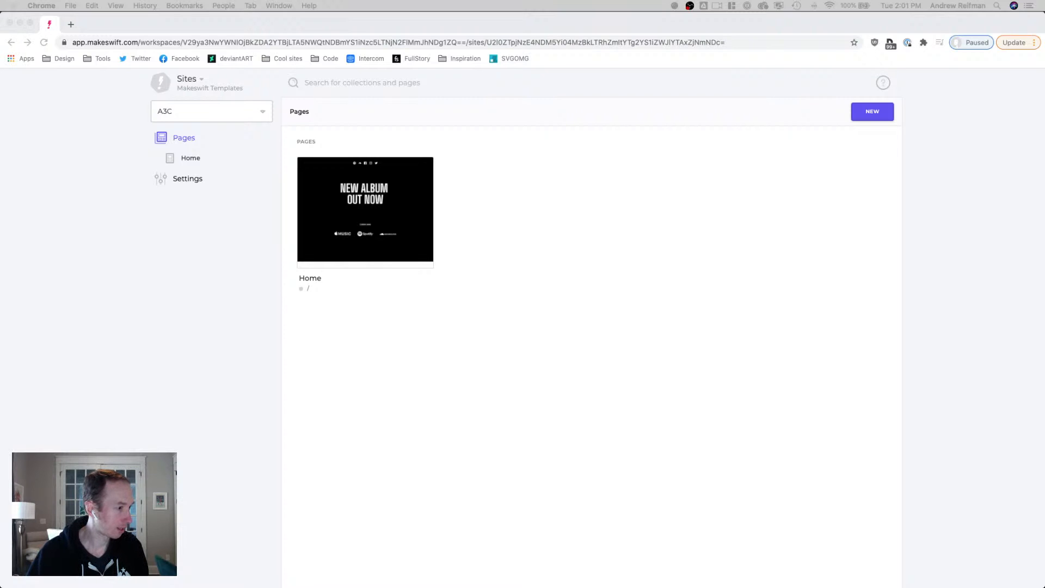
# - Create a new site named "New site" and add a blank page to it
pyautogui.click(140, 305)
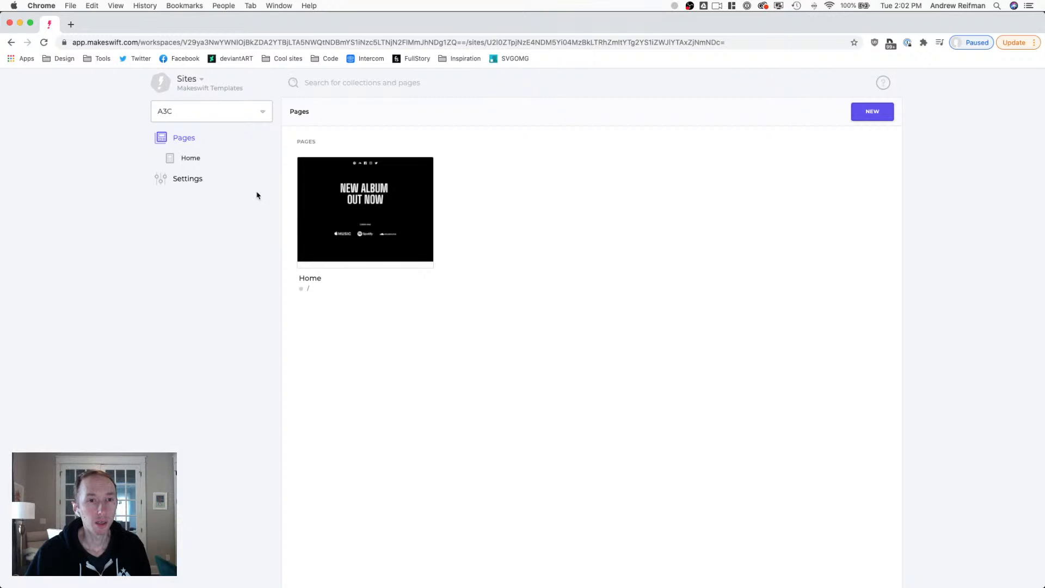
pyautogui.click(236, 110)
pyautogui.scroll(-5, 201, 216)
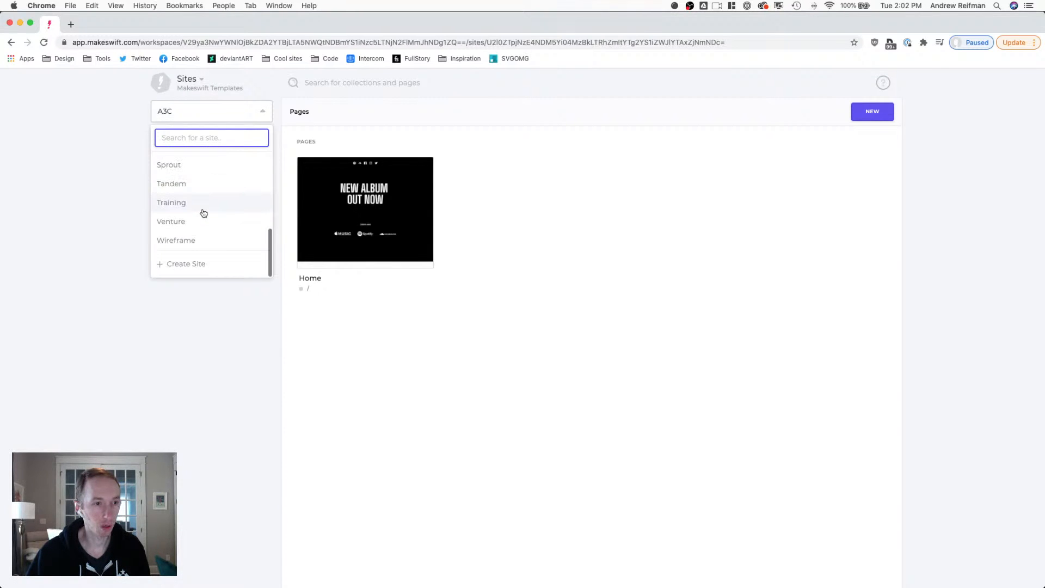
pyautogui.click(197, 264)
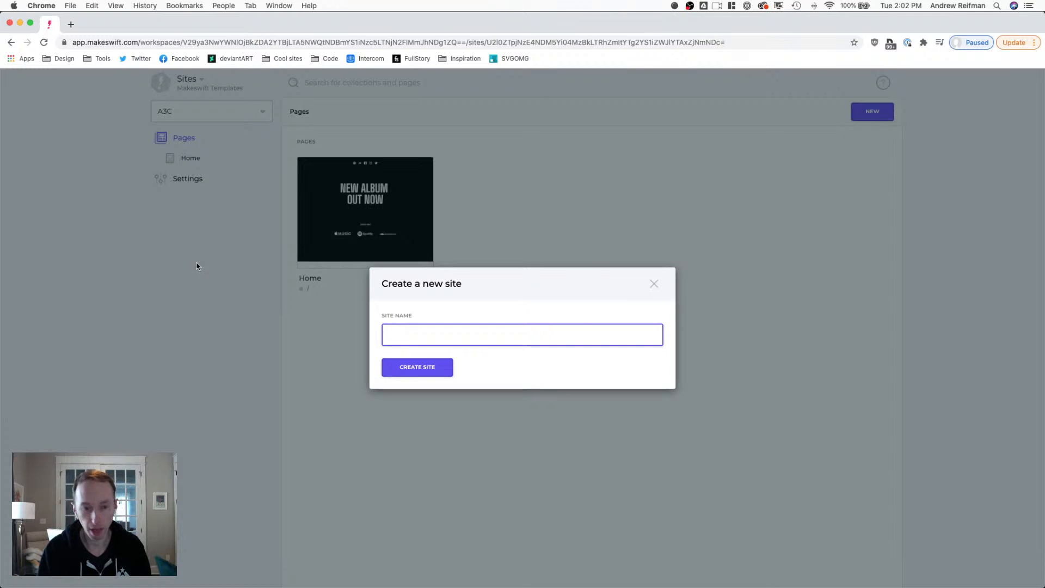
pyautogui.write('New site')
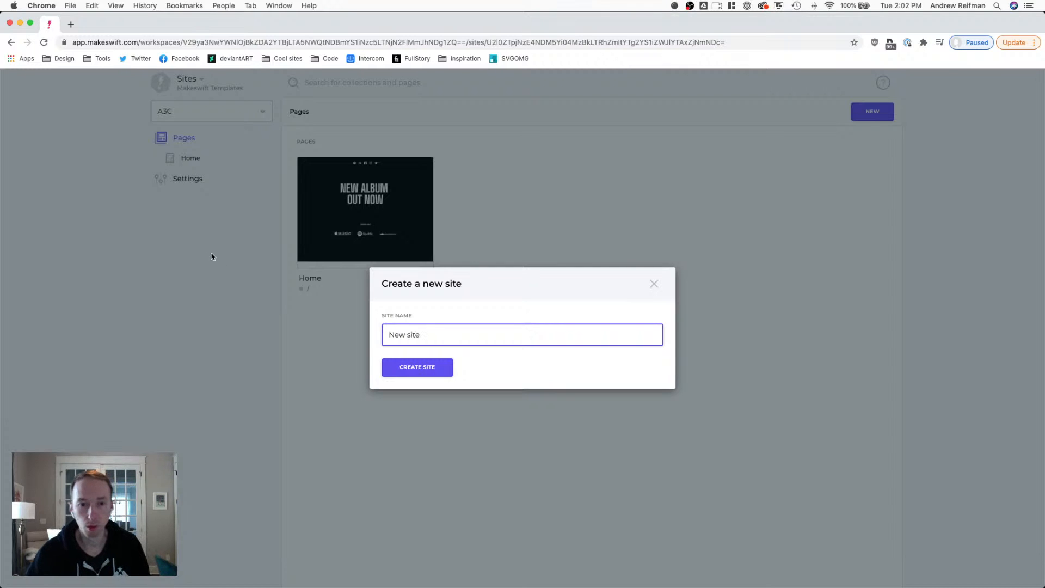
pyautogui.click(430, 372)
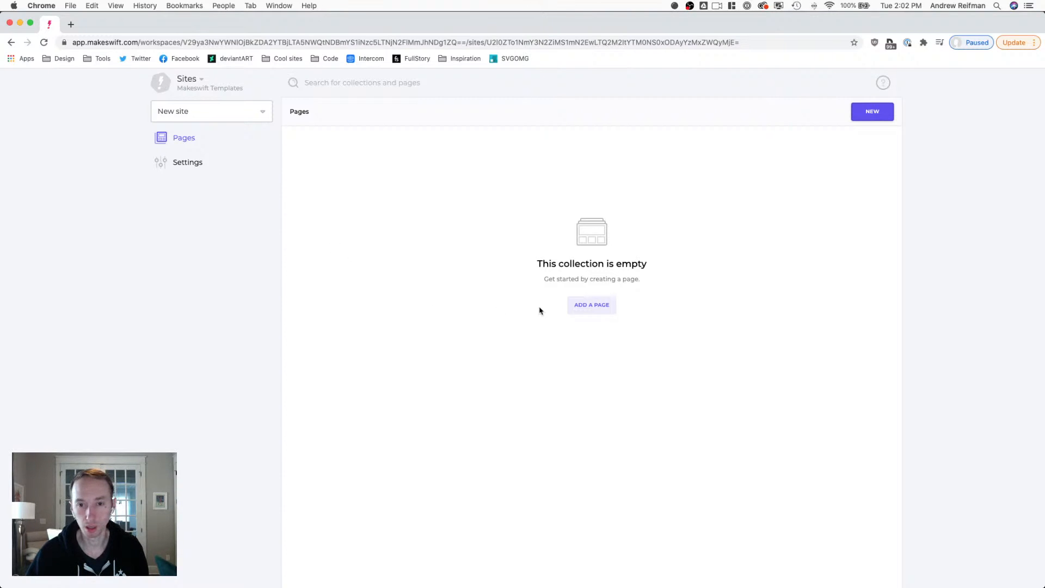
pyautogui.click(587, 307)
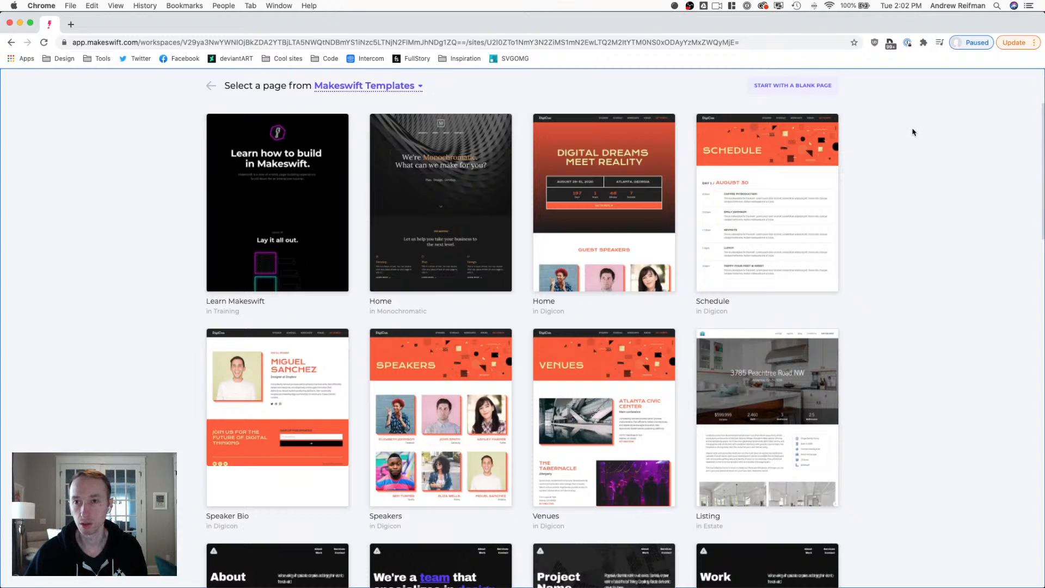
pyautogui.click(794, 88)
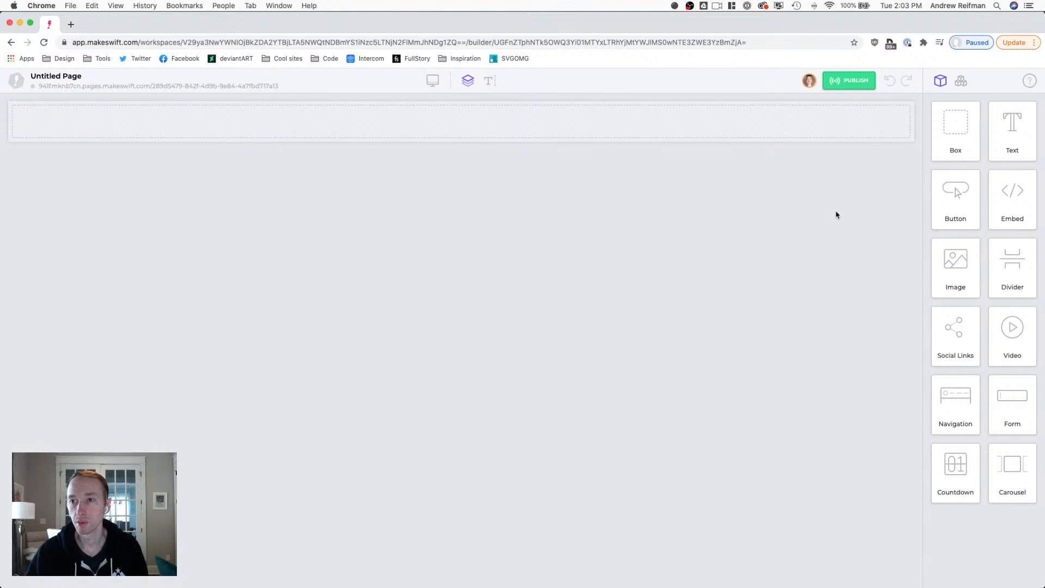
# - Add a Box to the empty page and set its inner spacing to 30 px on all four sides
pyautogui.moveTo(957, 130); pyautogui.dragTo(810, 129)
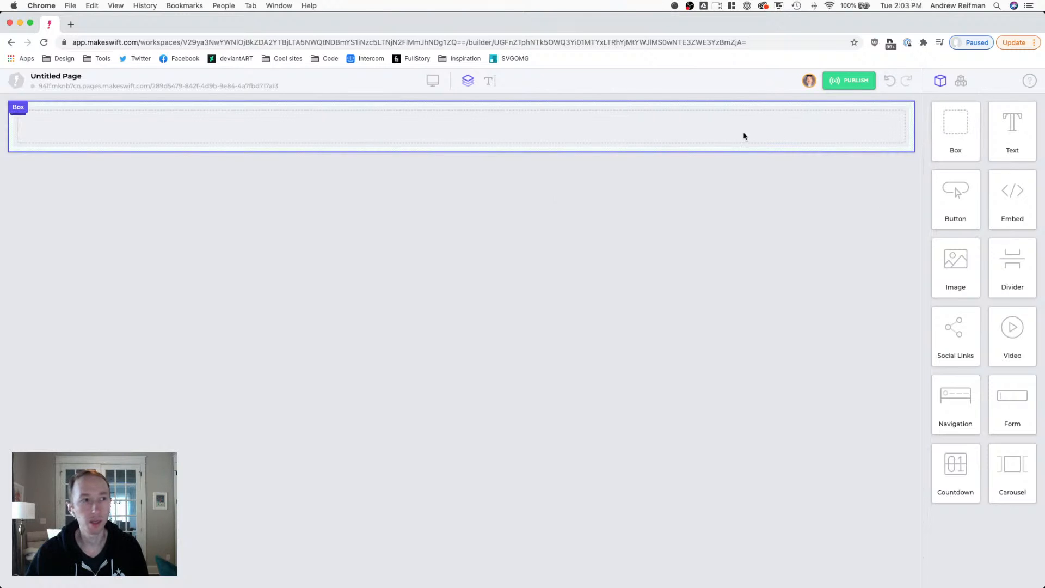
pyautogui.click(621, 131)
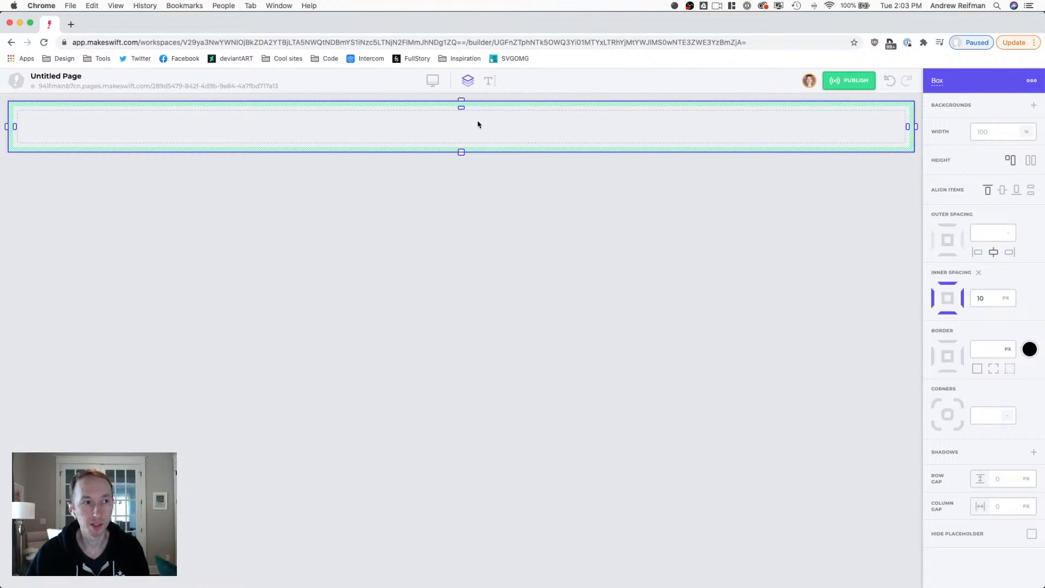
pyautogui.moveTo(18, 126); pyautogui.dragTo(26, 126)
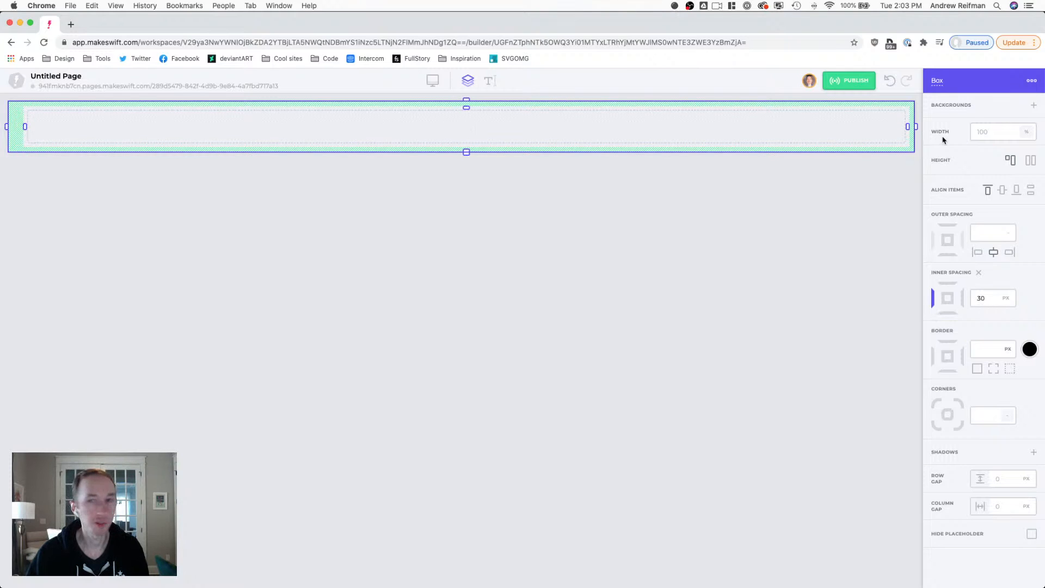
pyautogui.moveTo(907, 126); pyautogui.dragTo(889, 127)
pyautogui.moveTo(459, 107); pyautogui.dragTo(461, 121)
pyautogui.moveTo(459, 159); pyautogui.dragTo(474, 171)
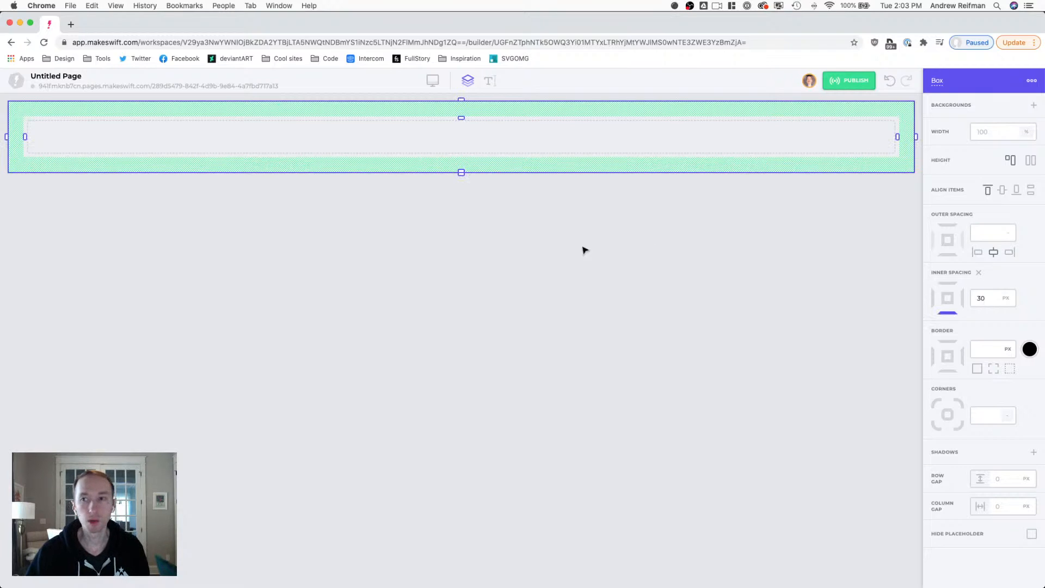
# - Rename the box as navbar
pyautogui.click(938, 81)
pyautogui.write('navbar')
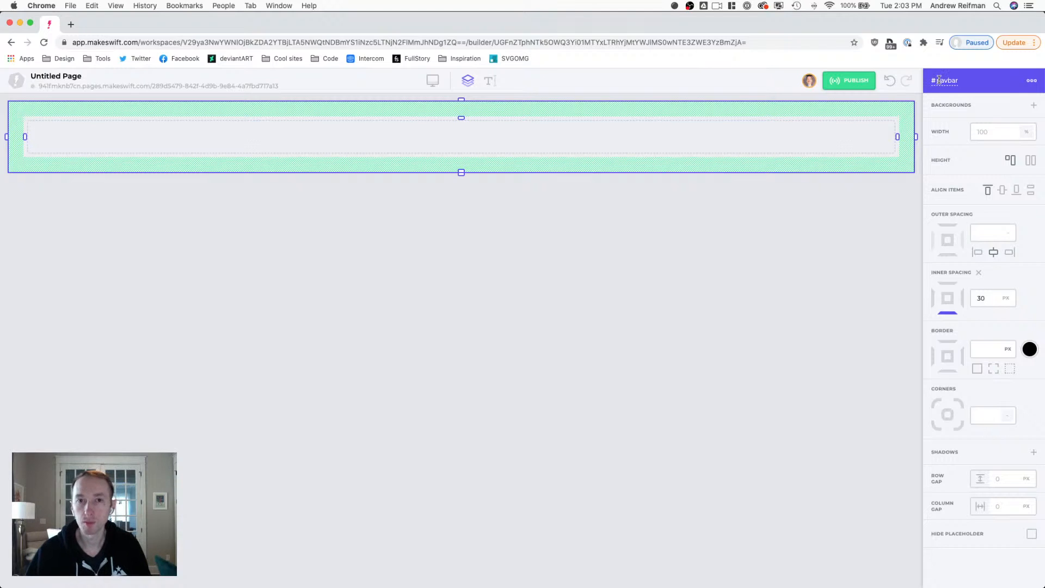
pyautogui.click(660, 244)
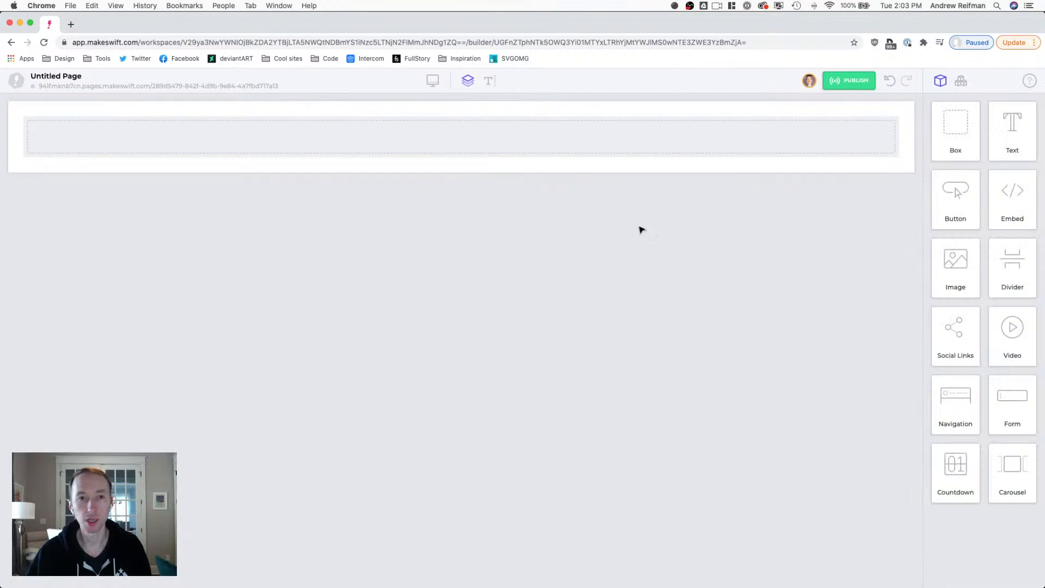
pyautogui.click(442, 116)
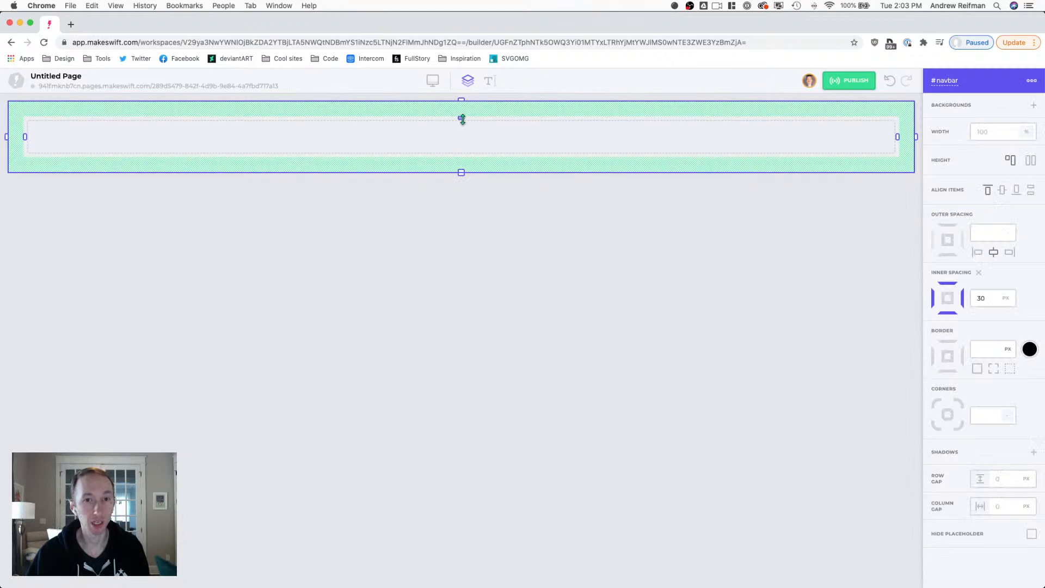
pyautogui.moveTo(463, 119); pyautogui.dragTo(463, 120)
pyautogui.click(604, 227)
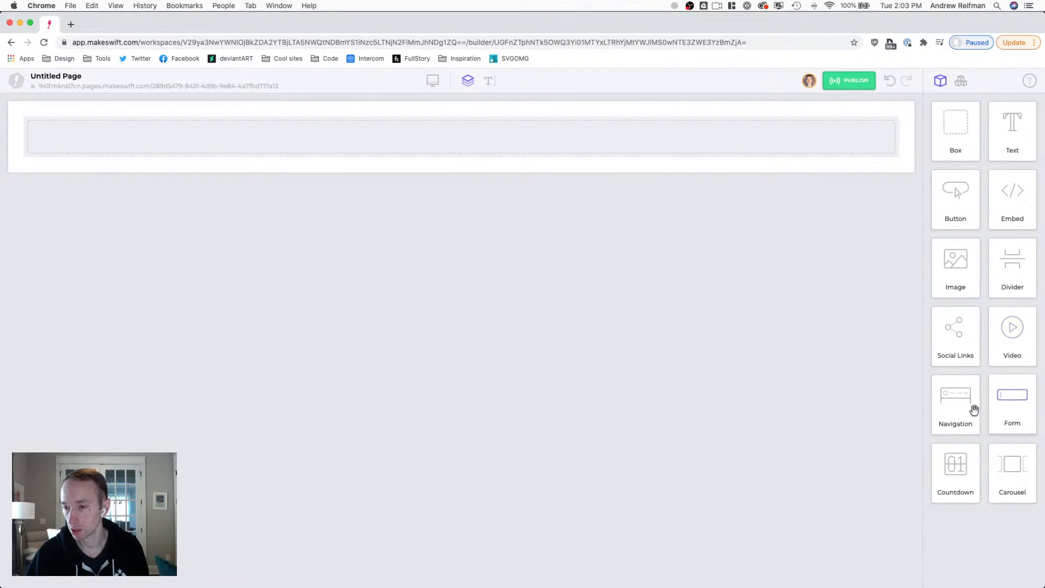
pyautogui.moveTo(961, 404); pyautogui.dragTo(376, 134)
pyautogui.click(346, 129)
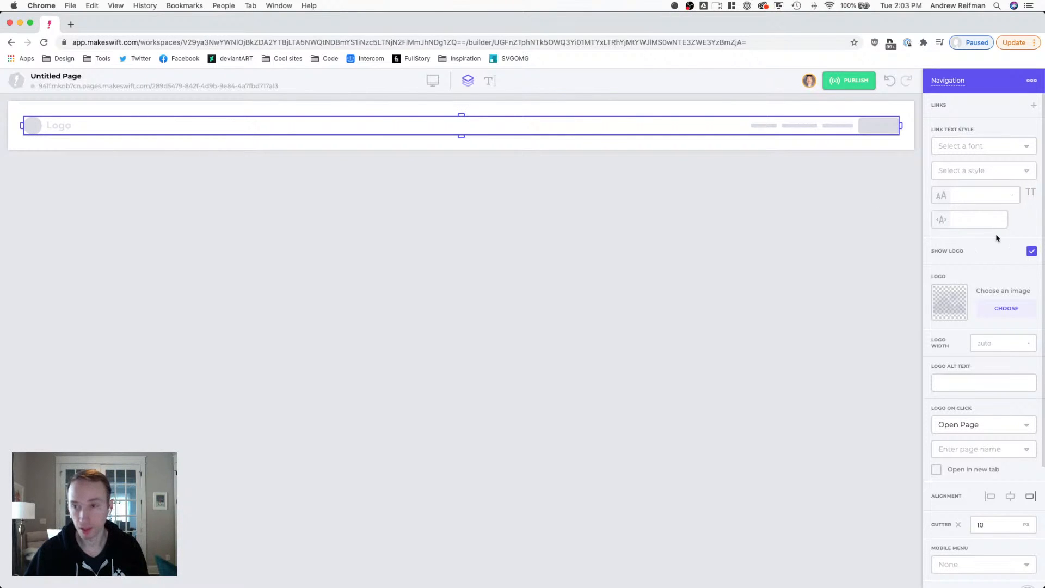
pyautogui.press('BackSpace')
# - Place a second Box inside the navbar box, name it navbar-container, and remove its inner spacing
pyautogui.moveTo(964, 124); pyautogui.dragTo(805, 138)
pyautogui.click(730, 140)
pyautogui.click(950, 87)
pyautogui.write('navbar-container')
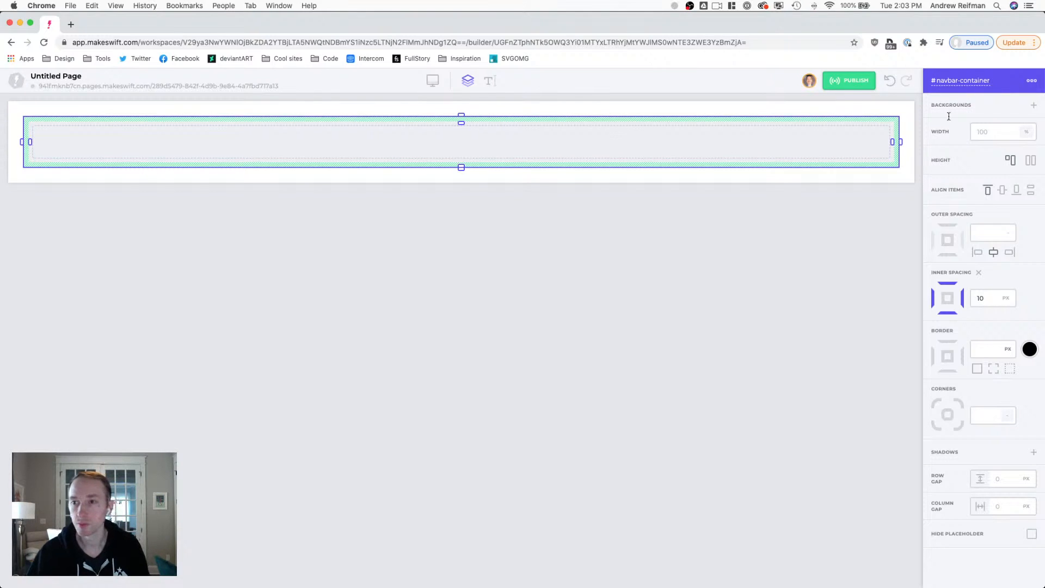
pyautogui.click(978, 273)
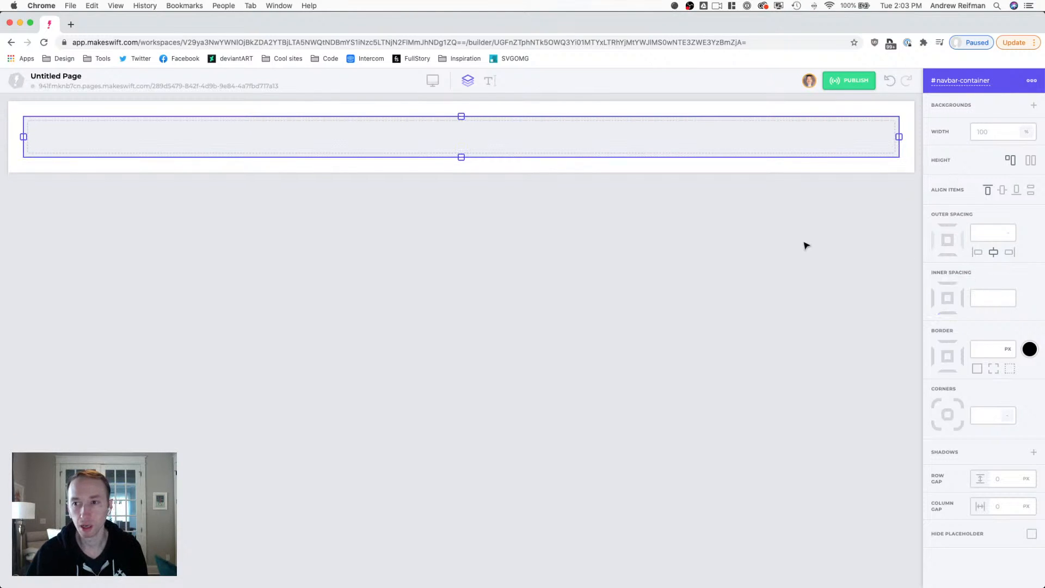
pyautogui.click(807, 239)
# - Place a Navigation element inside navbar-container with its logo hidden and its links aligned left
pyautogui.moveTo(936, 380); pyautogui.dragTo(508, 135)
pyautogui.click(479, 133)
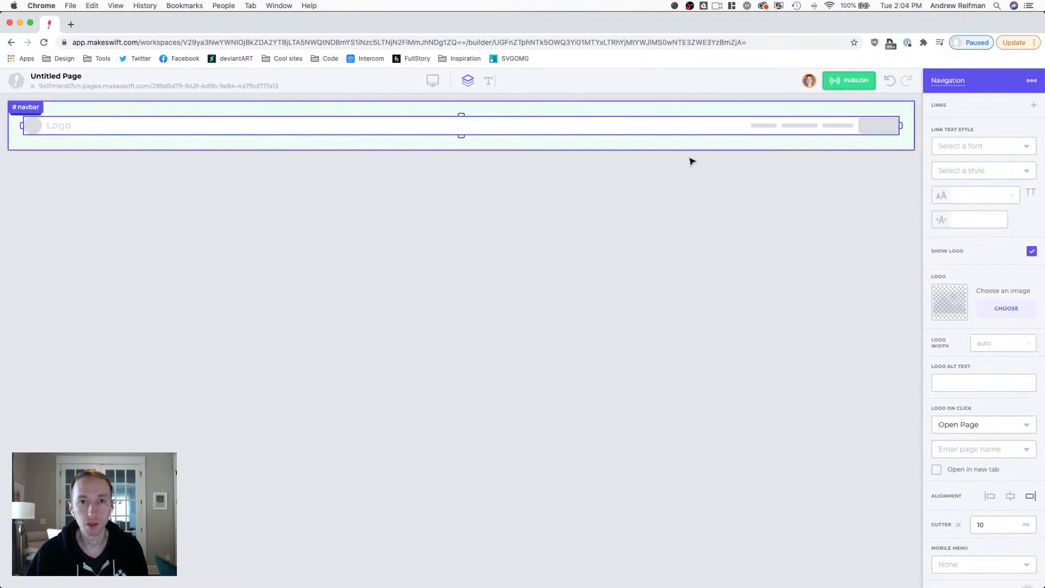
pyautogui.click(1031, 255)
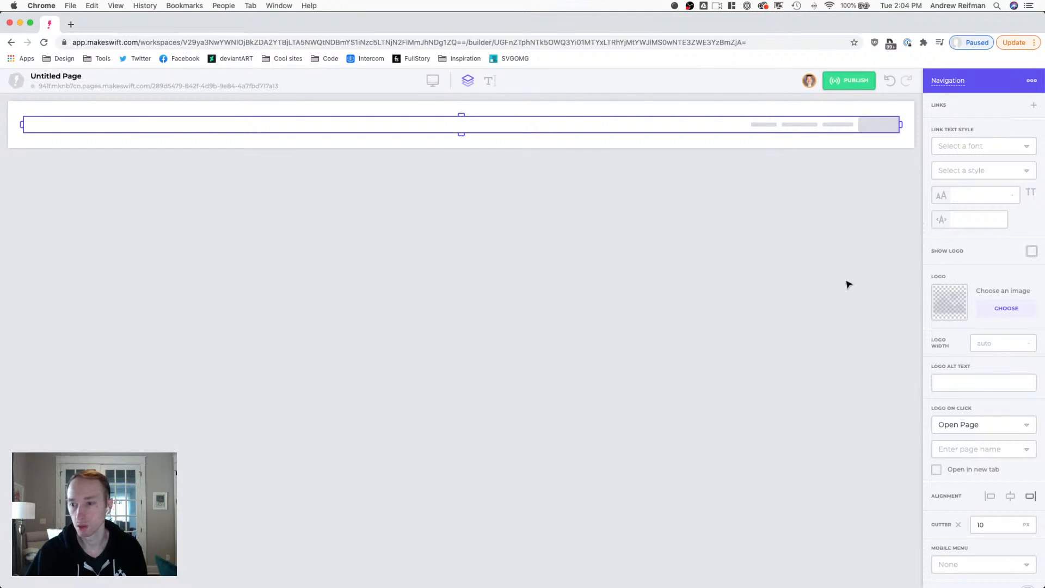
pyautogui.click(988, 495)
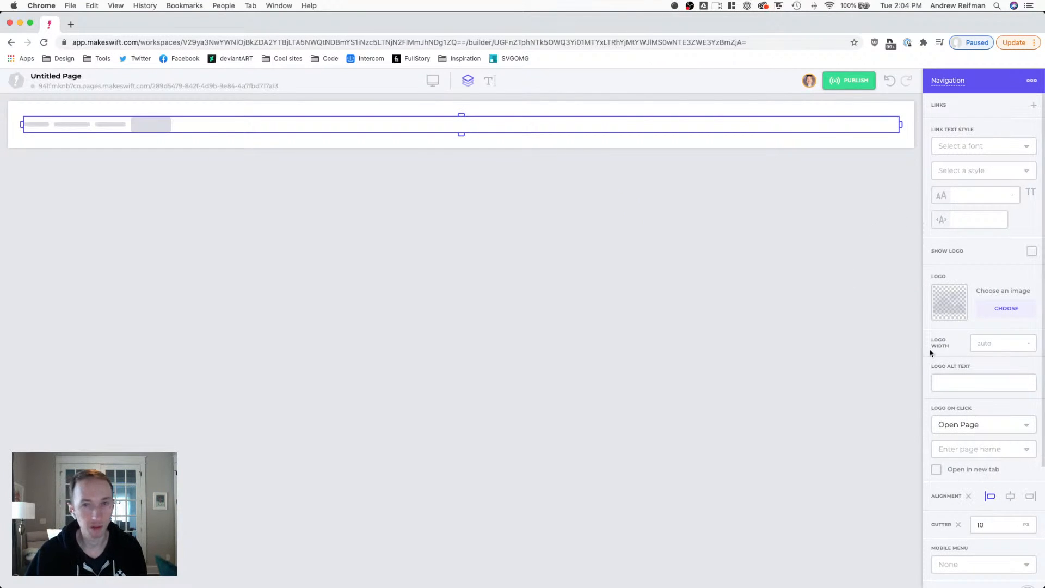
# - Add a link to the navigation and set its style to Clear
pyautogui.click(1033, 105)
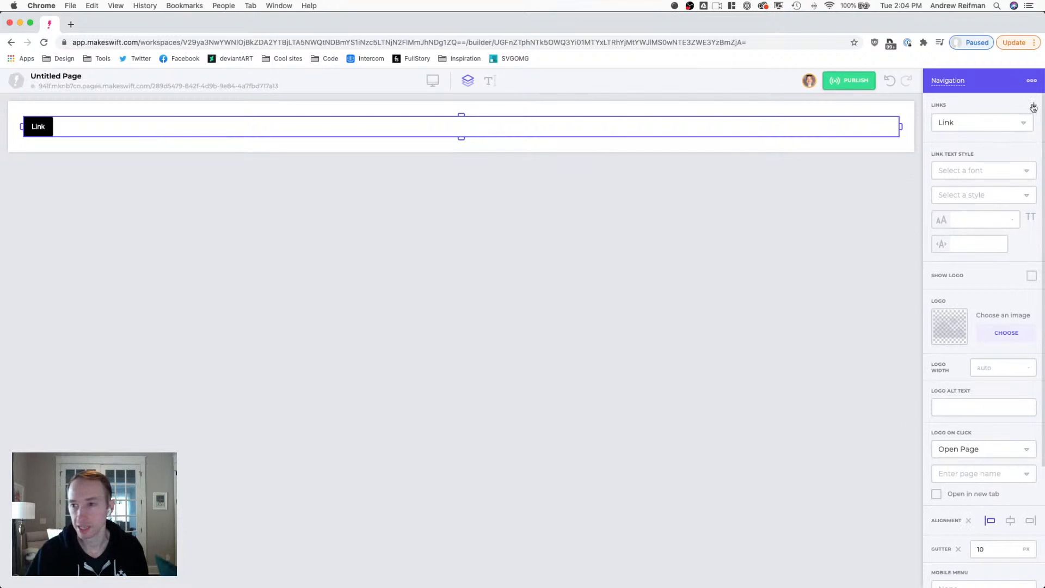
pyautogui.click(1022, 123)
pyautogui.scroll(-3, 990, 182)
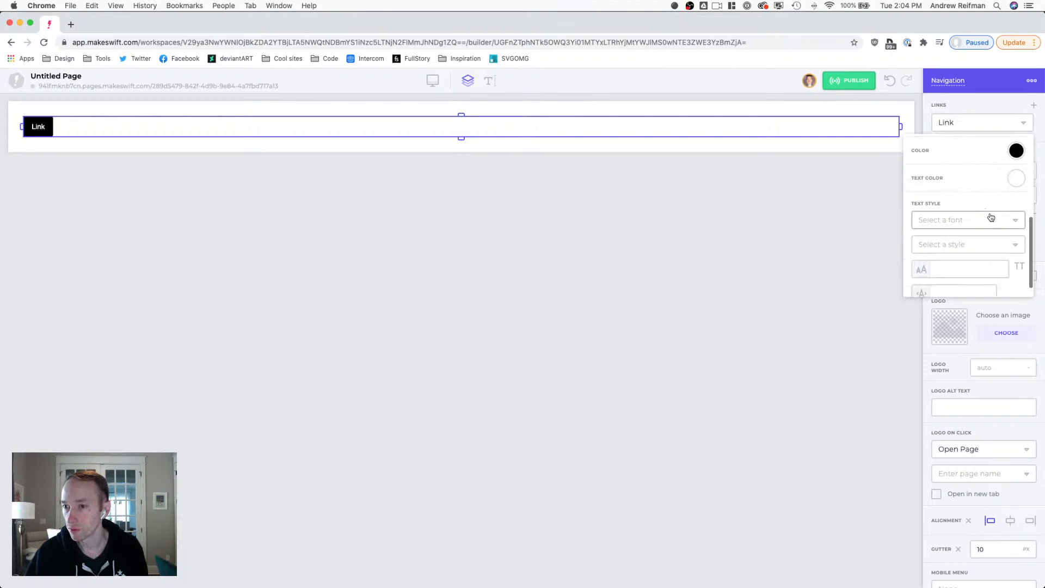
pyautogui.scroll(5, 988, 244)
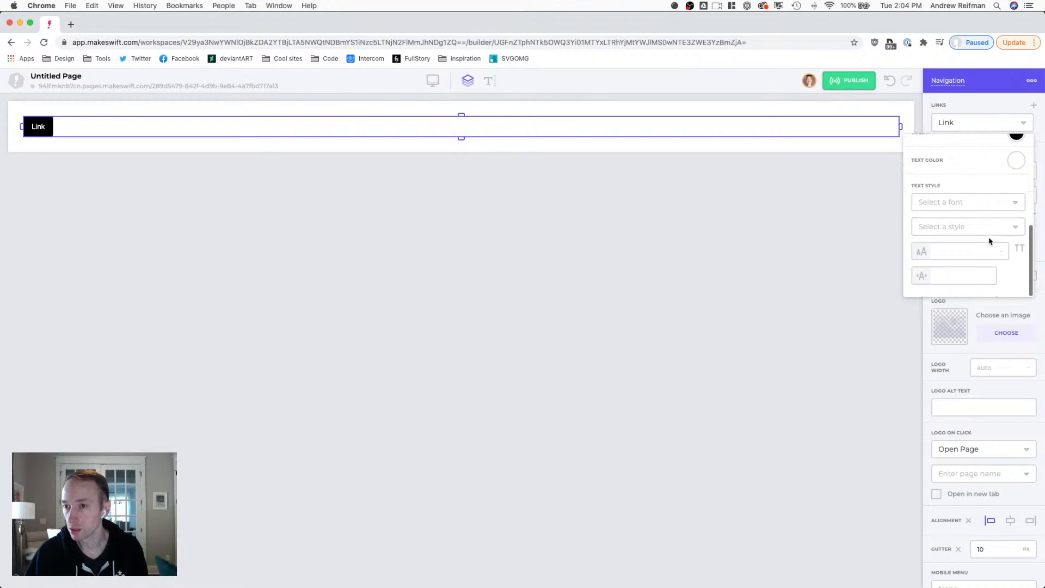
pyautogui.click(957, 248)
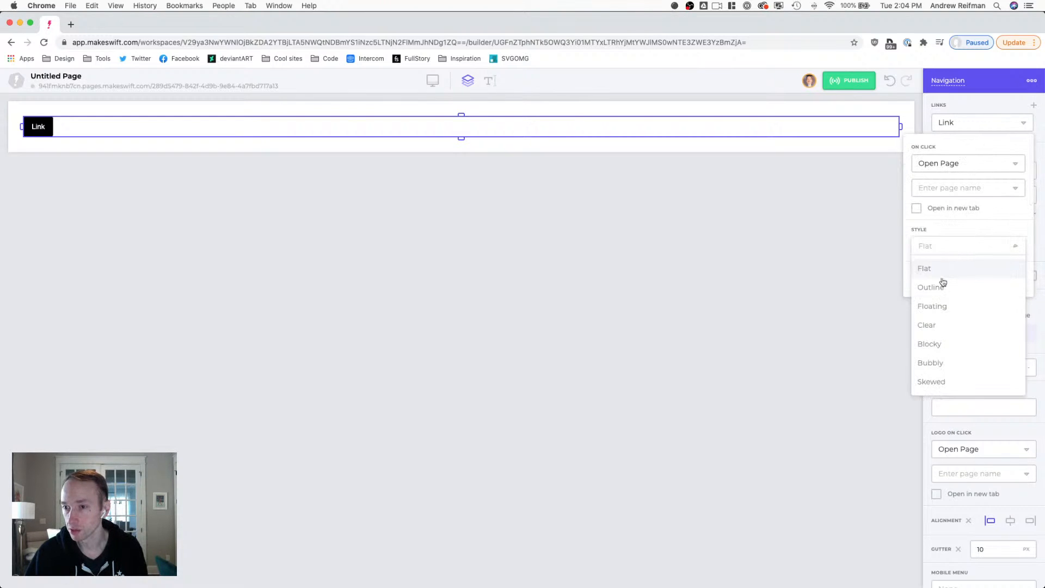
pyautogui.click(933, 329)
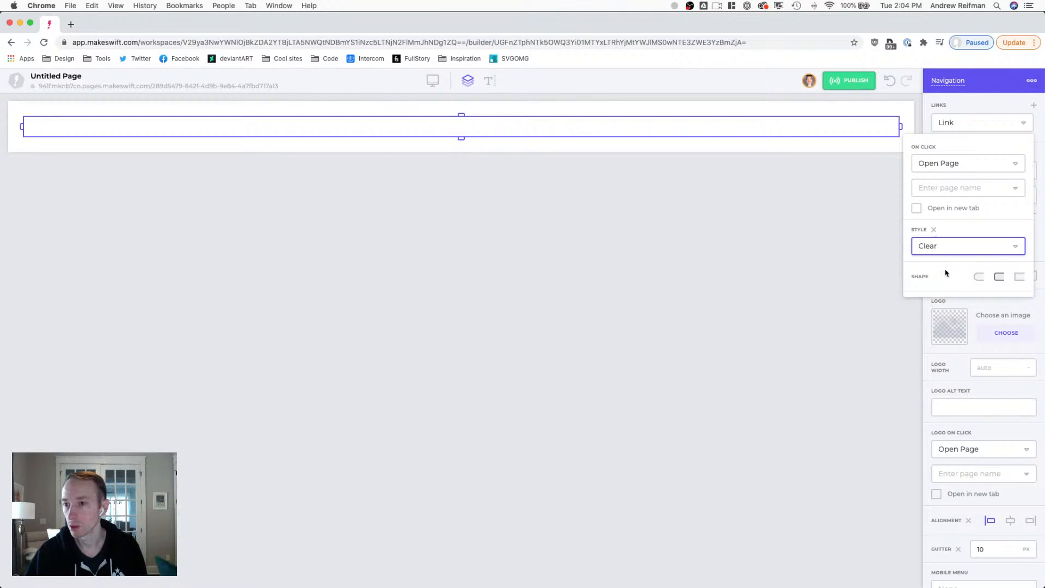
# - Add the Google font Cormorant Garamond to the site fonts from the link's text style settings
pyautogui.scroll(-5, 979, 218)
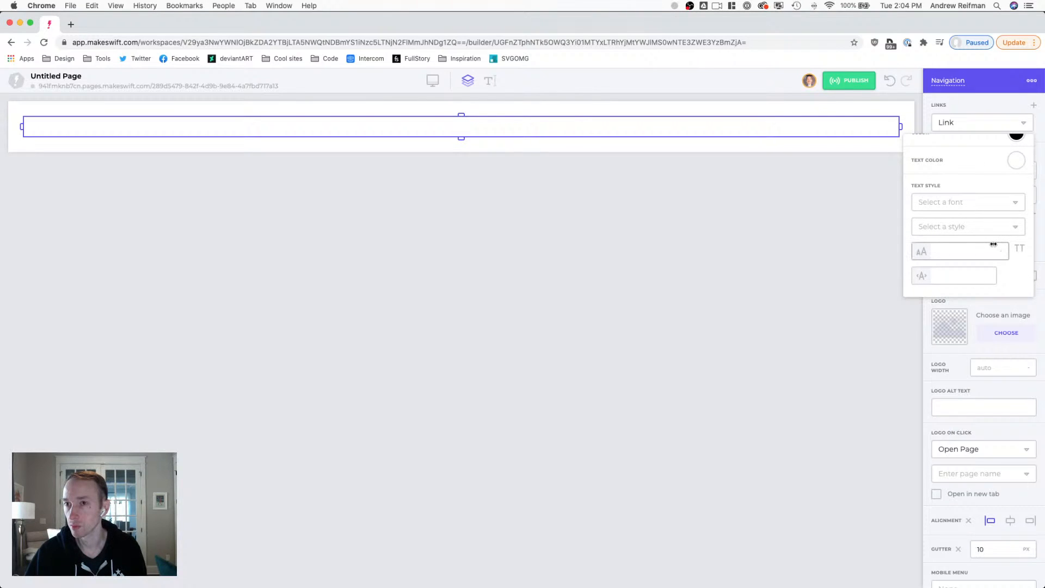
pyautogui.click(969, 207)
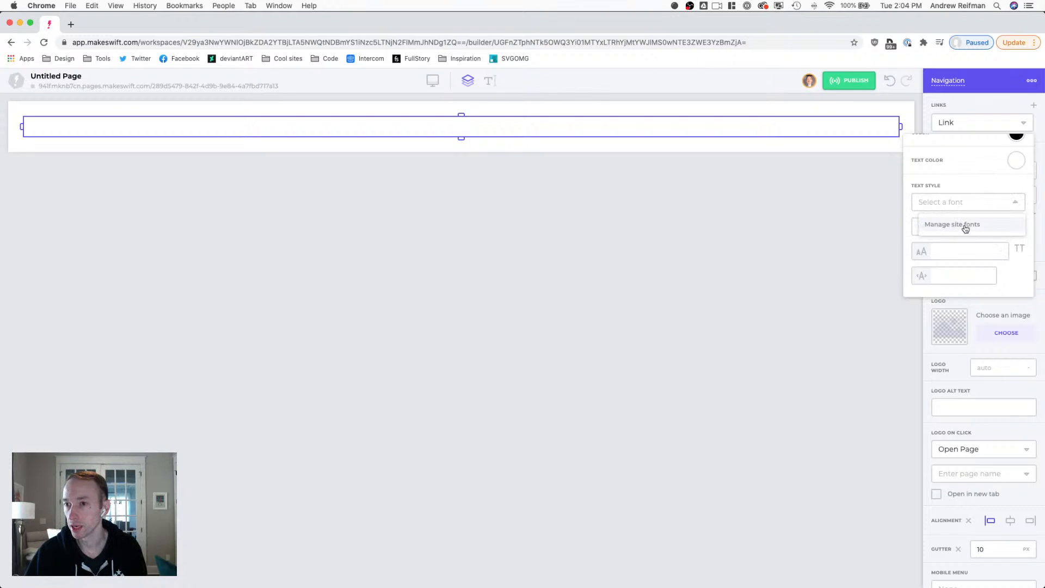
pyautogui.click(965, 225)
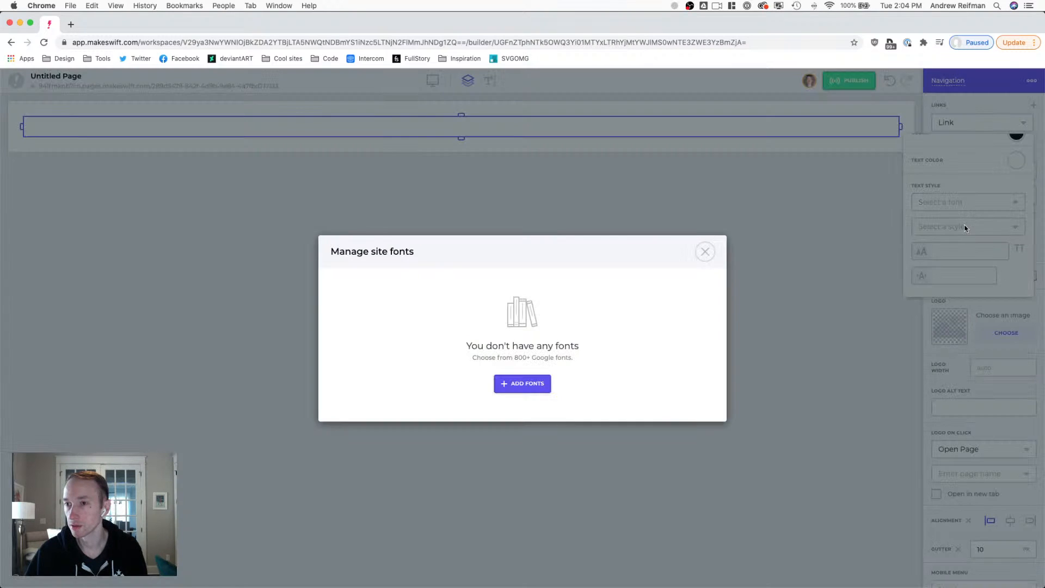
pyautogui.click(518, 385)
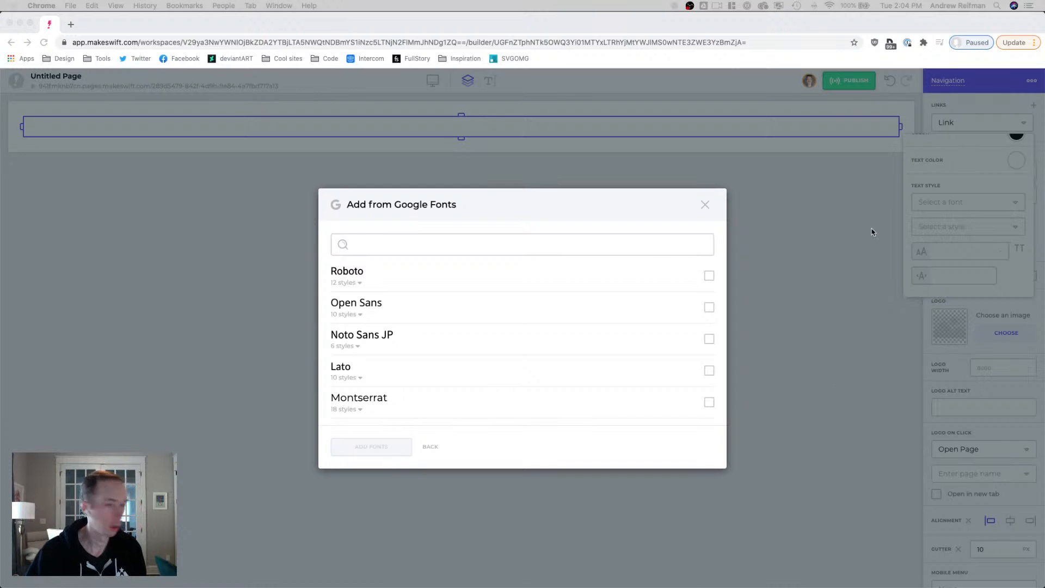
pyautogui.click(407, 270)
pyautogui.write('c')
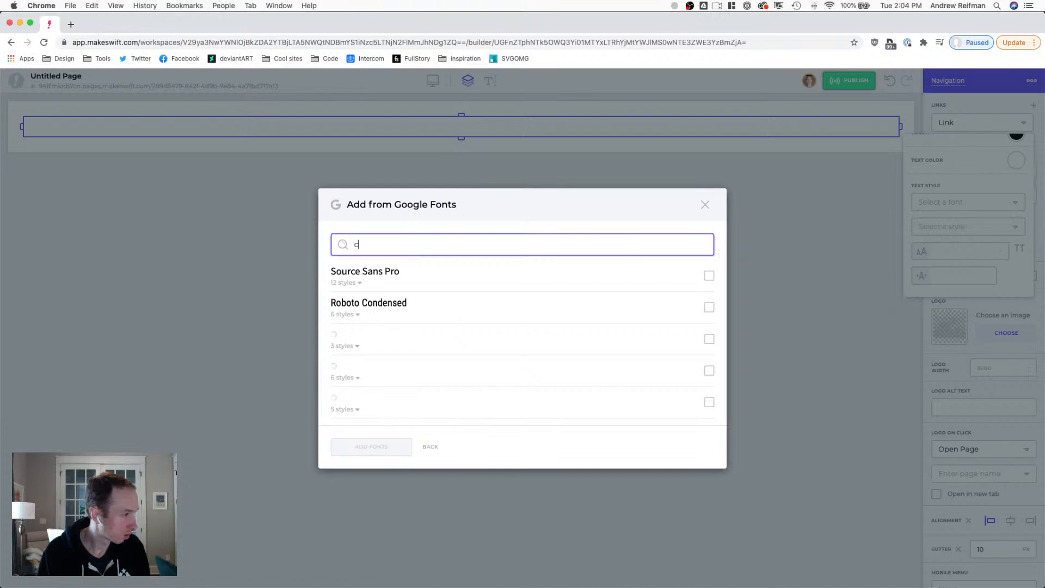
pyautogui.write('ormor')
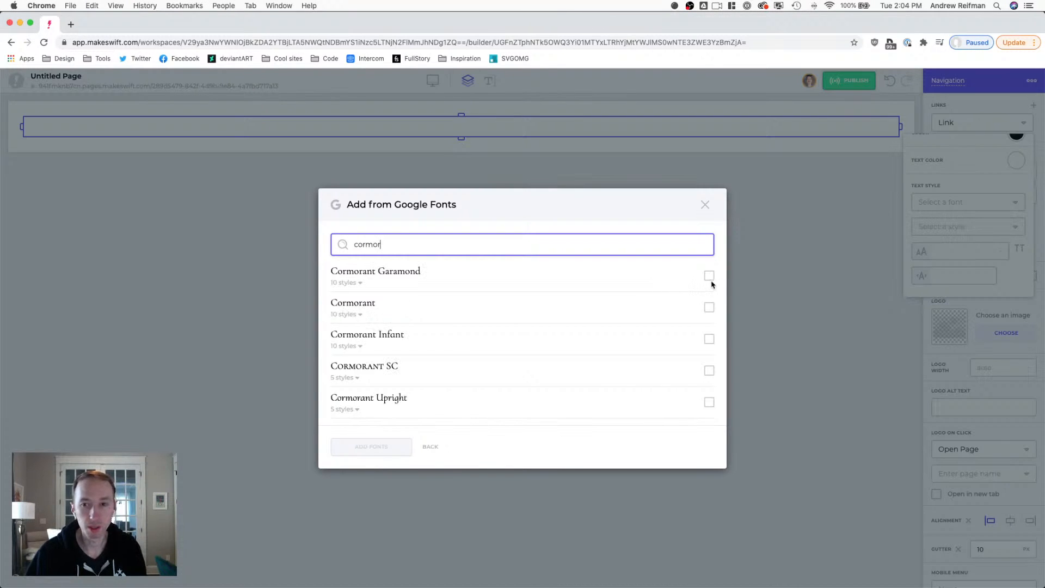
pyautogui.click(710, 276)
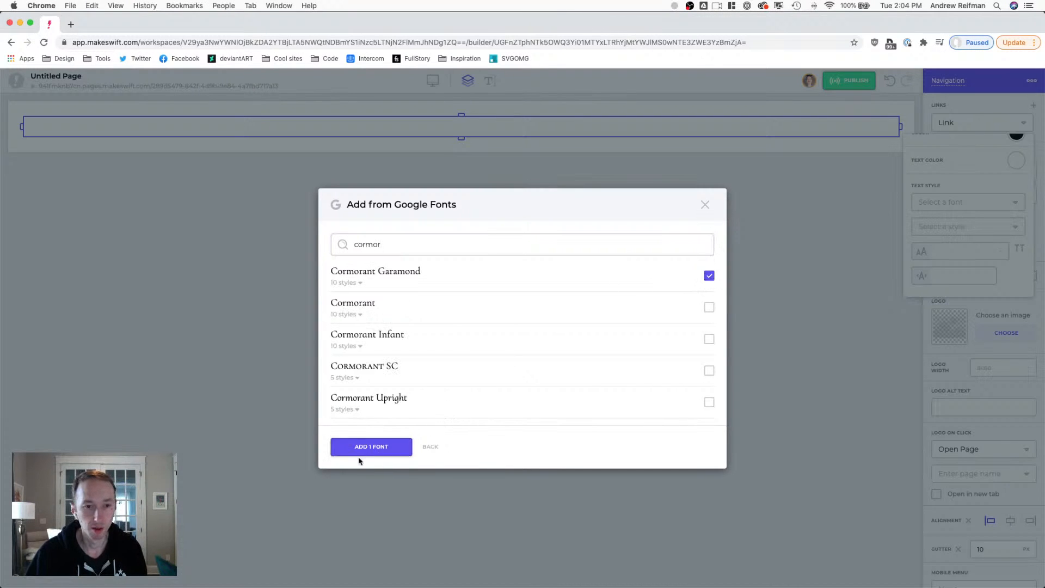
pyautogui.click(363, 448)
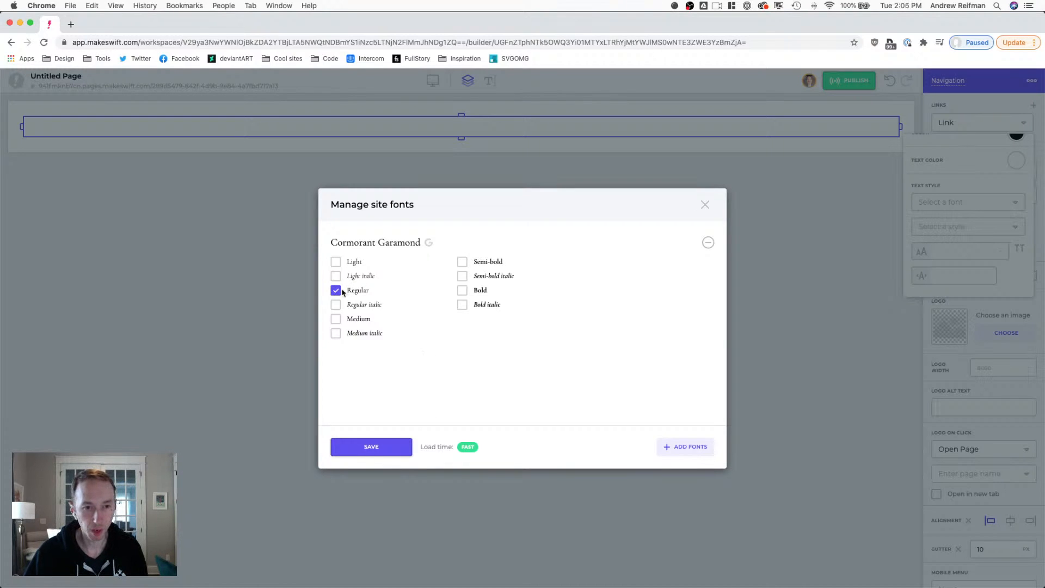
# - Include the Regular italic style of Cormorant Garamond and save the font update for the whole site
pyautogui.click(336, 305)
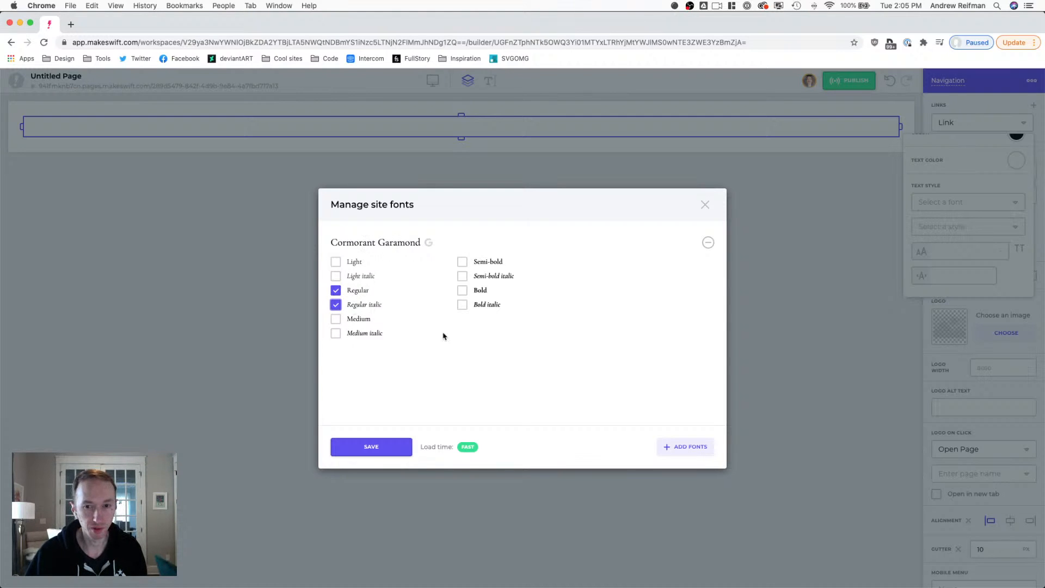
pyautogui.click(380, 447)
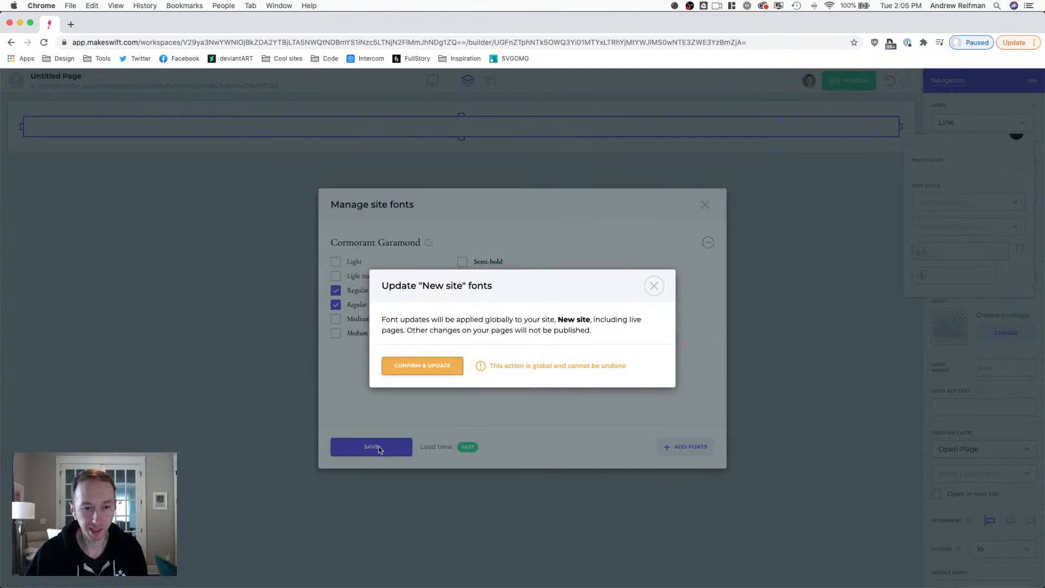
pyautogui.click(422, 365)
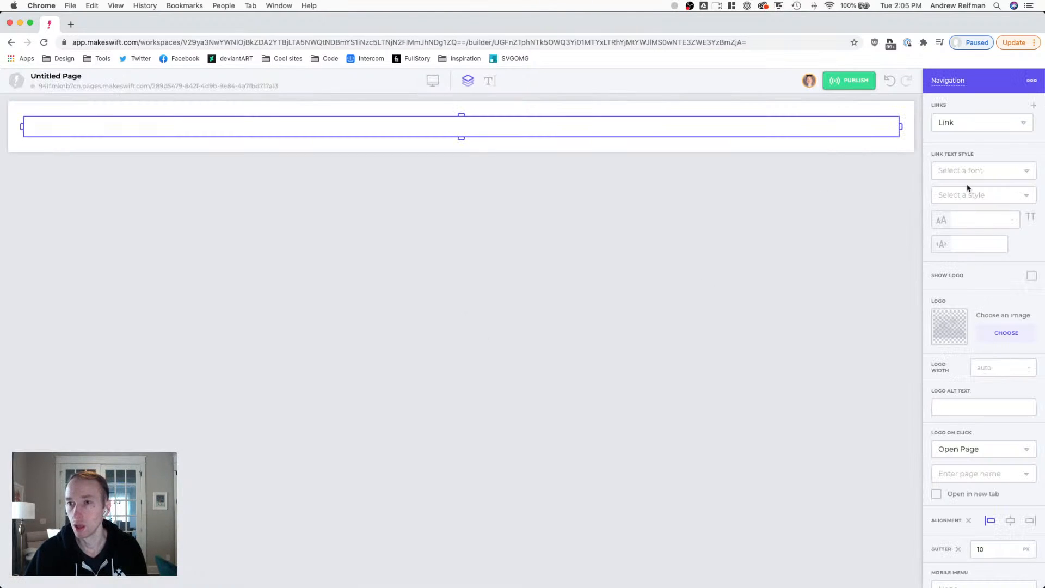
# - Create a black site color and apply it as the link's color
pyautogui.click(1024, 123)
pyautogui.scroll(-5, 957, 224)
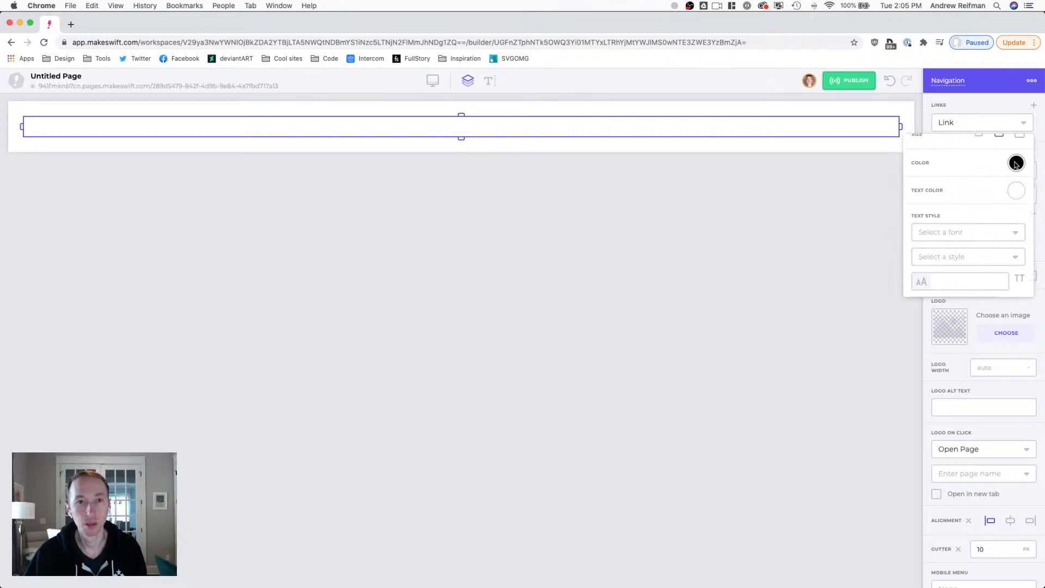
pyautogui.click(1015, 163)
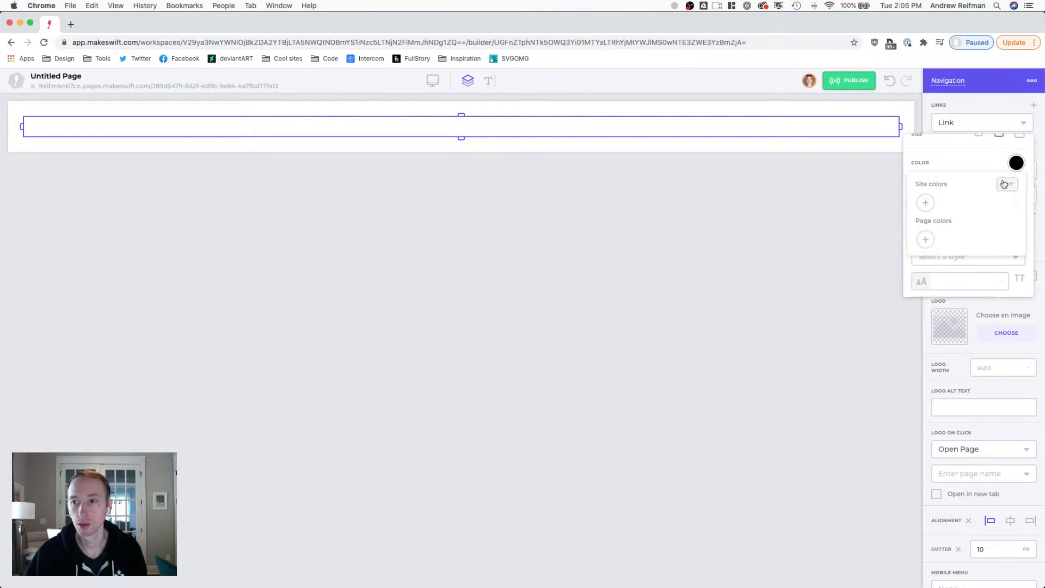
pyautogui.click(929, 204)
pyautogui.moveTo(939, 250); pyautogui.dragTo(908, 276)
pyautogui.click(929, 291)
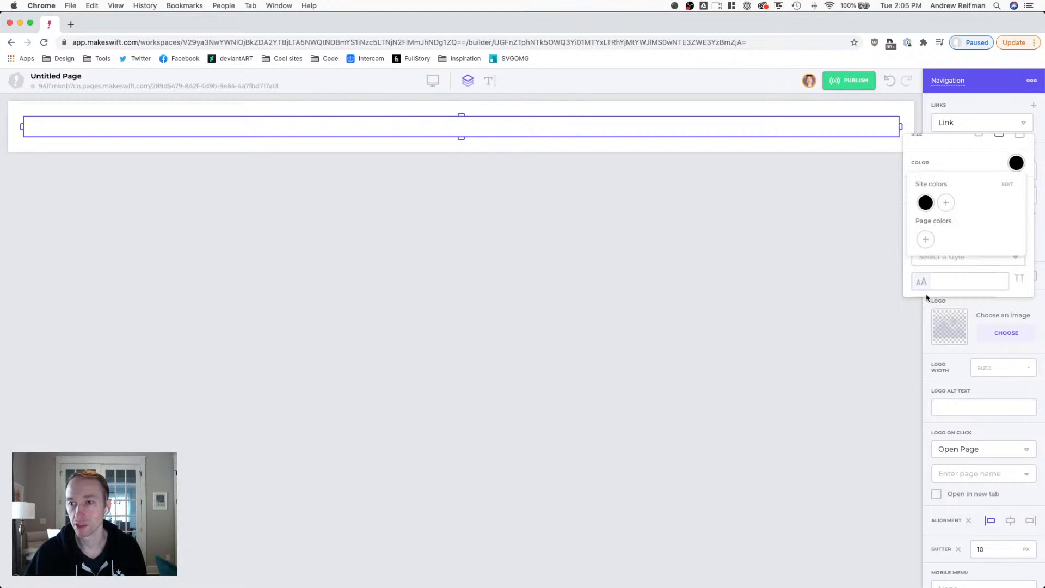
pyautogui.click(931, 199)
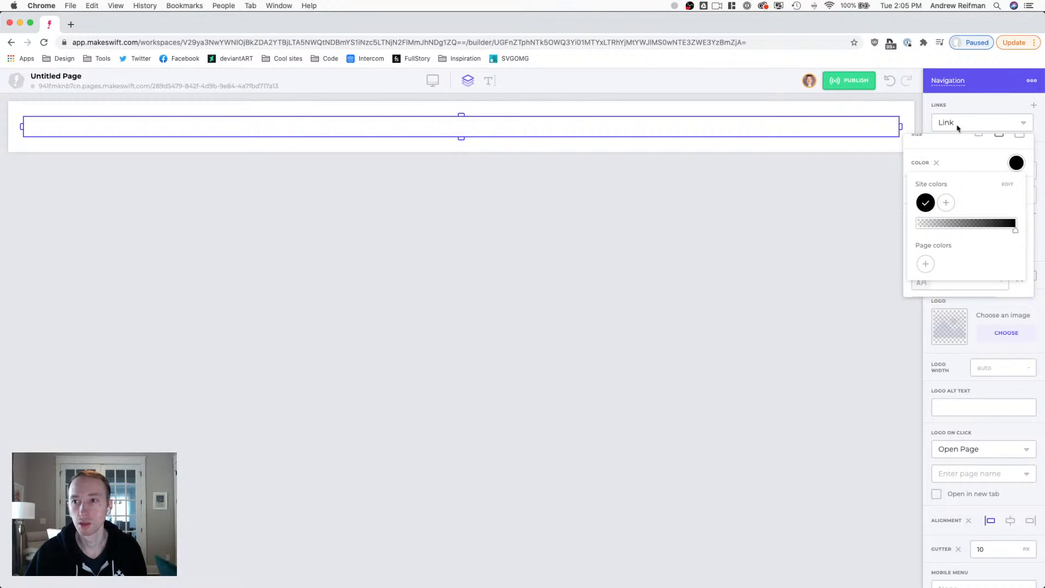
# - Set the link's text color to the black site color
pyautogui.click(963, 106)
pyautogui.click(977, 107)
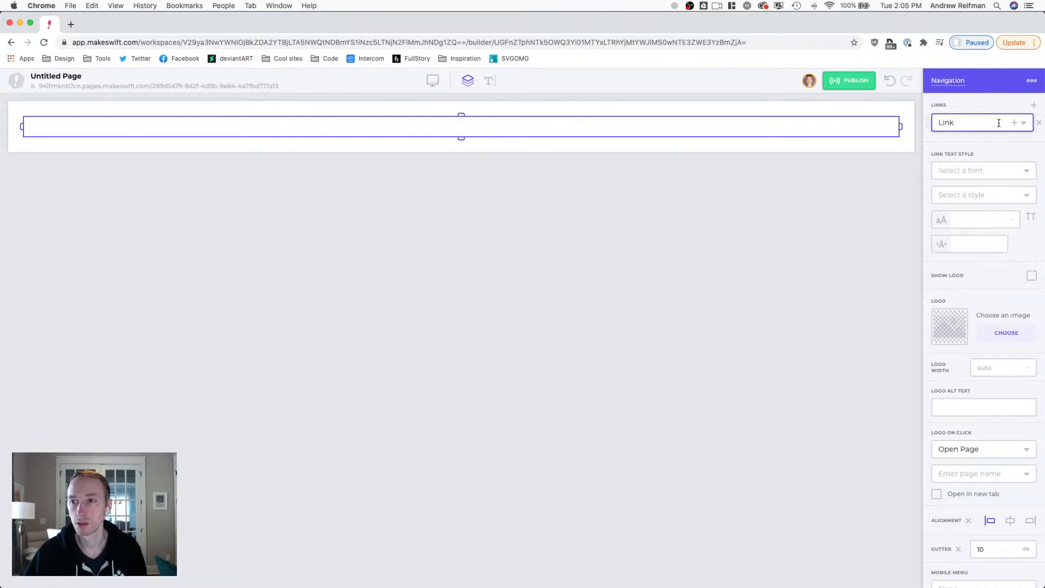
pyautogui.click(1024, 126)
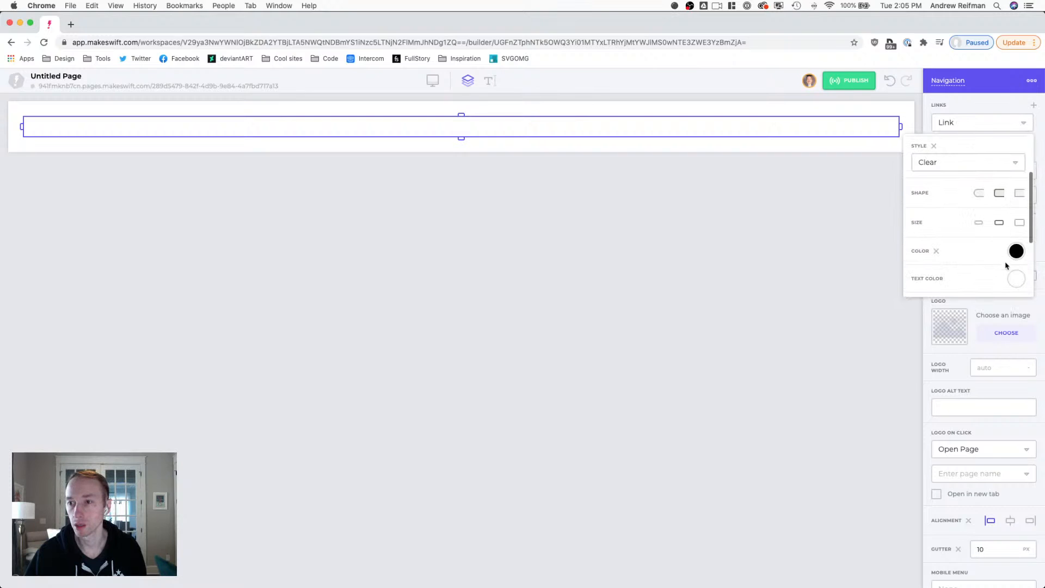
pyautogui.click(1016, 278)
pyautogui.click(926, 318)
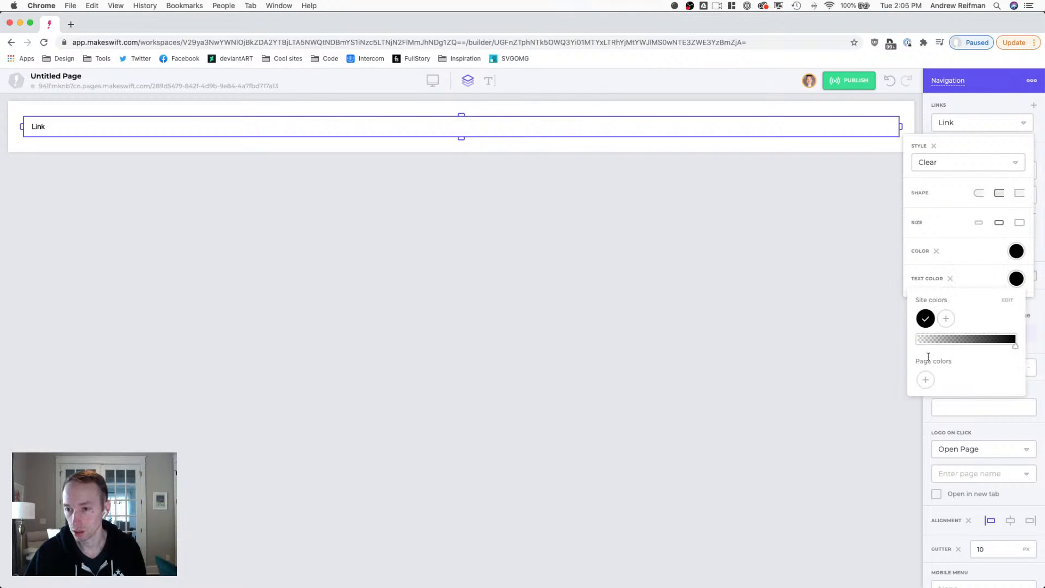
# - Set the link's text style to Cormorant Garamond, Regular, at 18 px
pyautogui.click(969, 246)
pyautogui.scroll(-2, 967, 248)
pyautogui.click(967, 267)
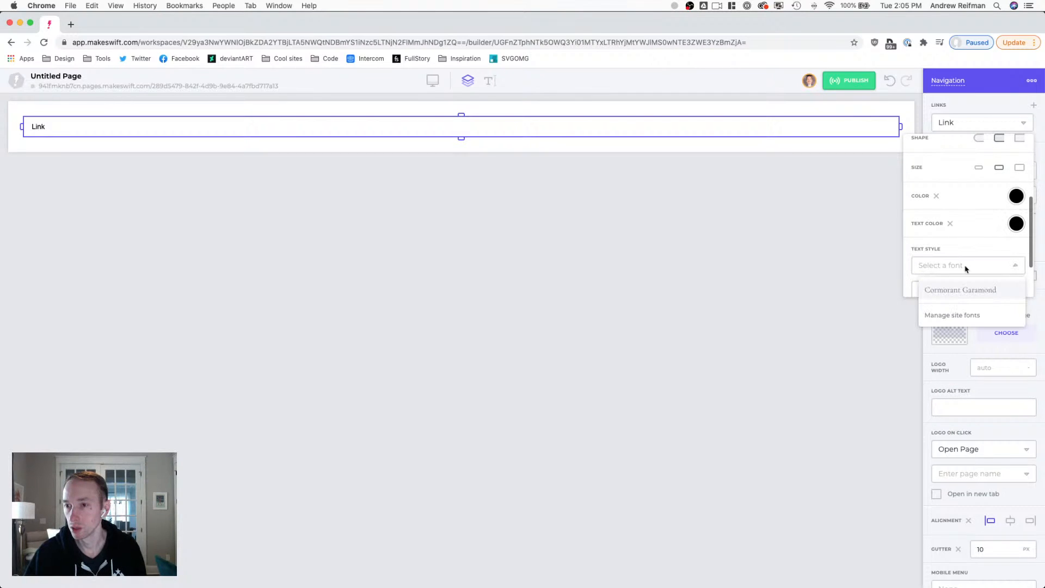
pyautogui.click(952, 290)
pyautogui.scroll(-1, 964, 265)
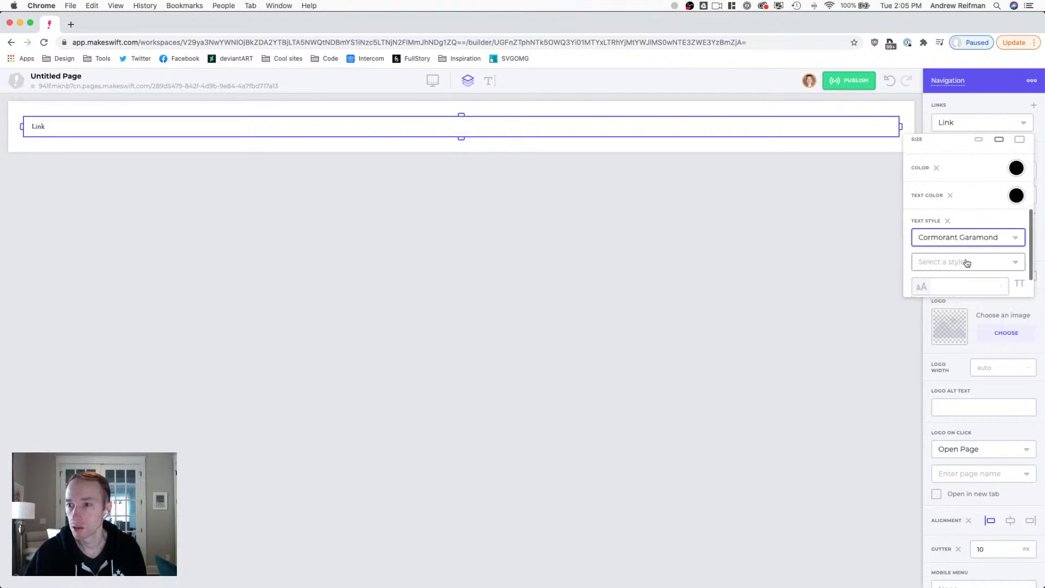
pyautogui.scroll(-1, 967, 263)
pyautogui.click(958, 226)
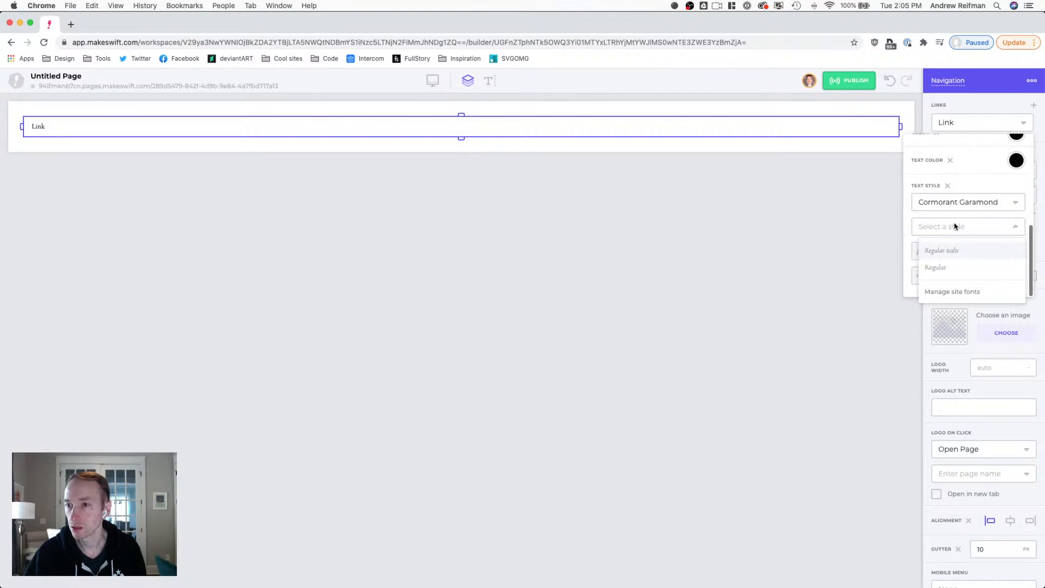
pyautogui.click(936, 267)
pyautogui.click(952, 249)
pyautogui.write('18')
pyautogui.scroll(5, 975, 178)
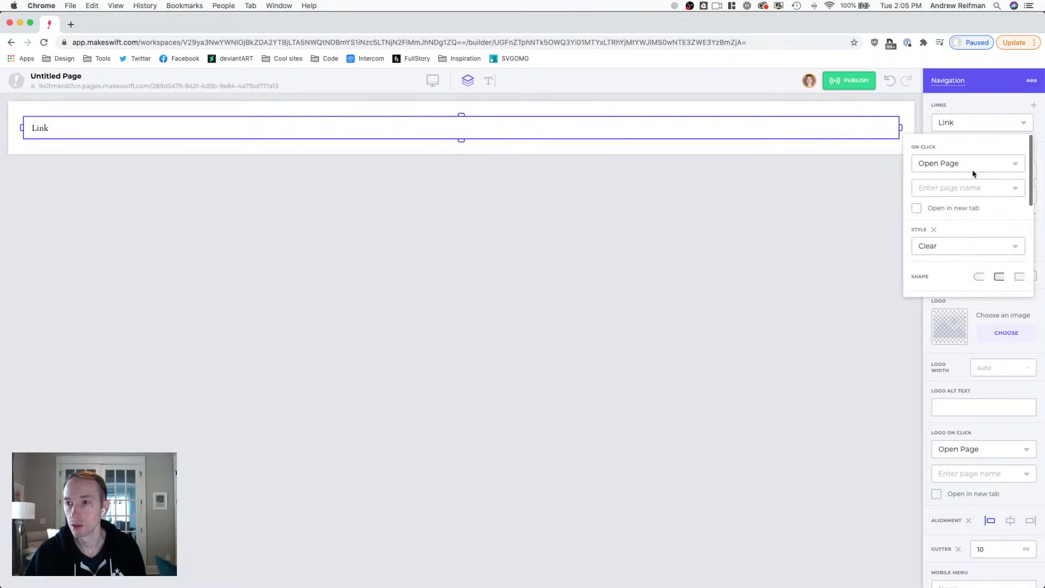
# - Switch the link to the smallest size option and raise its font size to 20 px
pyautogui.scroll(-1, 995, 227)
pyautogui.click(979, 276)
pyautogui.scroll(-3, 973, 189)
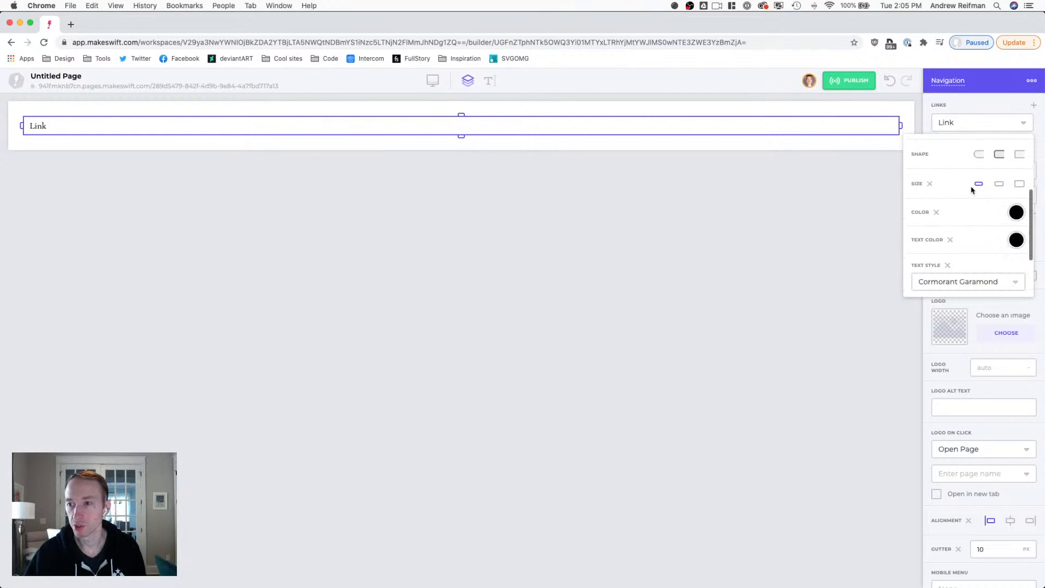
pyautogui.scroll(-2, 983, 246)
pyautogui.moveTo(955, 255); pyautogui.dragTo(961, 252)
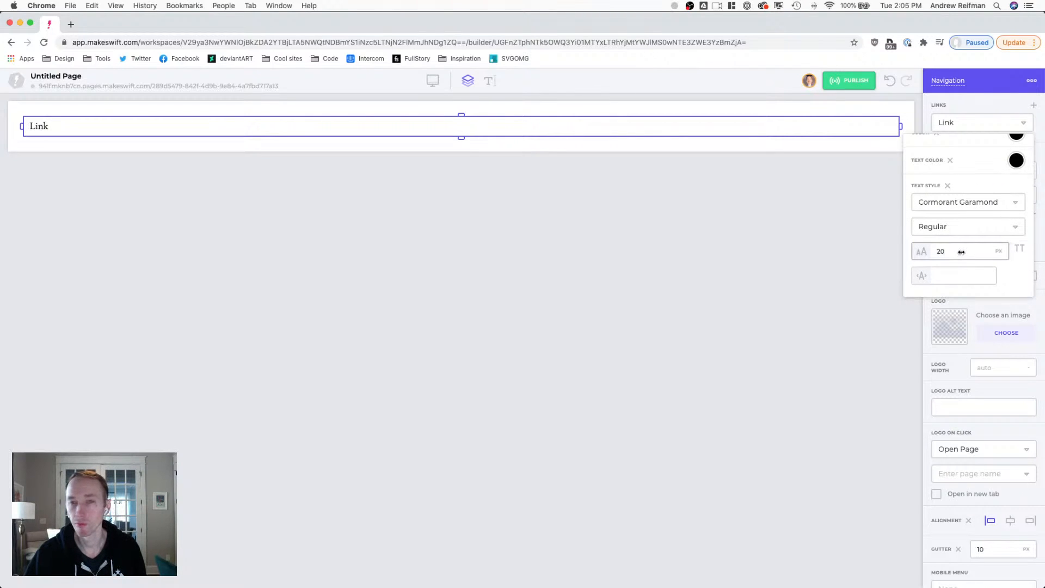
pyautogui.click(983, 105)
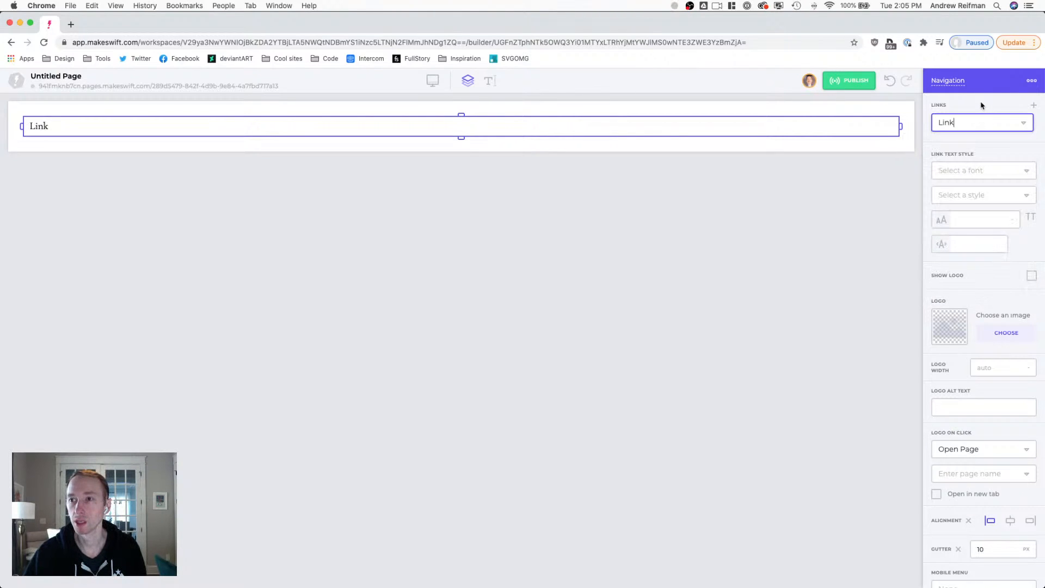
# - Add a second link to the navigation and deselect the element
pyautogui.click(1034, 106)
pyautogui.click(1034, 106)
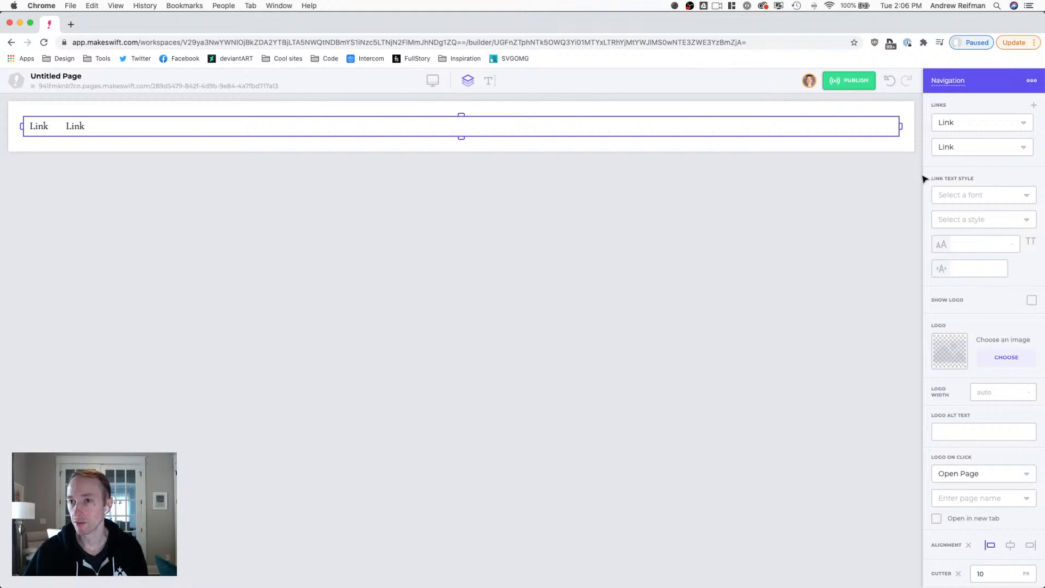
pyautogui.click(897, 202)
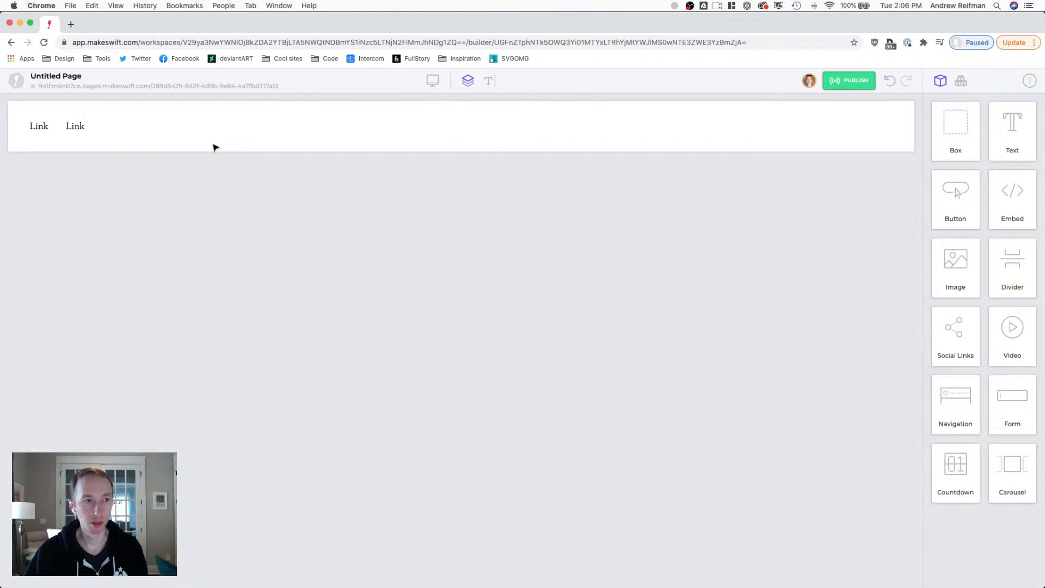
# - Duplicate the navigation to the right of the original inside navbar-container and align the copy's links right
pyautogui.click(123, 126)
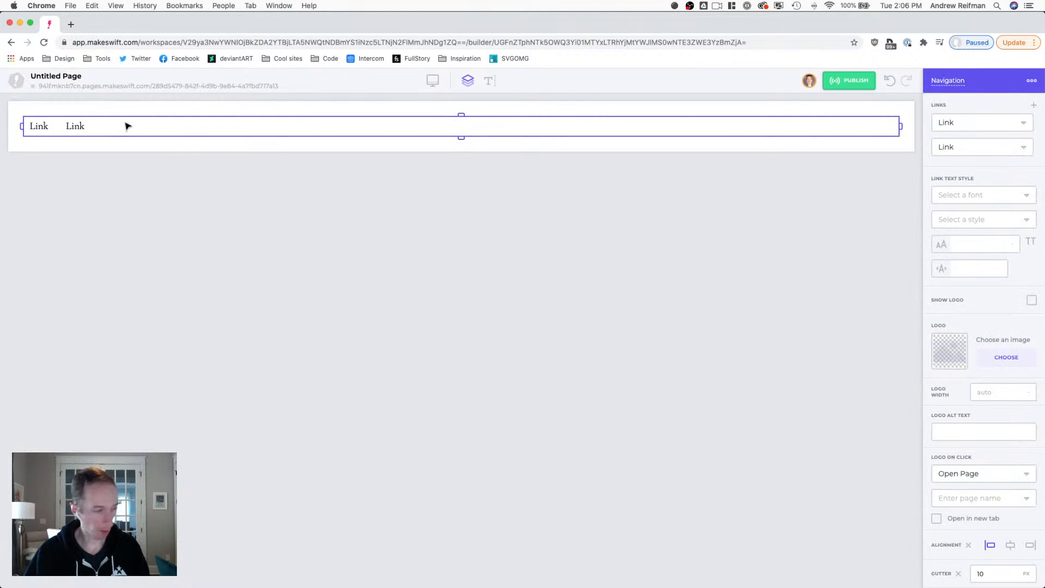
pyautogui.moveTo(165, 128); pyautogui.dragTo(899, 129)
pyautogui.click(514, 129)
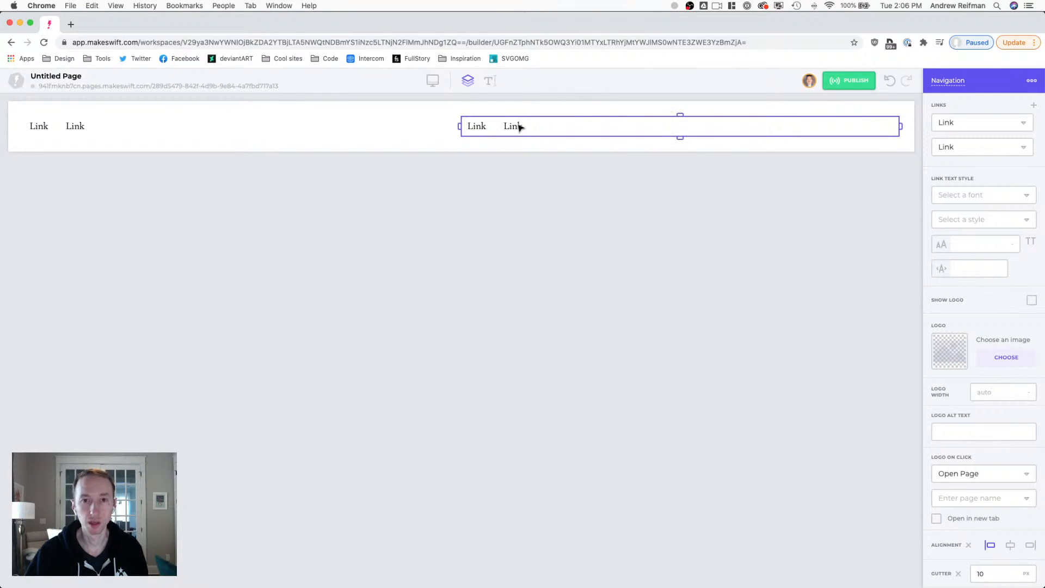
pyautogui.click(1031, 545)
pyautogui.click(786, 313)
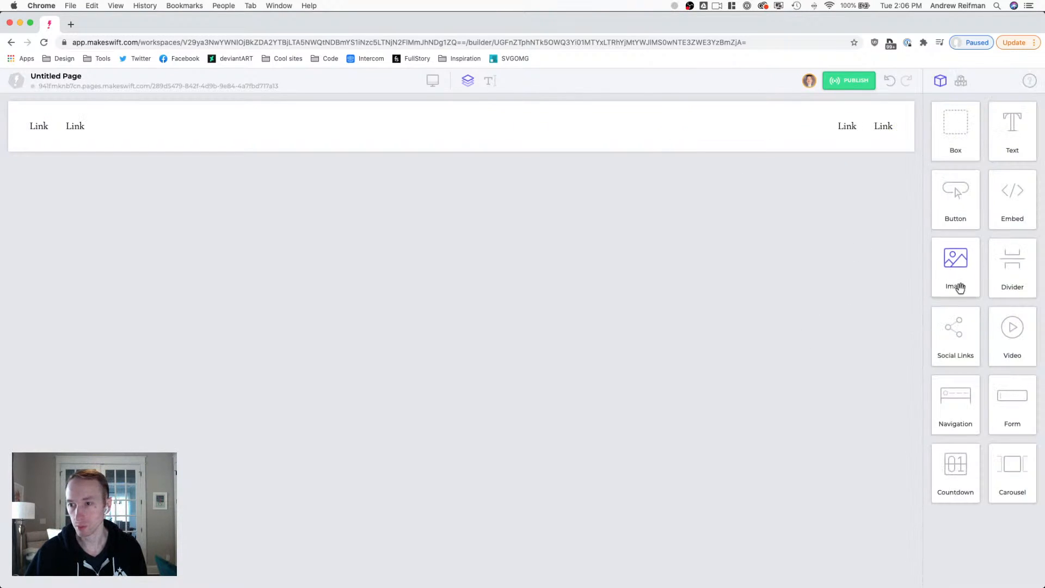
# - Place an Image element between the two navigations and resize it to 120 px wide
pyautogui.moveTo(957, 271); pyautogui.dragTo(462, 132)
pyautogui.click(469, 149)
pyautogui.moveTo(554, 177); pyautogui.dragTo(496, 159)
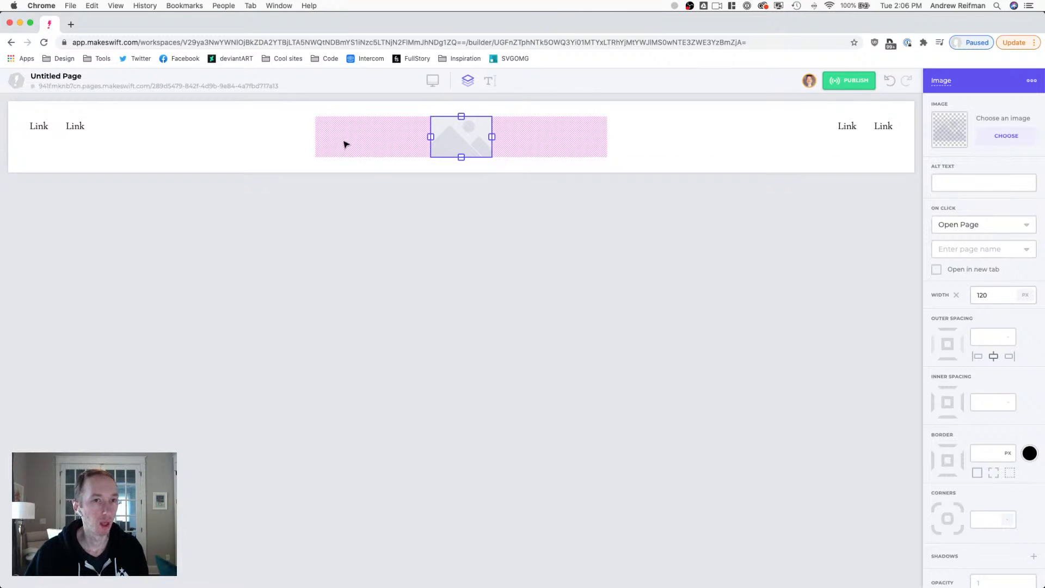
# - Center the items of navbar-container vertically and narrow the box to 1100 px wide
pyautogui.click(299, 142)
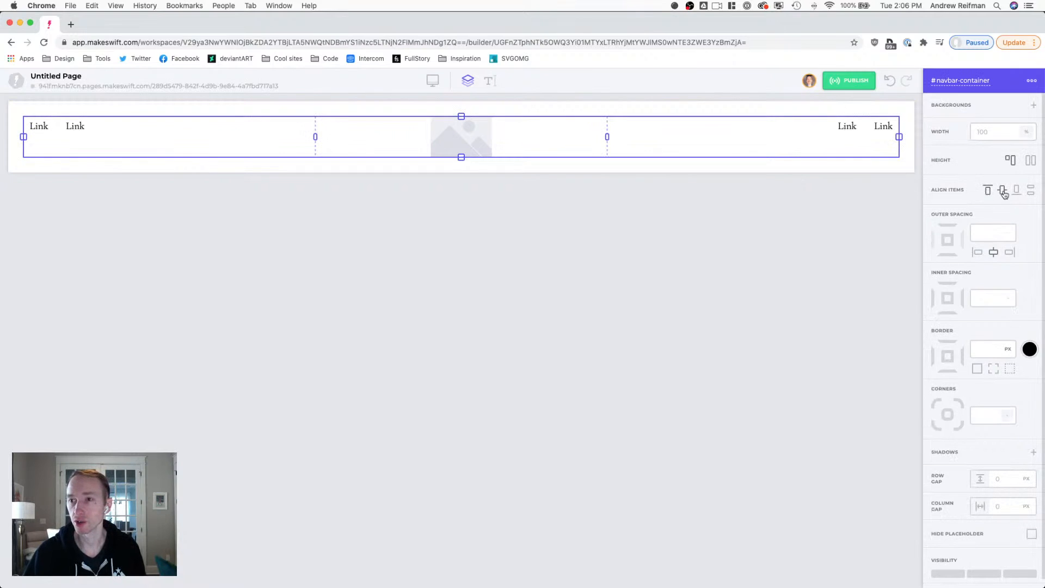
pyautogui.click(1004, 191)
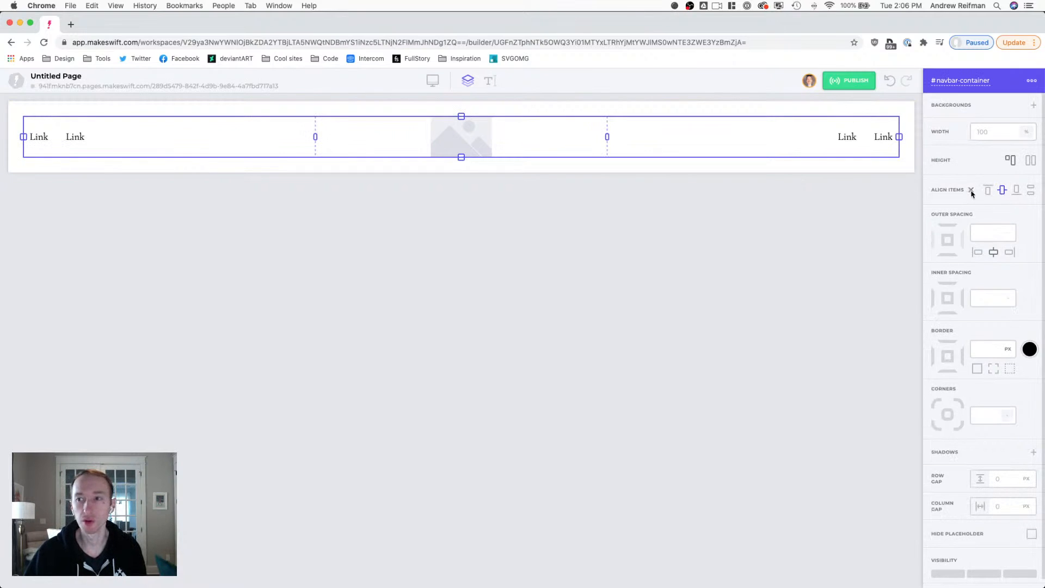
pyautogui.moveTo(899, 137); pyautogui.dragTo(745, 141)
pyautogui.press('F11')
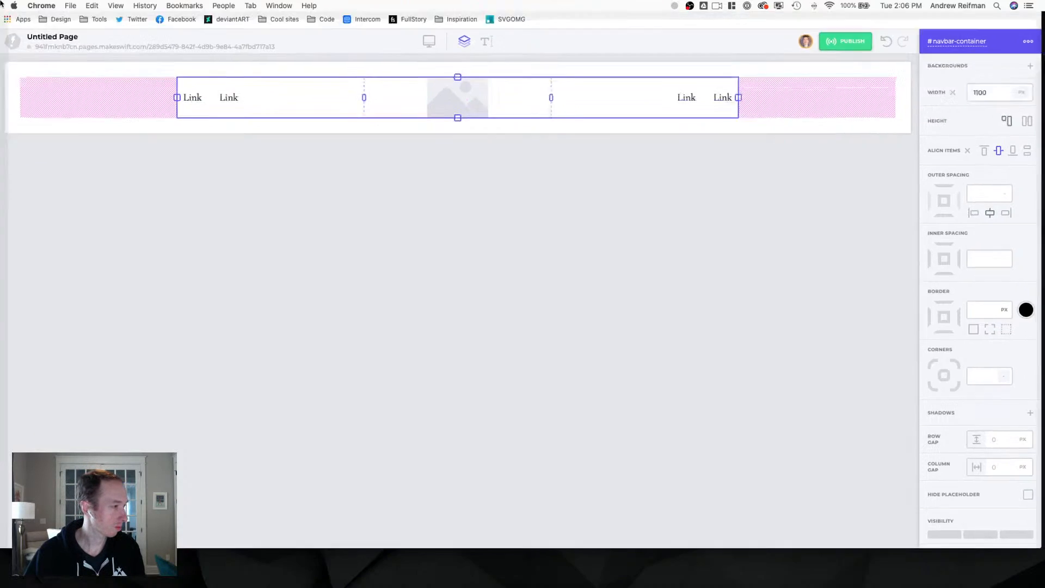
pyautogui.press('F11')
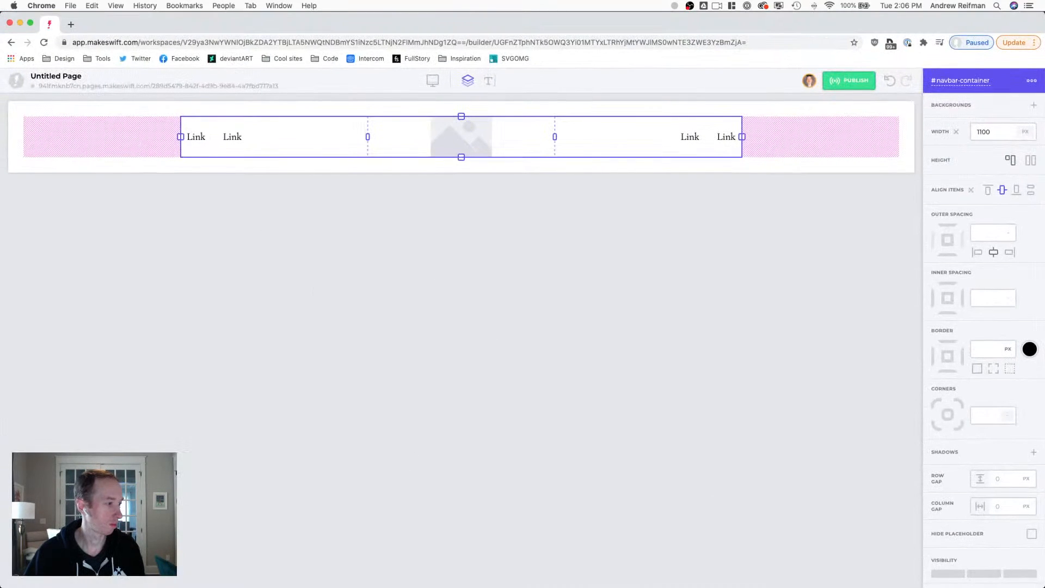
# - Rename the first link of the left navigation to Services
pyautogui.press('super+Tab')
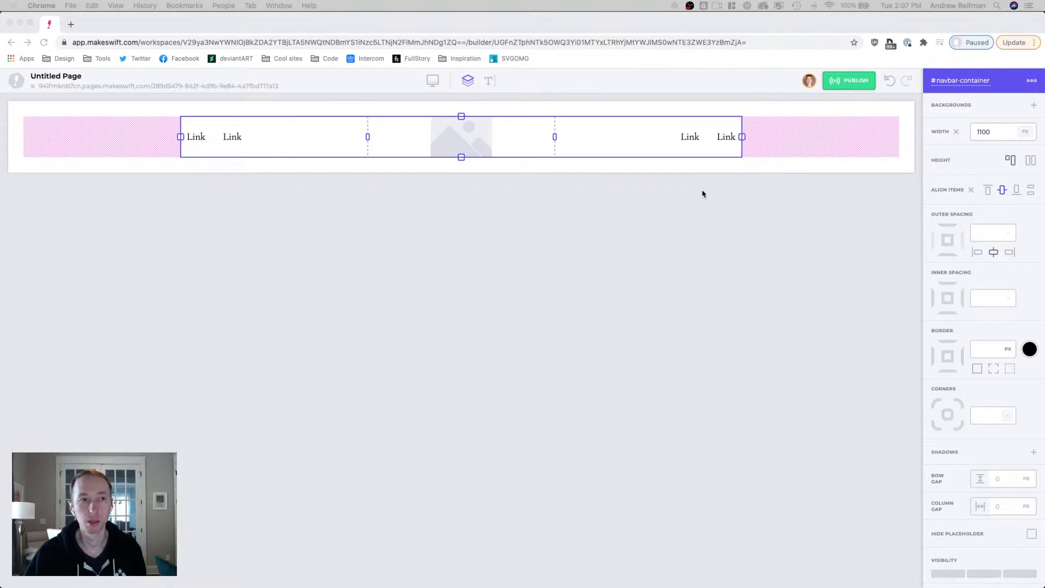
pyautogui.click(259, 205)
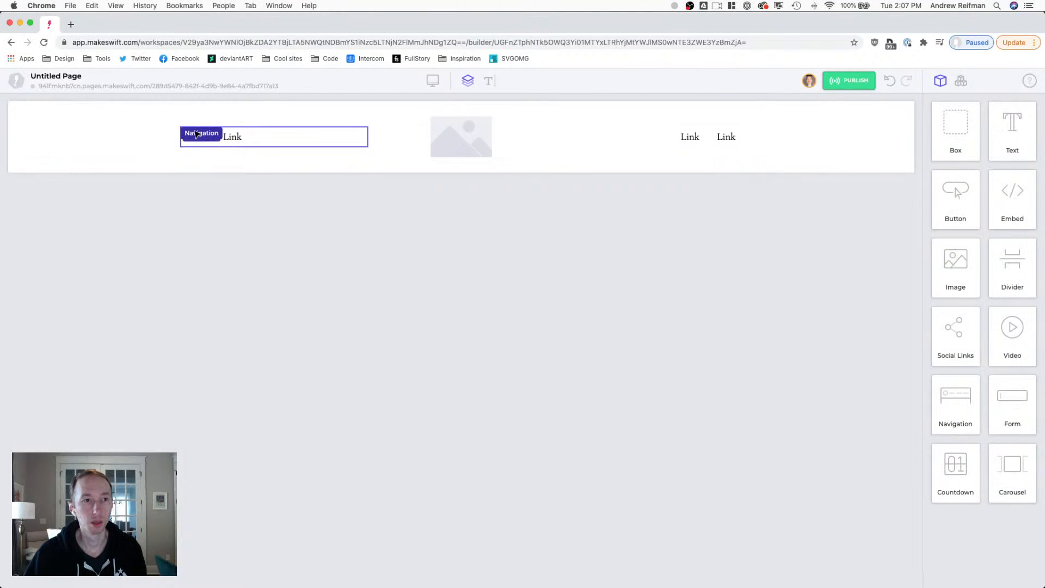
pyautogui.click(234, 136)
pyautogui.click(946, 123)
pyautogui.doubleClick(946, 122)
pyautogui.write('Services')
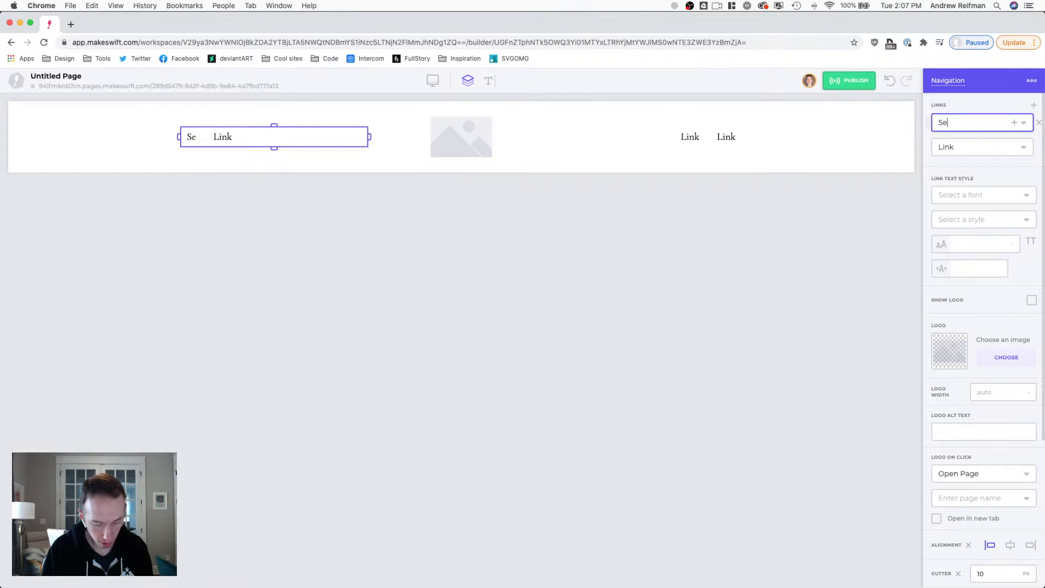
# - Rename the second link of the left navigation to Case studies
pyautogui.doubleClick(946, 147)
pyautogui.write('Cz')
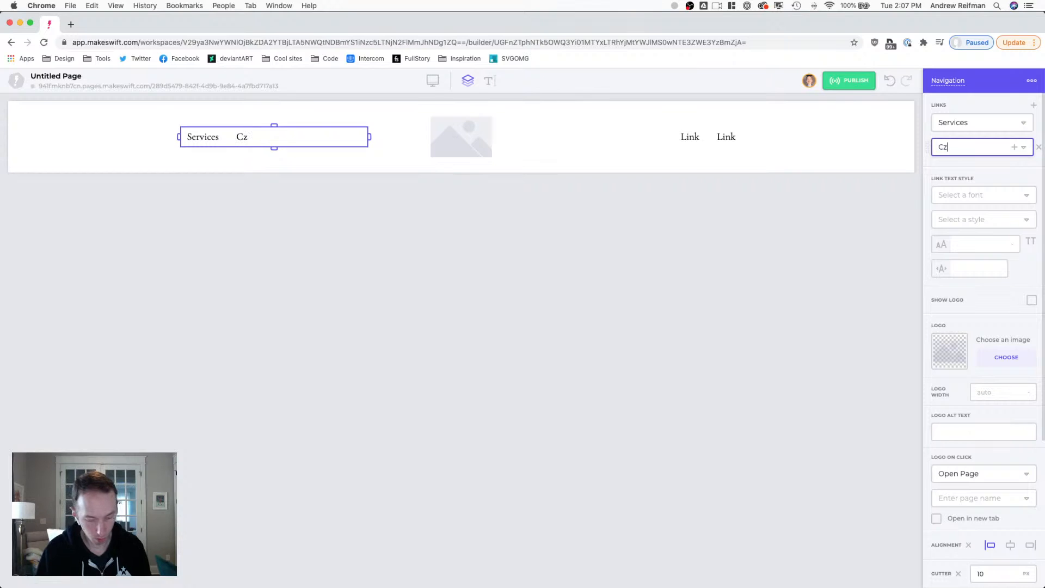
pyautogui.write('se studie')
pyautogui.press('BackSpace')
pyautogui.press('BackSpace')
pyautogui.press('BackSpace')
pyautogui.press('BackSpace')
pyautogui.press('BackSpace')
pyautogui.press('BackSpace')
pyautogui.press('BackSpace')
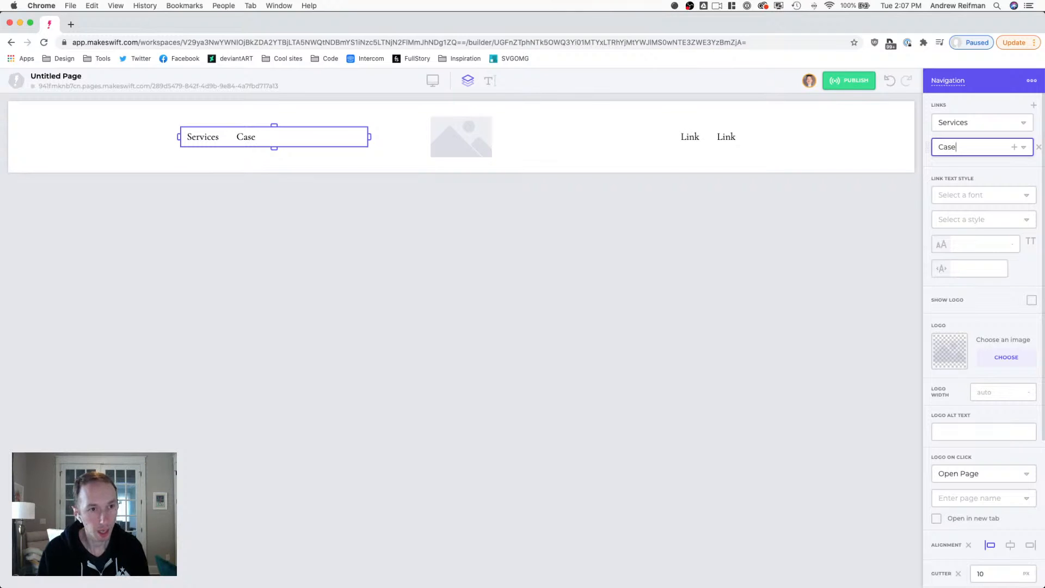
pyautogui.write('dies')
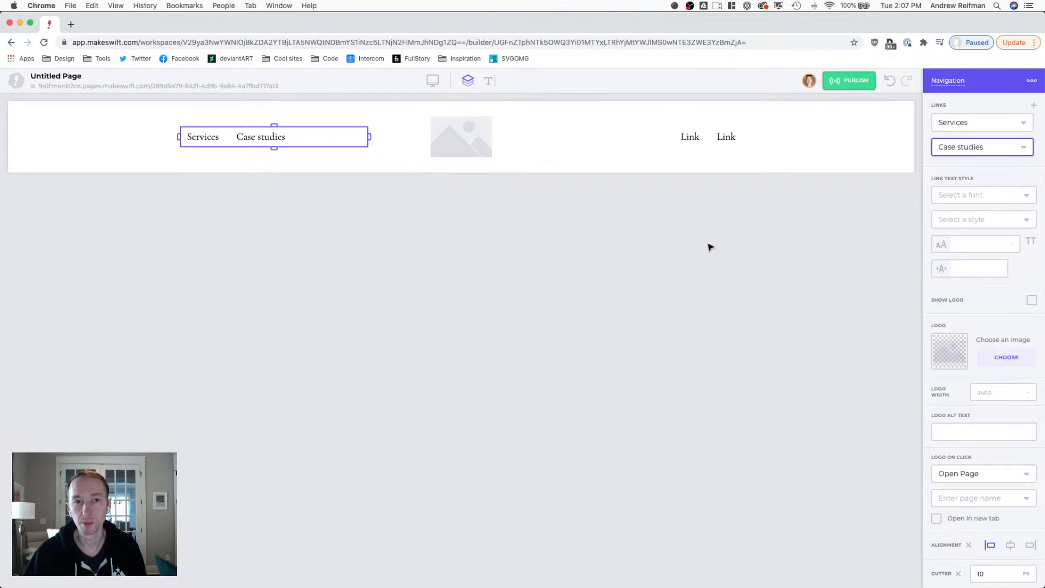
# - Rename the right navigation's links to About us and Contact, and deselect the element
pyautogui.click(706, 138)
pyautogui.doubleClick(948, 123)
pyautogui.write('About us')
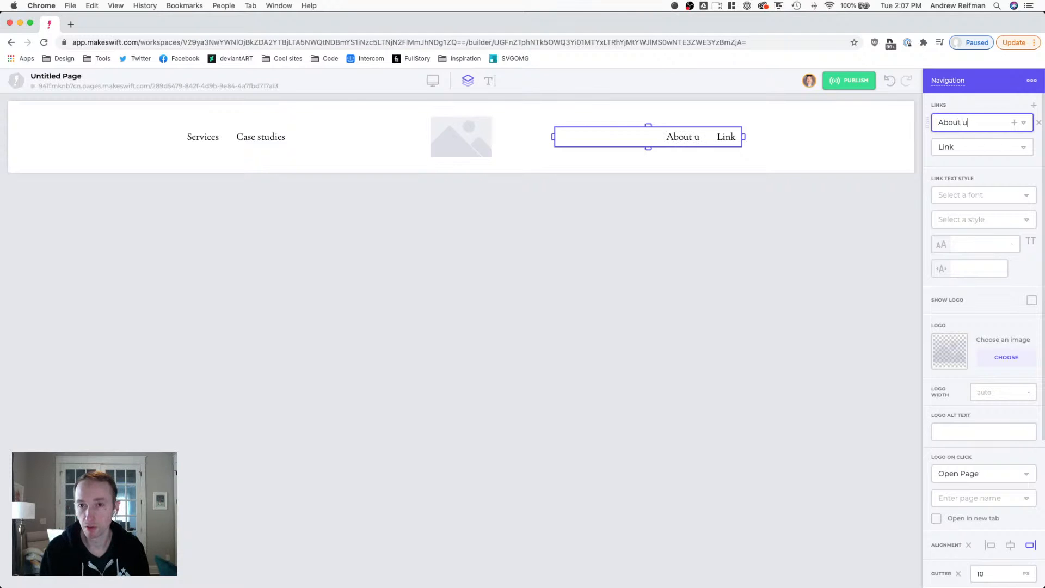
pyautogui.doubleClick(948, 147)
pyautogui.write('Contact')
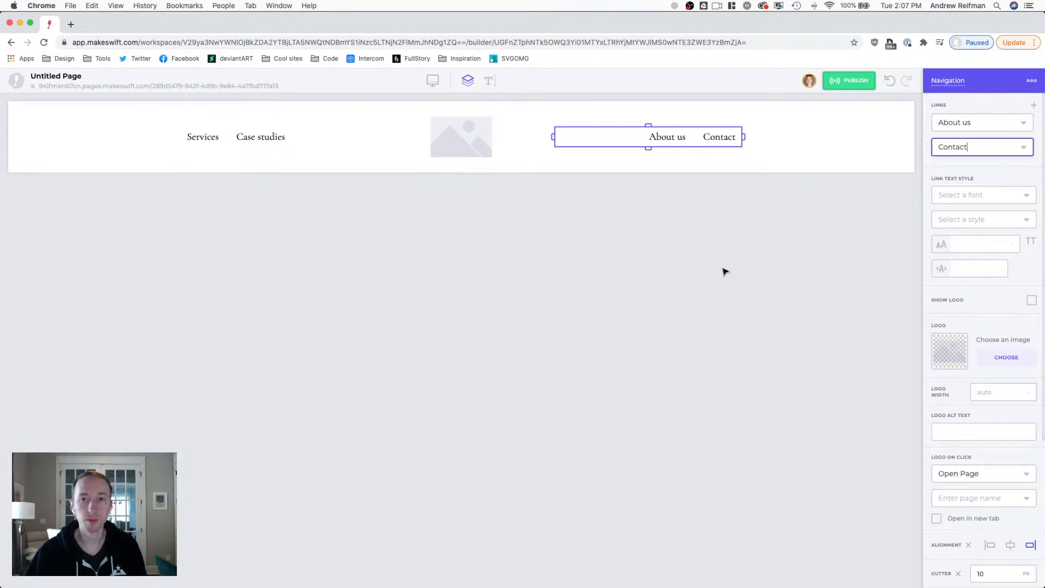
pyautogui.click(679, 249)
pyautogui.click(547, 141)
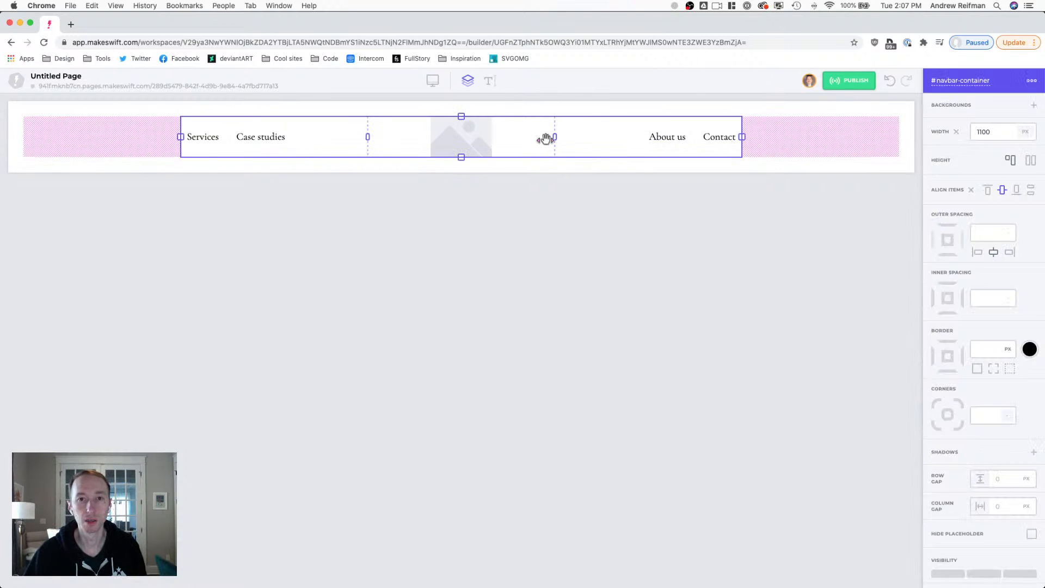
pyautogui.click(695, 231)
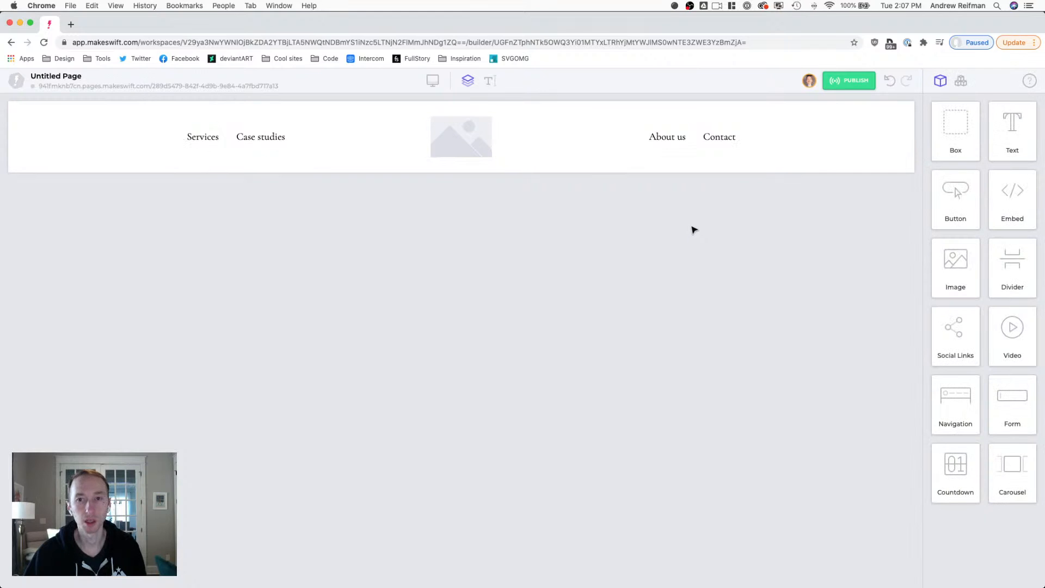
# - Align the right navigation's links left and the left navigation's links right, so both sit toward the logo image
pyautogui.click(680, 141)
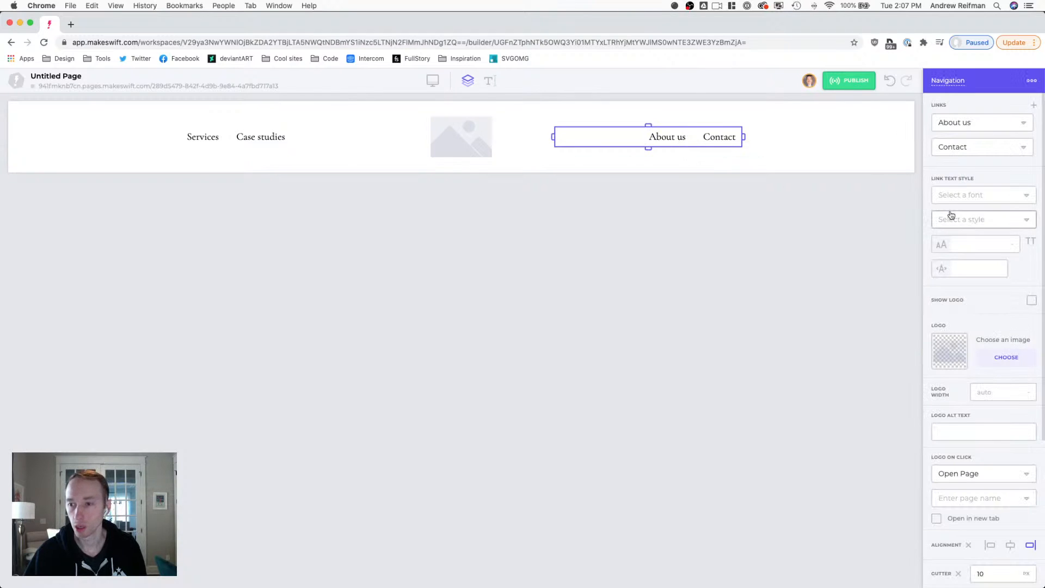
pyautogui.click(992, 547)
pyautogui.click(296, 142)
pyautogui.click(1031, 545)
pyautogui.click(411, 210)
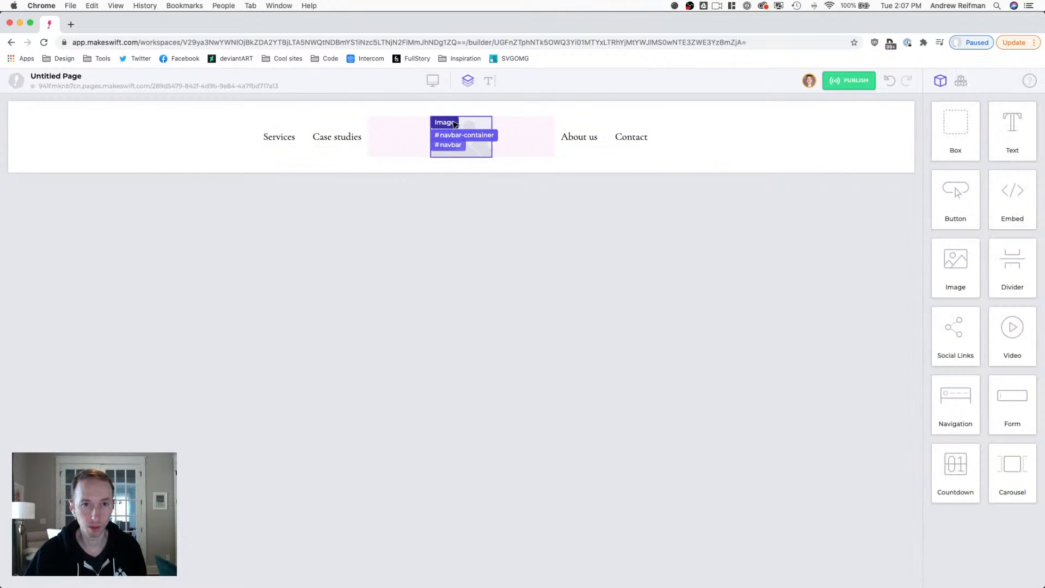
# - Narrow the middle column of navbar-container from both sides so the navigations sit close to the logo image
pyautogui.click(359, 154)
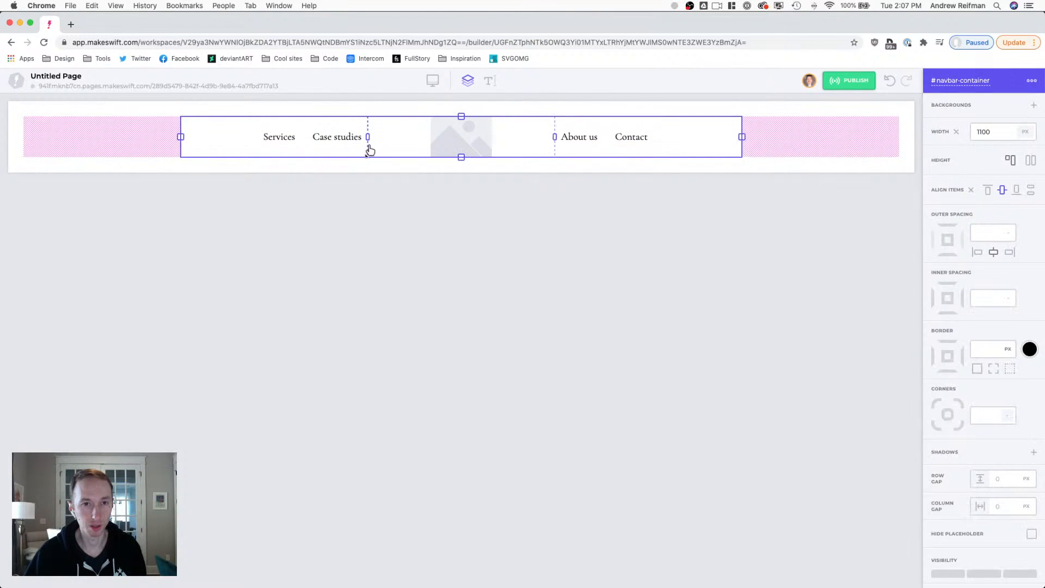
pyautogui.moveTo(368, 135); pyautogui.dragTo(399, 135)
pyautogui.moveTo(554, 138); pyautogui.dragTo(509, 138)
pyautogui.click(549, 229)
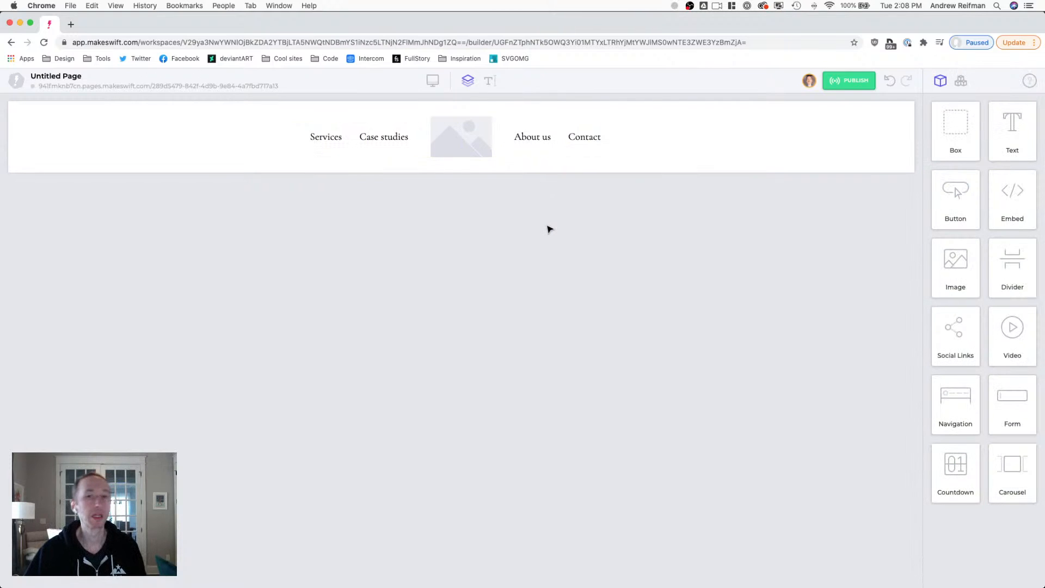
# - Set the column gap of navbar-container to 30 px
pyautogui.click(748, 141)
pyautogui.click(559, 154)
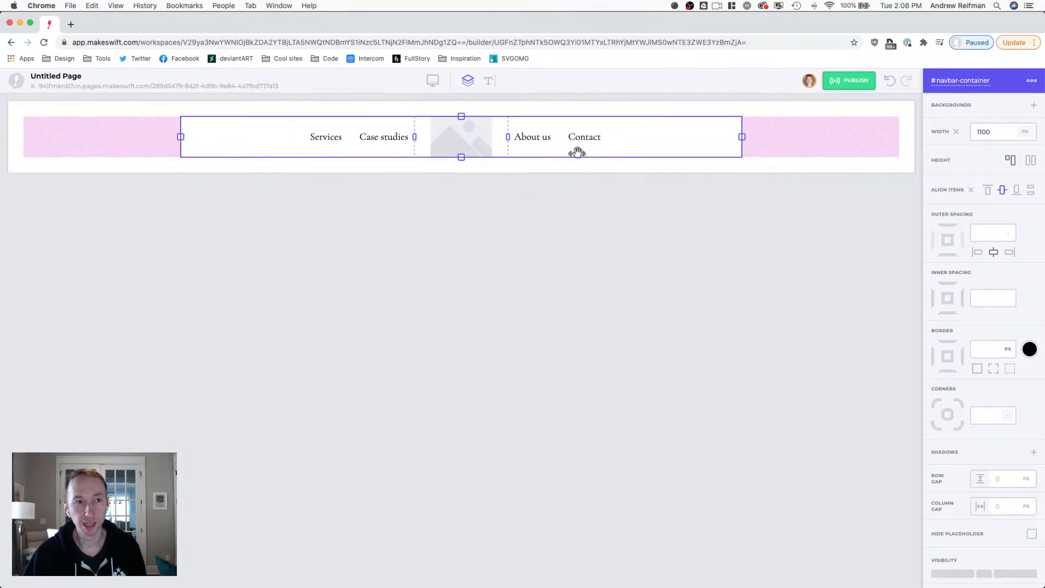
pyautogui.moveTo(749, 138)
pyautogui.mouseDown()
pyautogui.moveTo(605, 138)
pyautogui.moveTo(750, 129)
pyautogui.mouseUp()
pyautogui.click(1021, 508)
pyautogui.write('15')
pyautogui.moveTo(1024, 510); pyautogui.dragTo(1030, 509)
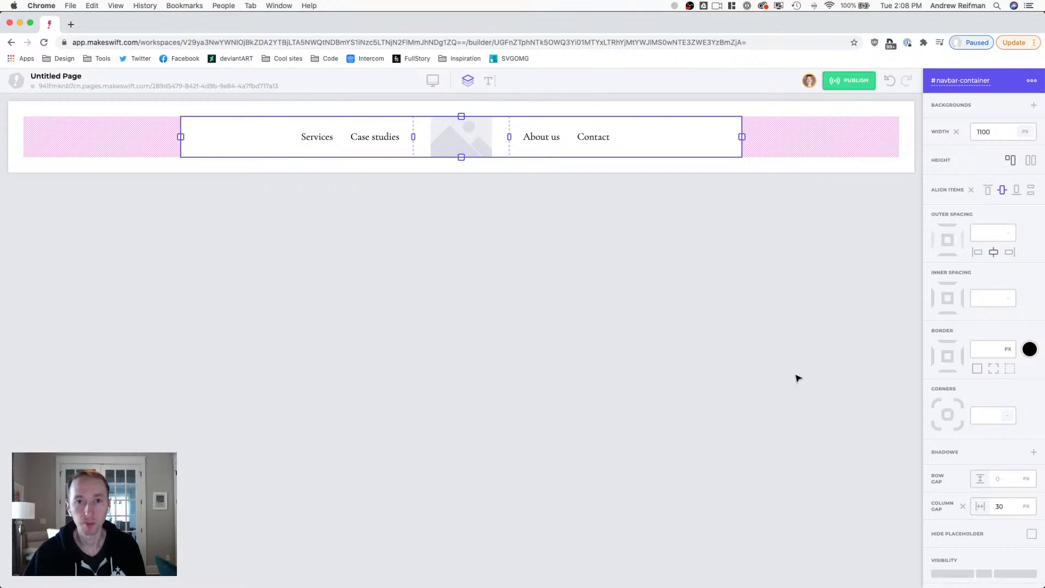
pyautogui.click(766, 380)
# - Set the gutter of the left navigation to 0 px
pyautogui.click(358, 138)
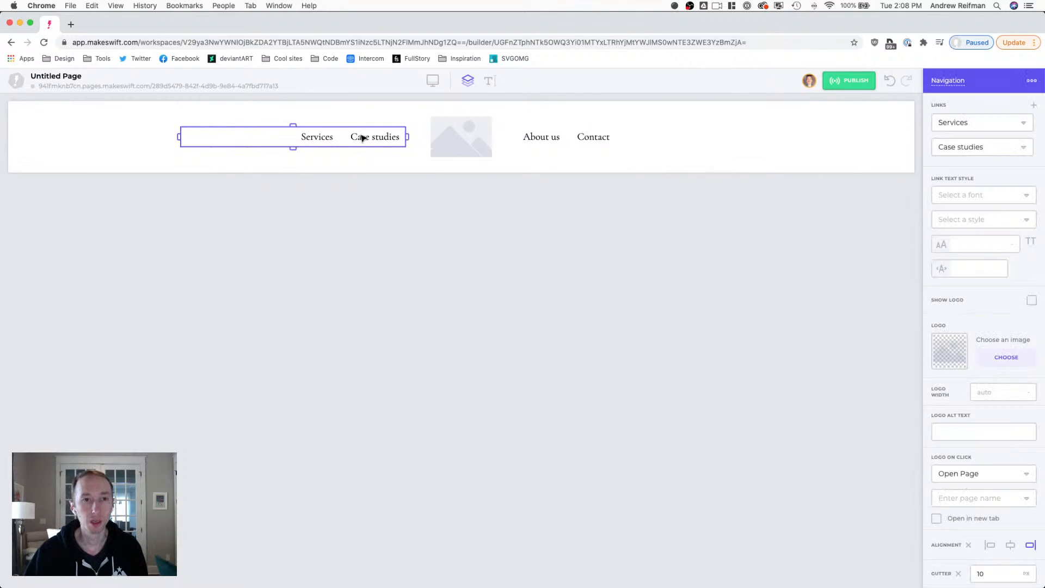
pyautogui.click(996, 574)
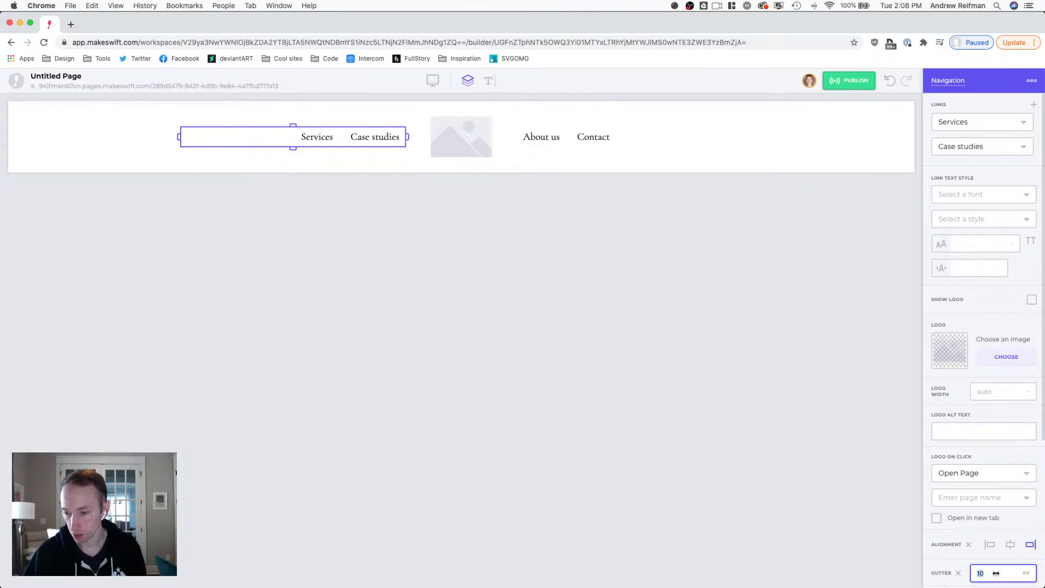
pyautogui.write('0')
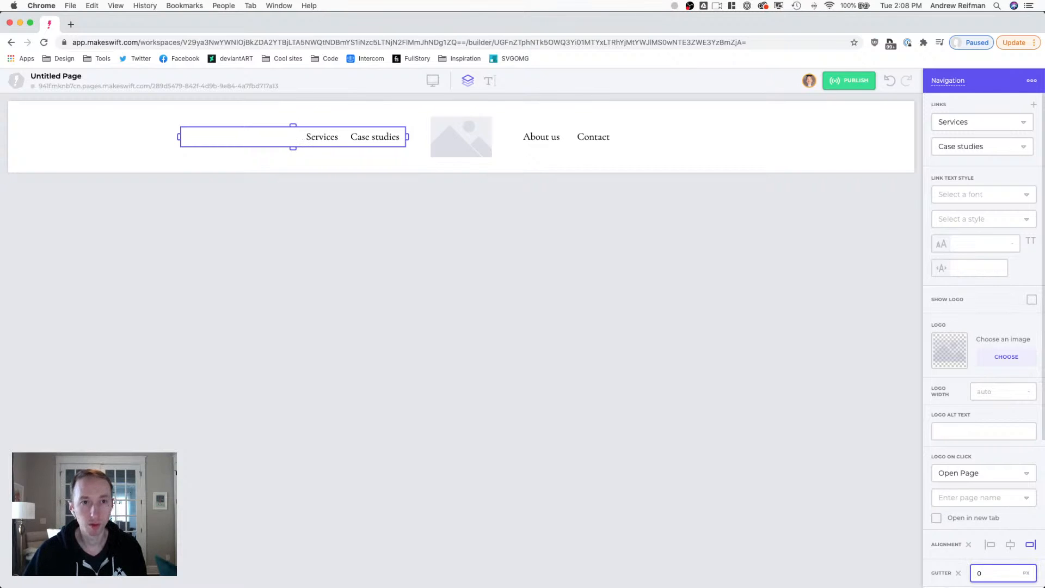
pyautogui.rightClick(742, 418)
pyautogui.click(692, 355)
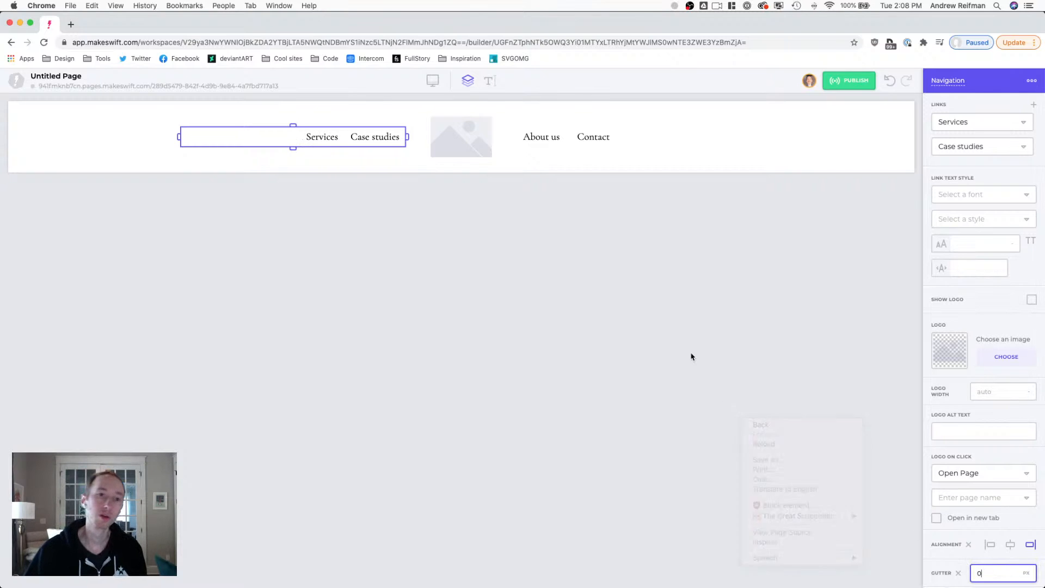
pyautogui.click(677, 337)
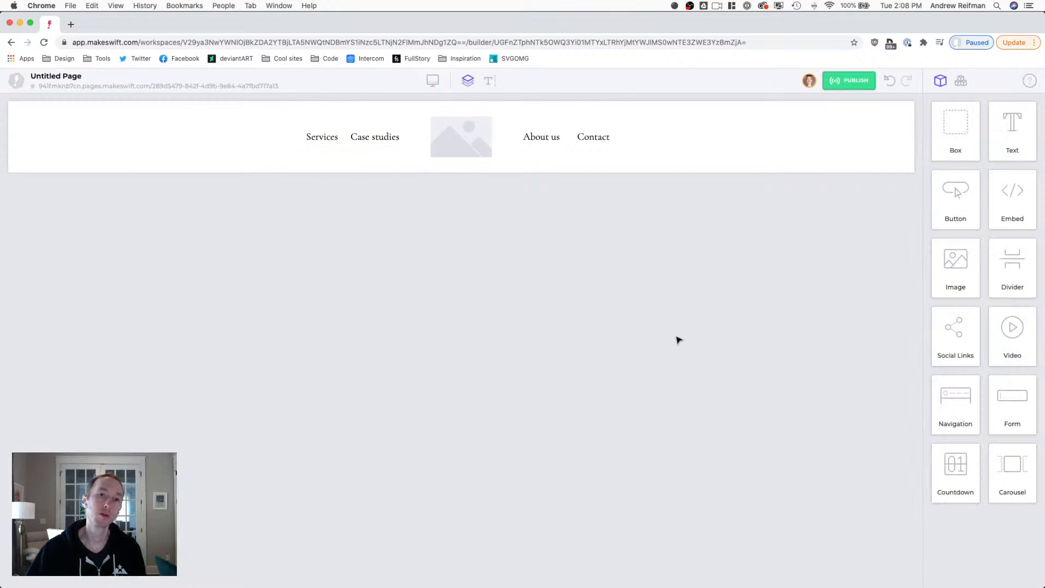
# - Set the gutter of both the left and right navigations to 5 px
pyautogui.click(334, 138)
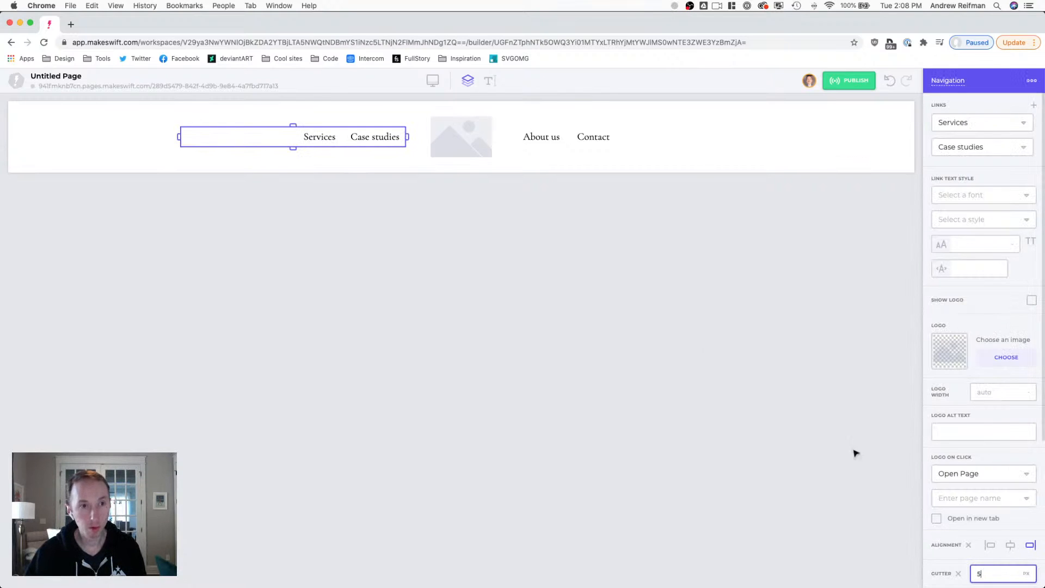
pyautogui.click(596, 143)
pyautogui.click(980, 573)
pyautogui.write('5')
pyautogui.click(769, 403)
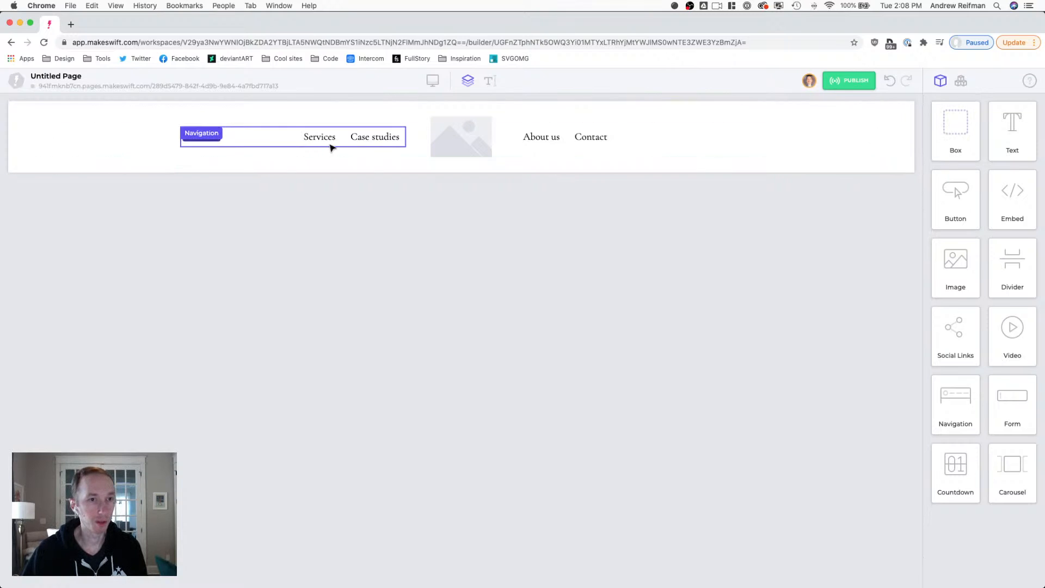
# - Duplicate the navbar box and rename the lower copy #hero
pyautogui.click(227, 112)
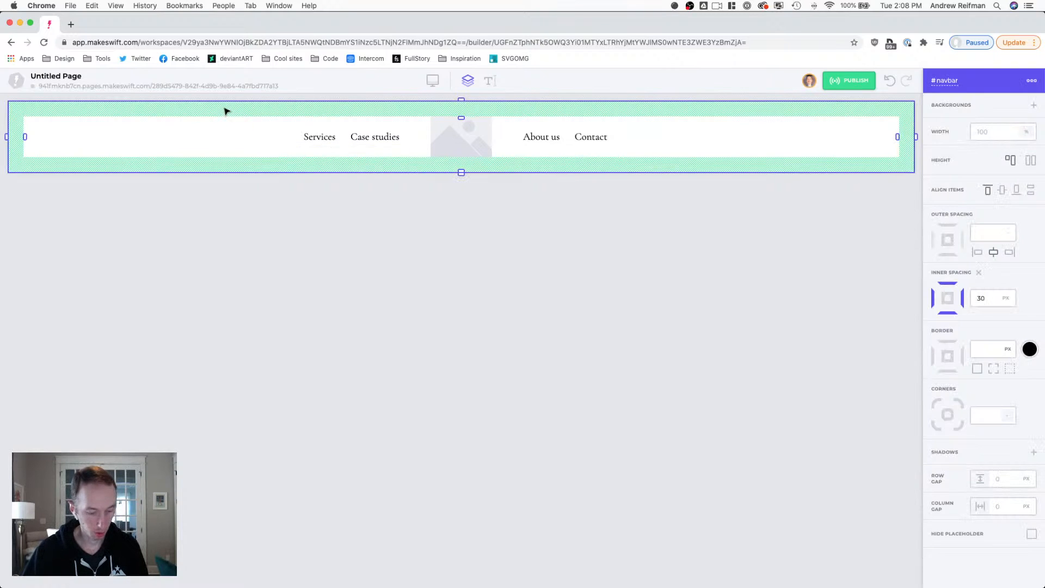
pyautogui.press('super+d')
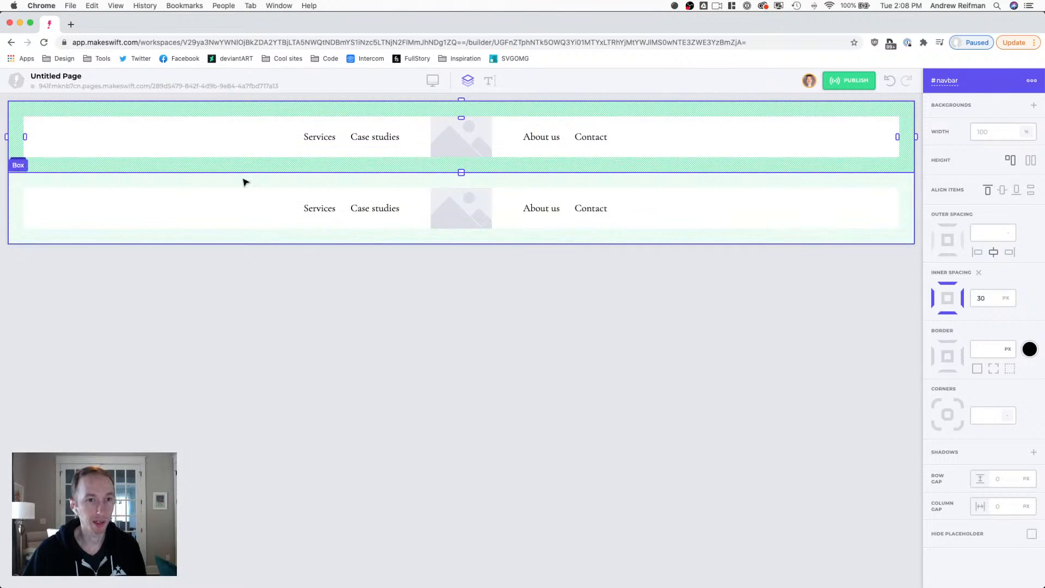
pyautogui.click(262, 183)
pyautogui.click(968, 81)
pyautogui.write('#hero')
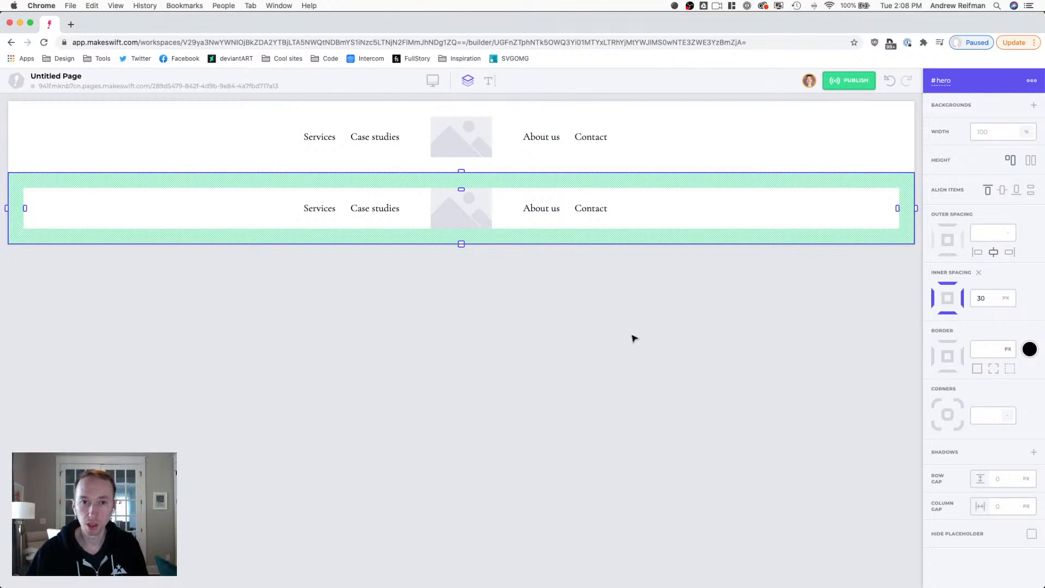
pyautogui.click(630, 343)
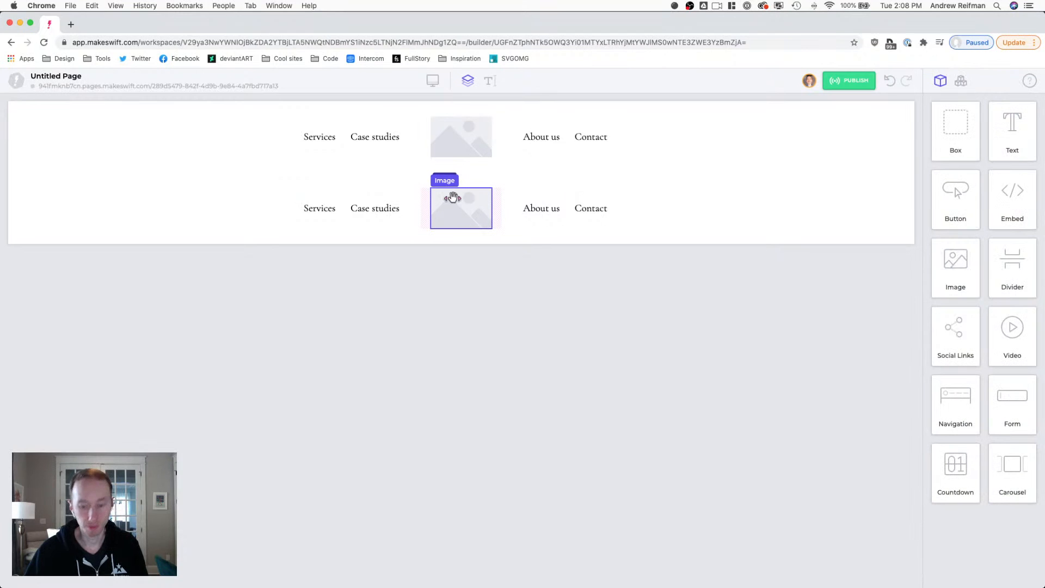
# - Delete the image and both navigations from the hero box's inner container
pyautogui.click(456, 202)
pyautogui.press('Delete')
pyautogui.click(420, 200)
pyautogui.press('Delete')
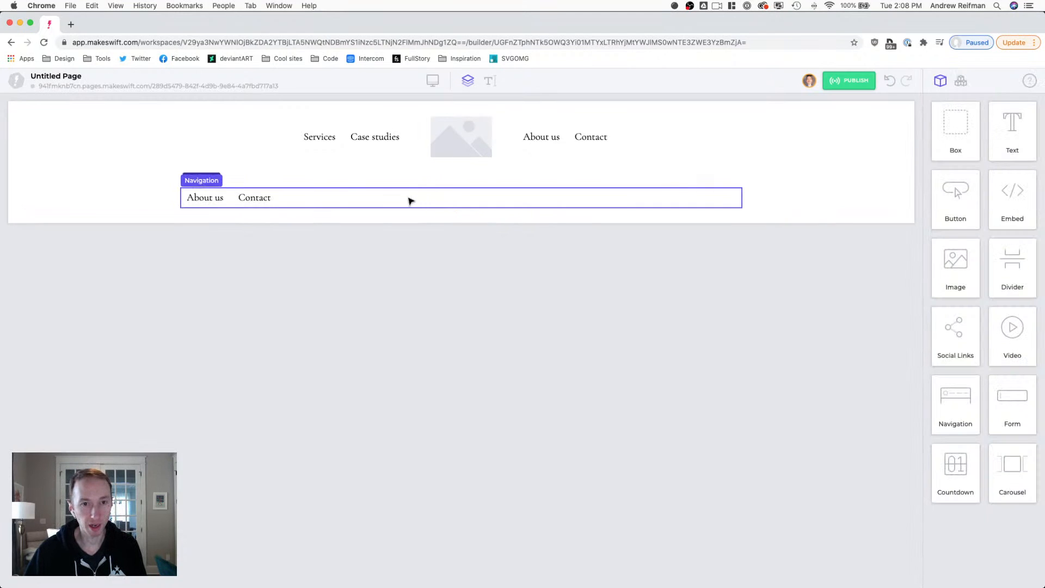
pyautogui.click(299, 199)
pyautogui.press('Delete')
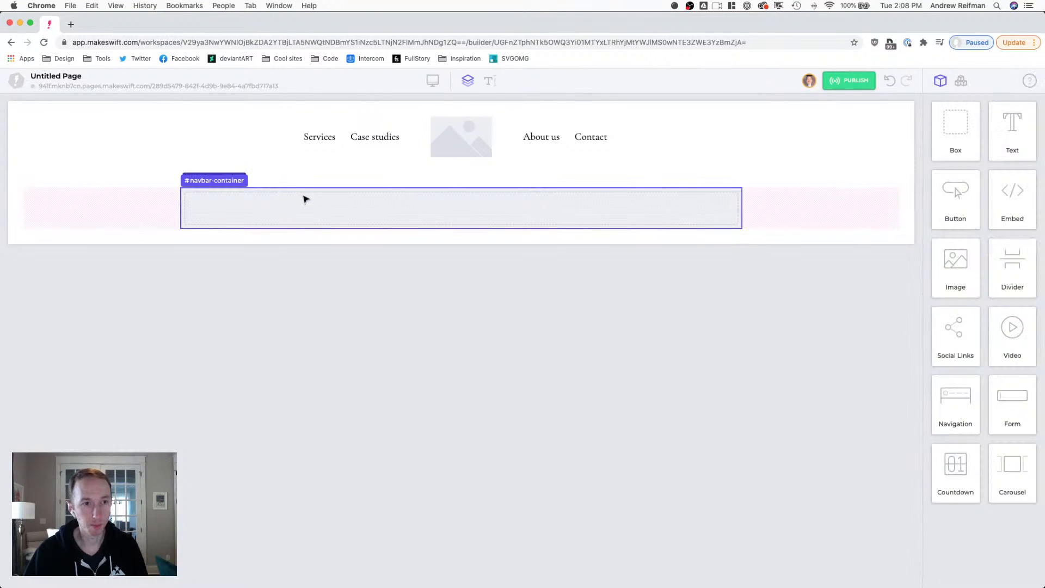
# - Rename the emptied container inside the hero box #hero-container
pyautogui.click(247, 198)
pyautogui.doubleClick(946, 79)
pyautogui.write('hero-container')
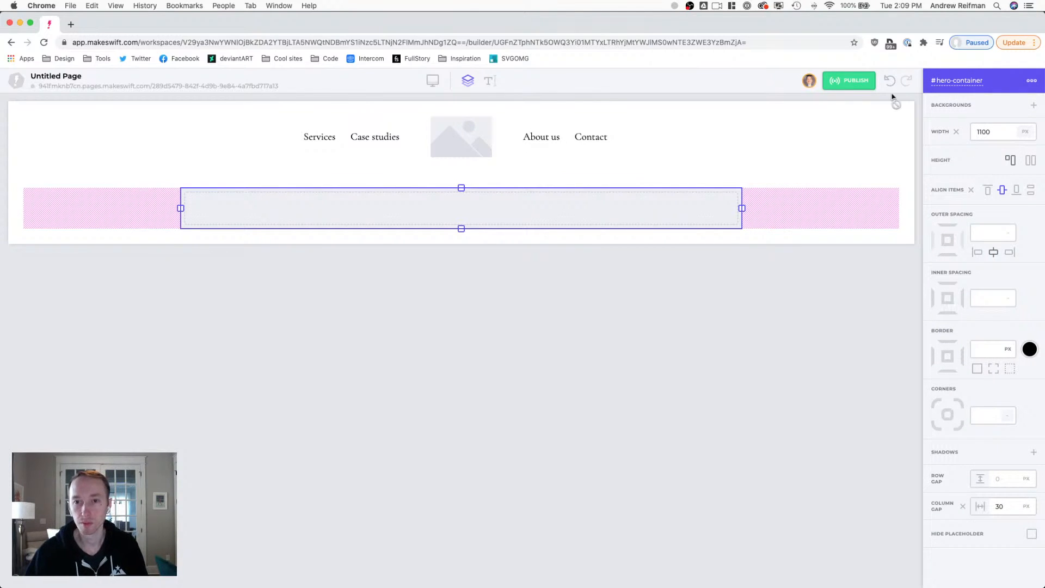
pyautogui.click(497, 343)
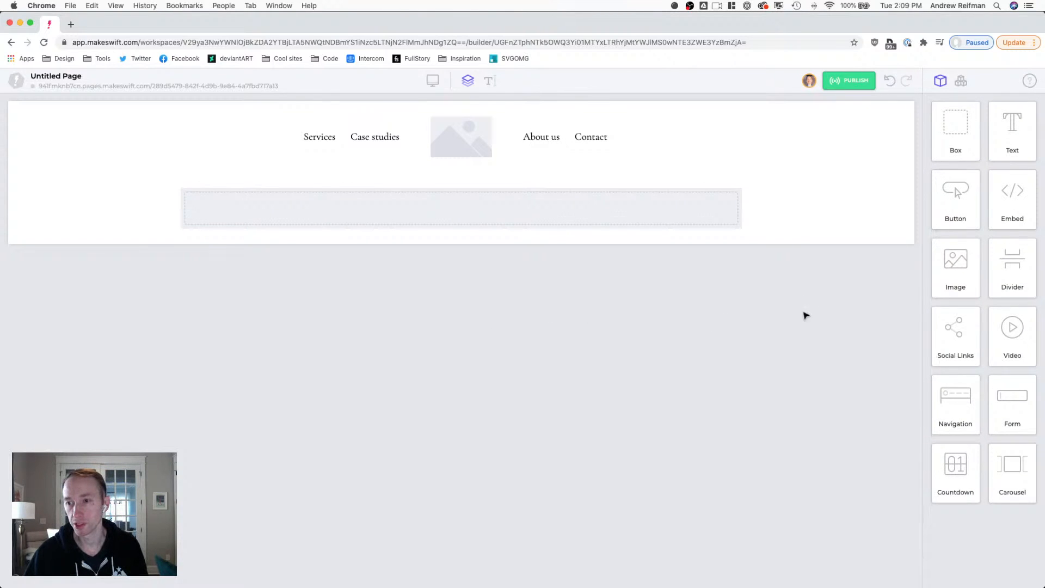
# - Place a Text element in hero-container and delete its body paragraph, keeping only the heading
pyautogui.moveTo(1010, 128); pyautogui.dragTo(560, 214)
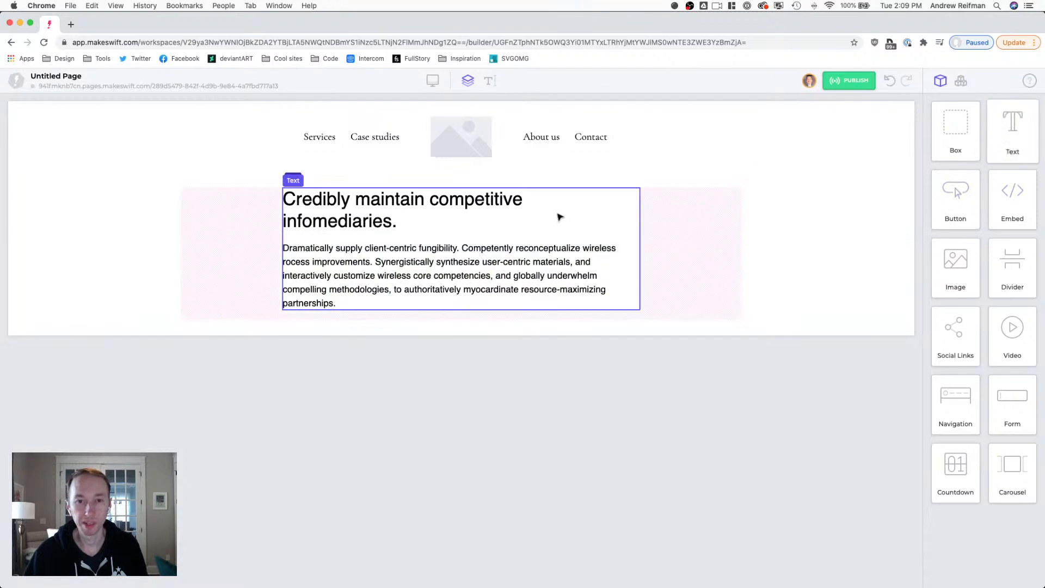
pyautogui.click(407, 214)
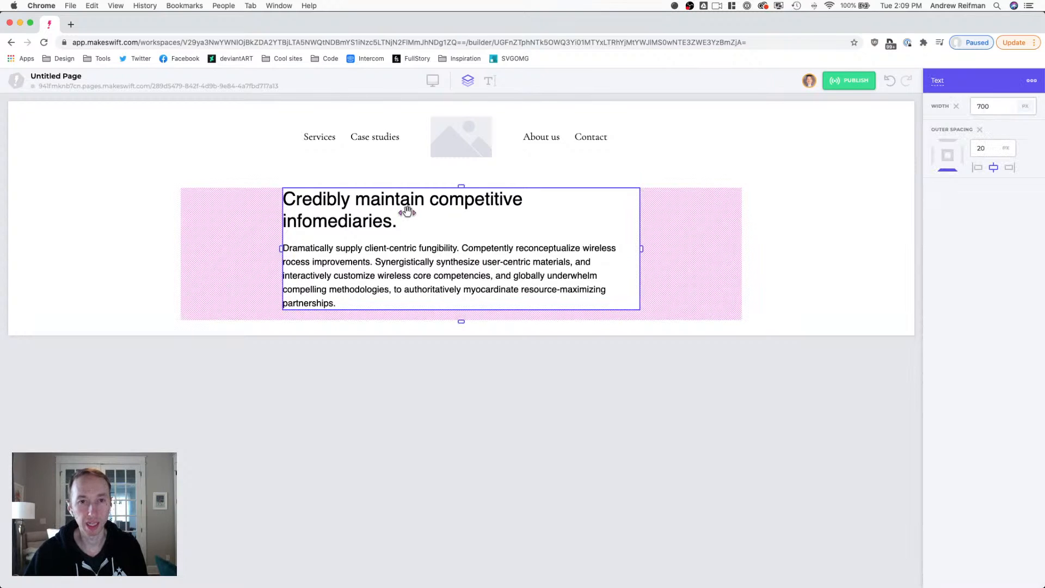
pyautogui.click(358, 206)
pyautogui.tripleClick(390, 269)
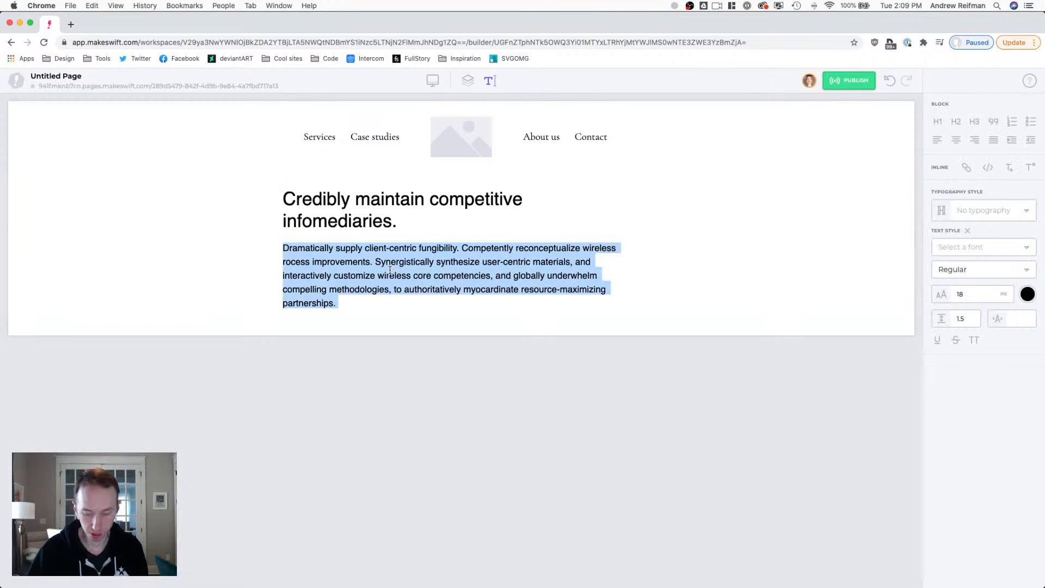
pyautogui.press('BackSpace')
pyautogui.press('BackSpace')
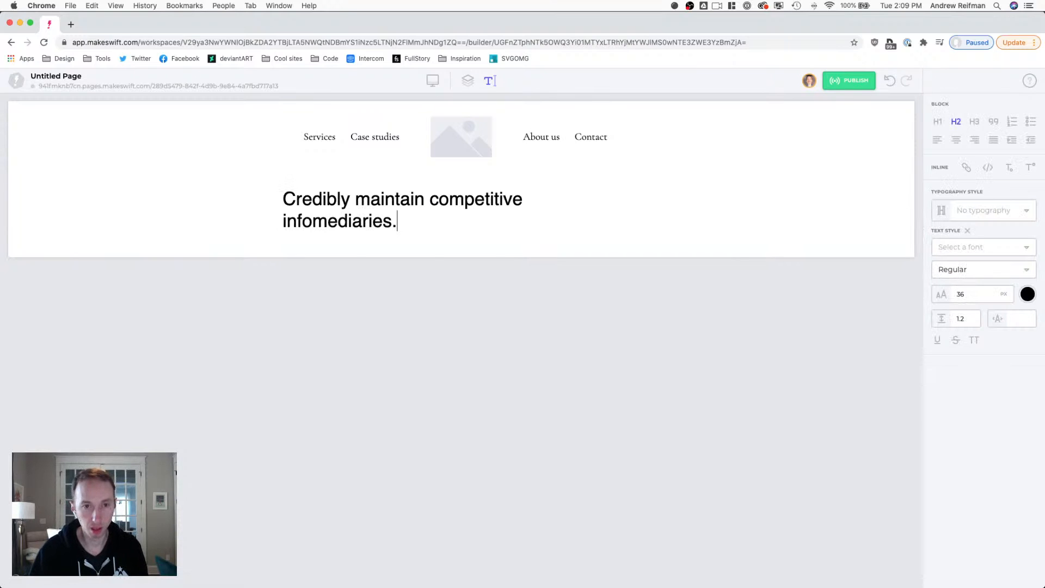
# - Format the hero heading as a centered H1 in Cormorant Garamond
pyautogui.press('super+a')
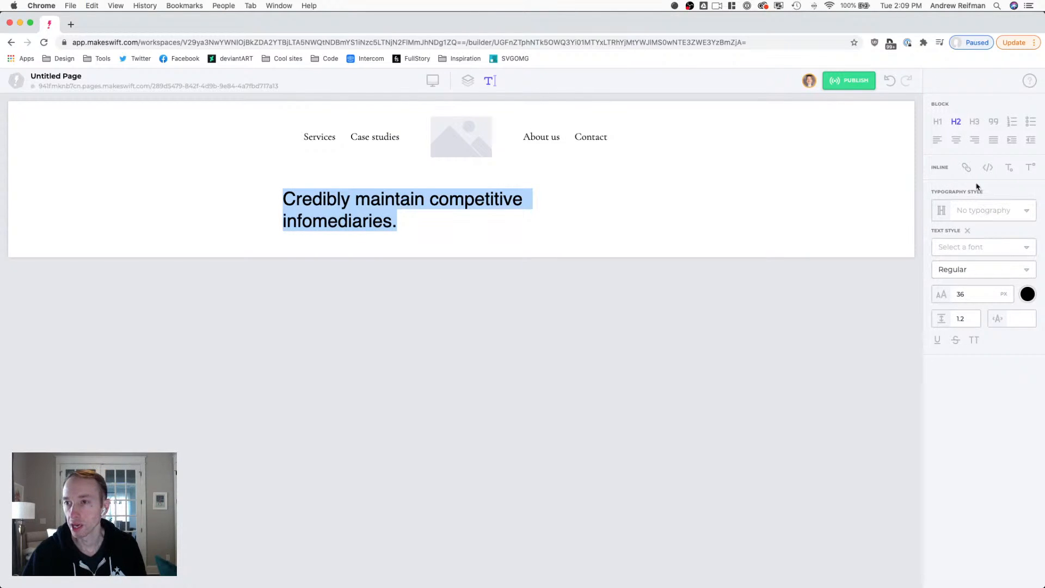
pyautogui.click(975, 249)
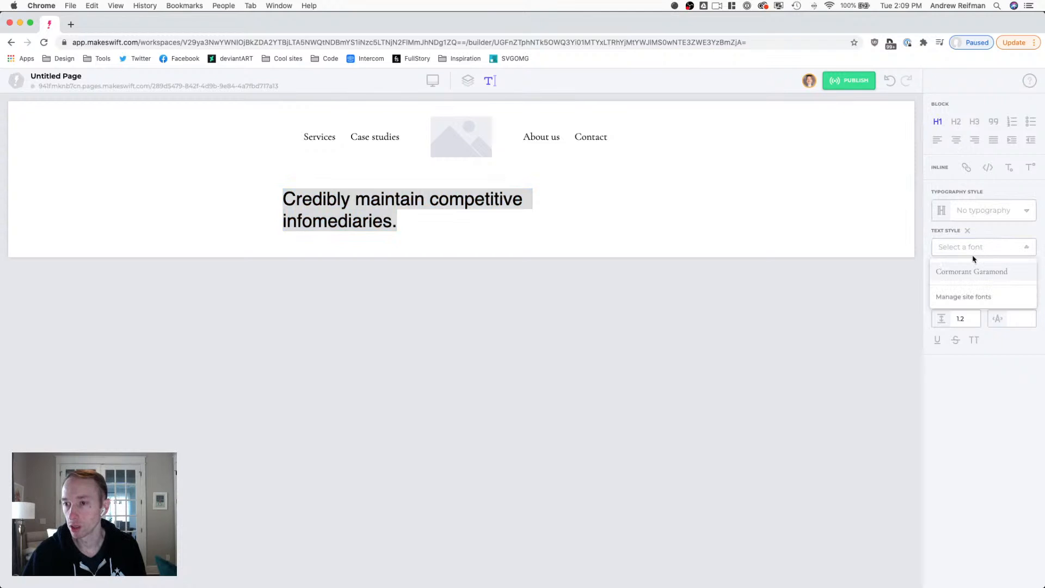
pyautogui.click(965, 273)
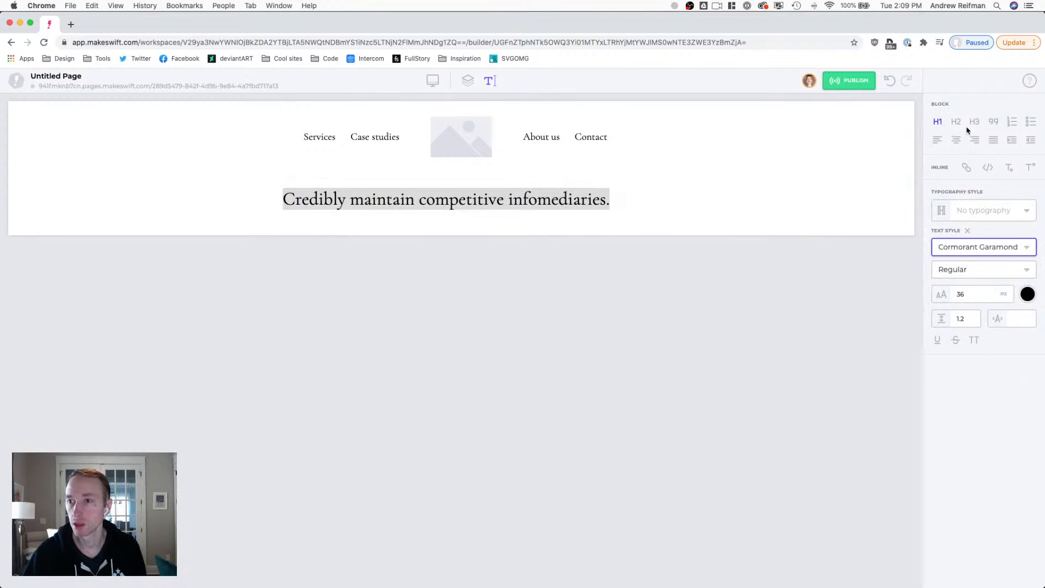
pyautogui.click(957, 139)
# - Set the hero heading's font size to 80 px and its line height to 1
pyautogui.click(1012, 295)
pyautogui.write('48')
pyautogui.moveTo(1012, 294); pyautogui.dragTo(1044, 293)
pyautogui.click(995, 290)
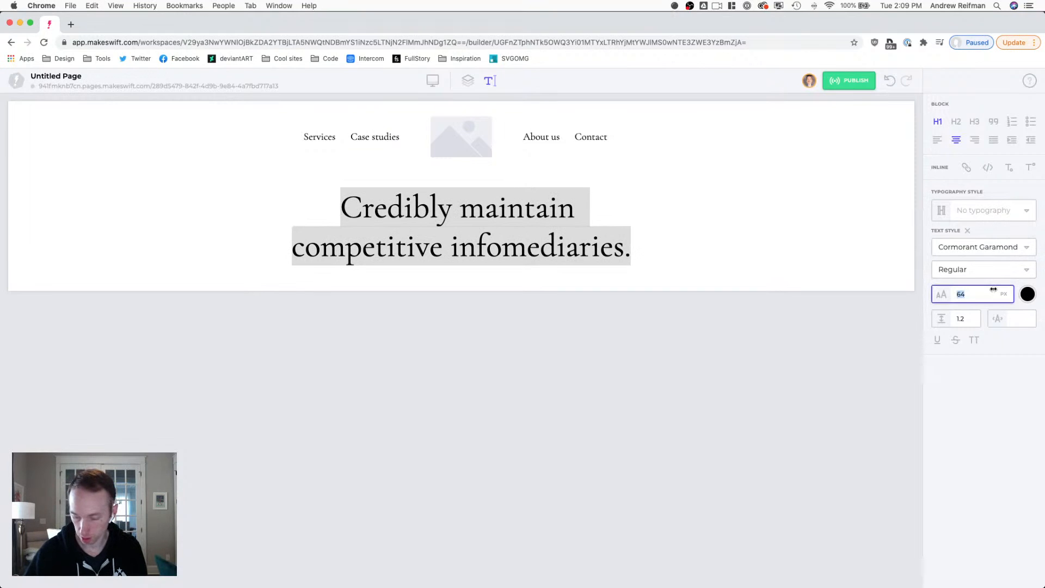
pyautogui.write('80')
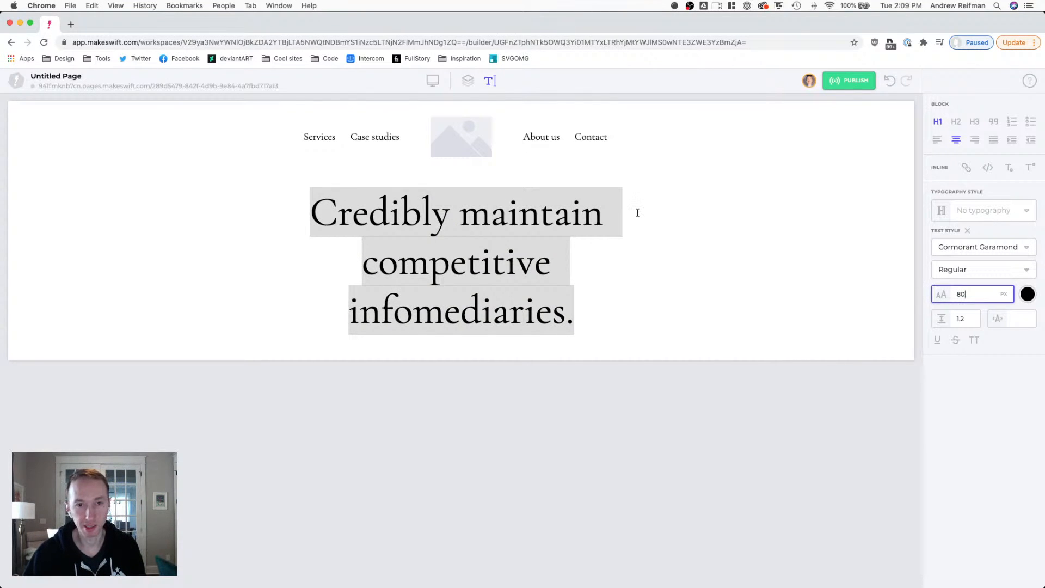
pyautogui.click(966, 323)
pyautogui.write('1.1')
pyautogui.press('BackSpace')
pyautogui.press('BackSpace')
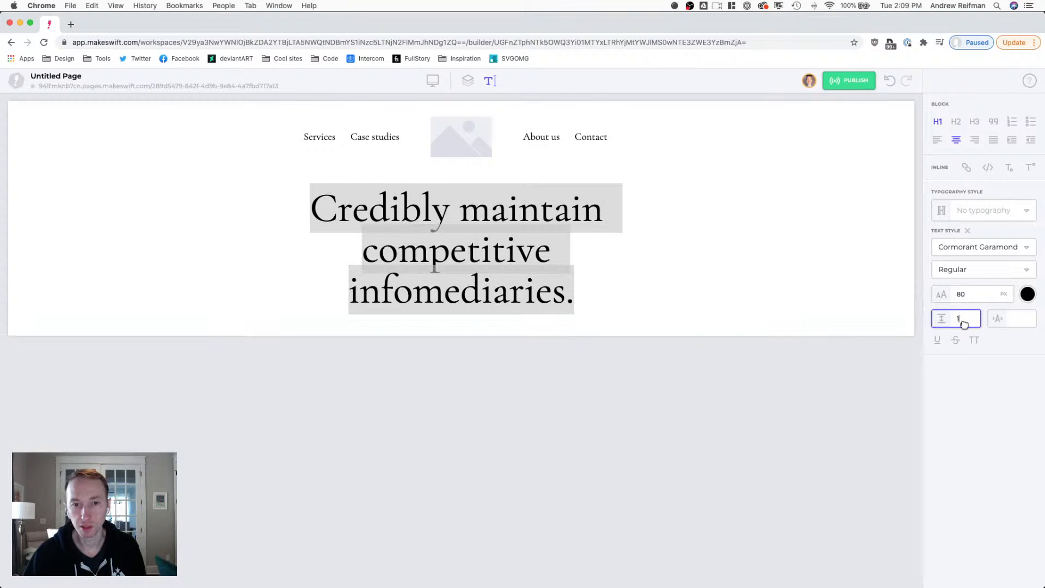
pyautogui.click(432, 246)
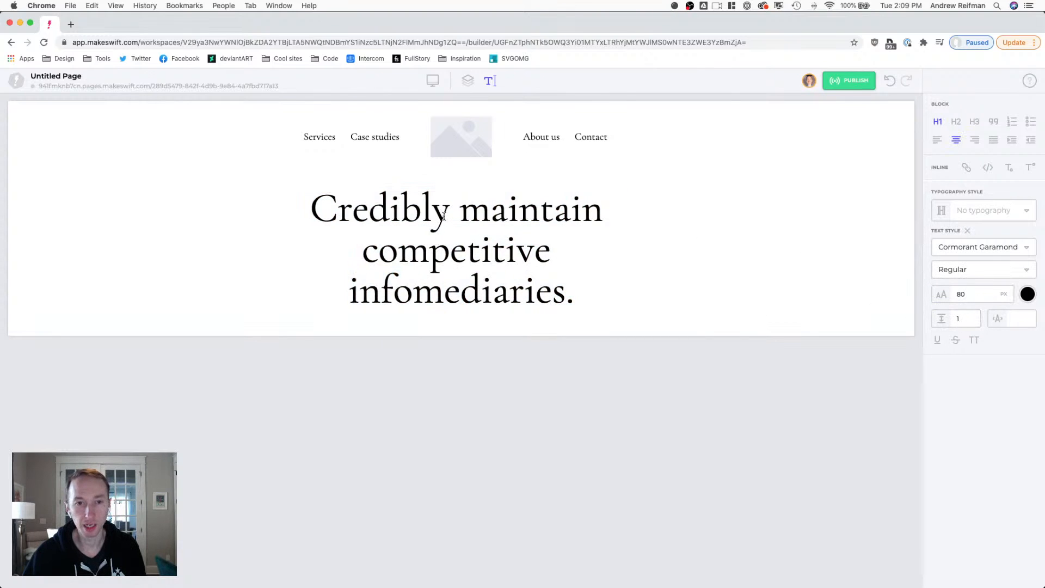
pyautogui.doubleClick(480, 252)
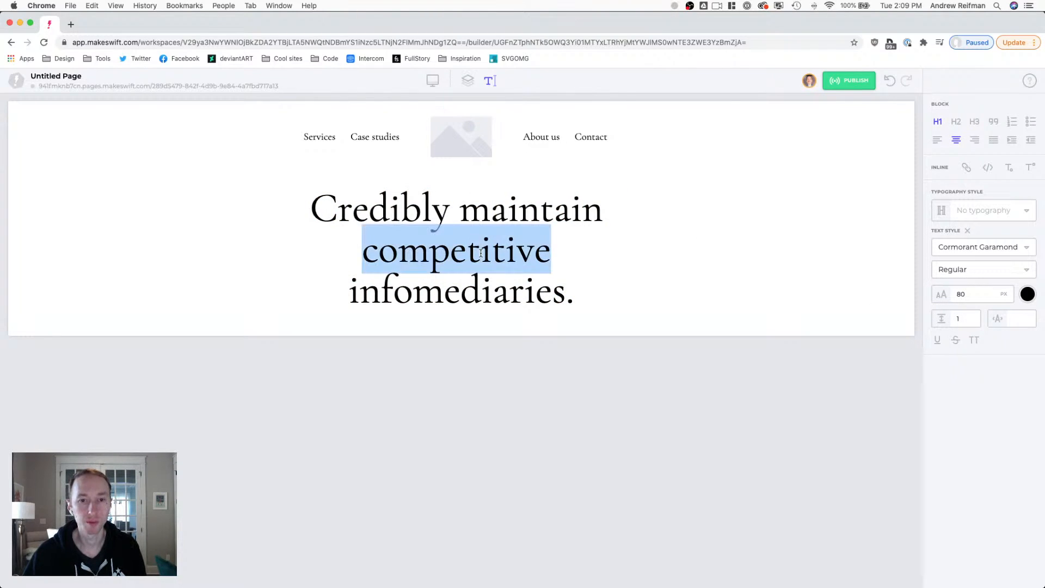
# - Widen the hero heading's text block to 900 px so the heading fits on two lines
pyautogui.click(466, 77)
pyautogui.click(658, 249)
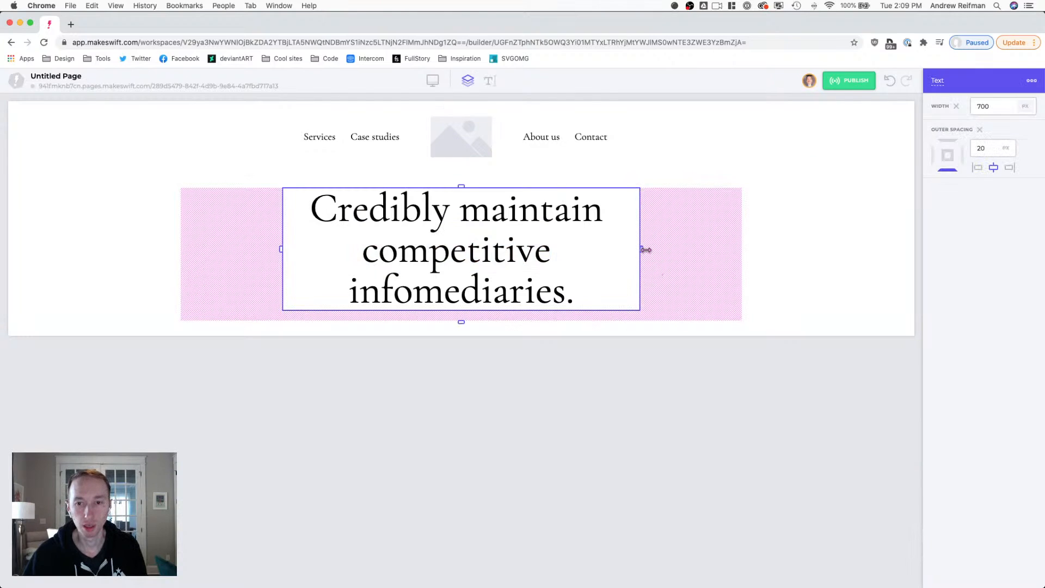
pyautogui.moveTo(659, 250); pyautogui.dragTo(697, 251)
pyautogui.click(631, 380)
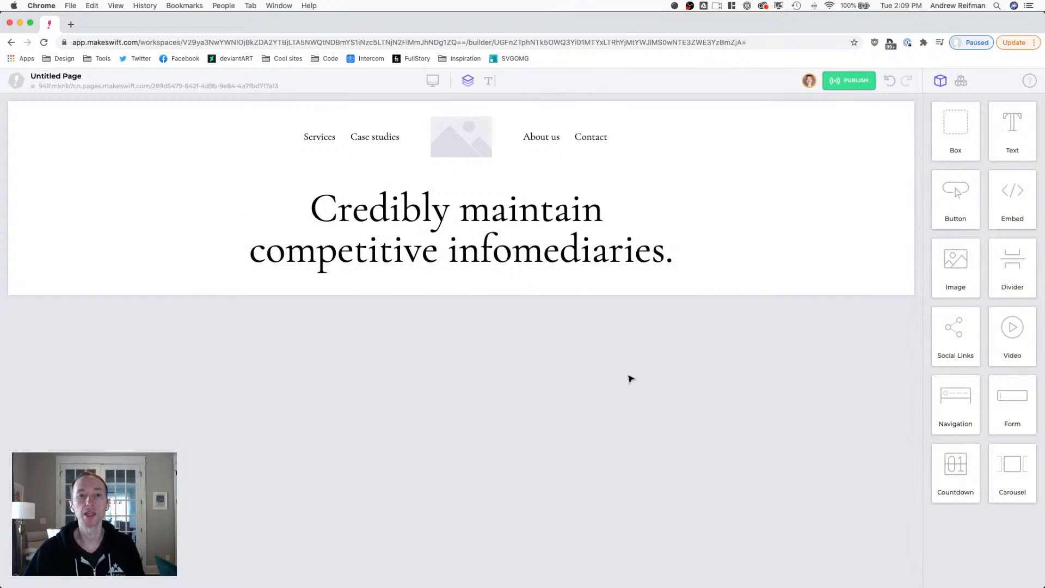
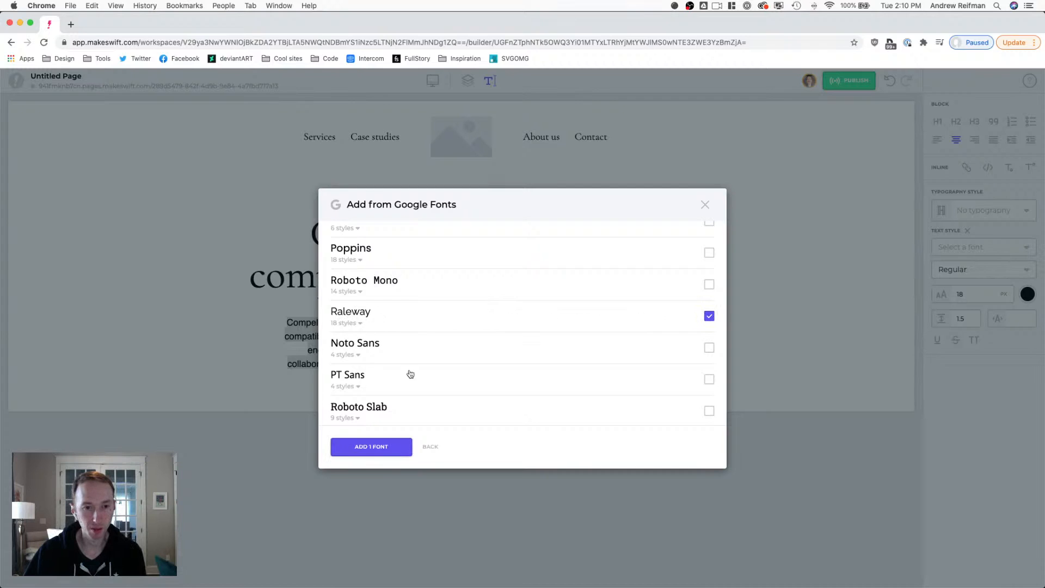
# - Add Raleway to the site fonts in the Regular and Bold styles and apply the font update to the site
pyautogui.click(377, 450)
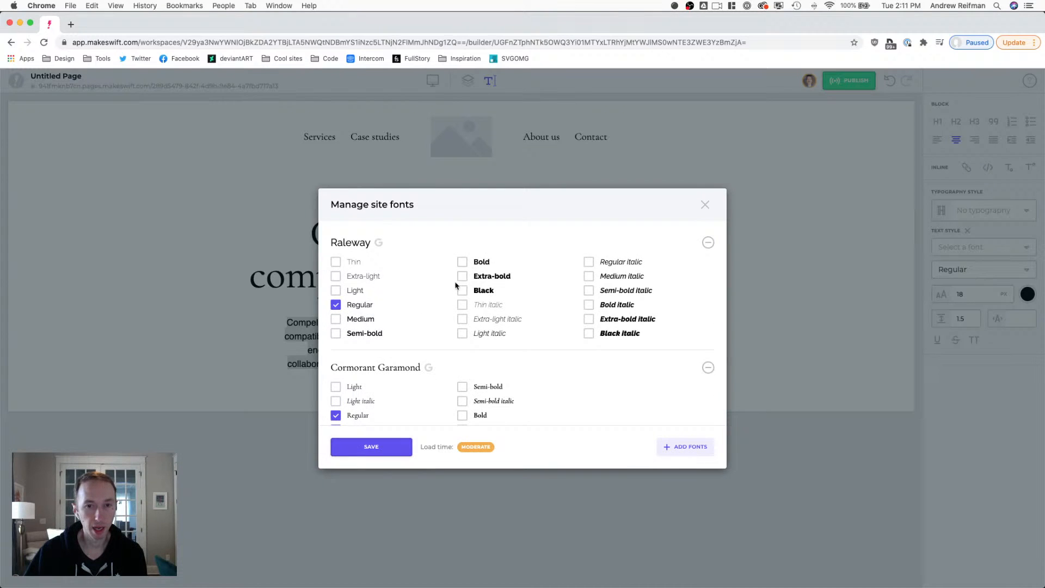
pyautogui.click(462, 262)
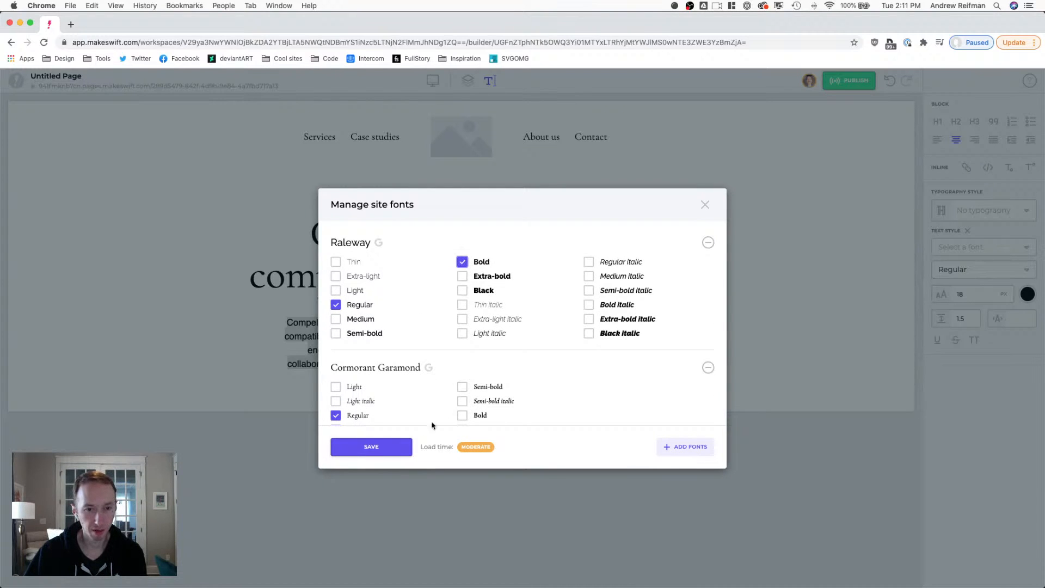
pyautogui.click(376, 448)
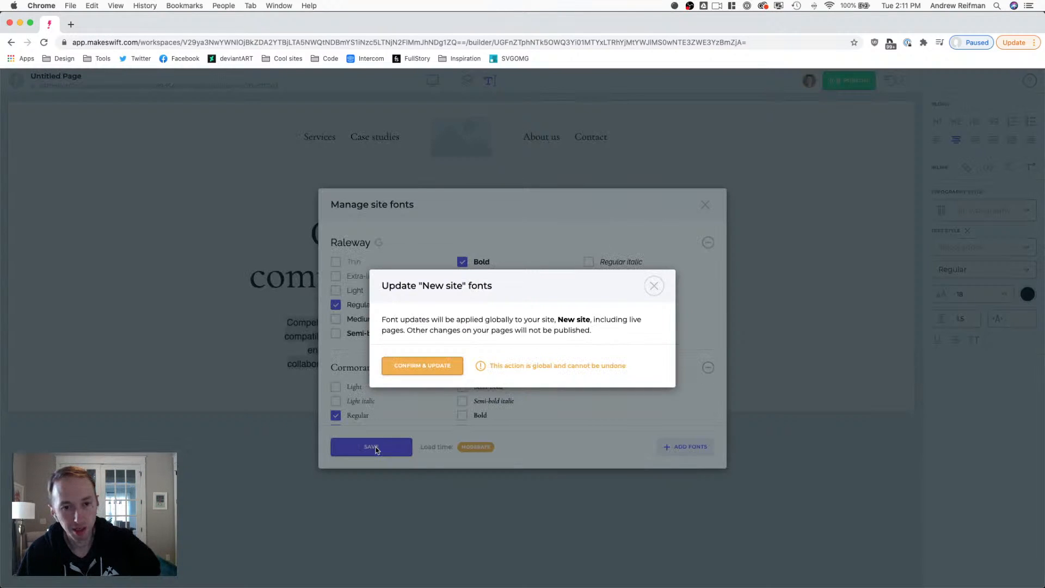
pyautogui.click(426, 365)
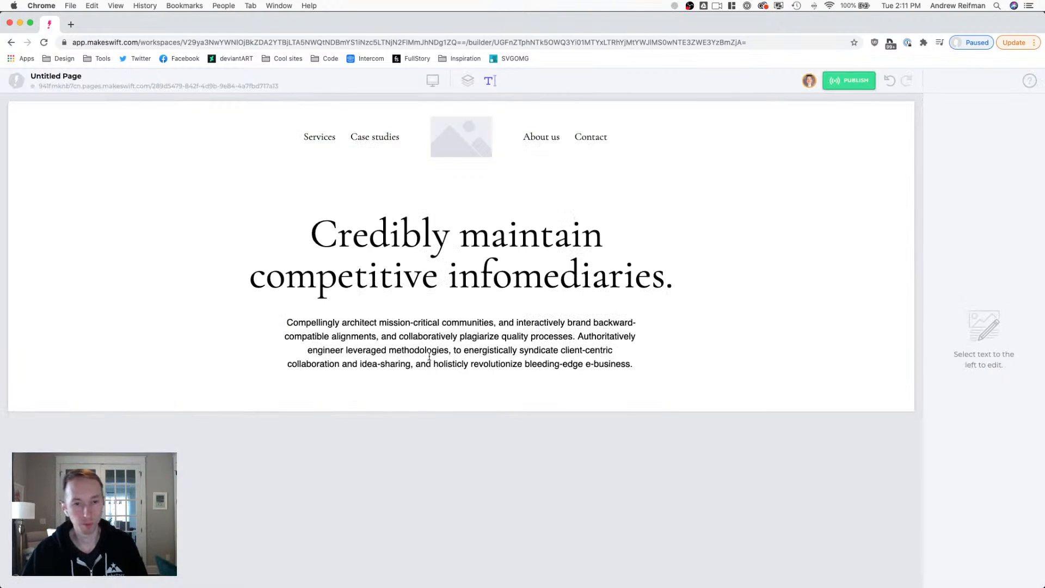
# - Set the hero body paragraph in Raleway at a font size of 20 px
pyautogui.tripleClick(430, 360)
pyautogui.click(964, 249)
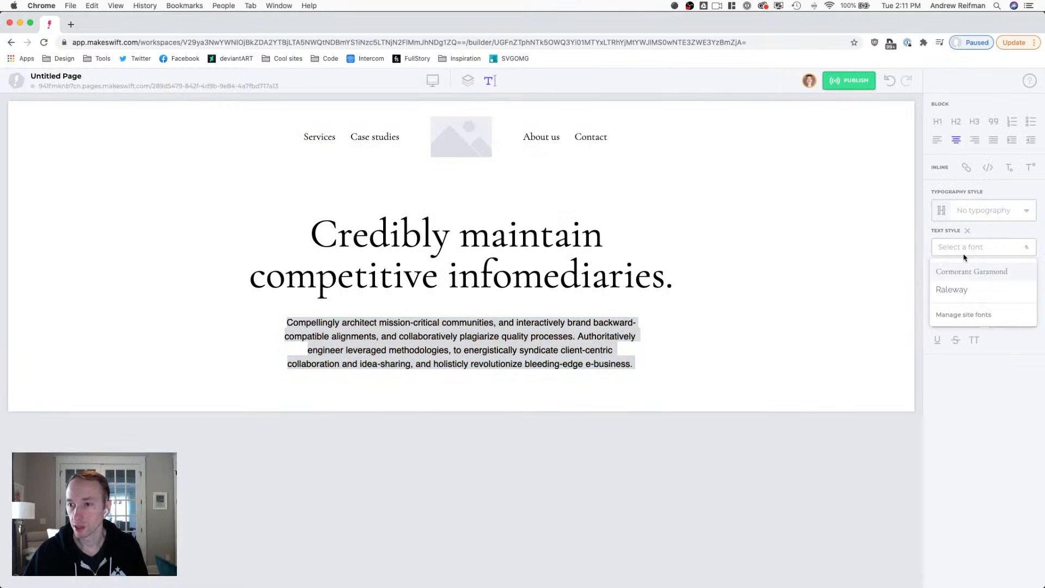
pyautogui.click(954, 288)
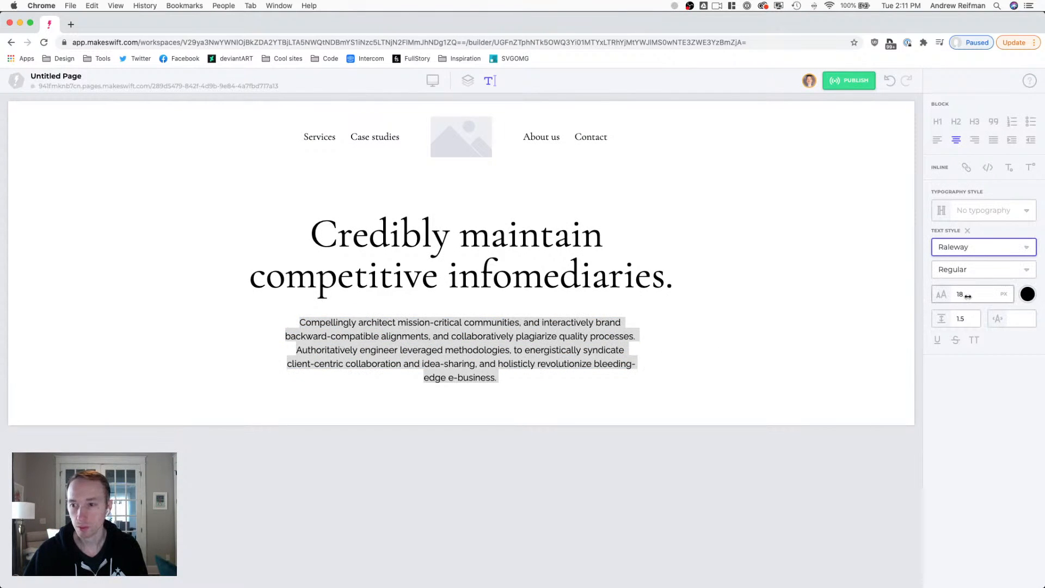
pyautogui.moveTo(971, 296); pyautogui.dragTo(980, 295)
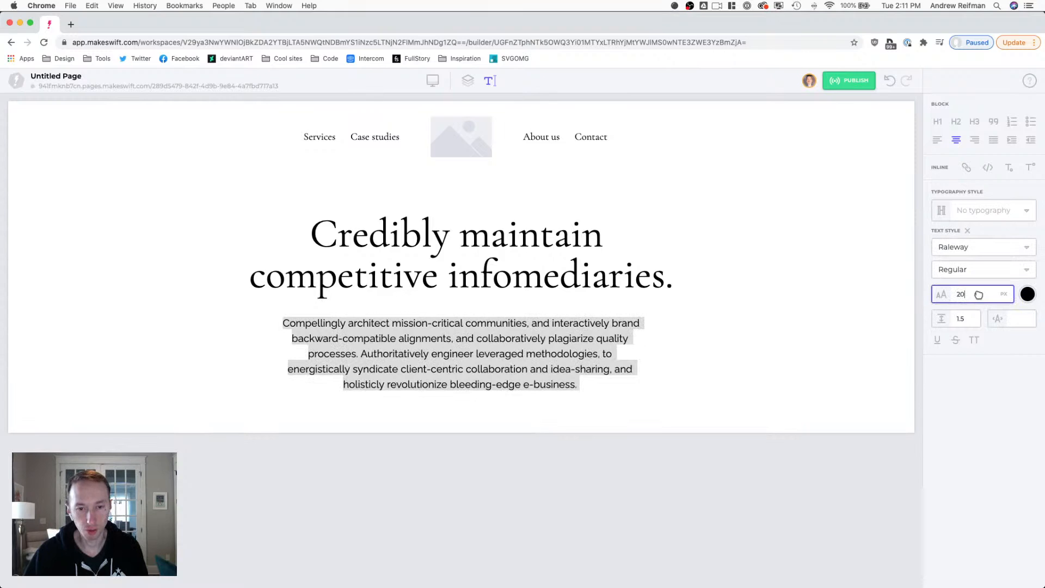
pyautogui.click(544, 343)
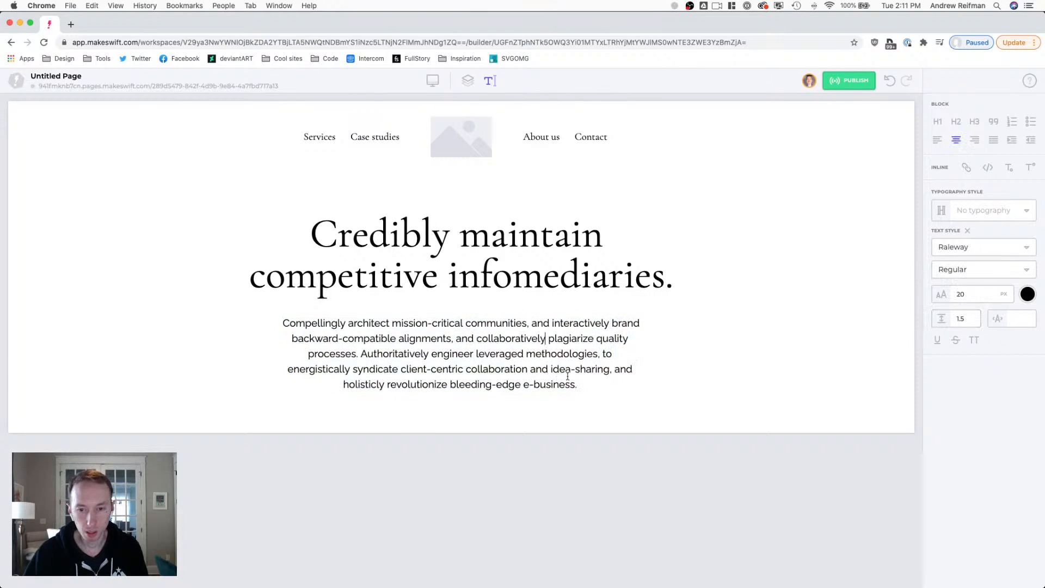
# - Shorten the hero paragraph to end with "Authoritatively engineer leveraged methodologies." and set its line height to 1.6
pyautogui.moveTo(576, 384); pyautogui.dragTo(598, 357)
pyautogui.press('BackSpace')
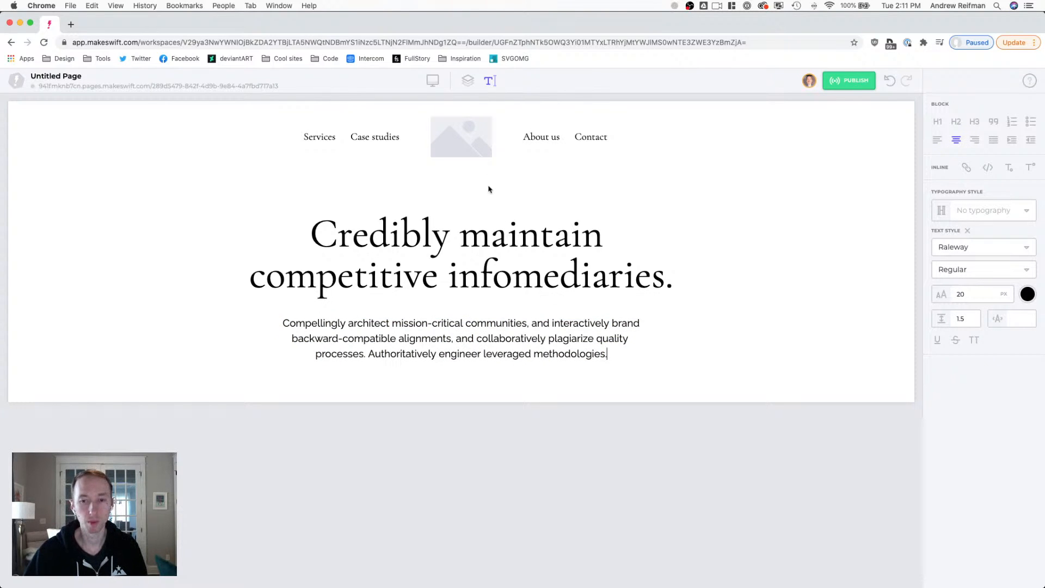
pyautogui.click(468, 80)
pyautogui.doubleClick(437, 342)
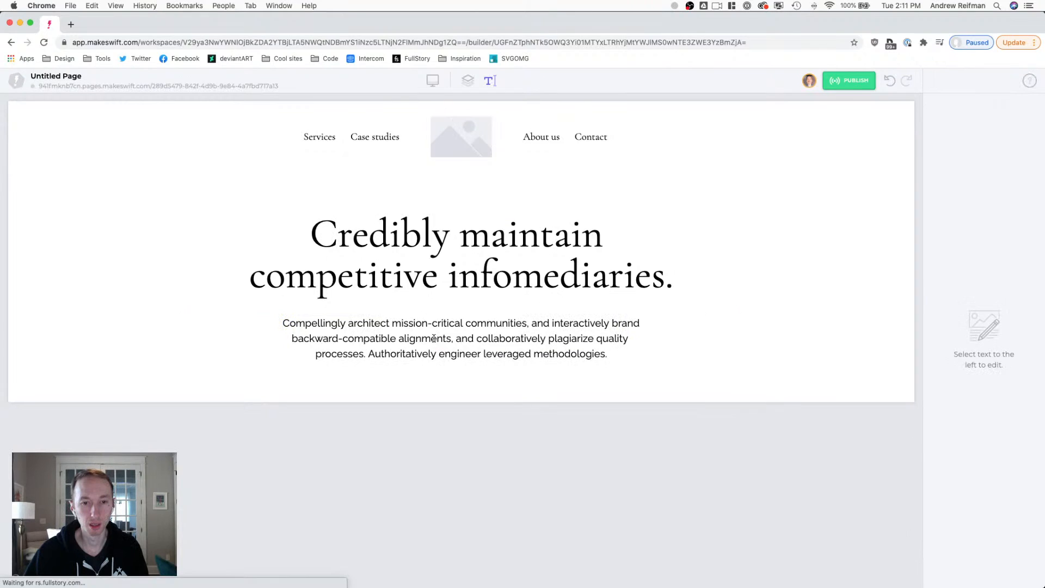
pyautogui.click(970, 323)
pyautogui.press('Up')
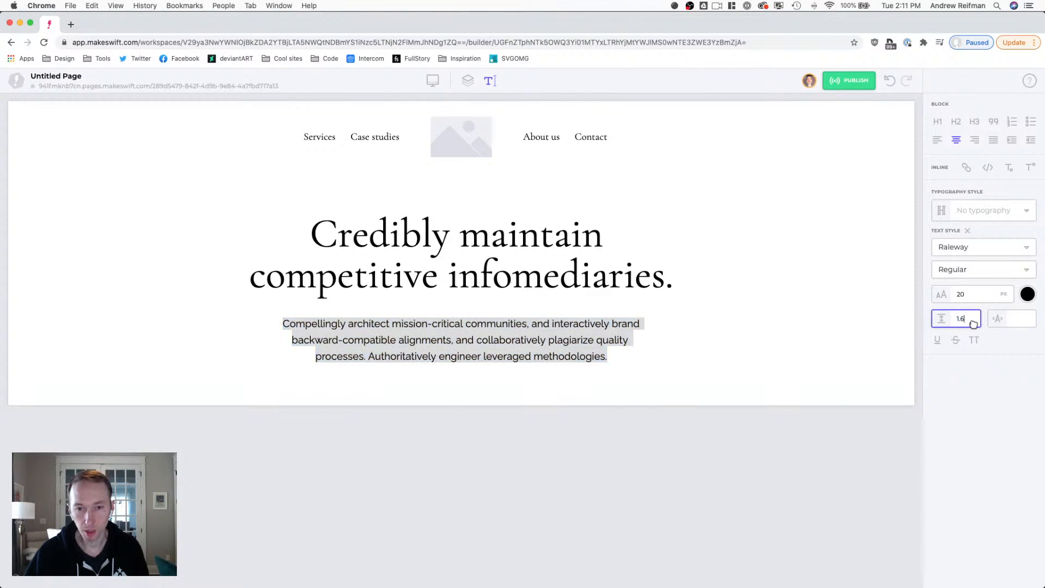
pyautogui.press('Return')
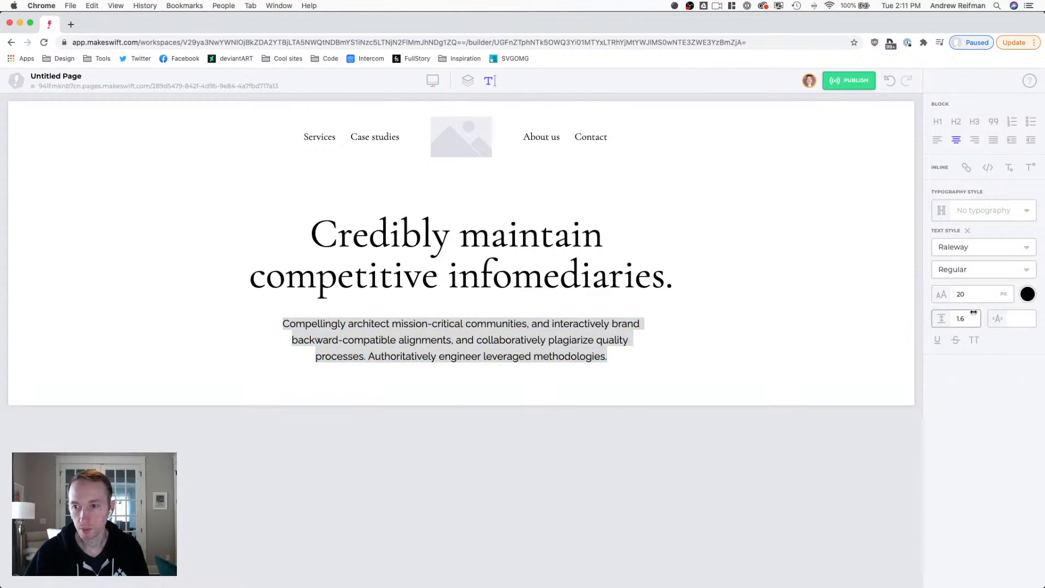
pyautogui.click(1027, 294)
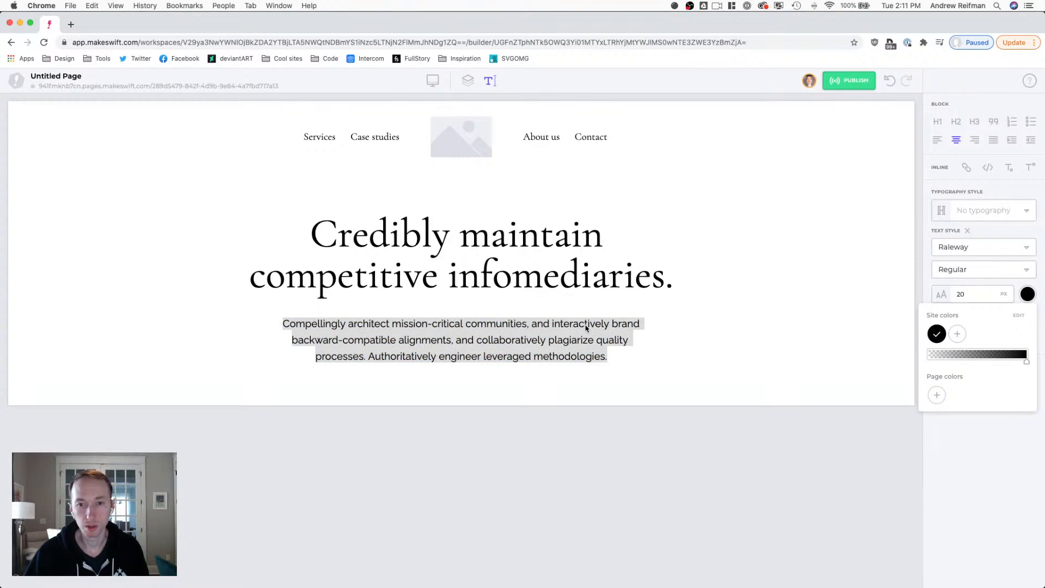
pyautogui.press('Escape')
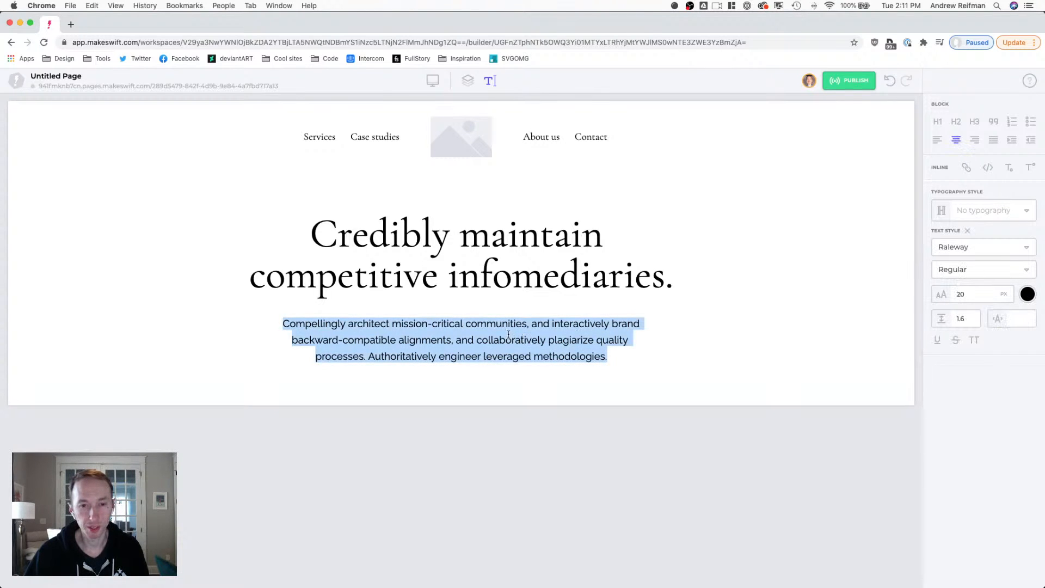
# - Reduce the hero heading's bottom outer spacing to 30 px
pyautogui.click(468, 81)
pyautogui.click(475, 282)
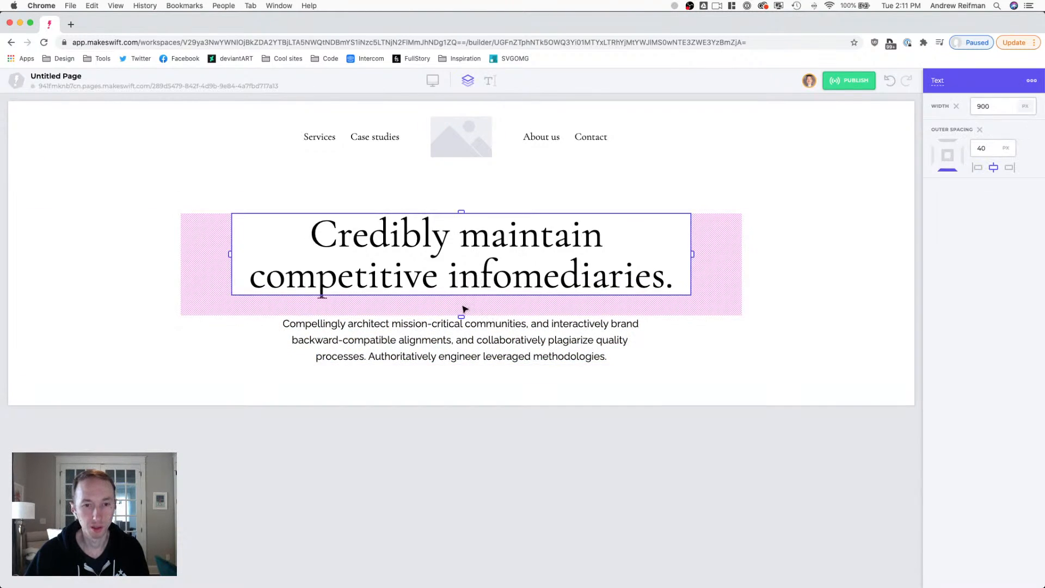
pyautogui.moveTo(461, 317); pyautogui.dragTo(460, 313)
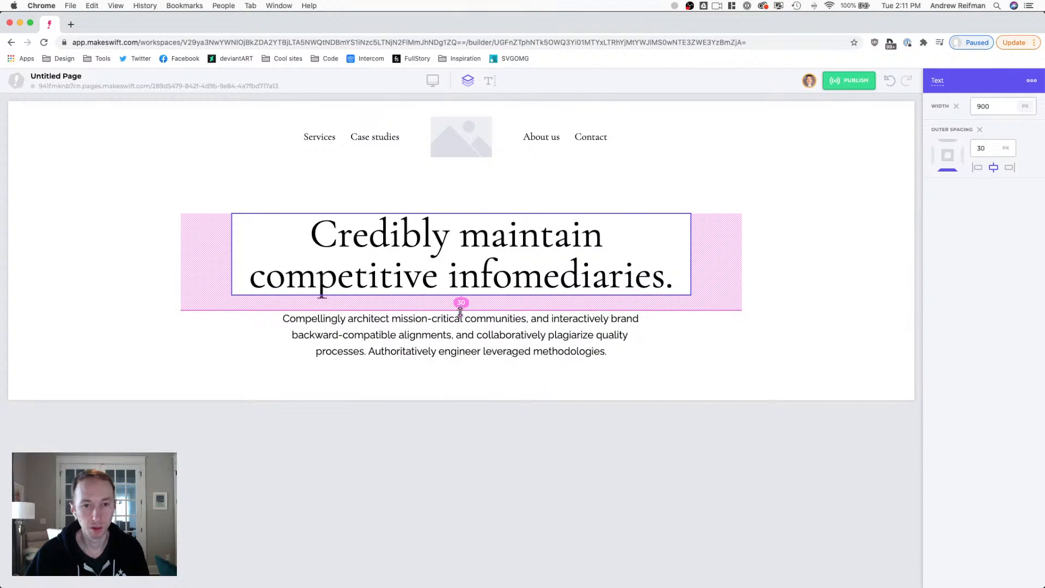
pyautogui.click(527, 454)
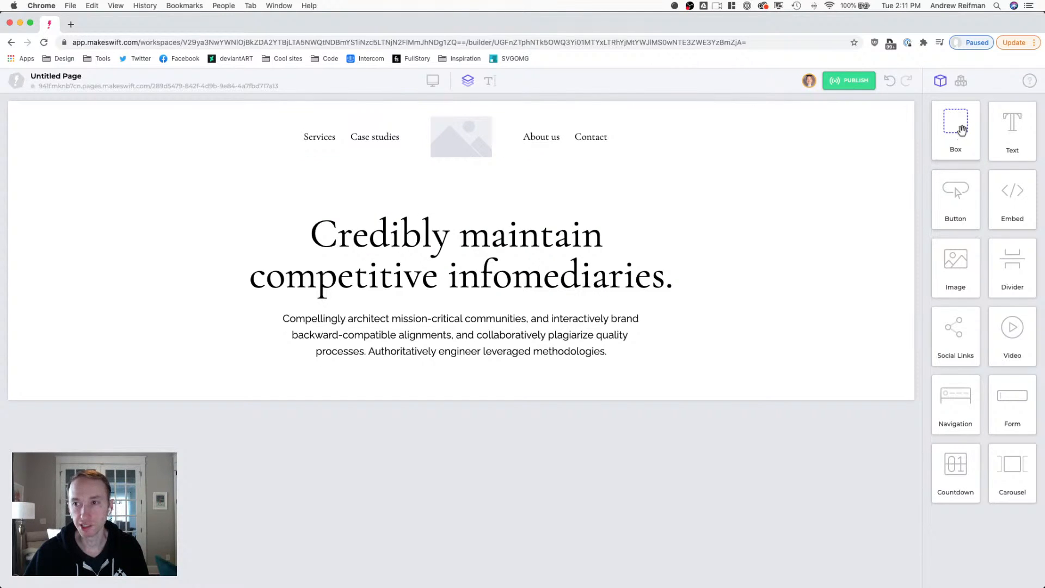
# - Place a Box below the hero paragraph and increase the paragraph's bottom outer spacing to separate them
pyautogui.moveTo(959, 132); pyautogui.dragTo(497, 360)
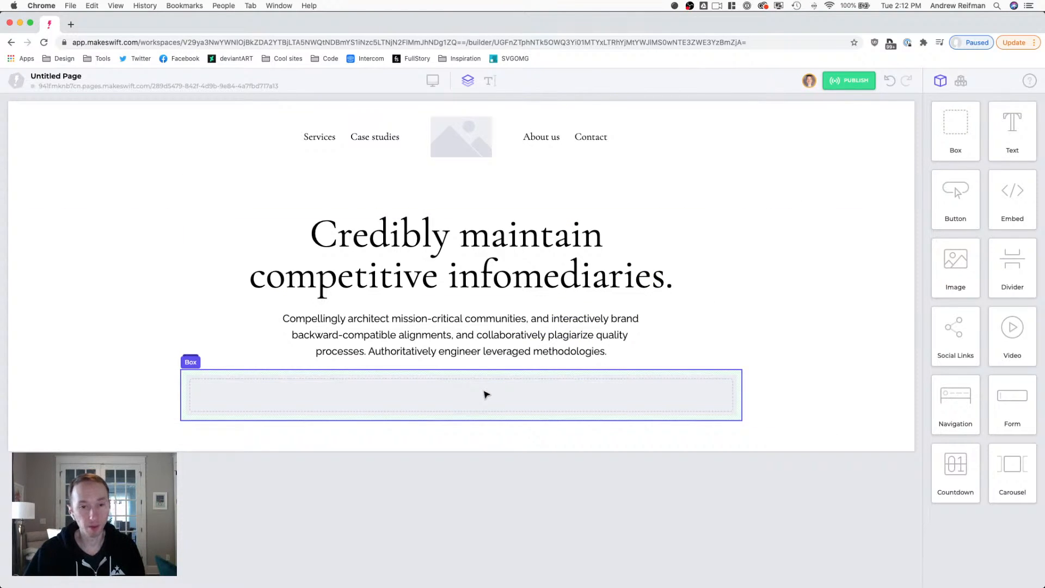
pyautogui.click(476, 353)
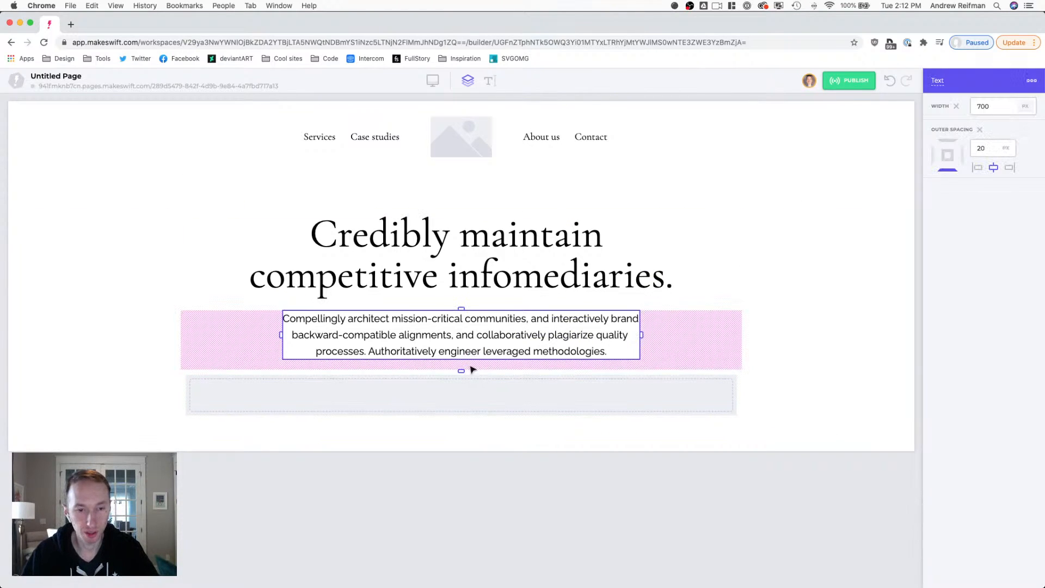
pyautogui.moveTo(462, 373); pyautogui.dragTo(462, 394)
# - Add a solid color background to the box below the hero paragraph
pyautogui.click(475, 414)
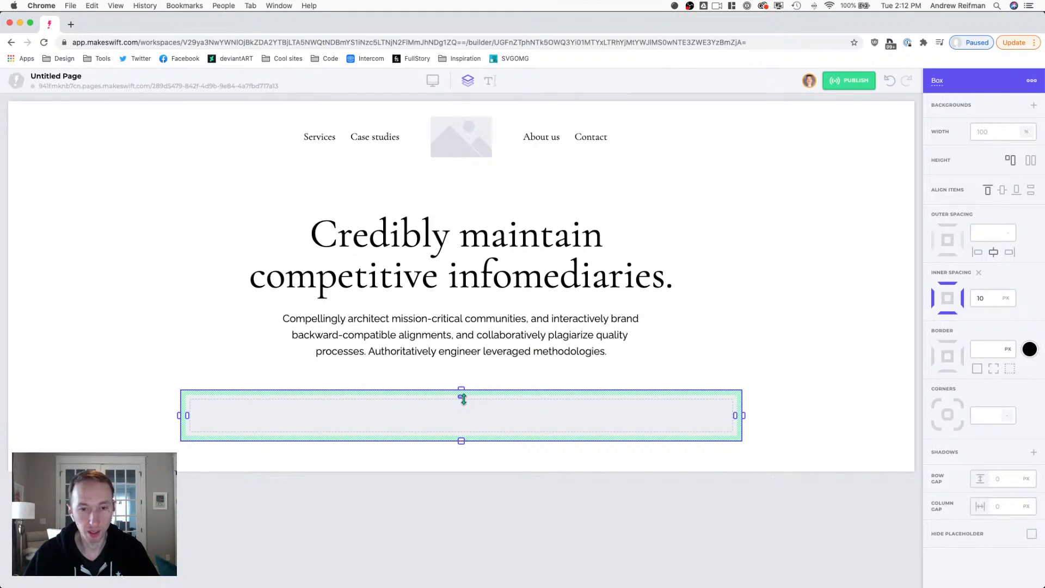
pyautogui.click(1033, 106)
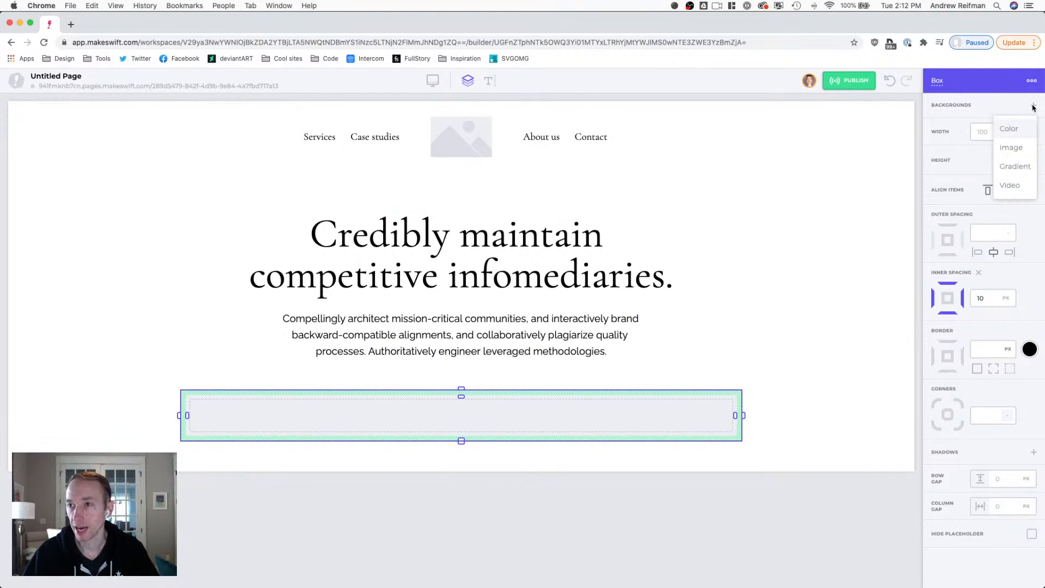
pyautogui.click(1018, 131)
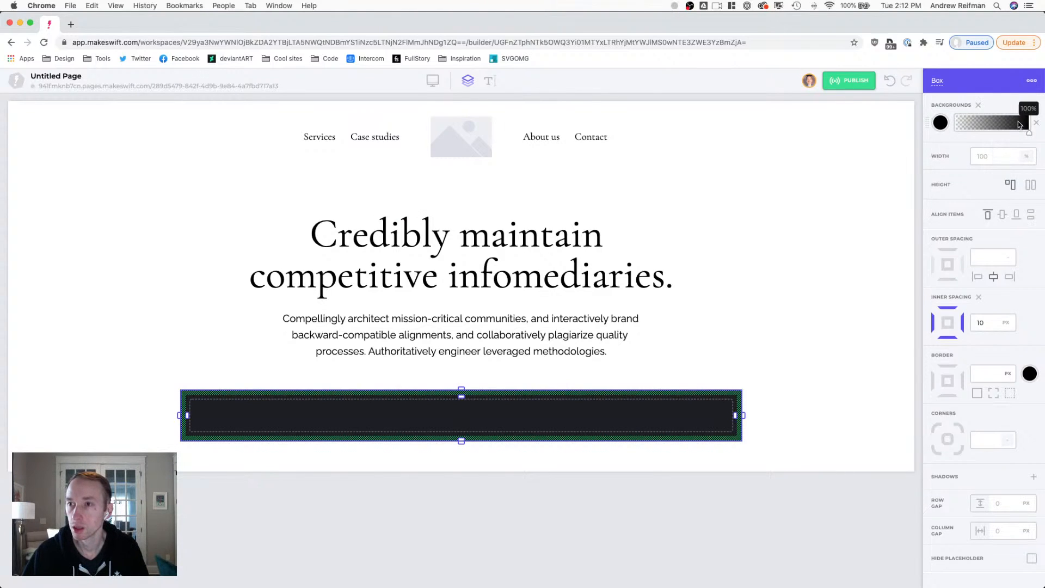
# - Create a muted indigo-blue site color and apply it as the hero box's background
pyautogui.click(939, 123)
pyautogui.click(877, 162)
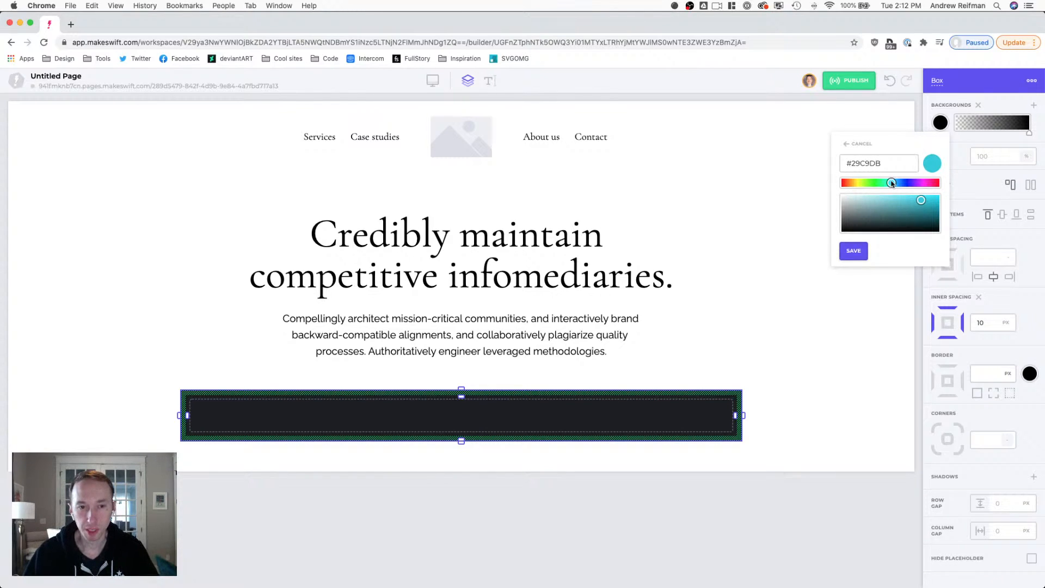
pyautogui.moveTo(893, 183)
pyautogui.mouseDown()
pyautogui.moveTo(885, 184)
pyautogui.moveTo(898, 184)
pyautogui.mouseUp()
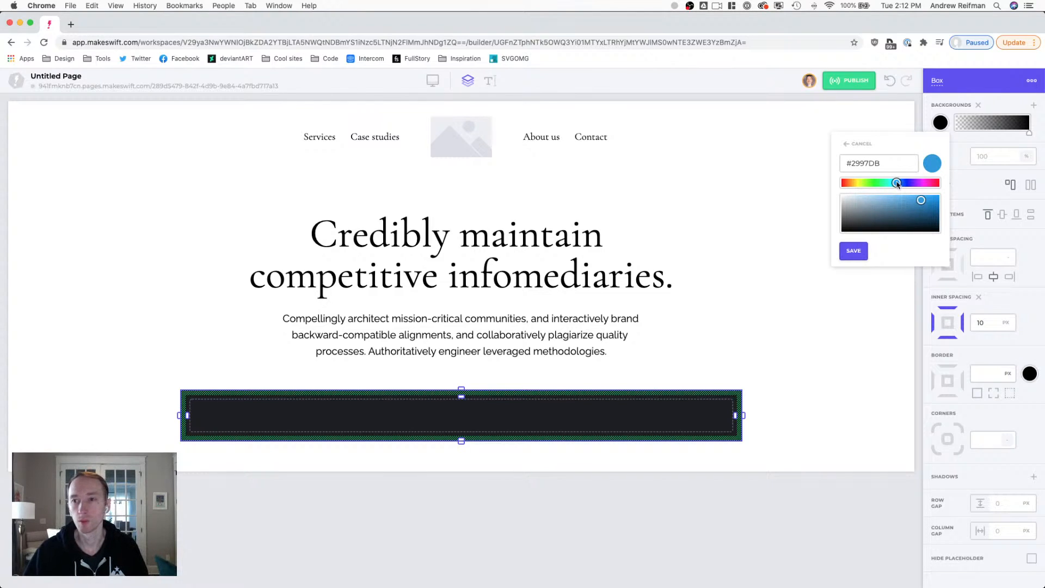
pyautogui.moveTo(897, 183); pyautogui.dragTo(910, 181)
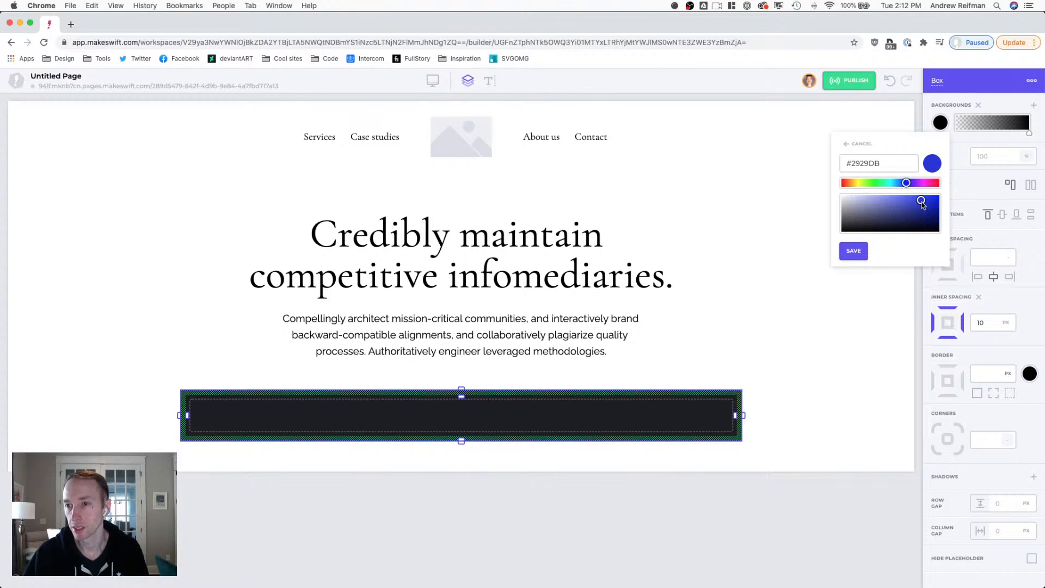
pyautogui.moveTo(922, 201); pyautogui.dragTo(901, 223)
pyautogui.click(854, 251)
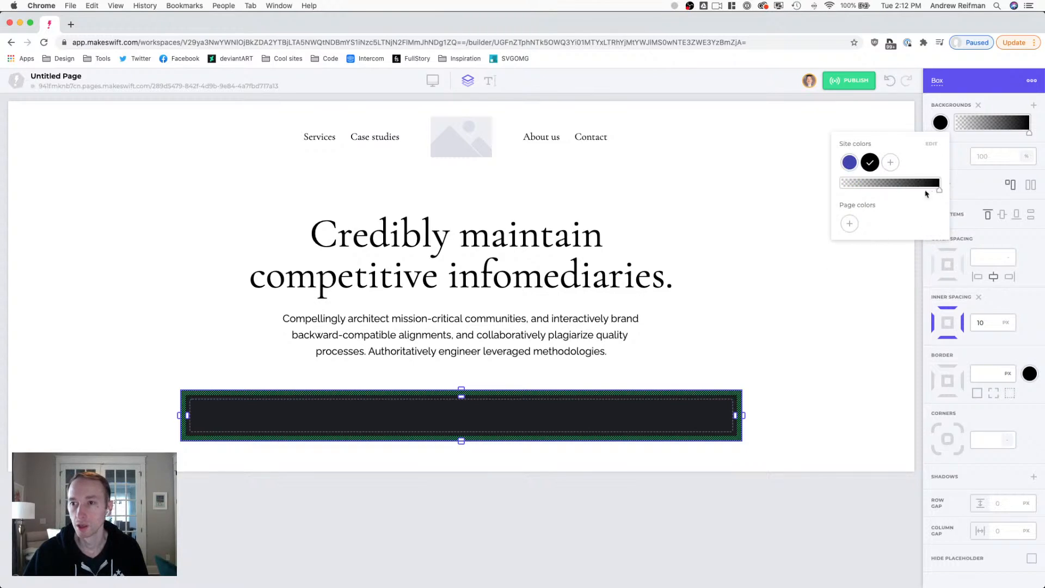
pyautogui.click(848, 163)
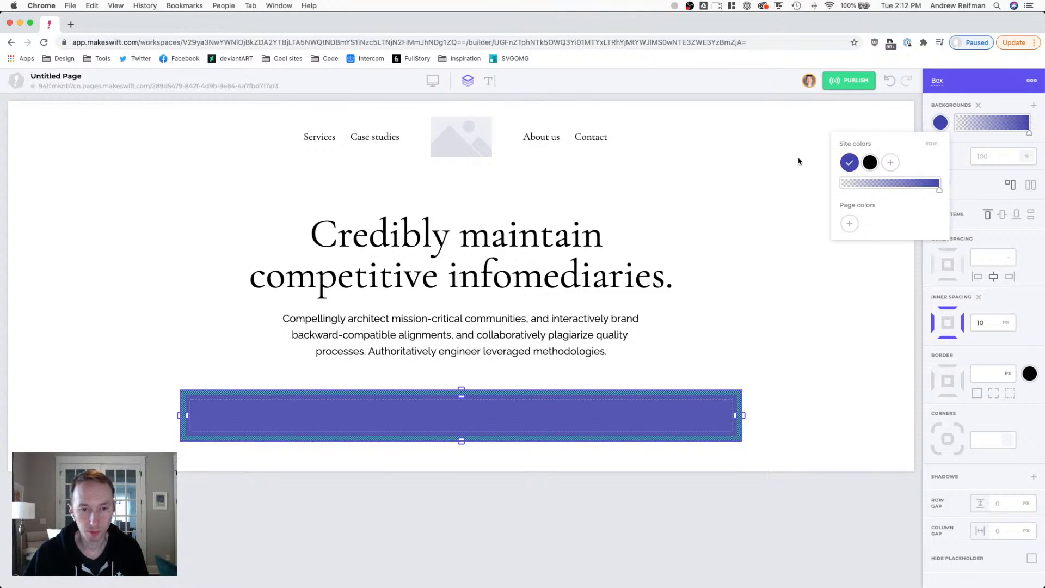
# - Add a light beige color, about #EBE8DF, to the site colors
pyautogui.click(889, 163)
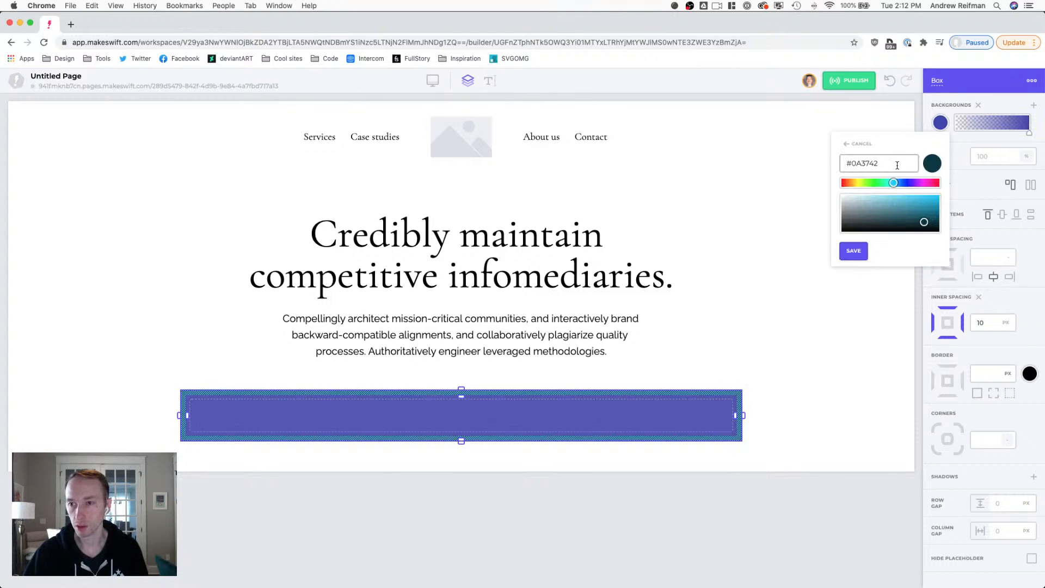
pyautogui.moveTo(893, 183); pyautogui.dragTo(847, 198)
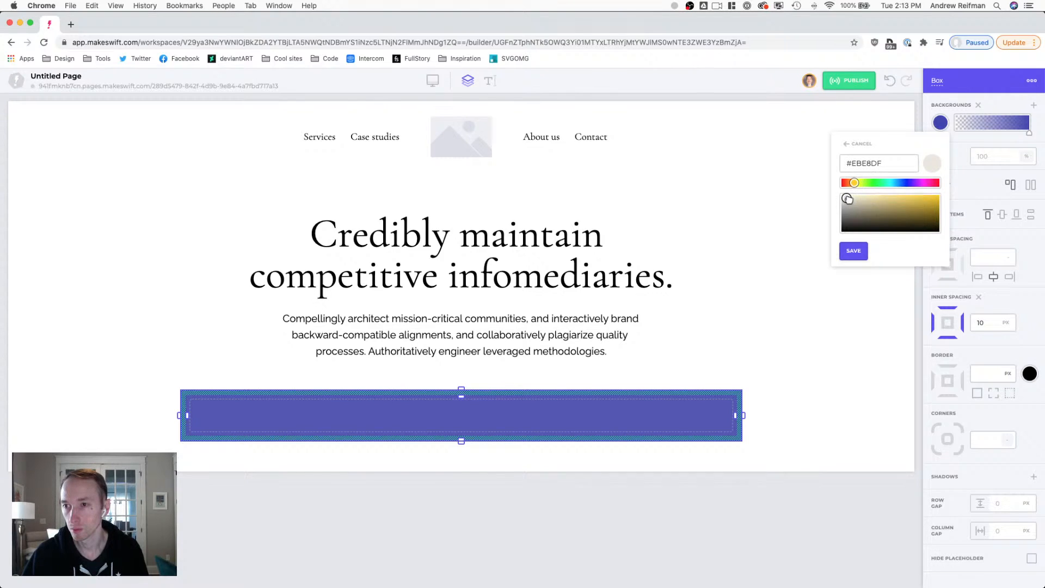
pyautogui.click(853, 251)
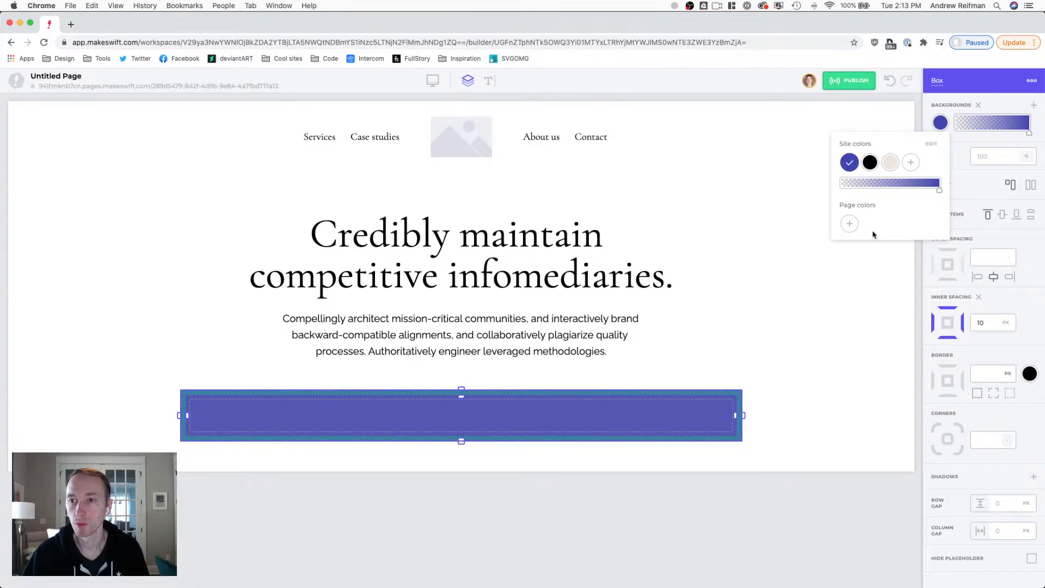
# - Add a light turquoise color, about #5EE6DC, to the site colors
pyautogui.click(910, 162)
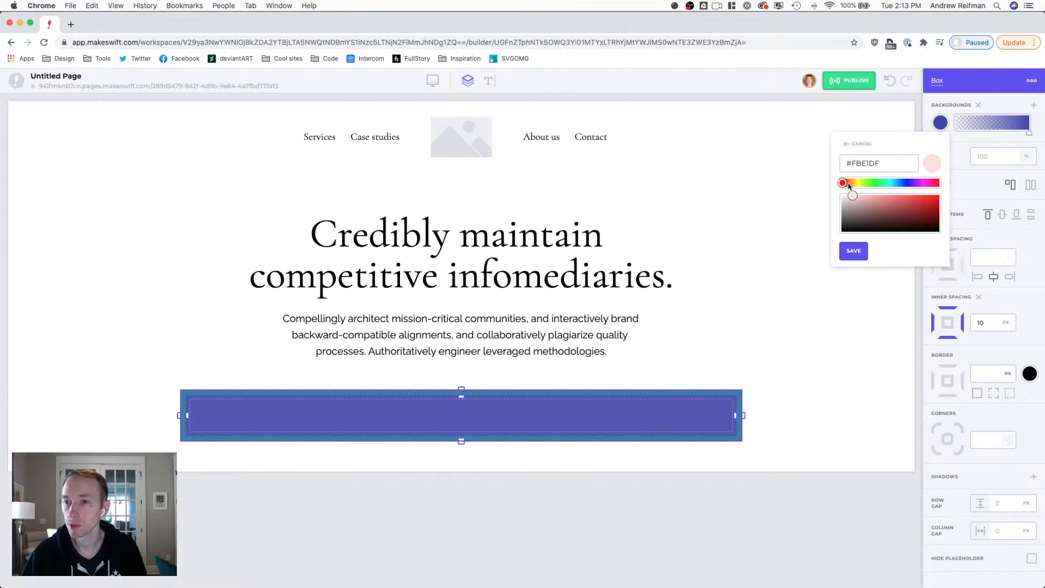
pyautogui.moveTo(849, 186); pyautogui.dragTo(895, 183)
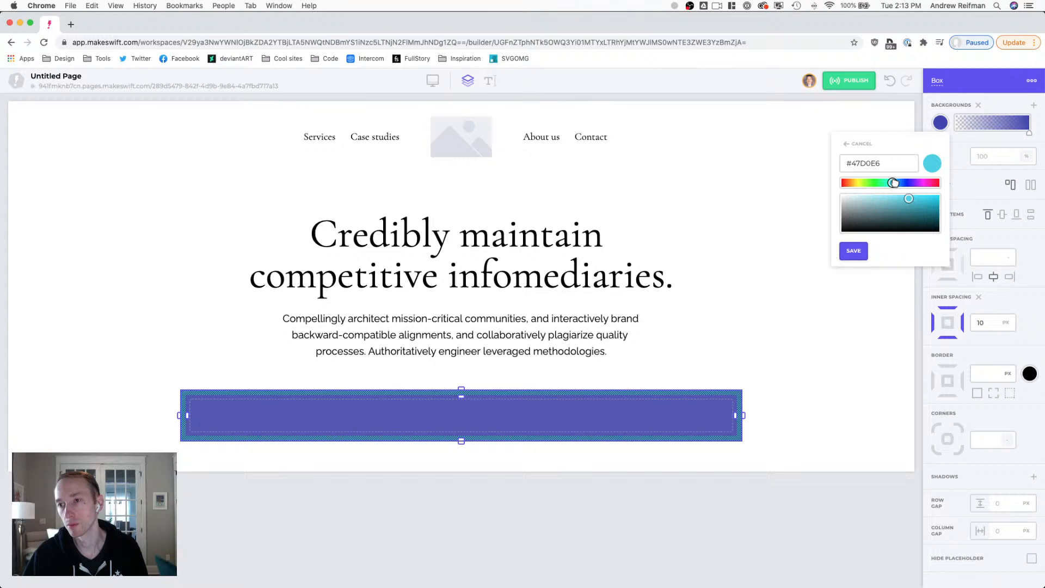
pyautogui.moveTo(895, 183)
pyautogui.mouseDown()
pyautogui.moveTo(905, 201)
pyautogui.moveTo(892, 184)
pyautogui.mouseUp()
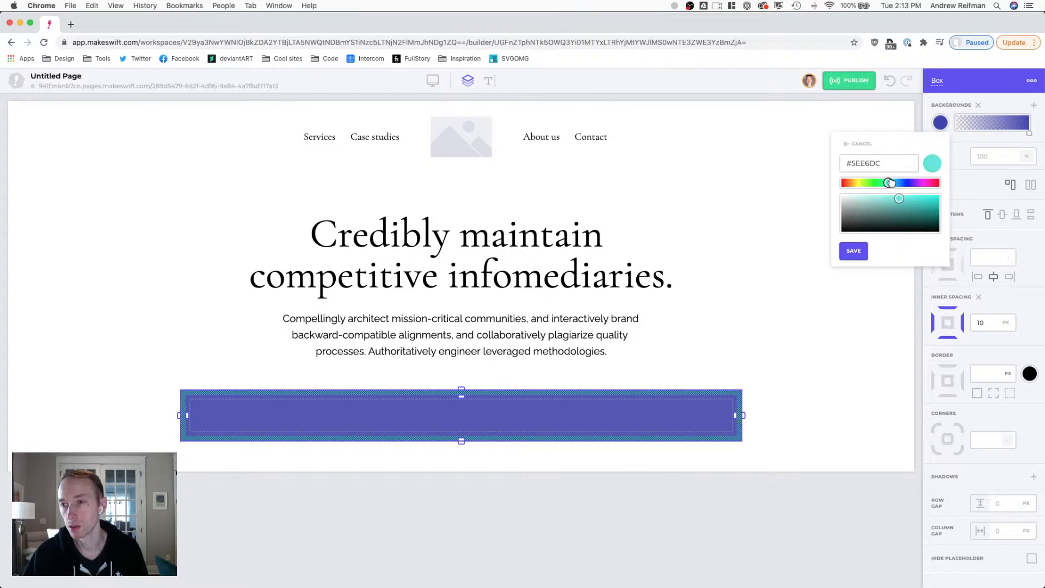
pyautogui.click(860, 252)
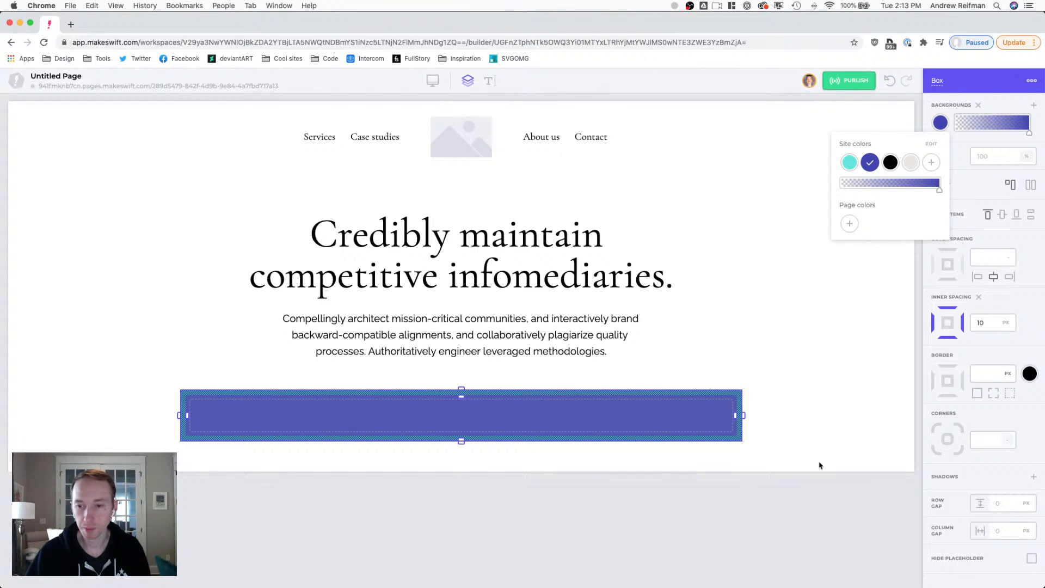
pyautogui.click(701, 425)
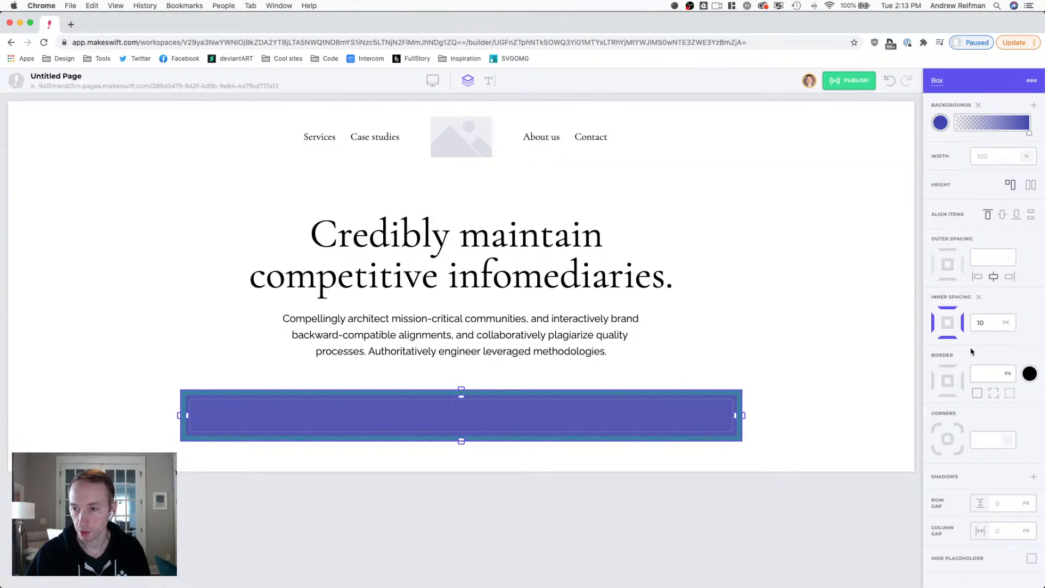
# - Replace the blue box's all-around inner spacing with 350 px of top inner spacing and hide its placeholder
pyautogui.click(978, 297)
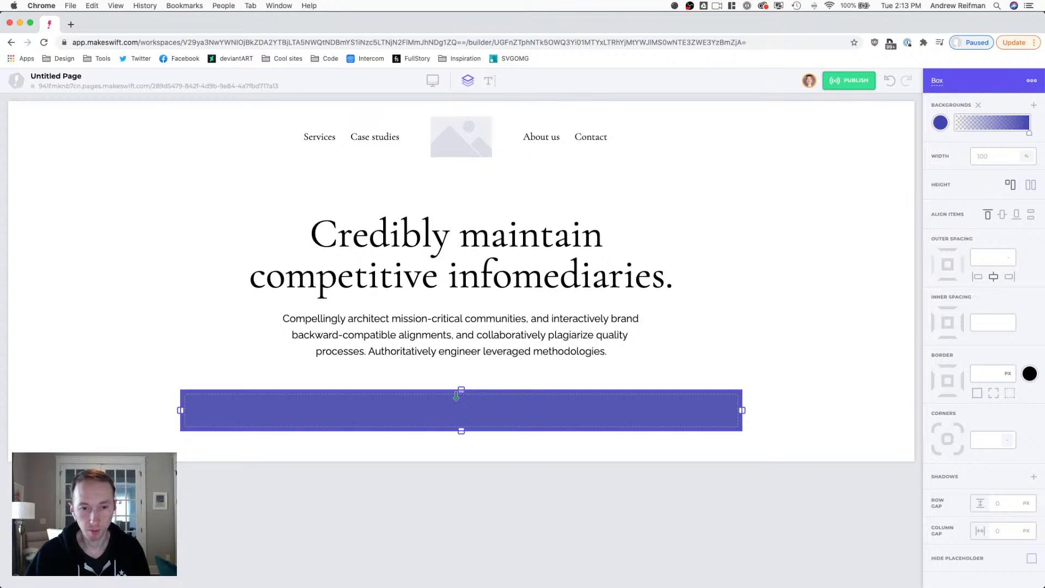
pyautogui.moveTo(457, 395)
pyautogui.mouseDown()
pyautogui.moveTo(475, 465)
pyautogui.moveTo(474, 553)
pyautogui.mouseUp()
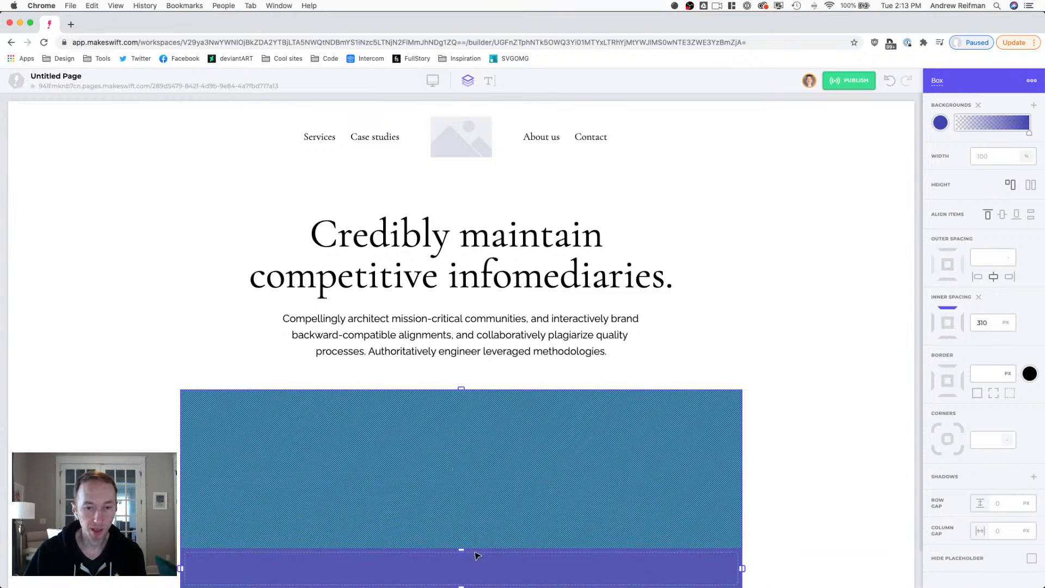
pyautogui.click(1032, 558)
pyautogui.scroll(-2, 607, 346)
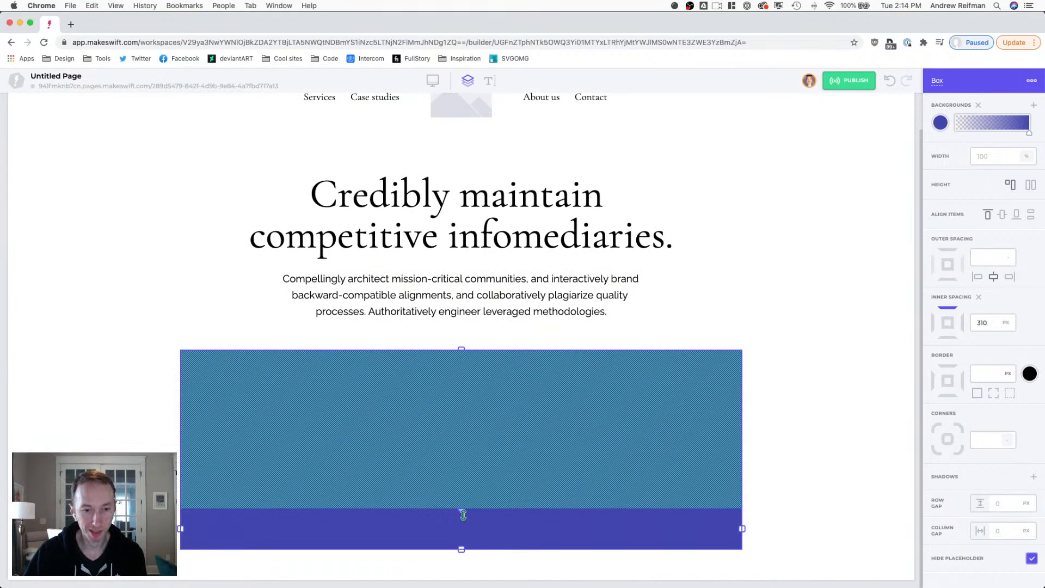
pyautogui.moveTo(461, 510); pyautogui.dragTo(460, 533)
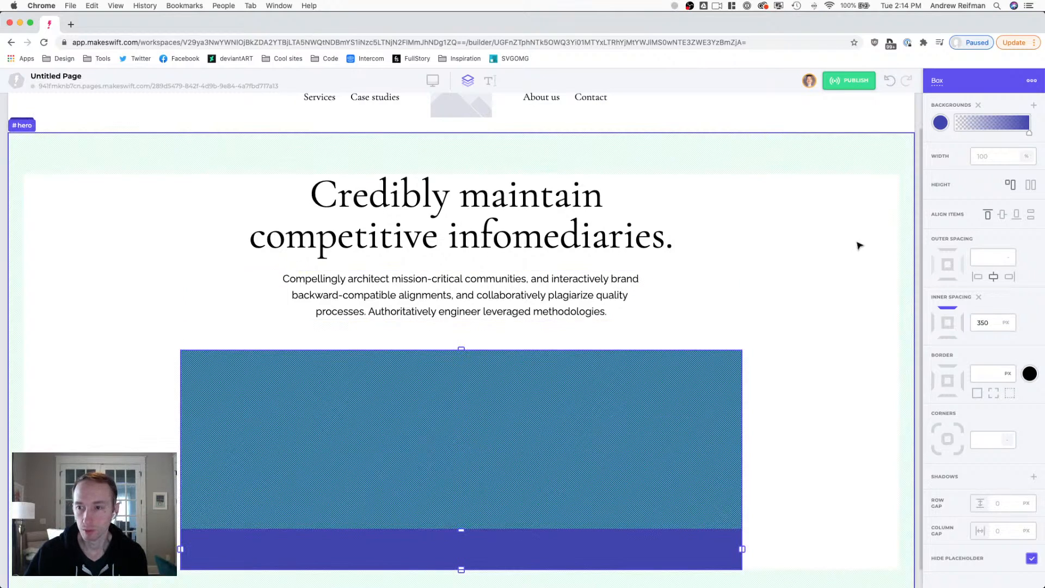
pyautogui.click(919, 182)
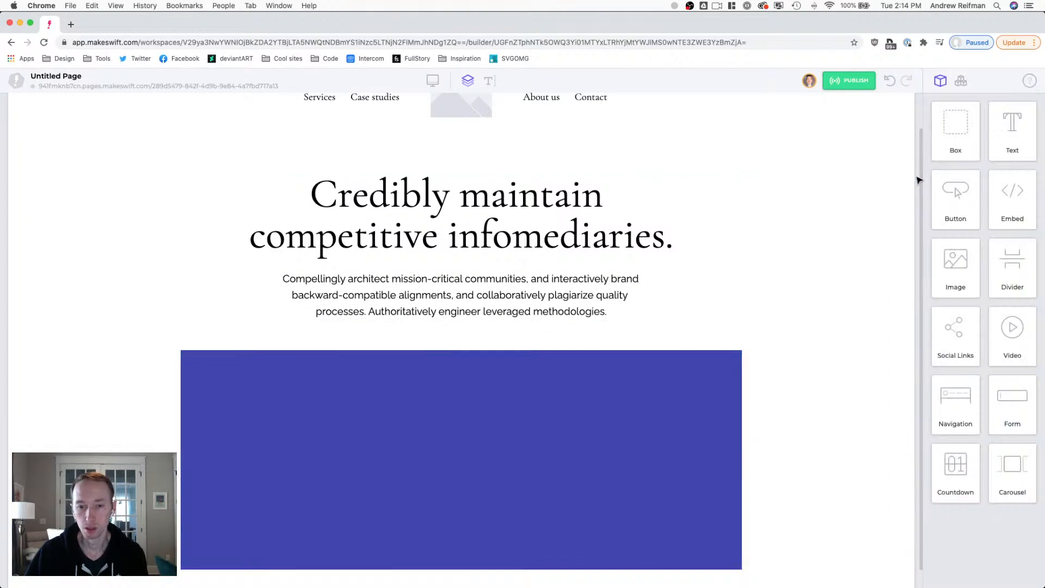
# - Increase the blue box's top inner spacing to 380 px and round all its corners to 10 px
pyautogui.scroll(-1, 844, 175)
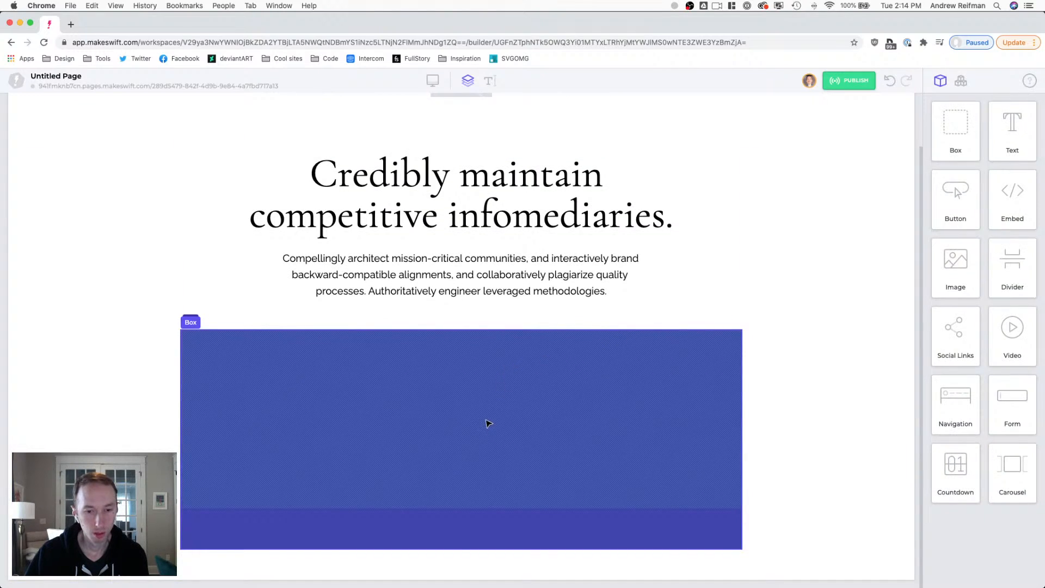
pyautogui.click(461, 513)
pyautogui.moveTo(462, 512); pyautogui.dragTo(458, 526)
pyautogui.click(996, 441)
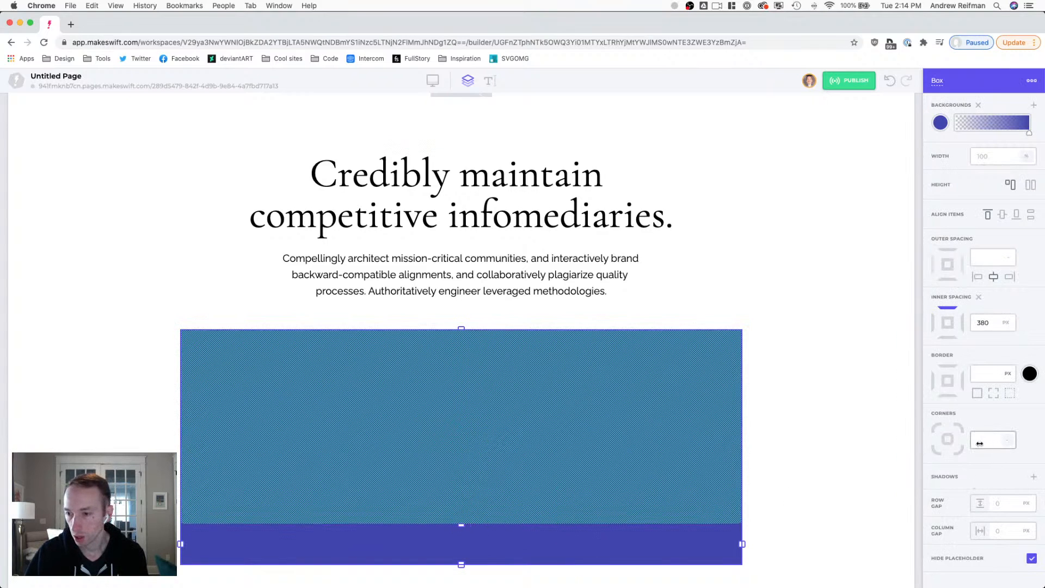
pyautogui.write('6')
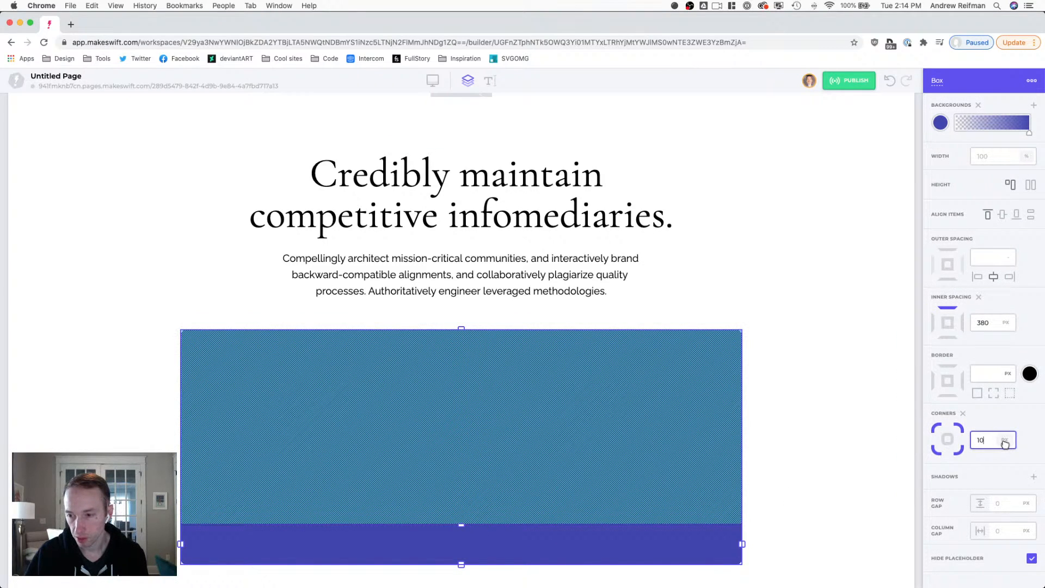
pyautogui.click(919, 391)
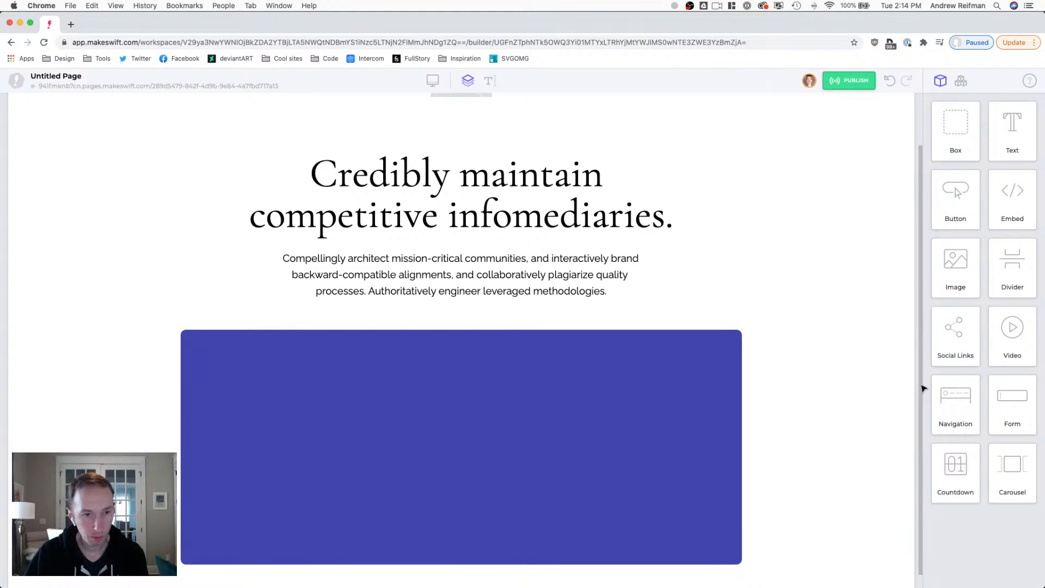
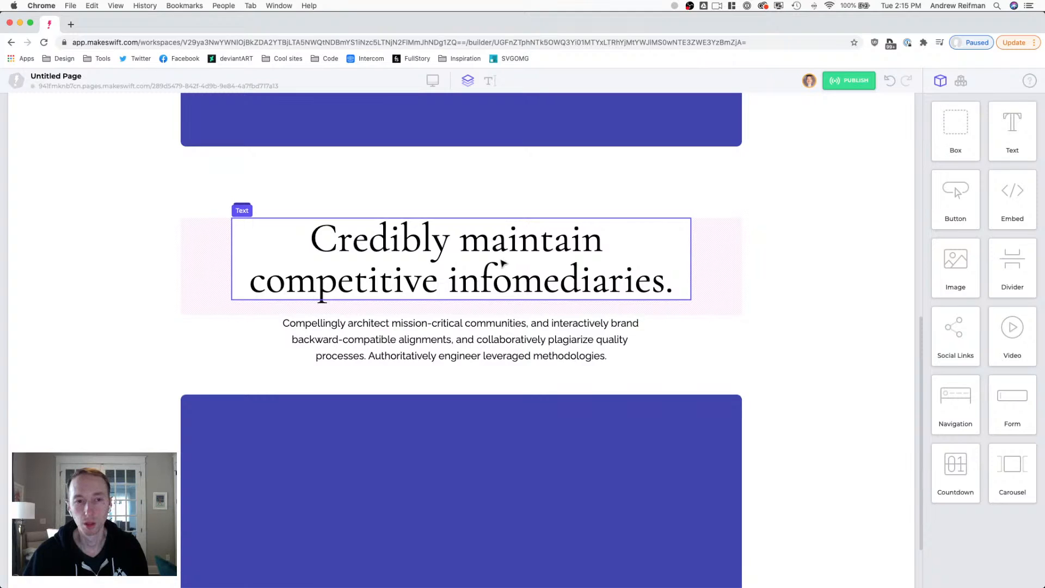
# - Empty the duplicated hero section by deleting its heading, paragraph and blue box
pyautogui.click(500, 258)
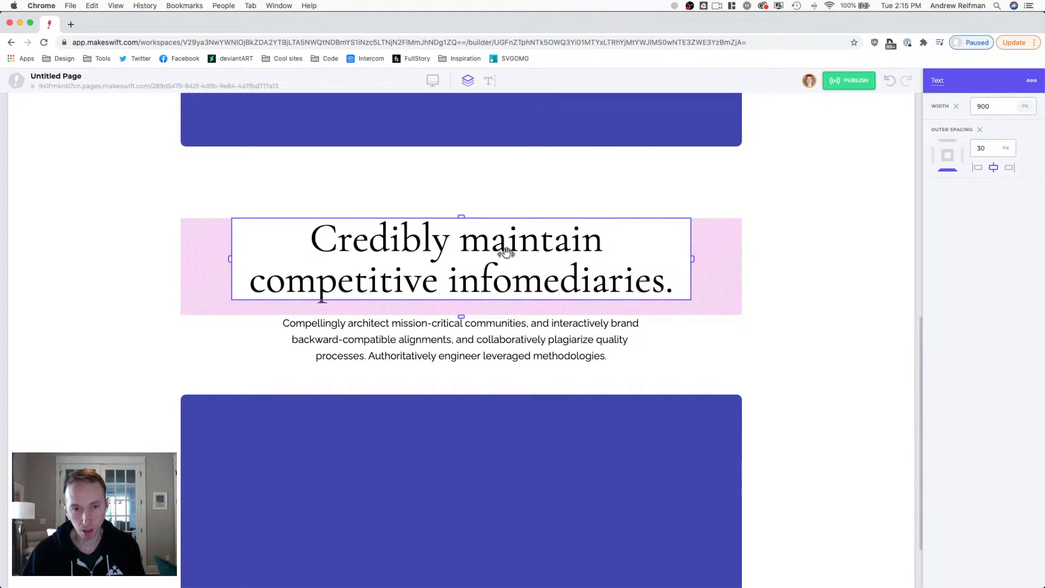
pyautogui.press('Delete')
pyautogui.scroll(-3, 486, 349)
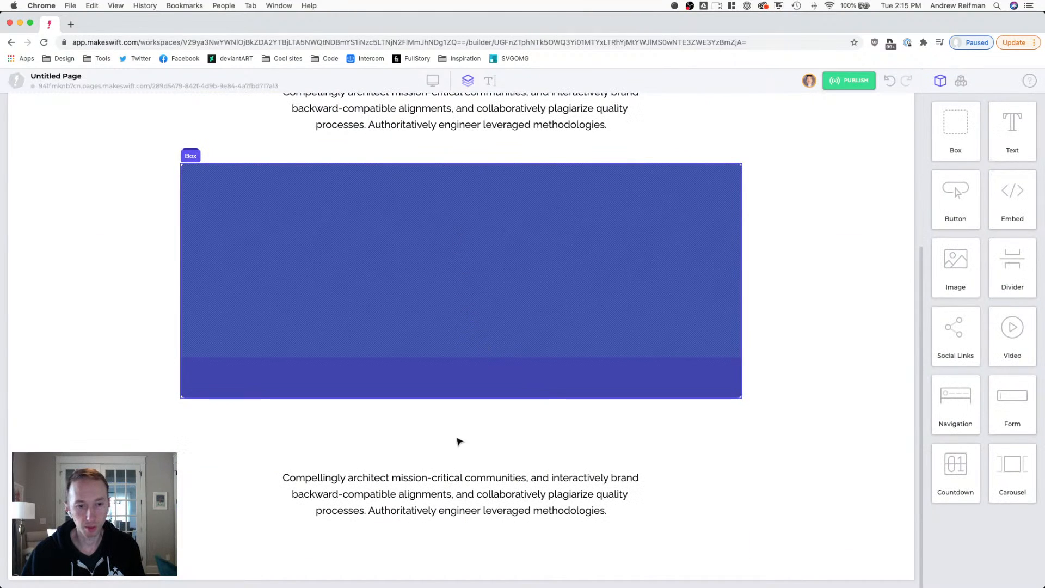
pyautogui.click(463, 498)
pyautogui.press('Delete')
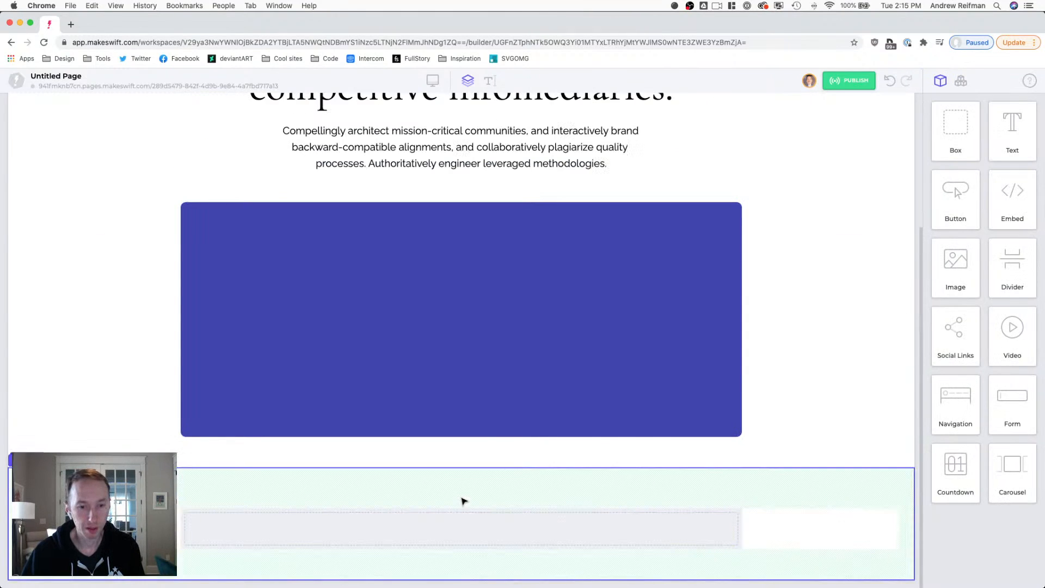
# - Rename the emptied container in the duplicated section to services-container
pyautogui.click(353, 527)
pyautogui.doubleClick(948, 80)
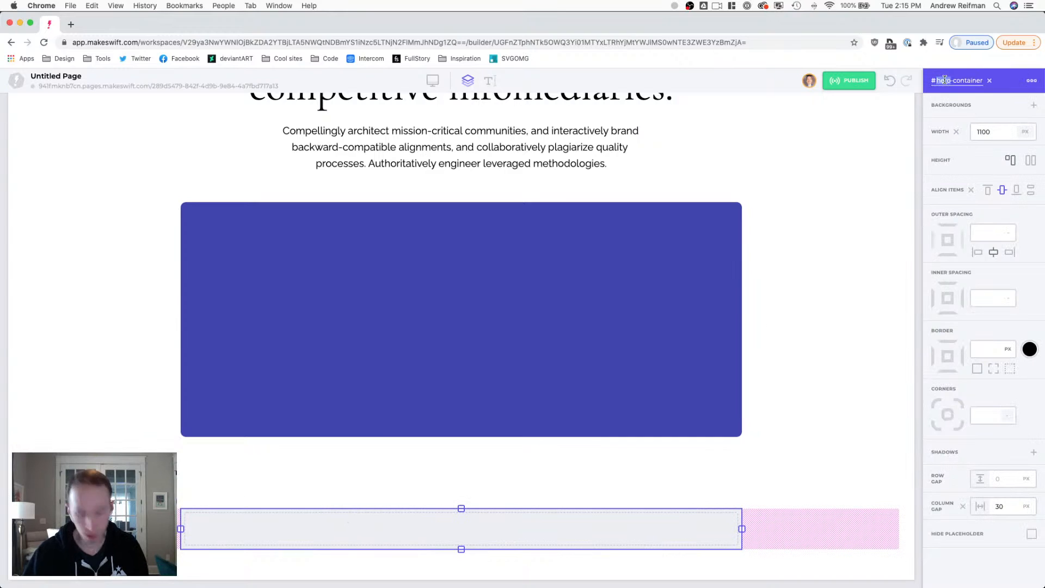
pyautogui.write('services')
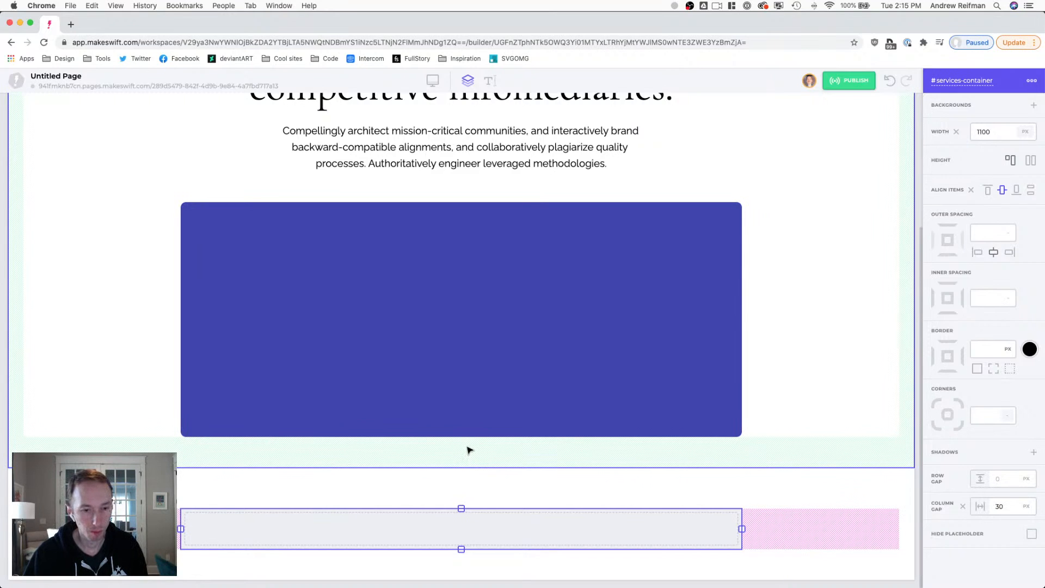
# - Reduce the hero section's bottom inner spacing to 0 px
pyautogui.click(299, 458)
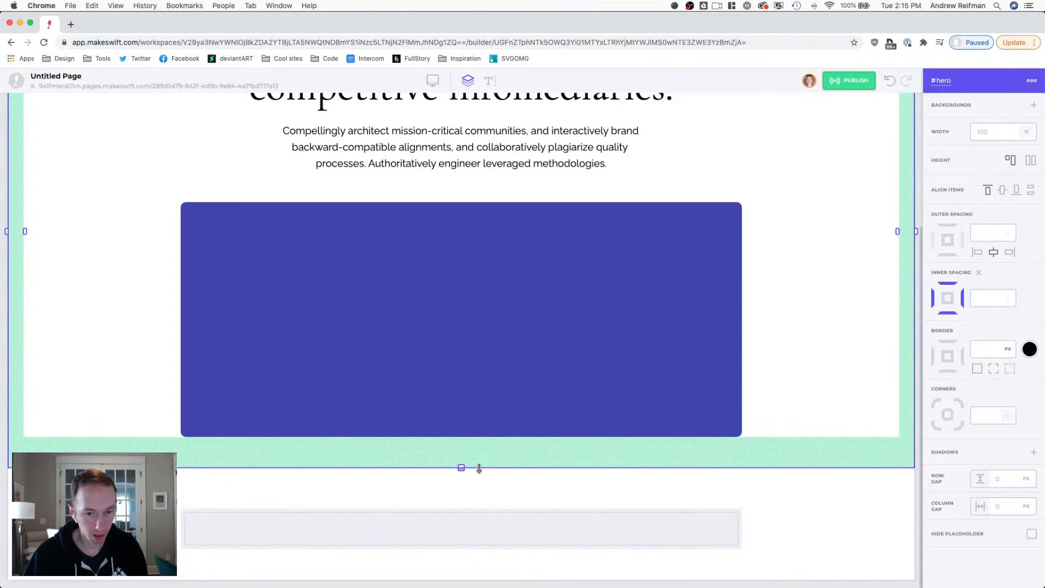
pyautogui.moveTo(462, 466); pyautogui.dragTo(474, 427)
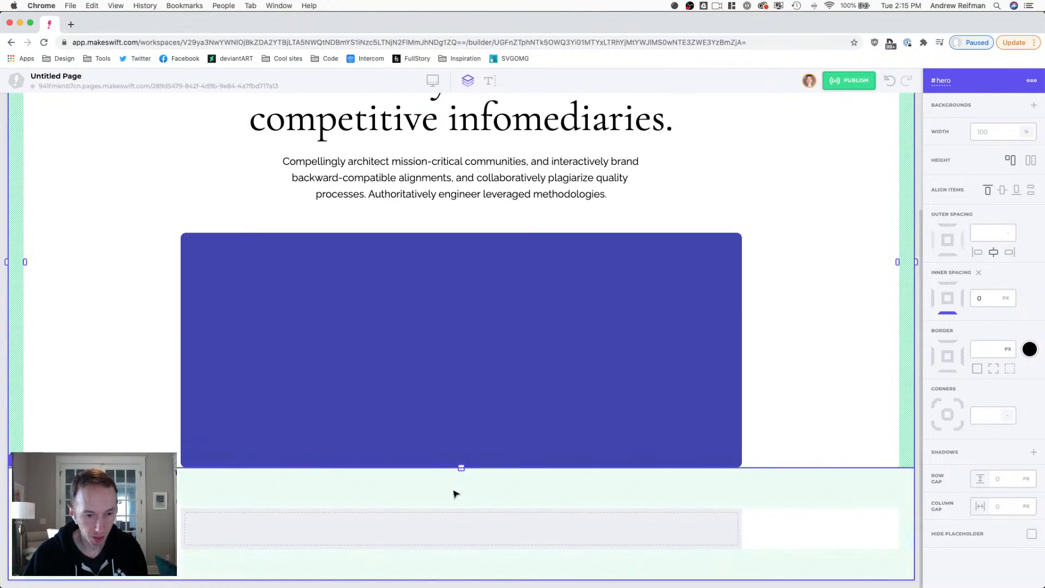
pyautogui.click(456, 493)
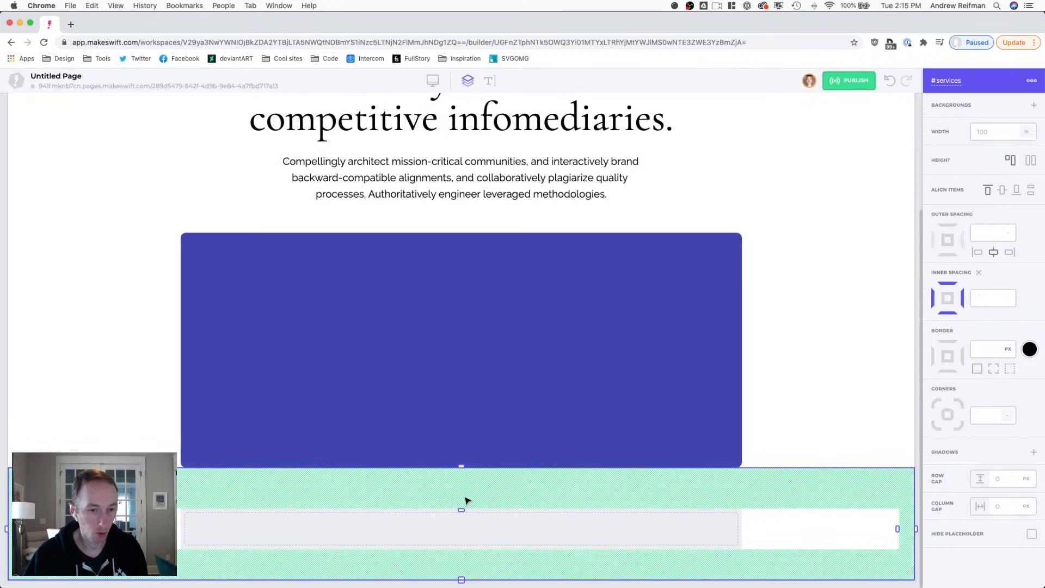
pyautogui.click(919, 385)
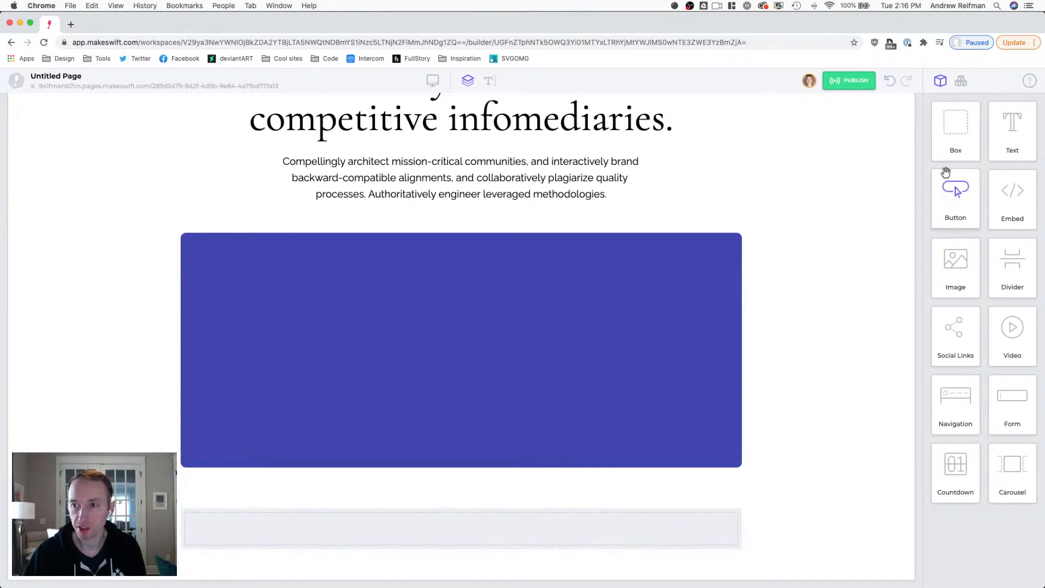
# - Nest a new box inside the empty services container below the blue box
pyautogui.moveTo(931, 166); pyautogui.dragTo(365, 526)
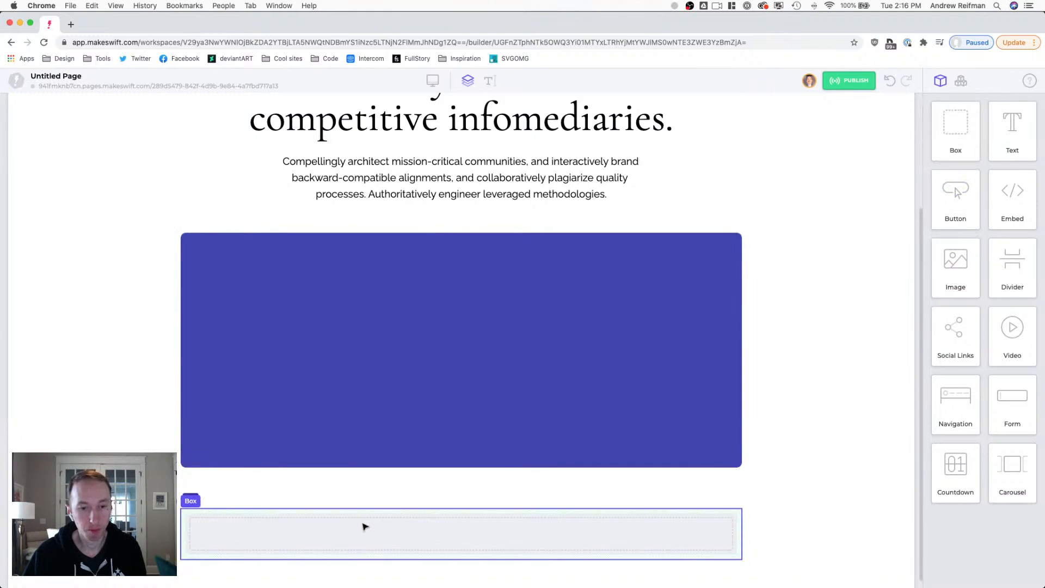
pyautogui.moveTo(190, 501)
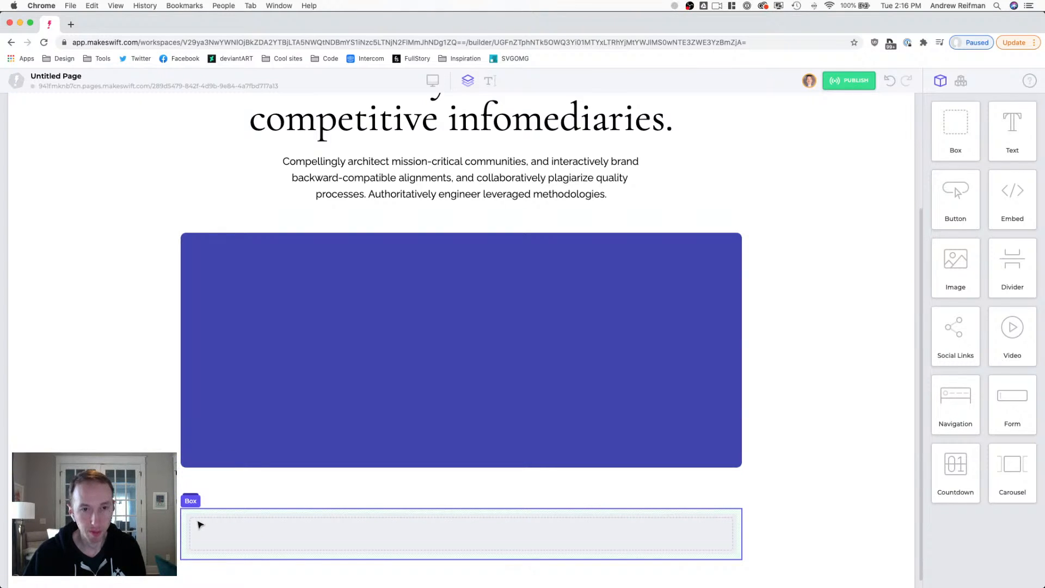
pyautogui.click(201, 522)
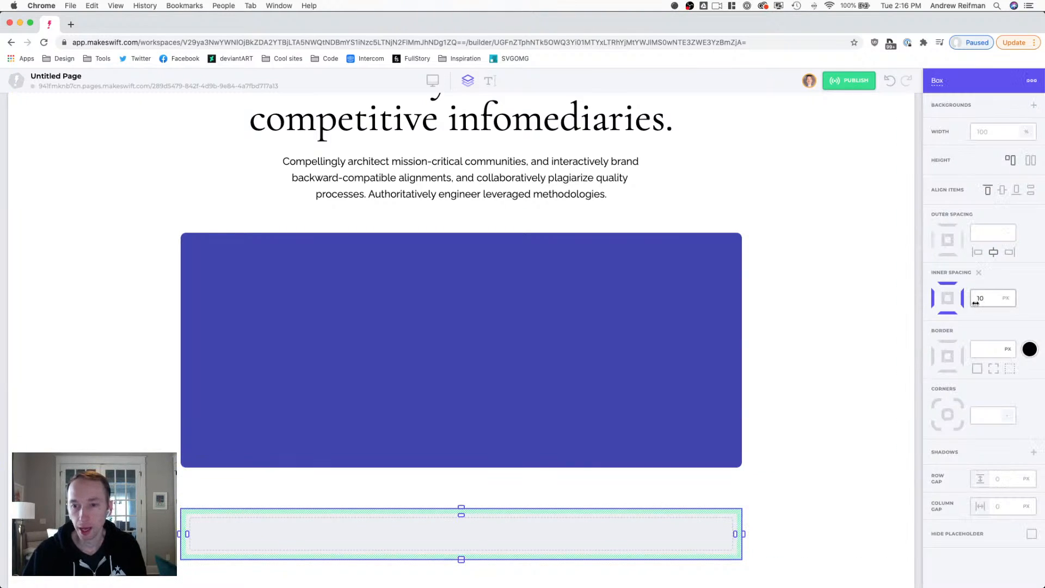
pyautogui.press('Escape')
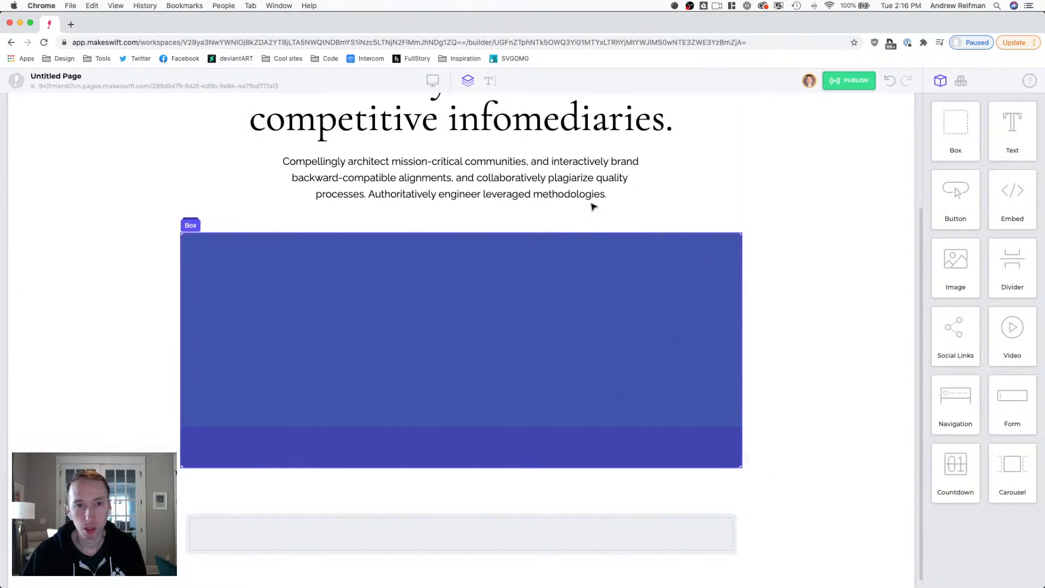
# - Place a copy of the hero heading inside the new services box and reduce its font size to 28 px
pyautogui.click(465, 110)
pyautogui.moveTo(466, 109); pyautogui.dragTo(343, 520)
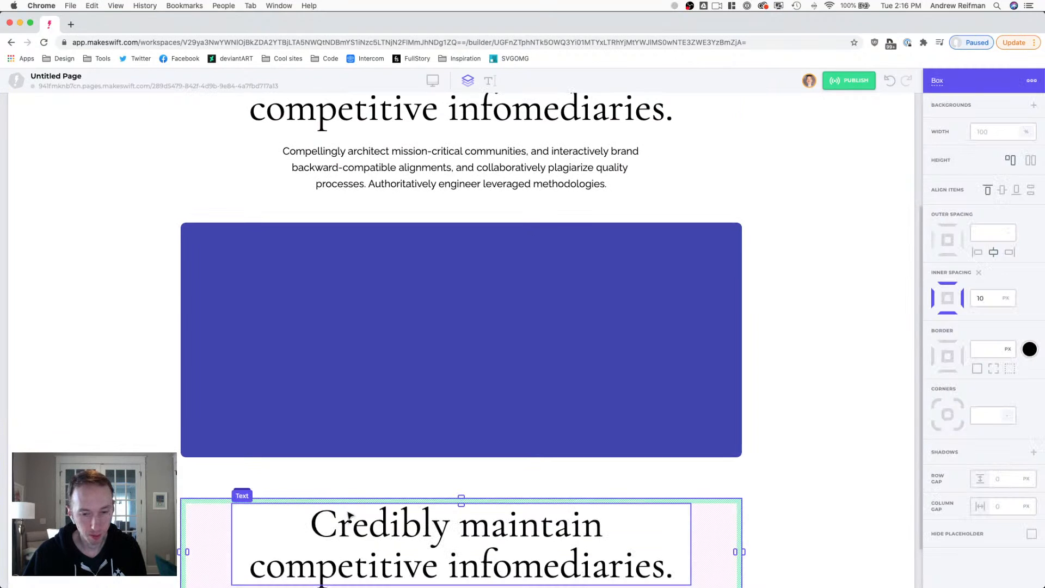
pyautogui.scroll(-2, 363, 493)
pyautogui.click(365, 484)
pyautogui.press('super+a')
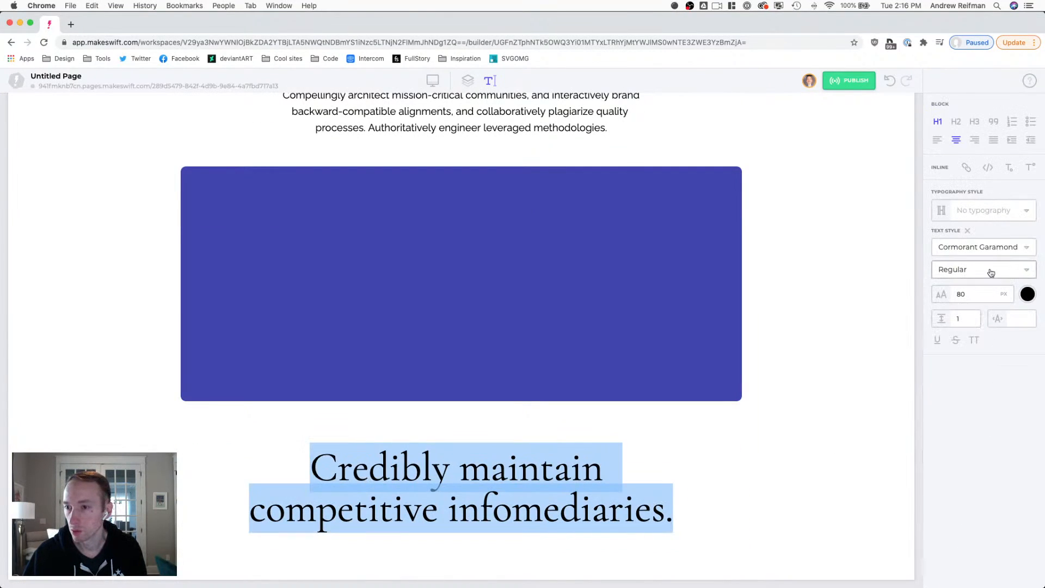
pyautogui.click(978, 290)
pyautogui.write('48')
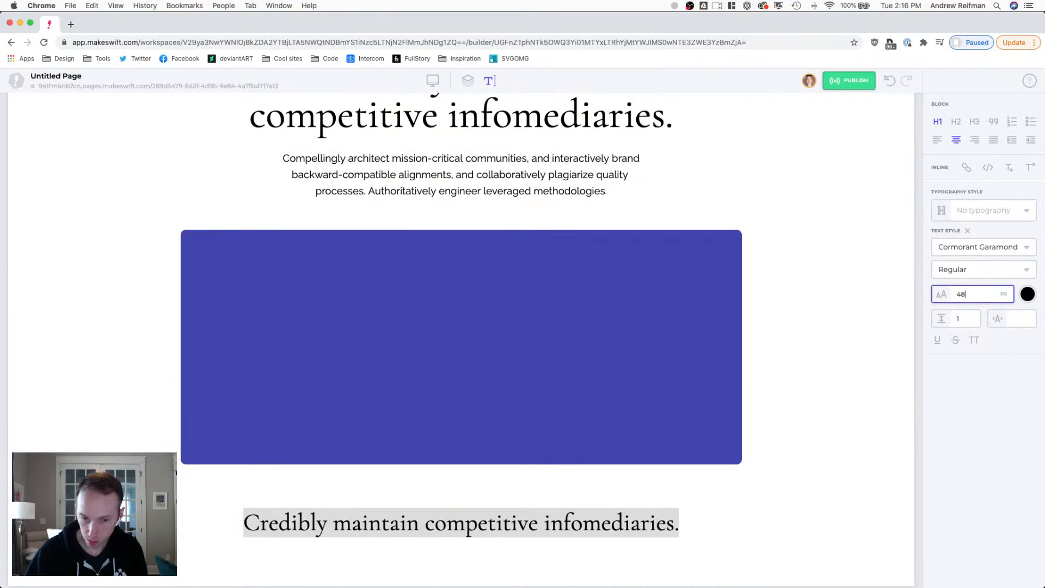
pyautogui.click(978, 292)
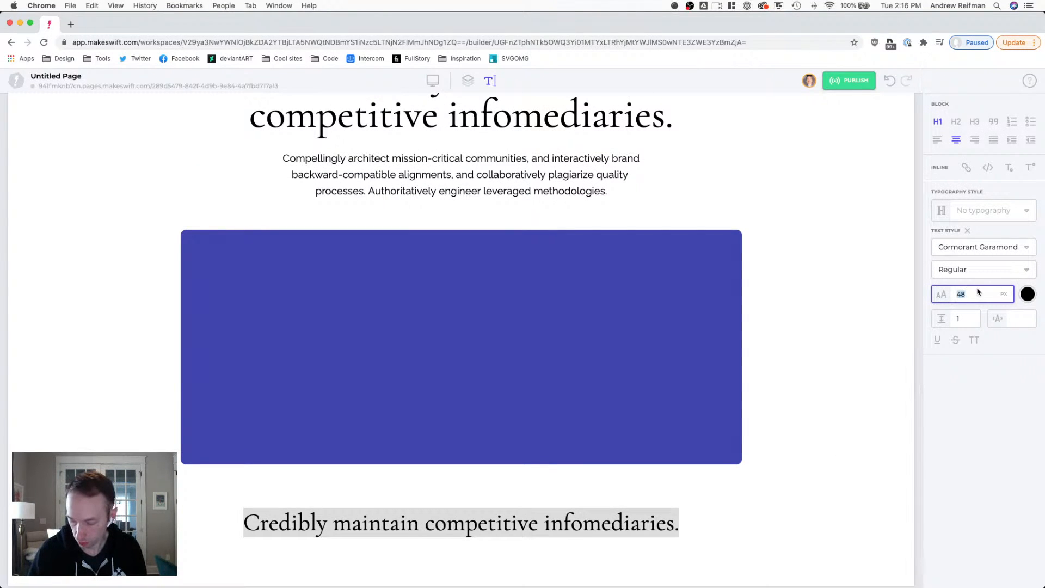
pyautogui.write('32')
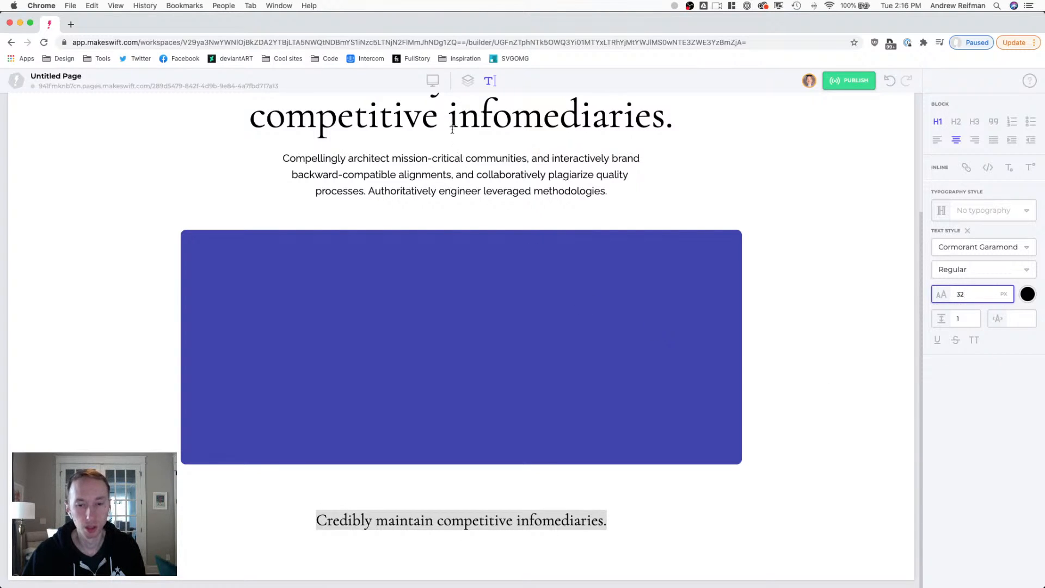
pyautogui.moveTo(978, 296); pyautogui.dragTo(967, 297)
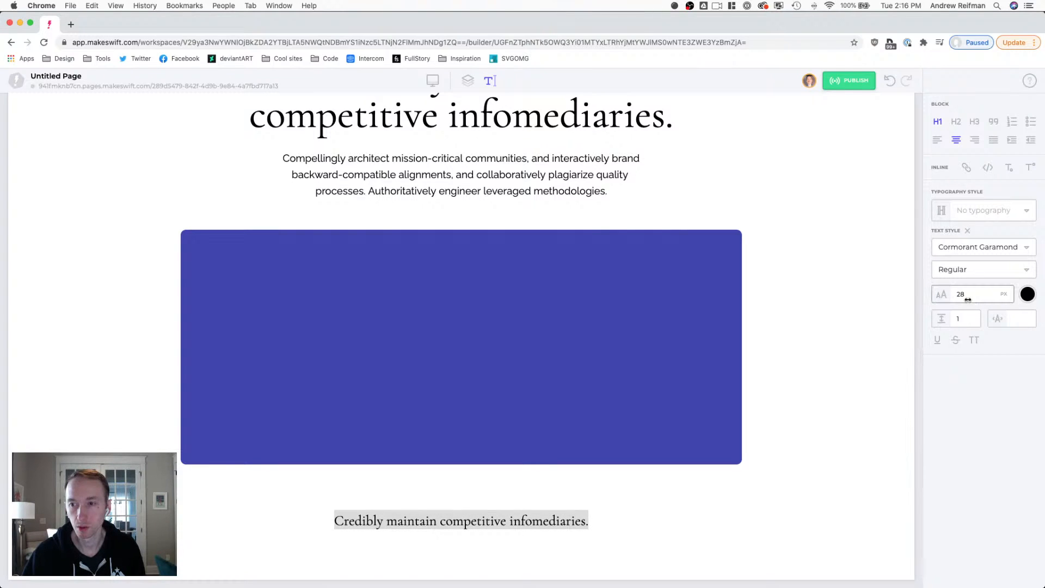
# - Turn the copied heading into a left-aligned H2 that reads "This is a service"
pyautogui.click(938, 140)
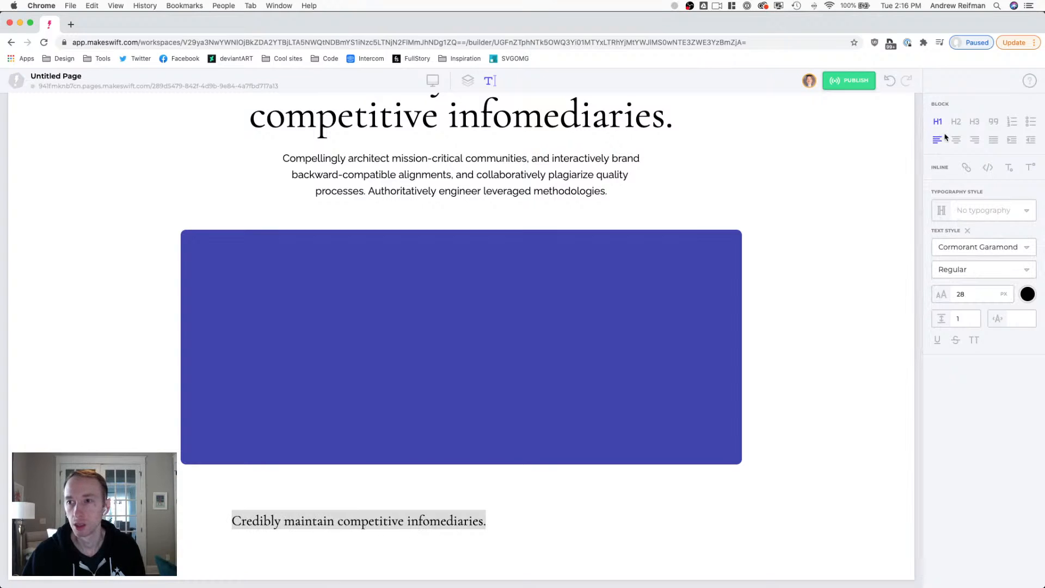
pyautogui.click(957, 122)
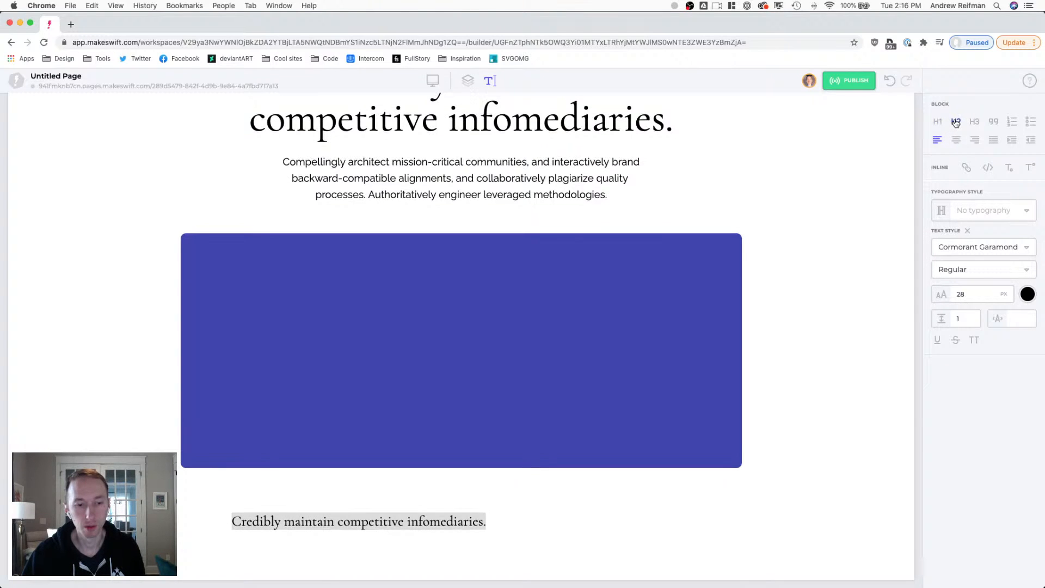
pyautogui.tripleClick(396, 524)
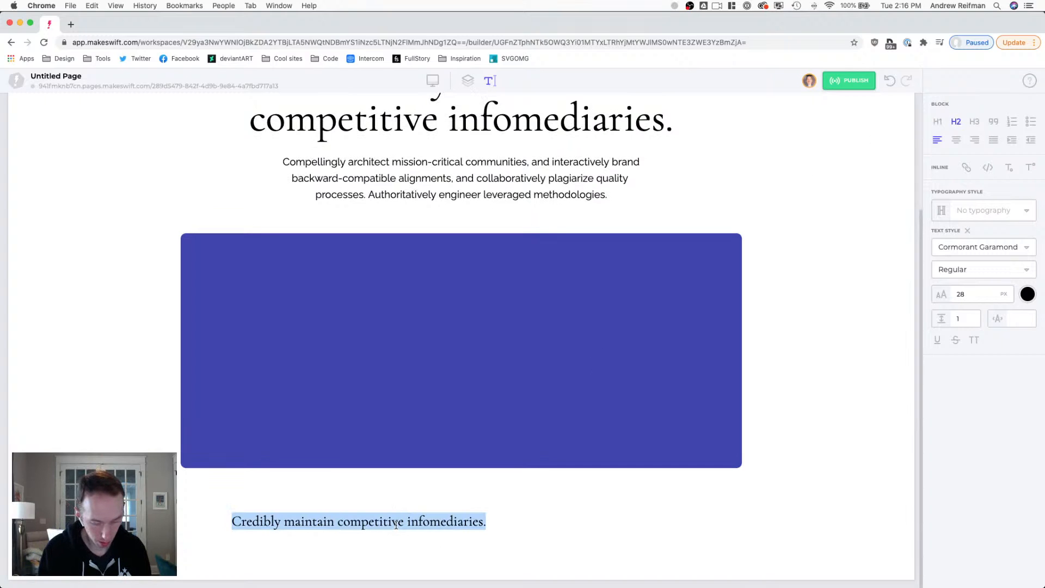
pyautogui.write('This is a service')
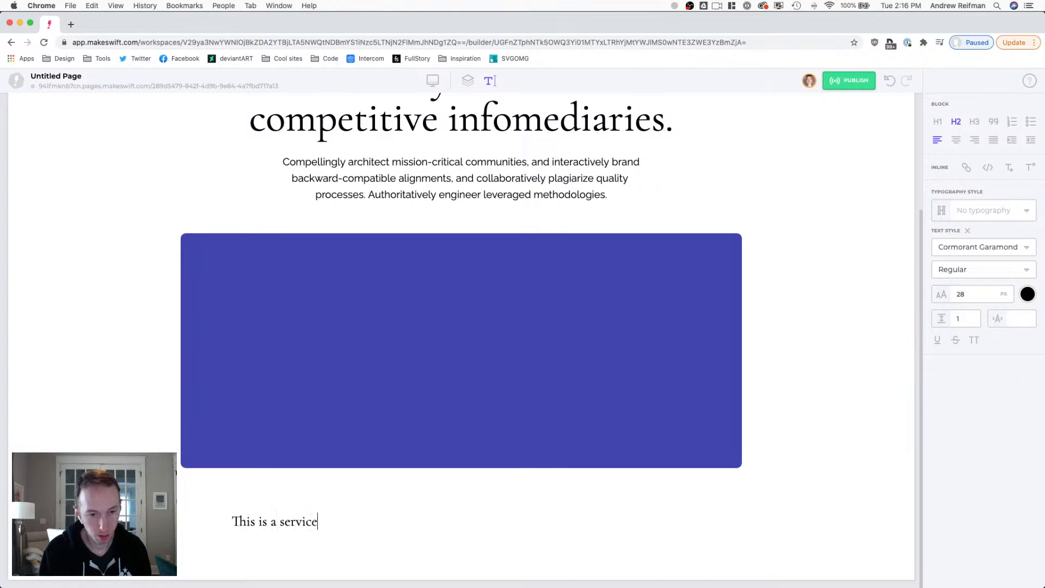
# - Place a copy of the hero paragraph below the service heading, inside the same box
pyautogui.click(468, 81)
pyautogui.click(463, 175)
pyautogui.press('super+v')
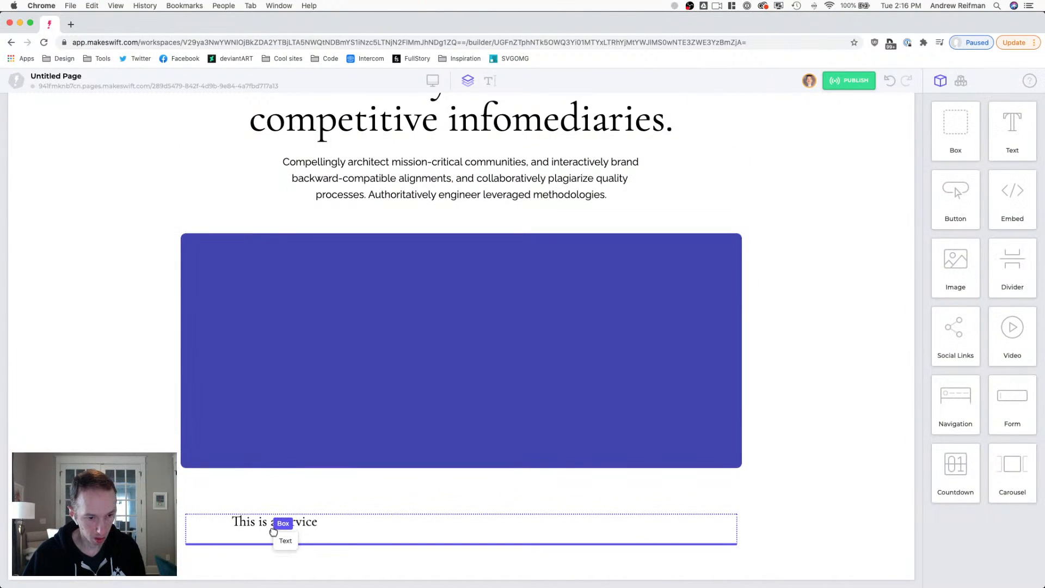
pyautogui.click(274, 529)
pyautogui.scroll(-2, 283, 490)
# - Reset the custom widths of the service heading and its paragraph so both fill the box
pyautogui.click(293, 457)
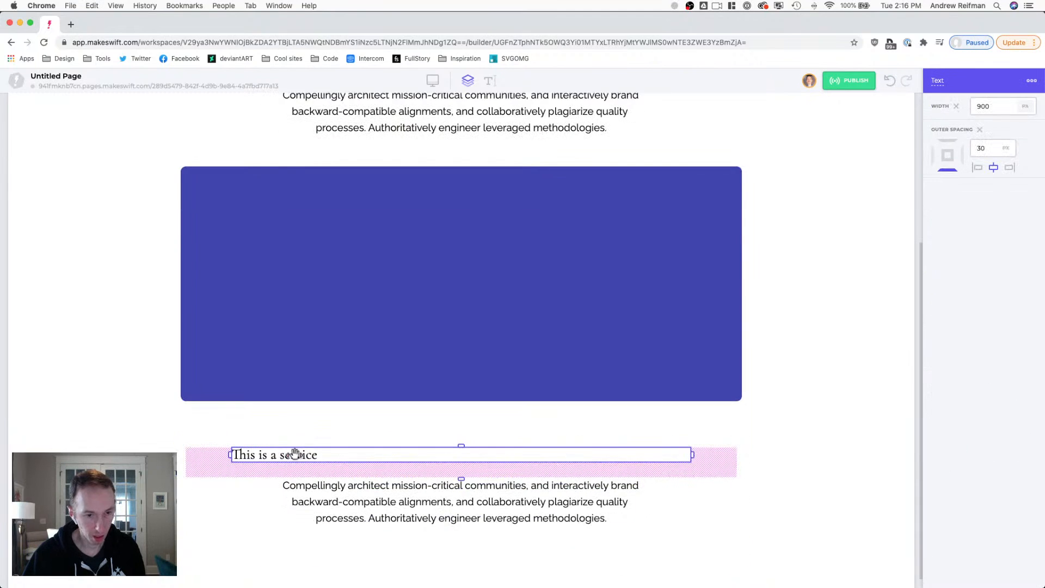
pyautogui.click(957, 105)
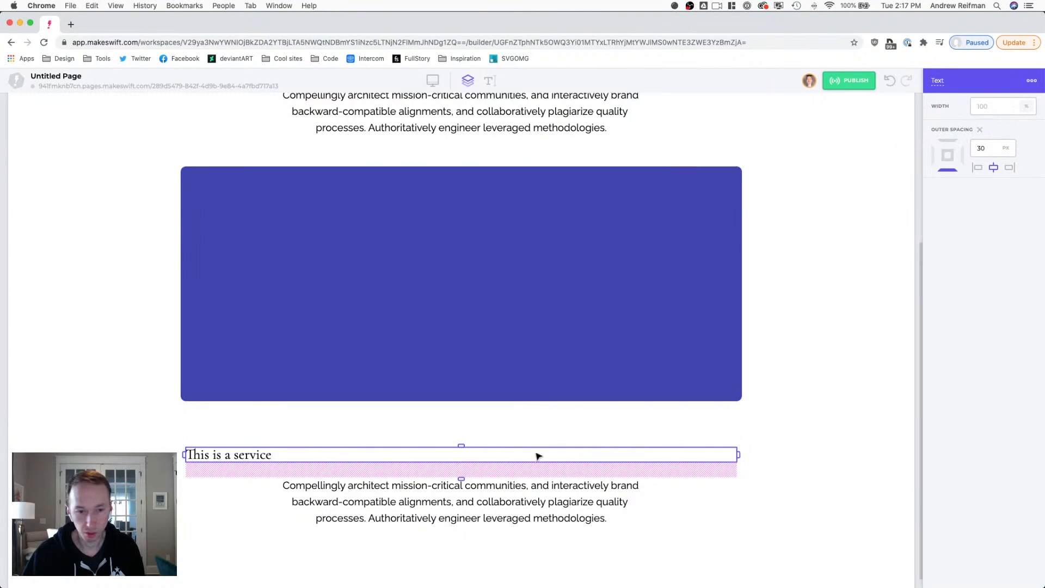
pyautogui.click(437, 502)
pyautogui.click(957, 107)
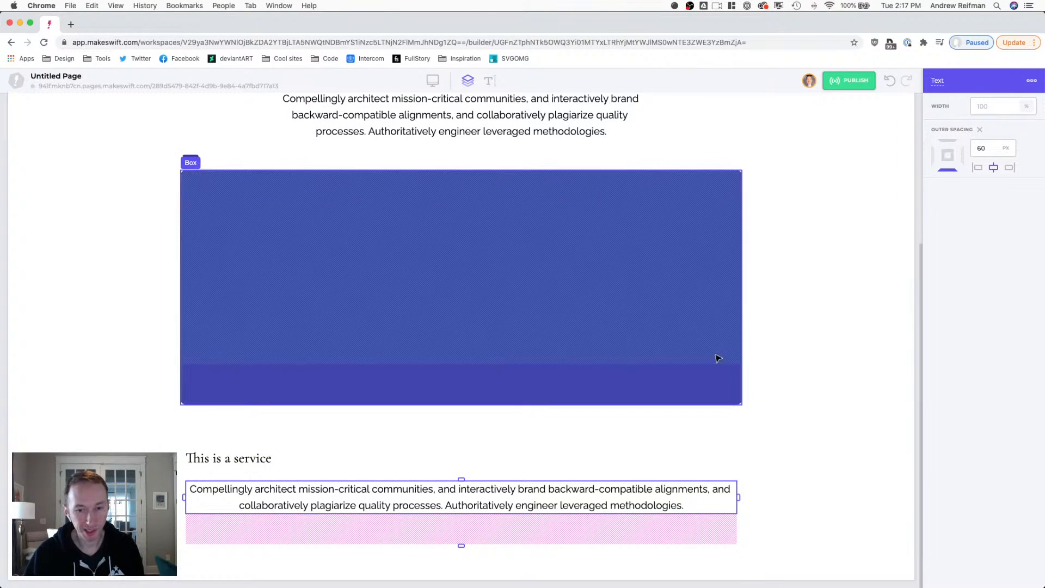
# - Remove the service box's inner spacing and reduce its paragraph's bottom outer spacing to 0 px
pyautogui.click(444, 552)
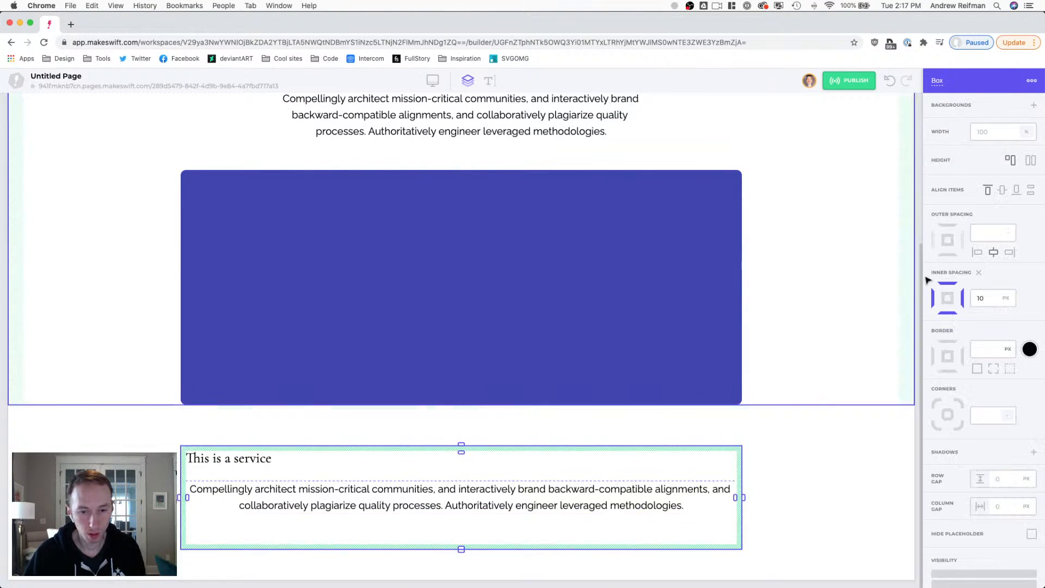
pyautogui.scroll(1, 546, 438)
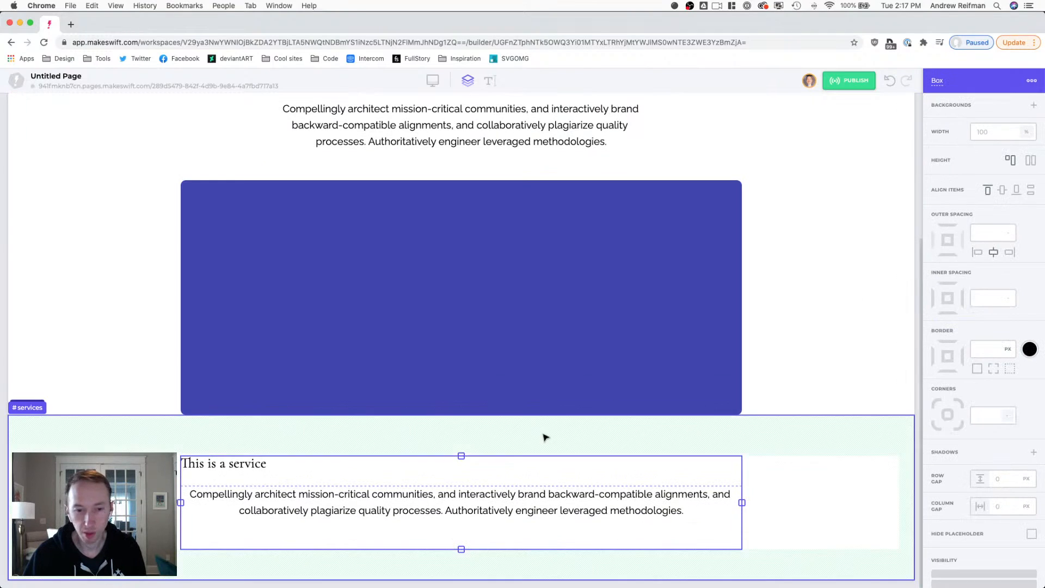
pyautogui.click(482, 512)
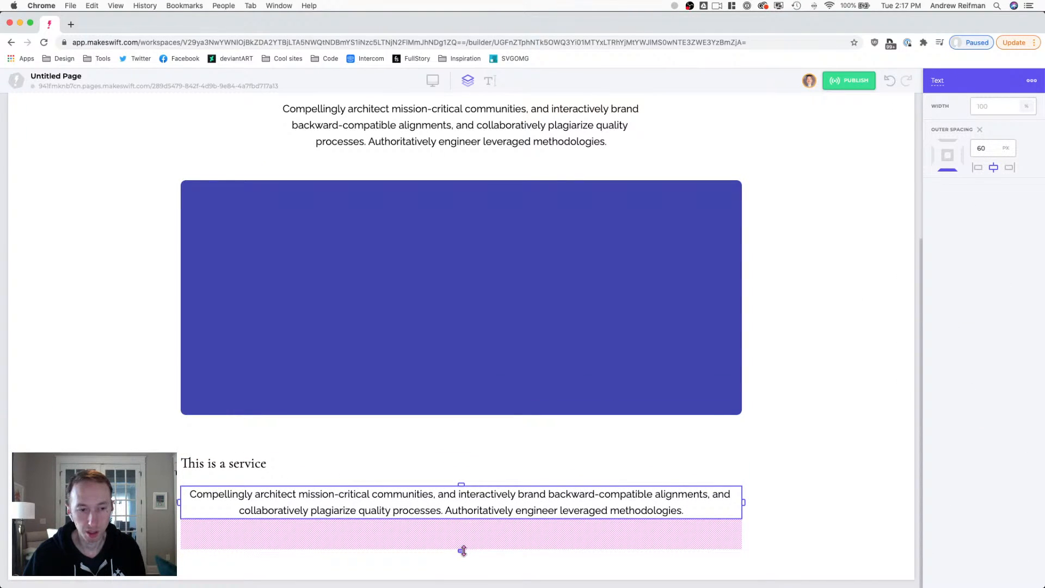
pyautogui.moveTo(463, 551); pyautogui.dragTo(469, 504)
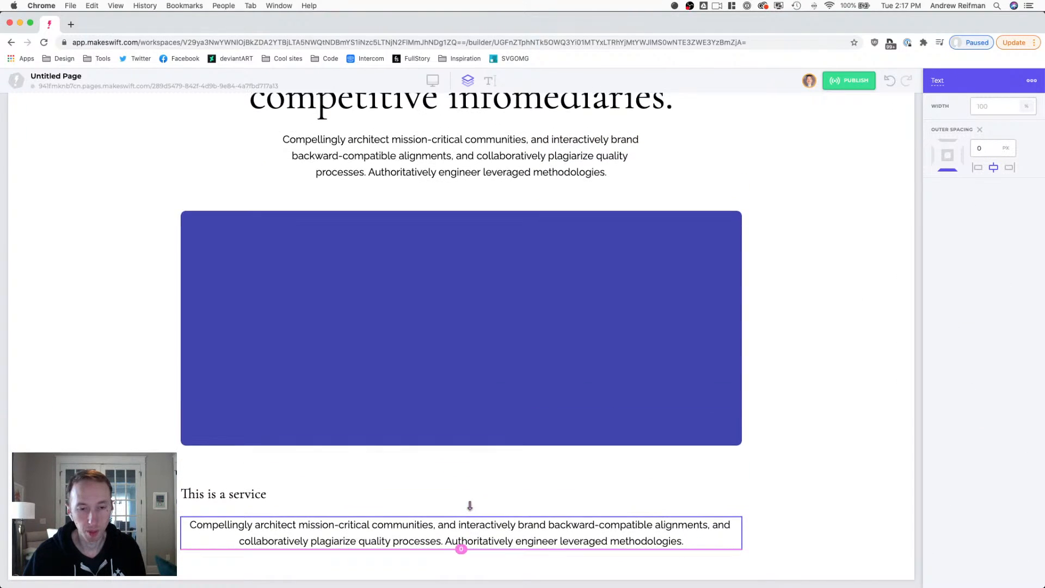
# - Left-align the service paragraph and set its font size to 16 px
pyautogui.tripleClick(558, 533)
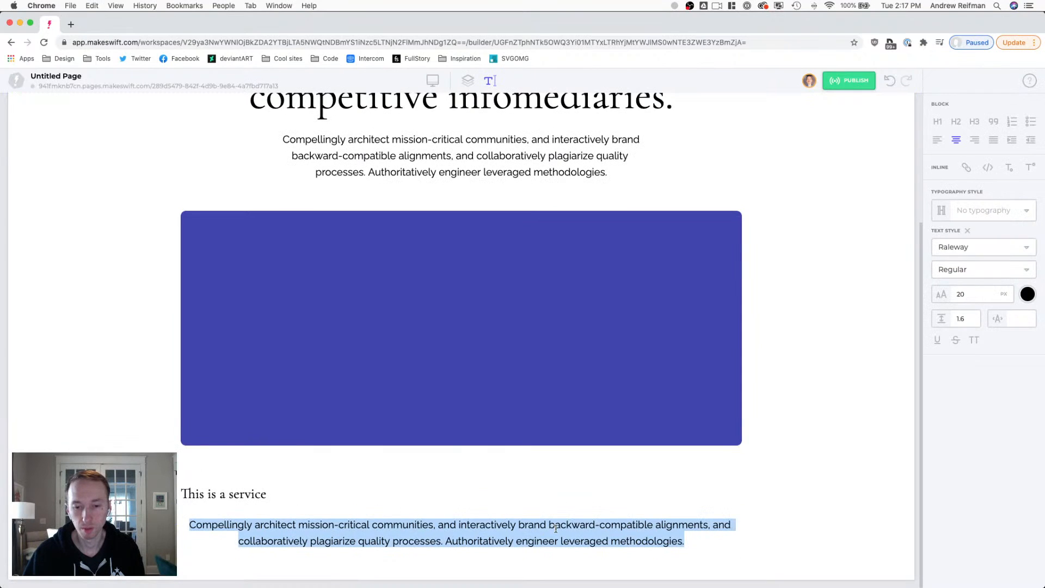
pyautogui.click(937, 140)
pyautogui.doubleClick(976, 297)
pyautogui.write('17')
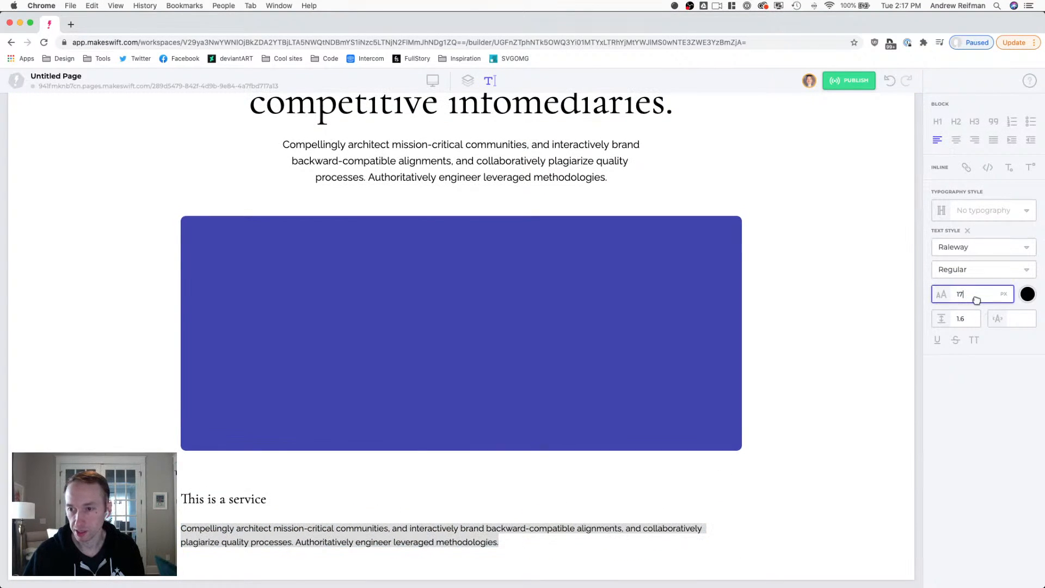
pyautogui.press('Down')
pyautogui.press('Return')
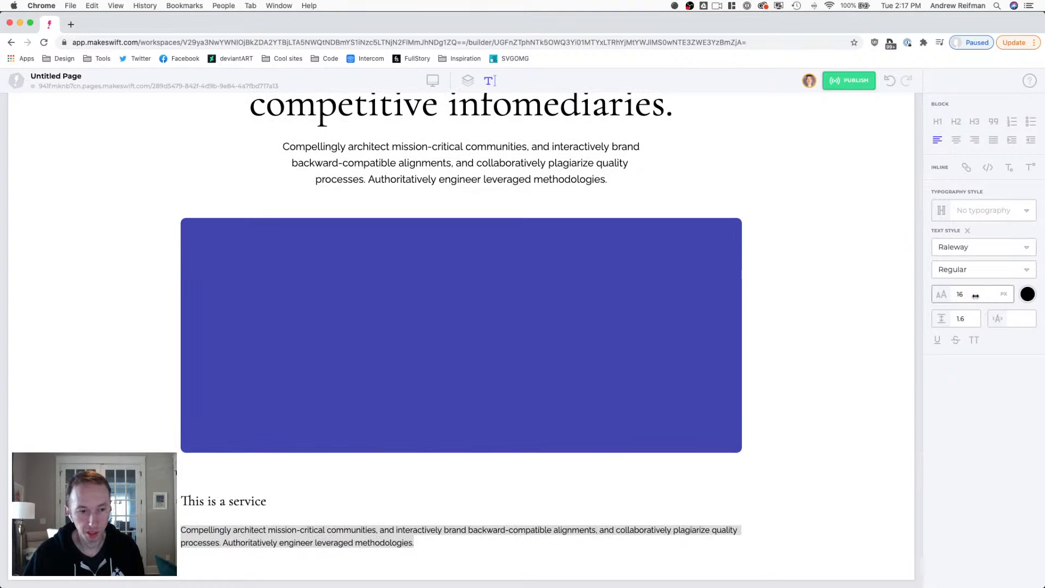
# - Create a typography style named Paragraph from the service paragraph's text settings
pyautogui.click(1029, 298)
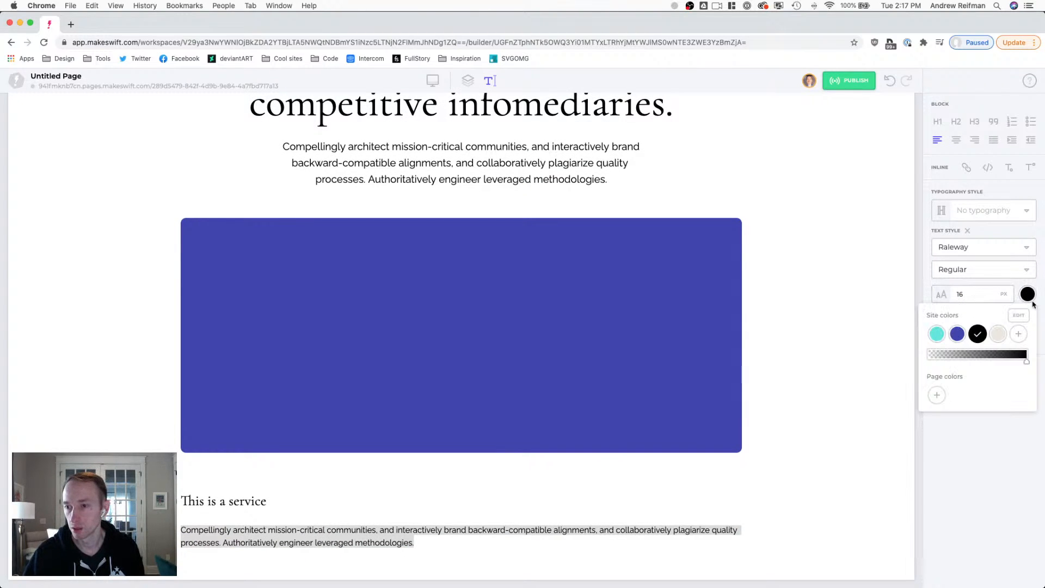
pyautogui.click(1033, 298)
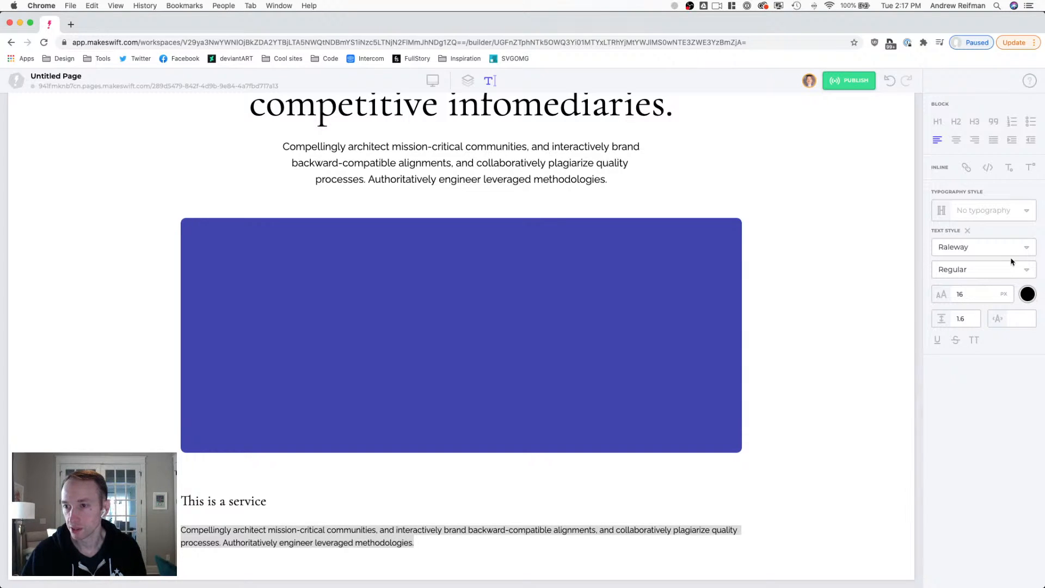
pyautogui.click(974, 216)
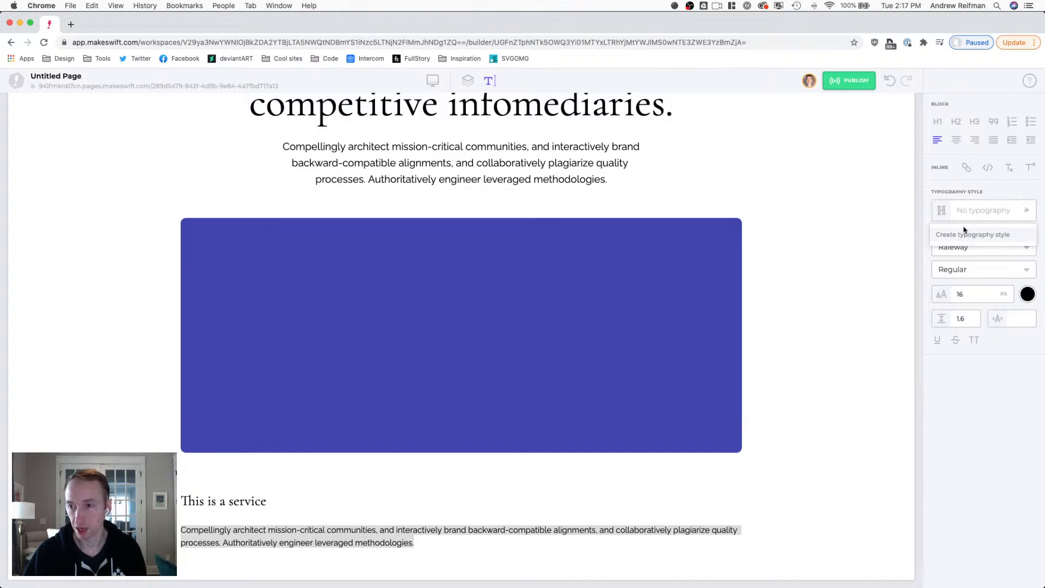
pyautogui.click(964, 235)
pyautogui.write('Paragraph')
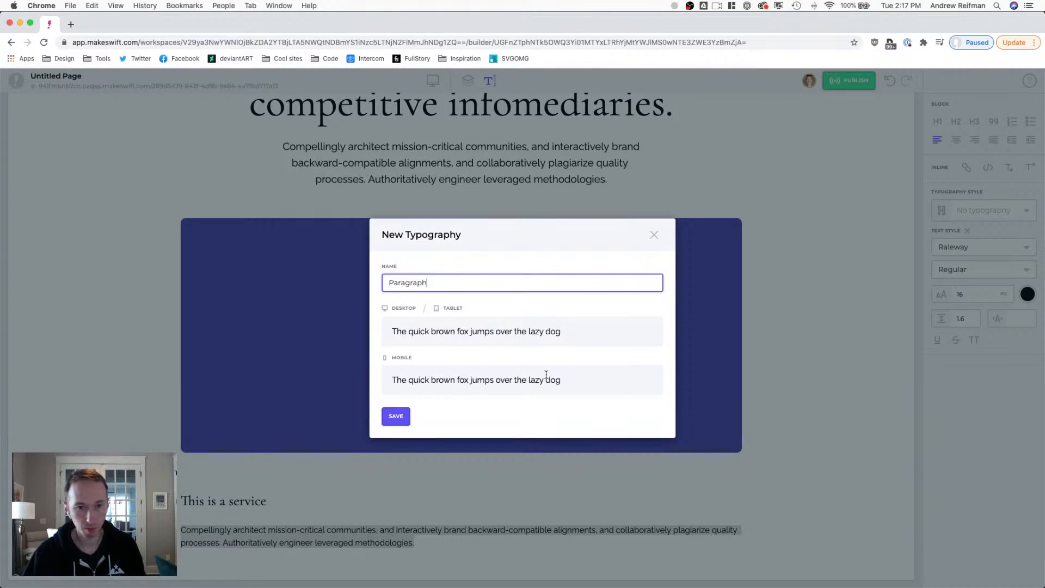
pyautogui.click(396, 416)
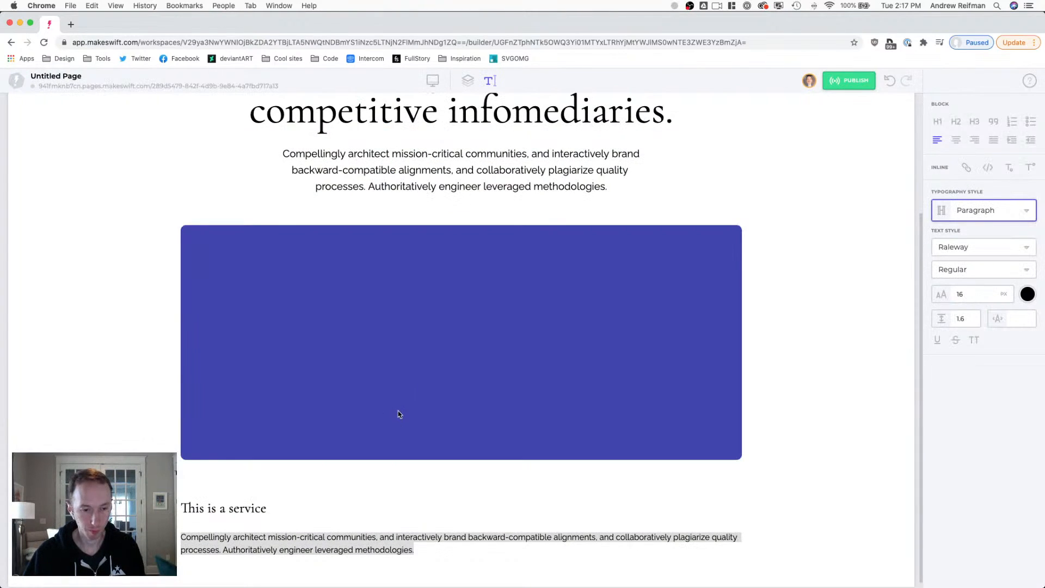
# - Soften the service paragraph's black text to dark gray by lowering its opacity, and update the Paragraph typography style globally with this change
pyautogui.click(1027, 294)
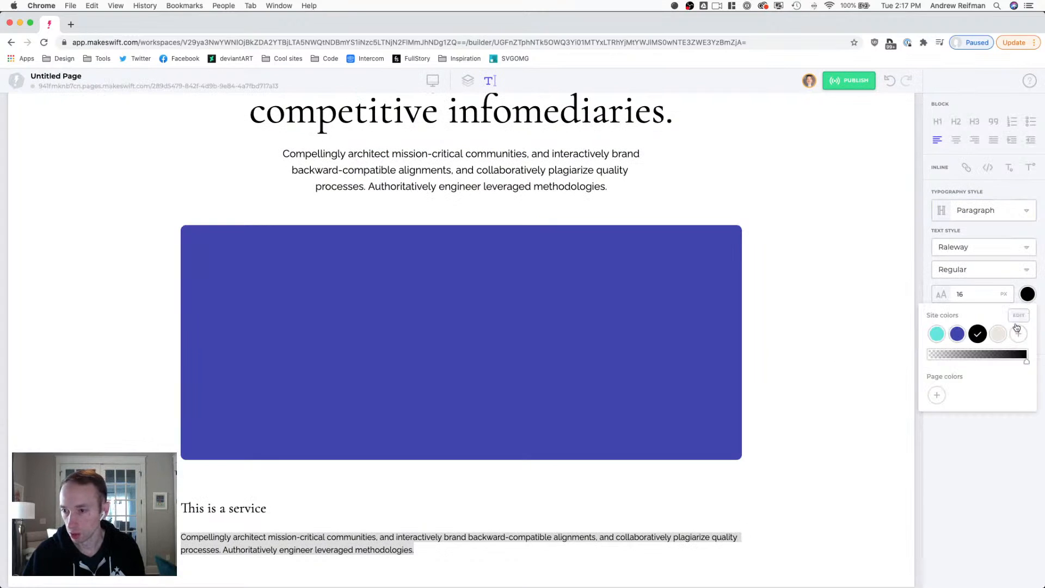
pyautogui.moveTo(1028, 365); pyautogui.dragTo(1000, 366)
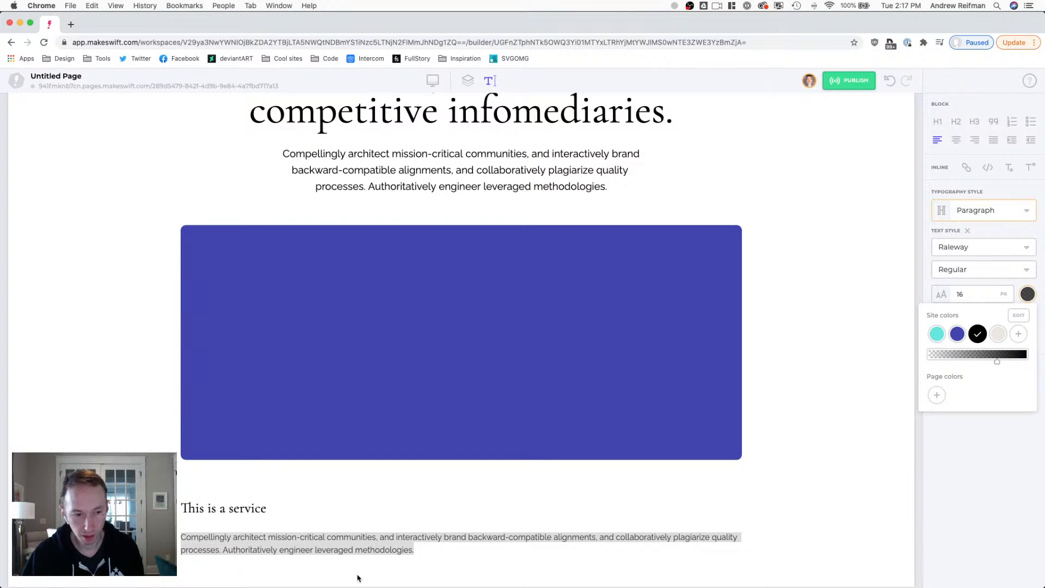
pyautogui.click(343, 548)
pyautogui.doubleClick(342, 540)
pyautogui.tripleClick(343, 539)
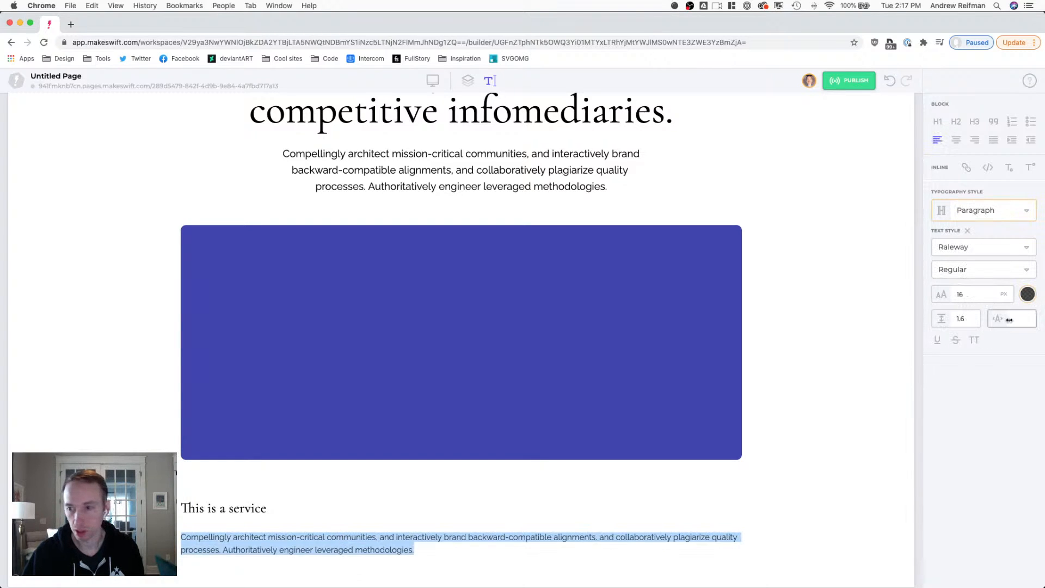
pyautogui.click(982, 210)
pyautogui.click(953, 249)
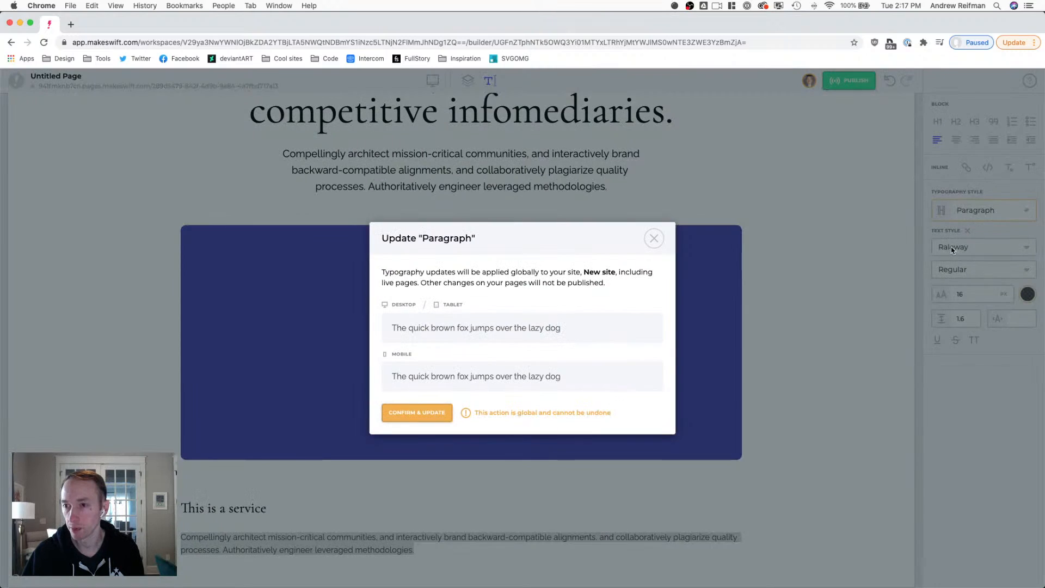
pyautogui.click(417, 412)
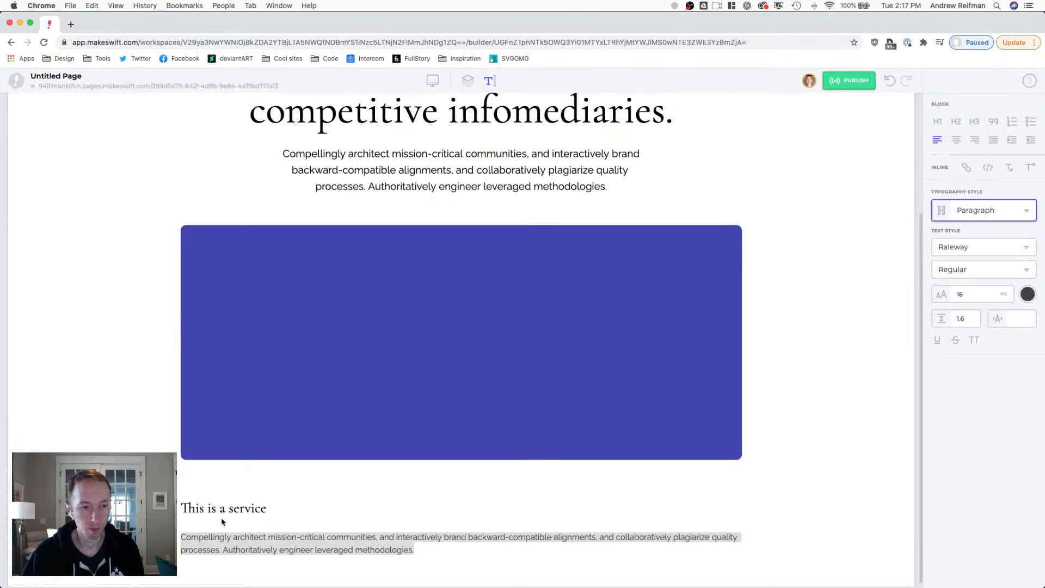
# - Set the line height of the "This is a service" heading to 1.1
pyautogui.press('Escape')
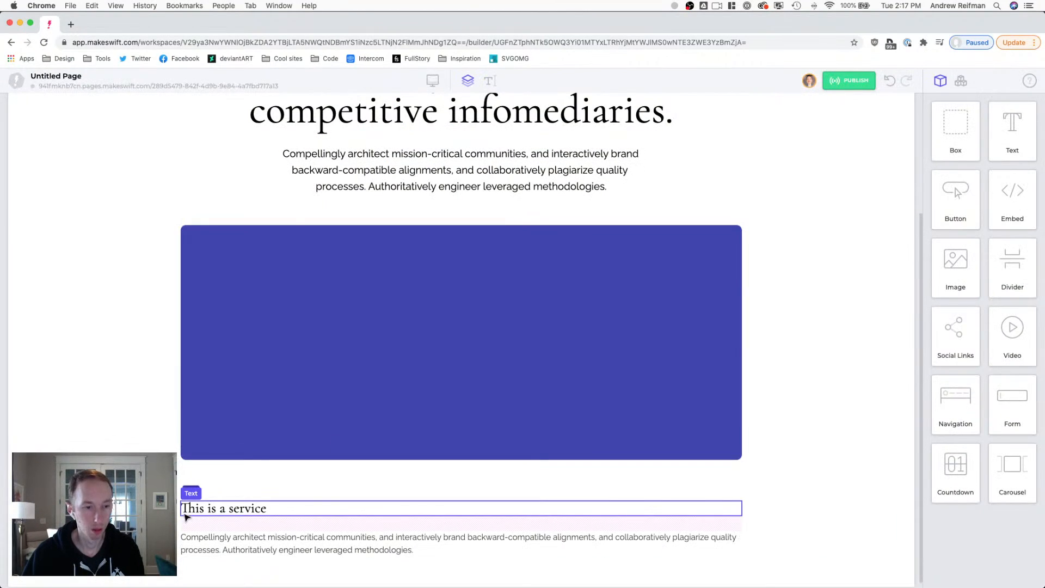
pyautogui.click(460, 510)
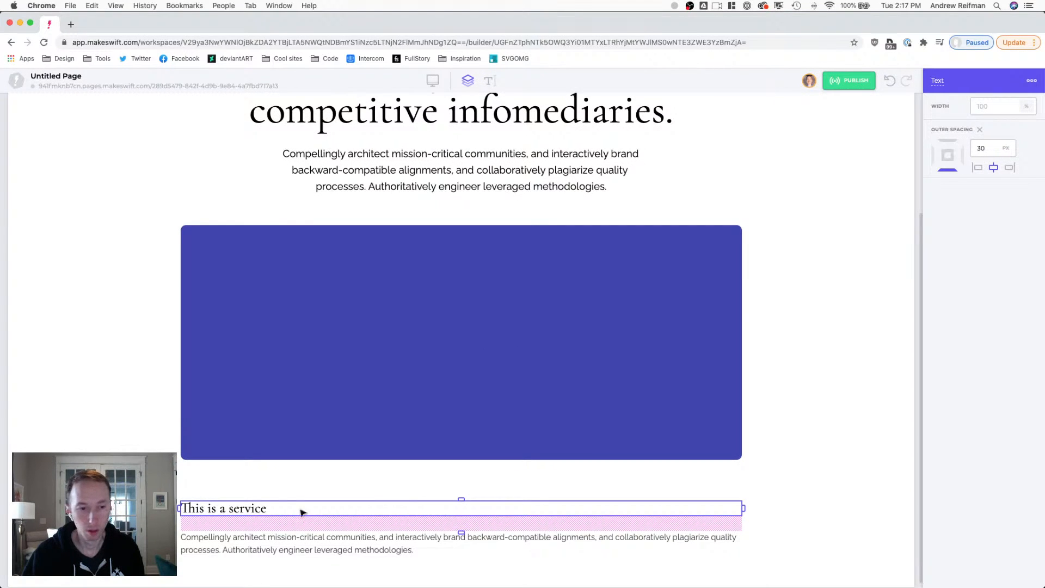
pyautogui.click(240, 509)
pyautogui.tripleClick(240, 509)
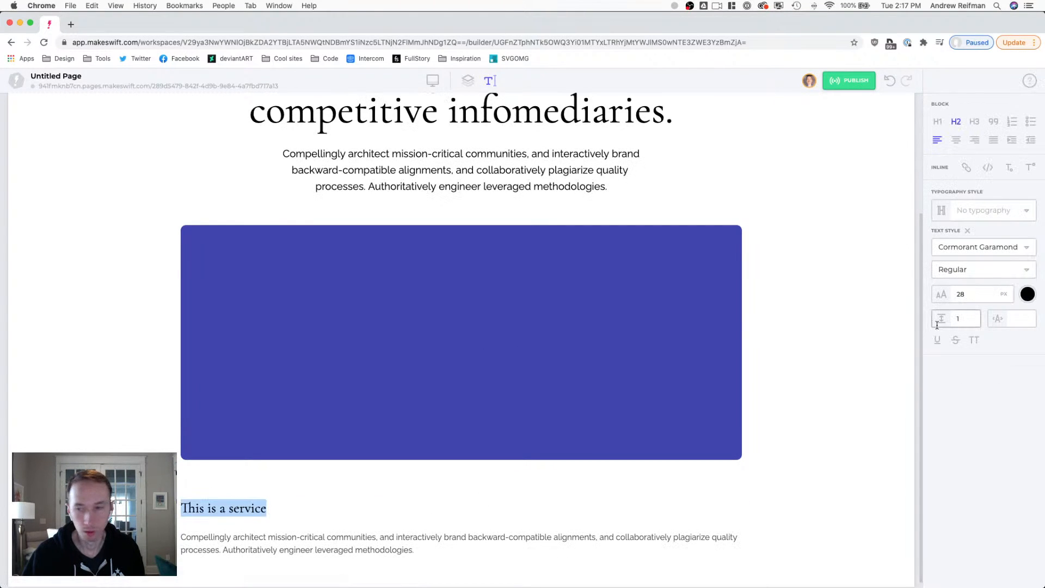
pyautogui.click(968, 321)
pyautogui.write('.1')
pyautogui.press('Return')
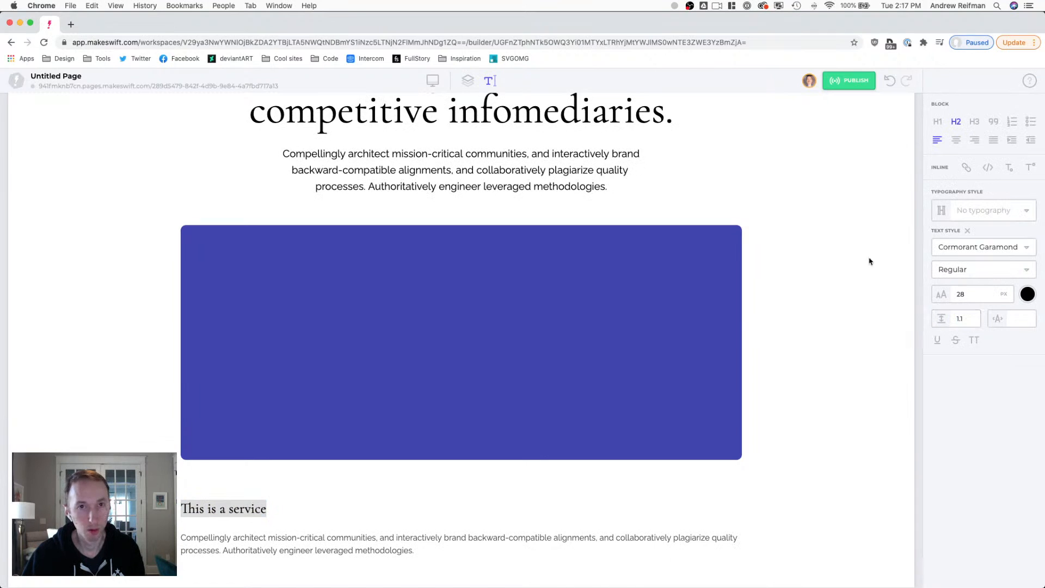
# - Reduce the service heading's bottom outer spacing to 10 px
pyautogui.click(467, 81)
pyautogui.click(240, 510)
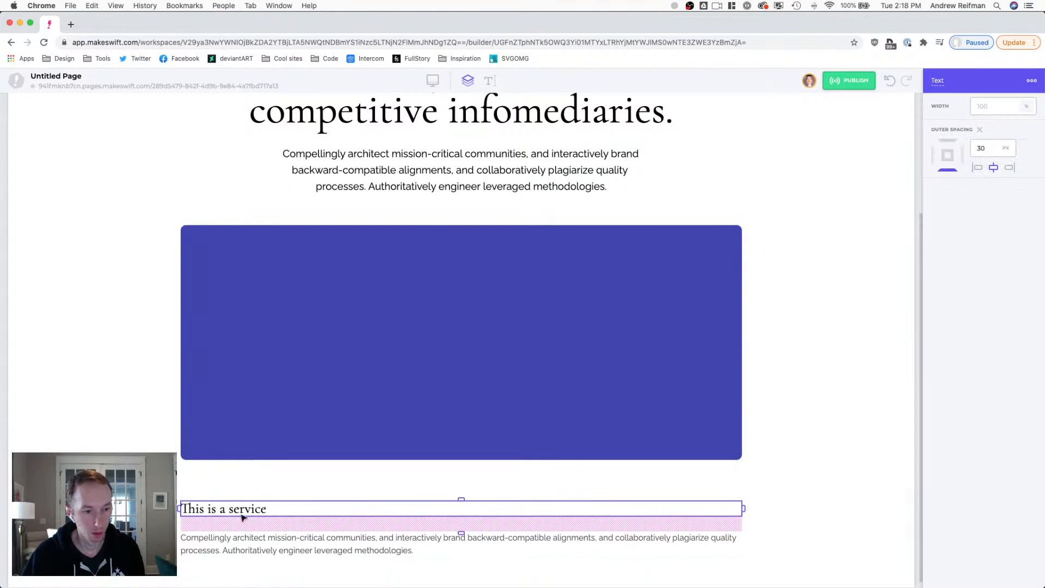
pyautogui.moveTo(461, 520); pyautogui.dragTo(460, 527)
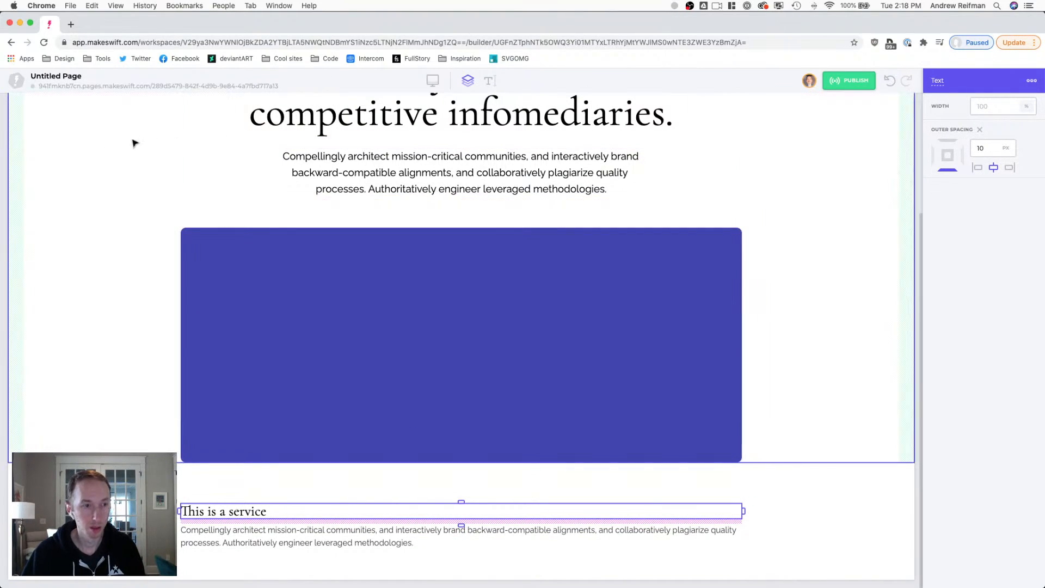
pyautogui.click(6, 151)
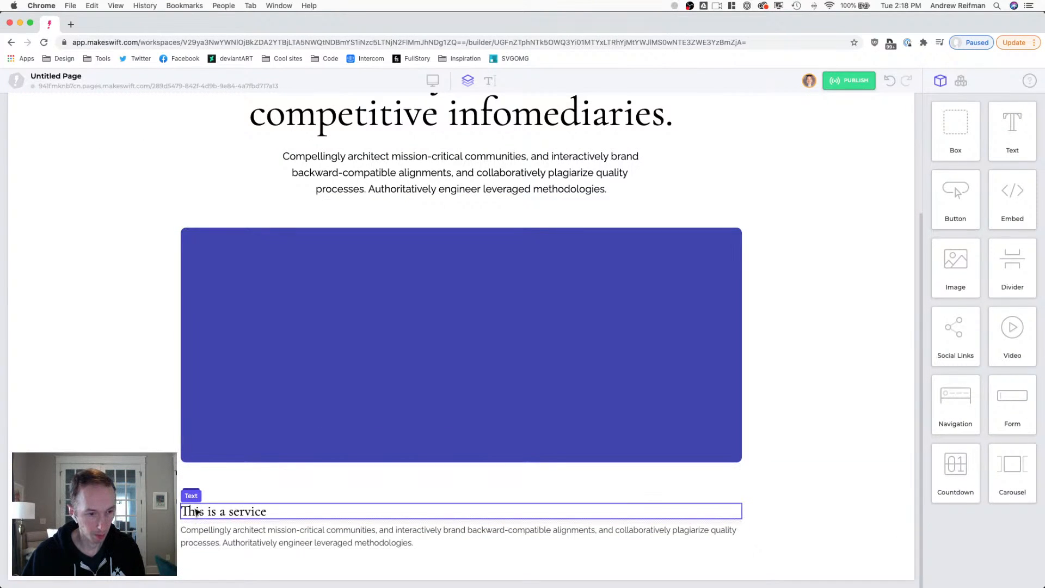
# - Add three empty boxes in a row beside the service box inside the services container
pyautogui.moveTo(961, 143); pyautogui.dragTo(745, 538)
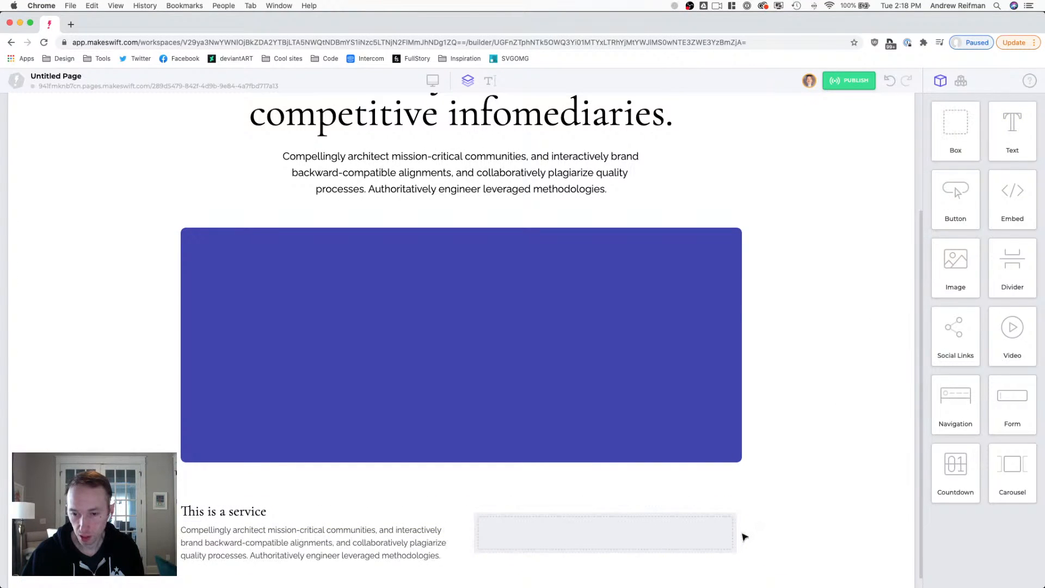
pyautogui.moveTo(955, 131); pyautogui.dragTo(740, 518)
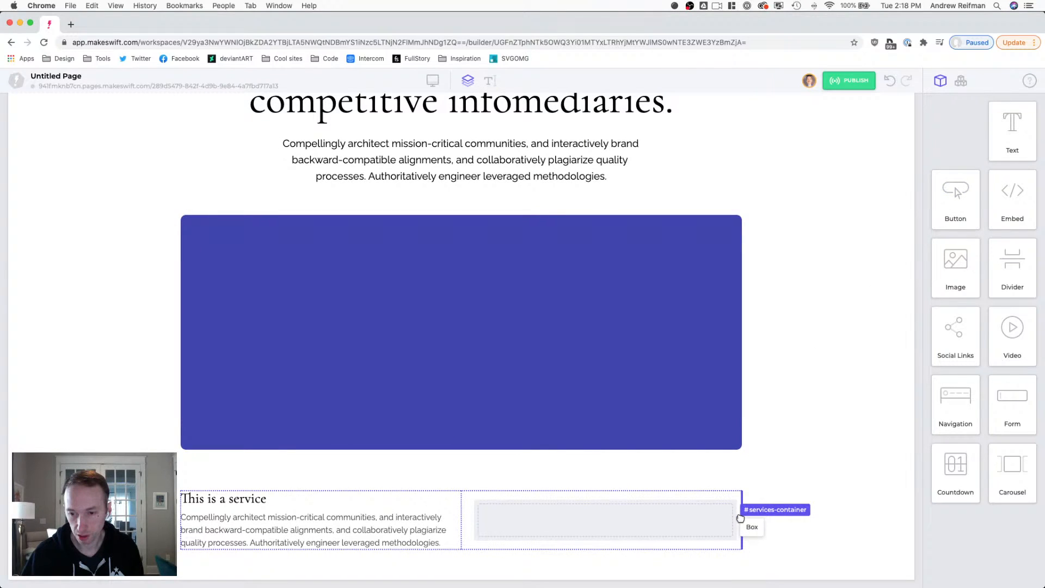
pyautogui.moveTo(740, 517); pyautogui.dragTo(741, 518)
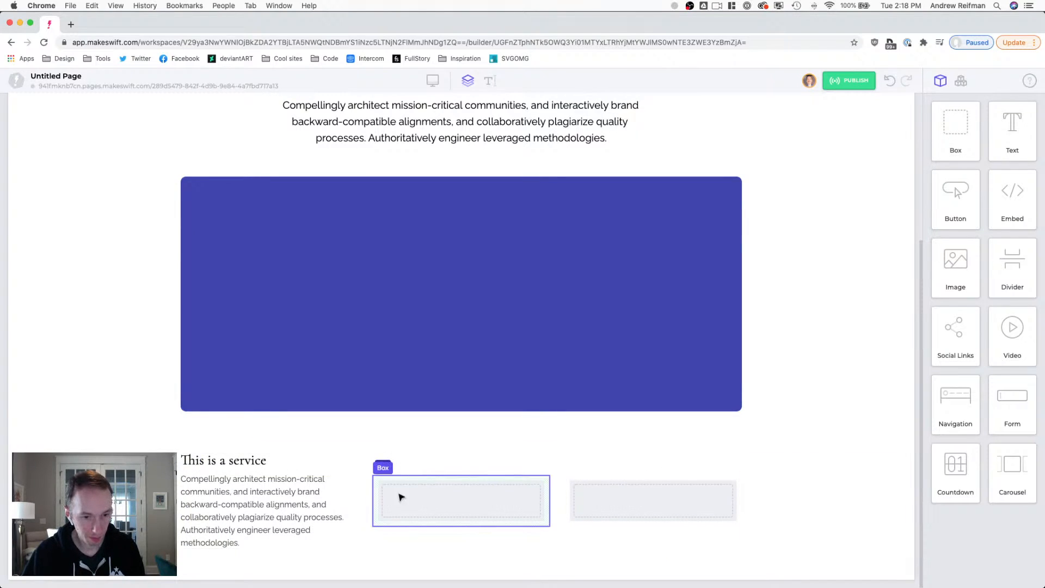
pyautogui.click(451, 496)
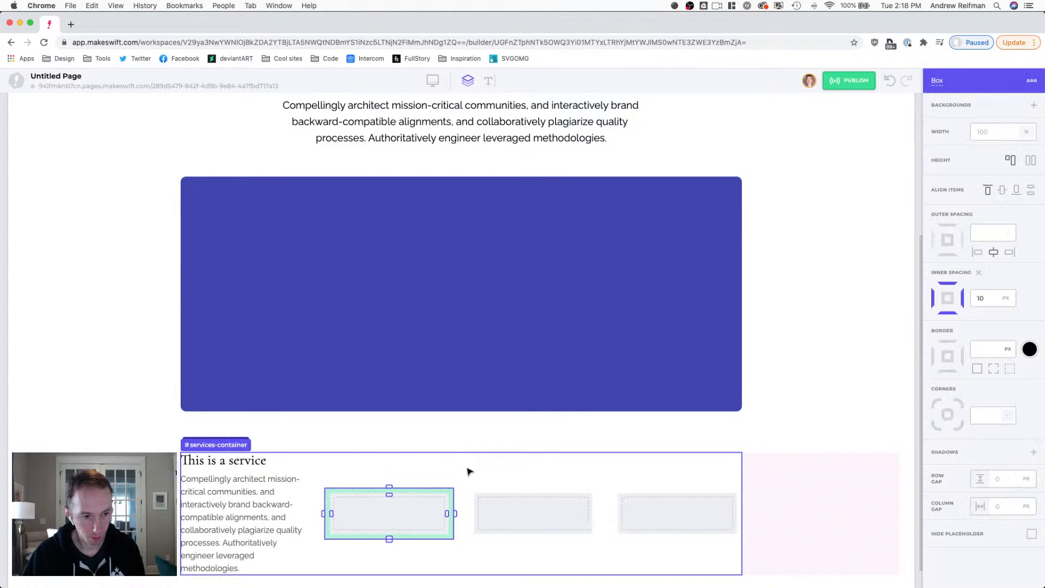
# - Shorten the service paragraph by deleting everything after "collaboratively plagiarize" except the closing period
pyautogui.scroll(-1, 468, 472)
pyautogui.doubleClick(209, 479)
pyautogui.click(239, 491)
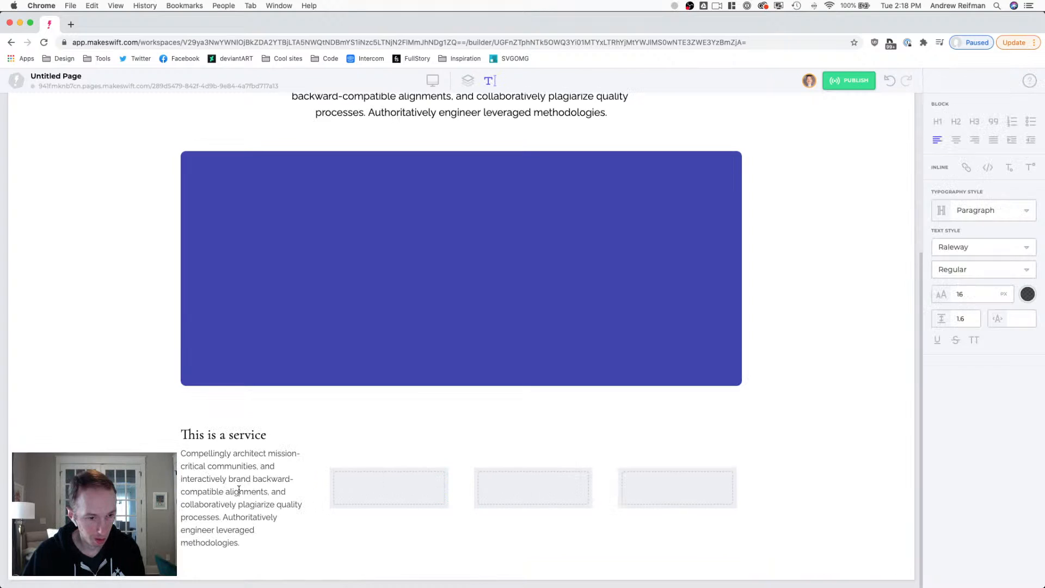
pyautogui.moveTo(237, 545); pyautogui.dragTo(269, 505)
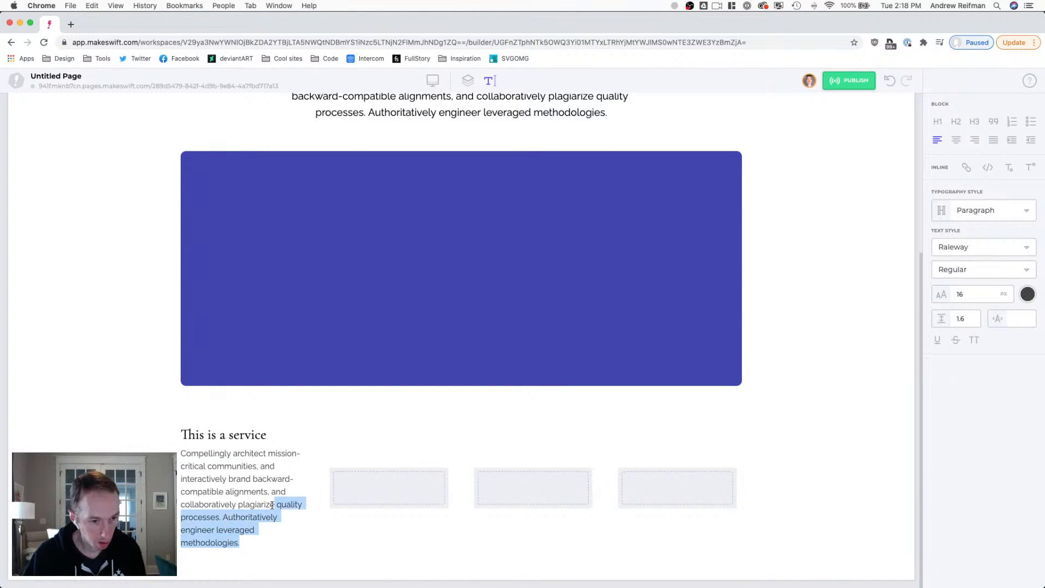
pyautogui.press('BackSpace')
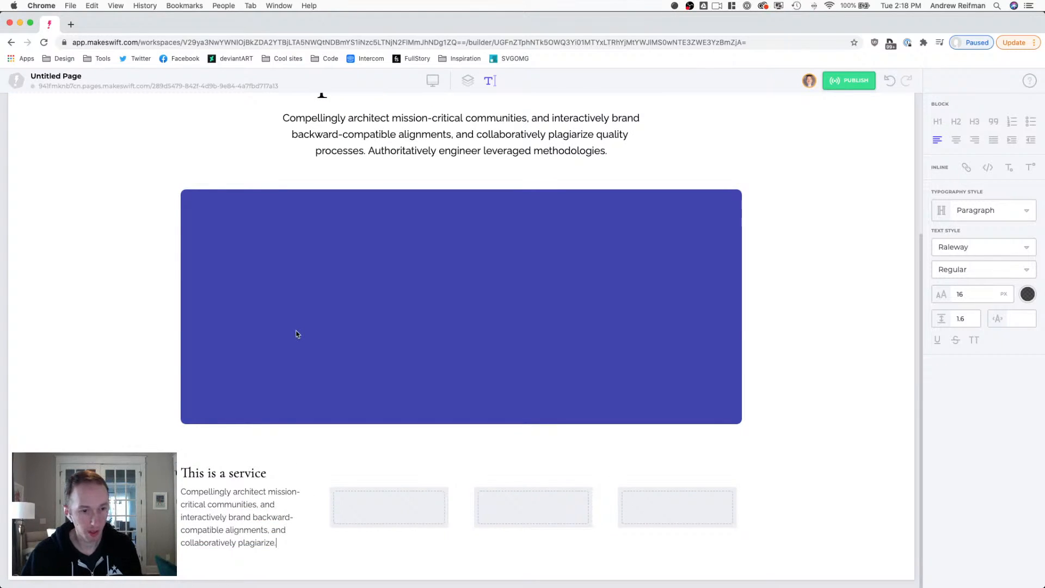
pyautogui.click(467, 81)
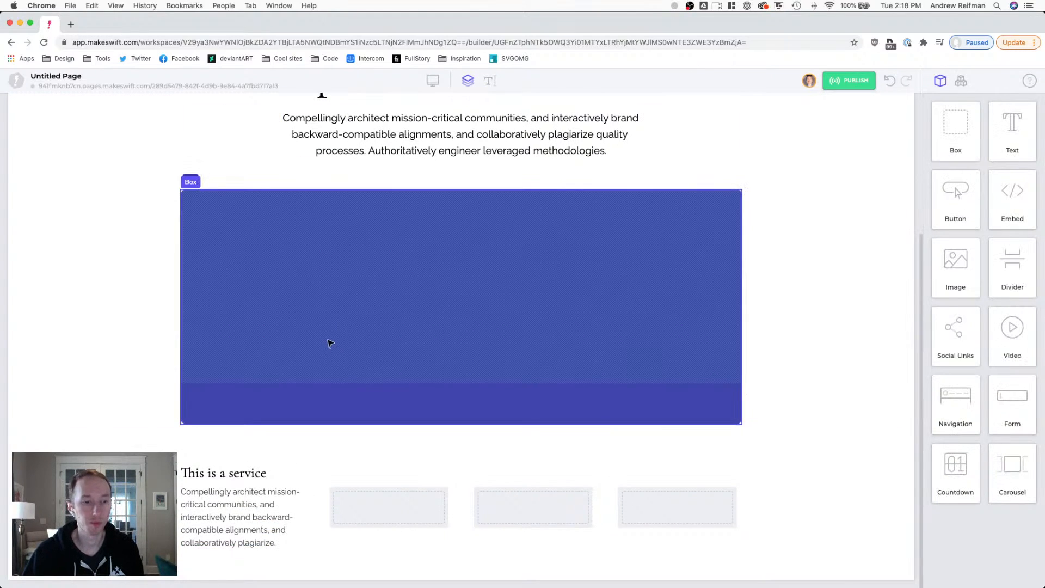
pyautogui.click(316, 501)
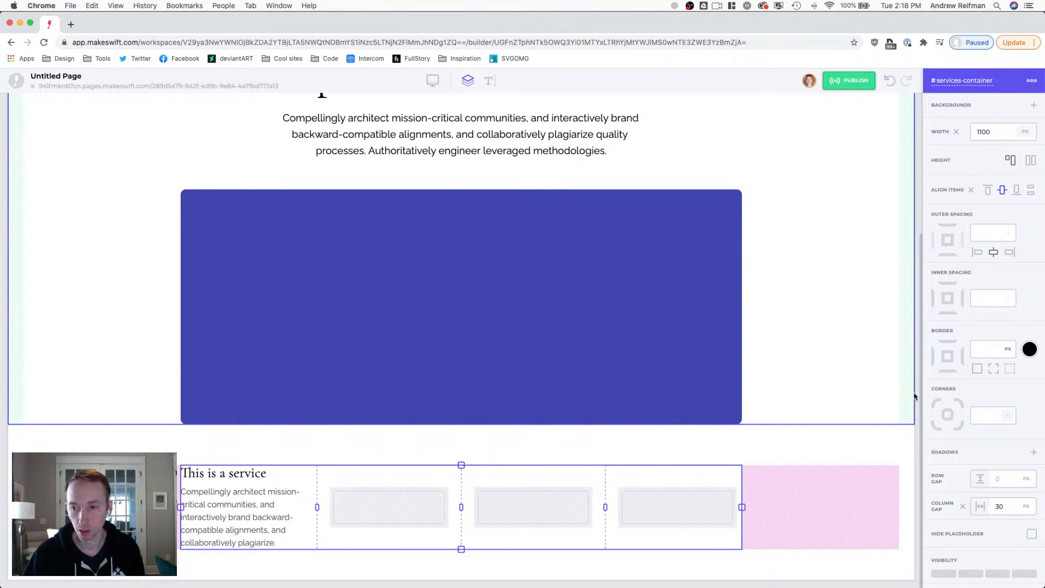
pyautogui.click(914, 397)
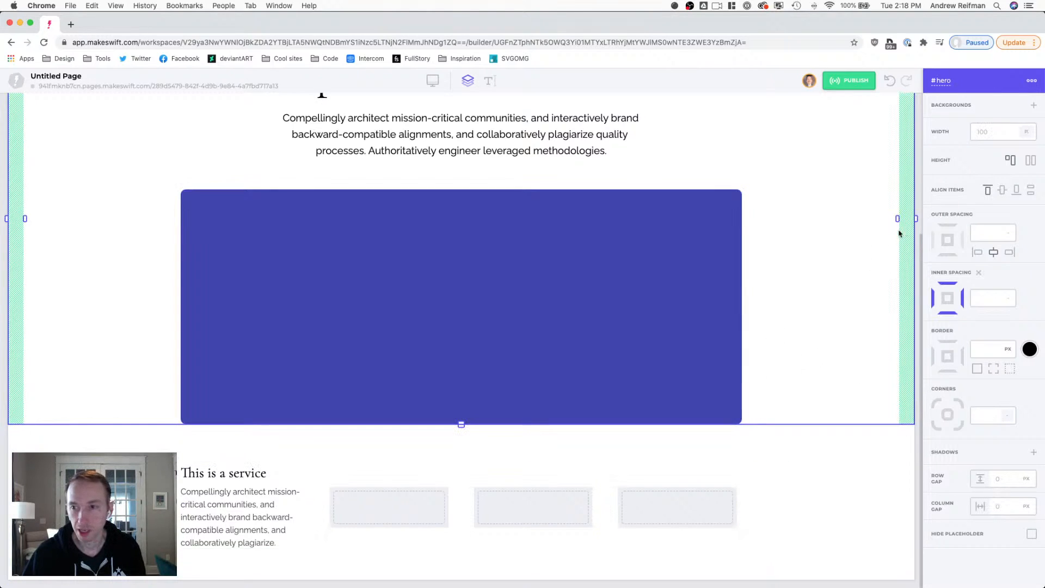
pyautogui.click(920, 170)
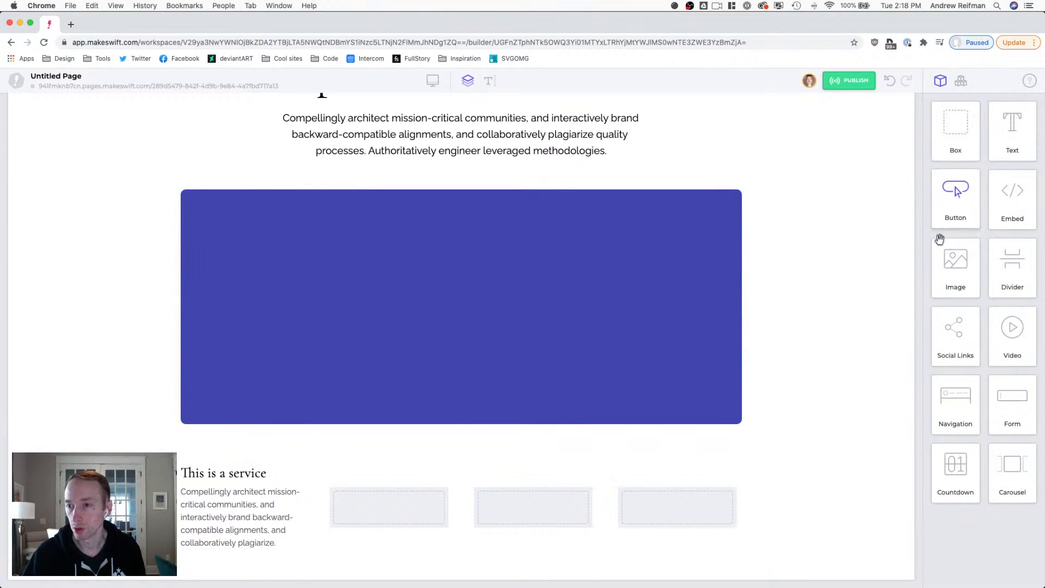
# - Add a left-aligned image placeholder above the service heading, 80 px wide with 30 px bottom outer spacing
pyautogui.moveTo(954, 262); pyautogui.dragTo(213, 488)
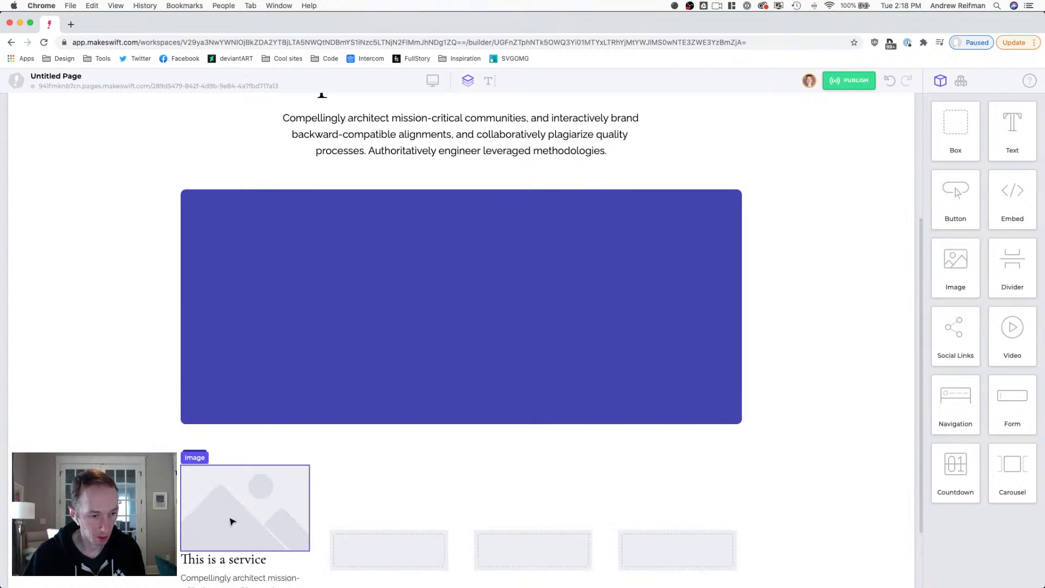
pyautogui.click(299, 503)
pyautogui.scroll(-2, 302, 504)
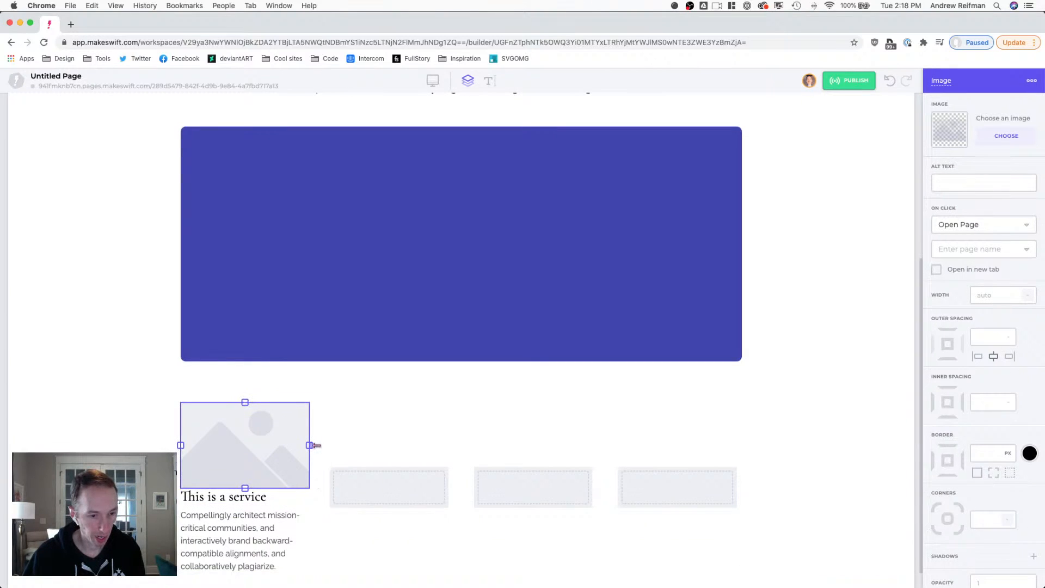
pyautogui.moveTo(315, 445); pyautogui.dragTo(199, 488)
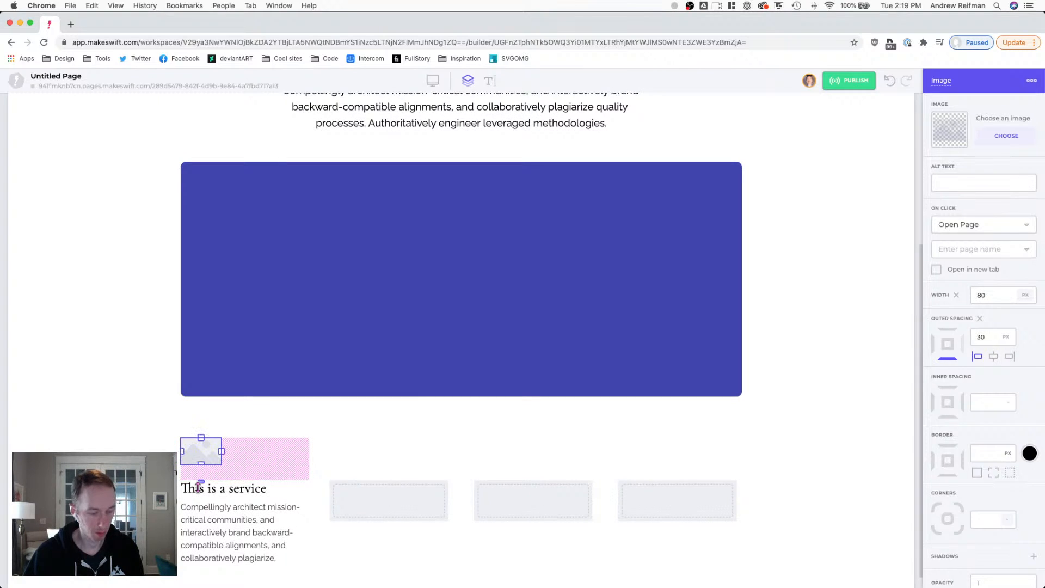
pyautogui.press('Escape')
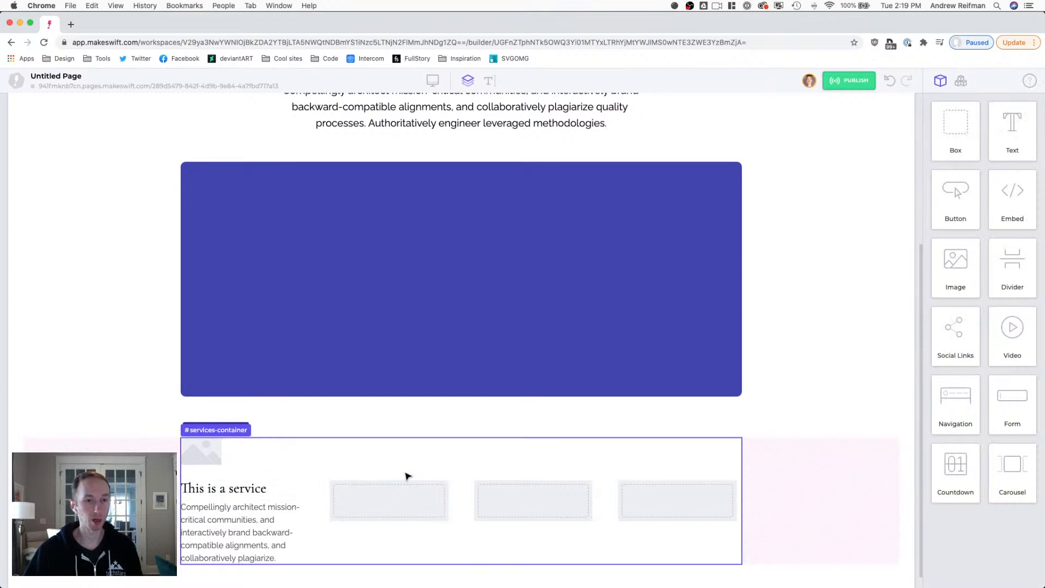
# - Color the "This is a service" heading with the indigo site color
pyautogui.scroll(-1, 381, 444)
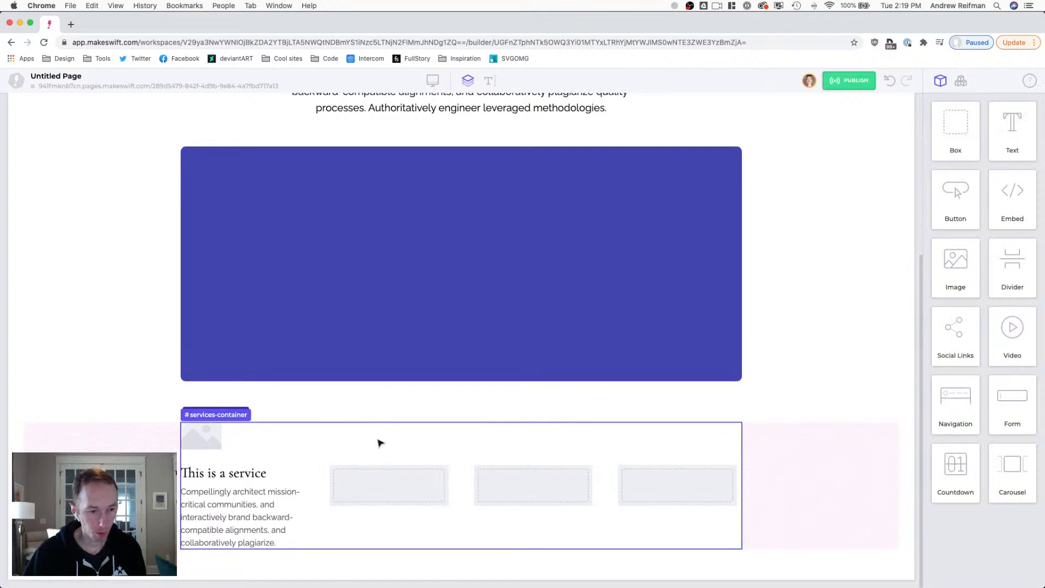
pyautogui.doubleClick(240, 473)
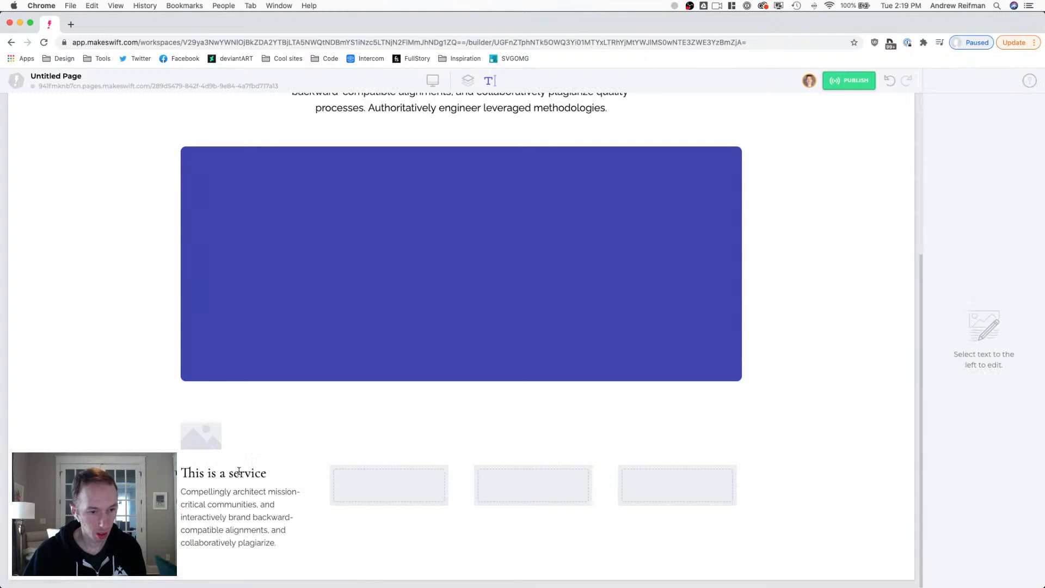
pyautogui.click(1027, 294)
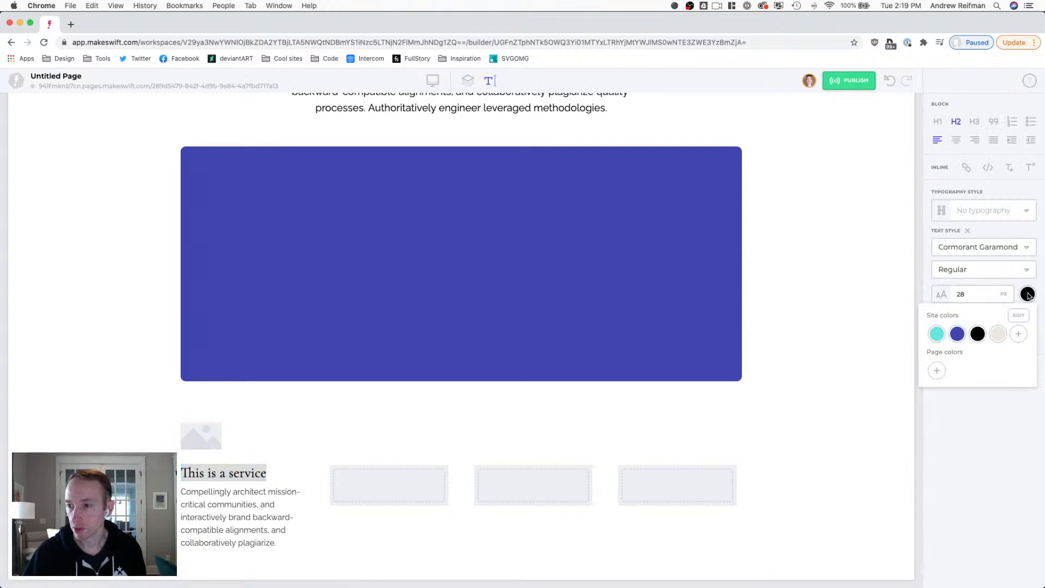
pyautogui.click(957, 334)
pyautogui.click(238, 471)
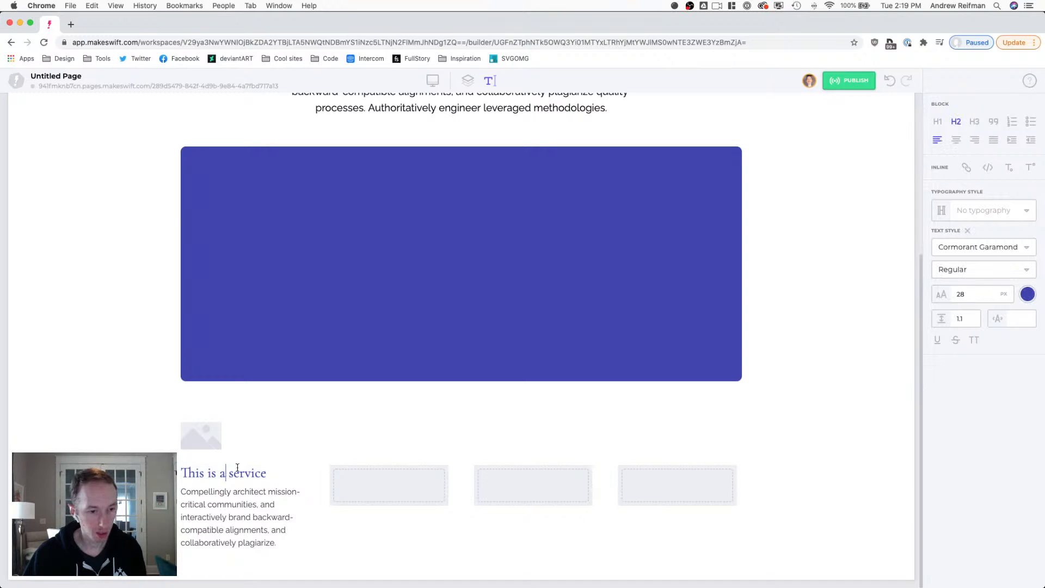
# - Apply the indigo site color to the hero heading "Credibly maintain competitive infomediaries."
pyautogui.scroll(5, 326, 408)
pyautogui.moveTo(310, 230); pyautogui.dragTo(685, 245)
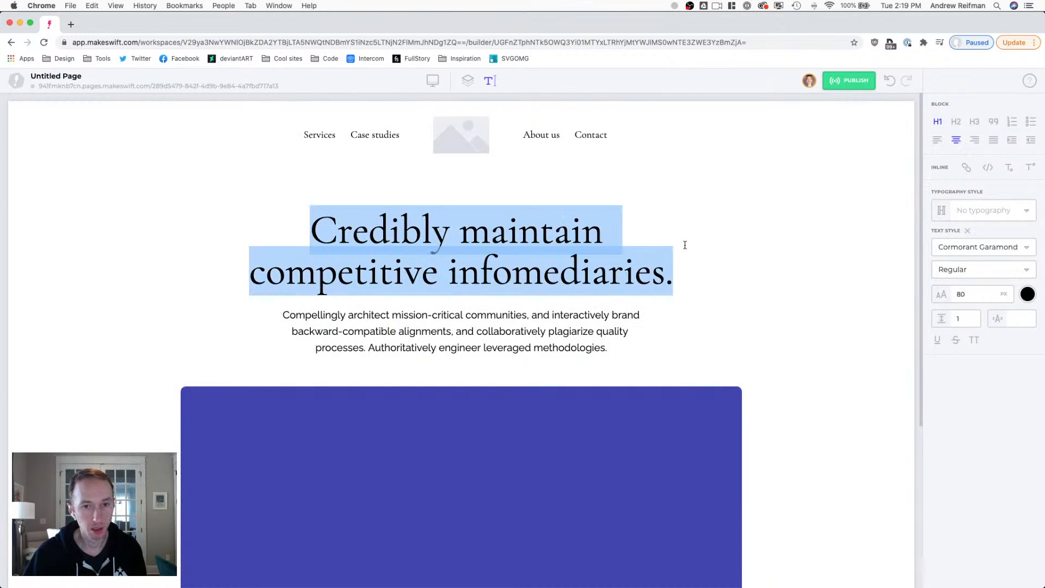
pyautogui.click(1028, 294)
pyautogui.click(957, 334)
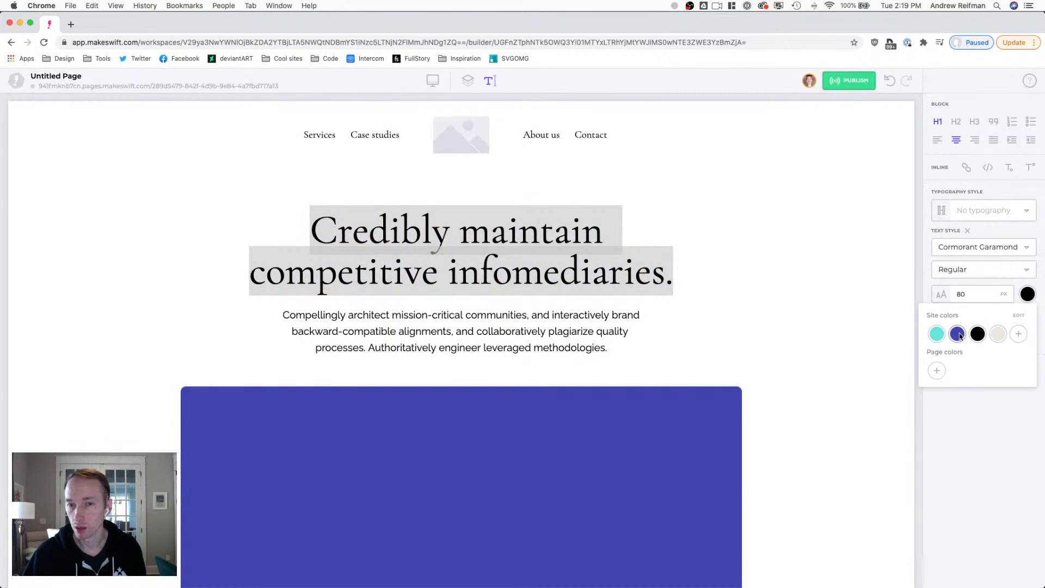
pyautogui.click(466, 286)
# - Soften the hero paragraph's black text to dark gray by lowering the color's opacity
pyautogui.tripleClick(468, 325)
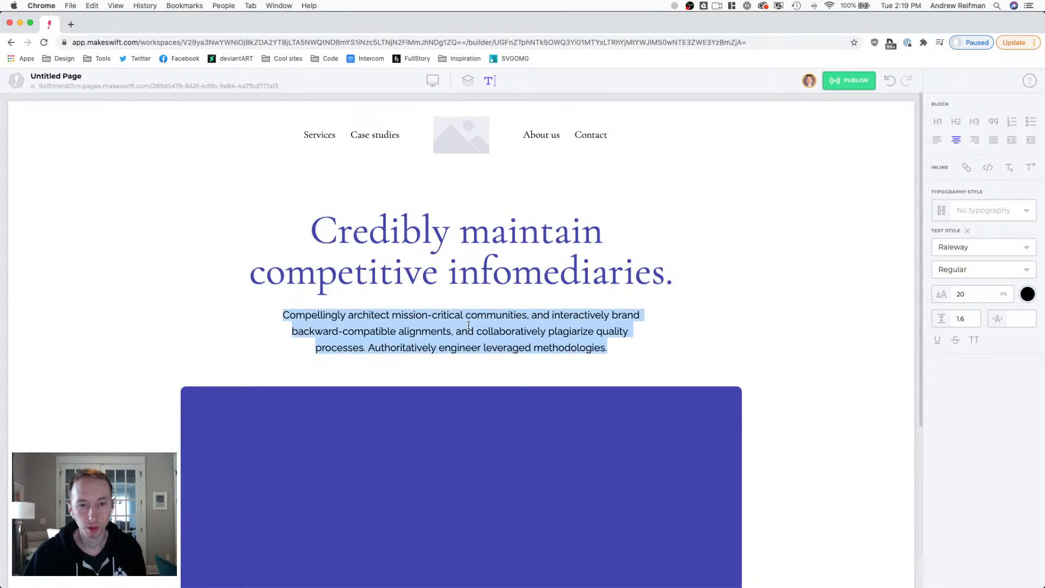
pyautogui.click(1027, 294)
pyautogui.click(1017, 356)
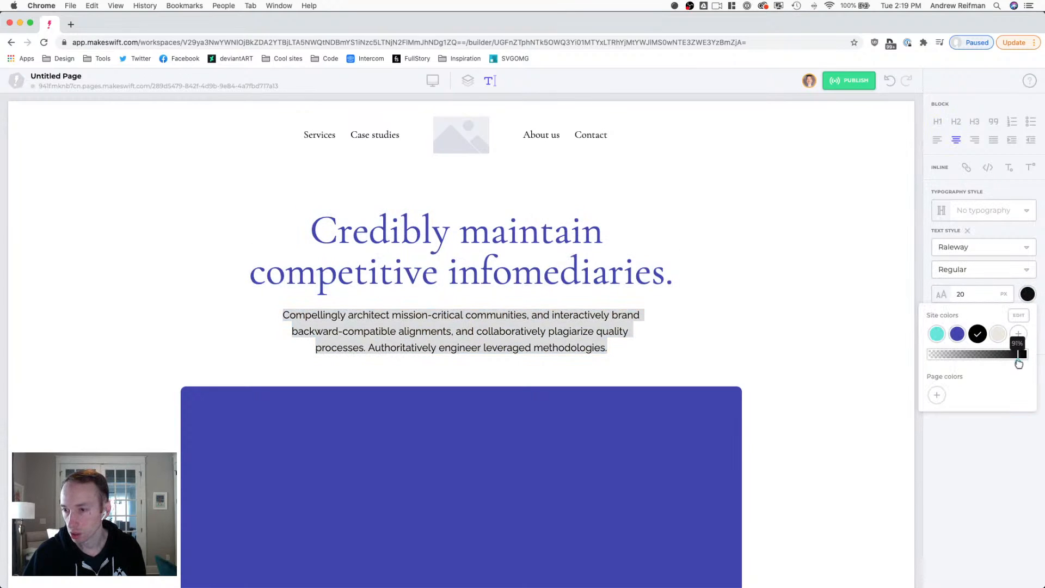
pyautogui.moveTo(1018, 363); pyautogui.dragTo(998, 362)
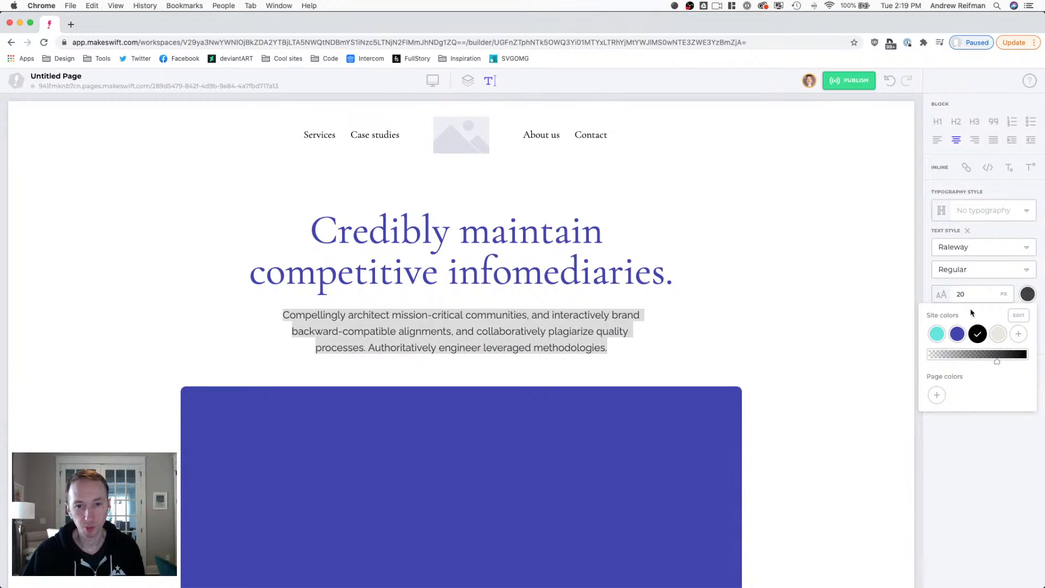
pyautogui.click(967, 212)
# - Save the hero paragraph's text formatting as a new typography style named "Paragraph large"
pyautogui.click(980, 210)
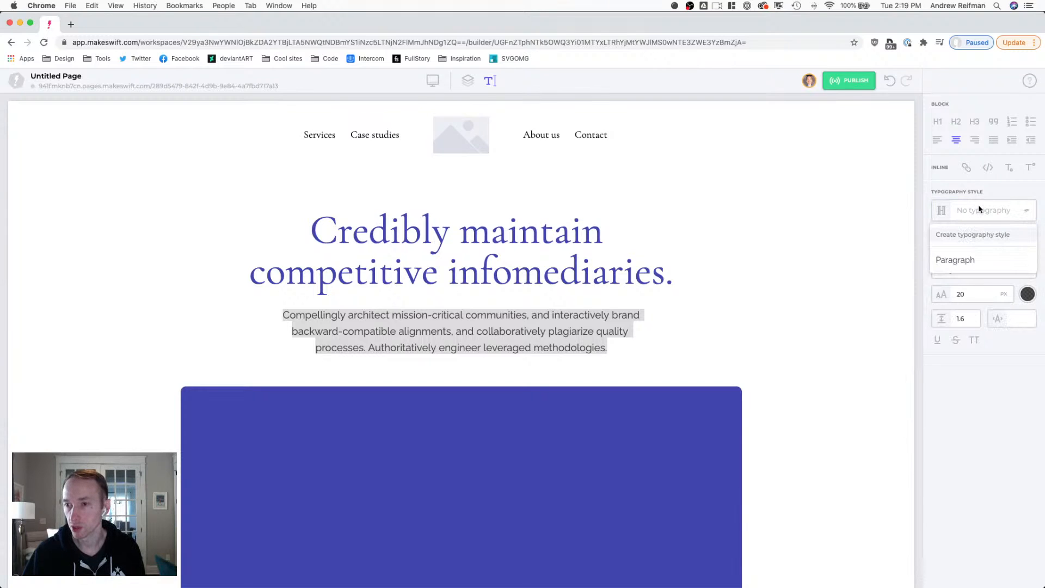
pyautogui.click(953, 235)
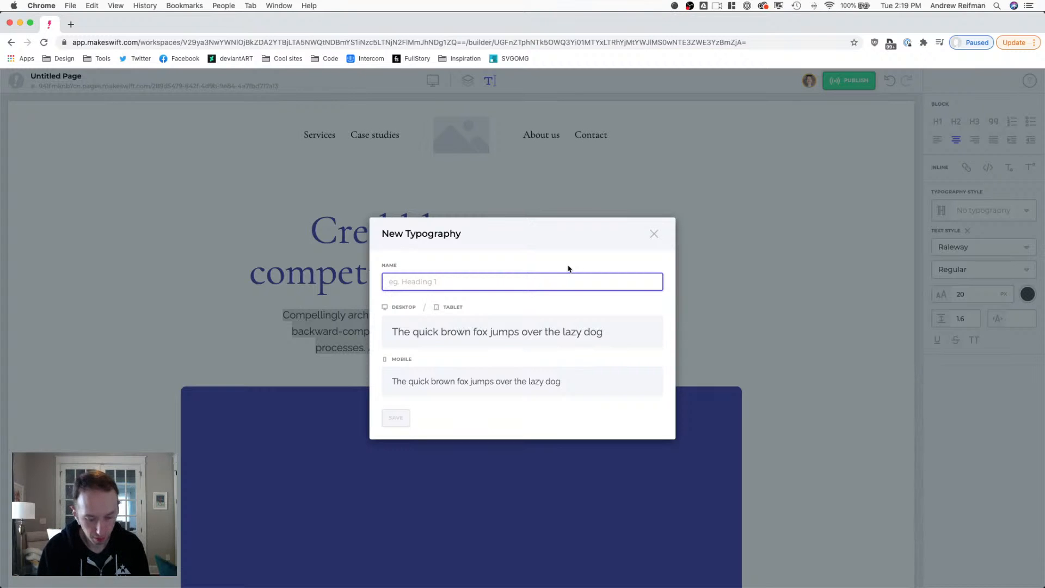
pyautogui.write('Paragraph ')
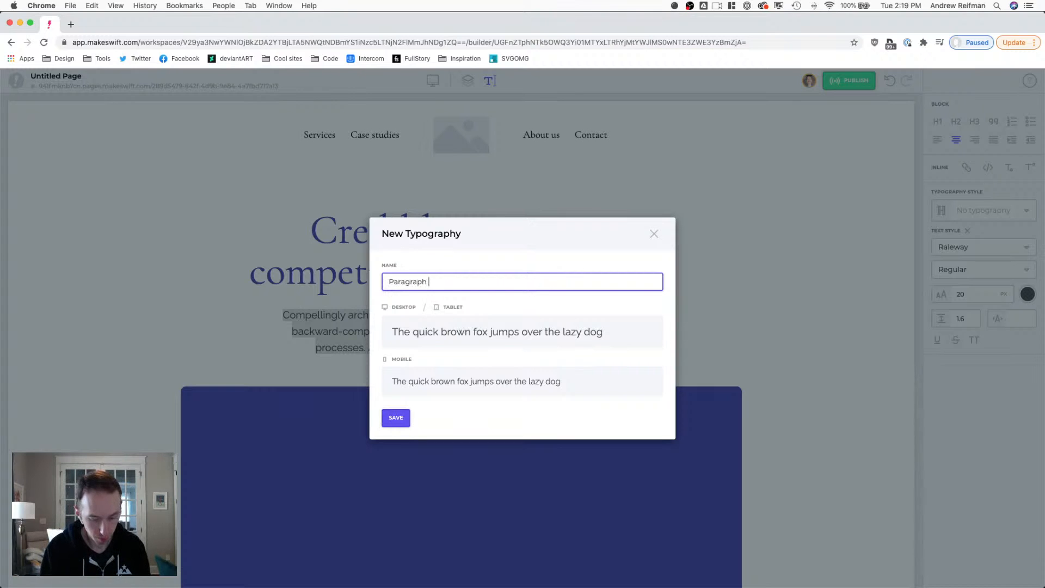
pyautogui.write('large')
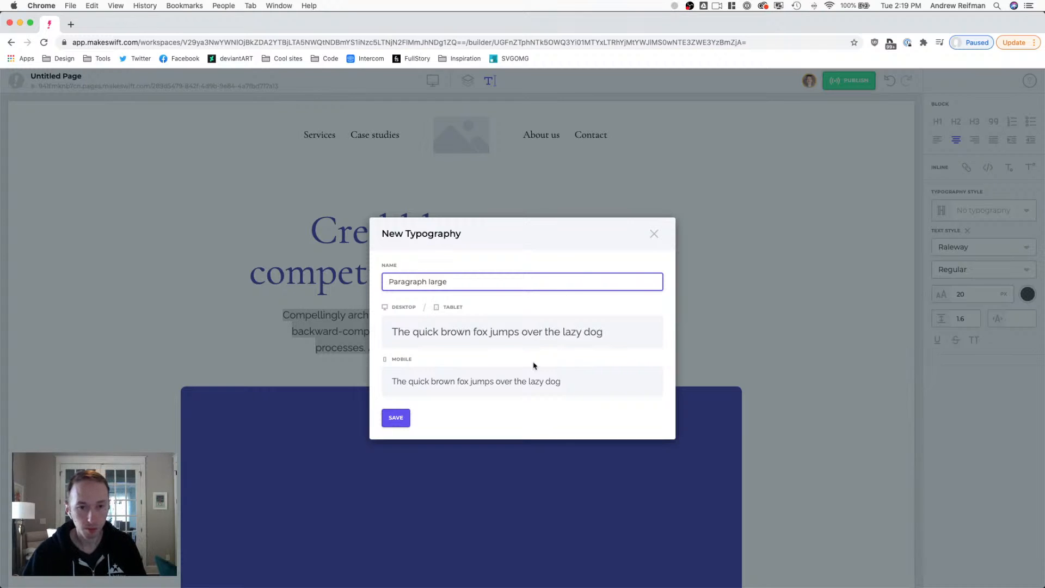
pyautogui.click(395, 417)
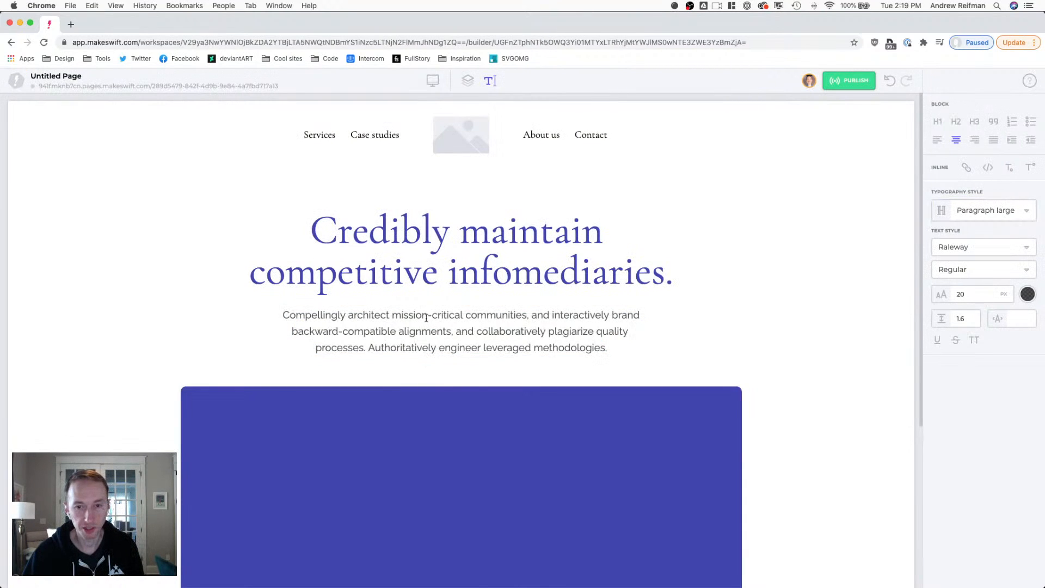
# - Save the hero heading's text formatting as a new typography style named "Heading 1"
pyautogui.tripleClick(411, 244)
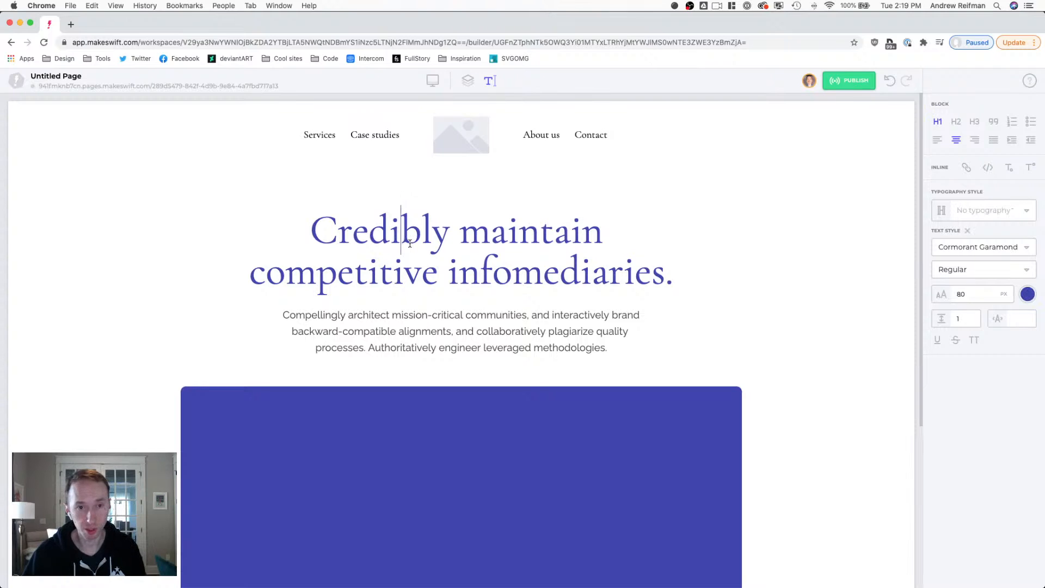
pyautogui.click(983, 212)
pyautogui.click(958, 232)
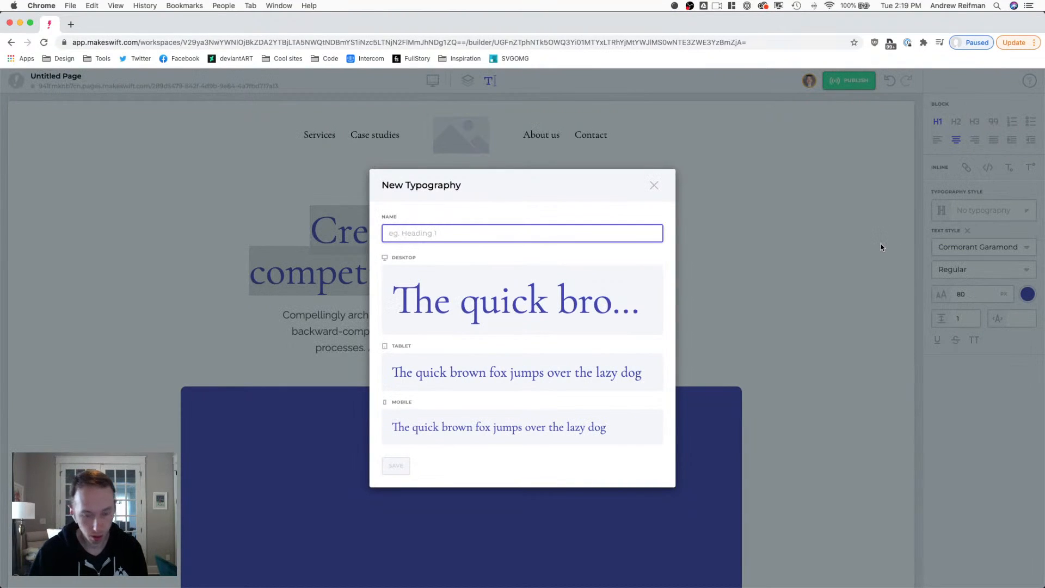
pyautogui.write('Heading 1')
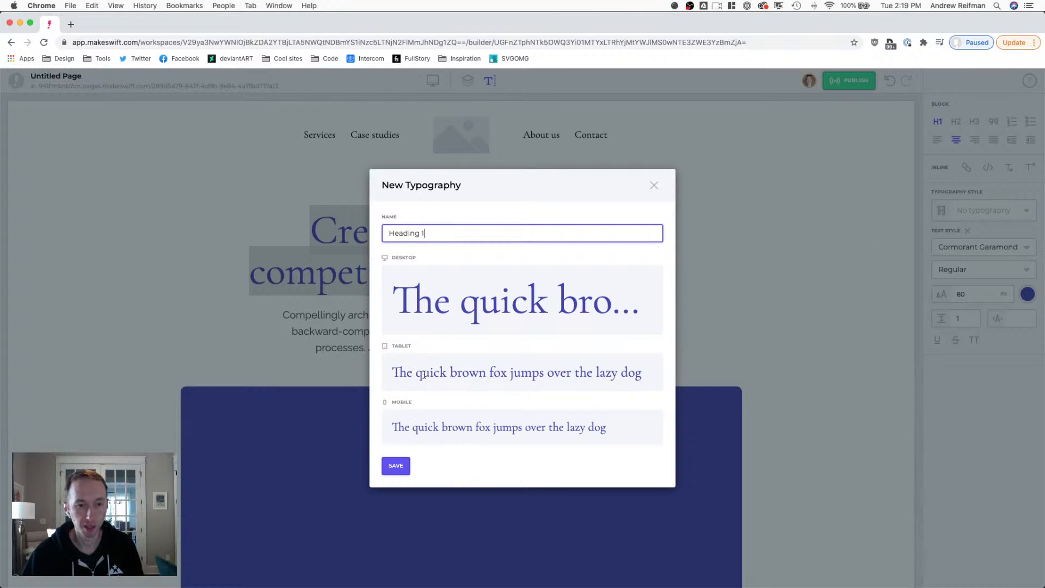
pyautogui.click(396, 465)
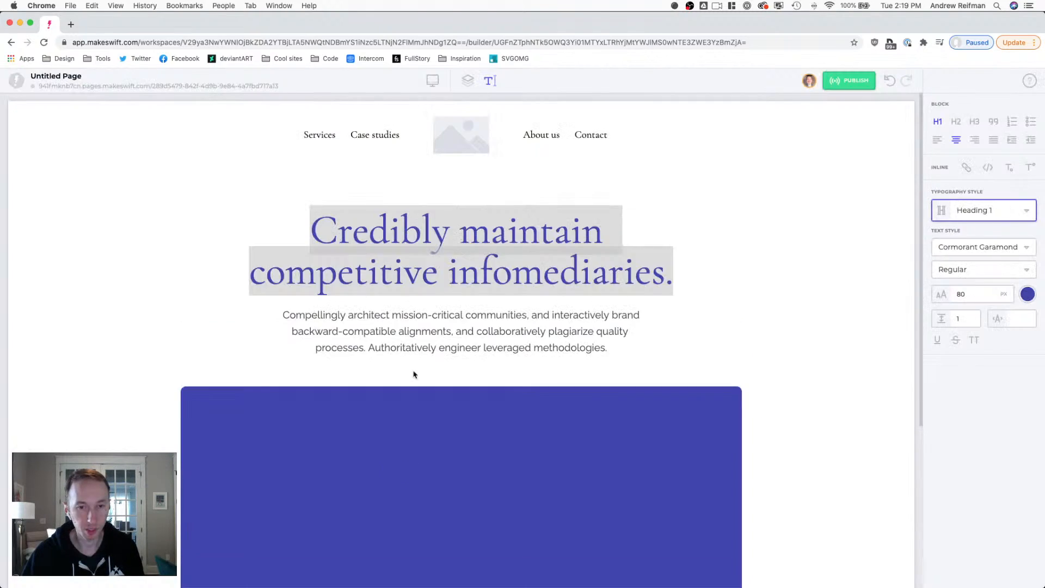
# - Tighten the letter spacing of the whole hero heading to -0.2
pyautogui.click(419, 253)
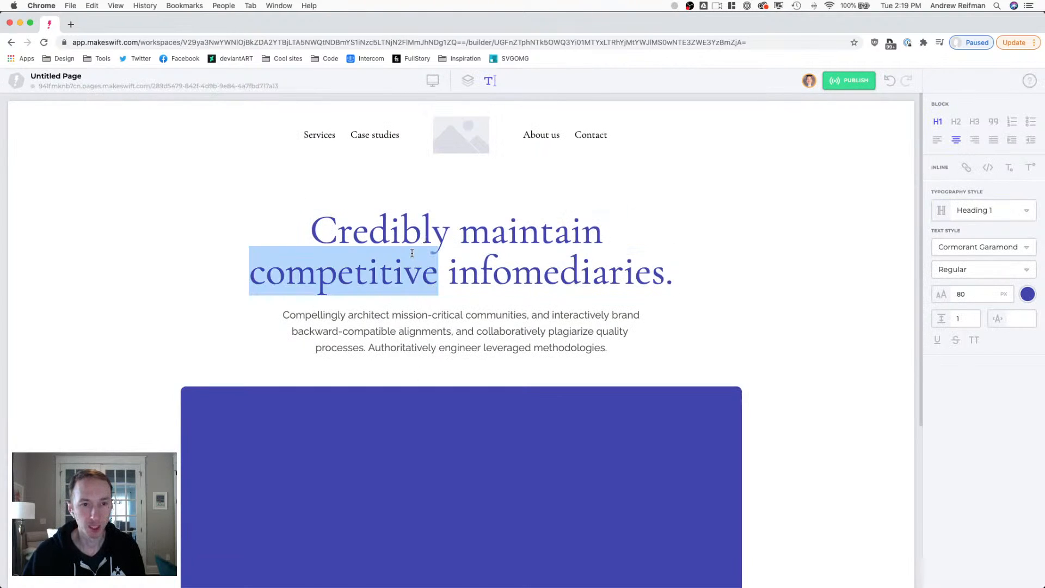
pyautogui.tripleClick(416, 252)
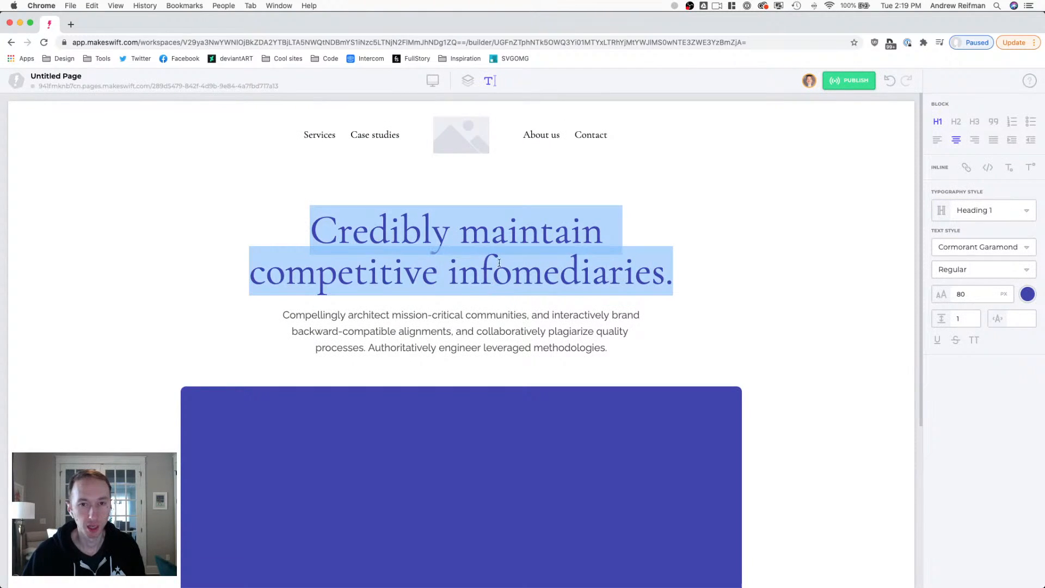
pyautogui.click(1026, 321)
pyautogui.write('-2')
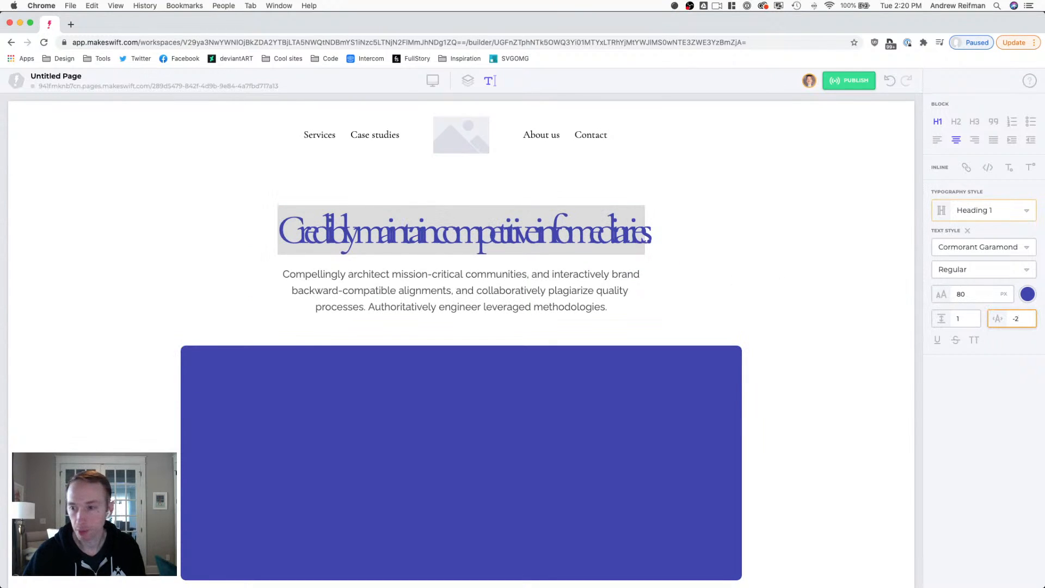
pyautogui.moveTo(1024, 324); pyautogui.dragTo(1043, 324)
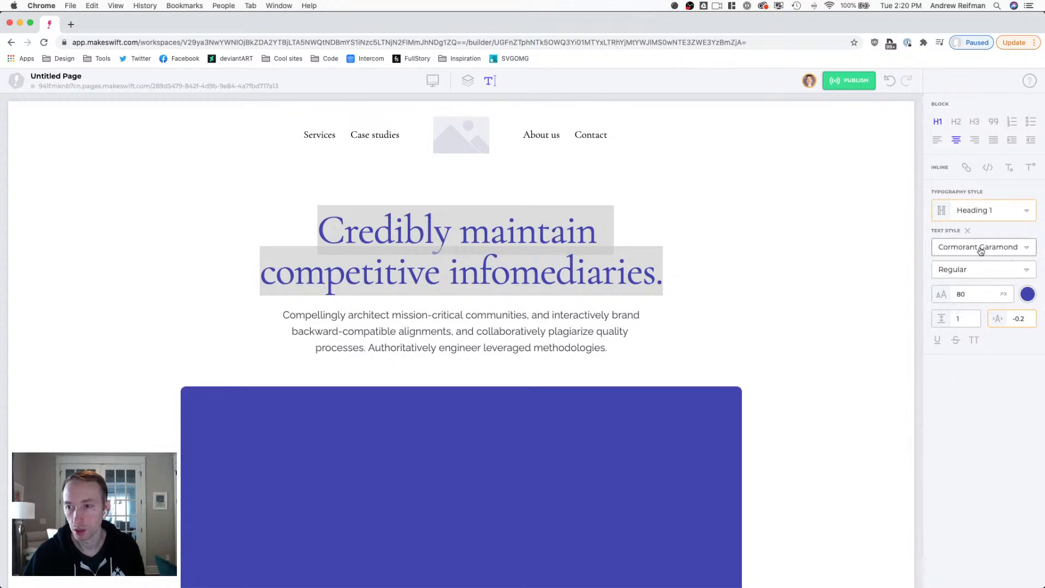
# - Update the "Heading 1" typography style globally with the hero heading's changed formatting
pyautogui.click(975, 211)
pyautogui.click(899, 251)
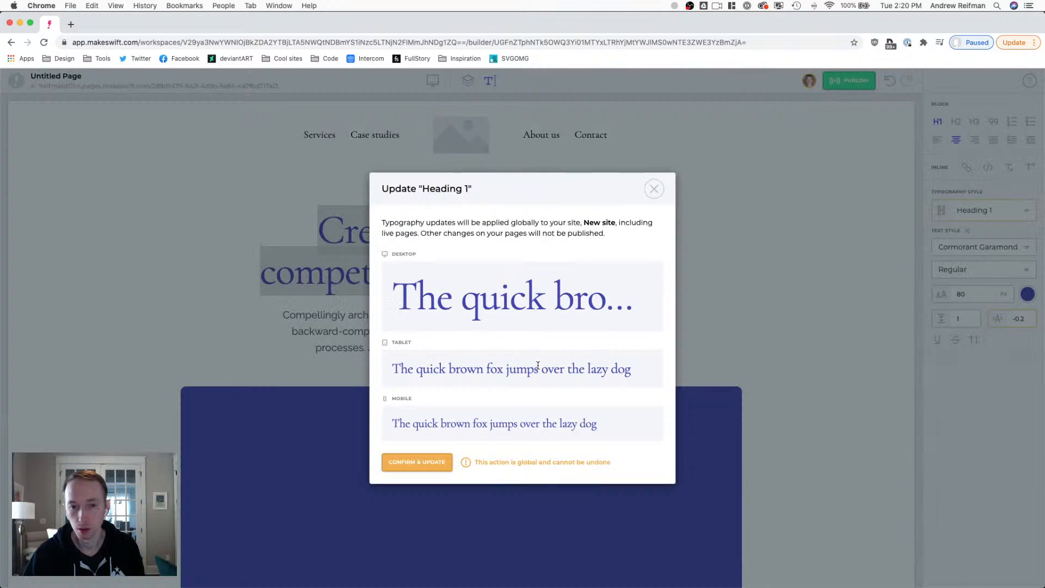
pyautogui.click(432, 464)
pyautogui.click(406, 278)
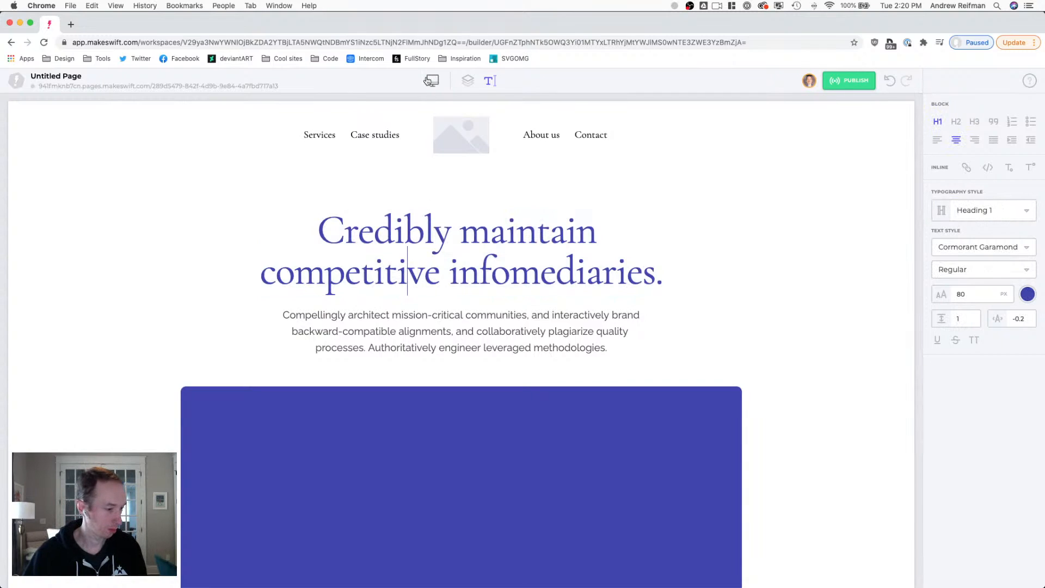
# - Delete two of the three empty placeholder boxes beside the first service column in the services section
pyautogui.click(468, 81)
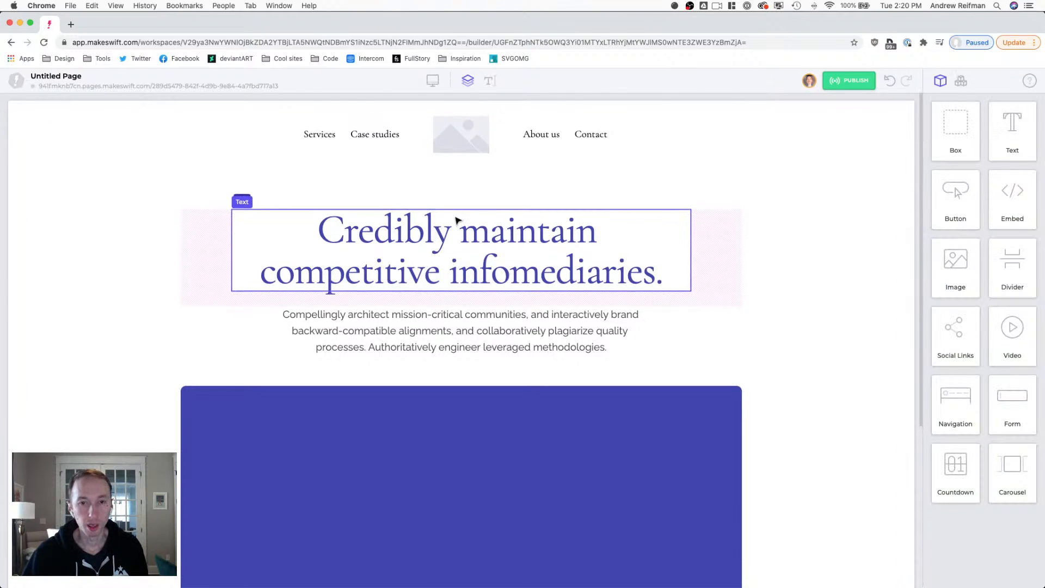
pyautogui.scroll(-3, 457, 219)
pyautogui.scroll(3, 456, 220)
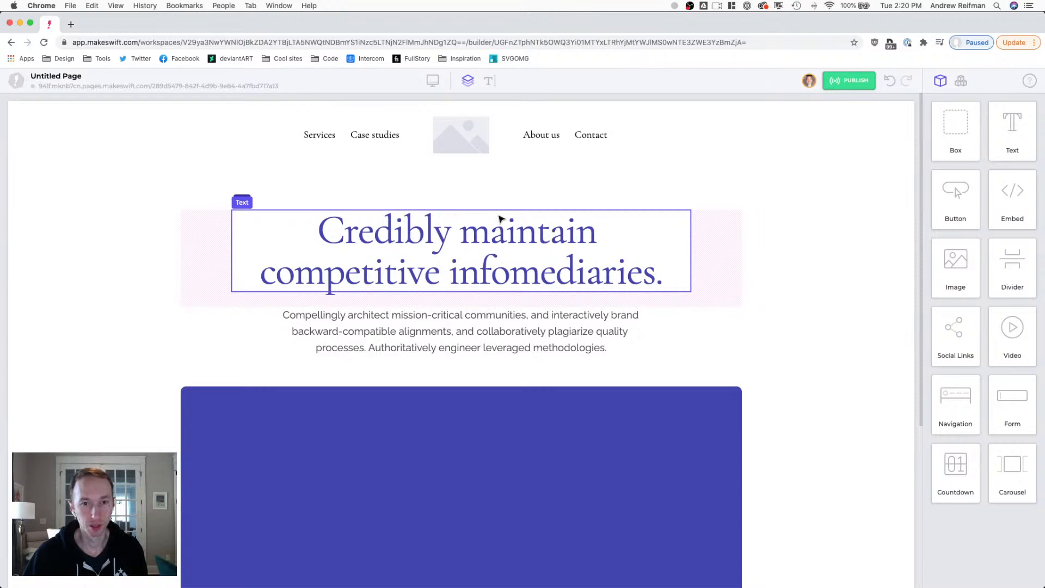
pyautogui.scroll(-5, 500, 219)
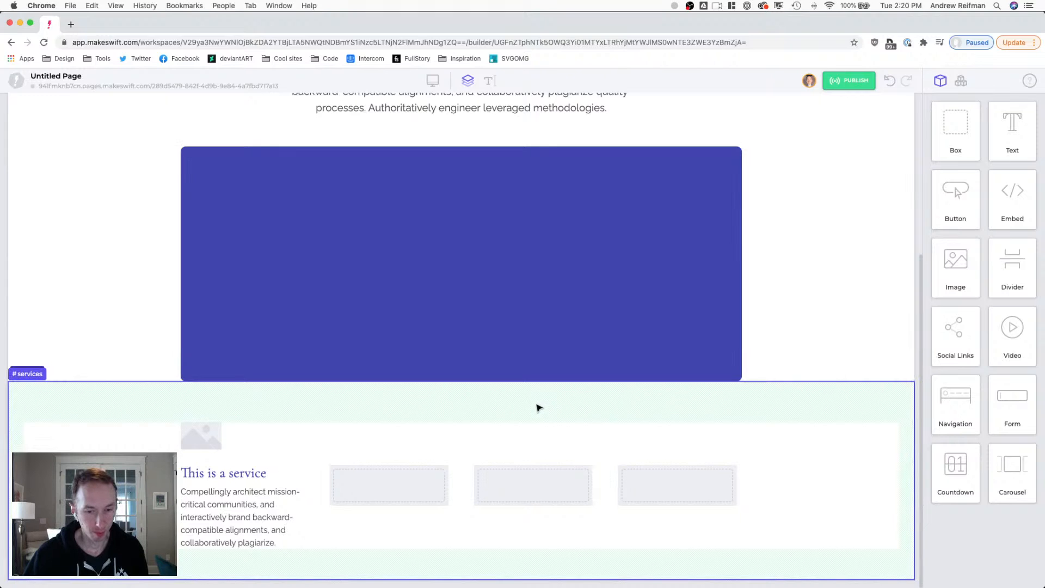
pyautogui.click(351, 489)
pyautogui.press('Delete')
pyautogui.click(413, 490)
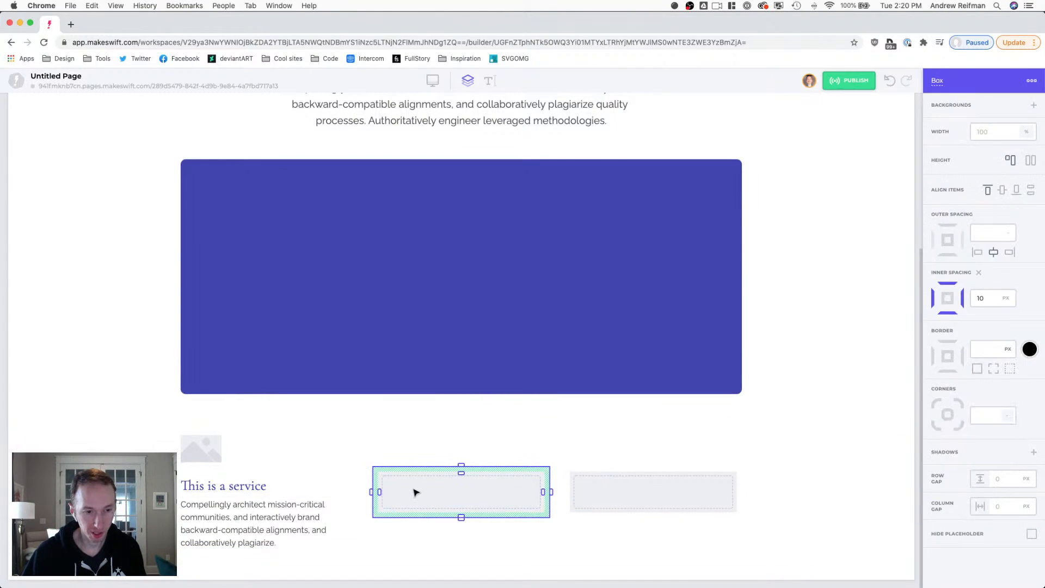
pyautogui.press('Delete')
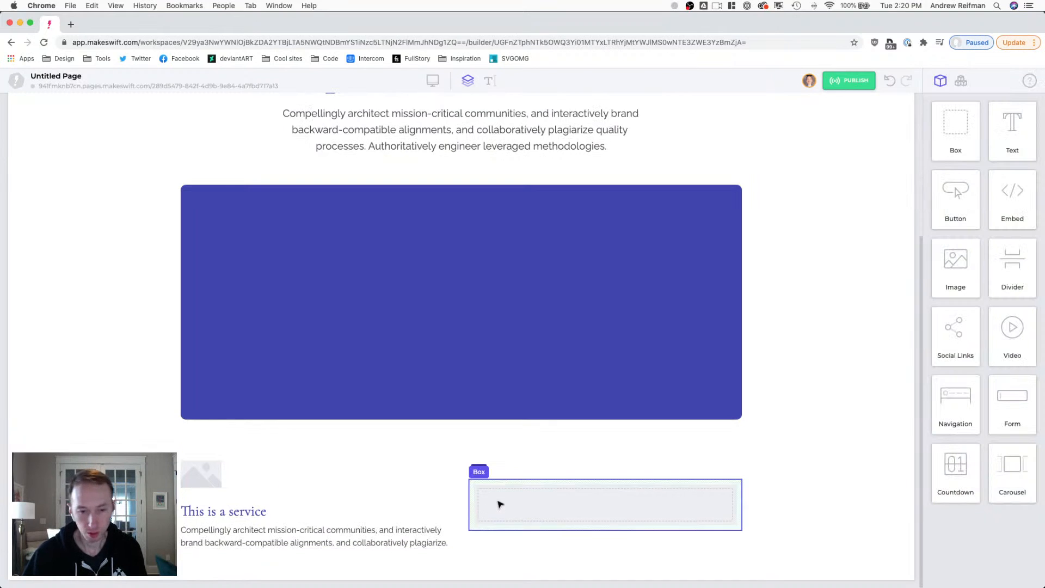
# - Duplicate the service box to fill four columns, removing the remaining empty placeholder box
pyautogui.click(312, 485)
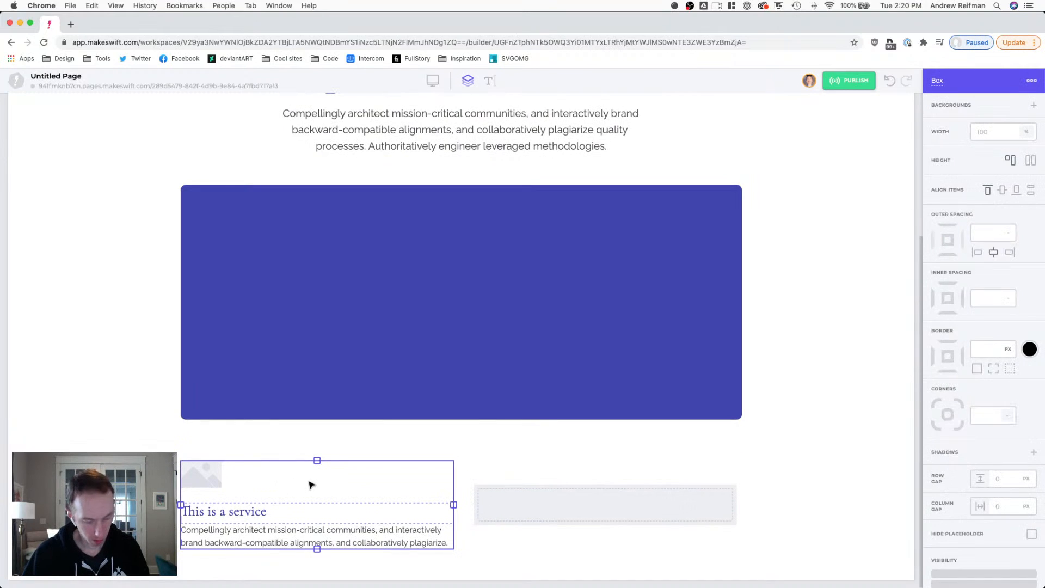
pyautogui.press('super+d')
pyautogui.press('super+d')
pyautogui.click(682, 514)
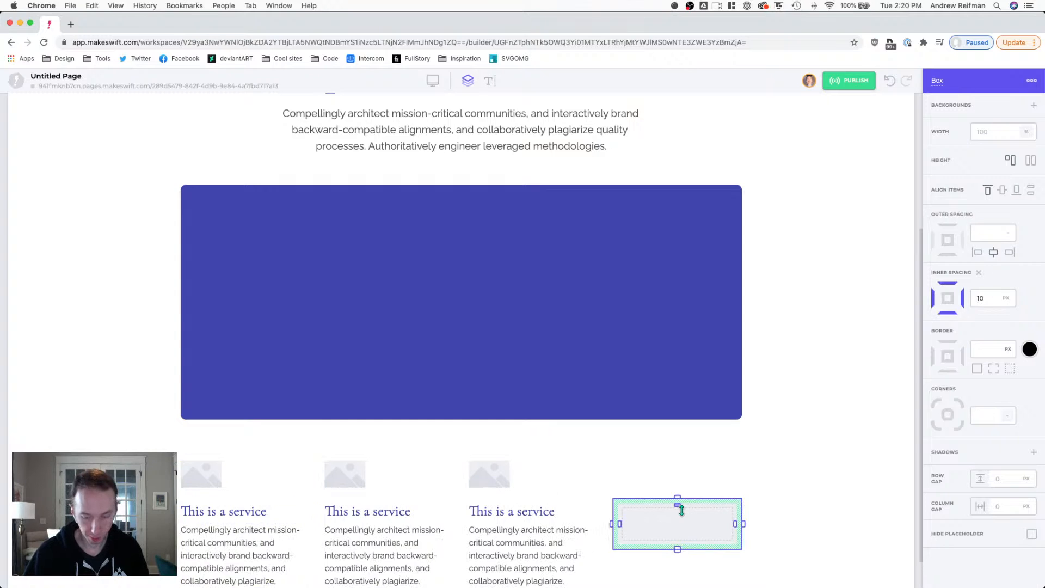
pyautogui.press('BackSpace')
pyautogui.click(695, 488)
pyautogui.press('super+d')
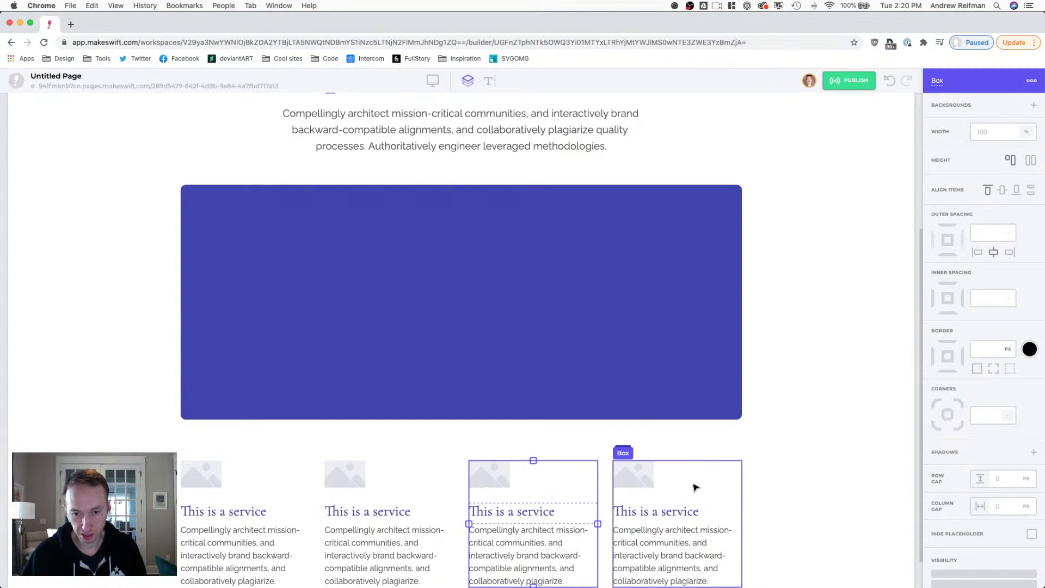
pyautogui.scroll(-1, 653, 487)
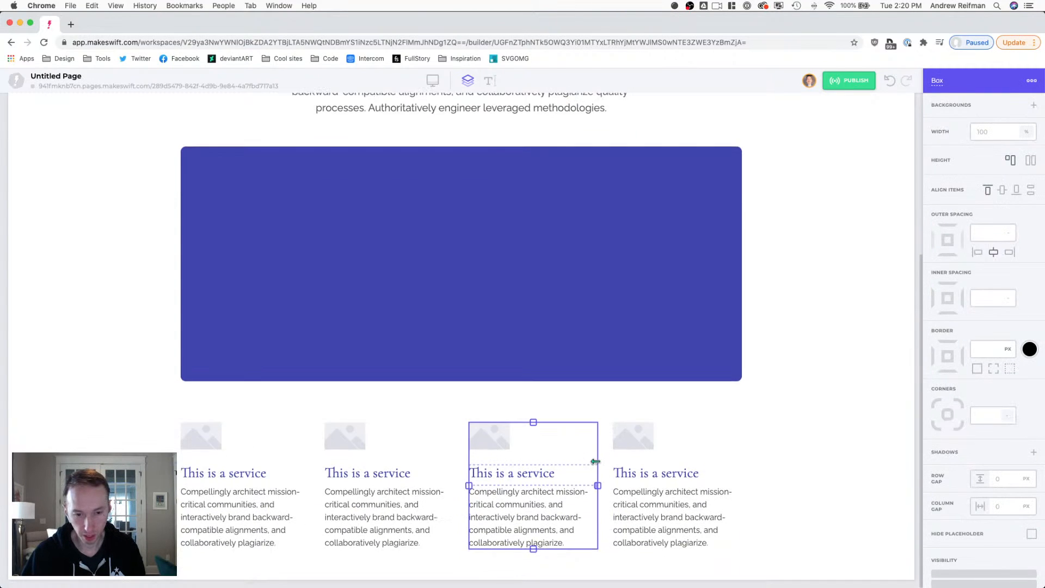
# - Set the column gap of the services container to 40 px
pyautogui.click(607, 493)
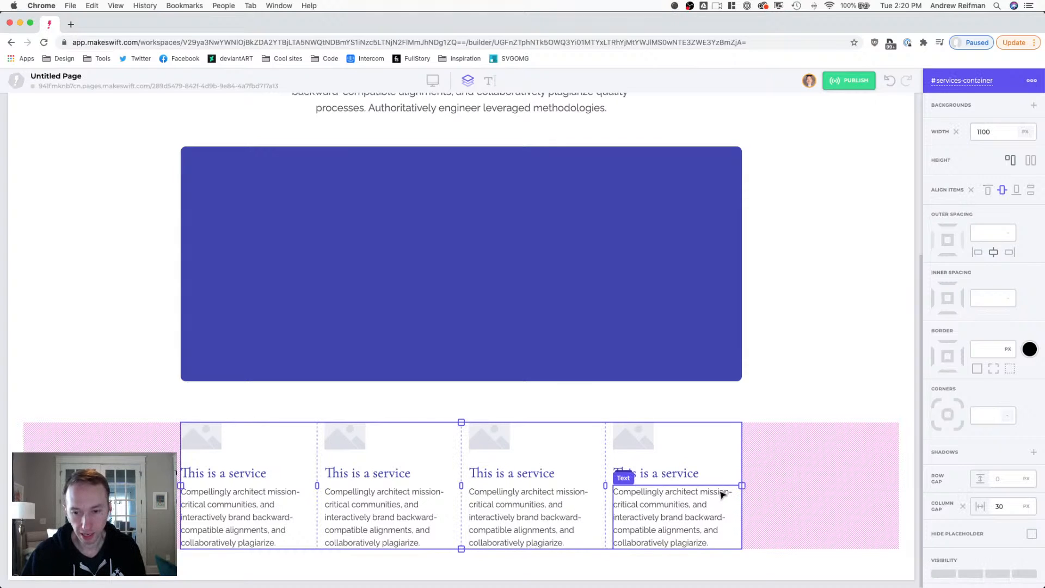
pyautogui.click(919, 374)
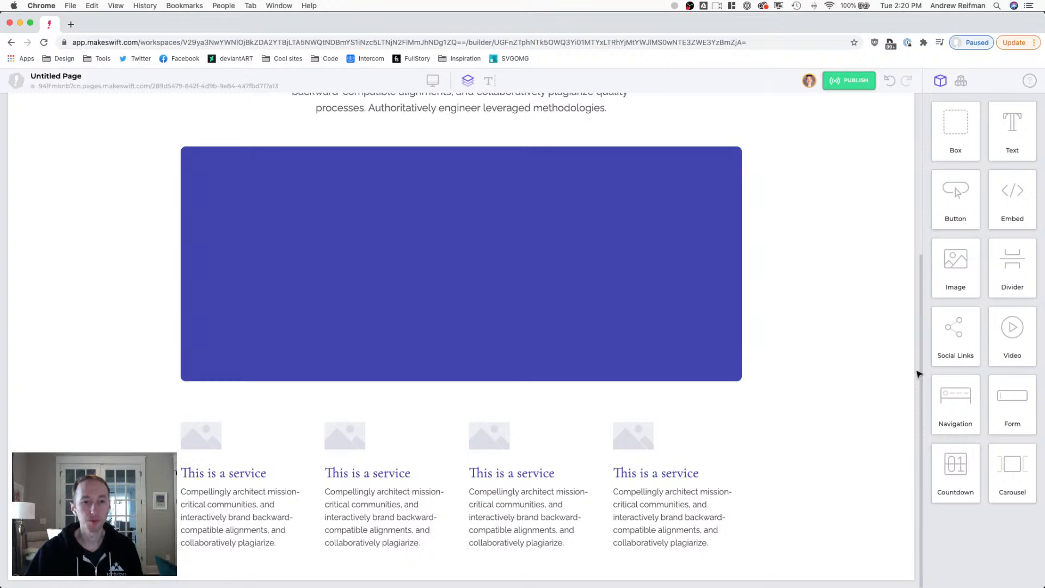
pyautogui.scroll(5, 736, 355)
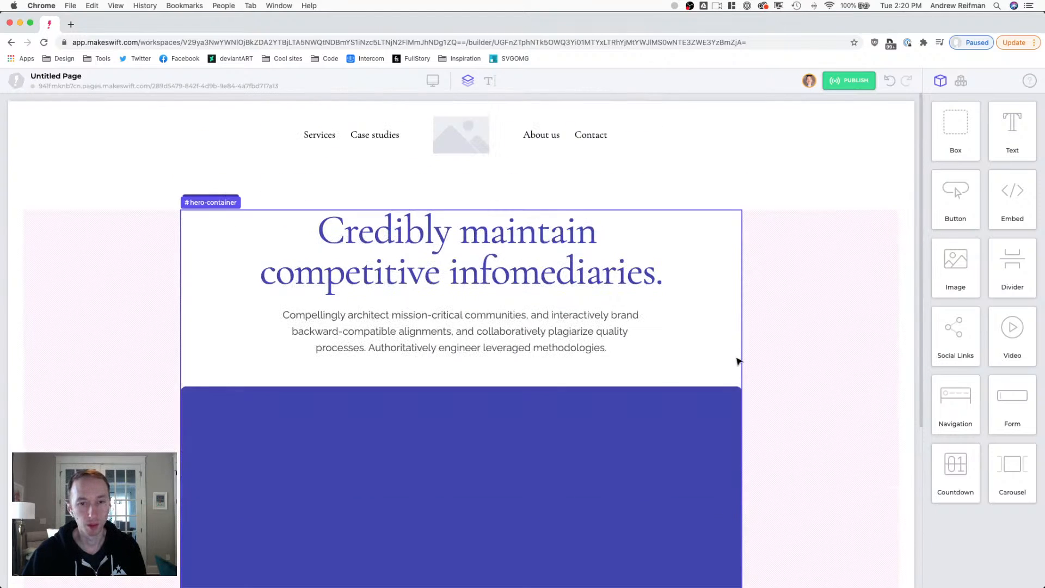
pyautogui.scroll(-5, 739, 361)
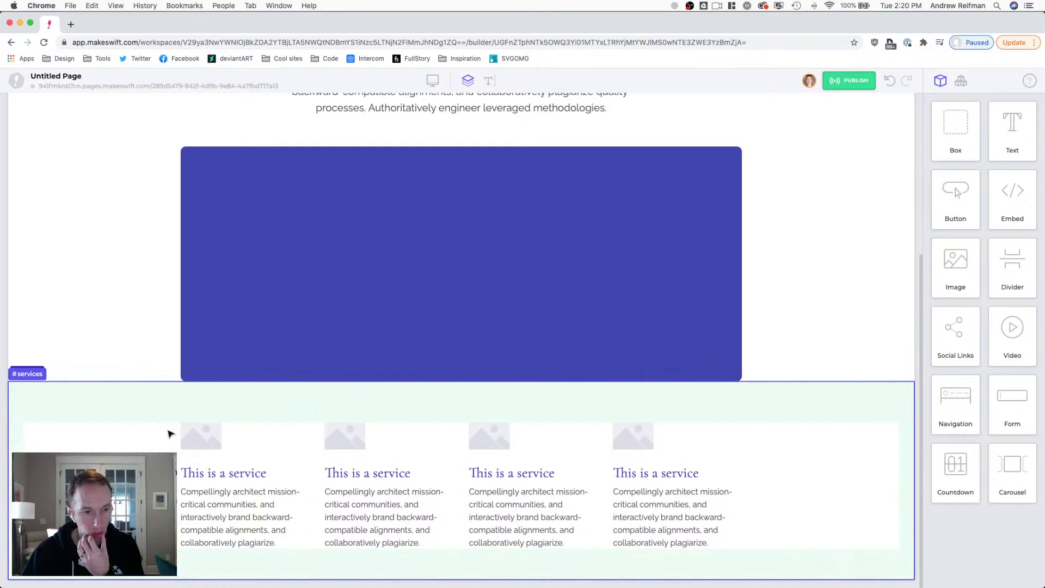
pyautogui.click(458, 491)
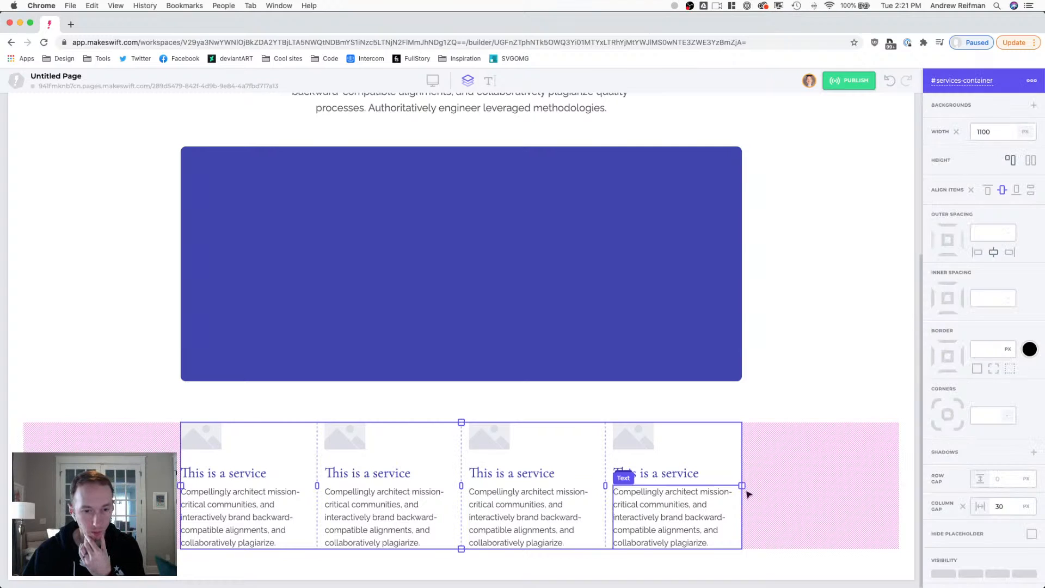
pyautogui.click(1001, 506)
pyautogui.write('35')
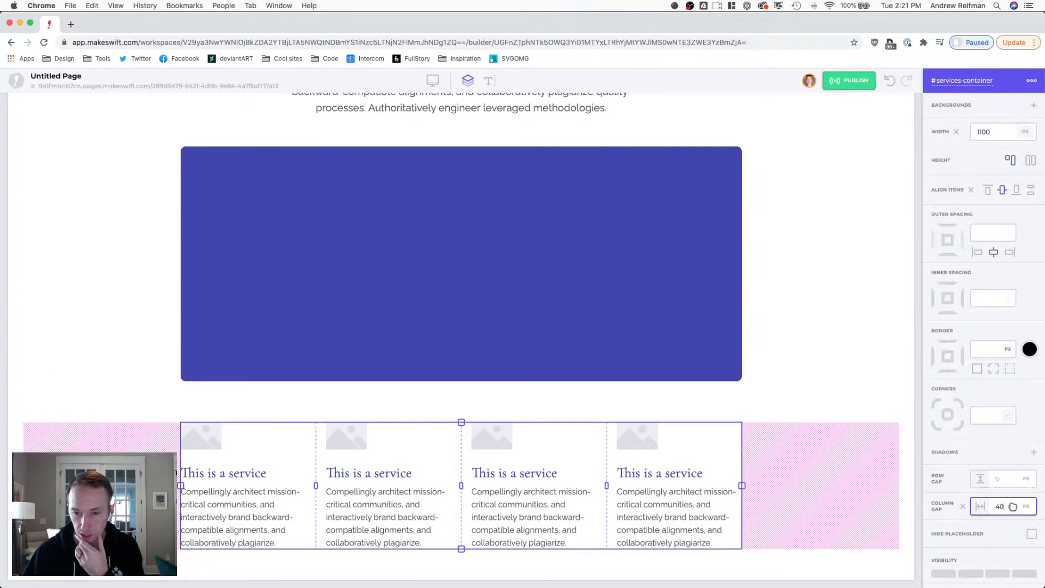
pyautogui.click(915, 471)
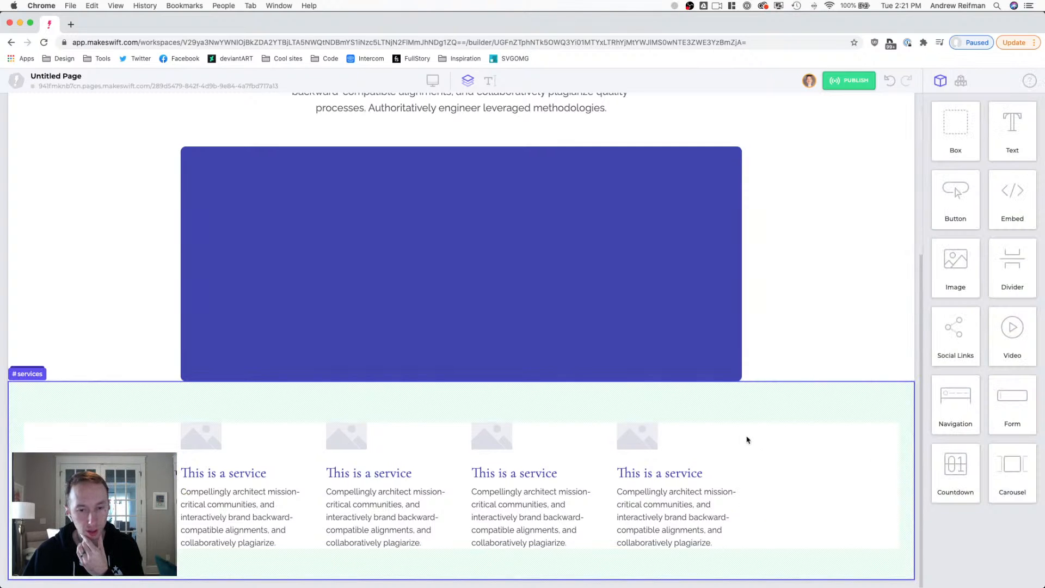
# - Increase the bottom inner spacing of the services section to 100 px
pyautogui.scroll(5, 747, 440)
pyautogui.scroll(-4, 748, 439)
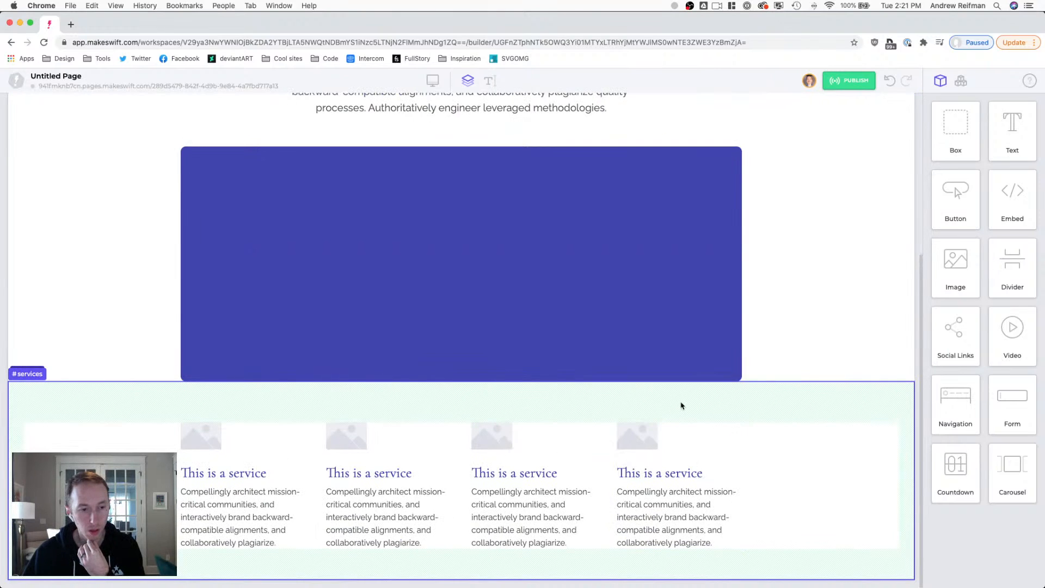
pyautogui.click(454, 561)
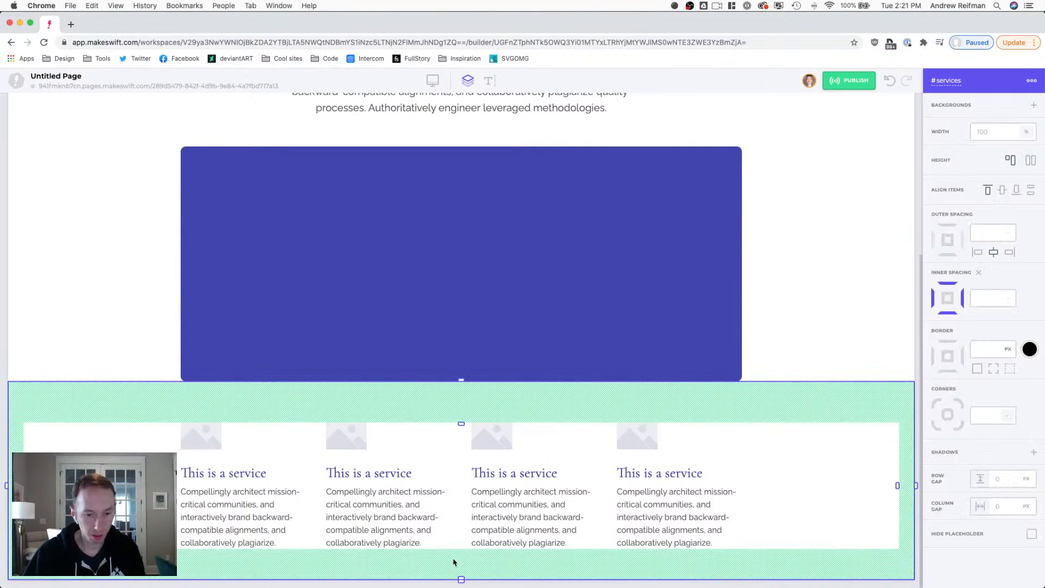
pyautogui.moveTo(462, 576); pyautogui.dragTo(461, 587)
pyautogui.scroll(-1, 474, 485)
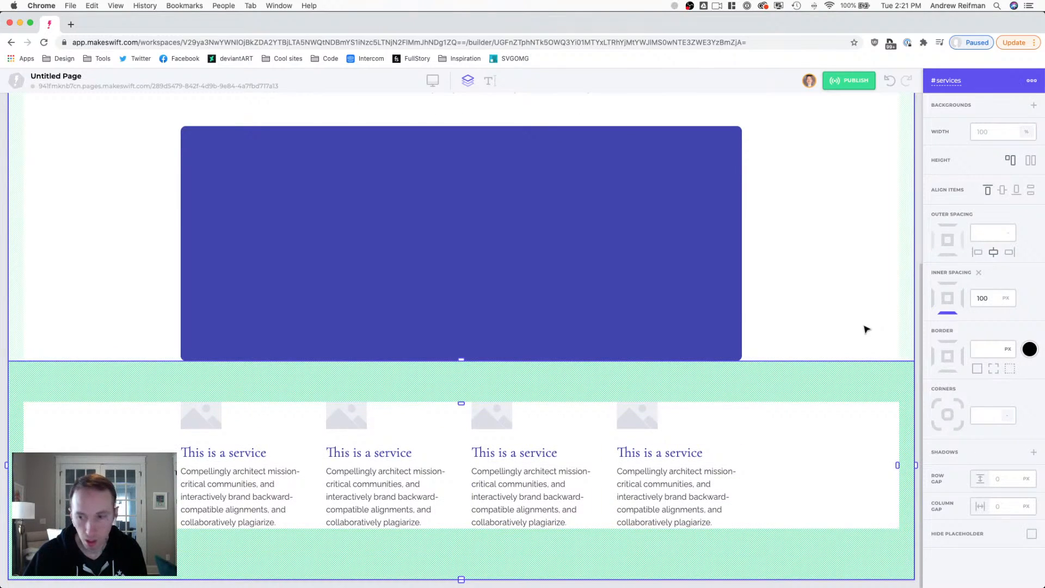
pyautogui.click(920, 307)
pyautogui.scroll(1, 255, 328)
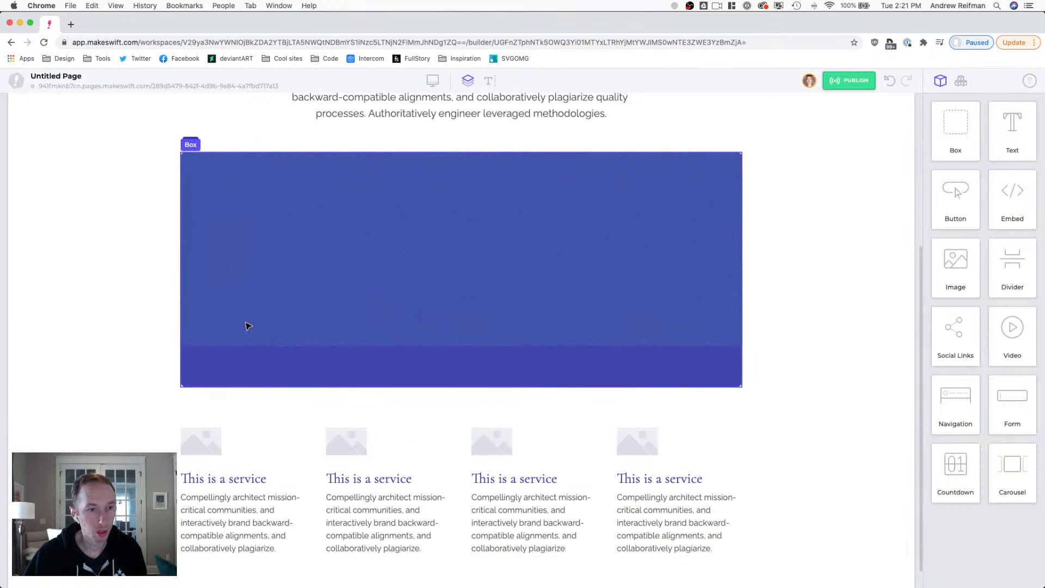
# - Duplicate the hero section and place the copy below the services section
pyautogui.scroll(5, 250, 324)
pyautogui.click(76, 282)
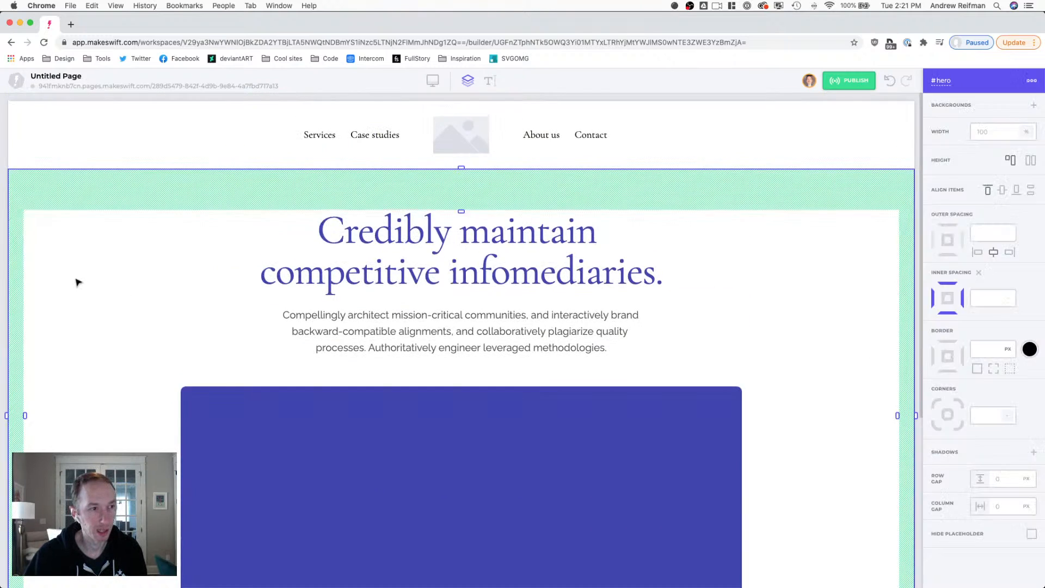
pyautogui.scroll(-5, 90, 283)
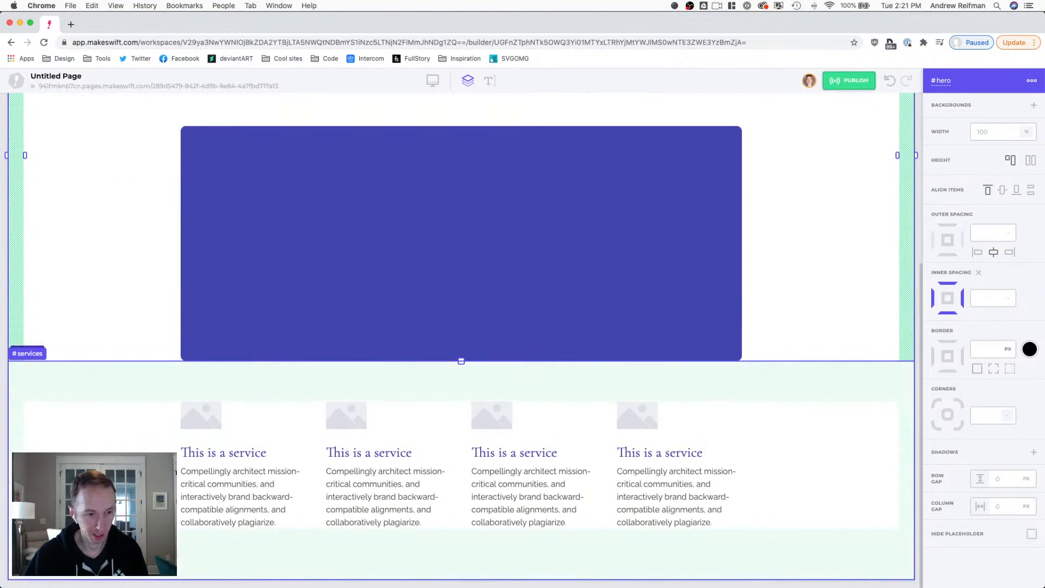
pyautogui.click(89, 582)
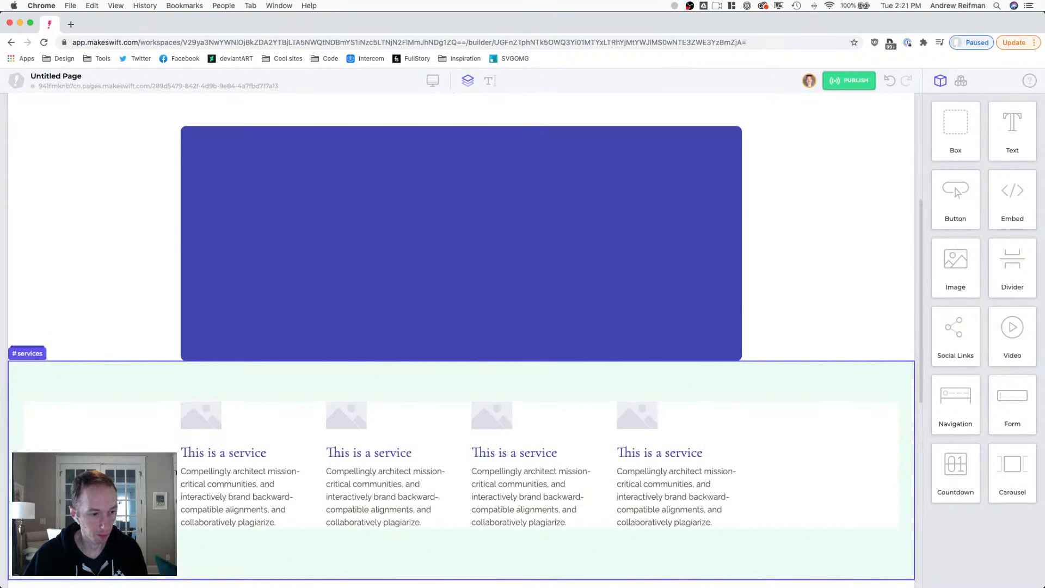
pyautogui.scroll(-6, 225, 424)
# - Delete the heading, the paragraph and the purple box from the copied hero section, leaving its container empty
pyautogui.click(365, 360)
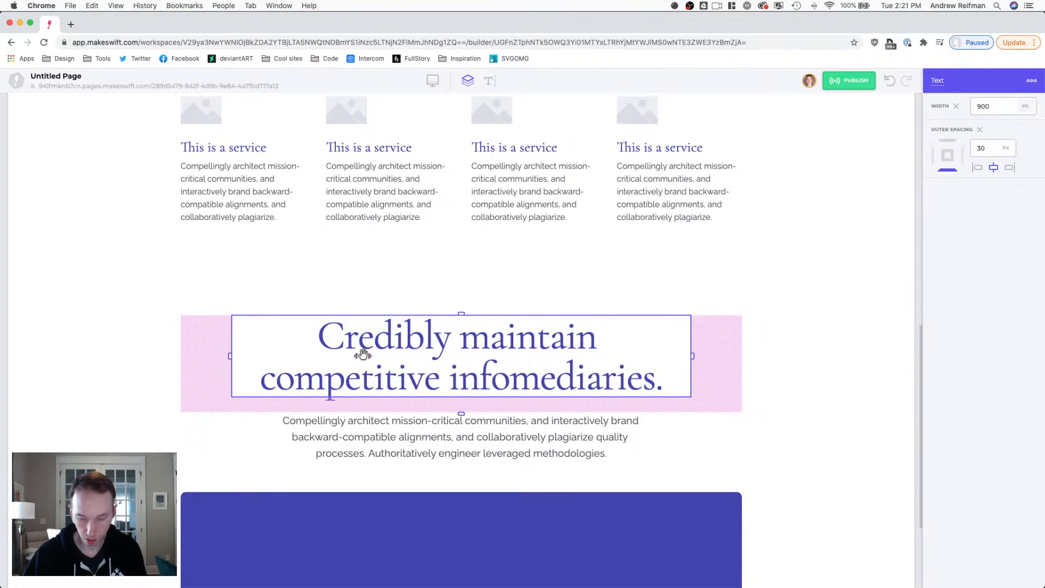
pyautogui.press('Delete')
pyautogui.click(373, 346)
pyautogui.press('Delete')
pyautogui.click(377, 368)
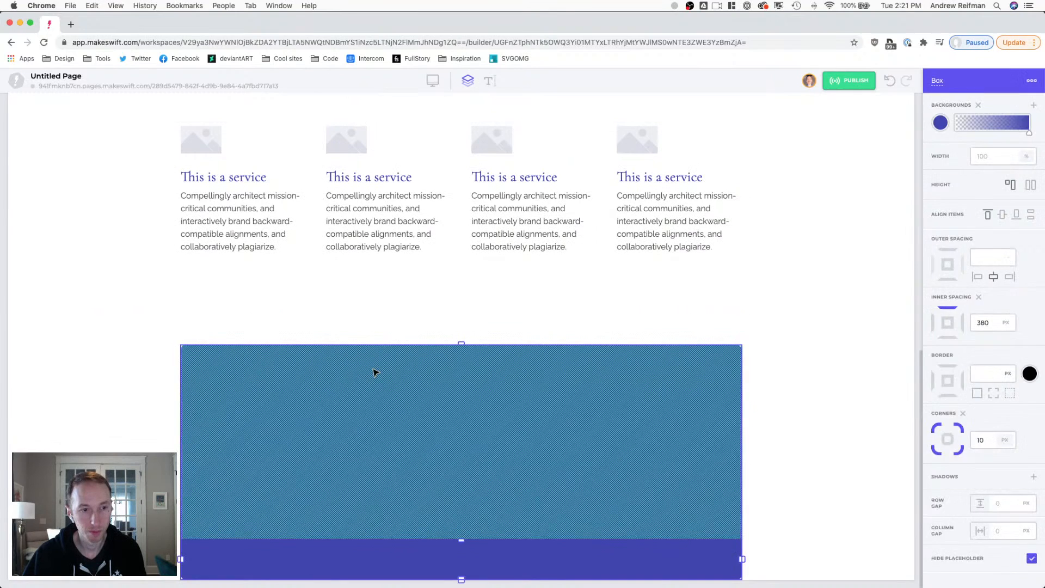
pyautogui.press('Delete')
# - Set the top and bottom inner spacing of the emptied section below the services to 100 px
pyautogui.click(376, 553)
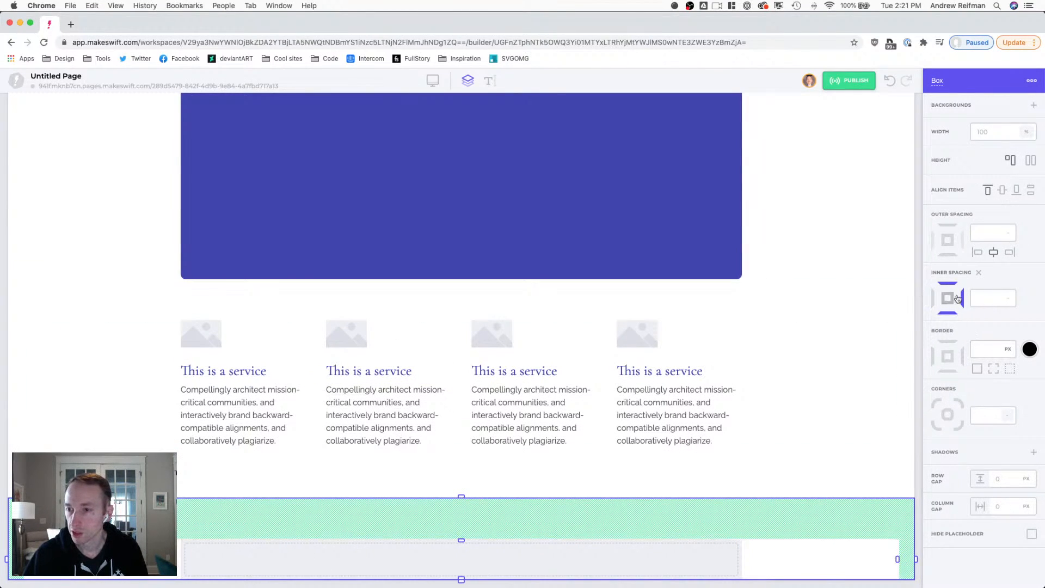
pyautogui.click(982, 298)
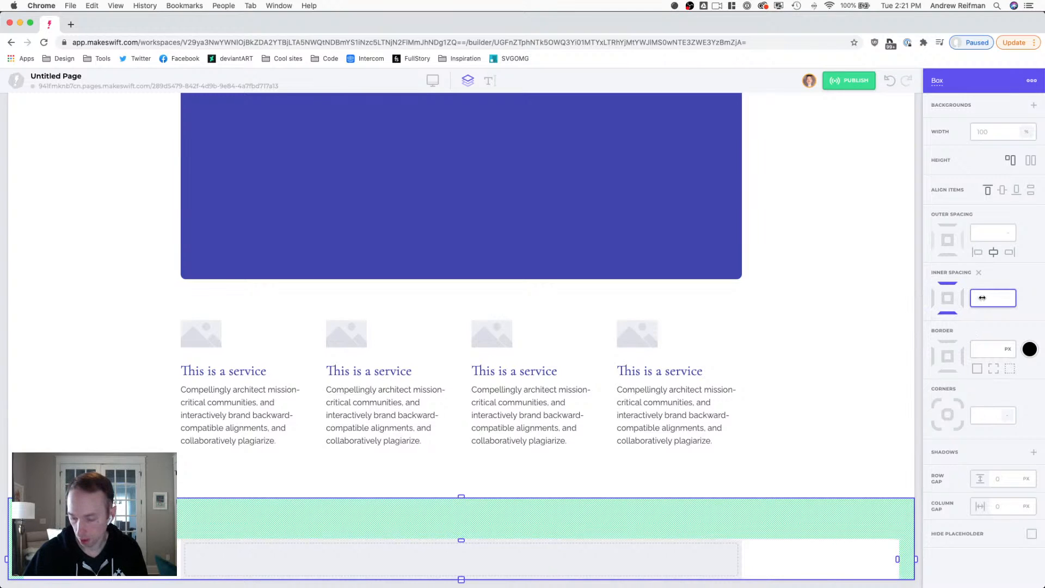
pyautogui.write('100')
pyautogui.scroll(-2, 713, 332)
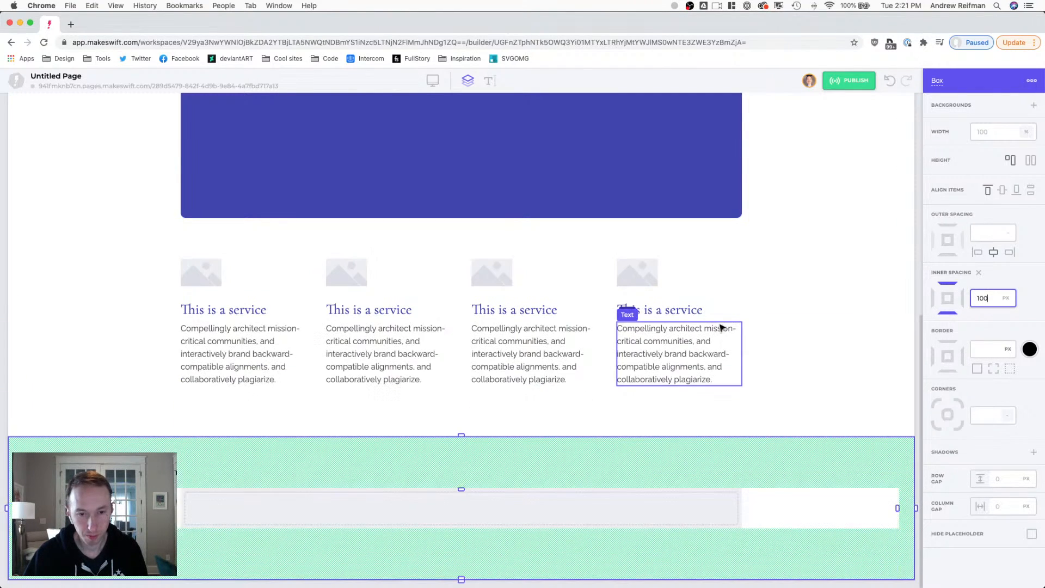
# - Add a solid color background to the new section using the light beige site color
pyautogui.click(1034, 105)
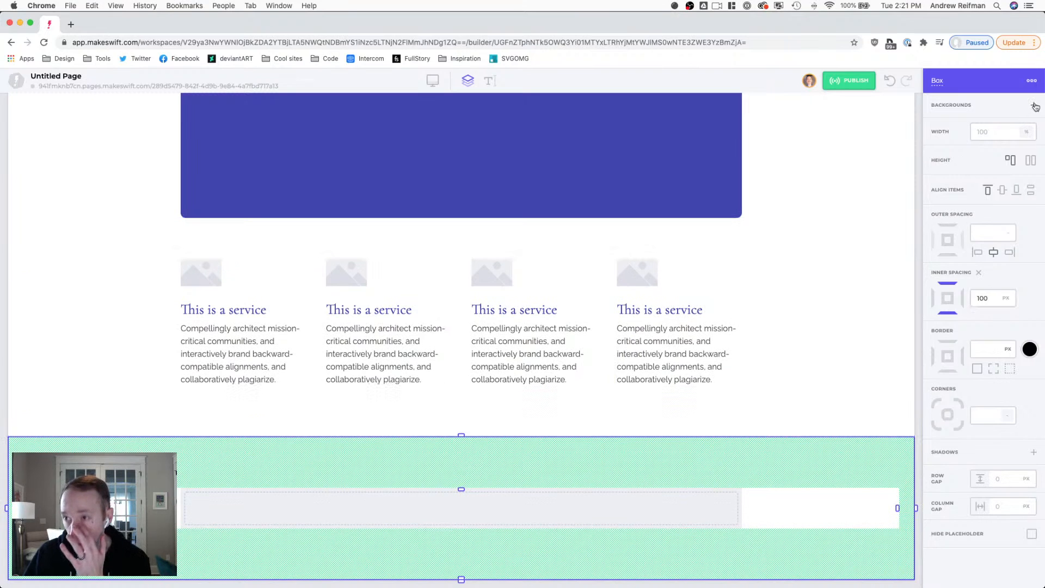
pyautogui.click(1009, 129)
pyautogui.click(941, 123)
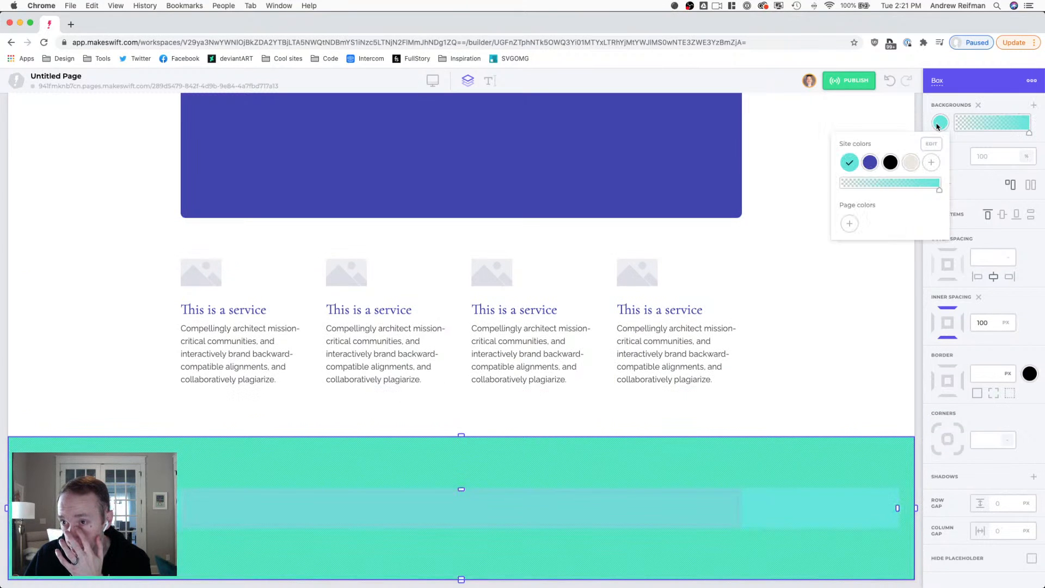
pyautogui.click(910, 163)
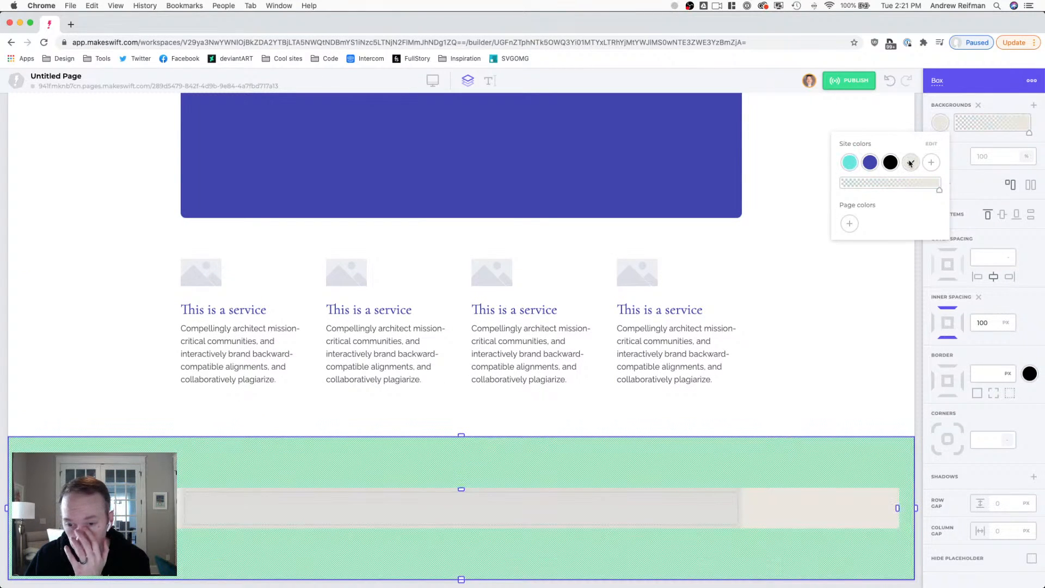
pyautogui.click(920, 265)
pyautogui.click(920, 265)
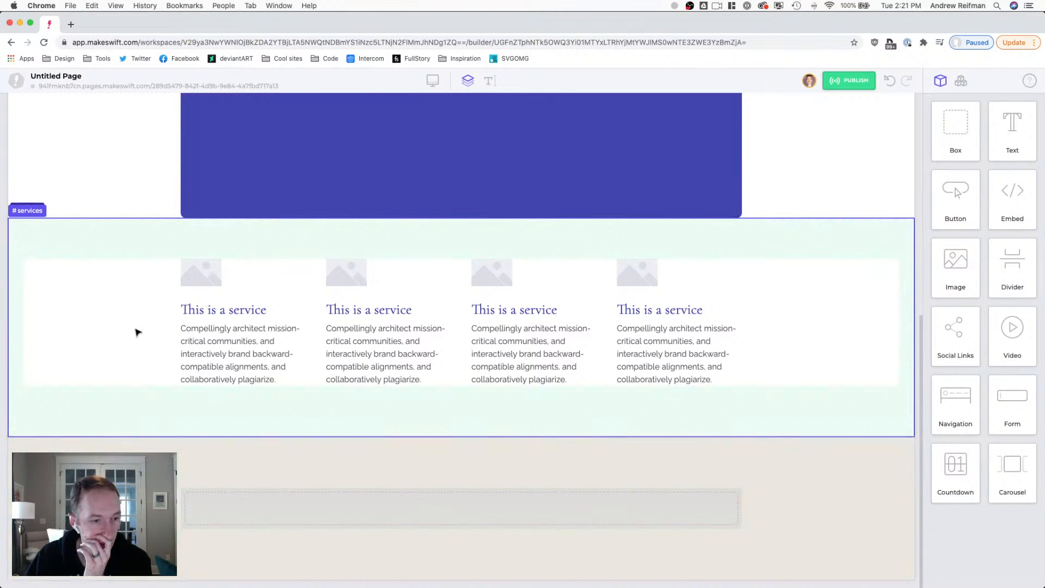
# - Lighten the beige site color used for the new section's background to #F0EEE6 and save it
pyautogui.click(112, 451)
pyautogui.click(941, 127)
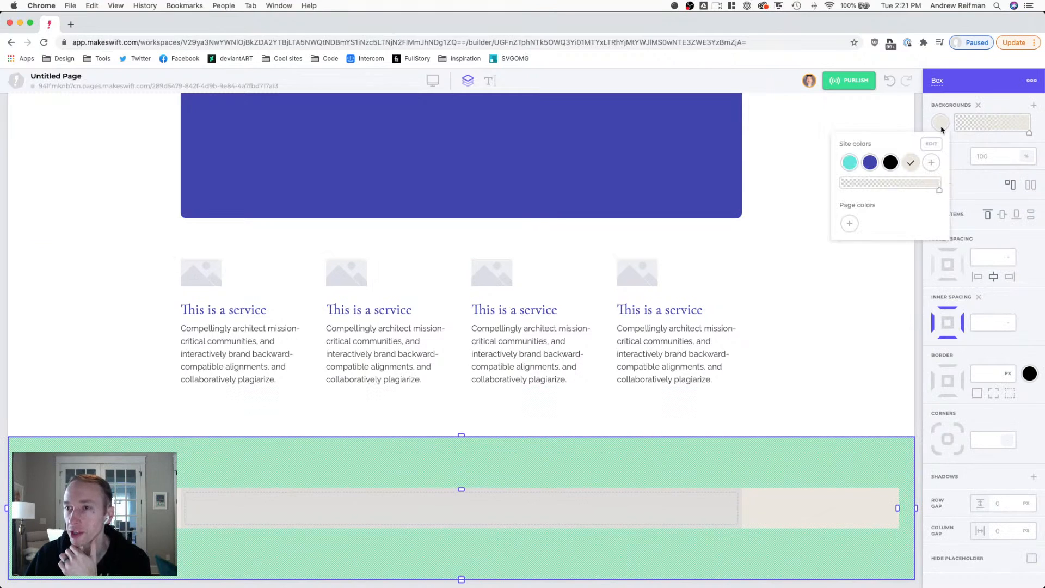
pyautogui.click(931, 144)
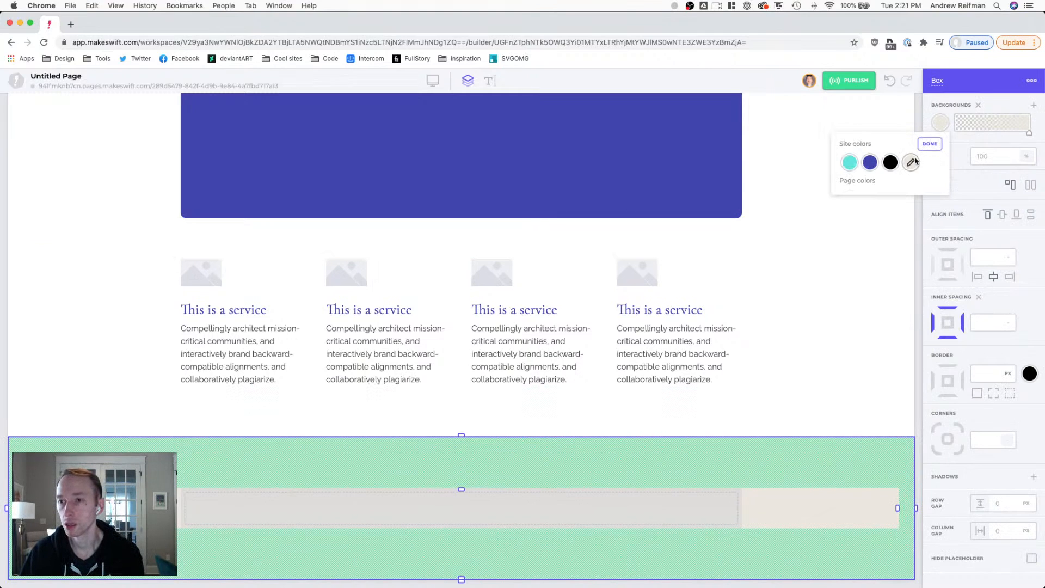
pyautogui.click(911, 163)
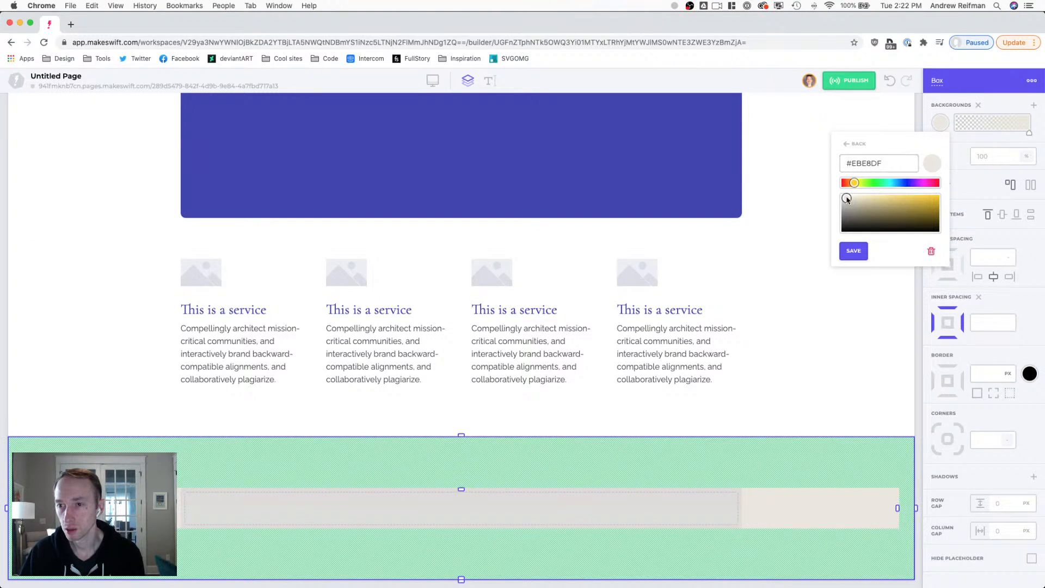
pyautogui.moveTo(846, 198); pyautogui.dragTo(847, 198)
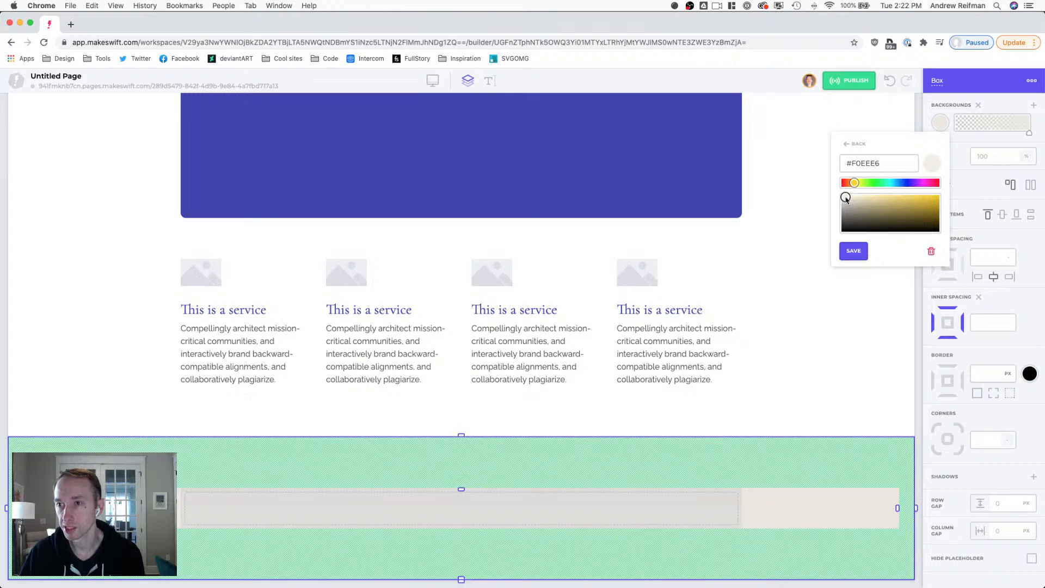
pyautogui.click(853, 253)
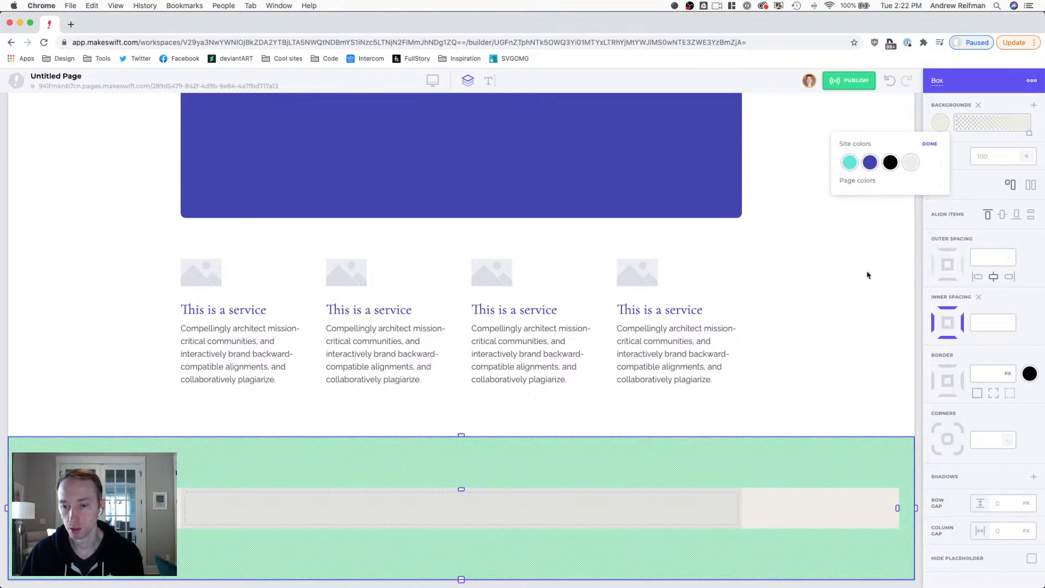
pyautogui.click(928, 145)
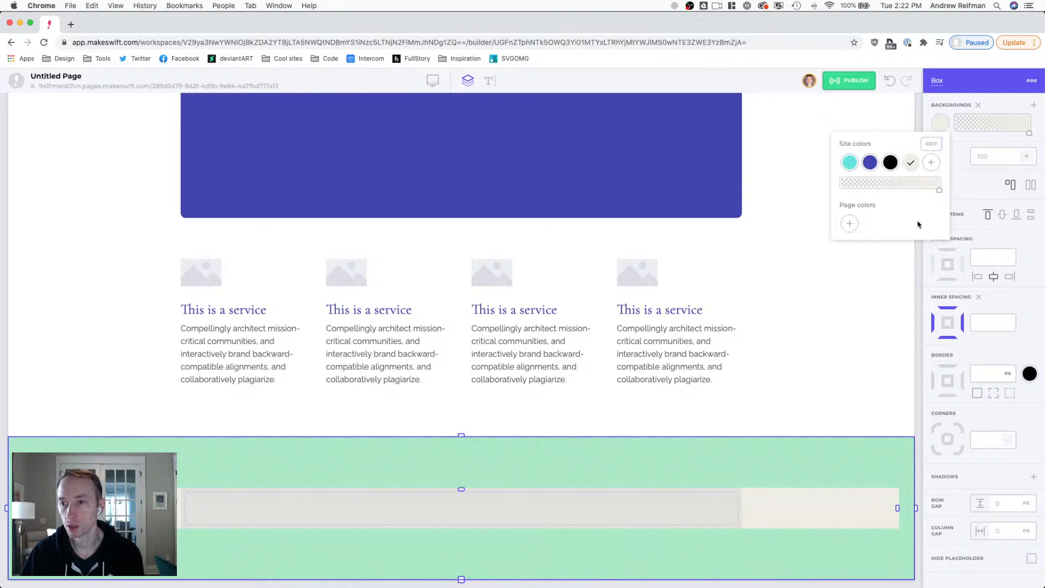
pyautogui.click(918, 267)
pyautogui.click(918, 265)
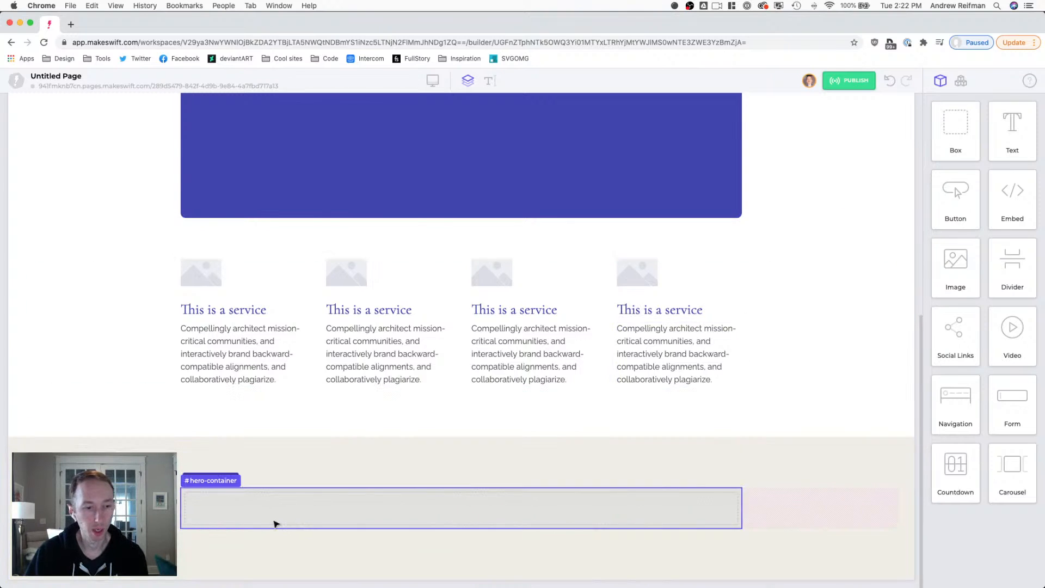
# - Name the beige section "features"
pyautogui.click(169, 452)
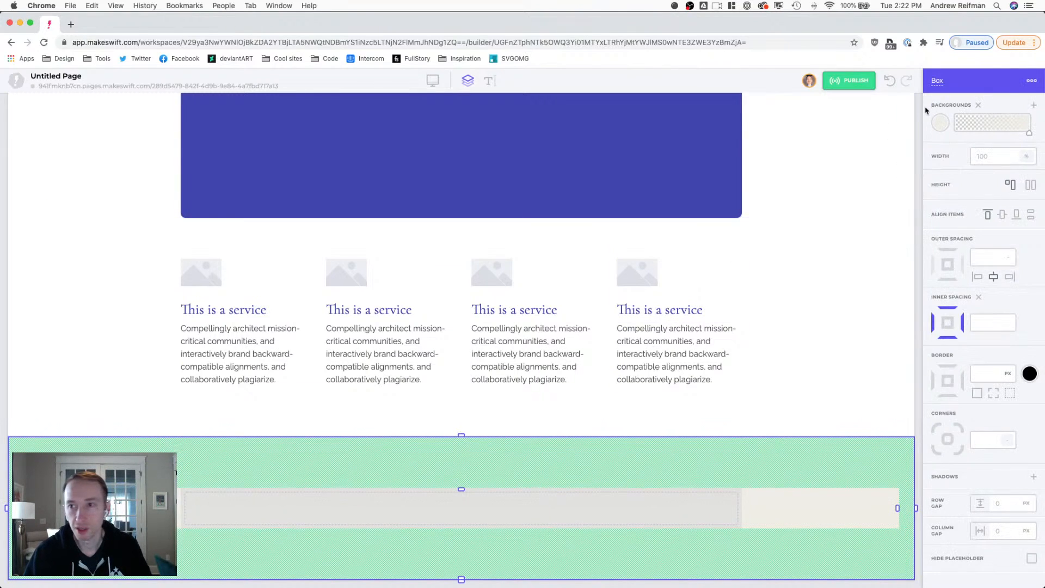
pyautogui.click(936, 83)
pyautogui.write('features')
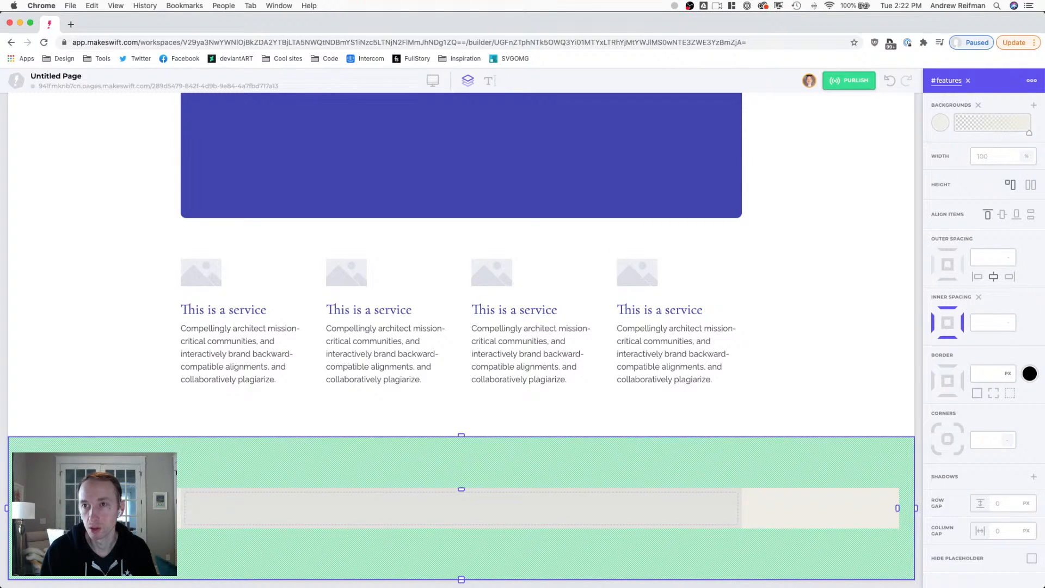
# - Rename the empty hero-container box inside the features section as "feature-1"
pyautogui.click(579, 509)
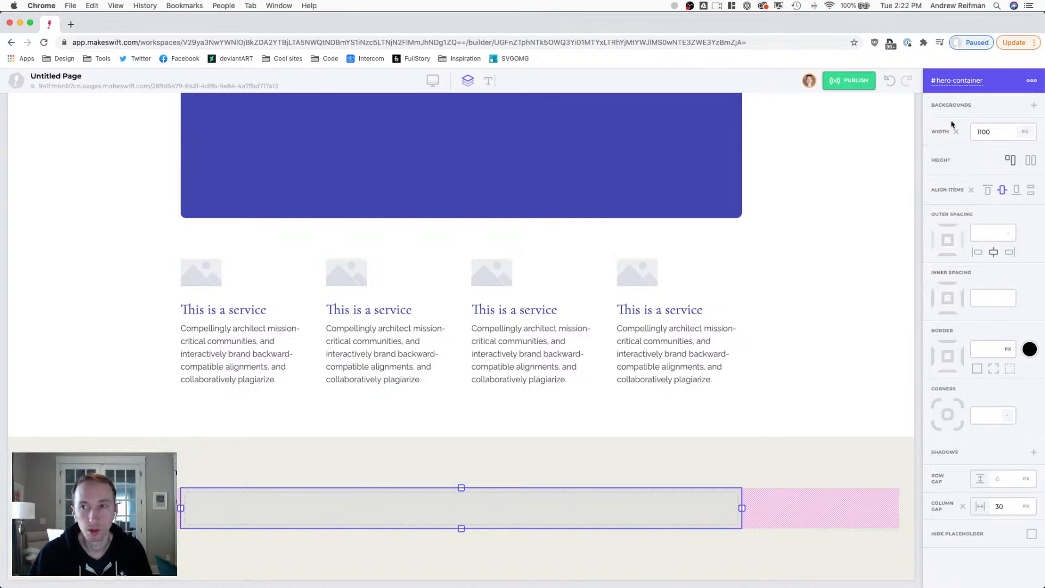
pyautogui.tripleClick(941, 82)
pyautogui.write('feature')
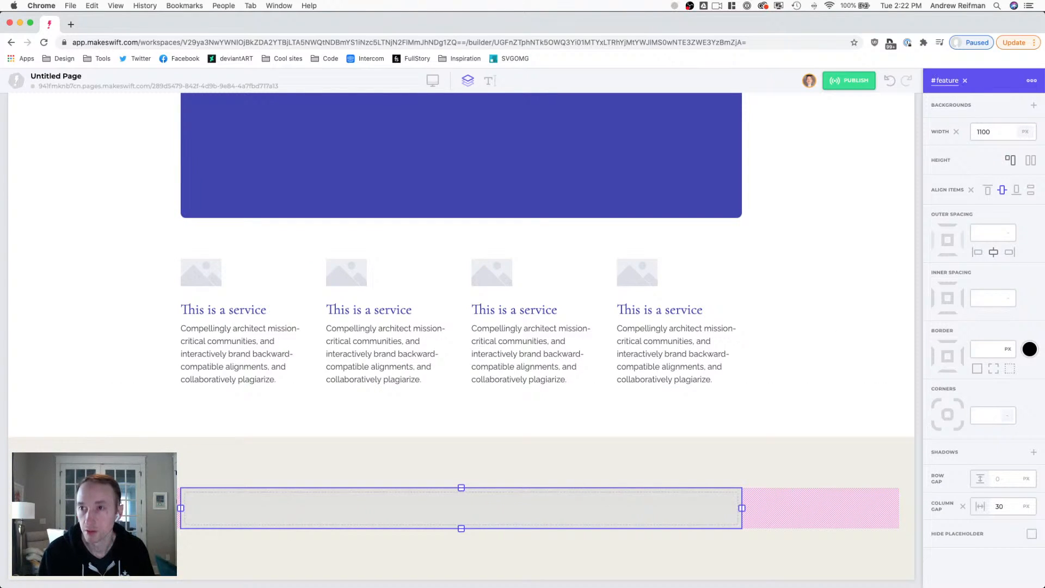
pyautogui.write('-1')
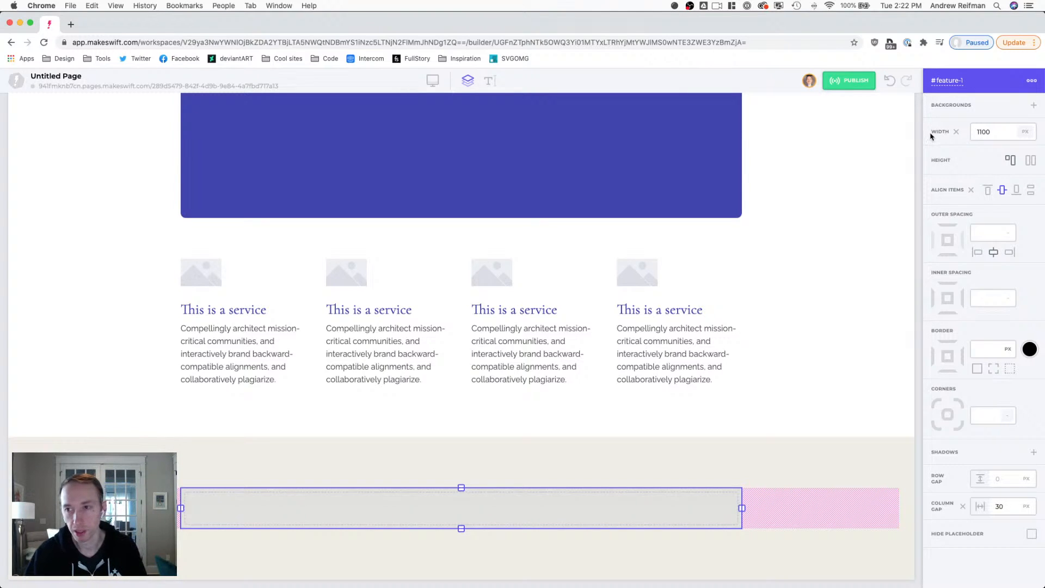
pyautogui.click(920, 149)
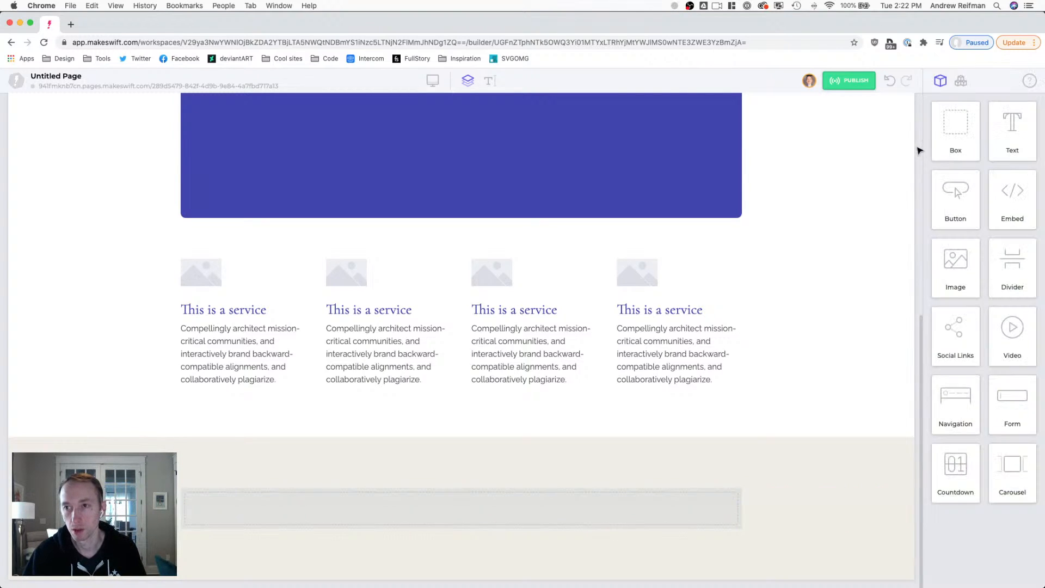
# - Add a new box inside the feature-1 container
pyautogui.click(535, 513)
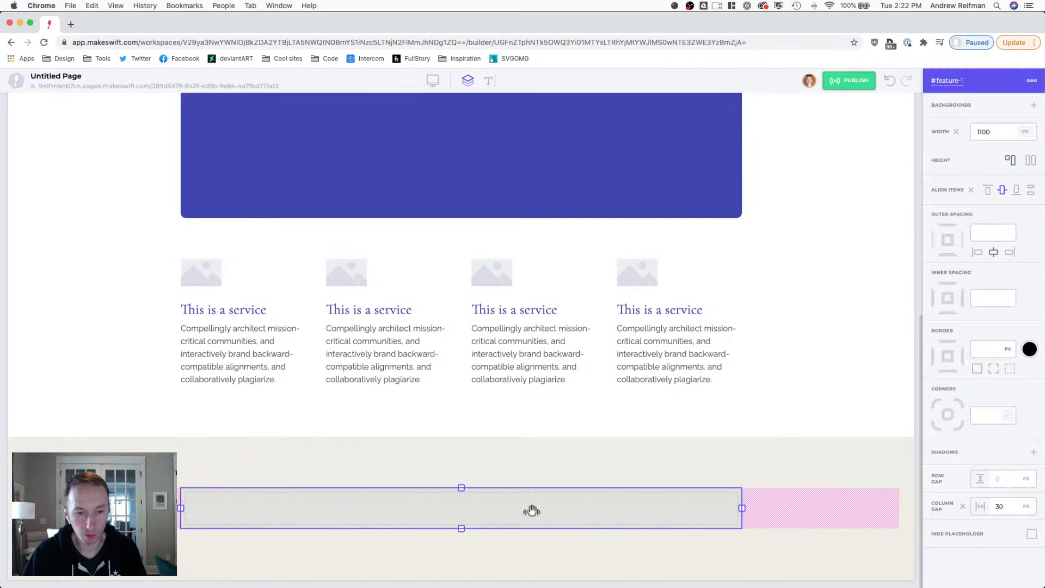
pyautogui.click(920, 225)
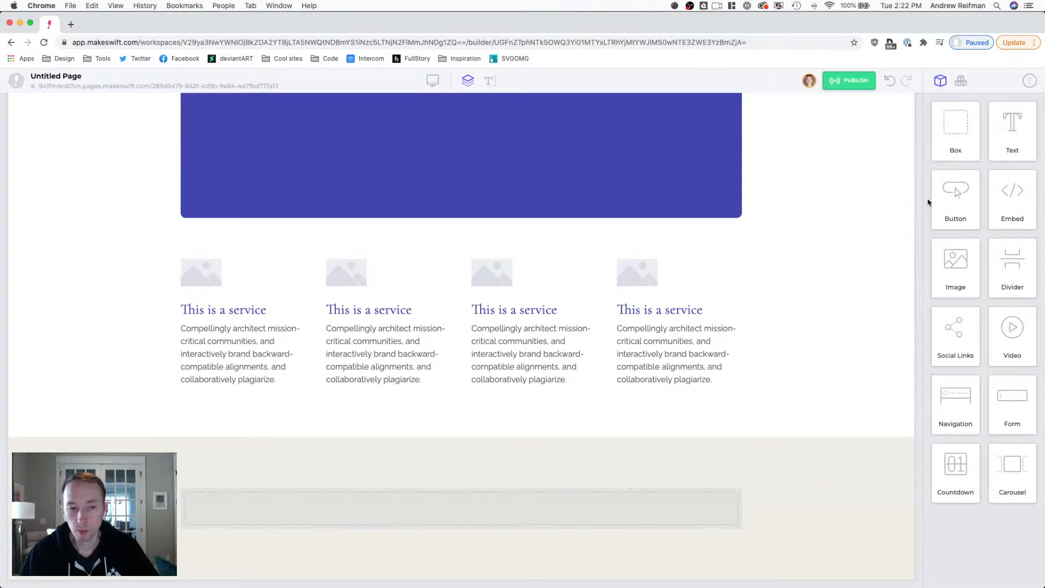
pyautogui.click(553, 514)
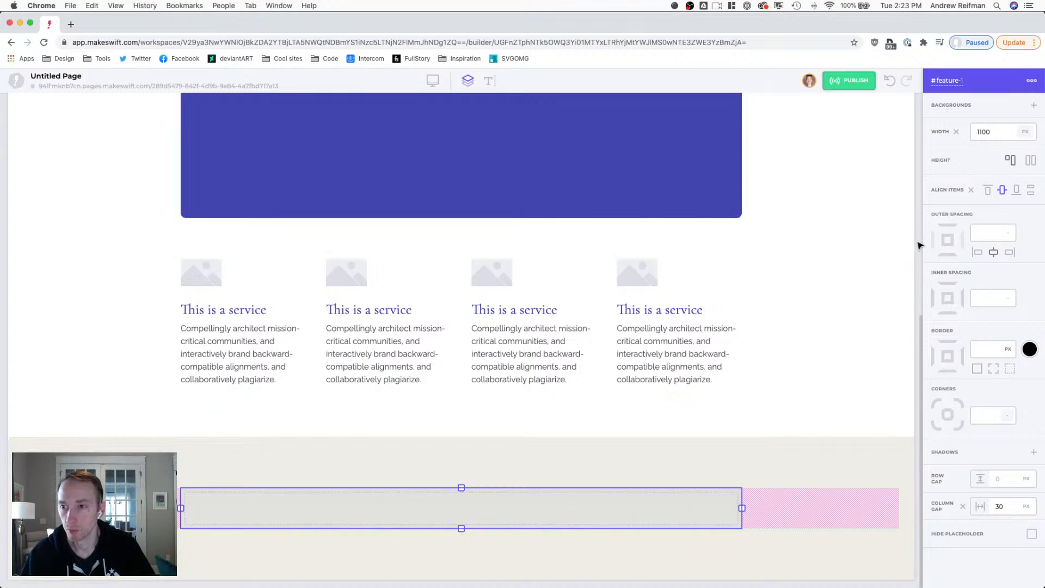
pyautogui.click(919, 202)
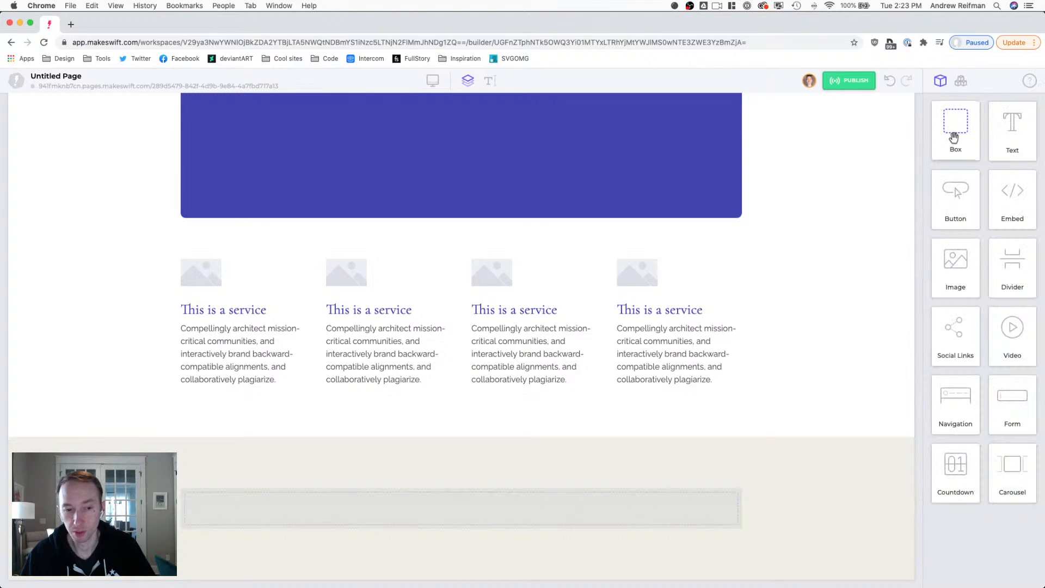
pyautogui.moveTo(953, 137); pyautogui.dragTo(653, 511)
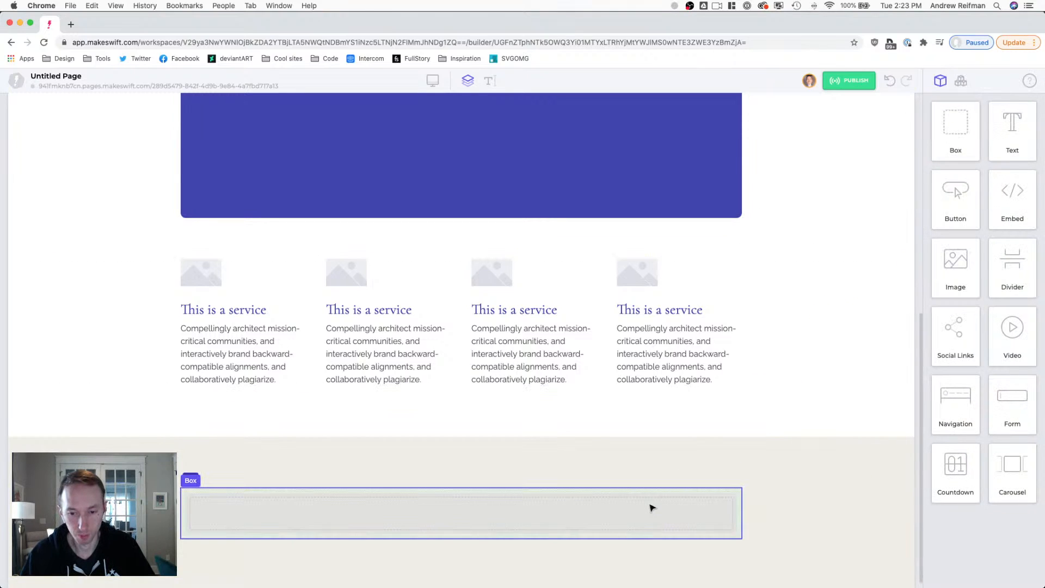
# - Name the new inner box "feature-1-content" and set its inner spacing to 40 px on all sides
pyautogui.click(478, 521)
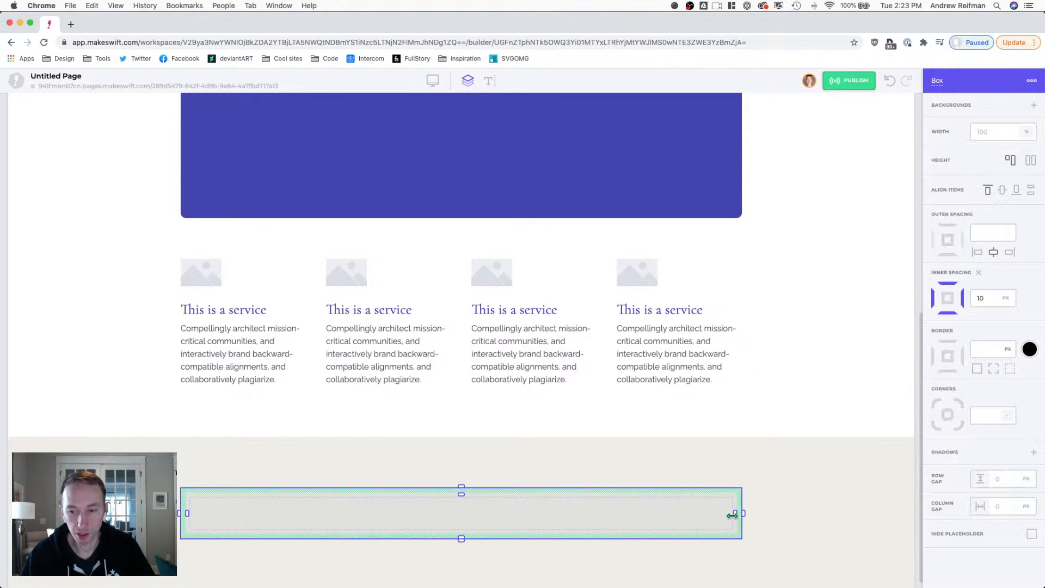
pyautogui.click(938, 81)
pyautogui.write('fea')
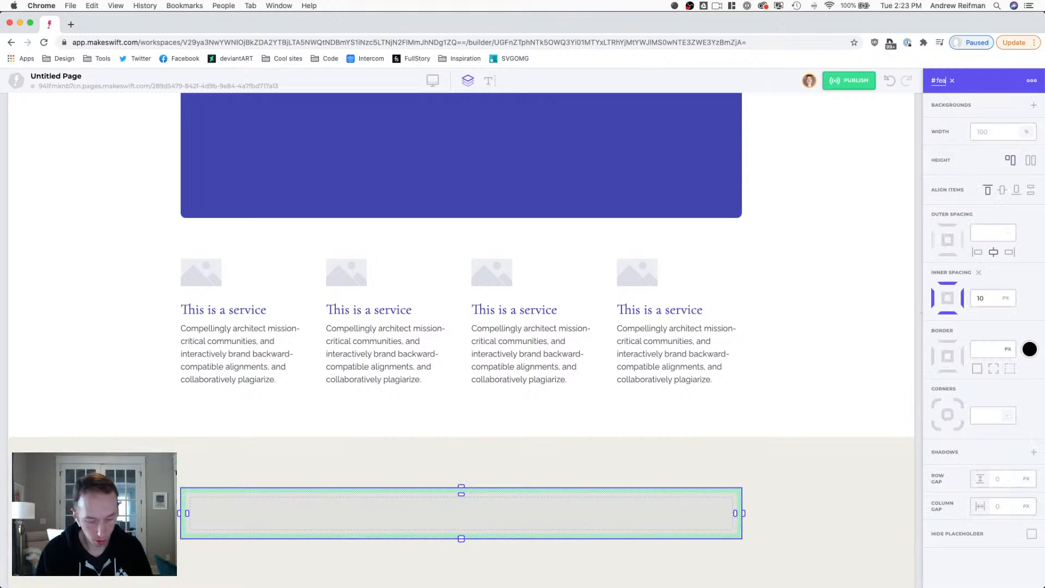
pyautogui.write('ture-')
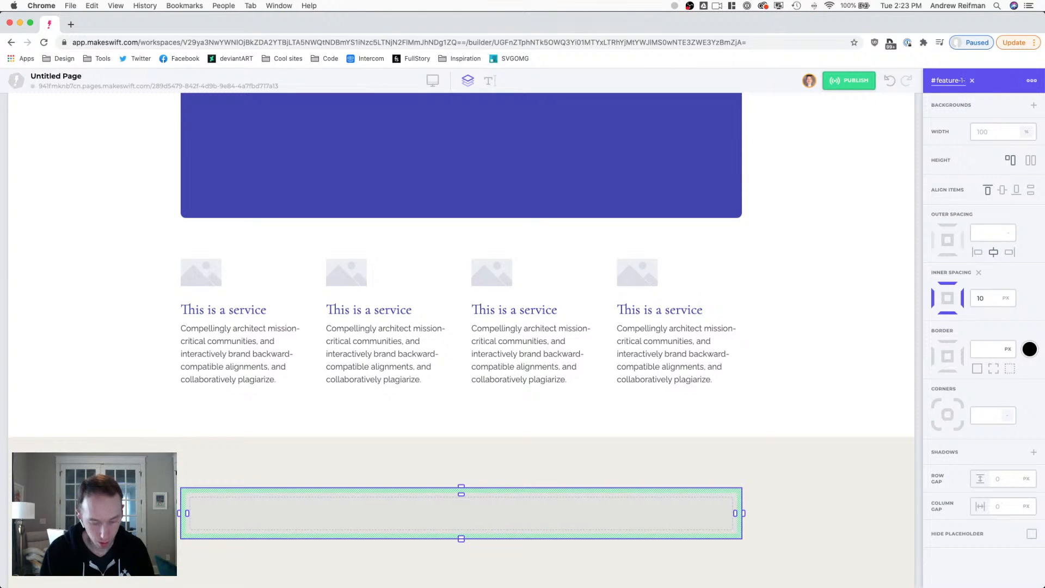
pyautogui.write('l-content')
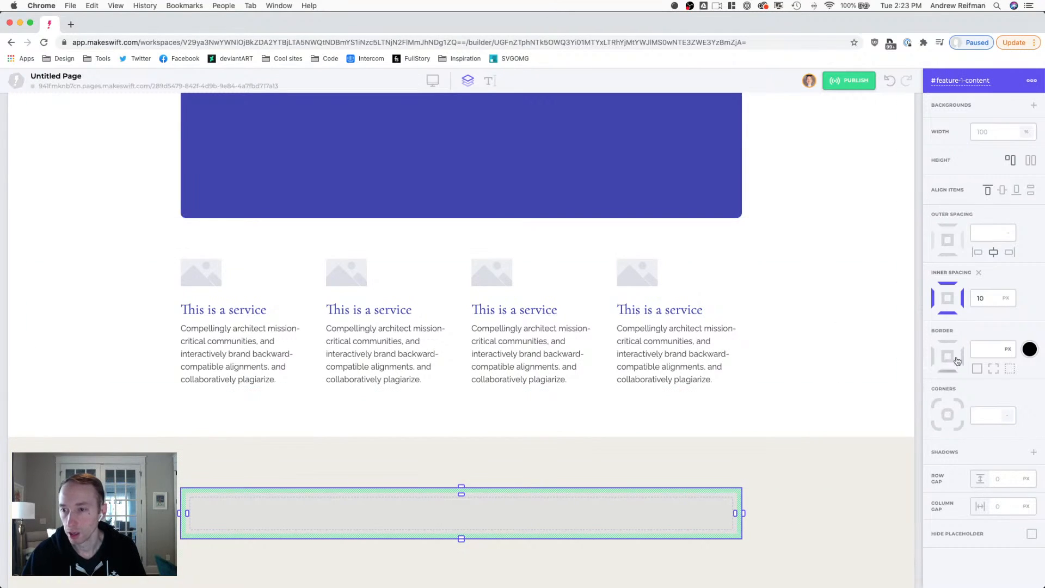
pyautogui.moveTo(985, 298); pyautogui.dragTo(1004, 299)
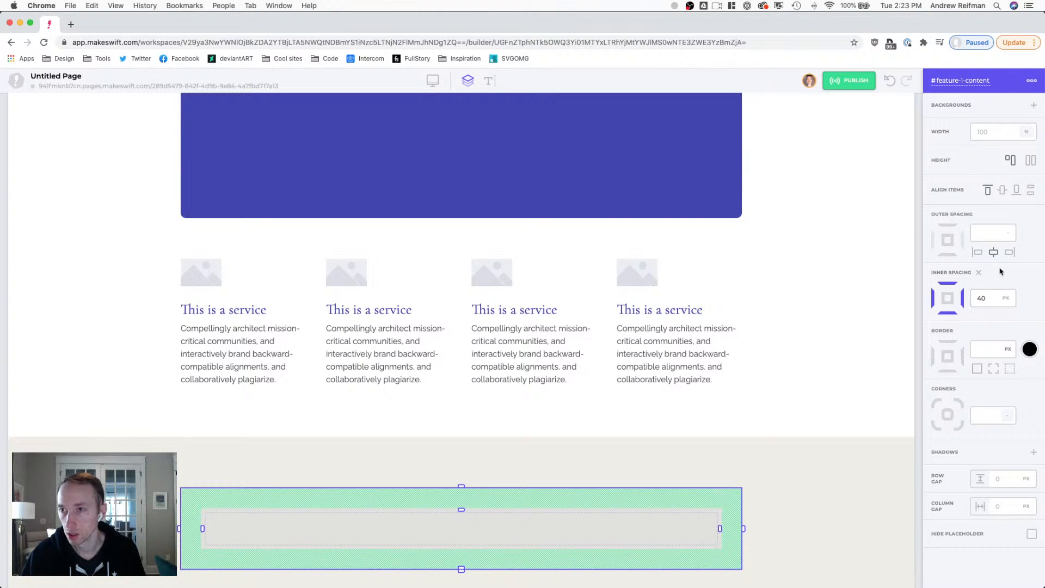
# - Give the feature-1-content box a white background color from the site colors
pyautogui.click(1034, 107)
pyautogui.click(1016, 135)
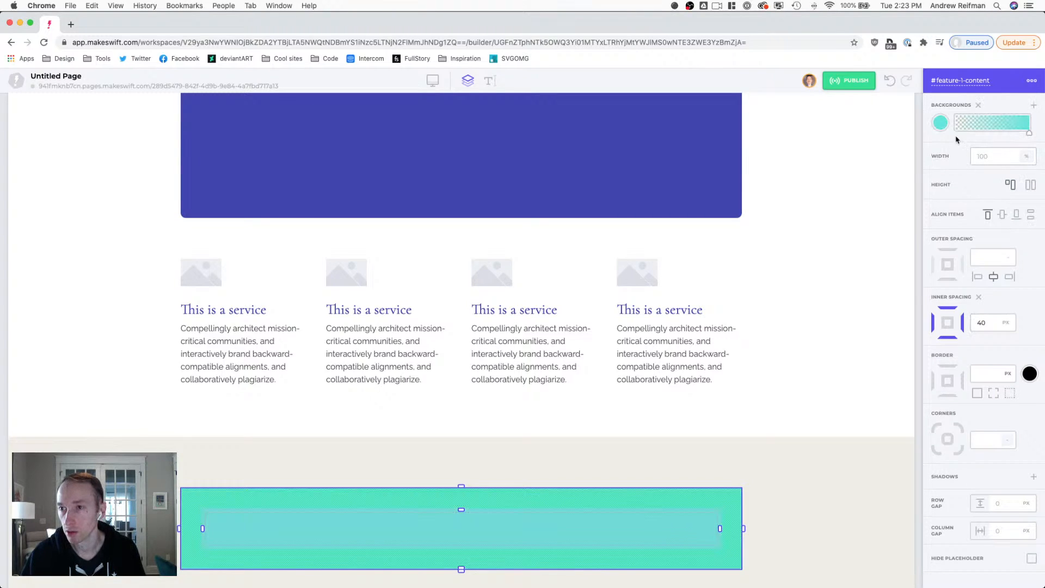
pyautogui.click(942, 124)
pyautogui.click(931, 162)
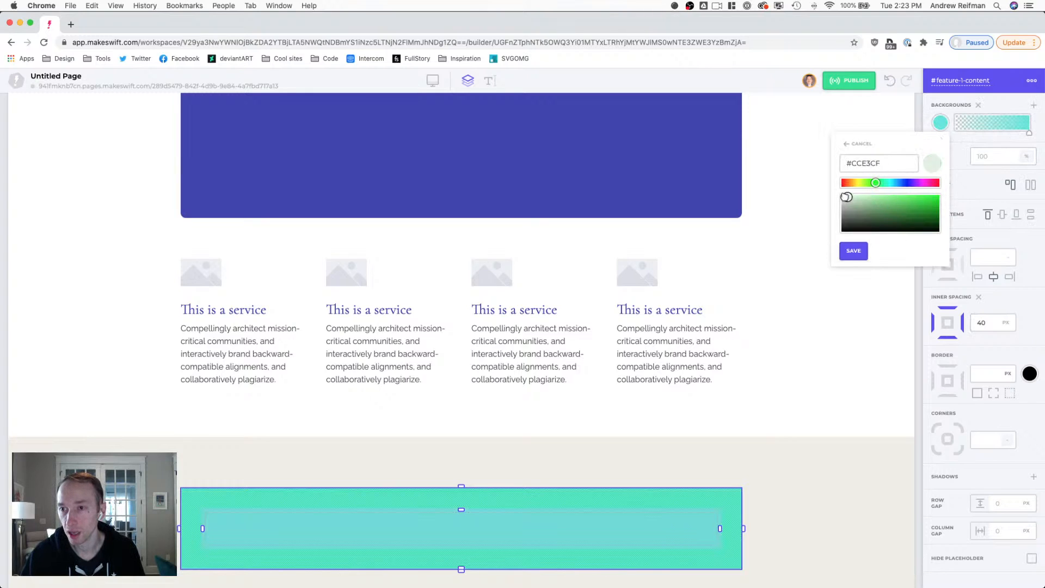
pyautogui.click(854, 251)
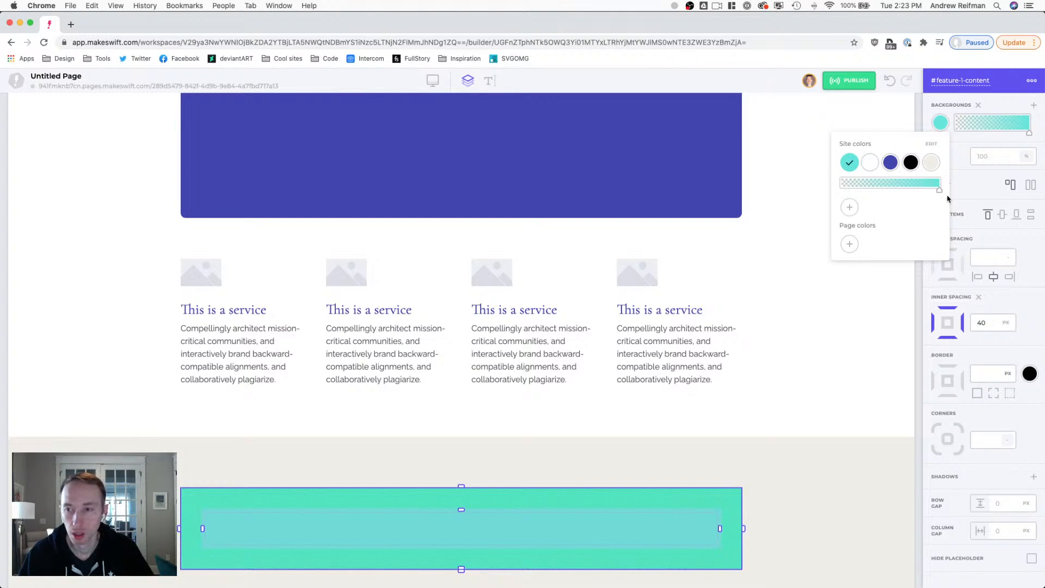
pyautogui.click(968, 196)
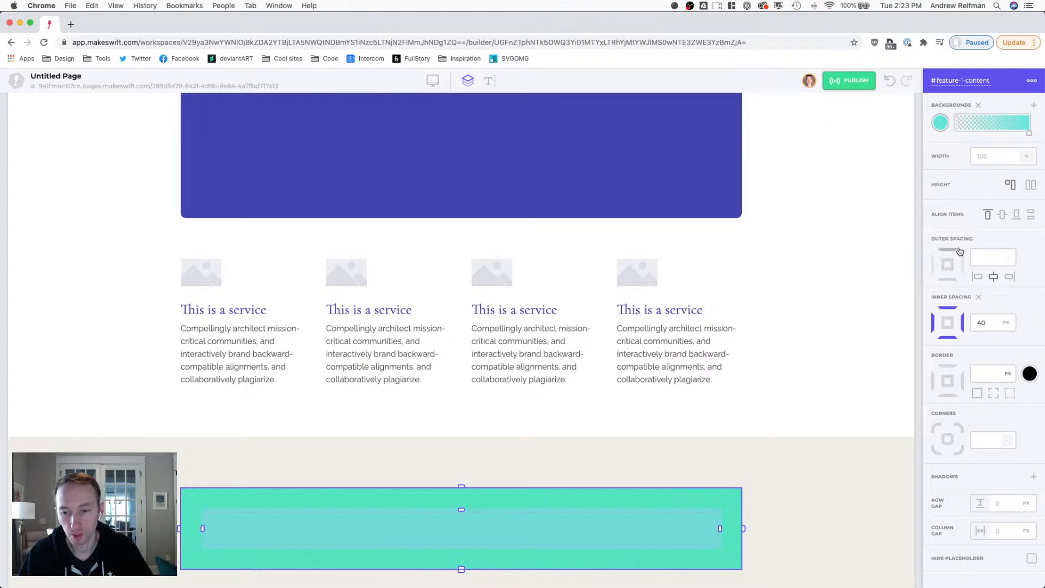
pyautogui.click(941, 123)
pyautogui.click(870, 163)
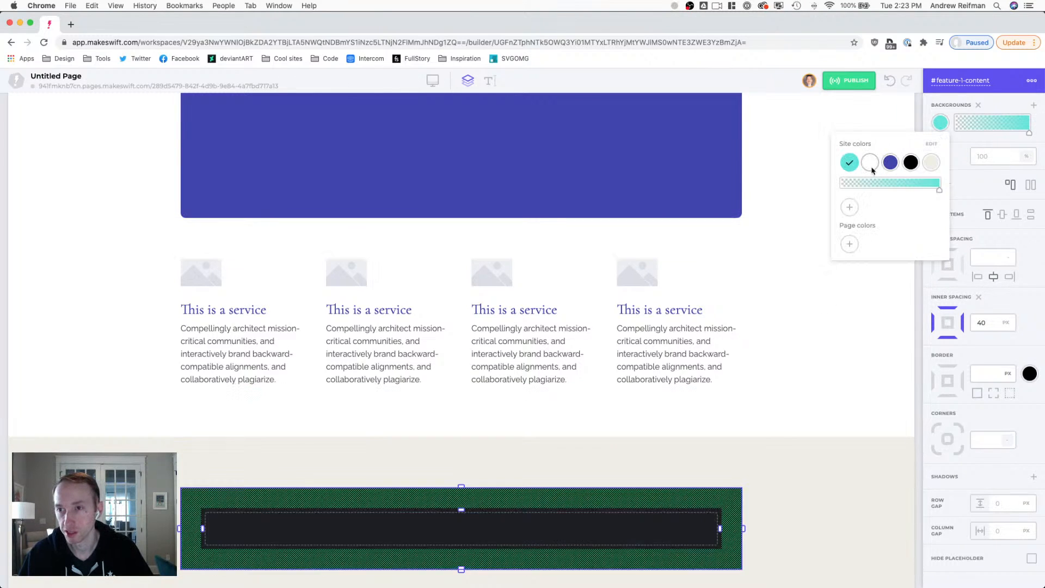
pyautogui.click(958, 158)
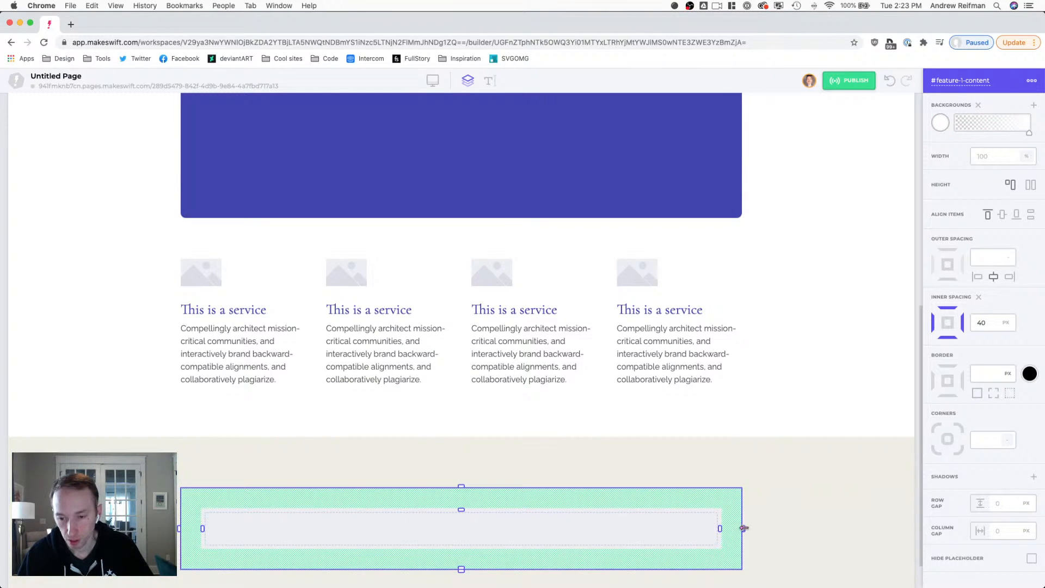
# - Narrow the feature-1-content box to 400 px wide and align it to the right edge of feature-1
pyautogui.moveTo(743, 528); pyautogui.dragTo(566, 532)
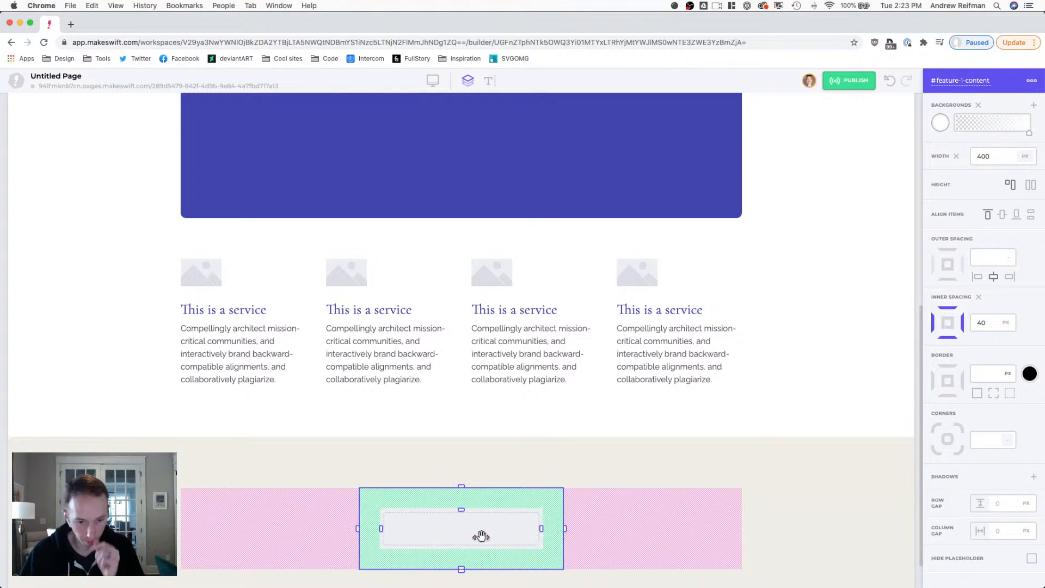
pyautogui.moveTo(479, 538); pyautogui.dragTo(665, 544)
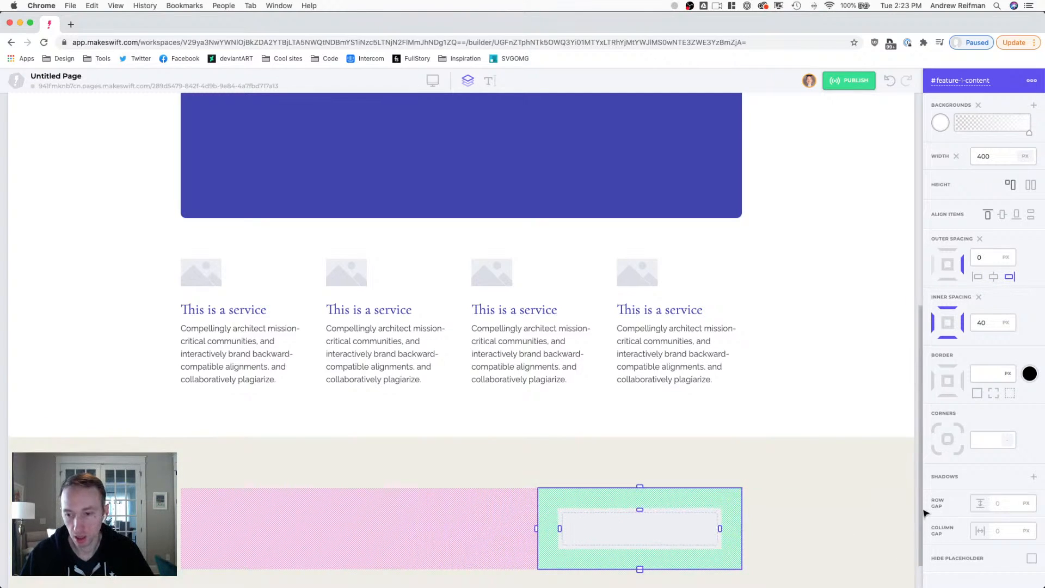
pyautogui.click(919, 479)
# - Add a background color to the feature-1 box using the indigo blue site color
pyautogui.scroll(-1, 824, 463)
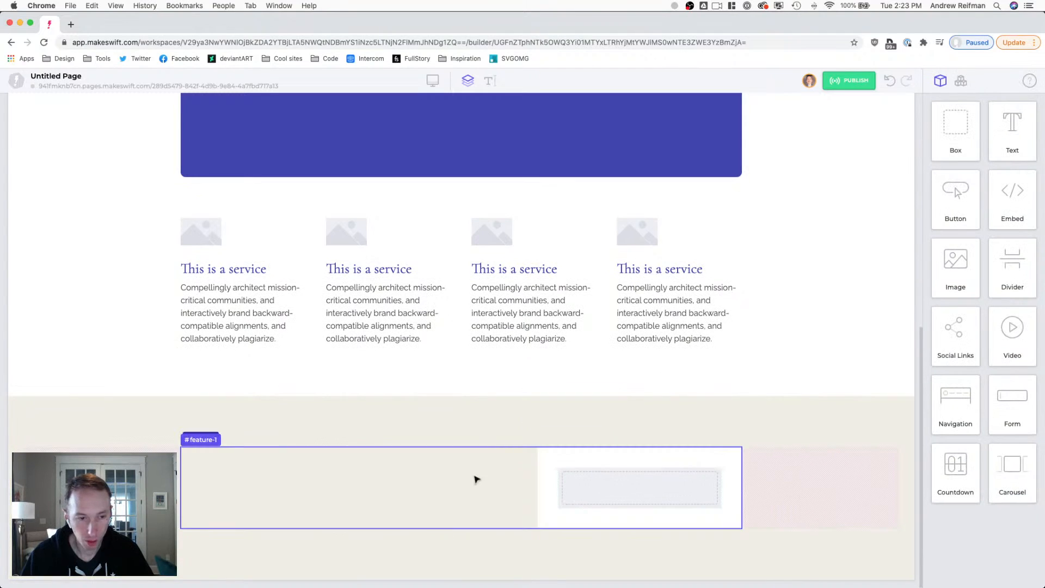
pyautogui.click(295, 482)
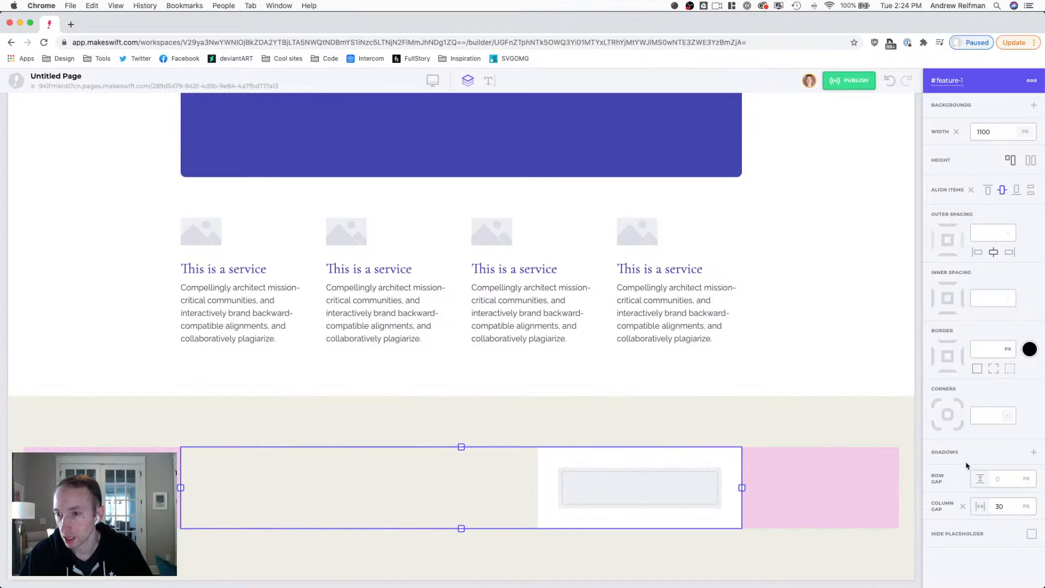
pyautogui.click(1034, 104)
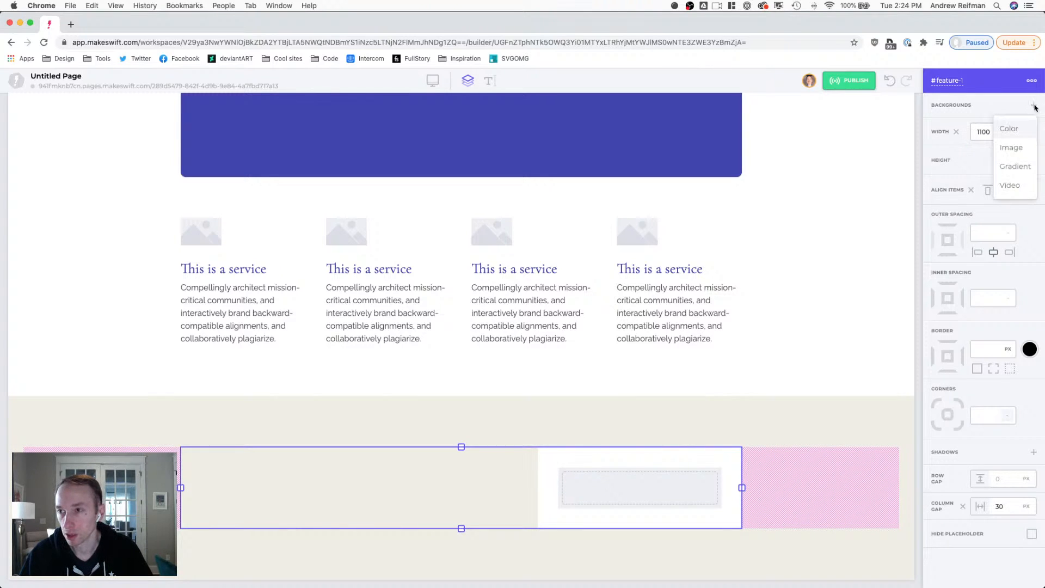
pyautogui.click(1020, 133)
pyautogui.click(941, 123)
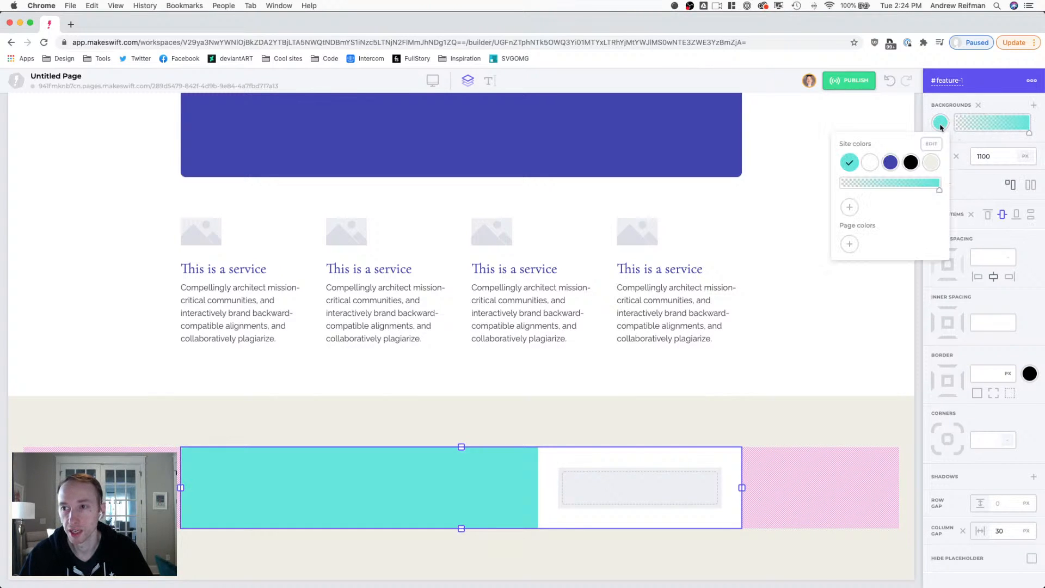
pyautogui.click(891, 163)
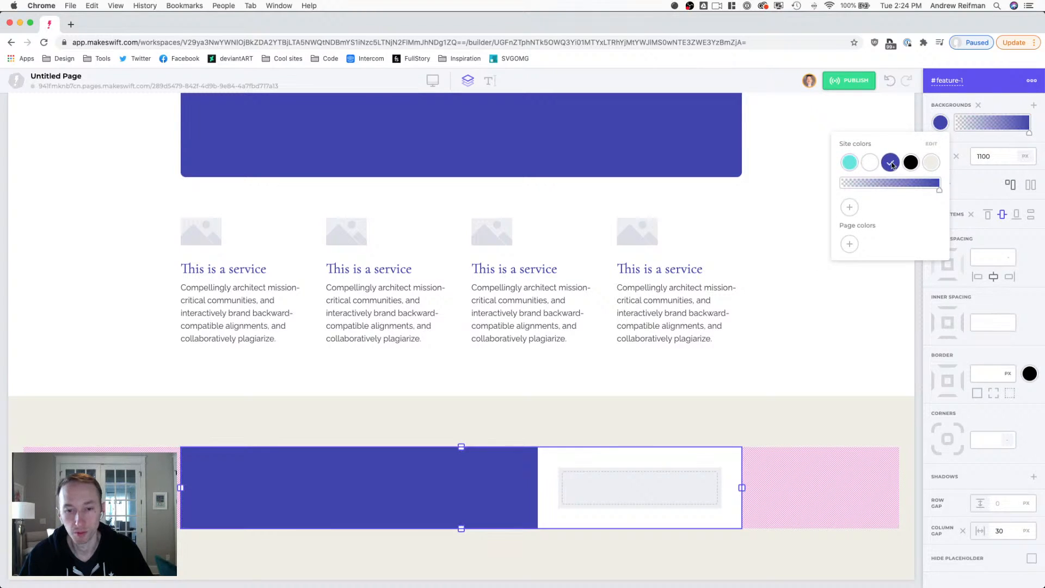
pyautogui.click(966, 142)
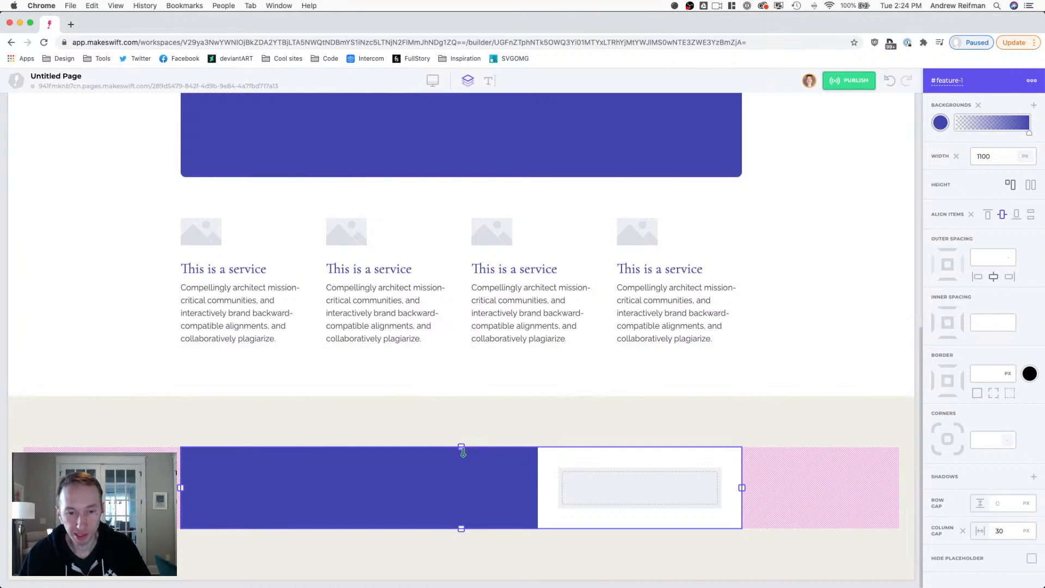
# - Set 50 px of inner spacing on the top and bottom of the feature-1 box
pyautogui.moveTo(461, 447); pyautogui.dragTo(460, 474)
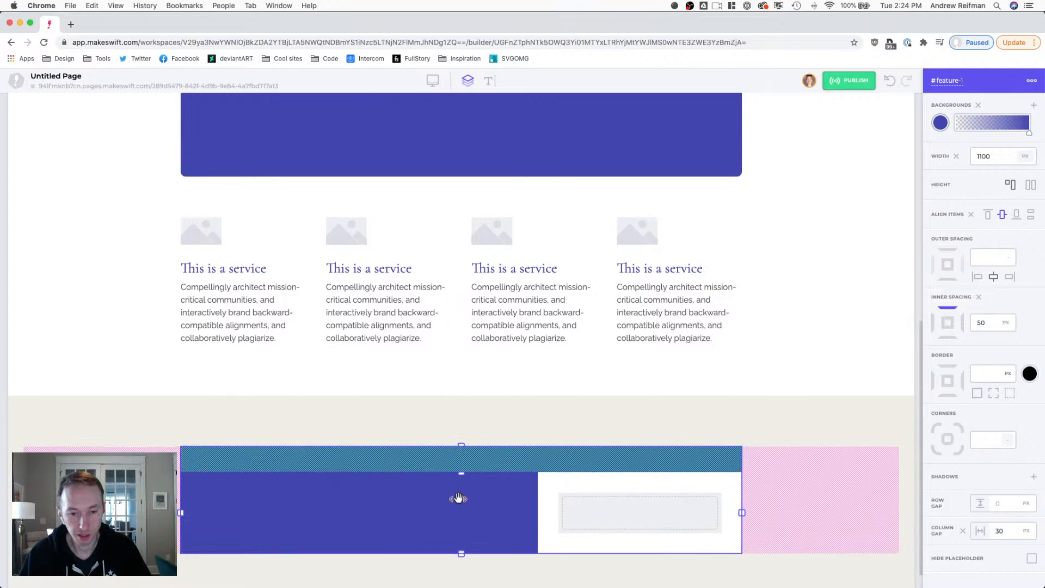
pyautogui.scroll(-1, 460, 497)
pyautogui.moveTo(460, 529); pyautogui.dragTo(463, 553)
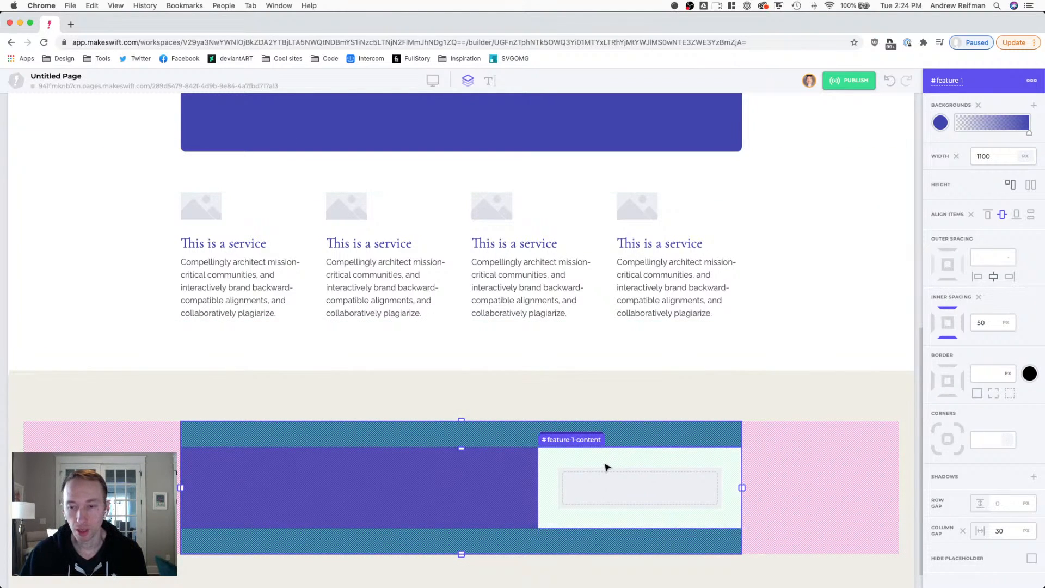
# - Layer a gradient over feature-1's blue background, running from right to left and starting in the beige site color
pyautogui.click(1033, 106)
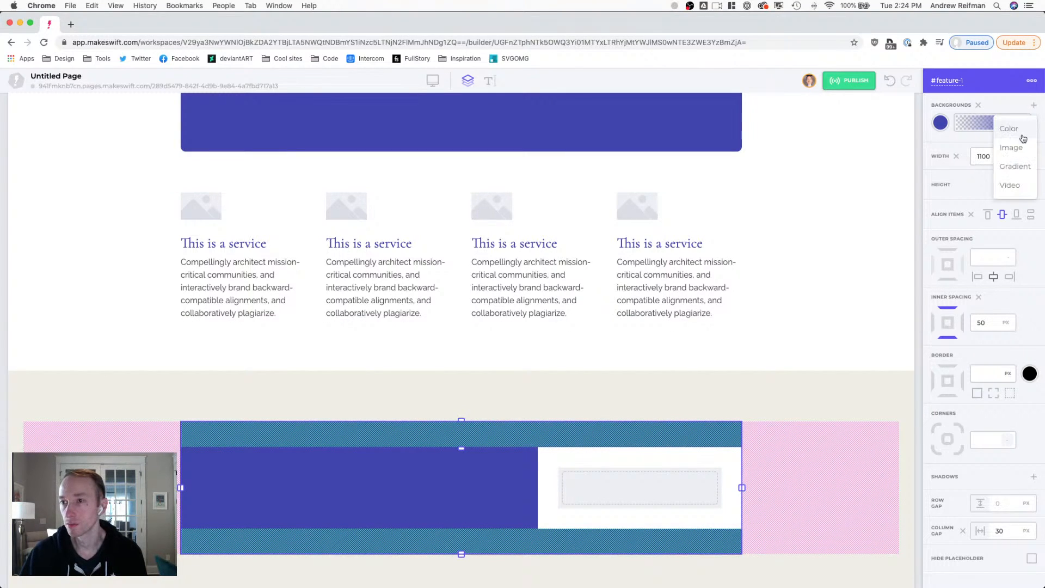
pyautogui.click(1011, 167)
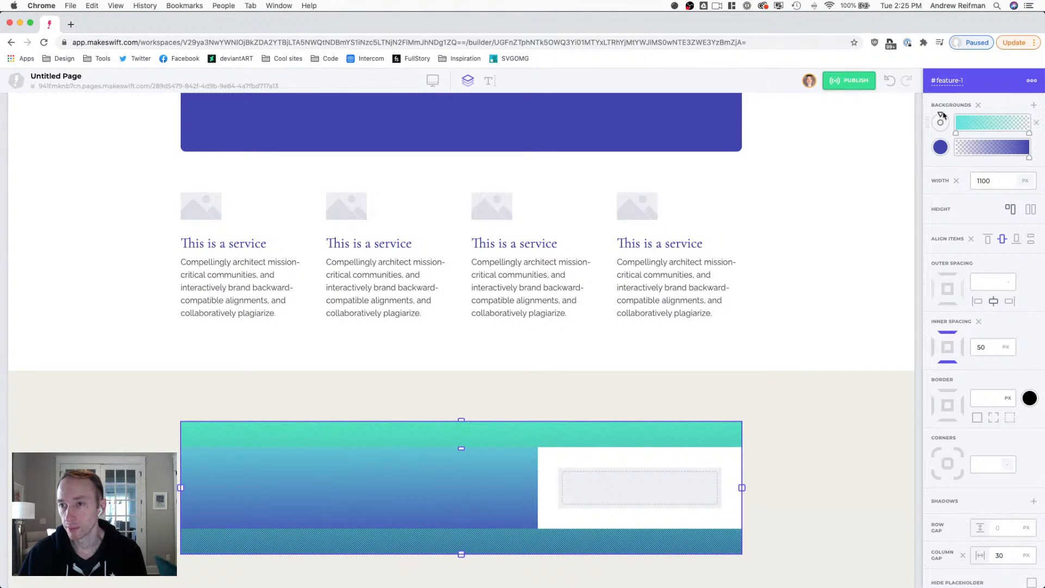
pyautogui.moveTo(943, 115); pyautogui.dragTo(956, 123)
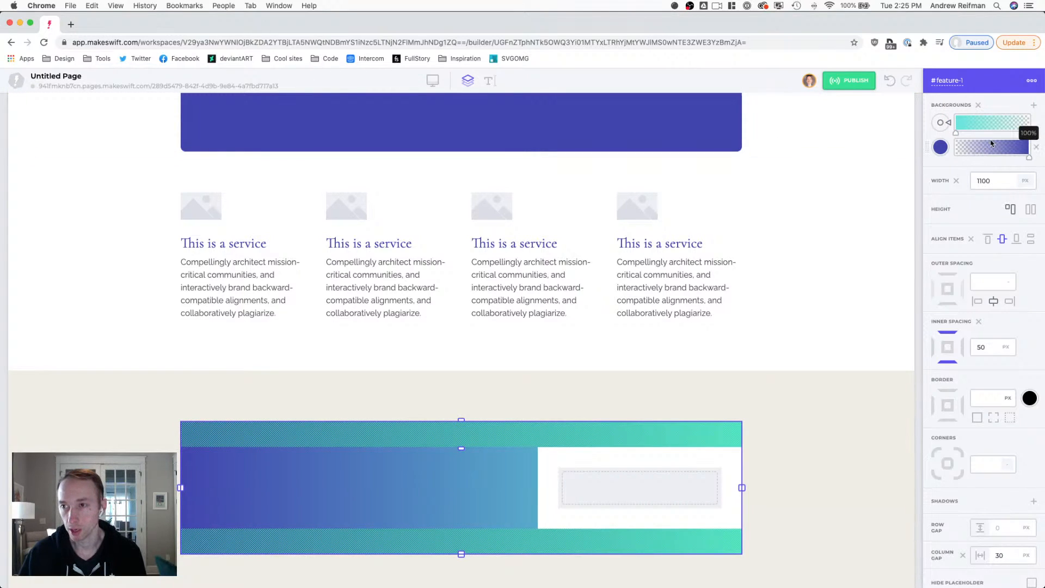
pyautogui.click(957, 133)
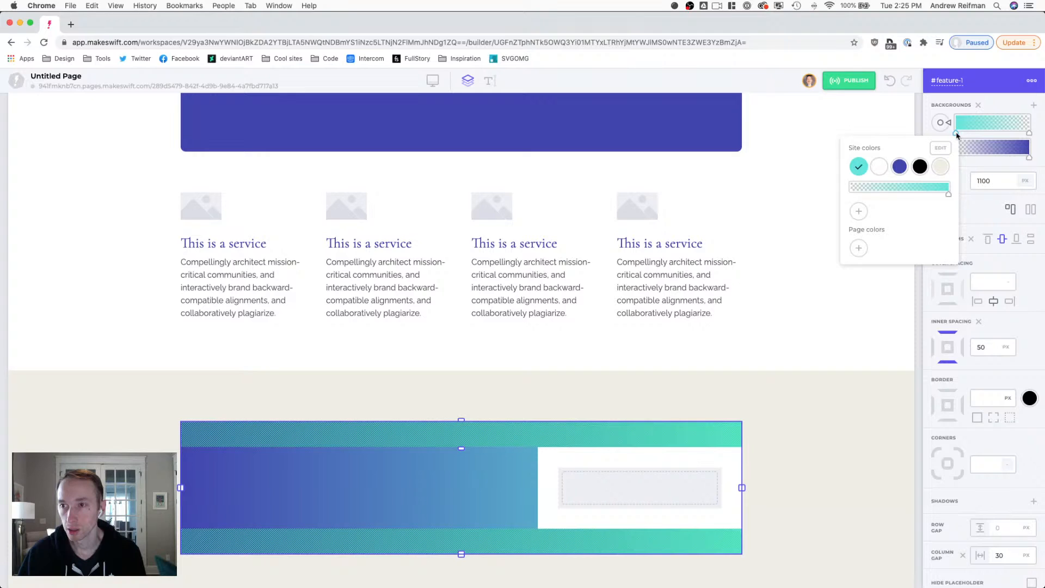
pyautogui.click(940, 166)
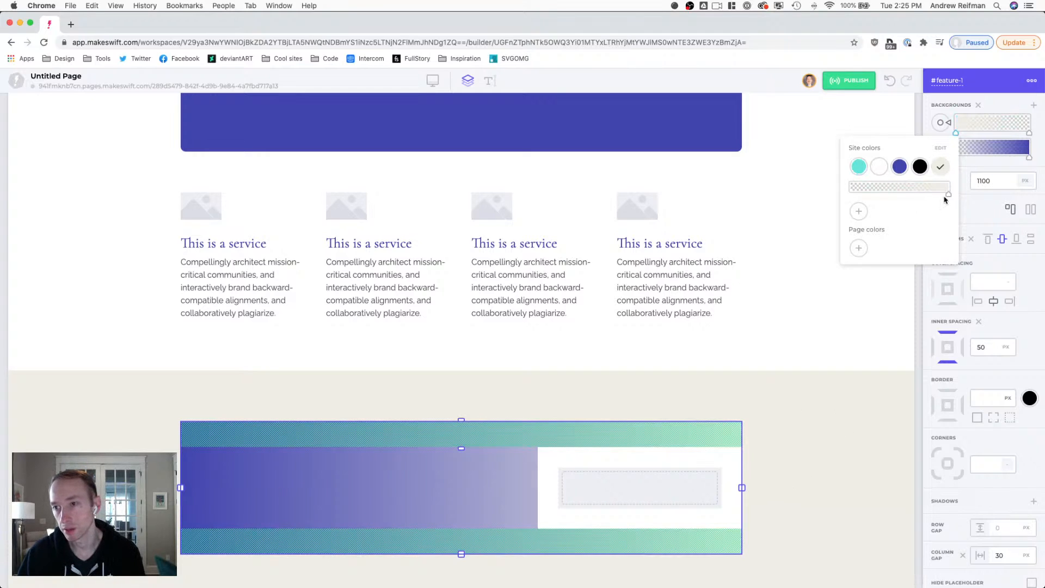
pyautogui.click(1011, 137)
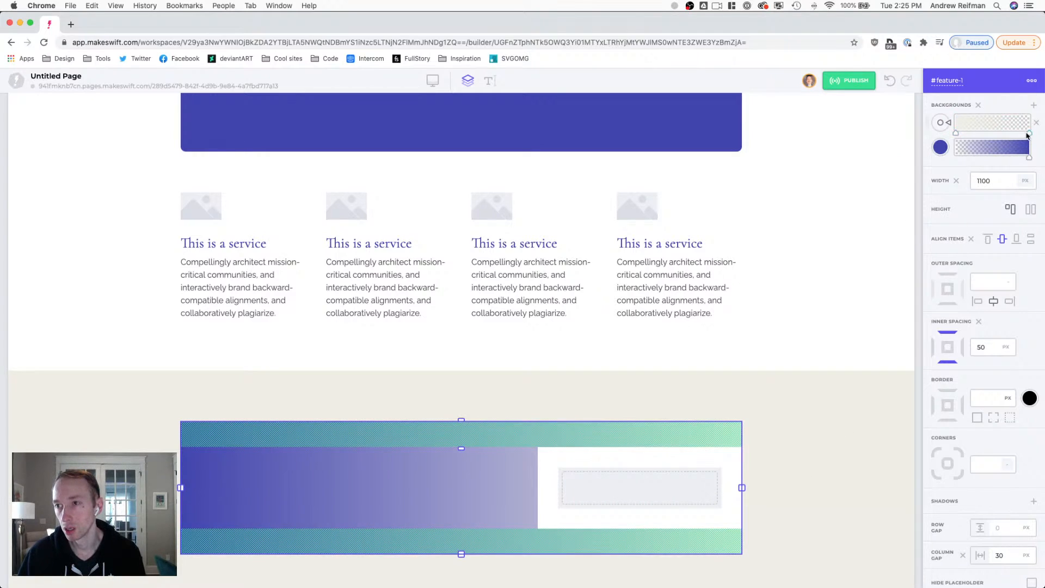
# - Make the gradient's transparent end stop beige, then bring both stops together about a fifth of the way along for a hard edge
pyautogui.click(1029, 133)
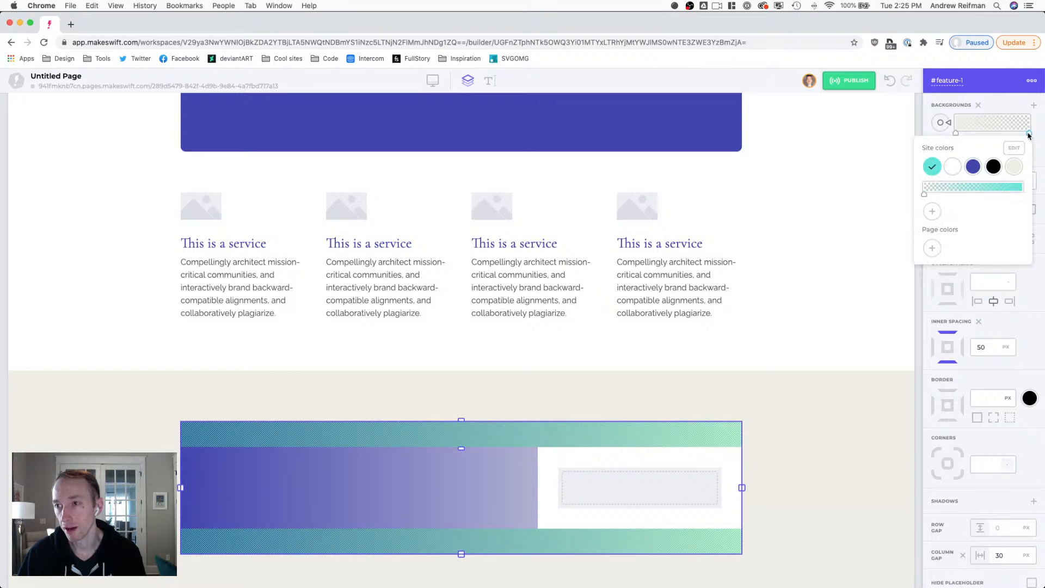
pyautogui.click(1014, 166)
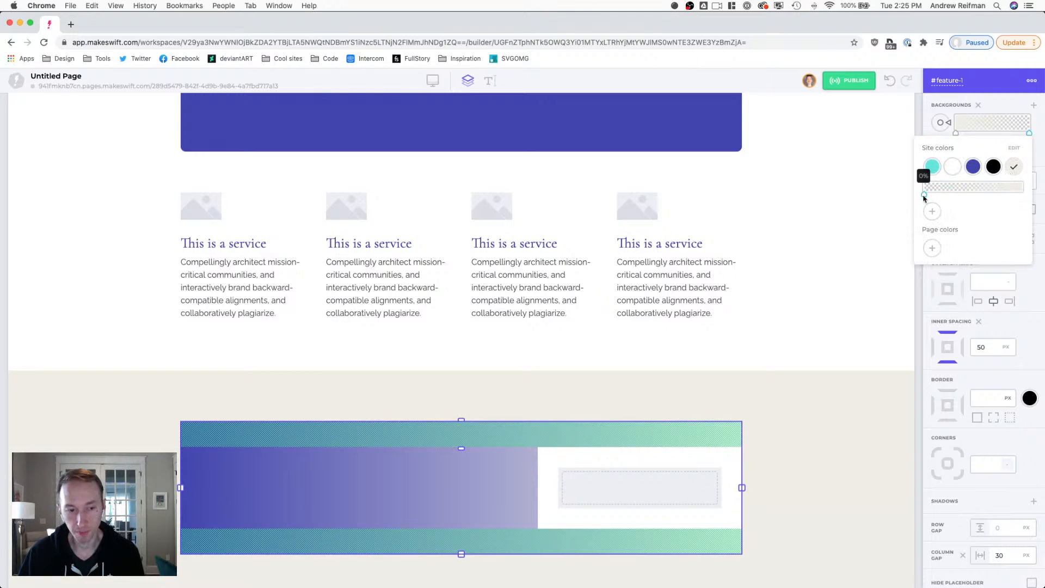
pyautogui.click(932, 166)
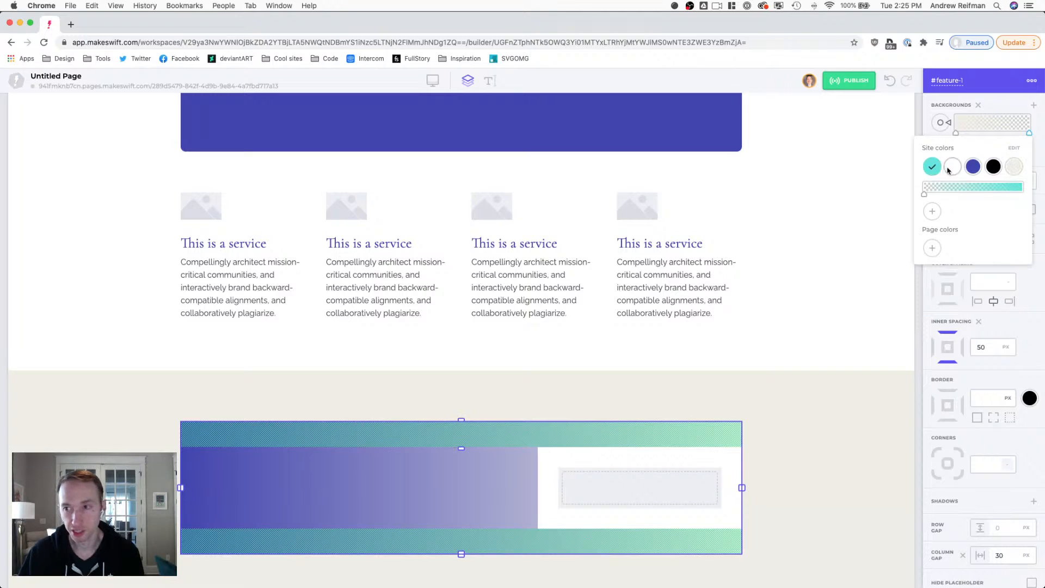
pyautogui.click(973, 166)
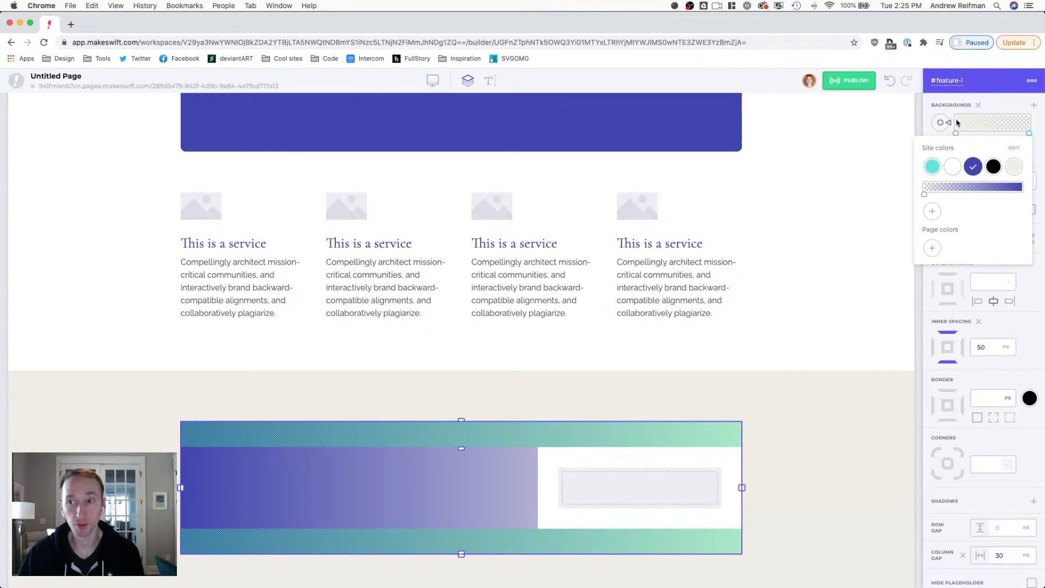
pyautogui.click(1017, 167)
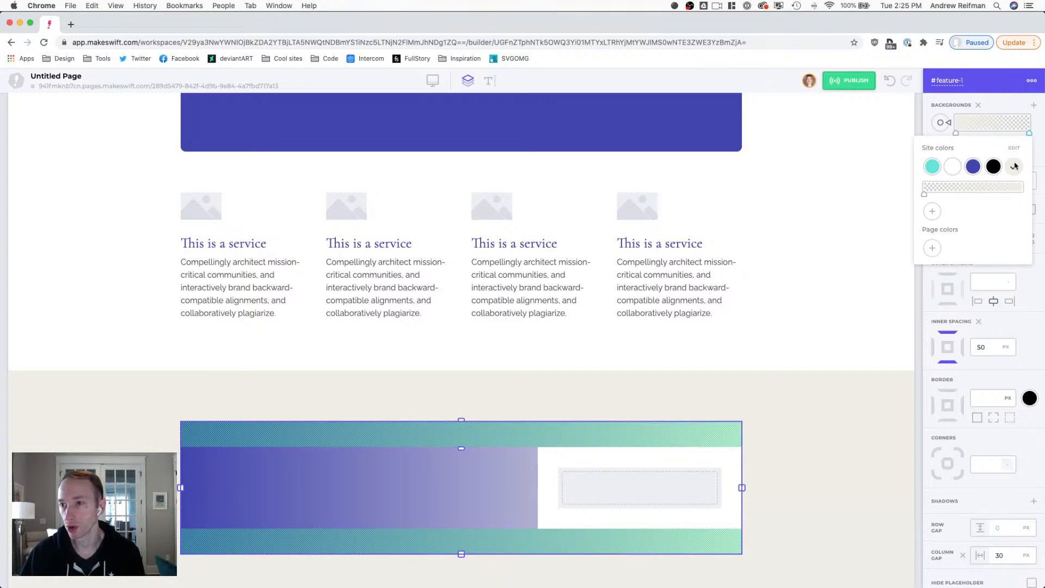
pyautogui.click(1040, 132)
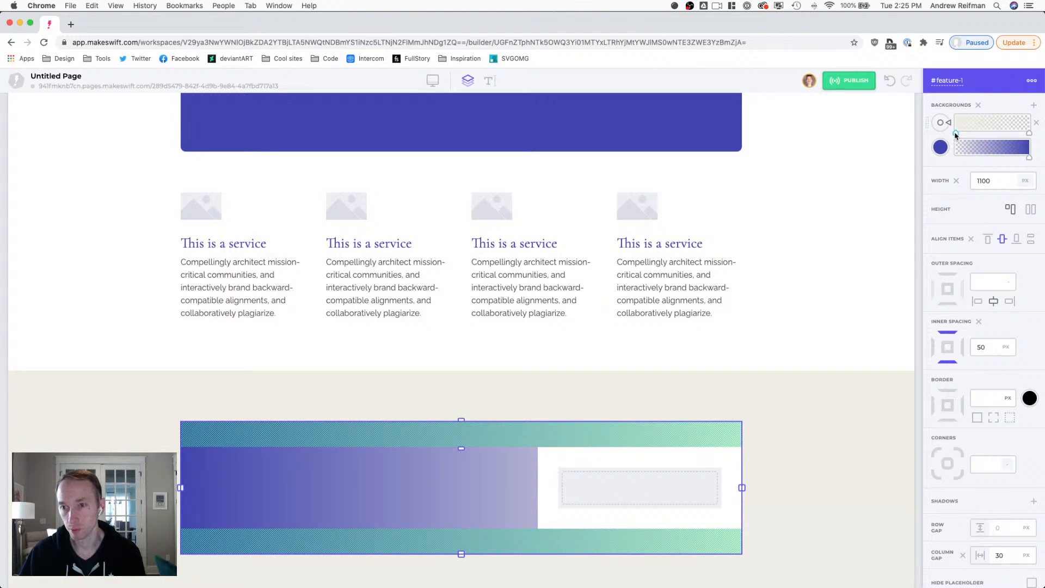
pyautogui.moveTo(957, 132)
pyautogui.mouseDown()
pyautogui.moveTo(1005, 134)
pyautogui.moveTo(973, 145)
pyautogui.mouseUp()
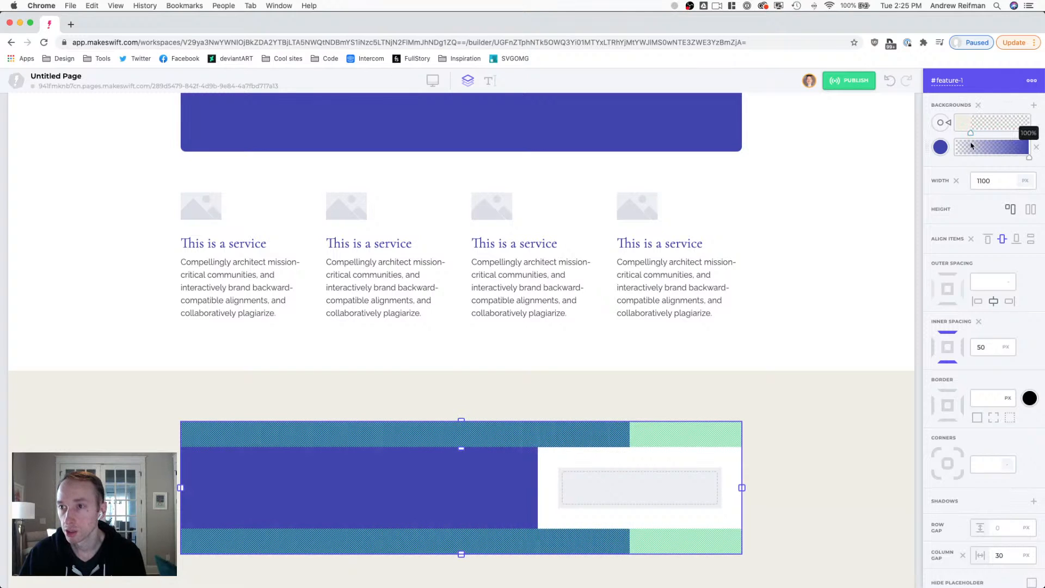
pyautogui.click(919, 162)
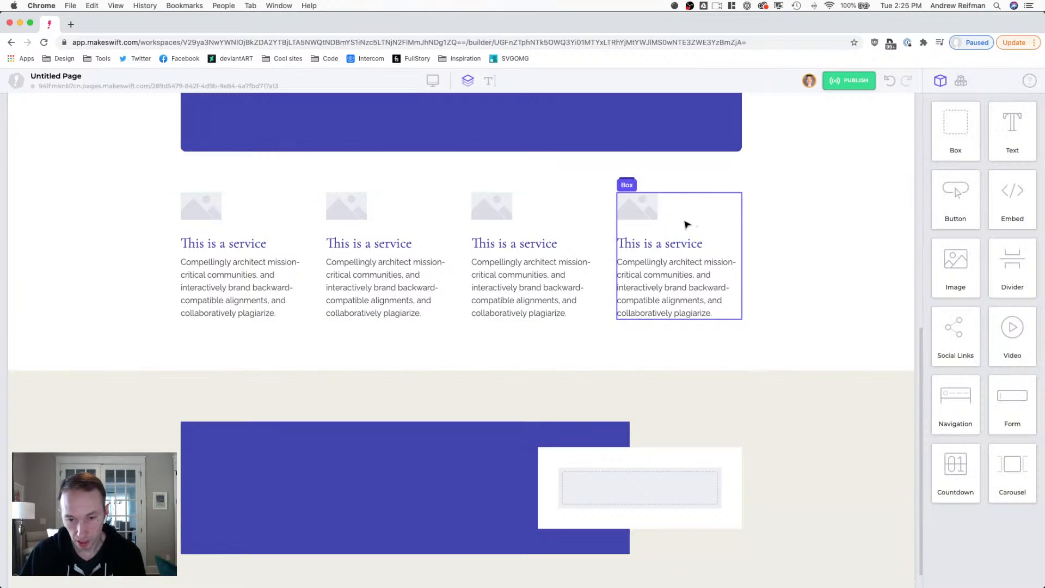
# - Copy the fourth service's heading and paragraph into the feature-1-content box, with the paragraph below the heading
pyautogui.scroll(-1, 630, 436)
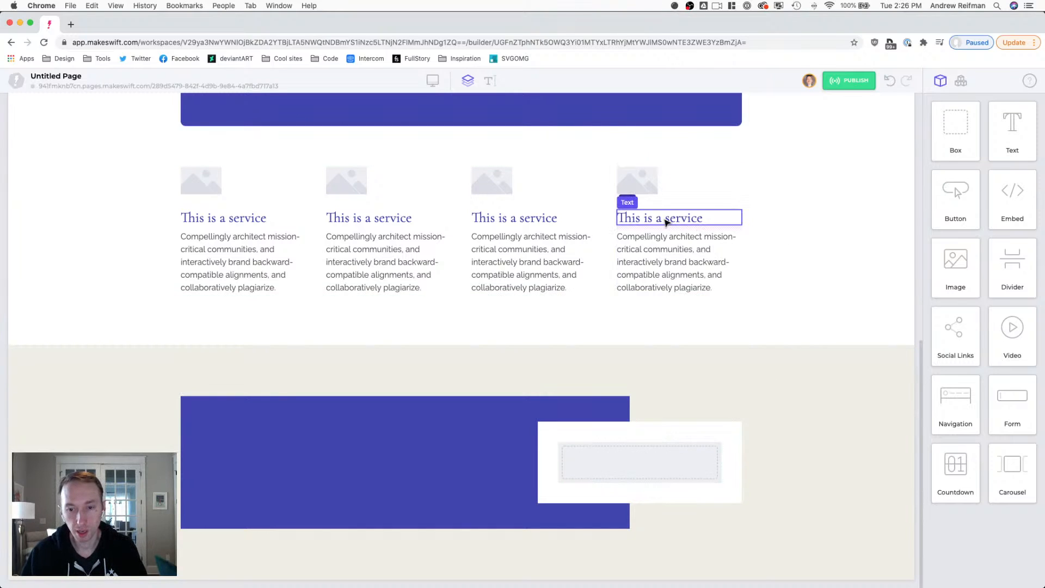
pyautogui.moveTo(666, 222); pyautogui.dragTo(610, 468)
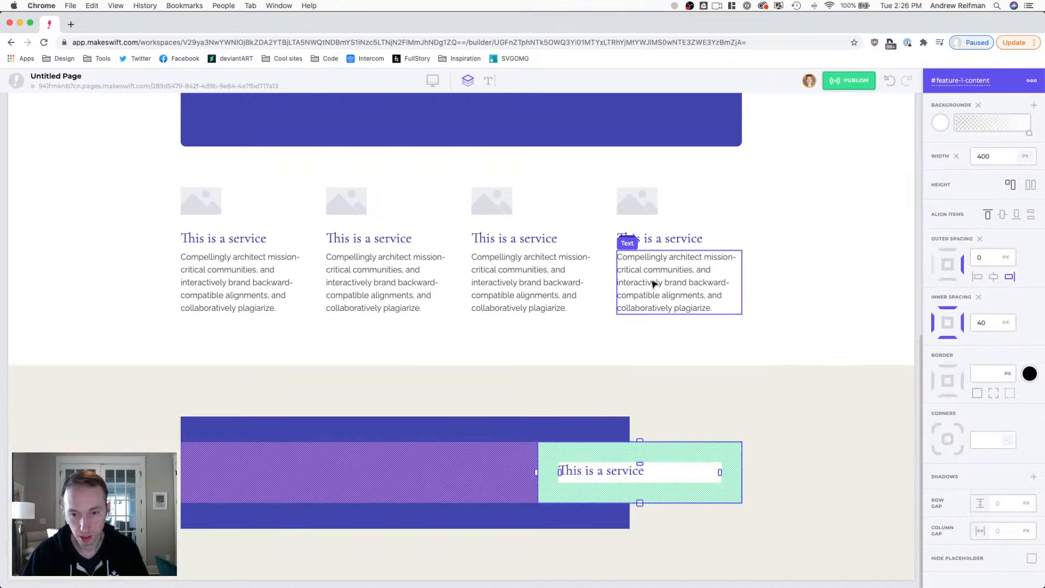
pyautogui.click(655, 285)
pyautogui.press('super+v')
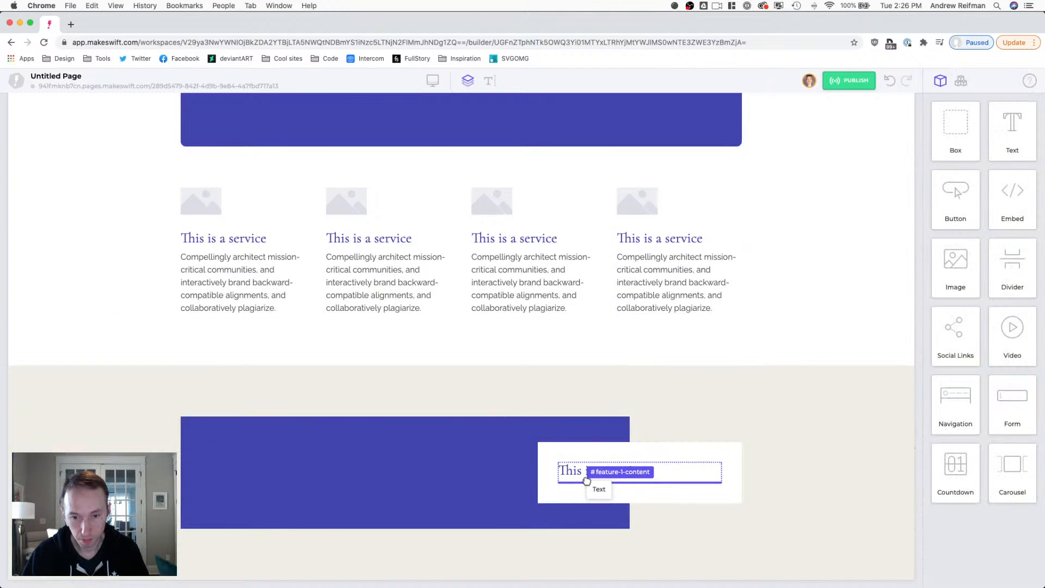
pyautogui.click(586, 480)
# - Select the "This is a service" heading text in the feature-1-content box for editing
pyautogui.press('t')
pyautogui.tripleClick(591, 472)
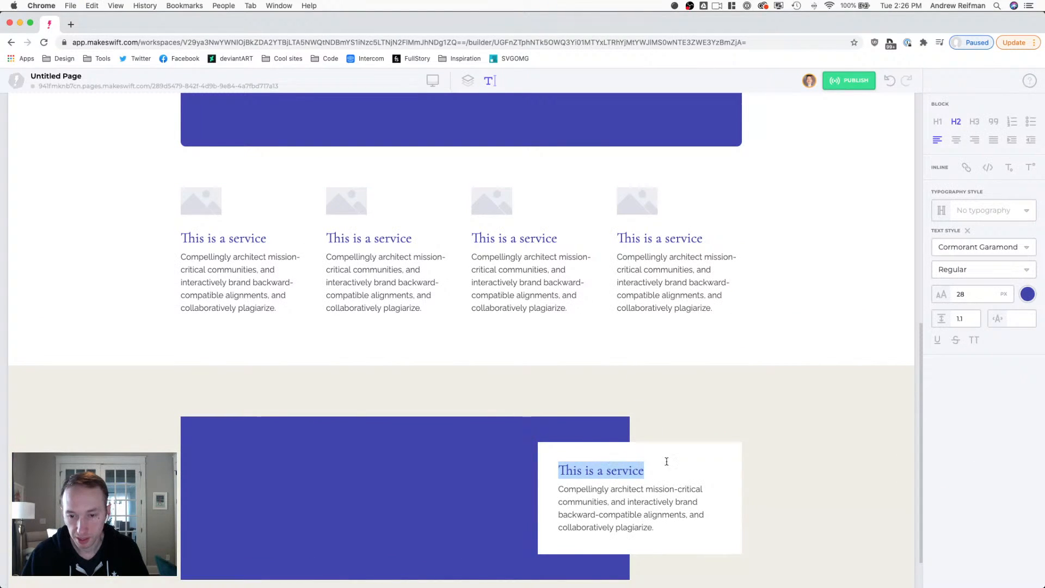
# - Set the feature card heading's font size to 40 px and change its text to "This is a header for this feature"
pyautogui.moveTo(975, 295); pyautogui.dragTo(1008, 294)
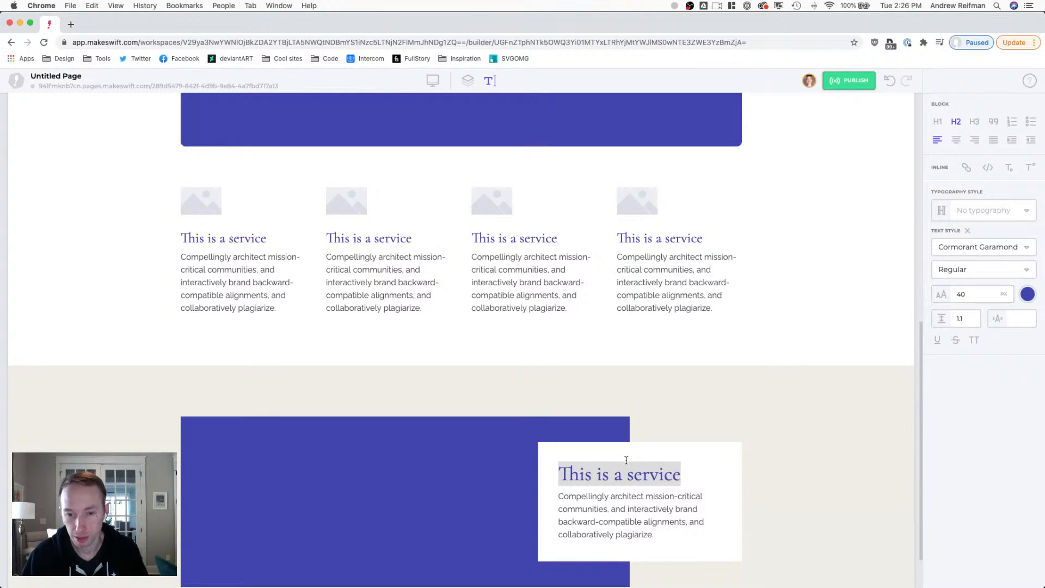
pyautogui.click(632, 475)
pyautogui.moveTo(630, 476); pyautogui.dragTo(687, 476)
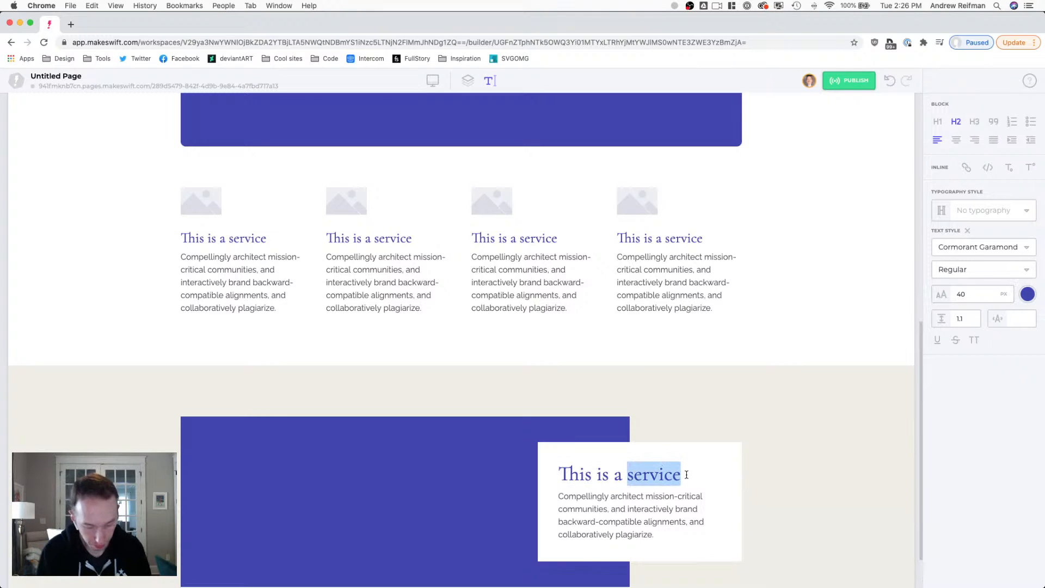
pyautogui.write('header for this ')
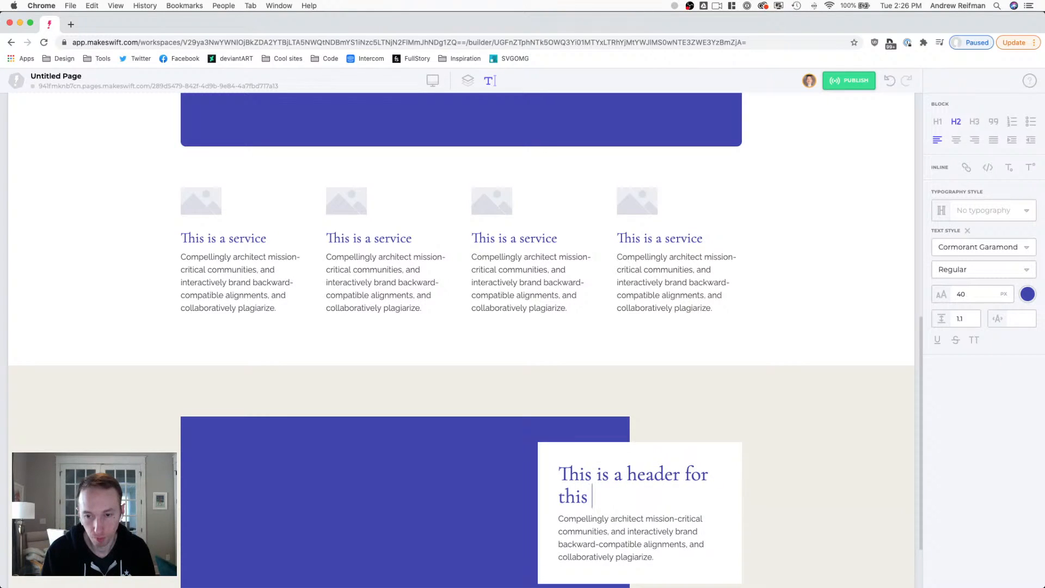
pyautogui.write('feature')
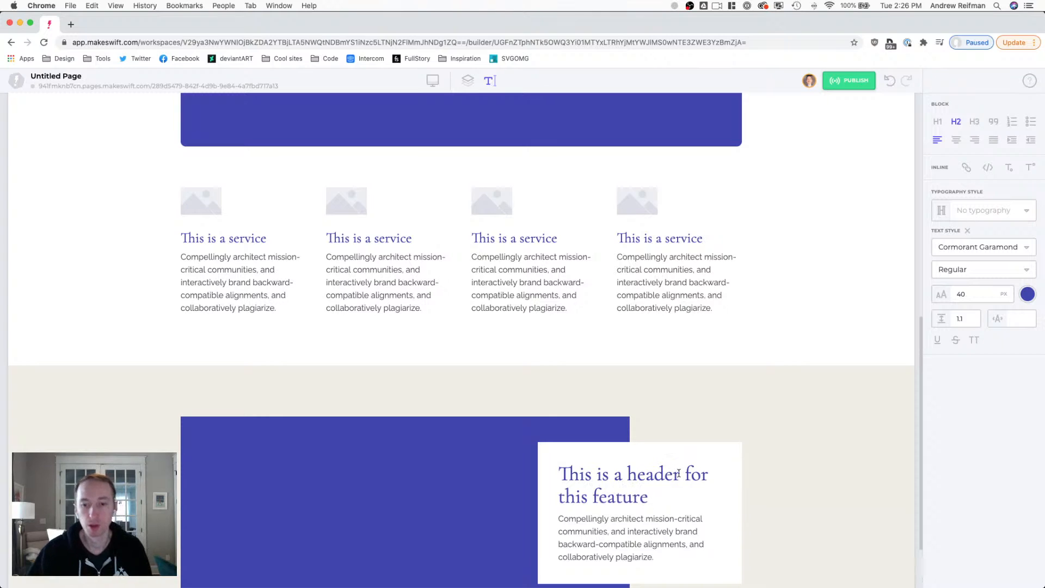
# - Try to set the feature card heading's line height to 1
pyautogui.scroll(-3, 679, 473)
pyautogui.tripleClick(670, 401)
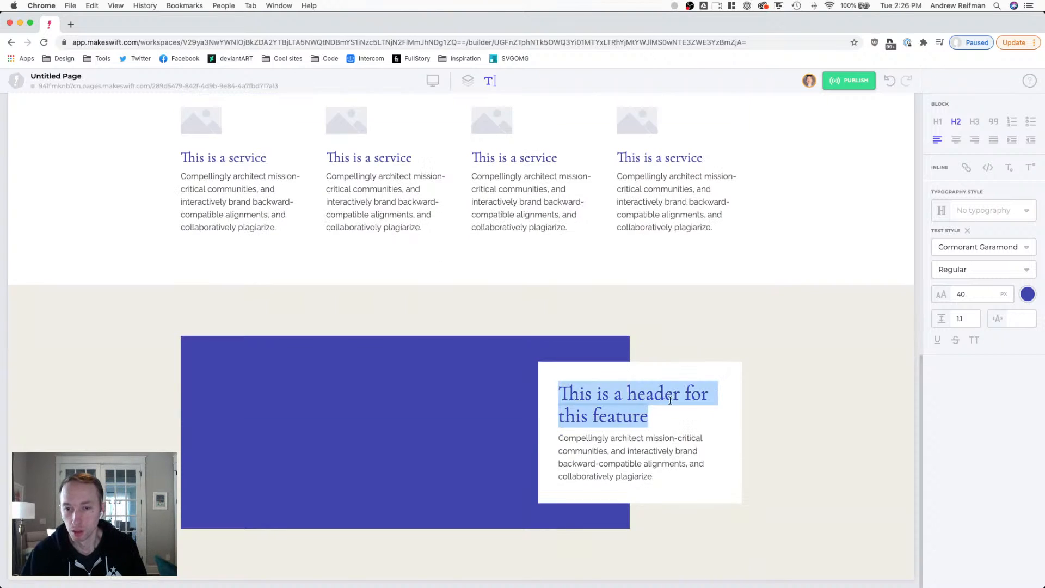
pyautogui.click(976, 319)
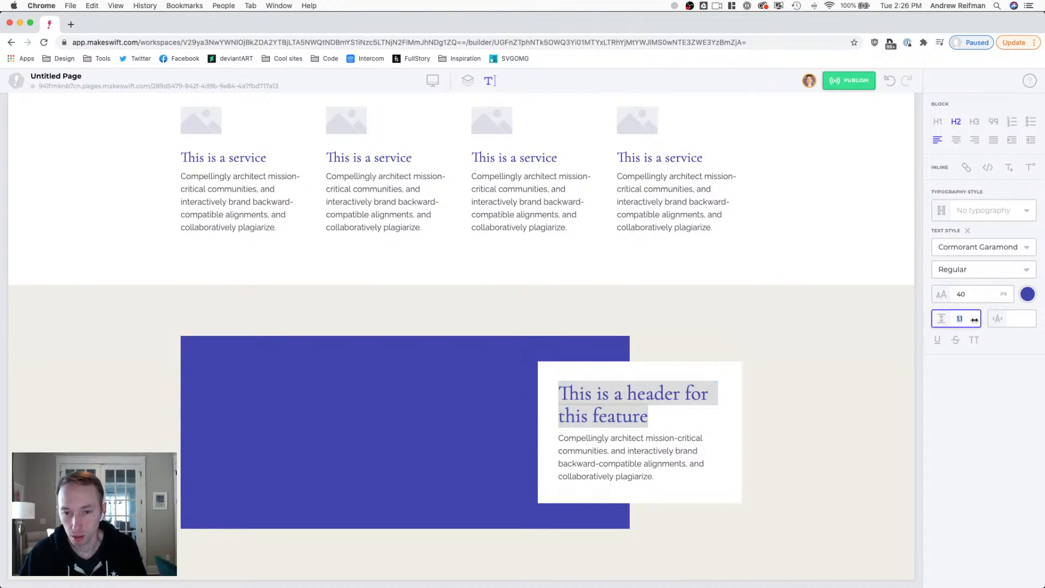
pyautogui.write('1')
pyautogui.click(598, 398)
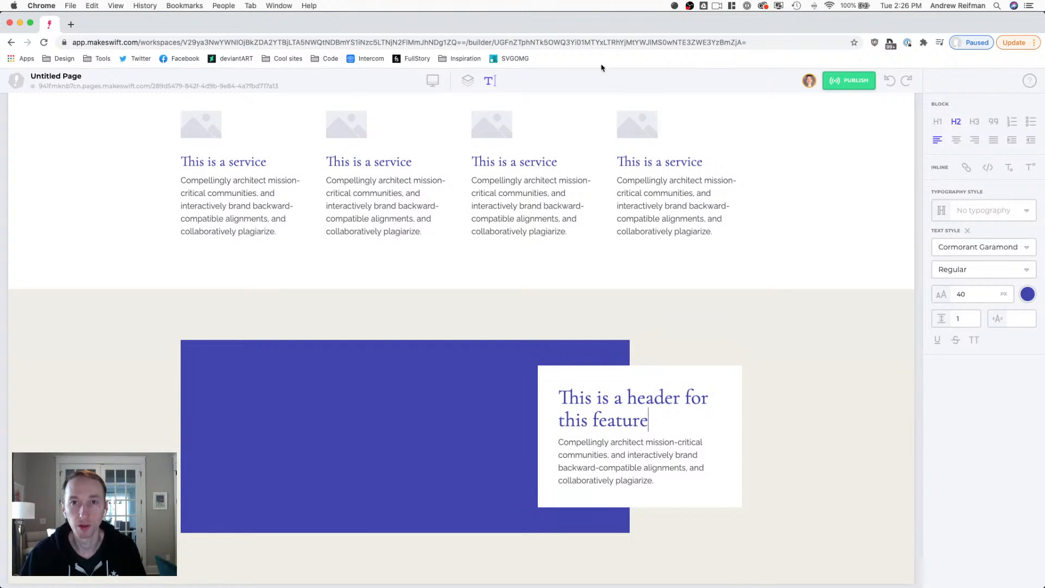
pyautogui.click(468, 80)
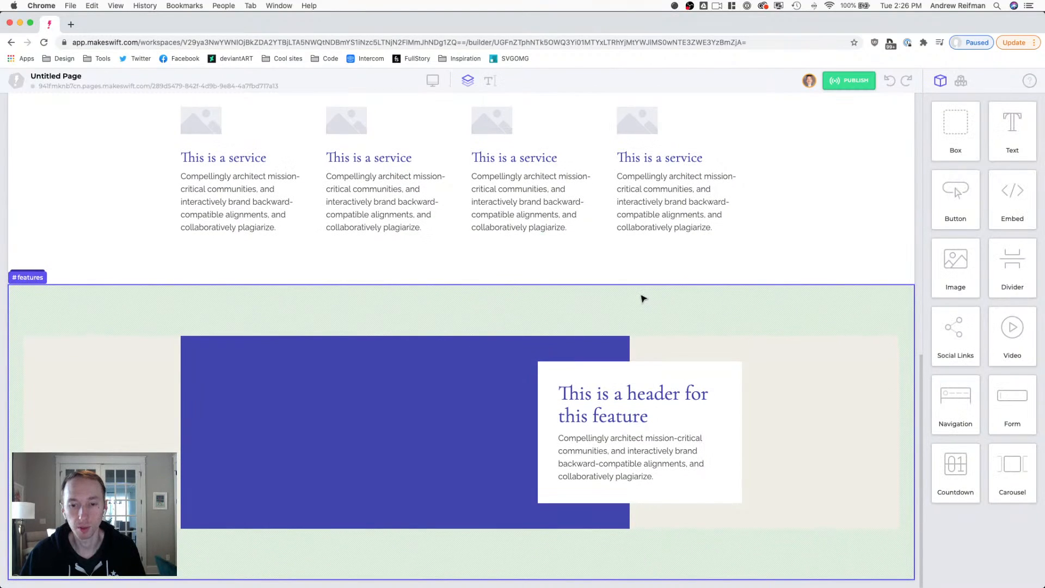
# - Set the font size of the whole feature card heading to 44 px and return to build mode
pyautogui.click(618, 400)
pyautogui.doubleClick(618, 400)
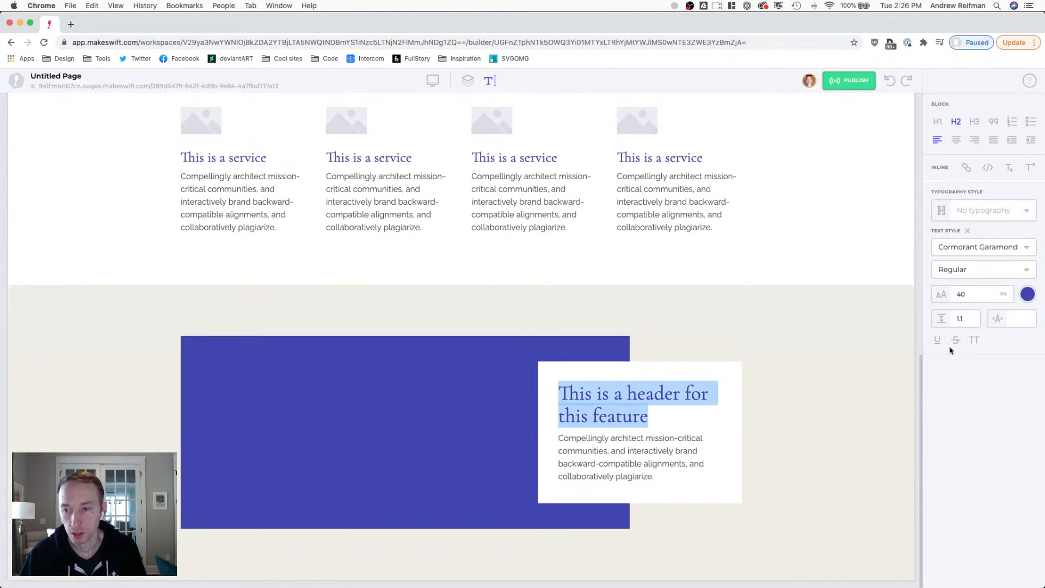
pyautogui.click(982, 294)
pyautogui.write('43')
pyautogui.press('Up')
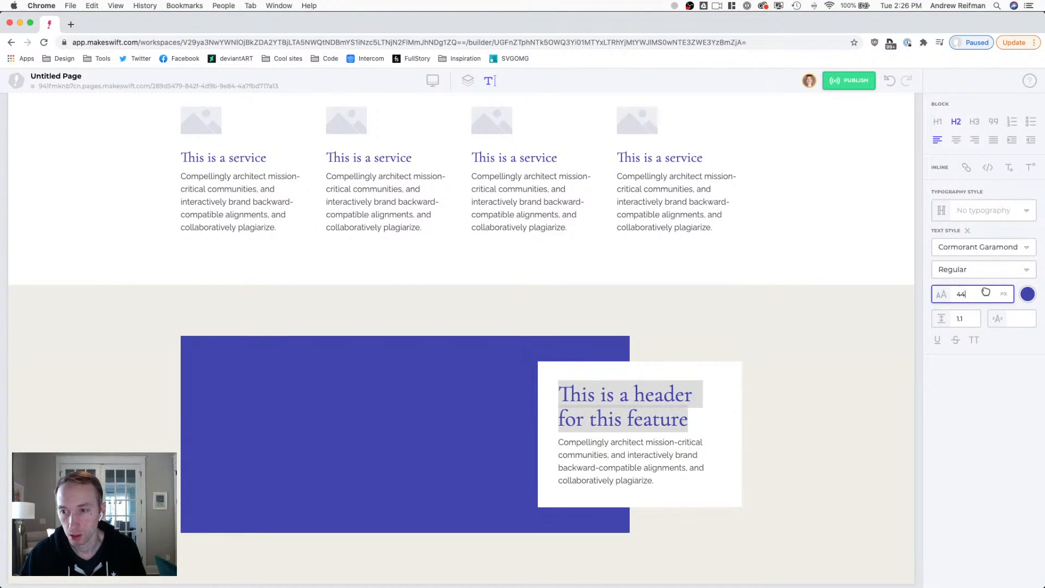
pyautogui.click(462, 82)
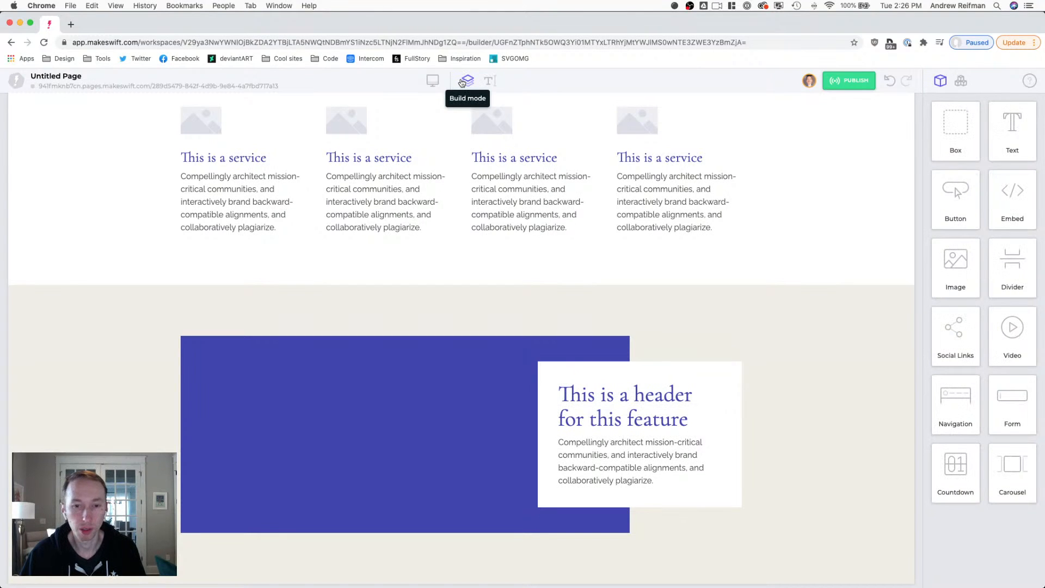
# - Set the bottom outer spacing of the feature card heading to 15 px
pyautogui.scroll(-1, 621, 256)
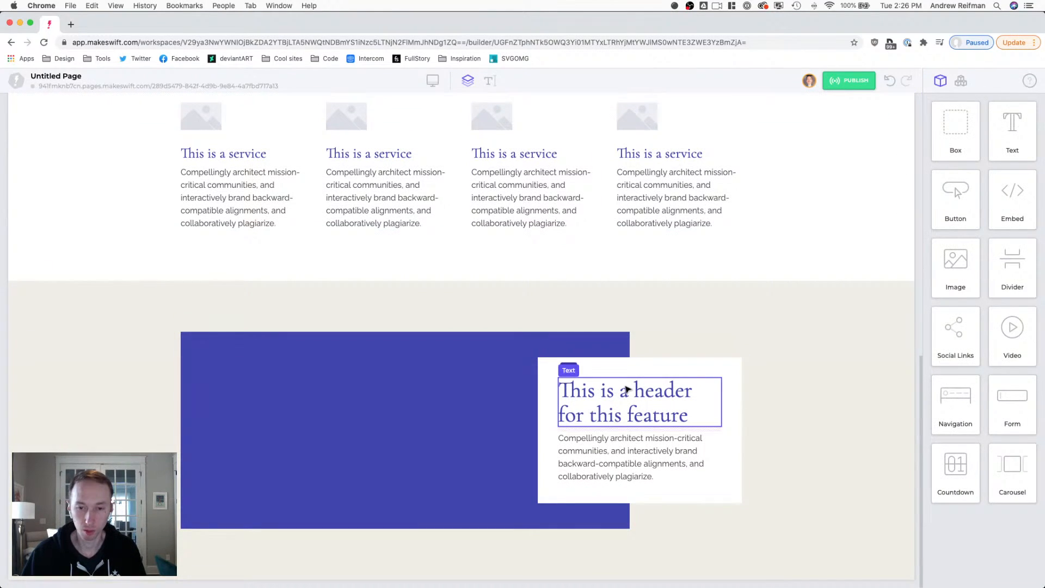
pyautogui.click(626, 399)
pyautogui.moveTo(640, 434); pyautogui.dragTo(640, 436)
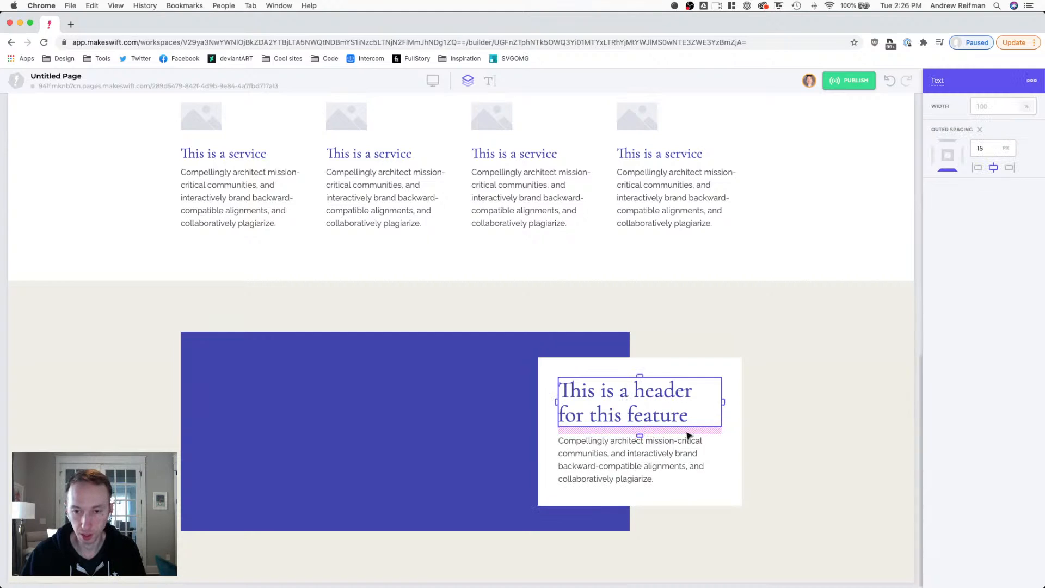
pyautogui.click(922, 318)
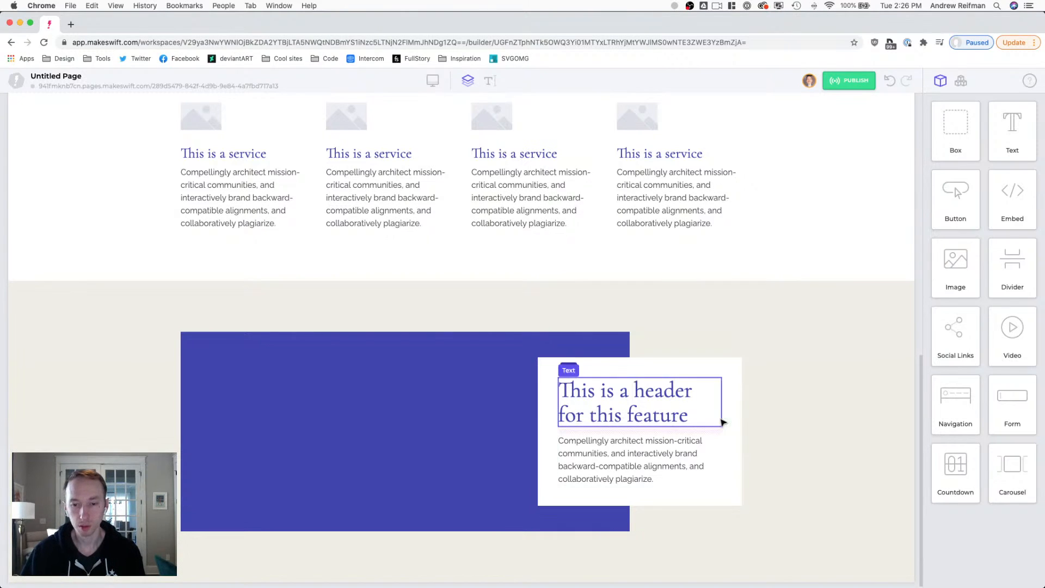
# - Add a button below the paragraph in the feature card, with 30 px of outer spacing above it
pyautogui.scroll(-1, 714, 389)
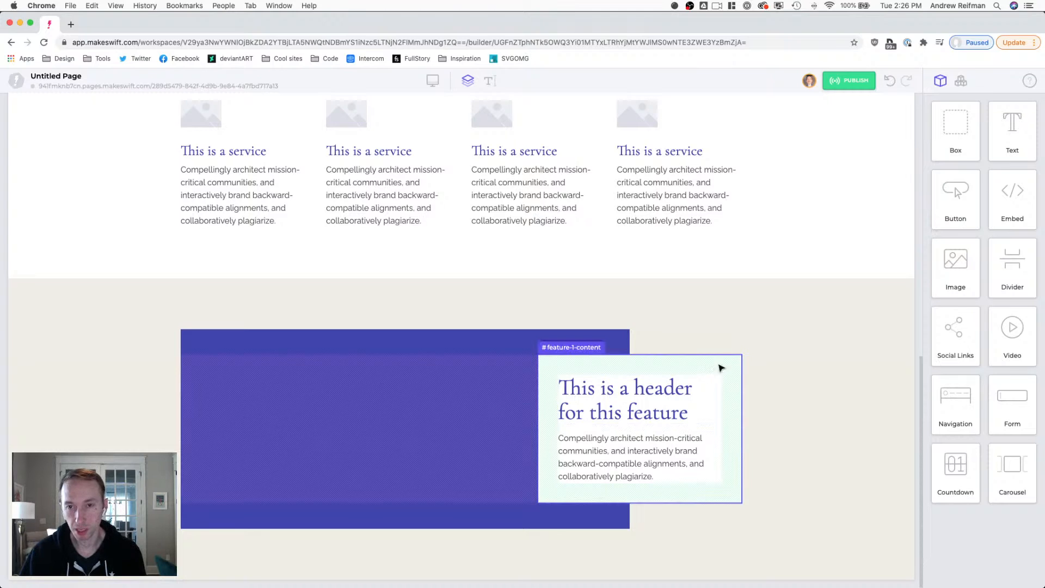
pyautogui.moveTo(957, 208); pyautogui.dragTo(584, 495)
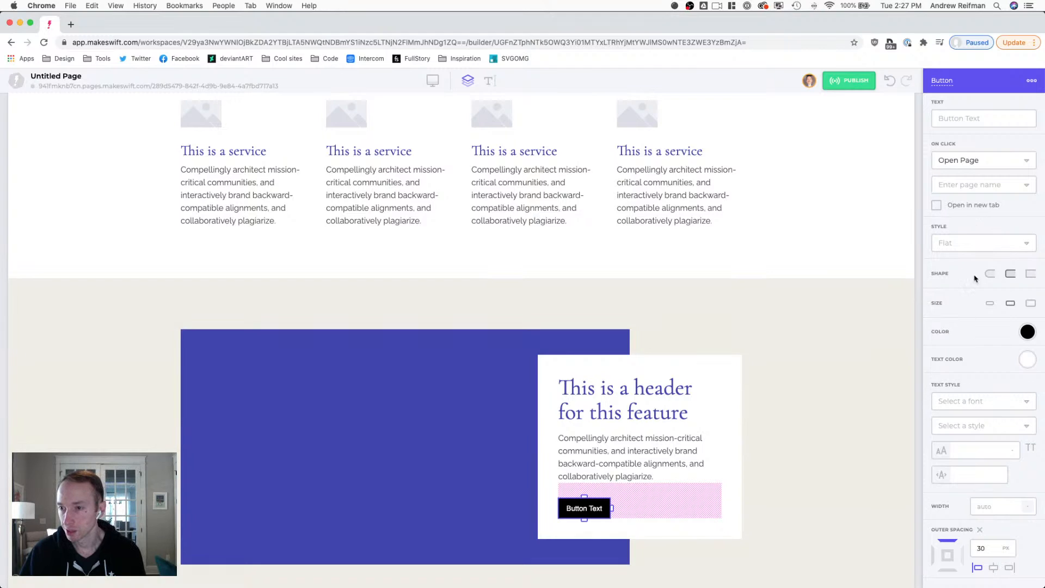
# - Try the Outline style on the feature card's button and switch it back to Flat
pyautogui.click(952, 243)
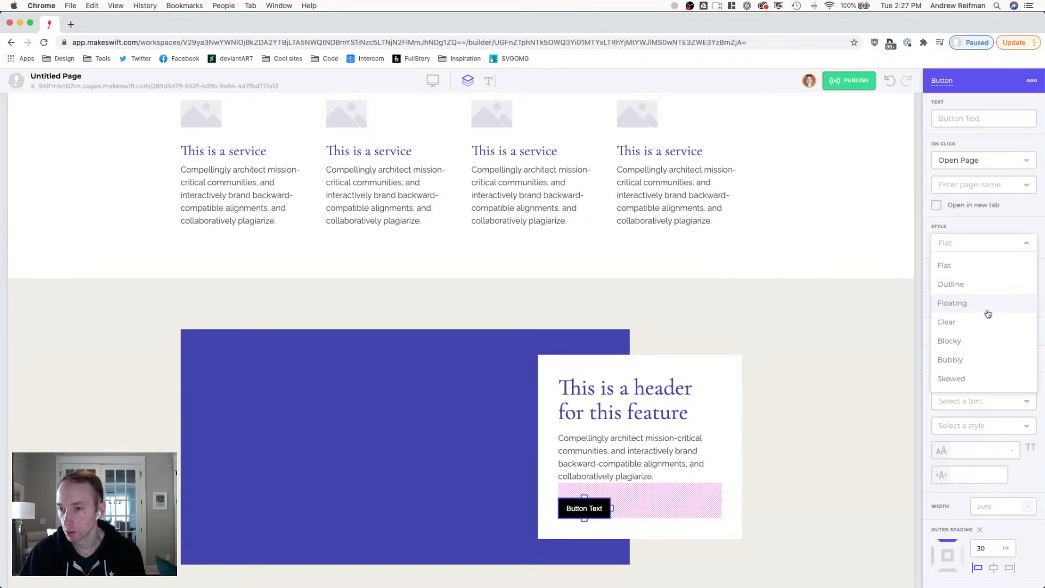
pyautogui.click(953, 284)
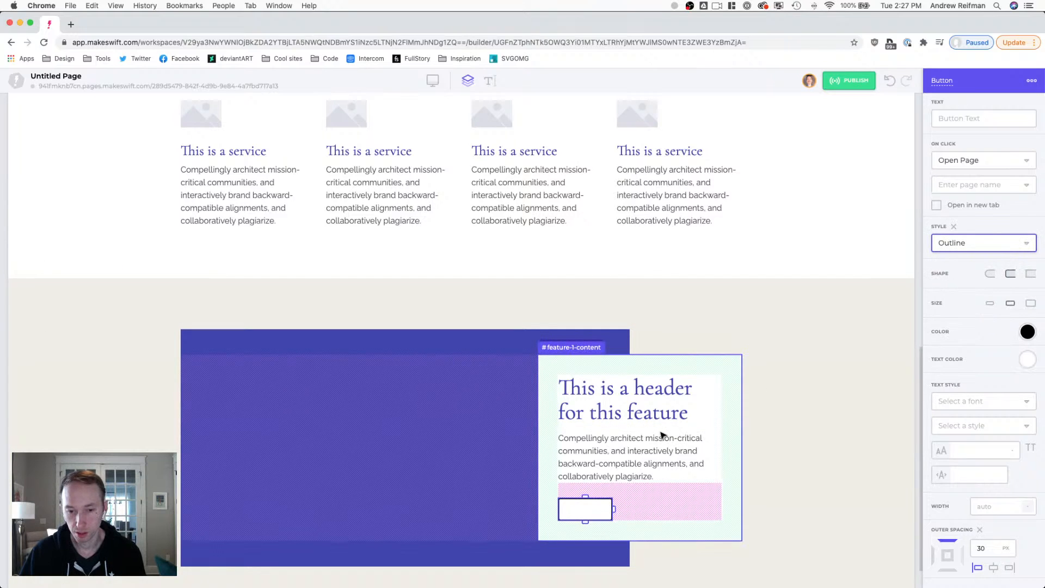
pyautogui.click(659, 435)
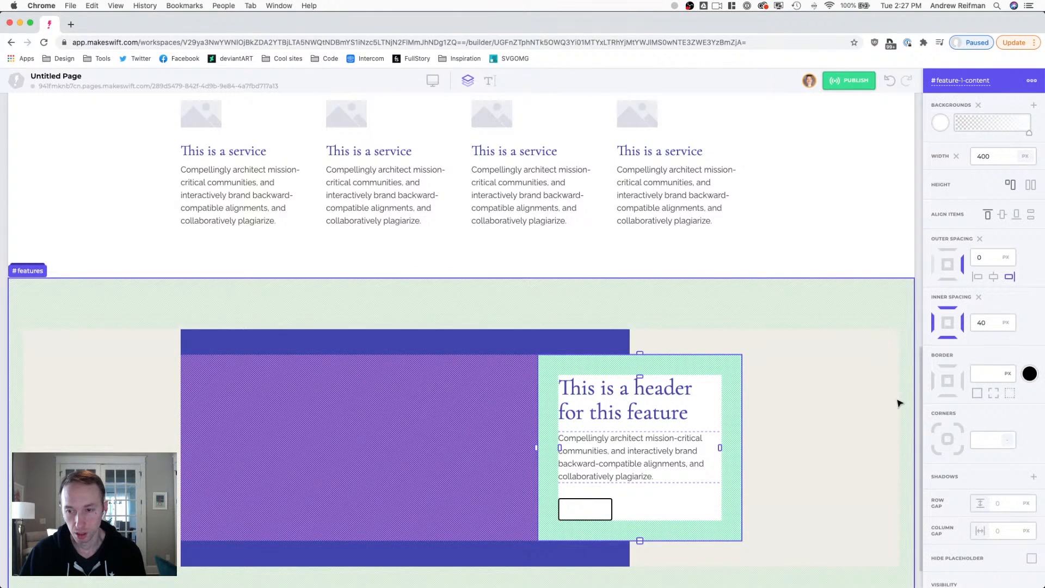
pyautogui.click(919, 383)
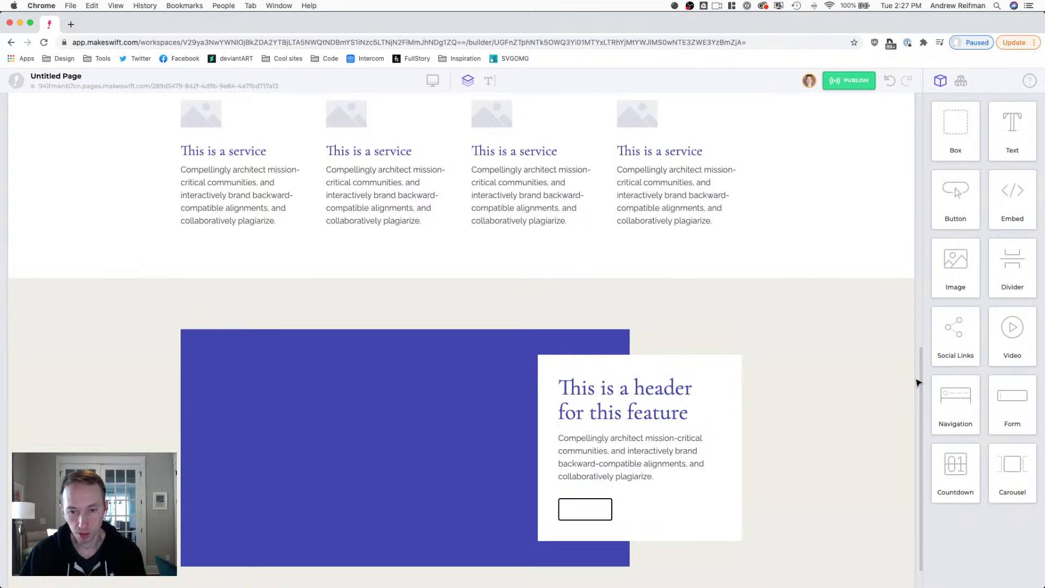
pyautogui.click(580, 510)
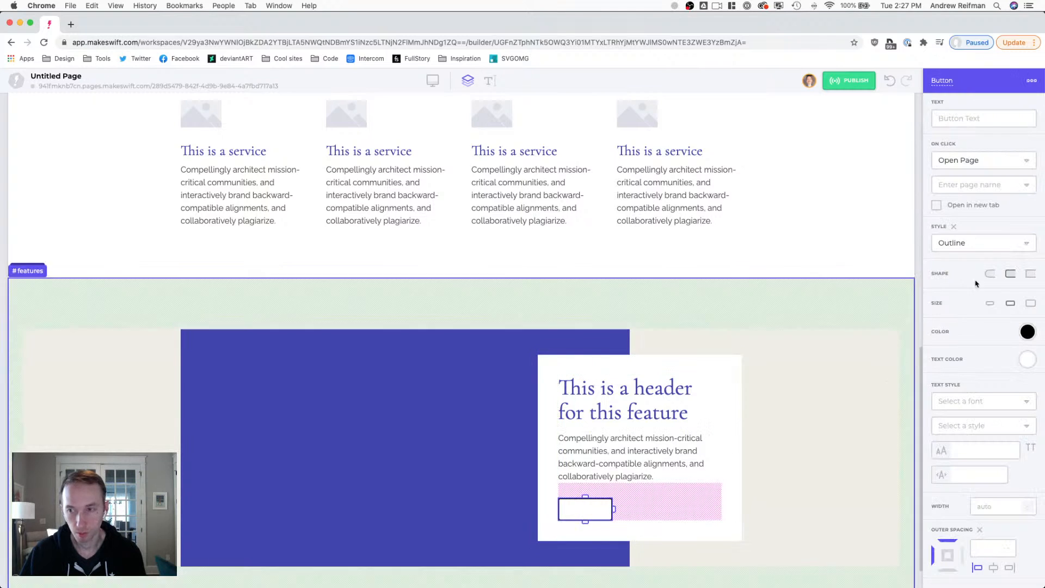
pyautogui.click(968, 246)
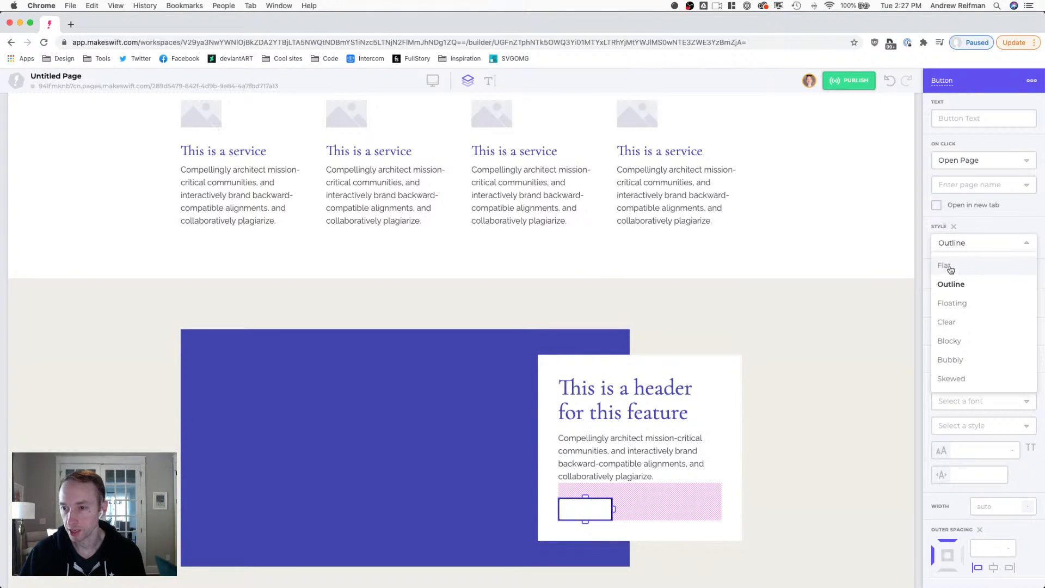
pyautogui.click(950, 267)
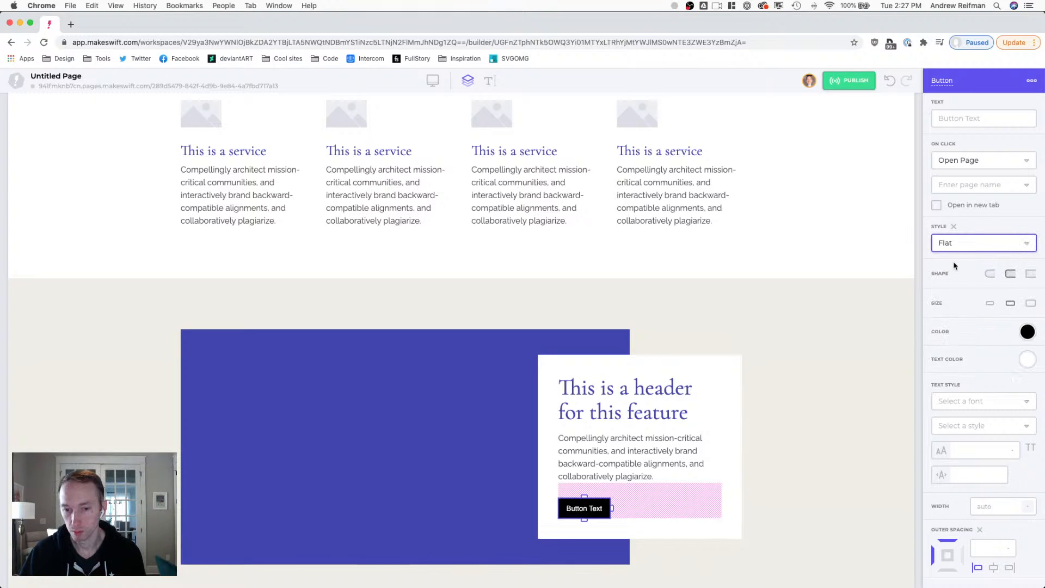
# - Set the button's color to the turquoise site color
pyautogui.click(1029, 333)
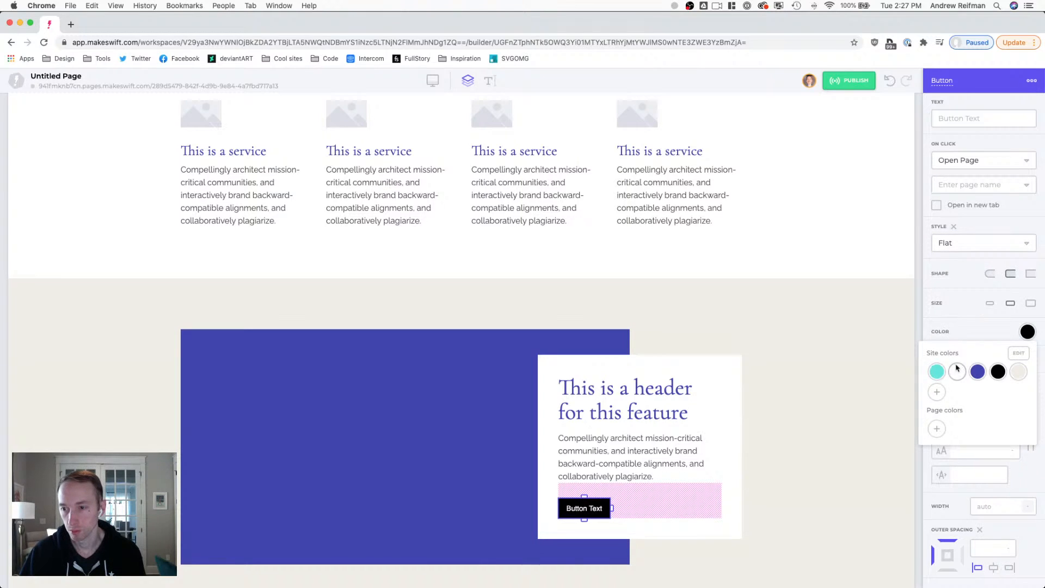
pyautogui.click(936, 373)
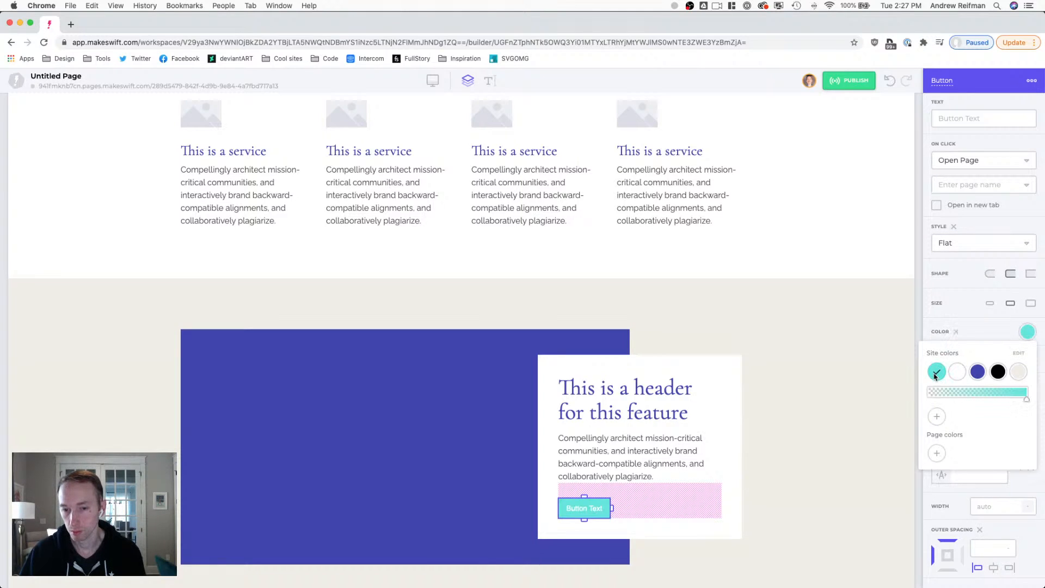
pyautogui.click(985, 329)
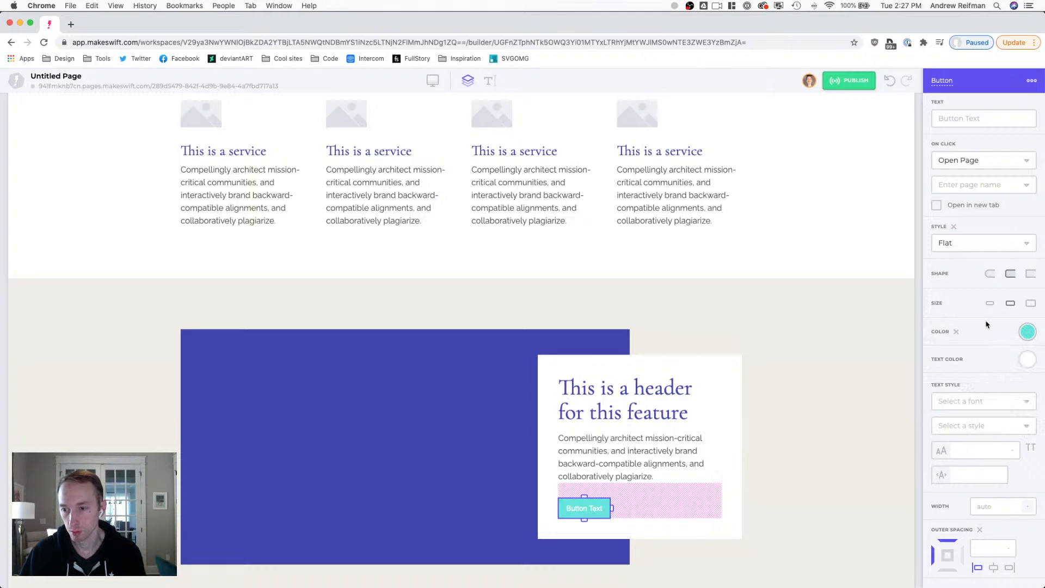
# - Format the button's text as Raleway Bold, 12 px, in uppercase
pyautogui.click(984, 401)
pyautogui.click(962, 446)
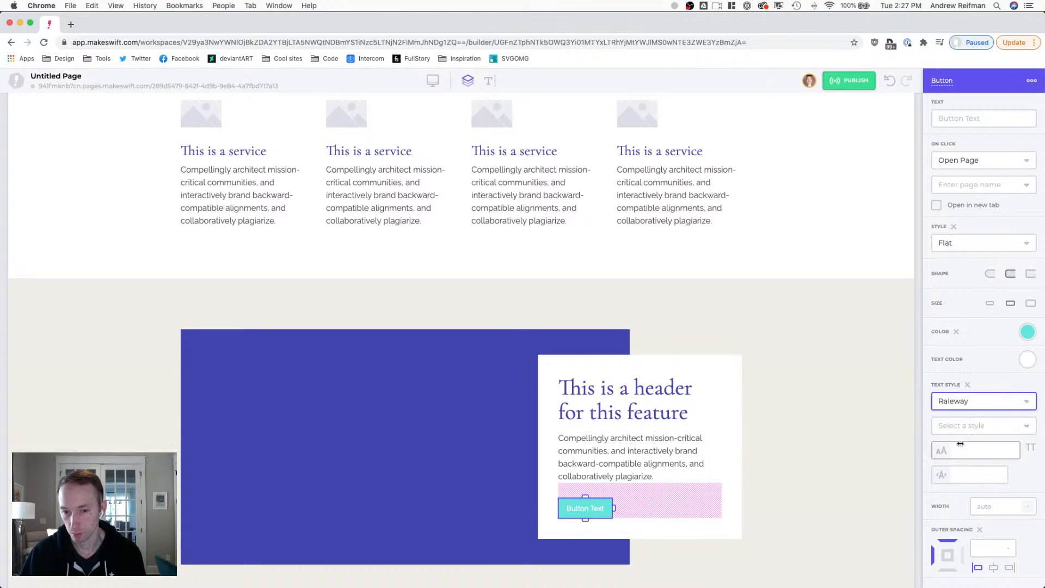
pyautogui.click(1029, 448)
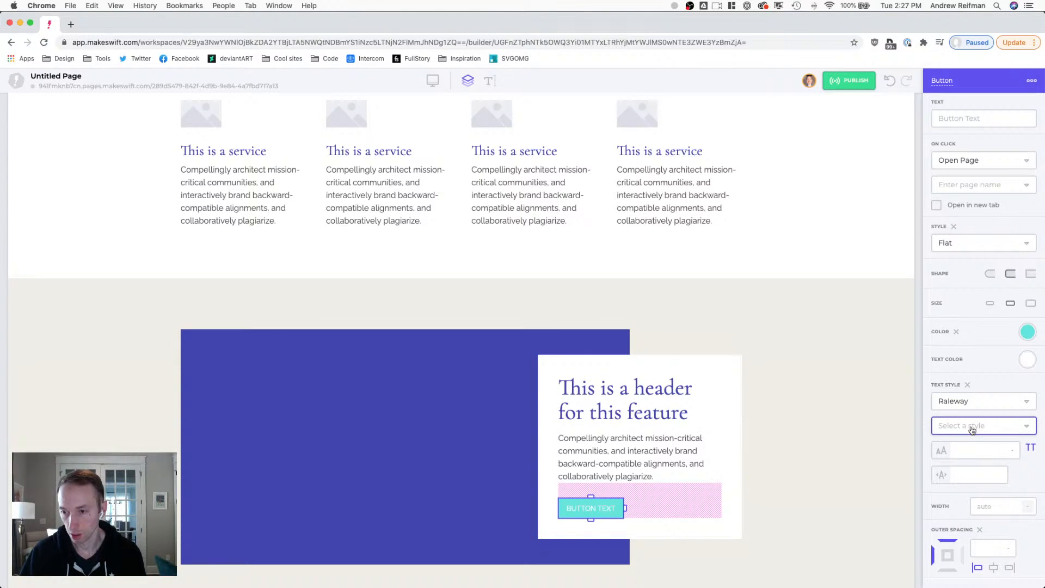
pyautogui.click(980, 451)
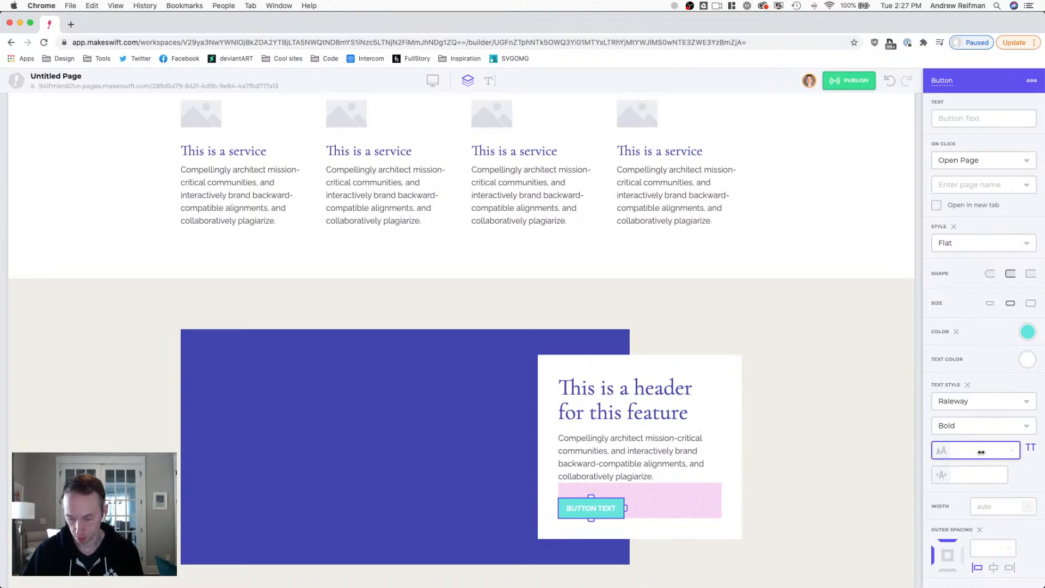
pyautogui.write('14')
pyautogui.press('BackSpace')
pyautogui.write('2')
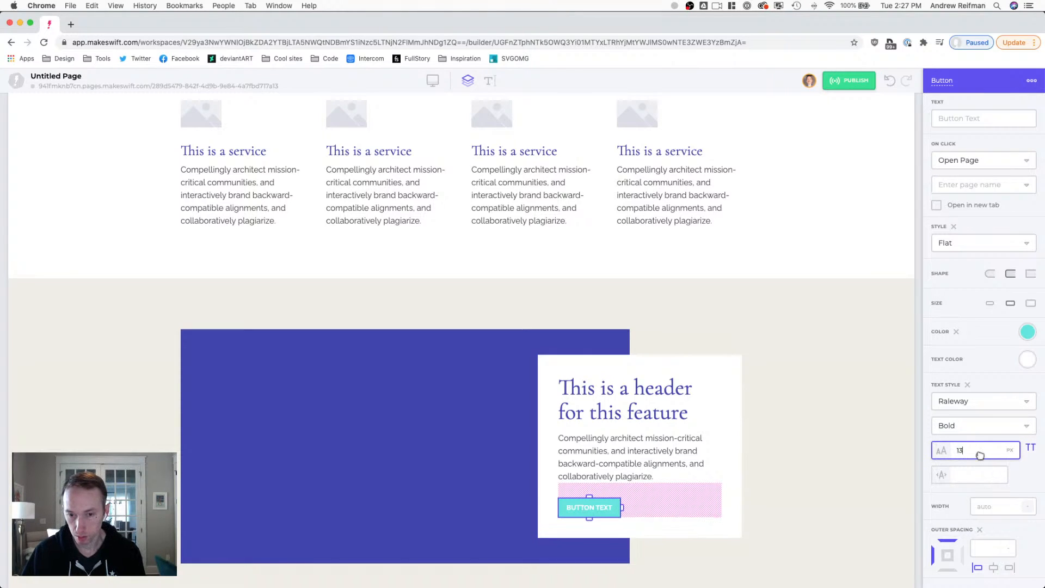
pyautogui.press('Return')
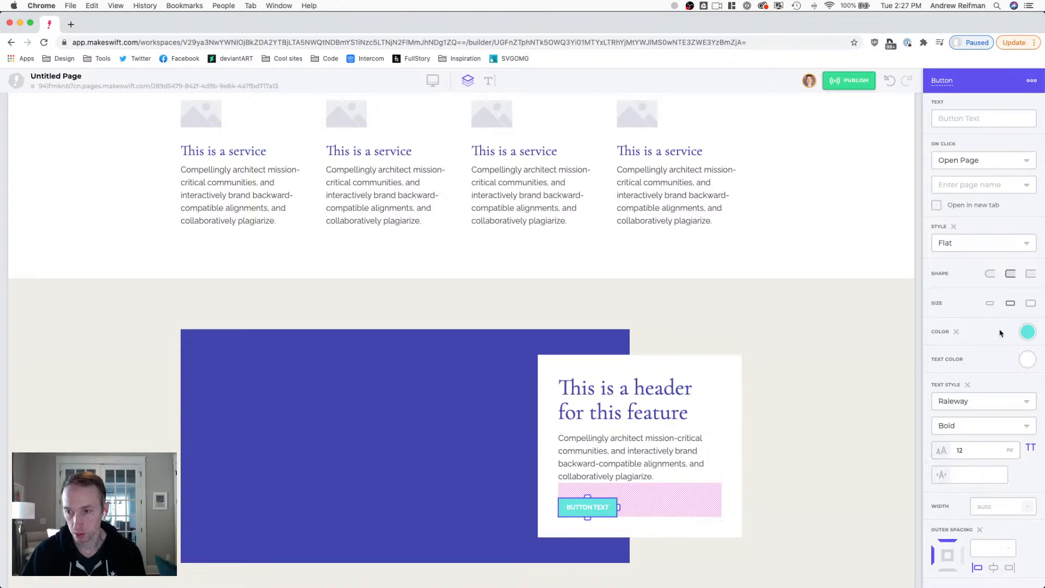
pyautogui.click(920, 282)
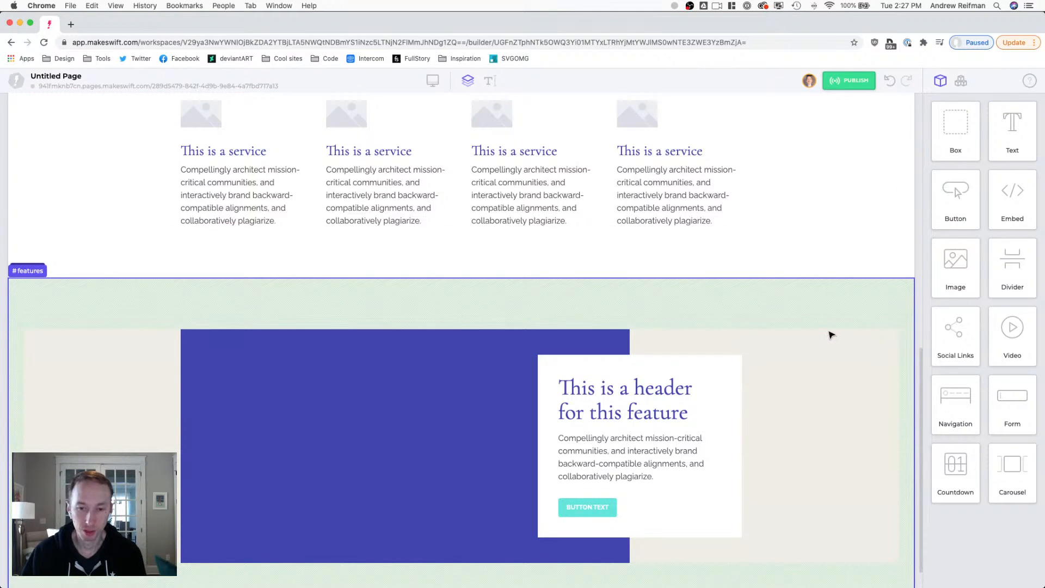
# - Set the feature card heading's bottom outer spacing to 10 px
pyautogui.scroll(-1, 831, 335)
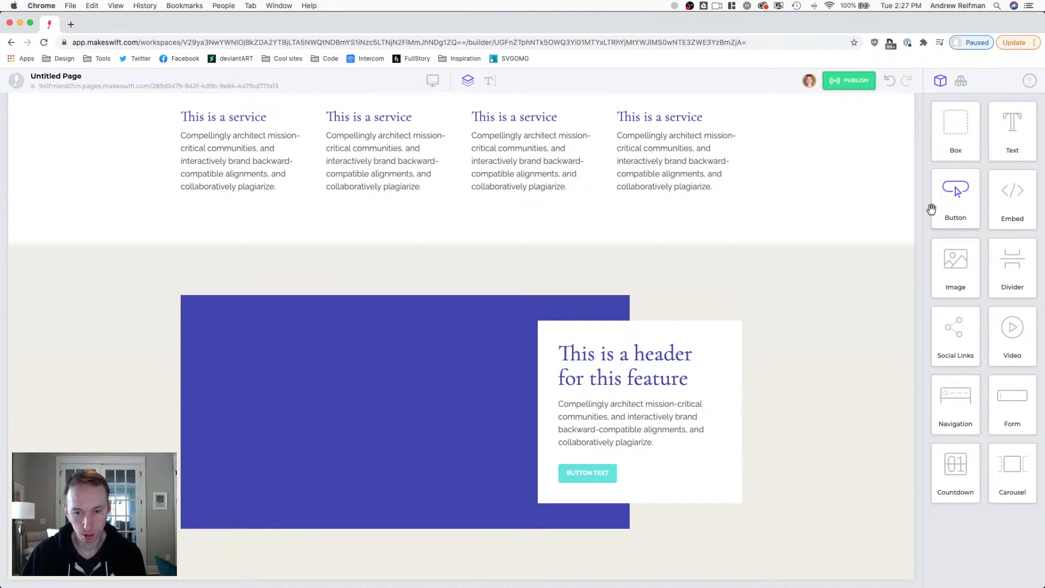
pyautogui.click(637, 360)
pyautogui.moveTo(640, 399); pyautogui.dragTo(640, 397)
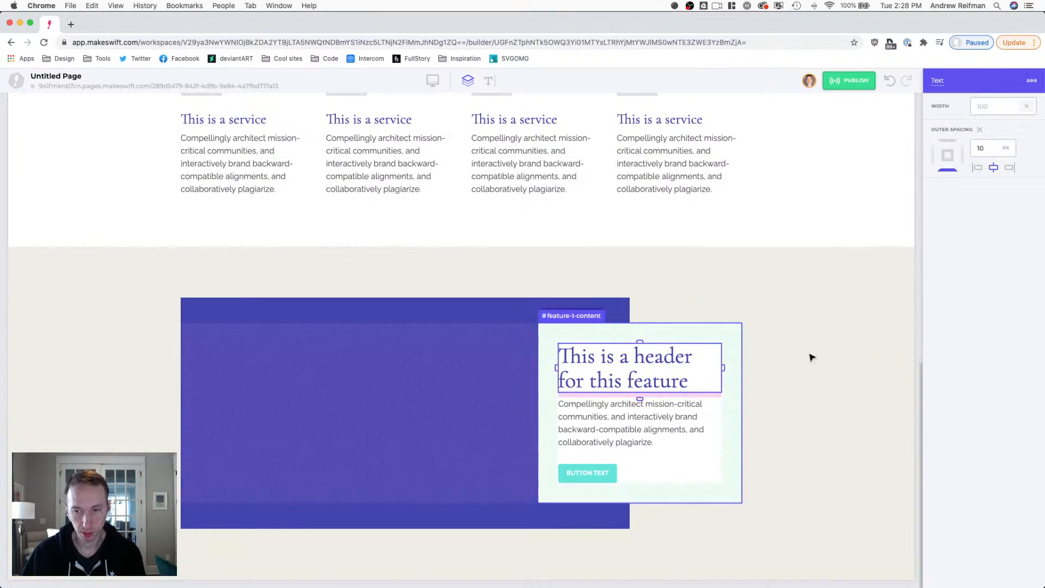
pyautogui.click(923, 271)
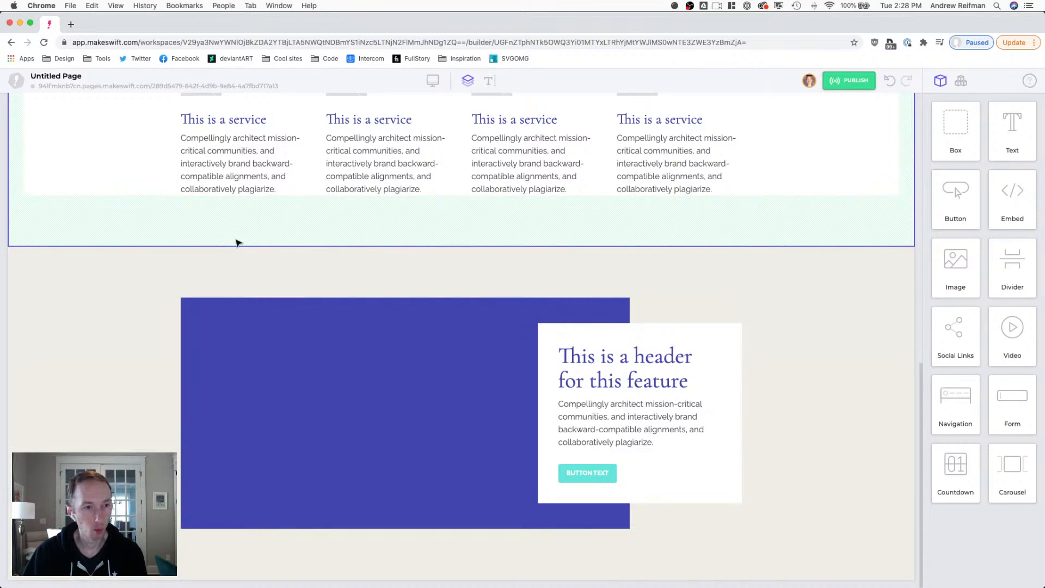
# - Duplicate the feature-1 box inside the features section
pyautogui.moveTo(201, 294)
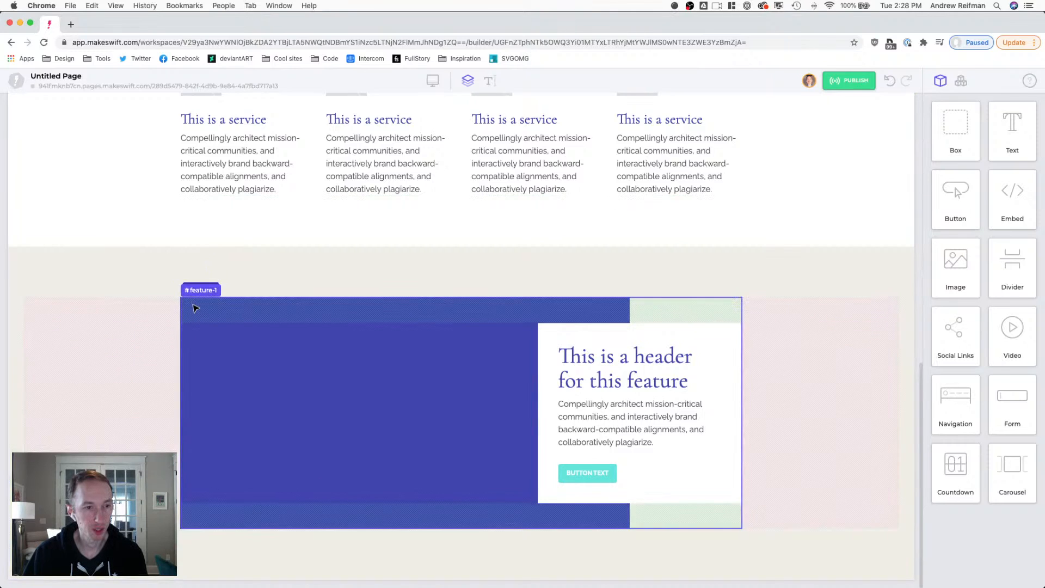
pyautogui.click(193, 306)
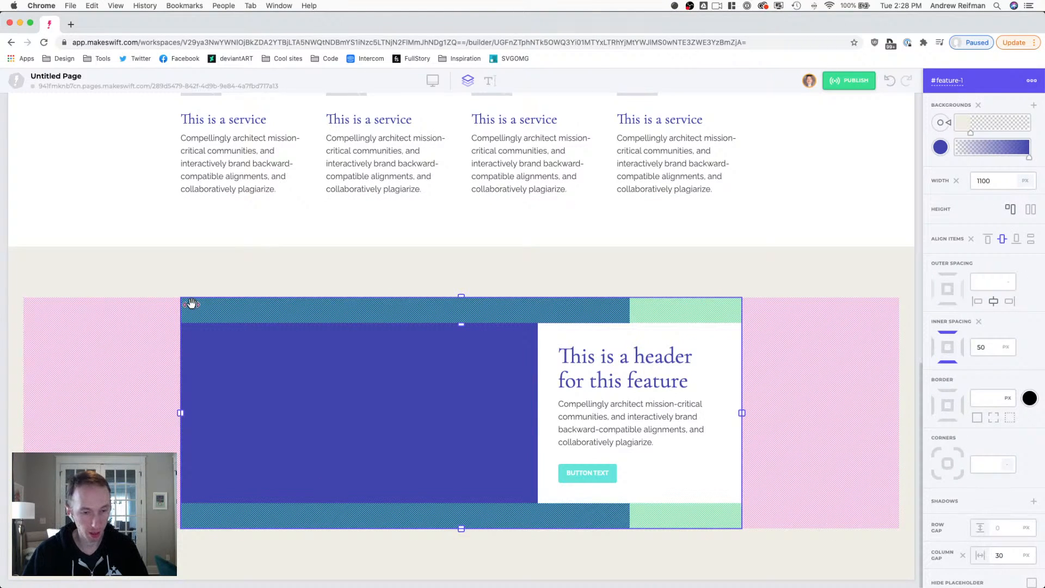
pyautogui.press('super+d')
pyautogui.scroll(-5, 207, 296)
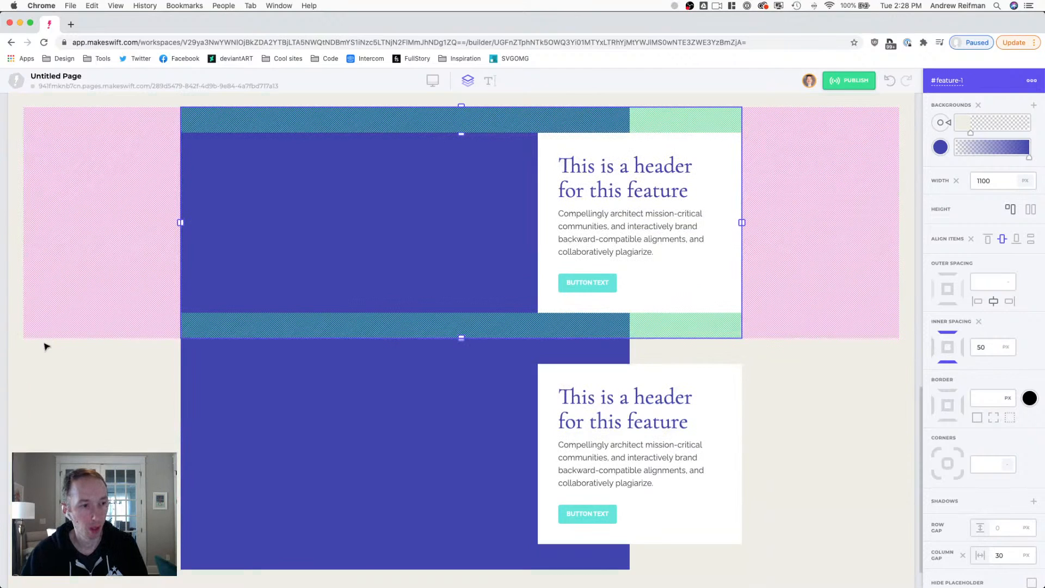
# - Try a row gap of 80 px on the features section and set it to 100 px
pyautogui.click(18, 352)
pyautogui.scroll(3, 109, 327)
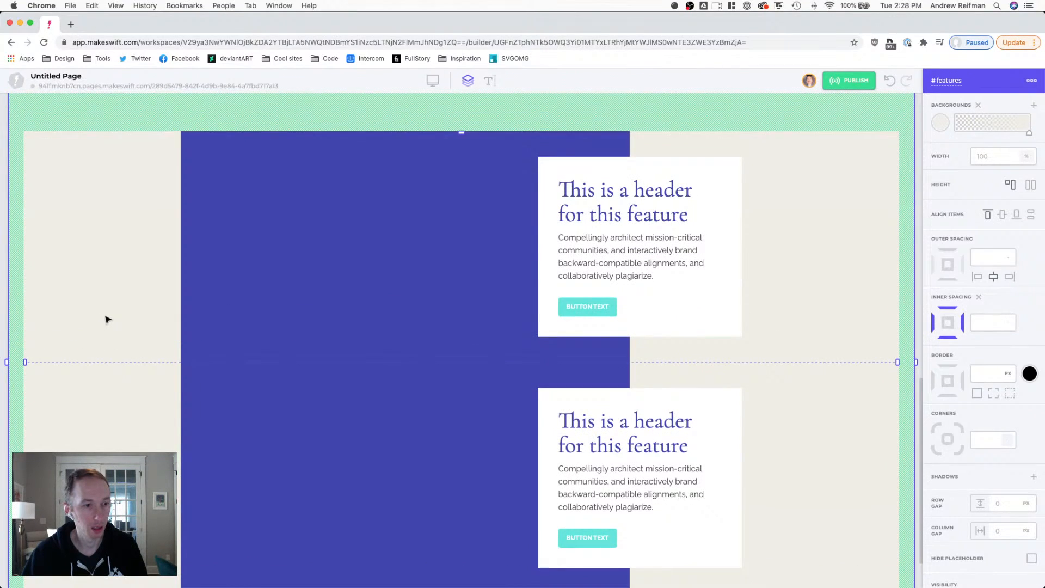
pyautogui.scroll(3, 110, 319)
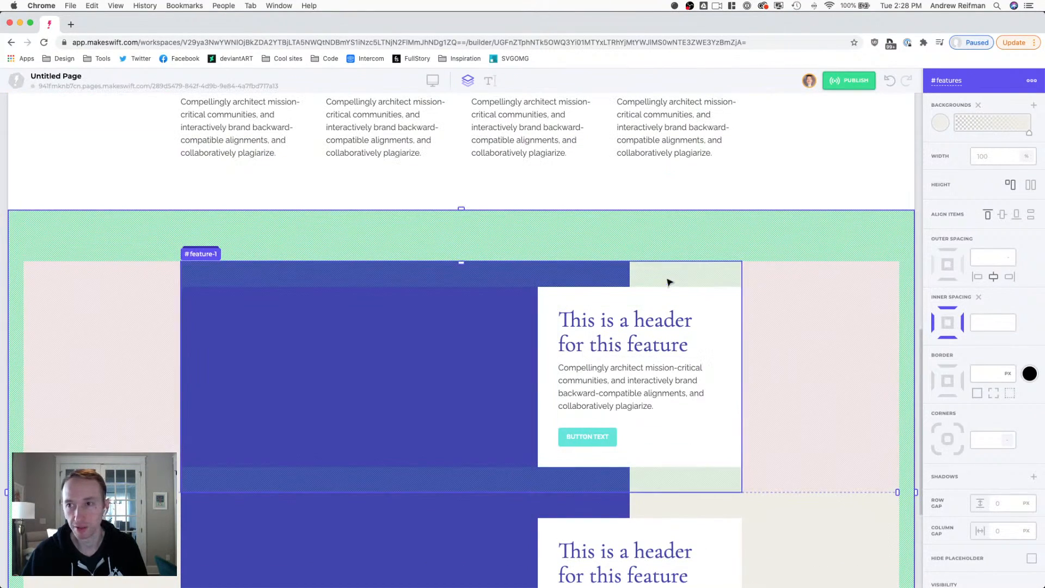
pyautogui.scroll(-3, 600, 392)
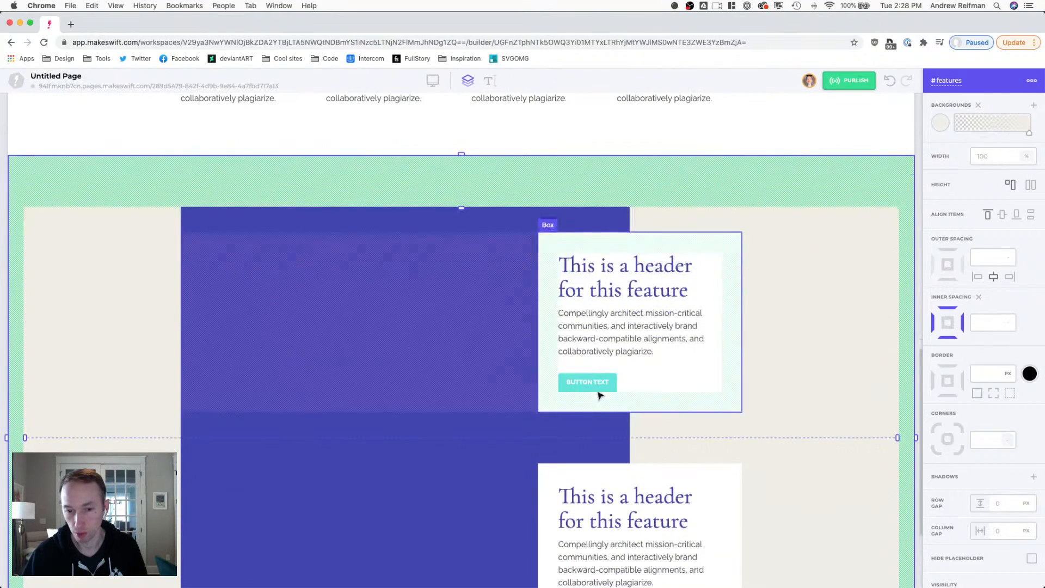
pyautogui.click(1008, 498)
pyautogui.write('80')
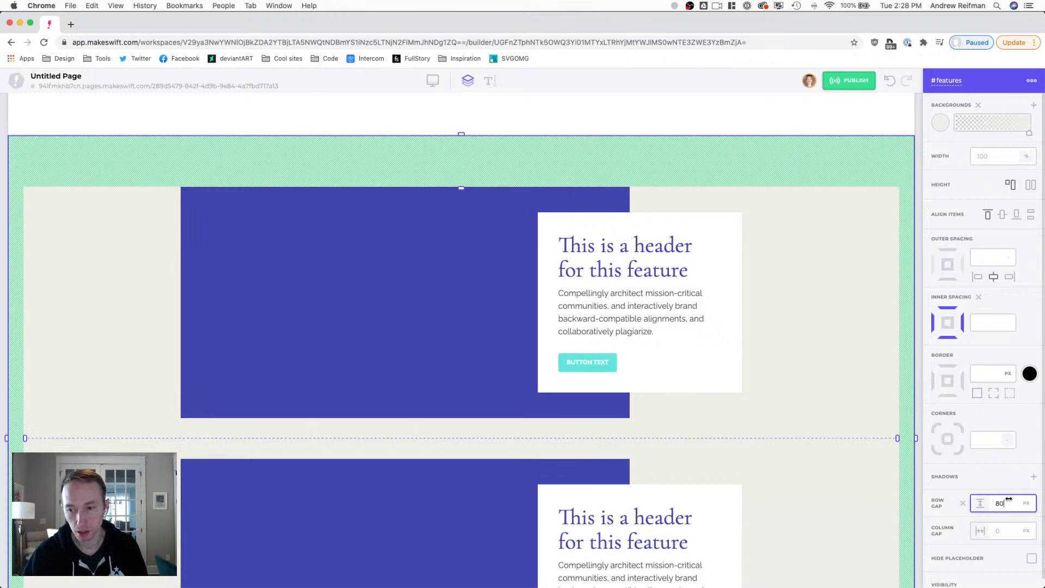
pyautogui.write('100')
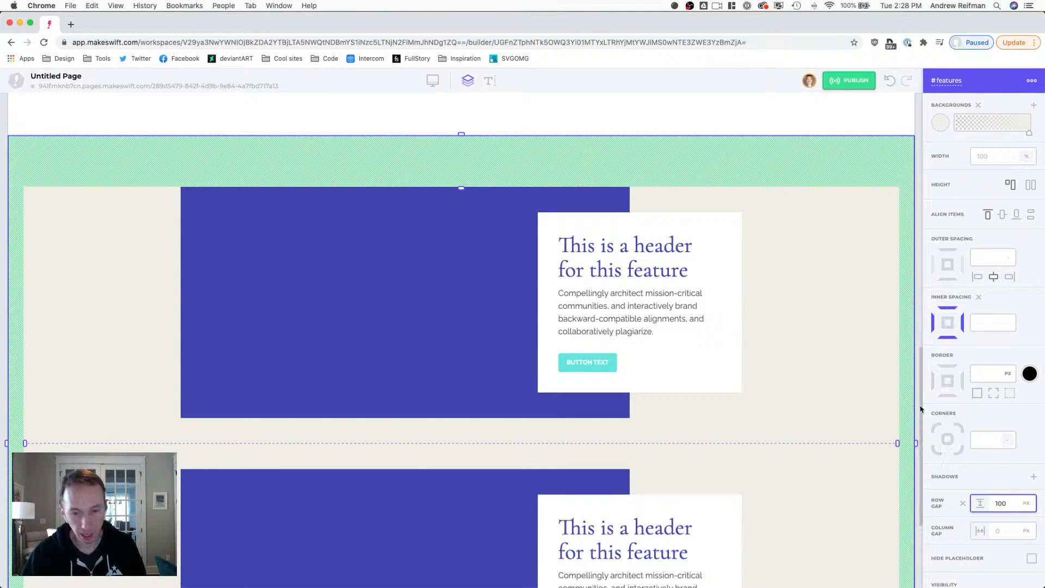
# - Change the duplicated content card's ID to feature-2-content and give its parent box the ID feature-2
pyautogui.scroll(-3, 877, 462)
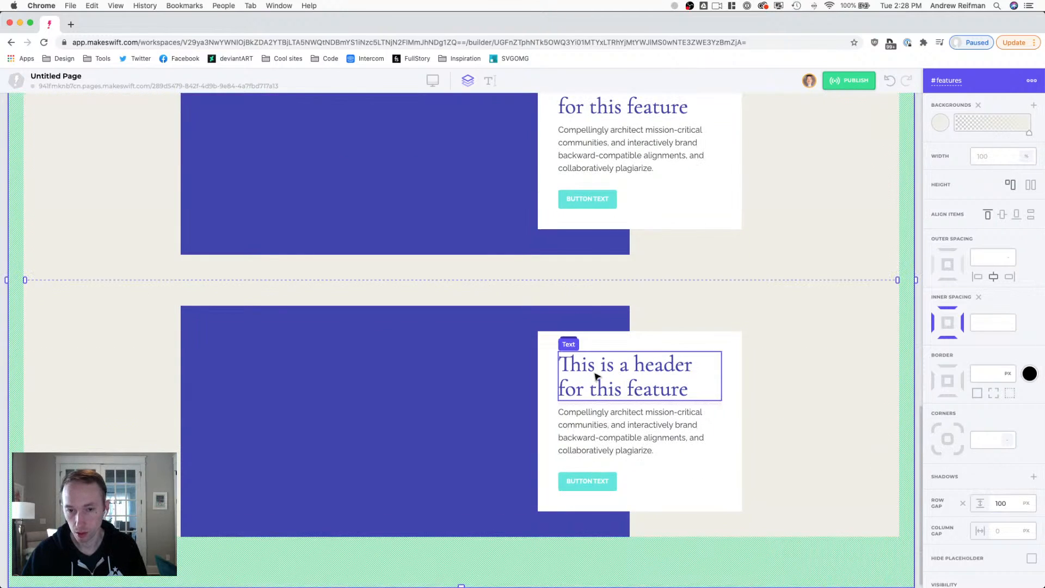
pyautogui.click(549, 342)
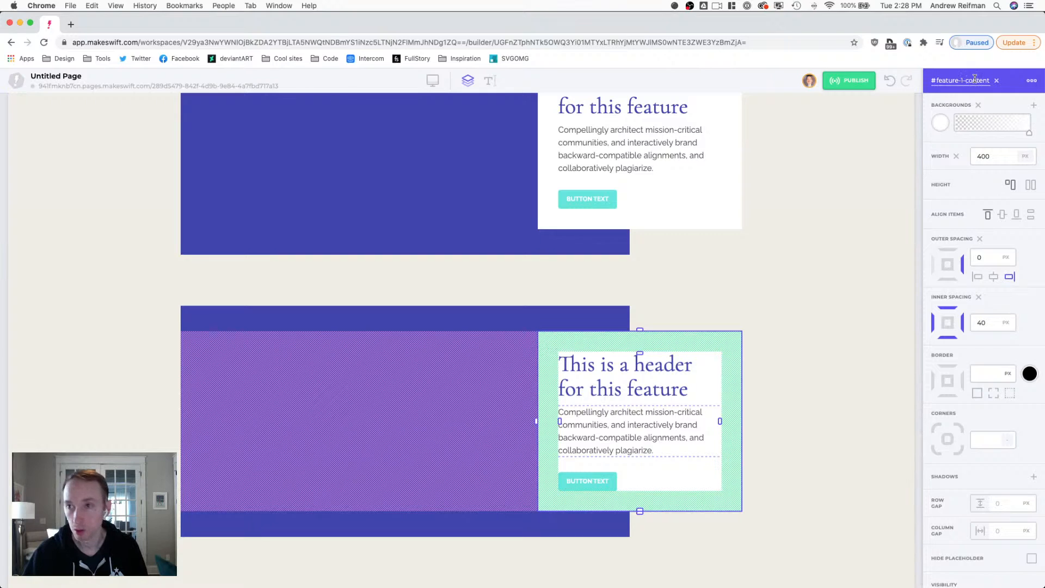
pyautogui.write('2')
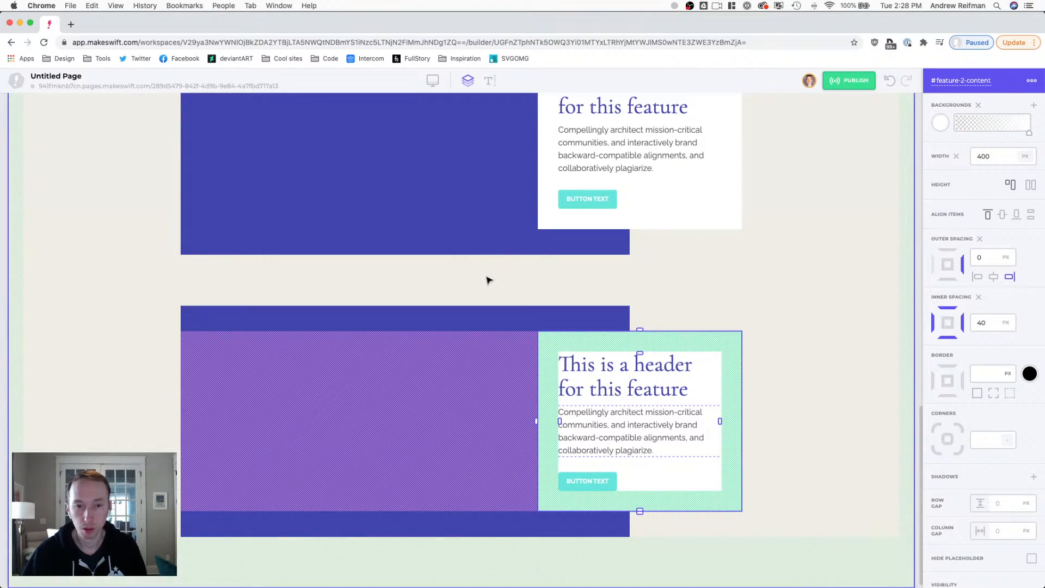
pyautogui.click(467, 316)
pyautogui.click(936, 81)
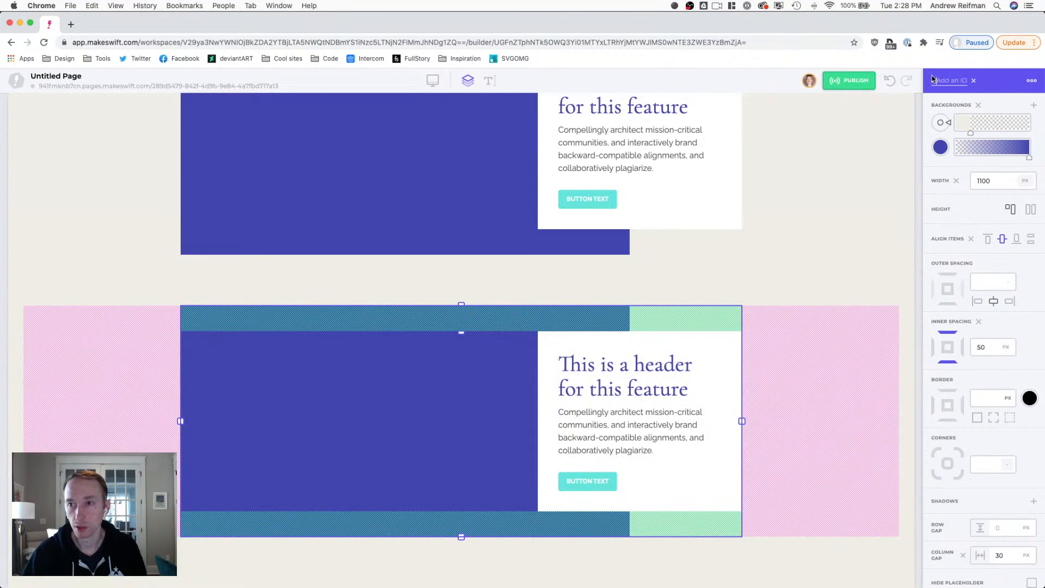
pyautogui.write('#featu')
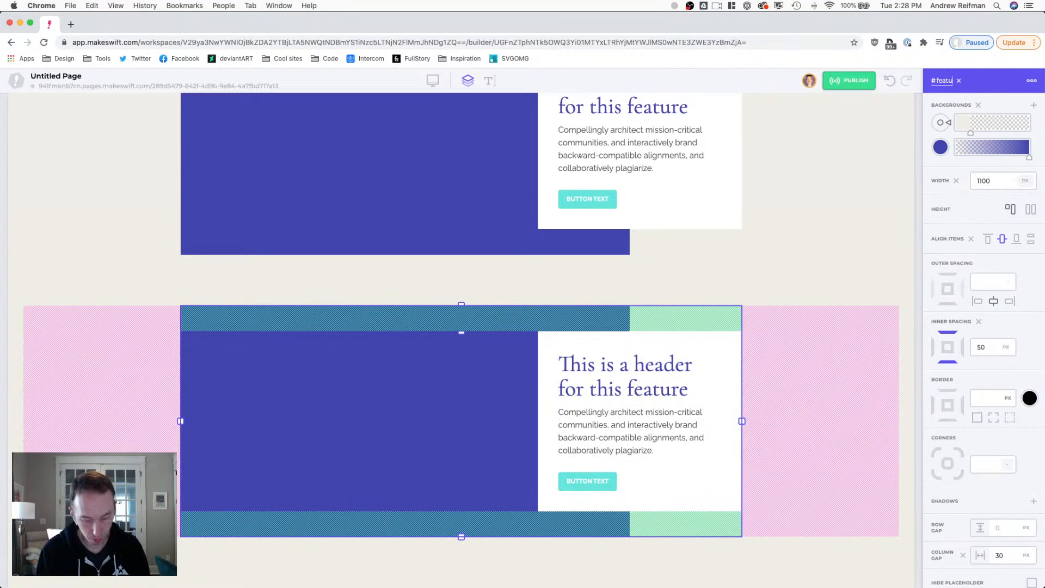
pyautogui.write('re-2')
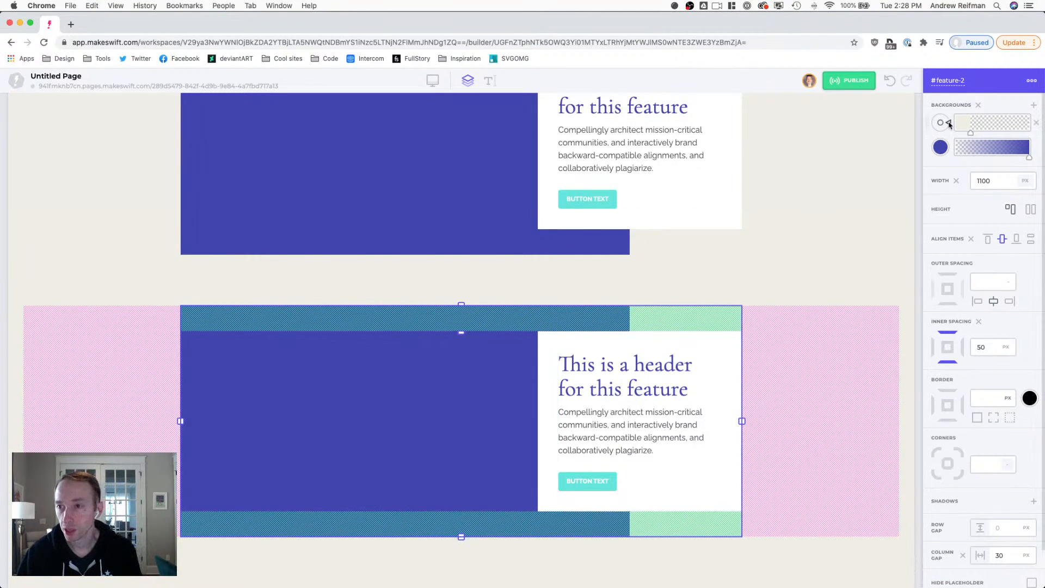
# - Reverse the feature-2 box's background gradient direction and align its content card to the left side of the box
pyautogui.moveTo(951, 124)
pyautogui.mouseDown()
pyautogui.moveTo(941, 135)
pyautogui.moveTo(932, 124)
pyautogui.mouseUp()
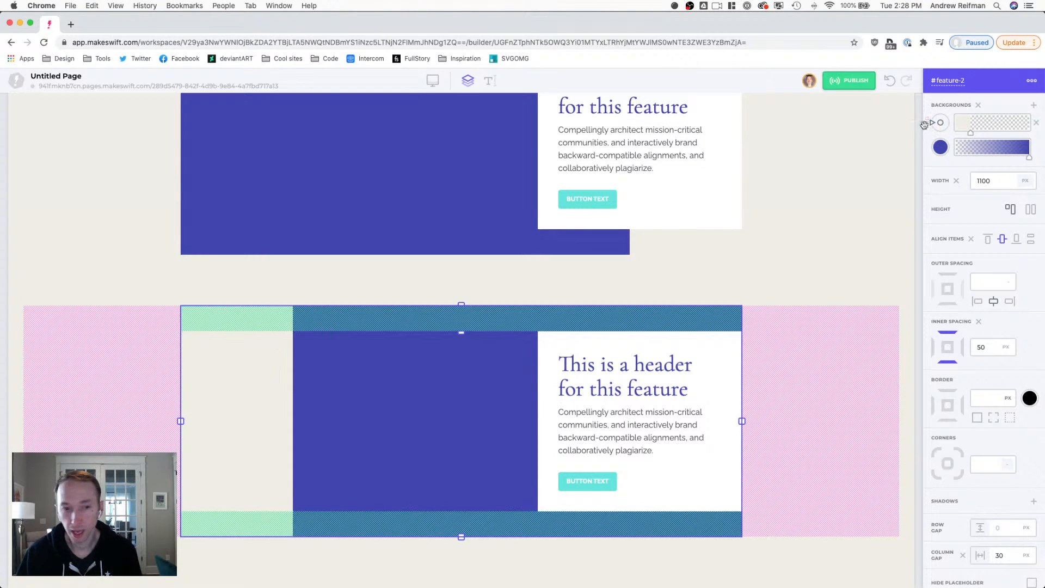
pyautogui.click(654, 343)
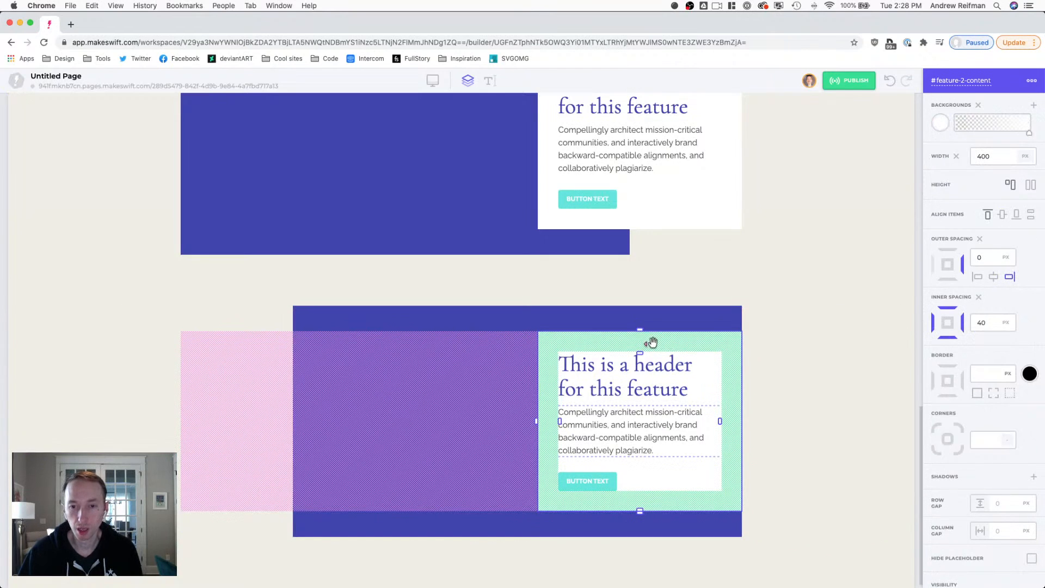
pyautogui.moveTo(647, 342); pyautogui.dragTo(264, 344)
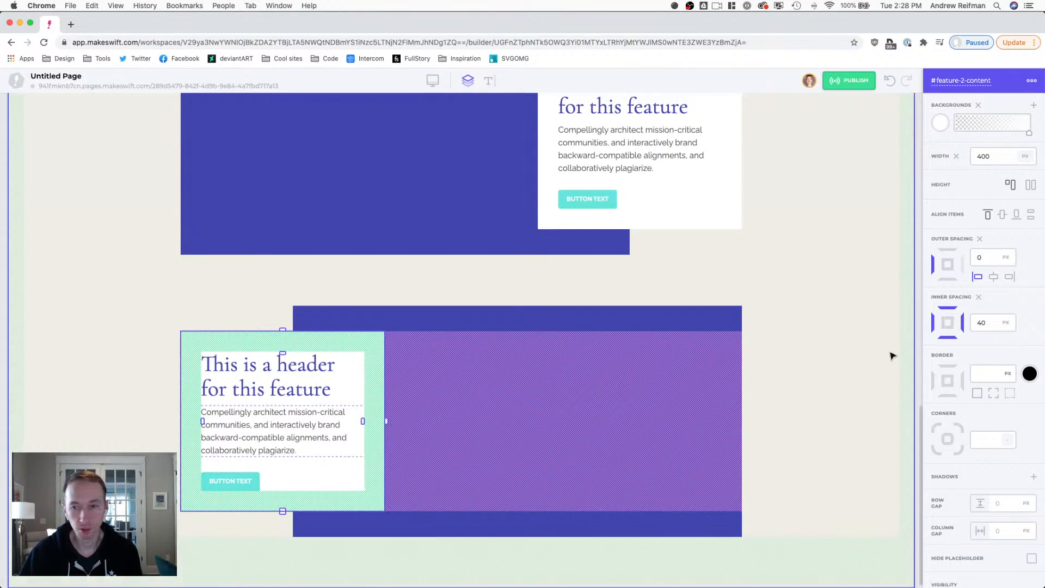
pyautogui.click(919, 346)
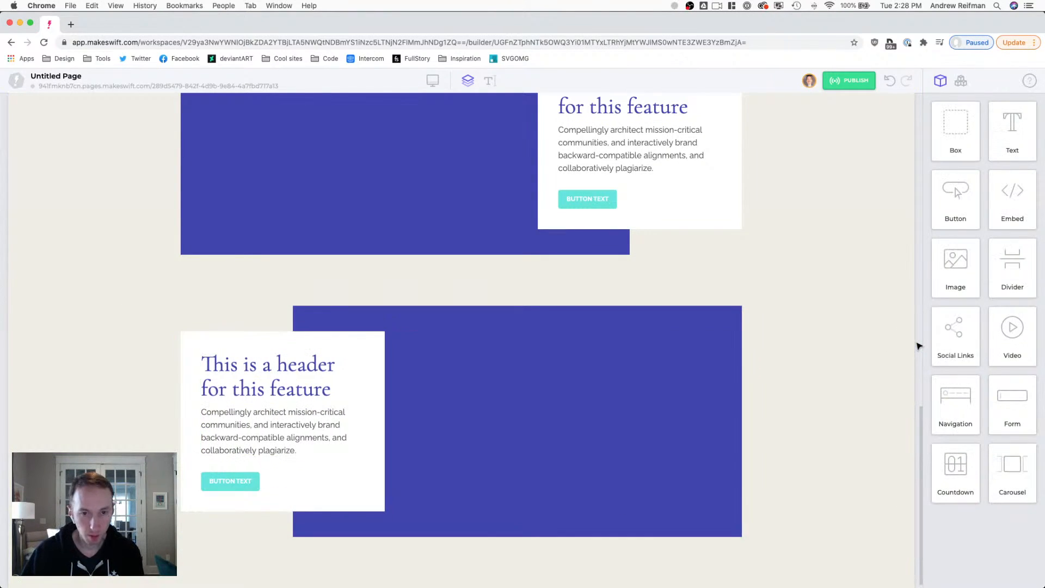
# - Set the features section's row gap to 120 px
pyautogui.scroll(3, 798, 345)
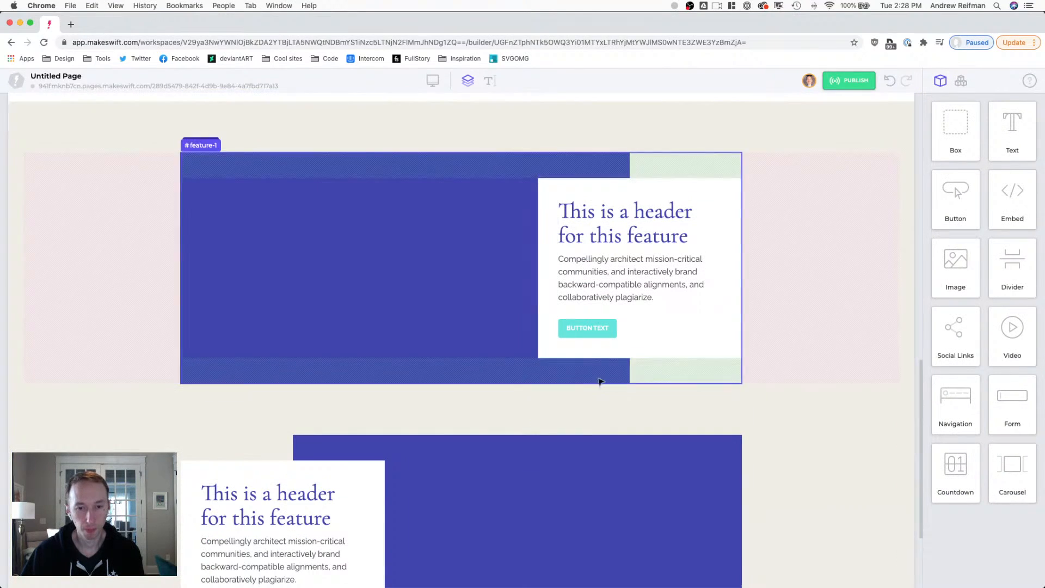
pyautogui.click(551, 413)
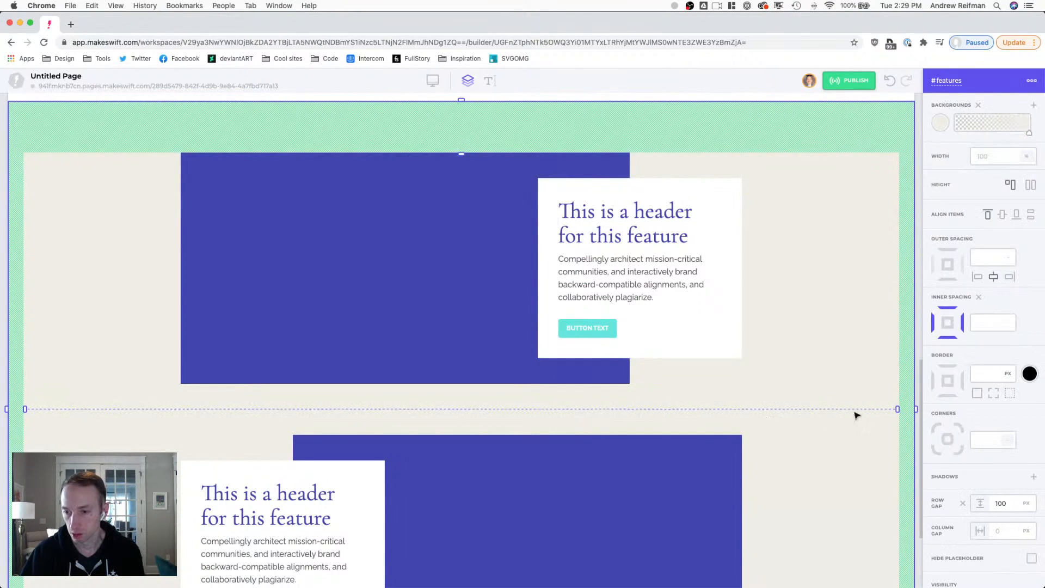
pyautogui.scroll(-1, 916, 424)
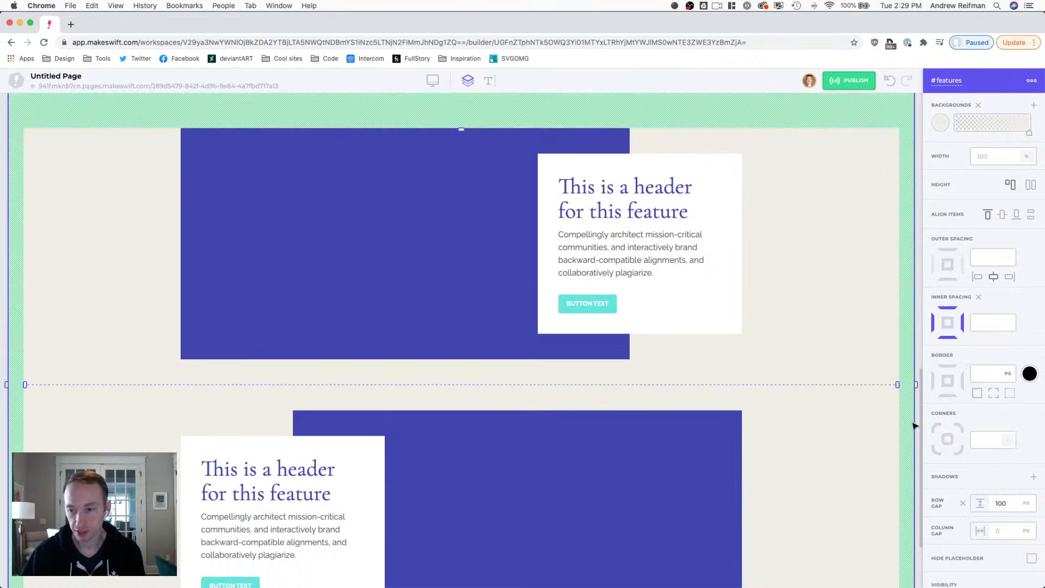
pyautogui.moveTo(1010, 504); pyautogui.dragTo(1024, 504)
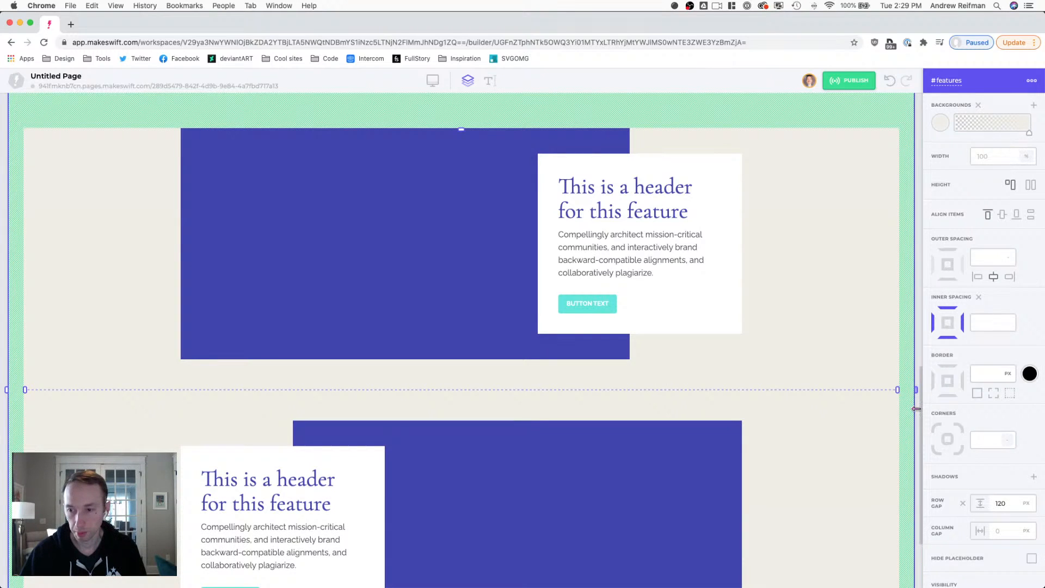
pyautogui.click(920, 411)
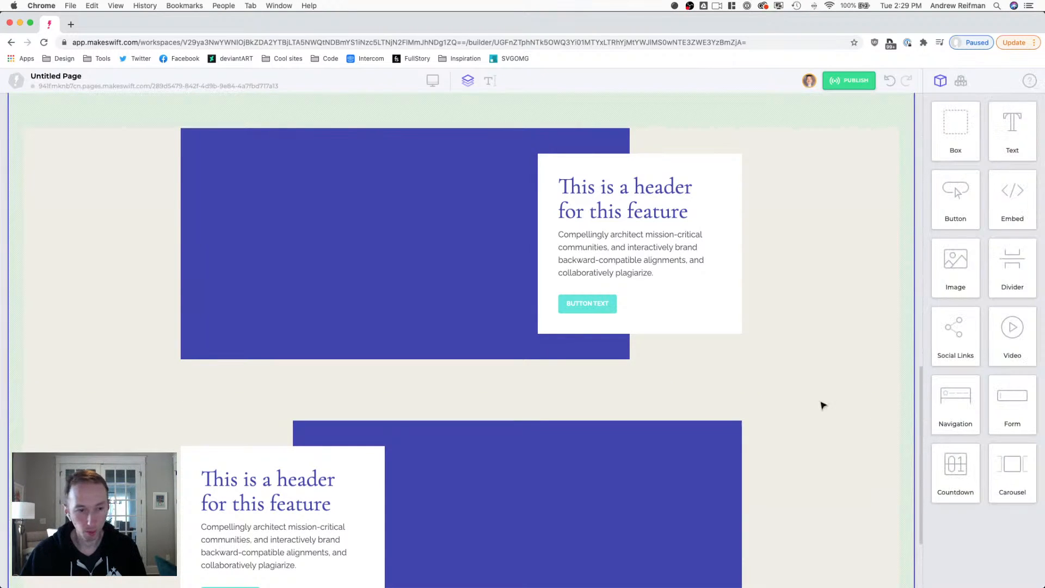
# - Remove the rounded corners from the large blue box under the page's main heading
pyautogui.scroll(-5, 821, 403)
pyautogui.scroll(10, 815, 403)
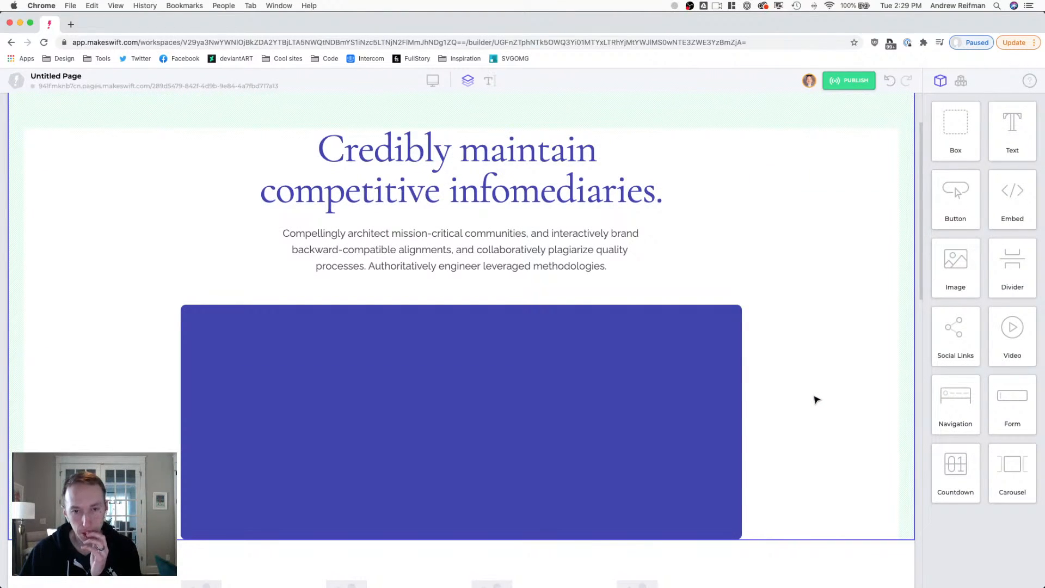
pyautogui.scroll(-3, 816, 401)
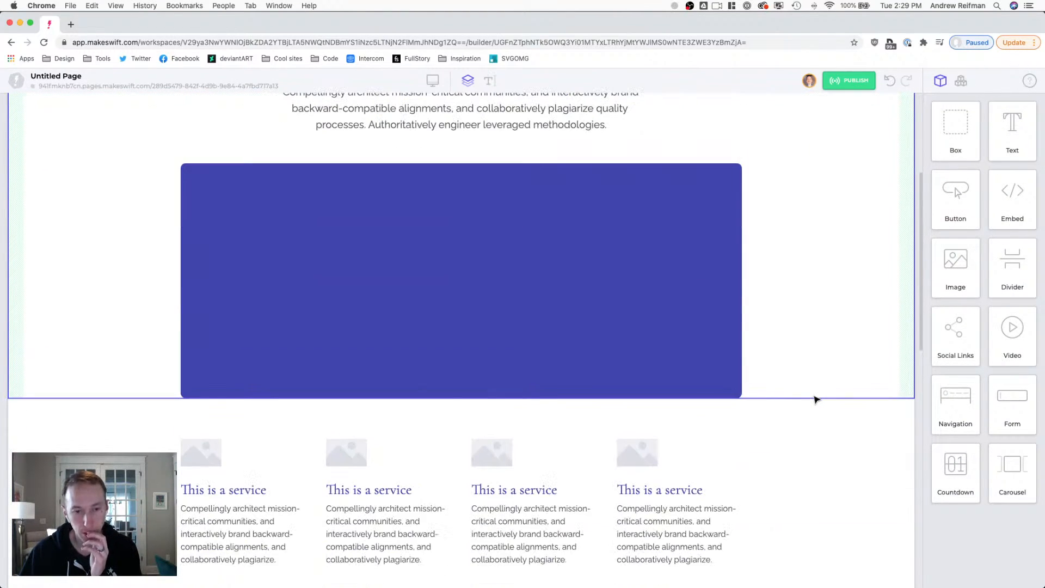
pyautogui.scroll(-4, 816, 401)
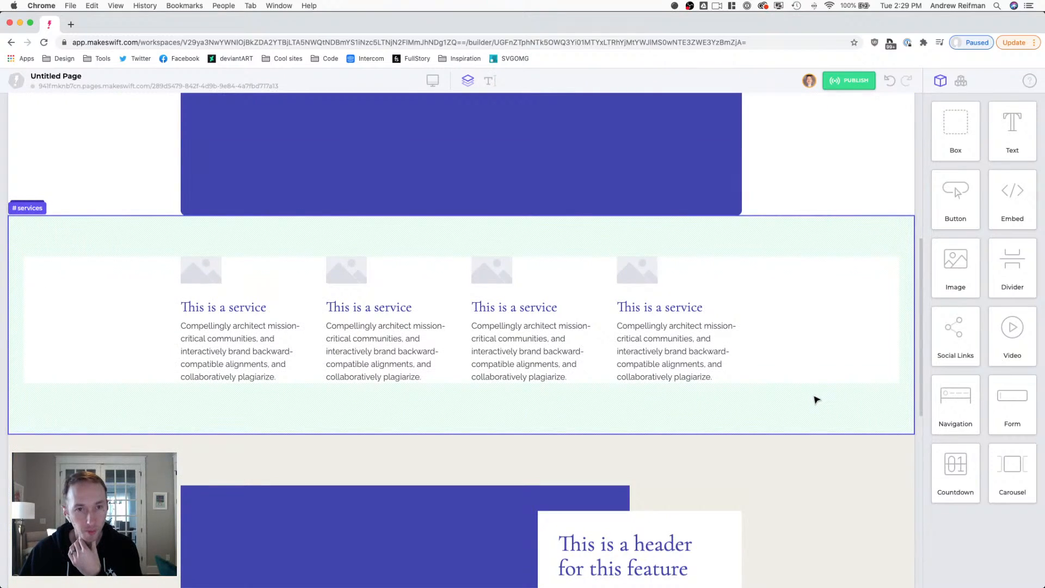
pyautogui.scroll(4, 817, 401)
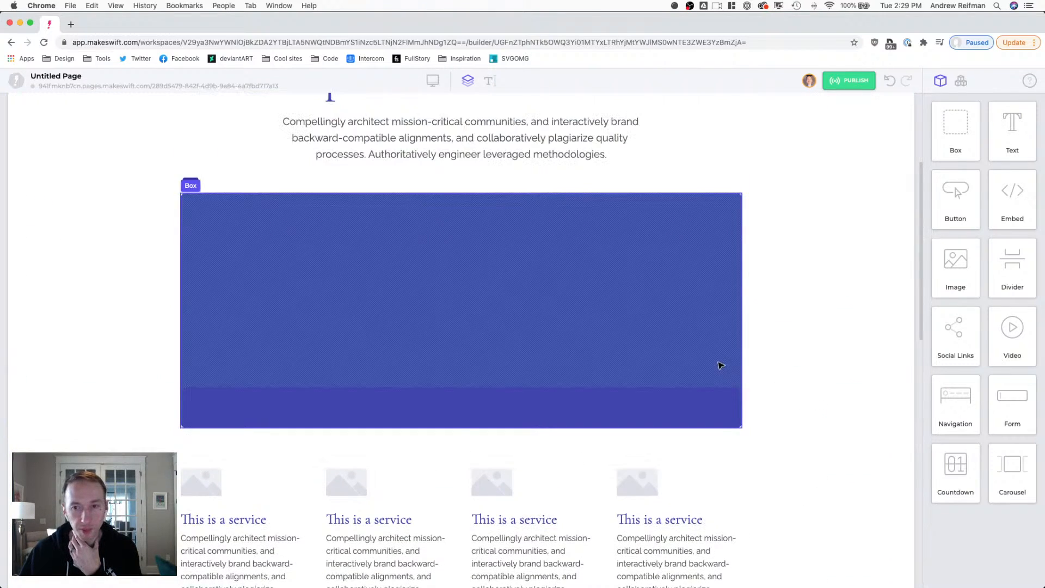
pyautogui.click(719, 425)
pyautogui.click(964, 413)
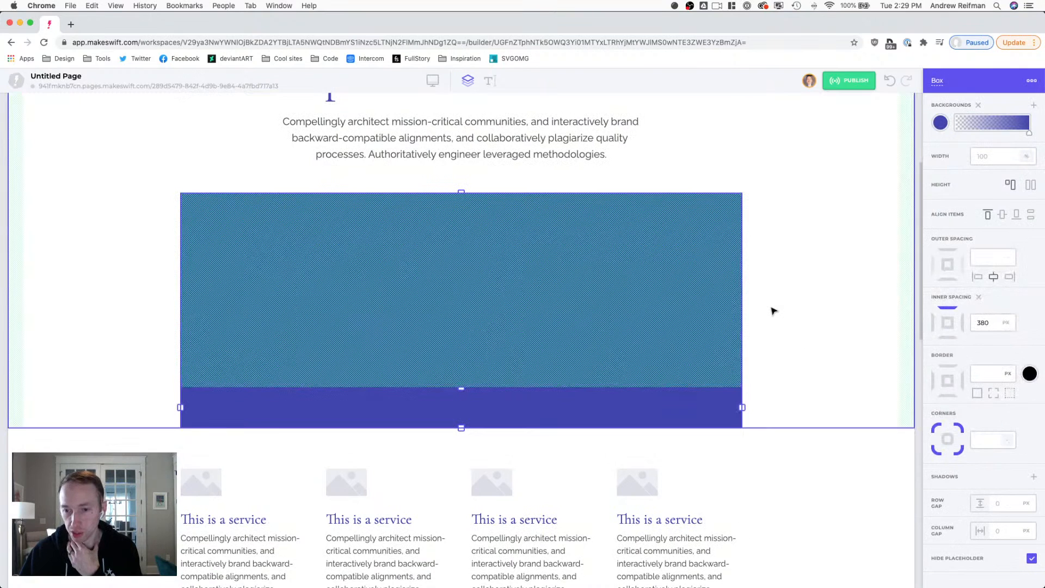
# - Review the page layout from the blue box through the services and both feature blocks, and return to the blue box
pyautogui.scroll(-3, 773, 311)
pyautogui.scroll(-3, 773, 310)
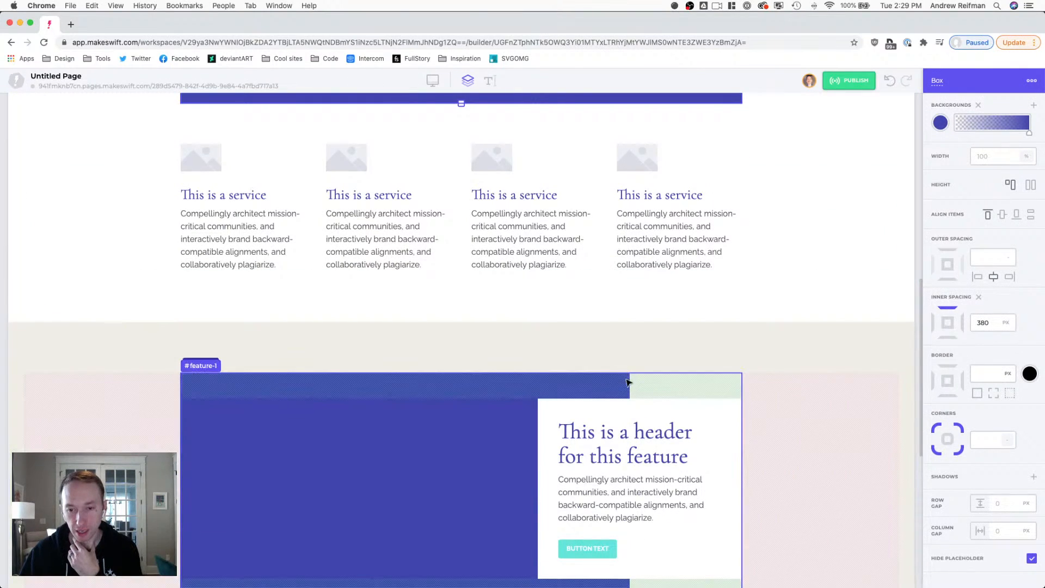
pyautogui.scroll(-2, 636, 381)
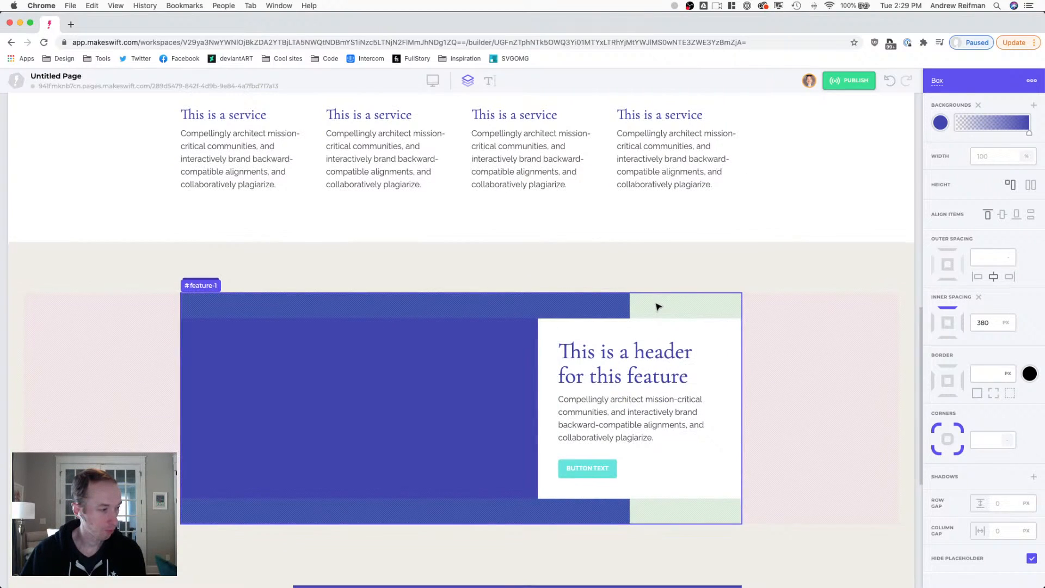
pyautogui.scroll(-3, 659, 306)
pyautogui.scroll(-2, 840, 335)
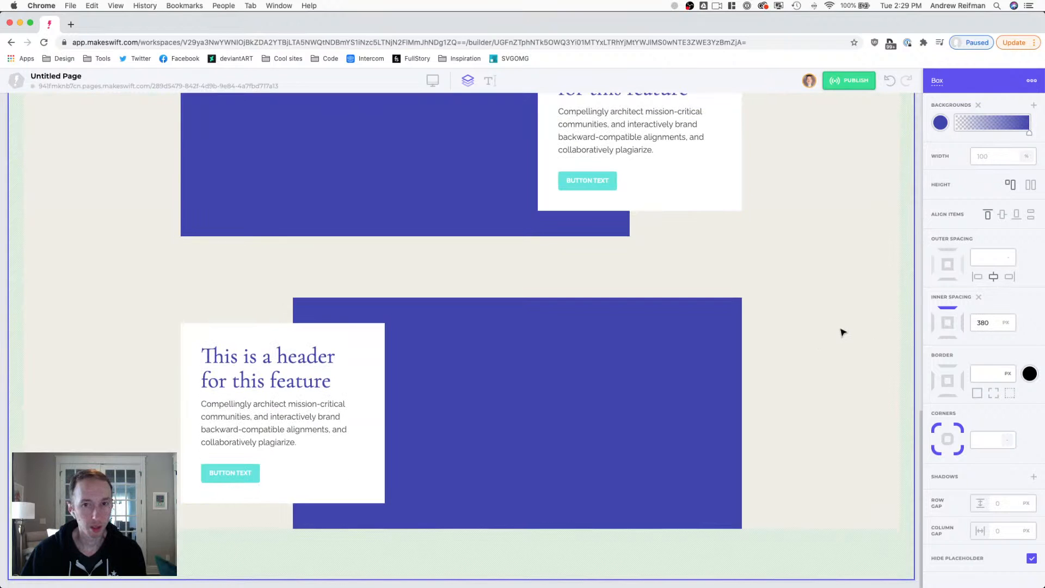
pyautogui.scroll(3, 841, 332)
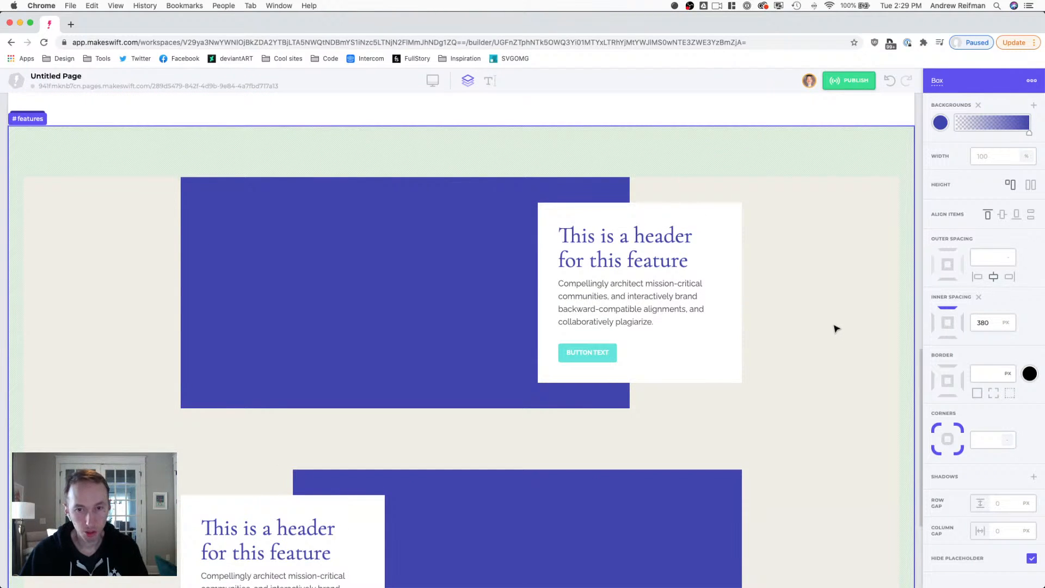
pyautogui.scroll(6, 841, 331)
pyautogui.scroll(6, 836, 328)
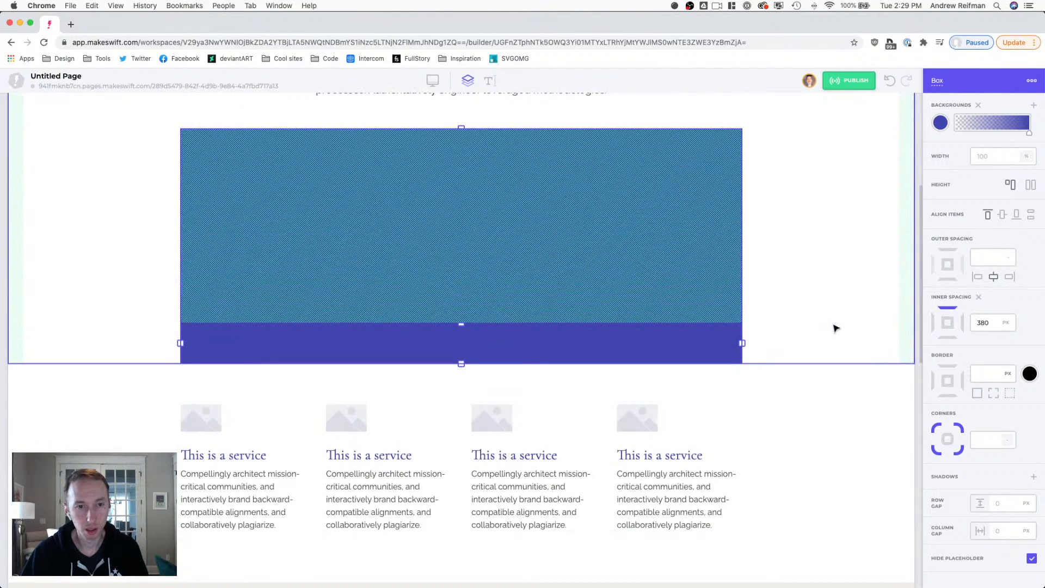
pyautogui.scroll(-2, 800, 329)
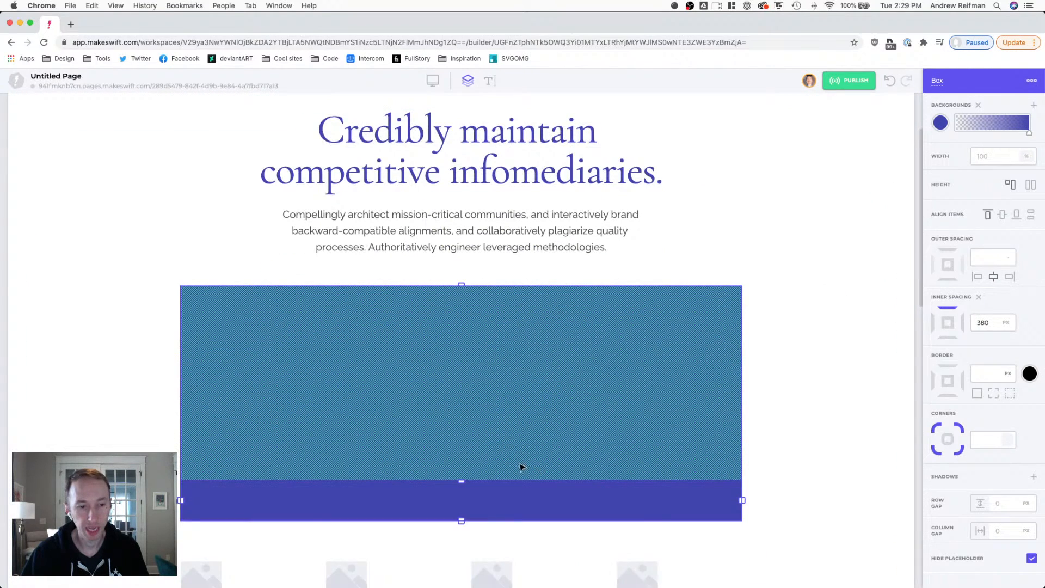
pyautogui.scroll(-2, 506, 463)
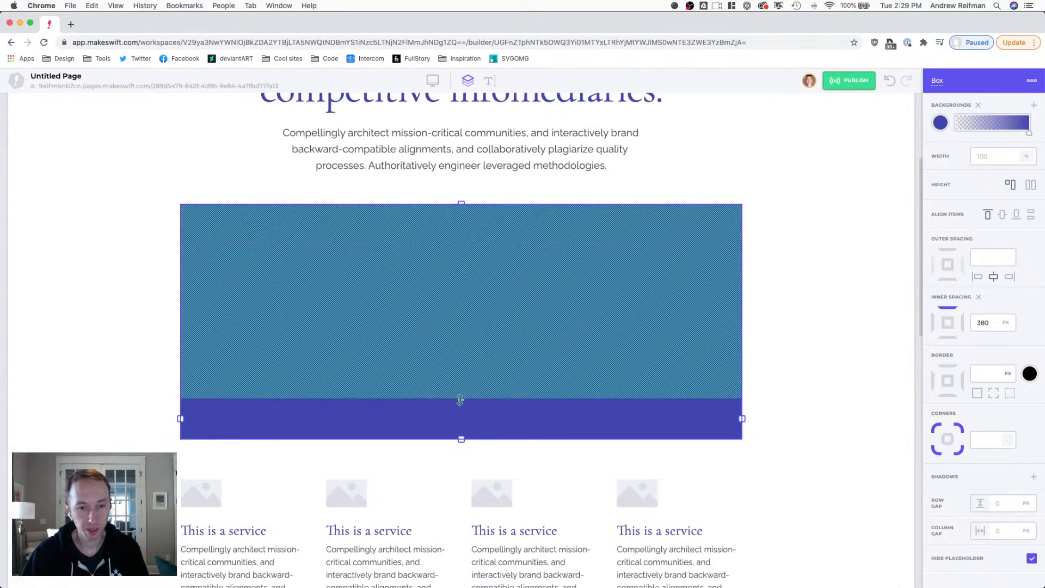
# - Set the top inner spacing of the large blue box under the main heading to 420 px
pyautogui.moveTo(461, 400); pyautogui.dragTo(462, 423)
pyautogui.scroll(1, 465, 429)
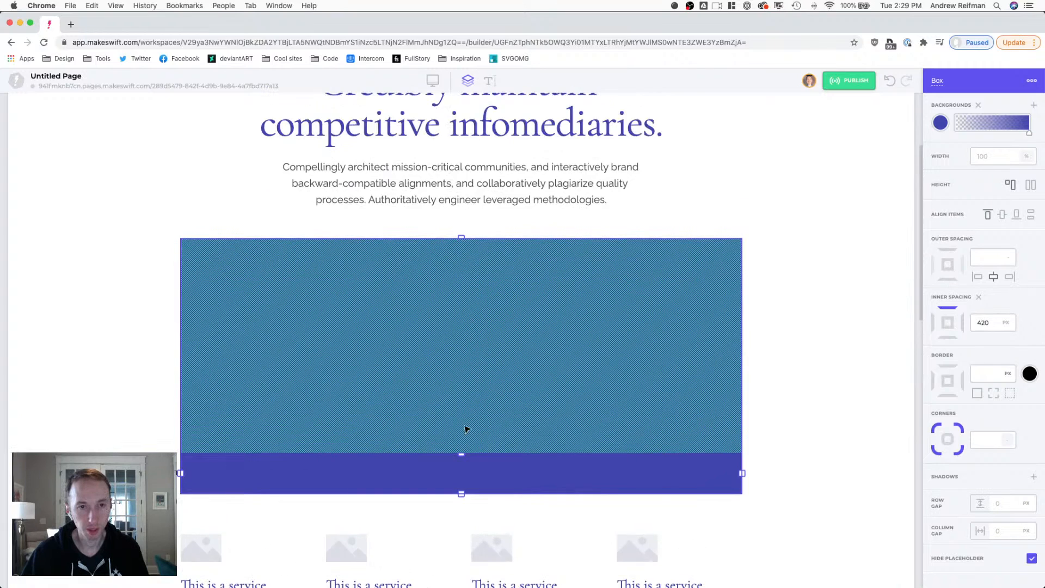
# - Switch to the tablet layout and set the feature-1 content card's inner spacing to 30 px on all sides
pyautogui.press('2')
pyautogui.scroll(3, 465, 429)
pyautogui.scroll(-18, 465, 430)
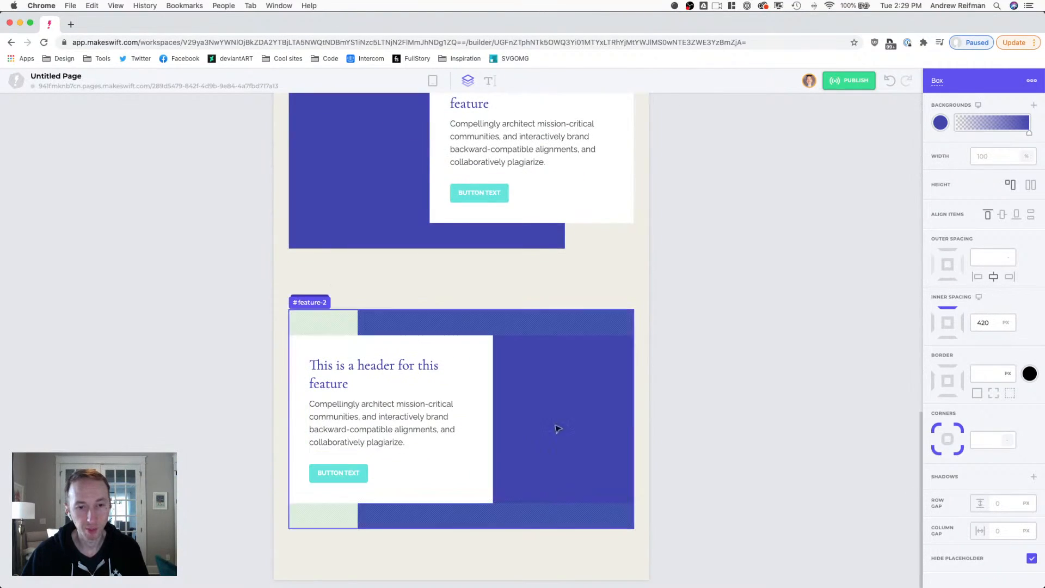
pyautogui.scroll(3, 740, 319)
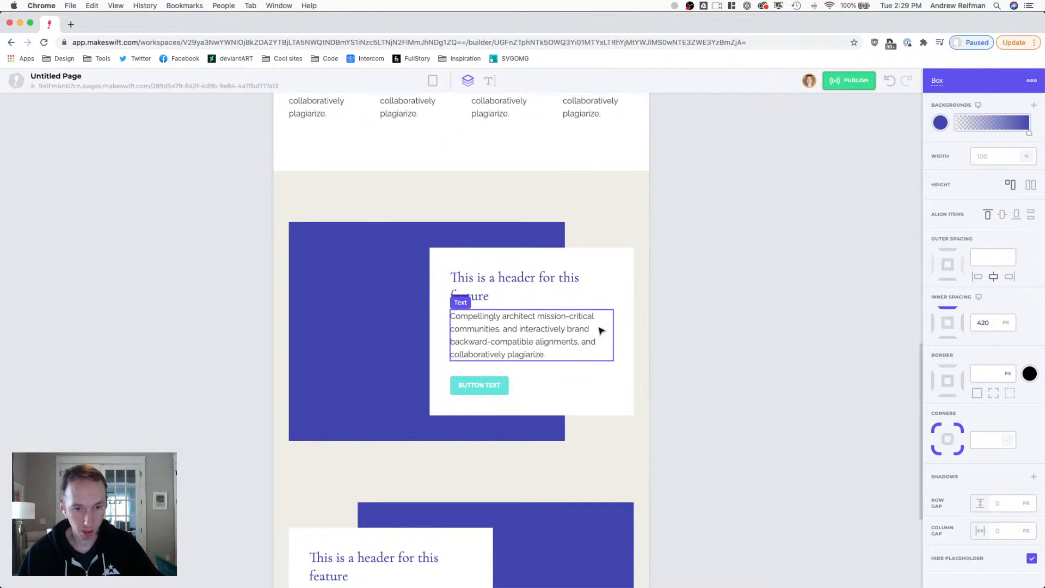
pyautogui.click(434, 347)
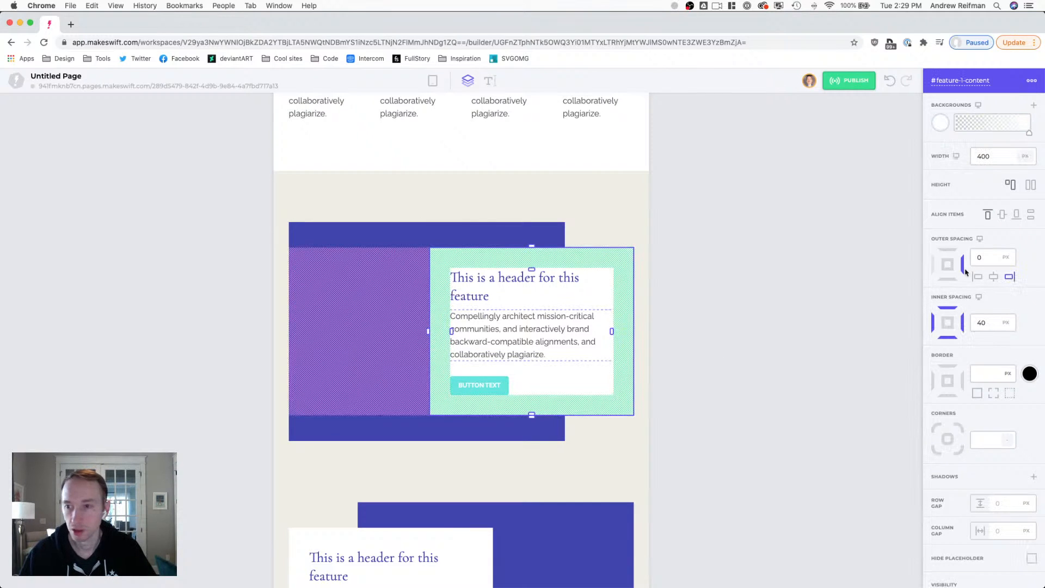
pyautogui.click(993, 325)
pyautogui.write('30')
pyautogui.press('Return')
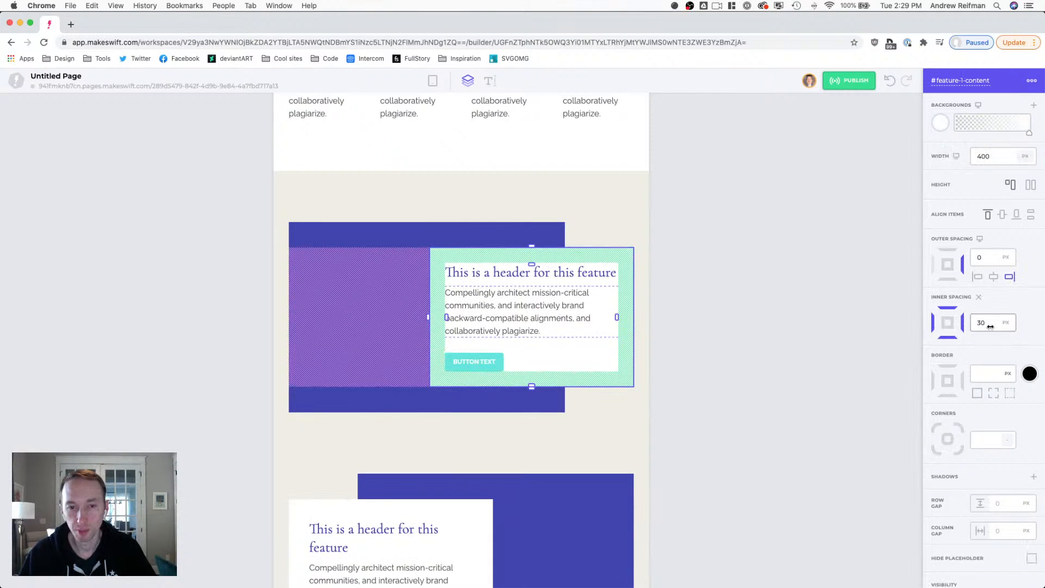
pyautogui.click(831, 284)
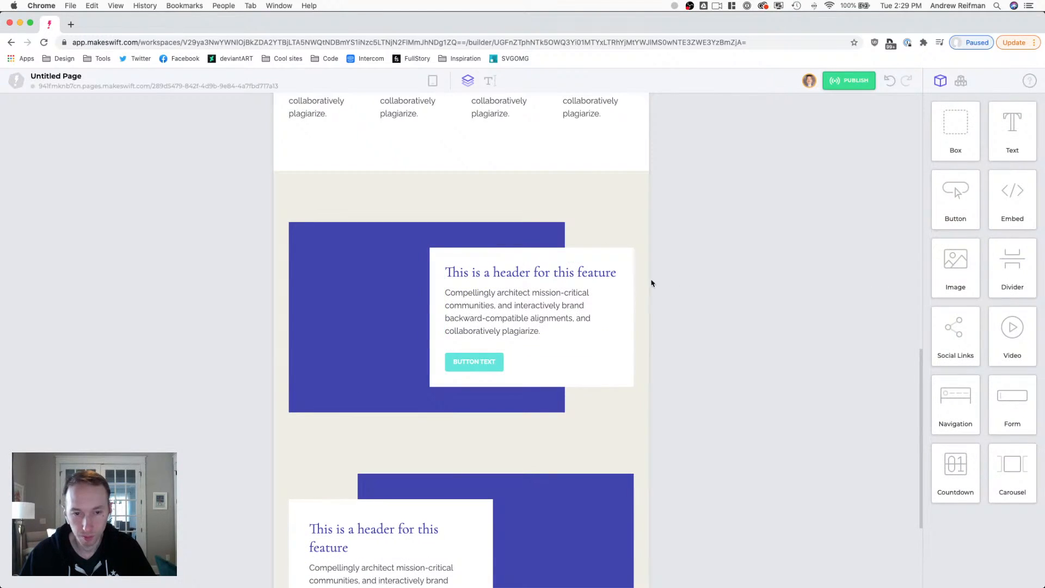
# - Reduce the outer spacing above the feature-1 card's button to about 20 px in the tablet layout
pyautogui.click(508, 306)
pyautogui.click(485, 356)
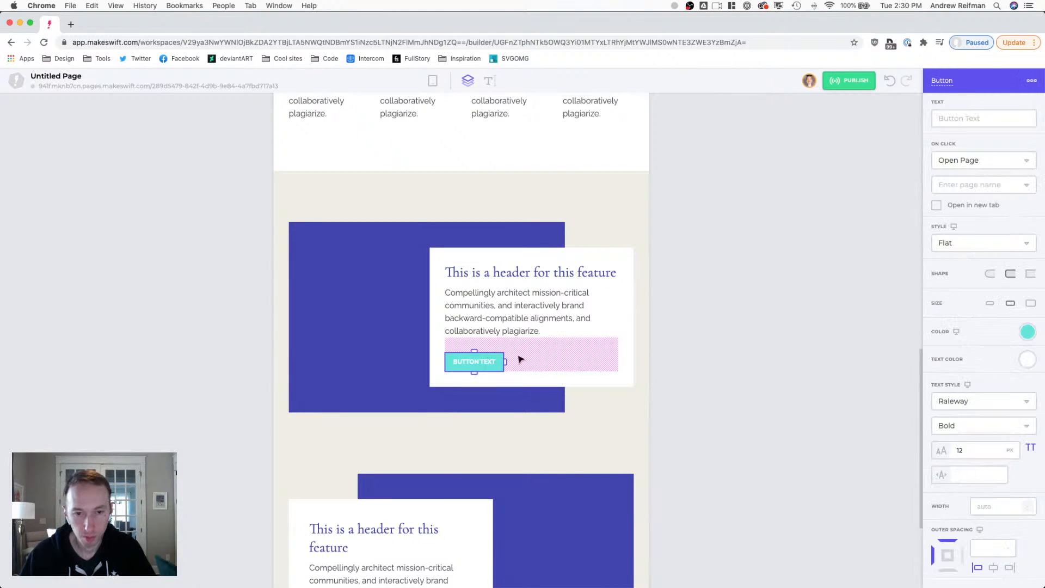
pyautogui.moveTo(474, 351); pyautogui.dragTo(474, 346)
pyautogui.click(724, 335)
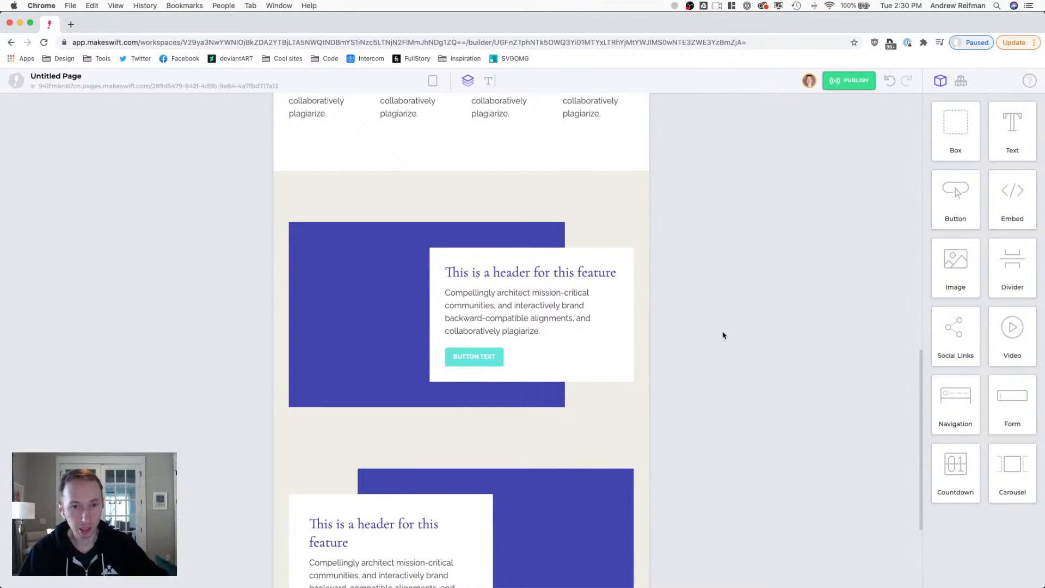
# - Set the feature-1 box's bottom inner spacing to 30 px and its top inner spacing to 100 px in the tablet layout
pyautogui.click(532, 239)
pyautogui.moveTo(462, 406); pyautogui.dragTo(461, 400)
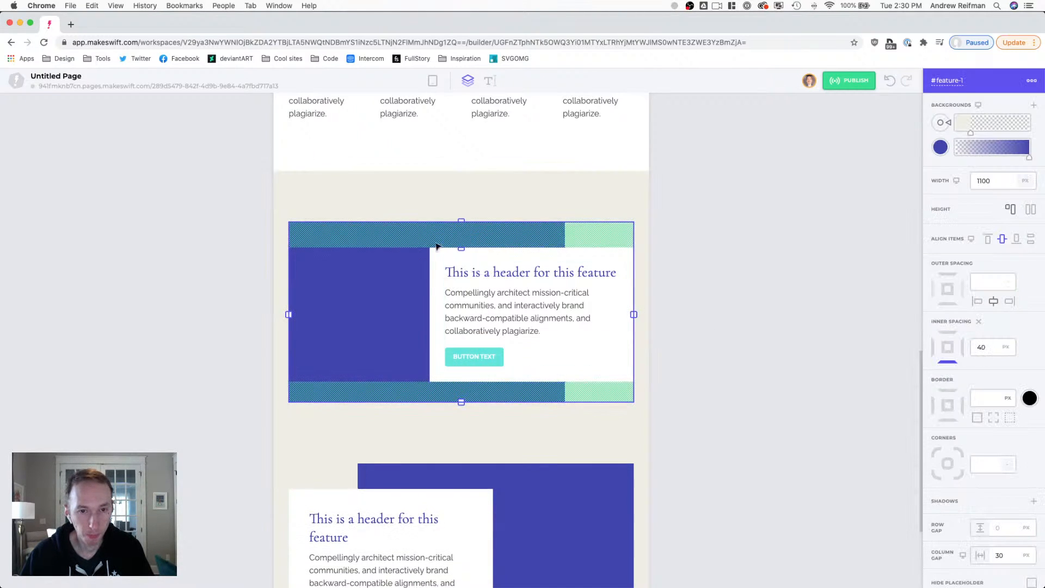
pyautogui.moveTo(464, 401); pyautogui.dragTo(462, 397)
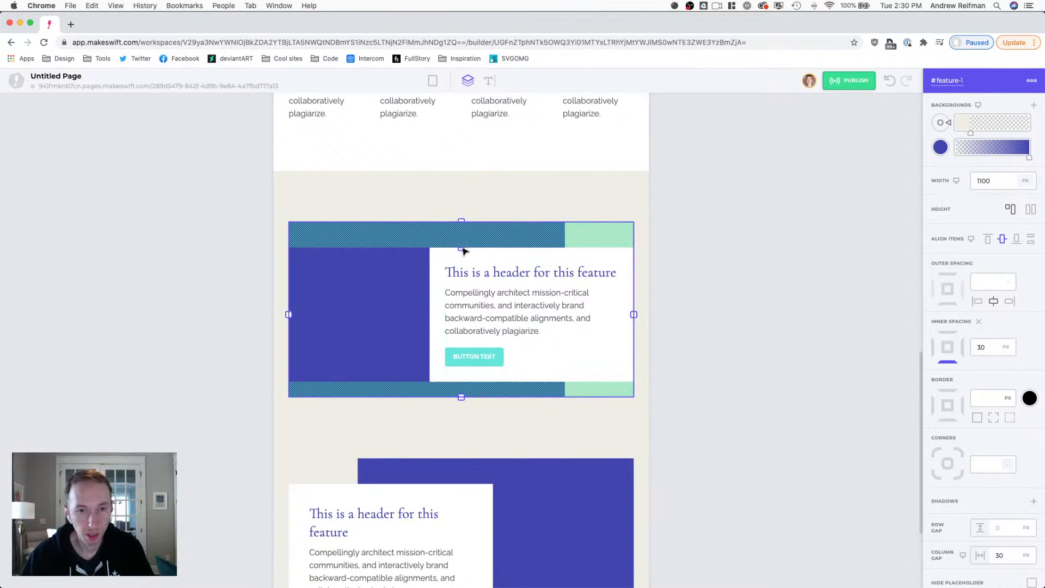
pyautogui.moveTo(462, 249); pyautogui.dragTo(462, 273)
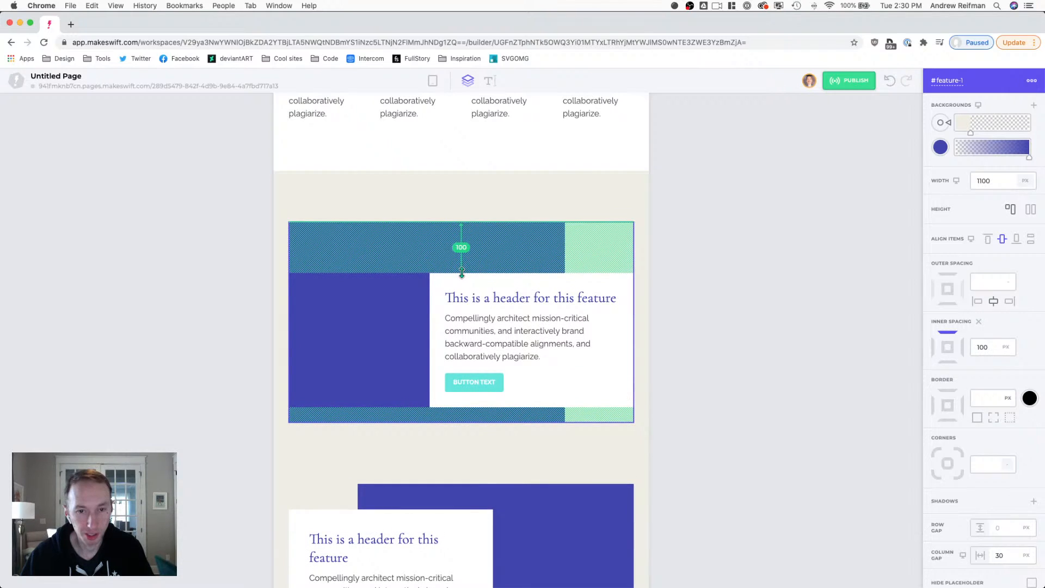
pyautogui.click(787, 328)
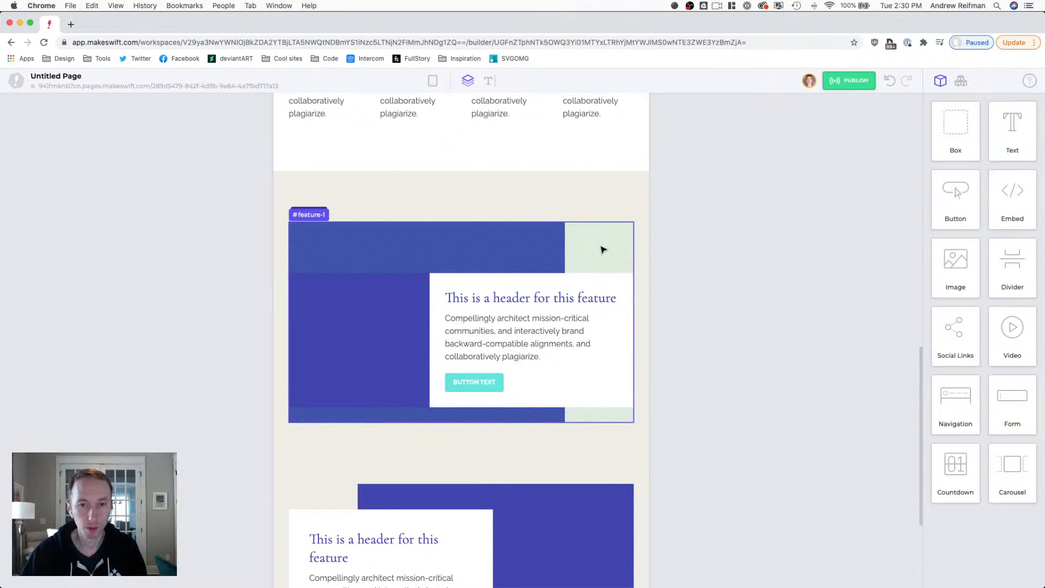
# - Switch to the mobile layout and set the feature-1 box's left inner spacing to 25 px
pyautogui.scroll(-3, 606, 256)
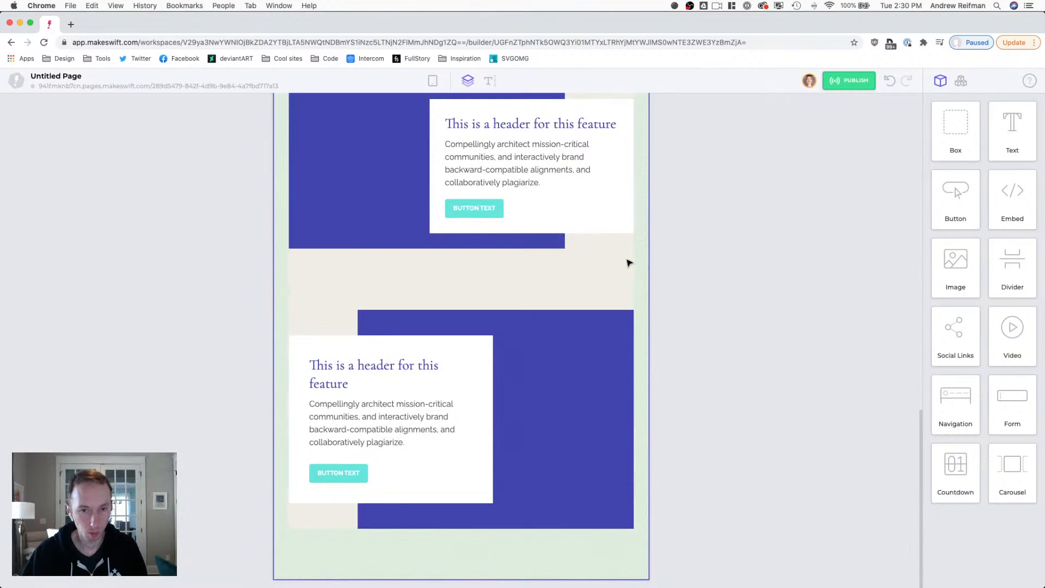
pyautogui.scroll(4, 626, 261)
pyautogui.press('3')
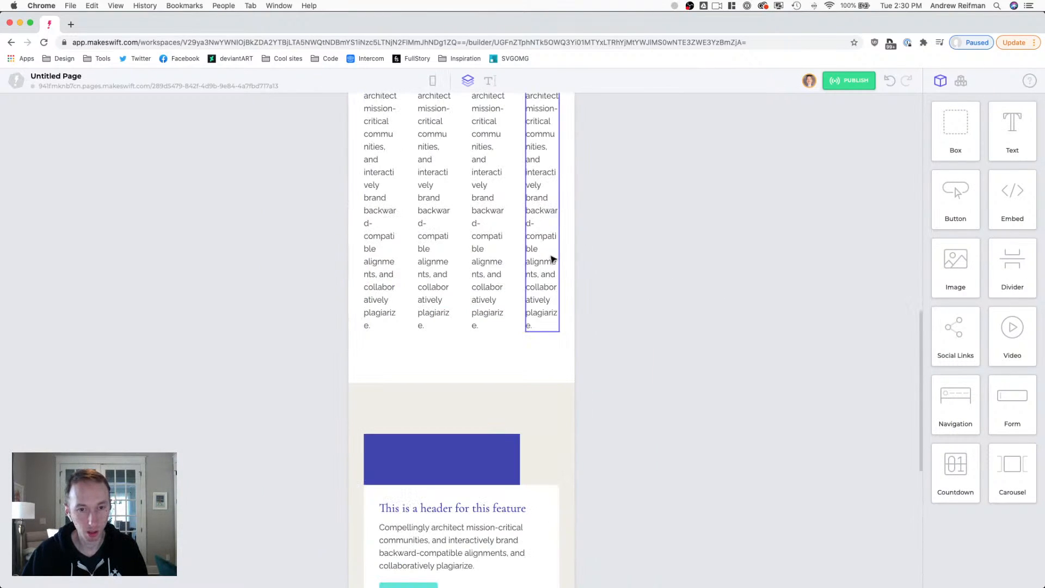
pyautogui.scroll(-1, 629, 282)
pyautogui.scroll(-3, 647, 250)
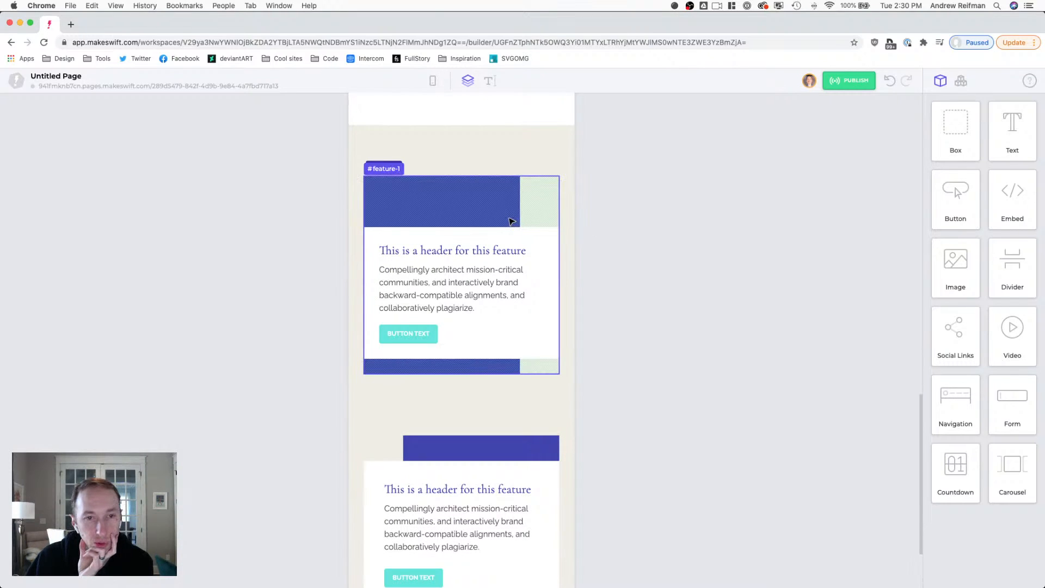
pyautogui.click(512, 221)
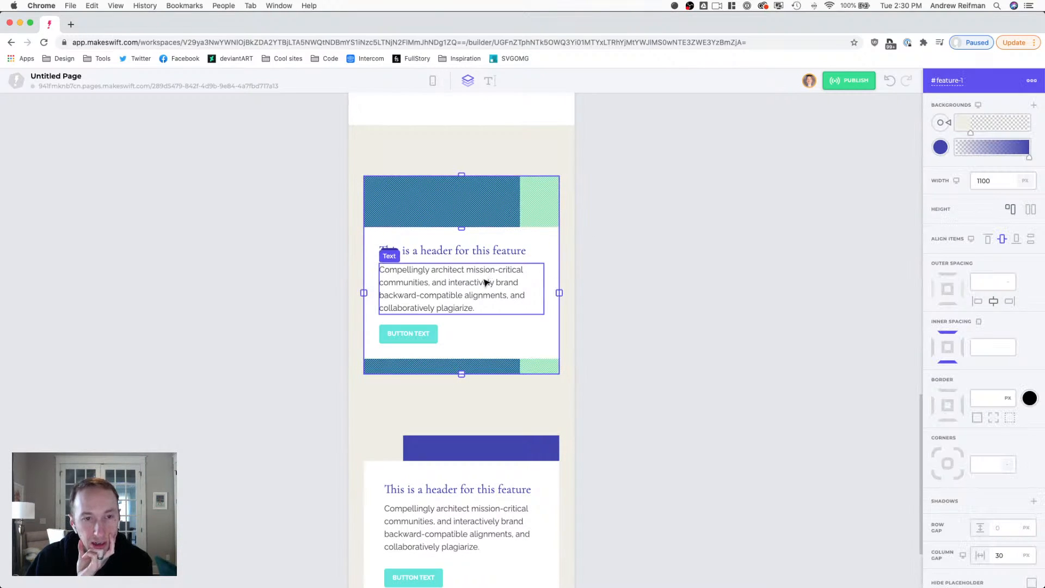
pyautogui.moveTo(412, 218)
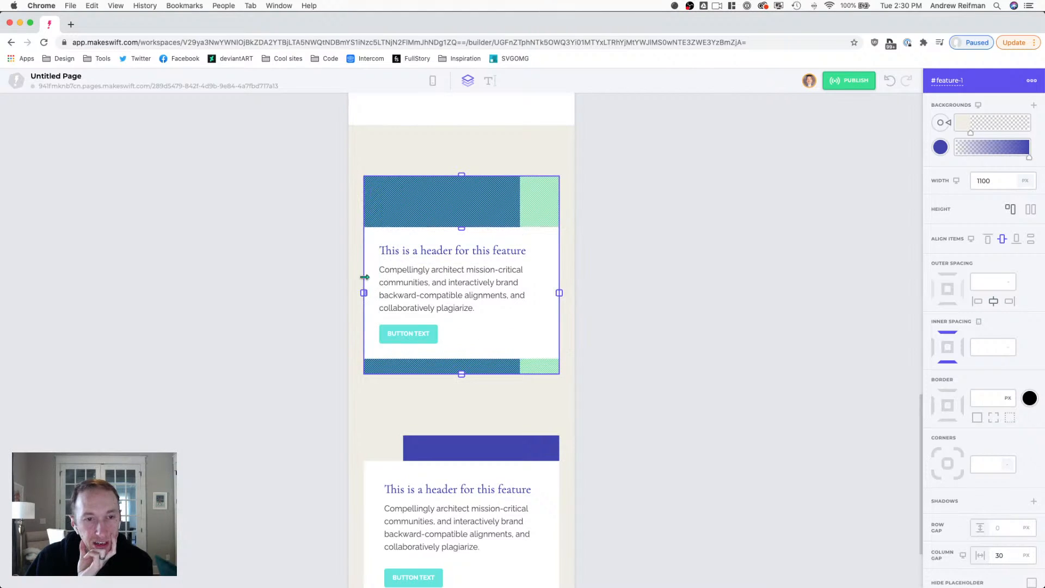
pyautogui.moveTo(364, 292); pyautogui.dragTo(380, 290)
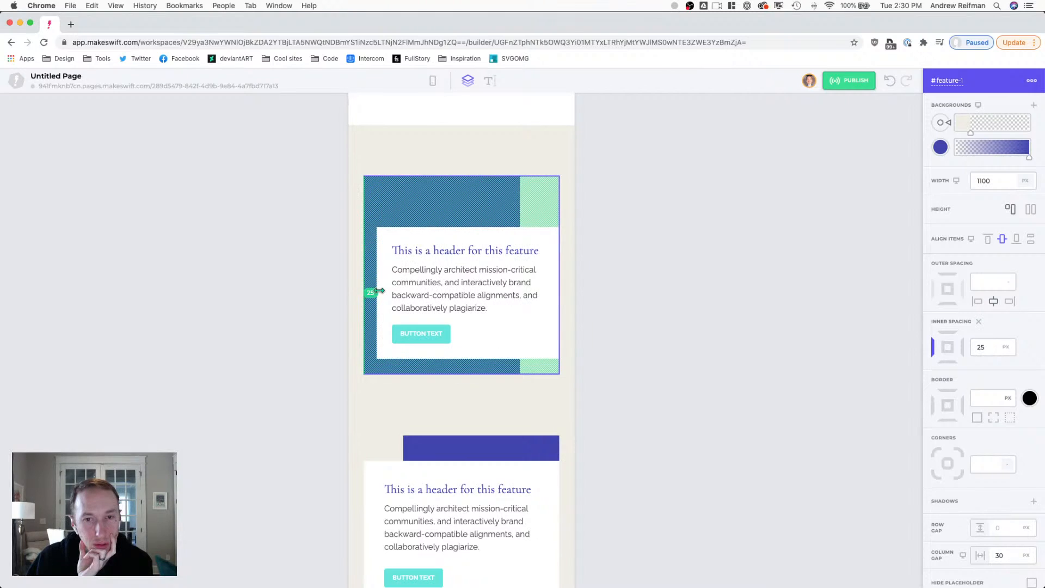
pyautogui.moveTo(380, 290); pyautogui.dragTo(380, 288)
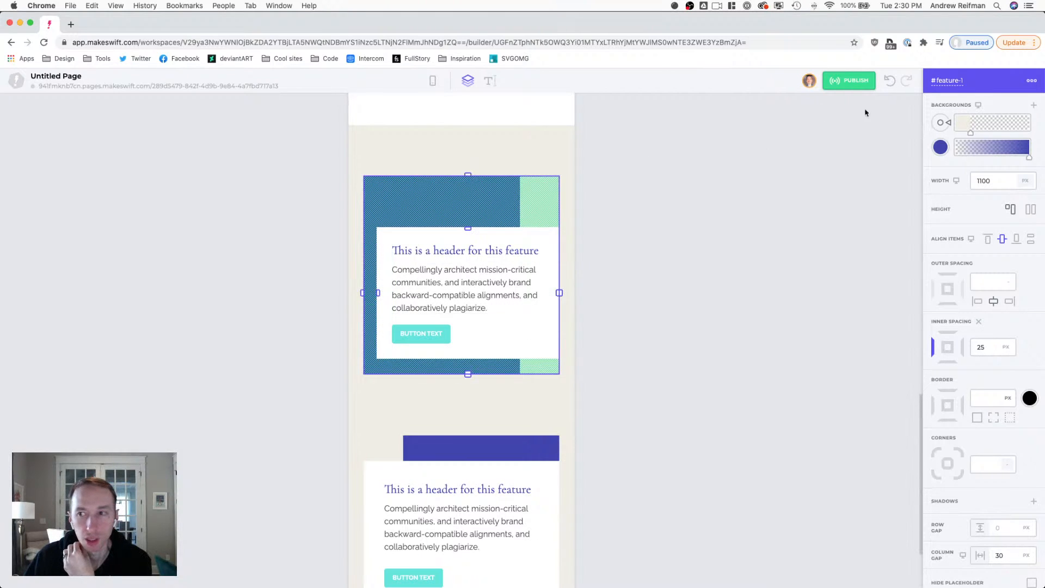
# - Turn the feature-1 box's beige gradient upward from its lower edge and increase its top inner spacing to about 200 px in the mobile layout
pyautogui.moveTo(948, 124); pyautogui.dragTo(942, 143)
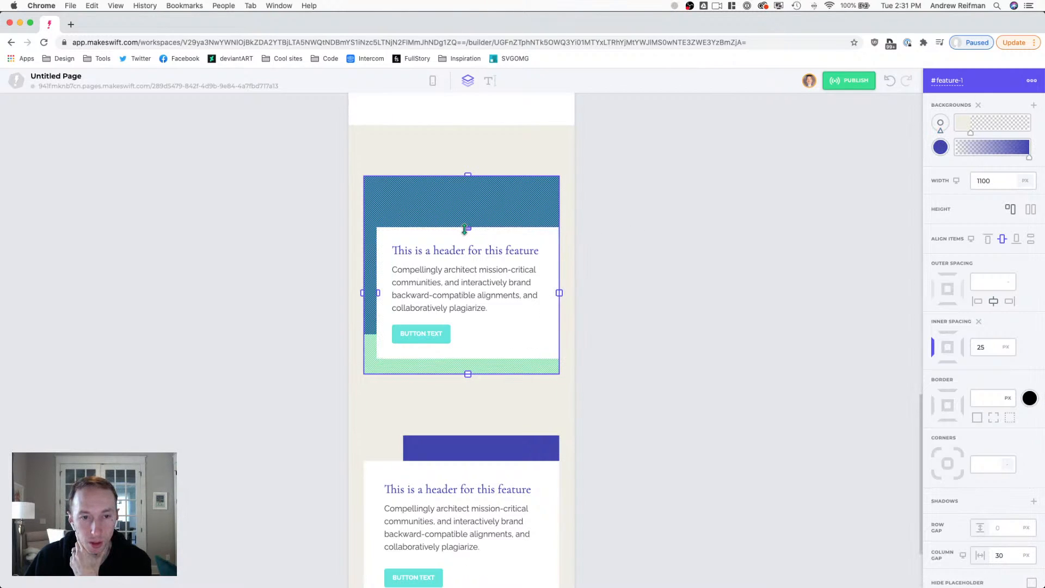
pyautogui.moveTo(465, 229); pyautogui.dragTo(461, 293)
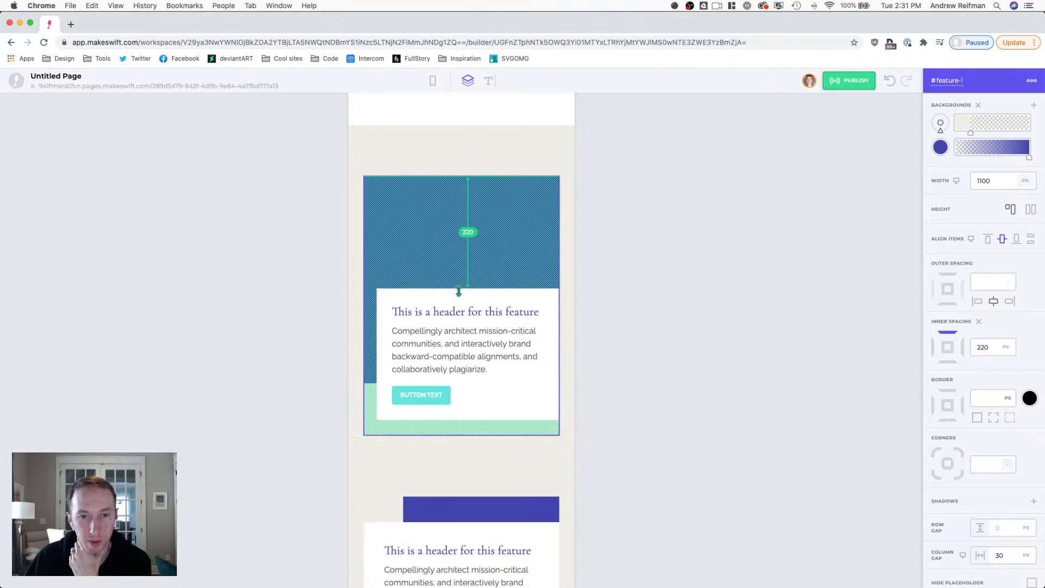
pyautogui.click(640, 268)
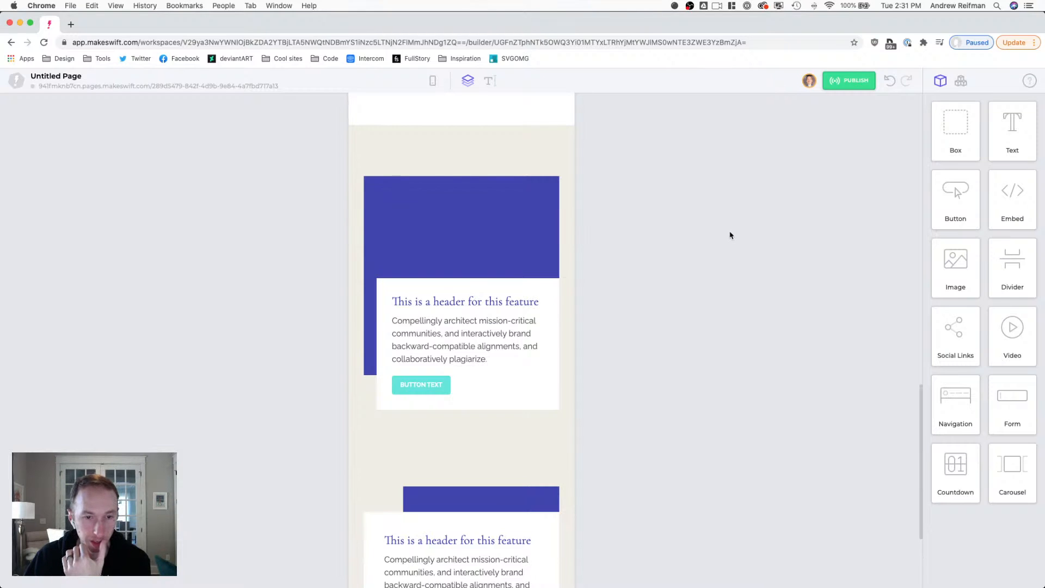
# - Set the feature-1 content card's inner spacing to 25 px on all sides in the mobile layout
pyautogui.click(492, 292)
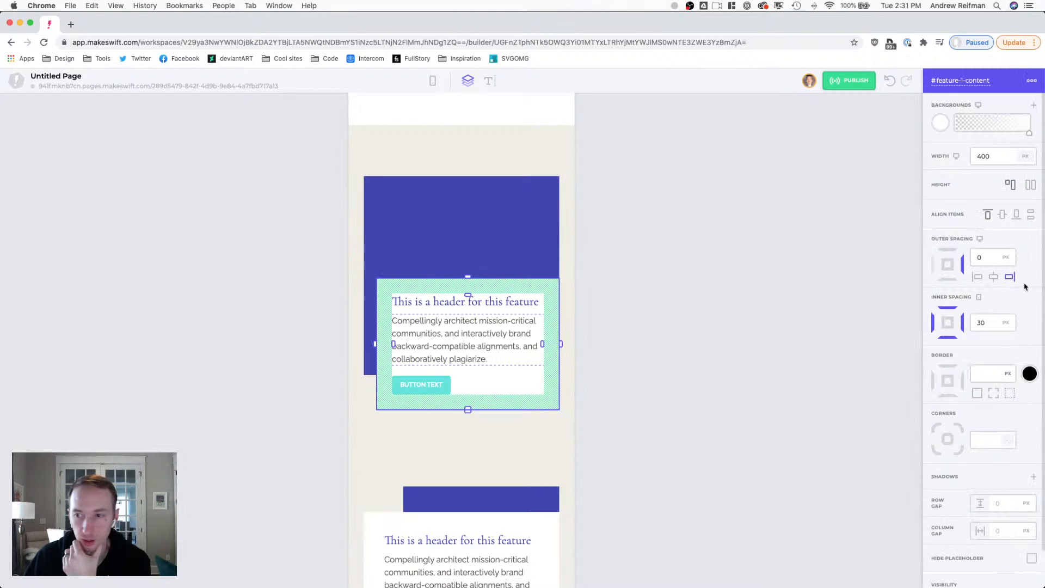
pyautogui.click(995, 323)
pyautogui.write('25')
pyautogui.press('Return')
pyautogui.click(777, 291)
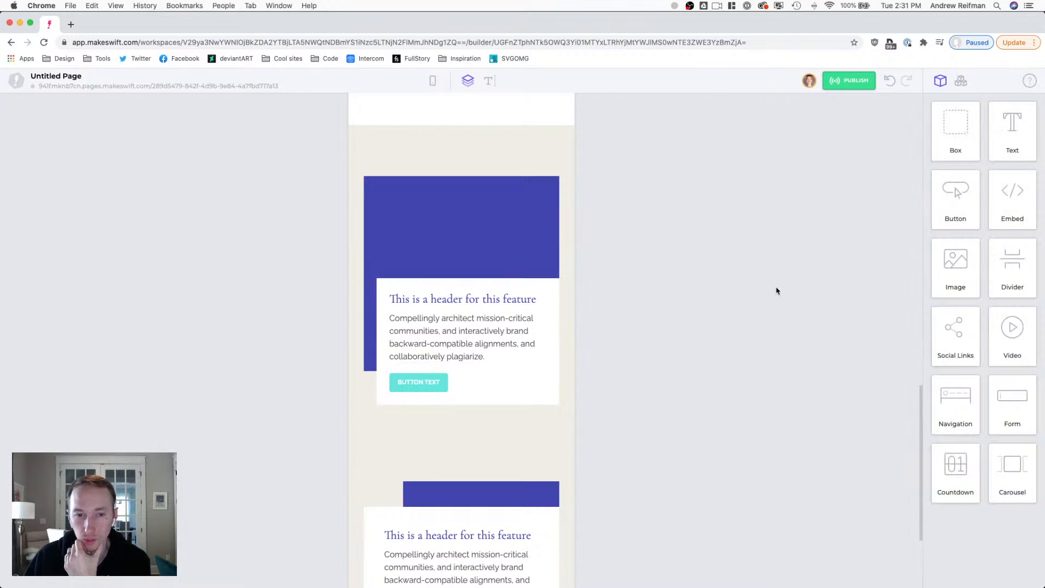
pyautogui.click(450, 331)
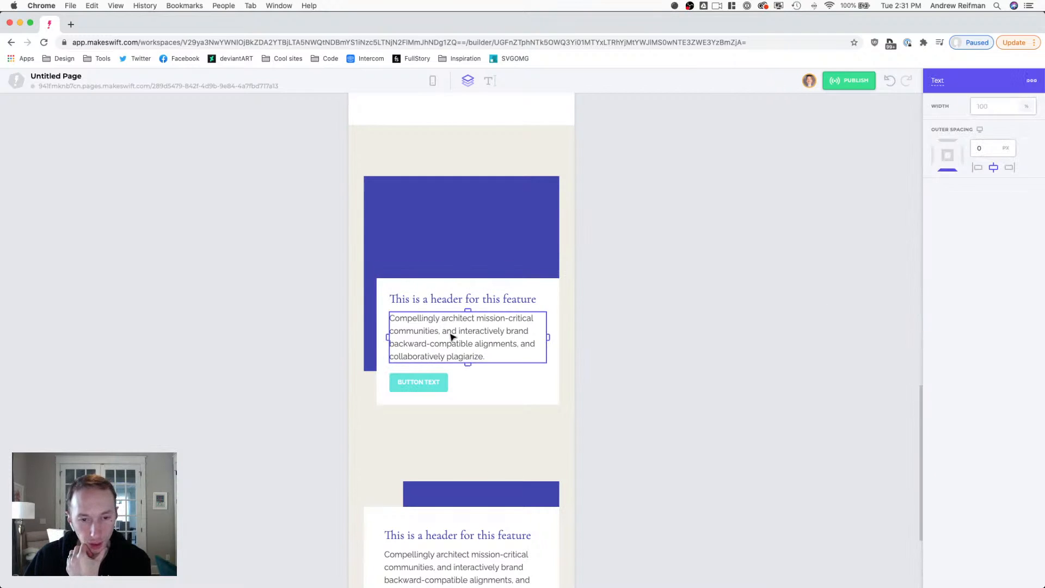
pyautogui.click(478, 344)
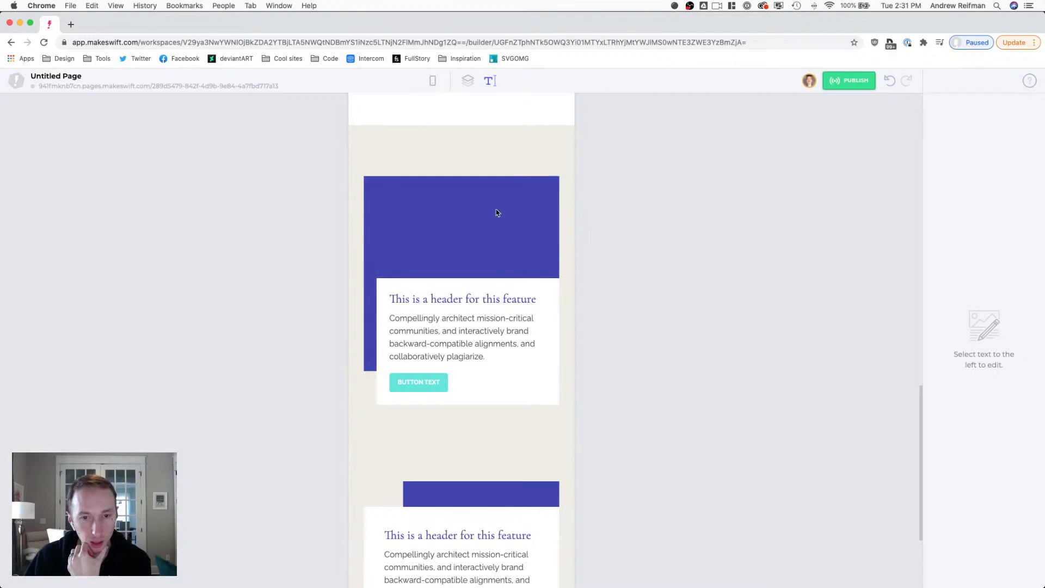
pyautogui.click(467, 81)
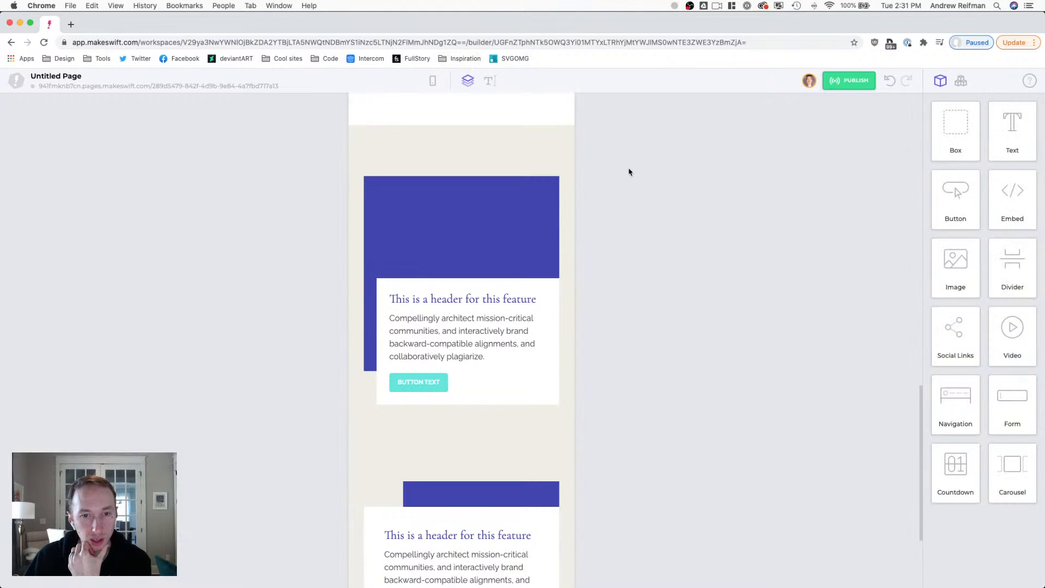
pyautogui.scroll(-2, 689, 185)
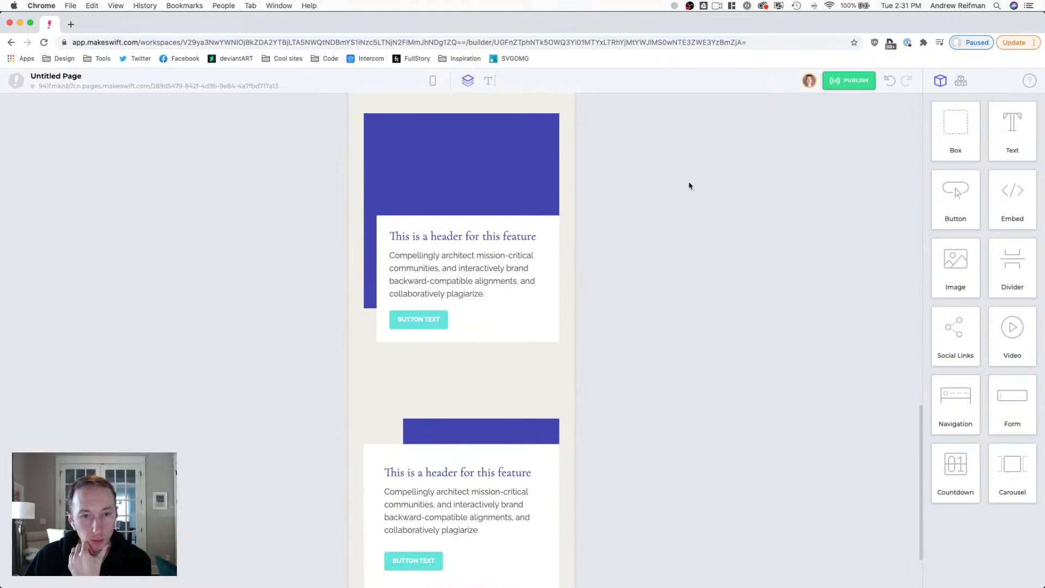
pyautogui.scroll(1, 689, 186)
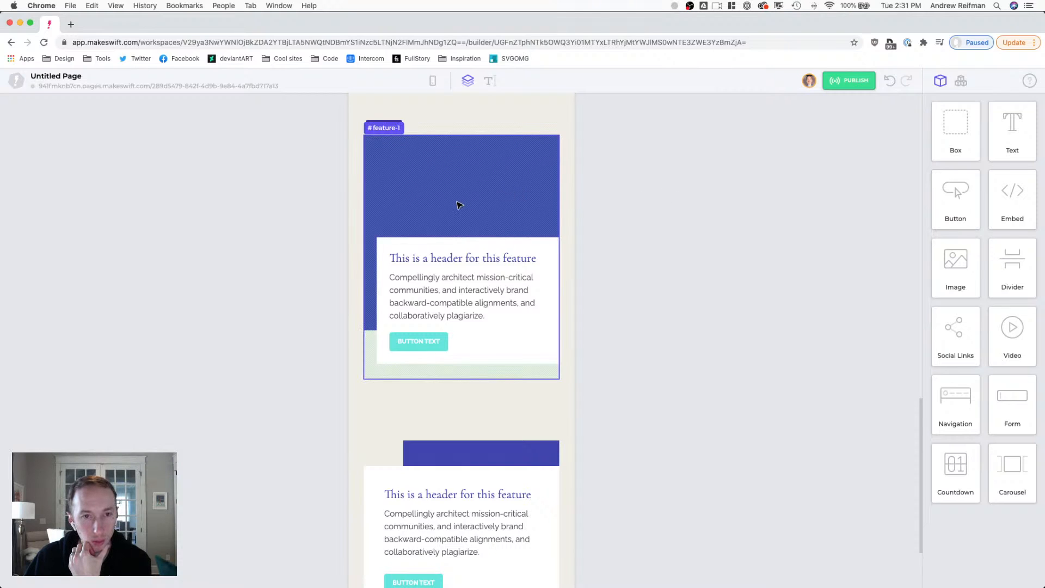
# - Return to the desktop layout and delete the feature-2 box
pyautogui.click(432, 81)
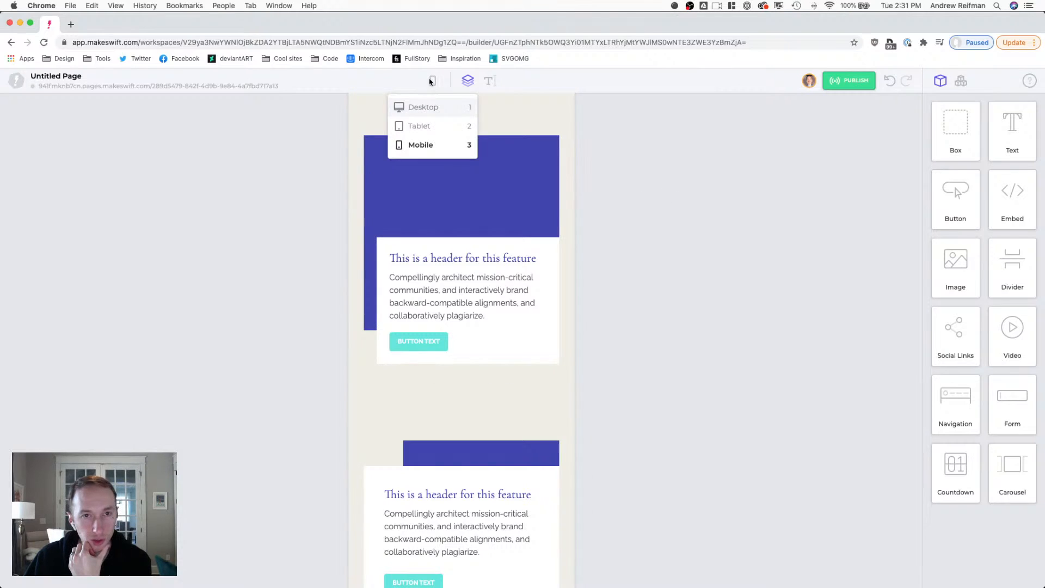
pyautogui.click(428, 107)
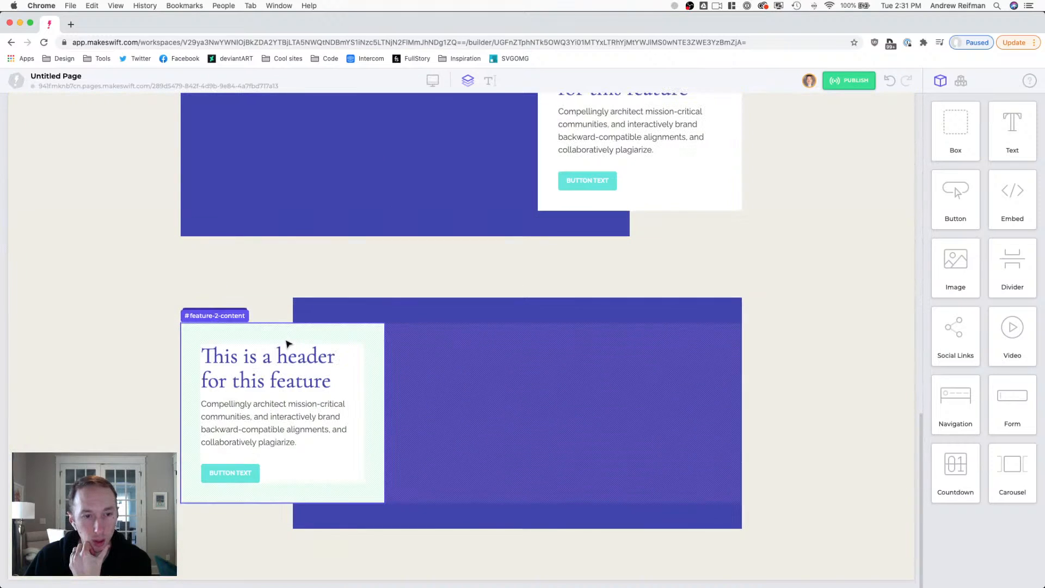
pyautogui.click(306, 314)
pyautogui.press('Delete')
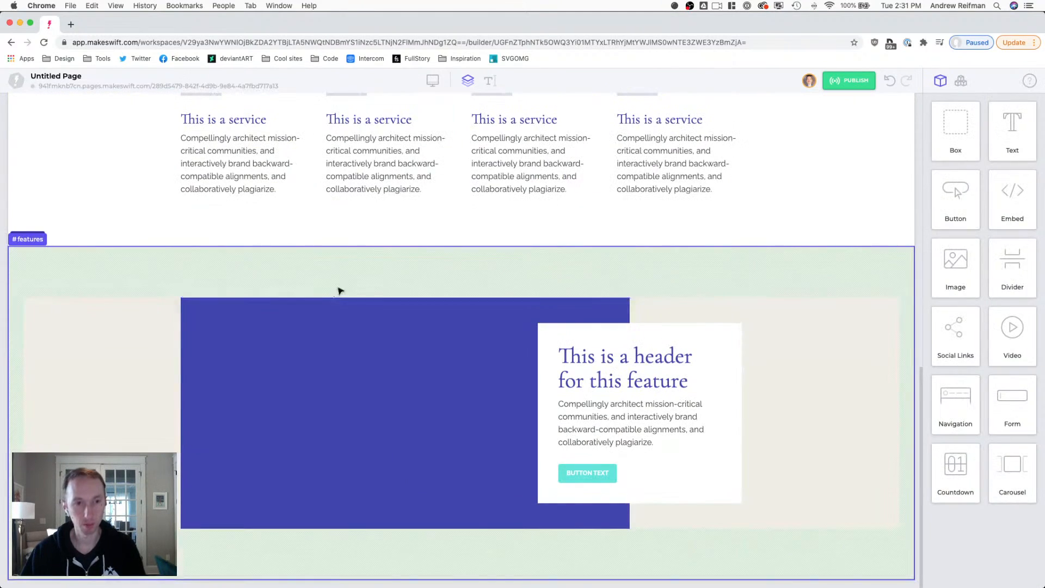
# - Duplicate the feature-1 box within the features section and select the copy below it
pyautogui.click(668, 311)
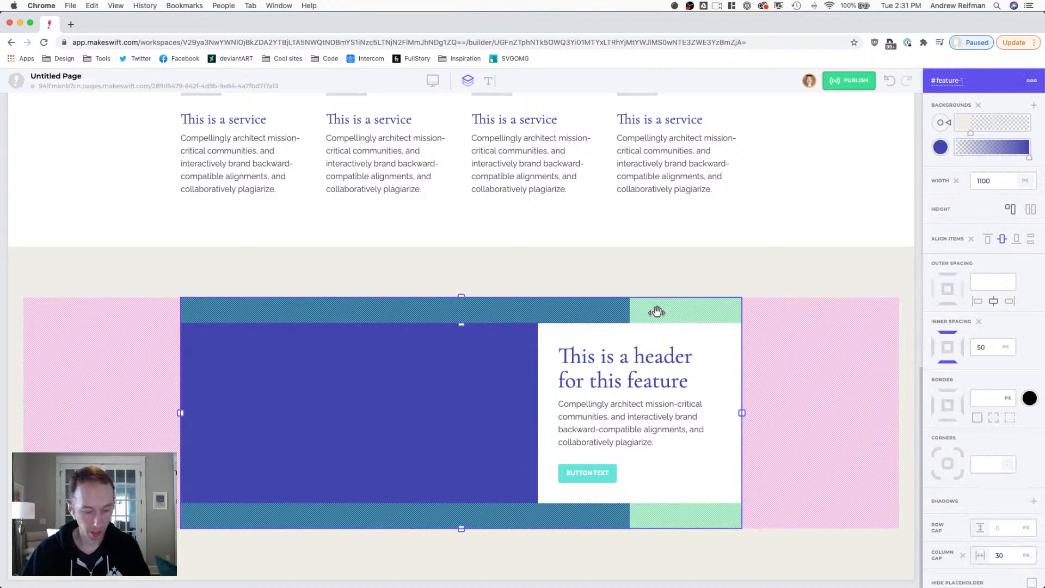
pyautogui.press('super+d')
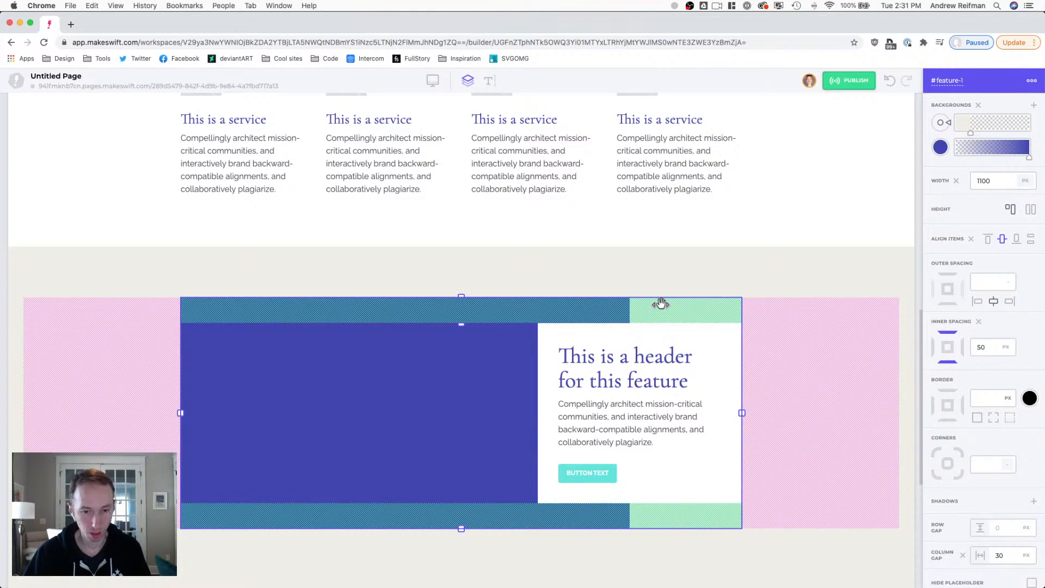
pyautogui.scroll(-5, 659, 302)
pyautogui.click(654, 329)
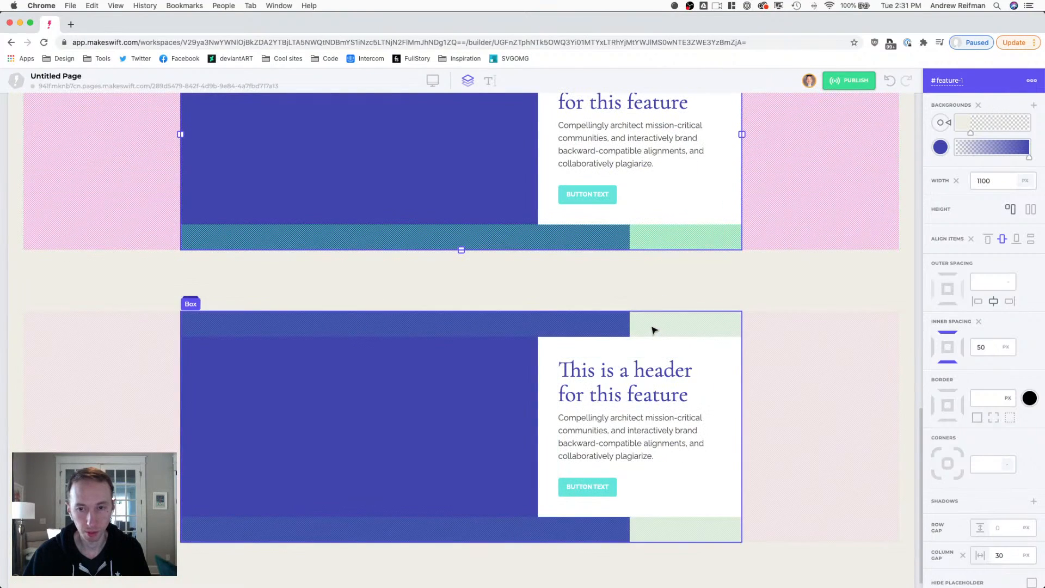
# - Mirror the copied feature box by flipping its beige gradient to the left side and moving its content card to the left edge
pyautogui.moveTo(952, 124); pyautogui.dragTo(930, 127)
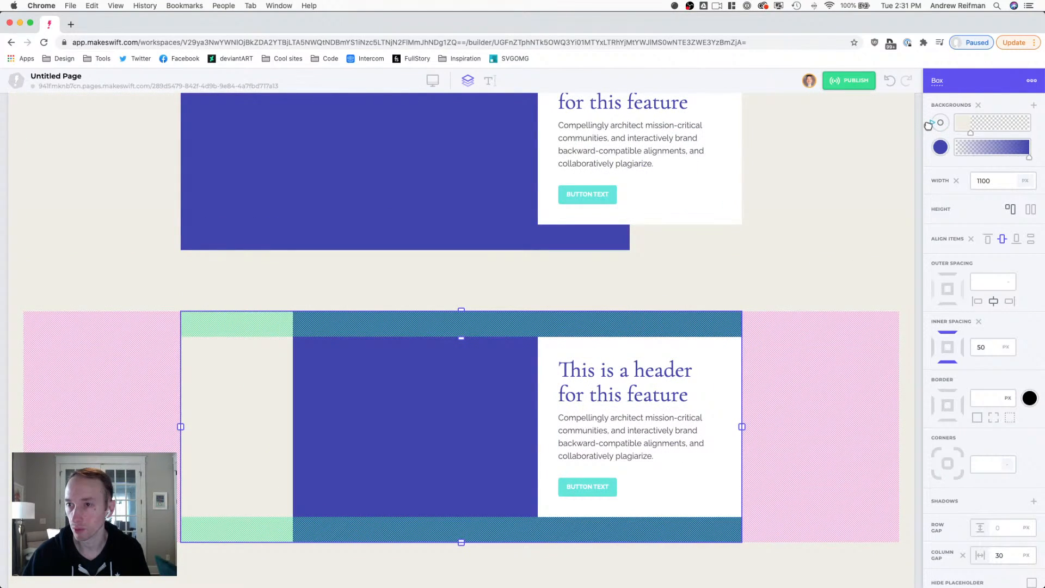
pyautogui.click(704, 357)
pyautogui.moveTo(656, 344); pyautogui.dragTo(229, 359)
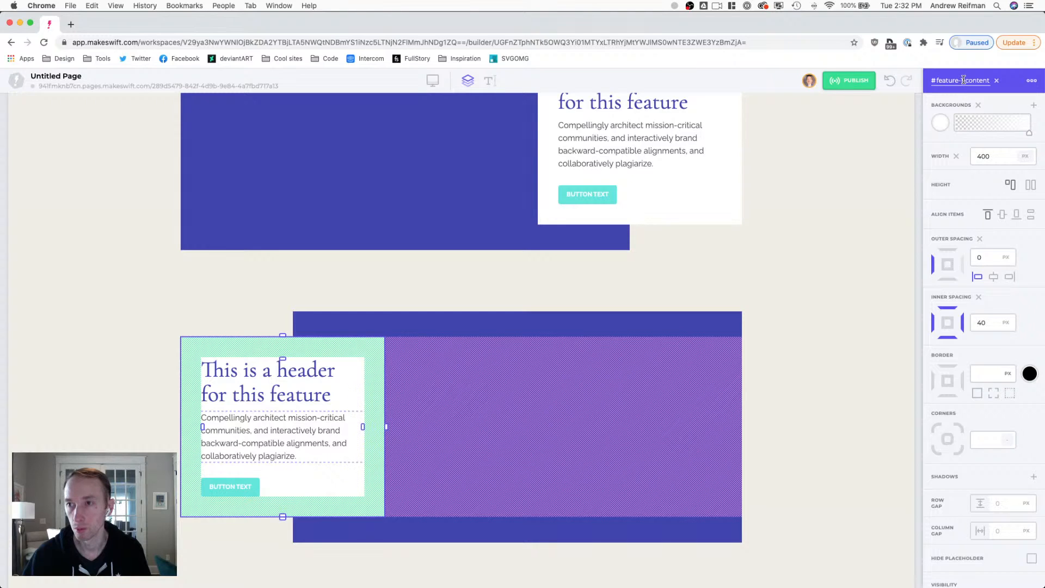
# - Set the copied content card's ID to feature-2-content and its containing box's ID to feature-2
pyautogui.write('2')
pyautogui.press('Return')
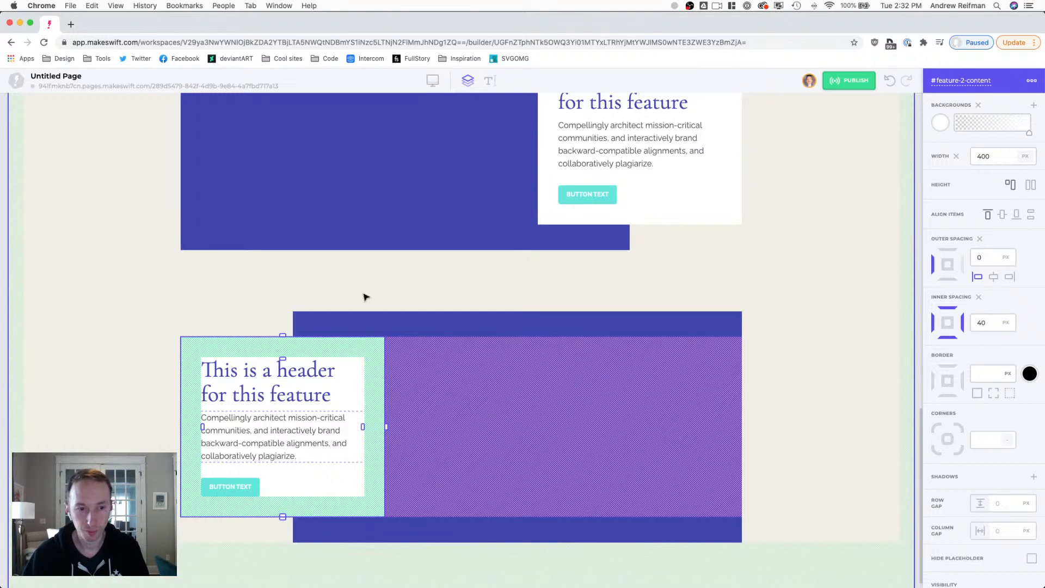
pyautogui.click(335, 331)
pyautogui.click(941, 81)
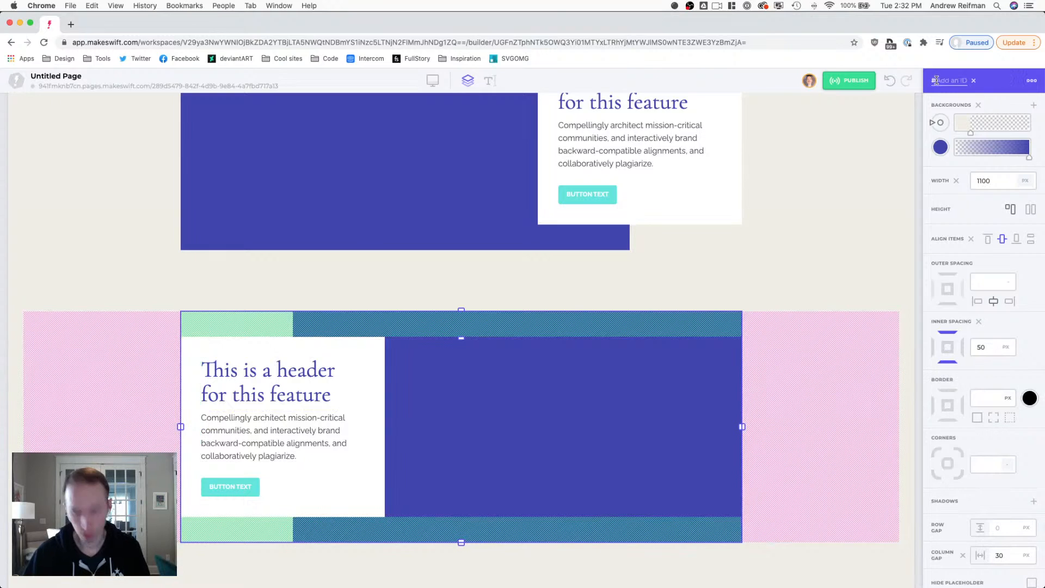
pyautogui.write('feature-')
pyautogui.write('2')
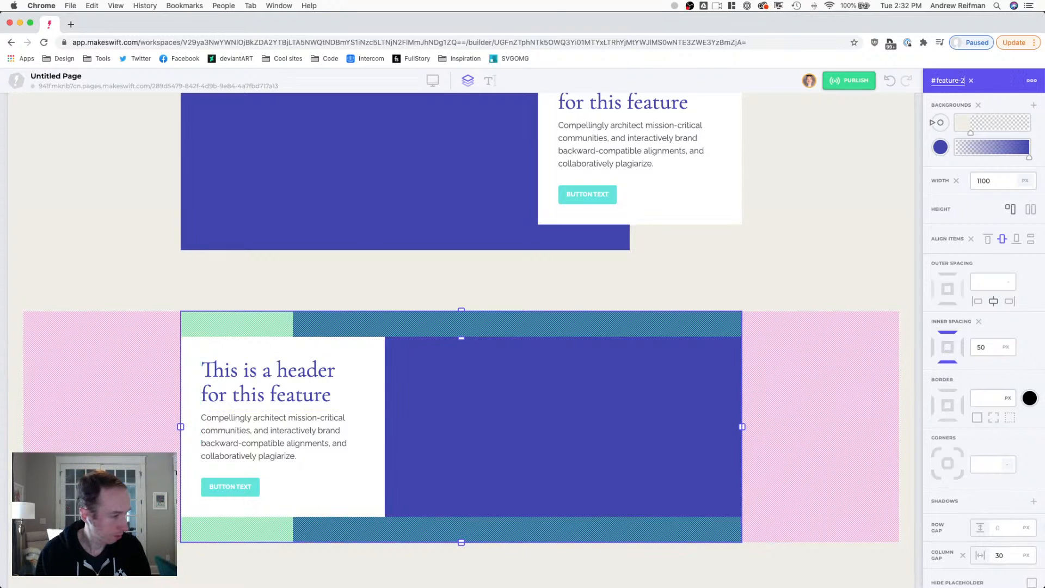
pyautogui.press('Return')
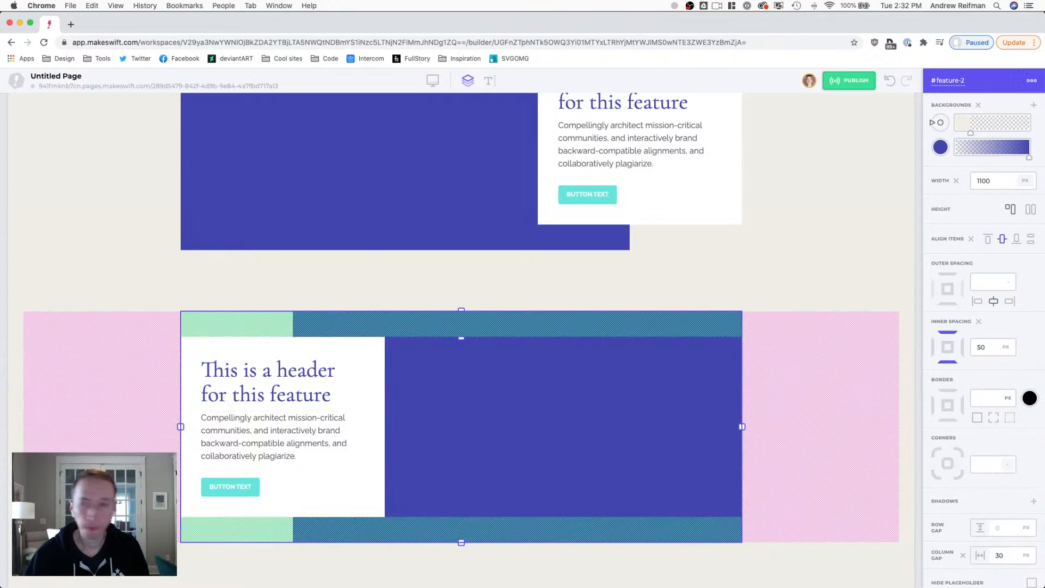
pyautogui.click(920, 129)
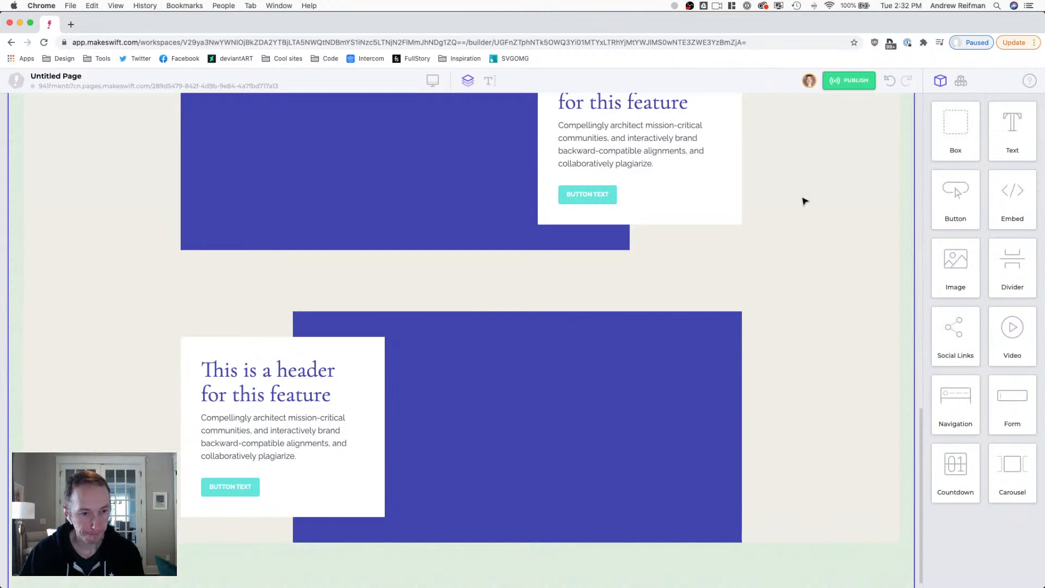
# - Review the services section and both mirrored feature blocks to check how the sections look together on desktop
pyautogui.scroll(-1, 738, 227)
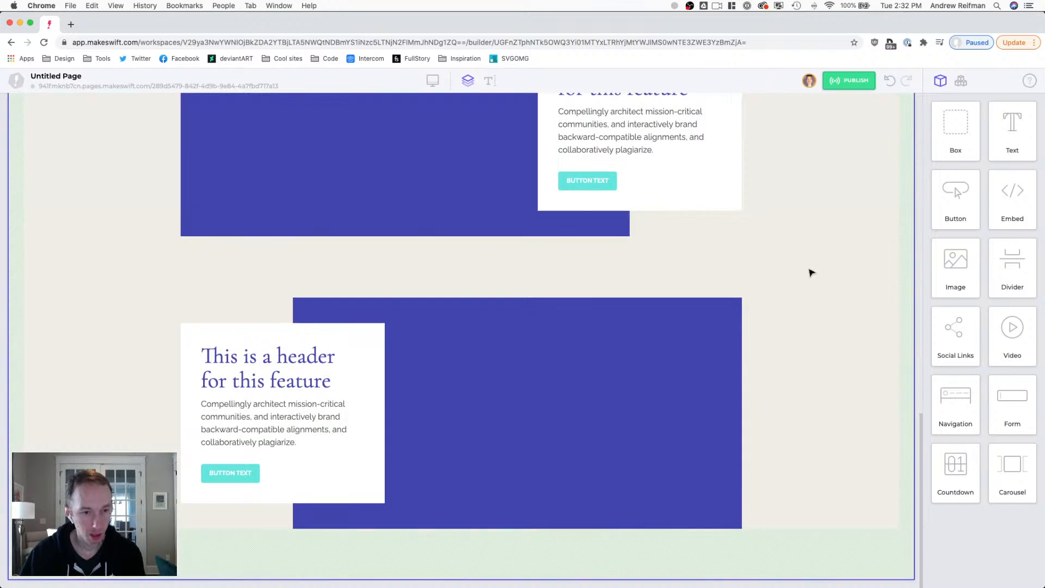
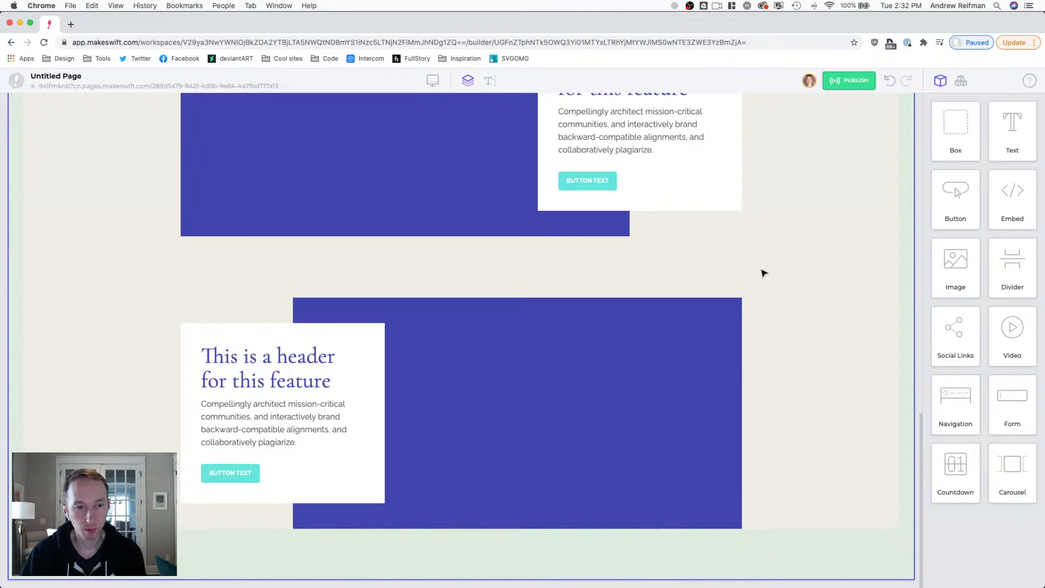
pyautogui.scroll(3, 764, 271)
pyautogui.scroll(4, 764, 273)
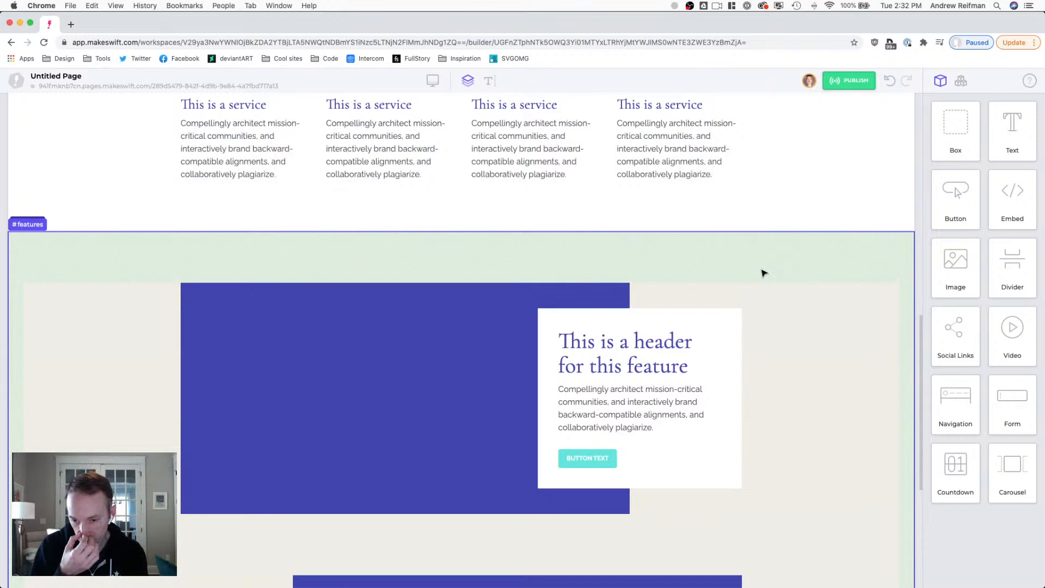
pyautogui.scroll(-5, 727, 250)
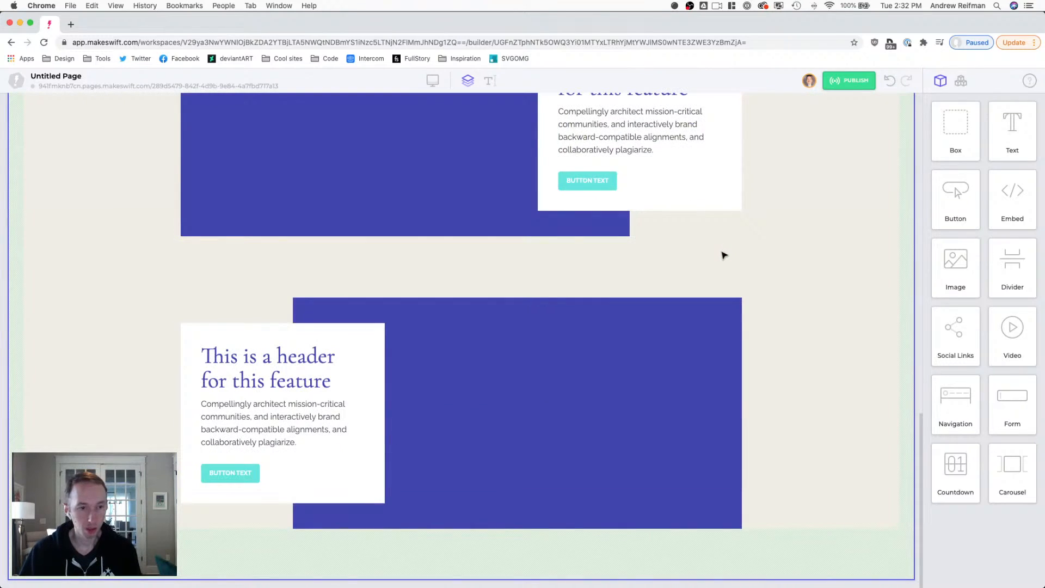
pyautogui.scroll(1, 726, 252)
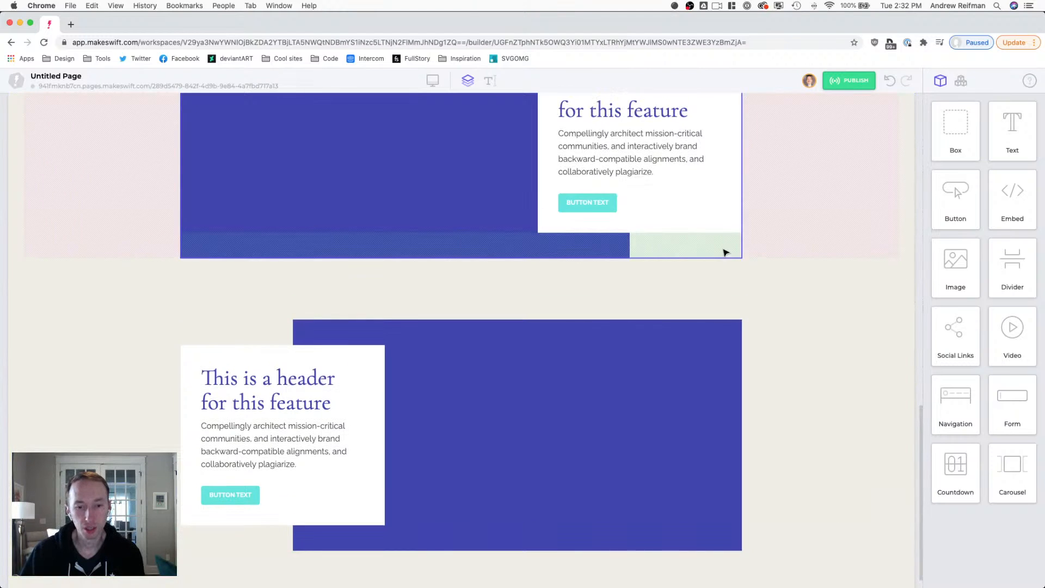
pyautogui.scroll(9, 725, 252)
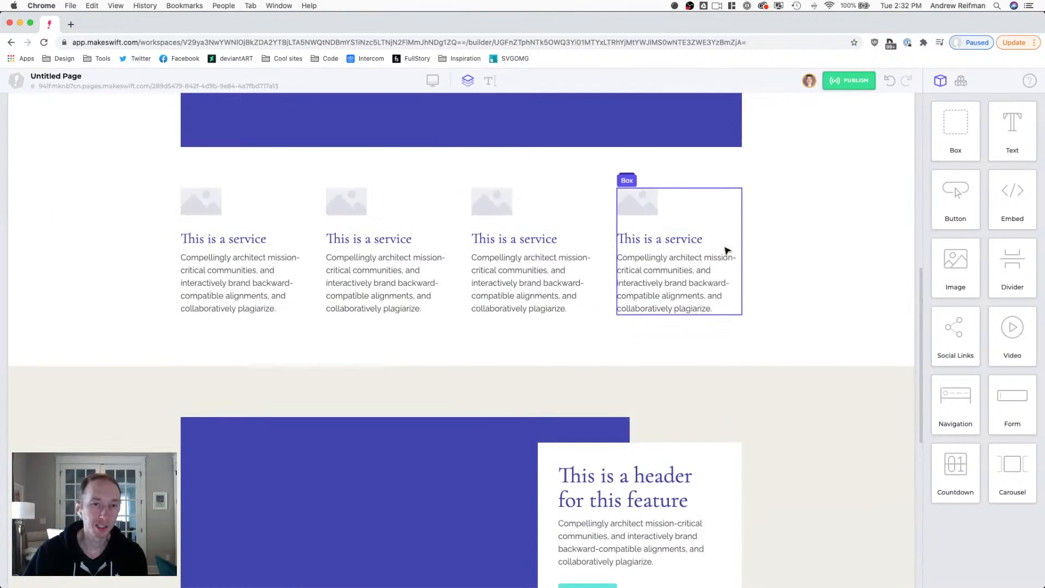
pyautogui.scroll(-8, 728, 251)
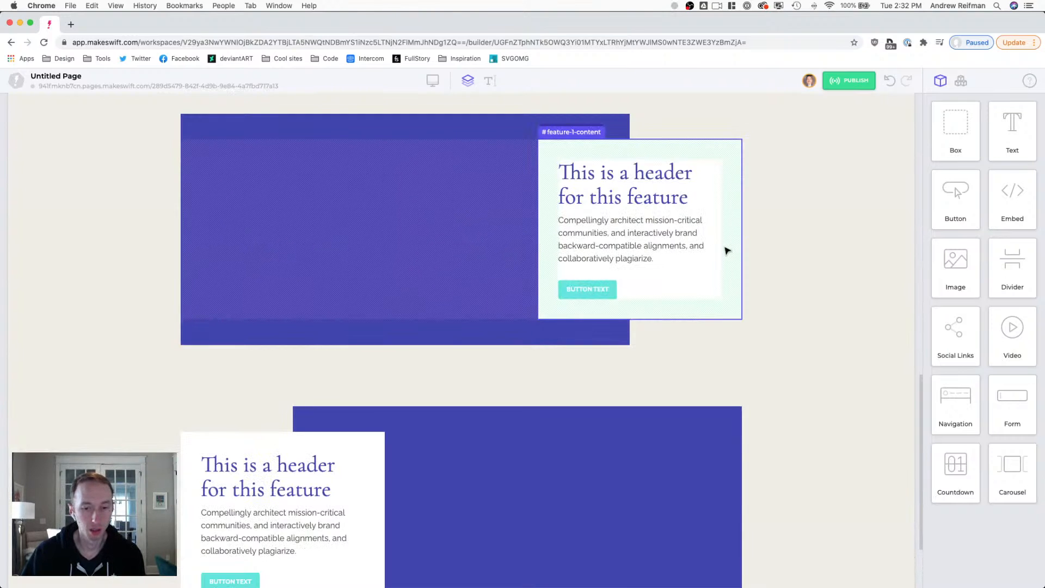
pyautogui.scroll(-2, 727, 250)
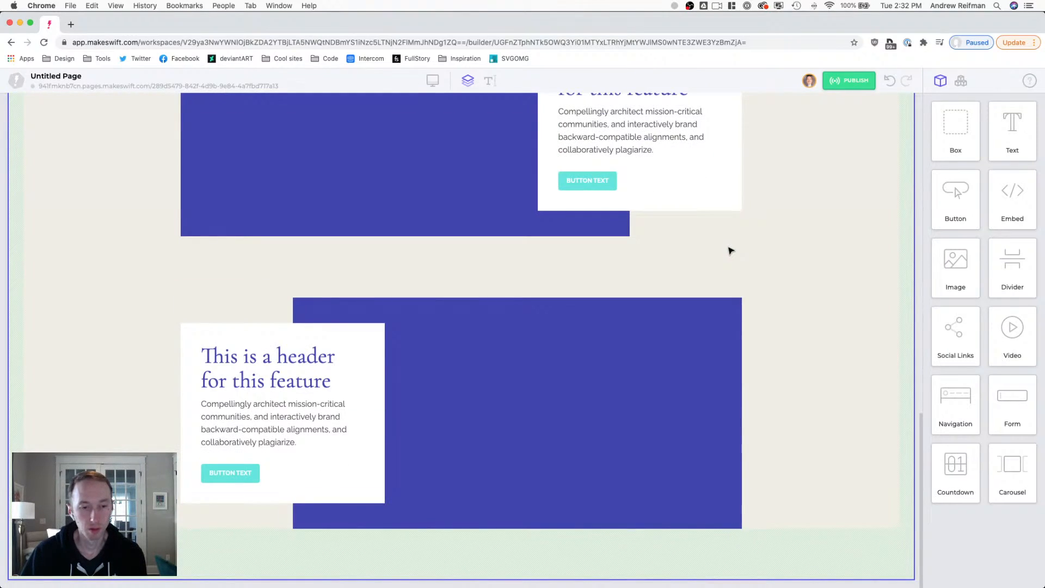
pyautogui.scroll(4, 731, 250)
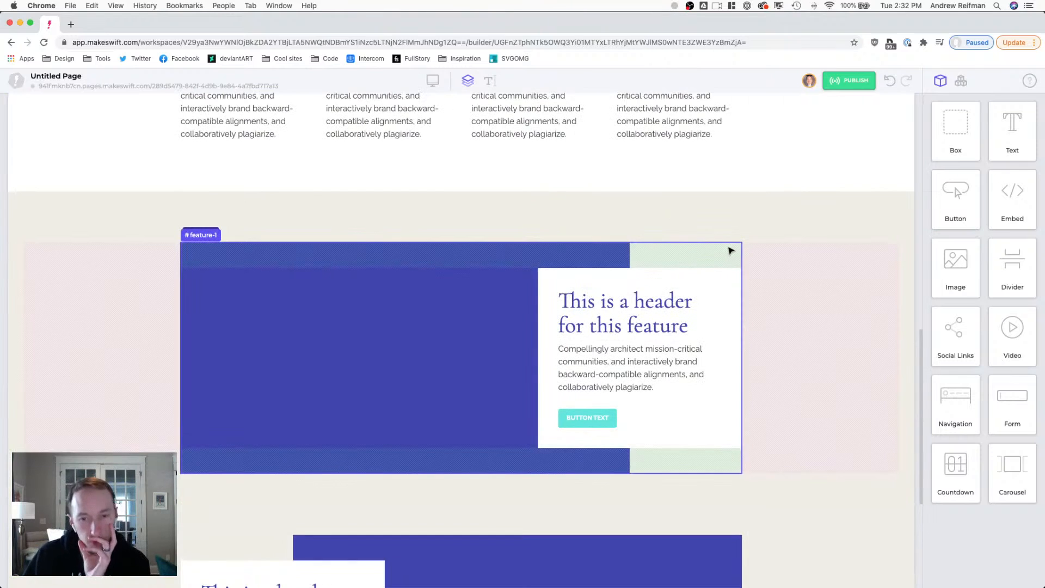
pyautogui.scroll(4, 731, 250)
pyautogui.scroll(-8, 731, 251)
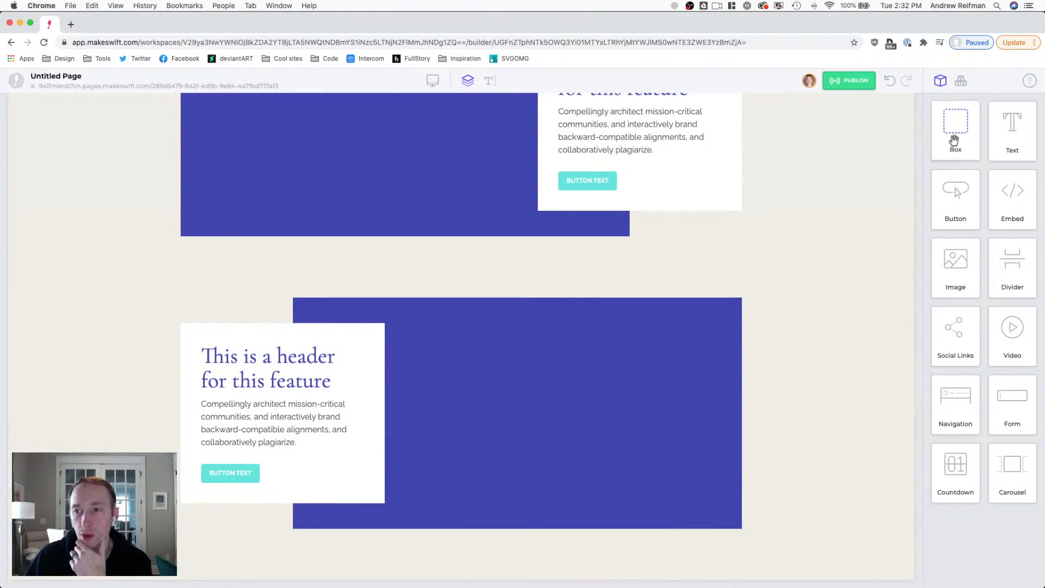
pyautogui.moveTo(956, 138); pyautogui.dragTo(783, 572)
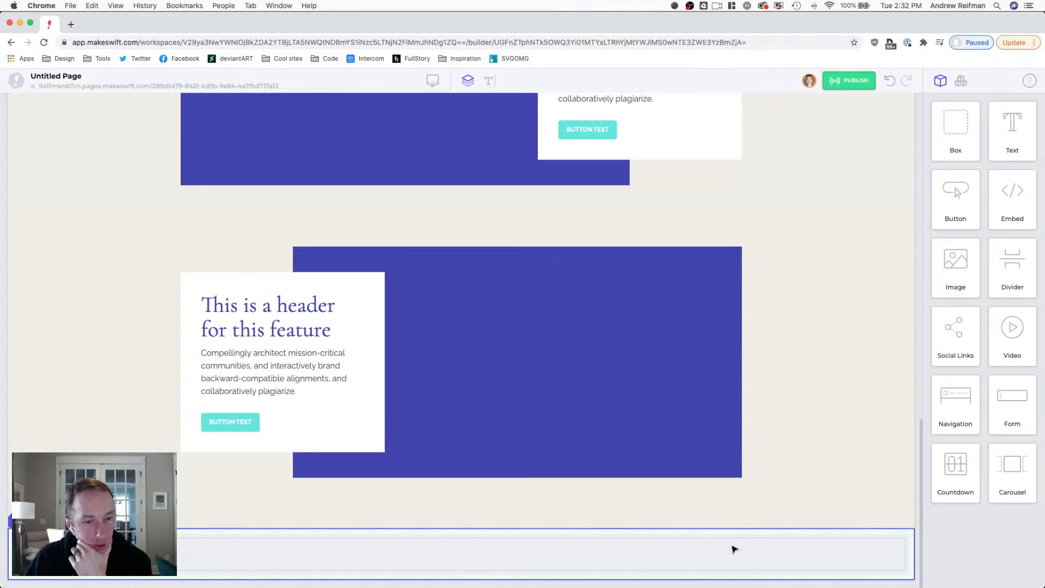
pyautogui.click(735, 550)
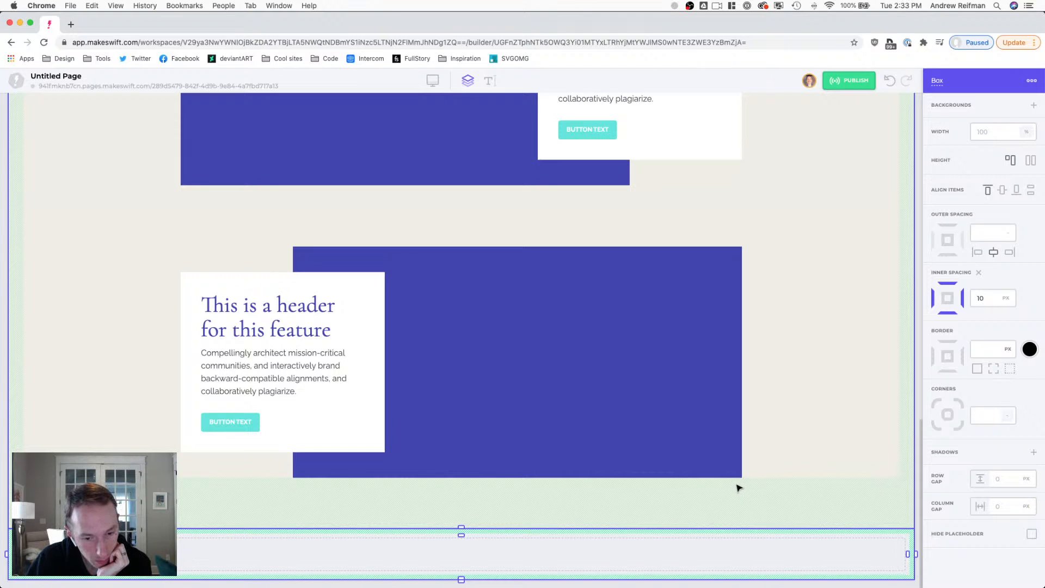
pyautogui.scroll(15, 738, 483)
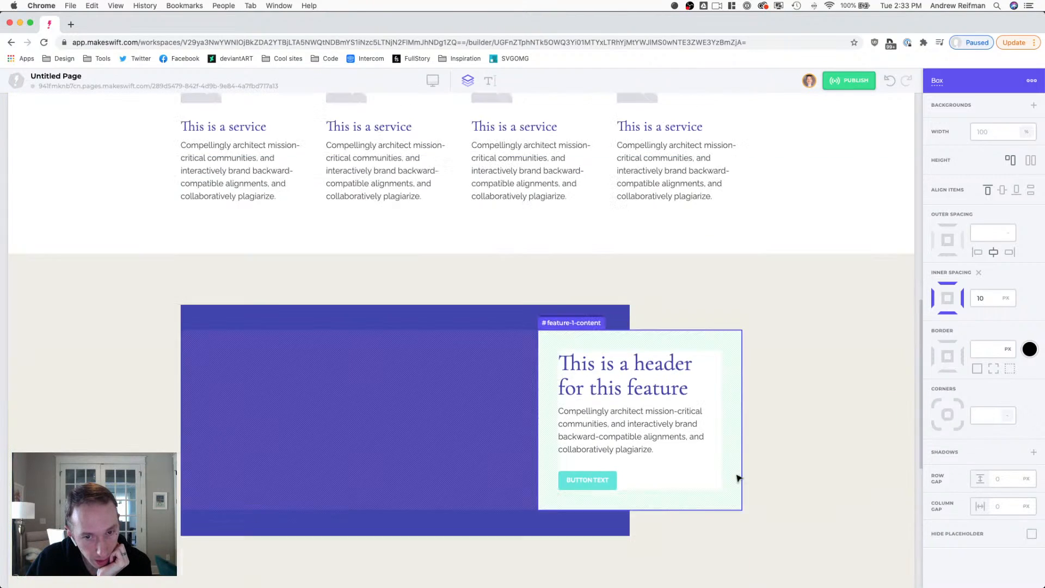
pyautogui.scroll(5, 739, 478)
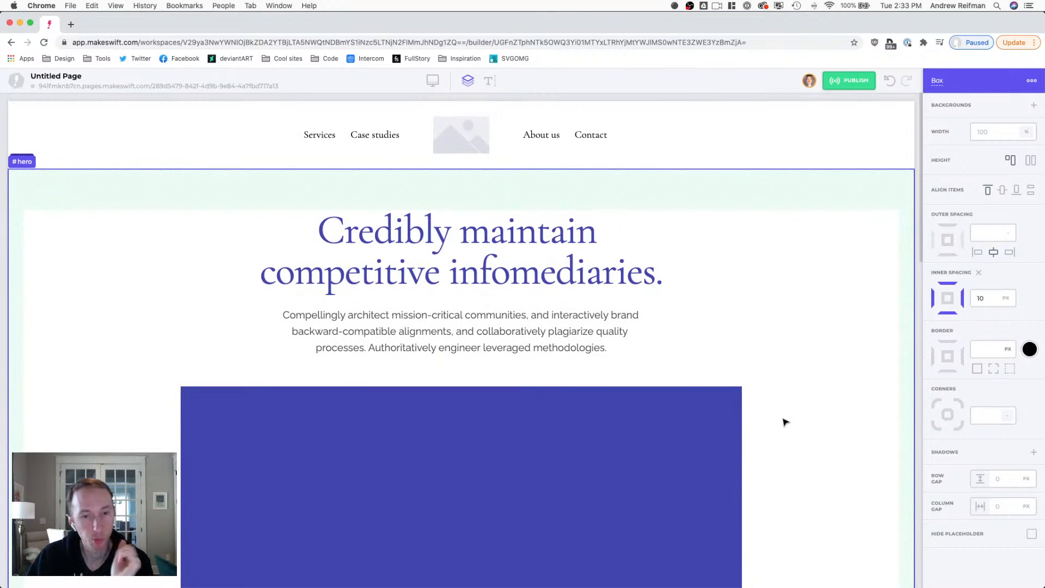
pyautogui.scroll(-2, 776, 419)
pyautogui.scroll(-15, 775, 417)
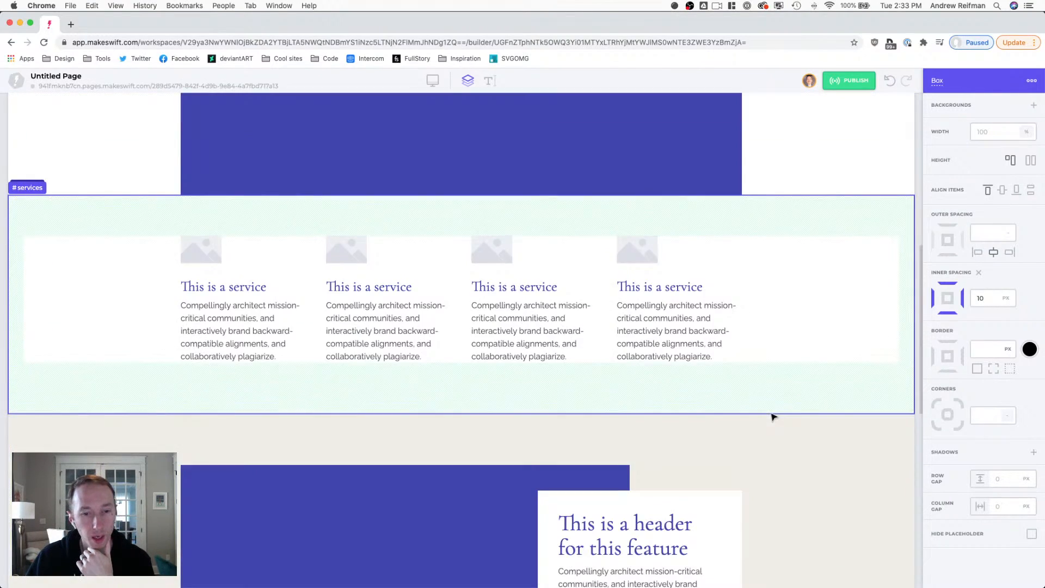
pyautogui.scroll(-4, 774, 417)
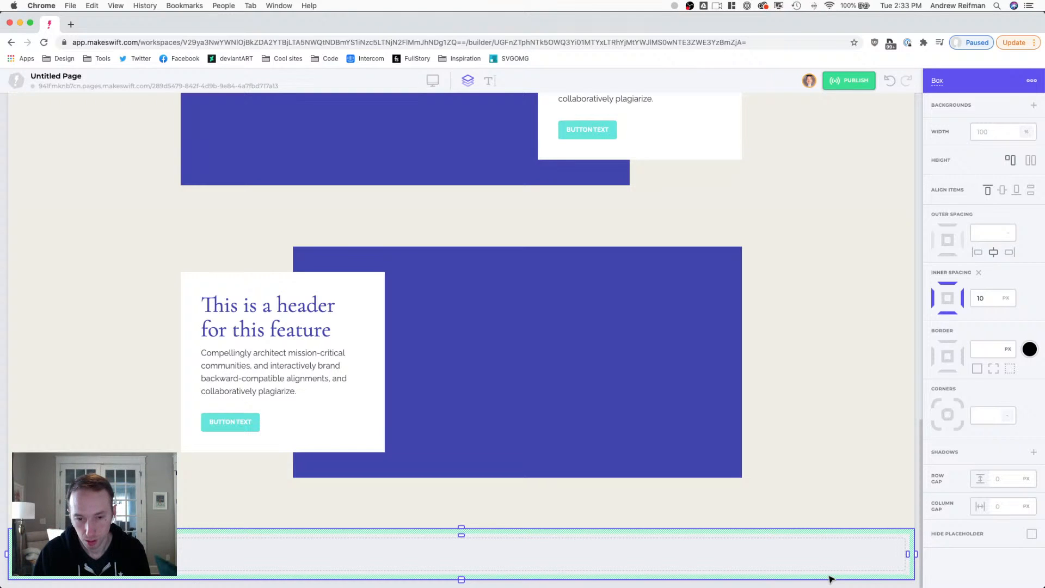
pyautogui.press('BackSpace')
# - Copy the hero section and place the copy below the features section at the end of the page
pyautogui.scroll(5, 795, 512)
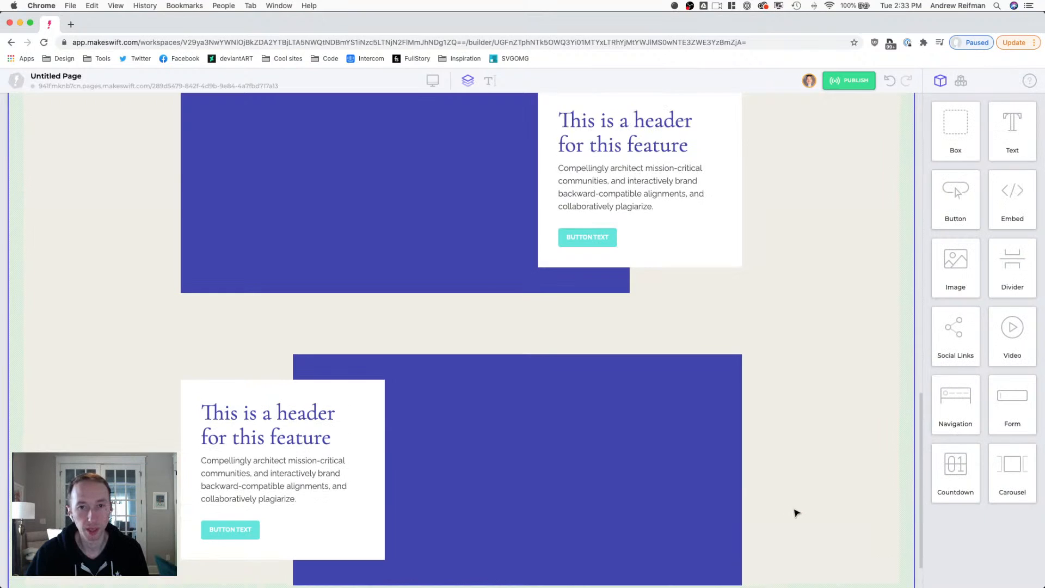
pyautogui.scroll(4, 795, 512)
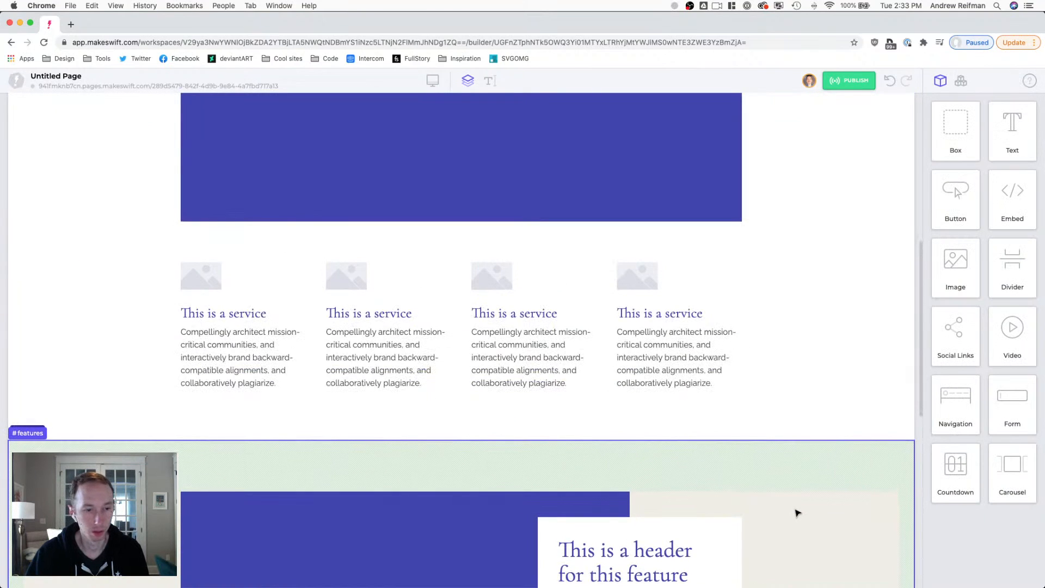
pyautogui.scroll(-1, 795, 512)
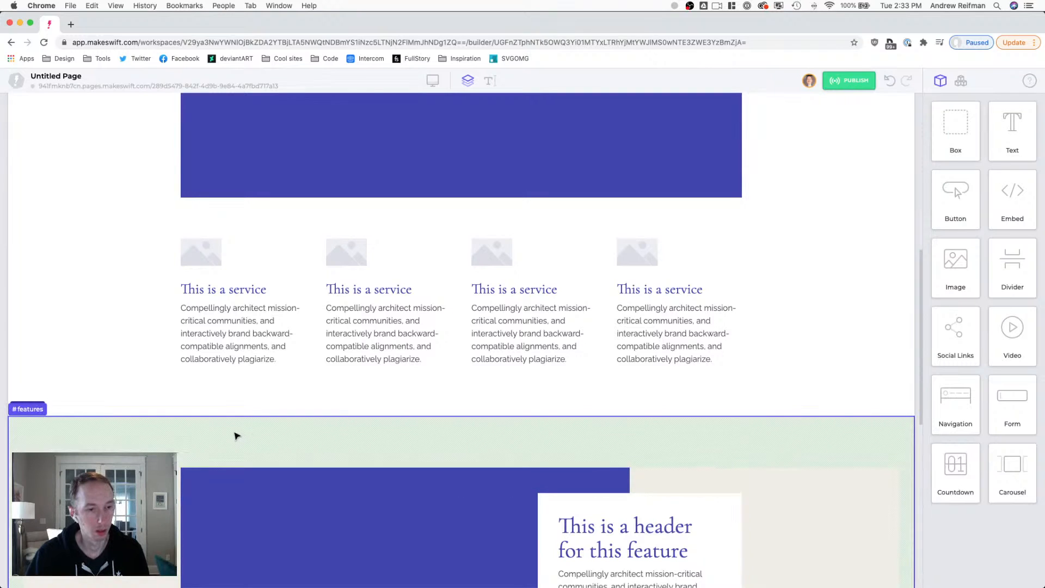
pyautogui.click(213, 436)
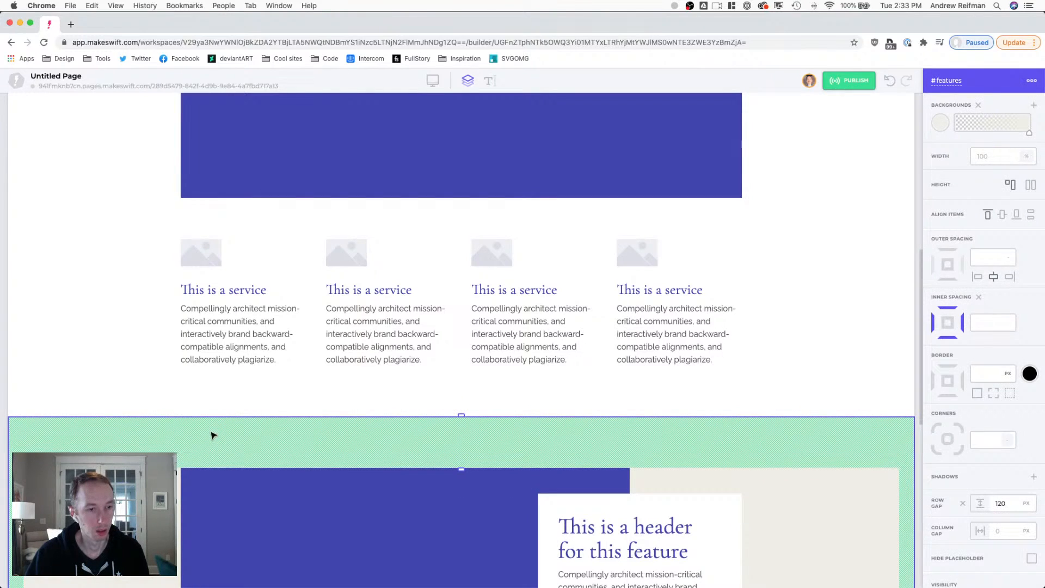
pyautogui.scroll(2, 114, 321)
pyautogui.scroll(4, 115, 314)
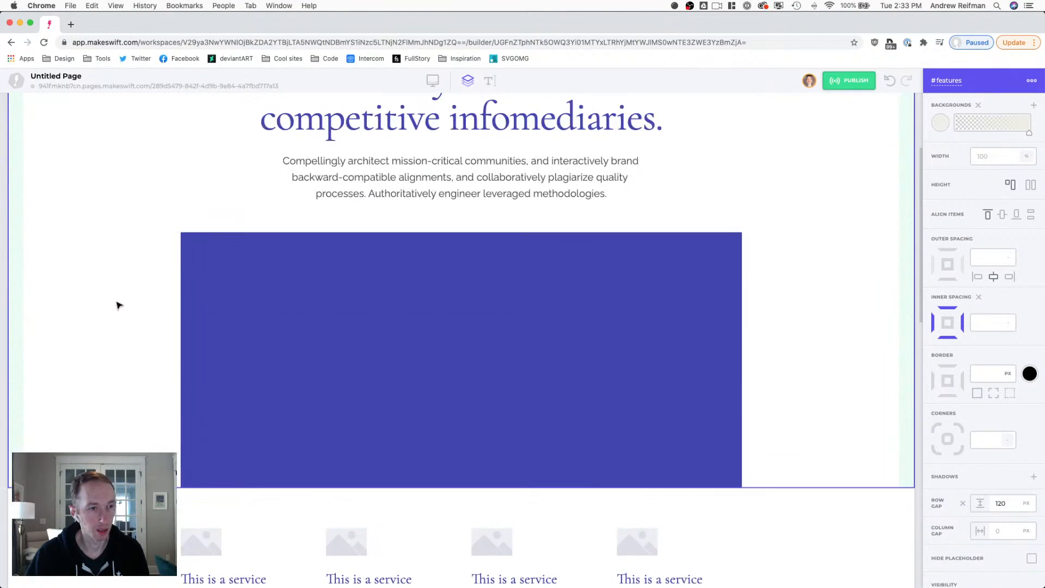
pyautogui.click(64, 243)
pyautogui.scroll(-10, 117, 274)
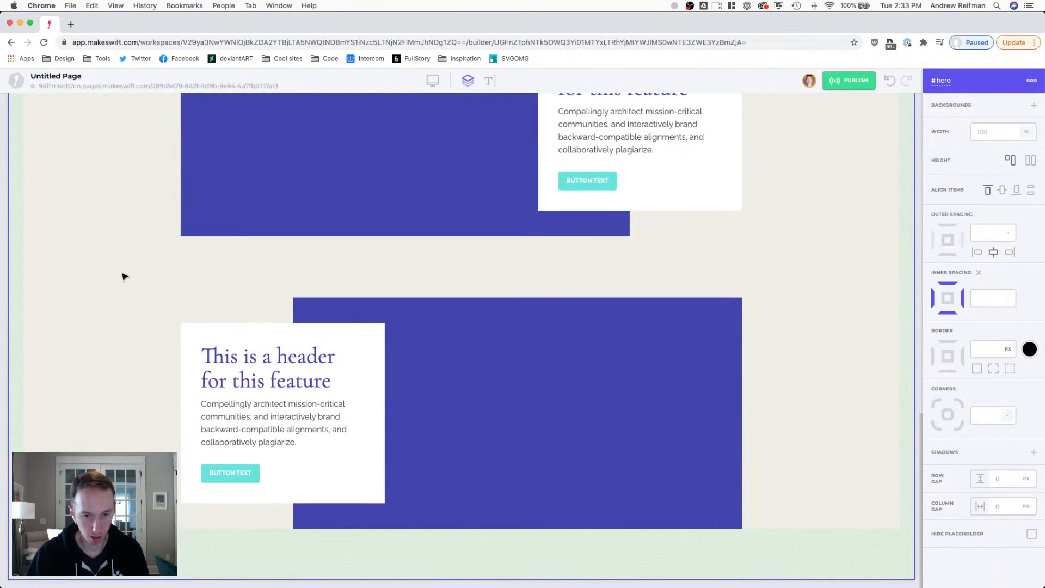
pyautogui.click(251, 583)
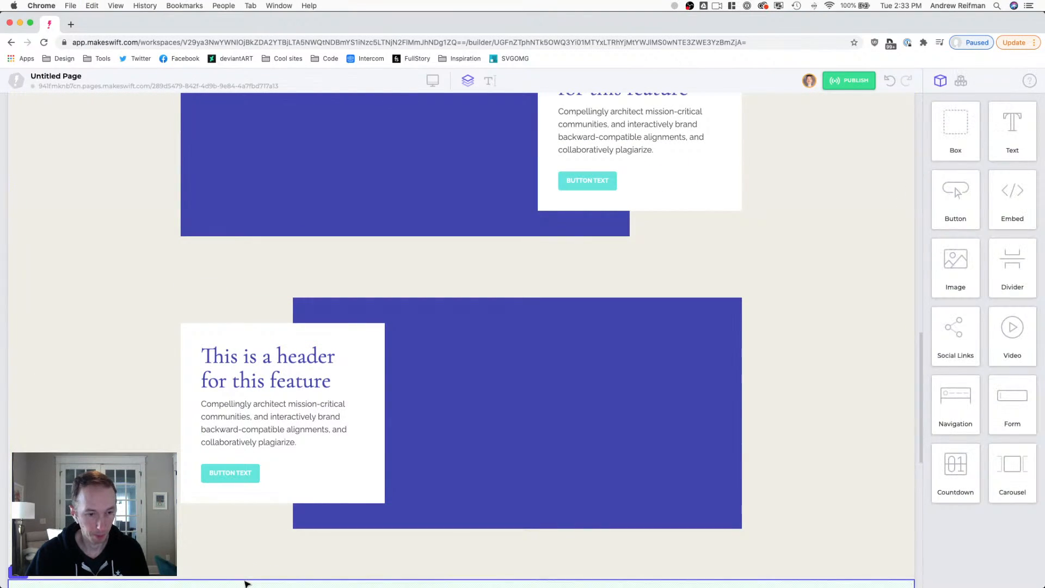
pyautogui.scroll(-7, 256, 556)
# - Set the ID of the copied hero section at the end of the page to case-studies
pyautogui.click(260, 233)
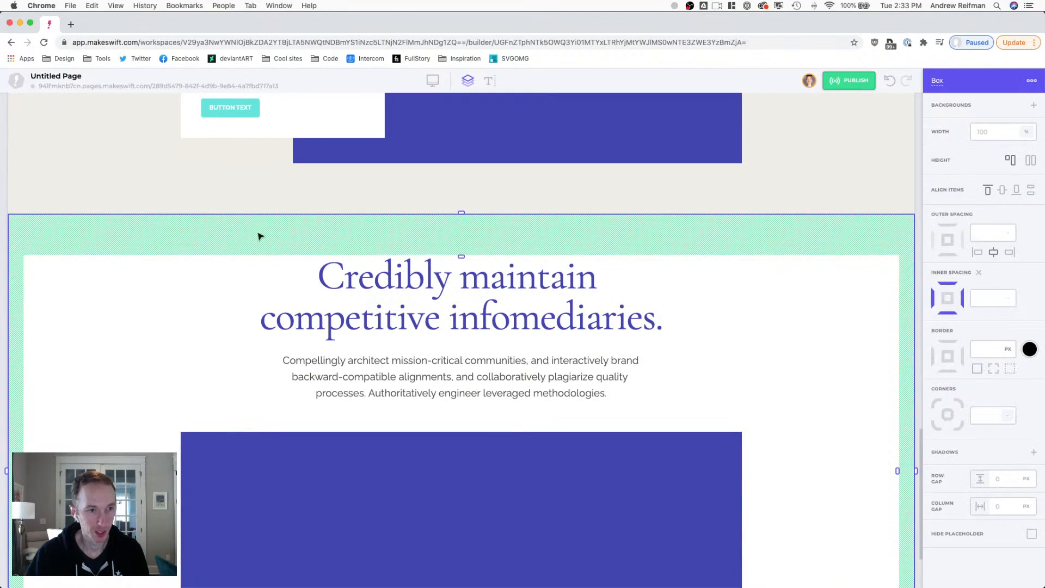
pyautogui.click(938, 80)
pyautogui.write('case')
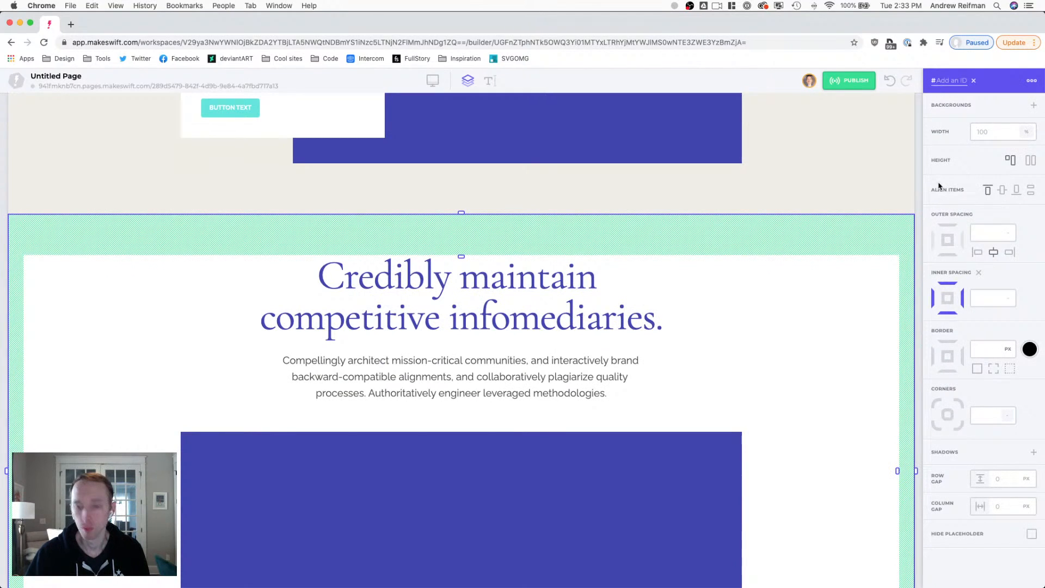
pyautogui.write('-studies')
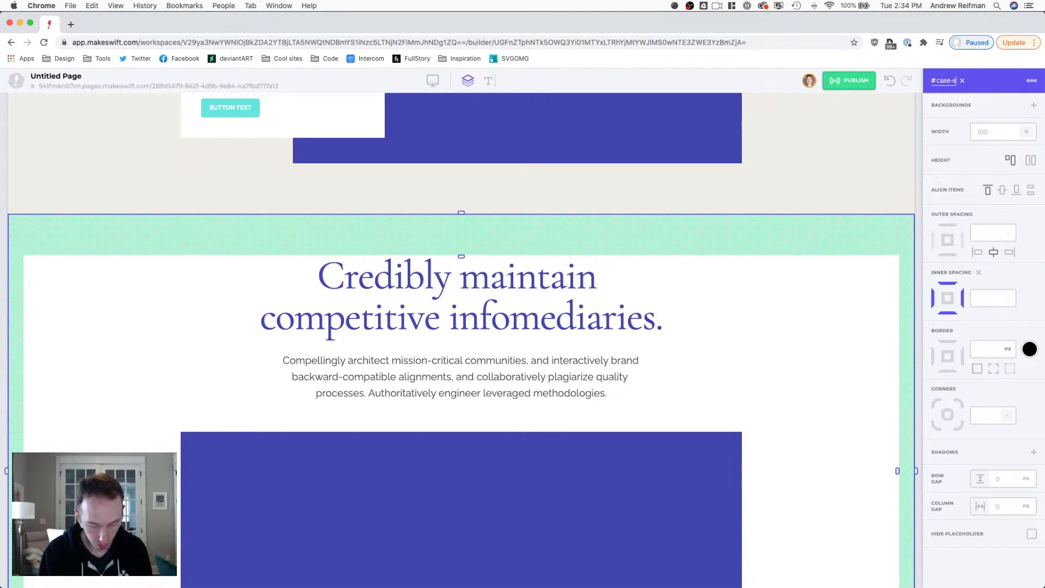
pyautogui.press('Return')
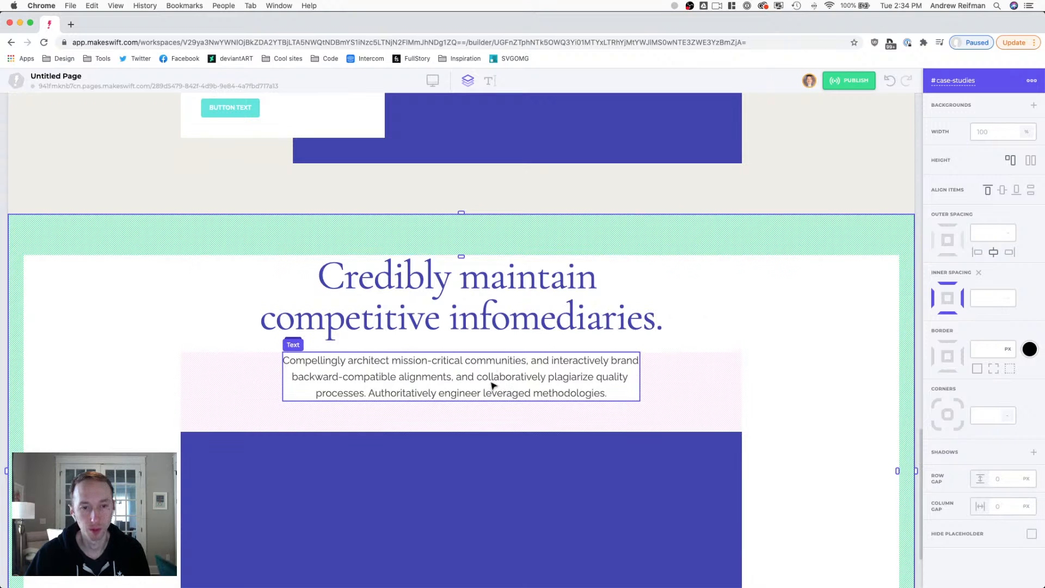
pyautogui.scroll(10, 476, 303)
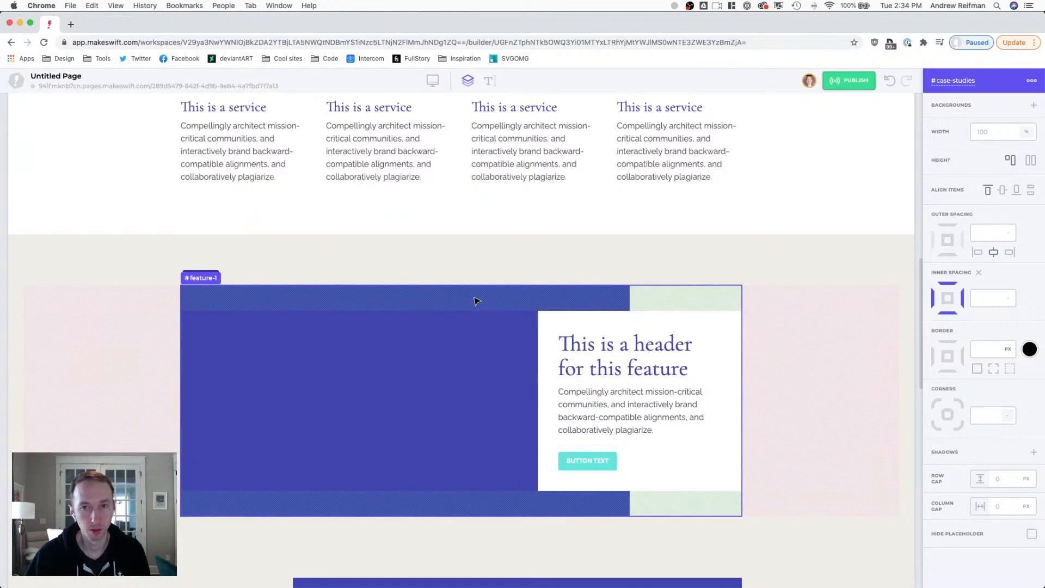
# - Create a typography style named Heading 2 from the first feature block's heading
pyautogui.doubleClick(614, 367)
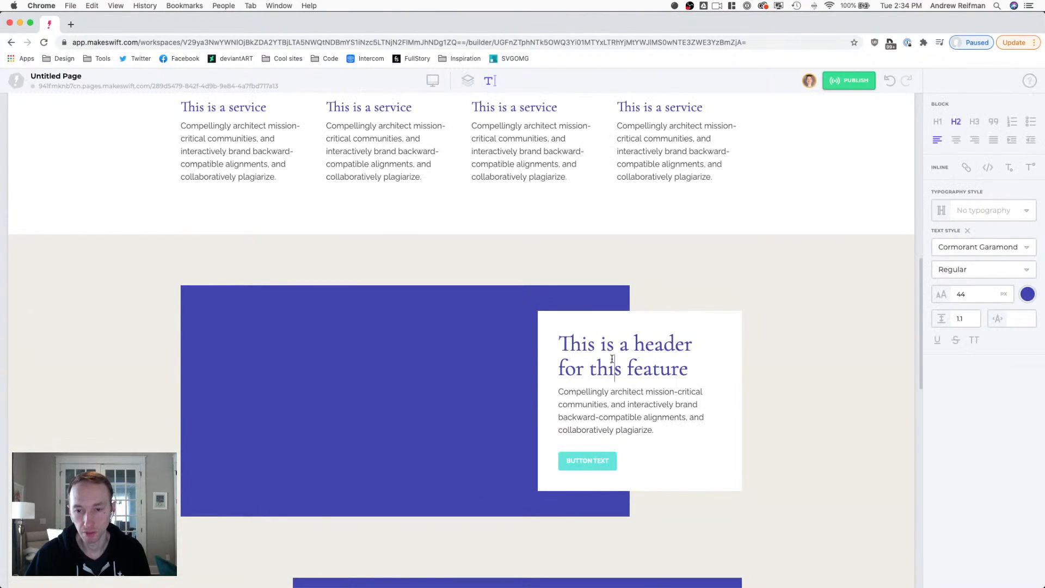
pyautogui.tripleClick(687, 345)
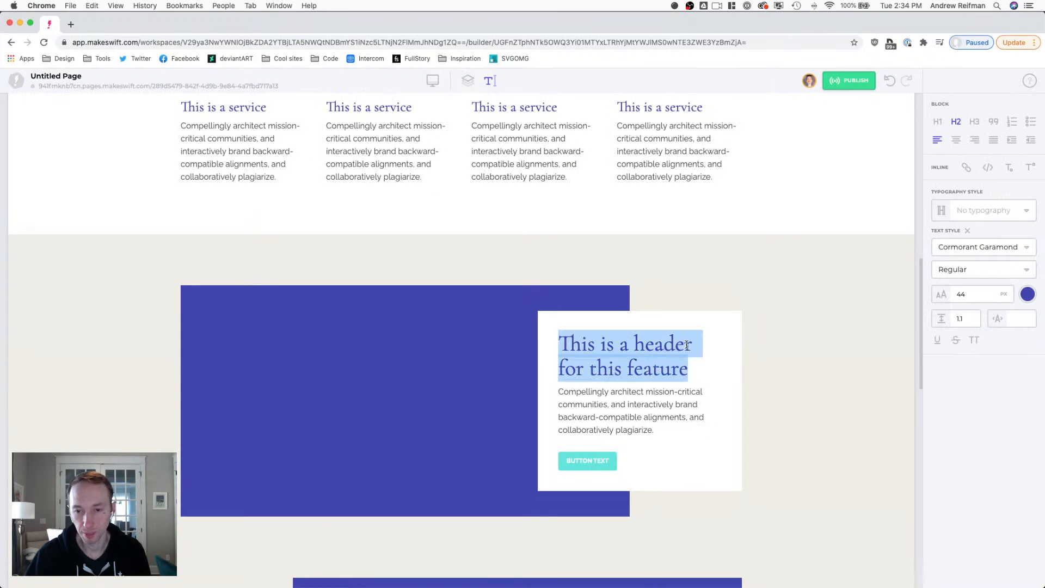
pyautogui.click(977, 214)
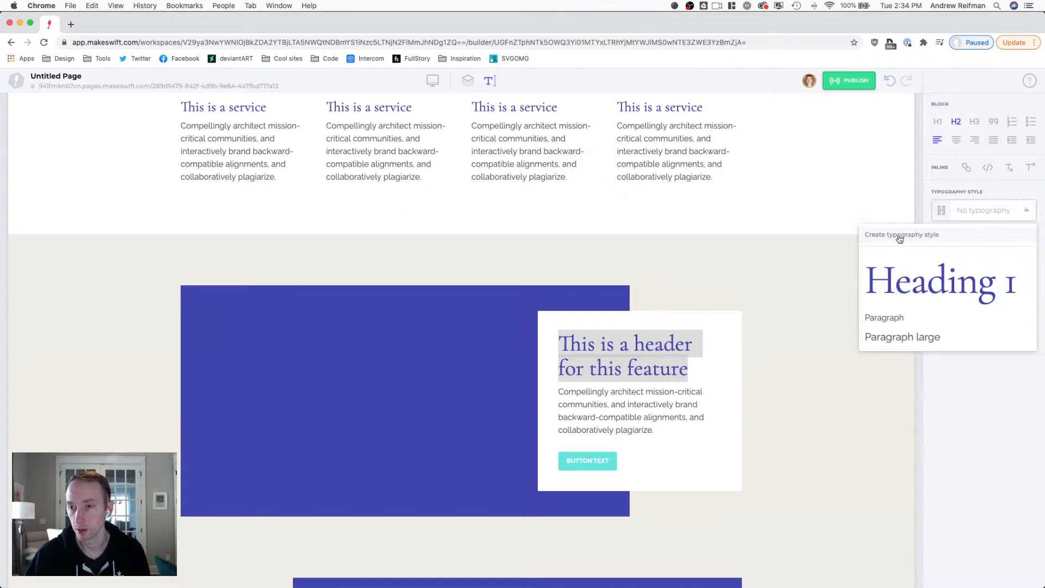
pyautogui.click(900, 235)
pyautogui.write('Heading')
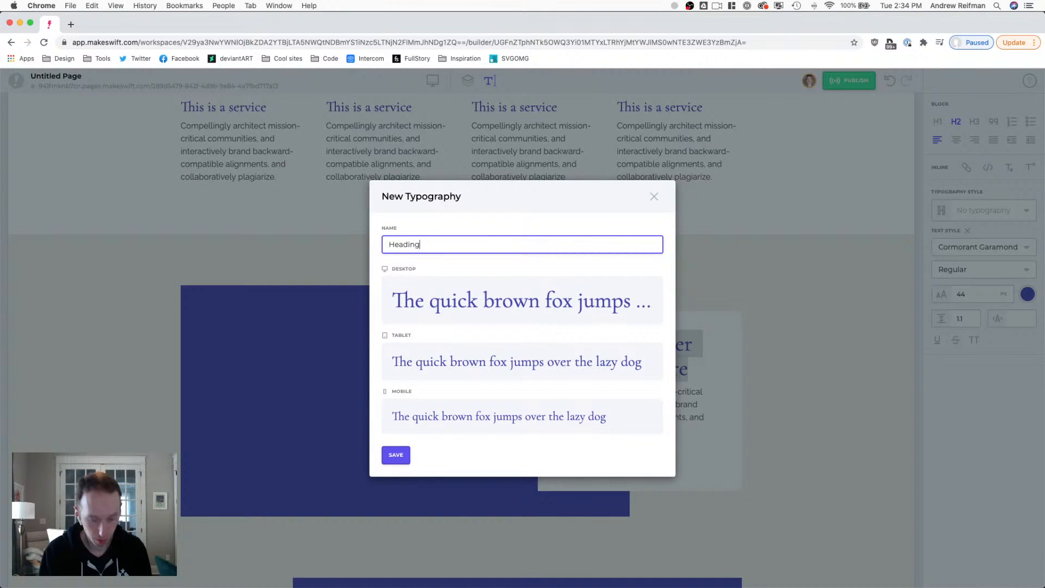
pyautogui.write(' 2')
pyautogui.click(396, 455)
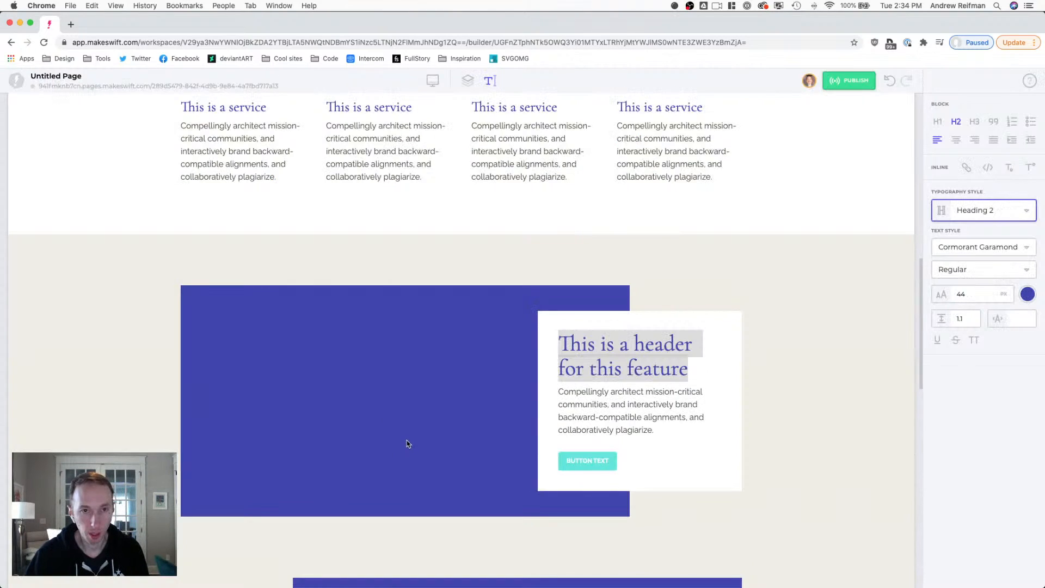
# - Apply the Heading 2 typography style to the second feature block's heading
pyautogui.scroll(-5, 407, 444)
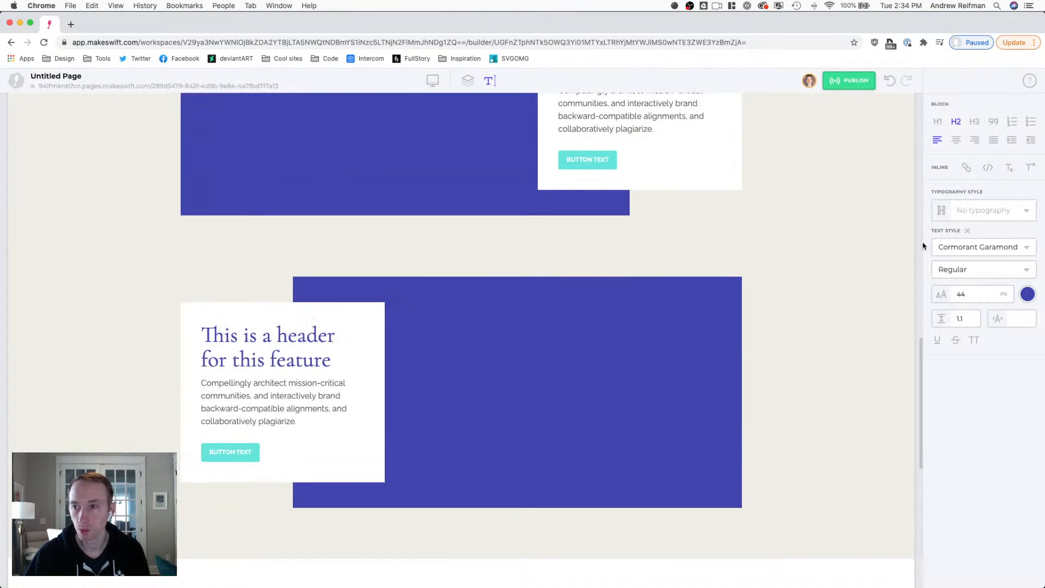
pyautogui.click(983, 210)
pyautogui.click(921, 327)
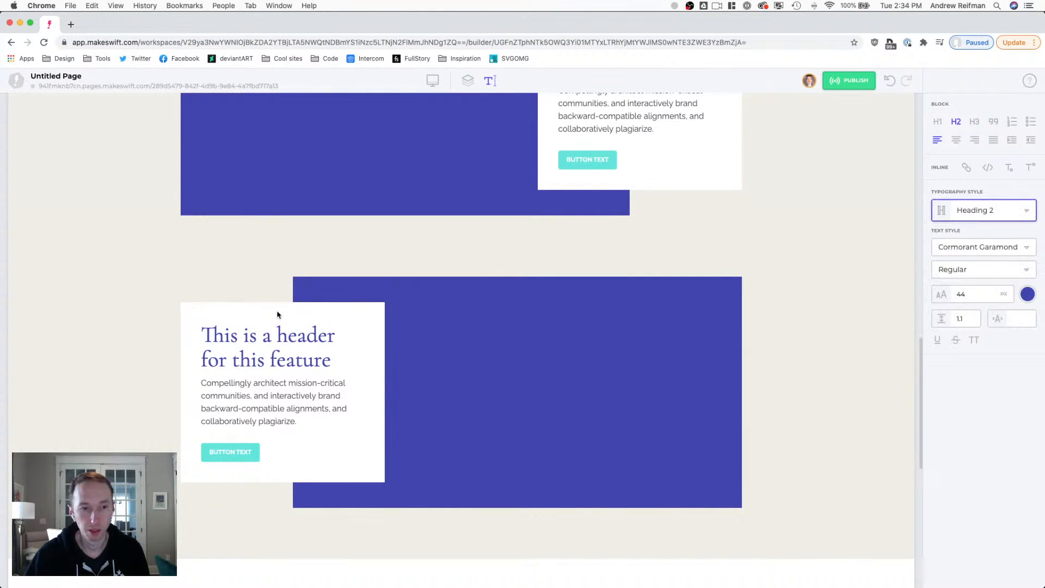
# - Set the font size of the first service's heading to 32 px
pyautogui.scroll(6, 320, 326)
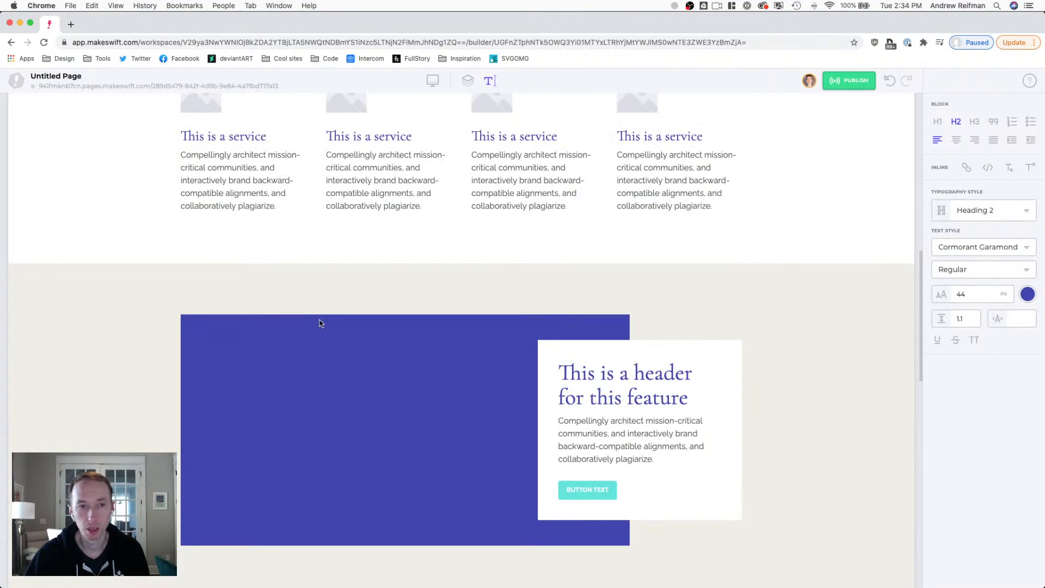
pyautogui.scroll(4, 319, 324)
pyautogui.click(198, 331)
pyautogui.doubleClick(198, 331)
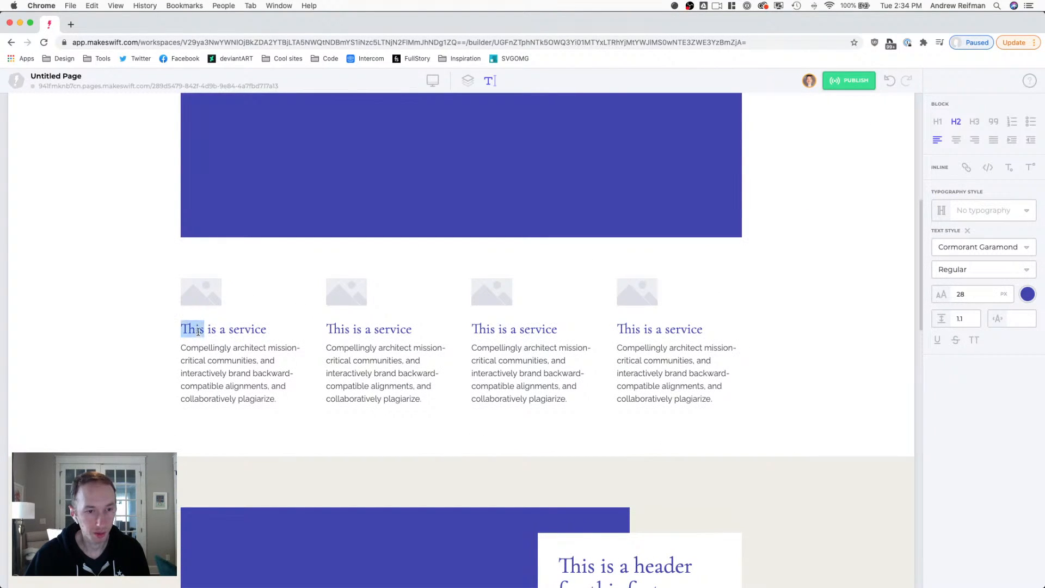
pyautogui.tripleClick(199, 331)
pyautogui.doubleClick(980, 294)
pyautogui.write('30')
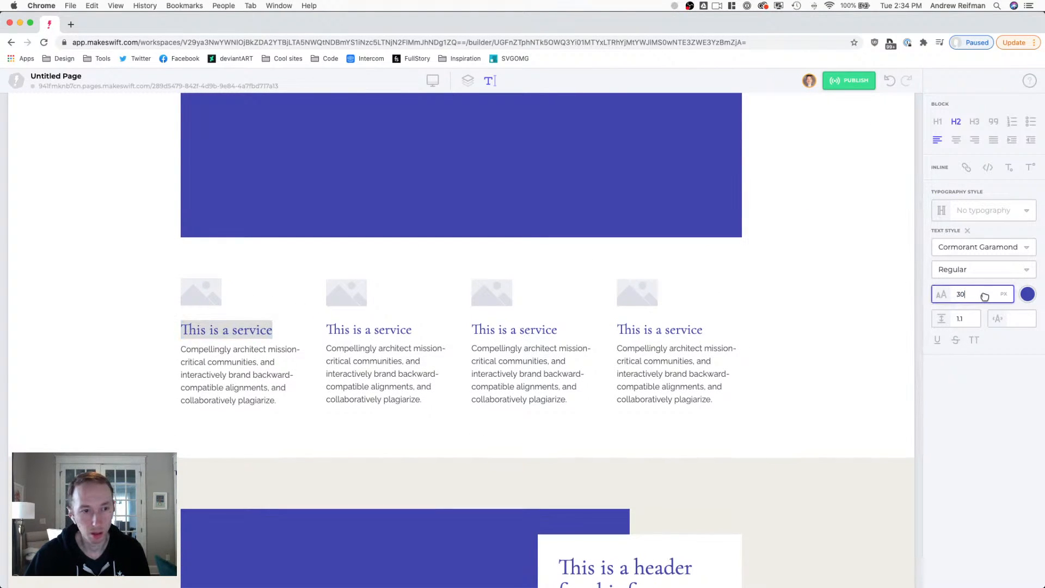
pyautogui.moveTo(986, 296); pyautogui.dragTo(991, 296)
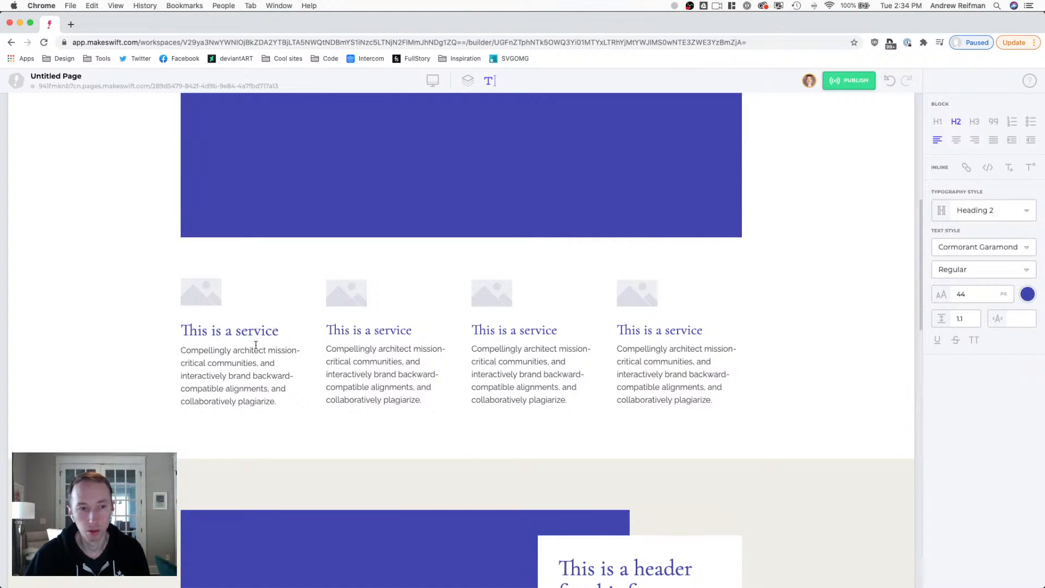
# - Create a typography style named Heading 3 from the first service's heading
pyautogui.tripleClick(228, 329)
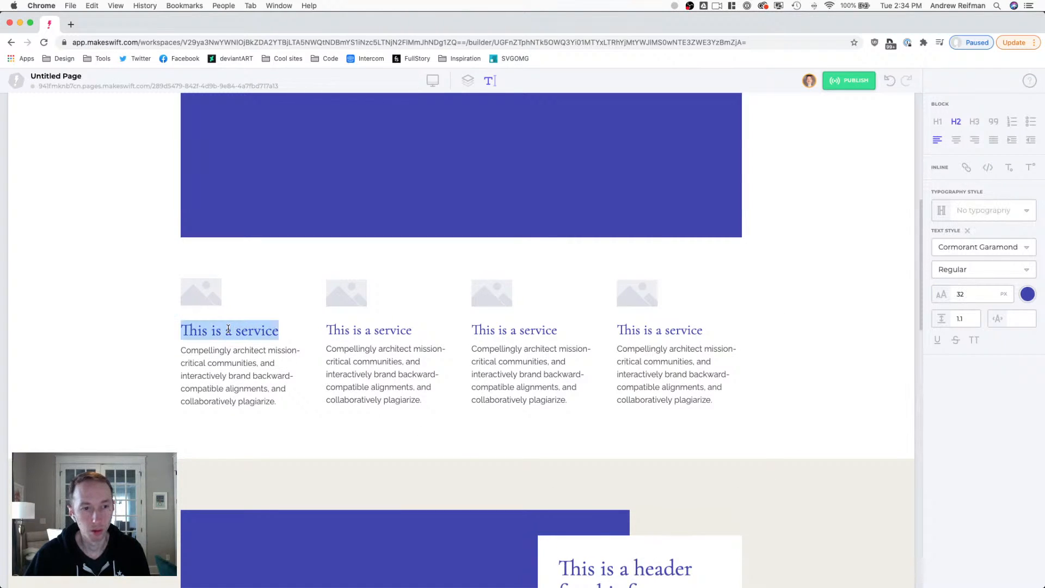
pyautogui.click(980, 211)
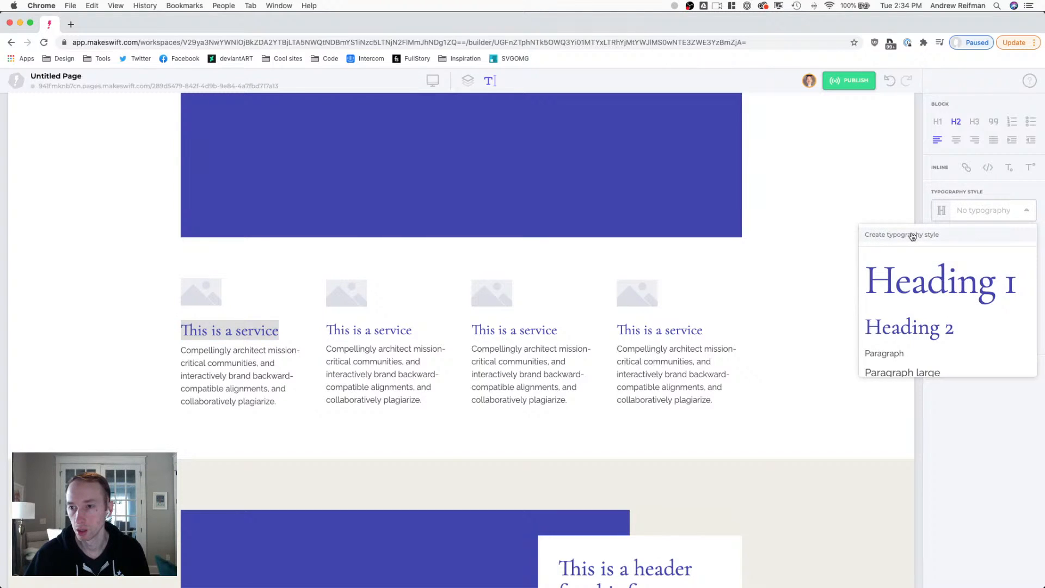
pyautogui.click(874, 234)
pyautogui.write('Heading 3')
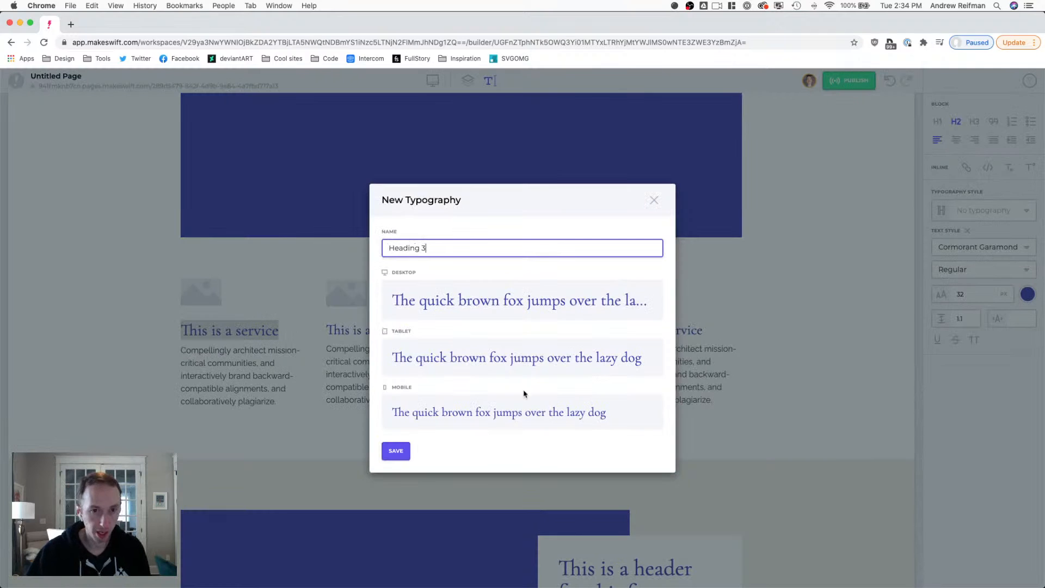
pyautogui.click(396, 452)
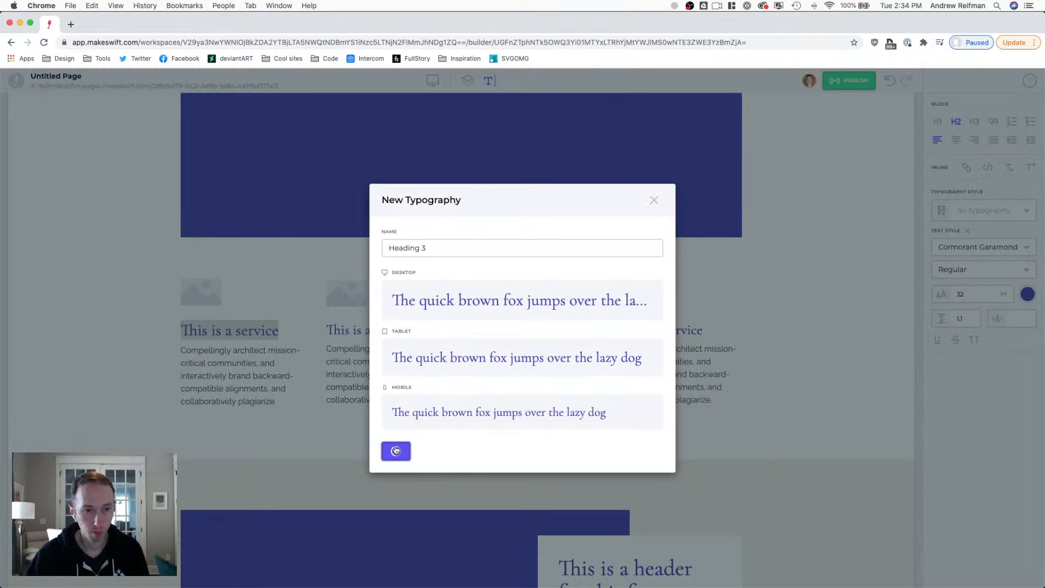
# - Apply the Heading 3 typography style to the headings of the other three services
pyautogui.click(980, 210)
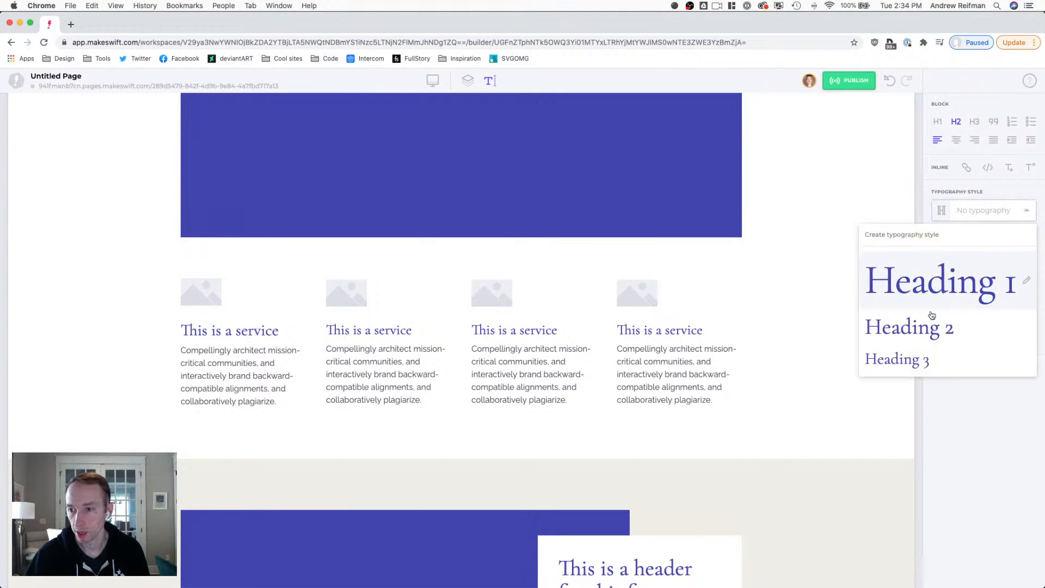
pyautogui.click(915, 360)
pyautogui.click(507, 331)
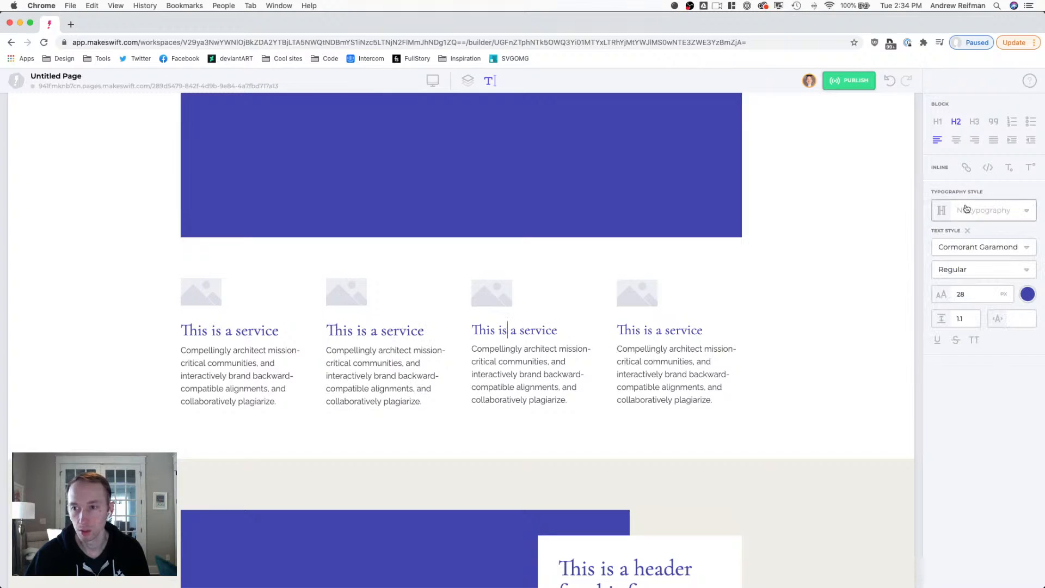
pyautogui.click(982, 210)
pyautogui.click(904, 363)
pyautogui.click(635, 330)
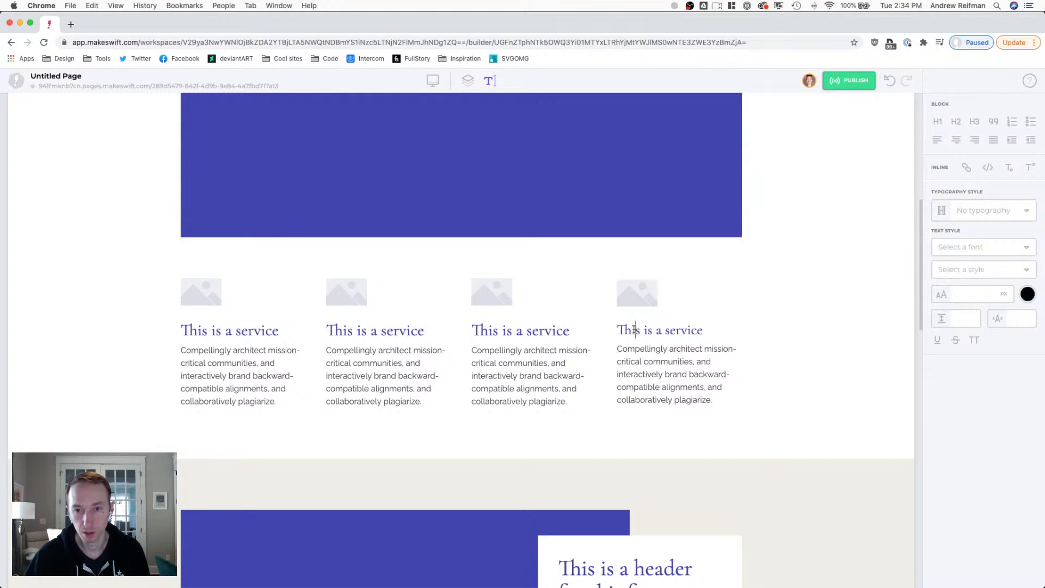
pyautogui.click(980, 210)
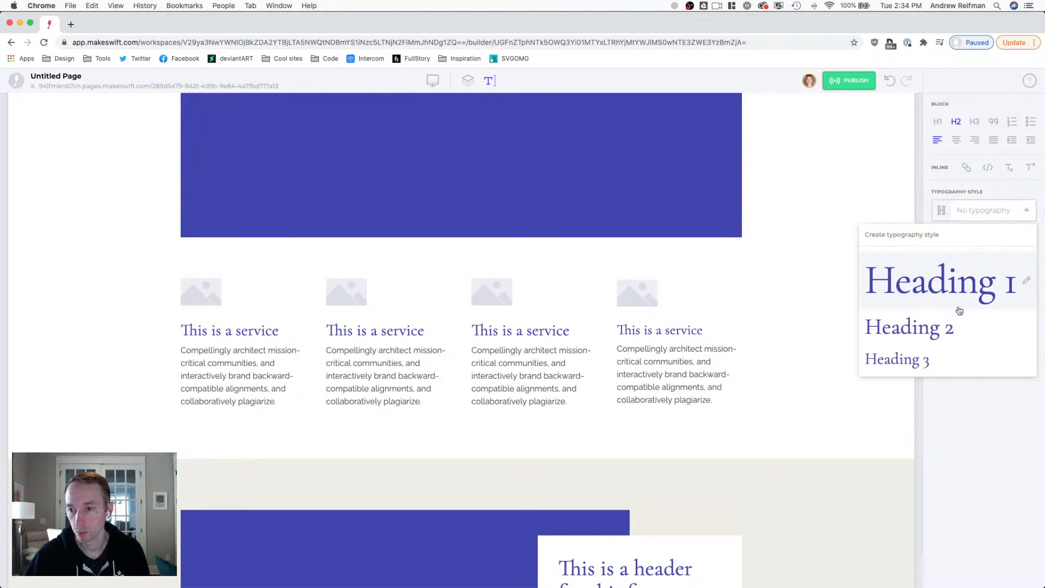
pyautogui.click(922, 330)
pyautogui.click(605, 352)
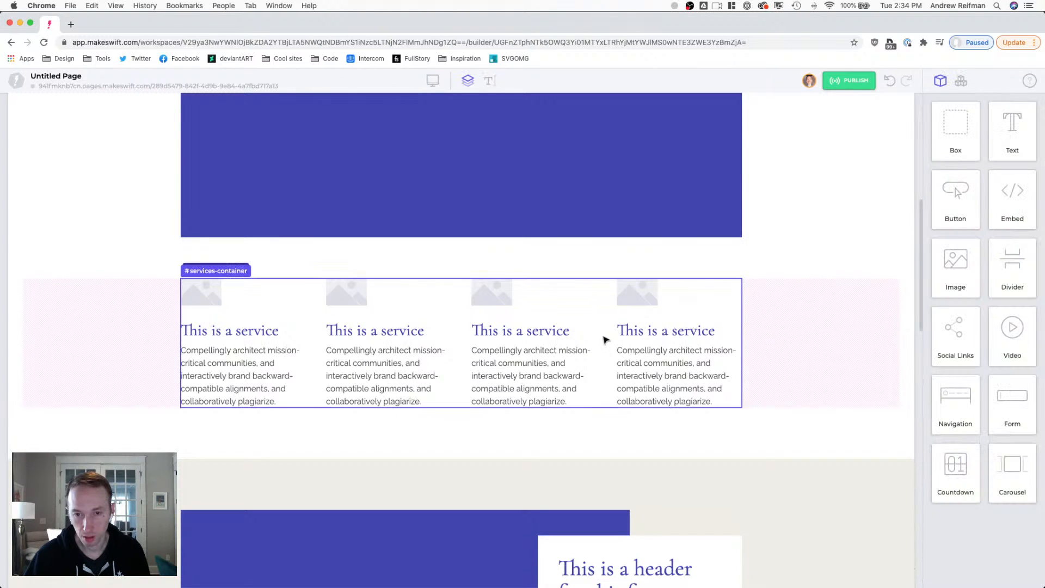
# - Try a column gap of 60 px between the four services in the services container
pyautogui.click(603, 339)
pyautogui.click(972, 191)
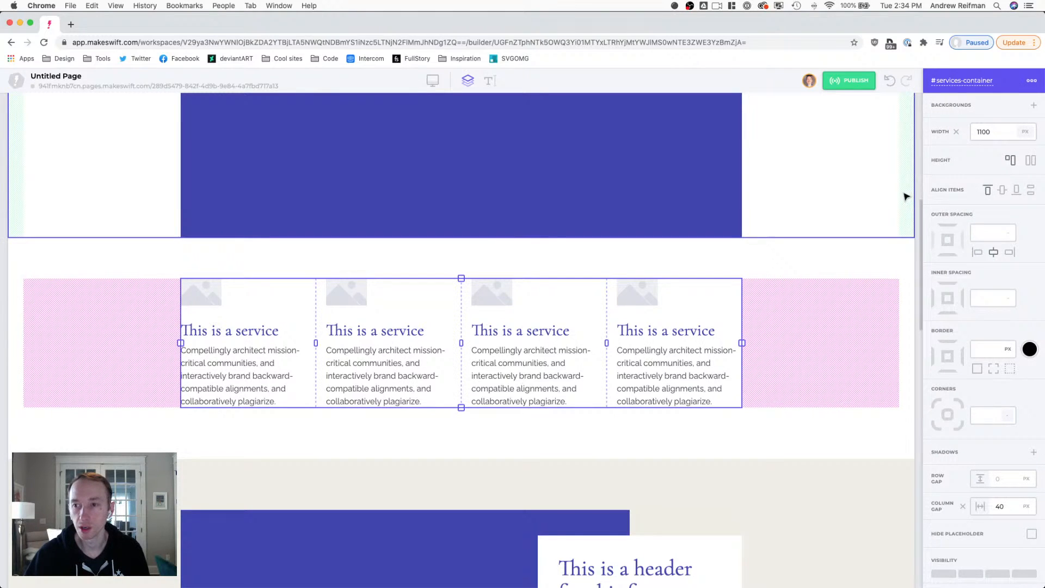
pyautogui.press('Escape')
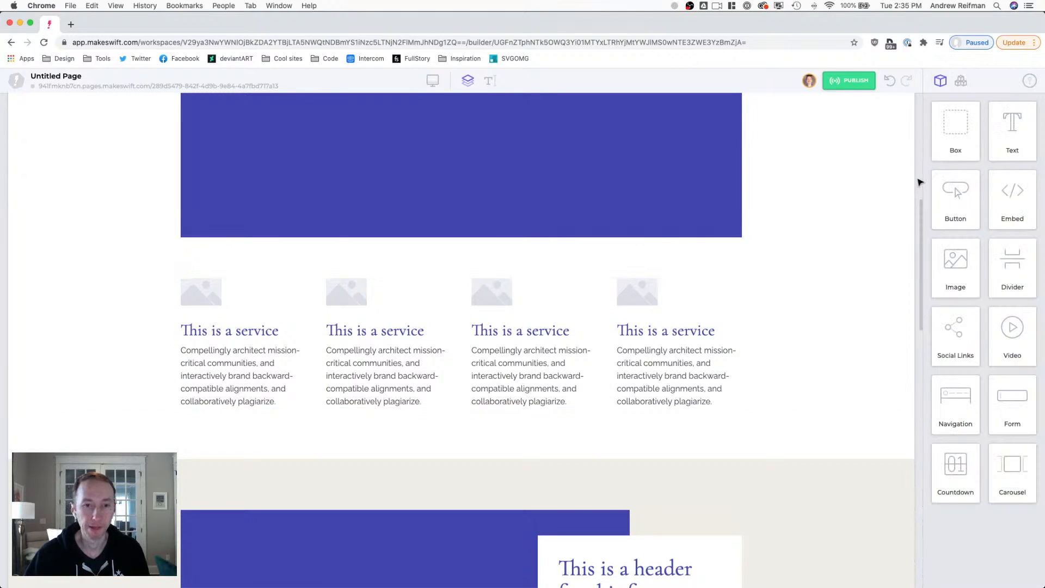
pyautogui.click(463, 379)
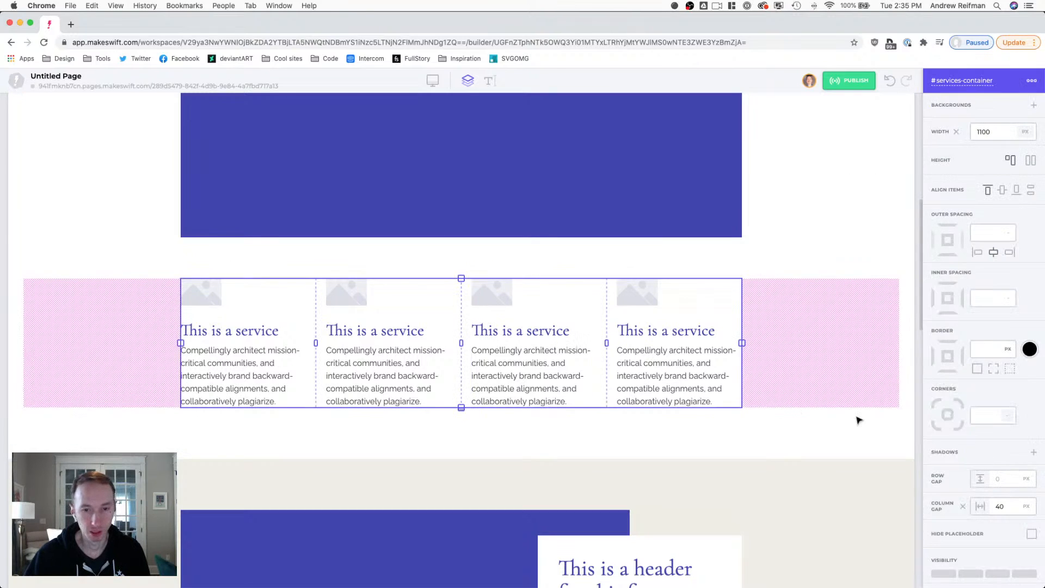
pyautogui.click(994, 506)
pyautogui.write('60')
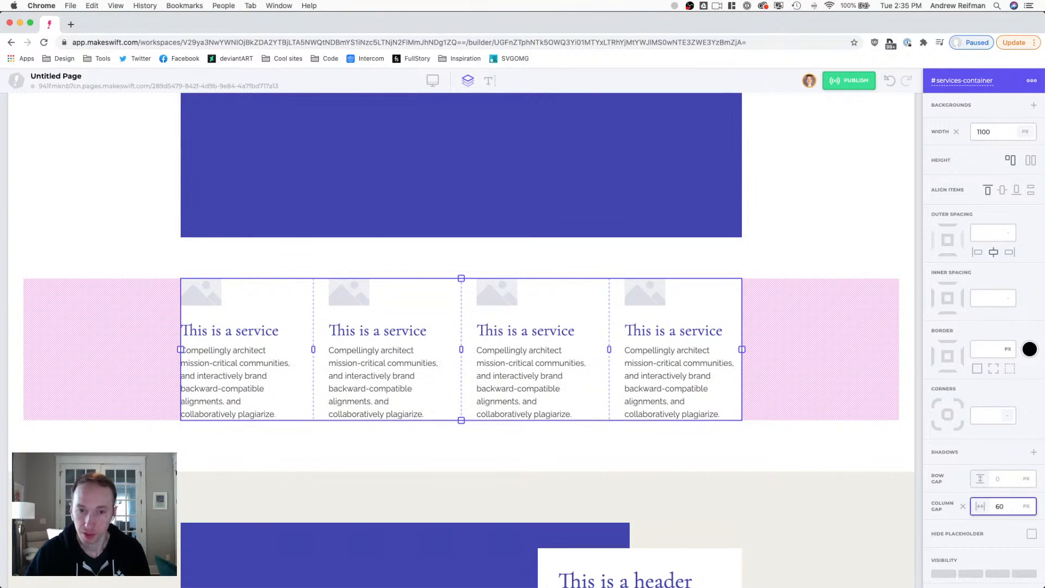
pyautogui.press('Escape')
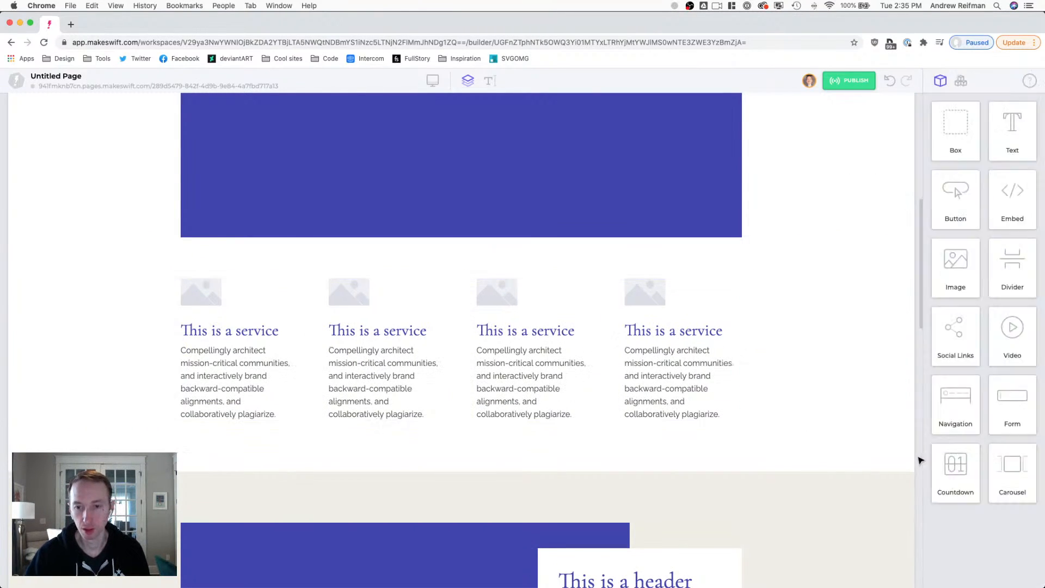
# - Set the column gap of the services container to 50 px
pyautogui.click(604, 374)
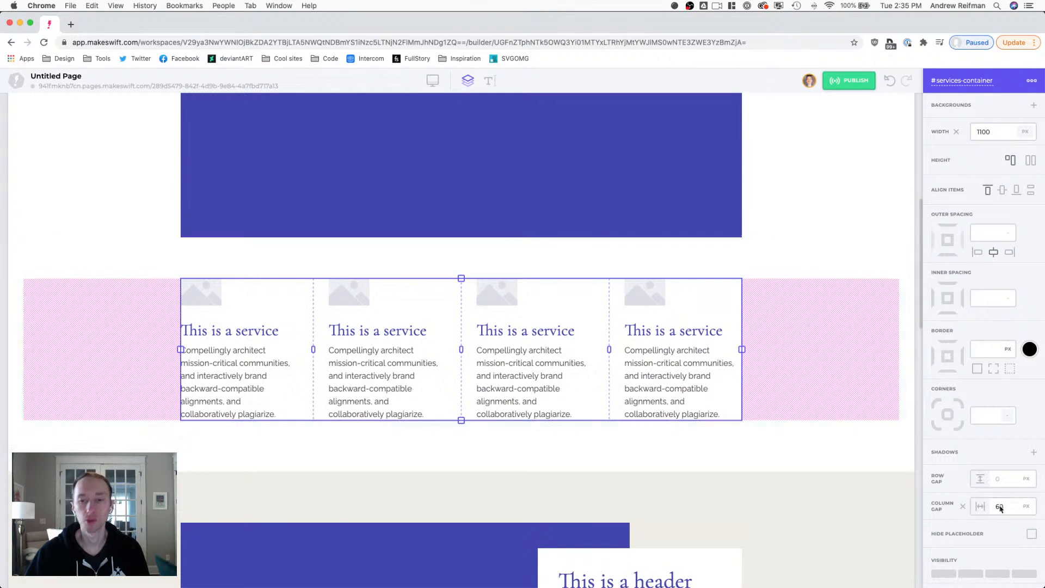
pyautogui.click(1018, 509)
pyautogui.write('50')
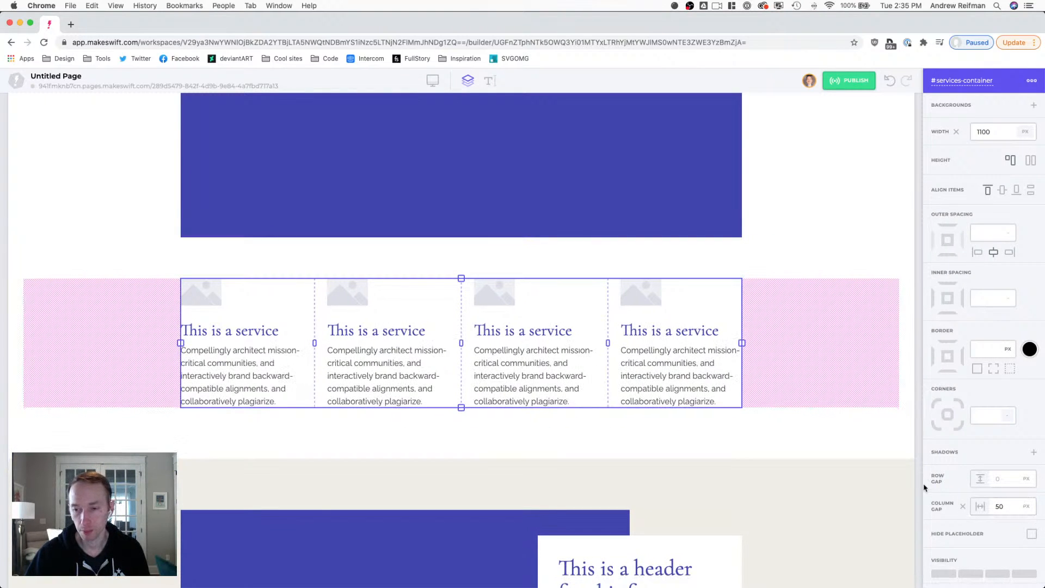
pyautogui.press('Escape')
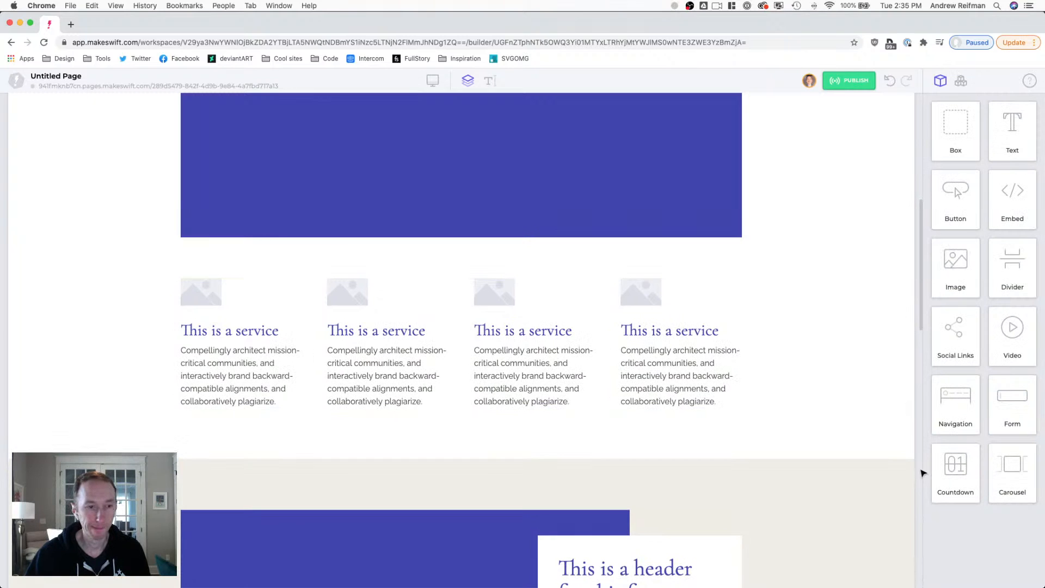
# - Review the page from the hero through the services and feature blocks to the start of the case-studies section
pyautogui.scroll(3, 875, 460)
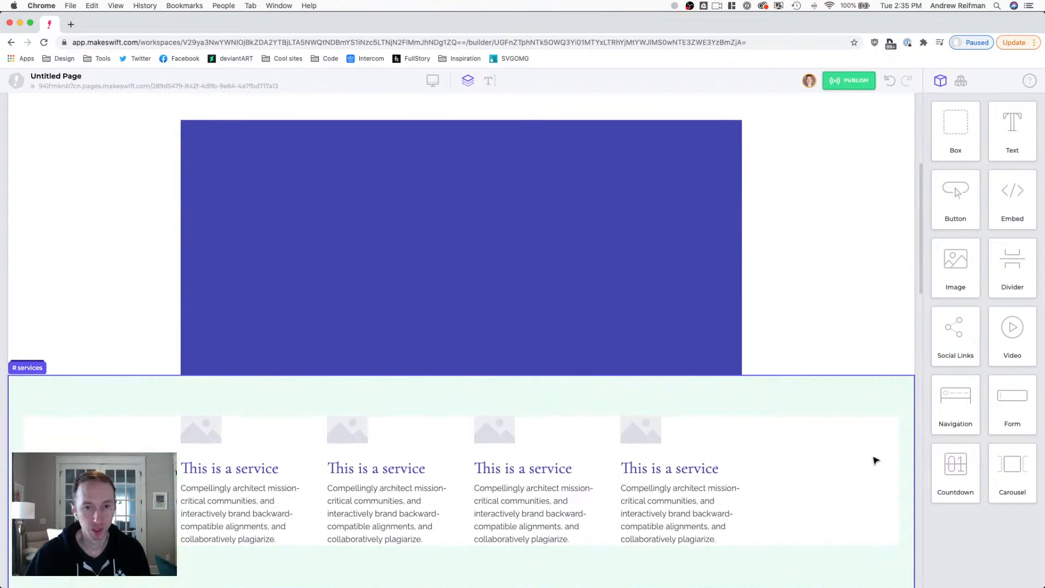
pyautogui.scroll(5, 875, 461)
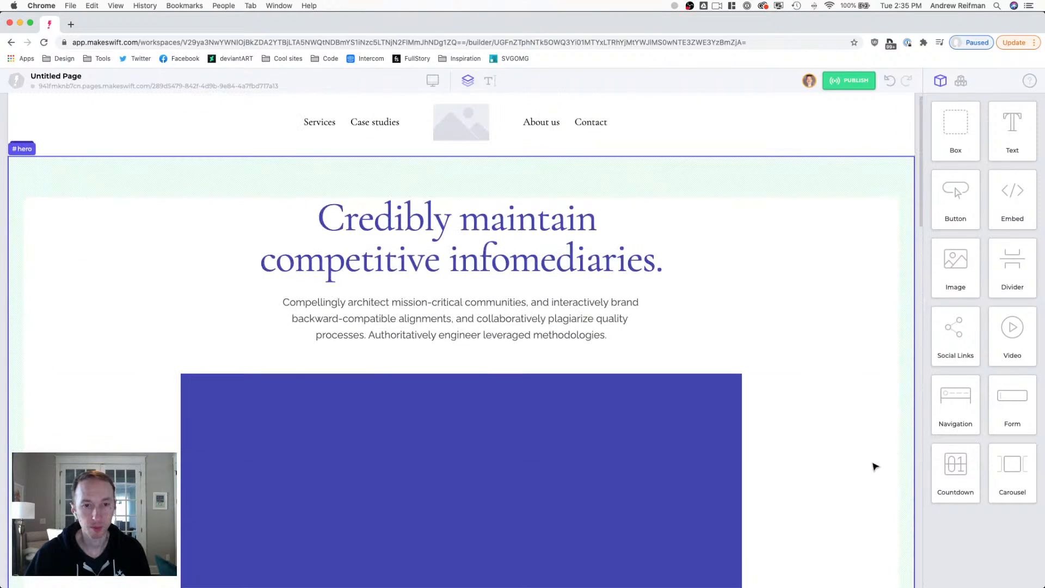
pyautogui.scroll(1, 875, 466)
pyautogui.scroll(-5, 875, 467)
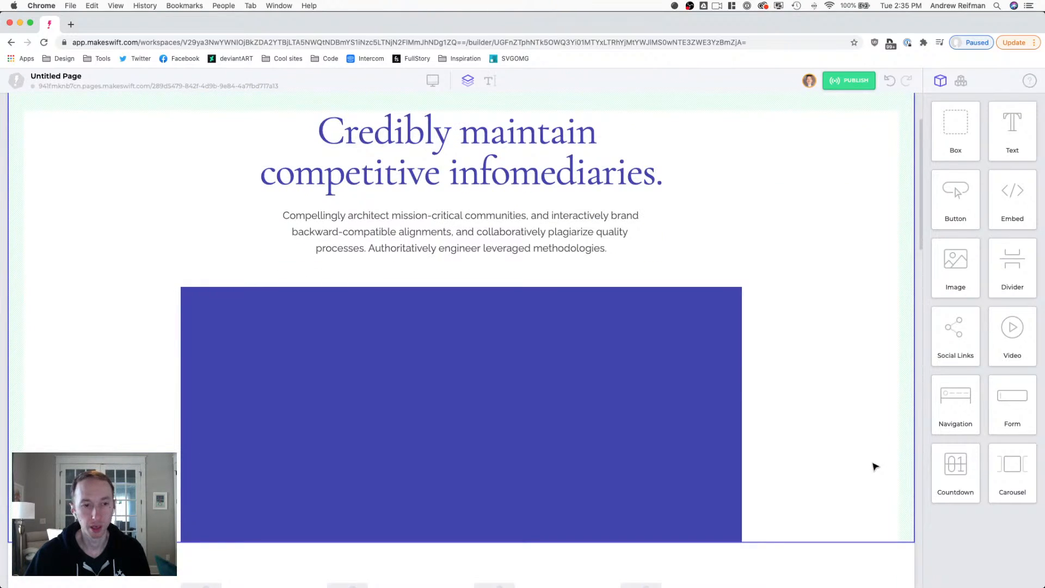
pyautogui.scroll(-2, 875, 467)
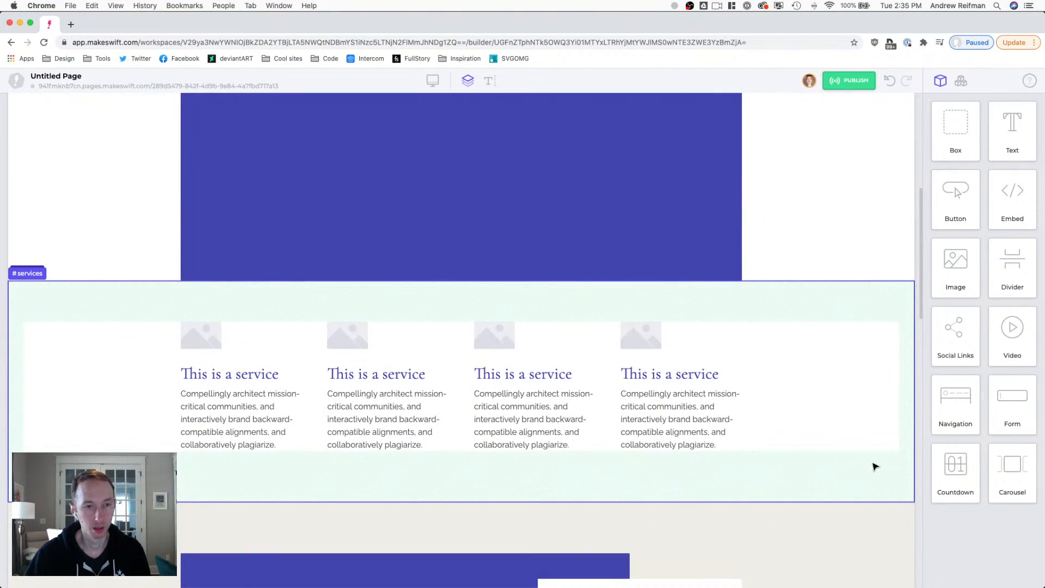
pyautogui.scroll(-8, 875, 467)
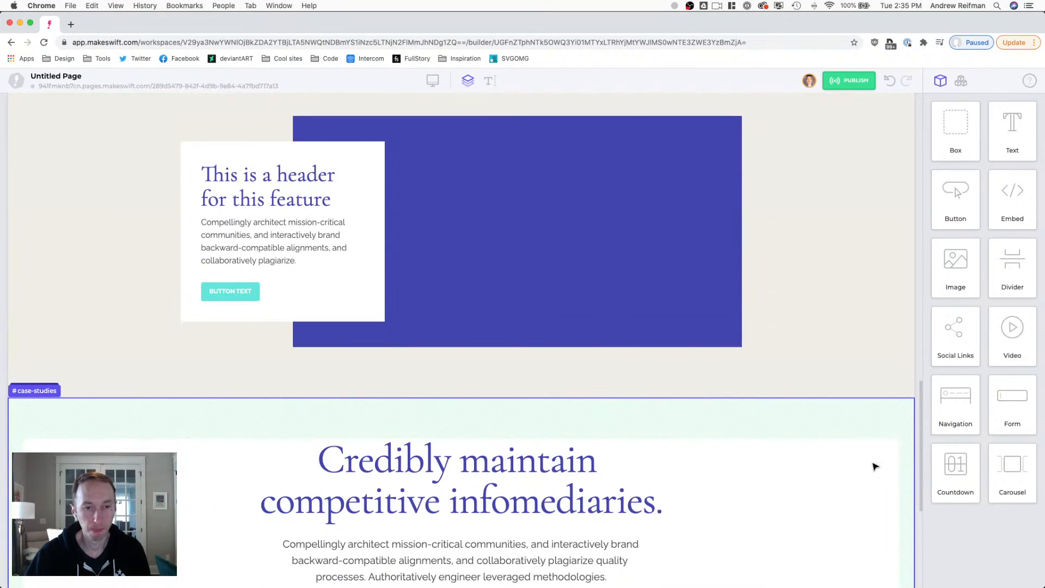
pyautogui.scroll(7, 875, 467)
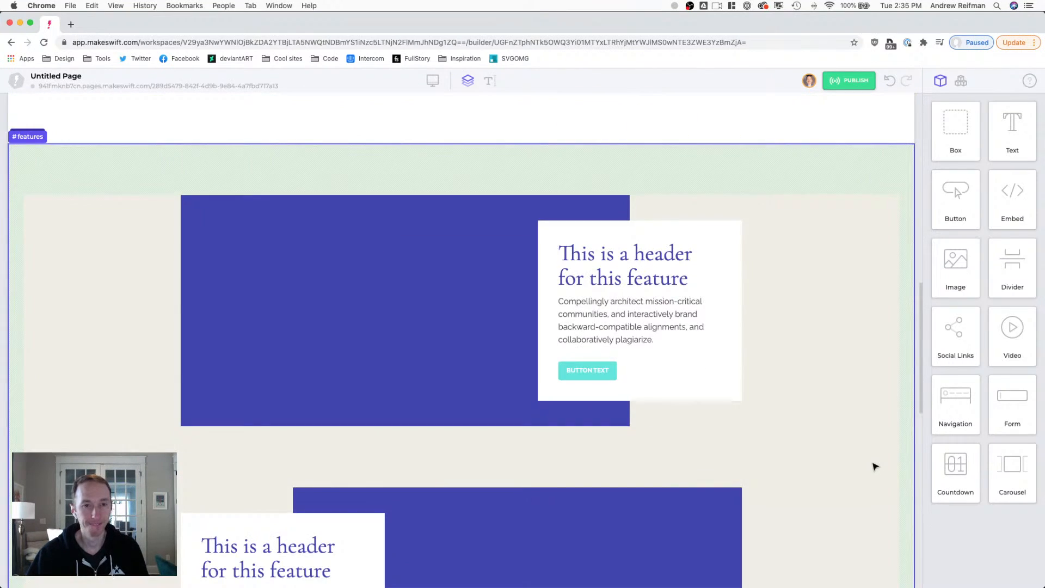
# - Increase only the top inner spacing of the first feature block so its content card sits lower
pyautogui.click(492, 214)
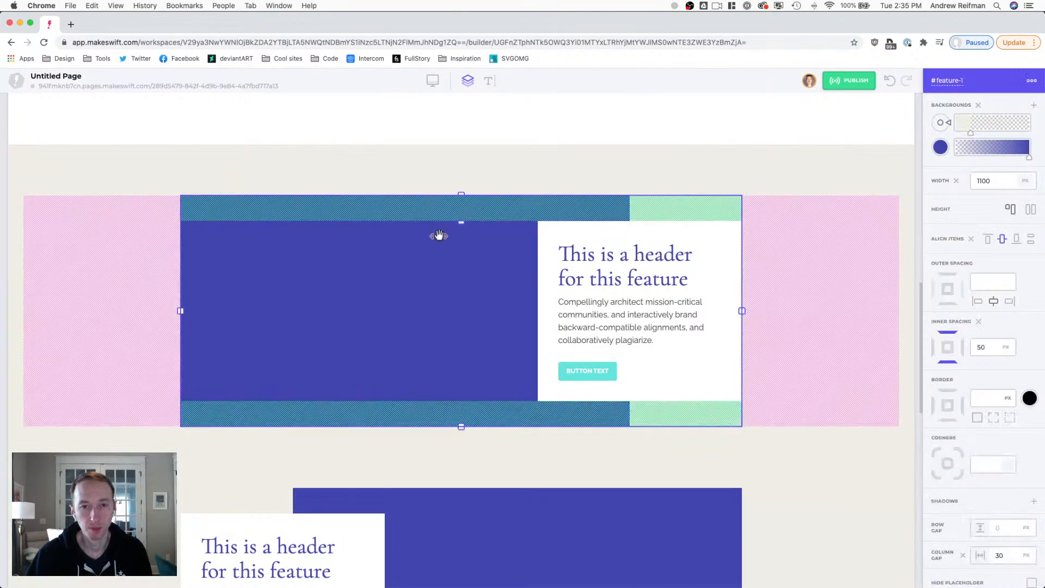
pyautogui.moveTo(462, 221); pyautogui.dragTo(466, 262)
pyautogui.scroll(-2, 476, 290)
pyautogui.press('Escape')
pyautogui.scroll(2, 494, 299)
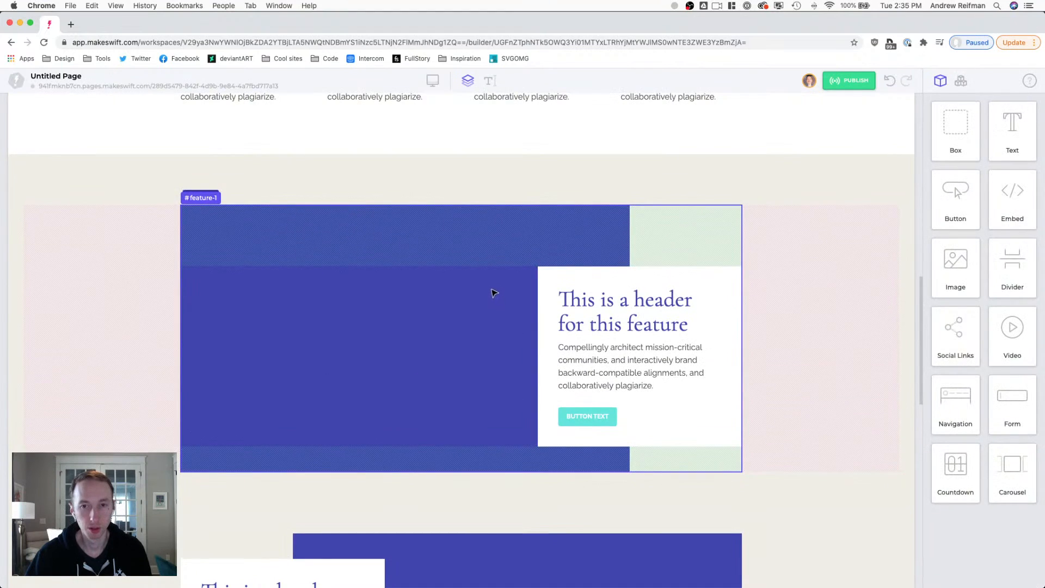
# - Increase the top inner spacing of the second feature block to match the first one
pyautogui.scroll(-3, 871, 424)
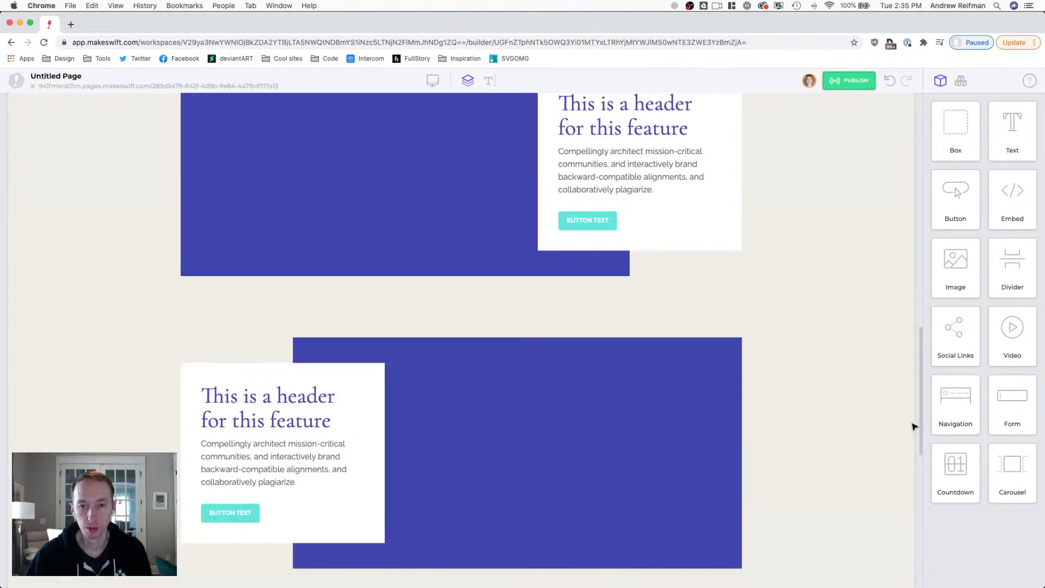
pyautogui.click(451, 359)
pyautogui.moveTo(461, 362); pyautogui.dragTo(460, 402)
pyautogui.press('Escape')
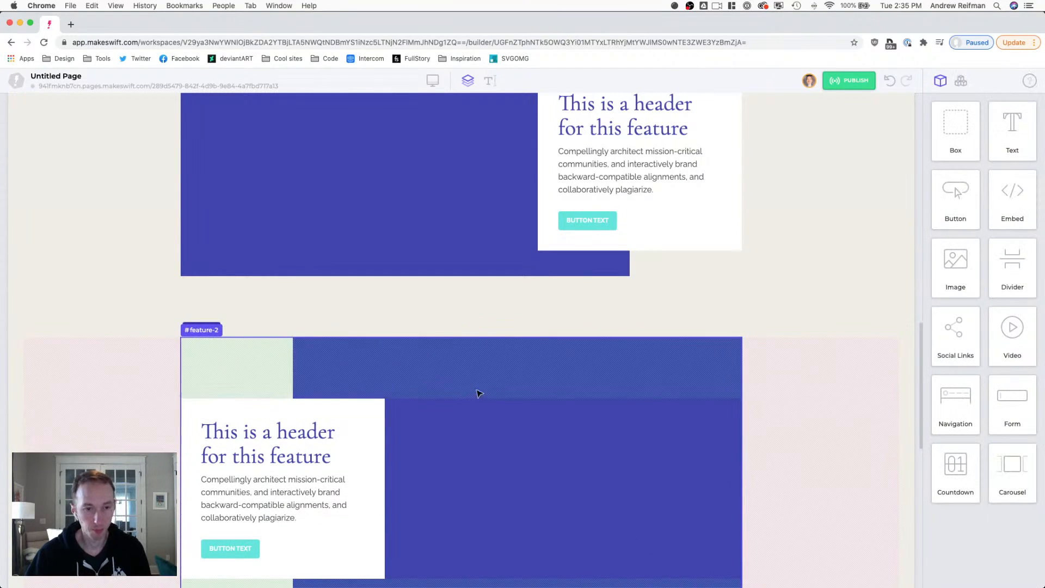
pyautogui.scroll(-3, 578, 366)
pyautogui.scroll(5, 581, 359)
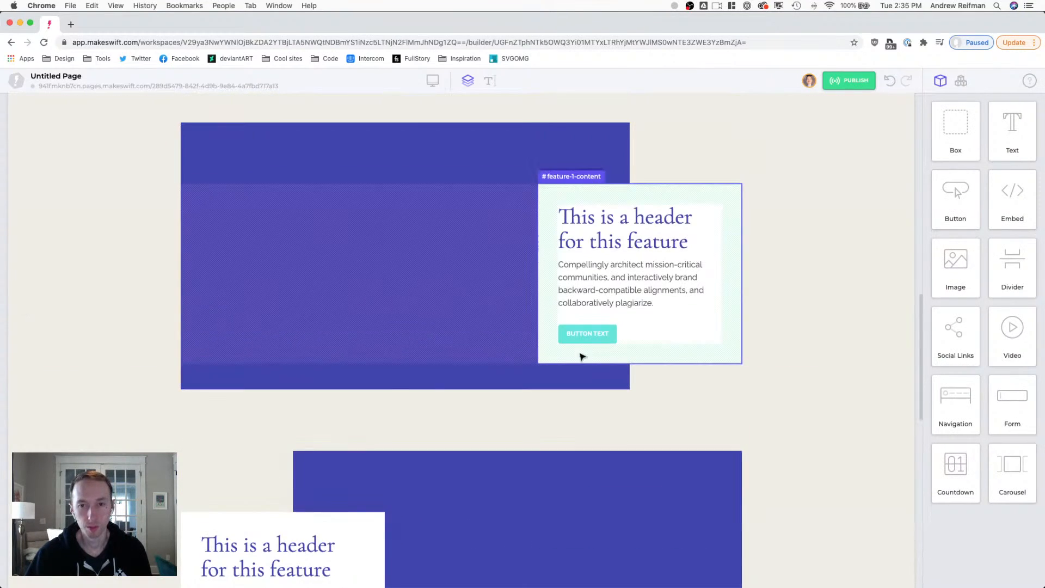
pyautogui.click(651, 384)
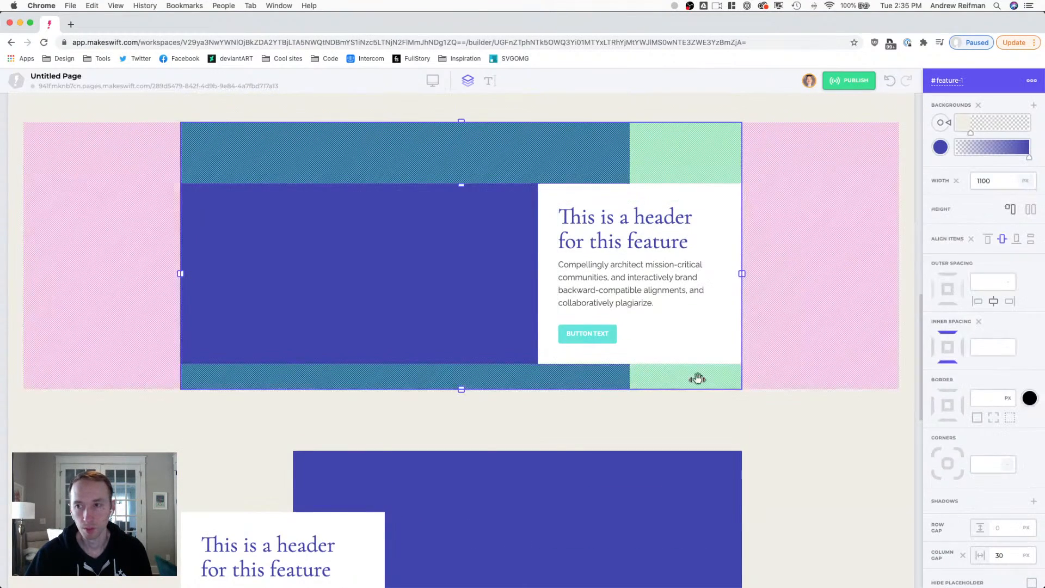
pyautogui.click(921, 252)
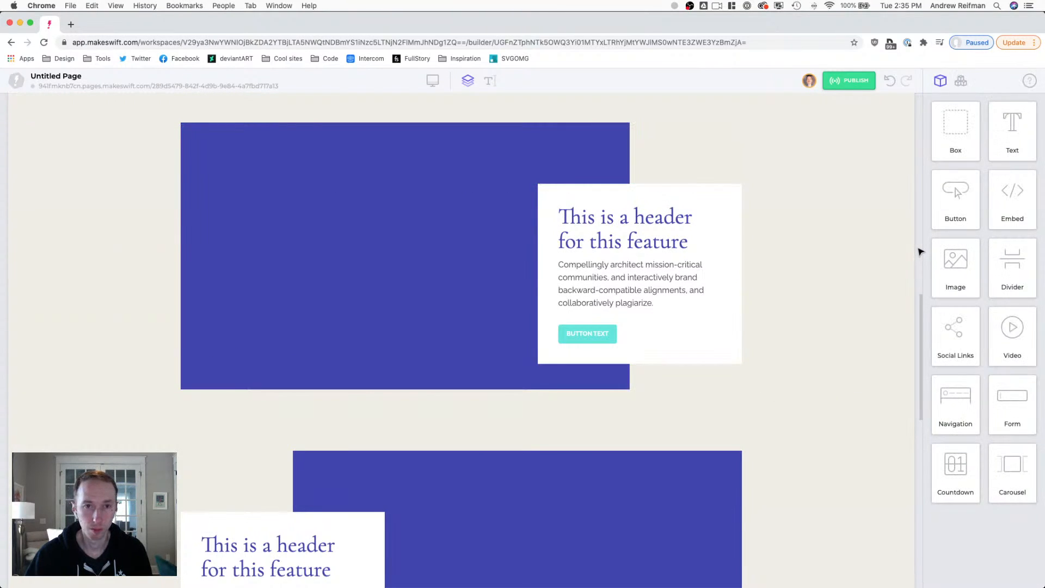
# - Apply the Heading 2 typography style to the case-studies heading "Credibly maintain competitive infomediaries."
pyautogui.scroll(-10, 823, 175)
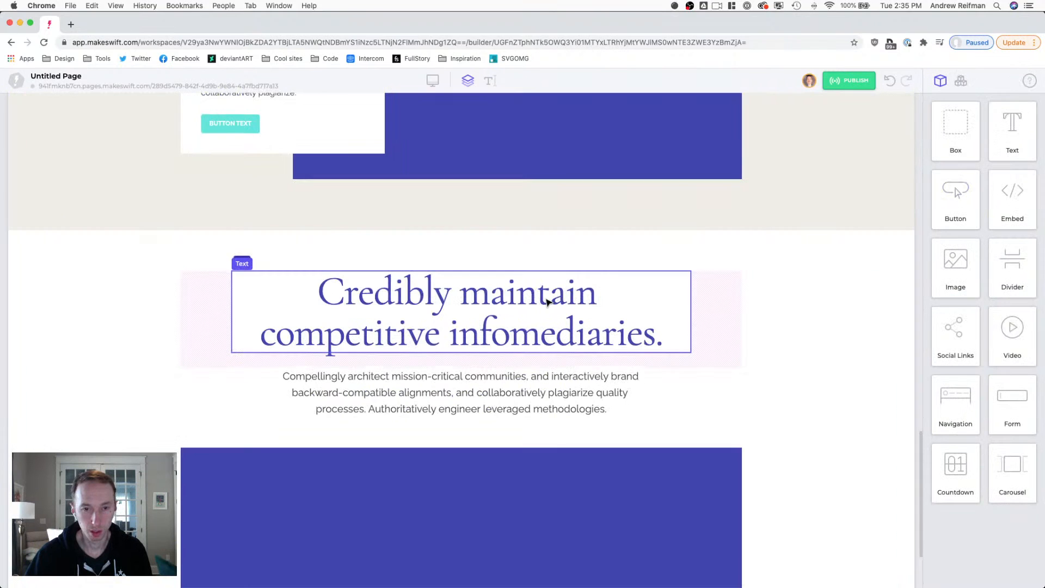
pyautogui.doubleClick(544, 299)
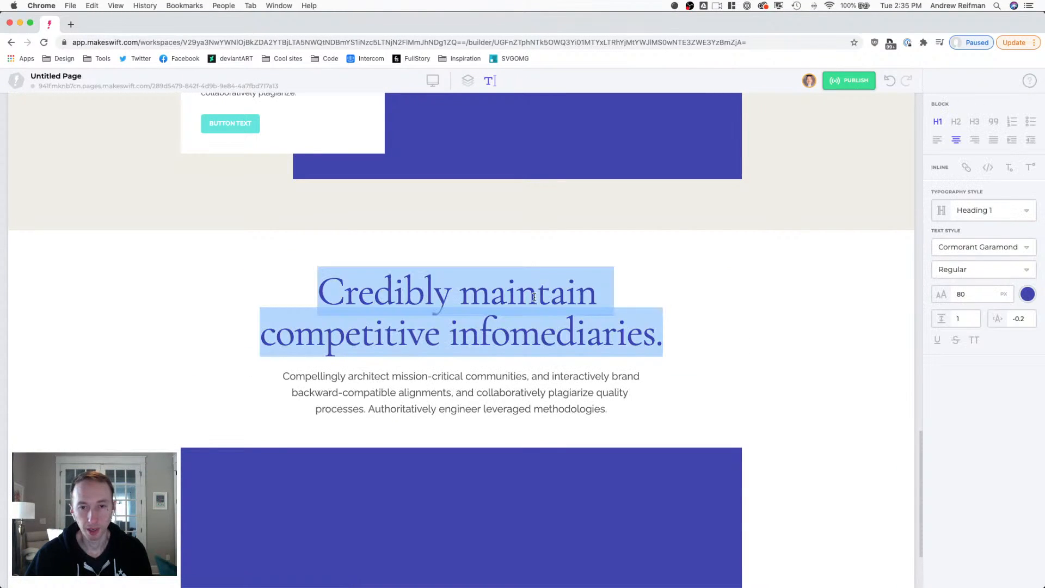
pyautogui.click(977, 210)
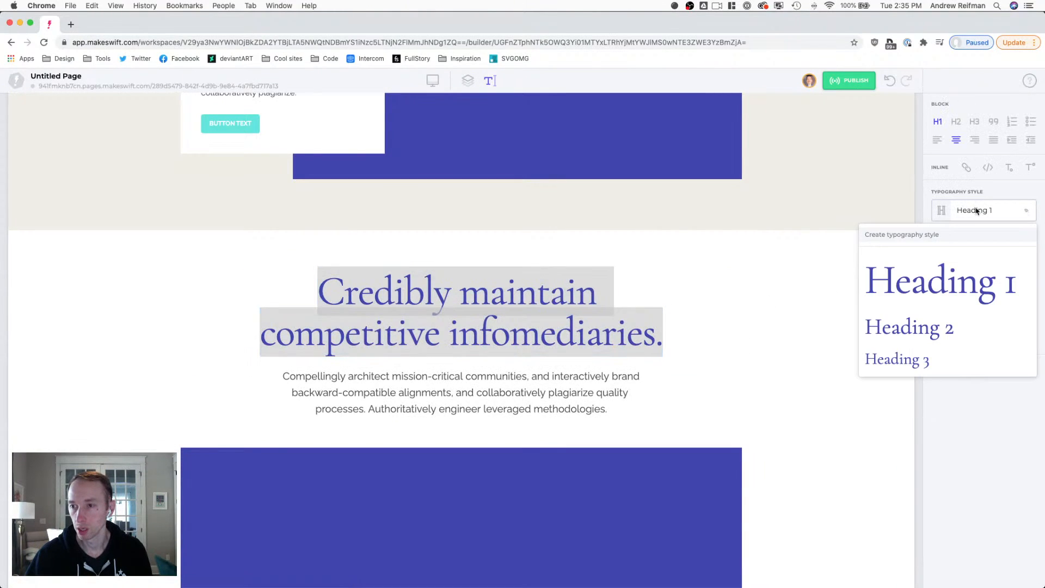
pyautogui.click(908, 326)
# - Replace the case-studies heading text with "Who we've worked with" and return to layout editing
pyautogui.tripleClick(533, 283)
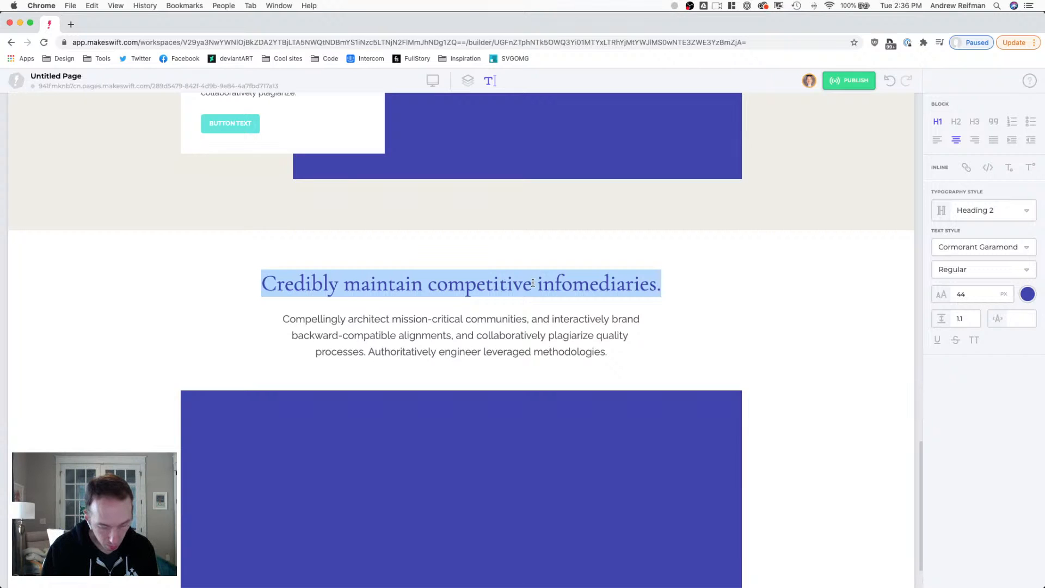
pyautogui.write('Wh')
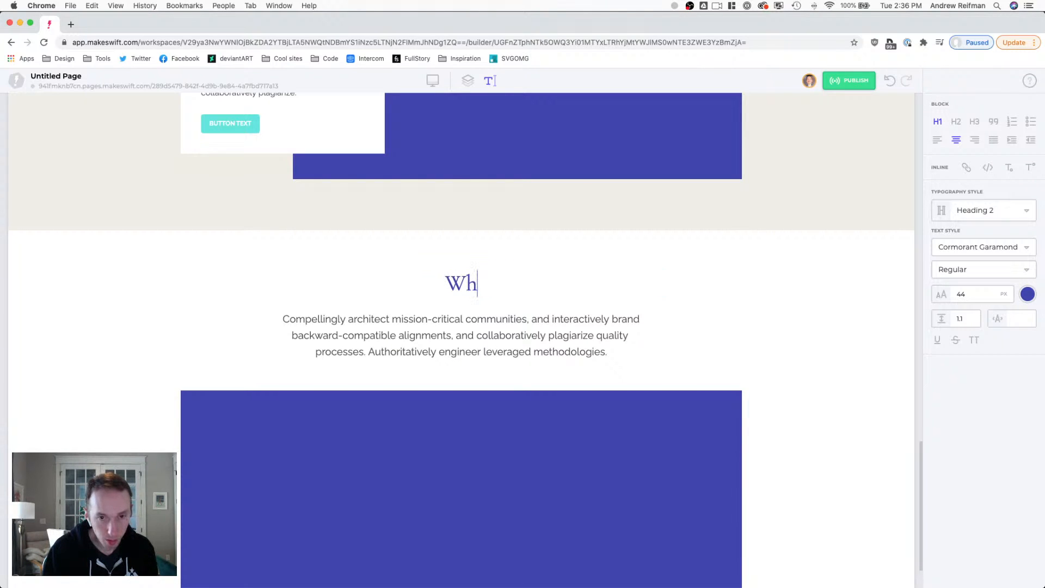
pyautogui.write("o we've worked with")
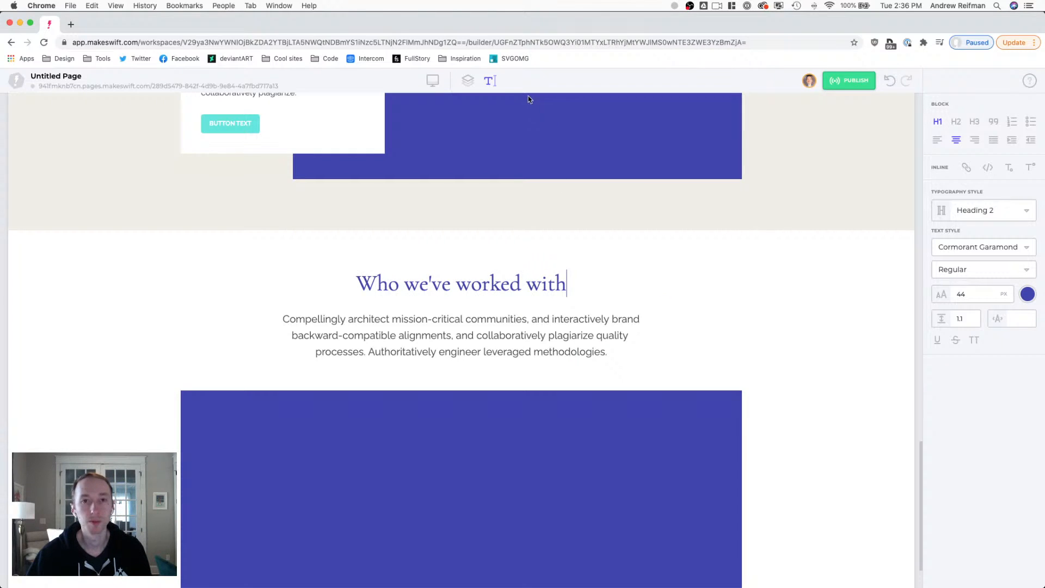
pyautogui.click(468, 80)
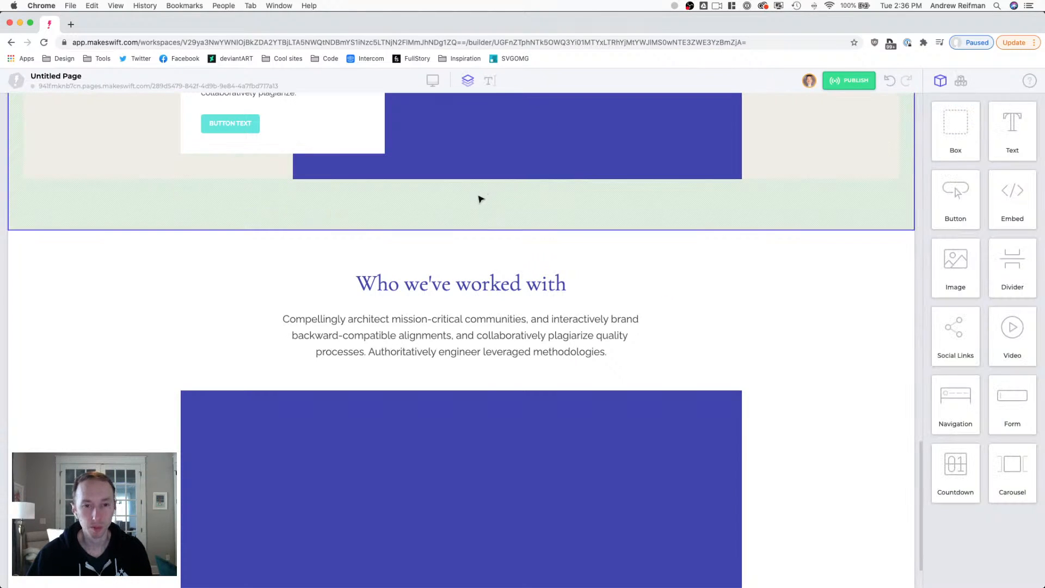
# - Slightly reduce the spacing between the "Who we've worked with" heading and the paragraph below it
pyautogui.click(414, 293)
pyautogui.moveTo(461, 310); pyautogui.dragTo(461, 310)
pyautogui.press('Escape')
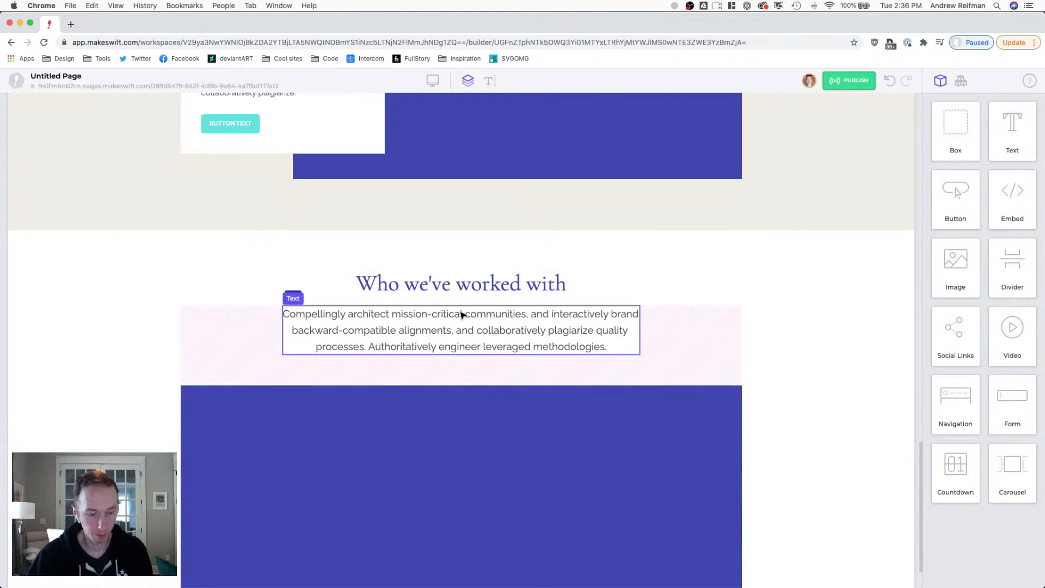
pyautogui.scroll(-1, 461, 311)
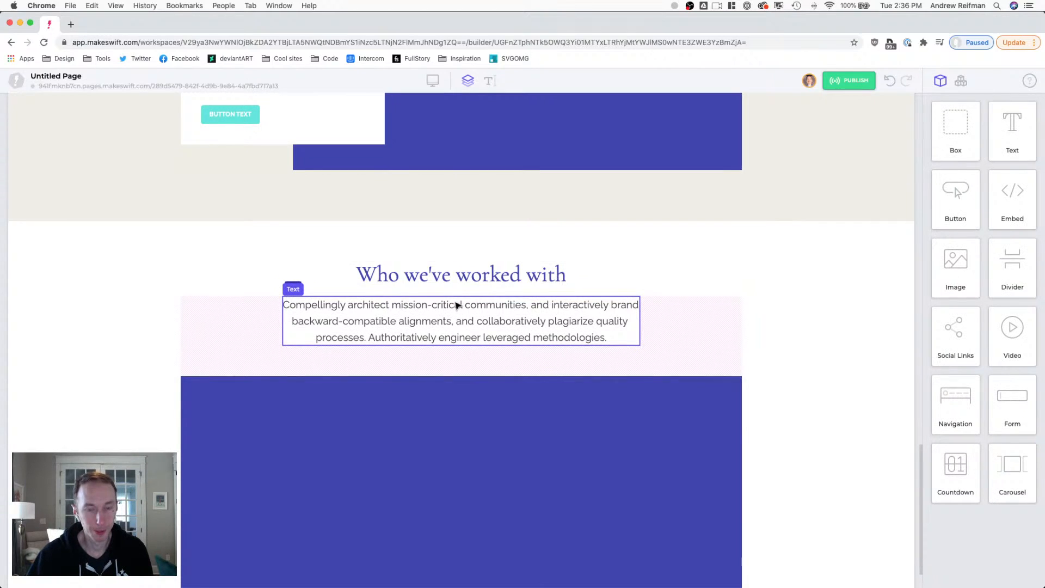
# - Set the top inner spacing of the case-studies section to 100 px
pyautogui.scroll(-1, 460, 299)
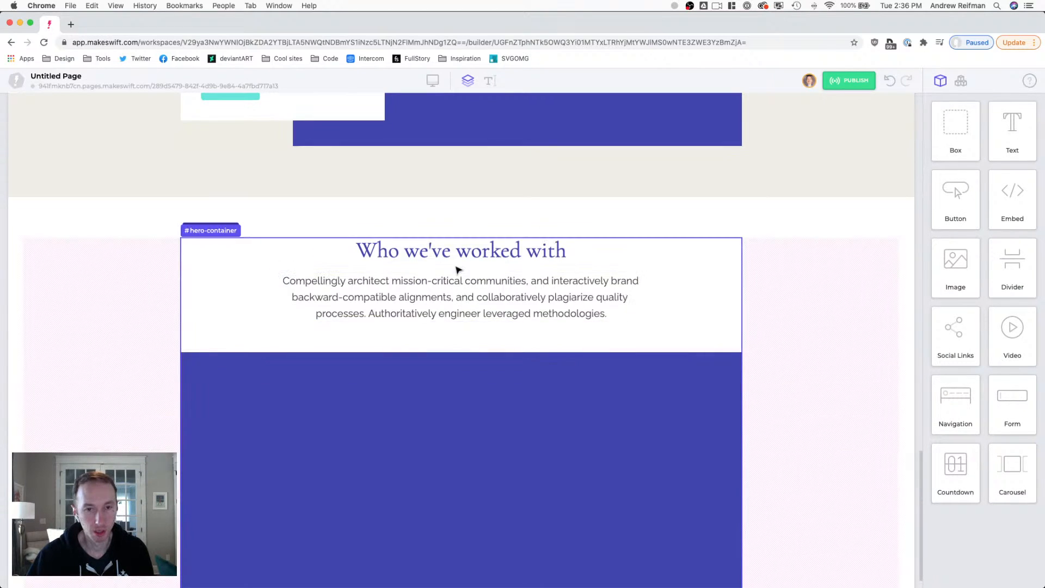
pyautogui.click(457, 228)
pyautogui.moveTo(460, 239); pyautogui.dragTo(462, 248)
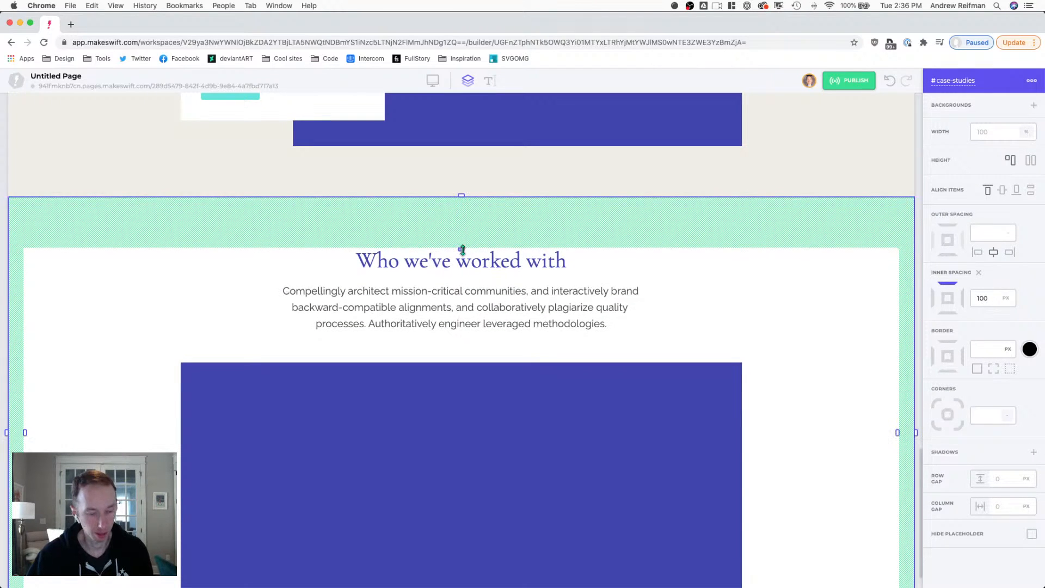
pyautogui.press('Escape')
# - Delete the blue placeholder box in the case-studies section and add a new empty box below the paragraph
pyautogui.scroll(10, 499, 238)
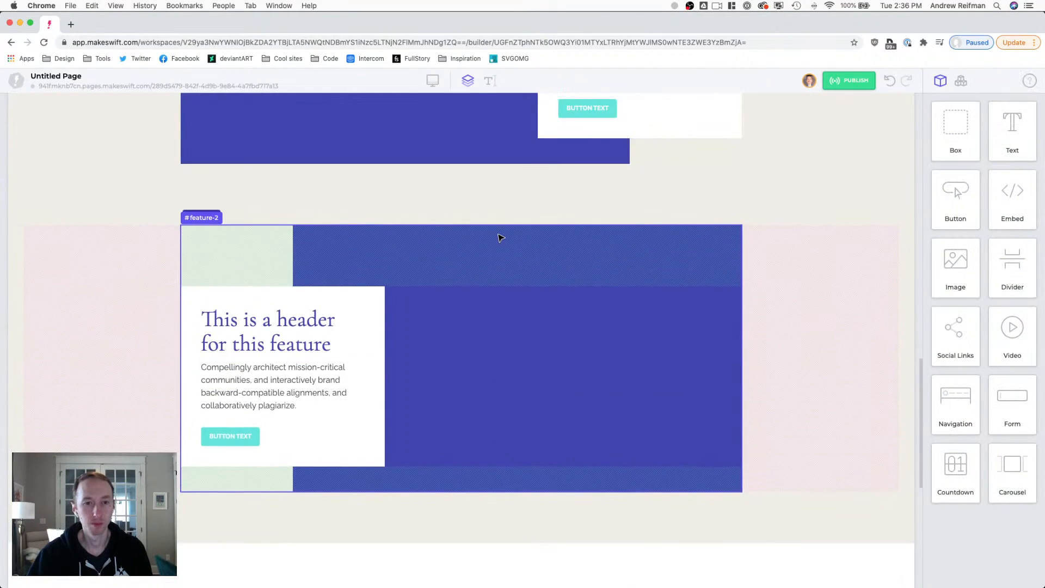
pyautogui.scroll(-10, 500, 238)
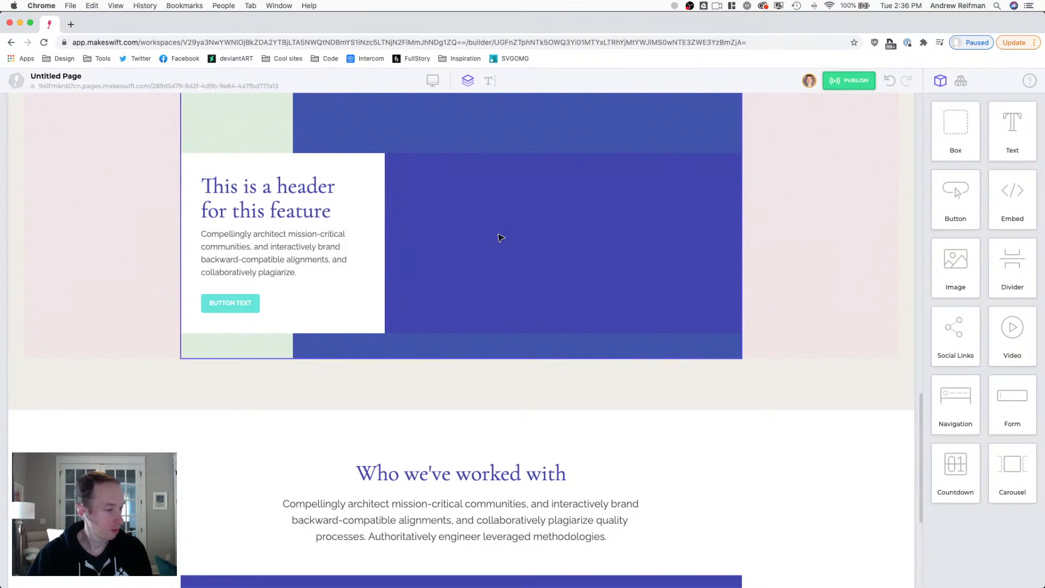
pyautogui.scroll(-5, 500, 238)
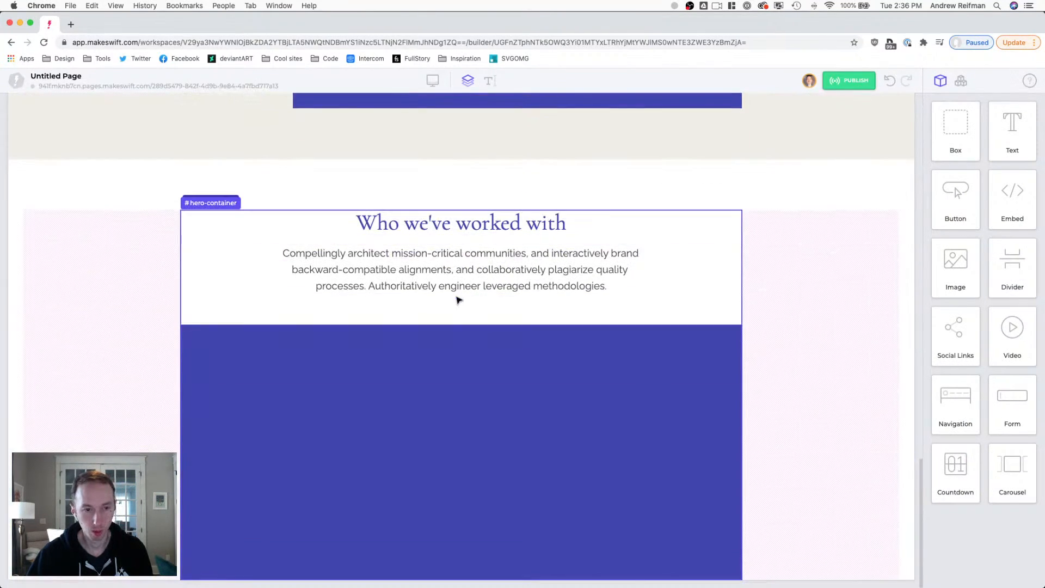
pyautogui.click(397, 380)
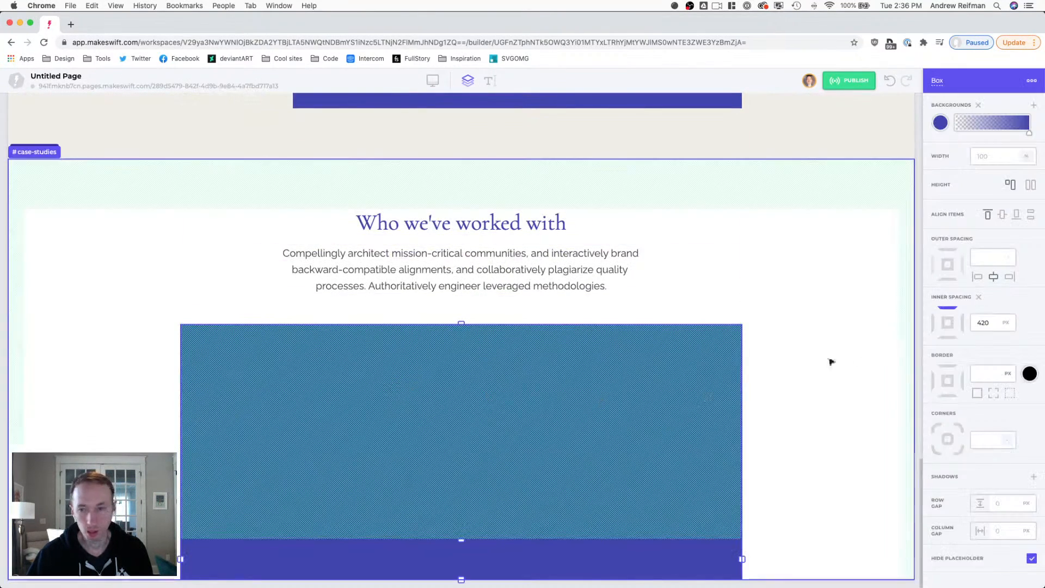
pyautogui.press('Delete')
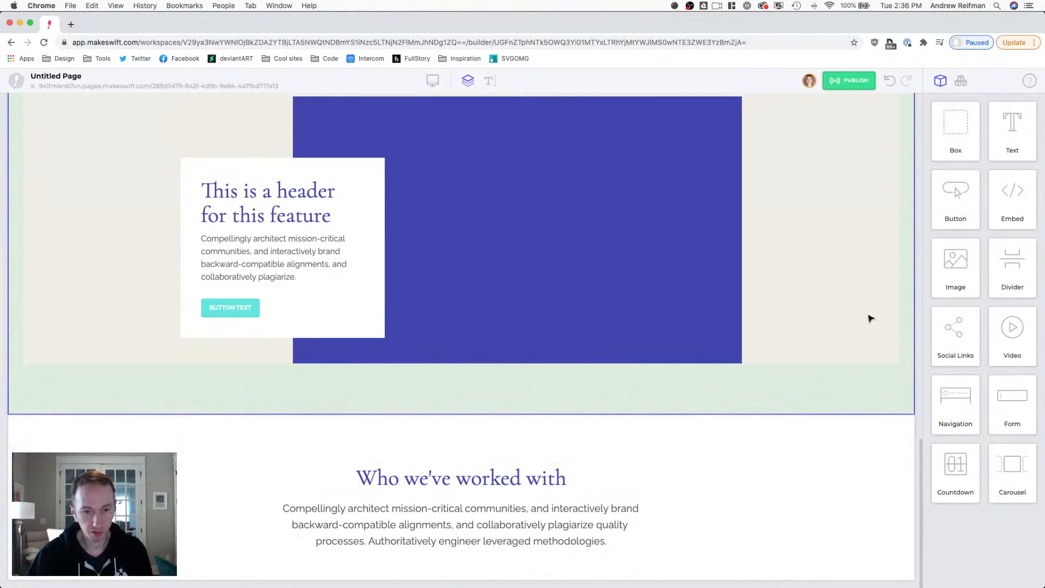
pyautogui.moveTo(954, 133); pyautogui.dragTo(488, 544)
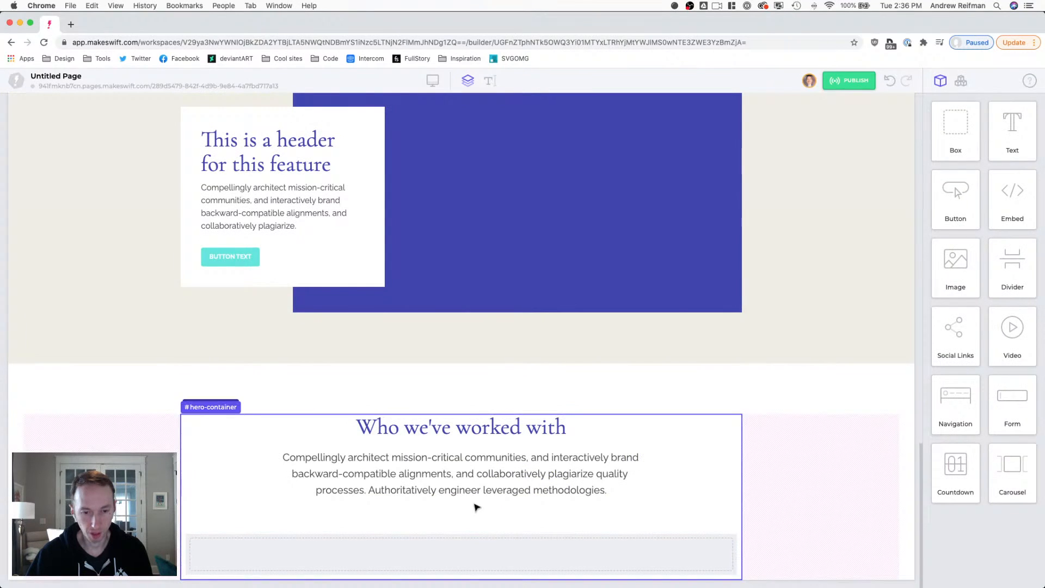
# - Set the bottom outer spacing of the case-studies paragraph to 50 px and clear the new box's inner spacing
pyautogui.click(476, 485)
pyautogui.moveTo(463, 529); pyautogui.dragTo(462, 517)
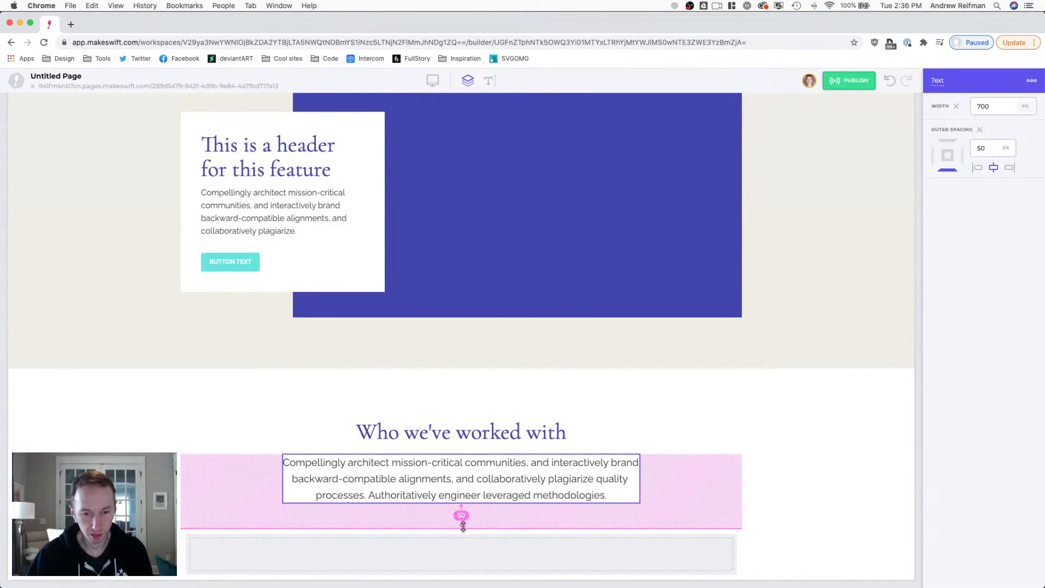
pyautogui.click(471, 553)
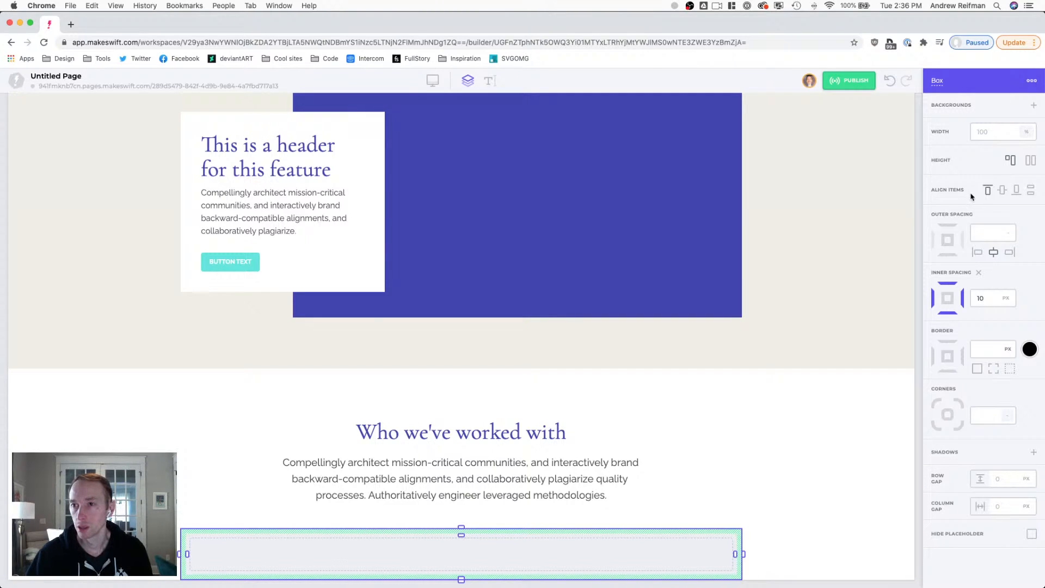
pyautogui.click(979, 272)
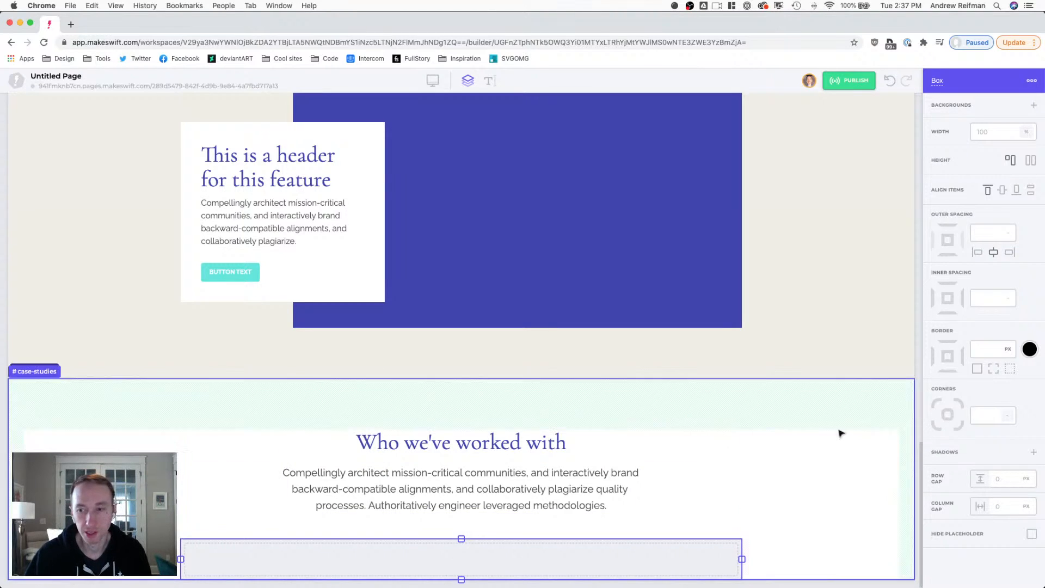
# - Nest another new box inside the empty box below the case-studies paragraph
pyautogui.click(922, 375)
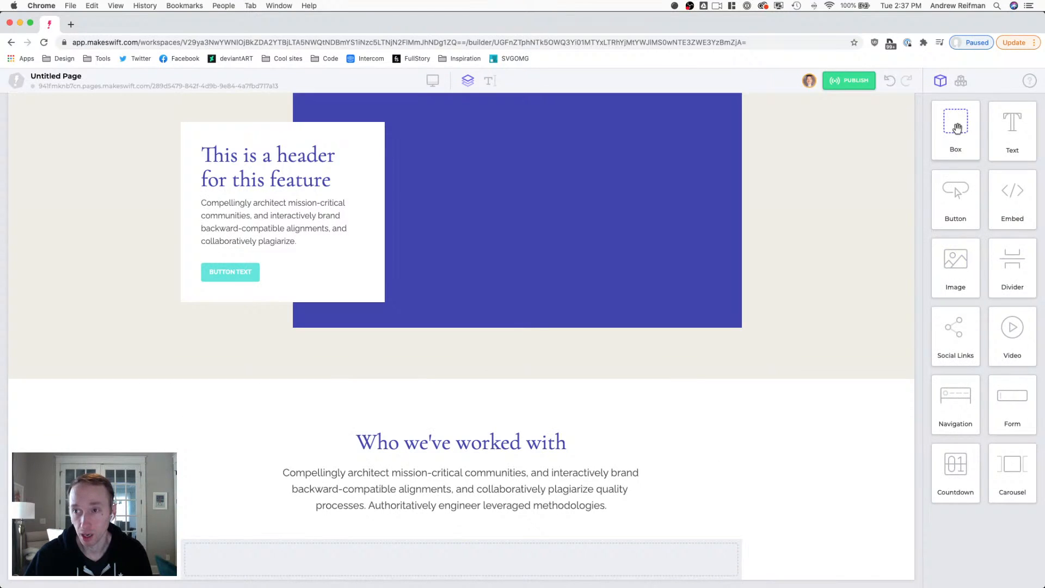
pyautogui.moveTo(957, 131); pyautogui.dragTo(264, 553)
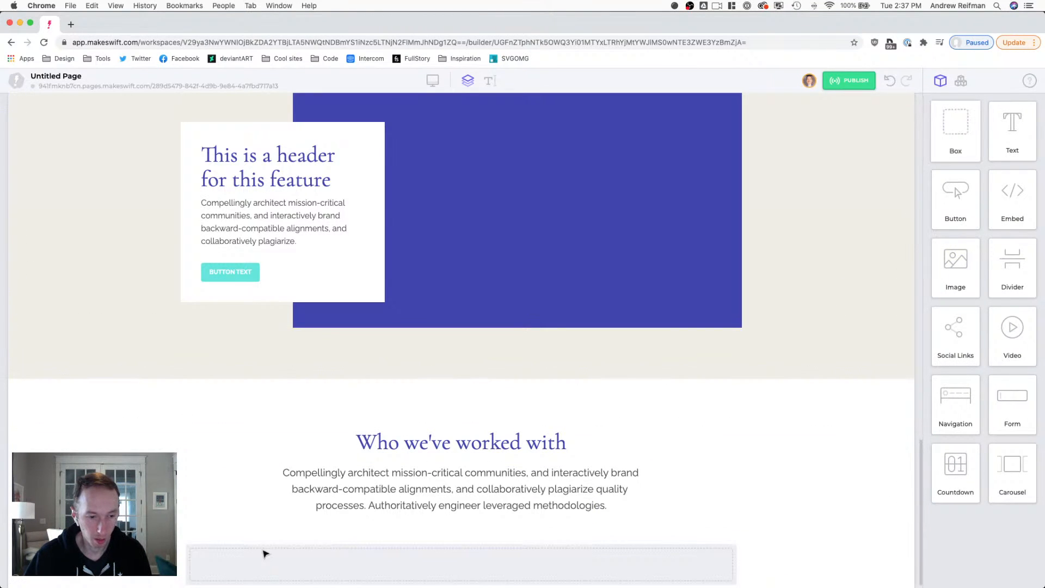
pyautogui.click(200, 535)
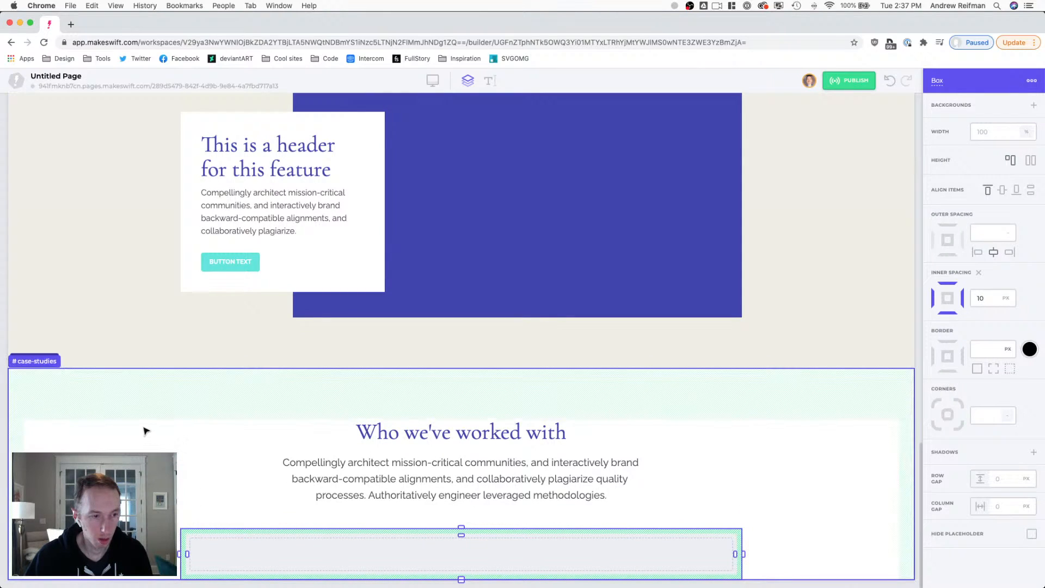
# - Change the ID of the container around the "Who we've worked with" content to case-studies-container
pyautogui.click(214, 472)
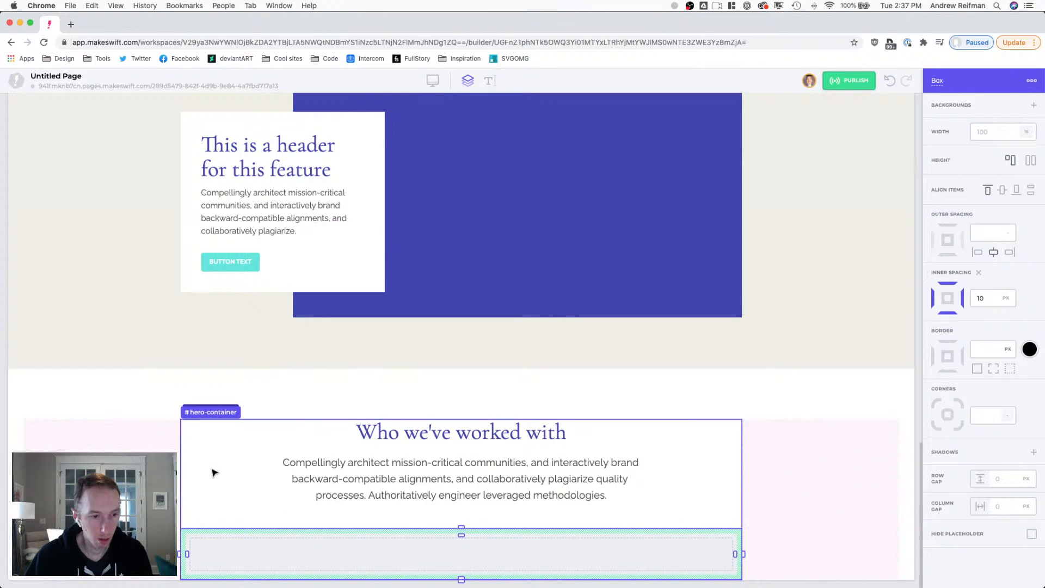
pyautogui.doubleClick(938, 81)
pyautogui.write('case')
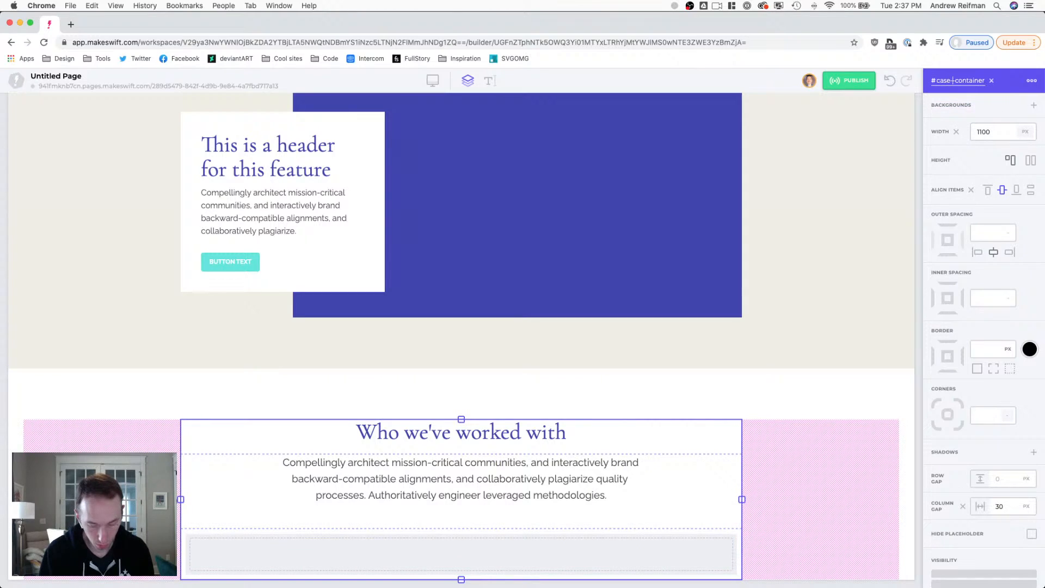
pyautogui.write('-studies')
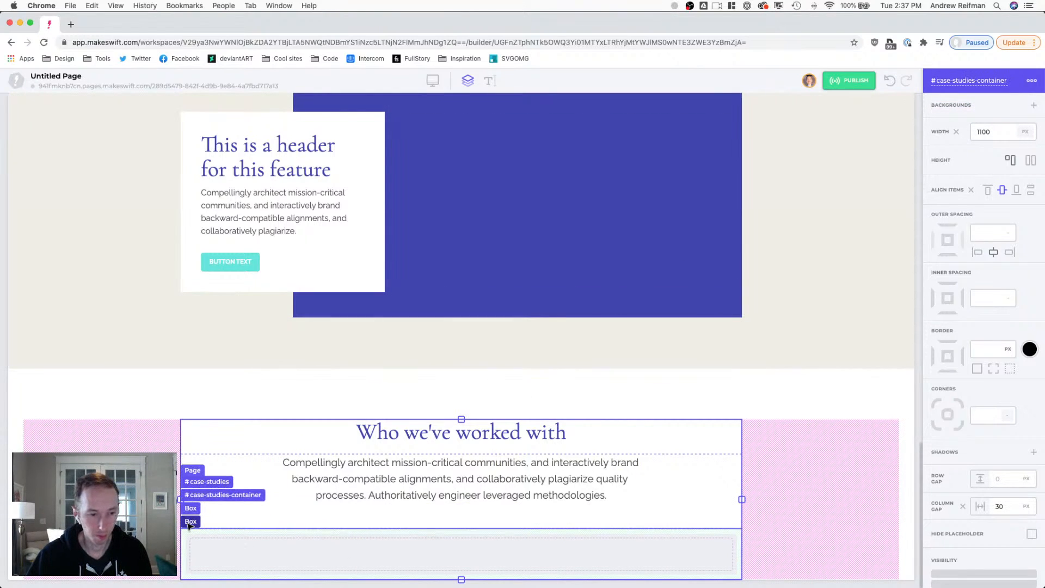
# - Give the empty box below the case-studies paragraph the ID case-studies-image
pyautogui.click(191, 510)
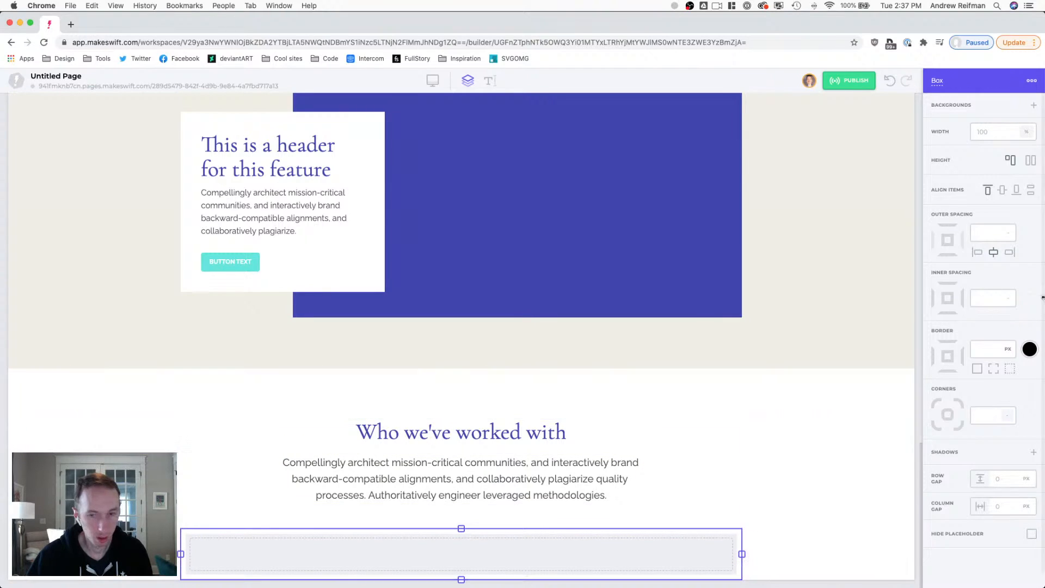
pyautogui.click(938, 80)
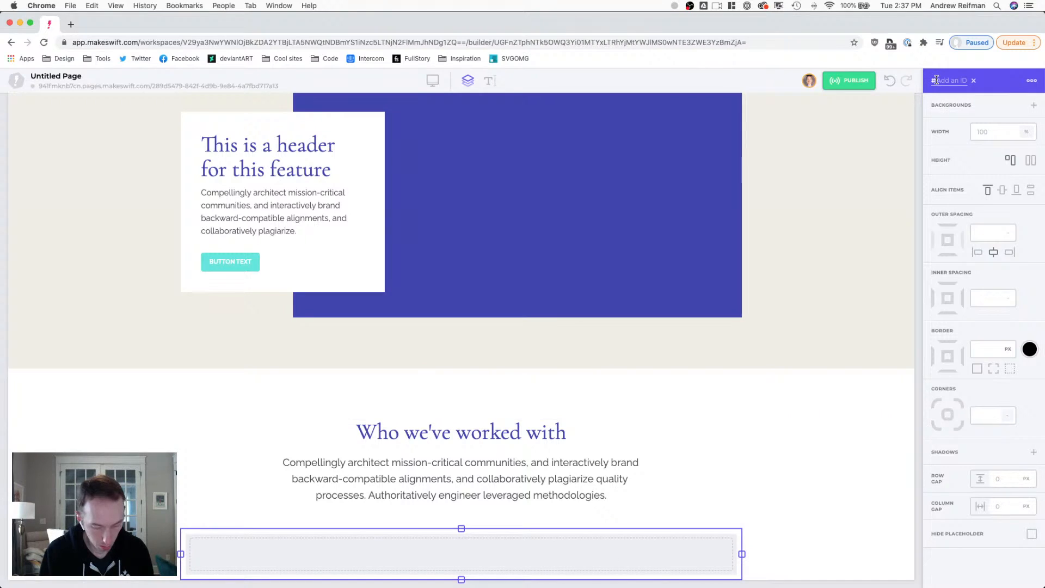
pyautogui.click(280, 563)
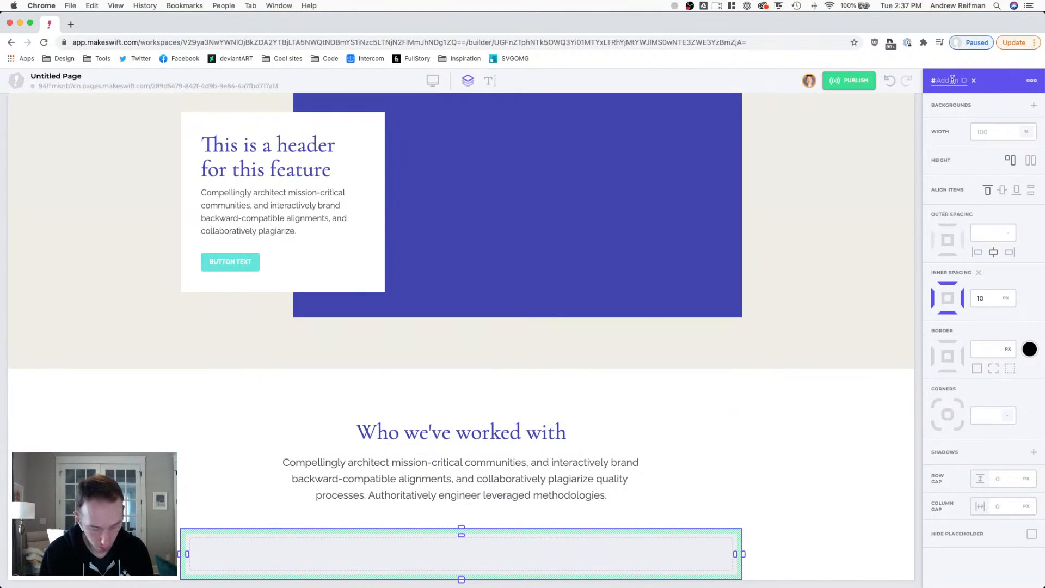
pyautogui.write('case-')
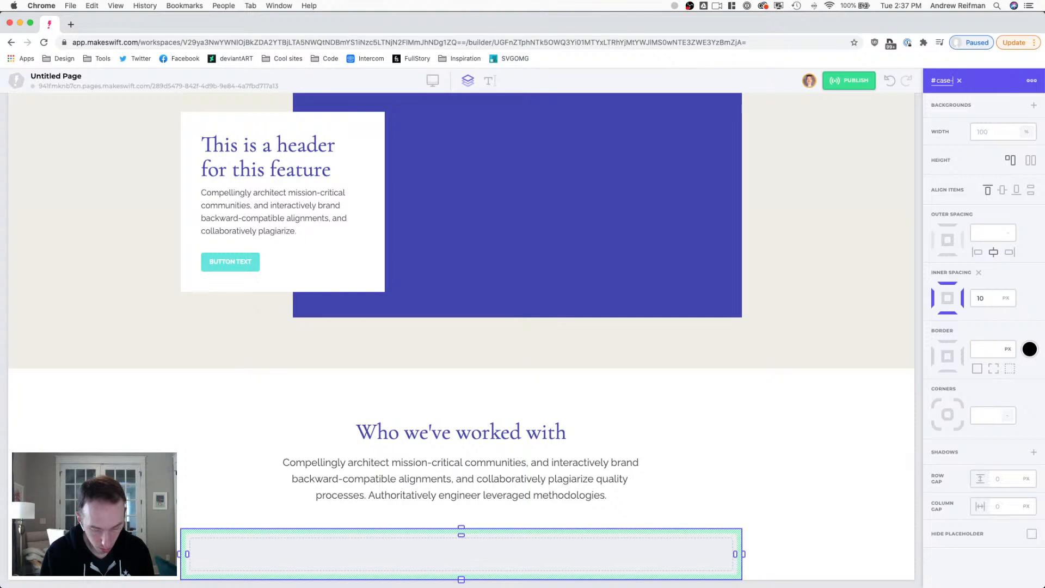
pyautogui.write('studies-image')
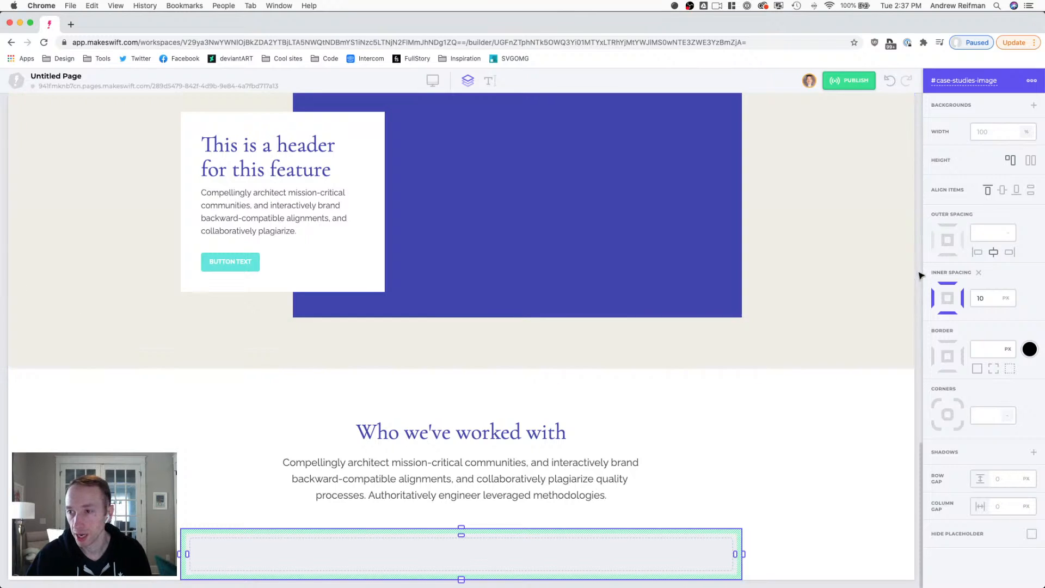
# - Clear the case-studies-image box's inner spacing, add a teal color background, and make its height stretch
pyautogui.click(979, 274)
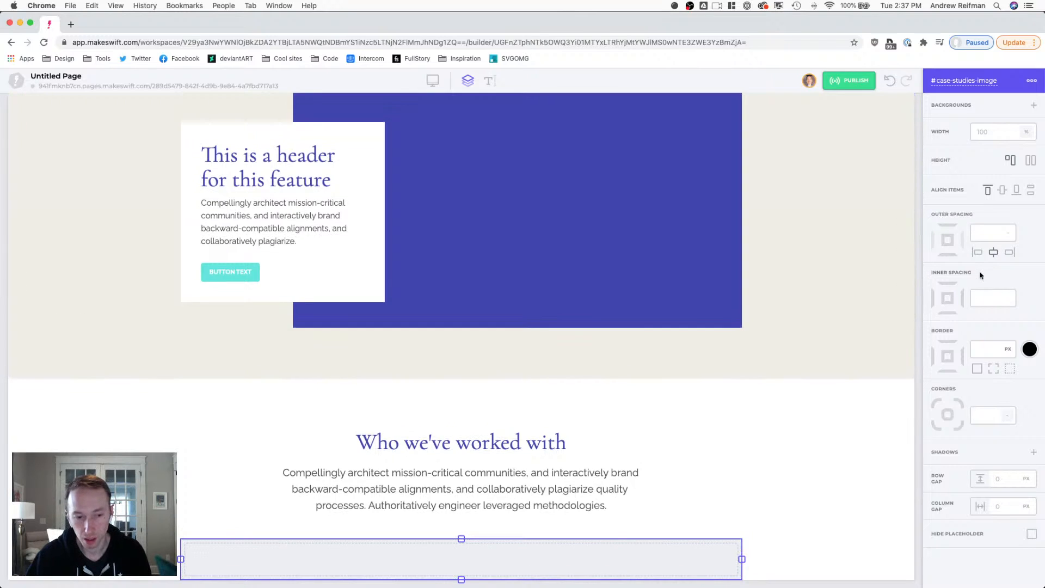
pyautogui.click(1034, 105)
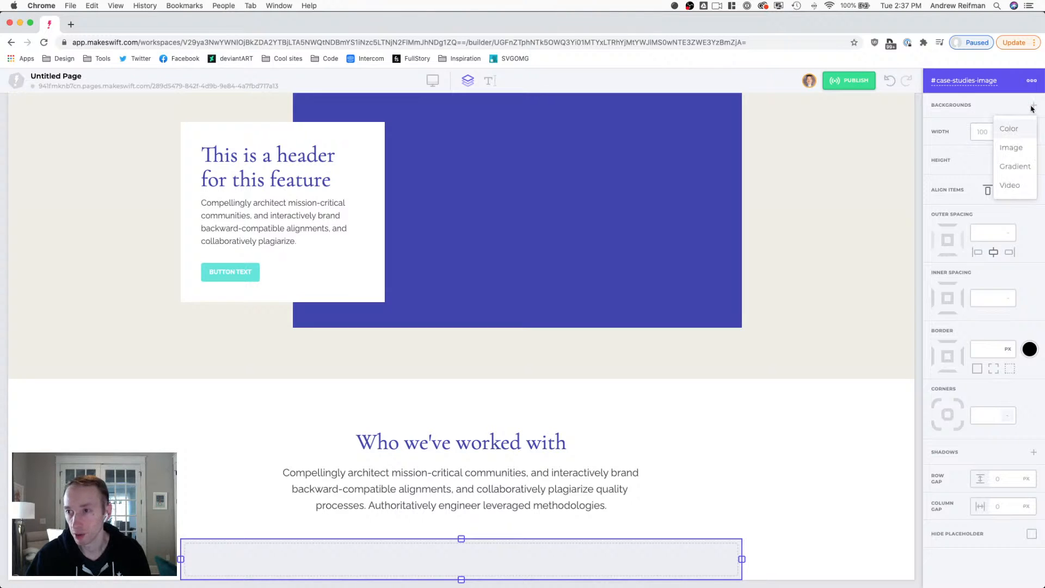
pyautogui.click(1016, 132)
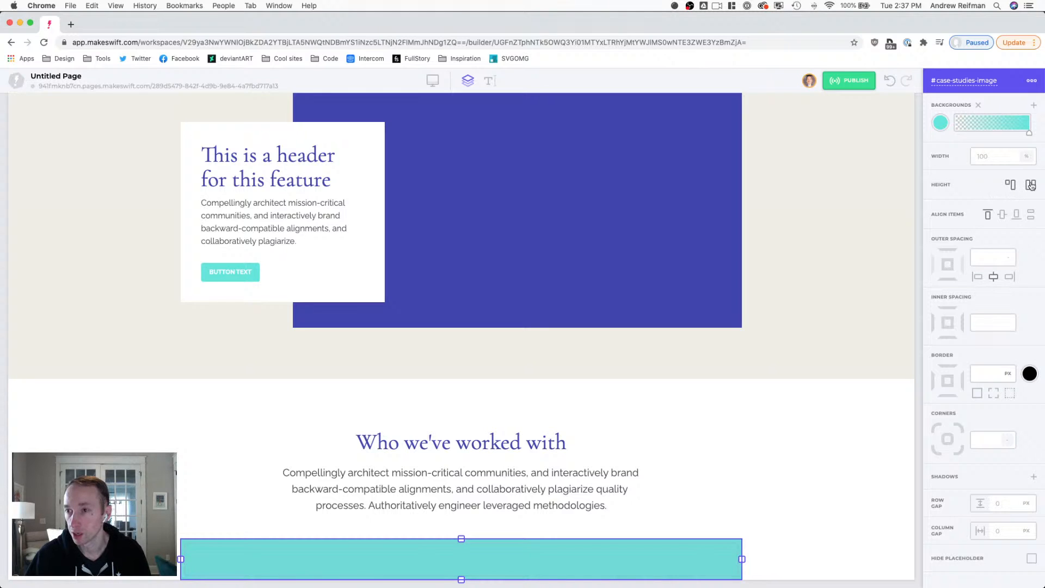
pyautogui.click(1032, 185)
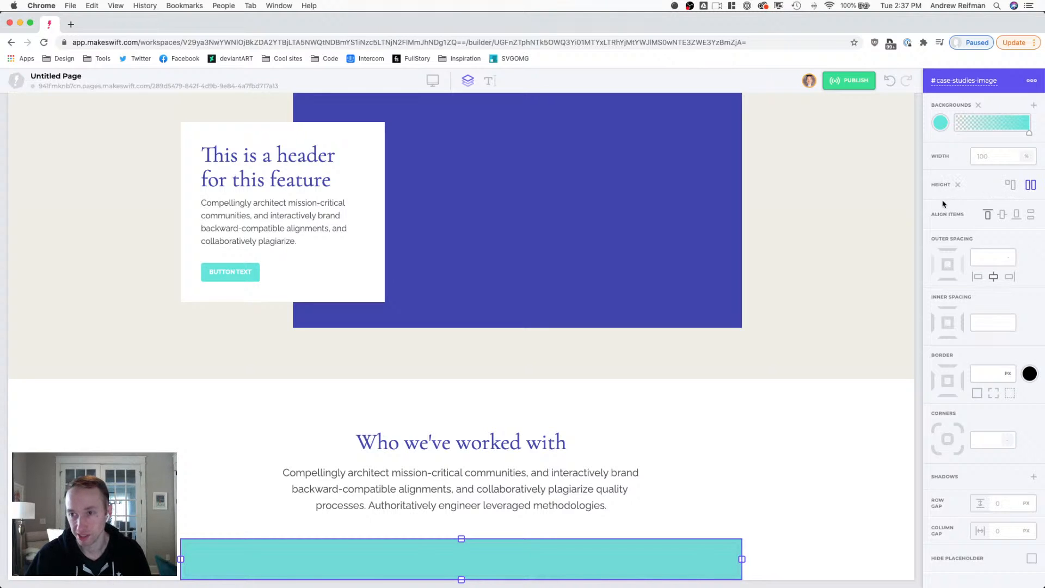
pyautogui.click(918, 193)
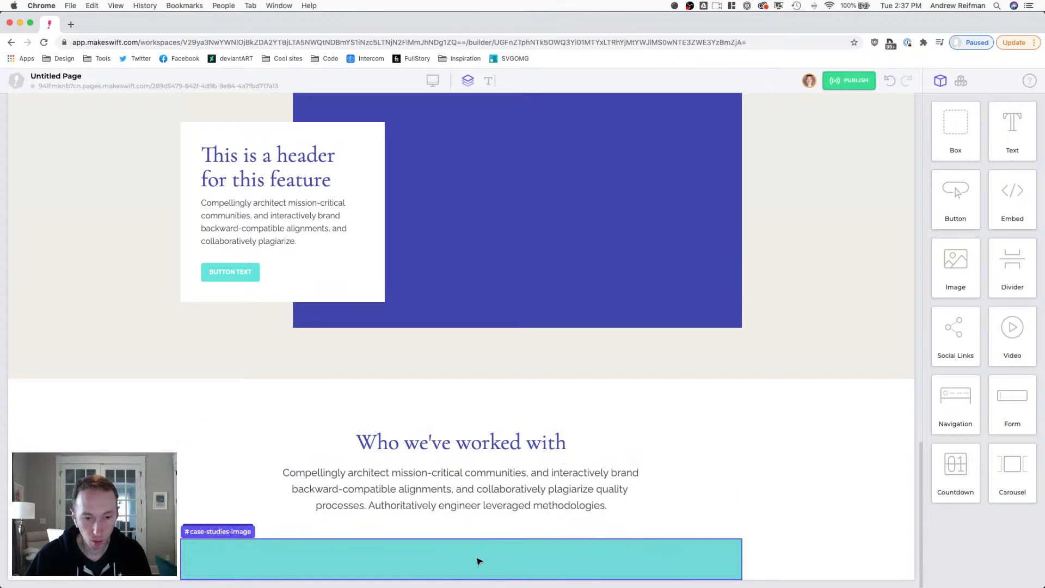
# - Add a new box beside the teal case-studies-image box and set its inner spacing to 35 px on all sides
pyautogui.moveTo(943, 140); pyautogui.dragTo(739, 558)
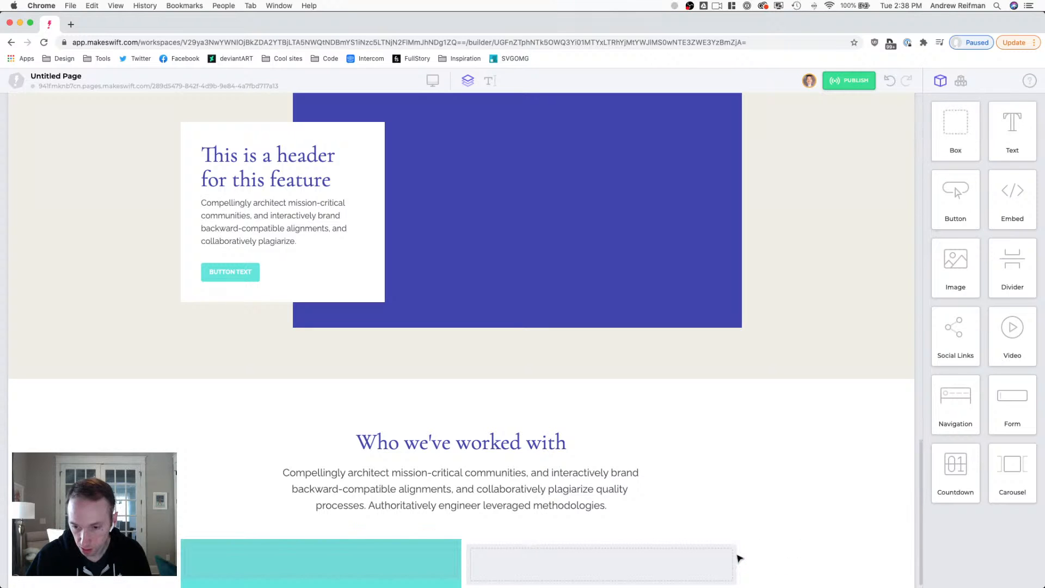
pyautogui.click(634, 559)
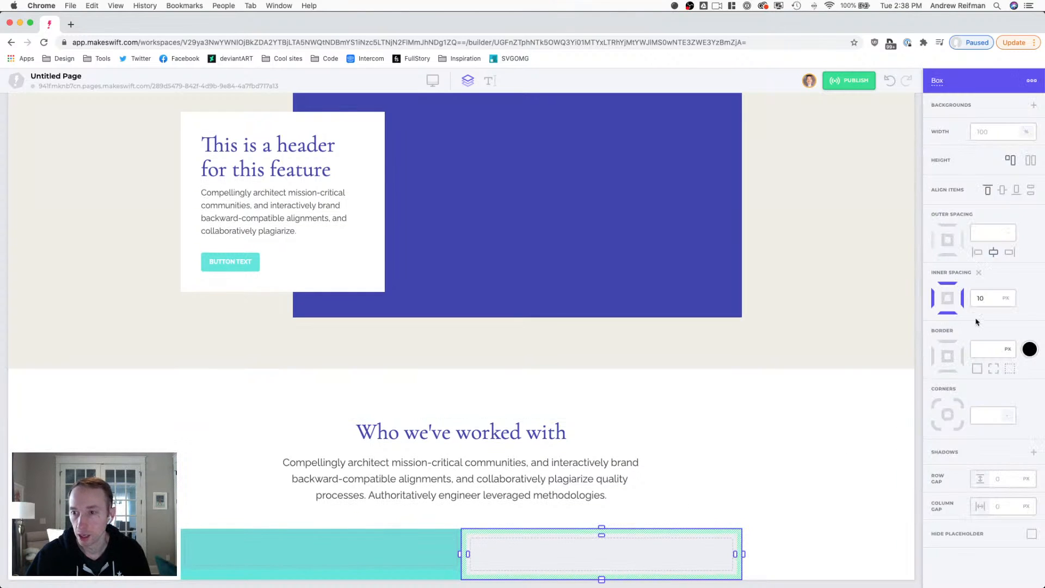
pyautogui.click(986, 300)
pyautogui.write('30')
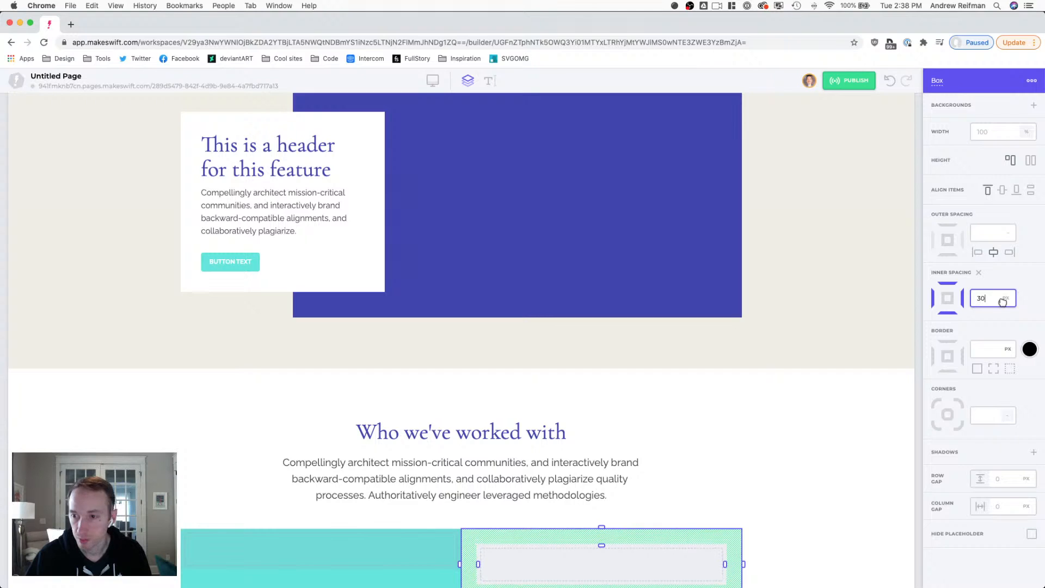
pyautogui.press('Return')
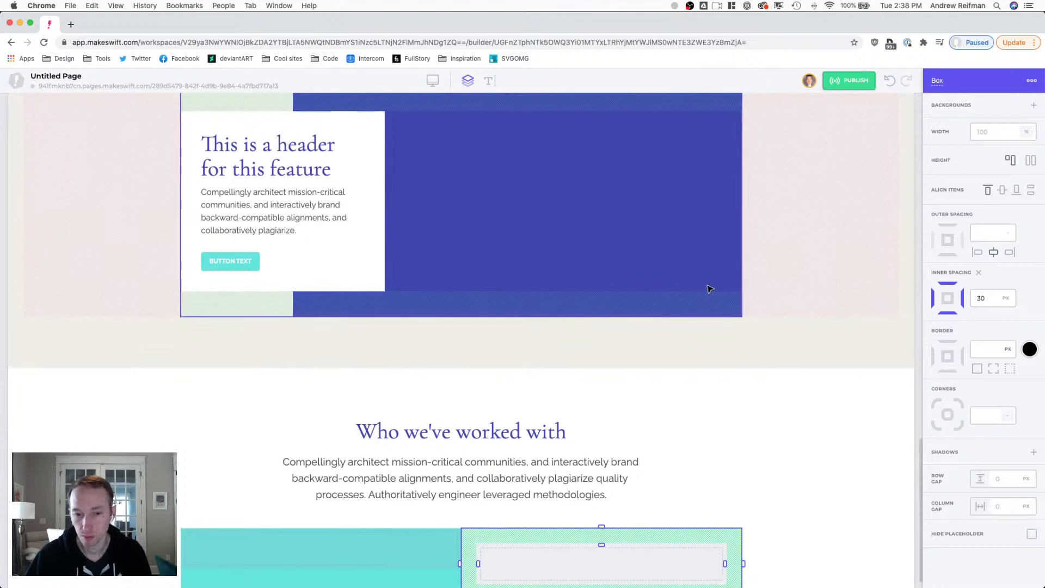
pyautogui.scroll(-1, 714, 293)
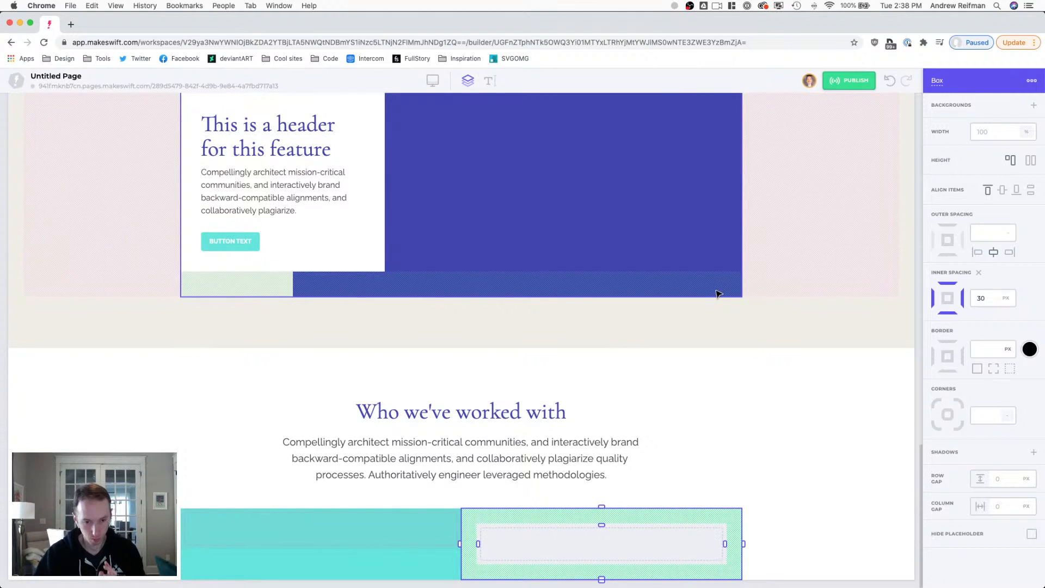
pyautogui.click(994, 299)
pyautogui.write('35')
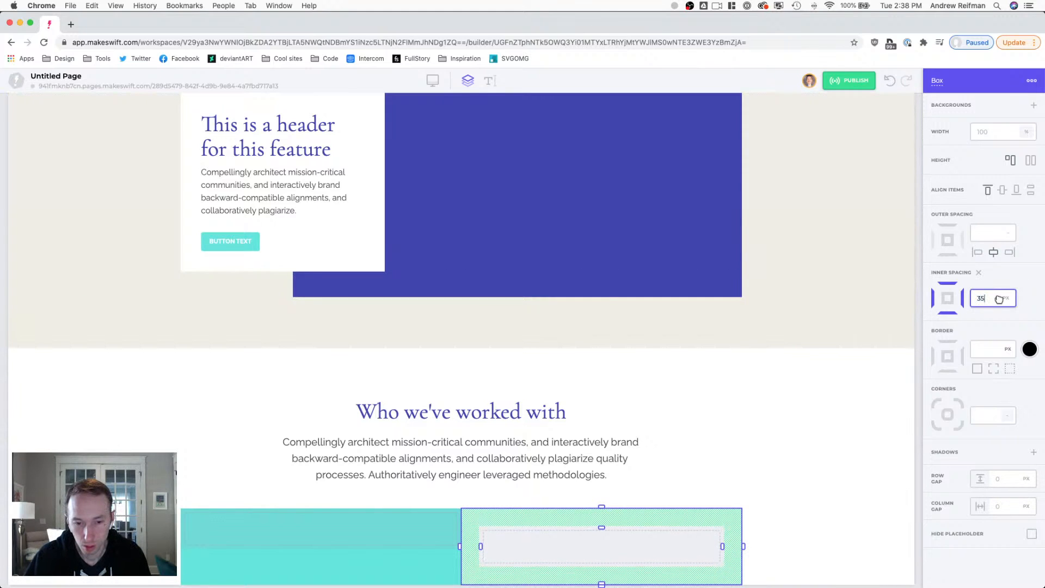
pyautogui.press('Return')
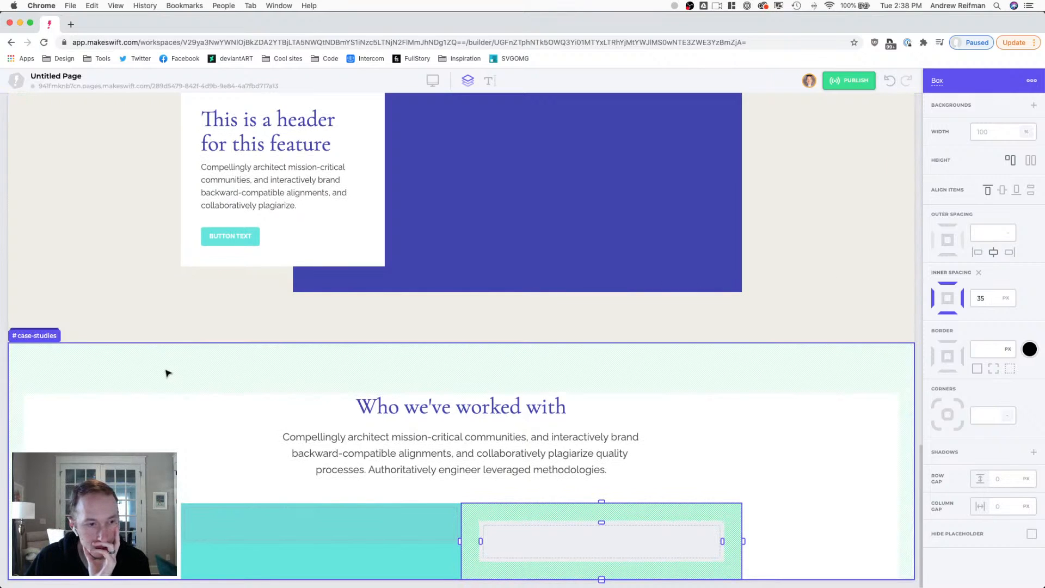
# - Set the bottom inner spacing of the case-studies section to 120 px
pyautogui.click(270, 373)
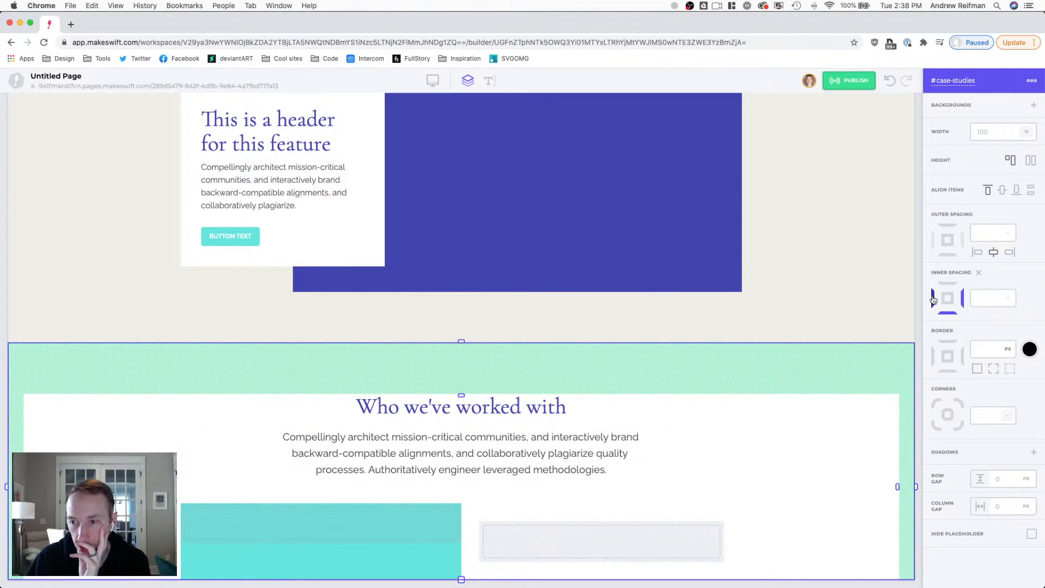
pyautogui.click(979, 298)
pyautogui.write('120')
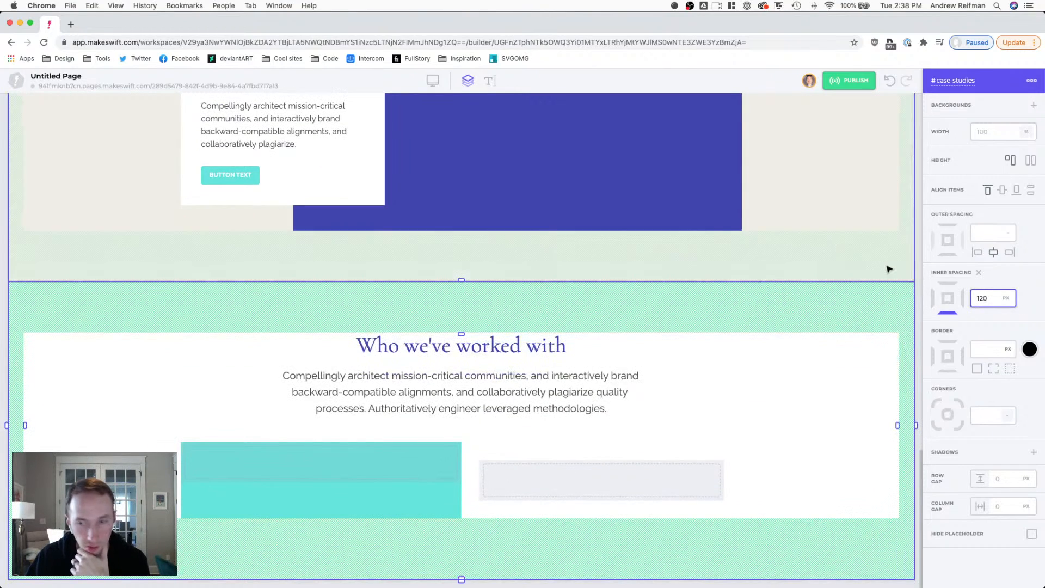
pyautogui.click(920, 250)
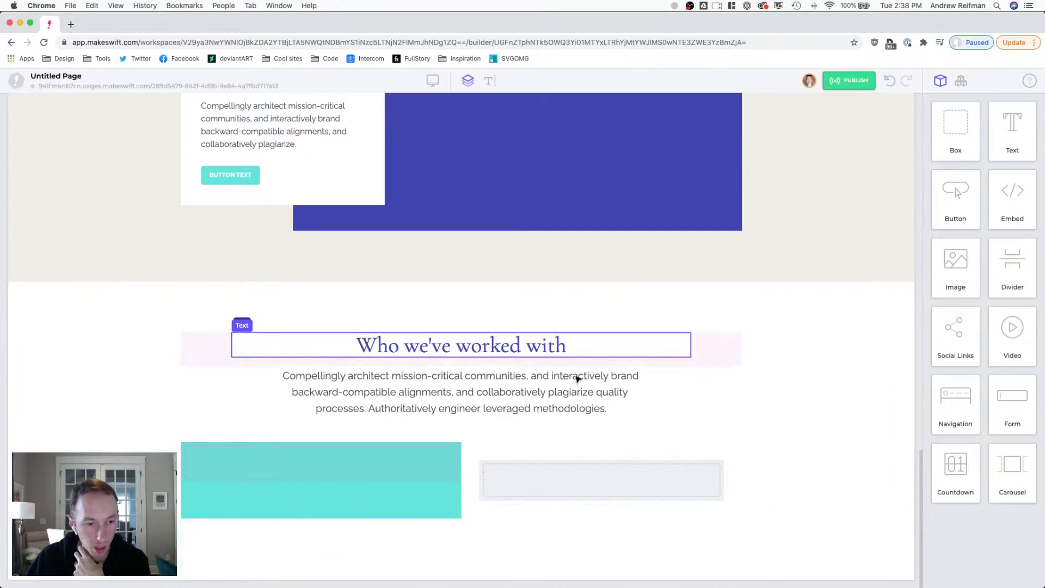
# - Hide the teal case-studies-image box's placeholder and set the neighbouring box's top inner spacing to 40 px
pyautogui.click(357, 472)
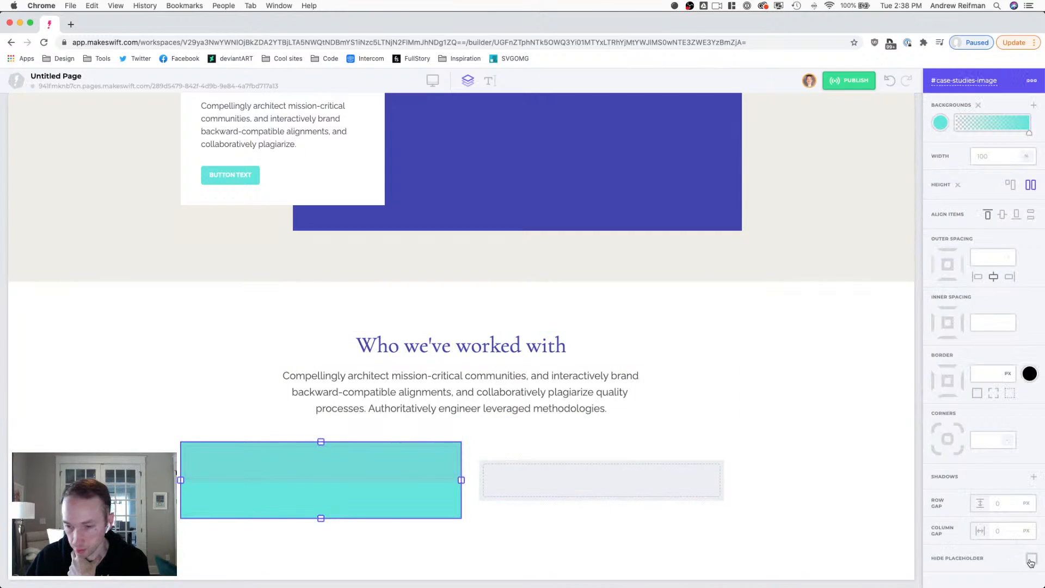
pyautogui.click(591, 470)
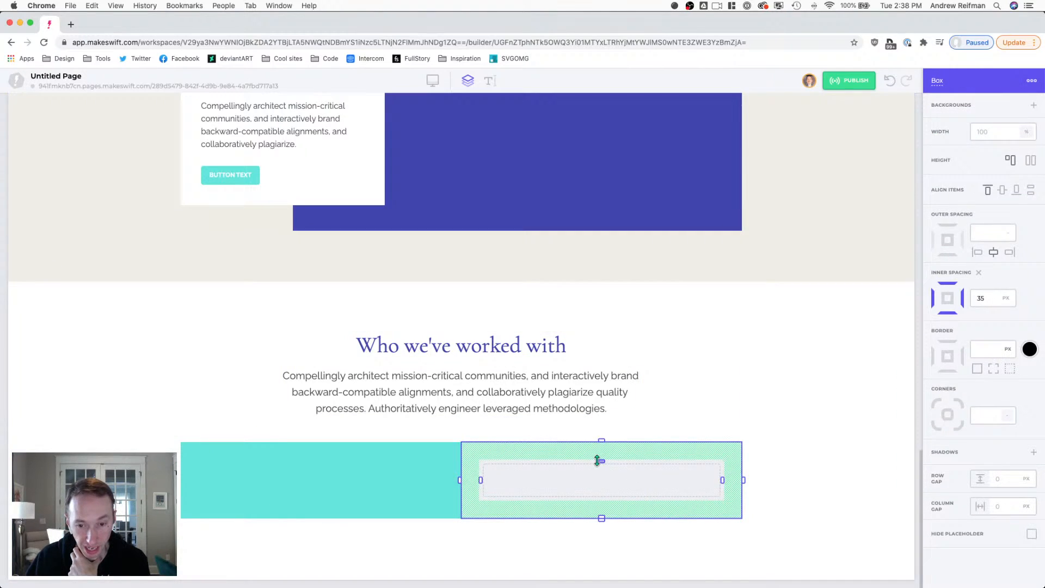
pyautogui.moveTo(602, 461)
pyautogui.mouseDown()
pyautogui.moveTo(599, 536)
pyautogui.moveTo(597, 465)
pyautogui.mouseUp()
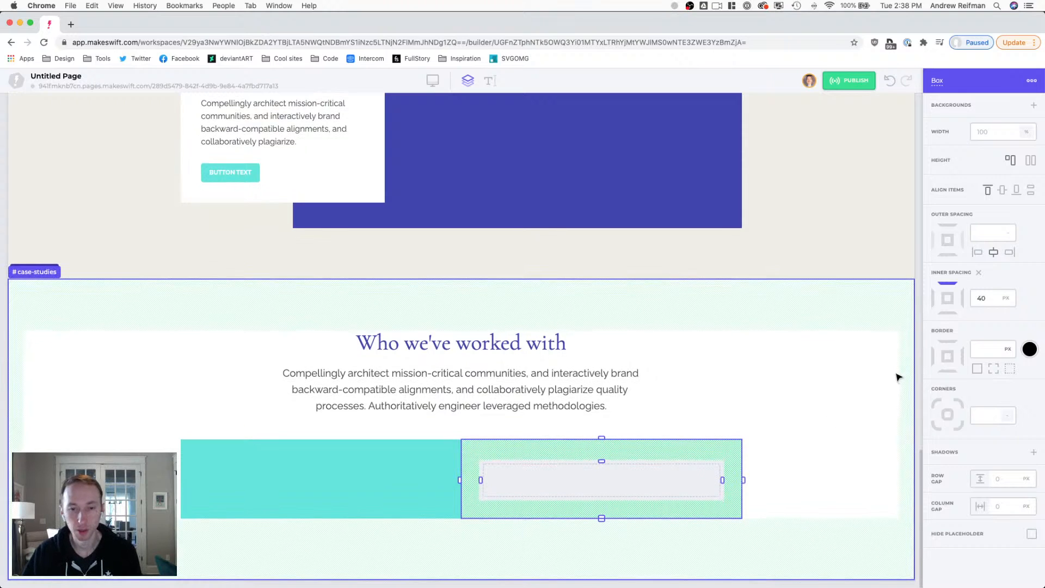
# - Set the bottom outer spacing of the case-studies paragraph to 55 px
pyautogui.click(484, 429)
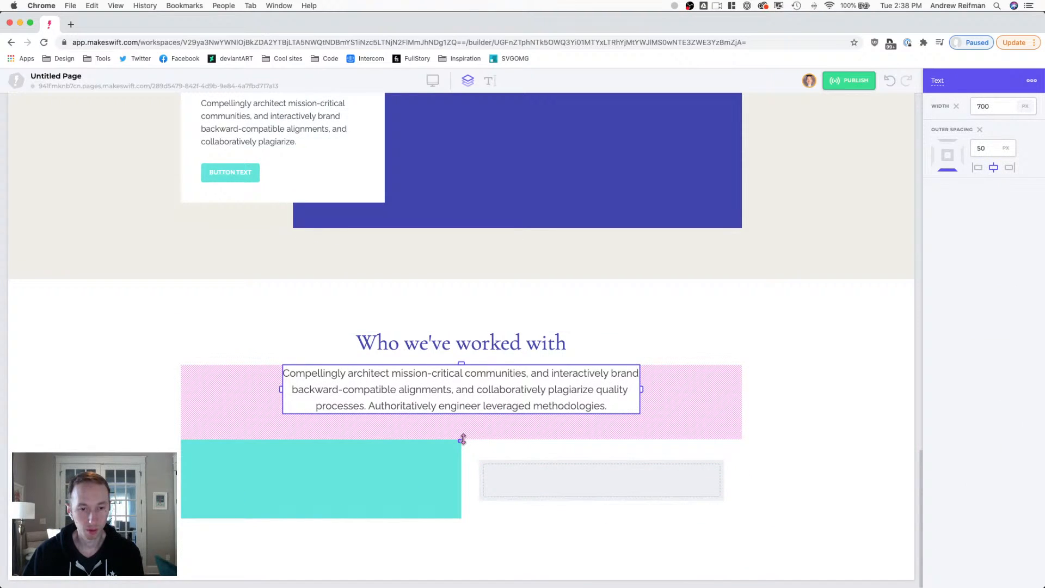
pyautogui.moveTo(461, 441); pyautogui.dragTo(462, 444)
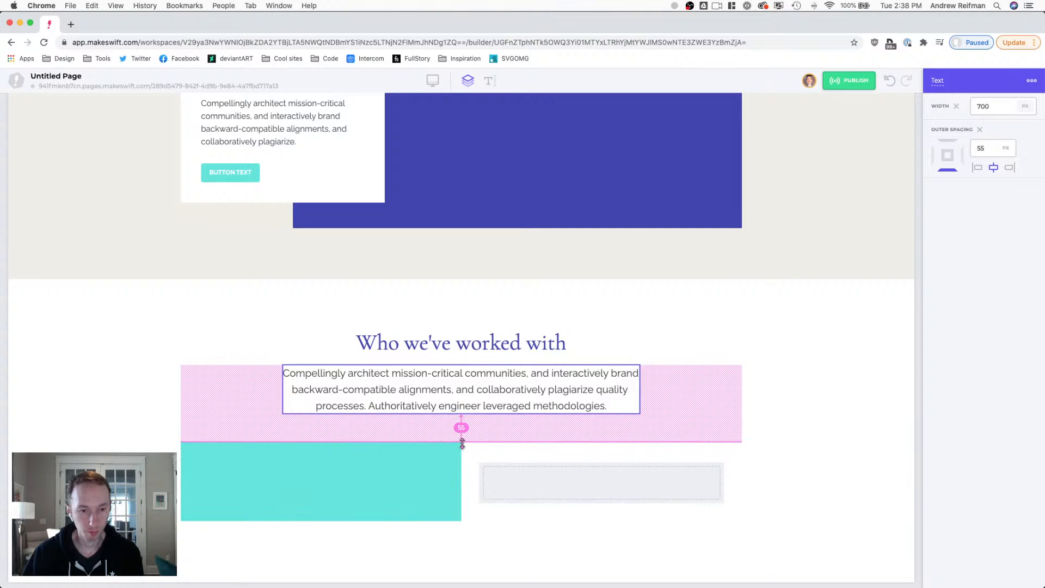
pyautogui.click(920, 307)
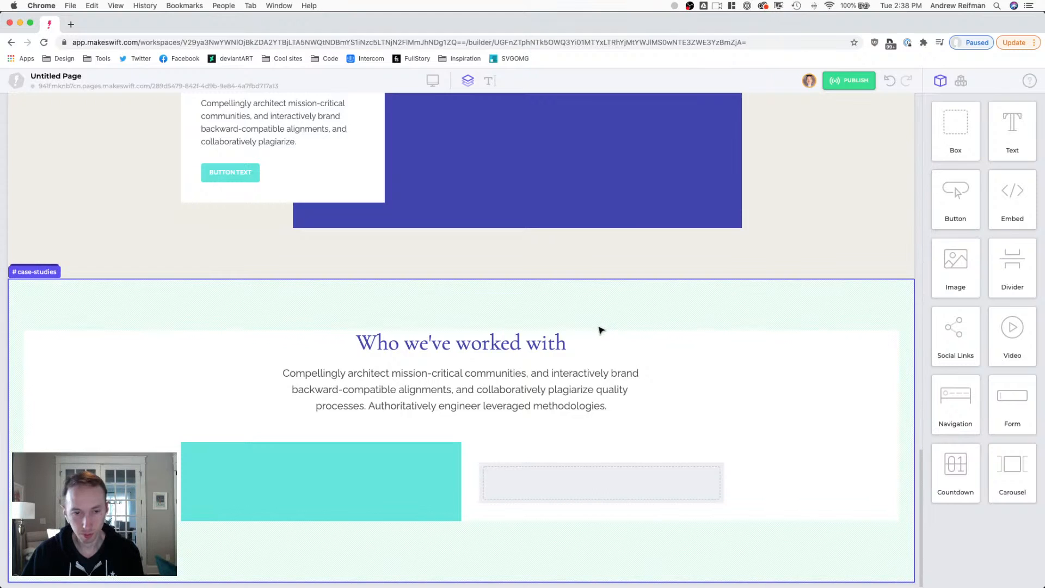
# - Copy the "Who we've worked with" heading into the empty box beside the teal case-studies-image box
pyautogui.scroll(3, 599, 329)
pyautogui.scroll(20, 601, 334)
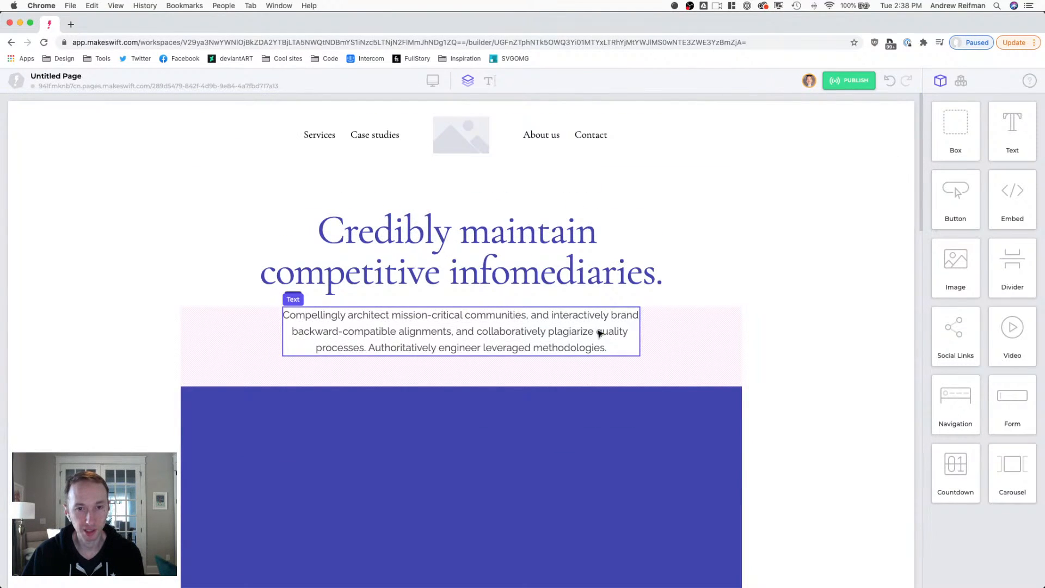
pyautogui.scroll(-20, 600, 333)
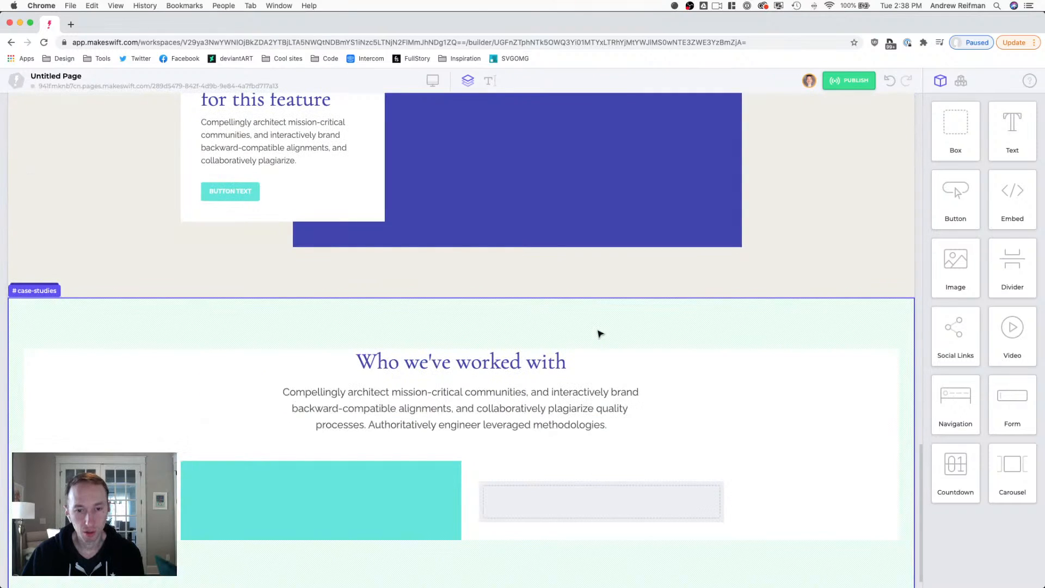
pyautogui.click(530, 361)
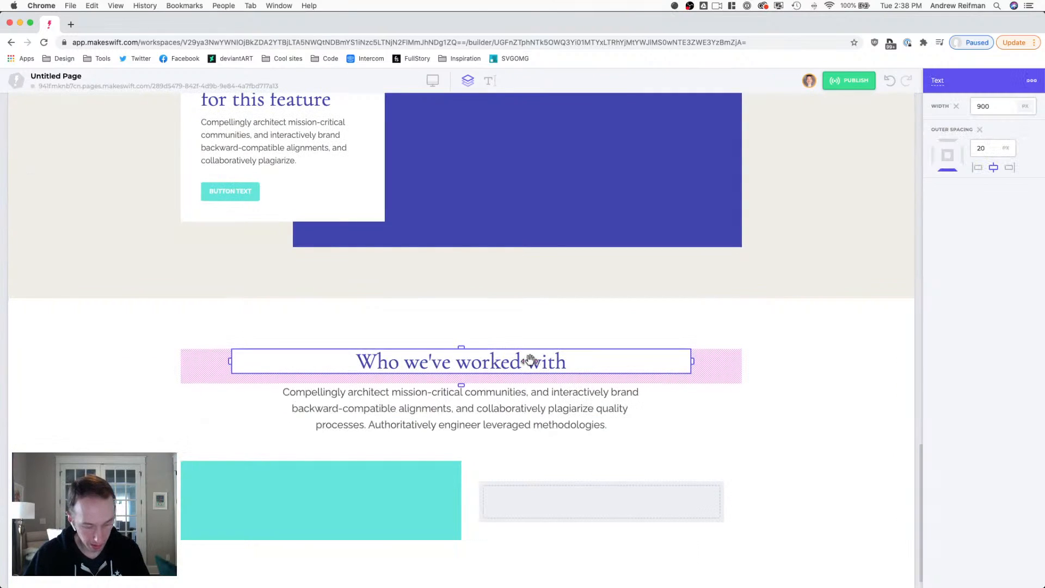
pyautogui.moveTo(530, 360); pyautogui.dragTo(555, 494)
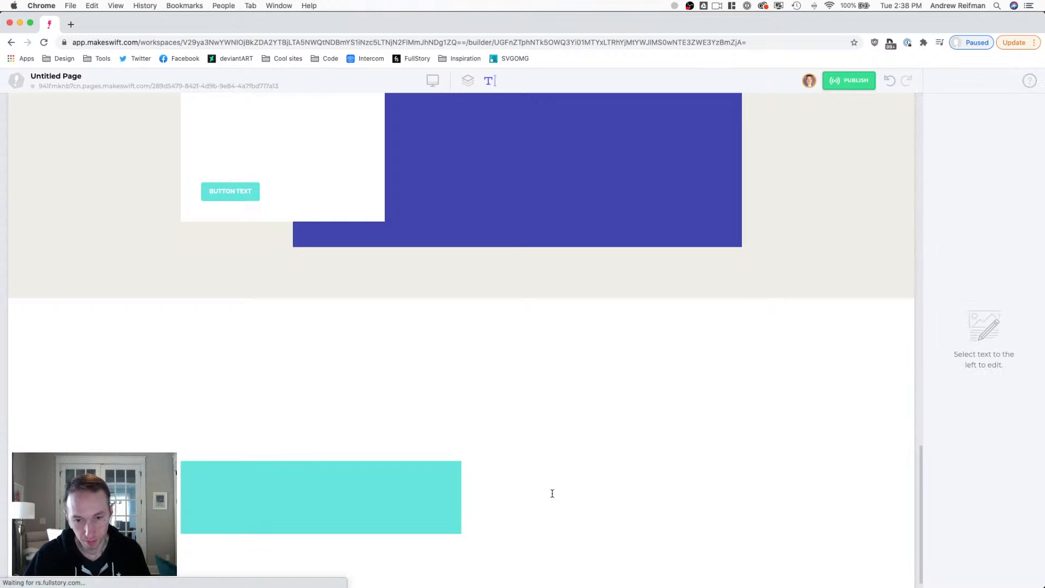
# - Format the copied heading beside the teal box with the Heading 3 typography style, H3 block level and left alignment
pyautogui.tripleClick(555, 494)
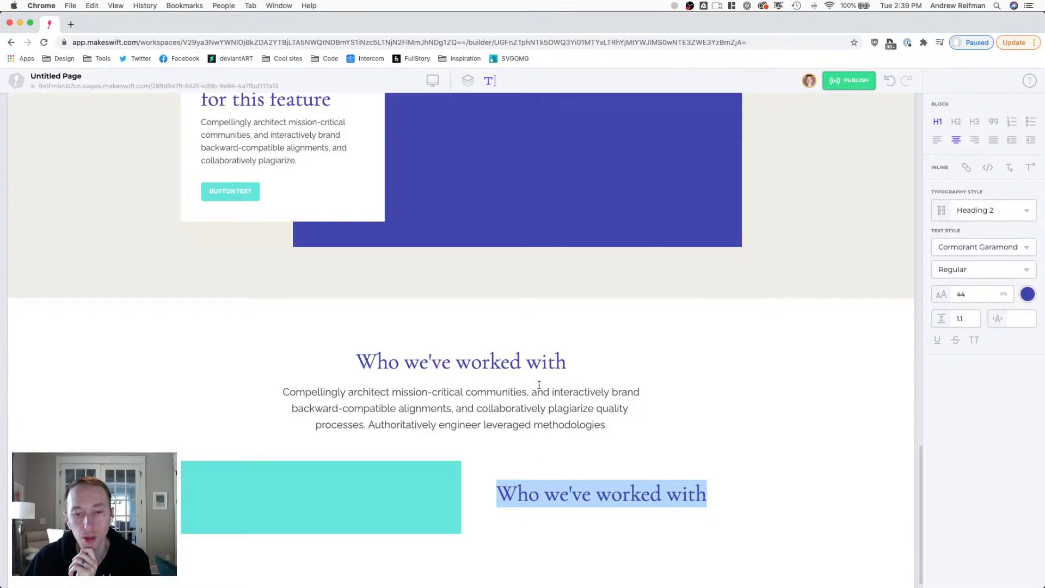
pyautogui.click(971, 215)
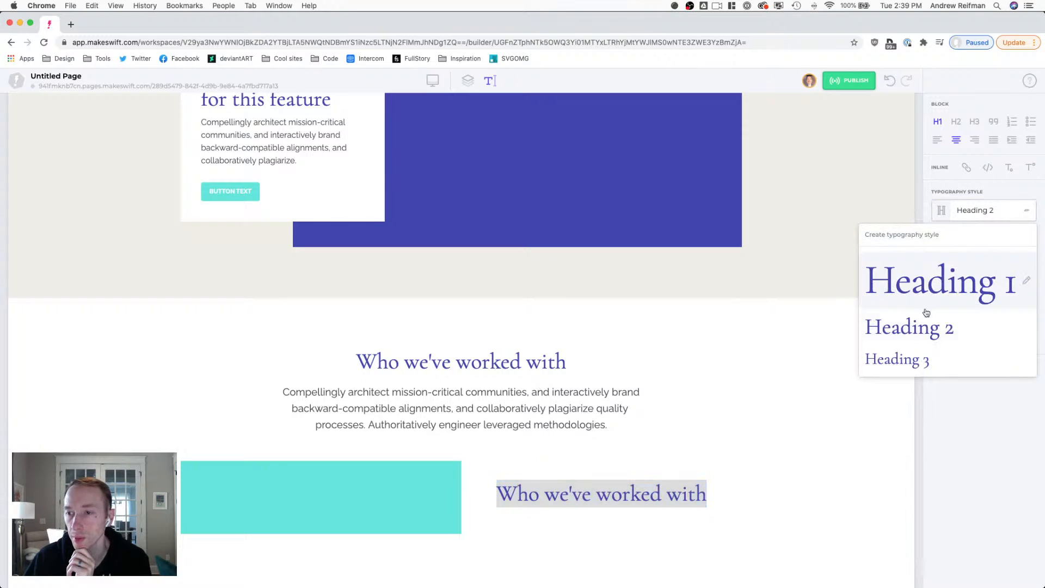
pyautogui.click(904, 360)
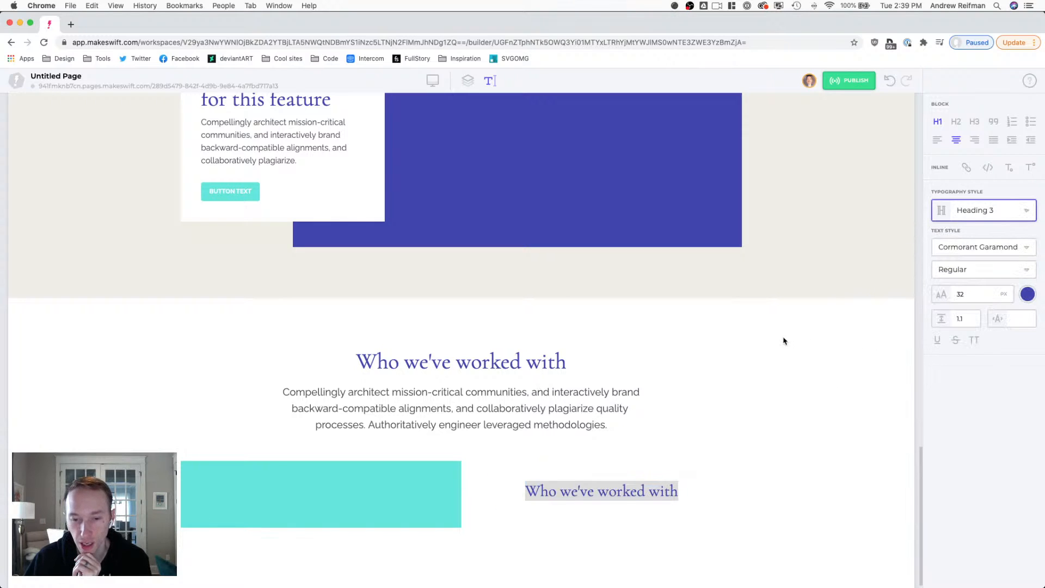
pyautogui.click(938, 144)
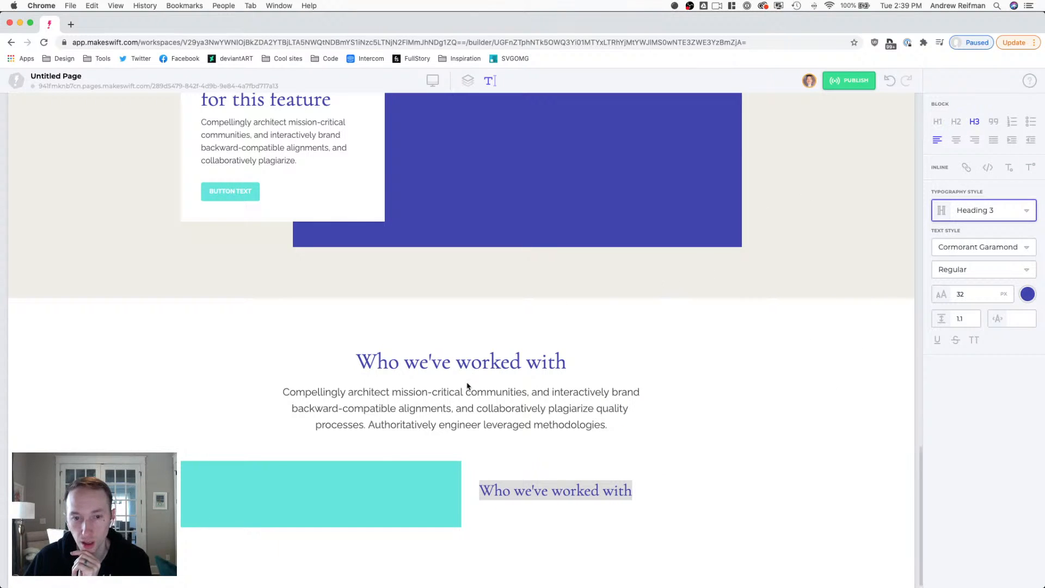
# - Set the block level of the centered "Who we've worked with" section heading to H2, matching the feature header
pyautogui.click(471, 366)
pyautogui.tripleClick(486, 348)
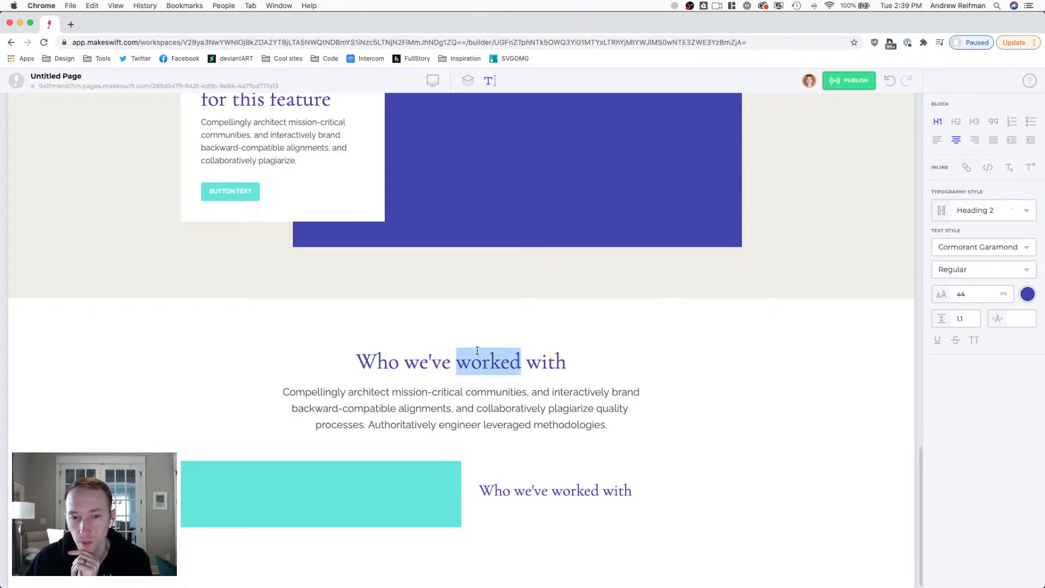
pyautogui.scroll(1, 629, 280)
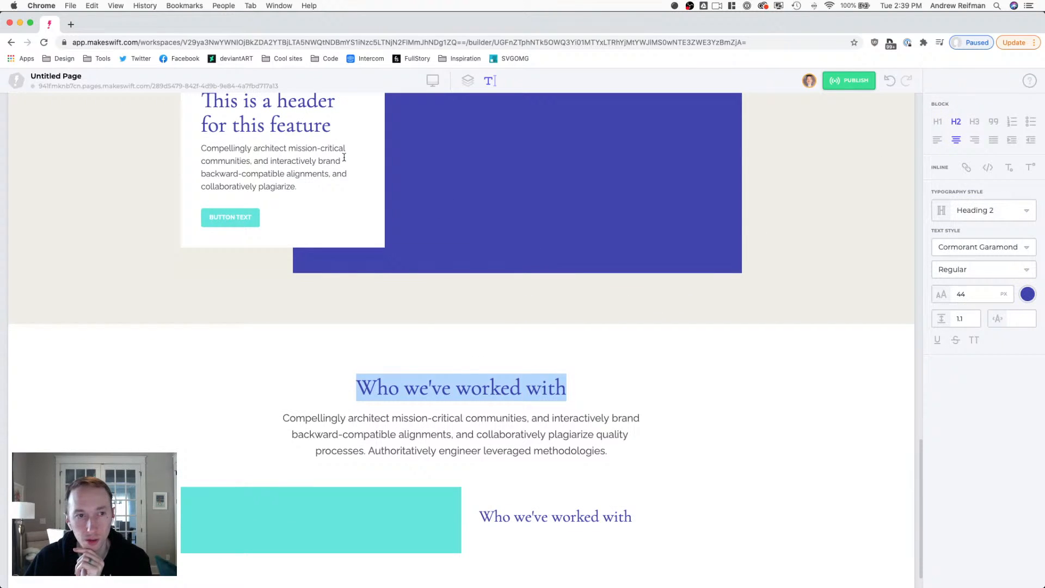
pyautogui.click(287, 125)
pyautogui.scroll(-1, 414, 247)
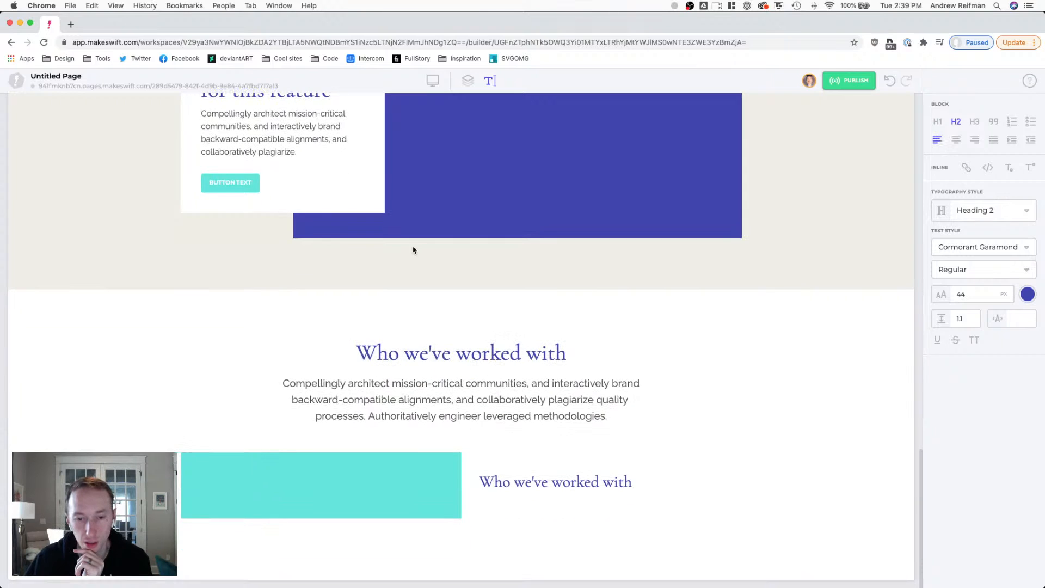
pyautogui.click(466, 86)
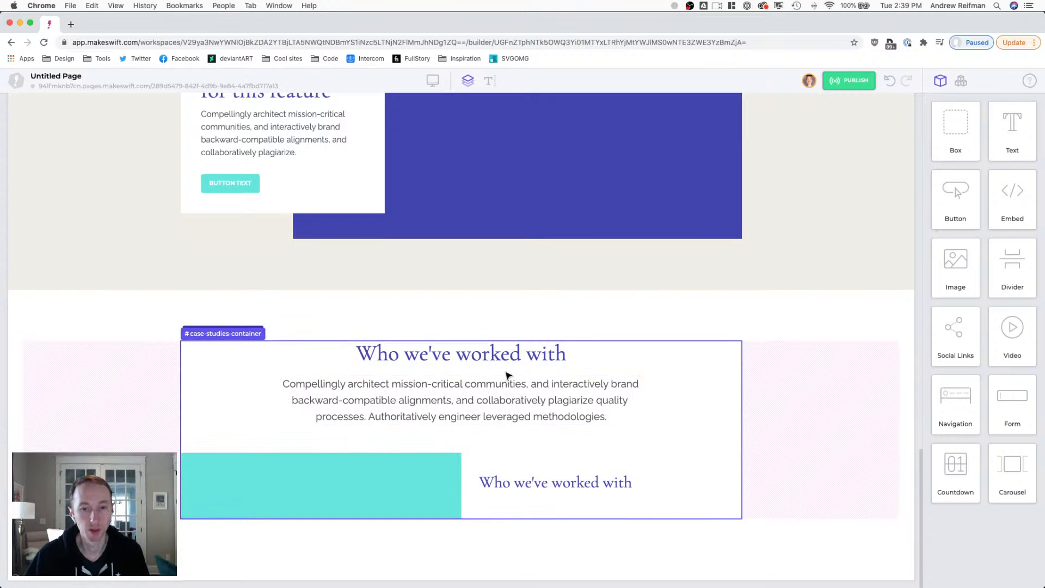
# - Copy a service description paragraph and paste it below the heading beside the teal case-studies-image box
pyautogui.scroll(10, 506, 375)
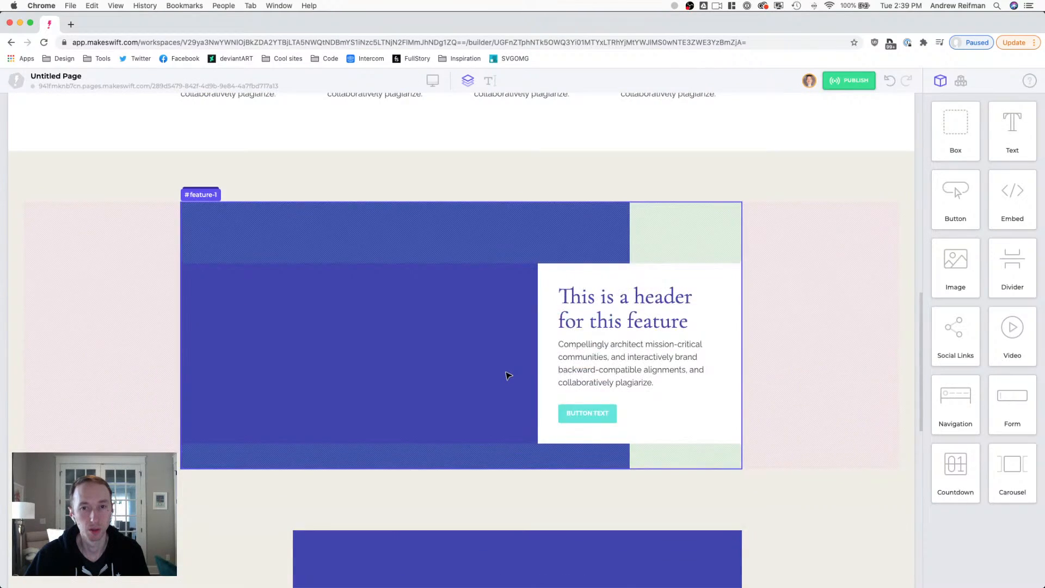
pyautogui.scroll(2, 508, 376)
pyautogui.click(373, 175)
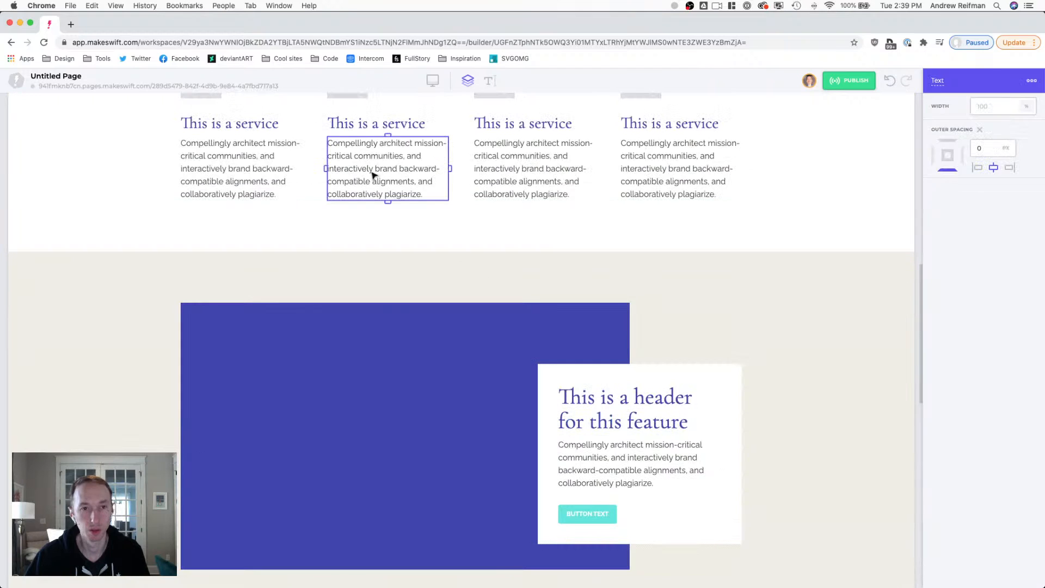
pyautogui.scroll(-6, 394, 245)
pyautogui.scroll(-6, 396, 254)
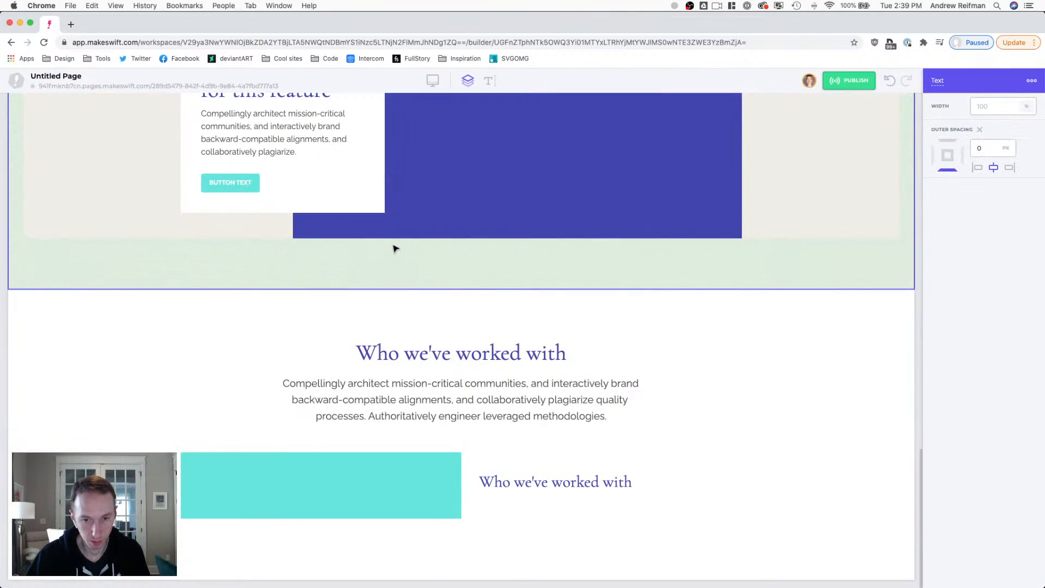
pyautogui.press('super+v')
# - Reduce the bottom outer spacing of the heading beside the teal box to 15 px
pyautogui.click(502, 490)
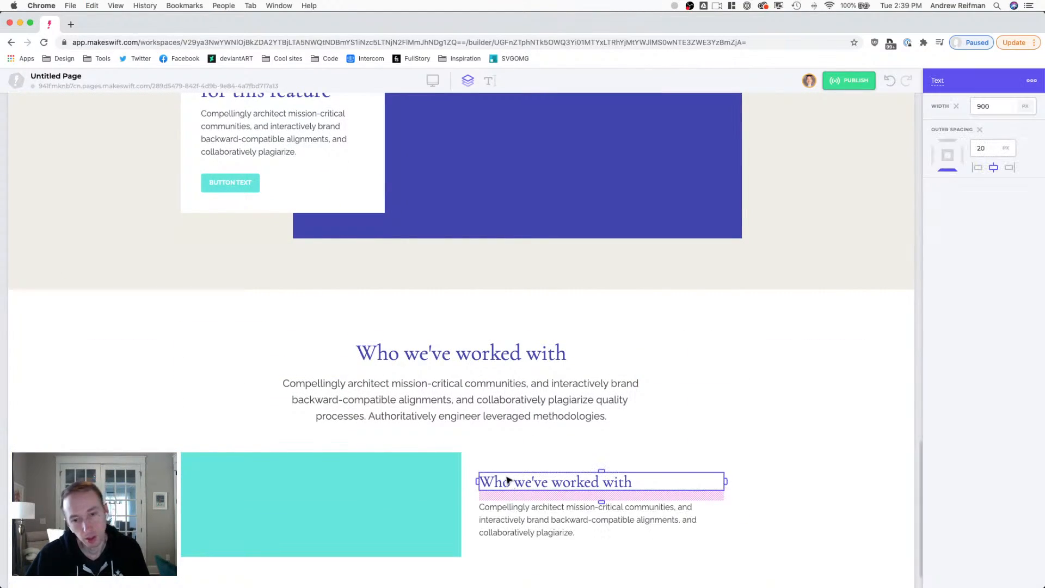
pyautogui.scroll(-2, 544, 479)
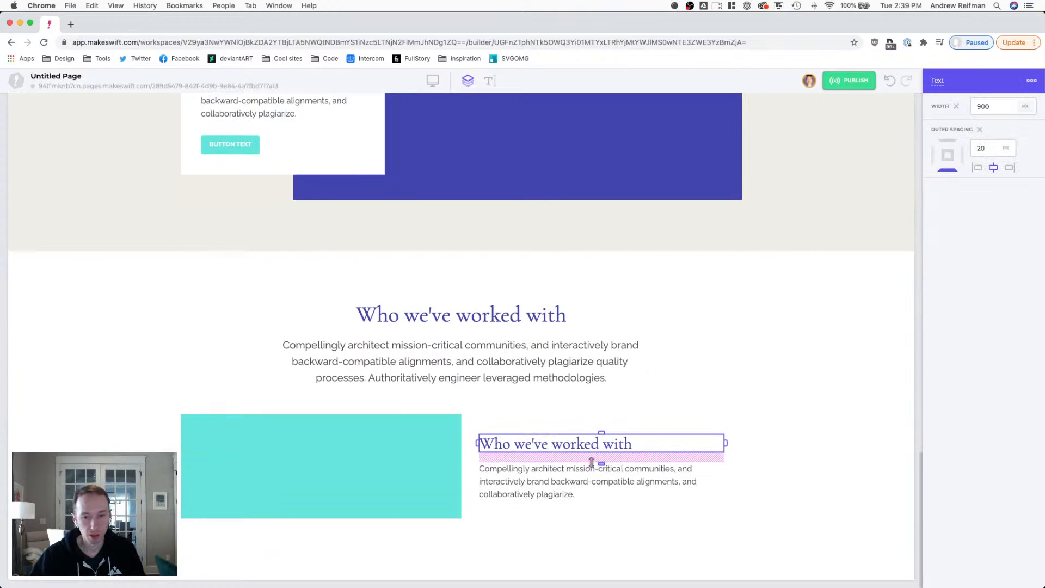
pyautogui.moveTo(602, 463); pyautogui.dragTo(603, 459)
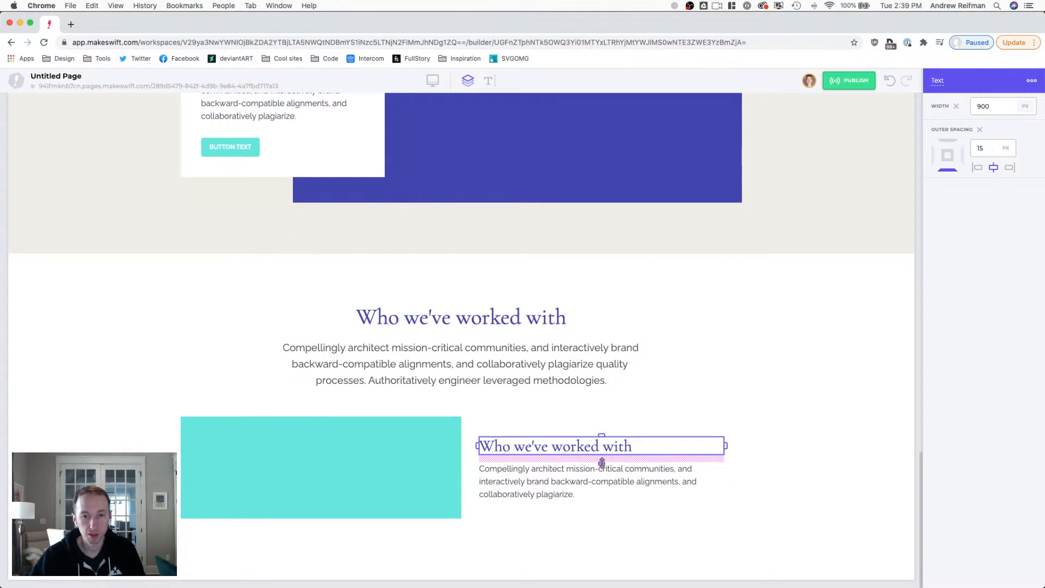
# - Check the bottom outer spacing of the service headings for comparison with the case-studies heading
pyautogui.scroll(10, 547, 354)
pyautogui.scroll(3, 547, 354)
pyautogui.click(375, 195)
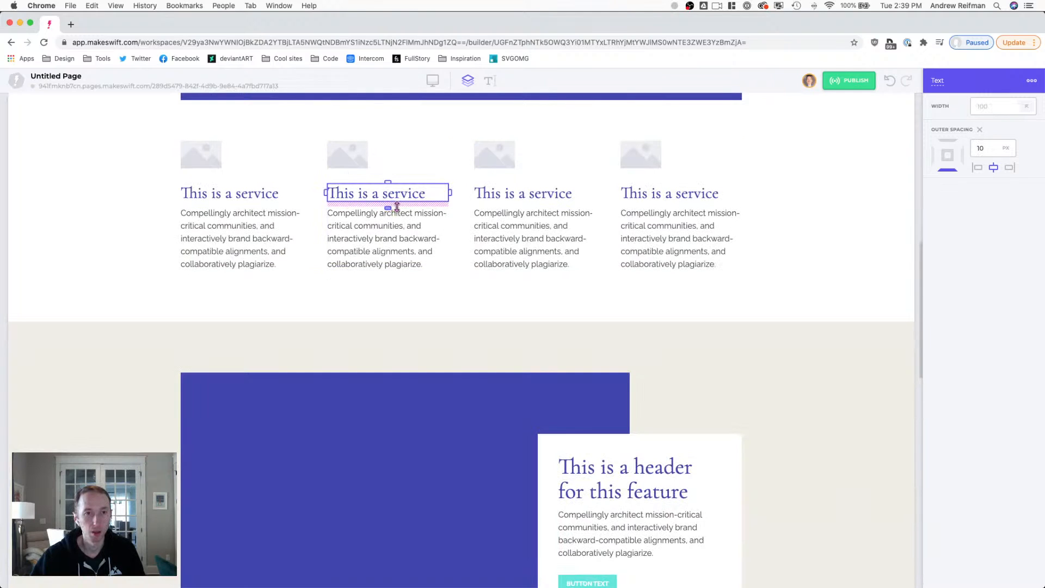
pyautogui.scroll(-10, 427, 270)
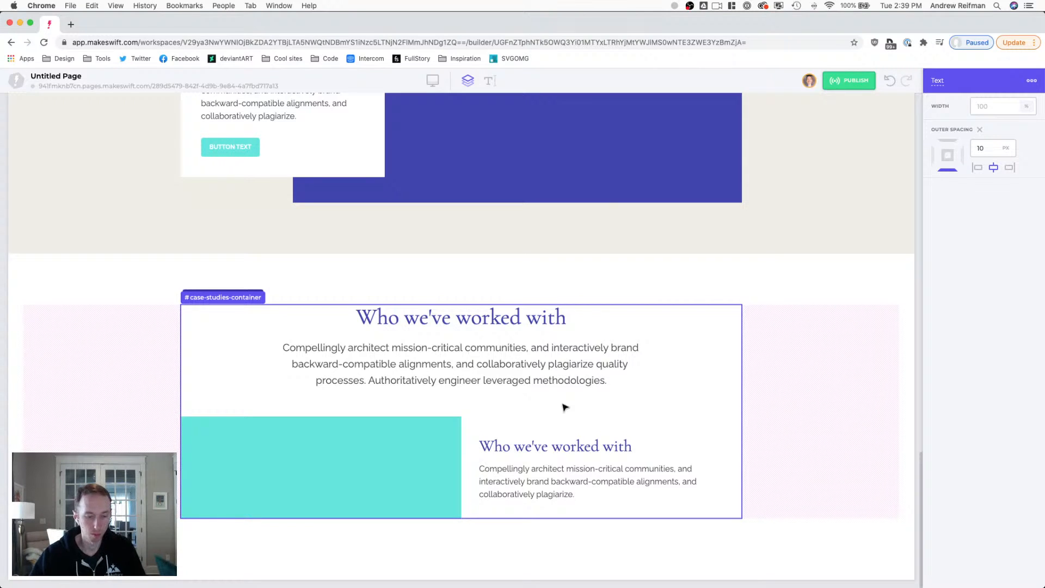
pyautogui.scroll(15, 565, 408)
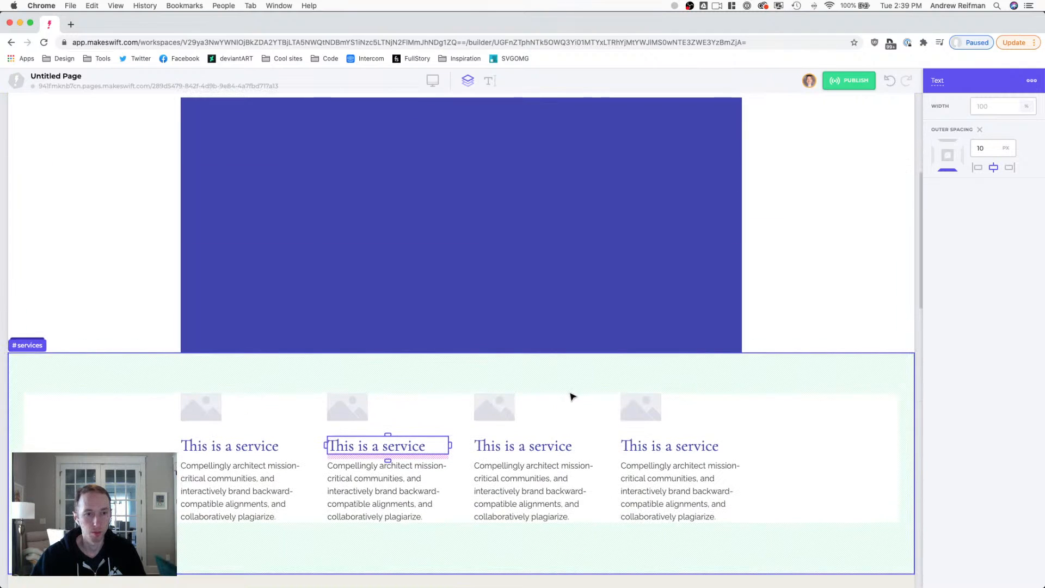
pyautogui.scroll(-10, 569, 395)
pyautogui.scroll(-5, 573, 397)
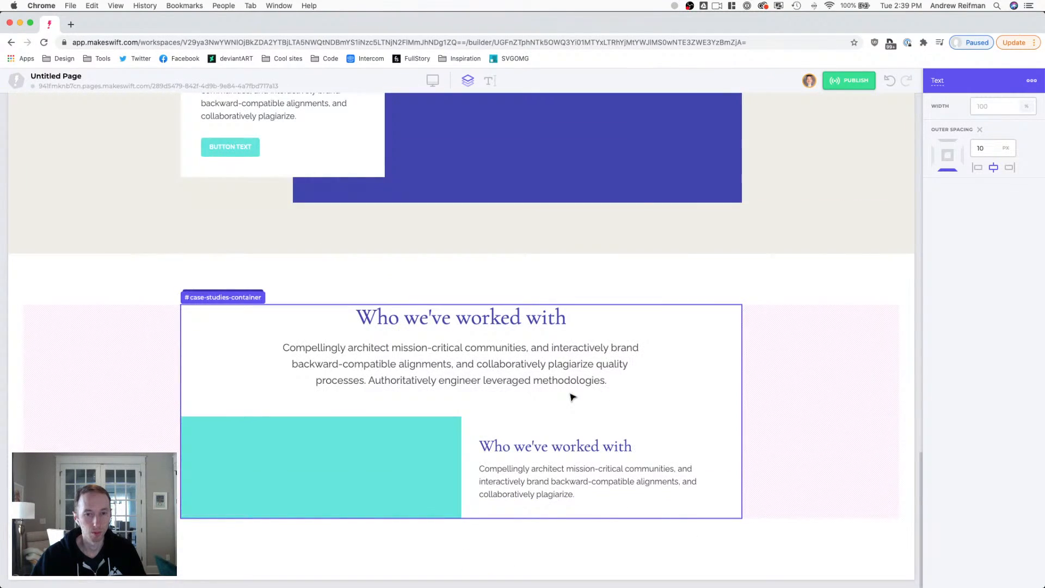
# - Duplicate the heading and paragraph beside the teal box into a second pair, with 50 px bottom outer spacing under the first paragraph
pyautogui.click(498, 470)
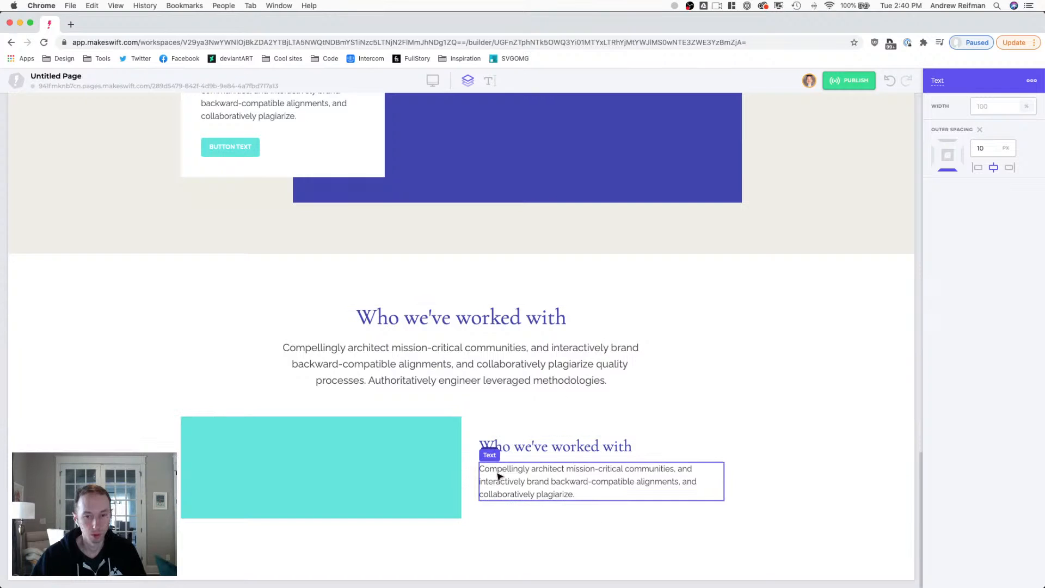
pyautogui.press('super+d')
pyautogui.click(502, 451)
pyautogui.press('super+d')
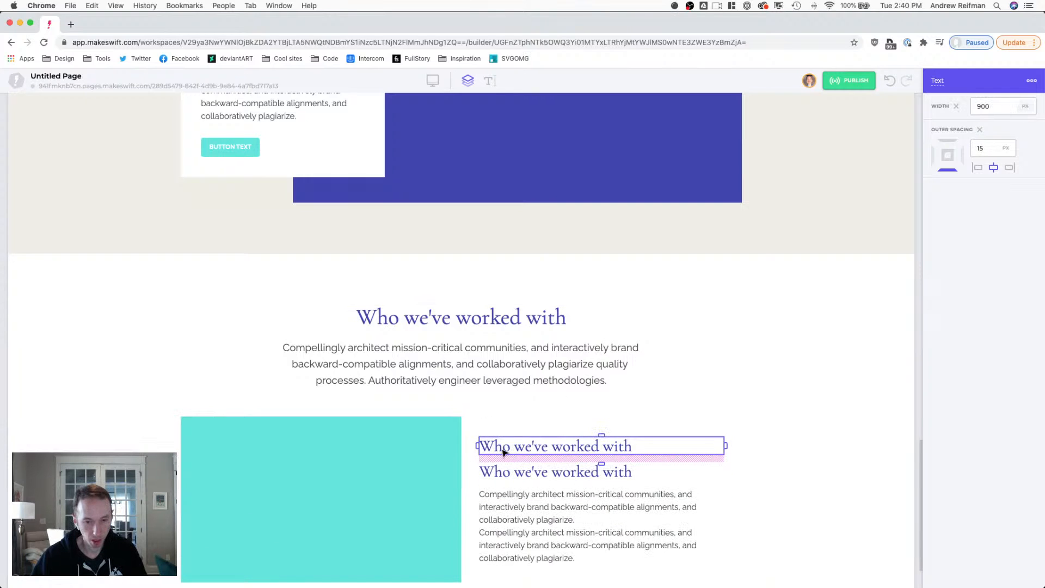
pyautogui.moveTo(512, 475); pyautogui.dragTo(604, 526)
pyautogui.click(542, 490)
pyautogui.scroll(-3, 583, 475)
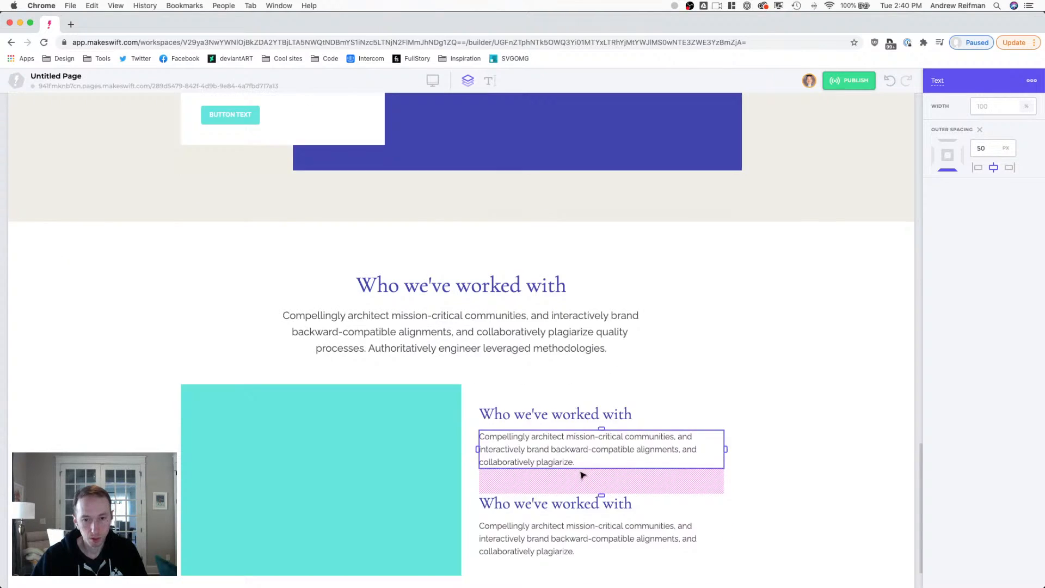
pyautogui.click(556, 479)
pyautogui.press('super+d')
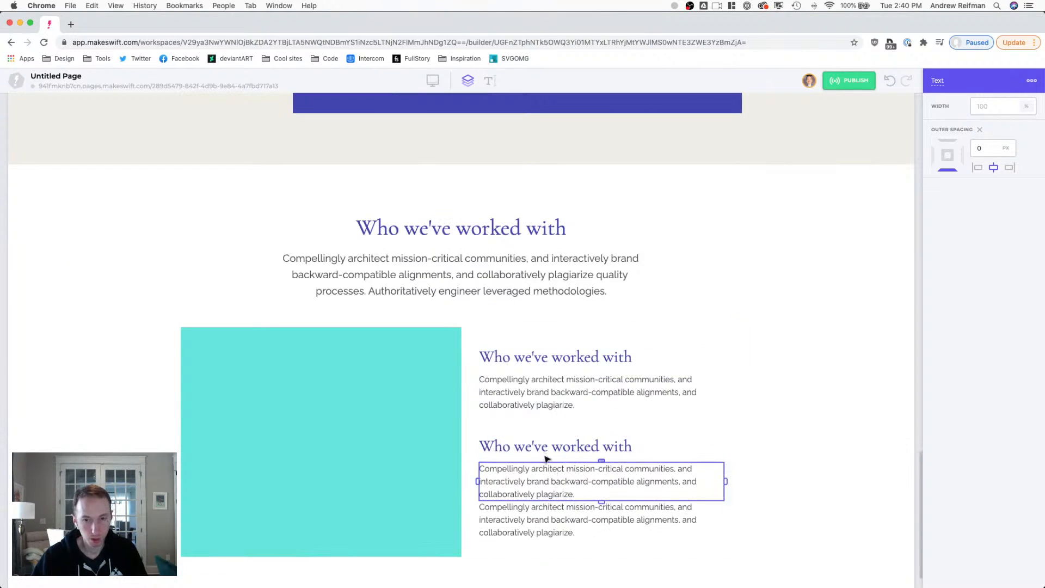
pyautogui.press('super+z')
# - Duplicate the first paragraph with its spacing and its heading, arranging them as a third heading-and-paragraph pair
pyautogui.click(532, 392)
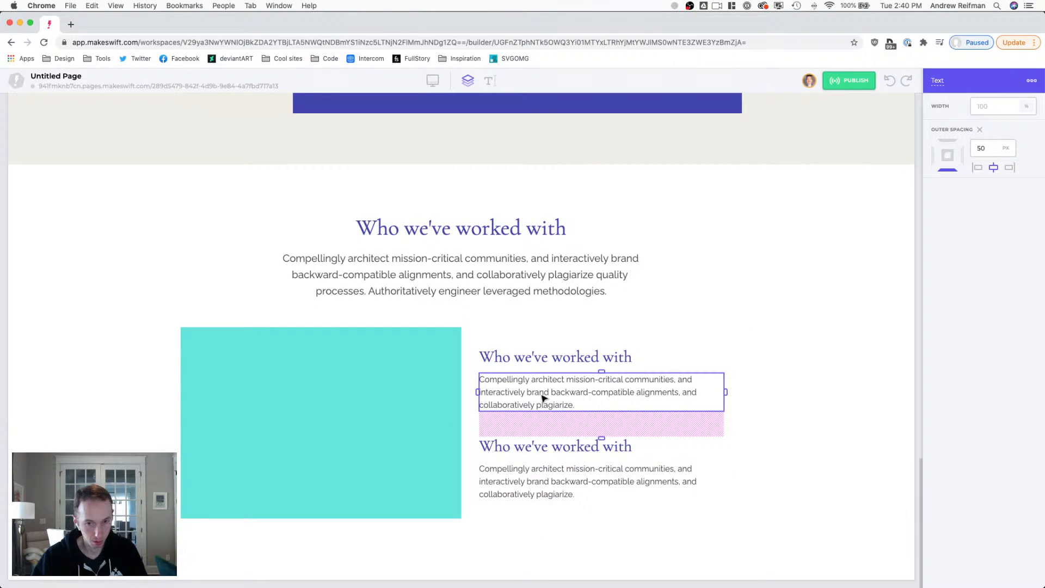
pyautogui.press('super+d')
pyautogui.click(538, 358)
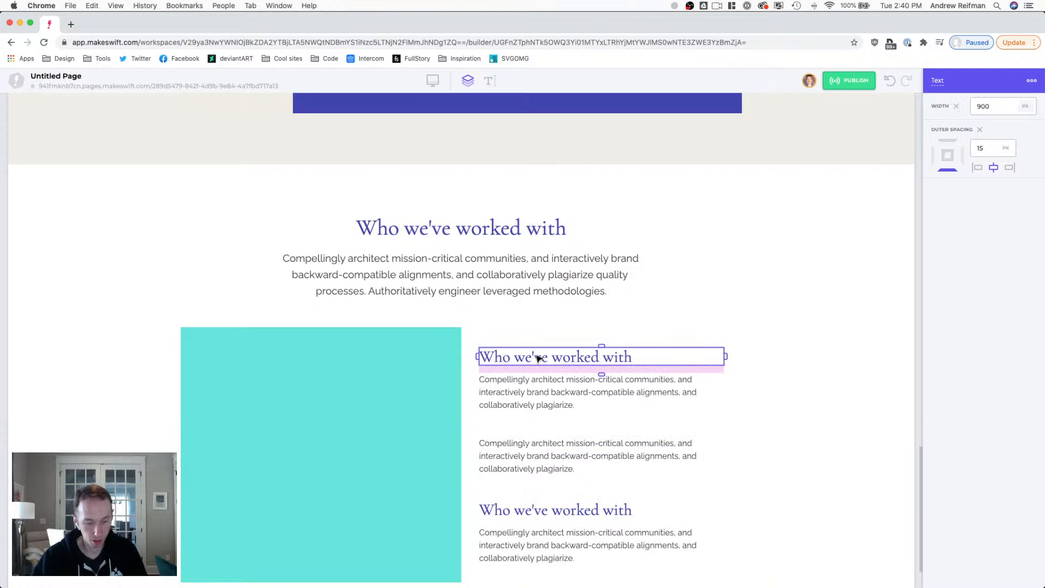
pyautogui.moveTo(538, 358); pyautogui.dragTo(540, 437)
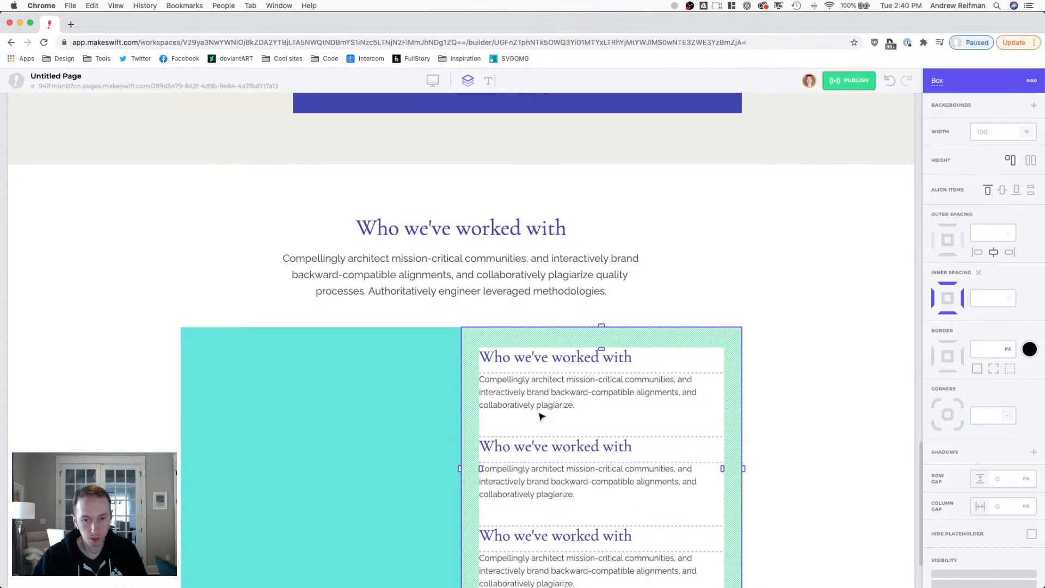
pyautogui.scroll(-3, 541, 418)
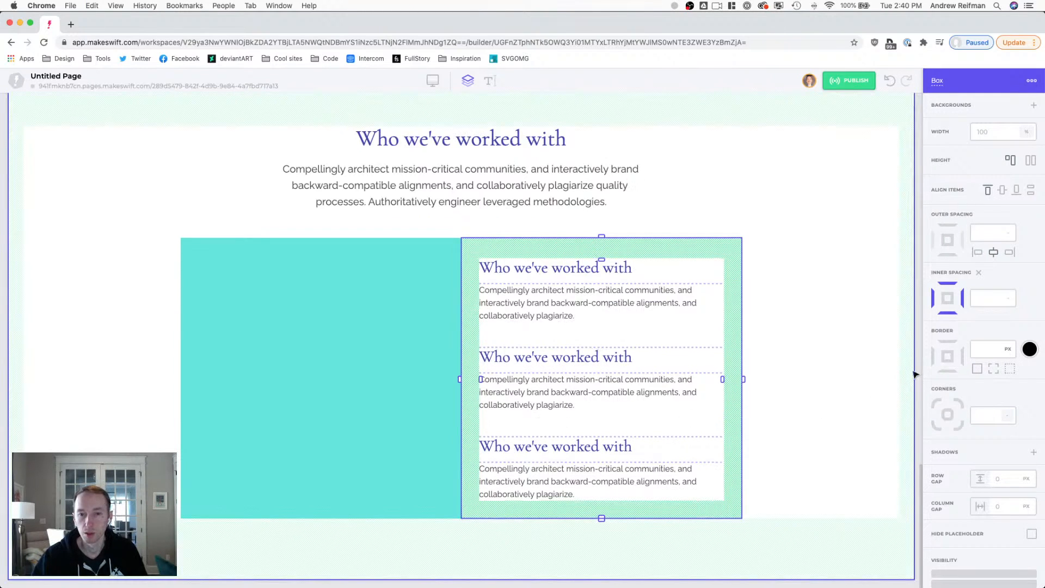
# - Replace the text of the first heading beside the teal box with "This is a header"
pyautogui.doubleClick(521, 268)
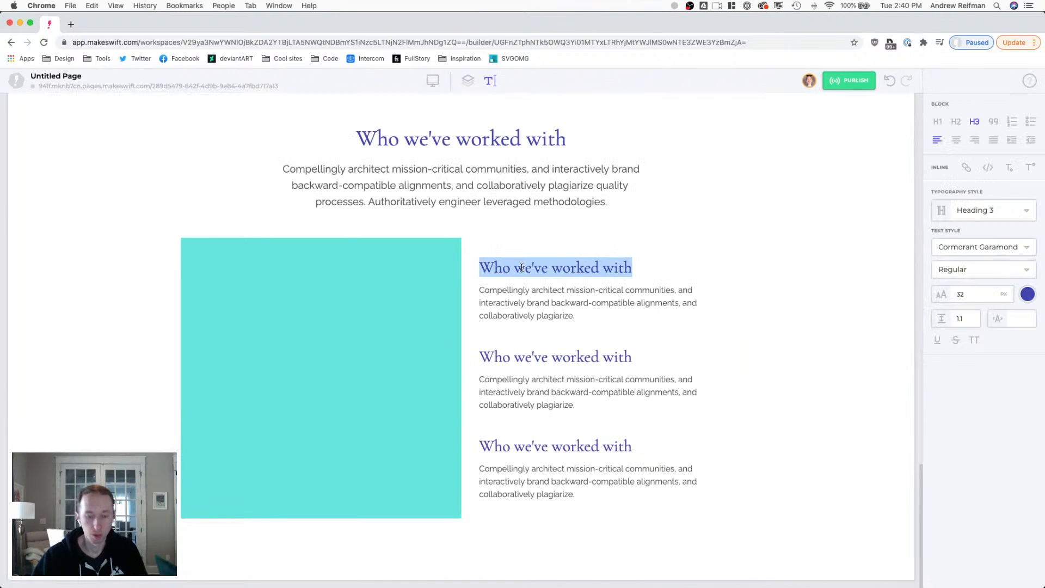
pyautogui.write('S')
pyautogui.press('BackSpace')
pyautogui.write('Th')
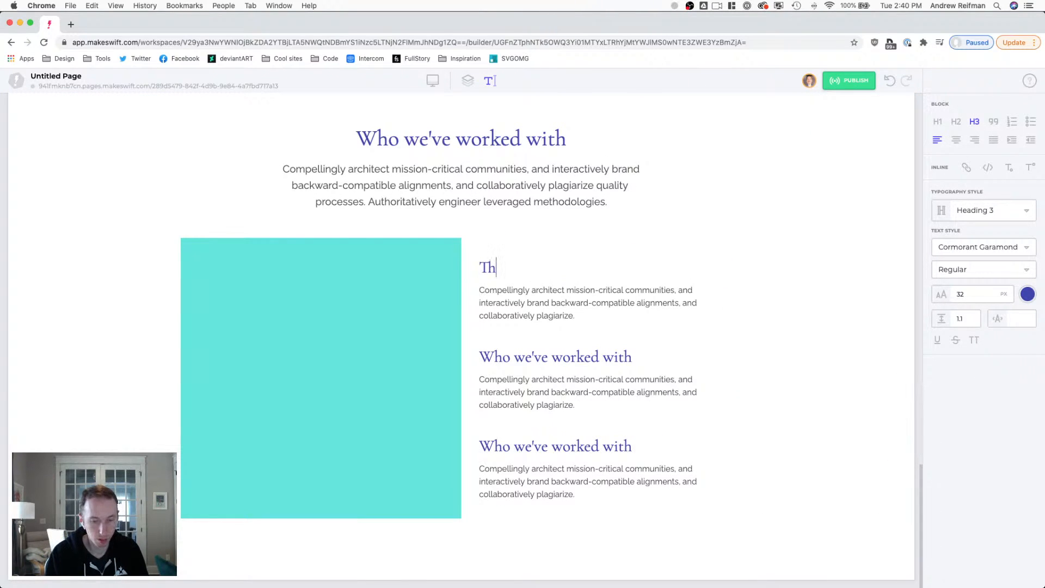
pyautogui.write('is is a header')
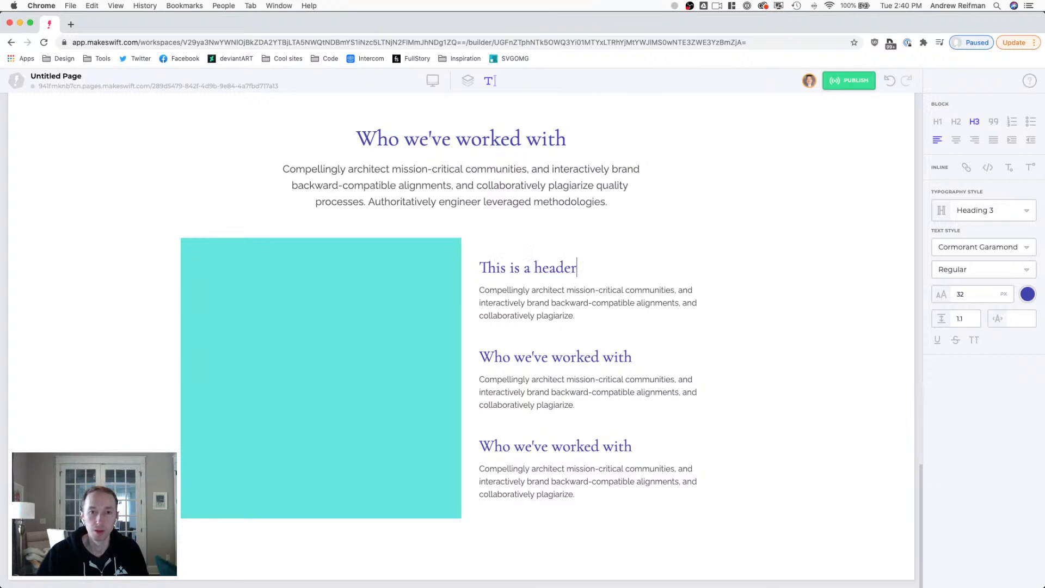
pyautogui.write('sub')
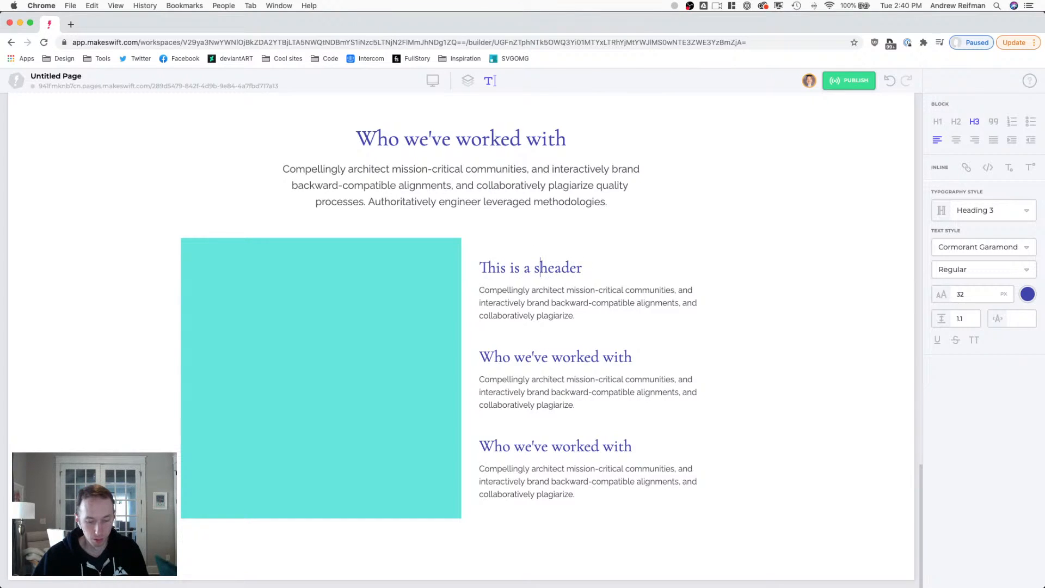
pyautogui.press('BackSpace')
pyautogui.press('BackSpace')
pyautogui.press('BackSpace')
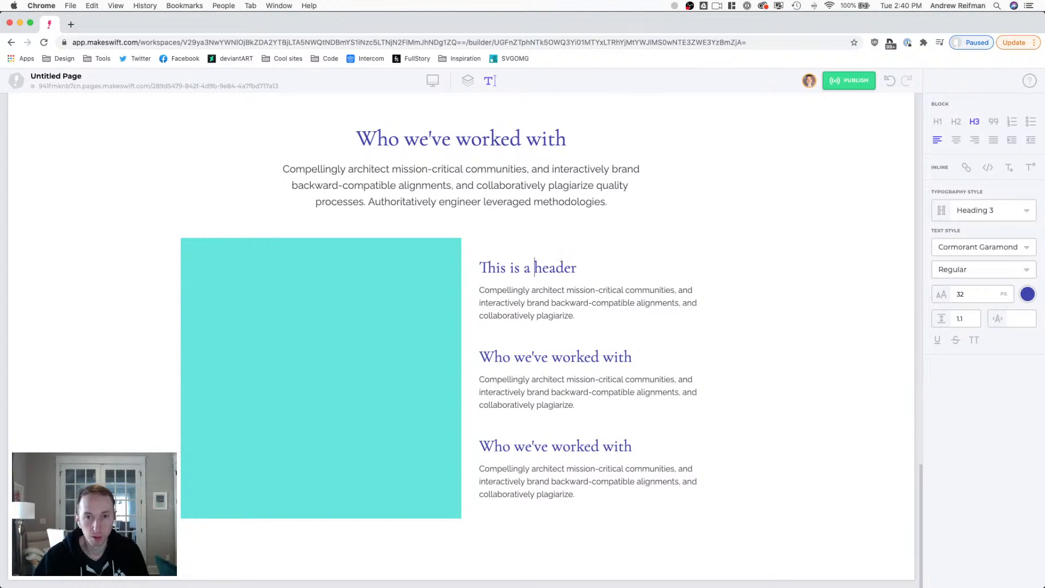
# - Copy the "This is a header" text over the second and third headings beside the teal box
pyautogui.tripleClick(550, 264)
pyautogui.press('super+c')
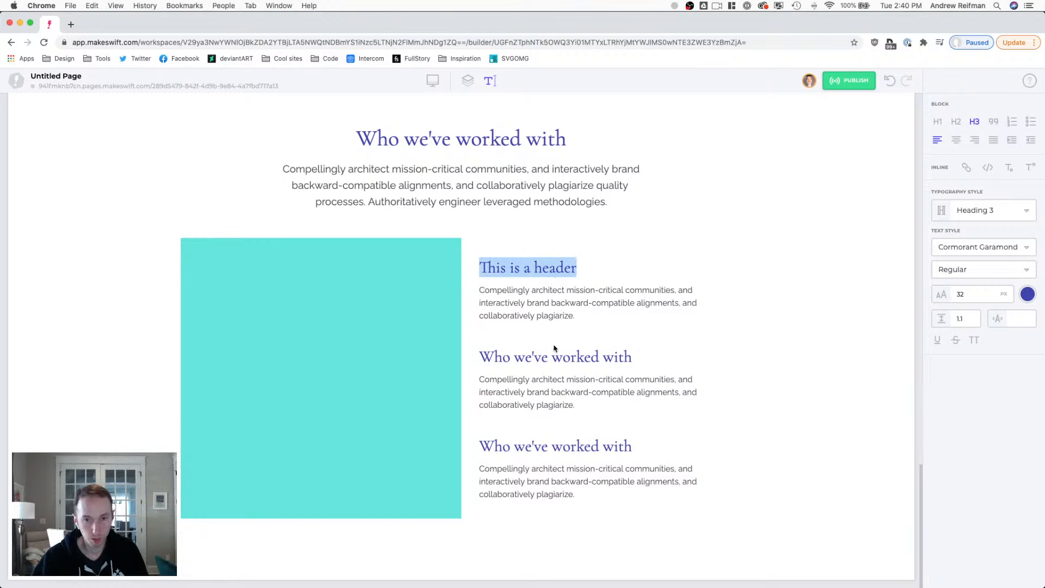
pyautogui.tripleClick(541, 357)
pyautogui.press('super+v')
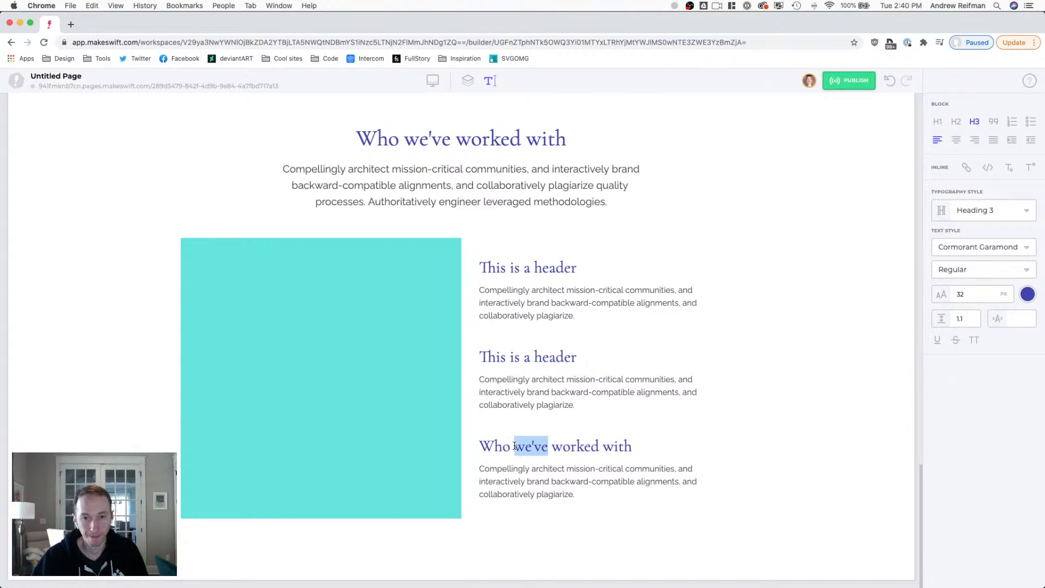
pyautogui.tripleClick(517, 450)
pyautogui.press('super+v')
pyautogui.click(468, 80)
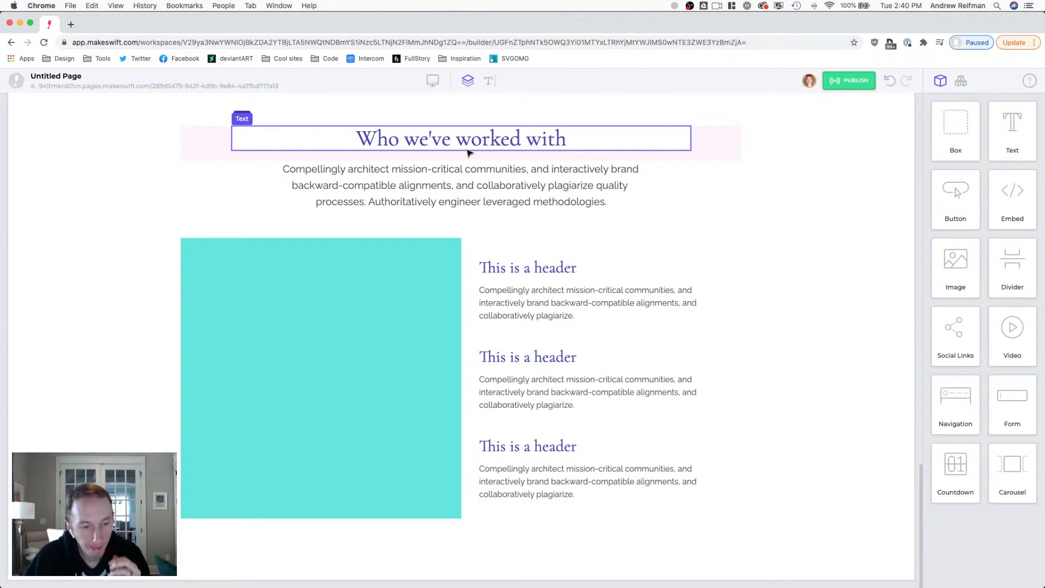
# - Increase the bottom outer spacing of the centered case-studies paragraph to 80 px
pyautogui.click(465, 197)
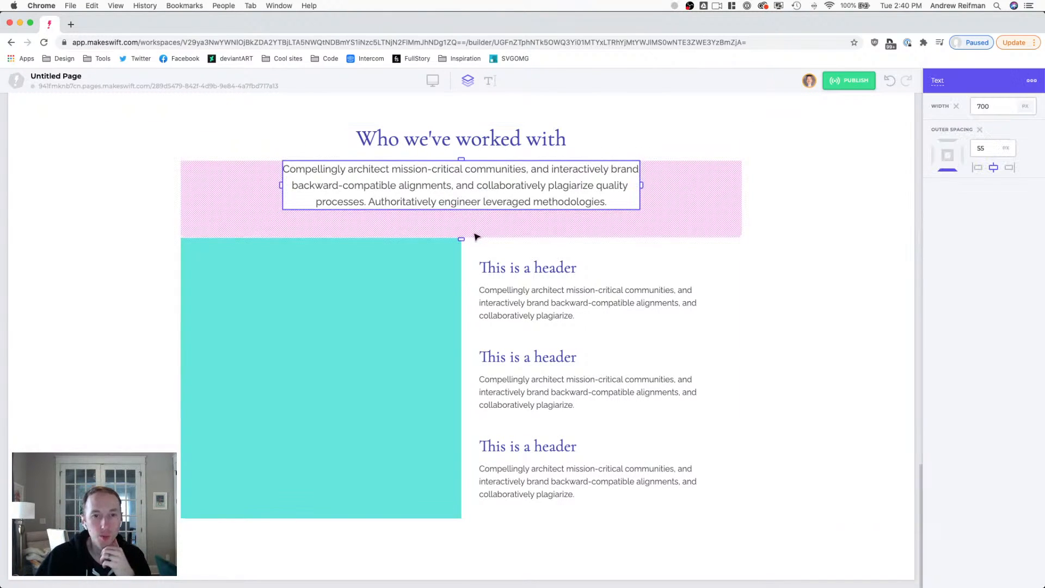
pyautogui.moveTo(463, 238); pyautogui.dragTo(465, 251)
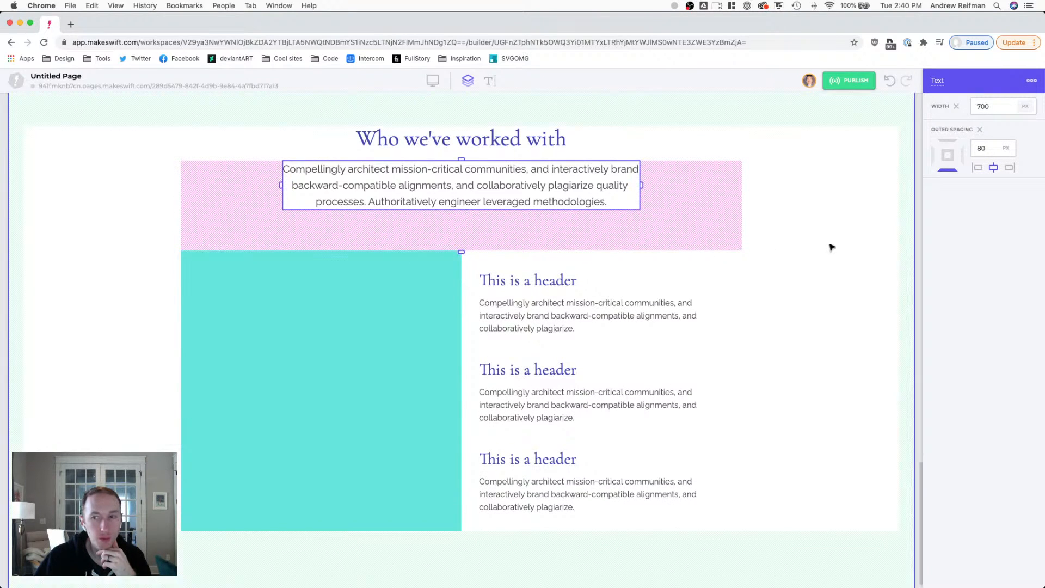
pyautogui.click(904, 239)
pyautogui.click(921, 224)
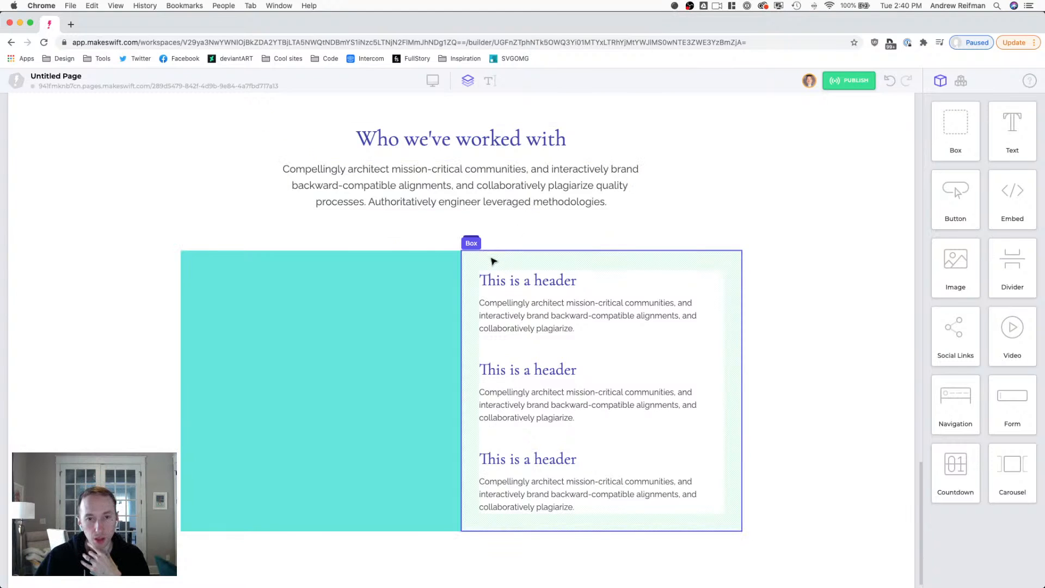
# - Add a teal background color to the box containing the three heading-and-paragraph pairs
pyautogui.click(560, 261)
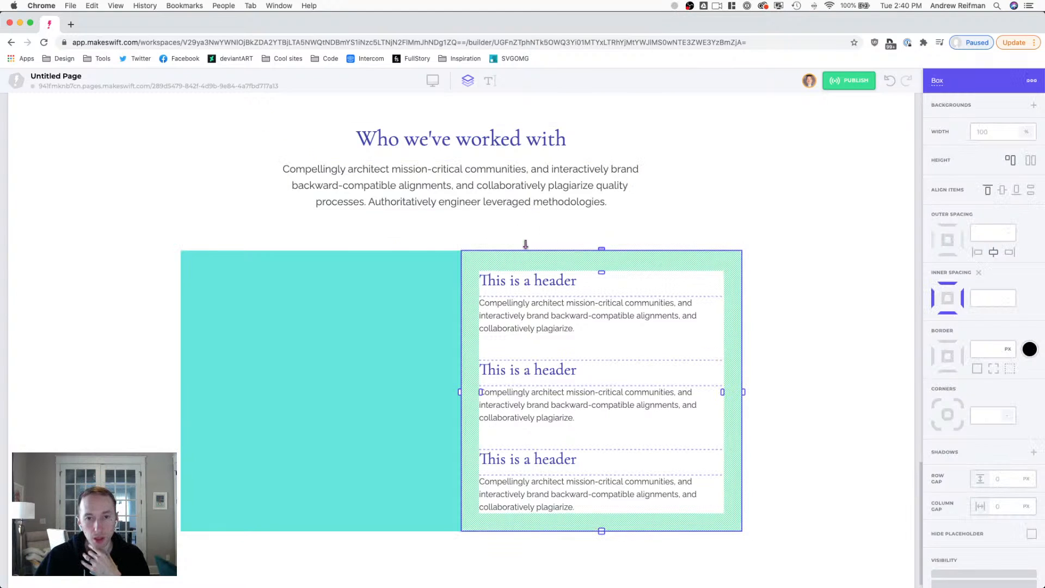
pyautogui.click(1033, 106)
pyautogui.click(1012, 128)
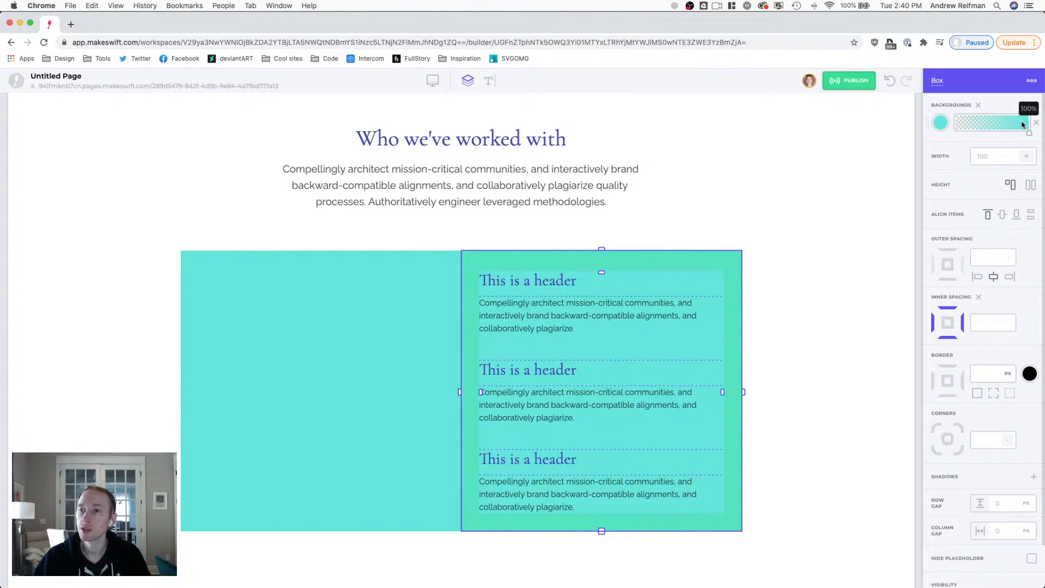
# - Change the background of the box containing the three heading-and-paragraph pairs to the beige site color
pyautogui.click(940, 123)
pyautogui.click(930, 164)
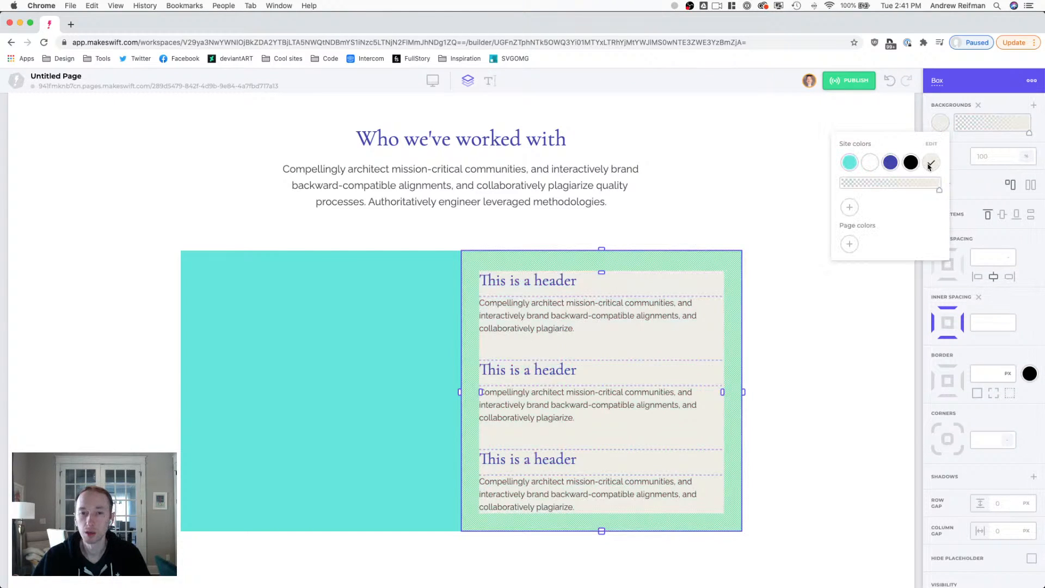
pyautogui.click(843, 113)
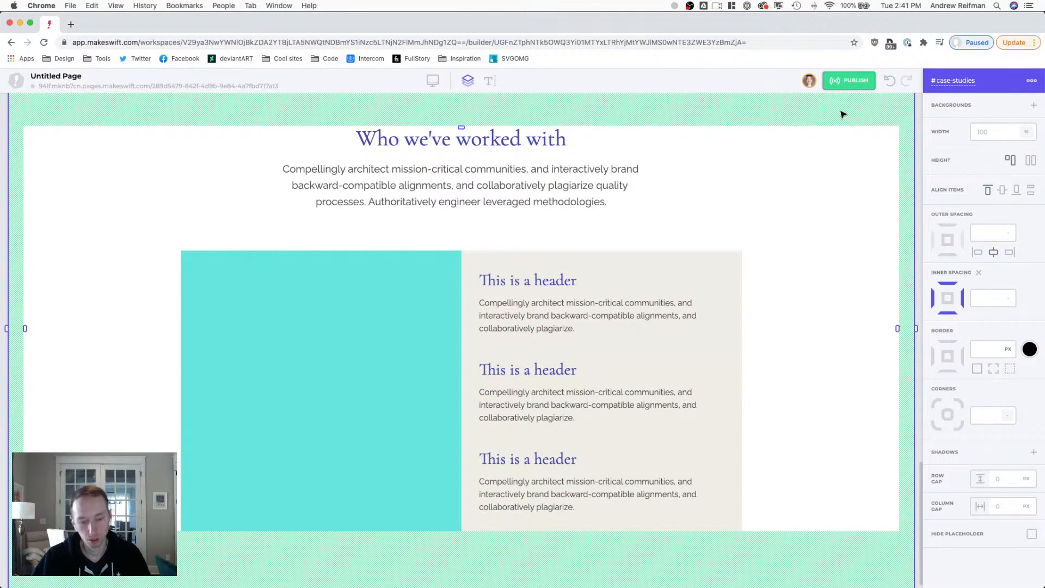
# - Undo the background color changes on the box with the three heading-and-paragraph pairs
pyautogui.press('super+z')
pyautogui.press('super+z')
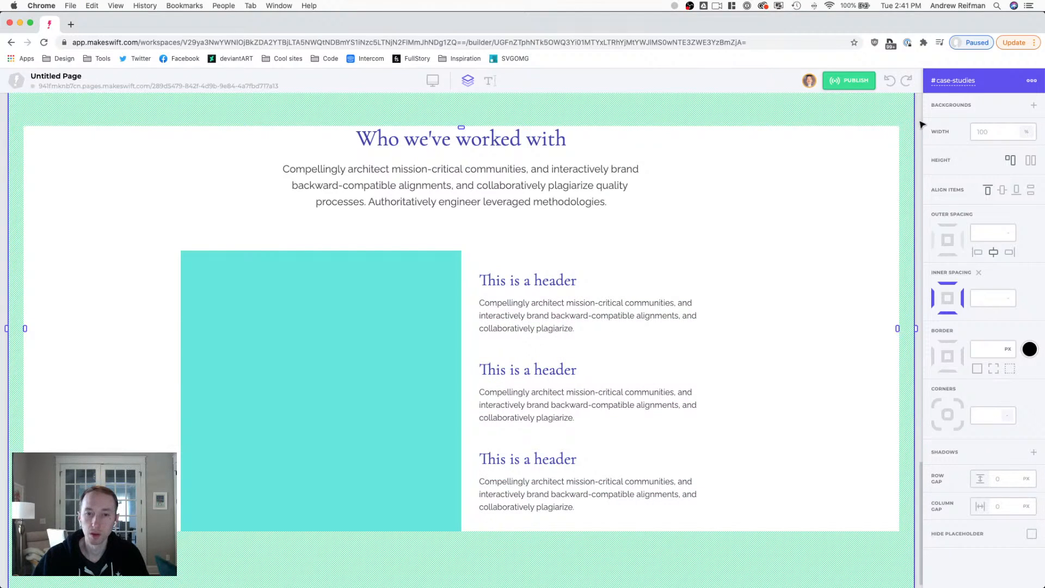
pyautogui.press('Escape')
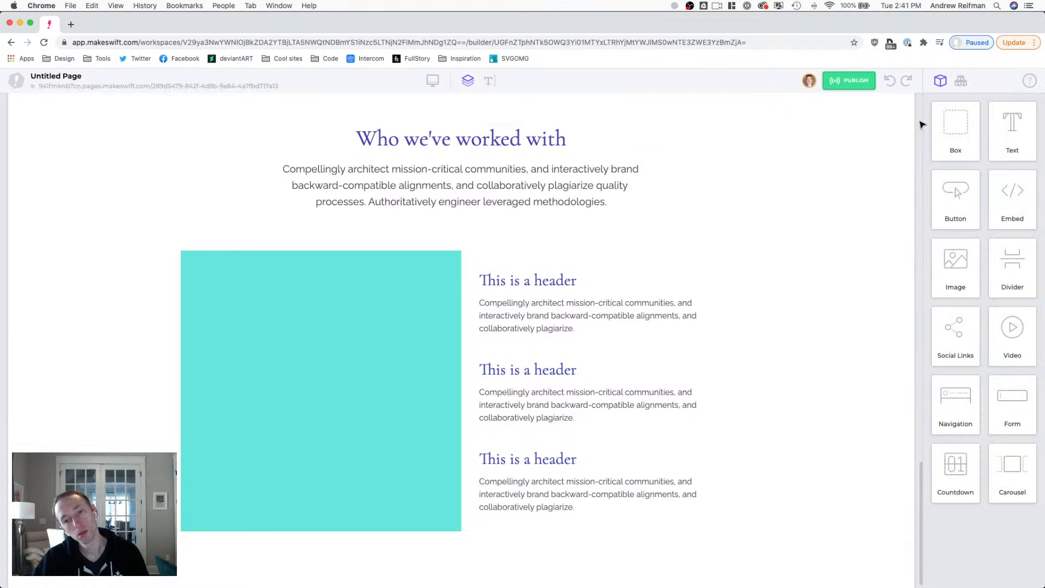
# - Try a top inner spacing of 105 px on the box beside the teal box, and undo it
pyautogui.click(588, 273)
pyautogui.moveTo(602, 272); pyautogui.dragTo(604, 306)
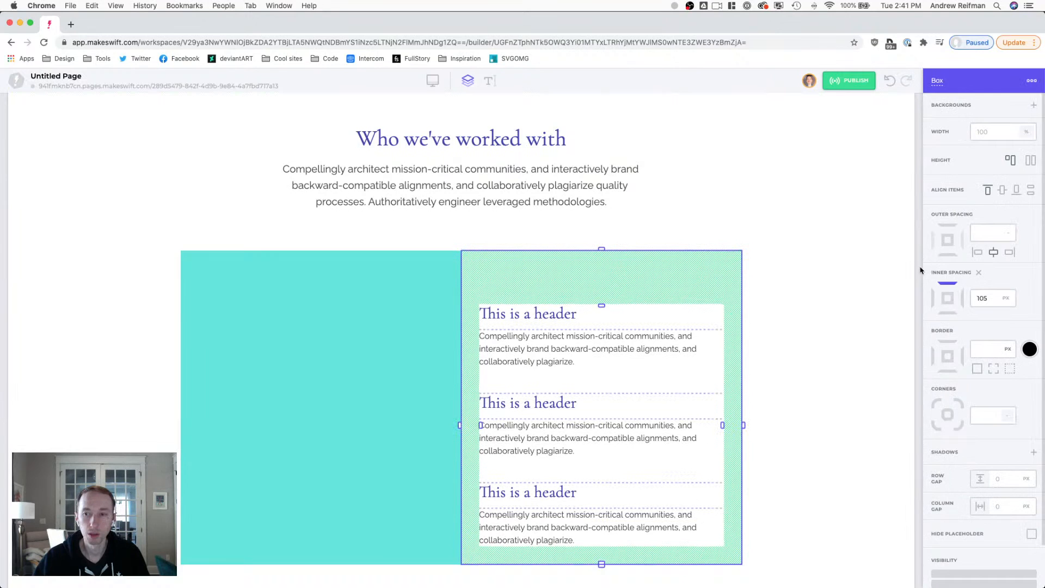
pyautogui.press('Escape')
pyautogui.press('super+z')
pyautogui.press('super+z')
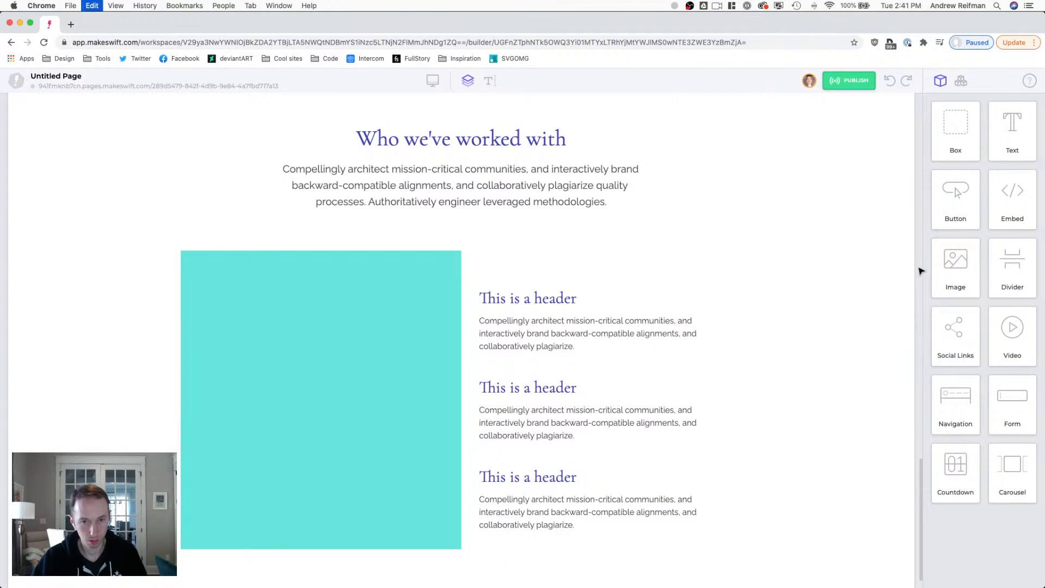
# - Set the top and bottom inner spacing of the box beside the teal box to 50 px each
pyautogui.click(527, 265)
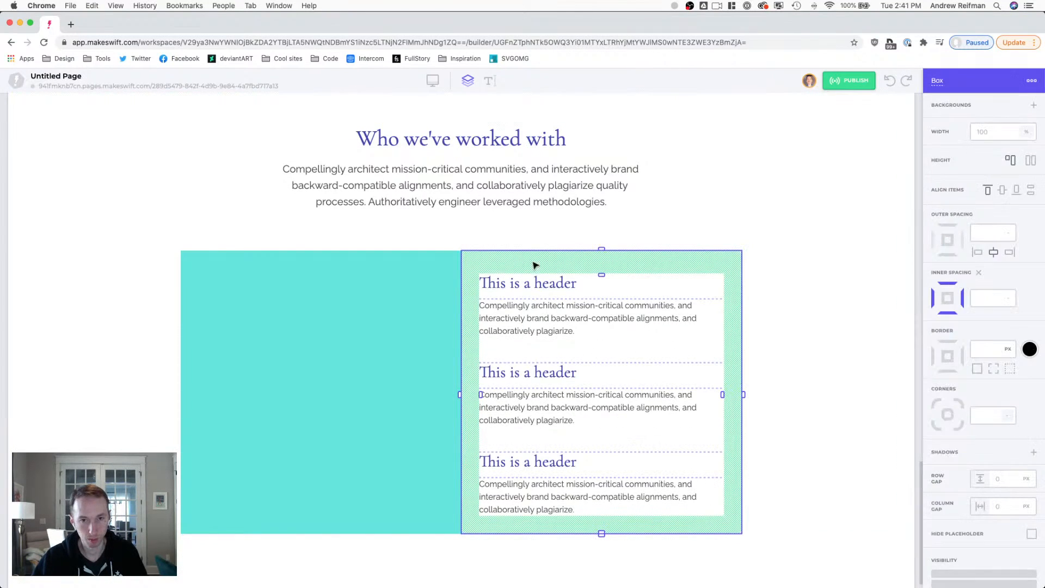
pyautogui.moveTo(599, 273); pyautogui.dragTo(598, 276)
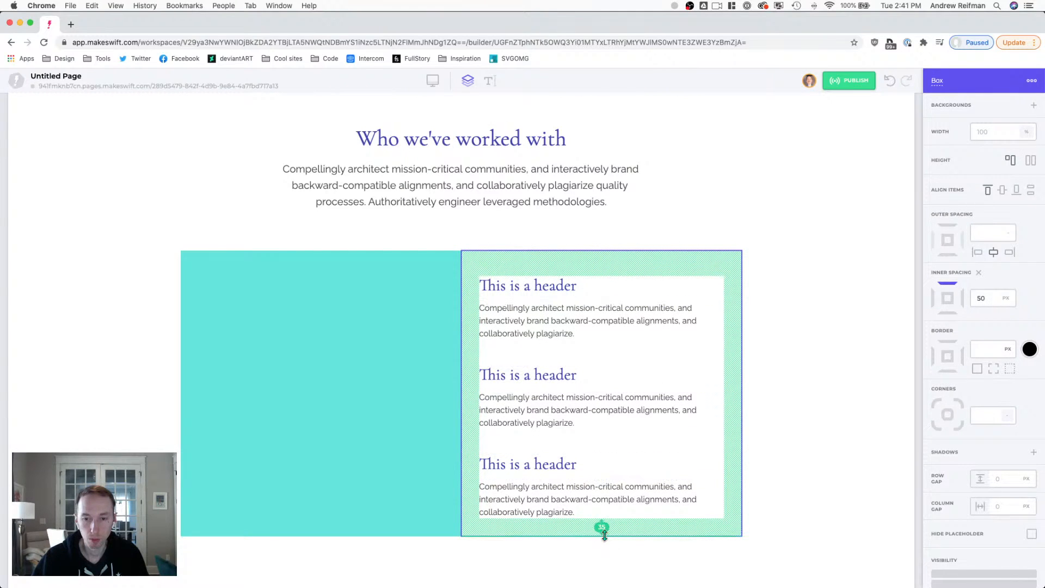
pyautogui.moveTo(603, 536); pyautogui.dragTo(606, 542)
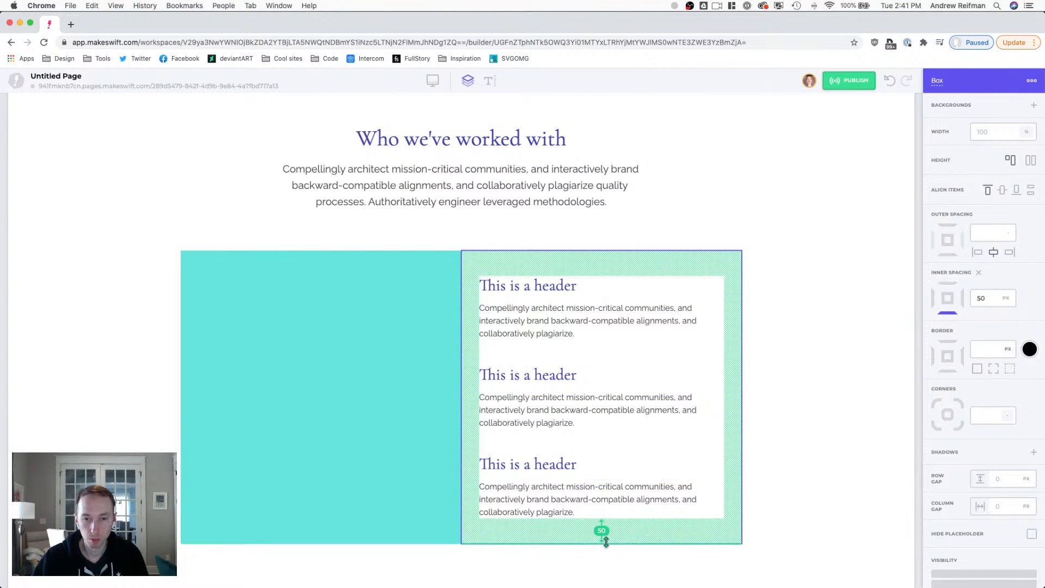
pyautogui.click(922, 394)
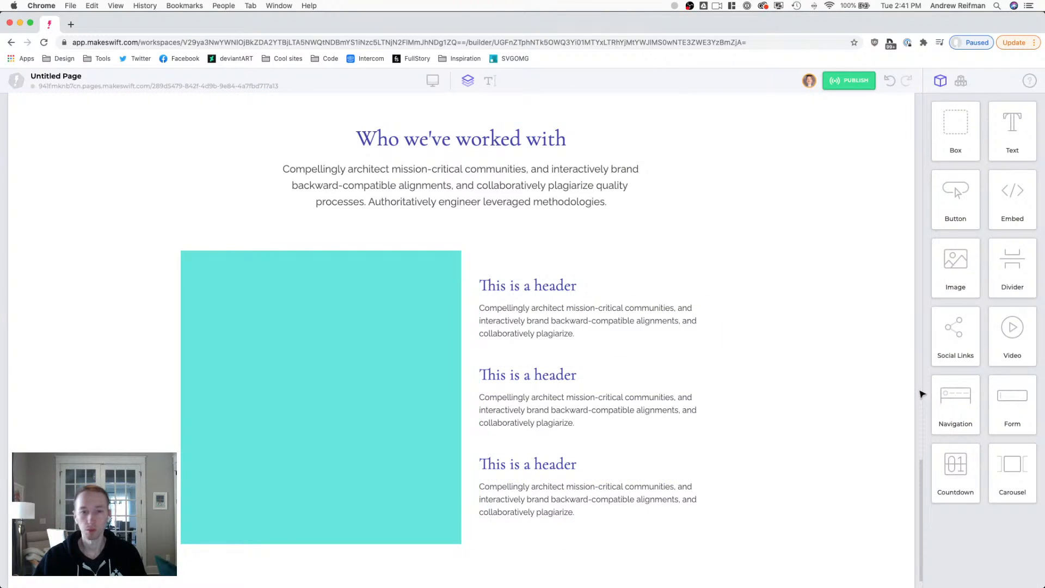
# - Reduce the bottom outer spacing of the first and second paragraphs beside the teal box to 40 px
pyautogui.click(547, 328)
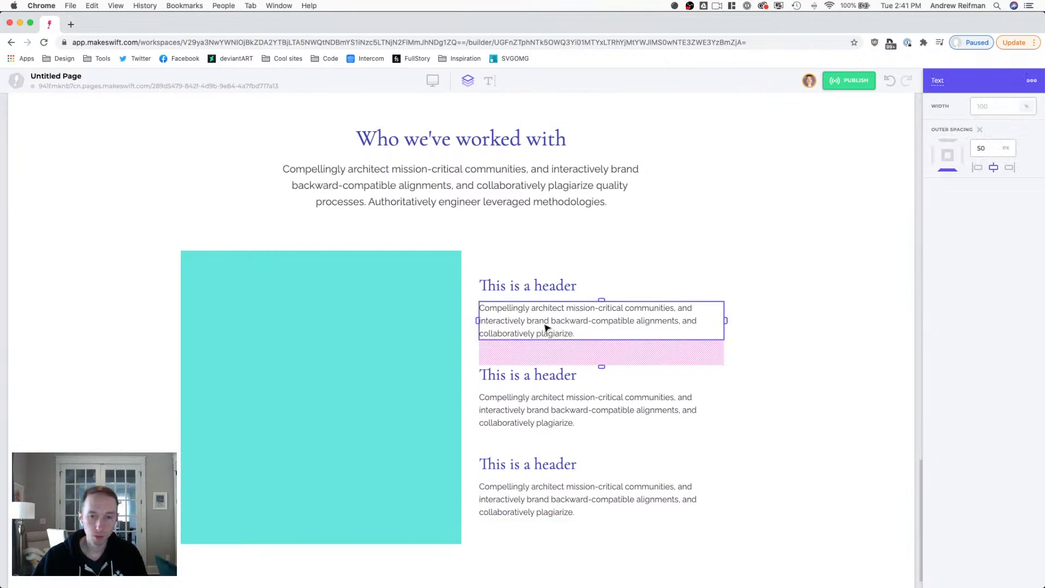
pyautogui.moveTo(602, 366); pyautogui.dragTo(599, 364)
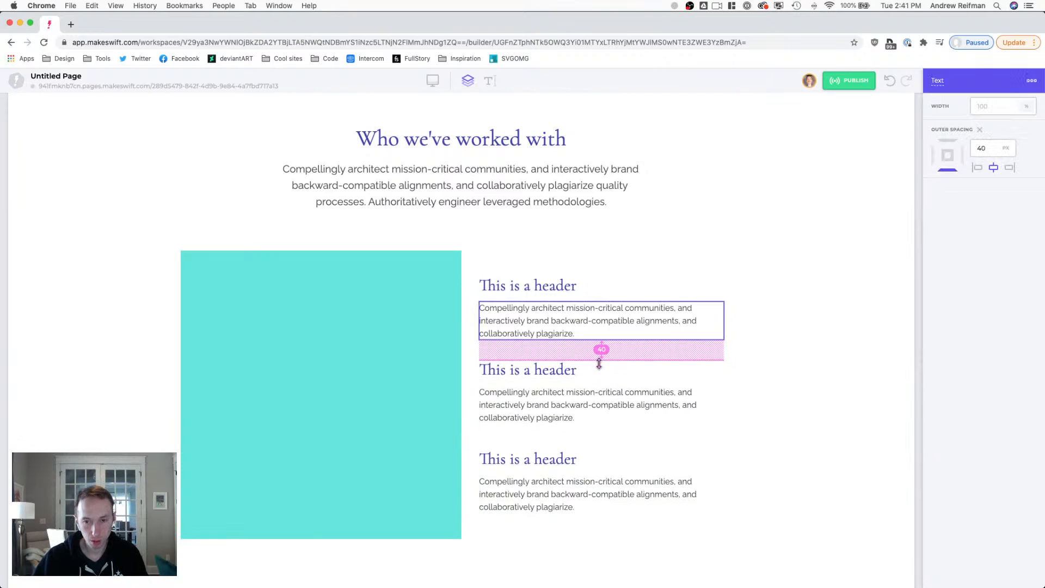
pyautogui.click(588, 418)
pyautogui.moveTo(602, 451); pyautogui.dragTo(599, 448)
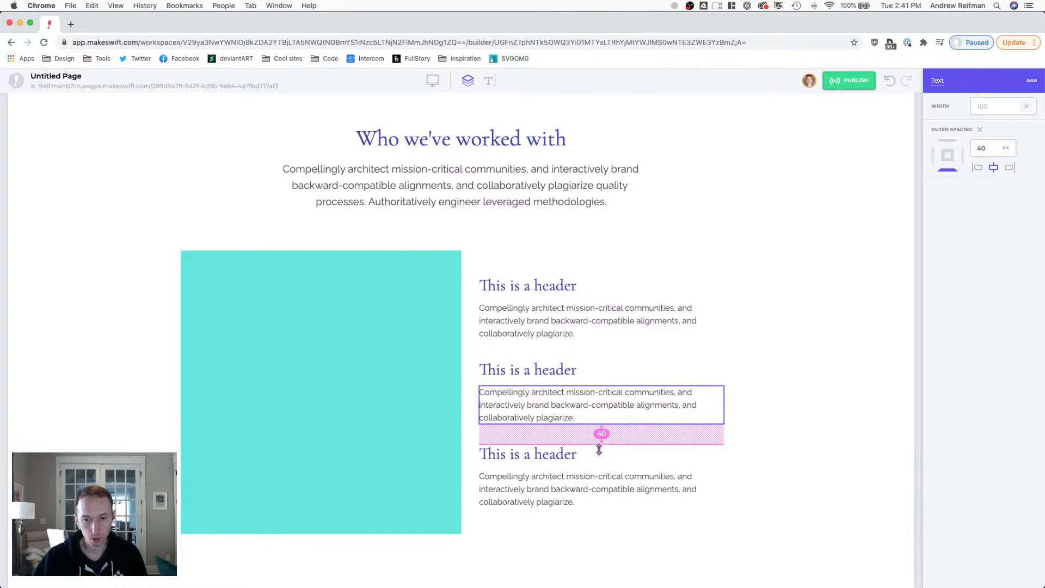
pyautogui.click(920, 324)
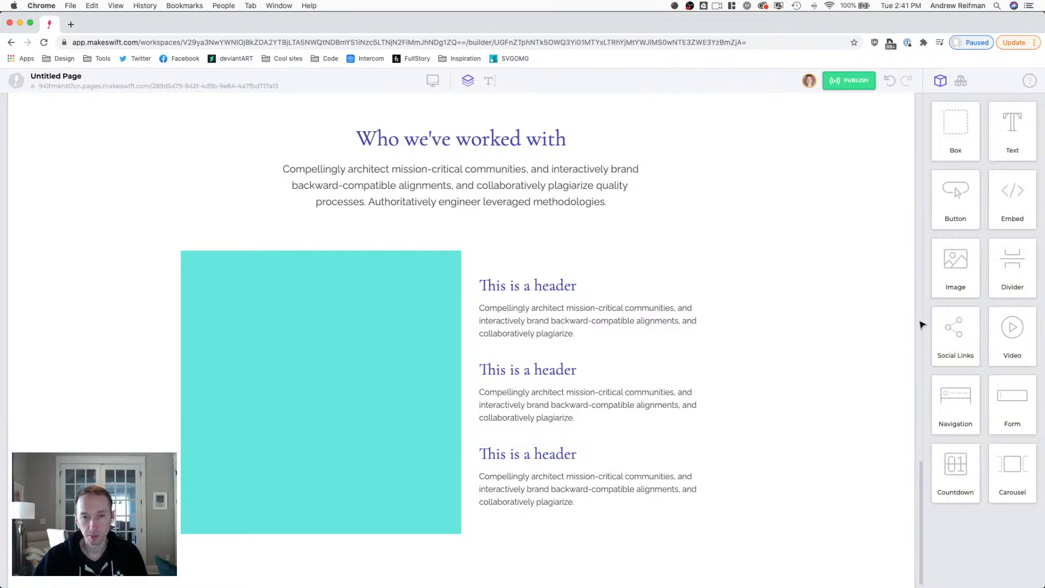
# - Set the inner spacing of the box holding the three text blocks to 40 px left and 0 px right
pyautogui.click(475, 271)
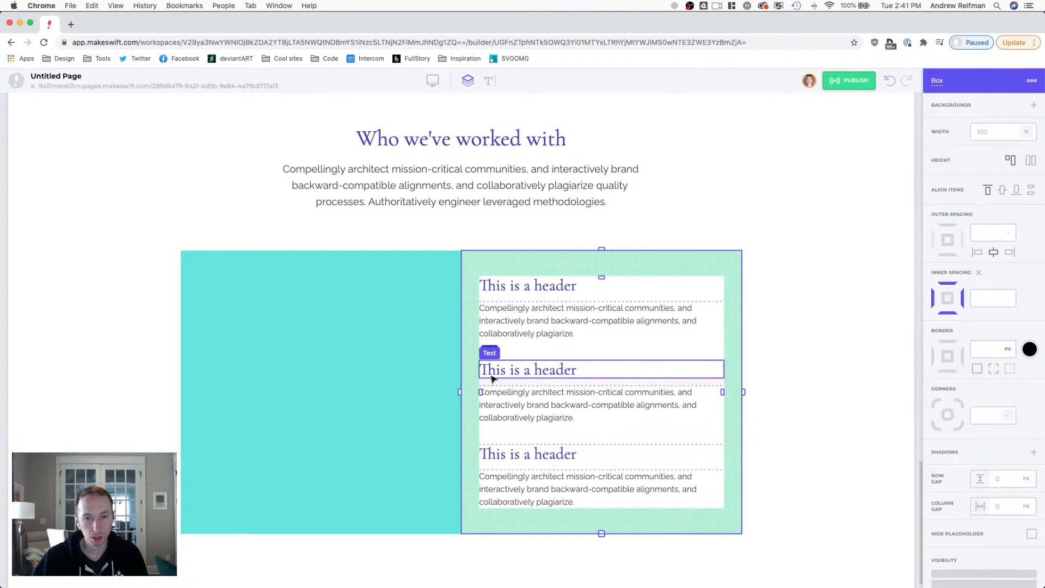
pyautogui.moveTo(483, 392); pyautogui.dragTo(486, 392)
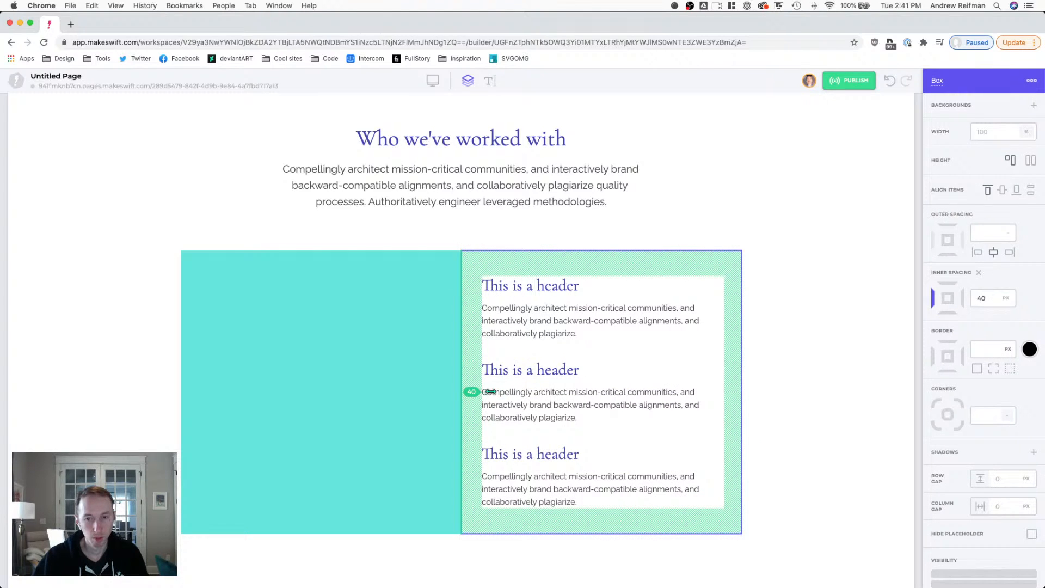
pyautogui.moveTo(726, 392); pyautogui.dragTo(749, 389)
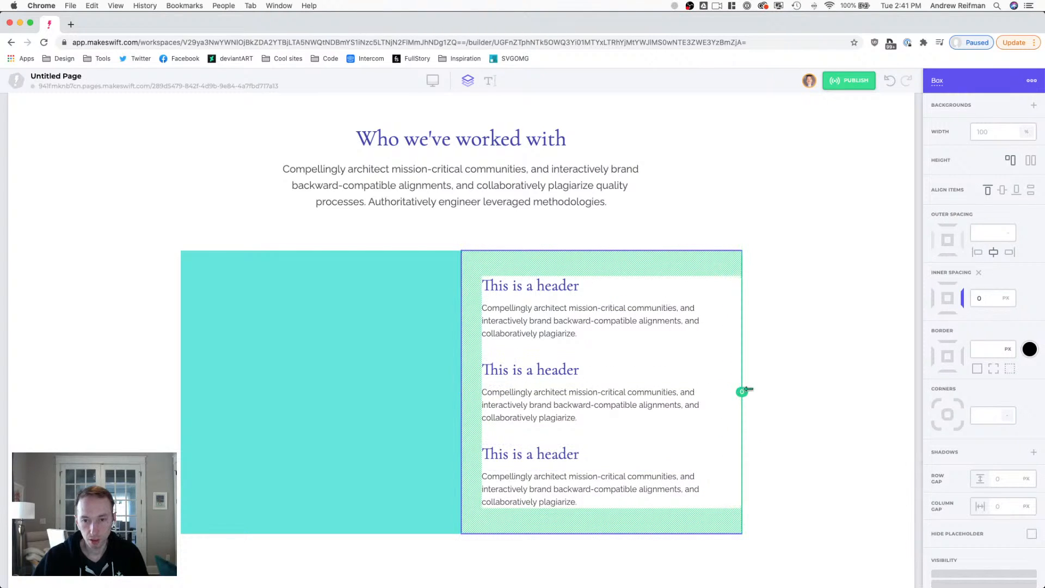
pyautogui.click(921, 373)
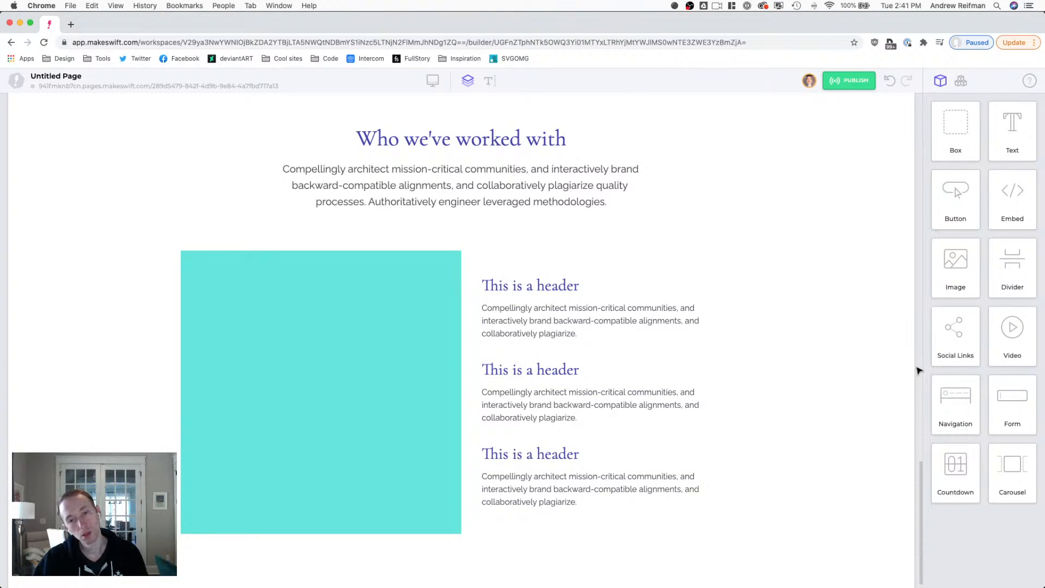
pyautogui.click(467, 366)
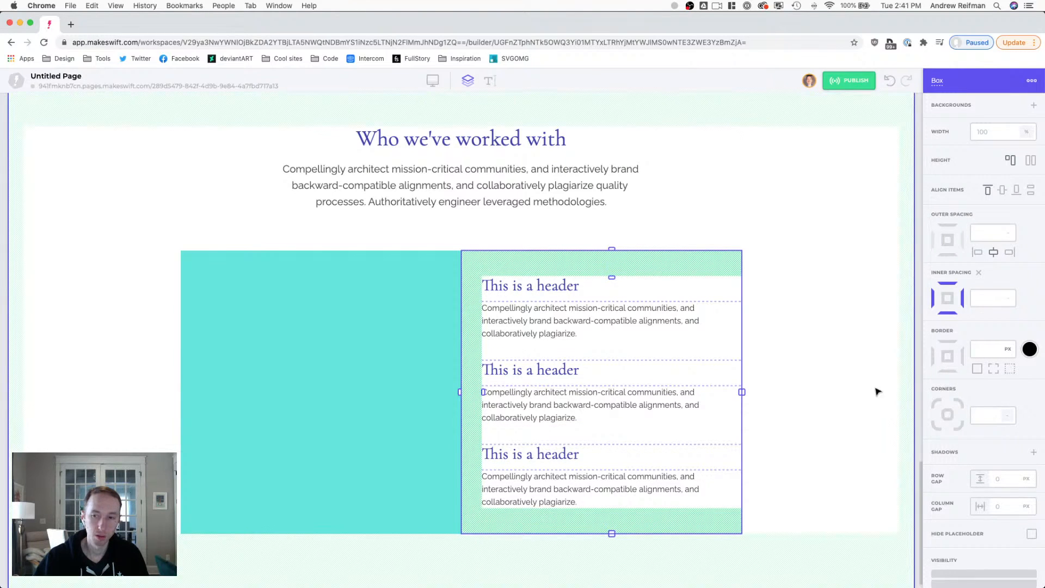
pyautogui.click(919, 361)
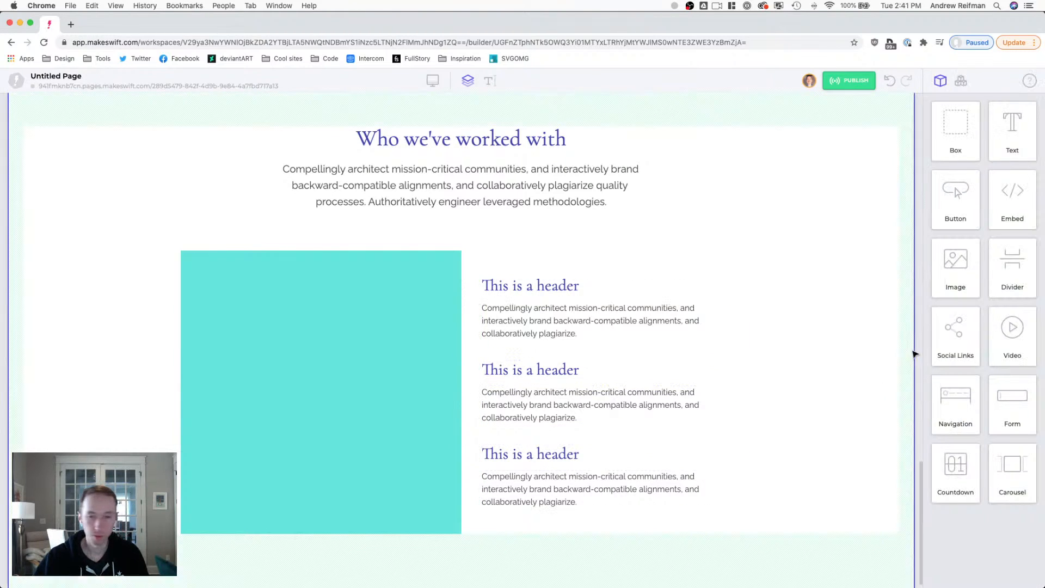
# - Narrow the services container with the four service columns to a width of 1000 px
pyautogui.scroll(4, 880, 331)
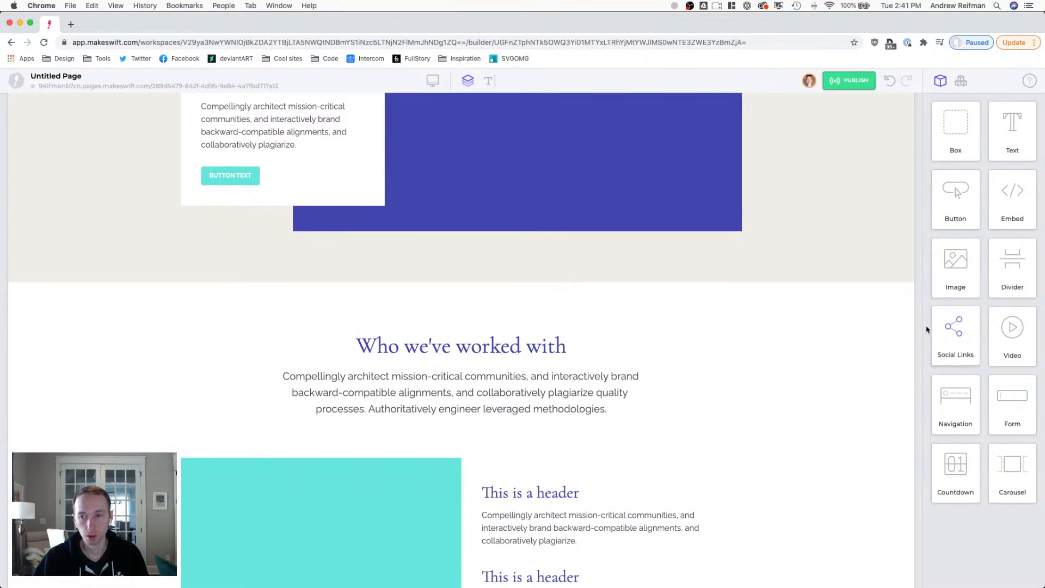
pyautogui.scroll(3, 888, 331)
pyautogui.scroll(13, 891, 332)
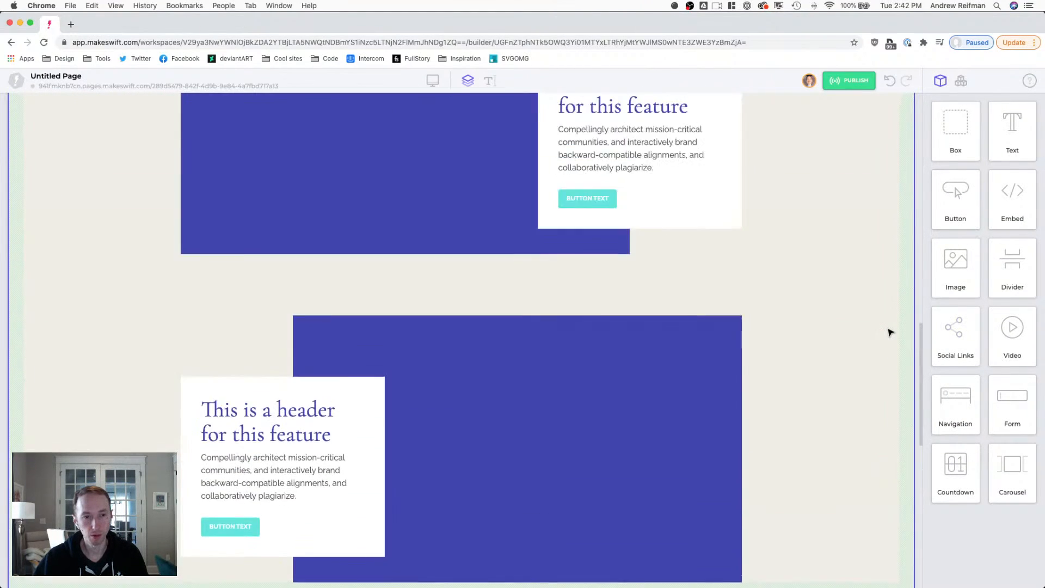
pyautogui.scroll(2, 891, 336)
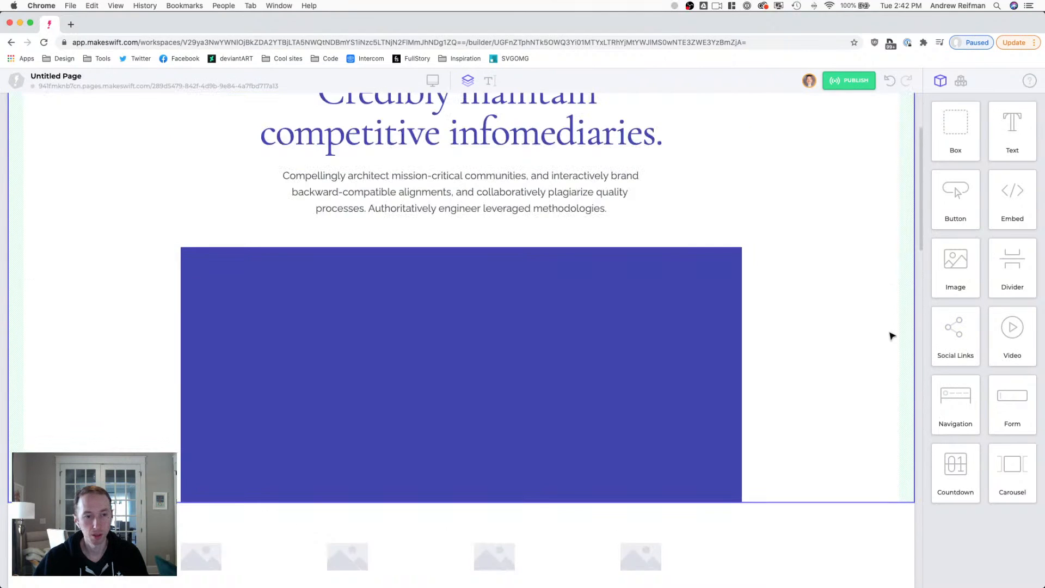
pyautogui.scroll(-5, 889, 332)
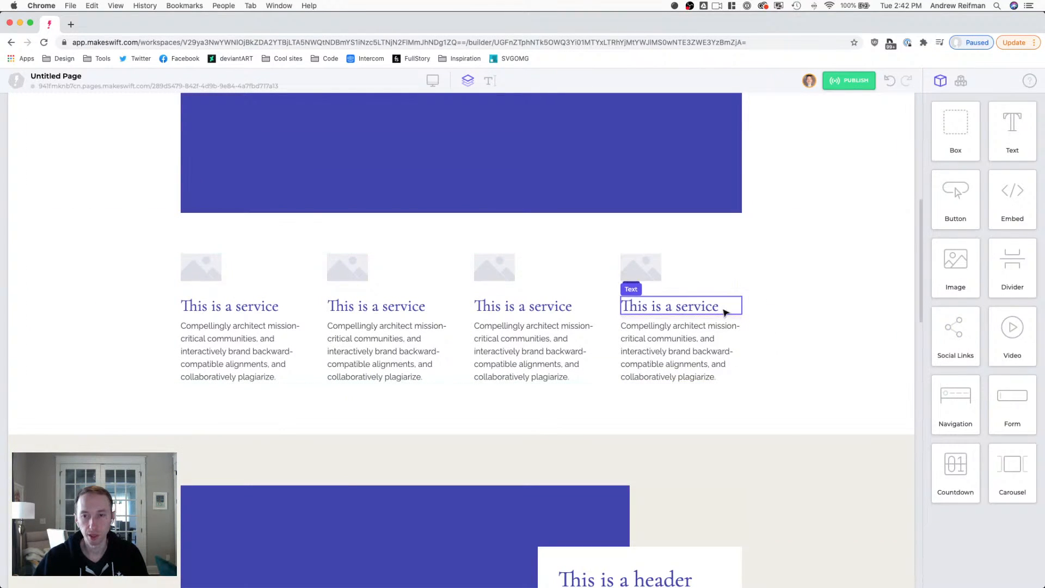
pyautogui.click(607, 316)
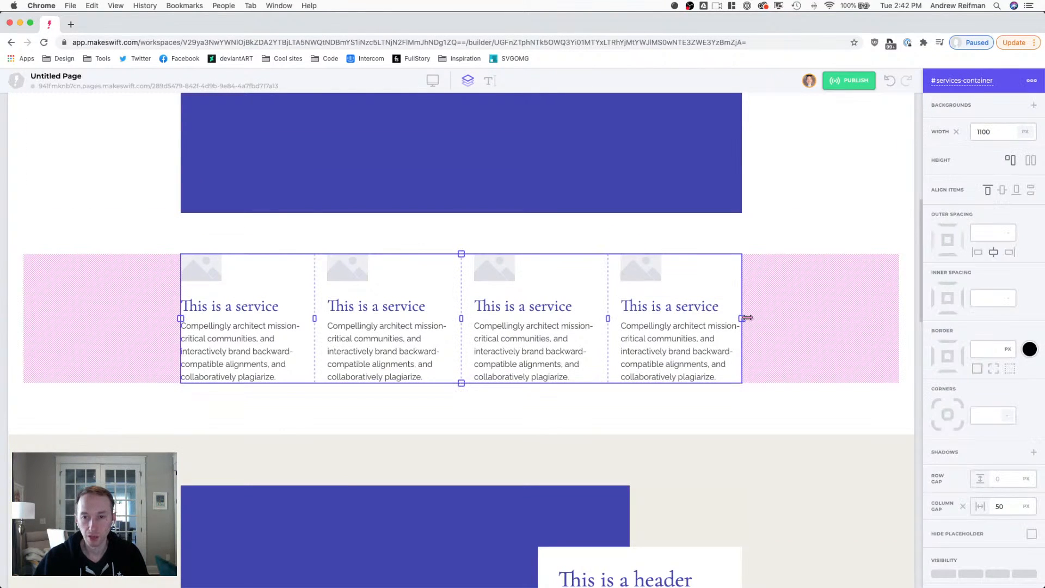
pyautogui.moveTo(742, 319); pyautogui.dragTo(722, 320)
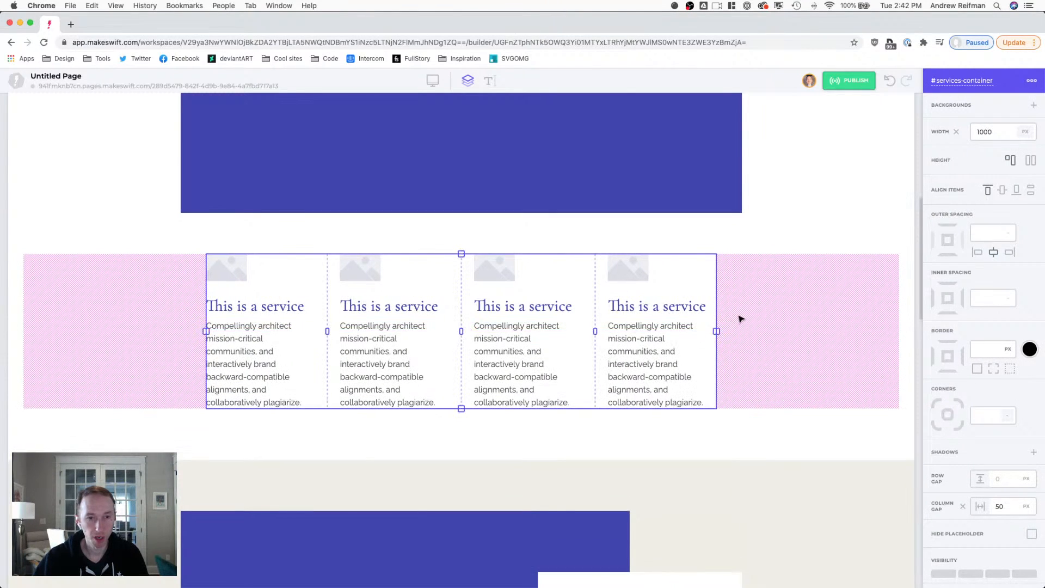
# - Set the column gap of the services container to 40 px
pyautogui.click(1011, 511)
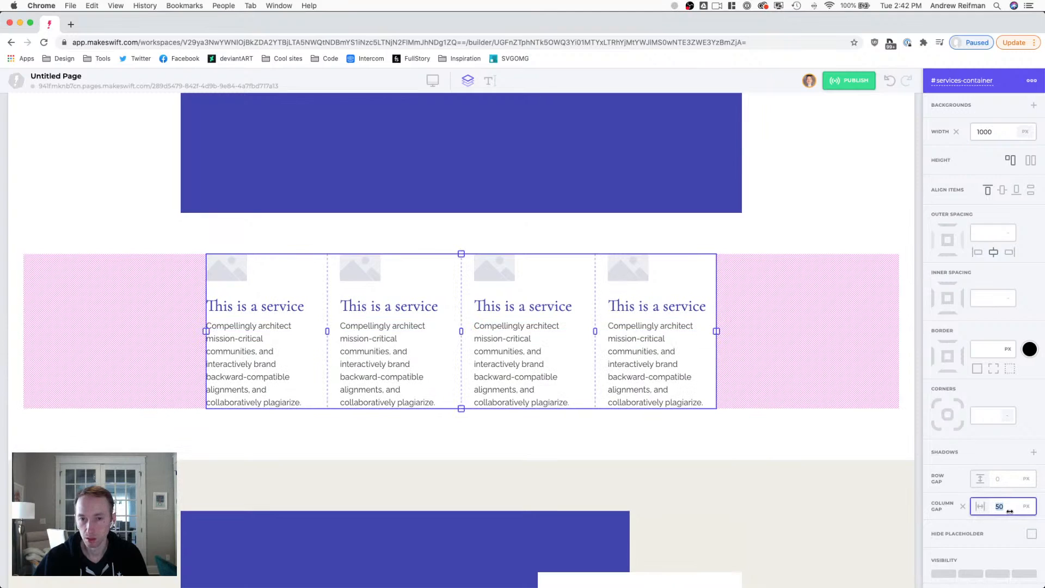
pyautogui.write('45')
pyautogui.press('BackSpace')
pyautogui.write('0')
pyautogui.press('Return')
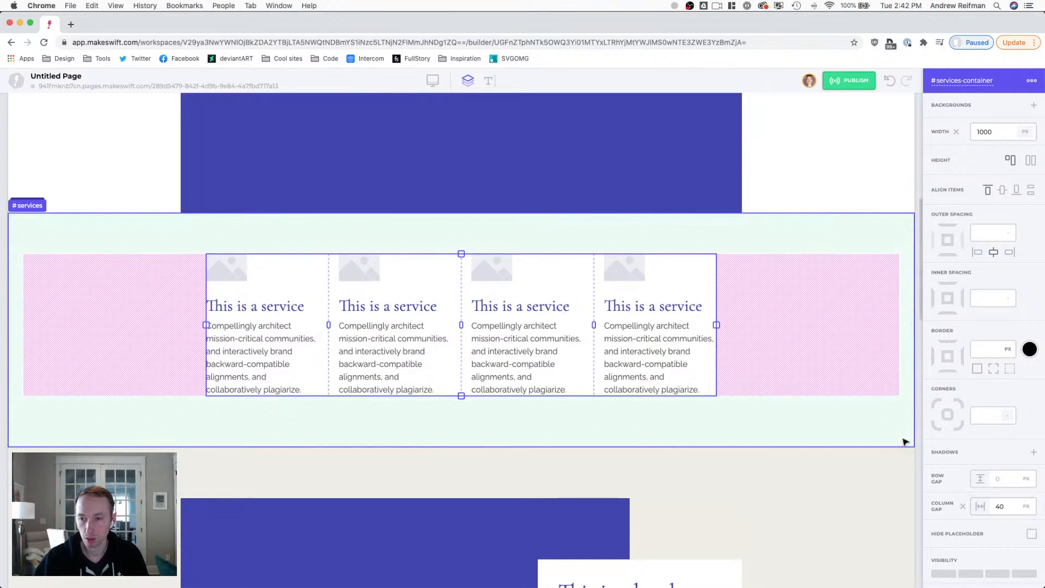
pyautogui.click(921, 425)
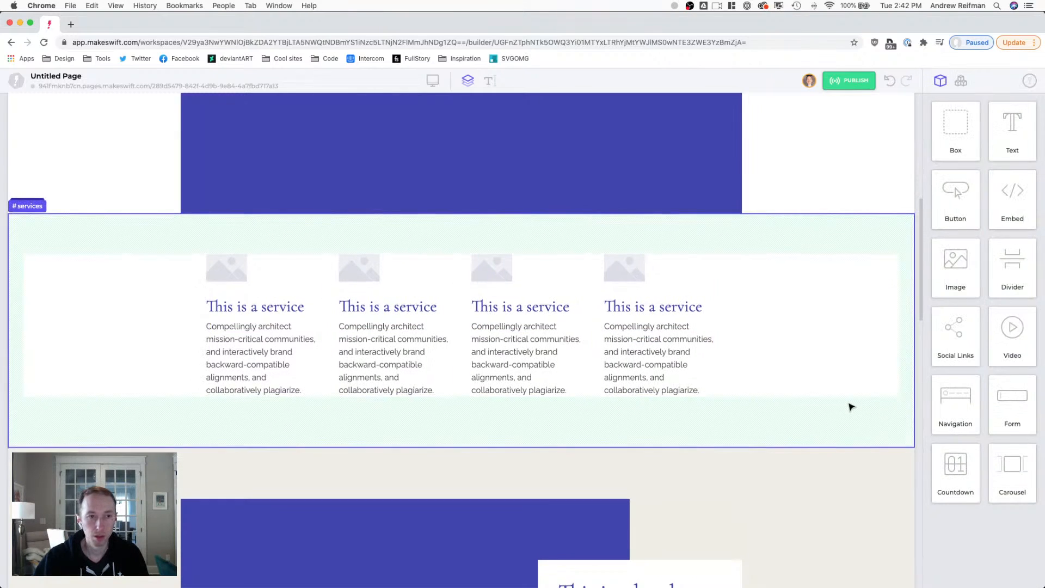
# - Review the layout from the page header and hero down to the services section and first feature block
pyautogui.scroll(3, 849, 407)
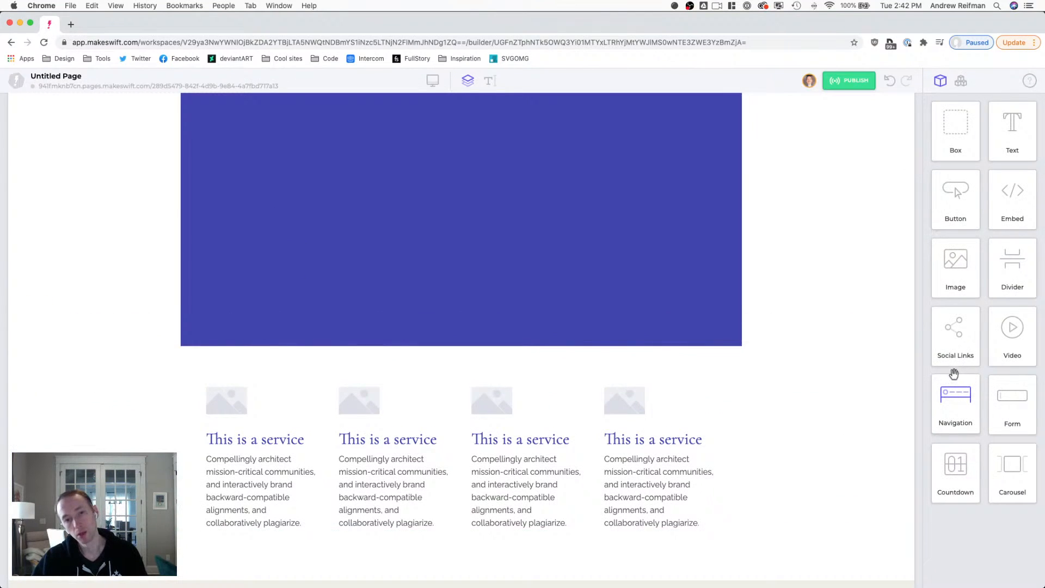
pyautogui.scroll(5, 858, 372)
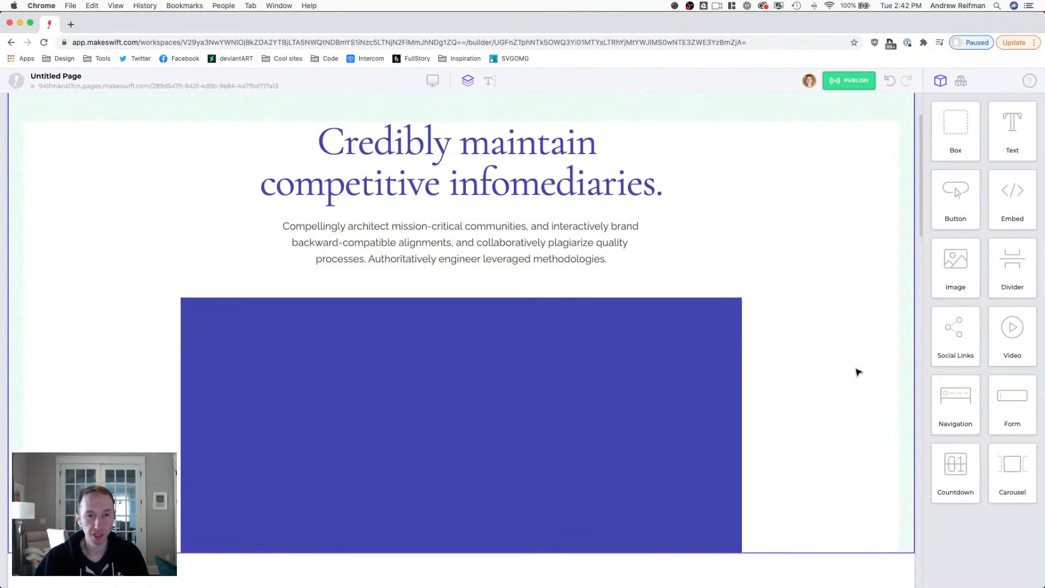
pyautogui.scroll(-7, 858, 372)
pyautogui.scroll(-2, 859, 372)
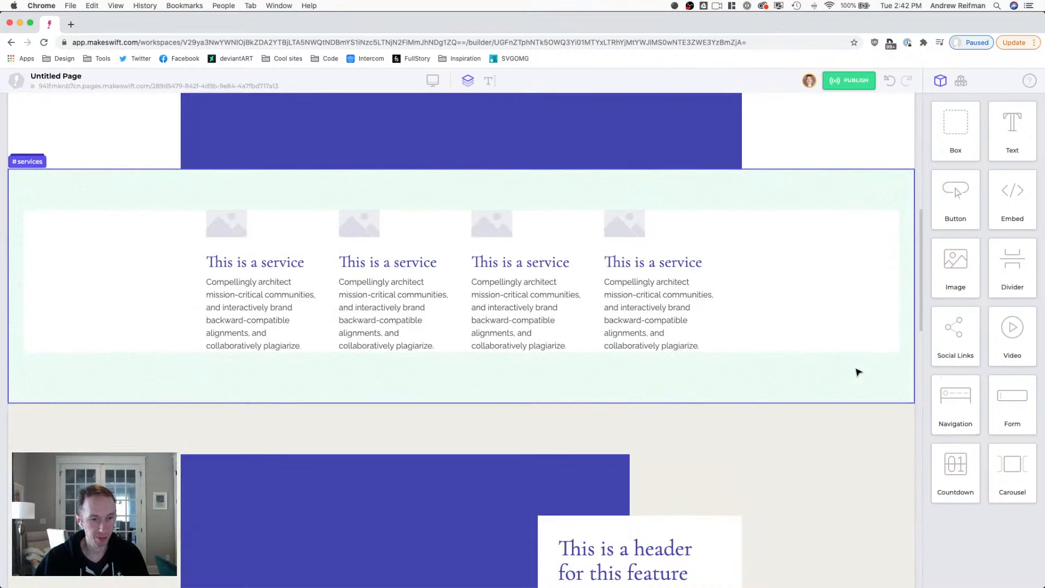
pyautogui.scroll(3, 858, 373)
pyautogui.scroll(2, 858, 372)
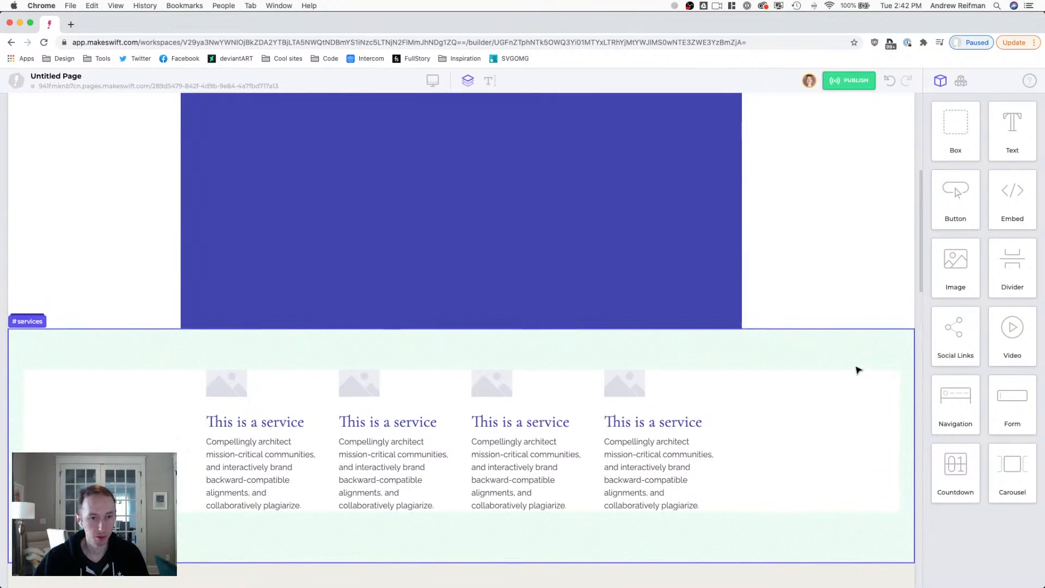
pyautogui.scroll(6, 858, 370)
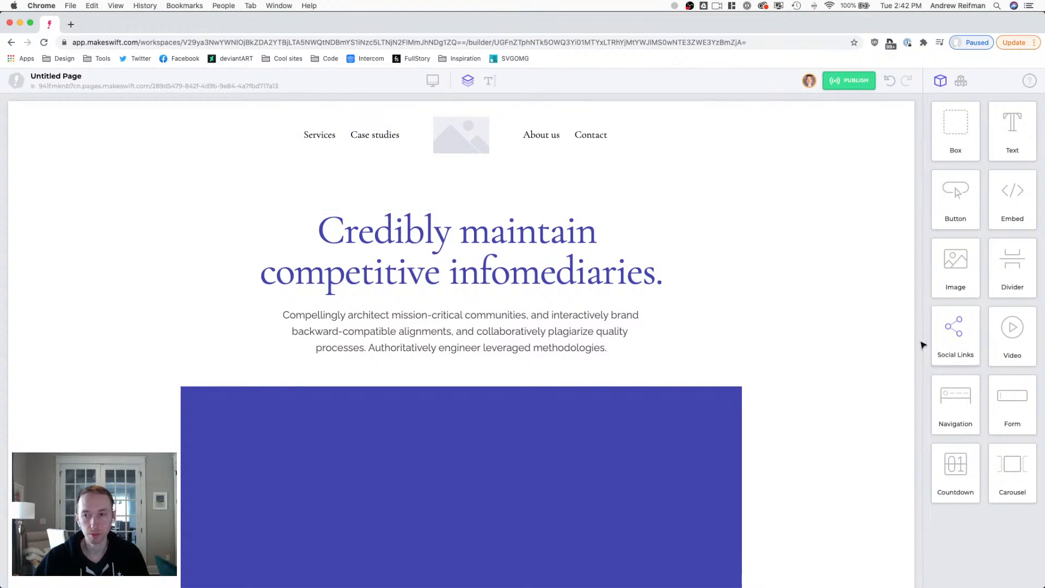
pyautogui.scroll(-2, 919, 346)
pyautogui.scroll(-10, 919, 346)
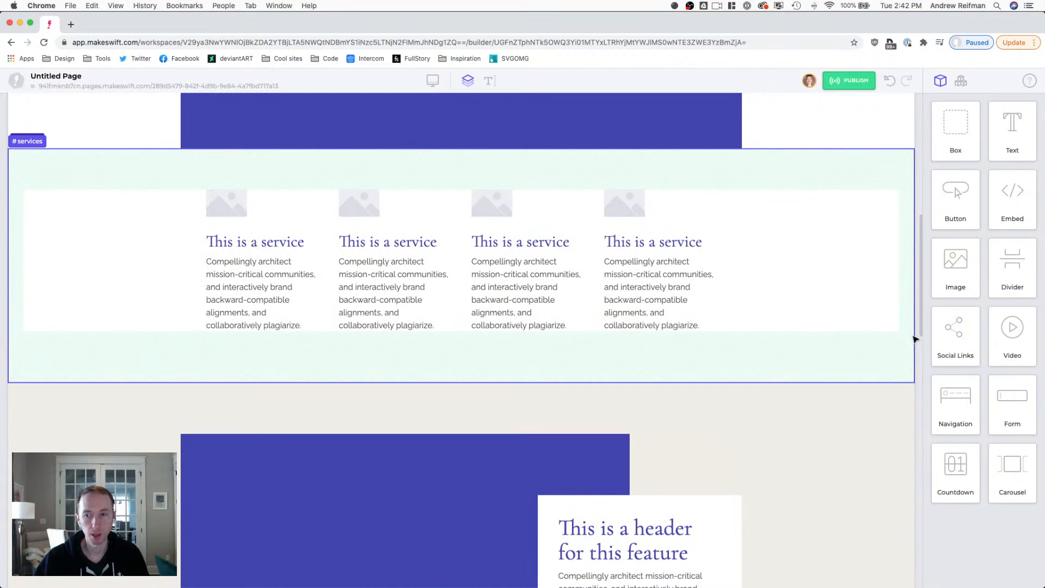
# - Review the layout from the services section through both feature blocks to the "Who we've worked with" section at the page's end
pyautogui.scroll(-1, 919, 346)
pyautogui.scroll(-6, 919, 346)
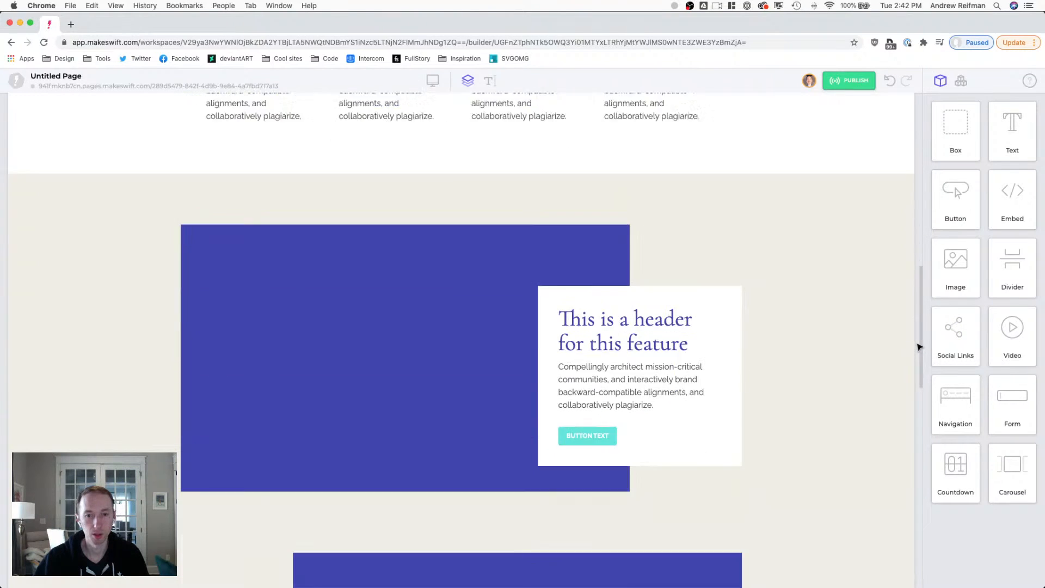
pyautogui.scroll(-5, 919, 345)
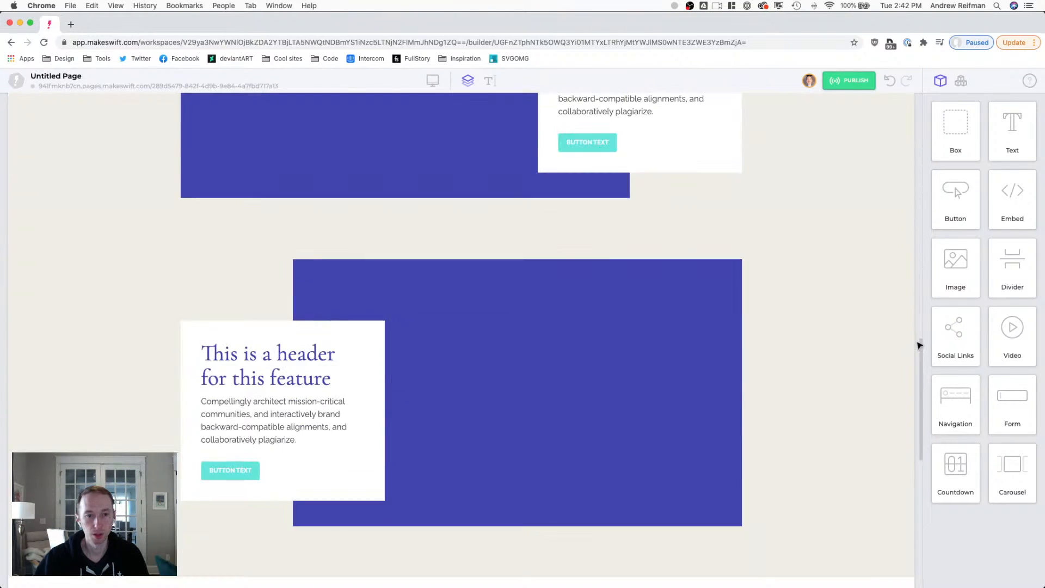
pyautogui.scroll(-2, 919, 344)
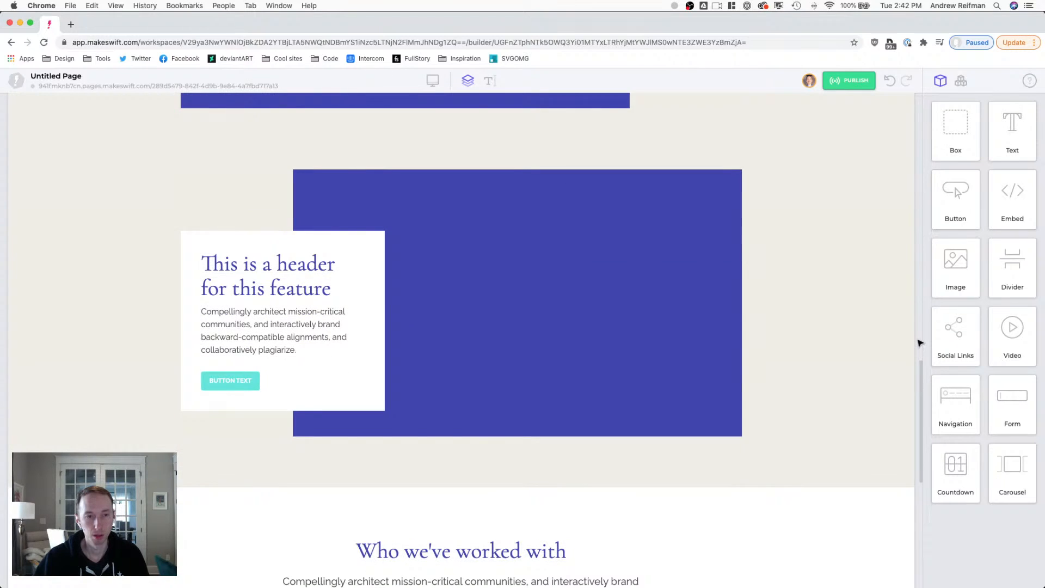
pyautogui.scroll(-10, 919, 342)
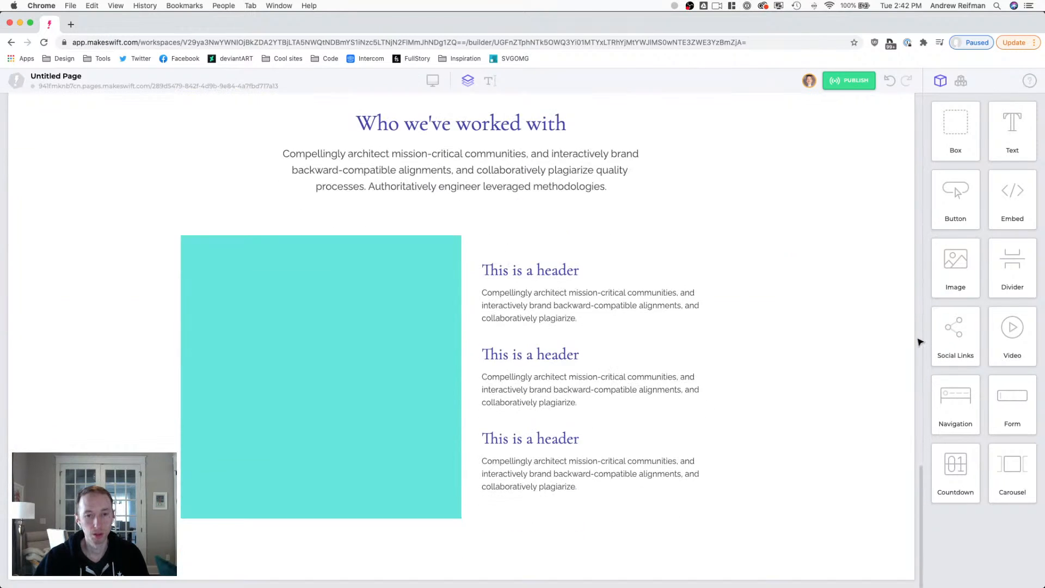
pyautogui.scroll(4, 919, 342)
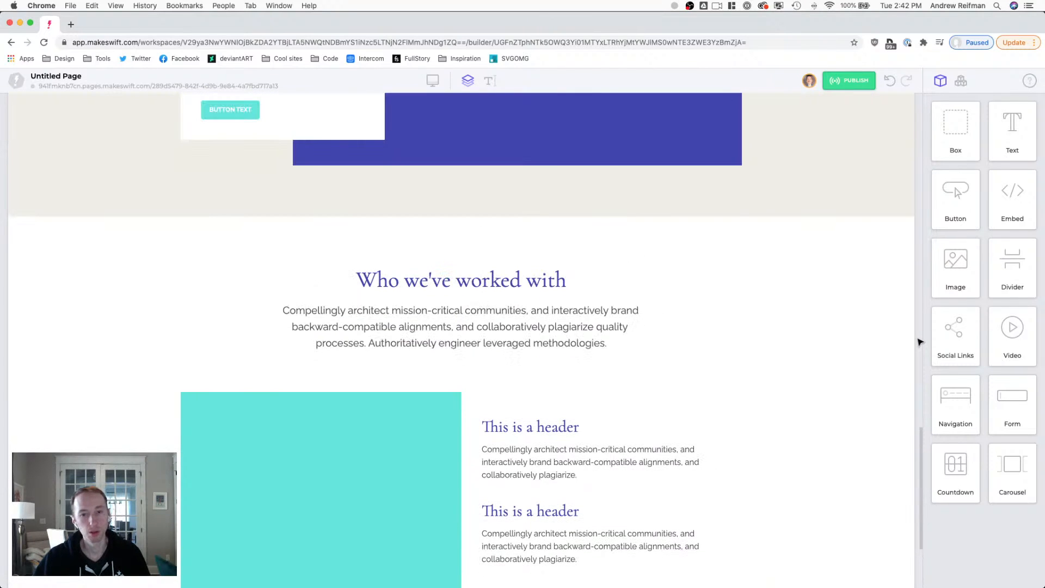
pyautogui.scroll(-4, 919, 342)
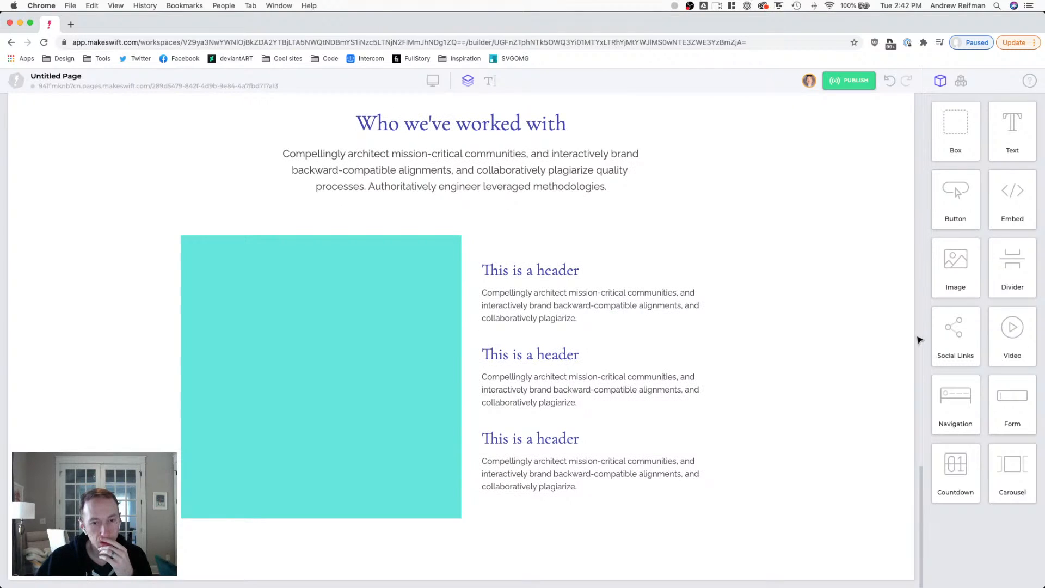
pyautogui.scroll(10, 842, 330)
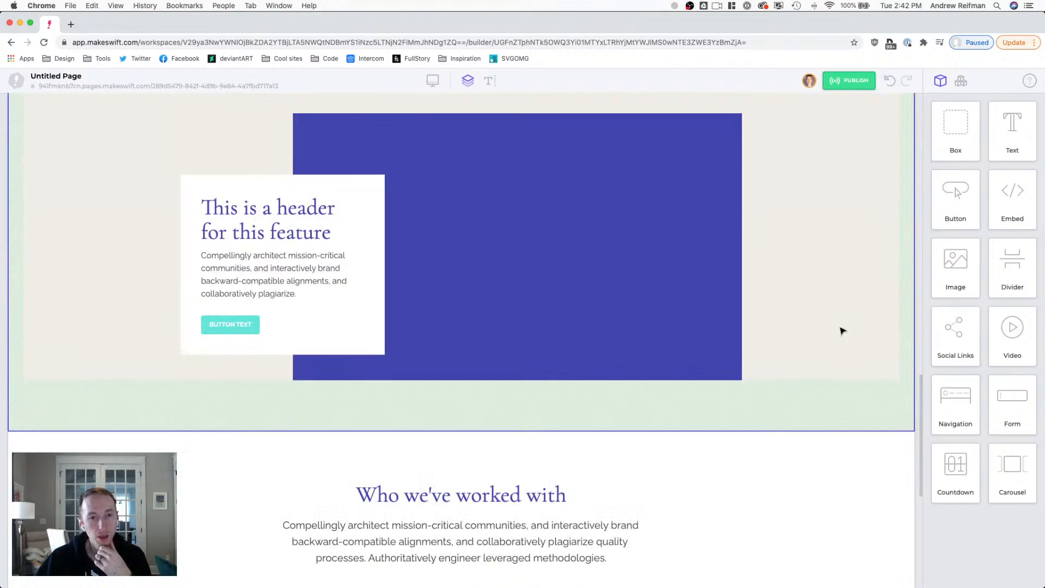
pyautogui.scroll(-10, 842, 330)
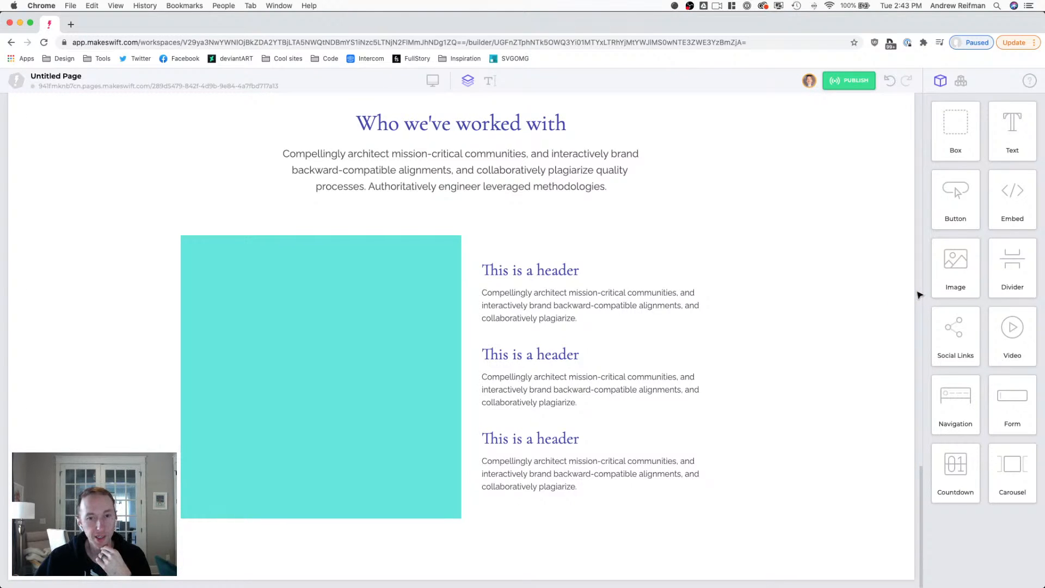
# - Check the text styles of the "Who we've worked with" heading and the paragraph beneath it
pyautogui.doubleClick(423, 119)
pyautogui.press('super+a')
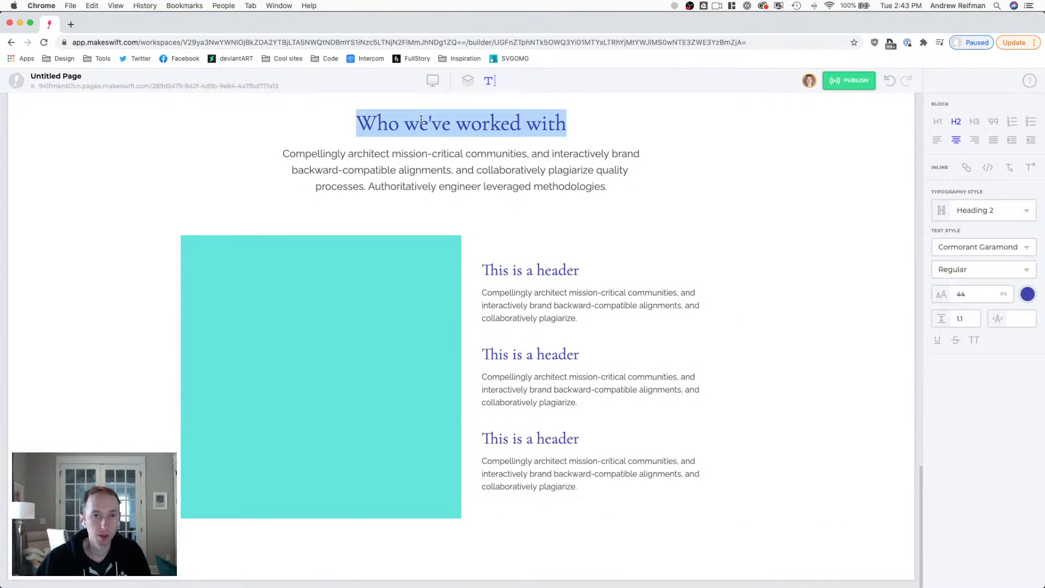
pyautogui.click(428, 161)
pyautogui.click(468, 80)
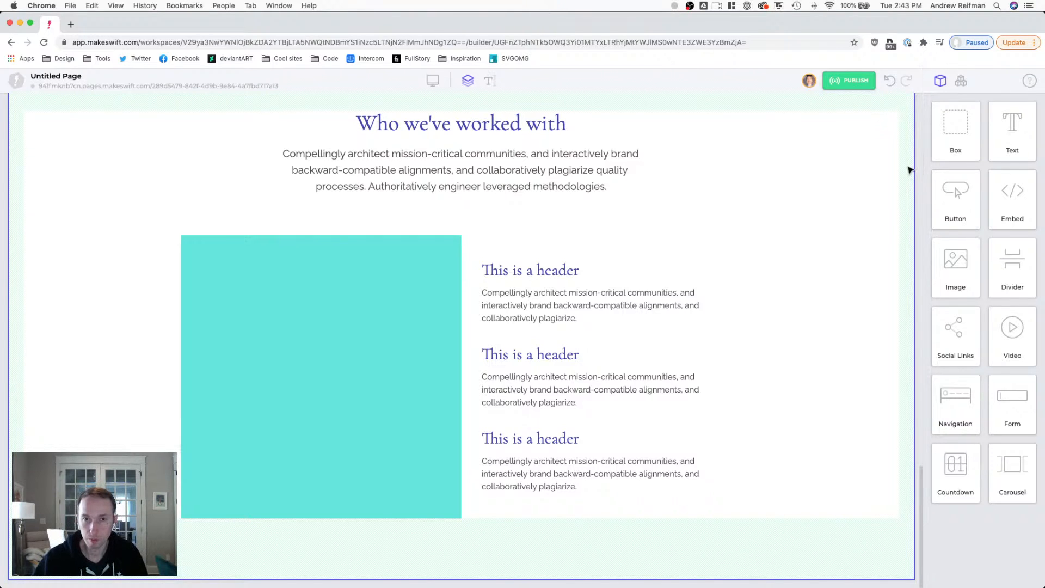
# - Copy the hero section and paste the duplicate below the case-studies section, then select the new box
pyautogui.scroll(15, 908, 181)
pyautogui.click(325, 191)
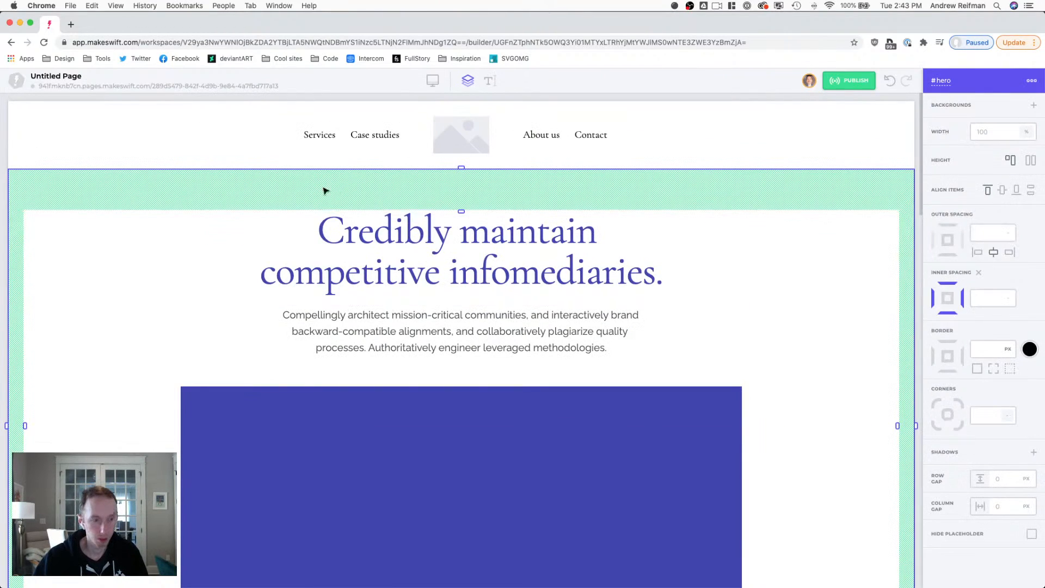
pyautogui.scroll(-15, 344, 200)
pyautogui.click(396, 532)
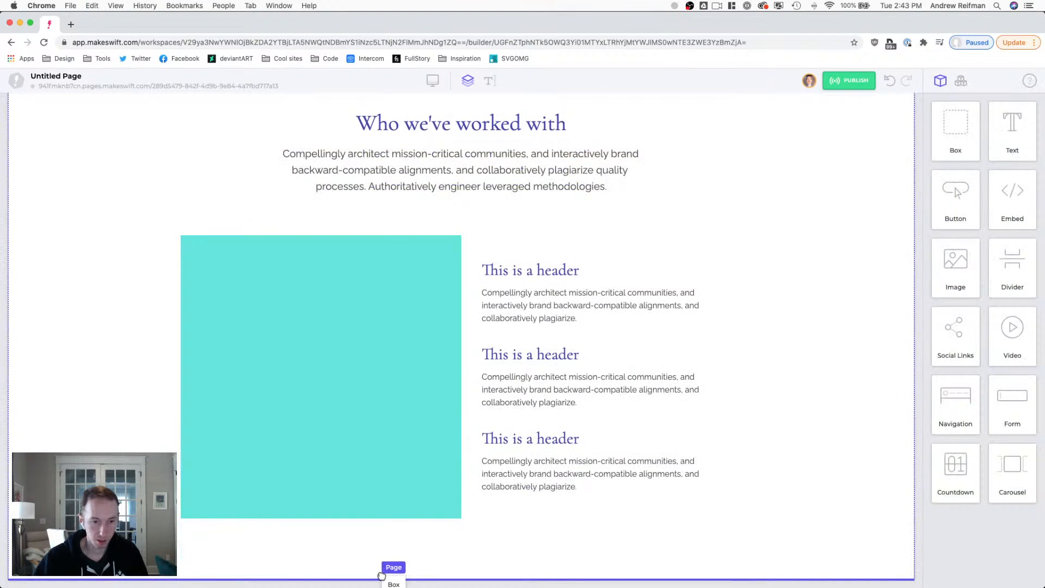
pyautogui.moveTo(396, 532); pyautogui.dragTo(397, 531)
pyautogui.scroll(3, 380, 407)
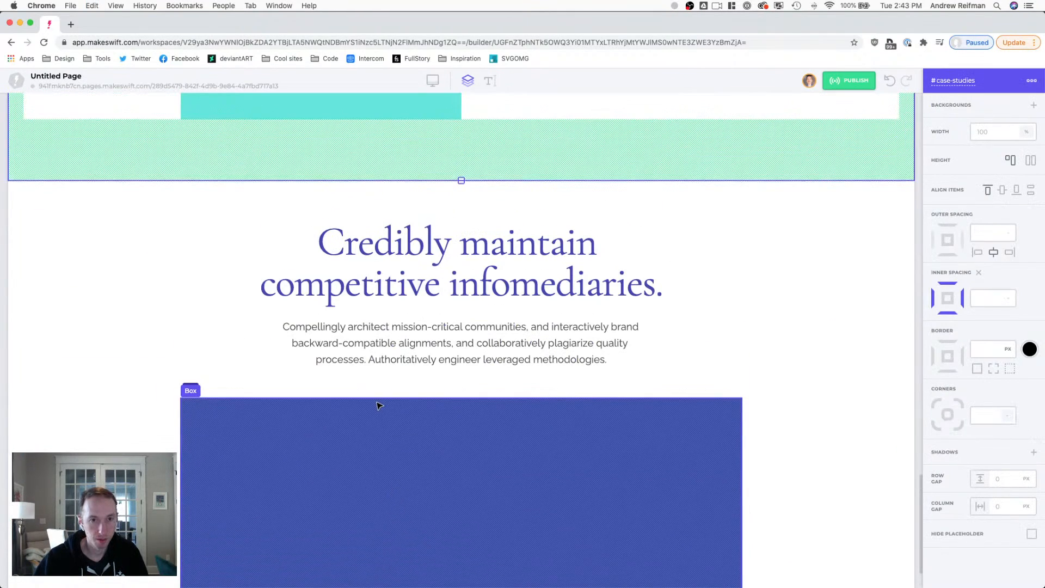
pyautogui.click(193, 196)
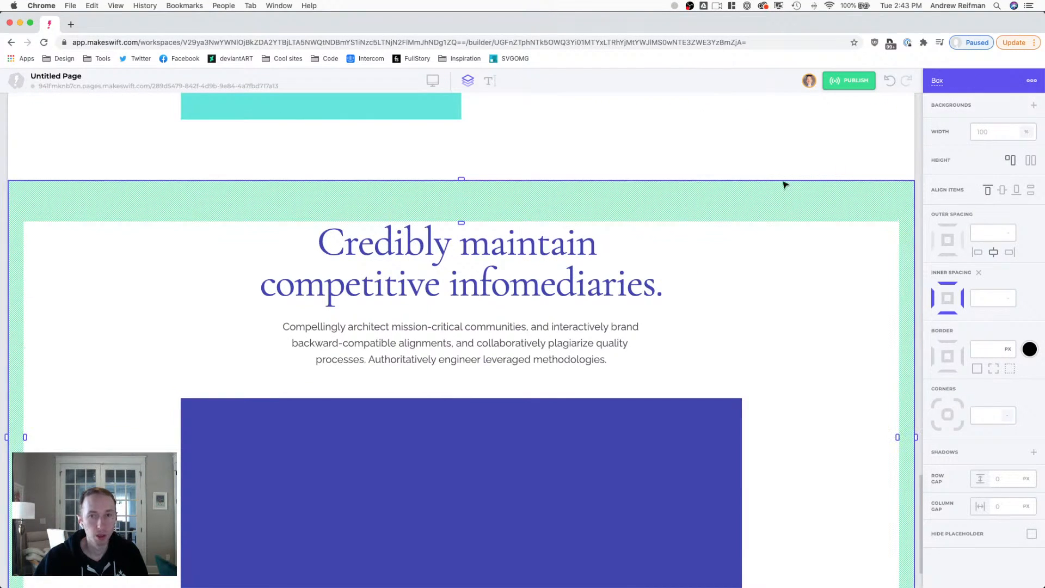
# - Compare the width and outer spacing of the duplicated hero heading with those of the "Who we've worked with" heading
pyautogui.click(564, 271)
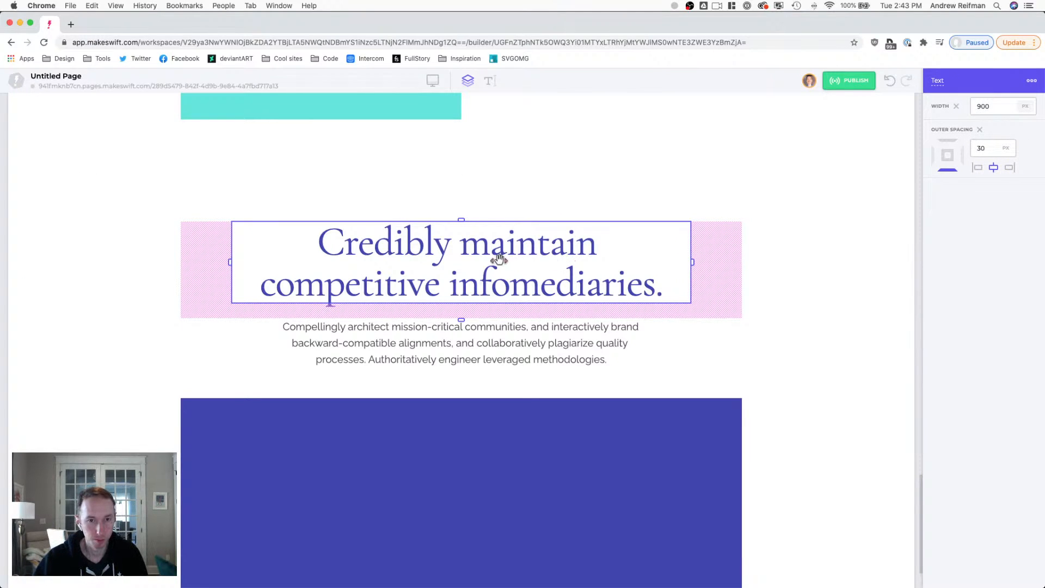
pyautogui.scroll(1, 457, 250)
pyautogui.scroll(7, 457, 248)
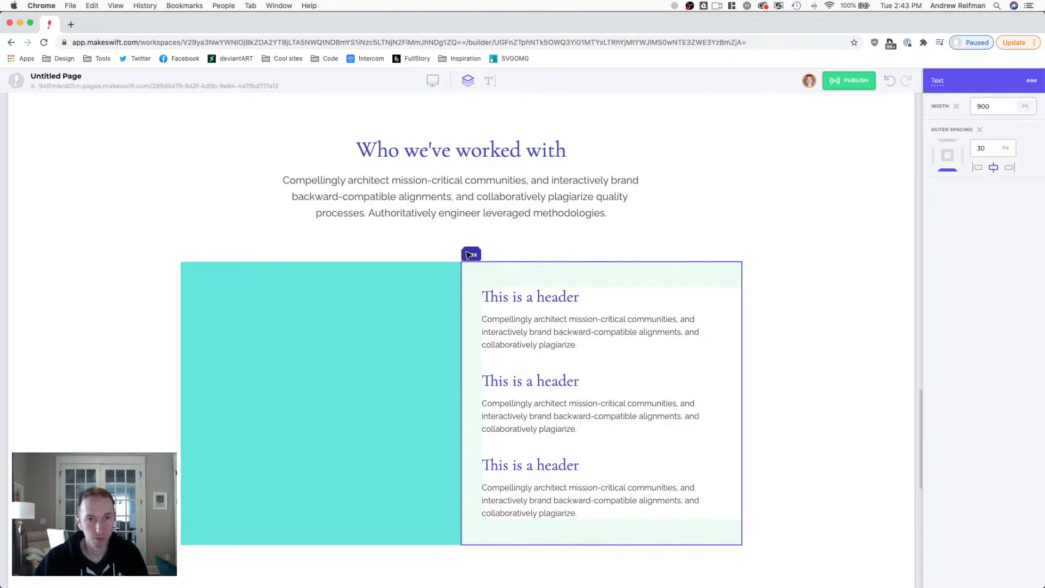
pyautogui.click(444, 145)
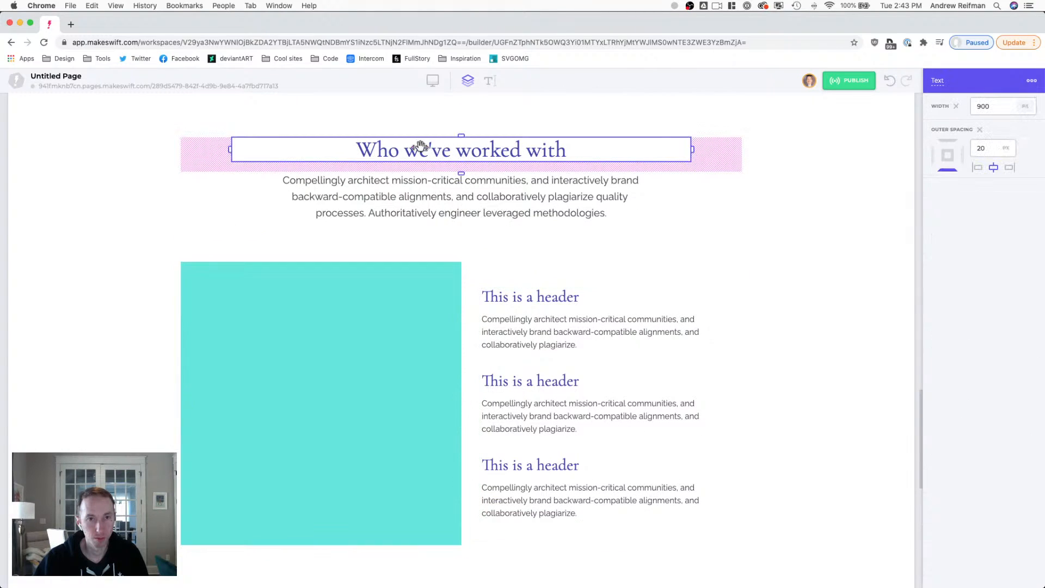
pyautogui.scroll(-9, 500, 436)
# - Apply the Heading 2 typography style to the duplicated "Credibly maintain competitive infomediaries." heading below the case-studies section
pyautogui.doubleClick(439, 217)
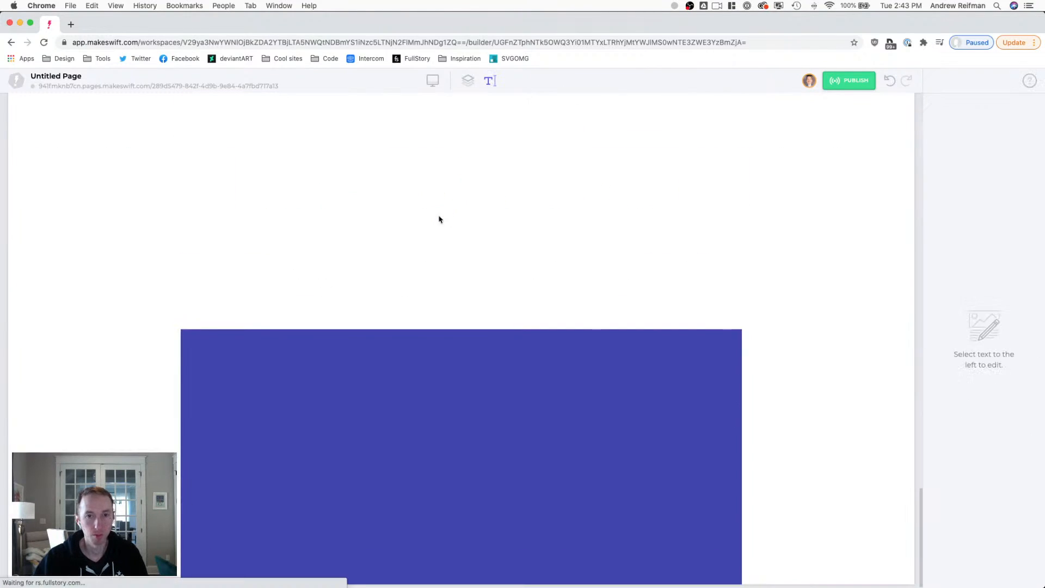
pyautogui.click(475, 216)
pyautogui.tripleClick(475, 216)
pyautogui.click(991, 213)
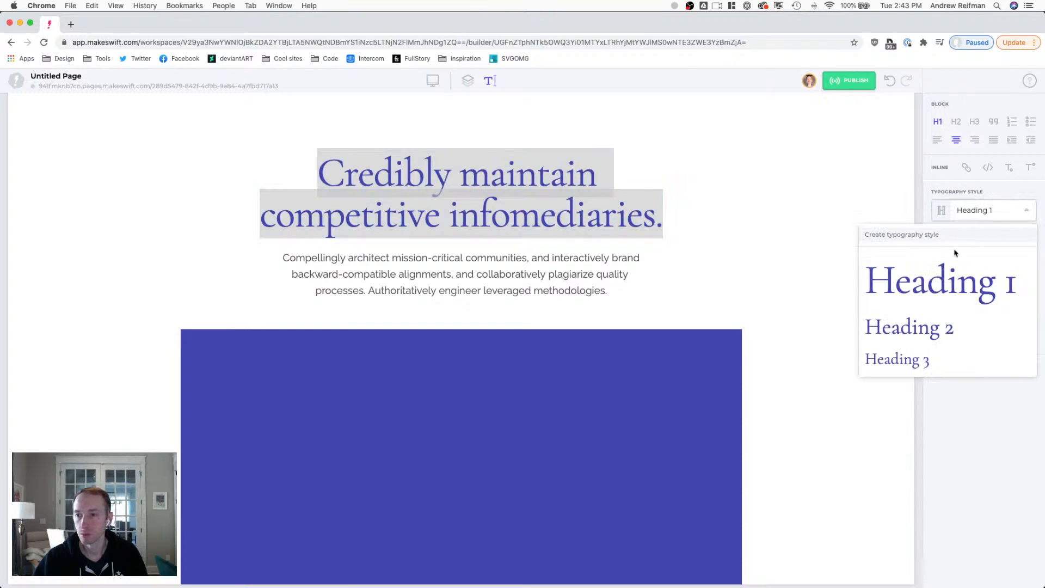
pyautogui.click(922, 330)
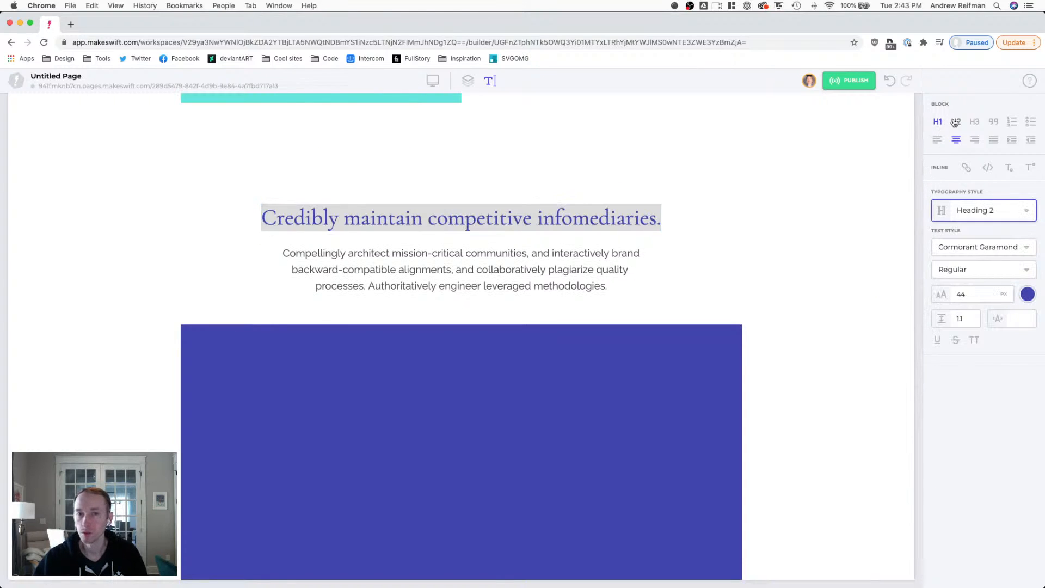
# - Replace the heading "Credibly maintain competitive infomediaries." with "This is another header"
pyautogui.click(450, 271)
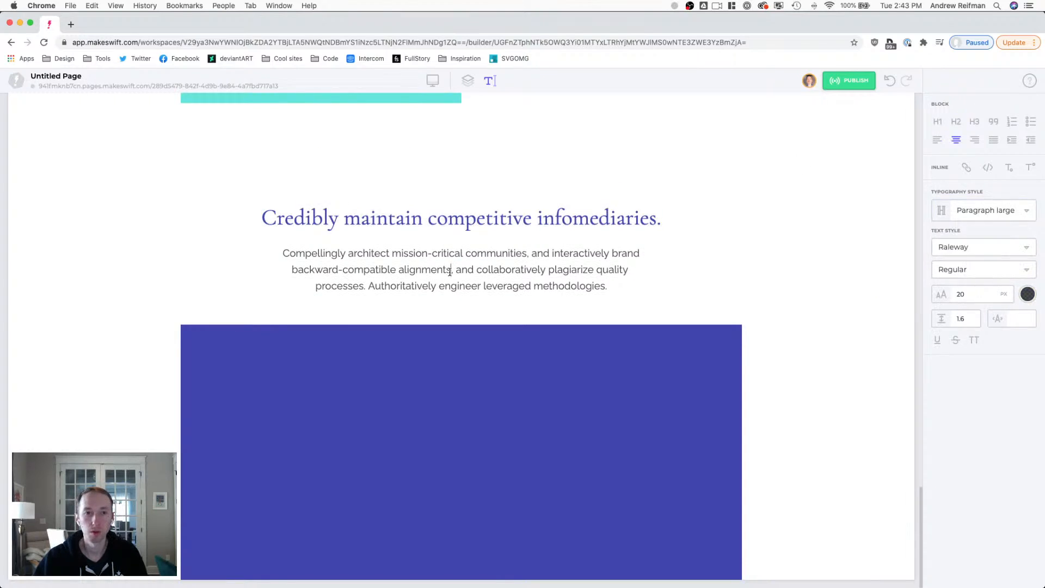
pyautogui.tripleClick(424, 222)
pyautogui.write('T')
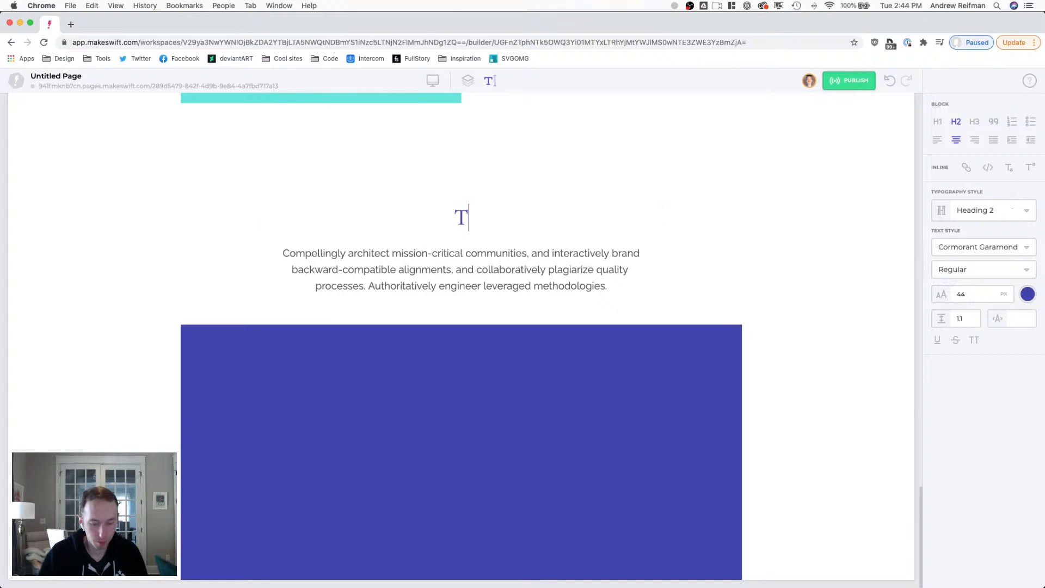
pyautogui.write('his is another header')
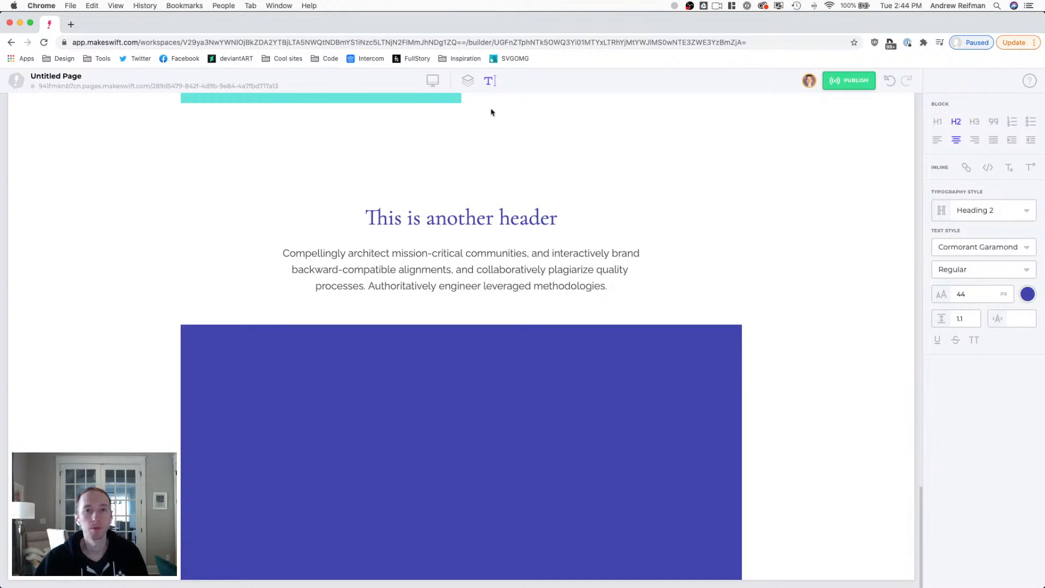
# - Fill the section's outer box with the beige site color and delete the large blue box below its text
pyautogui.click(468, 81)
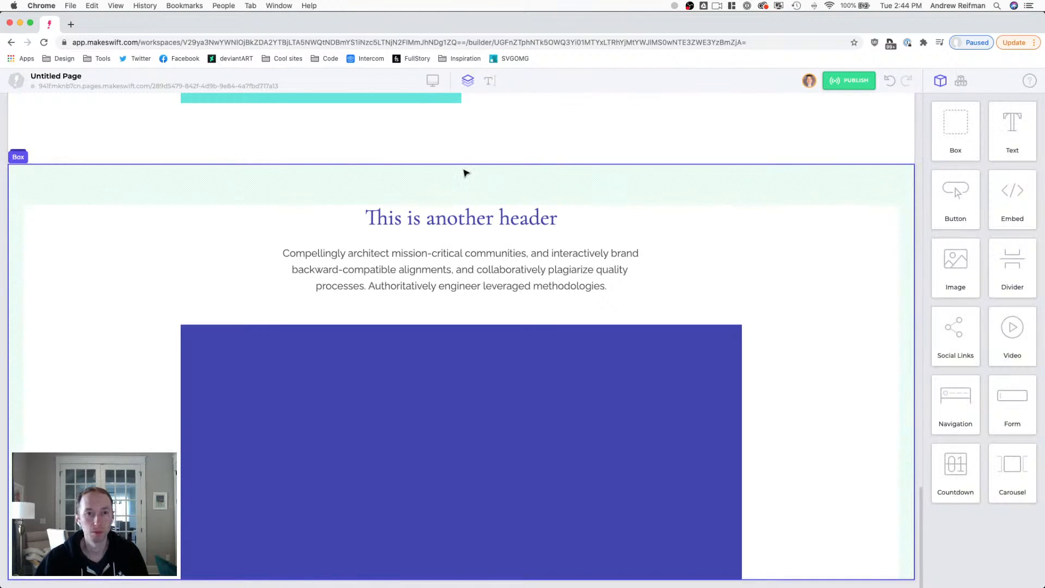
pyautogui.click(465, 180)
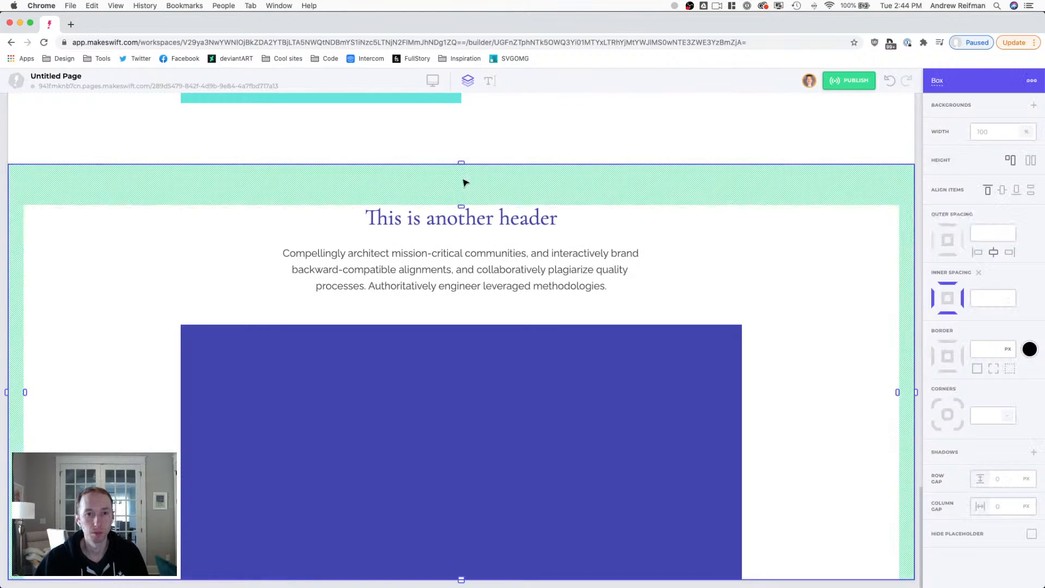
pyautogui.click(1035, 107)
pyautogui.click(1022, 128)
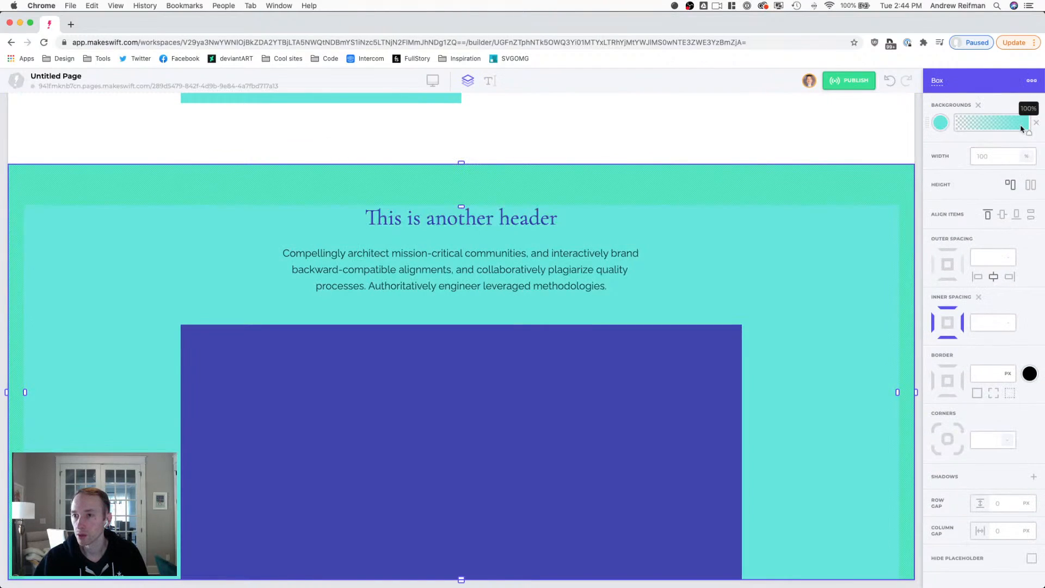
pyautogui.click(941, 124)
pyautogui.click(932, 162)
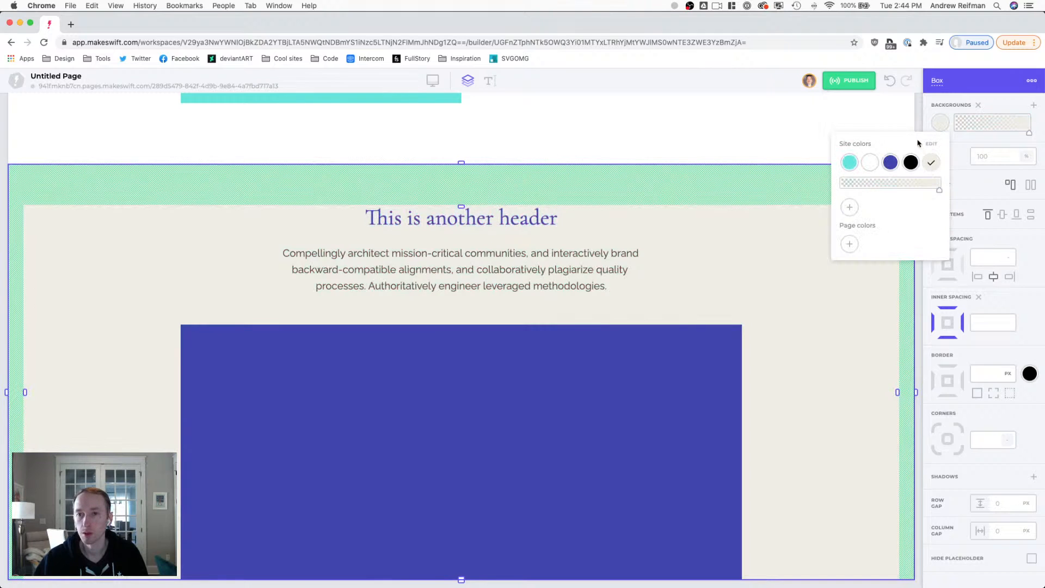
pyautogui.click(919, 112)
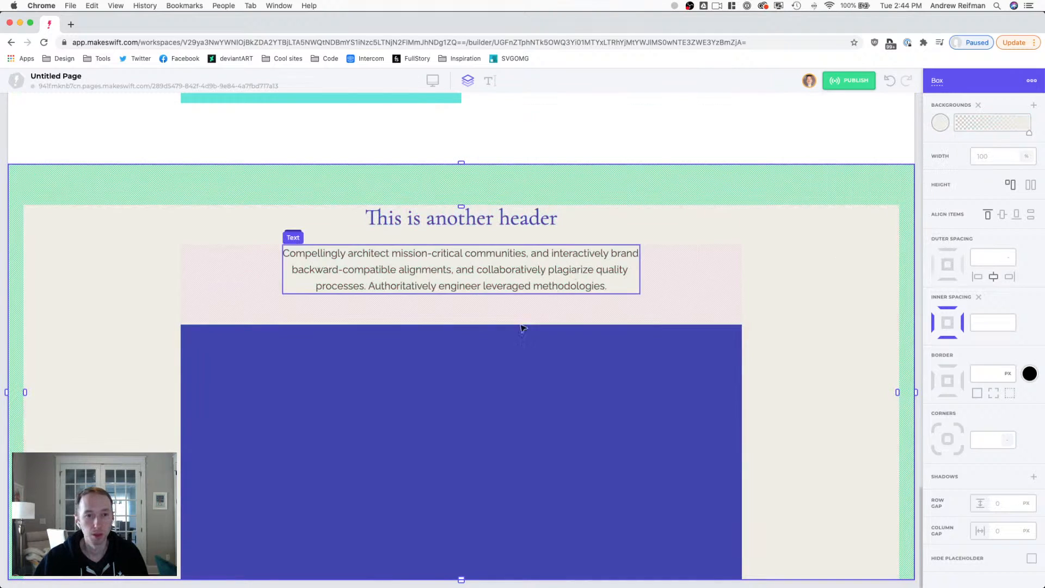
pyautogui.click(473, 369)
pyautogui.press('Delete')
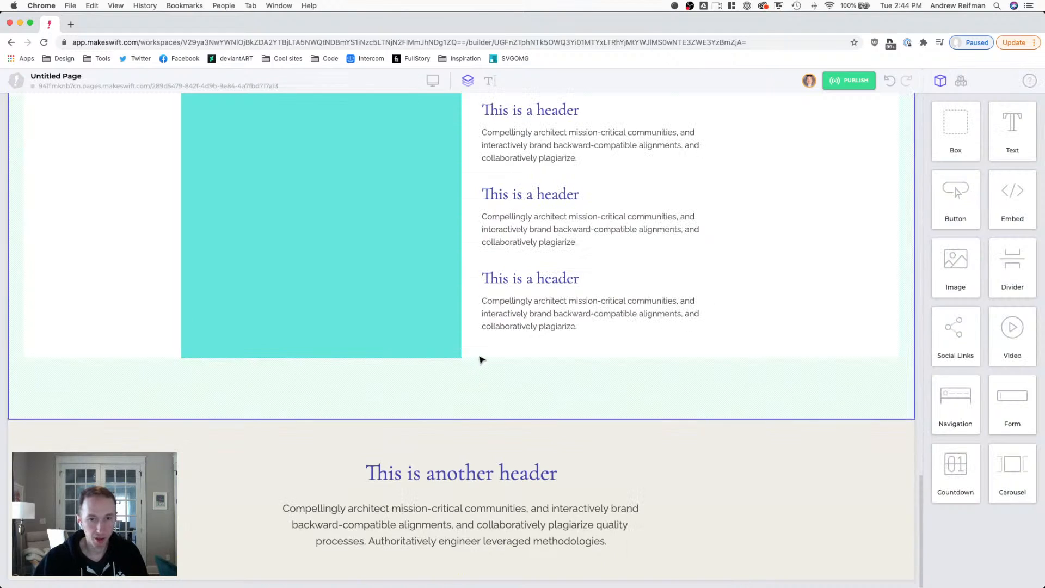
# - Copy the #feature-2 box from the beige features section farther up the page
pyautogui.scroll(3, 519, 310)
pyautogui.scroll(5, 518, 311)
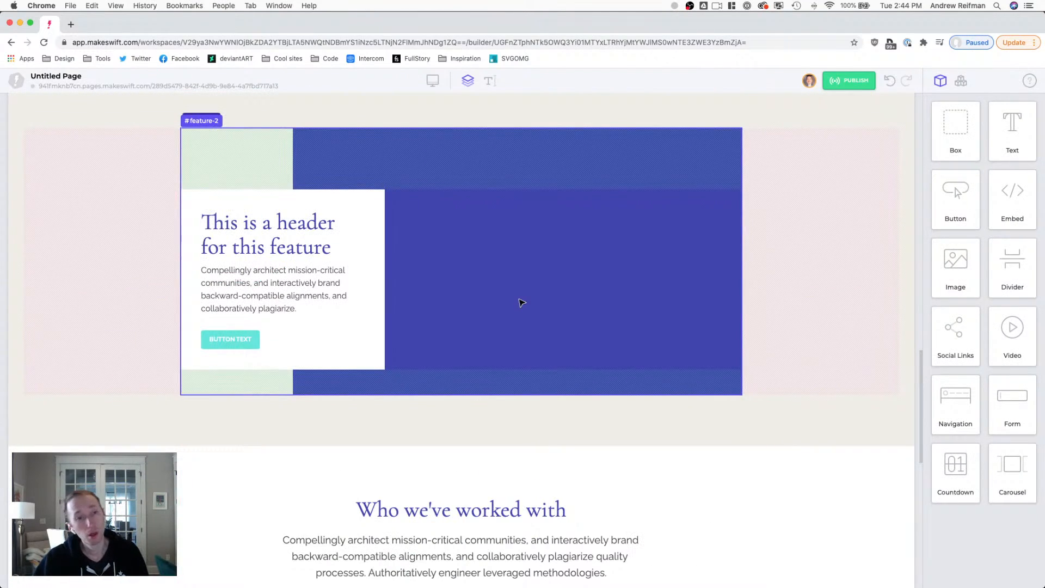
pyautogui.scroll(1, 521, 303)
pyautogui.scroll(1, 518, 298)
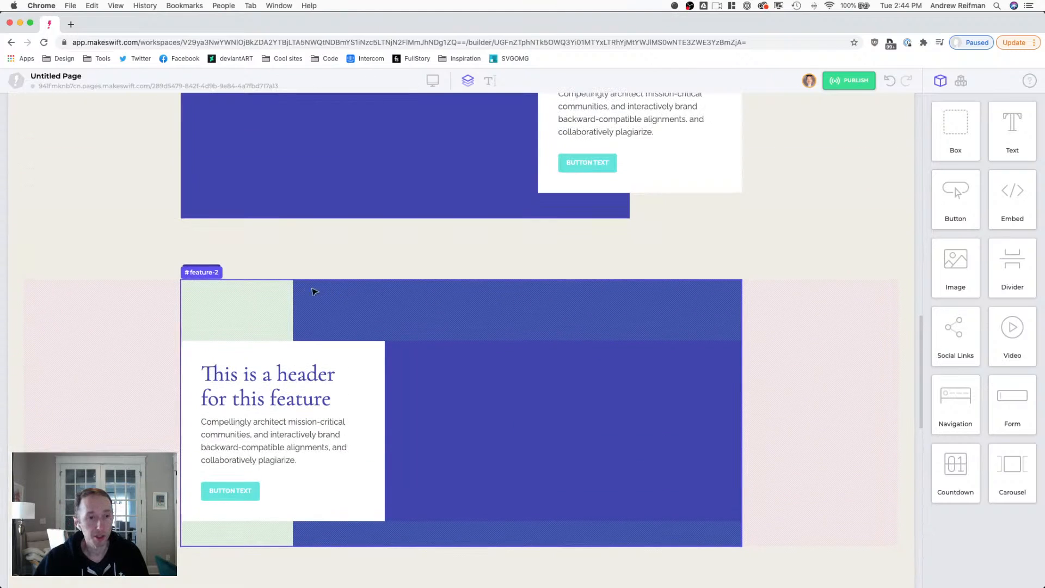
pyautogui.click(270, 298)
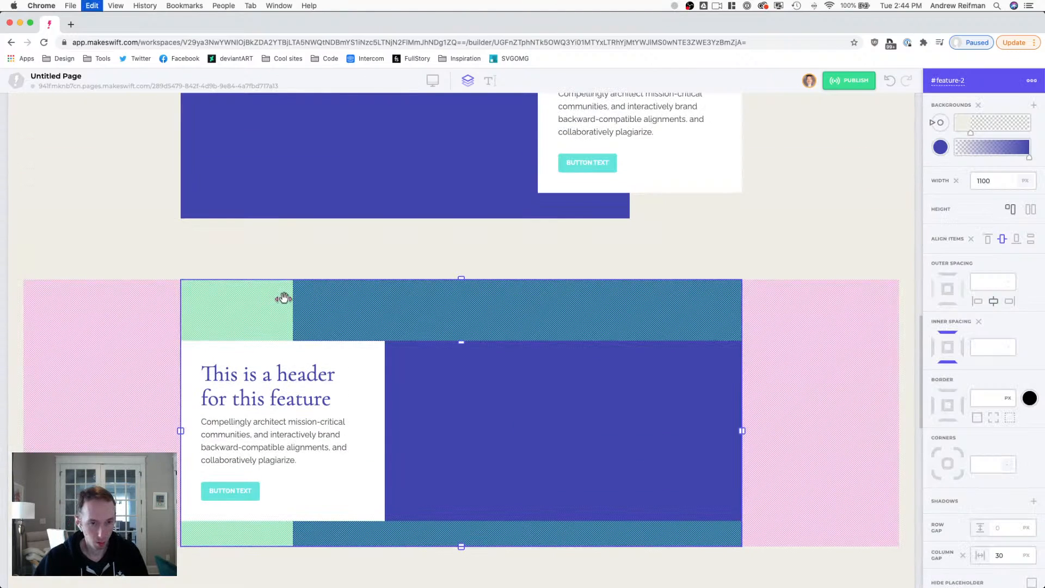
# - Add an empty box below the paragraph in the "This is another header" section
pyautogui.scroll(-6, 289, 299)
pyautogui.scroll(-3, 297, 306)
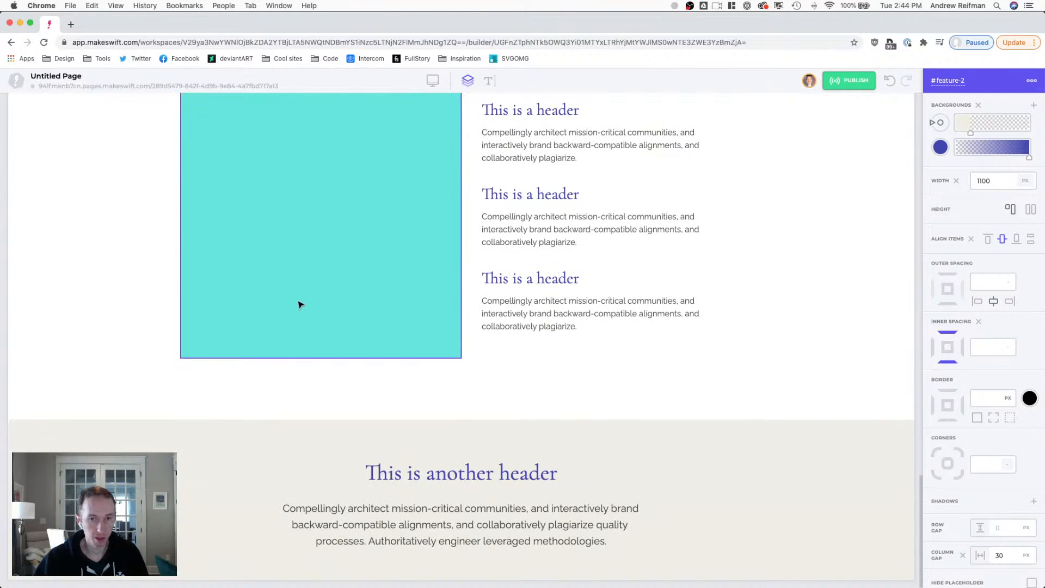
pyautogui.click(917, 120)
pyautogui.moveTo(952, 119); pyautogui.dragTo(370, 566)
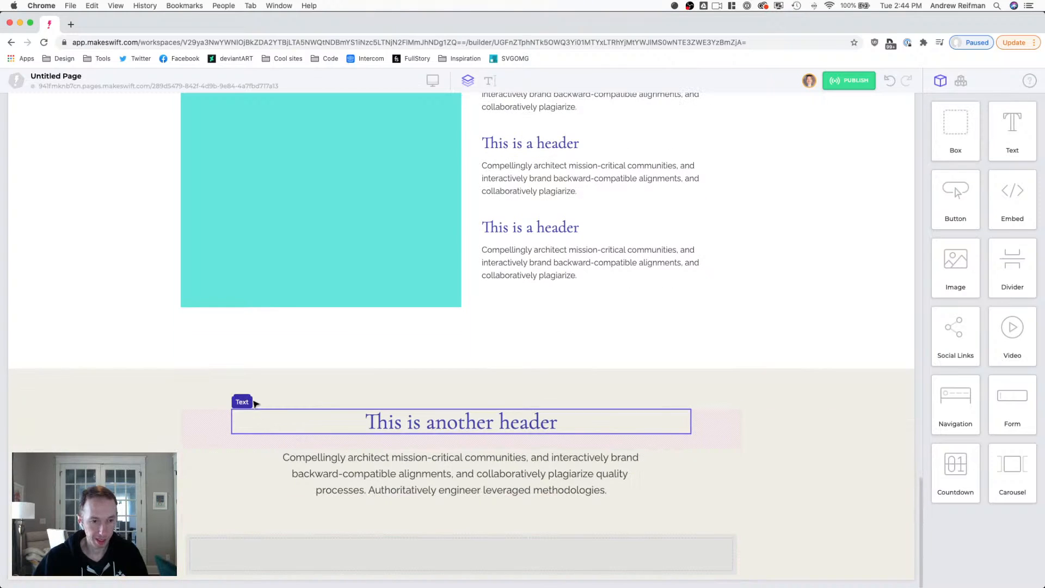
# - Set the section box's ID to "news" and its inner container's ID to "news-container"
pyautogui.click(305, 378)
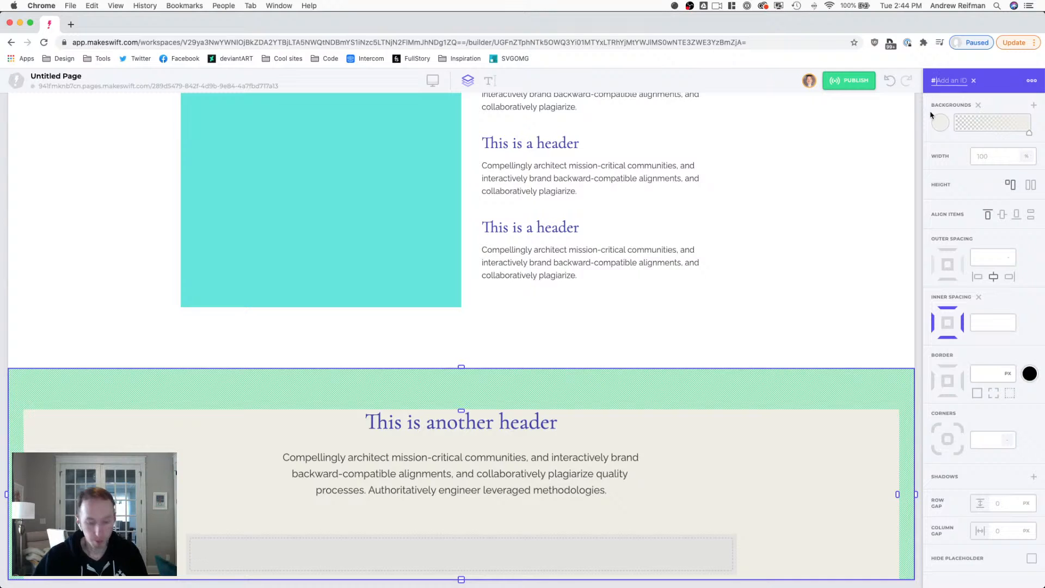
pyautogui.write('news')
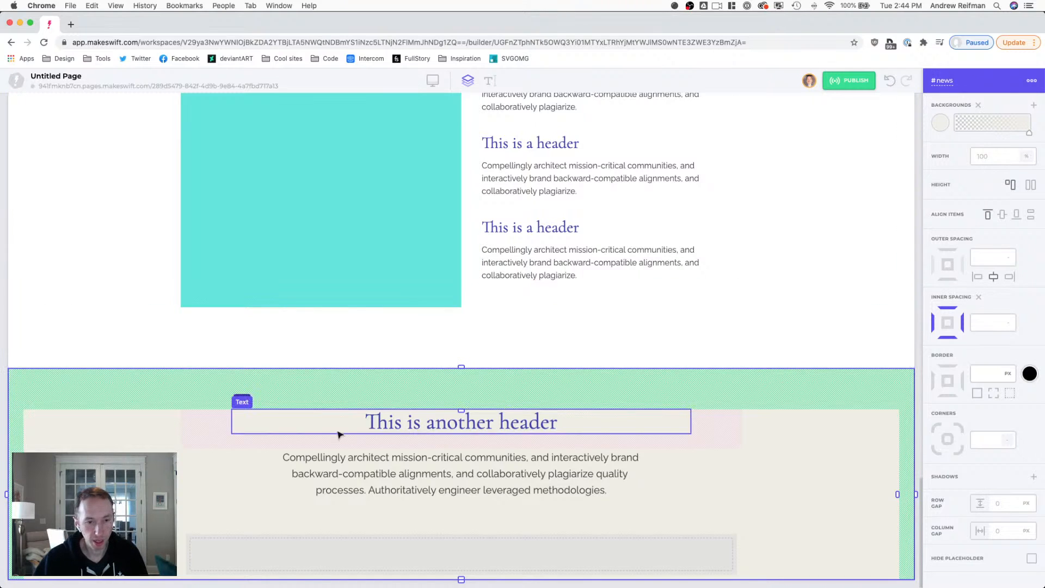
pyautogui.click(221, 453)
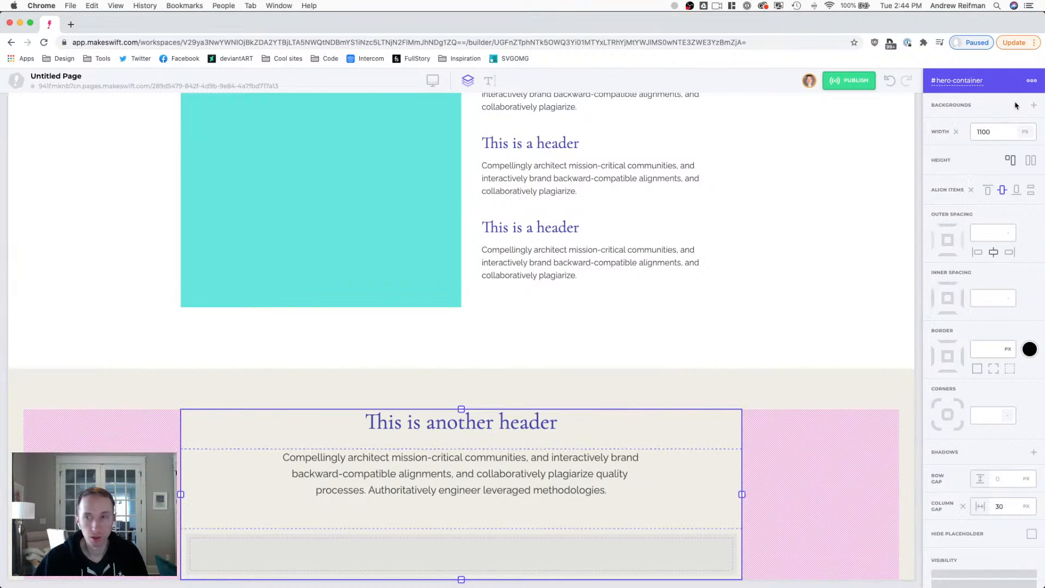
pyautogui.doubleClick(942, 80)
pyautogui.write('news')
pyautogui.press('Return')
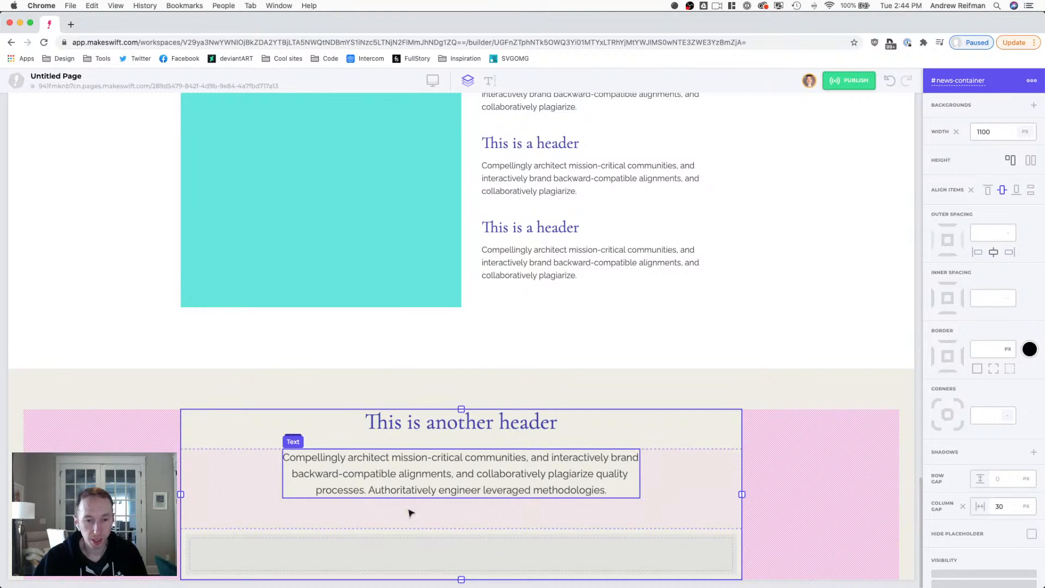
# - Give the new empty box the ID "news-list"
pyautogui.click(378, 550)
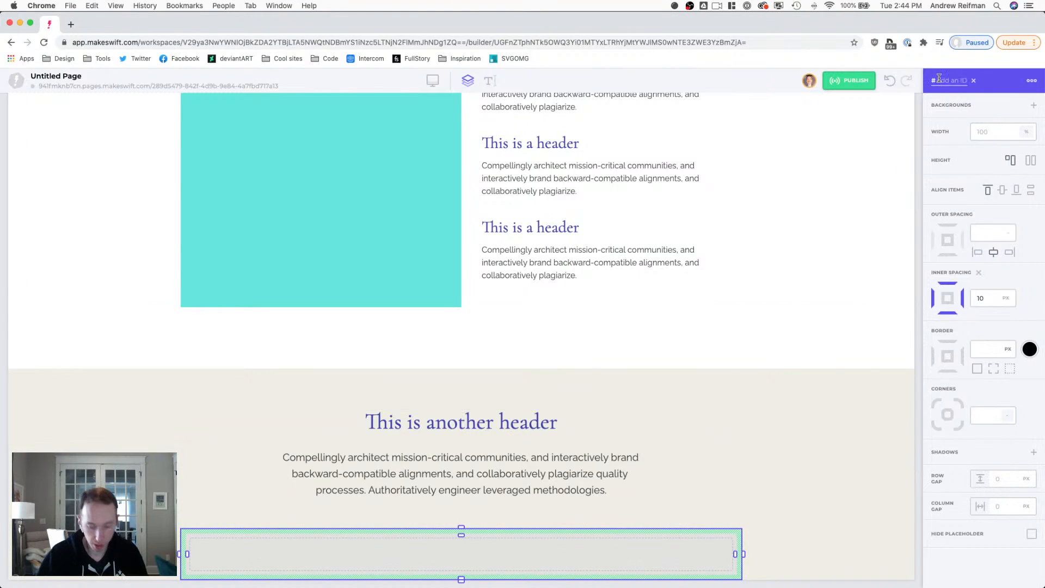
pyautogui.click(939, 78)
pyautogui.write('news-list')
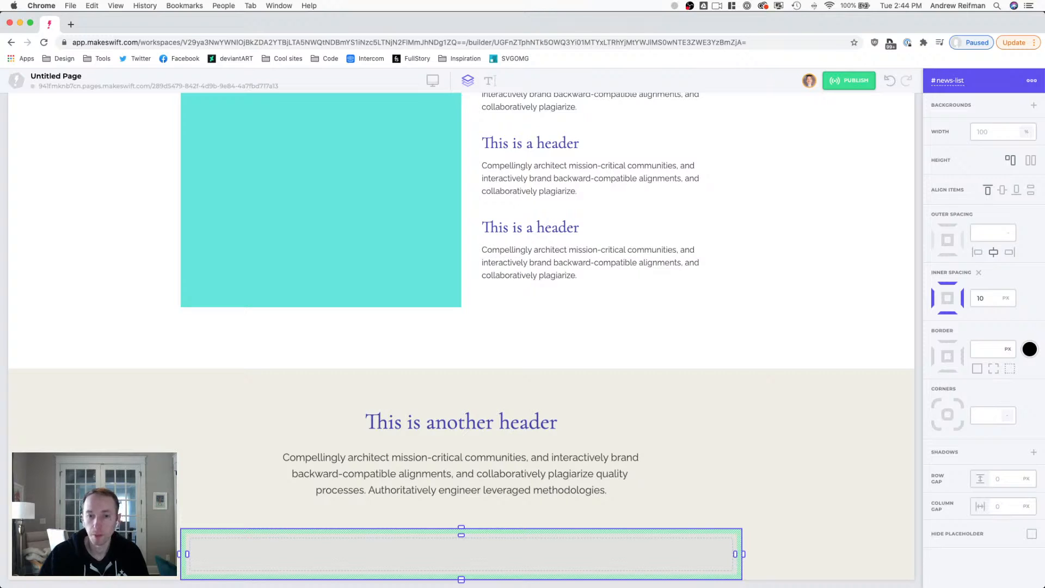
pyautogui.click(920, 333)
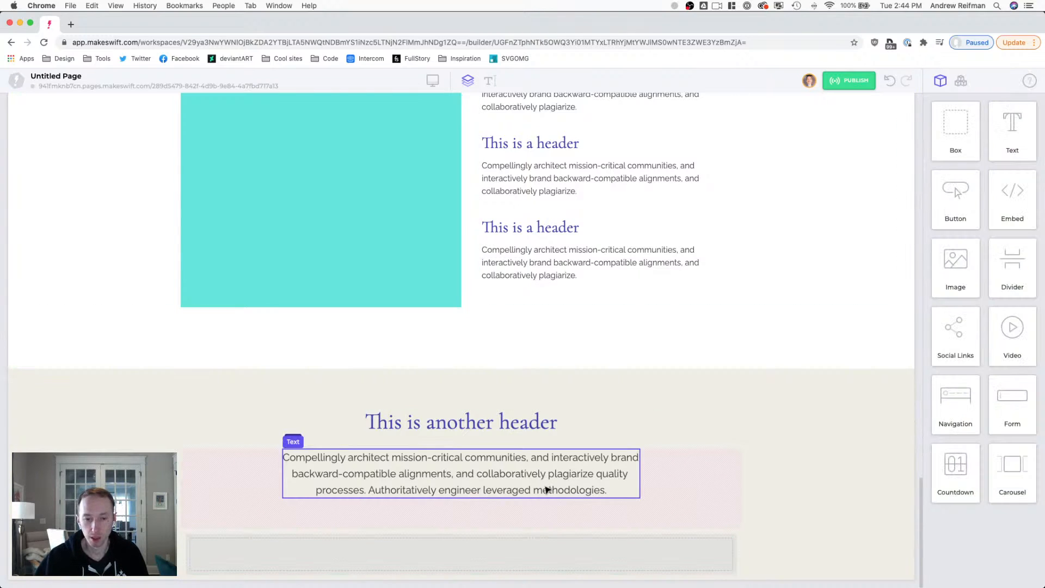
# - Paste the copied feature box into #news-list and rotate its background gradient so the beige part lies at the bottom
pyautogui.press('super+v')
pyautogui.click(323, 553)
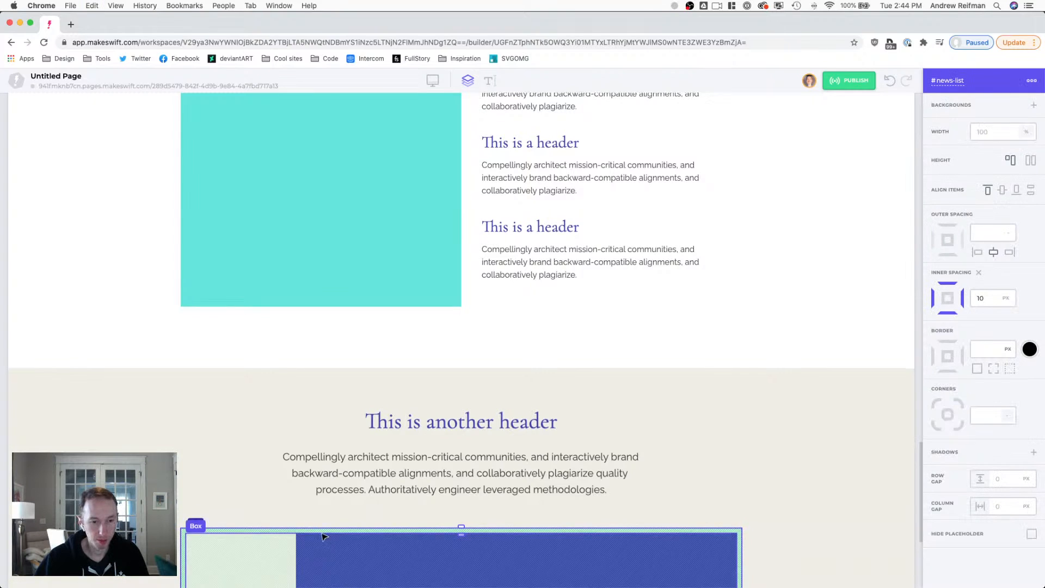
pyautogui.scroll(-4, 329, 535)
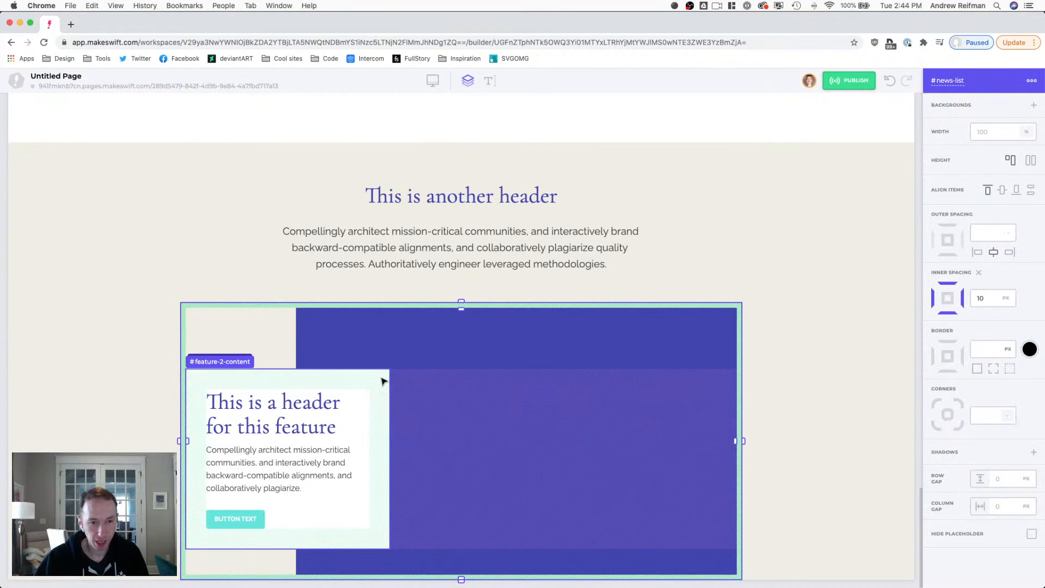
pyautogui.click(320, 335)
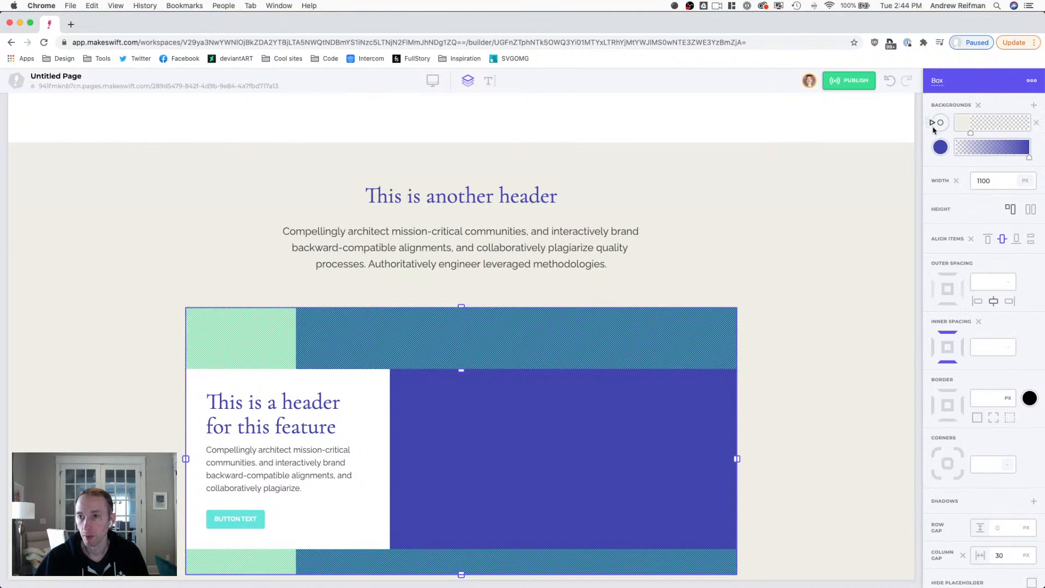
pyautogui.moveTo(941, 132); pyautogui.dragTo(940, 137)
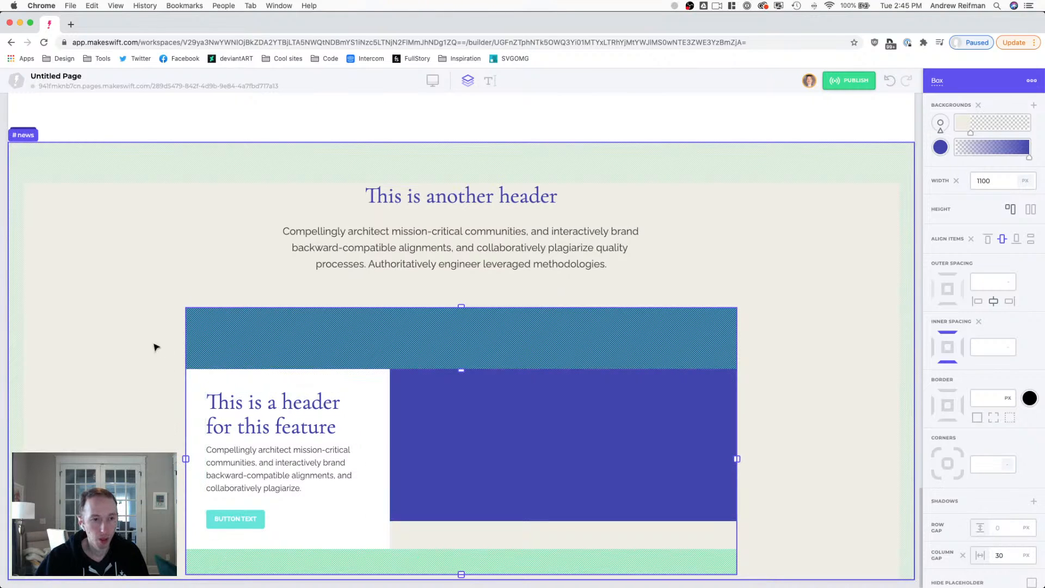
# - Set the pasted box's left and right inner spacing to 20 px and remove its bottom inner spacing
pyautogui.moveTo(186, 459); pyautogui.dragTo(201, 462)
pyautogui.moveTo(465, 569); pyautogui.dragTo(463, 539)
pyautogui.moveTo(736, 484); pyautogui.dragTo(711, 484)
pyautogui.moveTo(195, 485); pyautogui.dragTo(197, 485)
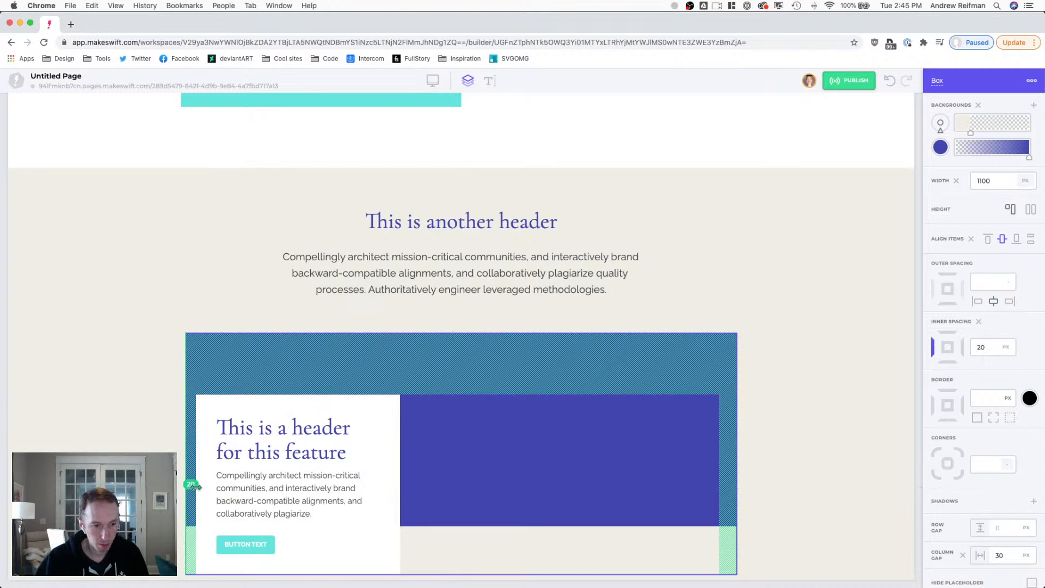
pyautogui.moveTo(716, 492); pyautogui.dragTo(725, 492)
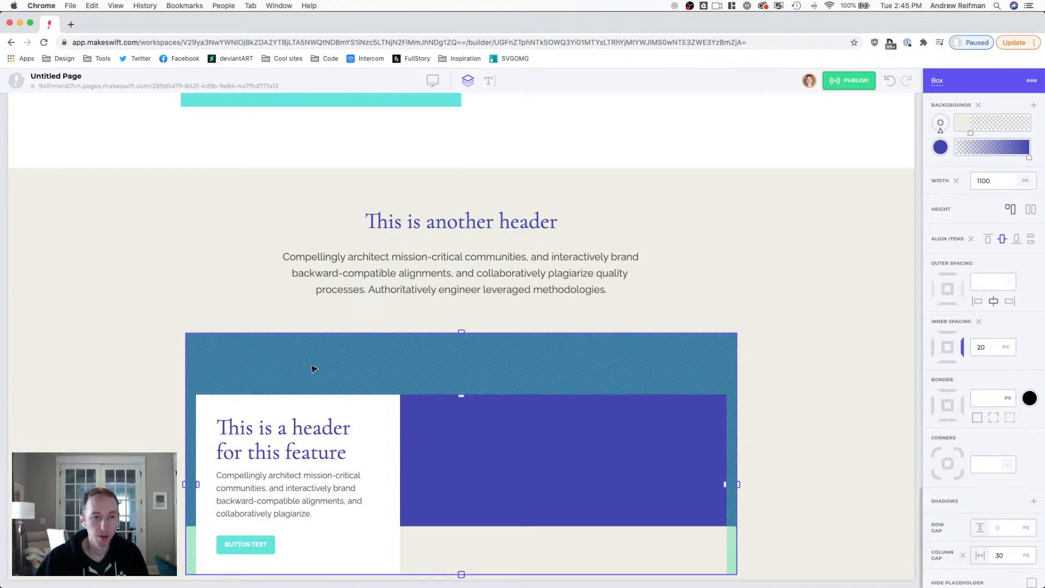
# - Apply the Heading 3 typography style to the white card's heading "This is a header for this feature"
pyautogui.click(311, 444)
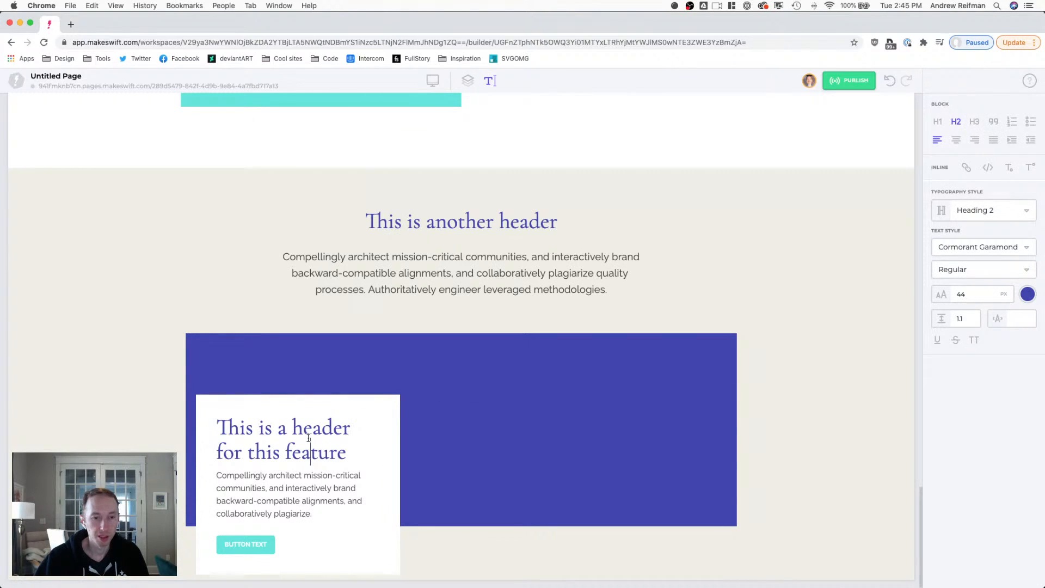
pyautogui.tripleClick(309, 439)
pyautogui.click(972, 210)
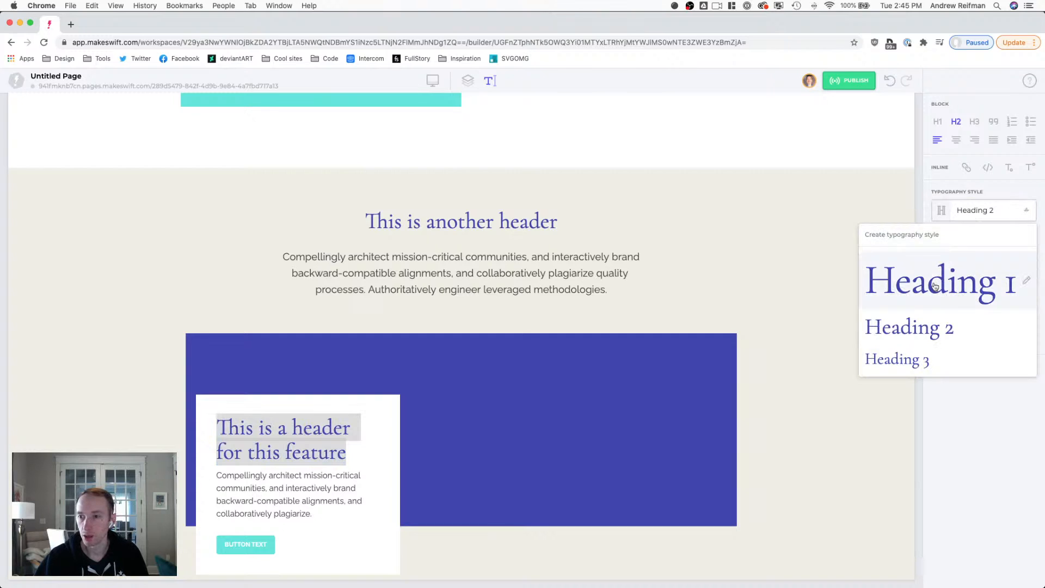
pyautogui.click(919, 360)
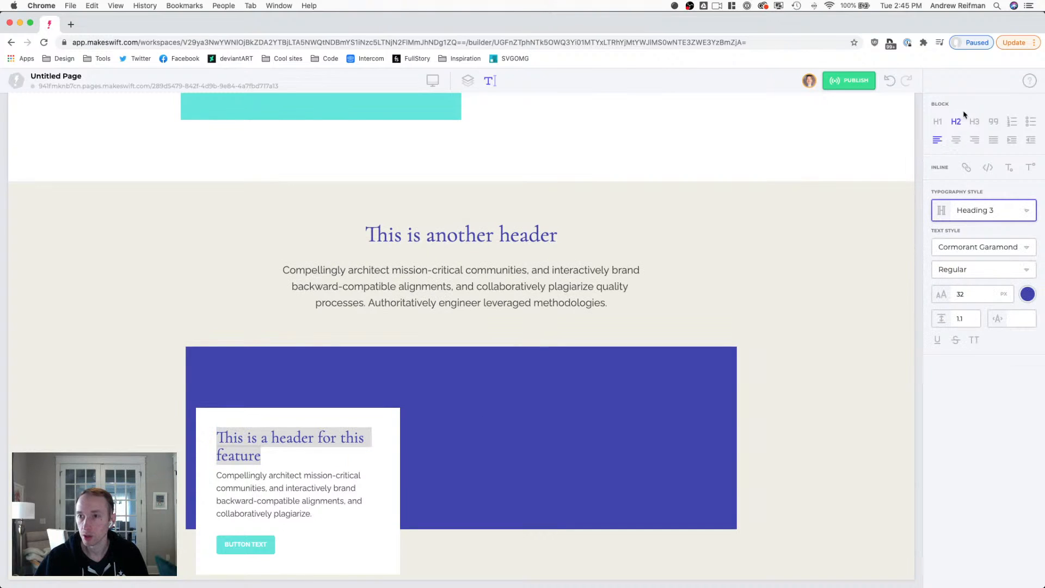
# - Replace the white card's paragraph with the date "November 12, 2020"
pyautogui.click(308, 513)
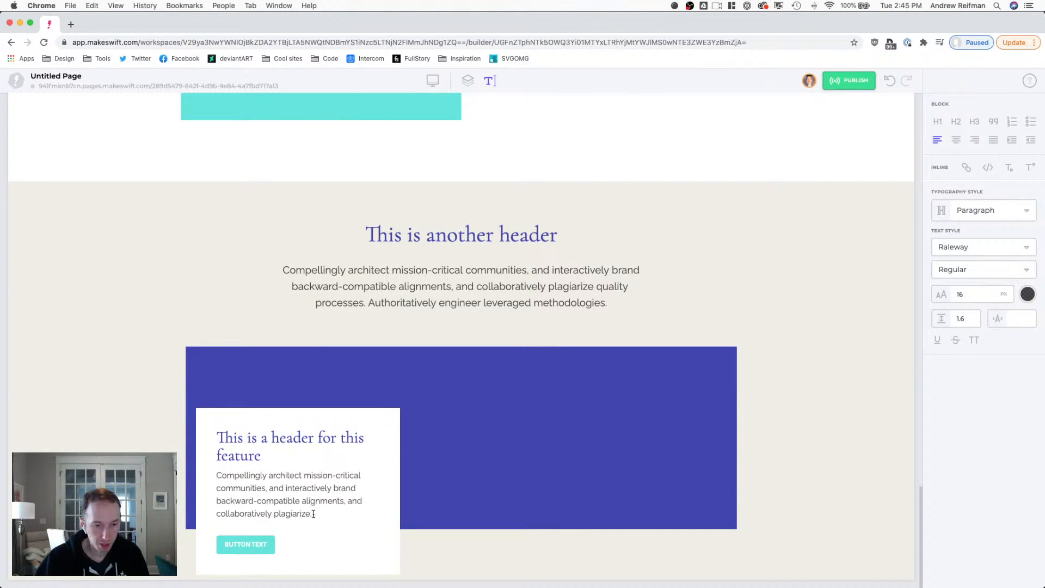
pyautogui.moveTo(313, 514); pyautogui.dragTo(212, 493)
pyautogui.moveTo(210, 483); pyautogui.dragTo(209, 482)
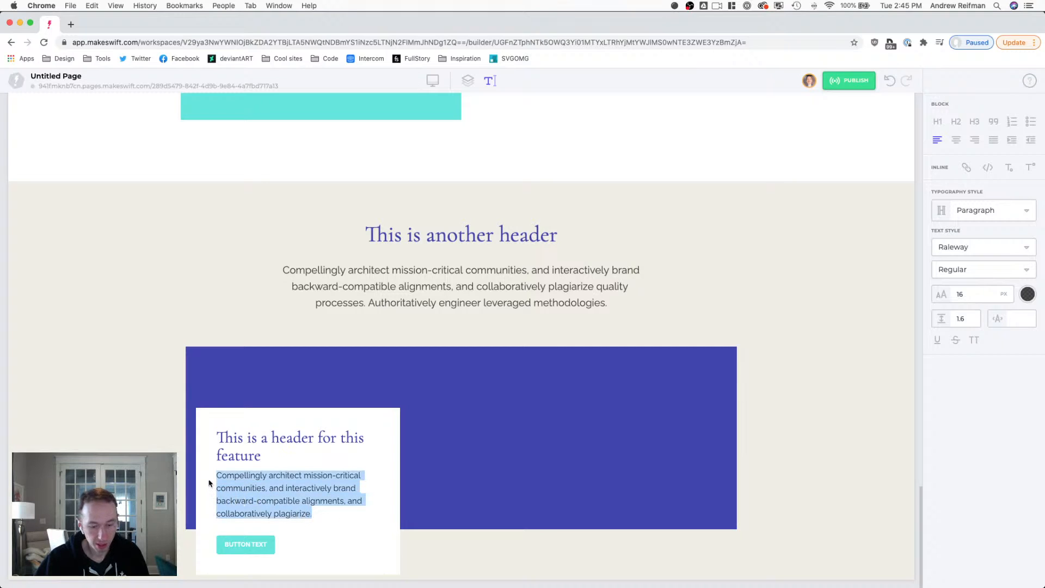
pyautogui.write('Novm')
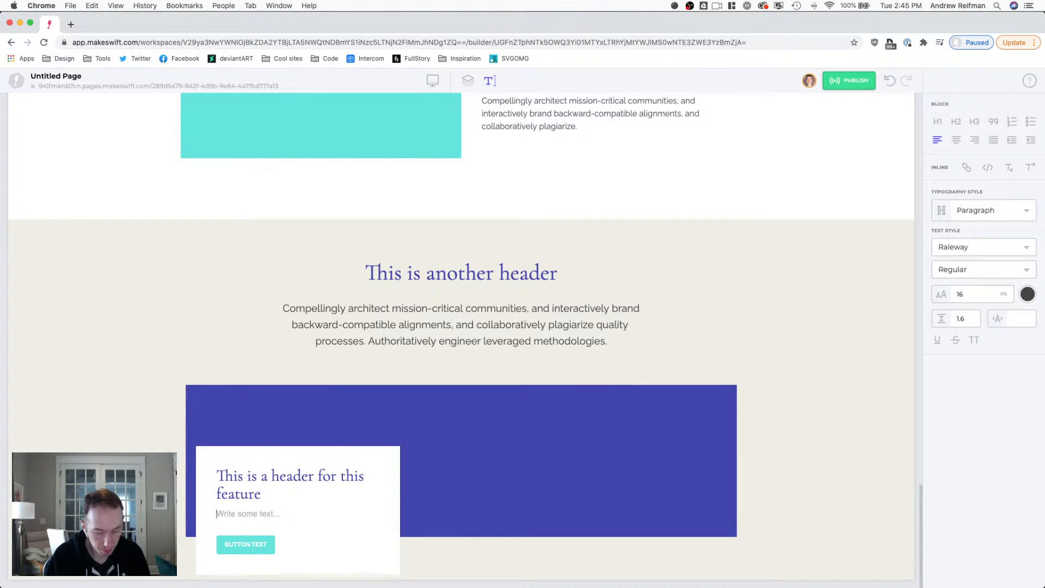
pyautogui.write('eber')
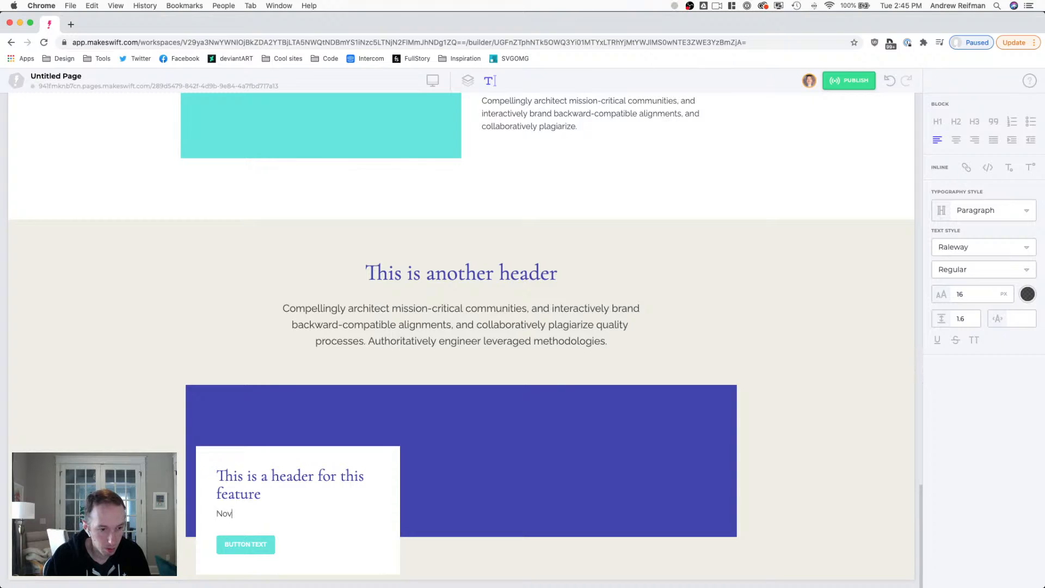
pyautogui.write('ember 12, 2020')
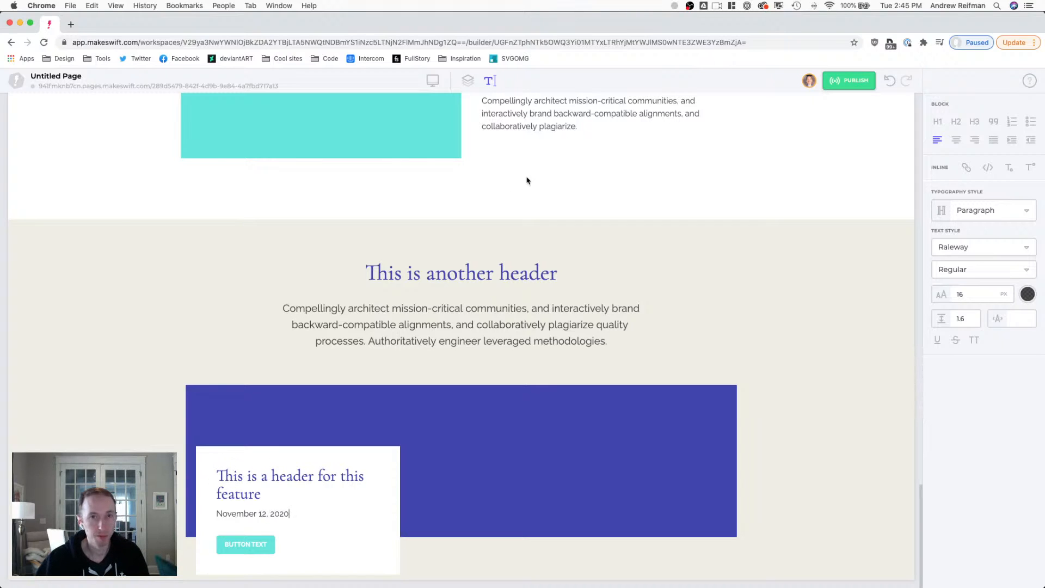
# - Set the inner spacing of the white card #feature-2-content to 25 px
pyautogui.click(468, 81)
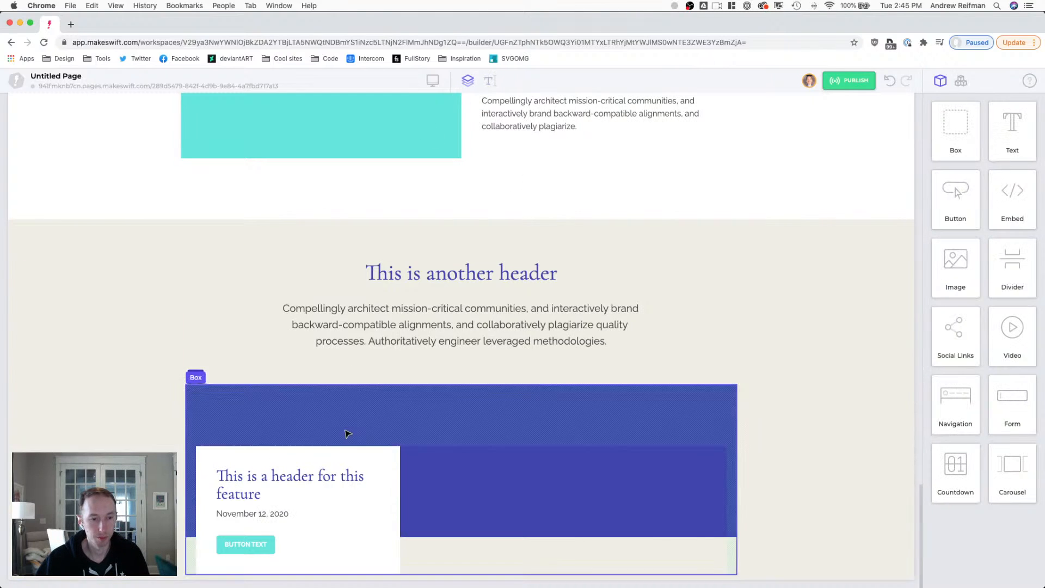
pyautogui.click(214, 561)
pyautogui.doubleClick(987, 325)
pyautogui.write('30')
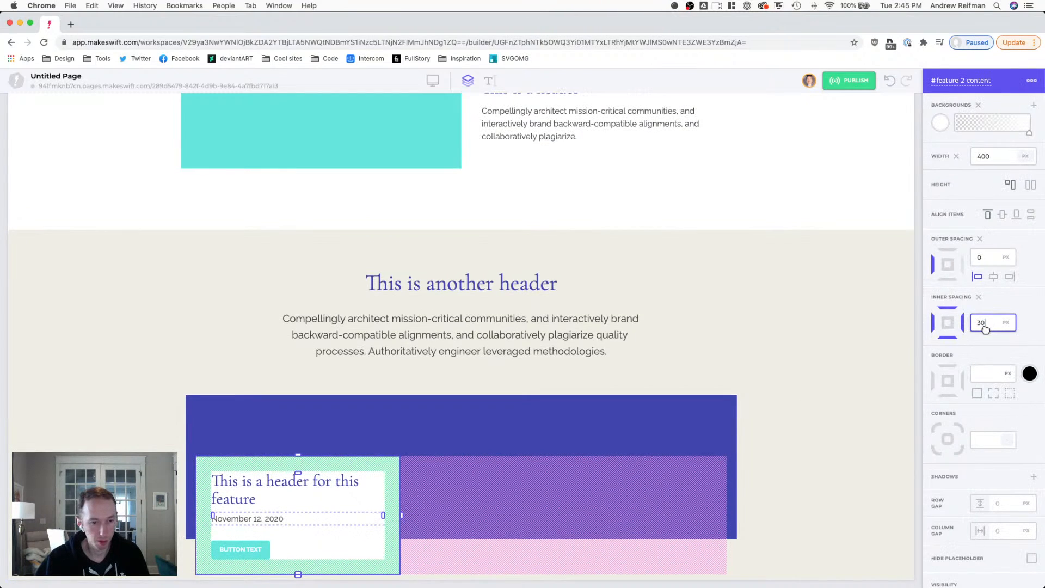
pyautogui.press('BackSpace')
pyautogui.press('BackSpace')
pyautogui.write('25')
pyautogui.press('Return')
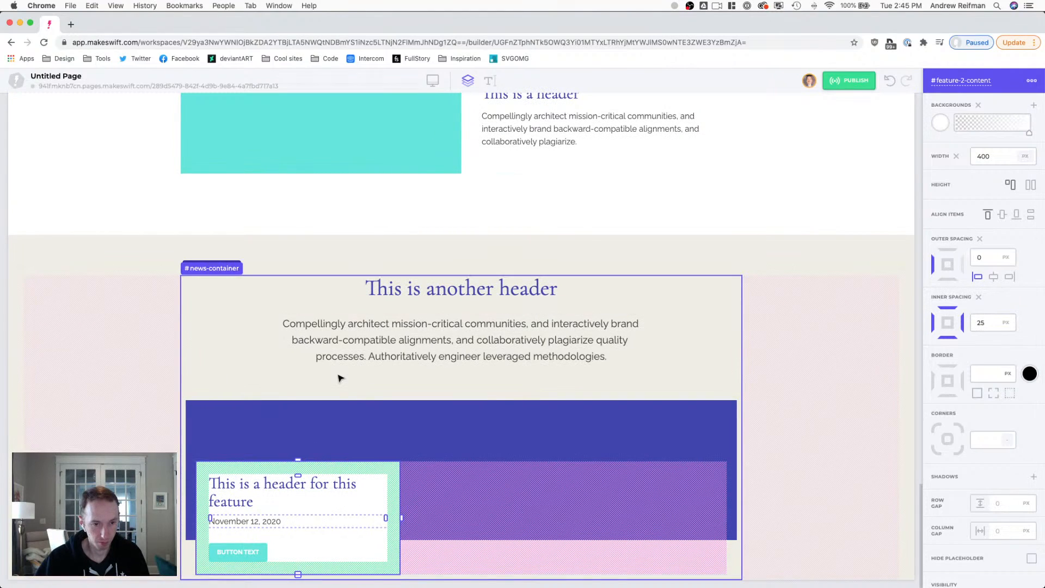
# - Remove all inner spacing from #news-list and clear the white card's fixed width so it fills the blue box
pyautogui.click(460, 397)
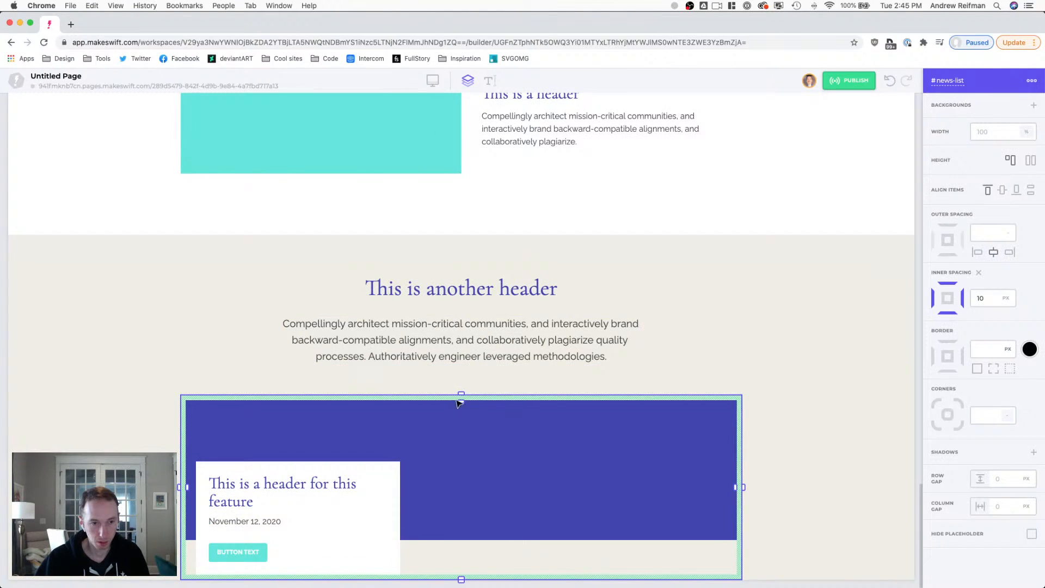
pyautogui.click(978, 272)
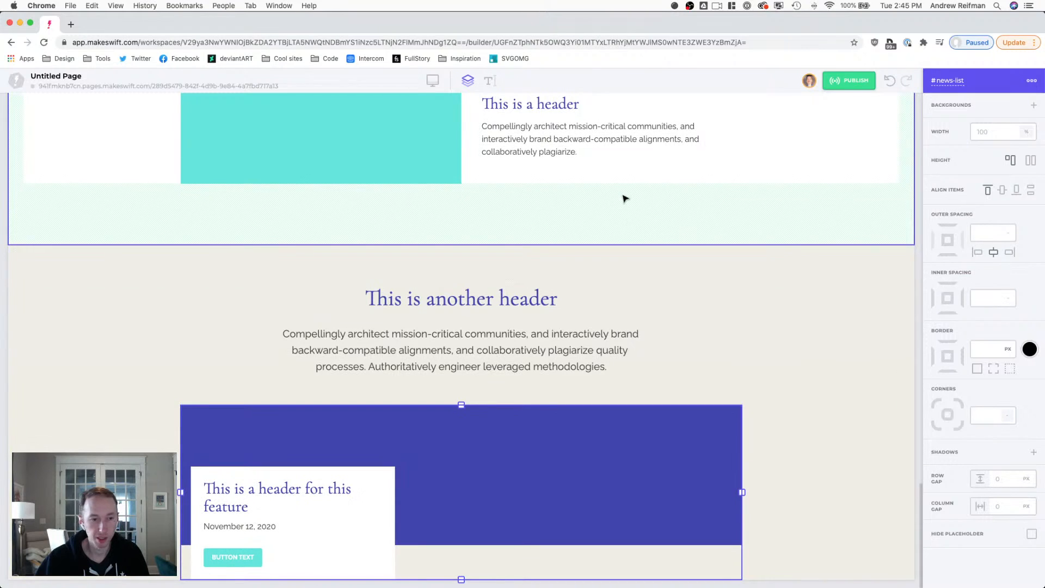
pyautogui.click(390, 478)
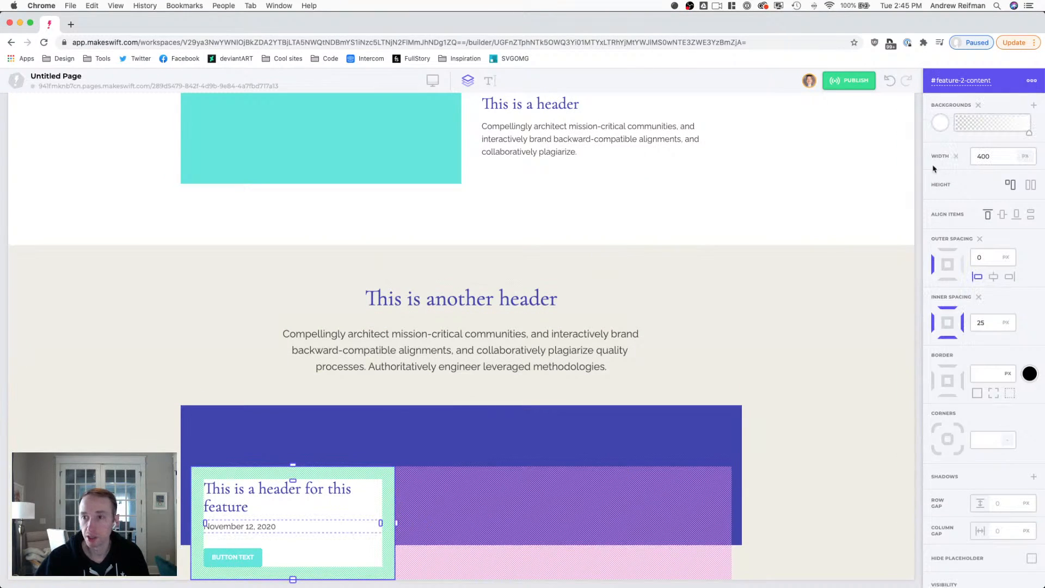
pyautogui.click(955, 157)
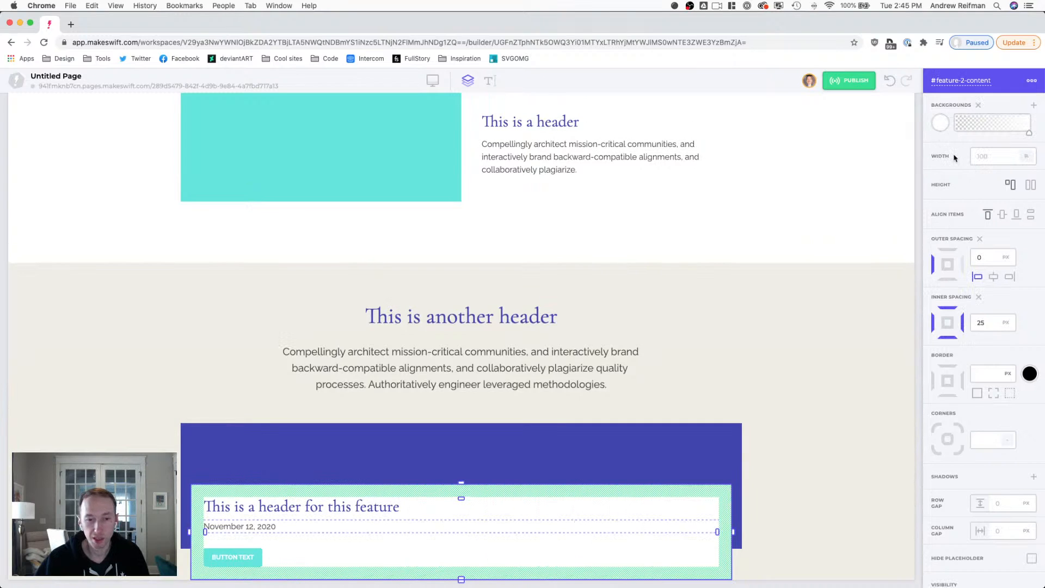
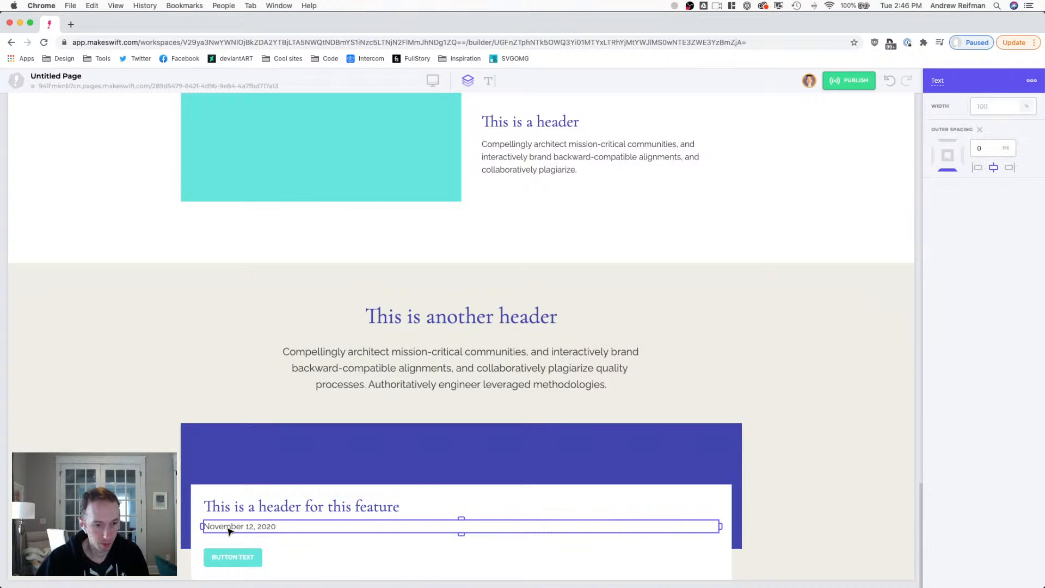
# - Set the card button's top outer spacing to 25 px, keep its medium size, and set its text size to 11 px
pyautogui.click(243, 555)
pyautogui.moveTo(238, 547); pyautogui.dragTo(236, 545)
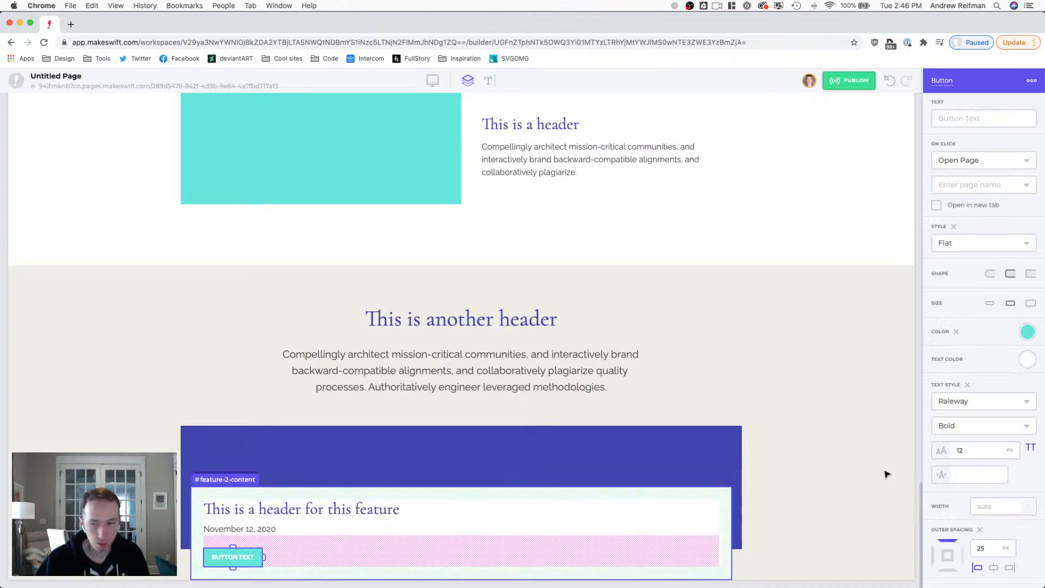
pyautogui.click(992, 309)
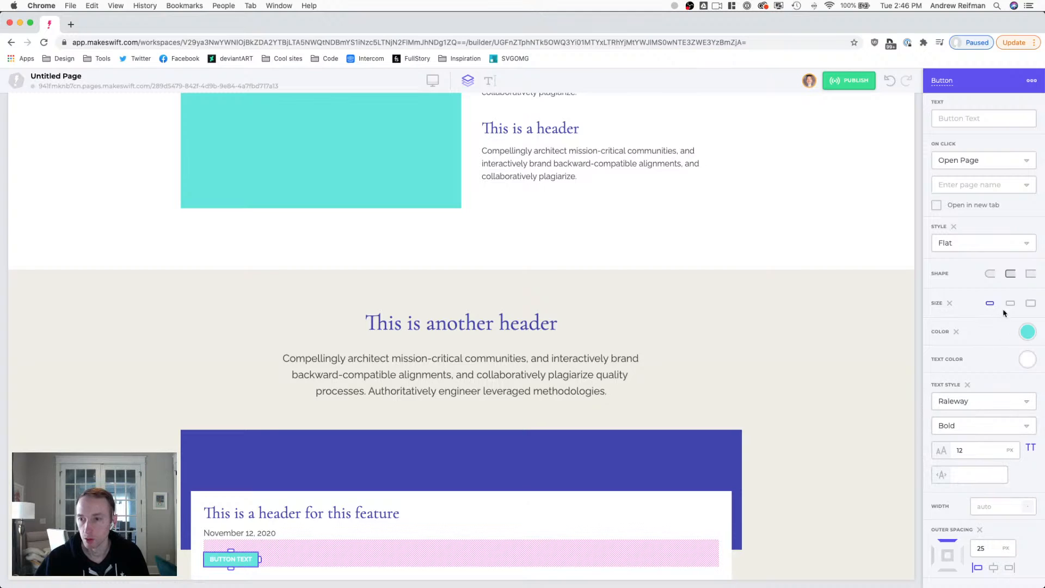
pyautogui.click(1011, 303)
pyautogui.click(980, 454)
pyautogui.write('10')
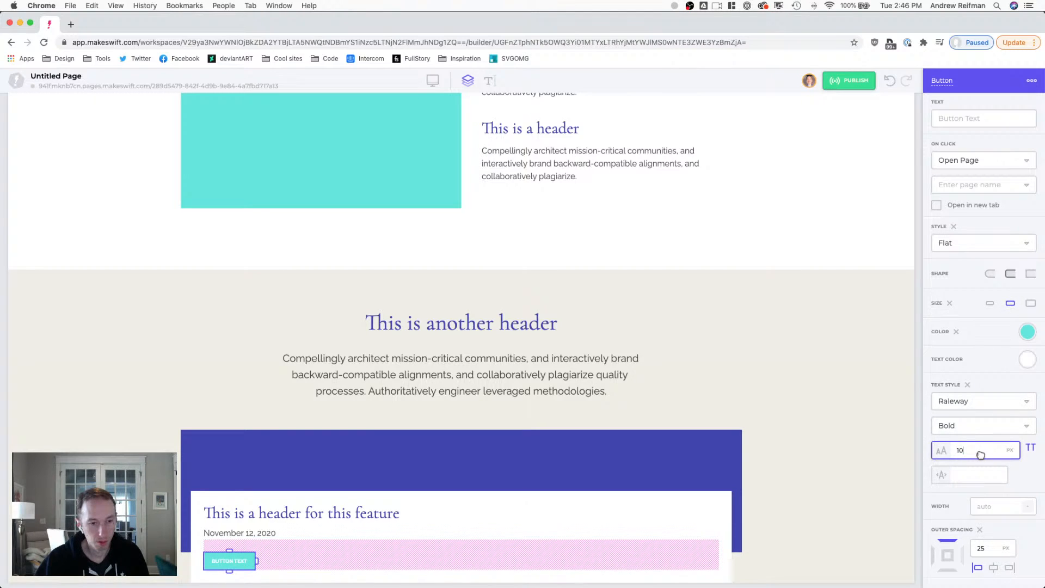
pyautogui.press('Up')
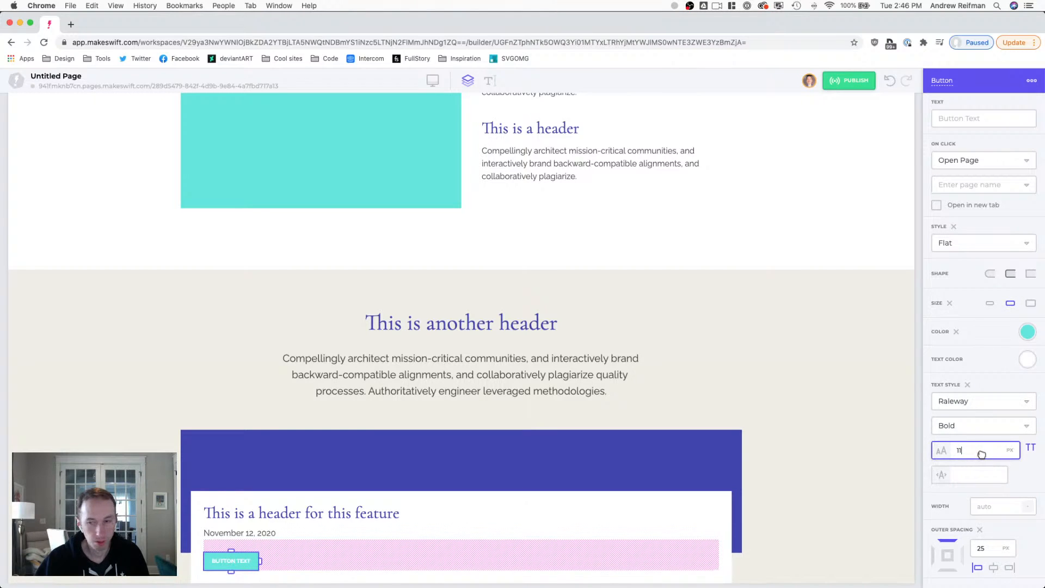
# - Change the card button's label to "Read more"
pyautogui.click(954, 117)
pyautogui.write('Read more')
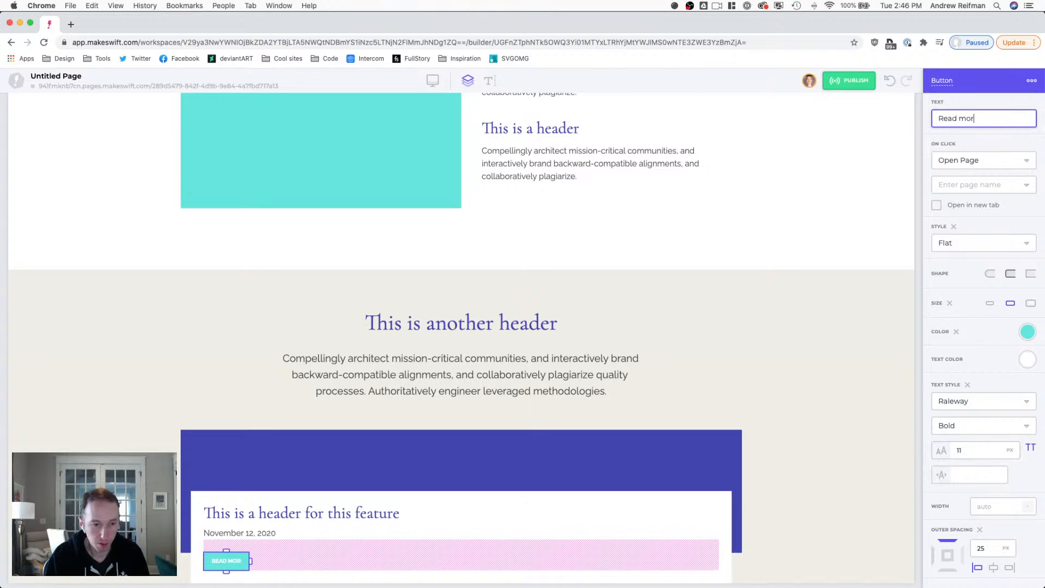
pyautogui.click(920, 119)
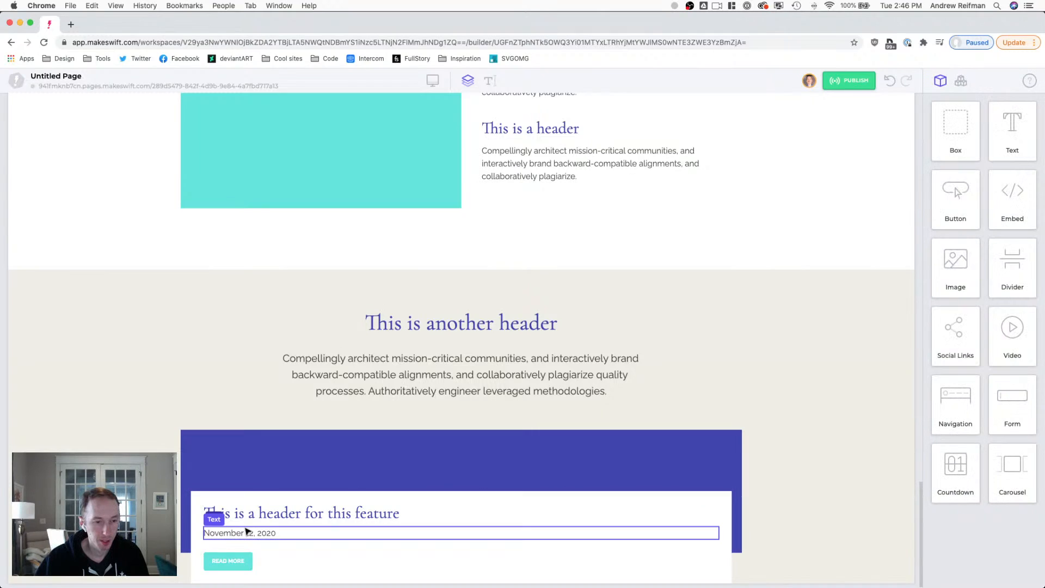
# - Set the font size of the card's date "November 12, 2020" to 14 px
pyautogui.doubleClick(244, 532)
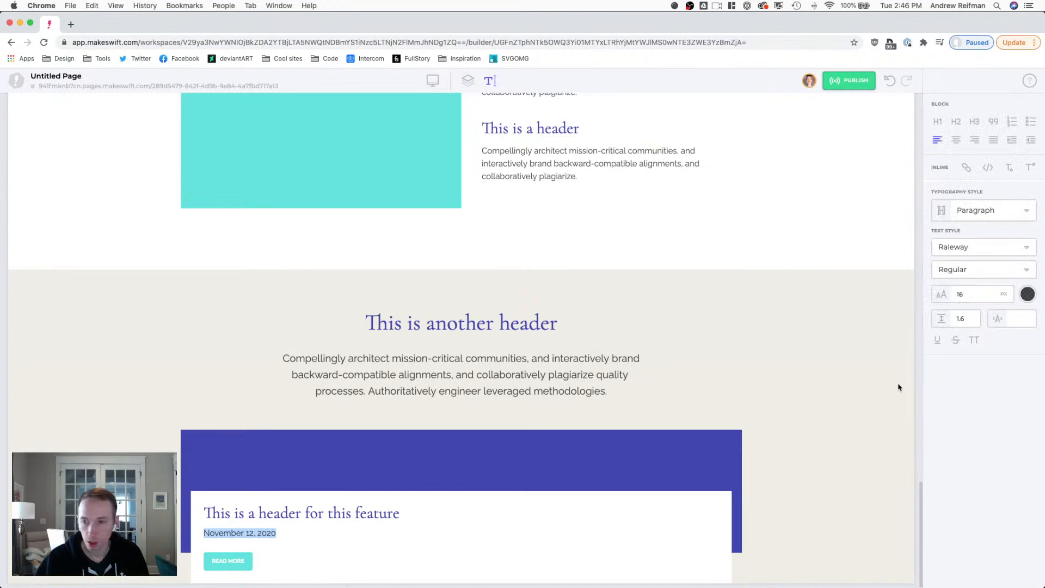
pyautogui.click(982, 294)
pyautogui.write('14')
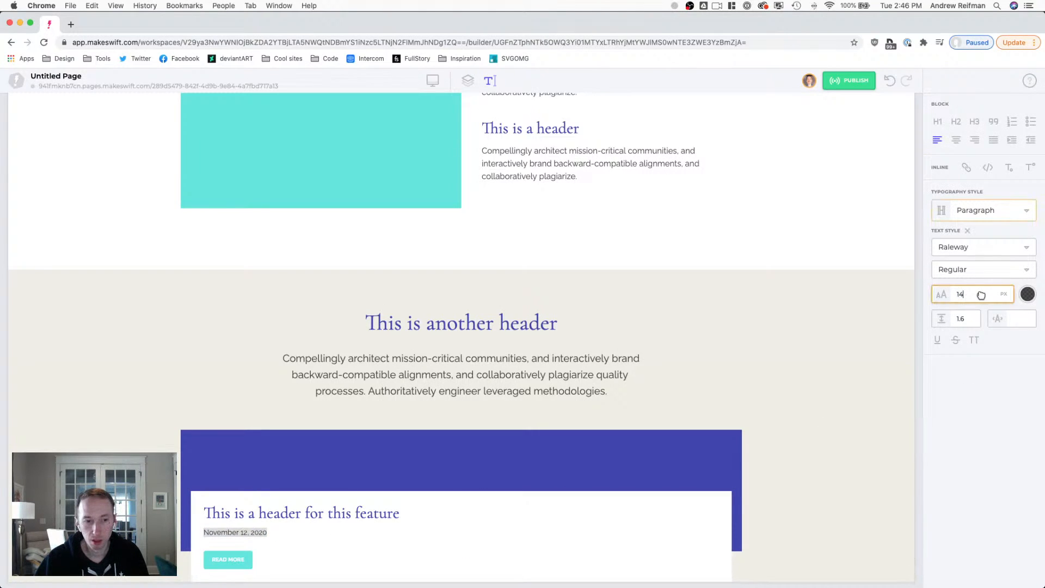
pyautogui.click(468, 80)
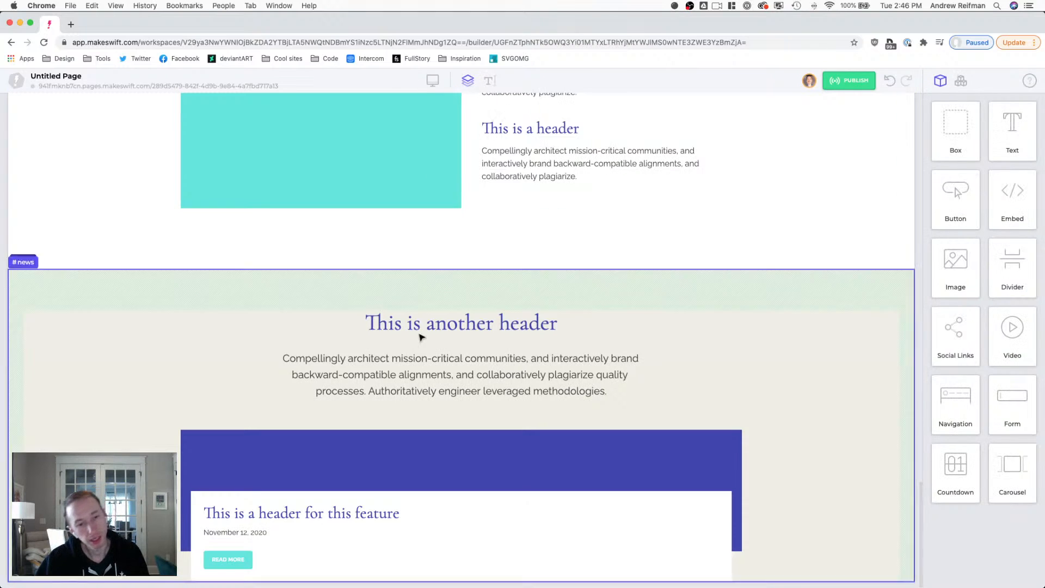
# - Reduce the space above the "Read more" button slightly and set the card heading's bottom outer spacing to 5 px
pyautogui.click(233, 550)
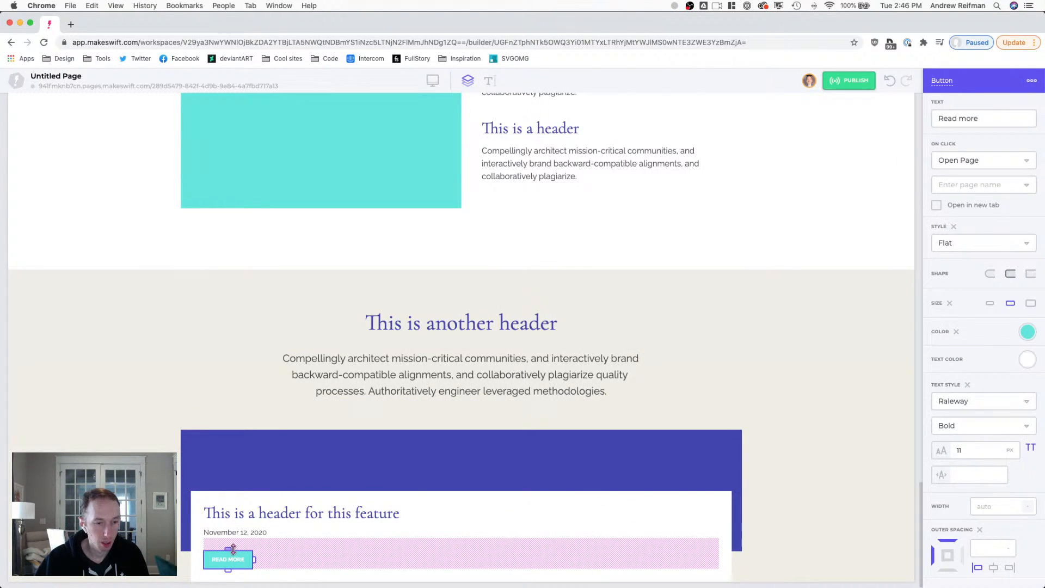
pyautogui.click(243, 514)
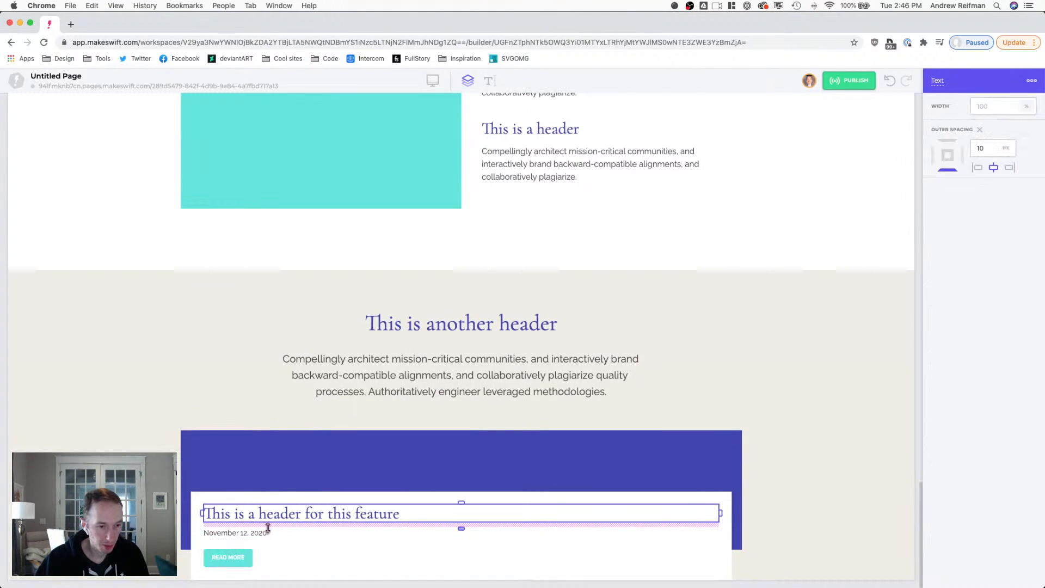
pyautogui.moveTo(463, 528); pyautogui.dragTo(462, 528)
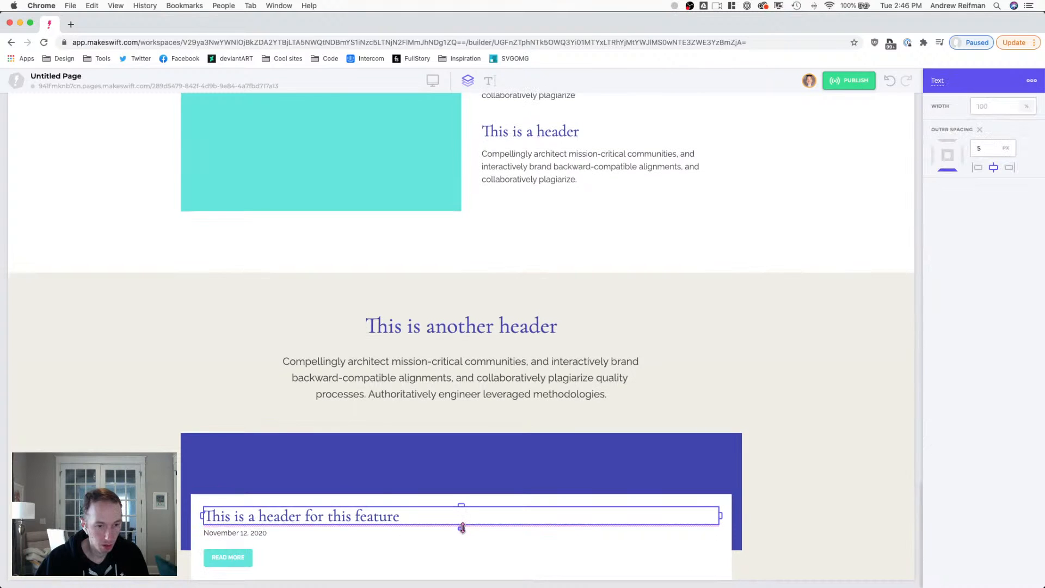
# - Try a top inner spacing of 125 px on the blue box and return it to 120 px
pyautogui.click(148, 406)
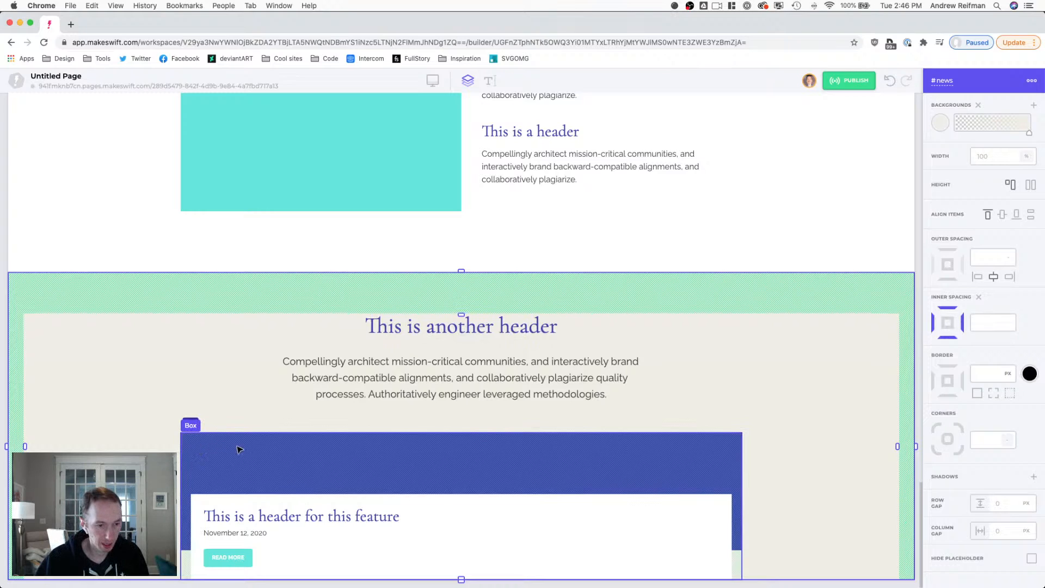
pyautogui.click(294, 461)
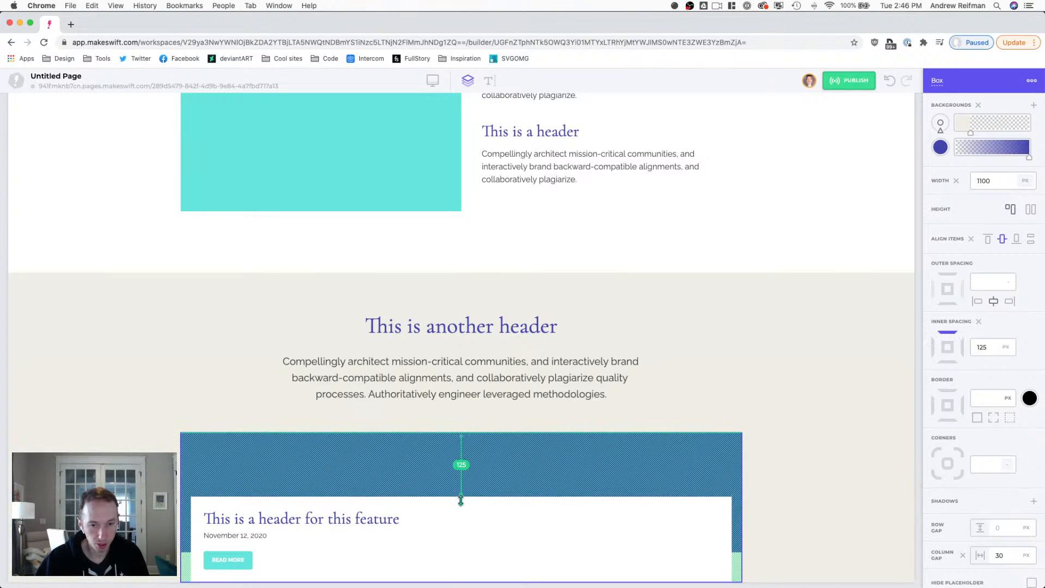
pyautogui.moveTo(461, 501); pyautogui.dragTo(461, 498)
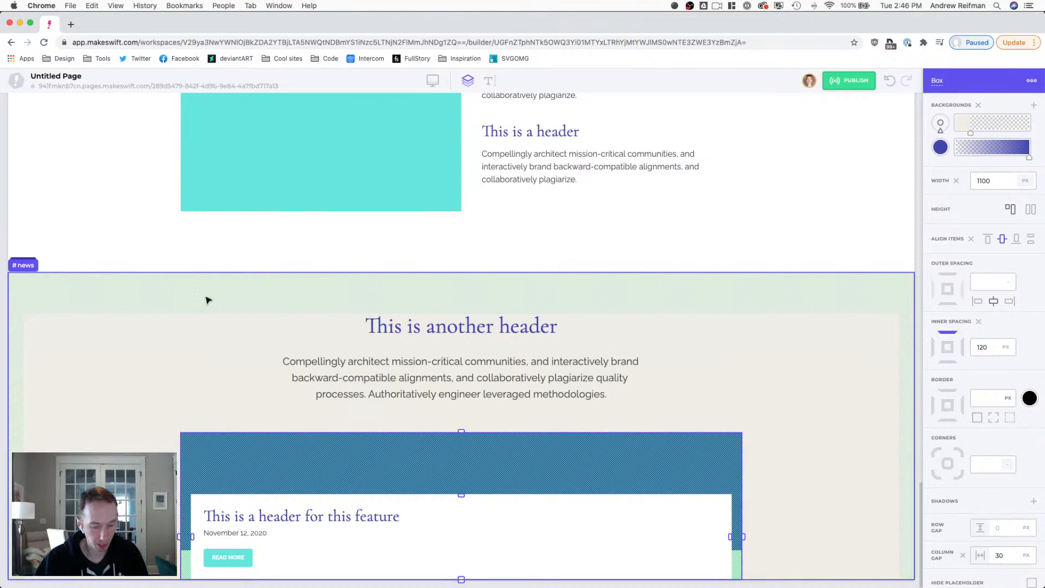
# - Duplicate the blue news box twice so that #news-list holds three cards side by side
pyautogui.moveTo(736, 515); pyautogui.dragTo(727, 493)
pyautogui.click(515, 455)
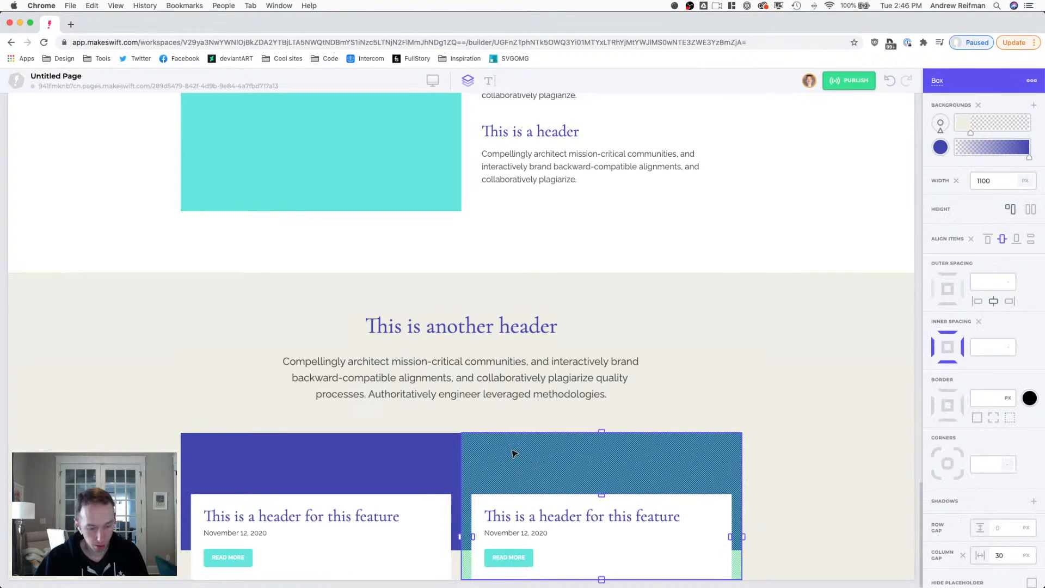
pyautogui.press('super+d')
pyautogui.scroll(-1, 518, 434)
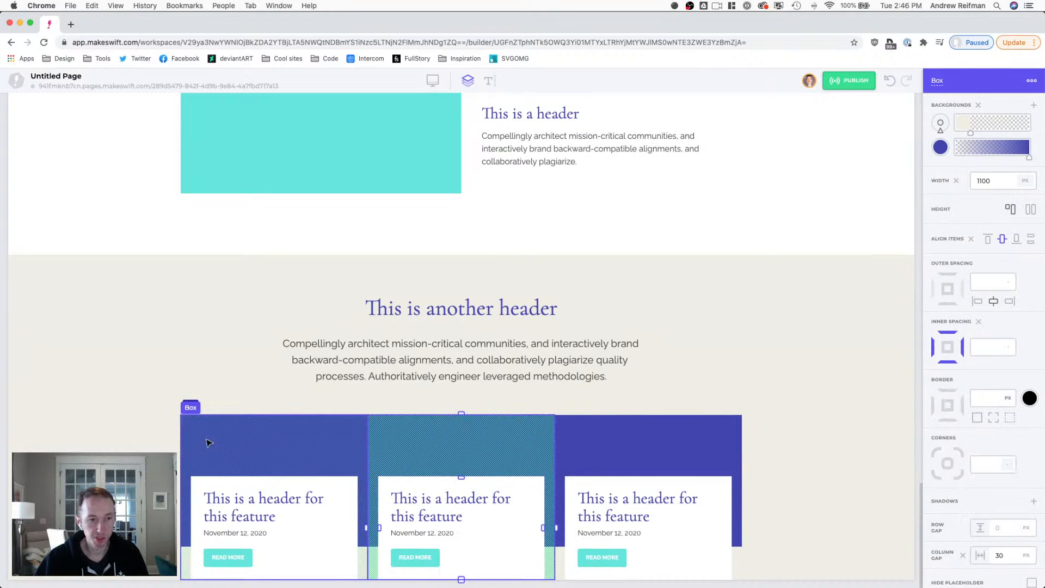
# - Set the column gap of #news-list to 30 px
pyautogui.click(189, 397)
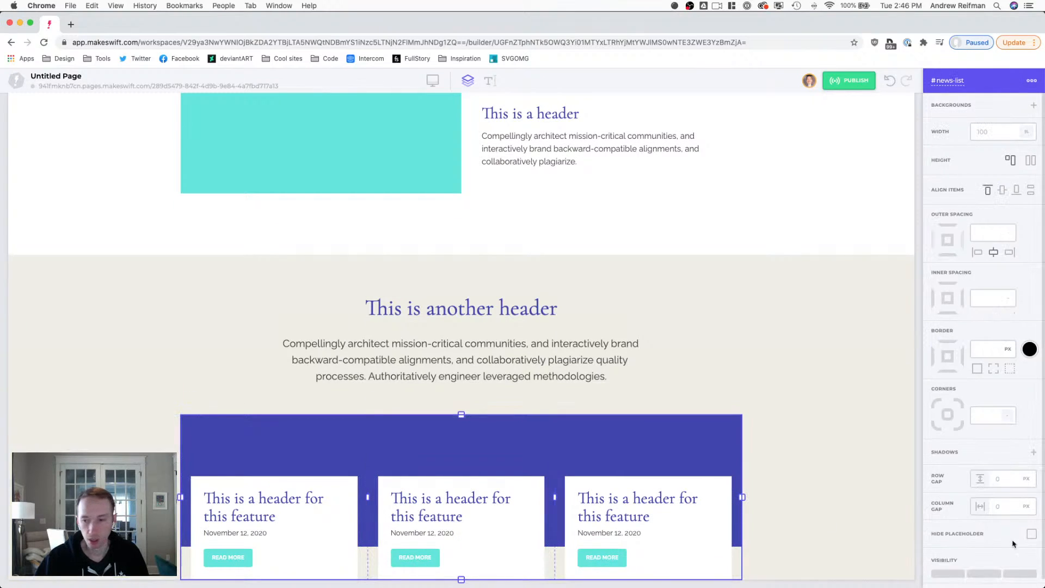
pyautogui.click(1005, 506)
pyautogui.write('20')
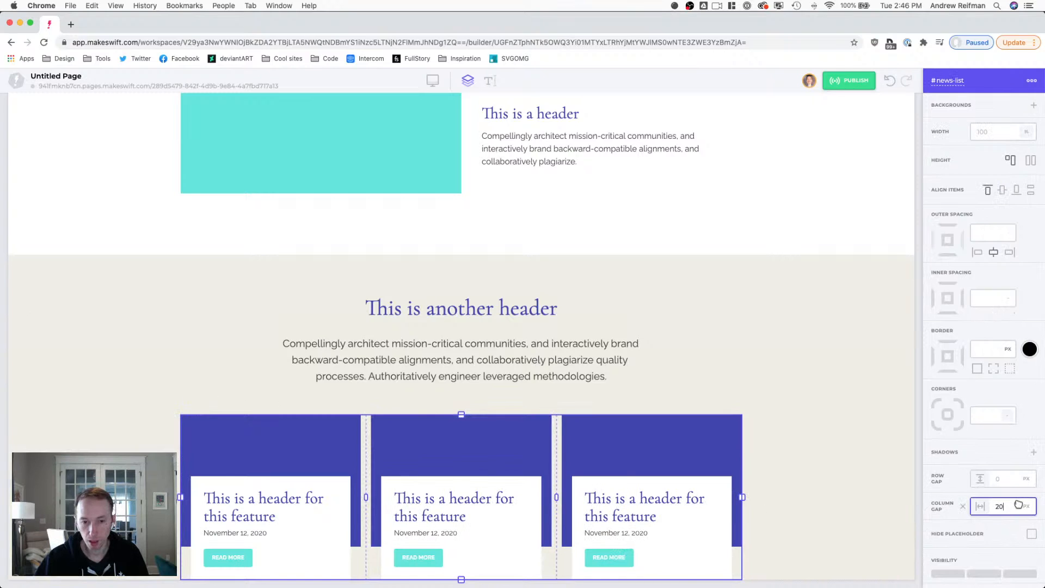
pyautogui.press('BackSpace')
pyautogui.write('5')
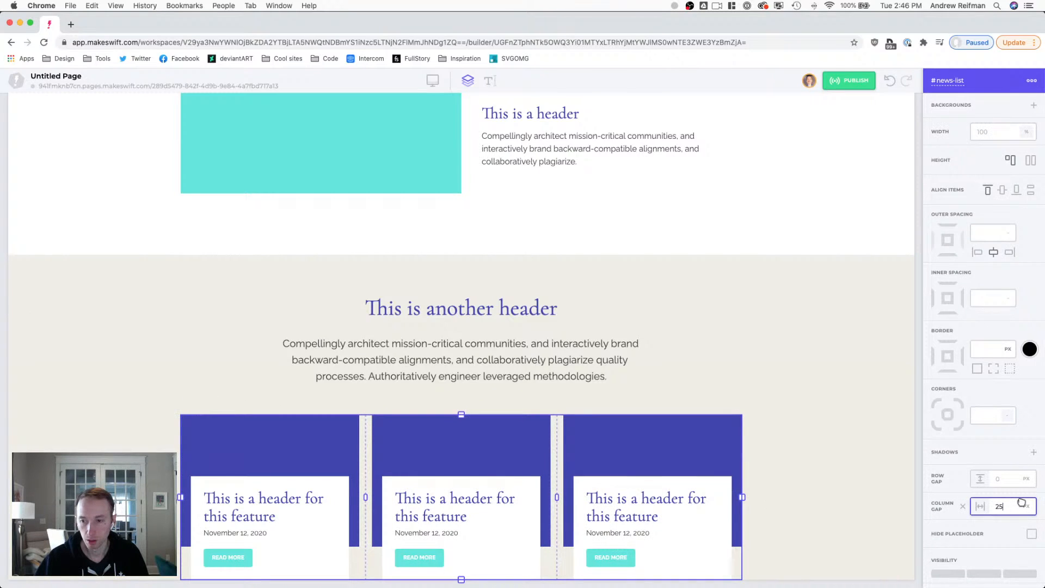
pyautogui.press('BackSpace')
pyautogui.press('BackSpace')
pyautogui.write('30')
pyautogui.press('Return')
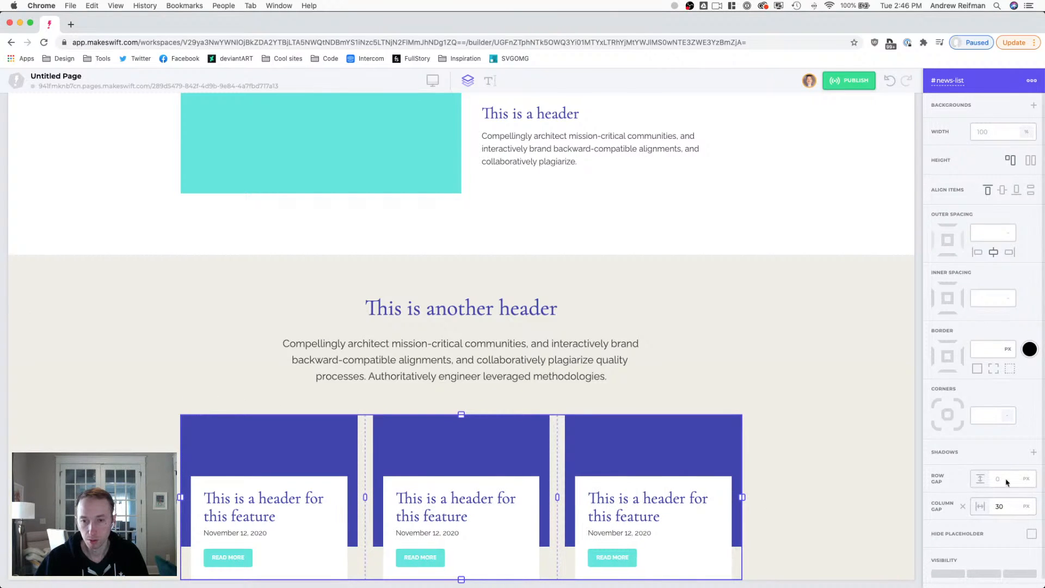
# - Set the bottom inner spacing of the #news section to 110 px
pyautogui.click(918, 427)
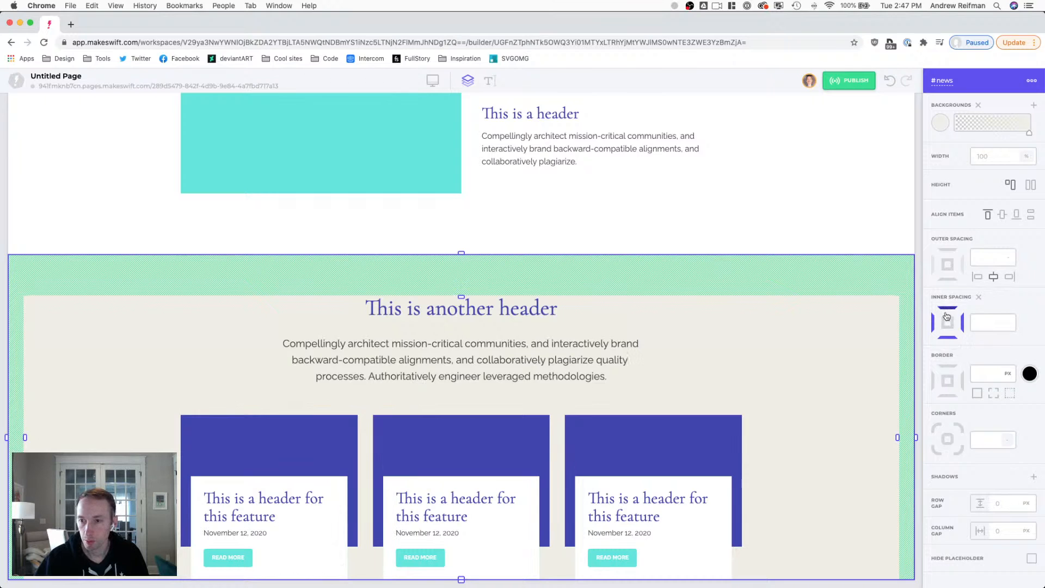
pyautogui.click(948, 337)
pyautogui.write('120')
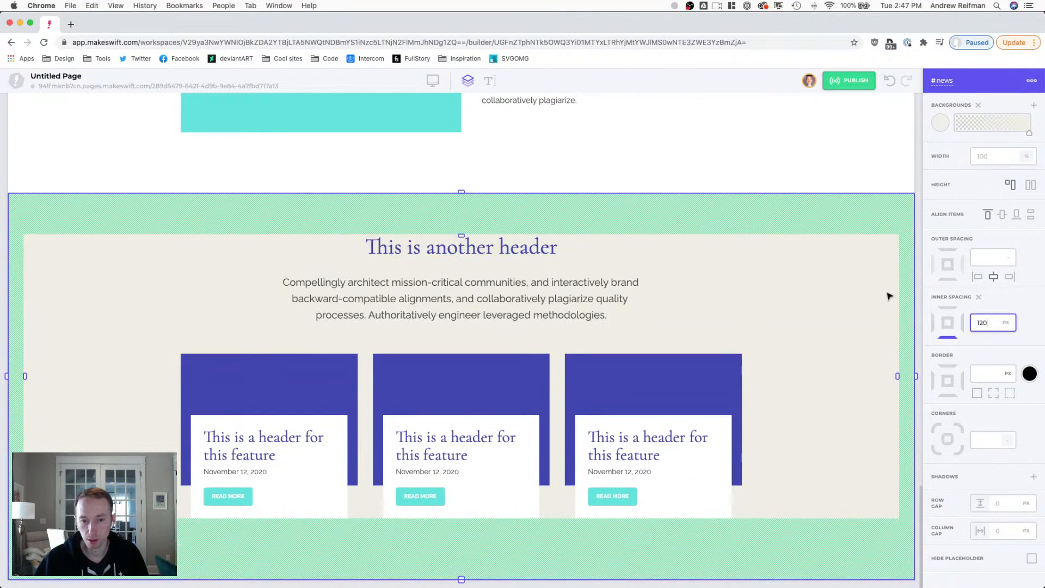
pyautogui.click(989, 326)
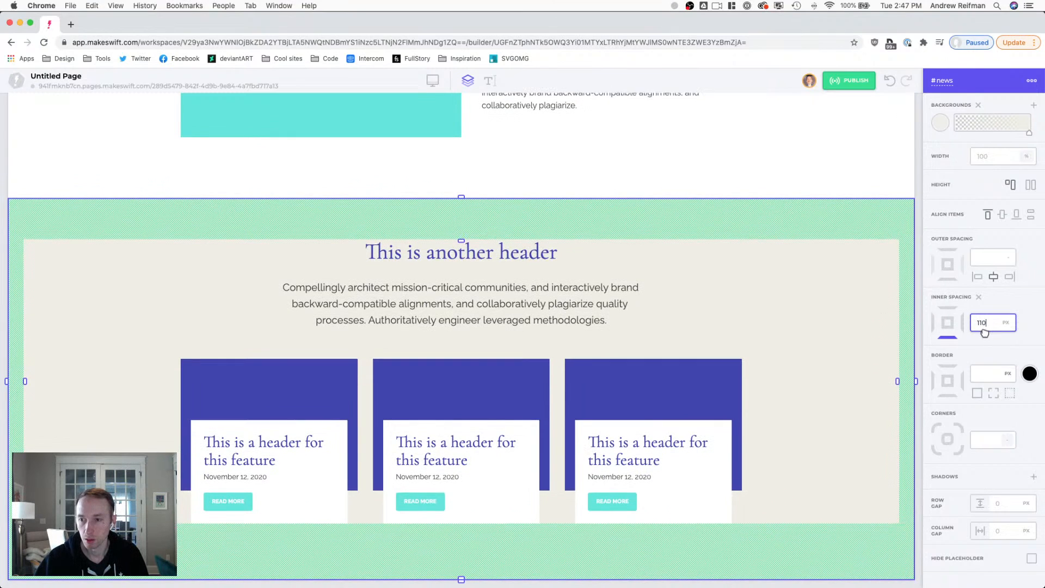
pyautogui.click(920, 193)
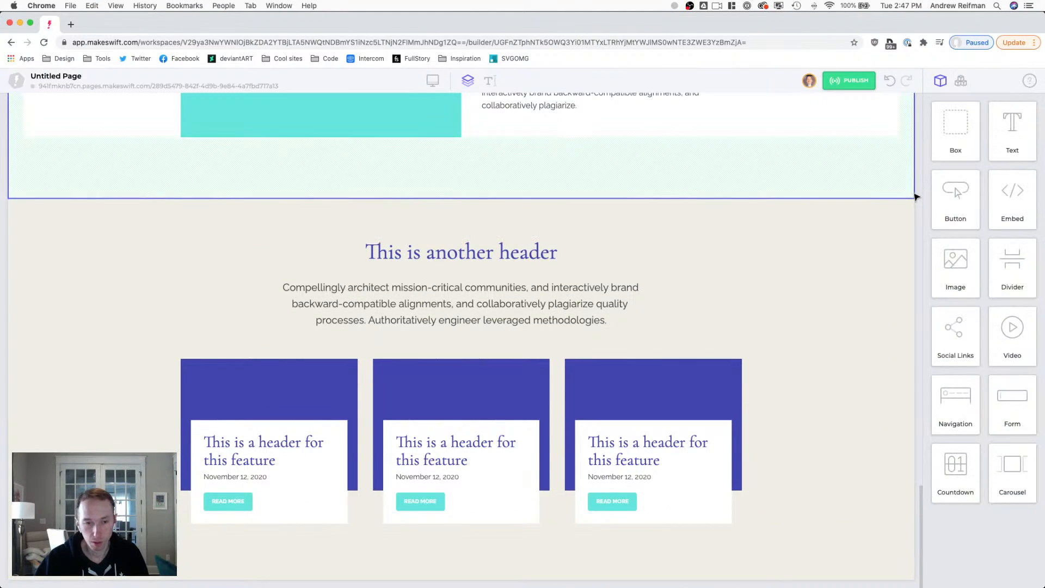
# - Widen the column gap between the three news cards in #news-list slightly
pyautogui.click(560, 392)
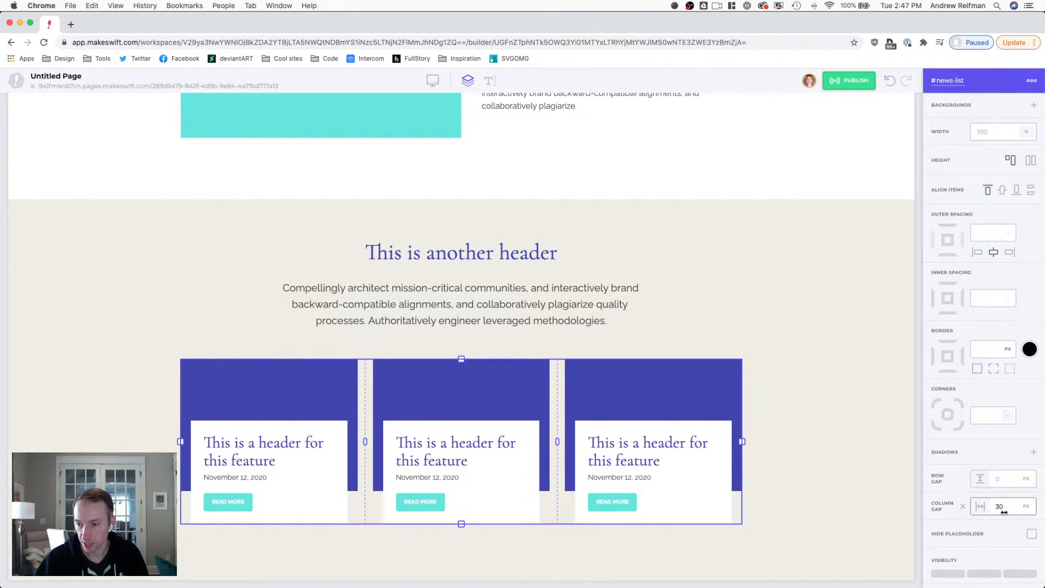
pyautogui.moveTo(1003, 511); pyautogui.dragTo(1012, 512)
pyautogui.click(920, 368)
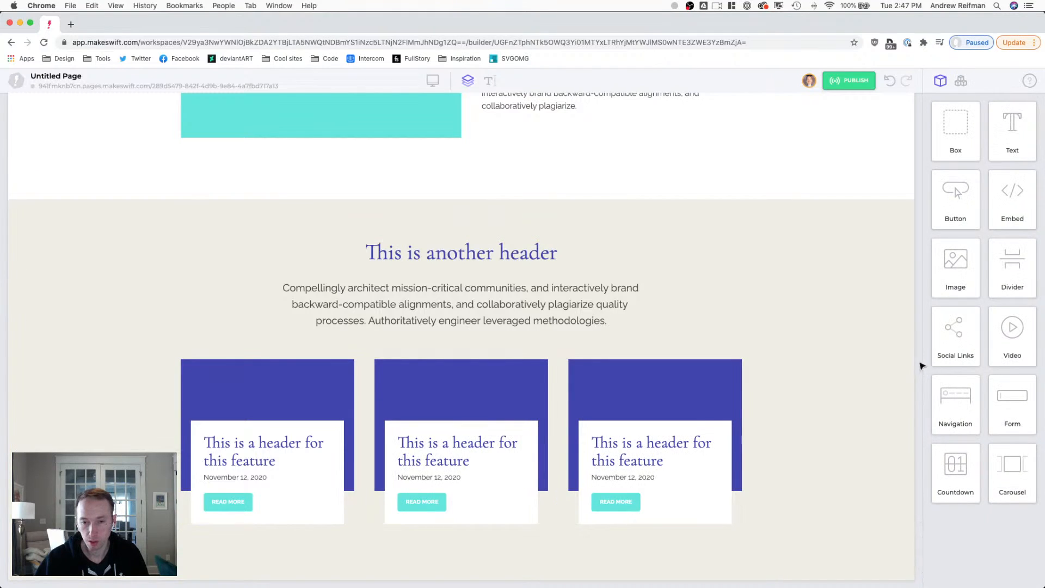
# - Set the font size of the third news card's header to 28 px
pyautogui.doubleClick(612, 457)
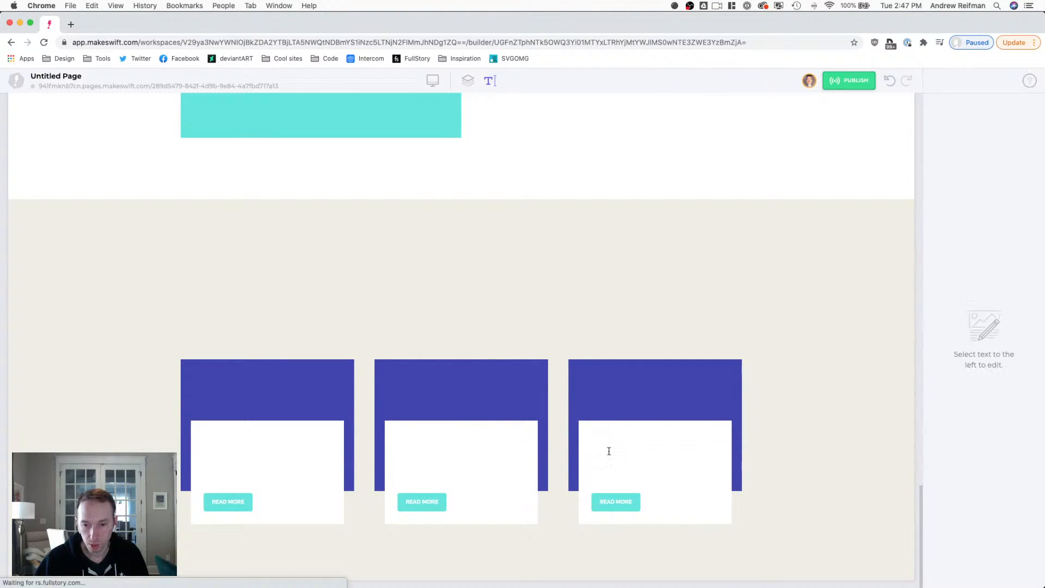
pyautogui.moveTo(986, 294); pyautogui.dragTo(977, 296)
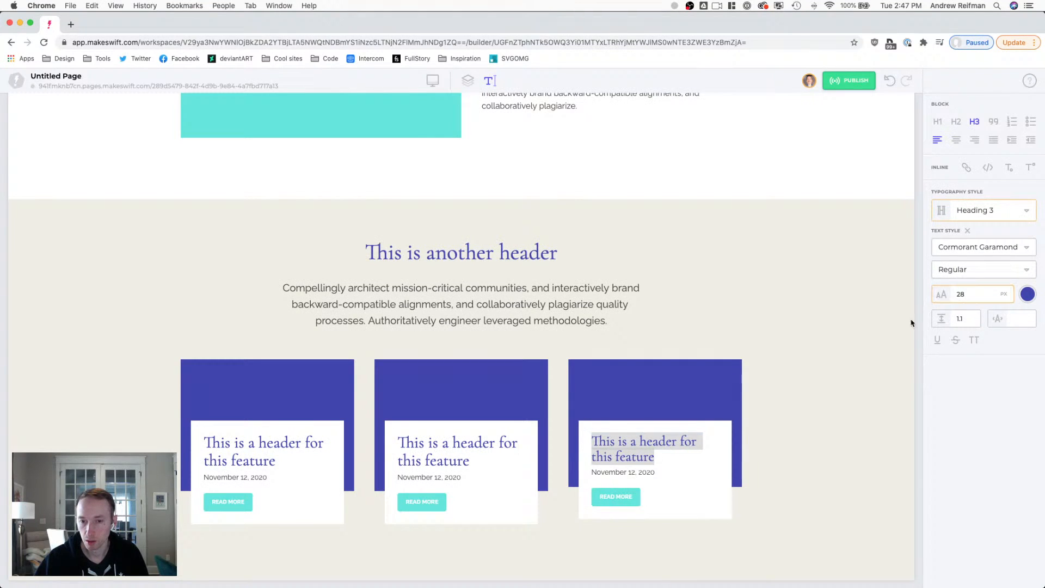
pyautogui.click(650, 442)
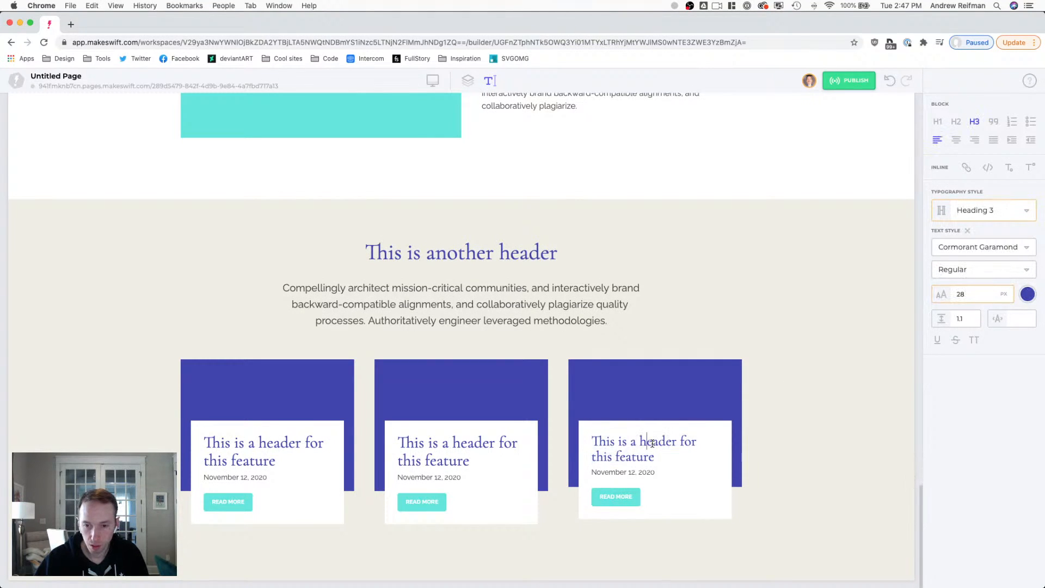
# - Save the third card's header formatting as a new typography style named "Heading 4"
pyautogui.tripleClick(652, 443)
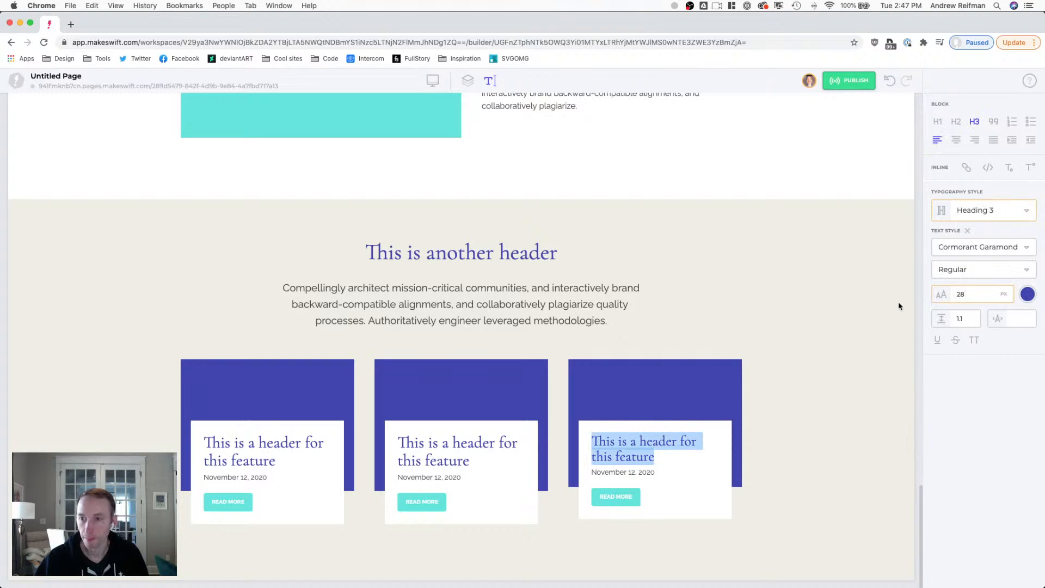
pyautogui.click(974, 212)
pyautogui.scroll(-2, 944, 289)
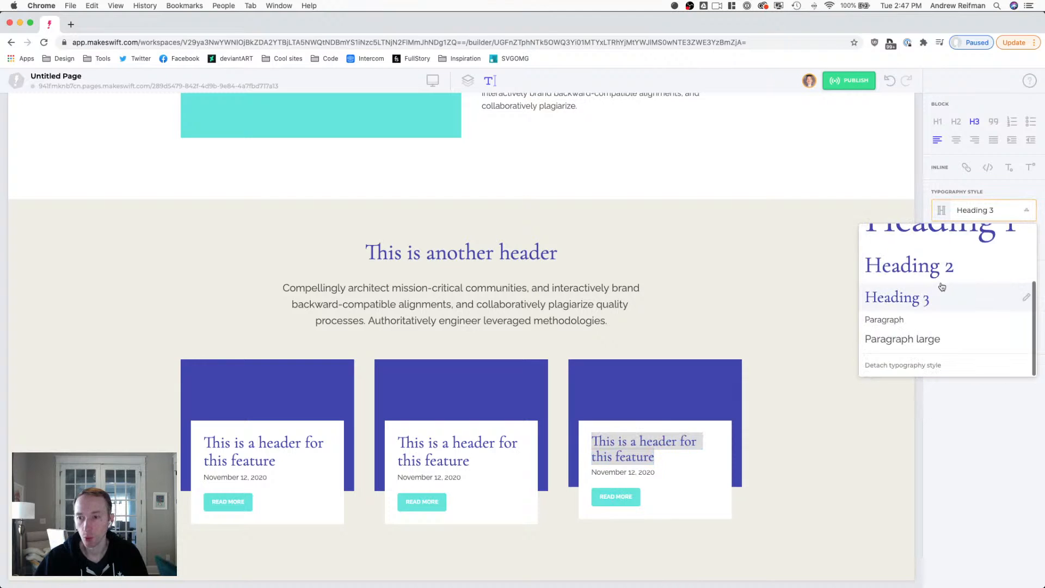
pyautogui.scroll(2, 947, 288)
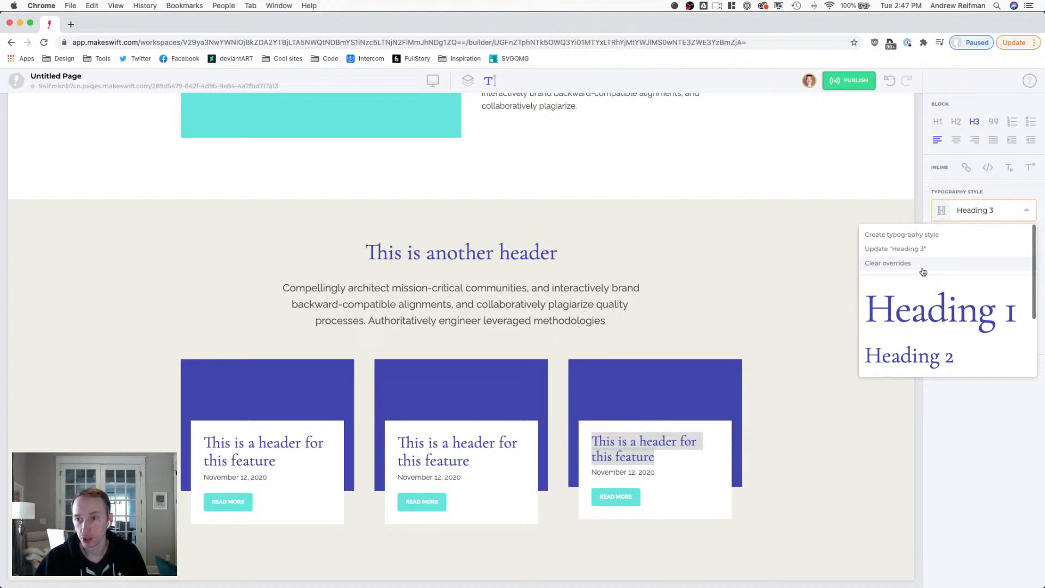
pyautogui.click(897, 236)
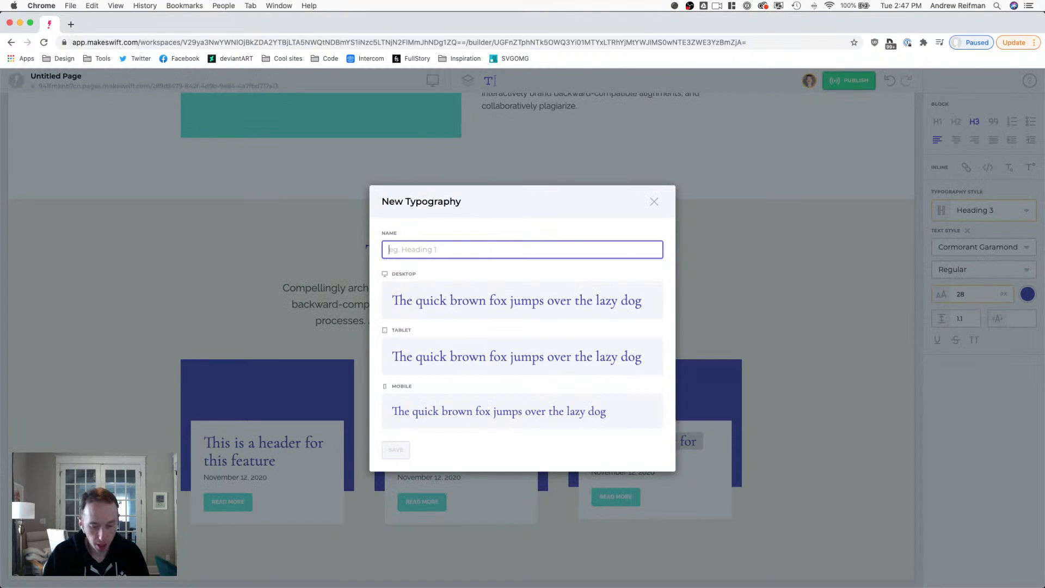
pyautogui.write('Heading 4')
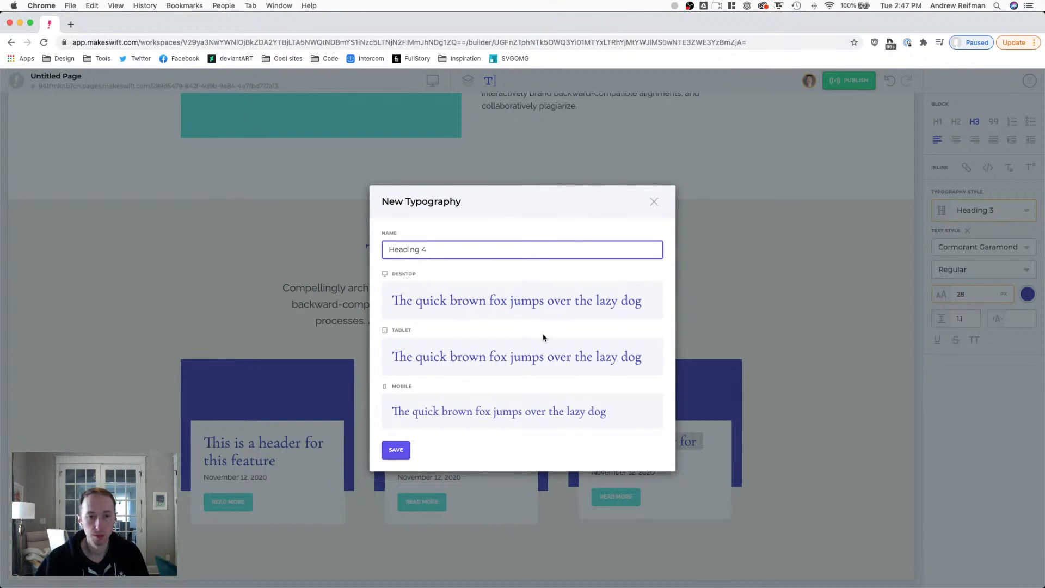
pyautogui.click(397, 450)
# - Apply the Heading 4 typography style to the headers of the middle and first news cards
pyautogui.click(410, 442)
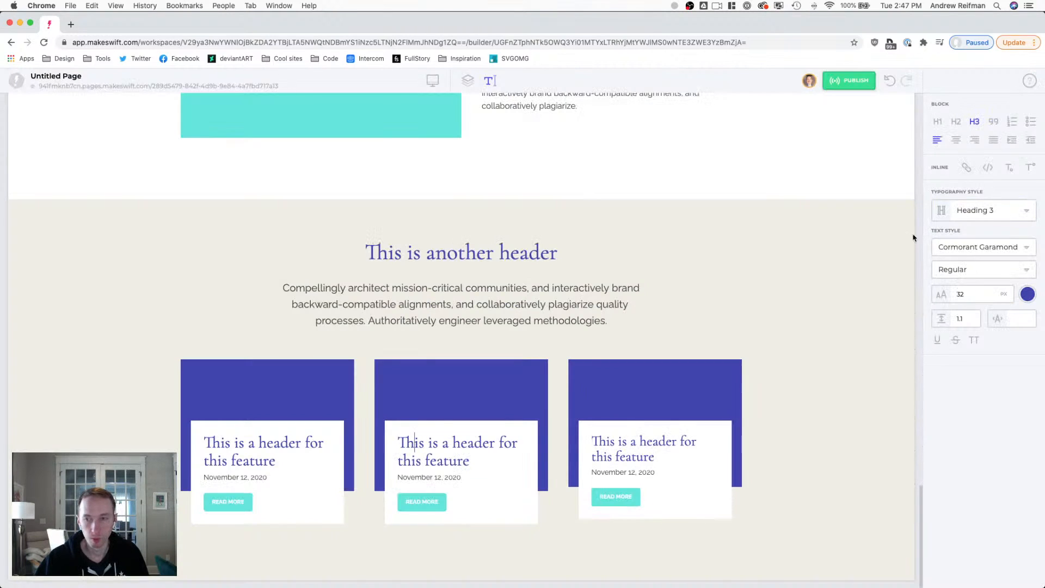
pyautogui.click(960, 216)
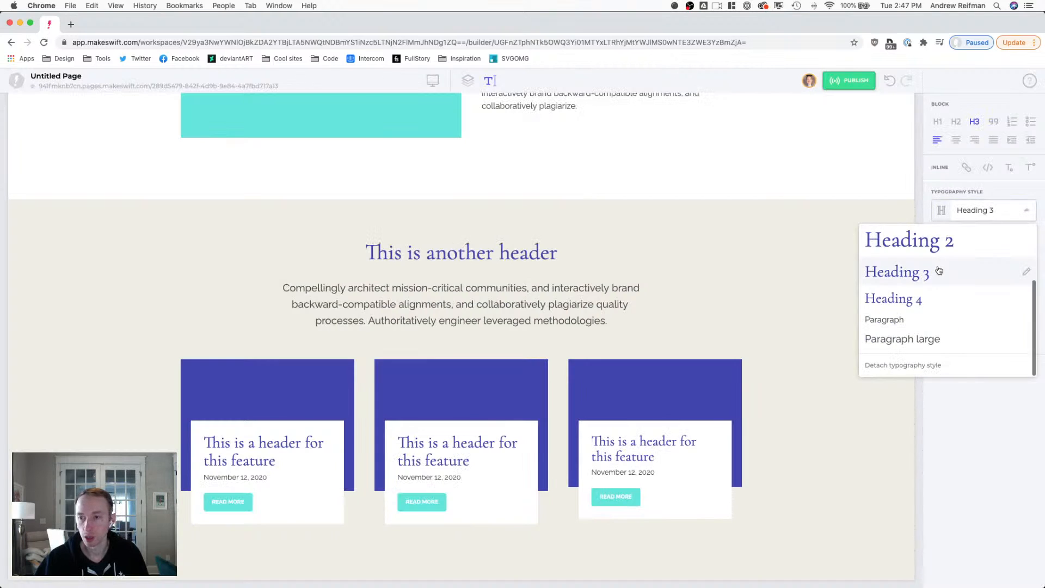
pyautogui.click(895, 300)
pyautogui.click(245, 442)
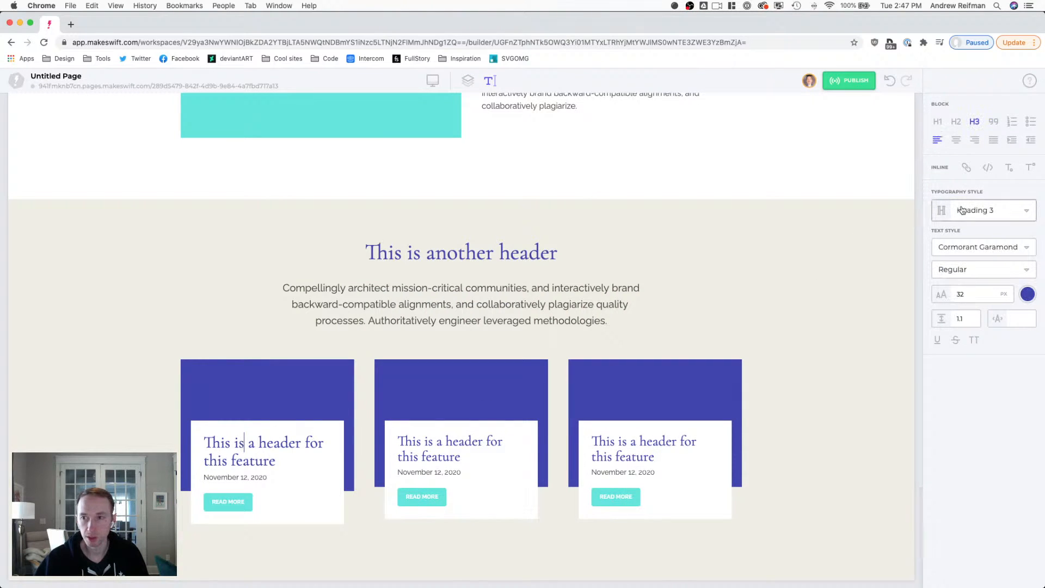
pyautogui.click(977, 211)
pyautogui.scroll(-2, 901, 365)
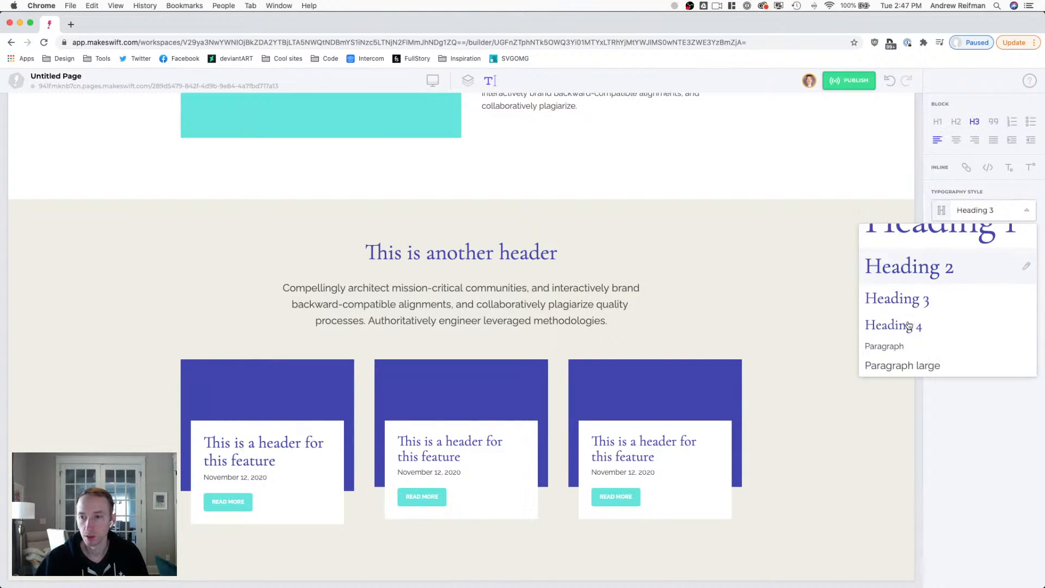
pyautogui.click(906, 328)
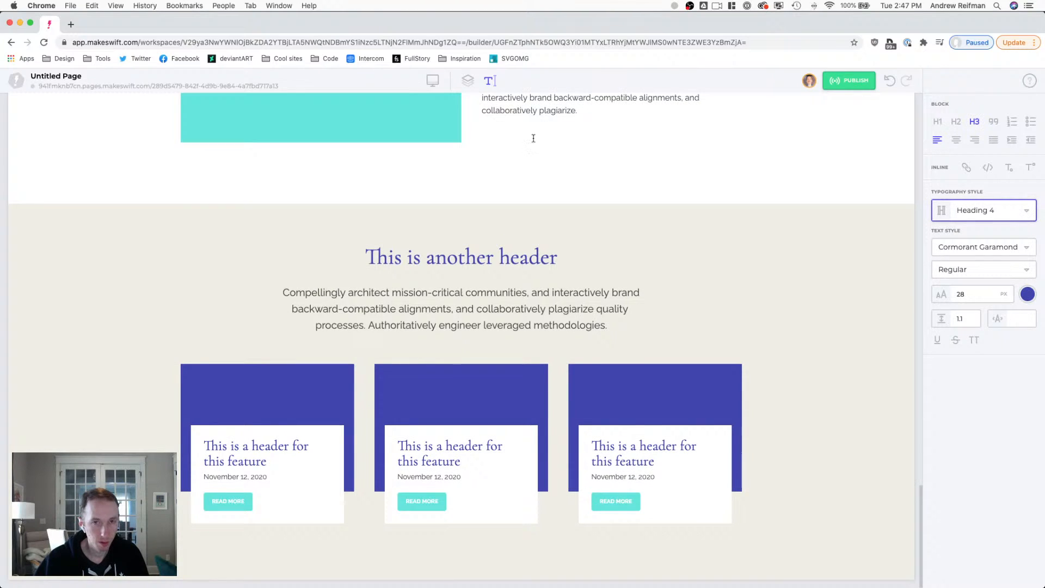
# - Set the Read more buttons in all three news cards to the smallest button size
pyautogui.click(250, 390)
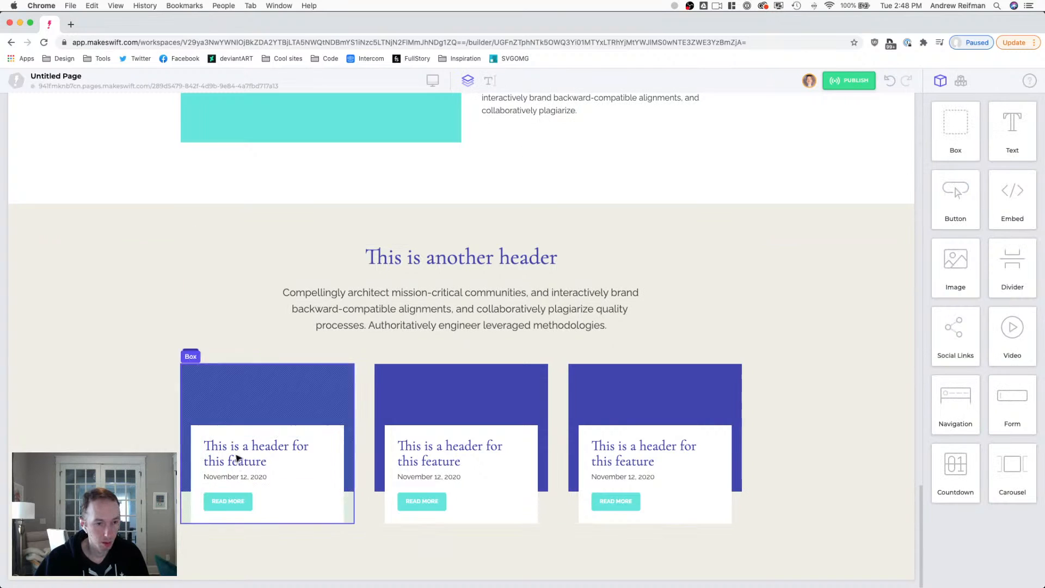
pyautogui.click(238, 497)
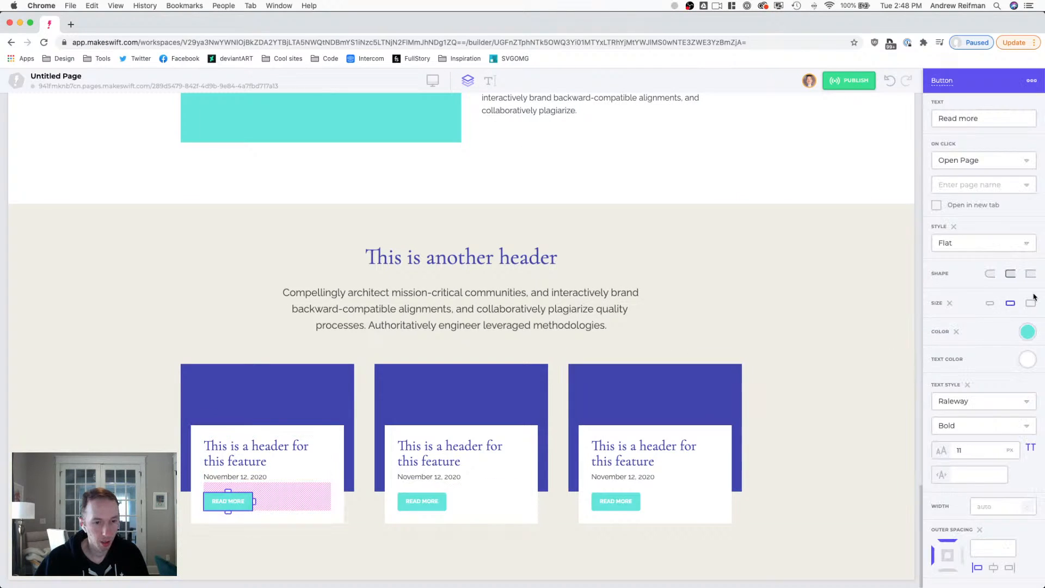
pyautogui.click(991, 305)
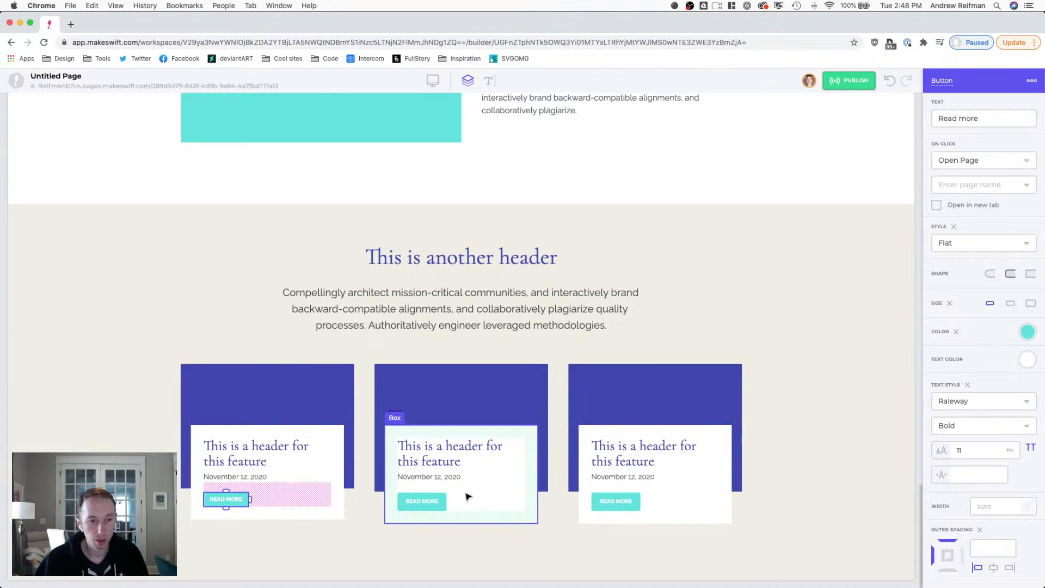
pyautogui.click(422, 500)
pyautogui.click(989, 304)
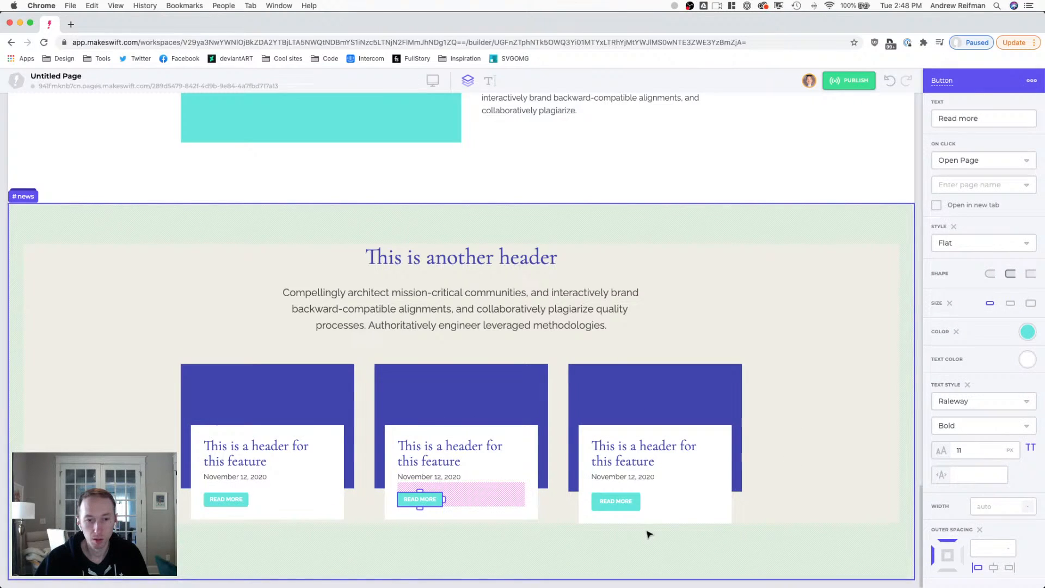
pyautogui.click(620, 499)
pyautogui.click(991, 305)
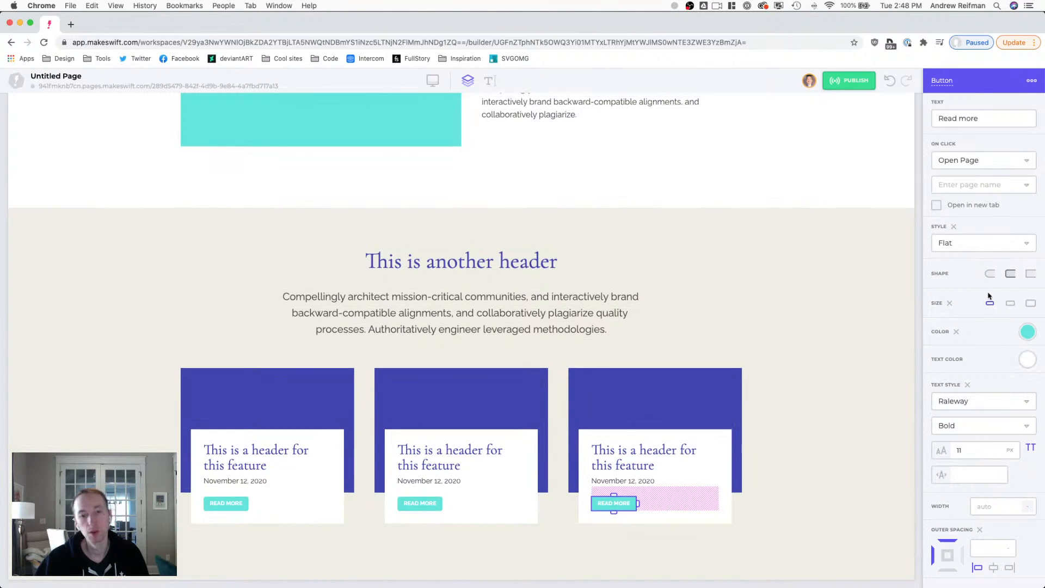
pyautogui.click(921, 280)
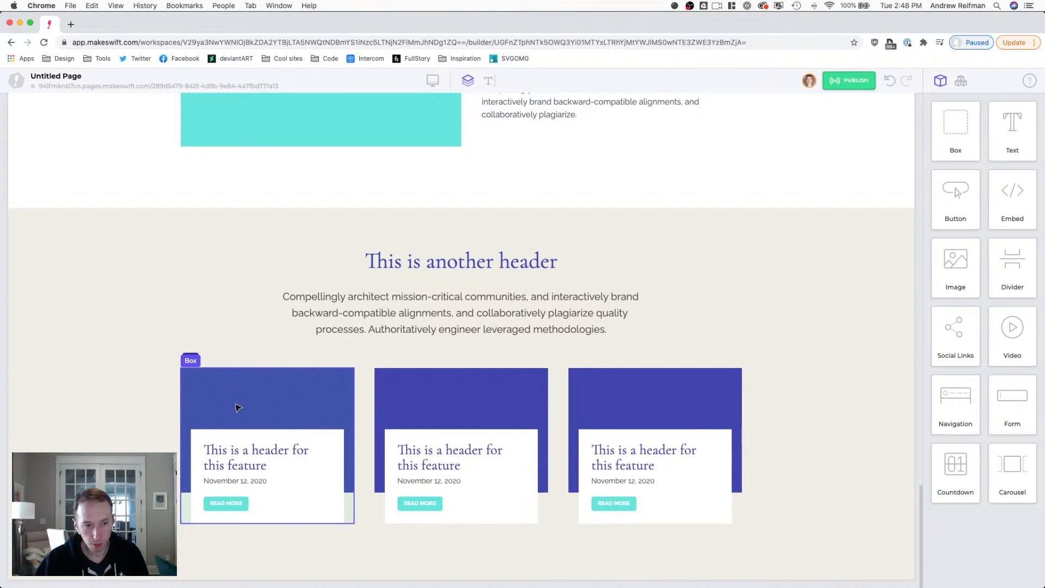
# - Increase the top inner spacing of all three blue news card boxes to 140 px
pyautogui.click(254, 419)
pyautogui.moveTo(267, 431); pyautogui.dragTo(268, 440)
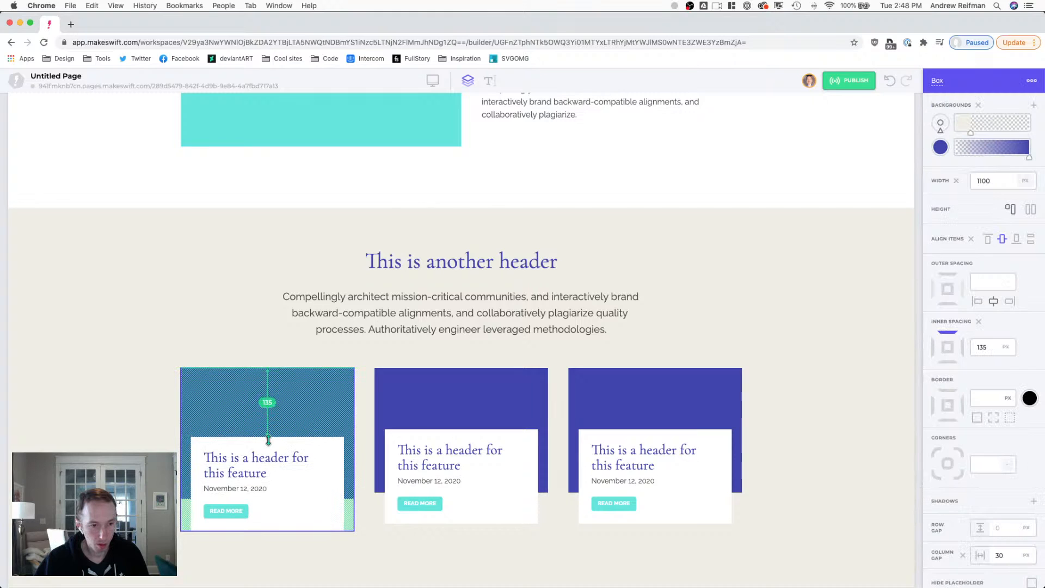
pyautogui.moveTo(267, 440); pyautogui.dragTo(266, 443)
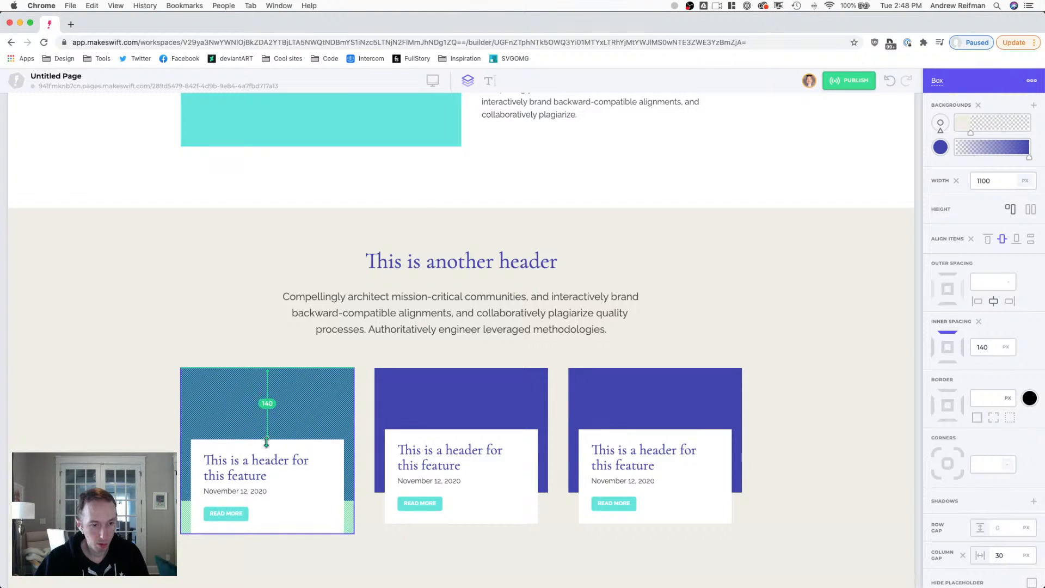
pyautogui.click(422, 409)
pyautogui.moveTo(461, 430); pyautogui.dragTo(460, 443)
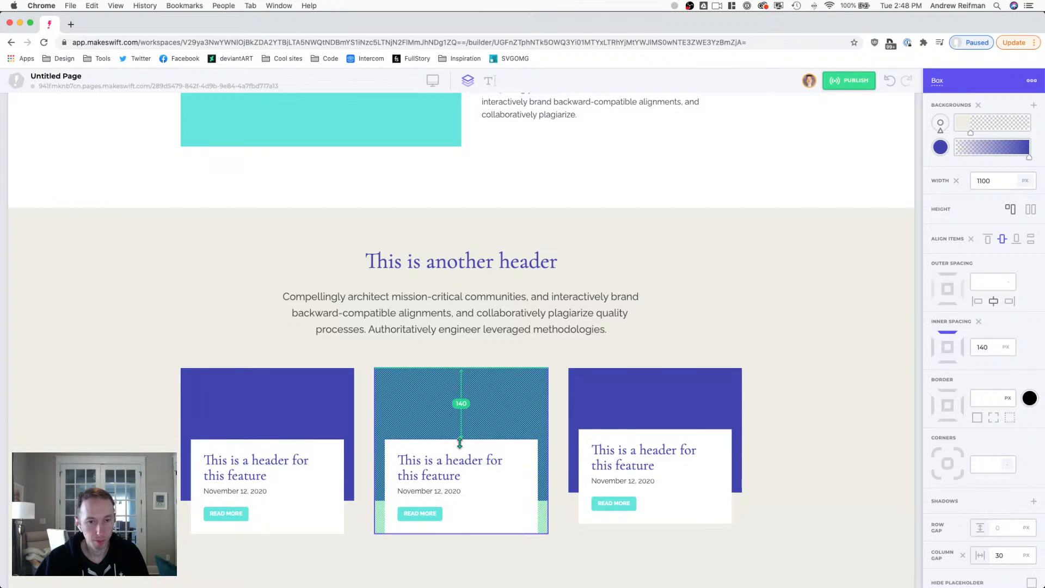
pyautogui.click(620, 399)
pyautogui.moveTo(655, 430); pyautogui.dragTo(655, 440)
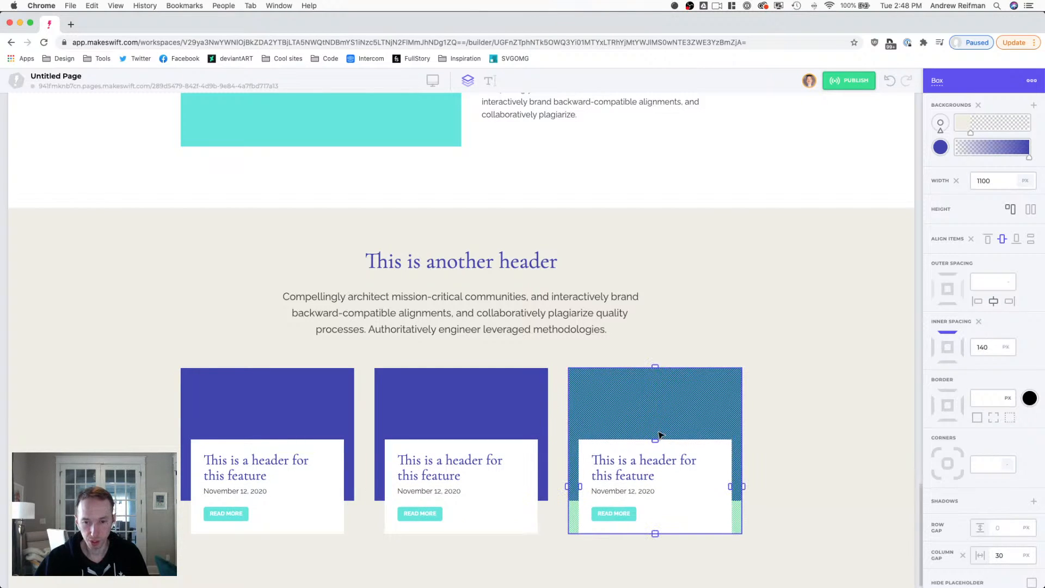
pyautogui.click(920, 382)
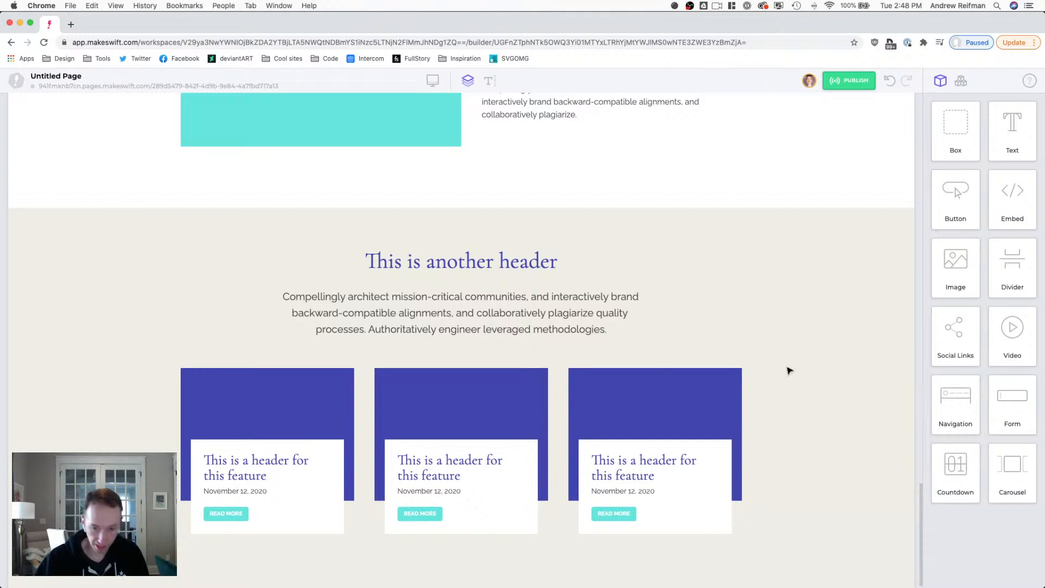
# - Move both stops of the first card's beige background gradient to about 15% so the blue area extends lower with a hard edge
pyautogui.click(575, 511)
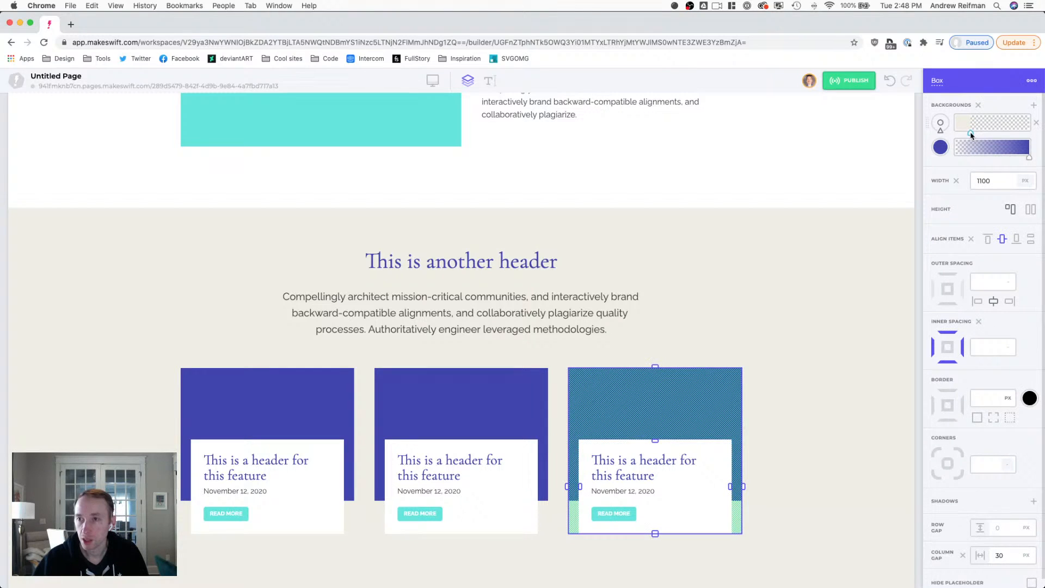
pyautogui.click(280, 394)
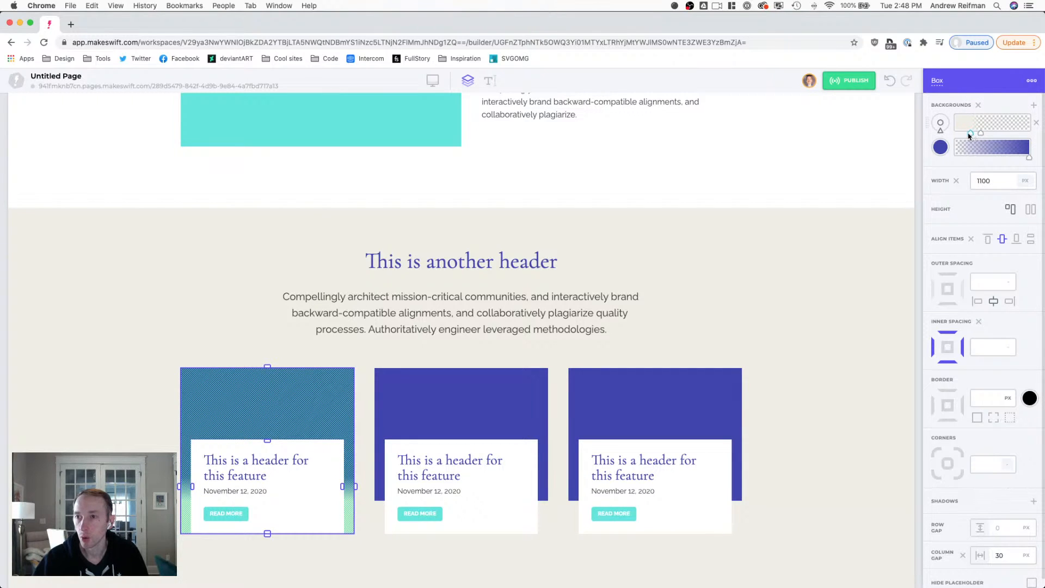
pyautogui.moveTo(971, 134); pyautogui.dragTo(968, 133)
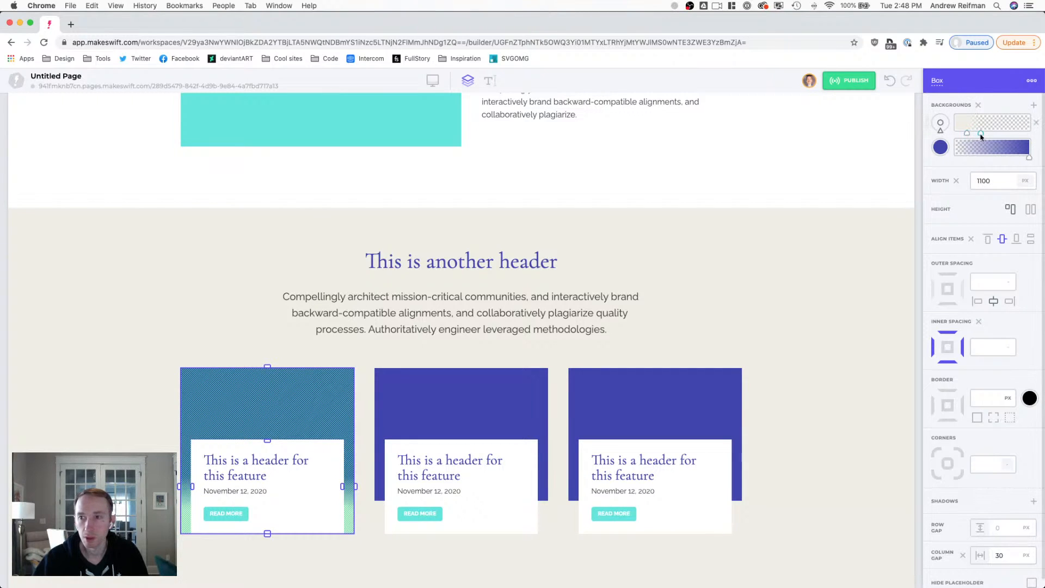
pyautogui.moveTo(982, 135); pyautogui.dragTo(970, 135)
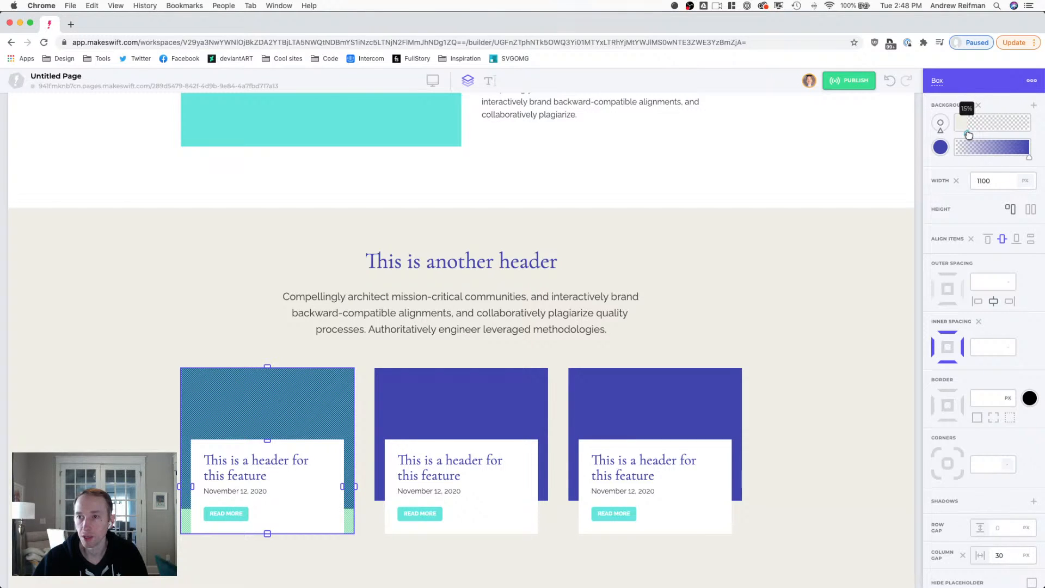
pyautogui.click(919, 219)
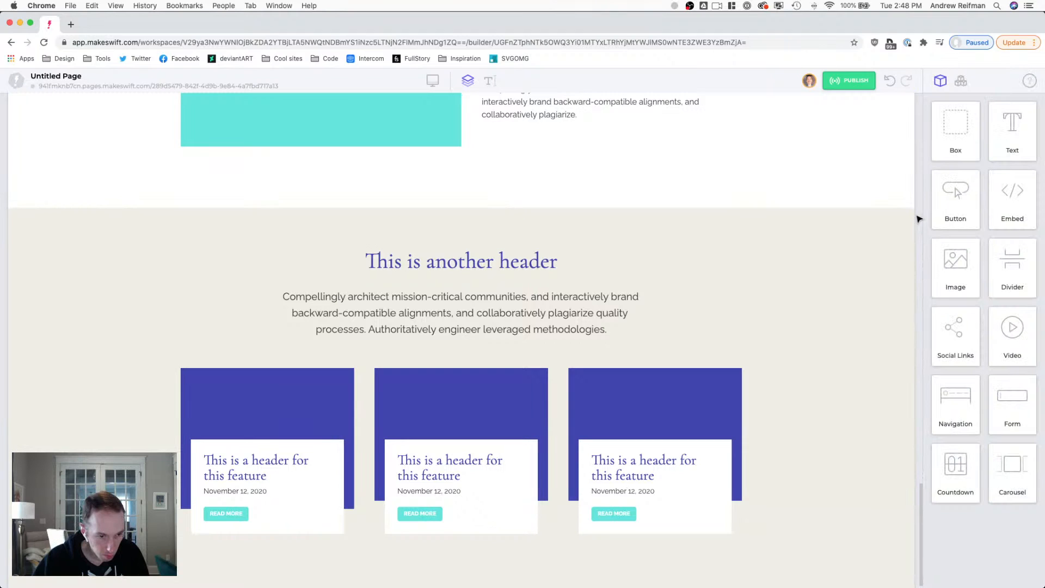
# - Replace the middle and last news cards with two duplicates of the first card
pyautogui.click(411, 406)
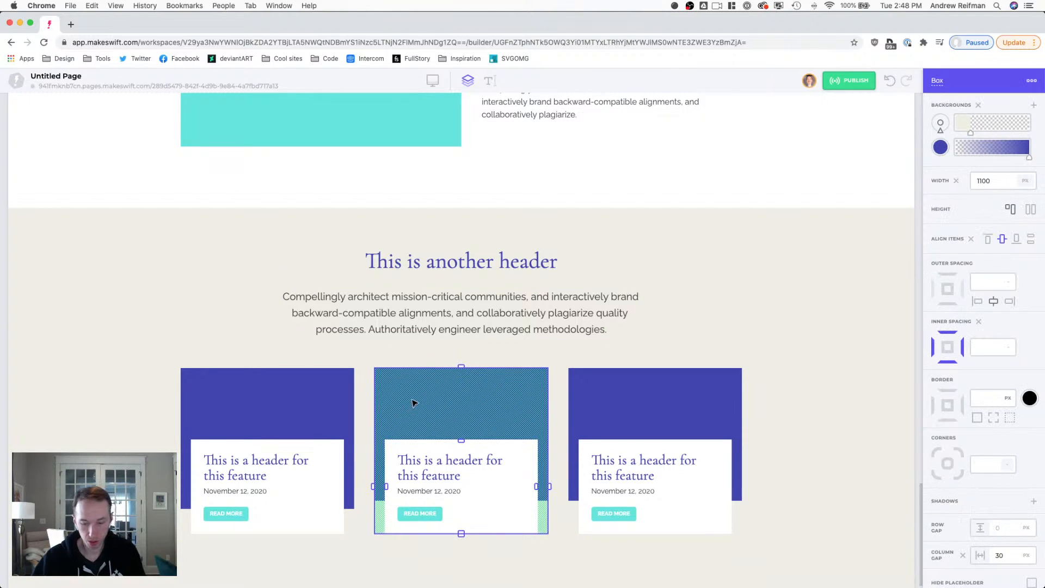
pyautogui.press('Delete')
pyautogui.click(368, 401)
pyautogui.press('super+d')
pyautogui.press('super+d')
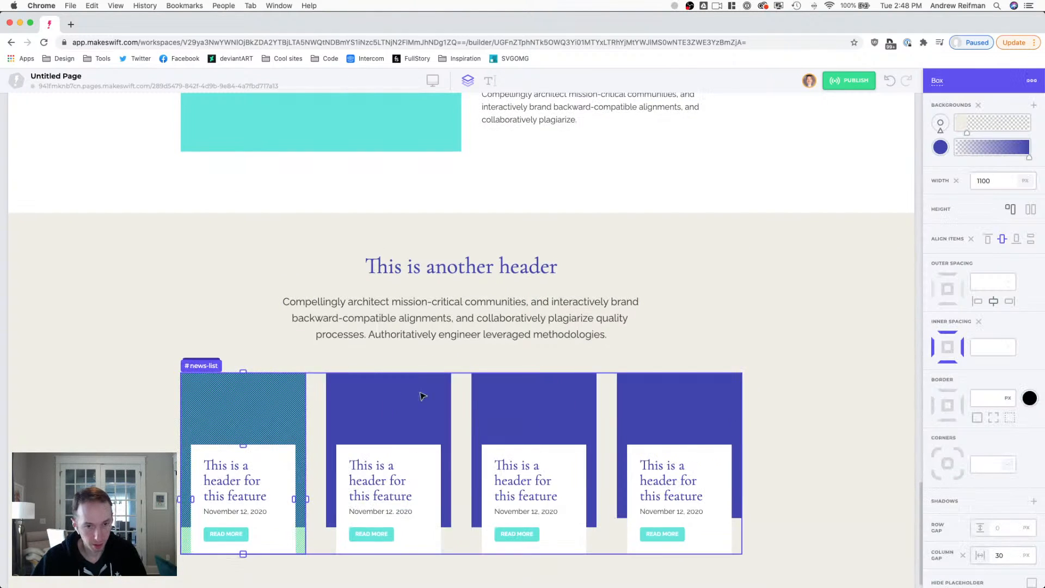
pyautogui.click(651, 402)
pyautogui.press('Delete')
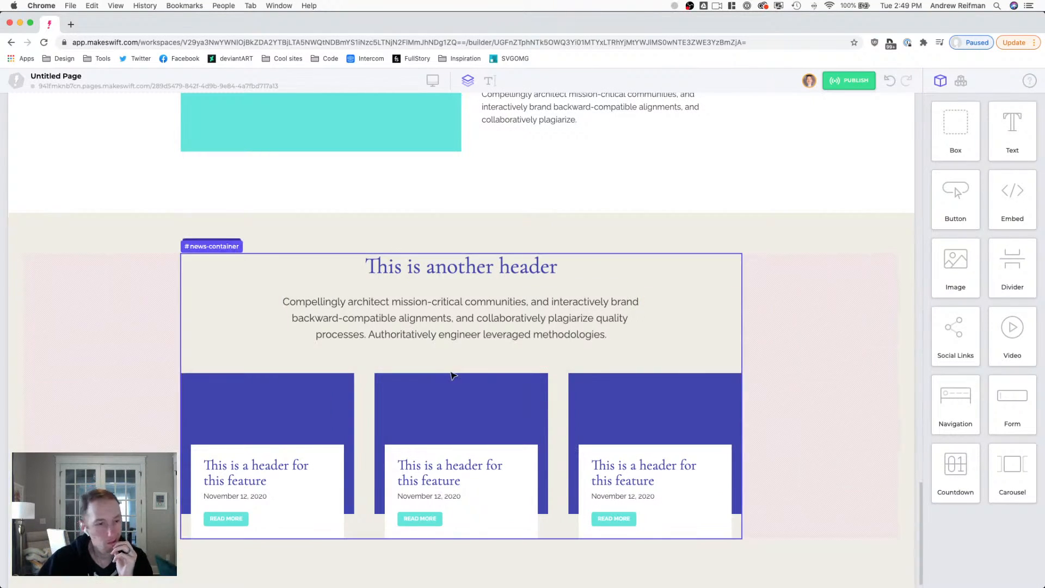
# - Set the inner spacing of the white content boxes in all three news cards to 20 px
pyautogui.click(250, 455)
pyautogui.click(994, 326)
pyautogui.write('20')
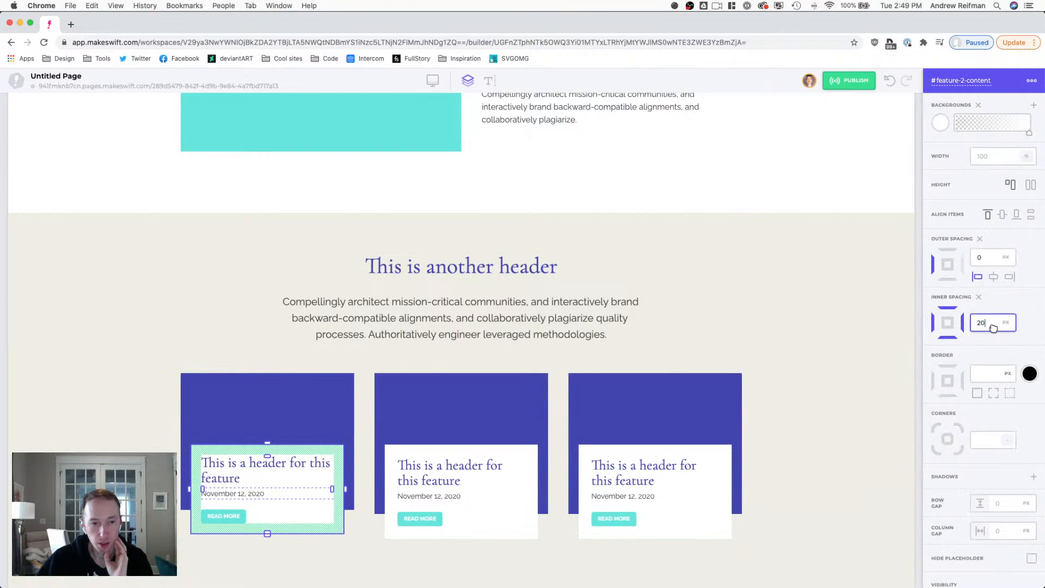
pyautogui.press('Return')
pyautogui.click(522, 453)
pyautogui.click(991, 323)
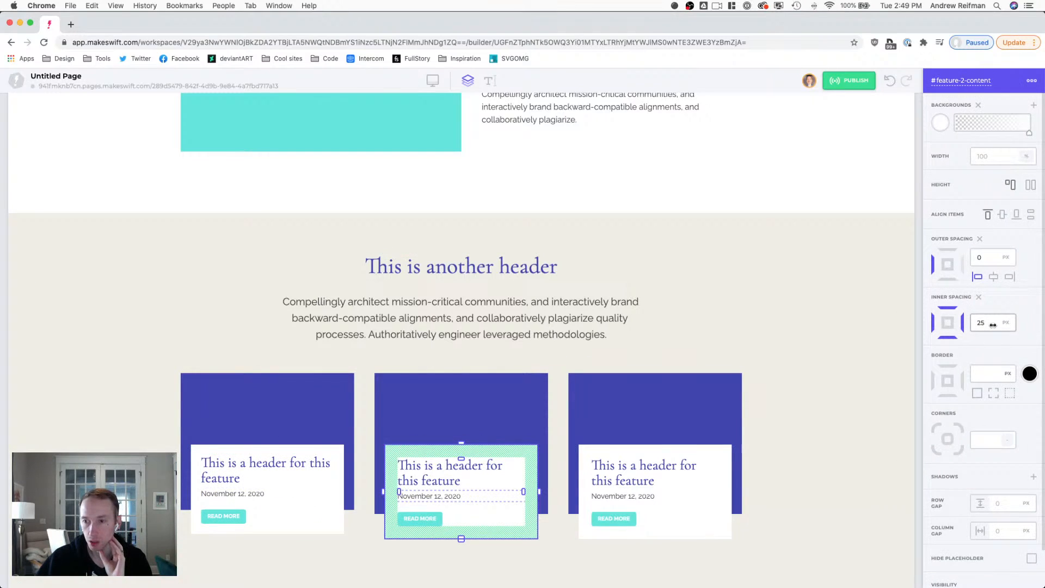
pyautogui.write('20')
pyautogui.press('Return')
pyautogui.click(724, 443)
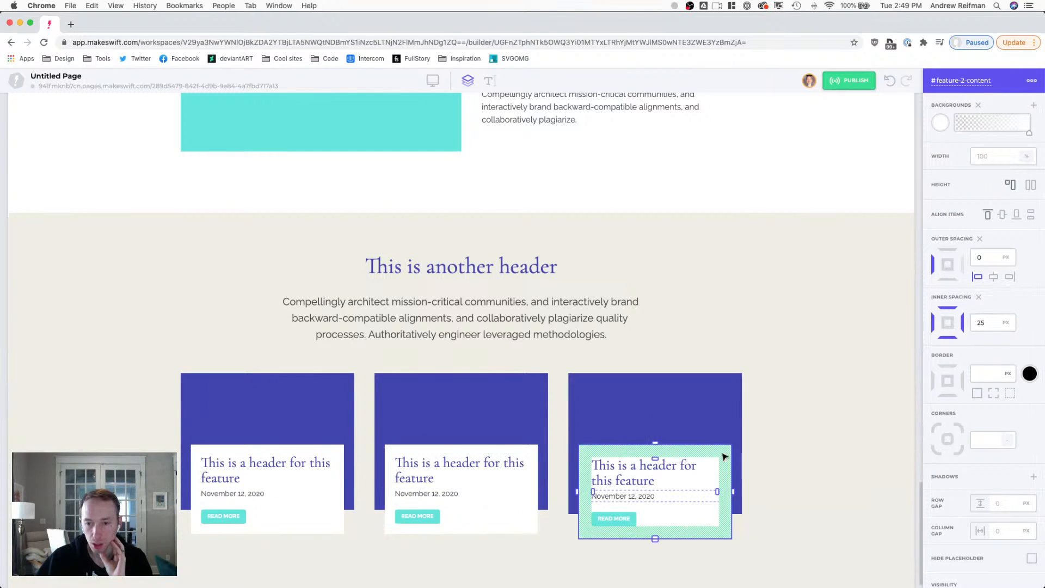
pyautogui.click(994, 324)
pyautogui.write('20')
pyautogui.press('Return')
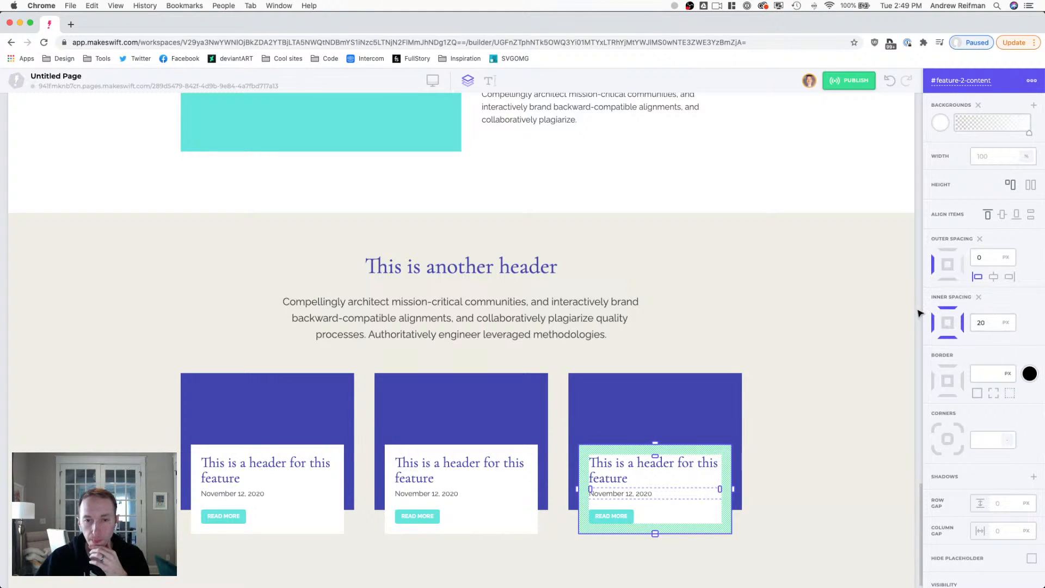
pyautogui.click(920, 208)
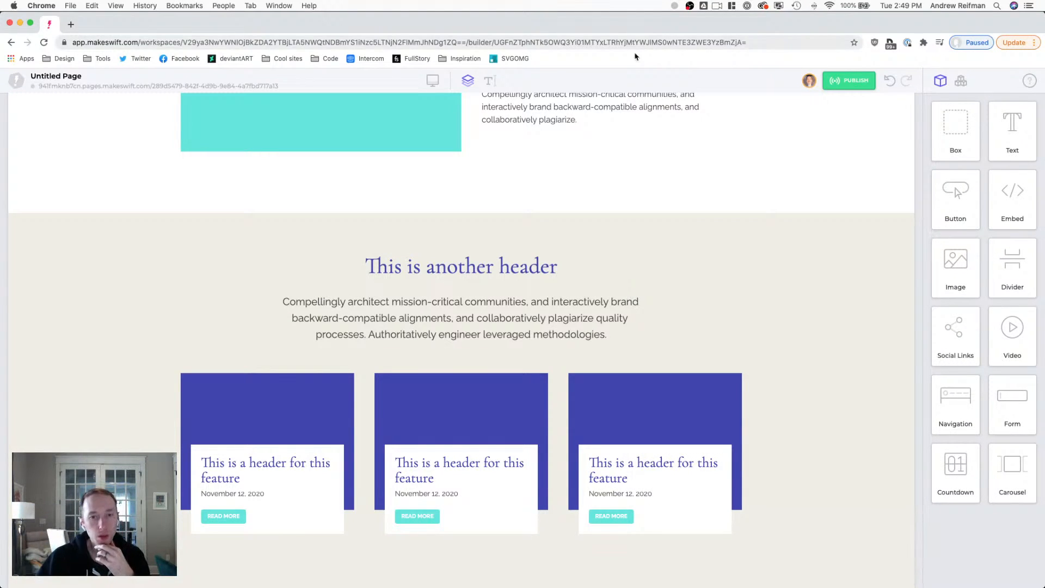
# - Increase the top inner spacing of the news section to 100 px
pyautogui.click(491, 230)
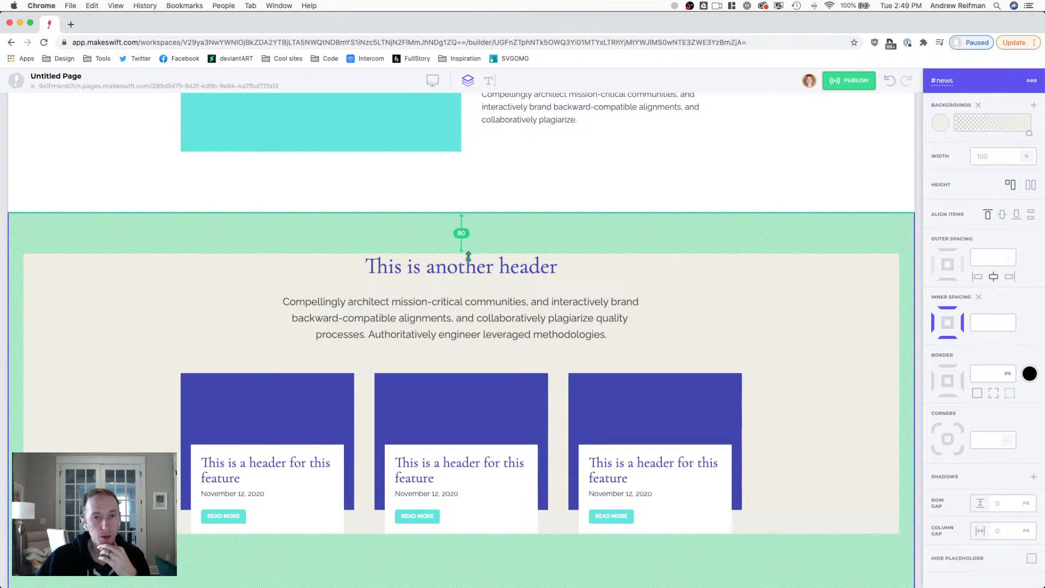
pyautogui.moveTo(469, 256); pyautogui.dragTo(467, 267)
pyautogui.scroll(5, 471, 269)
pyautogui.scroll(-15, 479, 267)
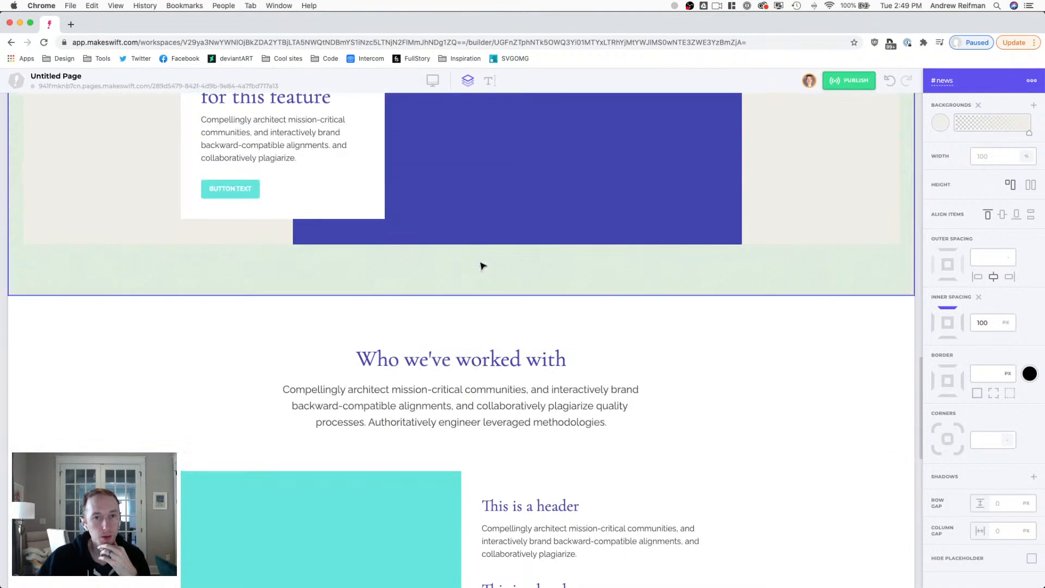
pyautogui.scroll(4, 485, 265)
pyautogui.scroll(-20, 486, 265)
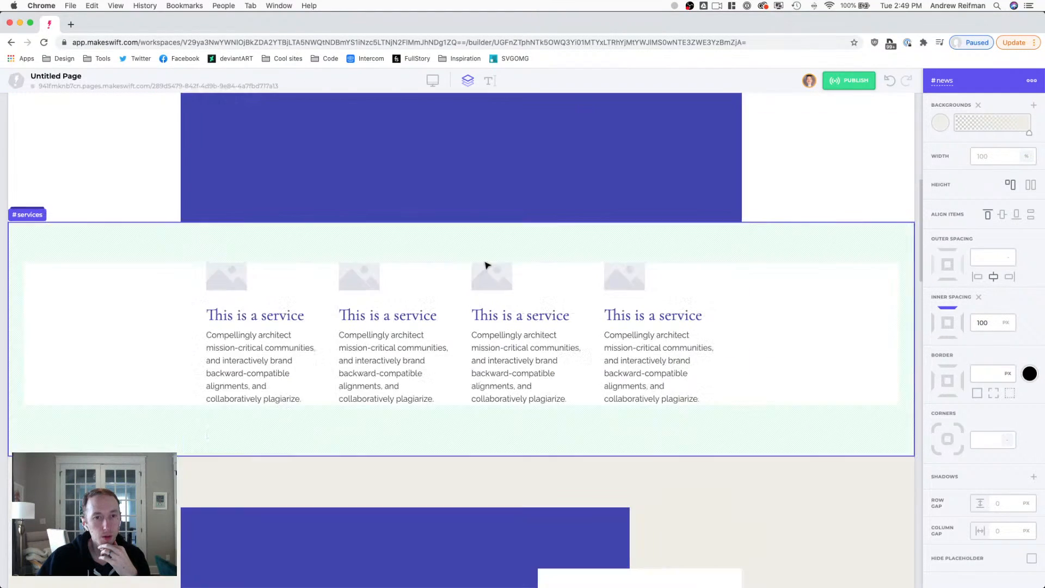
# - Check the features section's spacing against its neighbours and reduce the case-studies section's bottom inner spacing to 110 px
pyautogui.click(459, 185)
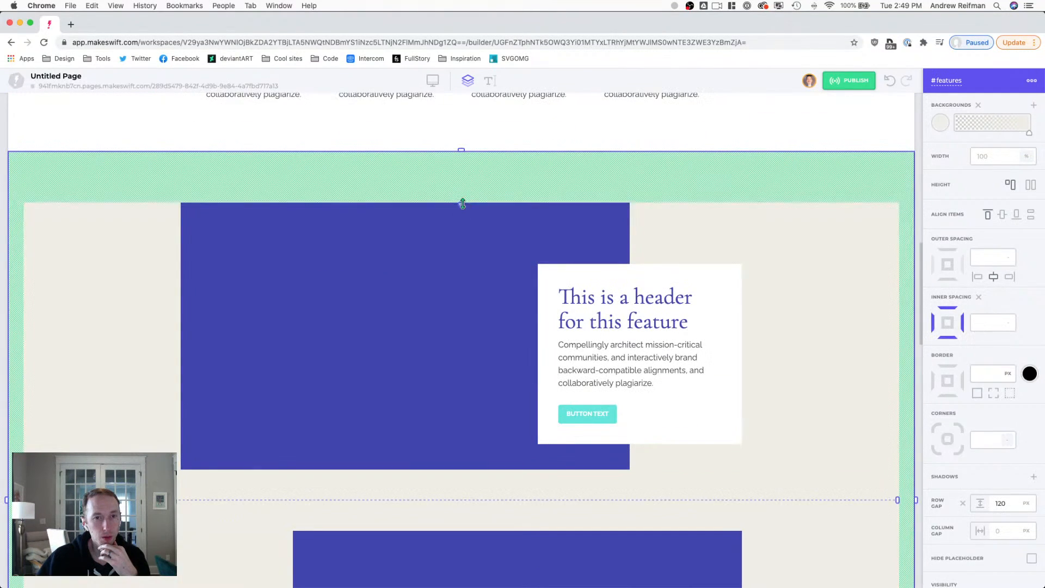
pyautogui.scroll(-6, 463, 212)
pyautogui.scroll(-6, 467, 219)
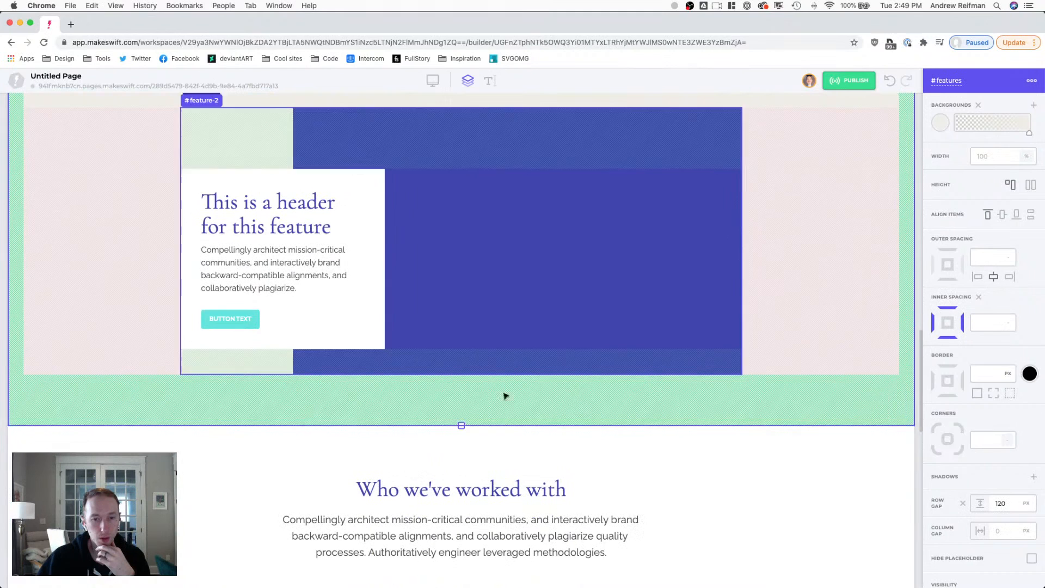
pyautogui.click(472, 430)
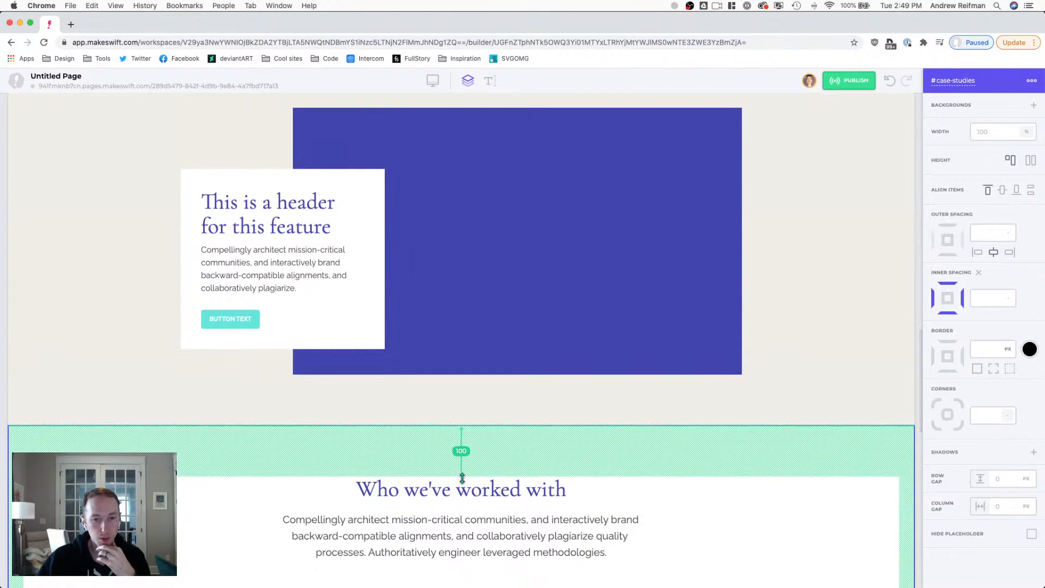
pyautogui.scroll(-15, 479, 420)
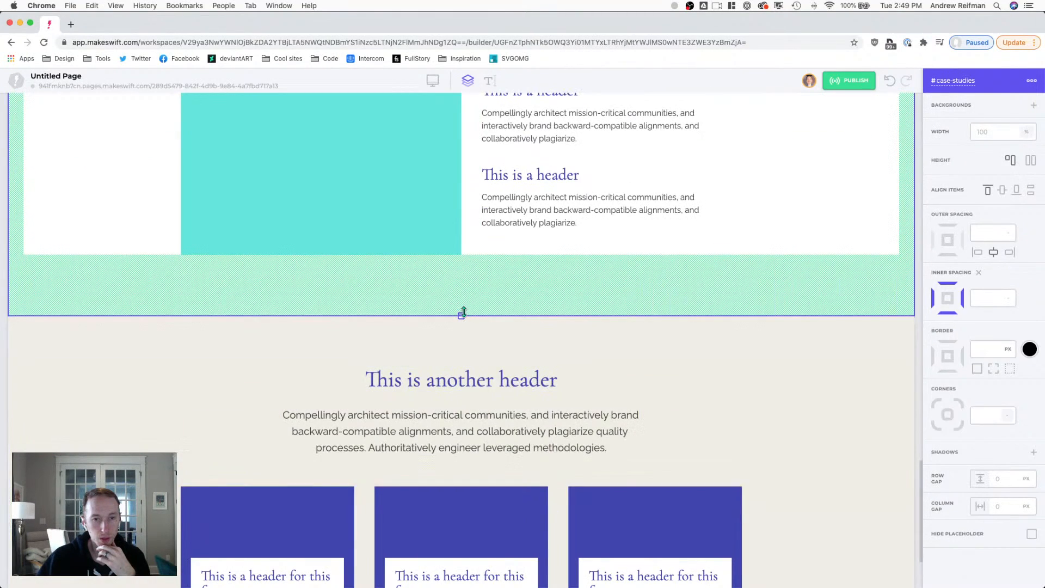
pyautogui.moveTo(463, 311); pyautogui.dragTo(463, 306)
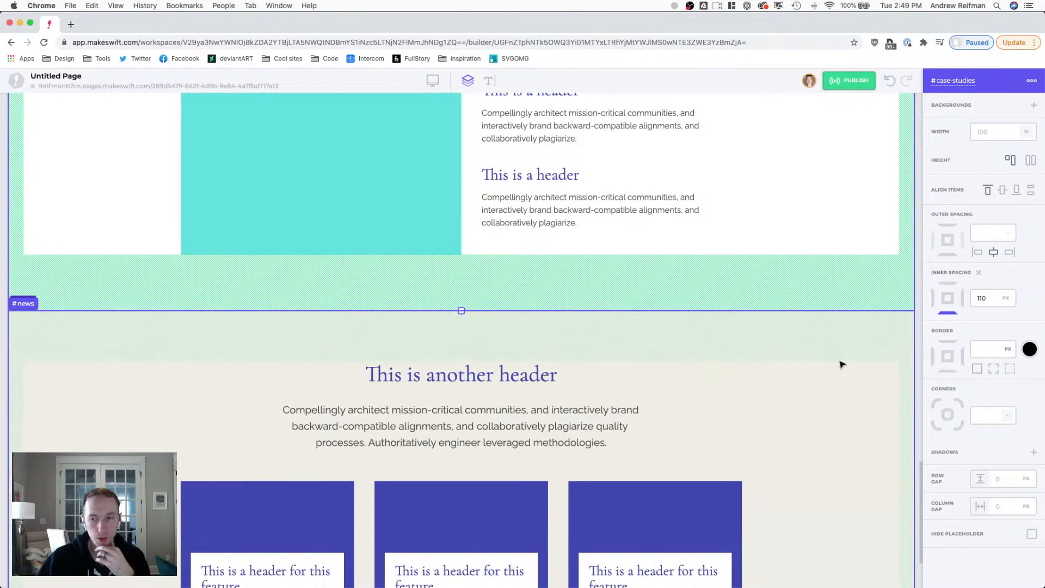
pyautogui.click(920, 368)
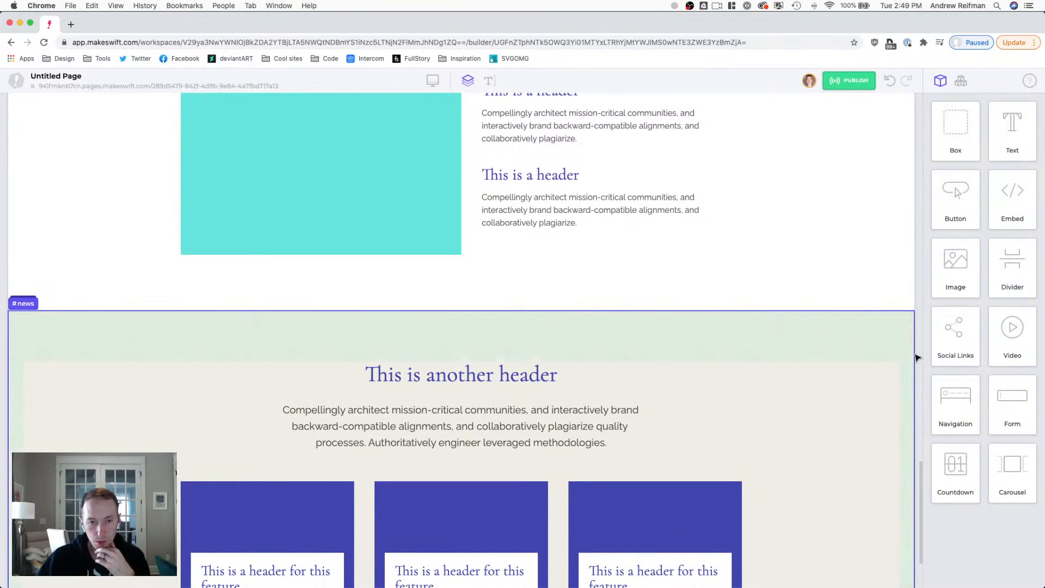
# - Review the layout and spacing of all page sections from the news cards up to the hero and back
pyautogui.scroll(-3, 915, 355)
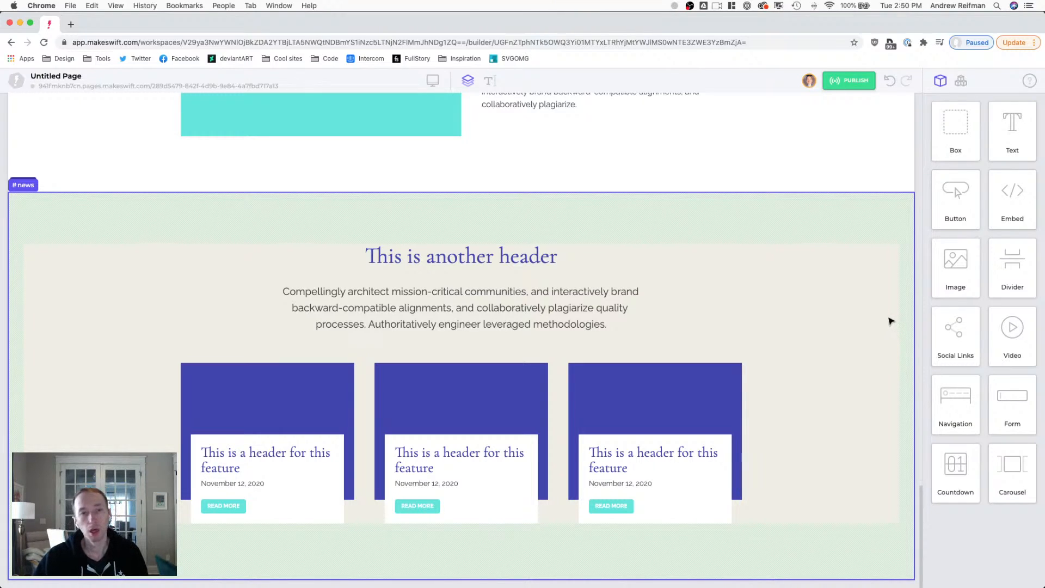
pyautogui.scroll(10, 890, 321)
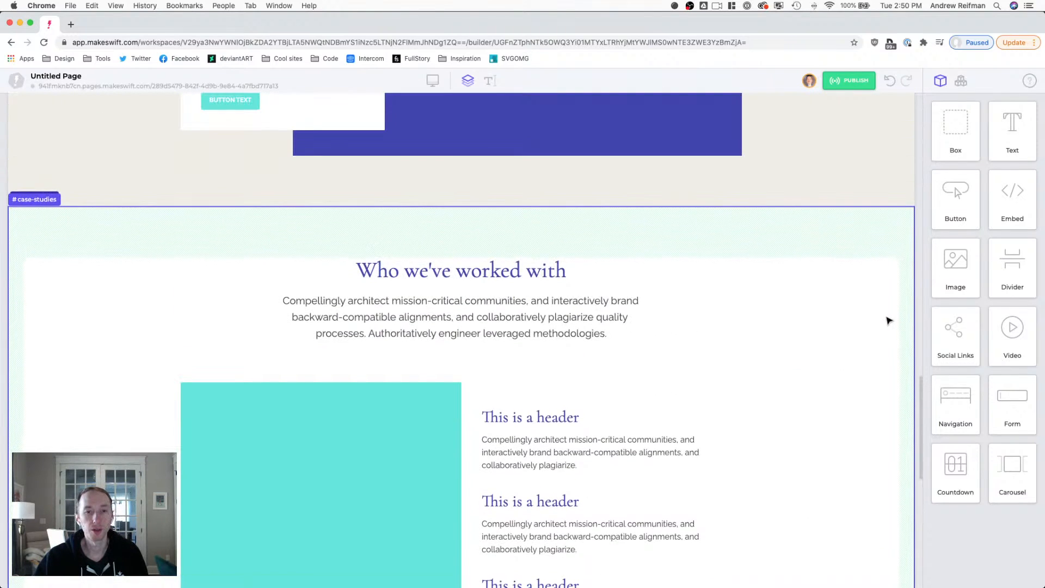
pyautogui.scroll(5, 889, 320)
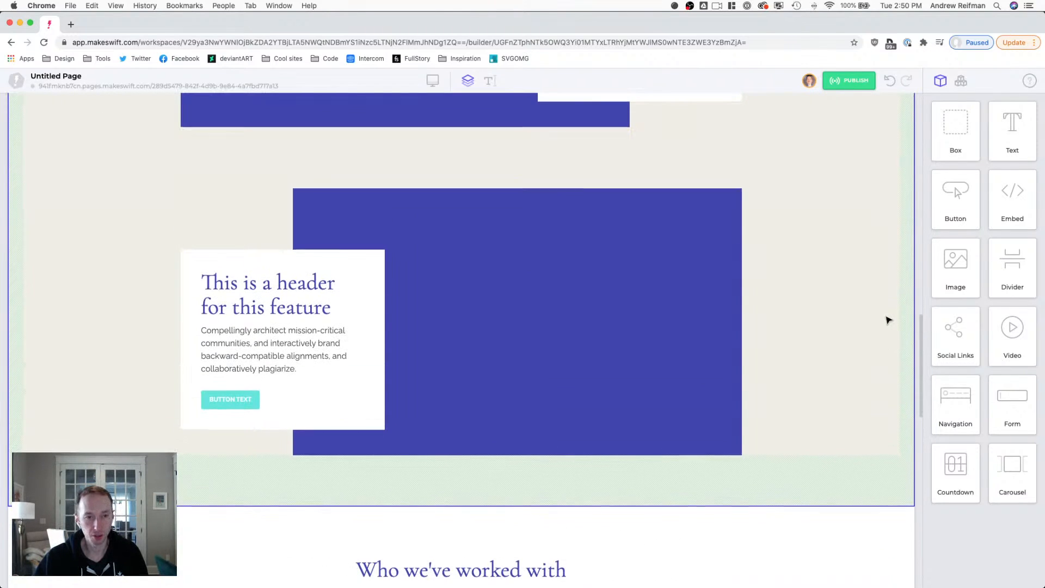
pyautogui.scroll(2, 889, 320)
pyautogui.scroll(6, 890, 320)
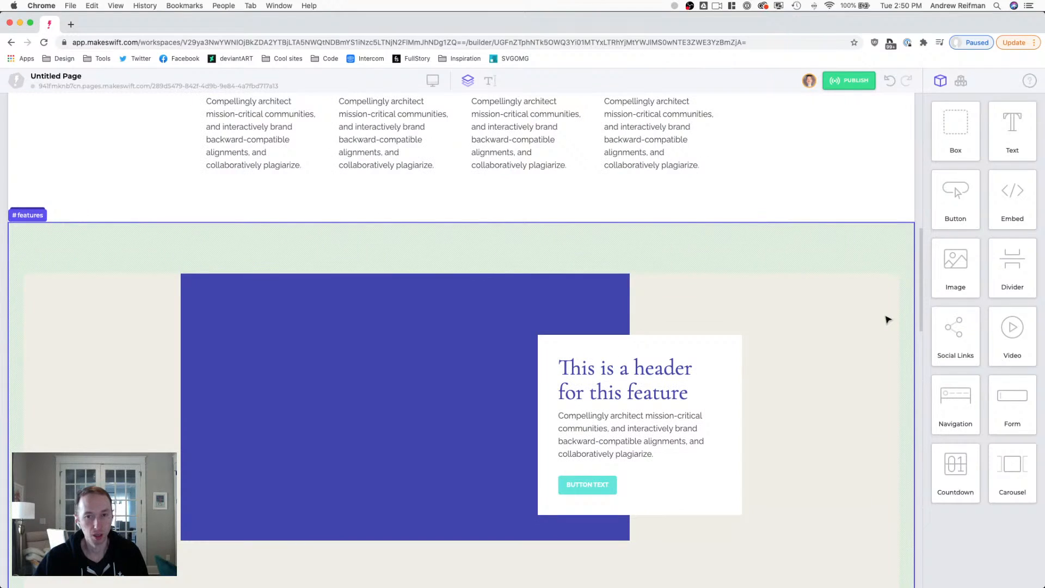
pyautogui.scroll(15, 886, 319)
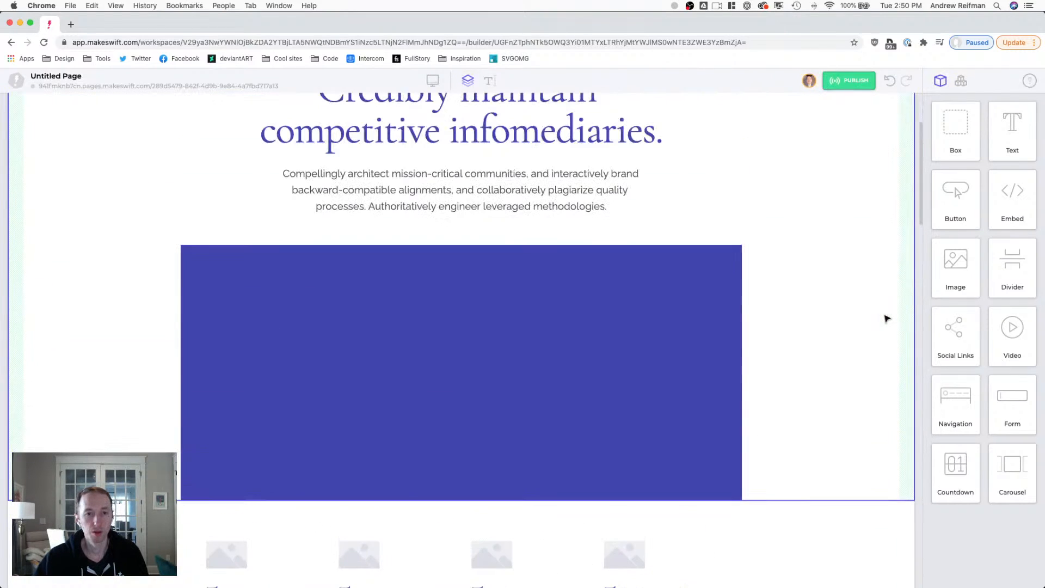
pyautogui.scroll(-20, 886, 319)
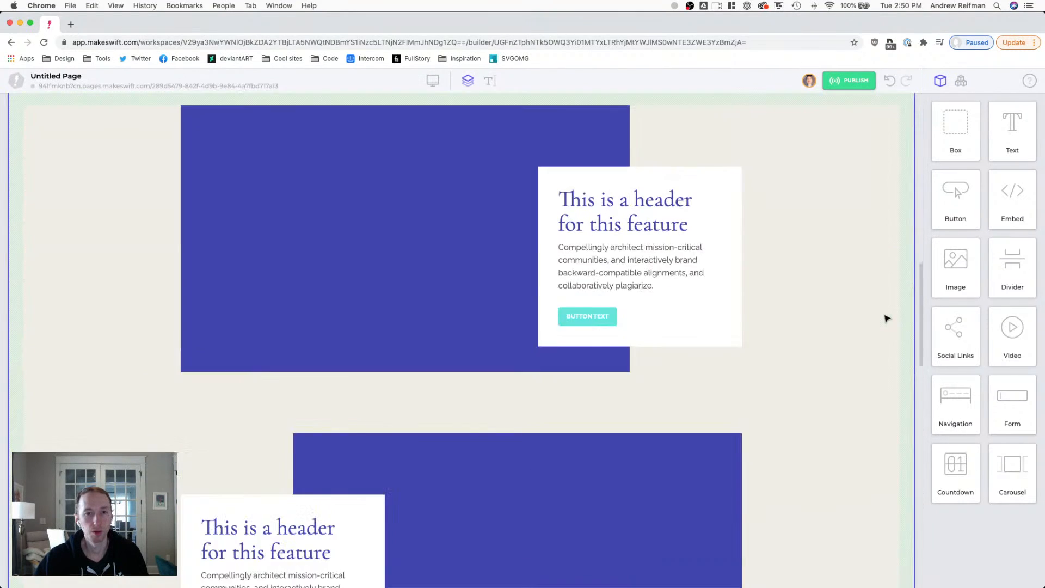
pyautogui.scroll(-10, 886, 319)
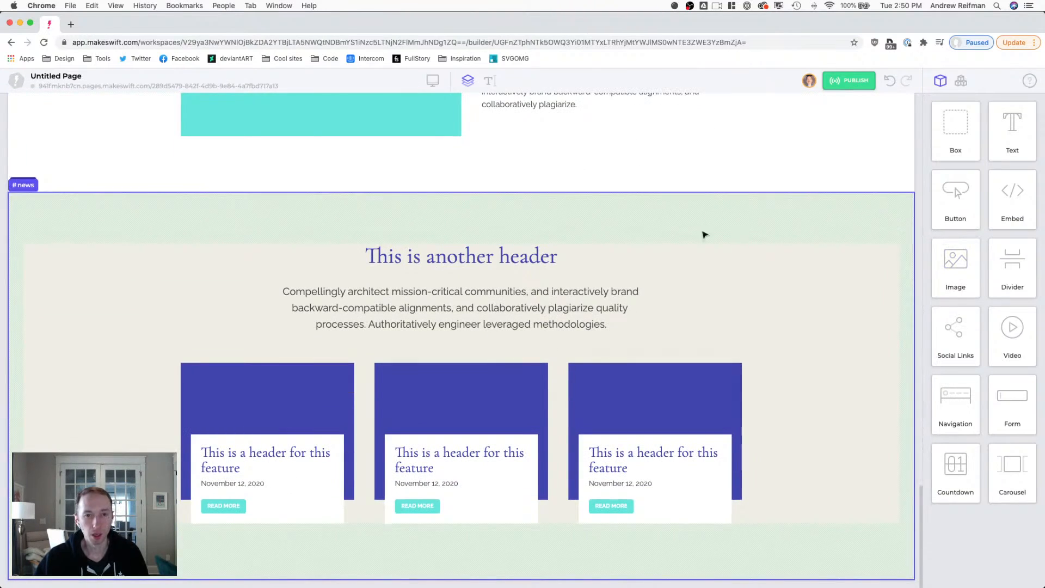
# - Duplicate the news section and delete the card row, paragraph and header from the lower copy
pyautogui.click(619, 220)
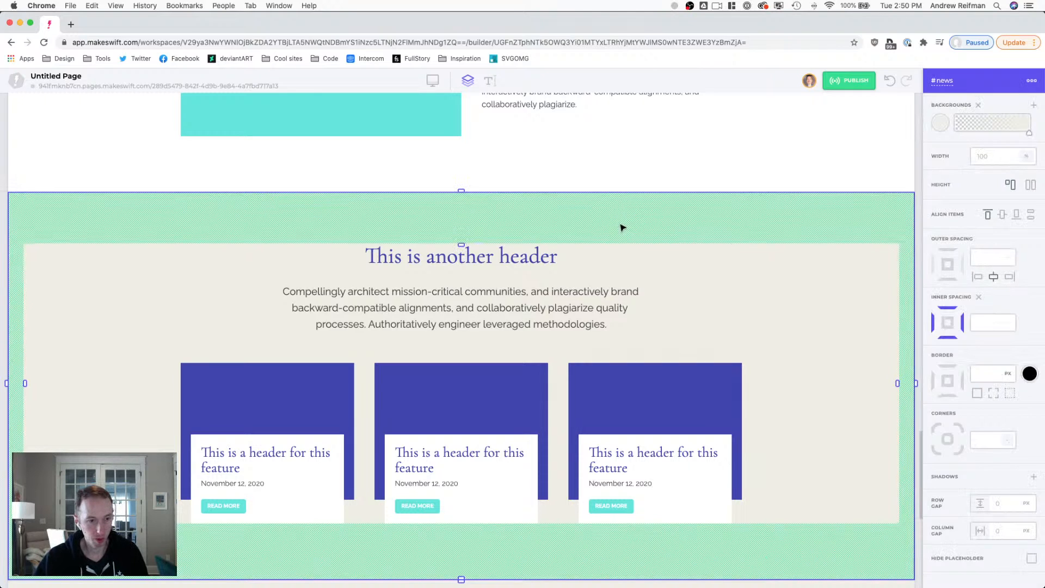
pyautogui.scroll(-7, 623, 227)
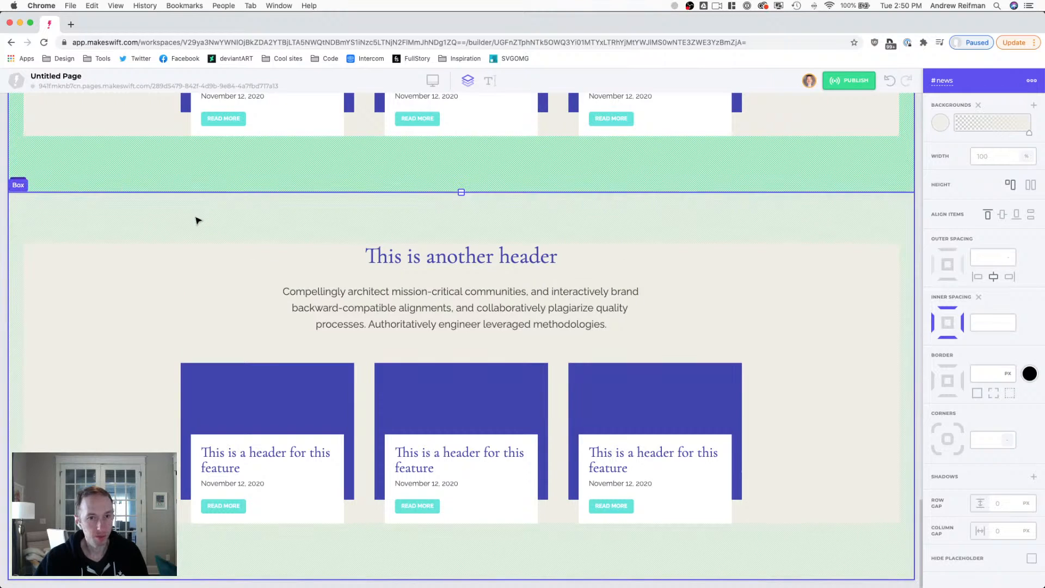
pyautogui.click(364, 388)
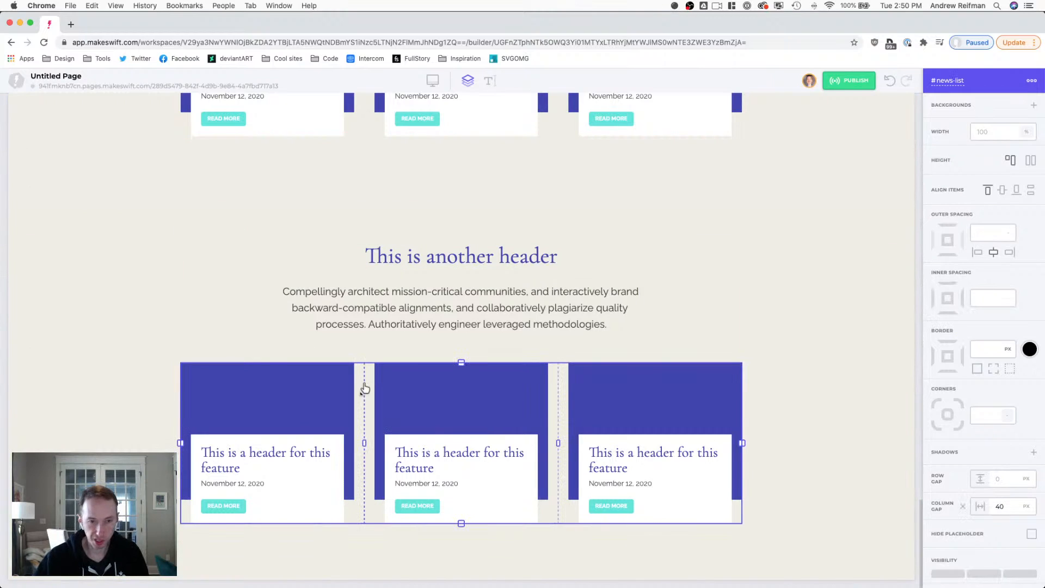
pyautogui.press('Escape')
pyautogui.scroll(3, 364, 388)
pyautogui.click(379, 462)
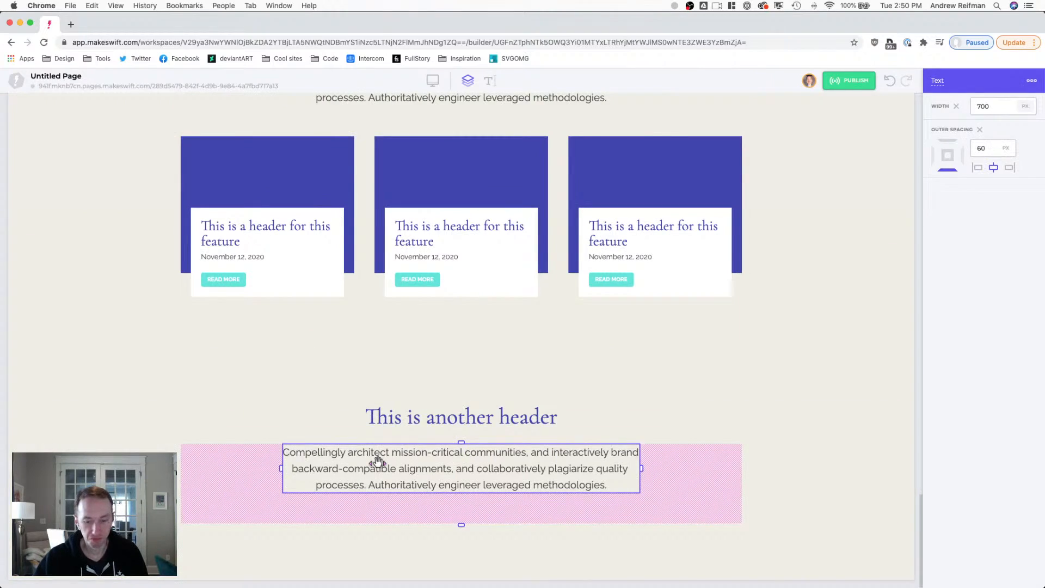
pyautogui.press('Delete')
pyautogui.click(392, 494)
pyautogui.press('Delete')
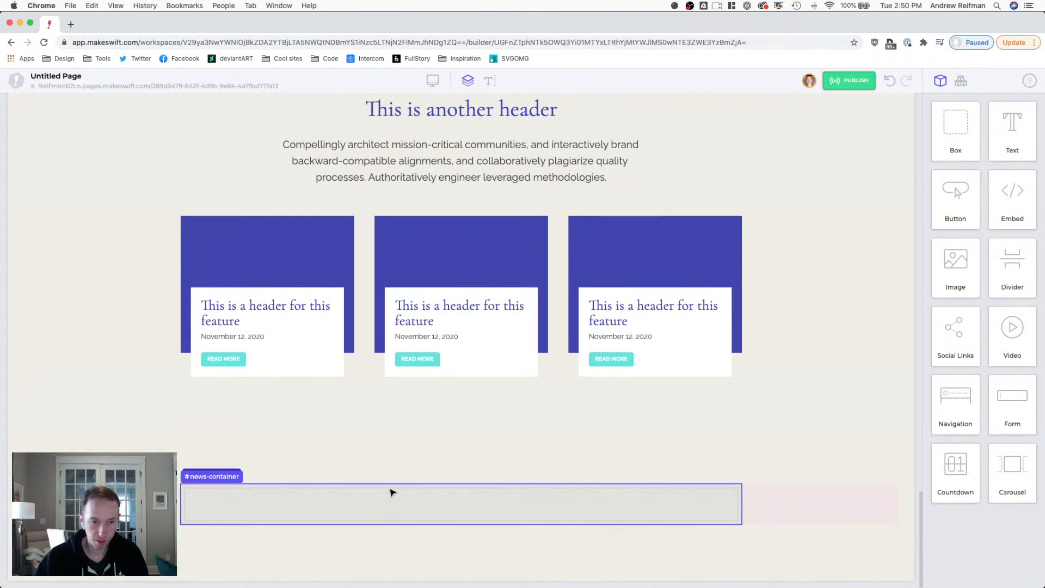
# - Rename the emptied section copy as footer and its inner container as footer-container
pyautogui.click(303, 470)
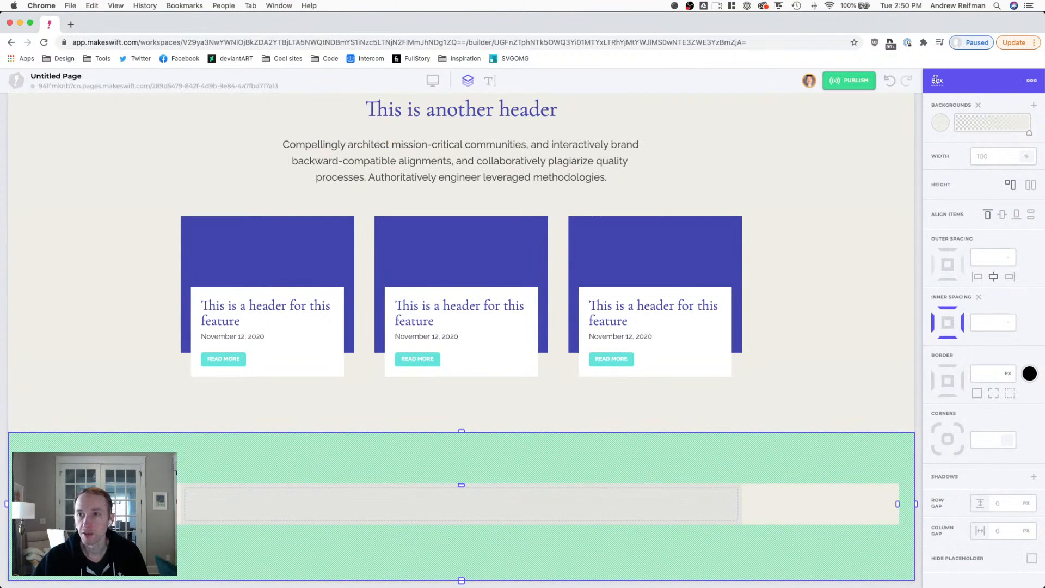
pyautogui.click(935, 80)
pyautogui.write('footer')
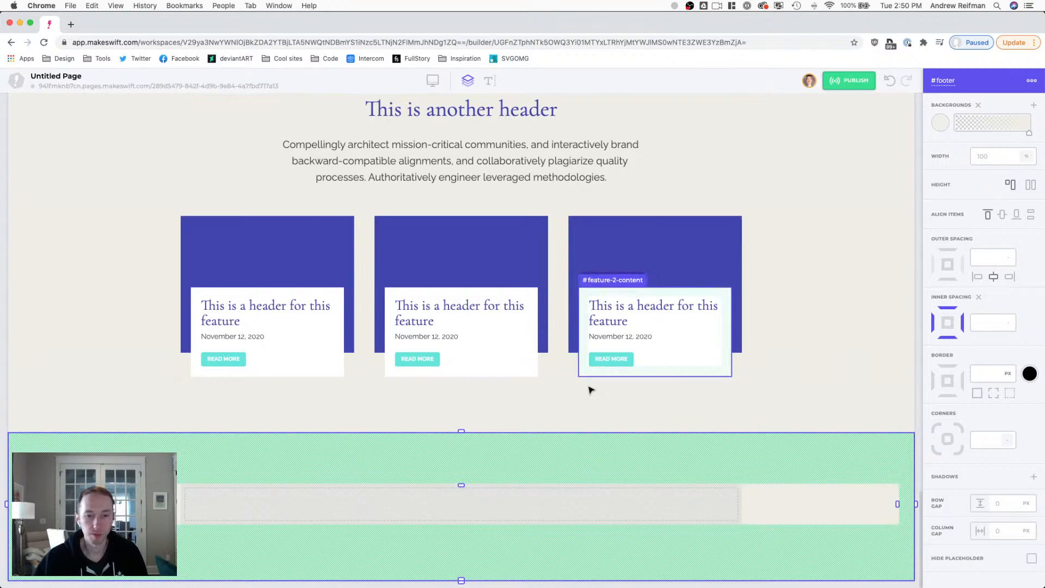
pyautogui.click(538, 504)
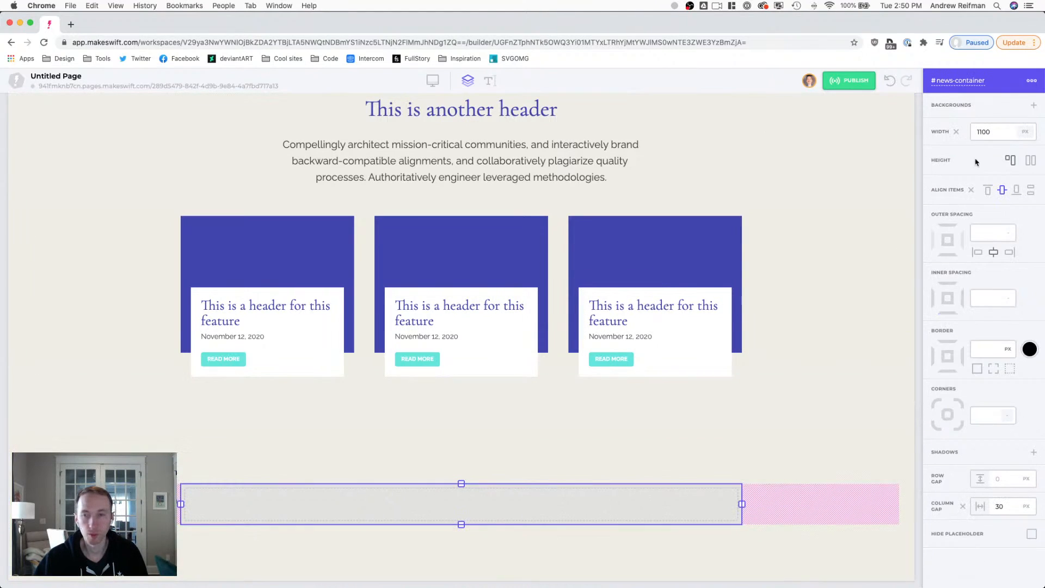
pyautogui.doubleClick(943, 80)
pyautogui.write('footer')
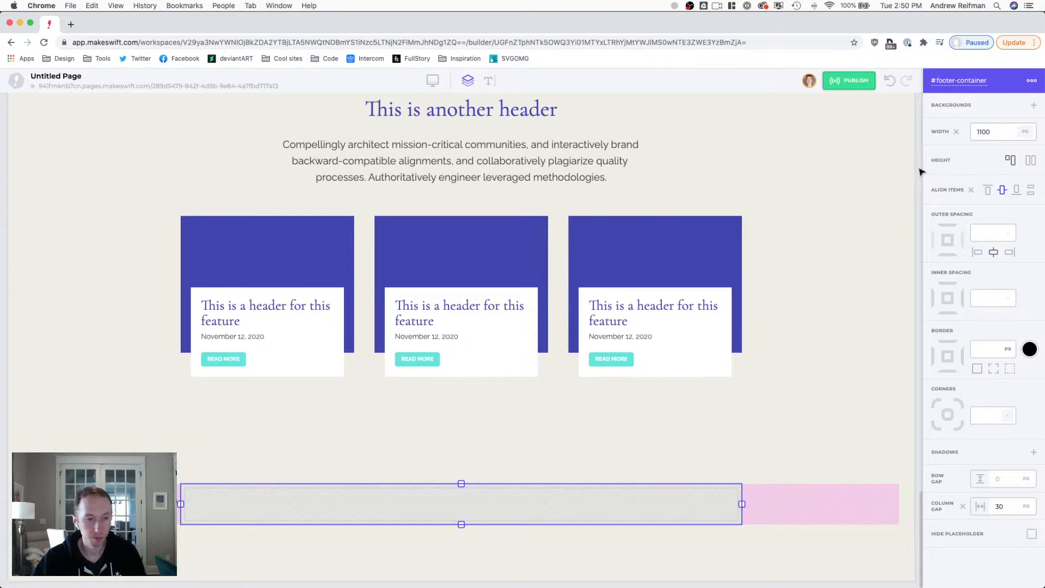
# - Set the footer's top and bottom inner spacing to 60 px and its background to the dark blue site color
pyautogui.click(801, 460)
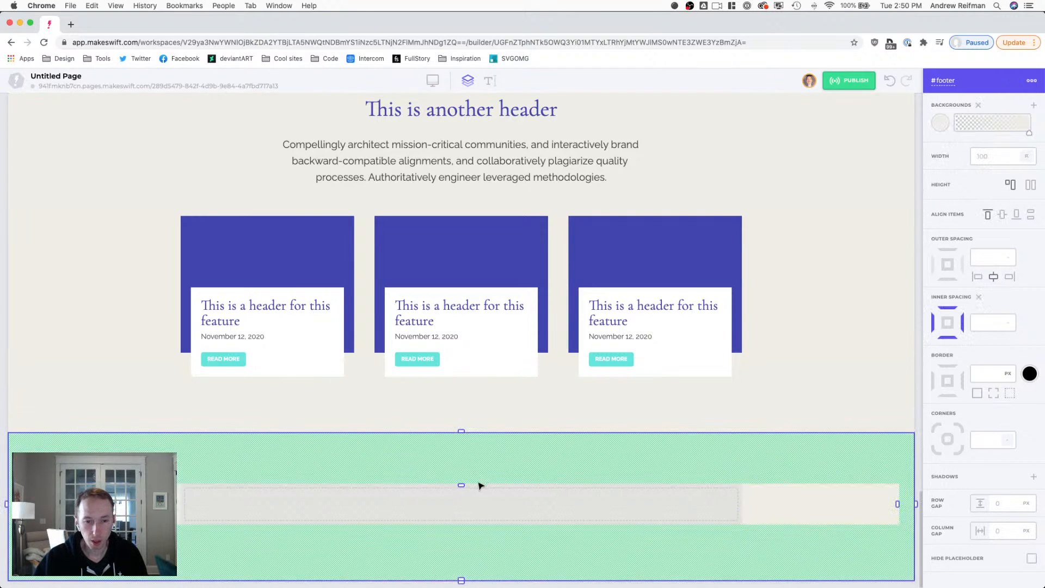
pyautogui.moveTo(463, 484); pyautogui.dragTo(460, 467)
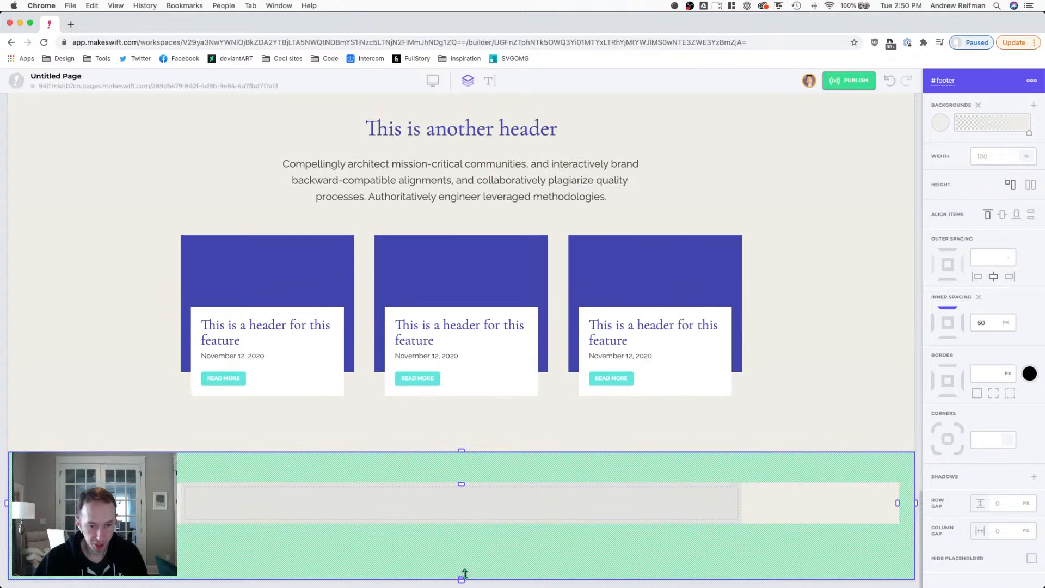
pyautogui.moveTo(465, 574); pyautogui.dragTo(472, 550)
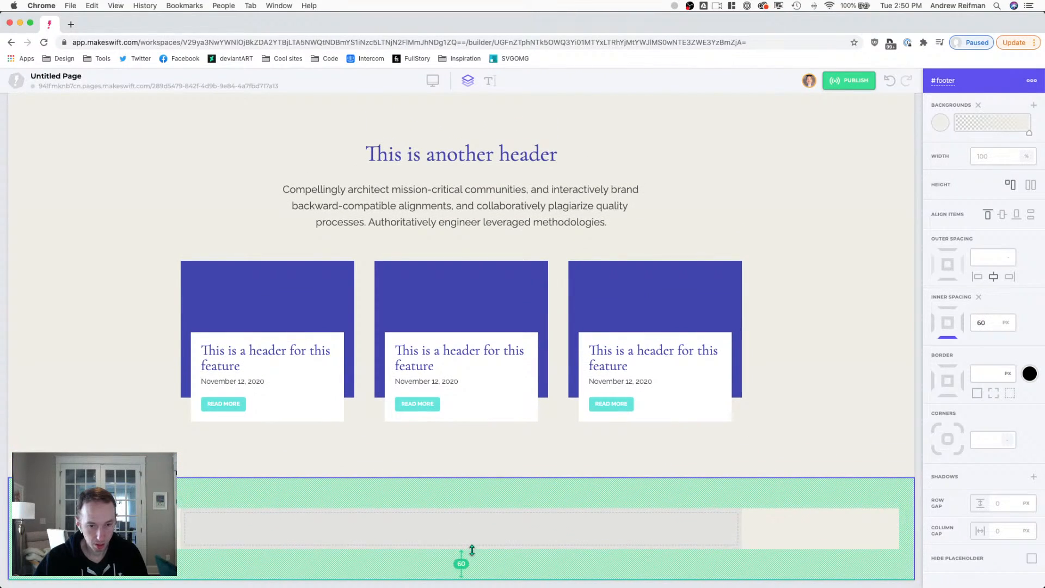
pyautogui.click(939, 125)
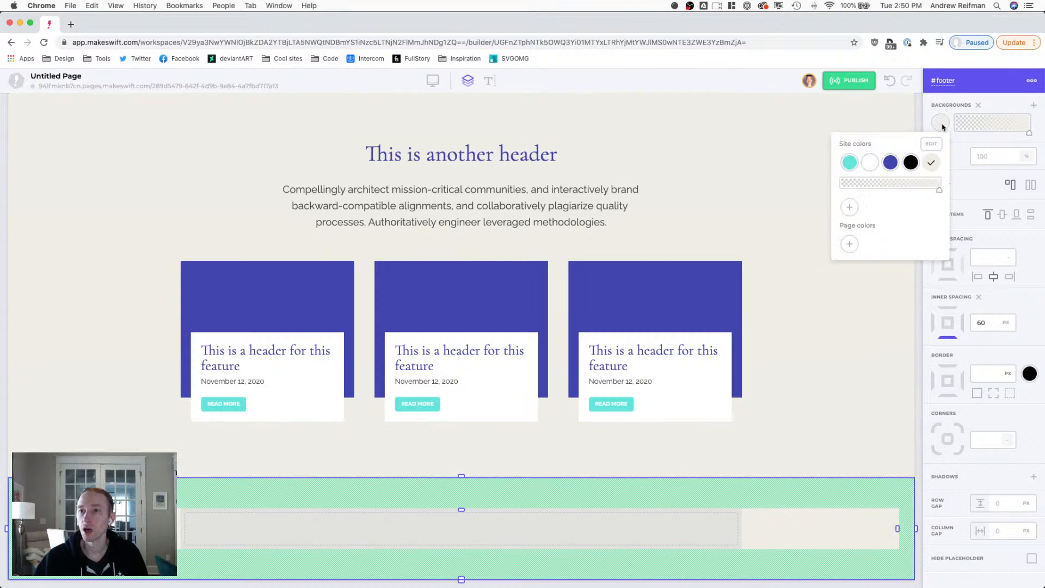
pyautogui.click(891, 163)
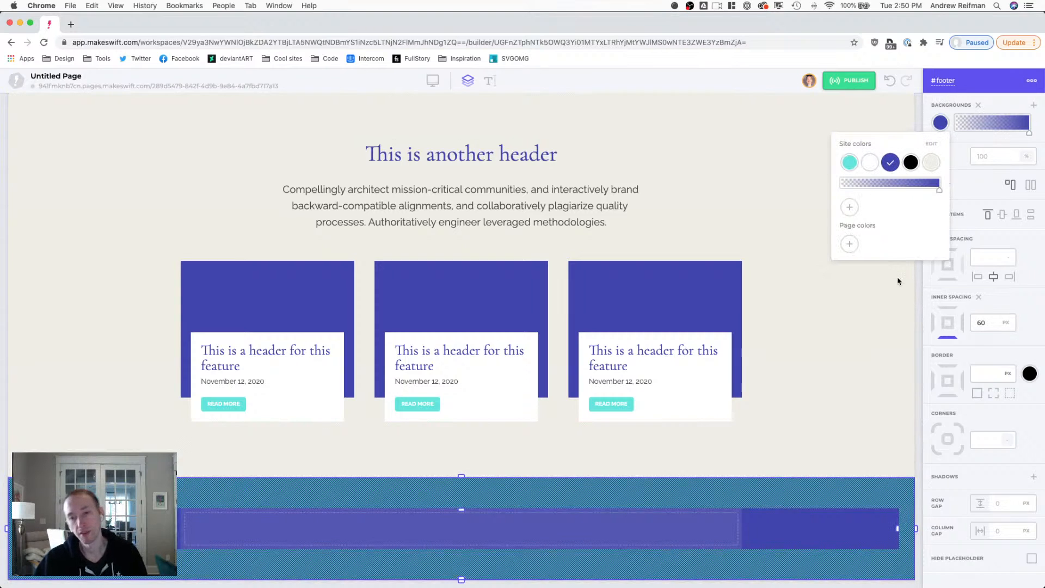
# - Review the page's sections and their spacing from the new footer up to the hero and back down
pyautogui.click(921, 297)
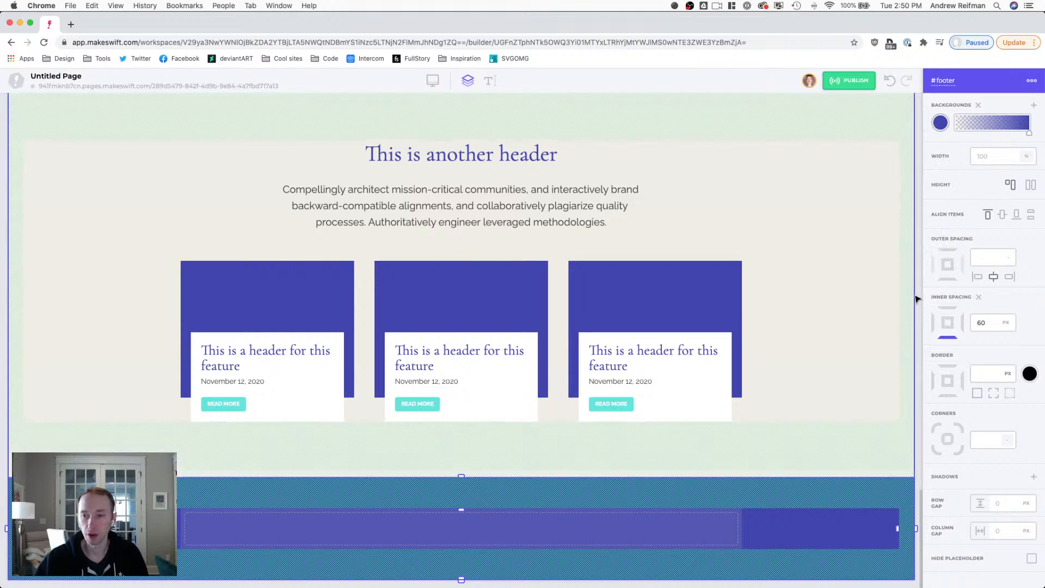
pyautogui.click(915, 297)
pyautogui.scroll(15, 894, 285)
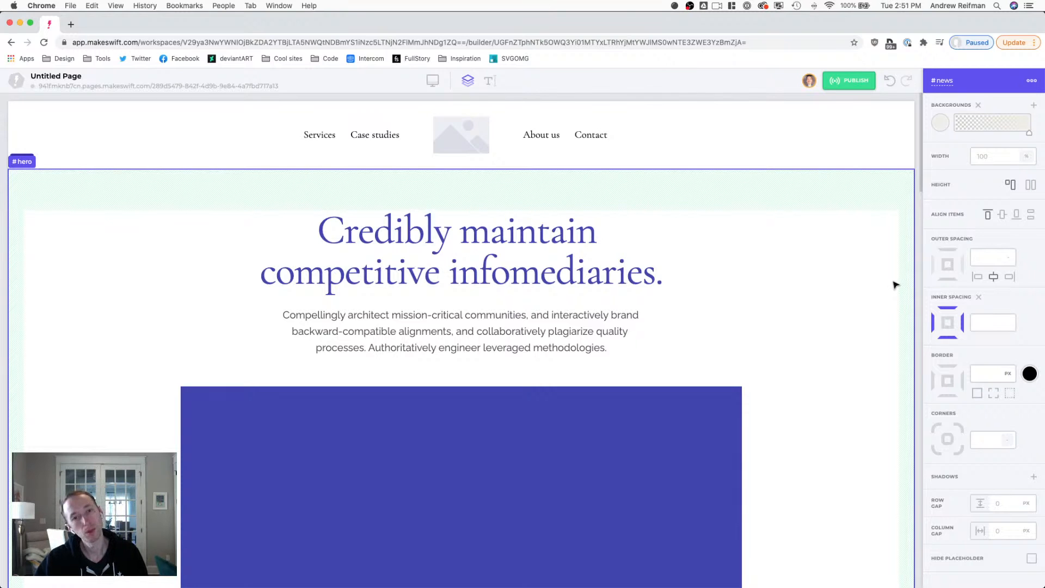
pyautogui.scroll(-15, 896, 285)
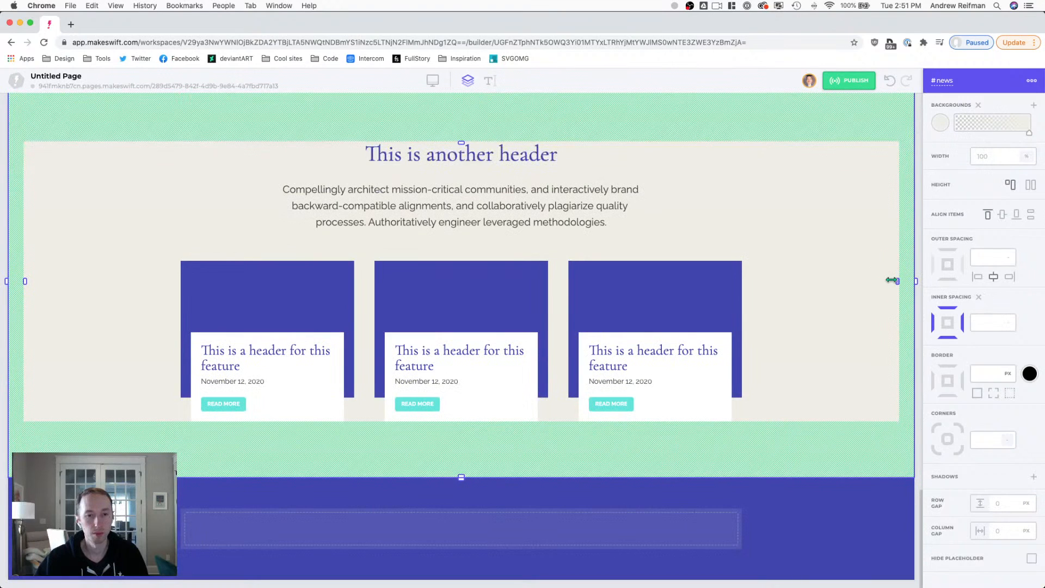
pyautogui.scroll(6, 893, 288)
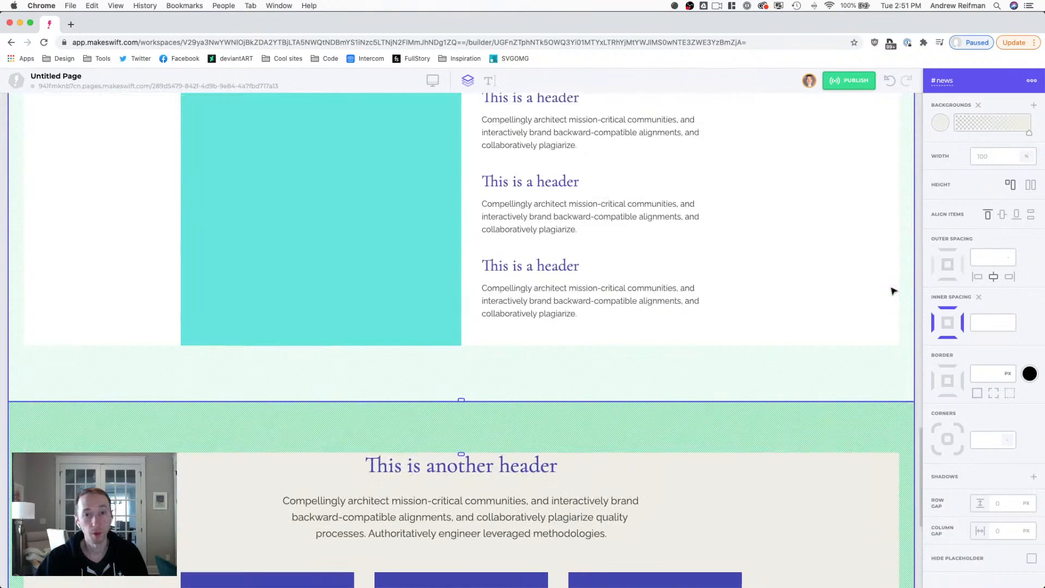
pyautogui.scroll(9, 893, 292)
pyautogui.scroll(5, 894, 291)
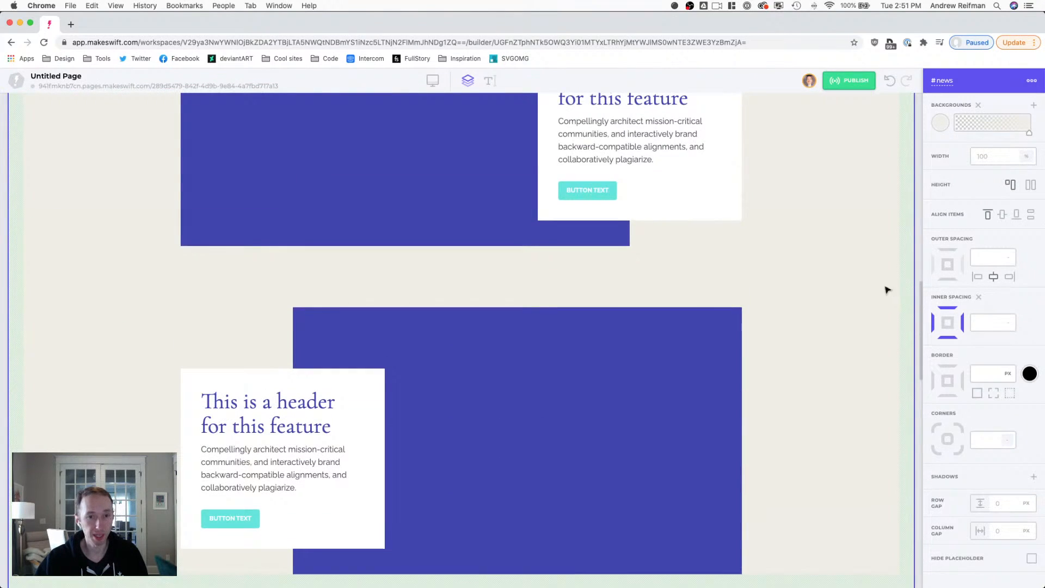
pyautogui.scroll(6, 439, 192)
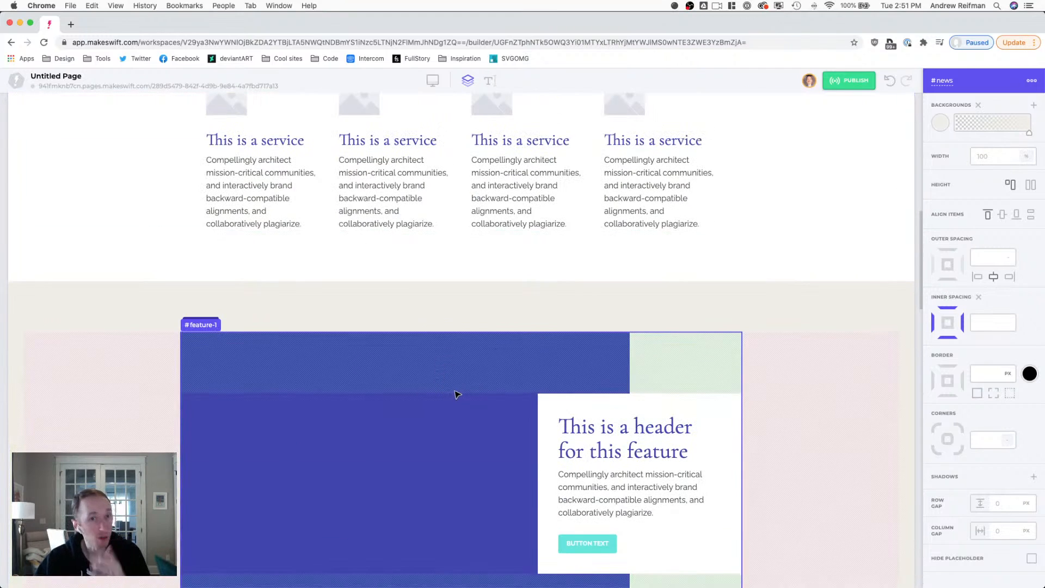
pyautogui.scroll(12, 458, 382)
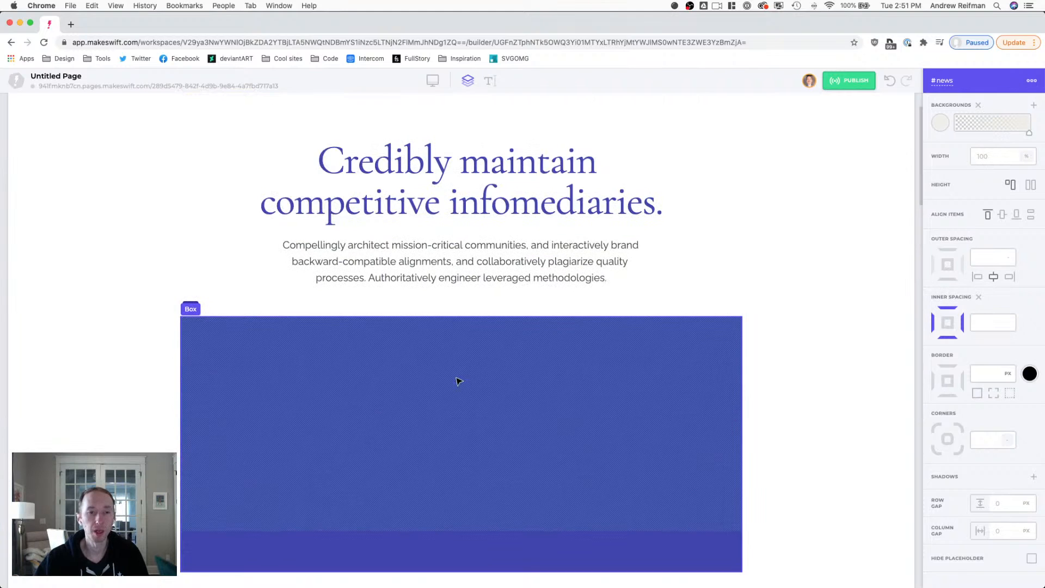
pyautogui.scroll(2, 459, 382)
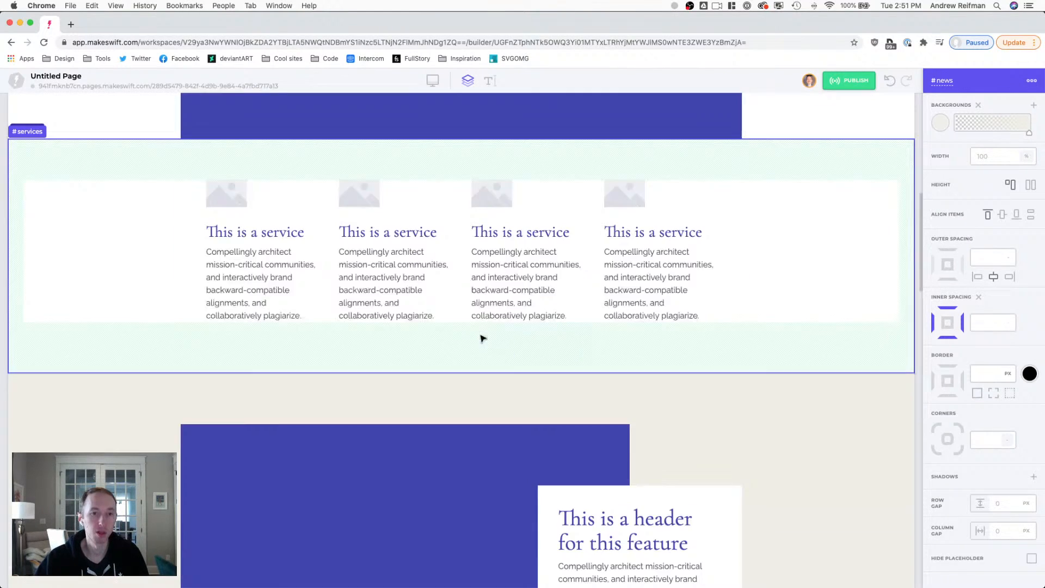
pyautogui.scroll(-20, 481, 340)
pyautogui.scroll(-10, 482, 338)
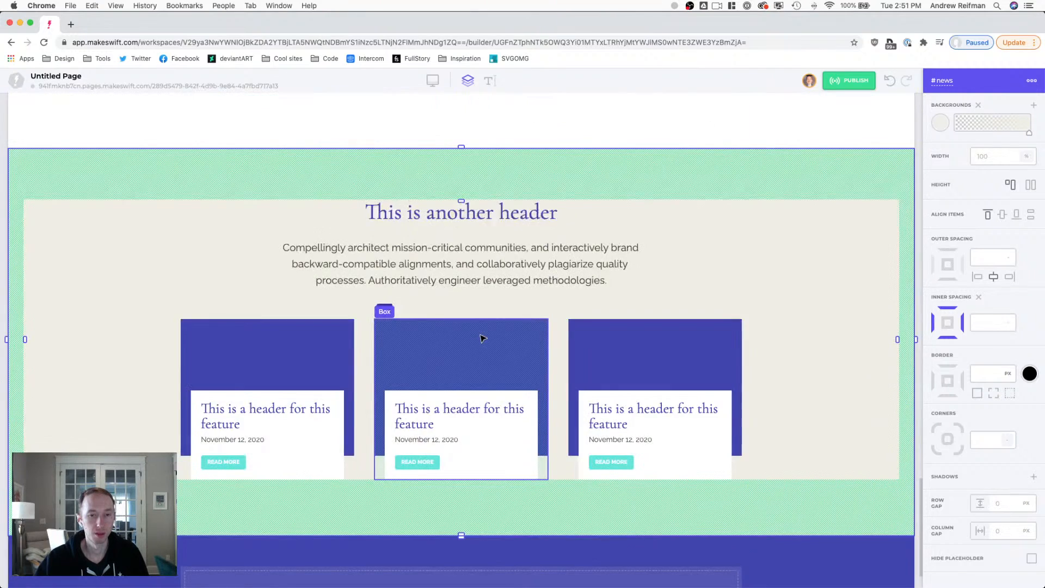
pyautogui.scroll(-2, 482, 338)
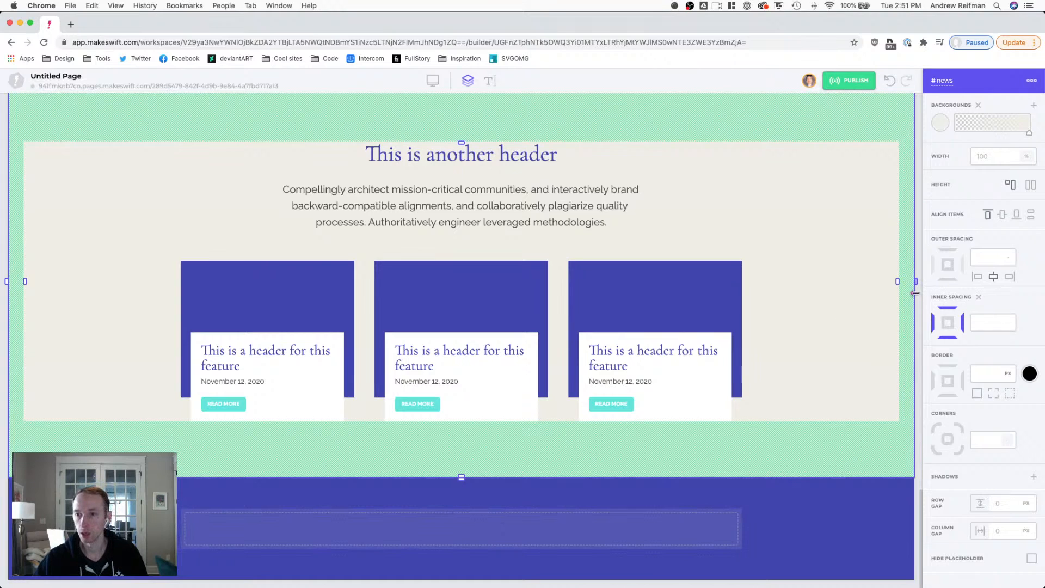
# - Add a box inside the footer container, remove its inner spacing and name it footer-col
pyautogui.press('Escape')
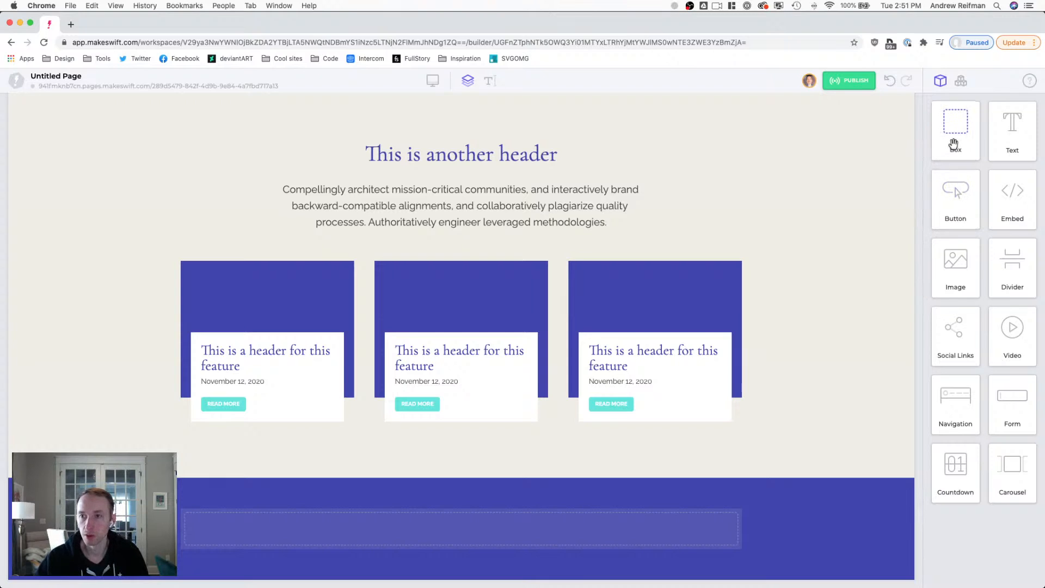
pyautogui.moveTo(948, 143); pyautogui.dragTo(327, 537)
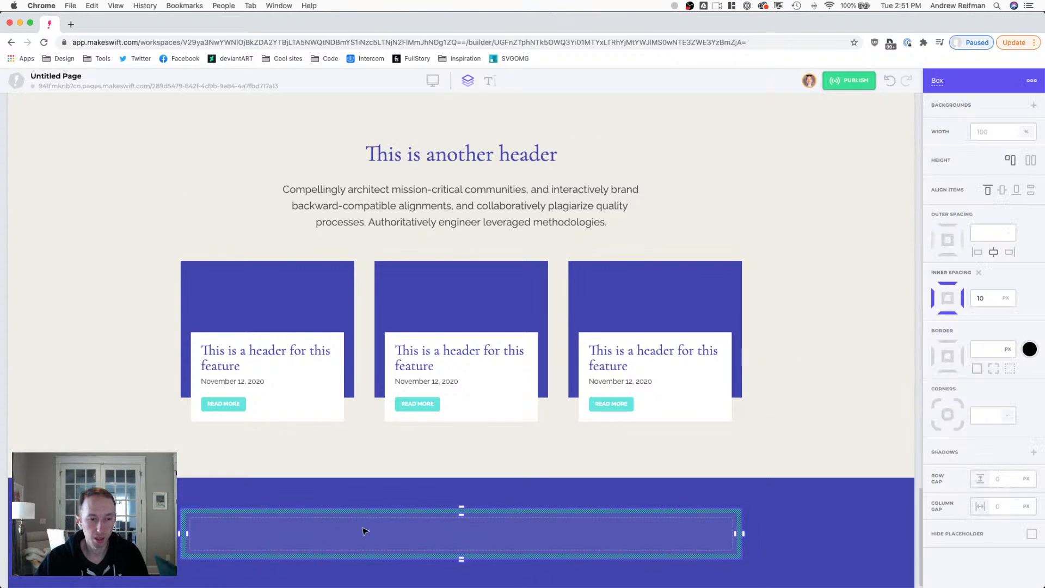
pyautogui.click(979, 273)
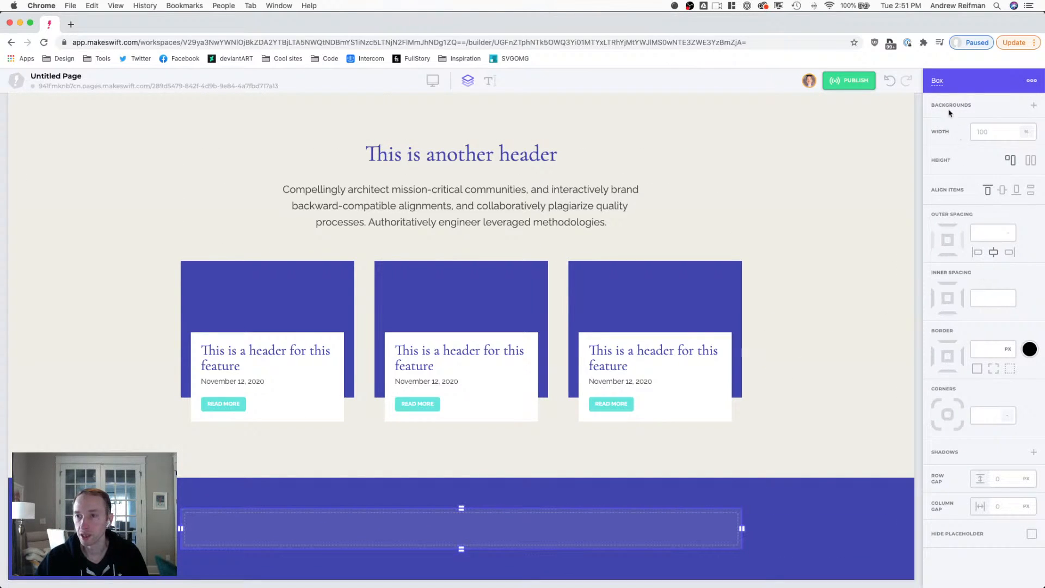
pyautogui.click(937, 80)
pyautogui.write('#footer')
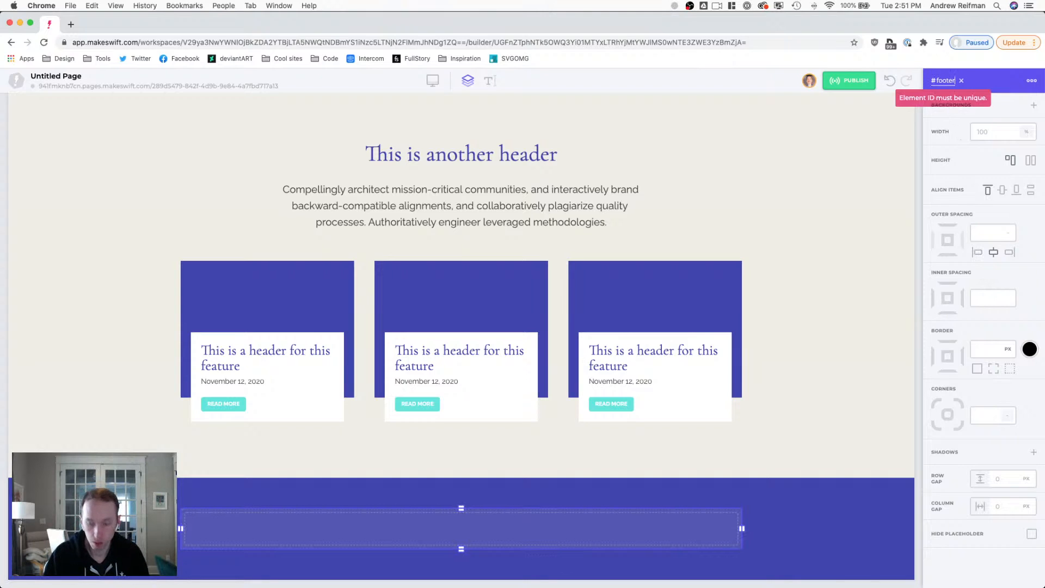
pyautogui.write('-col')
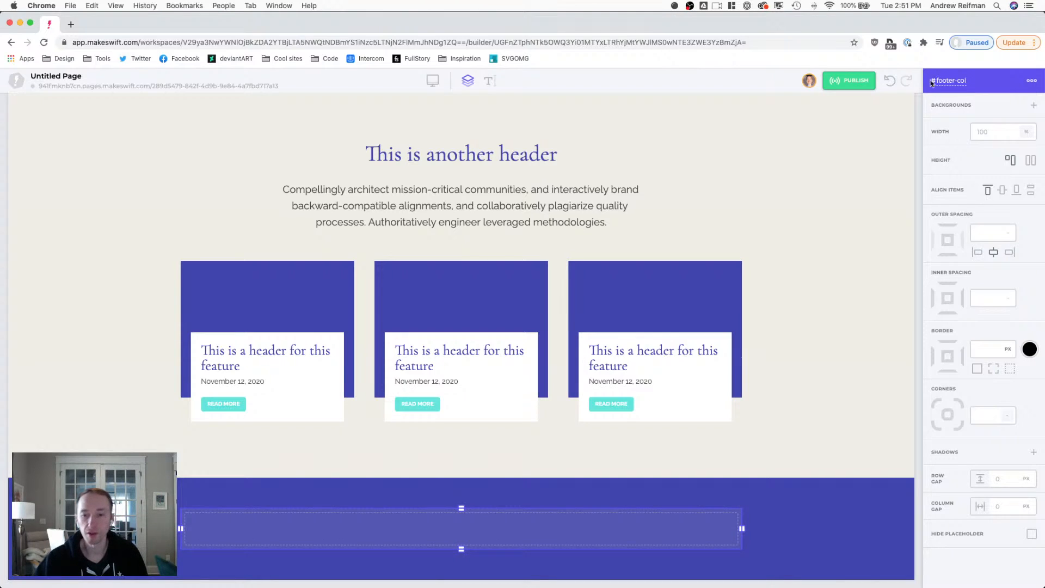
pyautogui.click(920, 302)
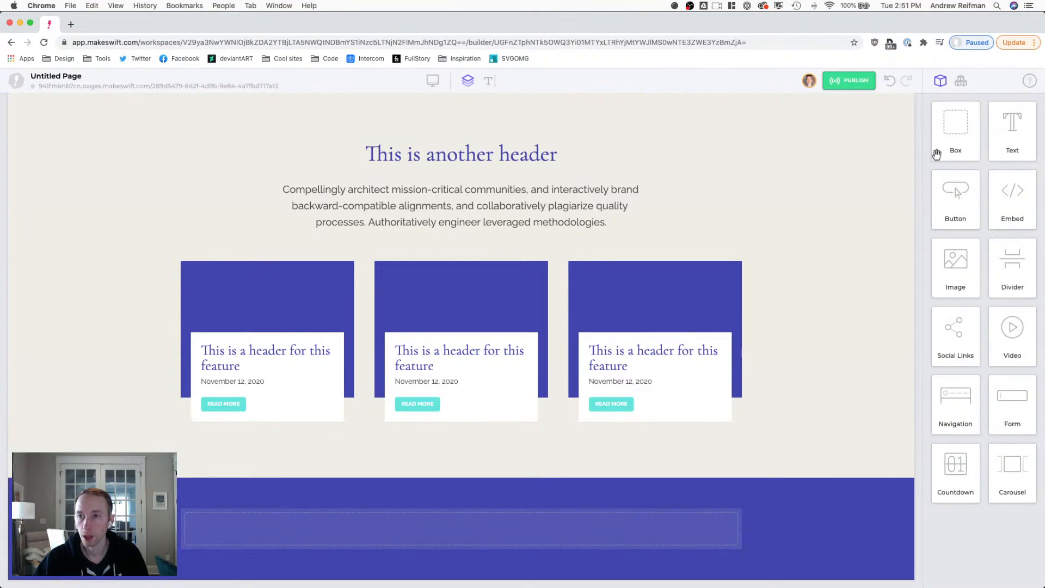
# - Place a second box beside the first footer column, clear its inner spacing and duplicate it twice to make four columns
pyautogui.moveTo(937, 154); pyautogui.dragTo(739, 529)
pyautogui.click(687, 532)
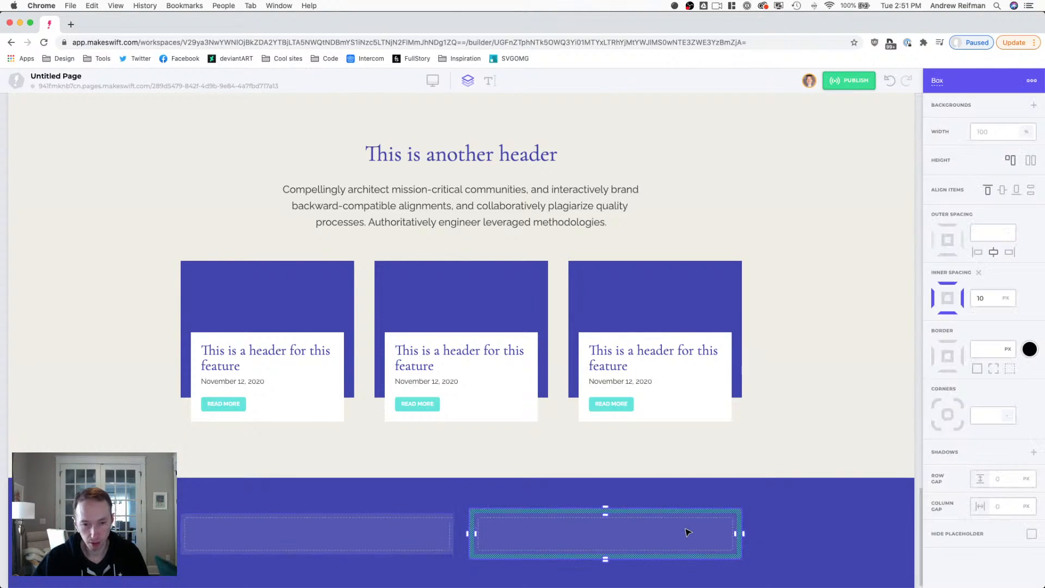
pyautogui.click(979, 272)
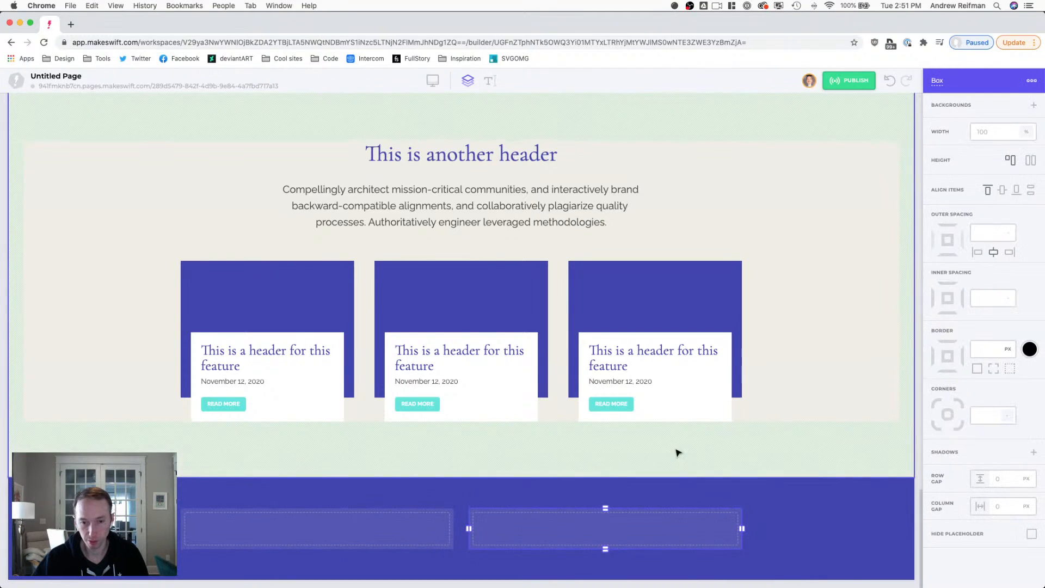
pyautogui.press('super+d')
pyautogui.press('super+d')
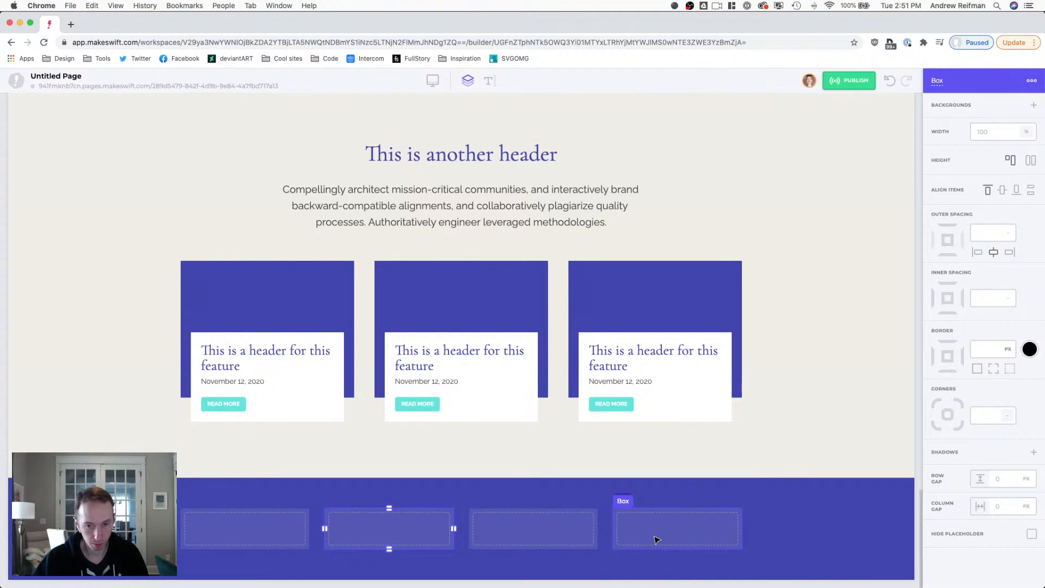
pyautogui.click(466, 540)
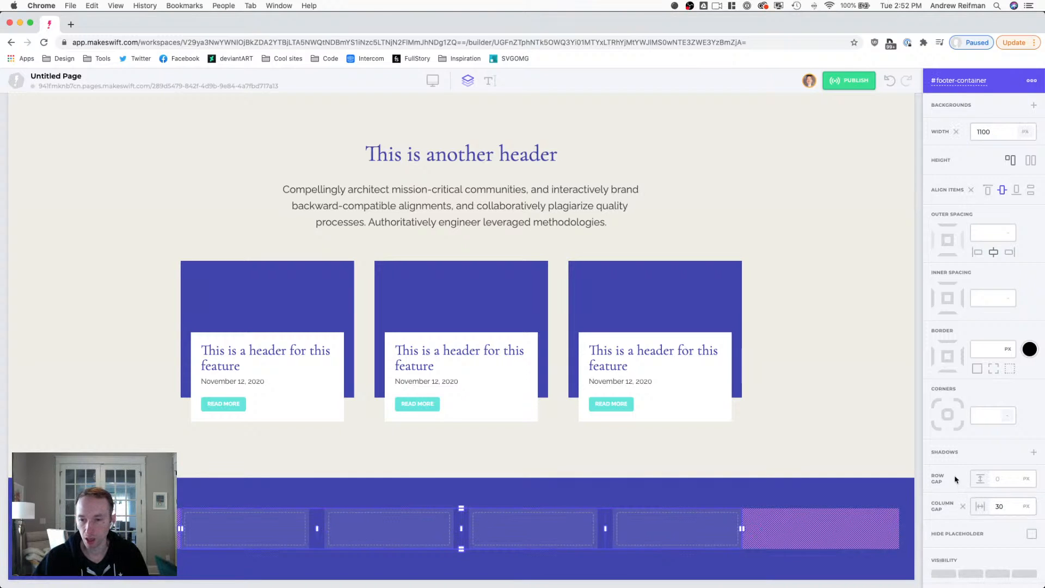
pyautogui.press('Escape')
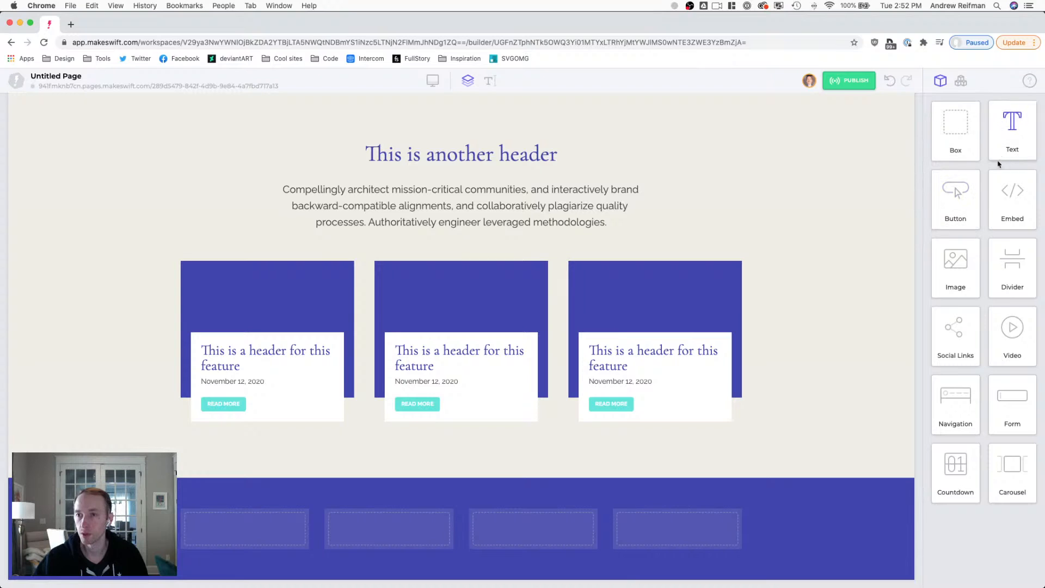
# - Copy the "This is another header" text into the first footer column, left-align it and color it with the light beige site color
pyautogui.click(435, 198)
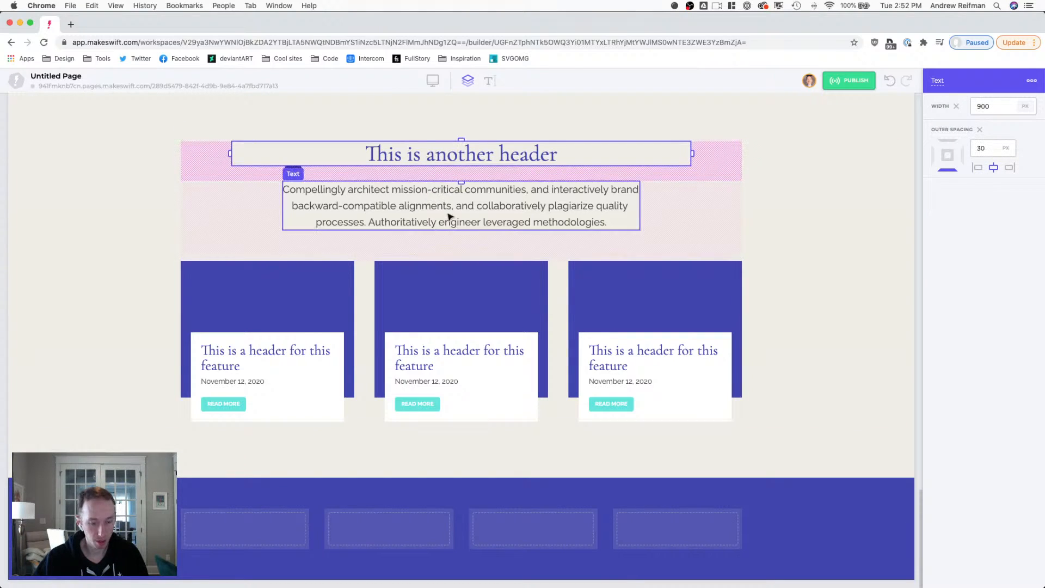
pyautogui.moveTo(446, 218); pyautogui.dragTo(250, 527)
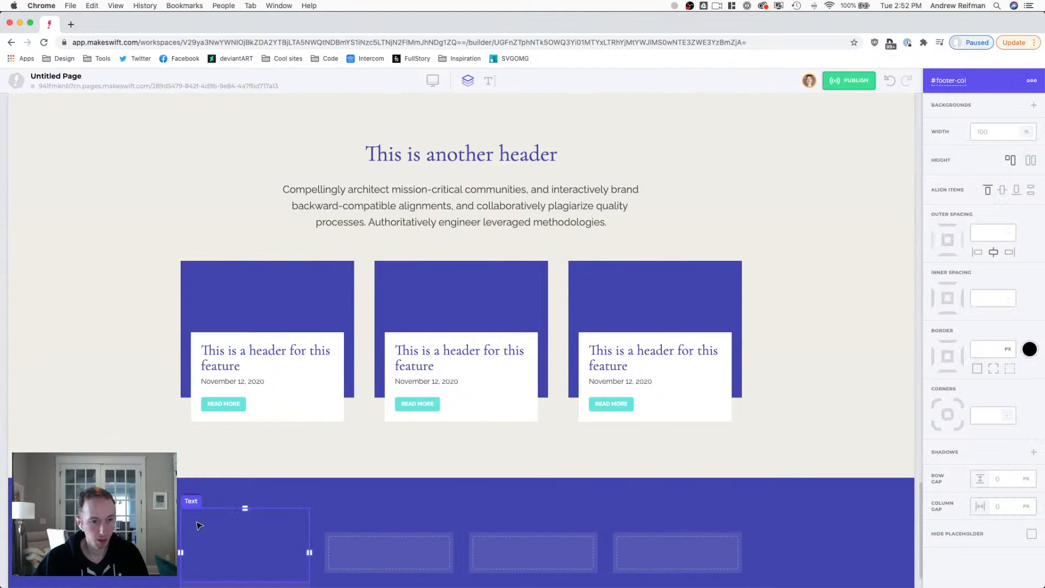
pyautogui.tripleClick(214, 534)
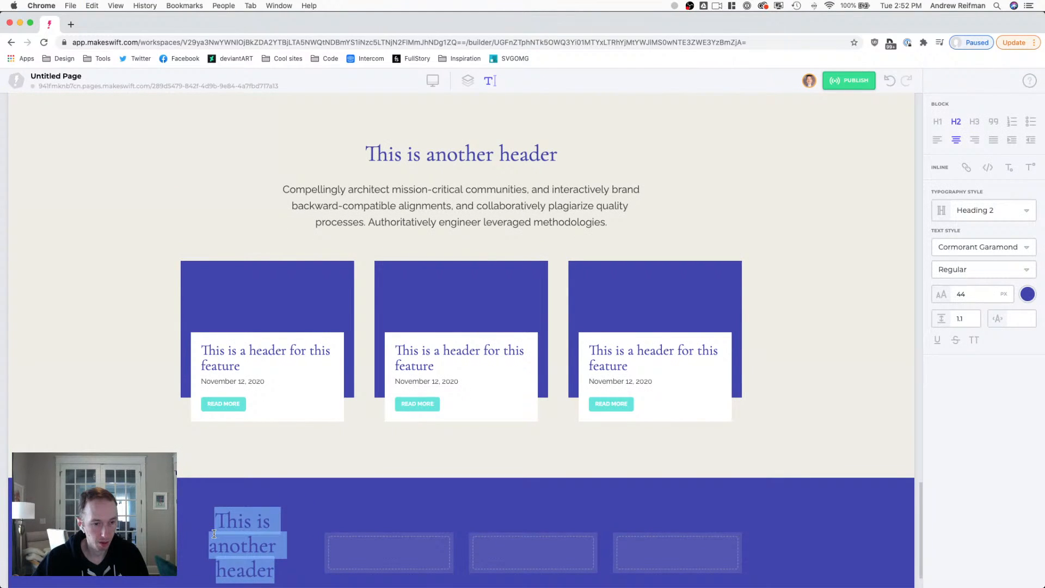
pyautogui.click(937, 140)
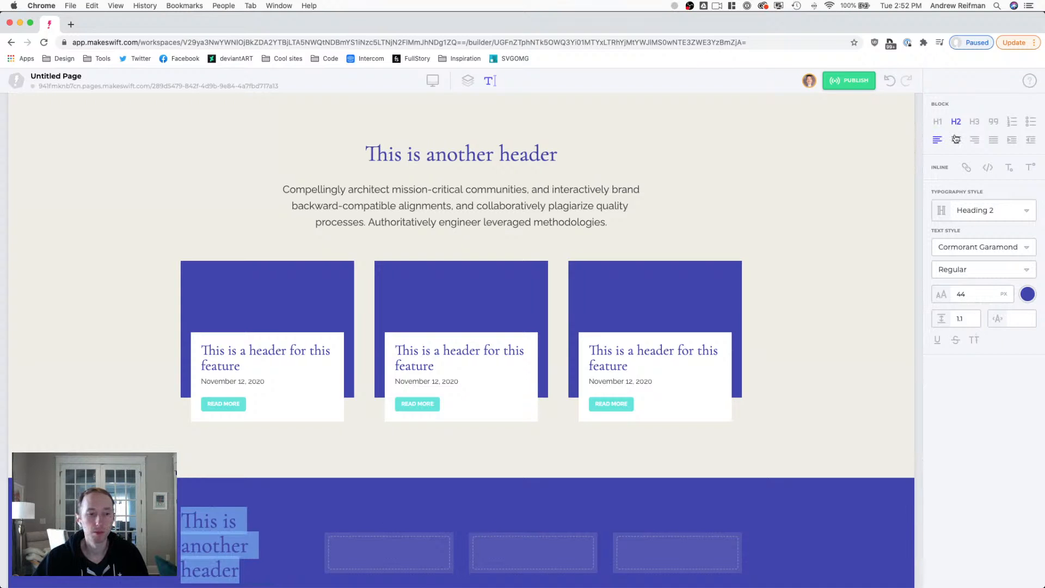
pyautogui.click(1028, 295)
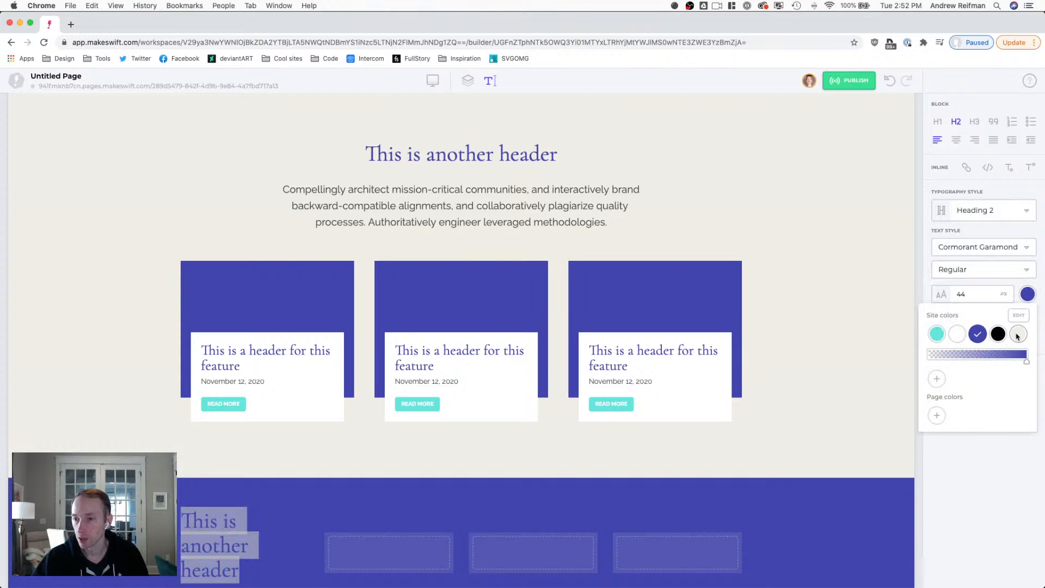
pyautogui.click(1018, 334)
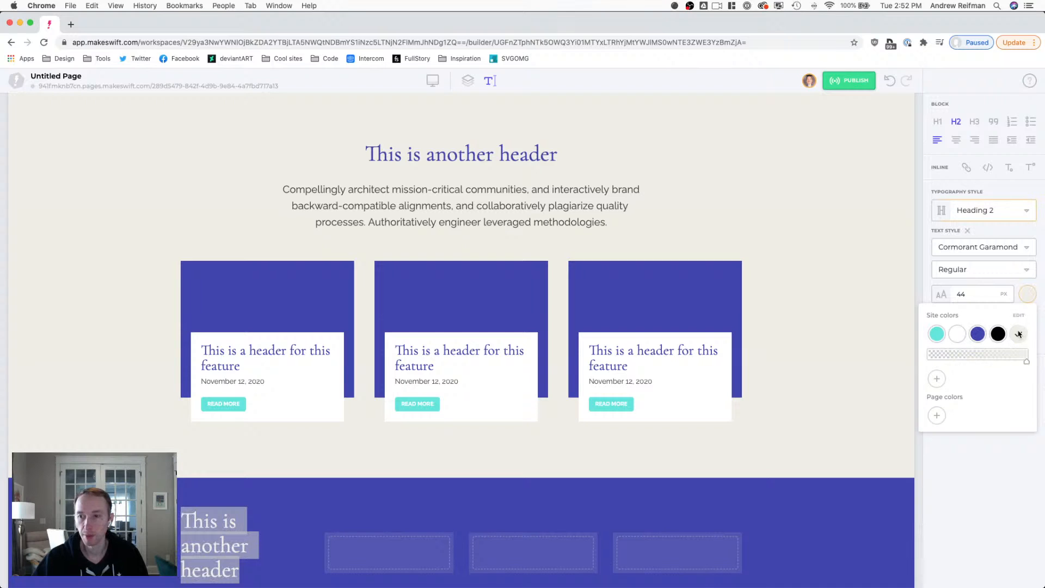
# - Set the copied header's font size to 22 px and replace its text with "Footer category"
pyautogui.click(982, 298)
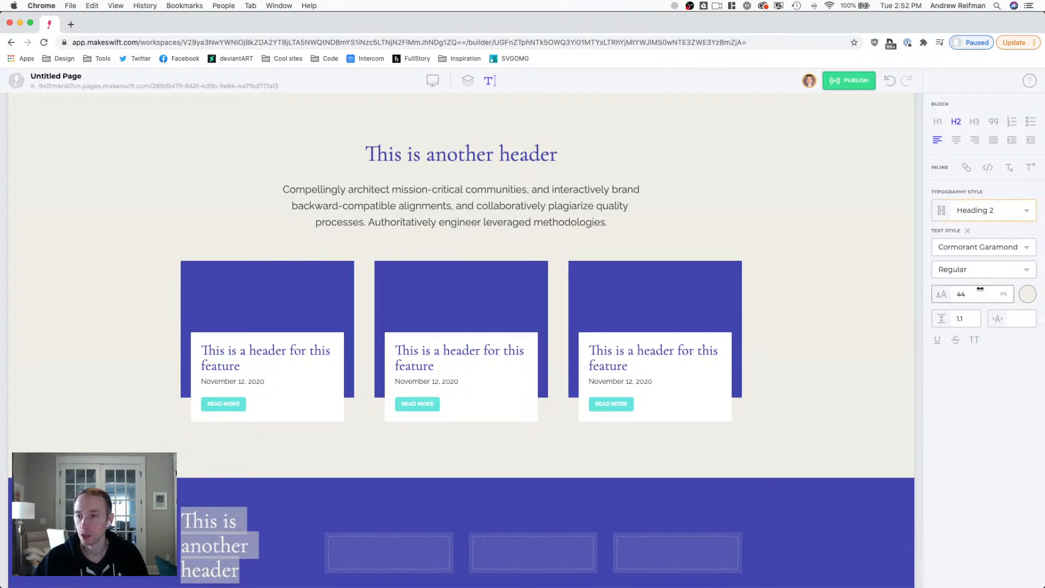
pyautogui.click(979, 292)
pyautogui.write('24')
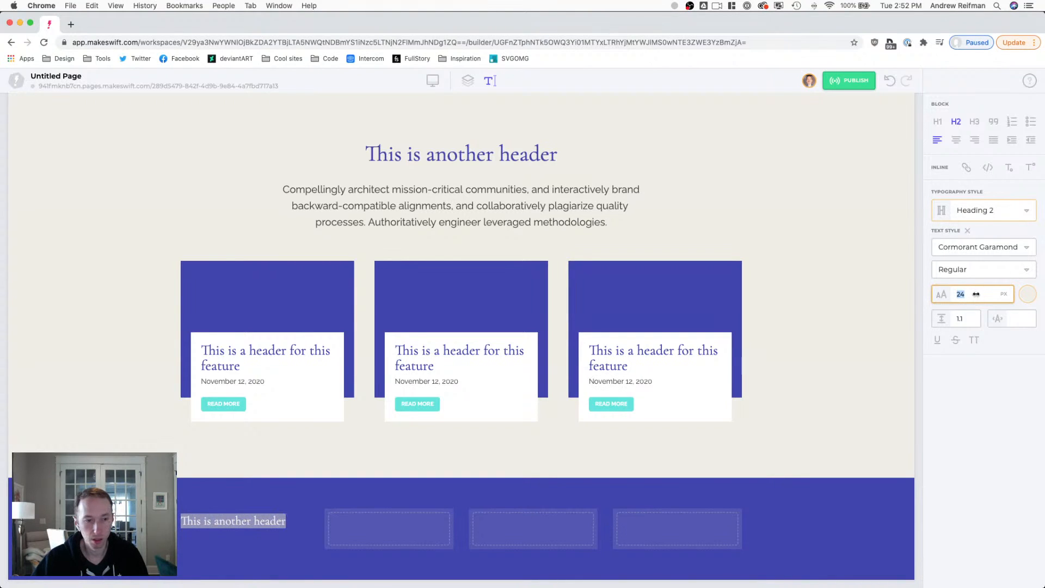
pyautogui.moveTo(979, 294); pyautogui.dragTo(977, 295)
pyautogui.press('Down')
pyautogui.press('Return')
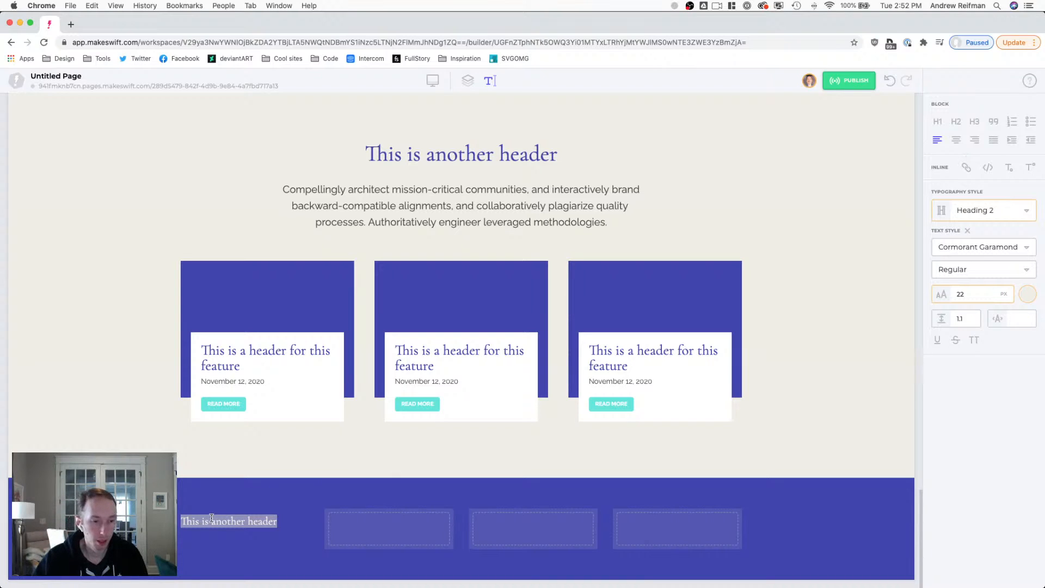
pyautogui.write('Foot')
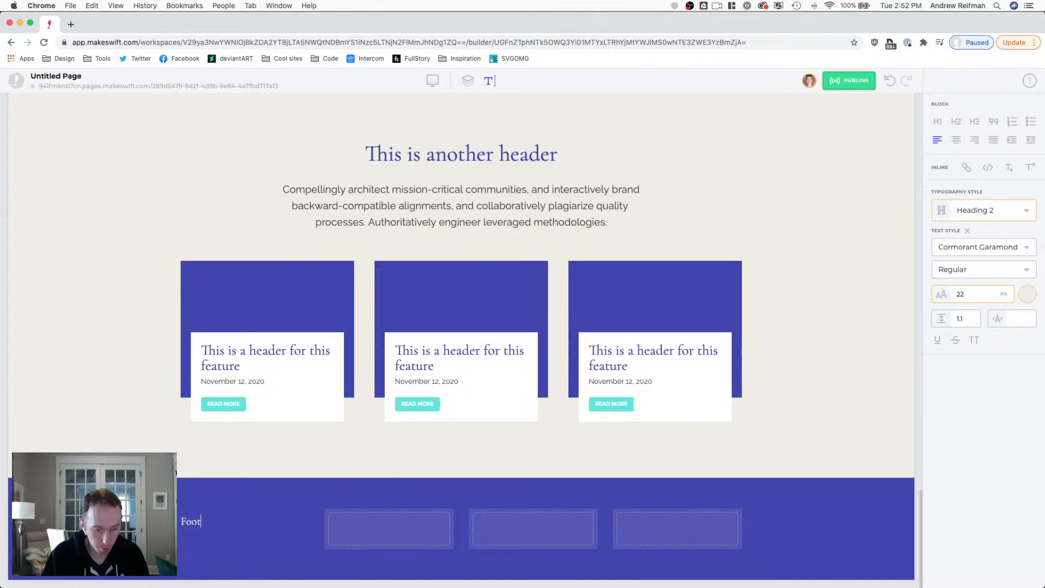
pyautogui.write('er category')
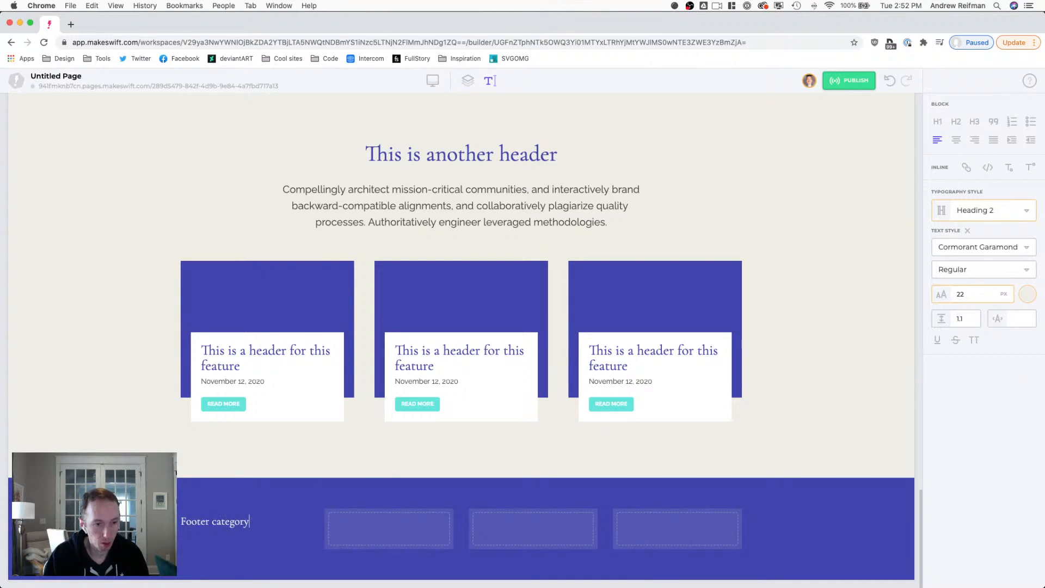
# - Save the "Footer category" text's formatting as a new typography style named "Footer heading"
pyautogui.press('super+a')
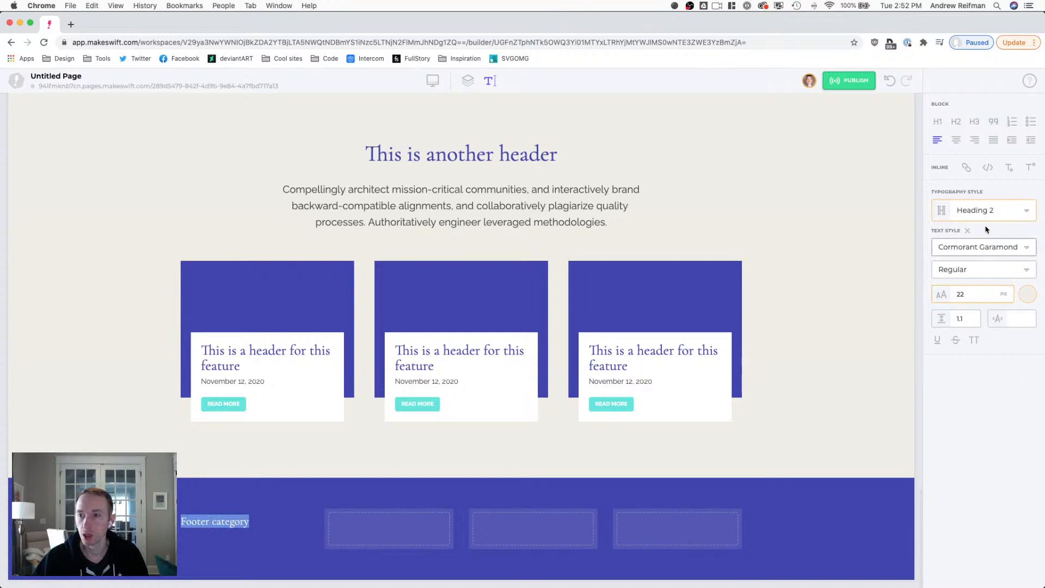
pyautogui.click(981, 211)
pyautogui.scroll(-3, 929, 307)
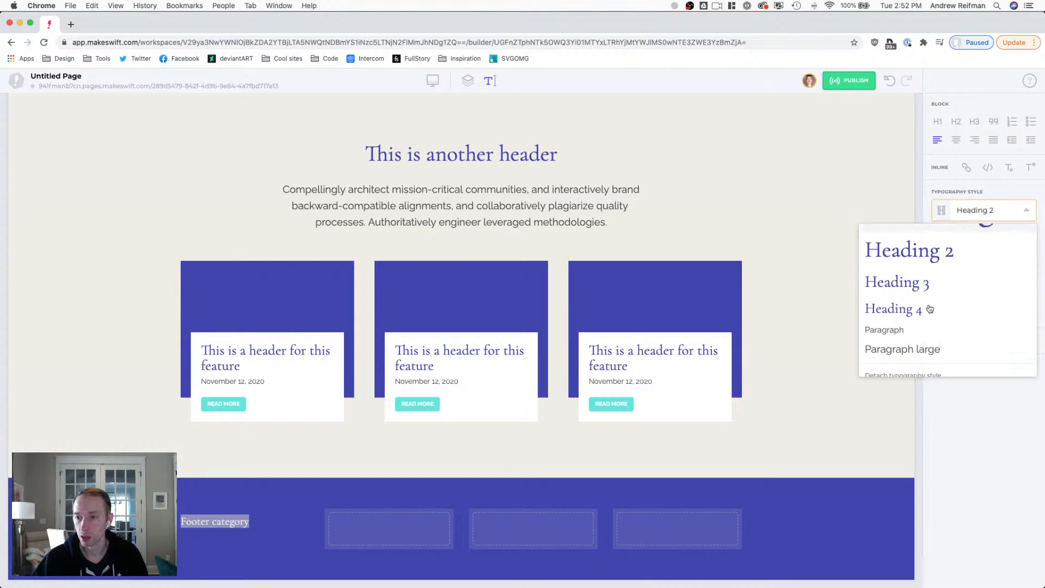
pyautogui.scroll(5, 940, 332)
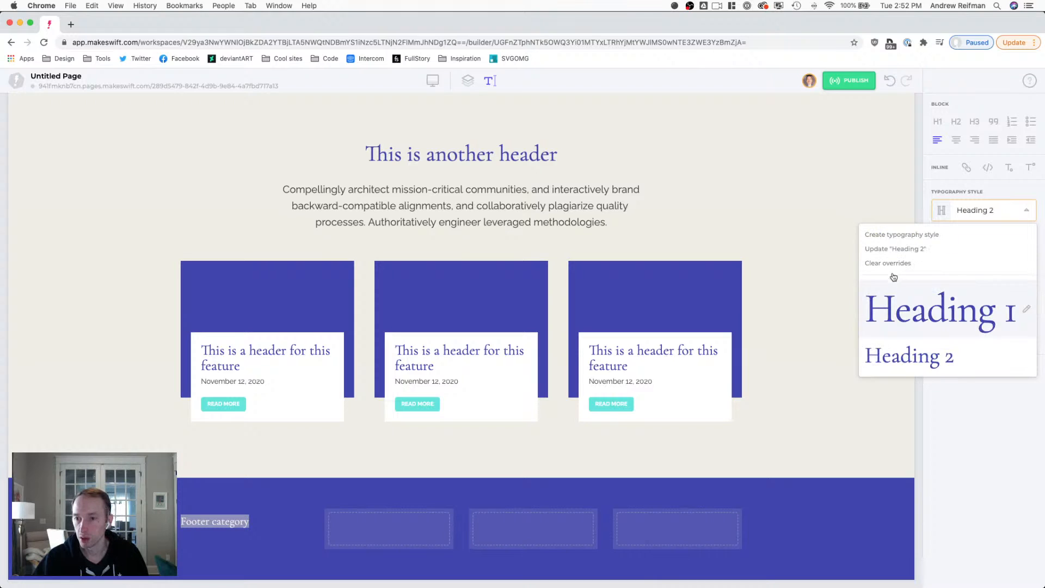
pyautogui.click(889, 240)
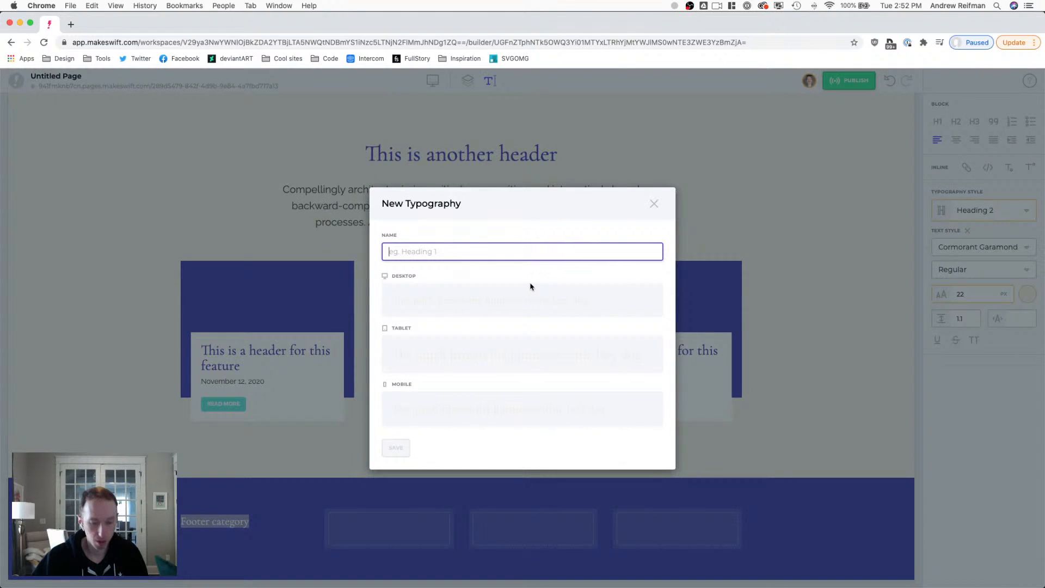
pyautogui.write('Footer heading')
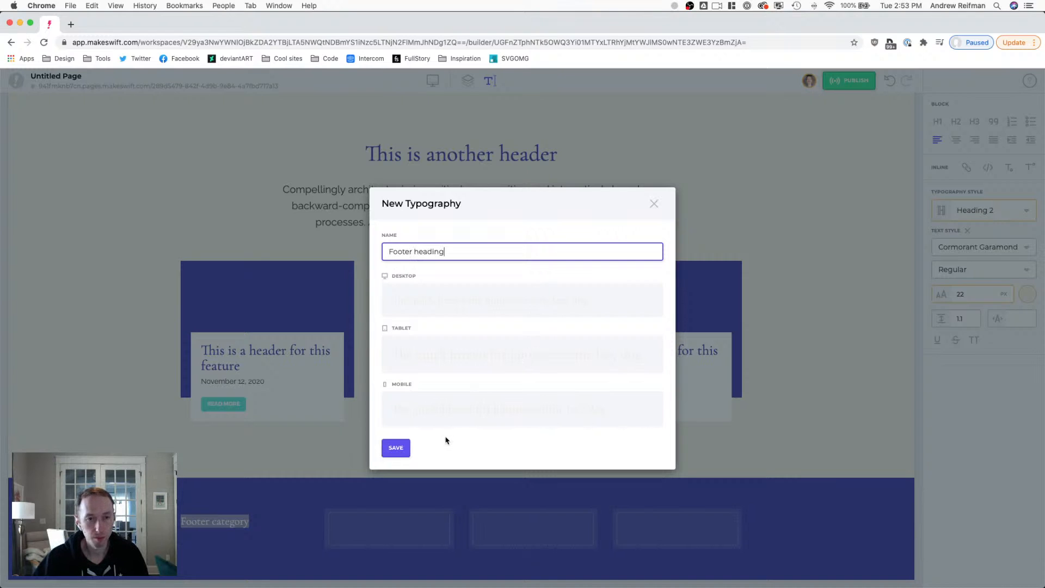
pyautogui.click(397, 450)
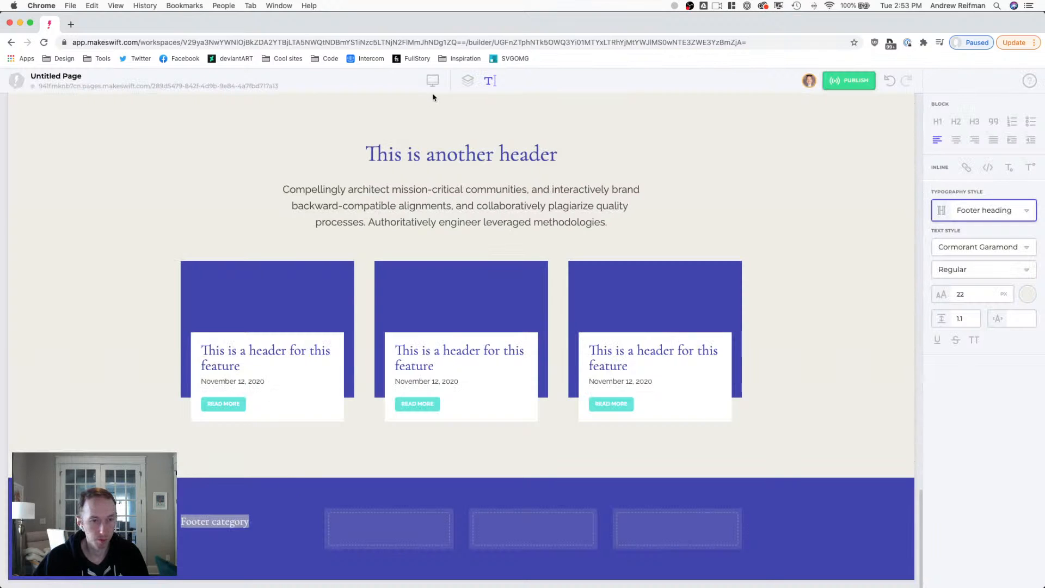
# - Copy the feature card's paragraph below the "Footer category" heading and reduce the heading's bottom outer spacing to 15 px
pyautogui.click(467, 81)
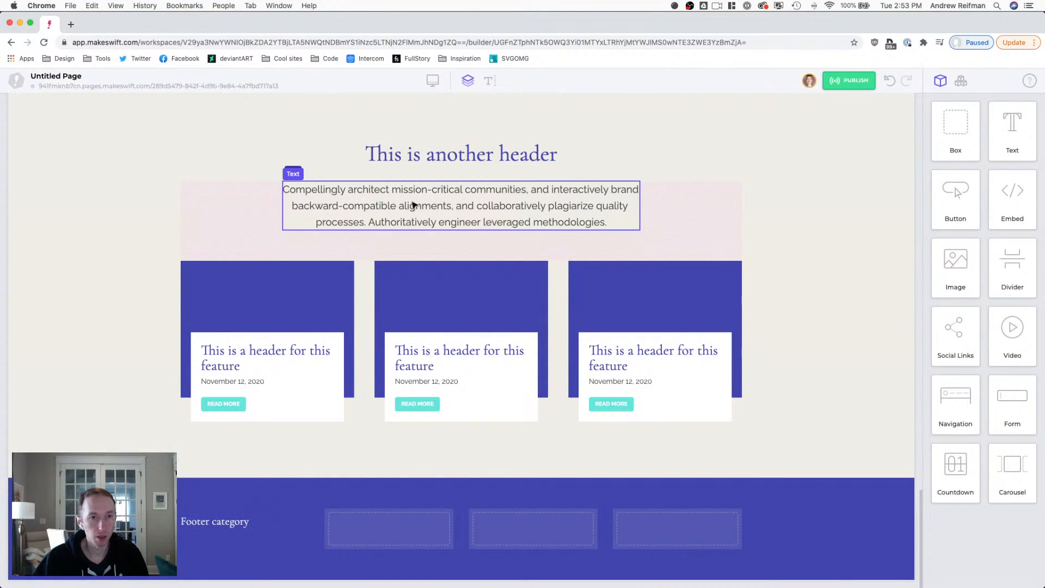
pyautogui.click(414, 206)
pyautogui.scroll(10, 411, 213)
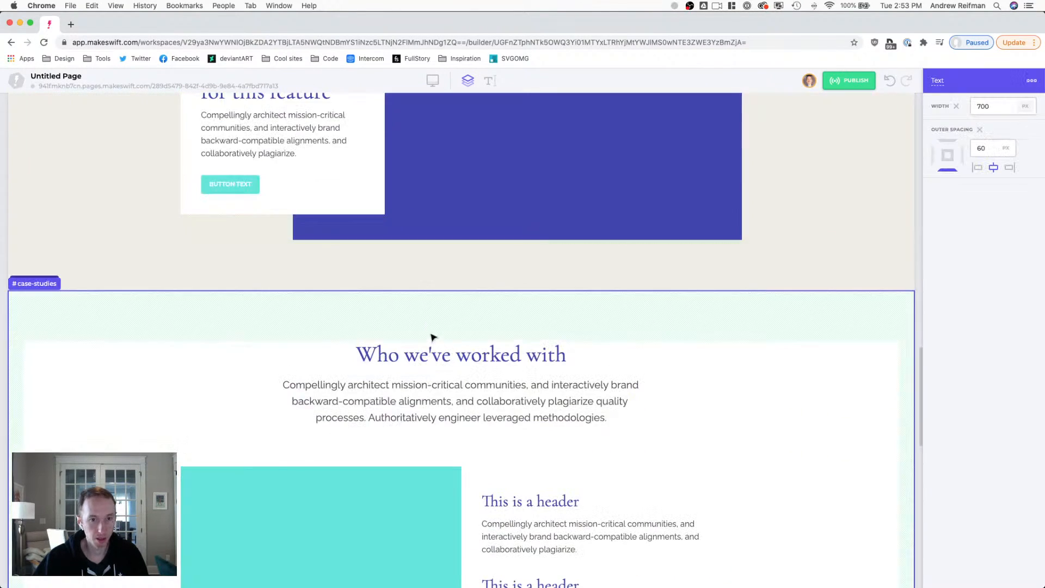
pyautogui.click(305, 178)
pyautogui.scroll(-7, 313, 188)
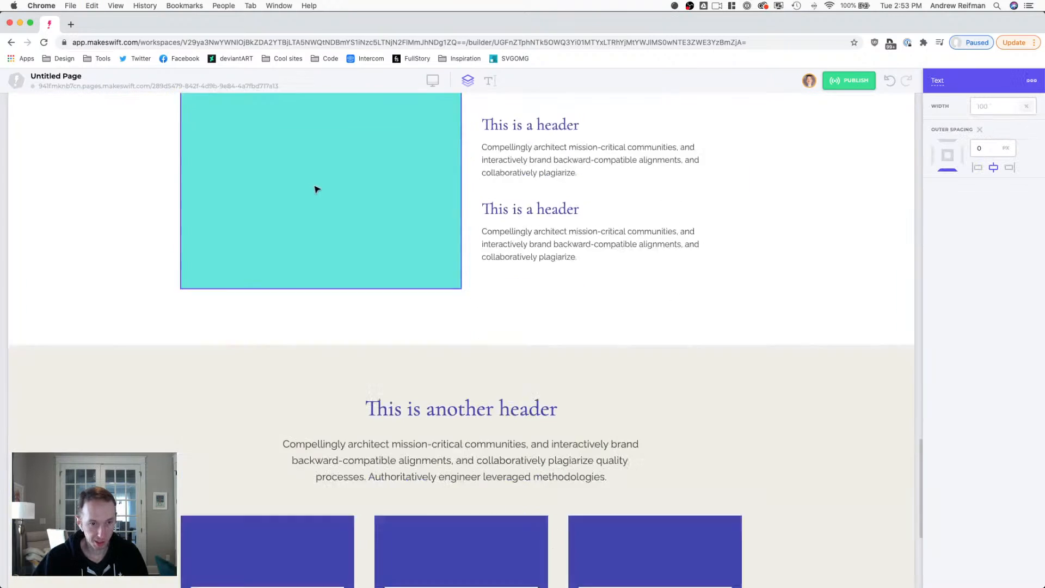
pyautogui.scroll(-5, 317, 190)
pyautogui.press('super+v')
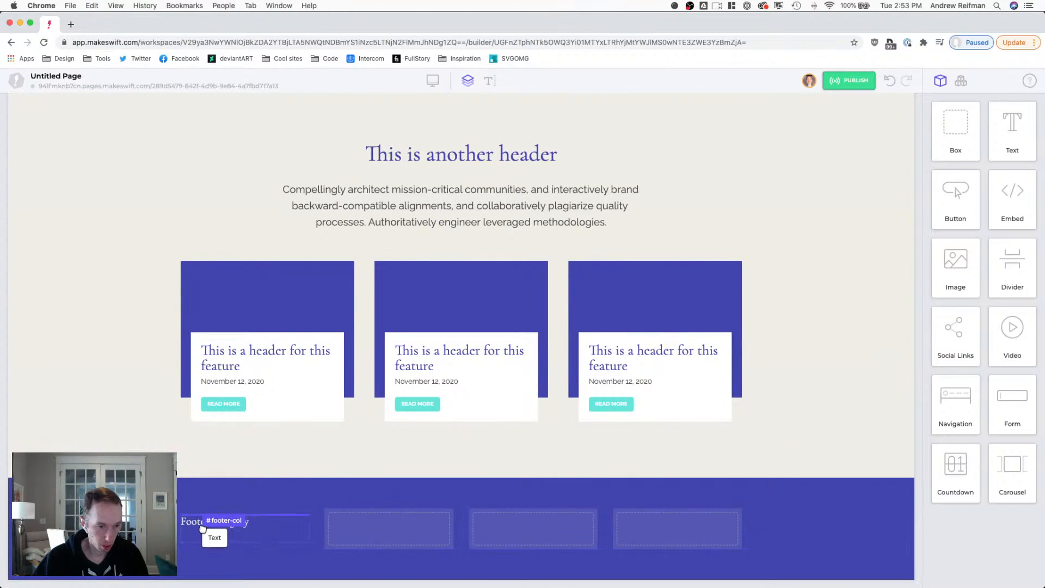
pyautogui.click(211, 516)
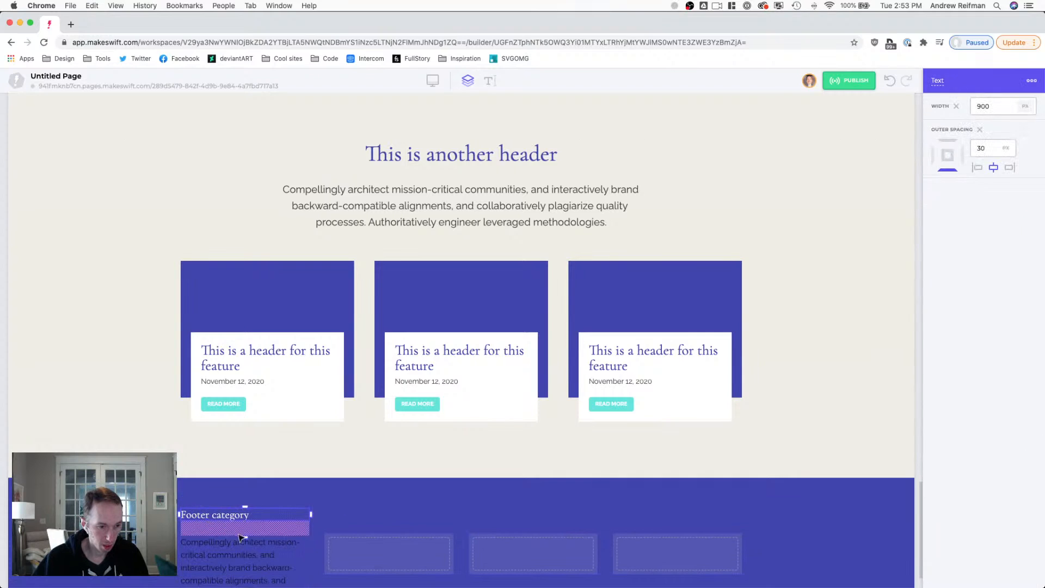
pyautogui.moveTo(241, 538); pyautogui.dragTo(244, 531)
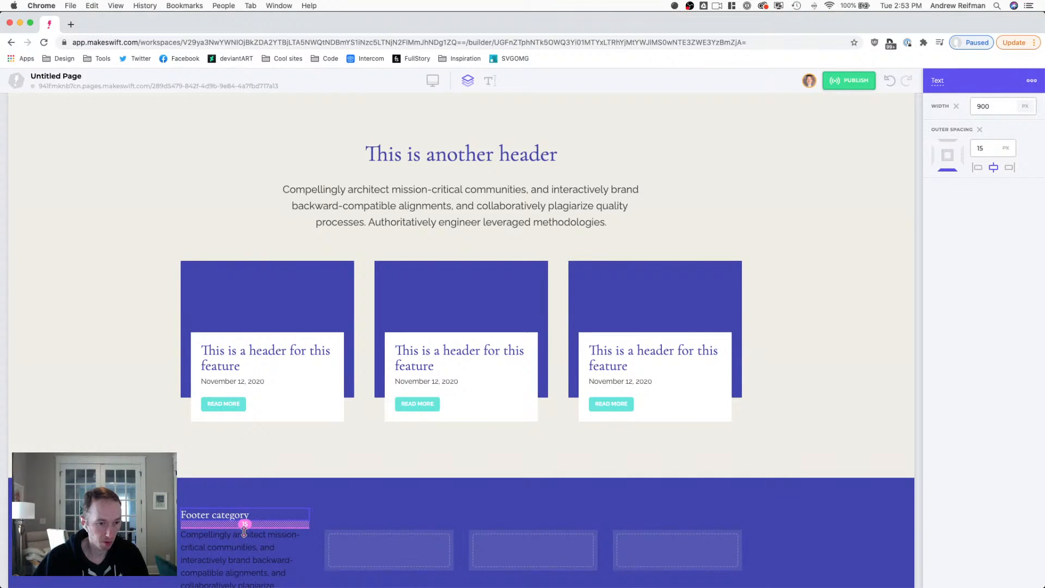
# - Color the copied footer paragraph with the white site color at full opacity
pyautogui.doubleClick(234, 547)
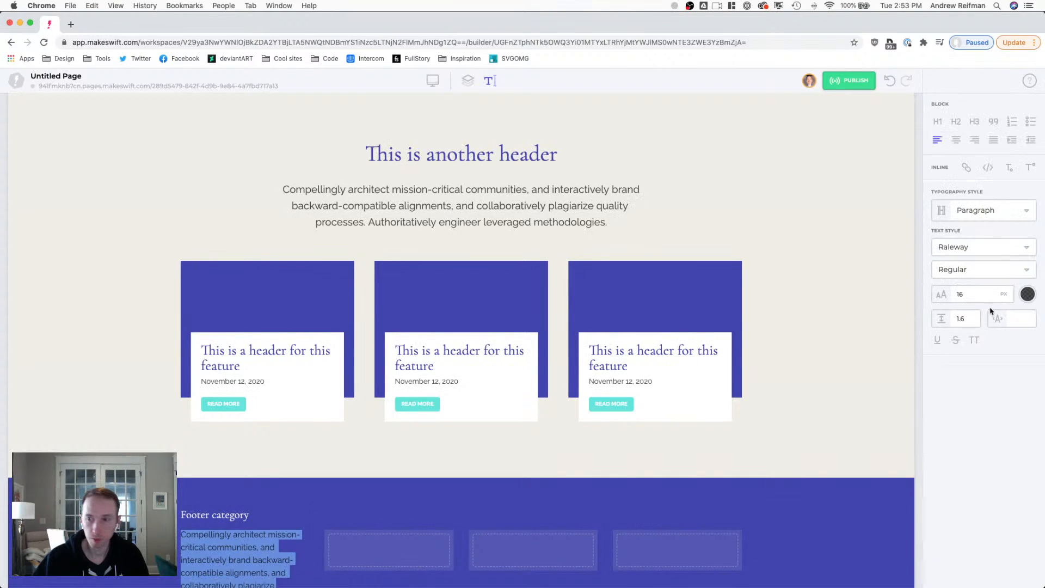
pyautogui.click(1027, 294)
pyautogui.click(957, 335)
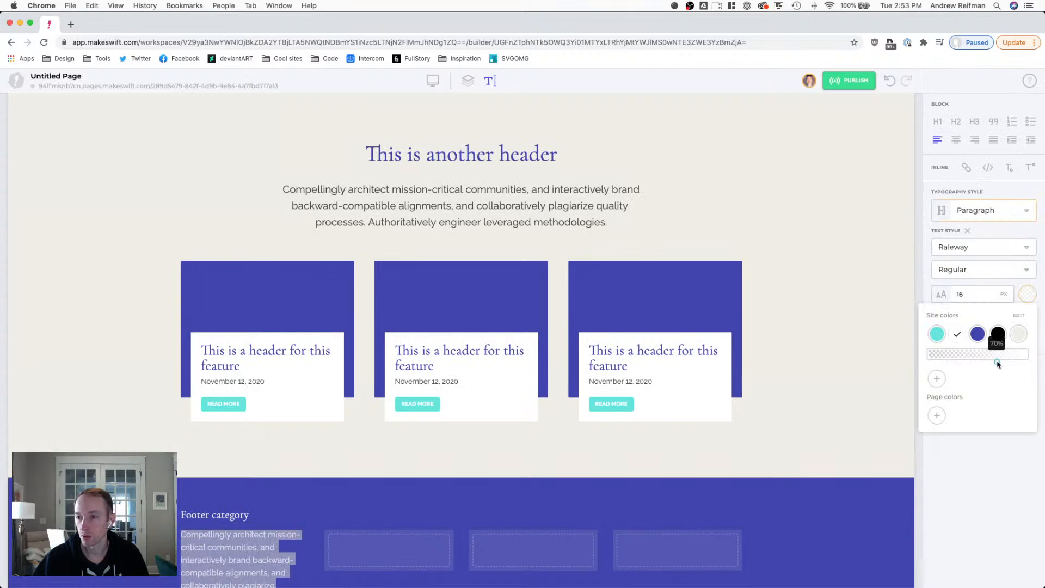
pyautogui.moveTo(998, 364); pyautogui.dragTo(1030, 361)
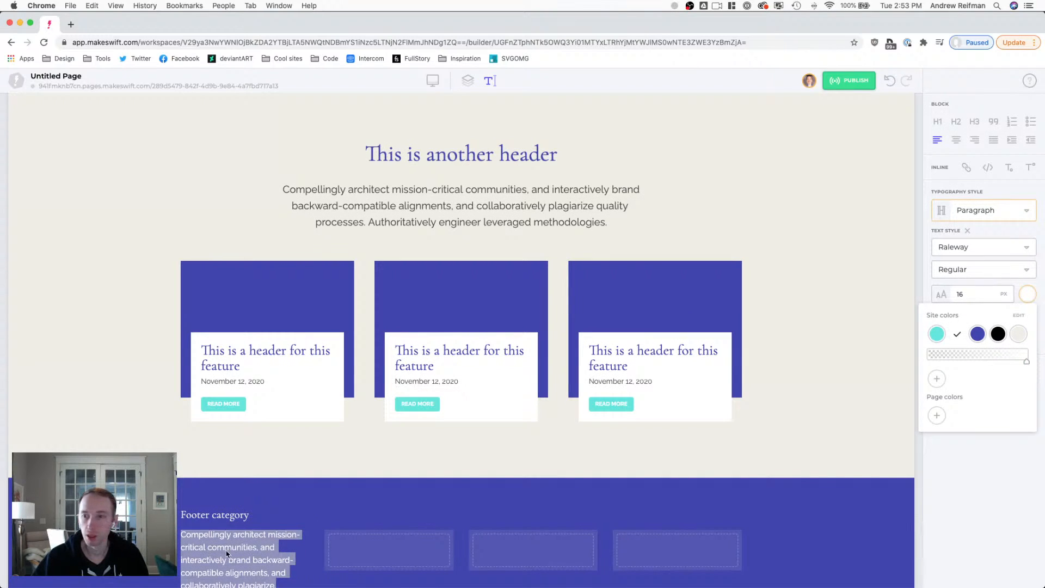
# - Set the footer paragraph's font size to 14 px and replace its text with "Link"
pyautogui.click(978, 295)
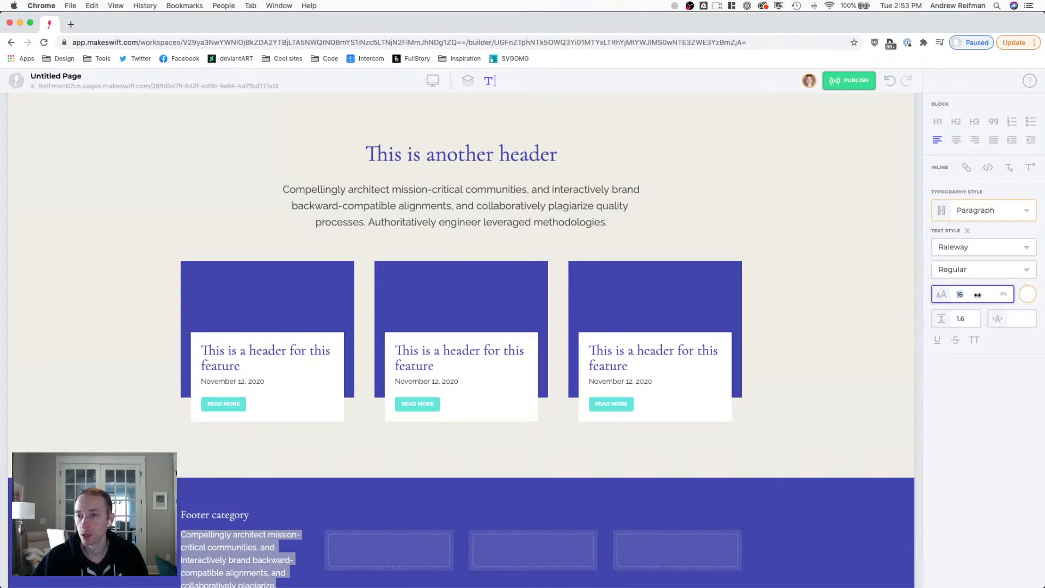
pyautogui.write('14')
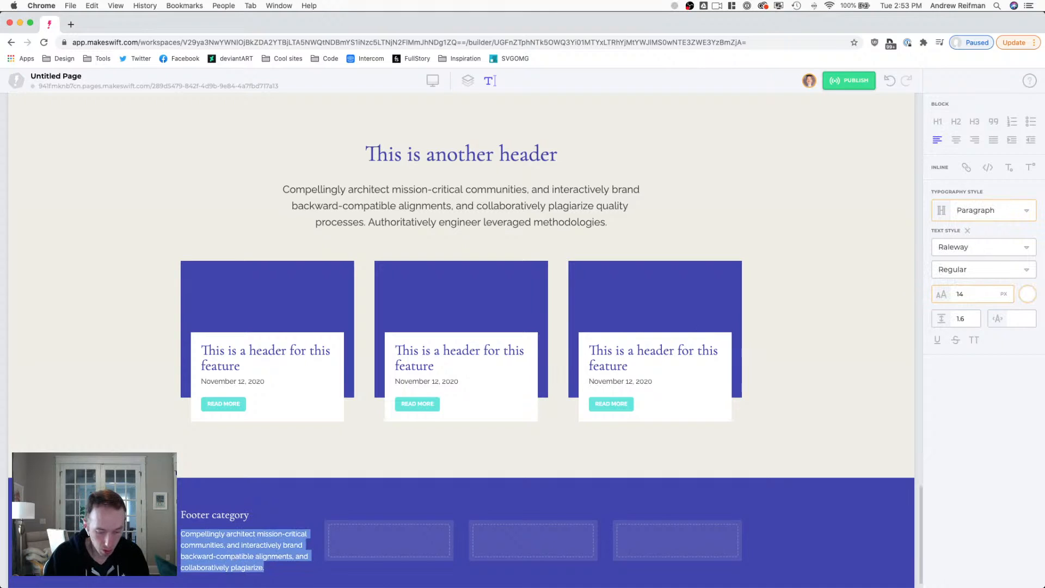
pyautogui.write('Link')
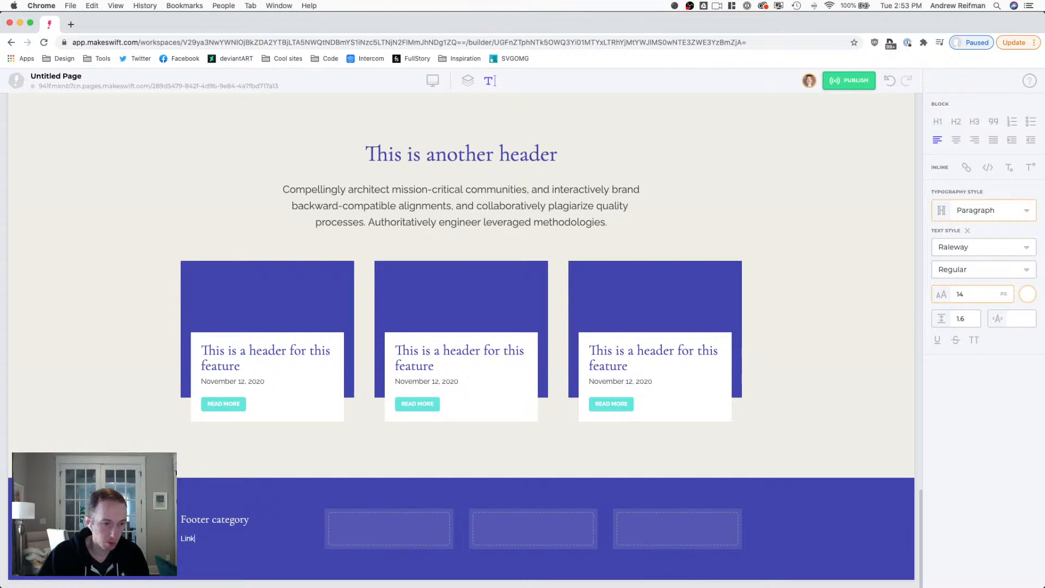
# - Recolor the "Footer category" heading with the white site color and lower the color's opacity
pyautogui.click(467, 81)
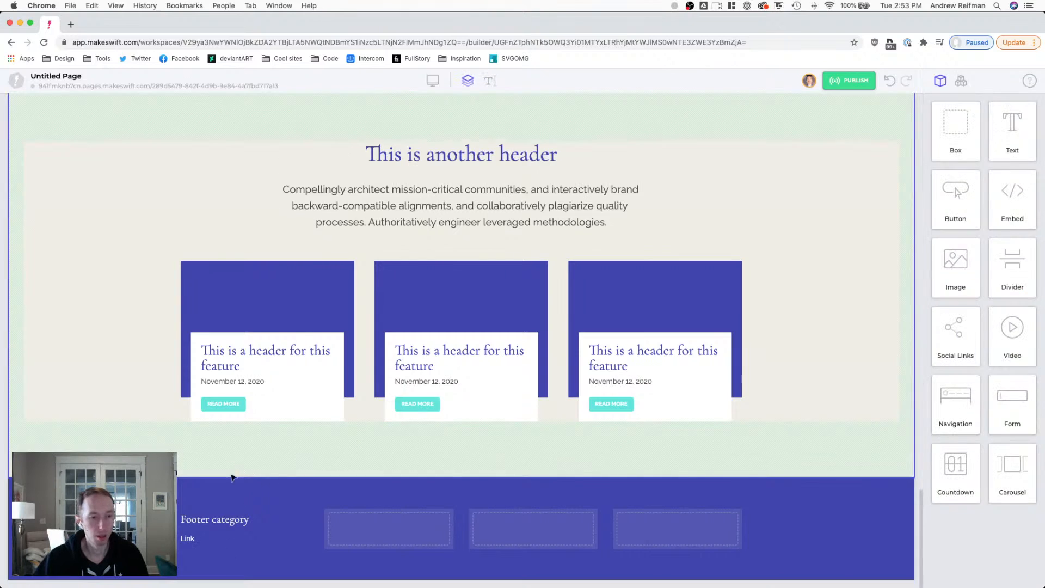
pyautogui.click(226, 520)
pyautogui.press('super+a')
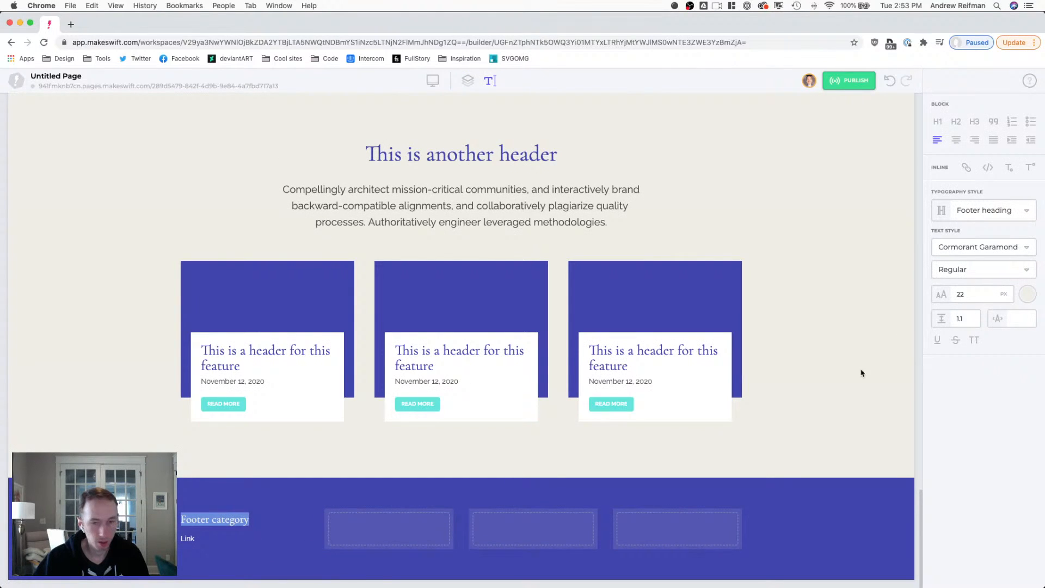
pyautogui.click(1027, 295)
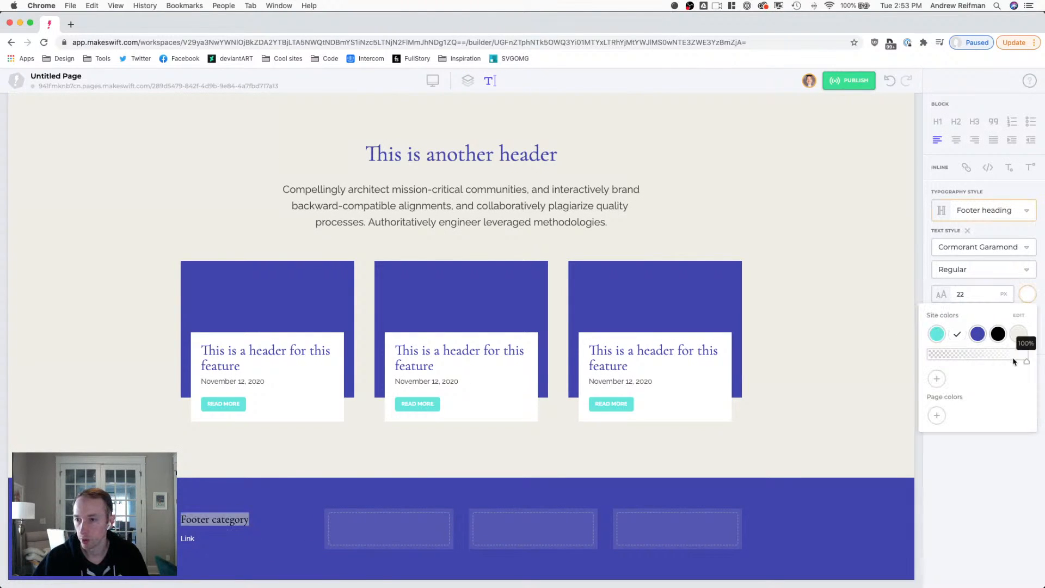
pyautogui.moveTo(1027, 364); pyautogui.dragTo(980, 363)
pyautogui.click(895, 212)
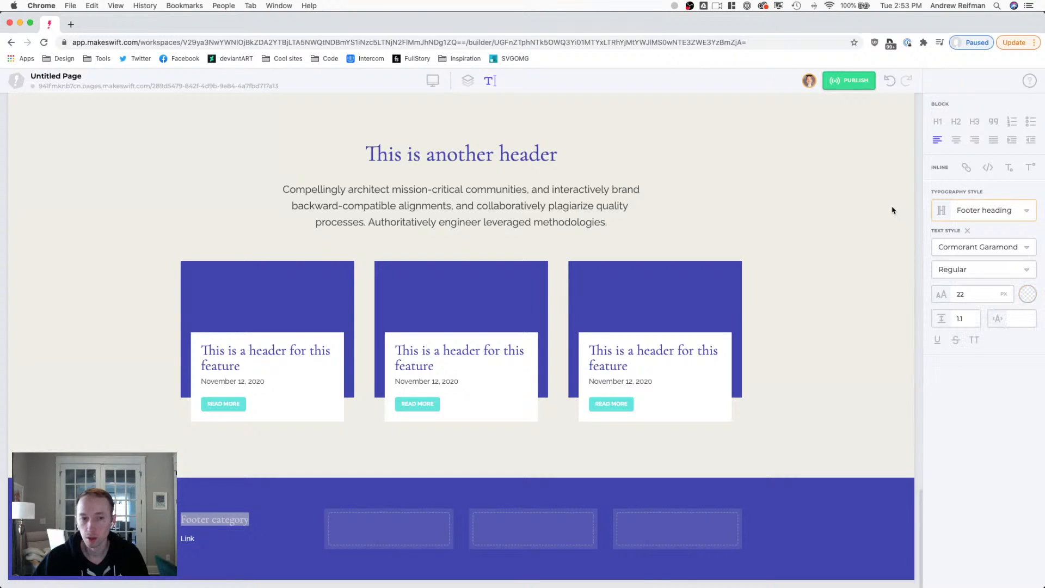
pyautogui.click(892, 211)
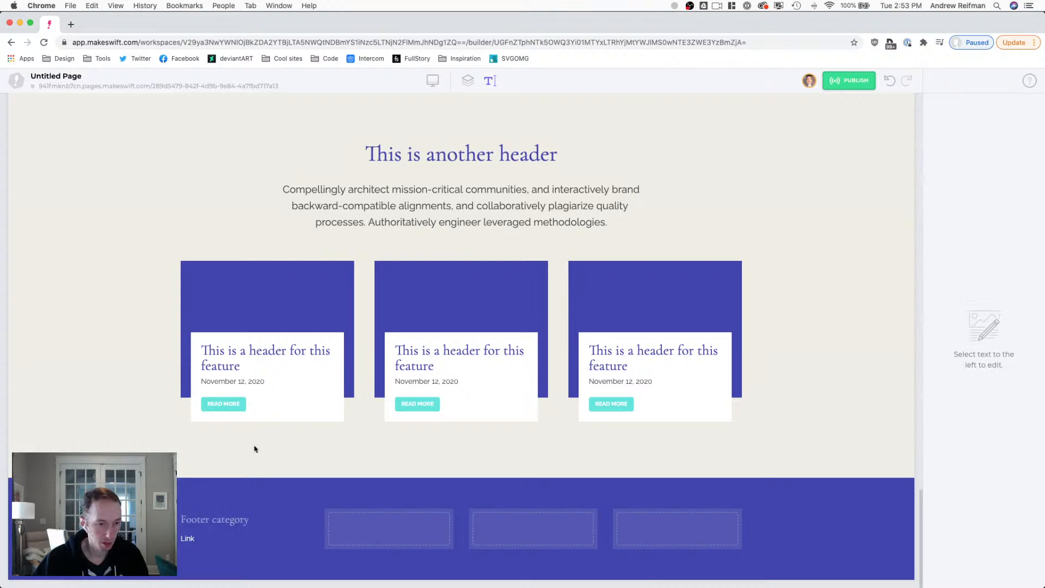
# - Color the footer's "Link" text with the light beige site color
pyautogui.doubleClick(187, 539)
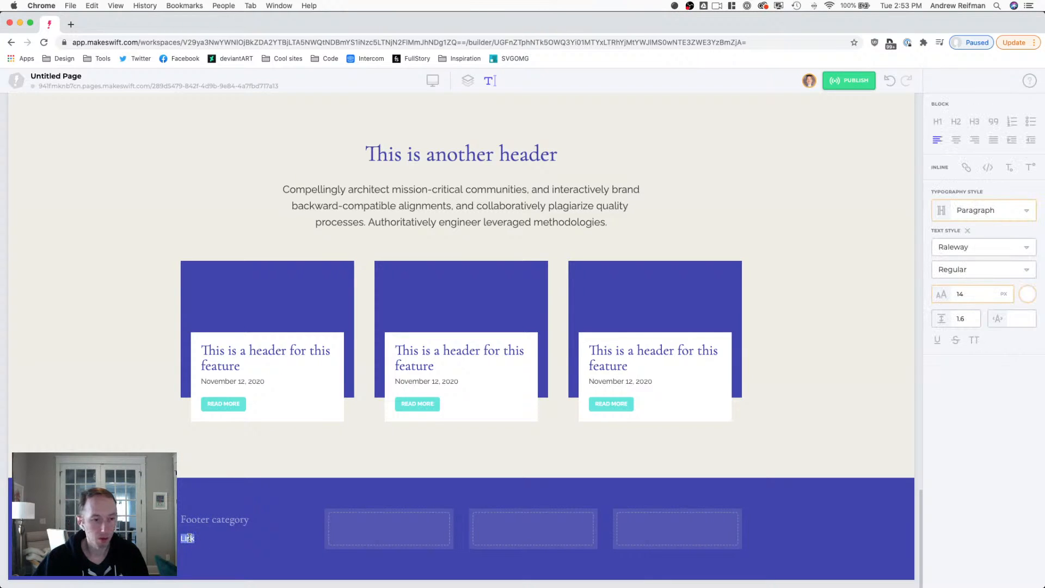
pyautogui.click(1027, 295)
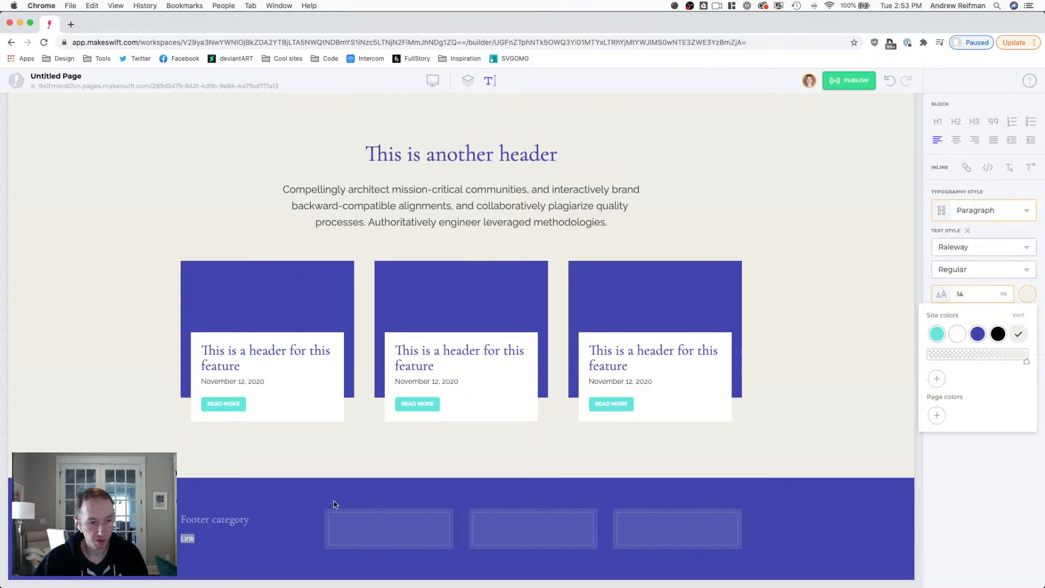
pyautogui.click(183, 539)
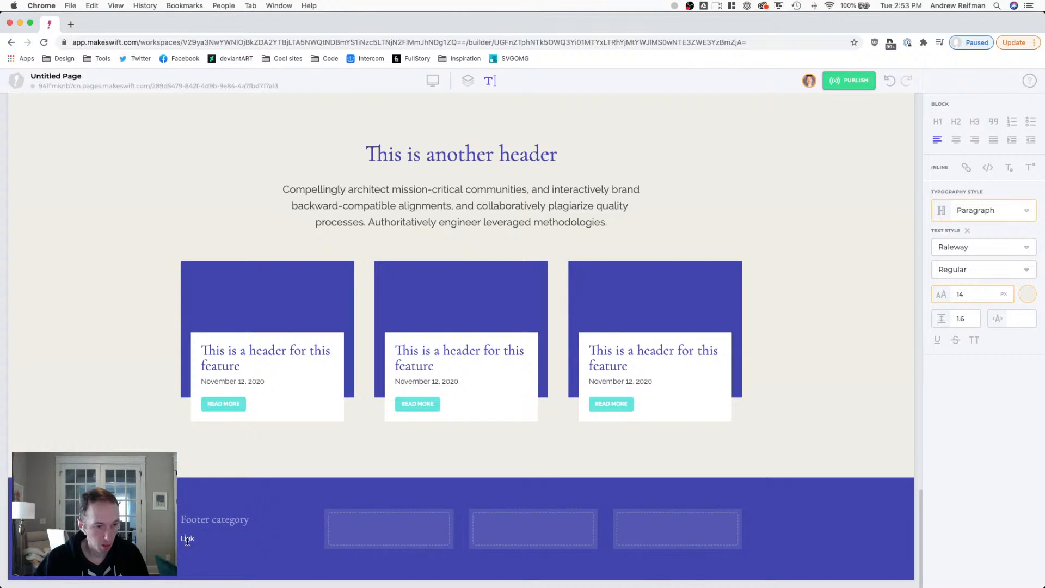
# - Update the "Footer heading" typography style globally with the "Footer category" heading's current formatting
pyautogui.tripleClick(192, 520)
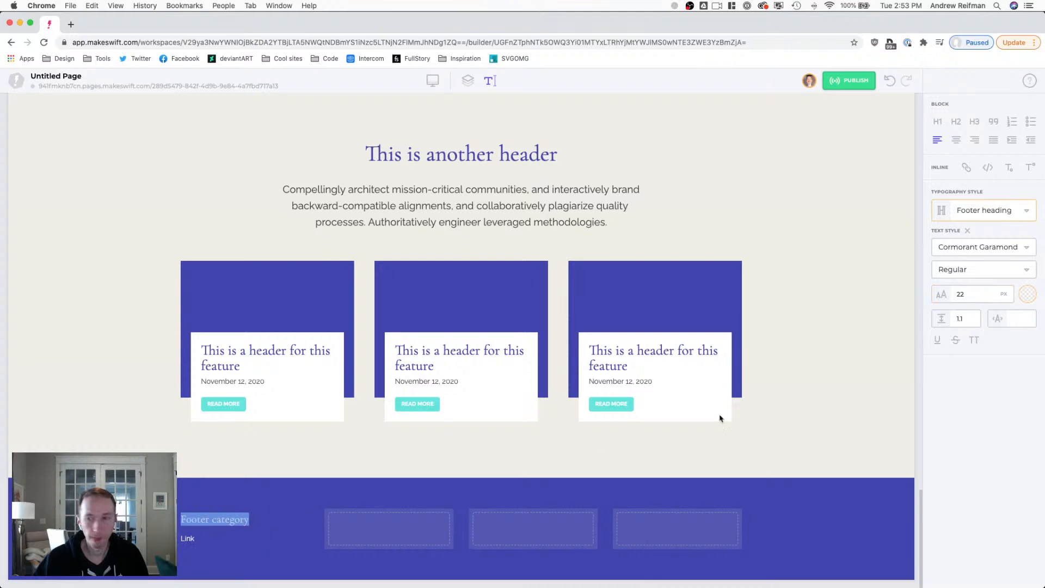
pyautogui.click(966, 212)
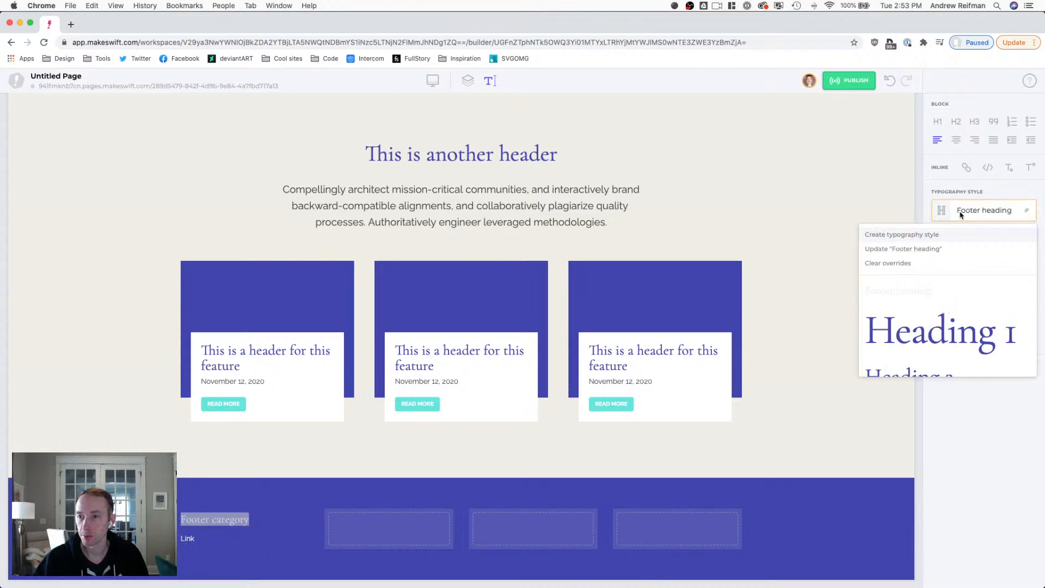
pyautogui.click(877, 249)
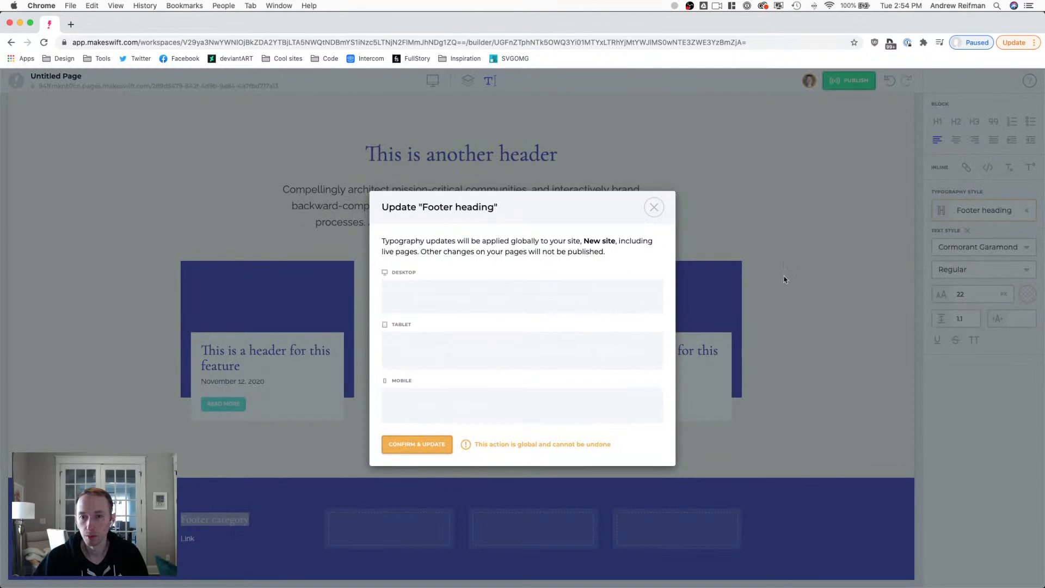
pyautogui.click(411, 445)
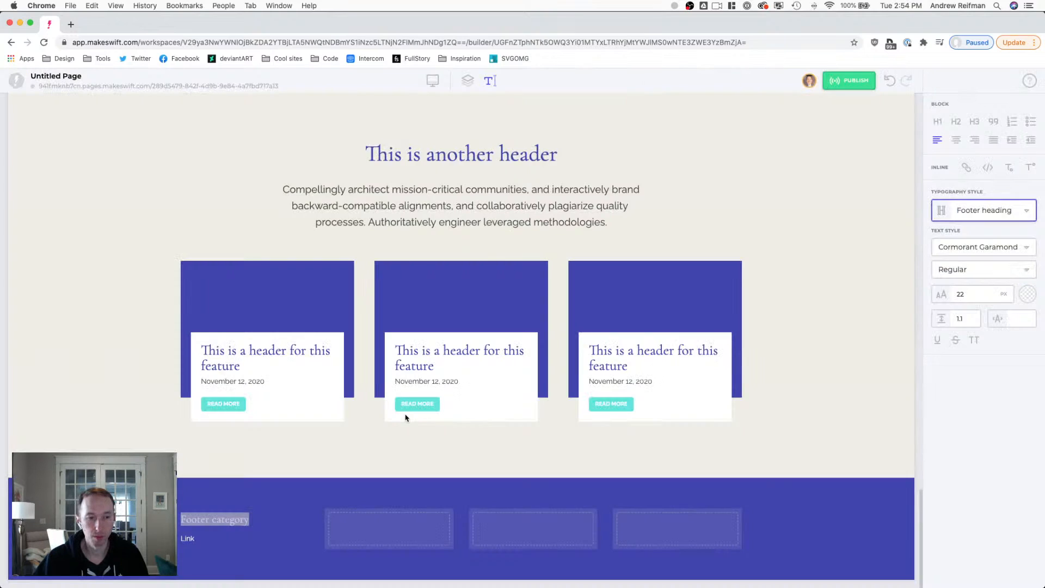
# - Save the "Link" text's formatting as a new typography style named "Footer link"
pyautogui.doubleClick(192, 538)
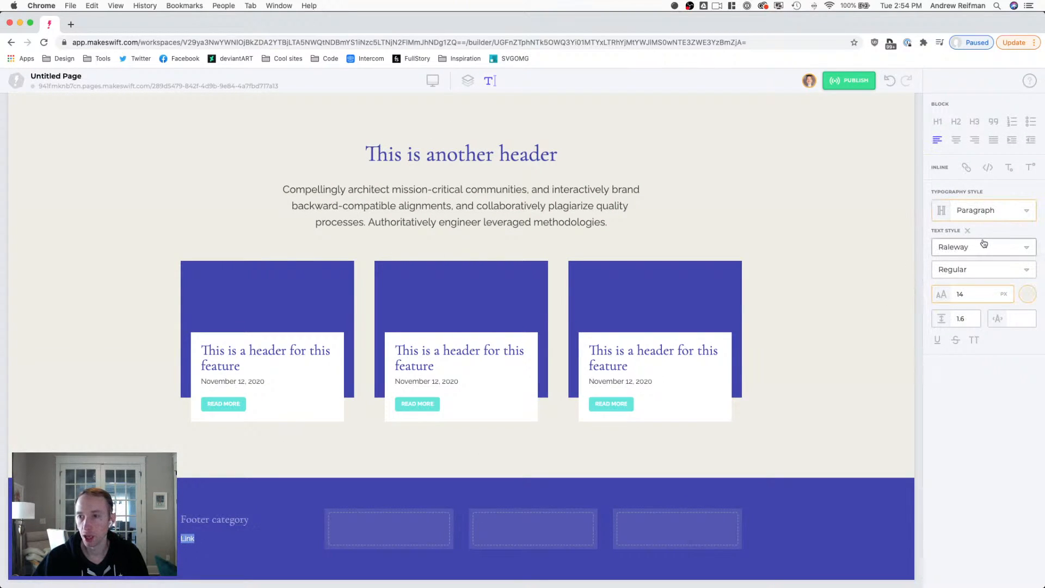
pyautogui.click(973, 212)
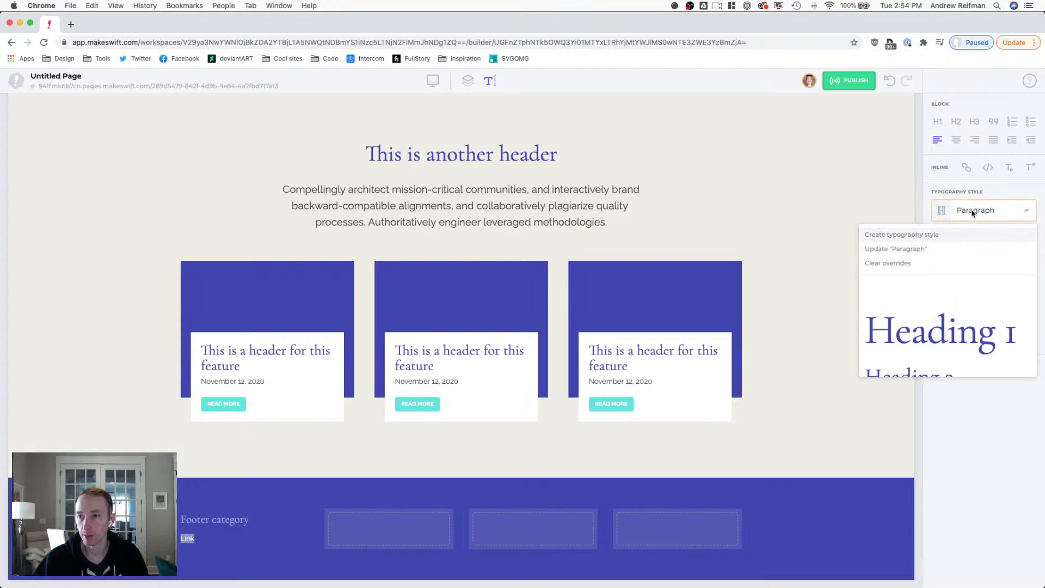
pyautogui.click(887, 236)
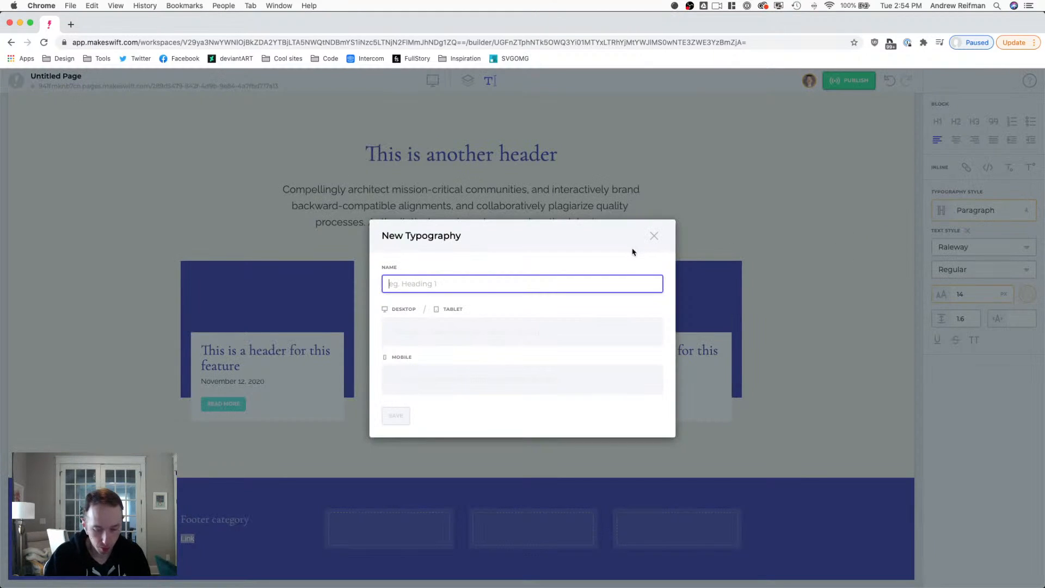
pyautogui.write('Footer link')
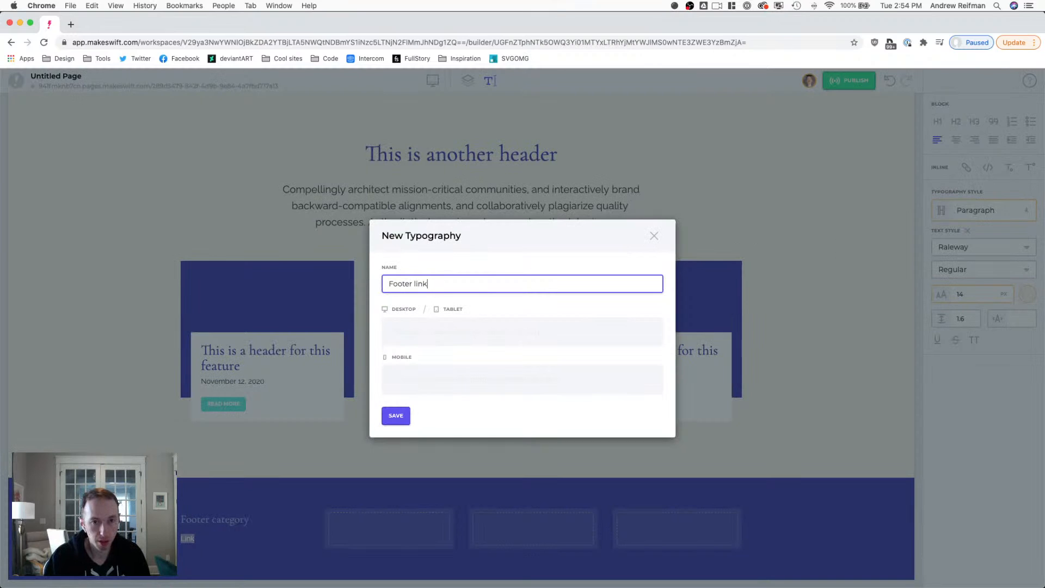
pyautogui.click(403, 418)
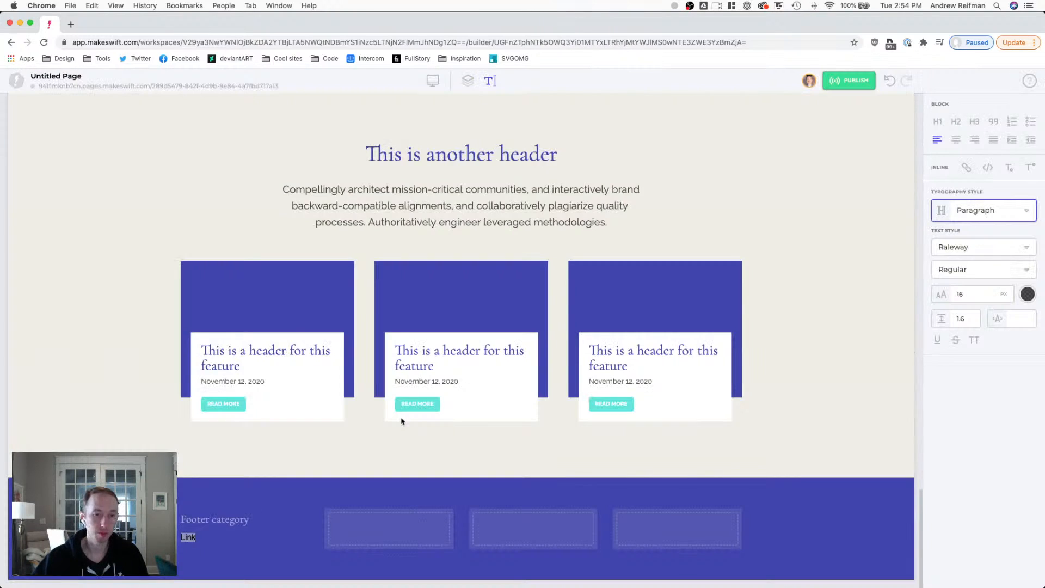
# - Duplicate the "Link" text three times beneath the "Footer category" heading in the first footer column
pyautogui.click(467, 82)
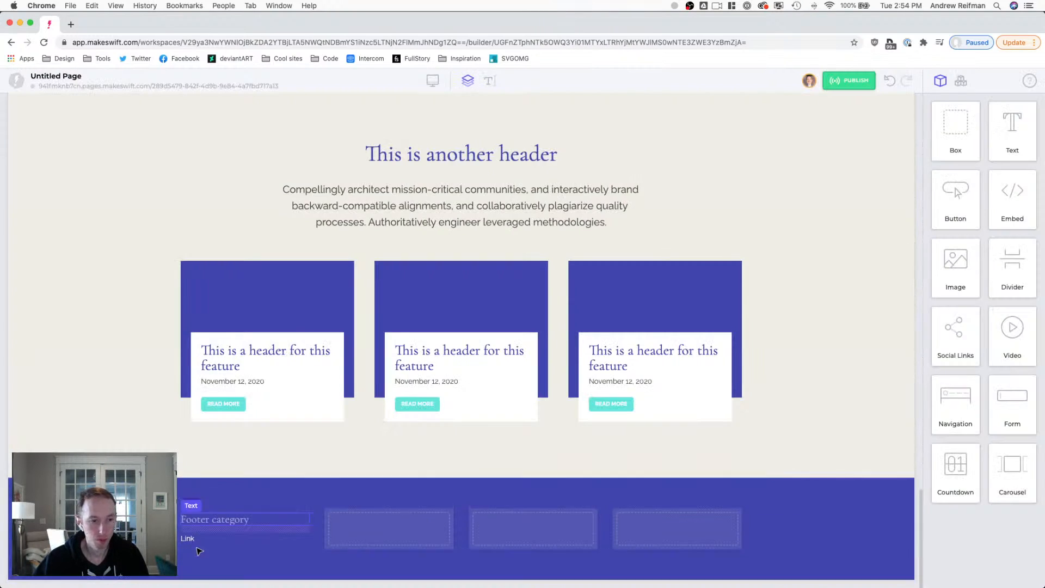
pyautogui.click(229, 522)
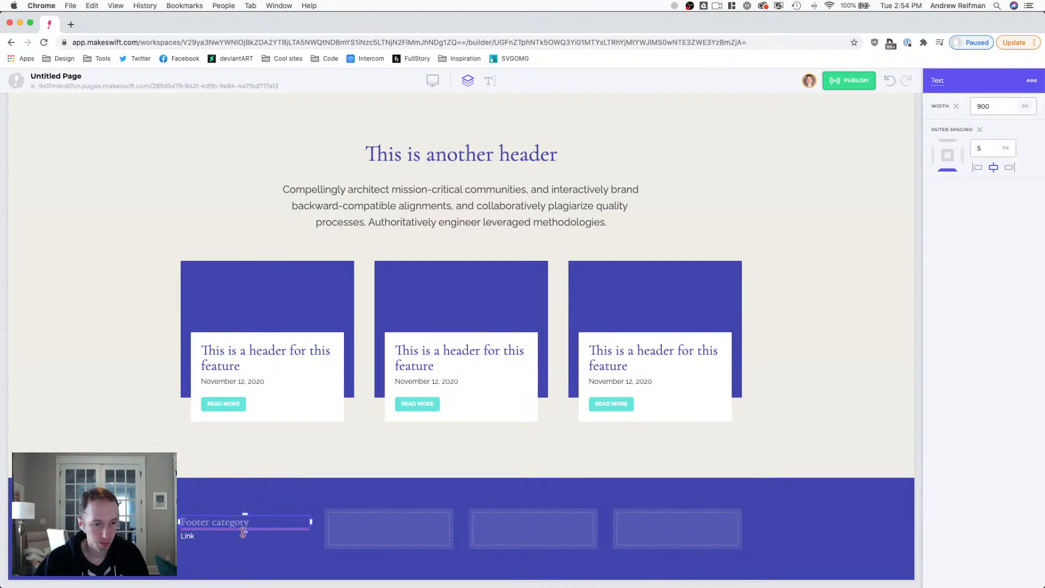
pyautogui.click(191, 537)
pyautogui.press('super+d')
pyautogui.press('super+d')
pyautogui.press('super+d')
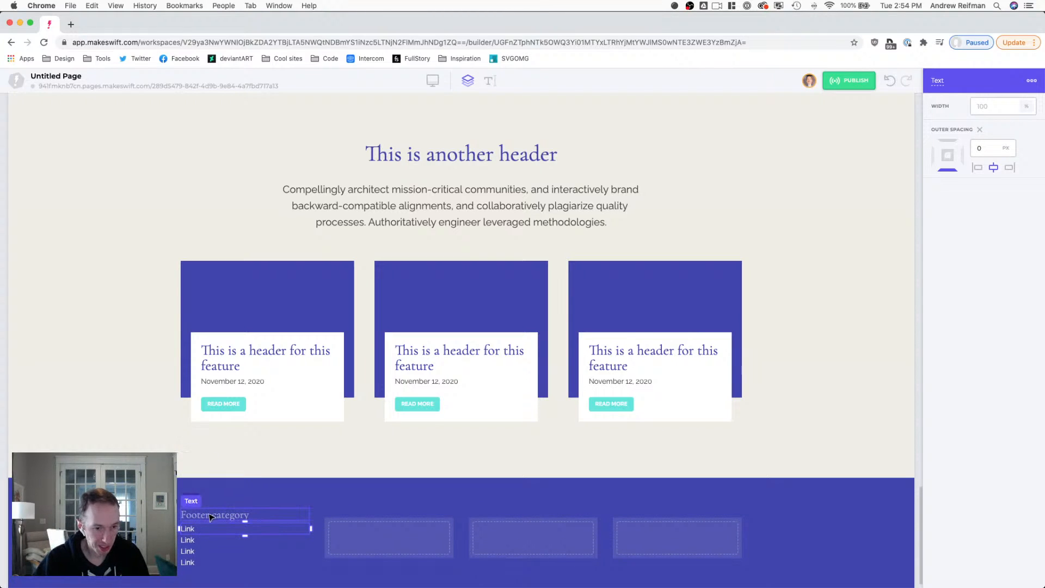
# - Reset the footer container's item alignment to top and set the first footer column's row gap to 5 px
pyautogui.click(316, 531)
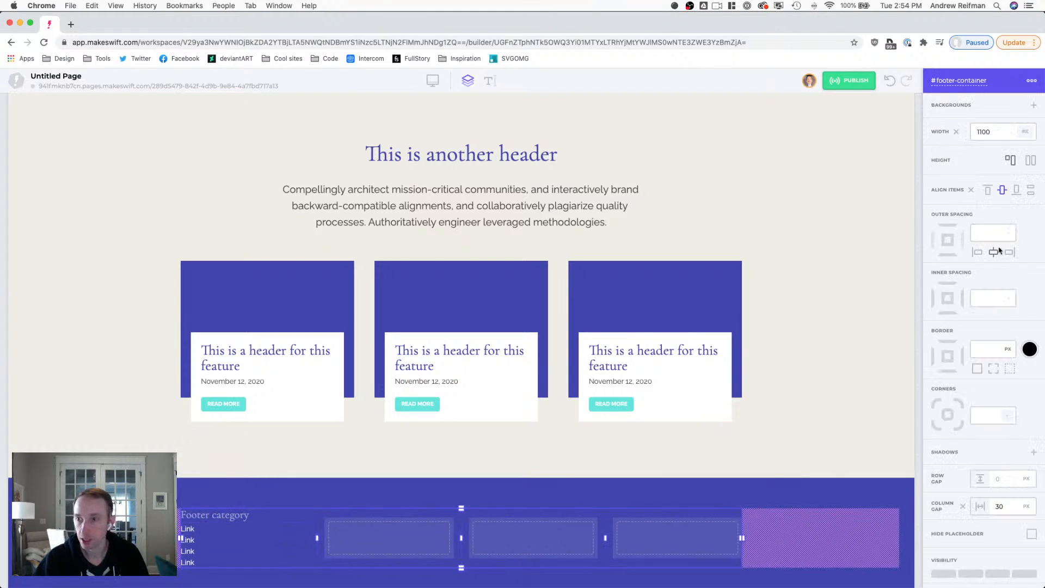
pyautogui.click(971, 189)
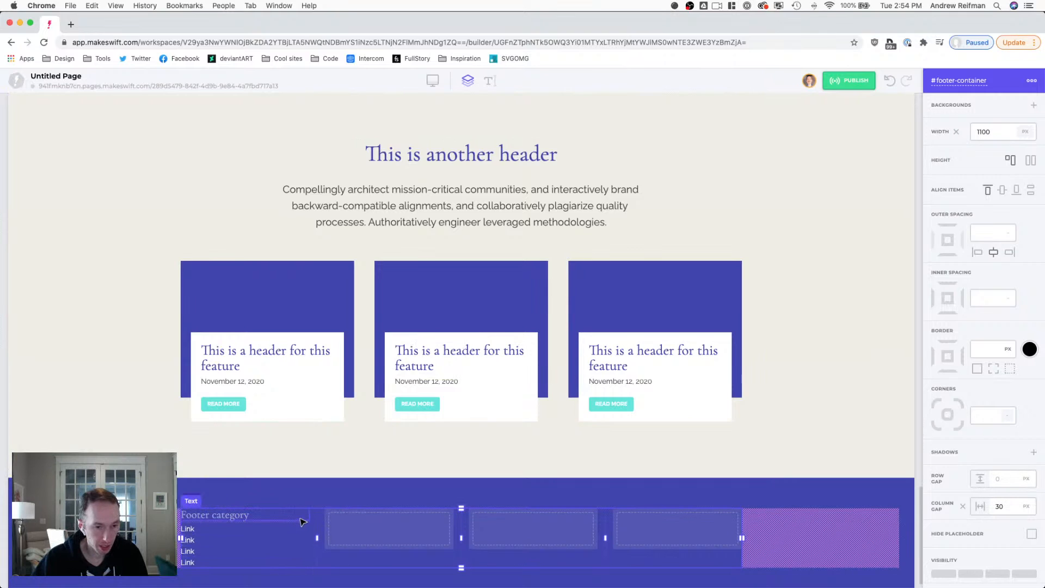
pyautogui.click(249, 524)
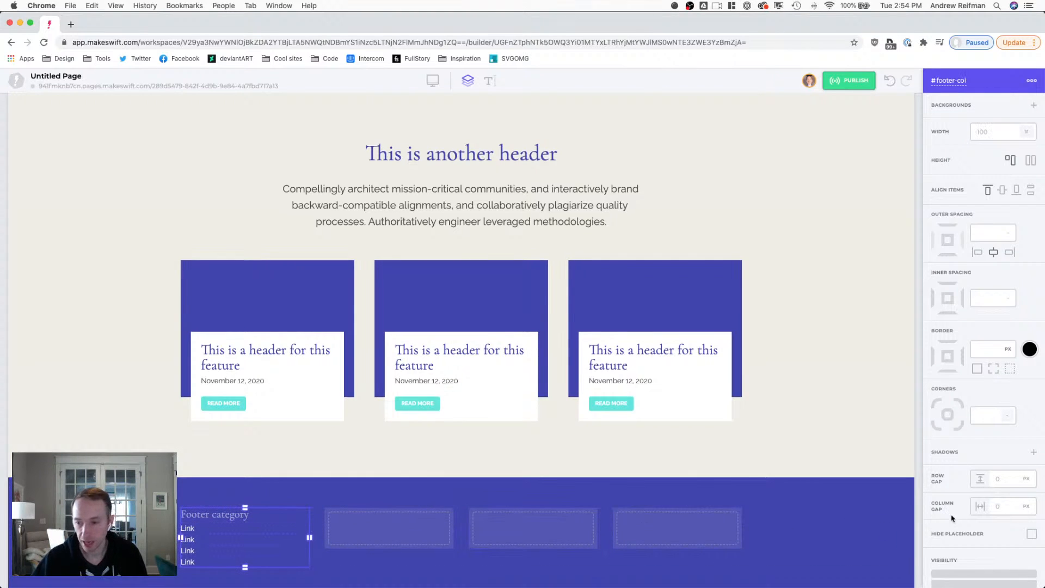
pyautogui.click(1002, 480)
pyautogui.write('5')
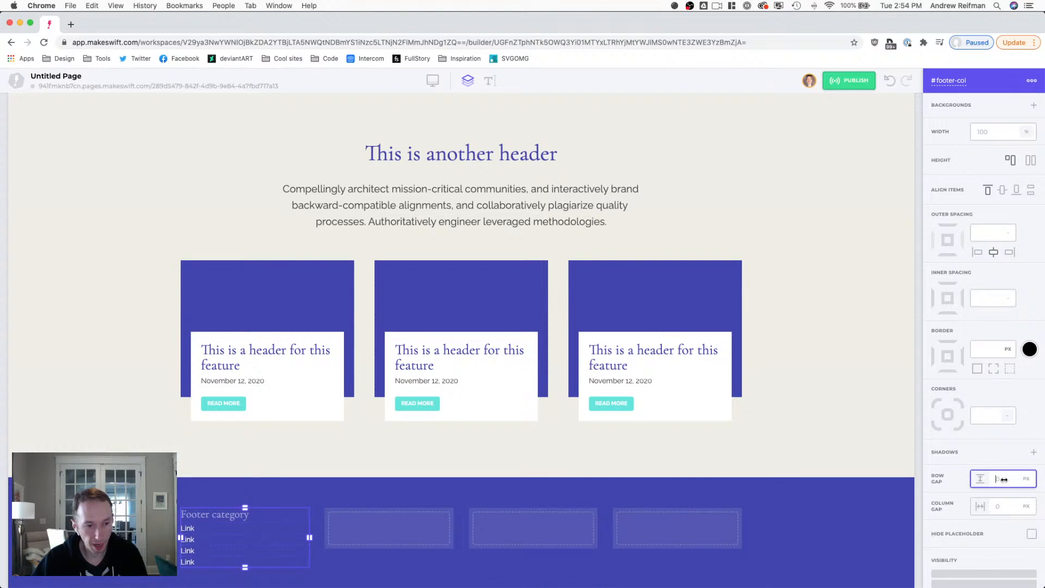
pyautogui.scroll(-1, 528, 471)
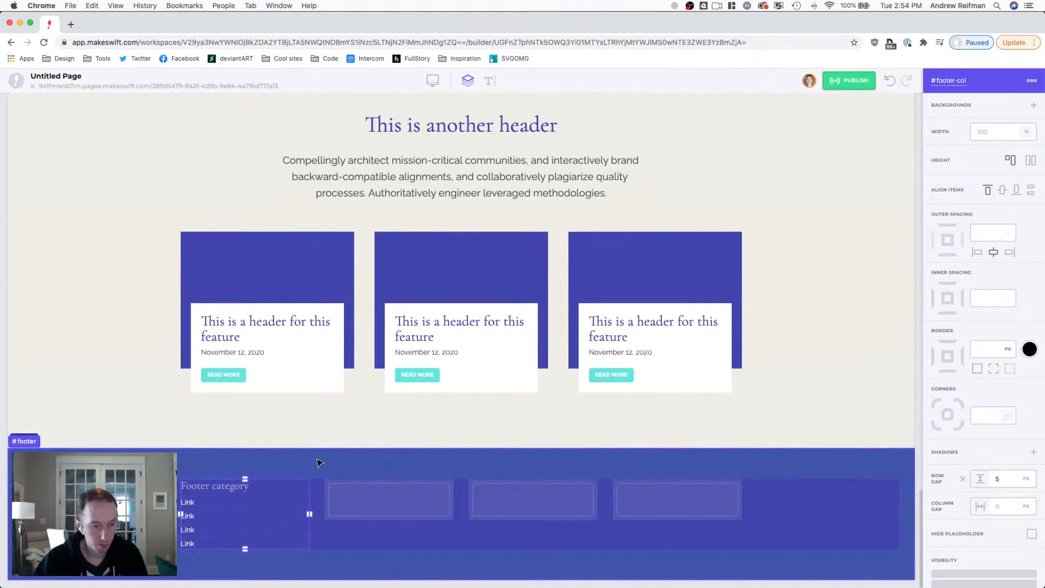
pyautogui.press('Escape')
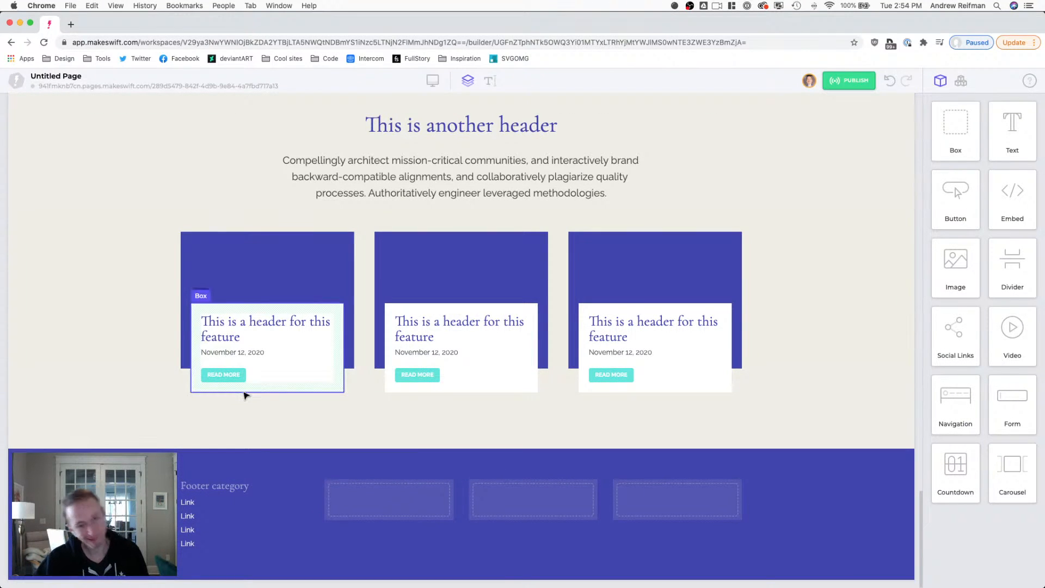
# - Increase the "Footer category" heading's bottom outer spacing to 10 px
pyautogui.click(237, 489)
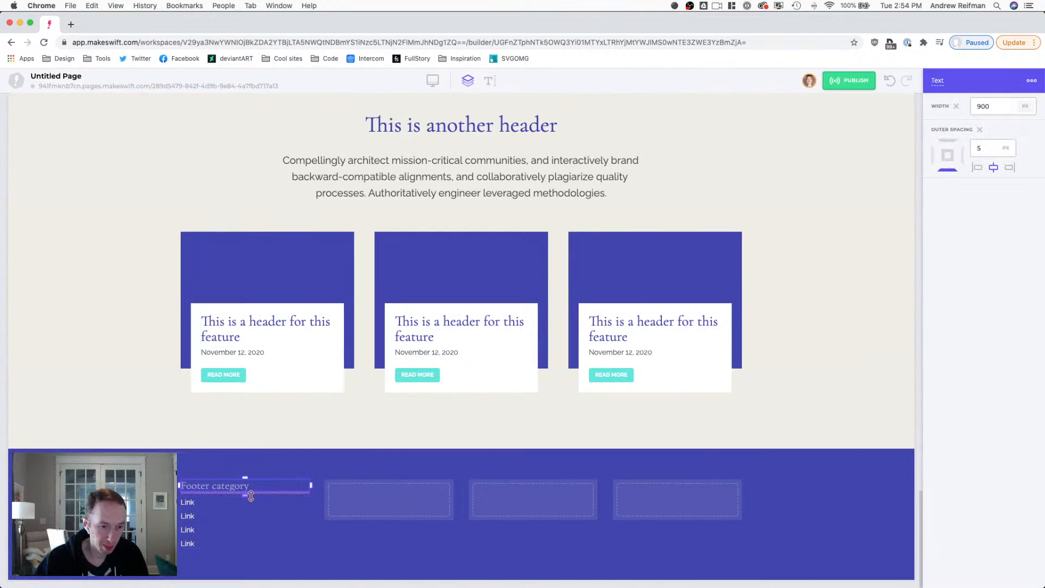
pyautogui.moveTo(250, 498); pyautogui.dragTo(250, 500)
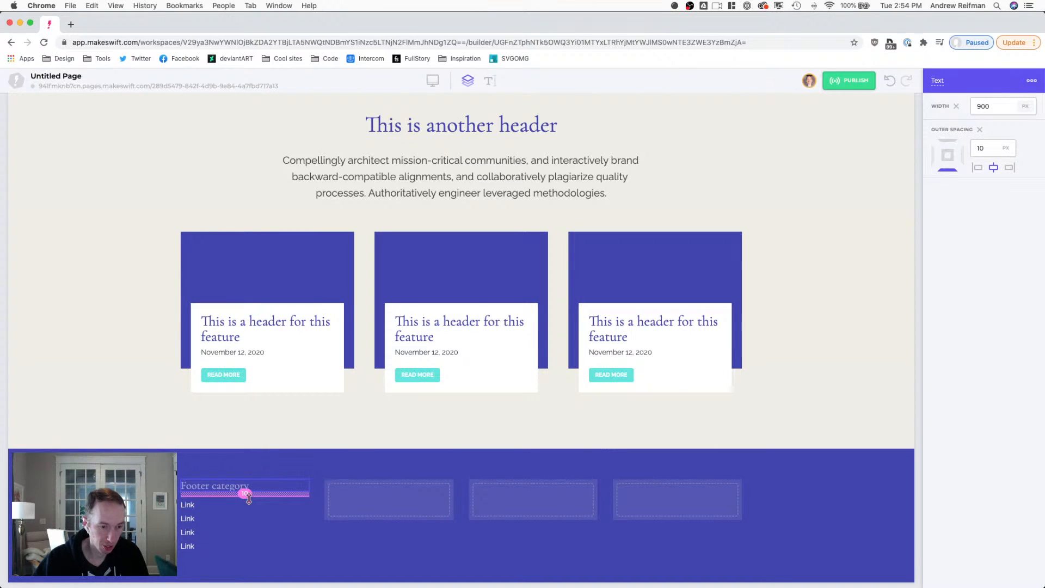
pyautogui.press('Escape')
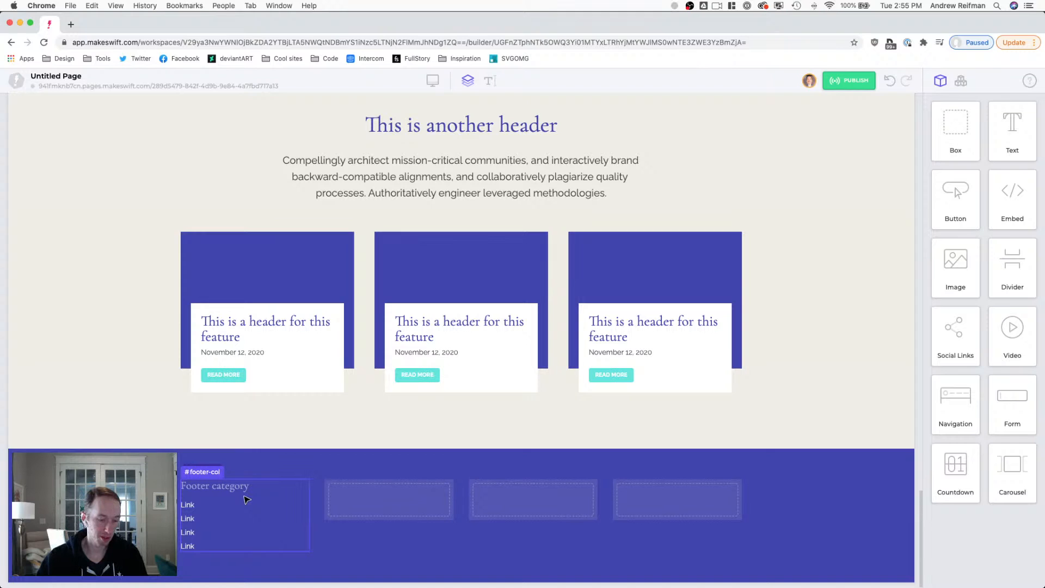
pyautogui.scroll(-1, 240, 495)
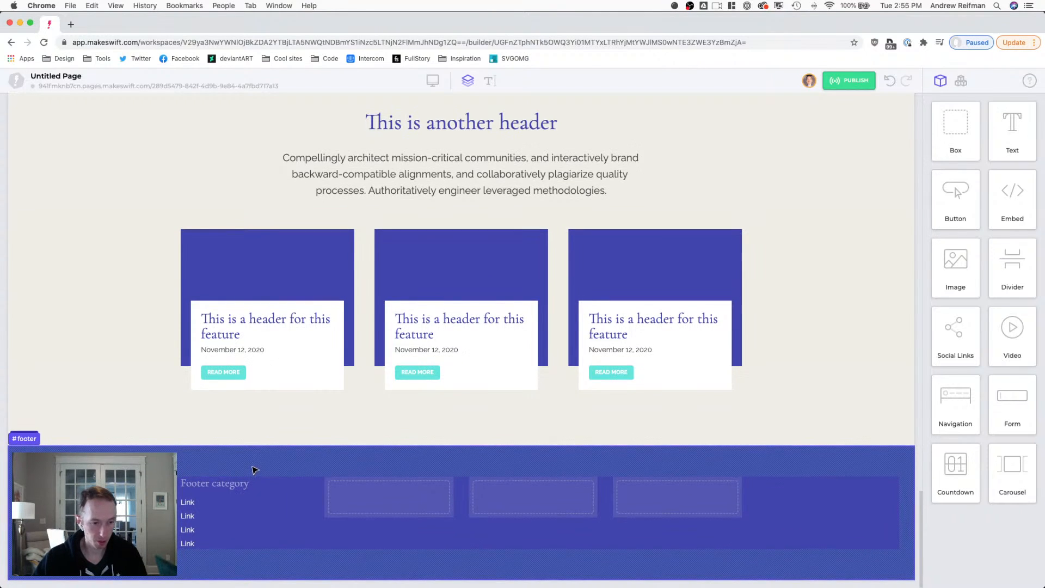
# - Paste a copy of the "Footer category" heading below the last link and give it 30 px of top outer spacing
pyautogui.click(233, 490)
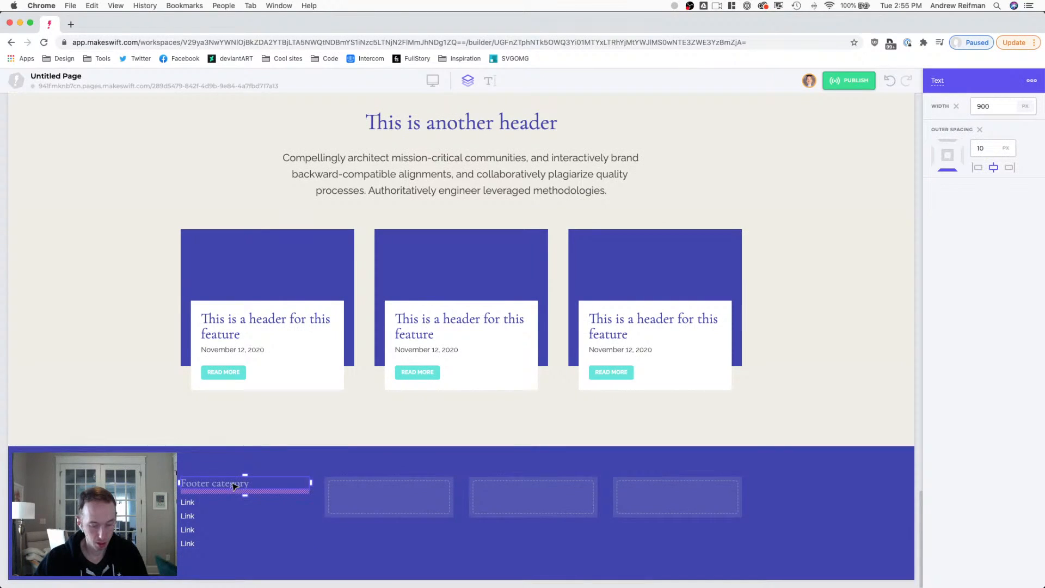
pyautogui.press('Escape')
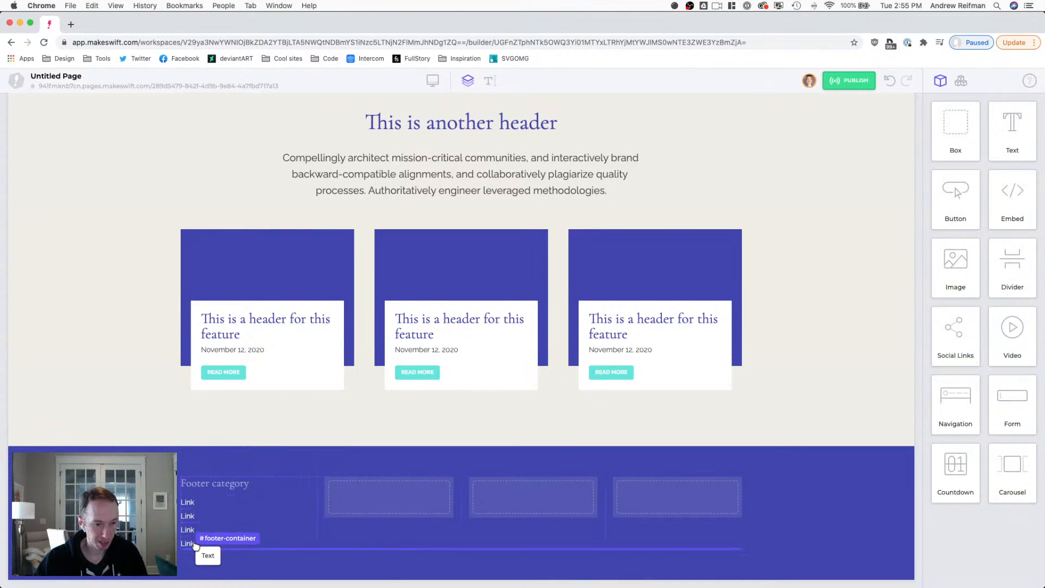
pyautogui.click(193, 543)
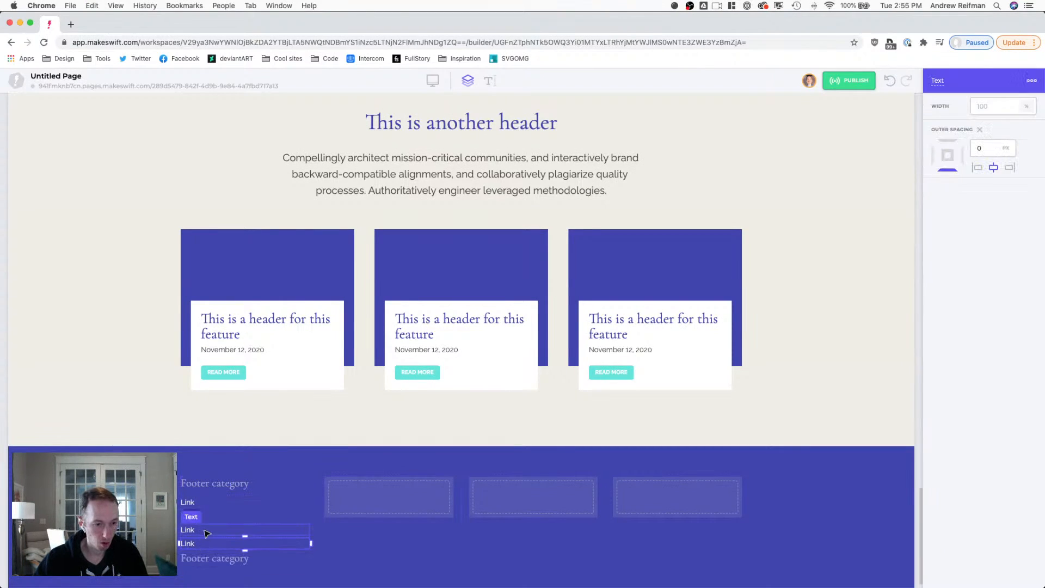
pyautogui.click(234, 559)
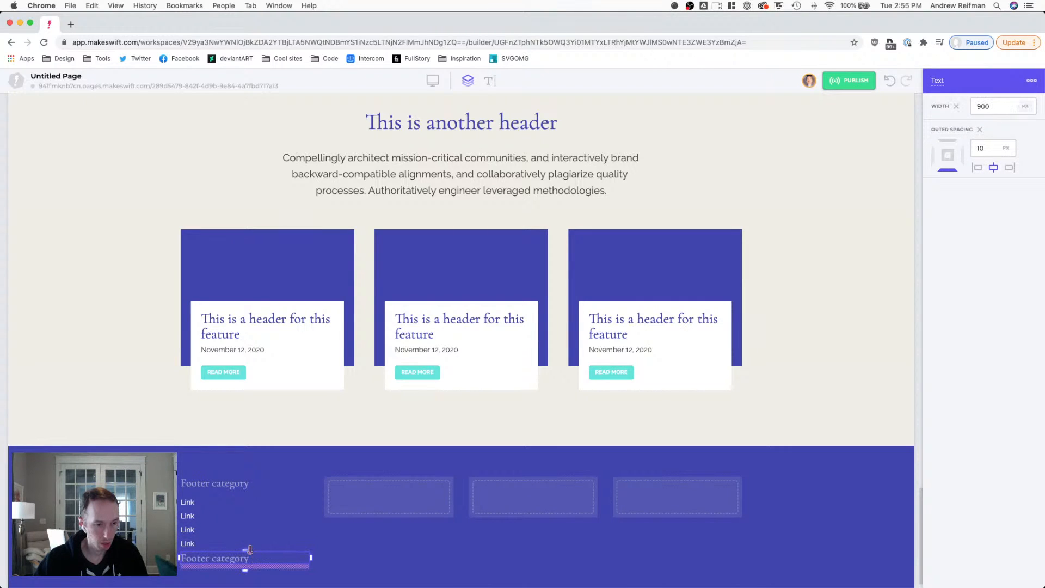
pyautogui.moveTo(246, 561); pyautogui.dragTo(247, 563)
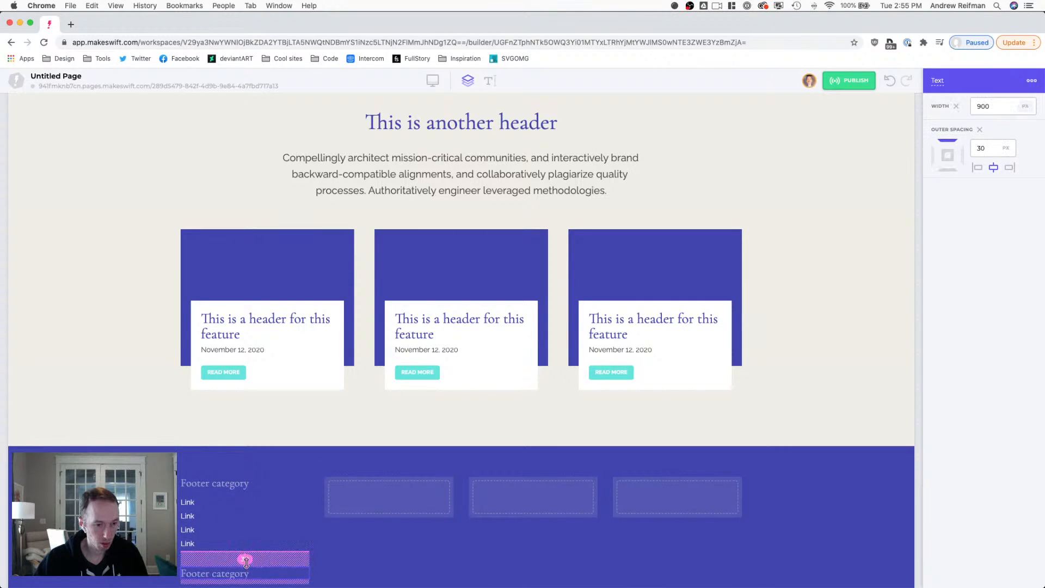
pyautogui.scroll(-1, 243, 526)
pyautogui.press('Escape')
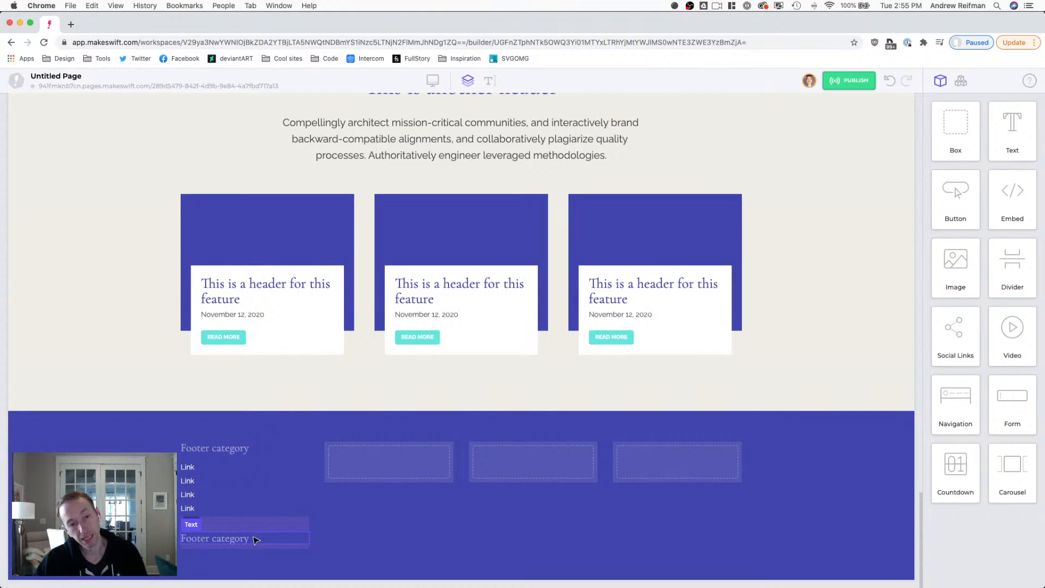
# - Copy a "Link" text below the second "Footer category" heading and duplicate it to make three links
pyautogui.click(197, 508)
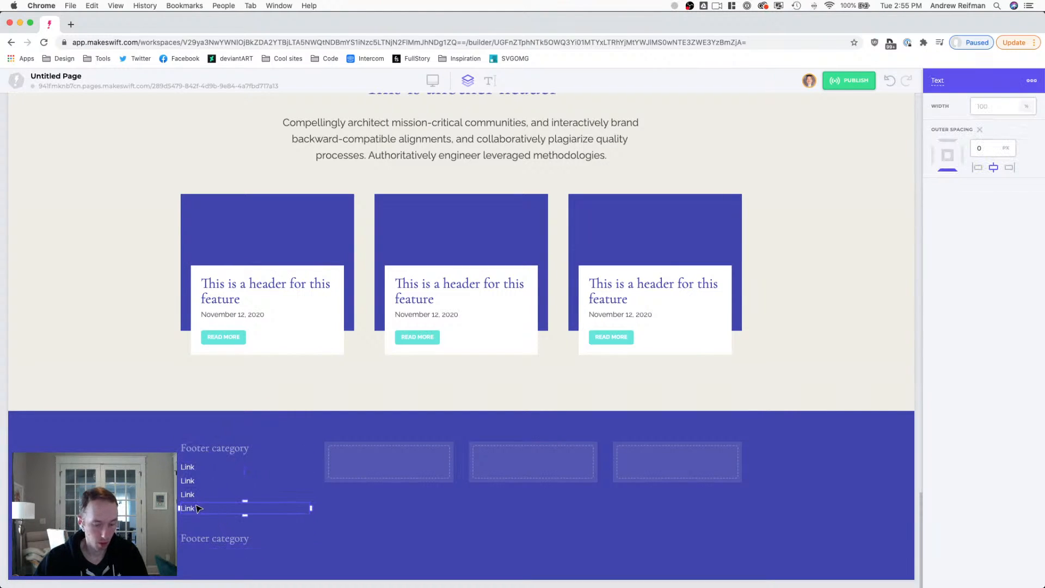
pyautogui.press('Escape')
pyautogui.click(206, 544)
pyautogui.click(196, 557)
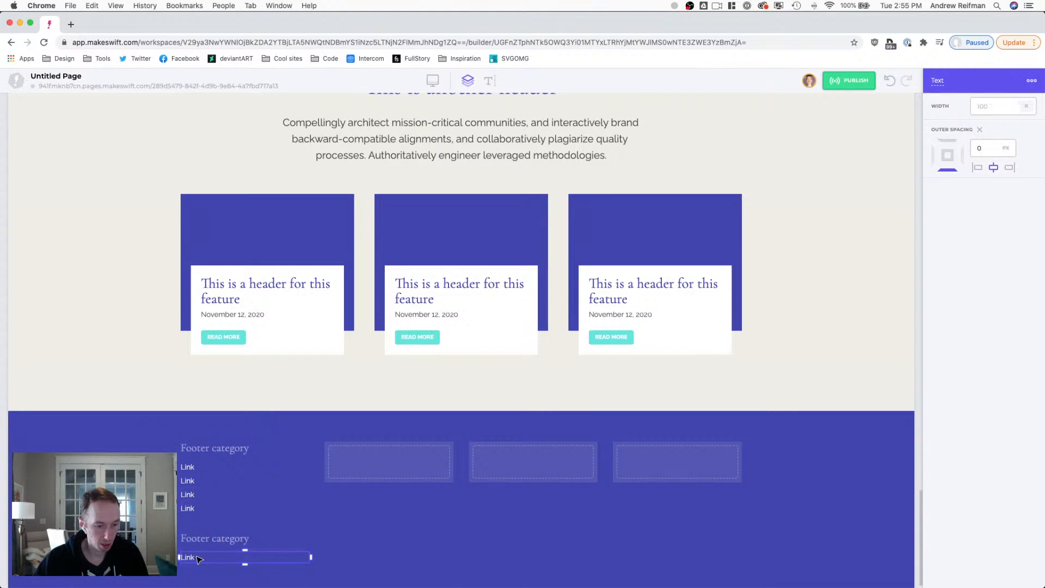
pyautogui.press('super+d')
pyautogui.press('super+d')
pyautogui.scroll(-2, 213, 517)
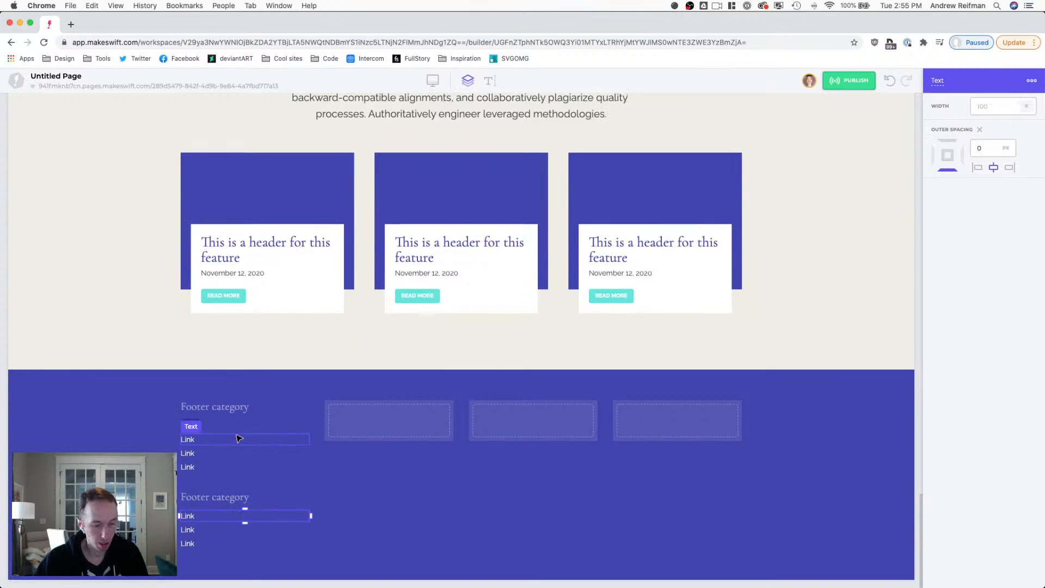
pyautogui.press('Escape')
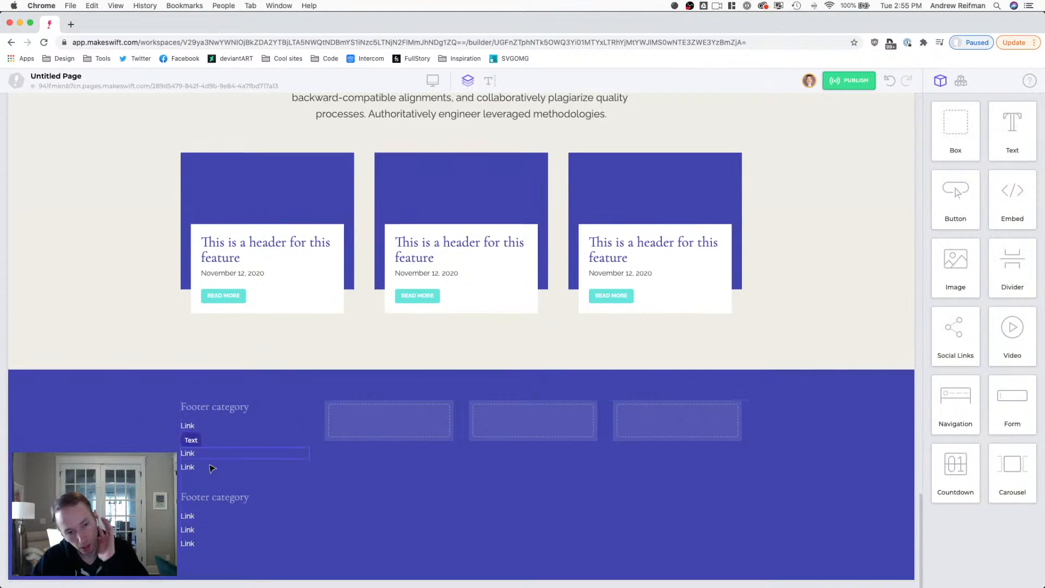
pyautogui.click(234, 497)
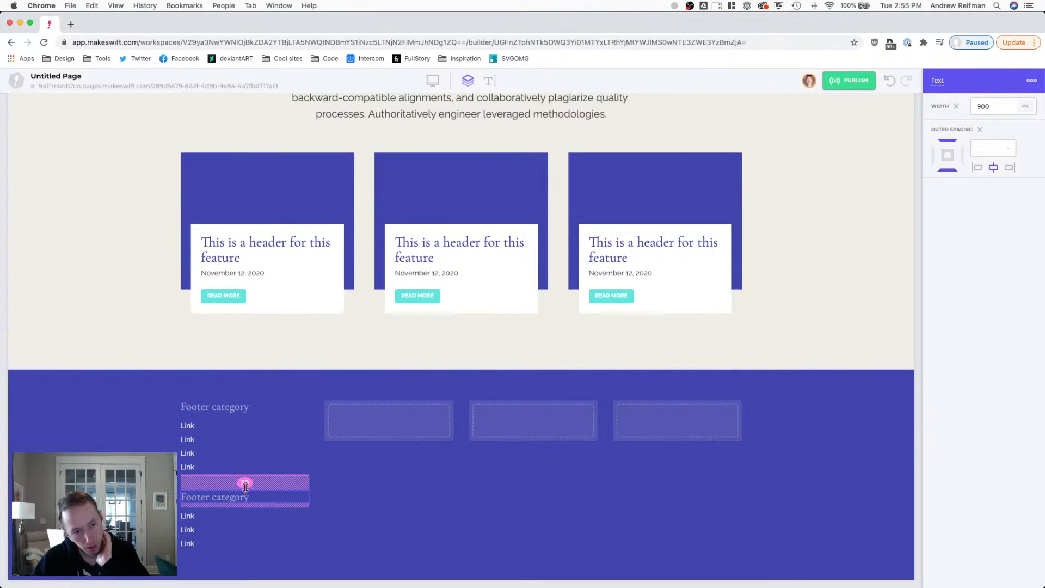
pyautogui.click(190, 364)
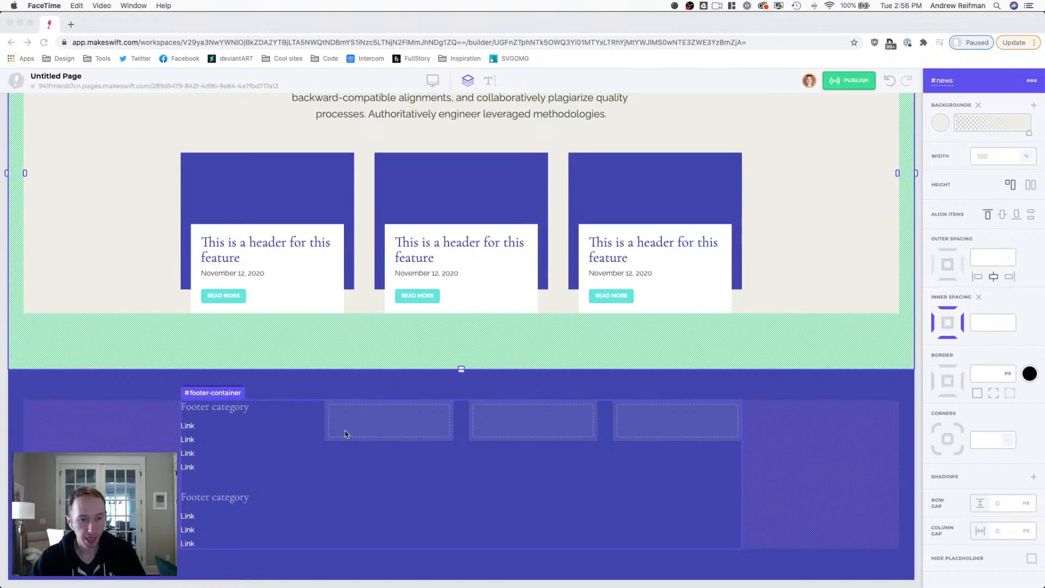
# - Delete two of the three empty boxes beside the filled footer column
pyautogui.click(372, 422)
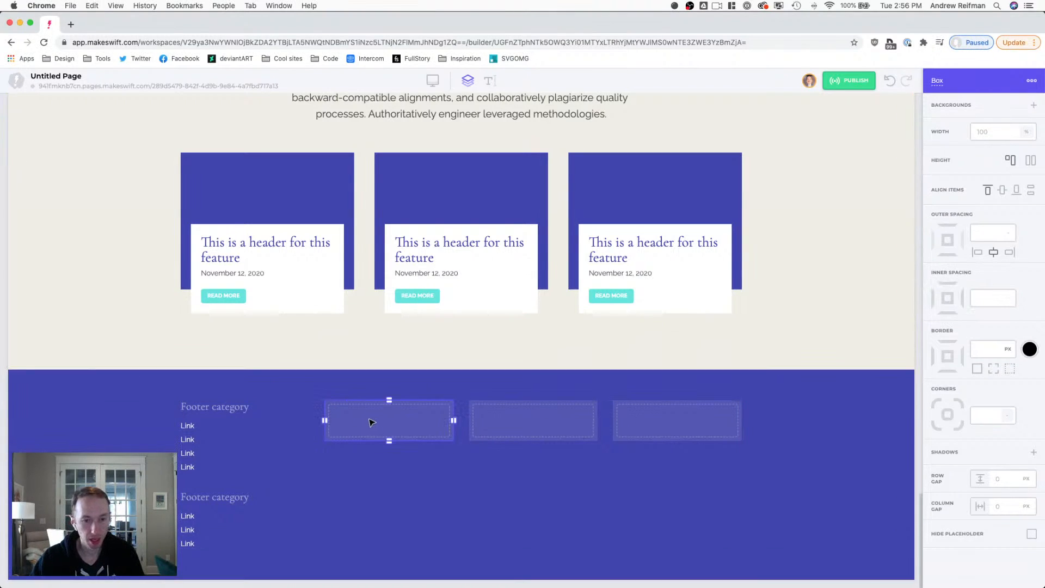
pyautogui.press('Delete')
pyautogui.click(422, 425)
pyautogui.press('Delete')
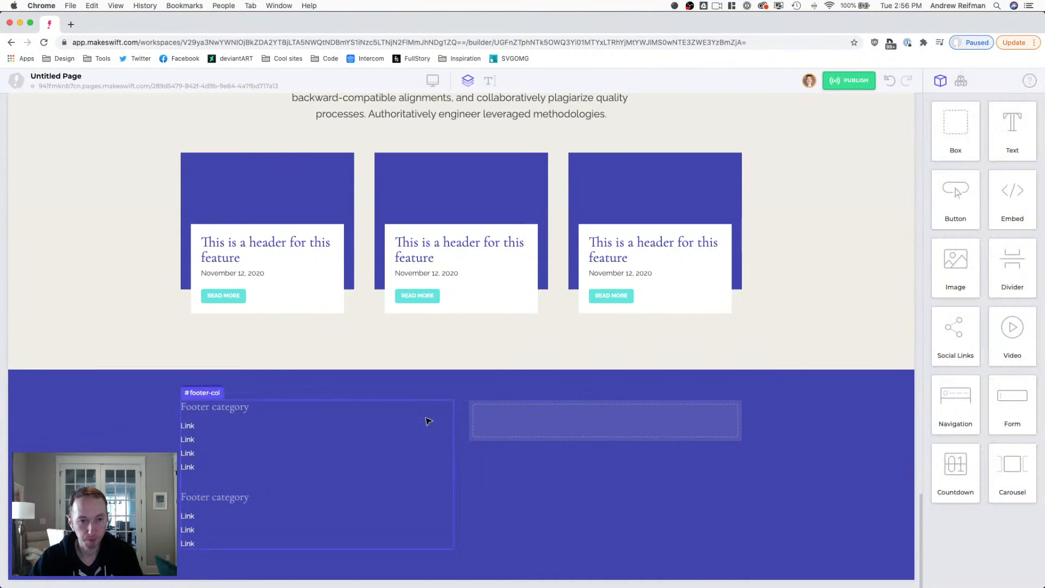
# - Duplicate the filled footer column twice so three columns hold category headings and links
pyautogui.click(283, 423)
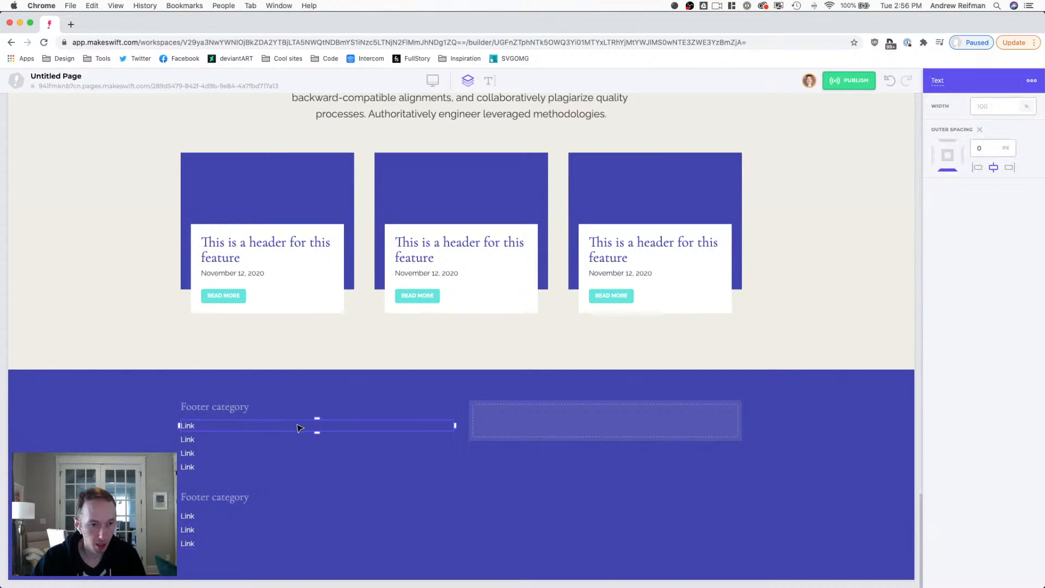
pyautogui.click(288, 417)
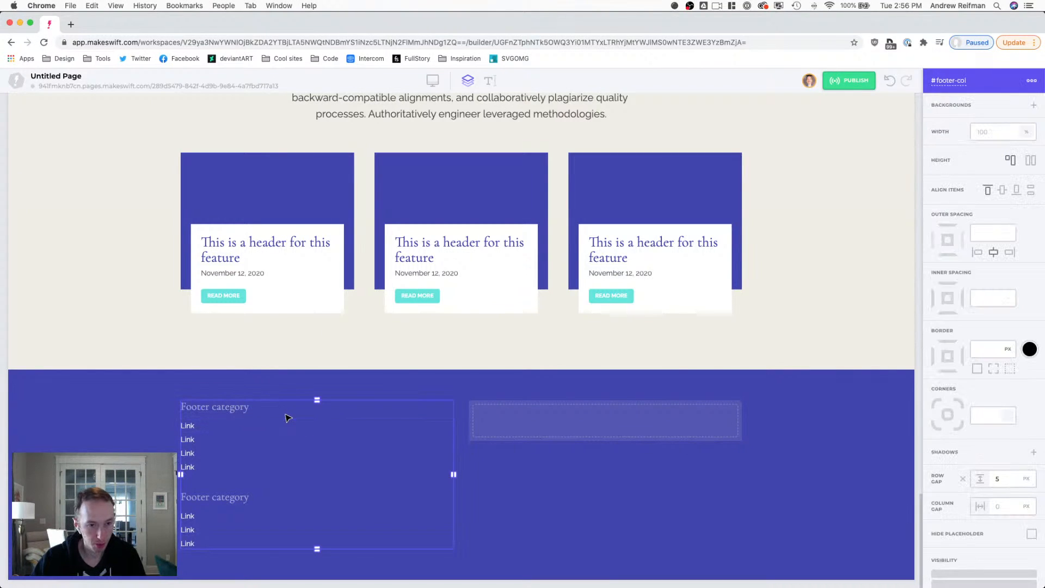
pyautogui.press('super+d')
pyautogui.press('super+d')
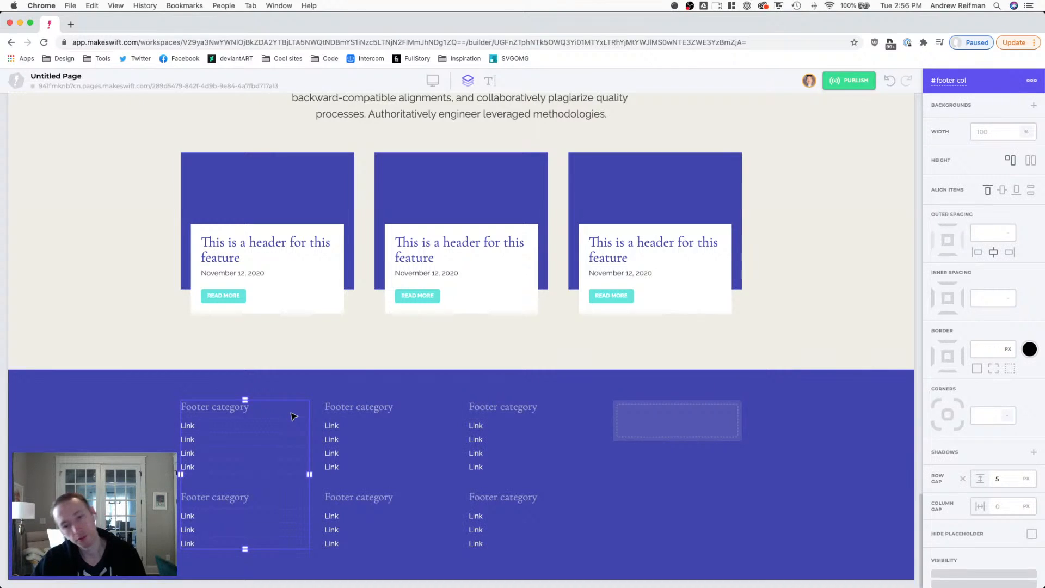
pyautogui.press('Escape')
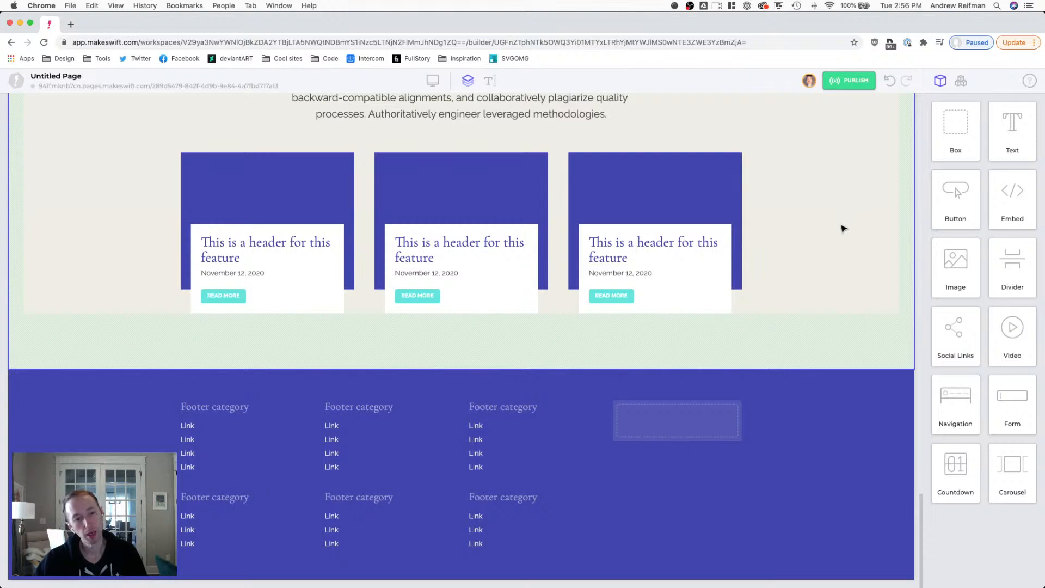
# - Compare how the footer columns and headings wrap at the tablet and mobile breakpoints
pyautogui.press('2')
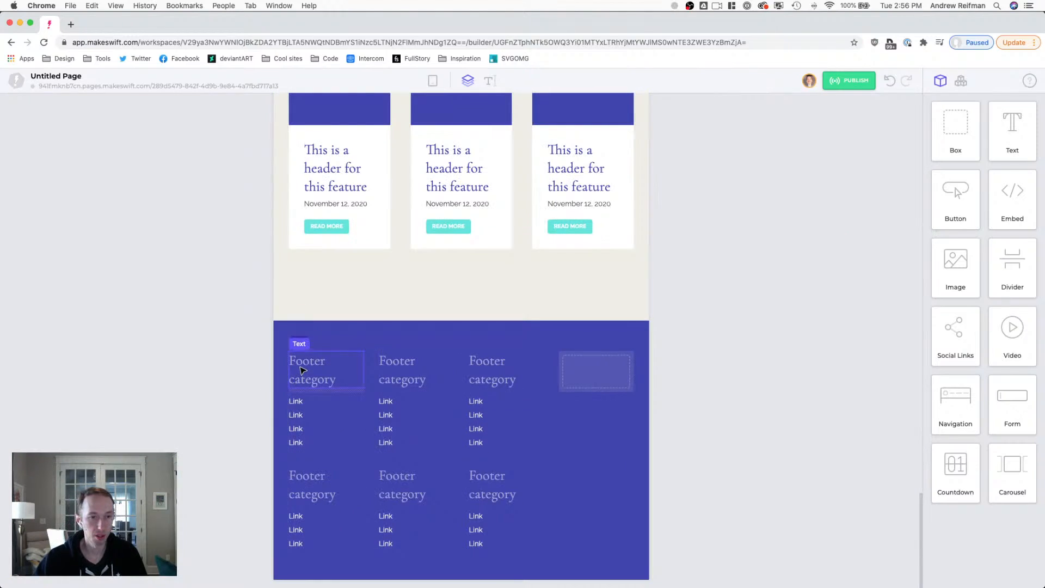
pyautogui.press('3')
pyautogui.press('2')
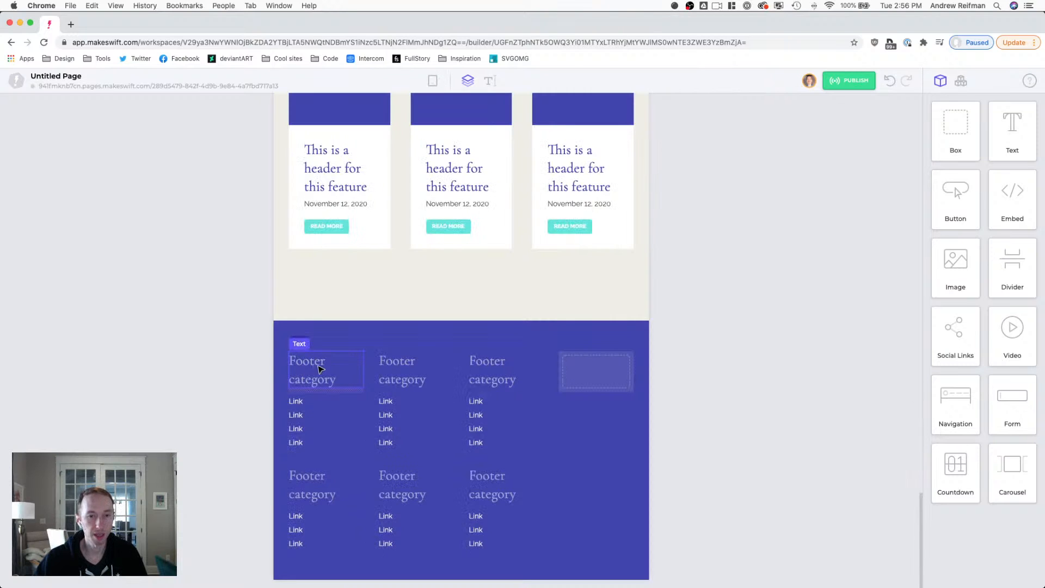
pyautogui.press('3')
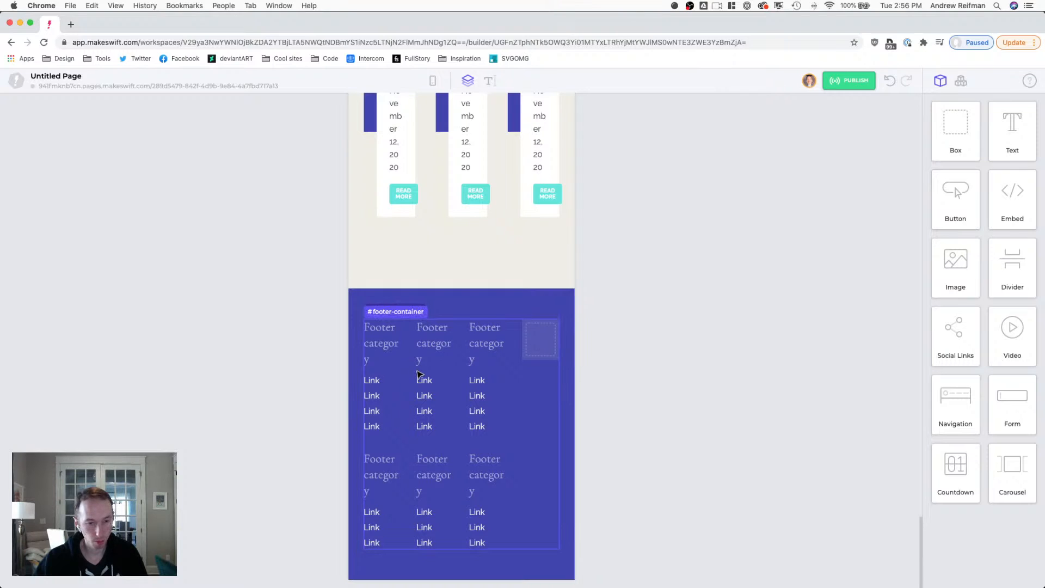
pyautogui.press('2')
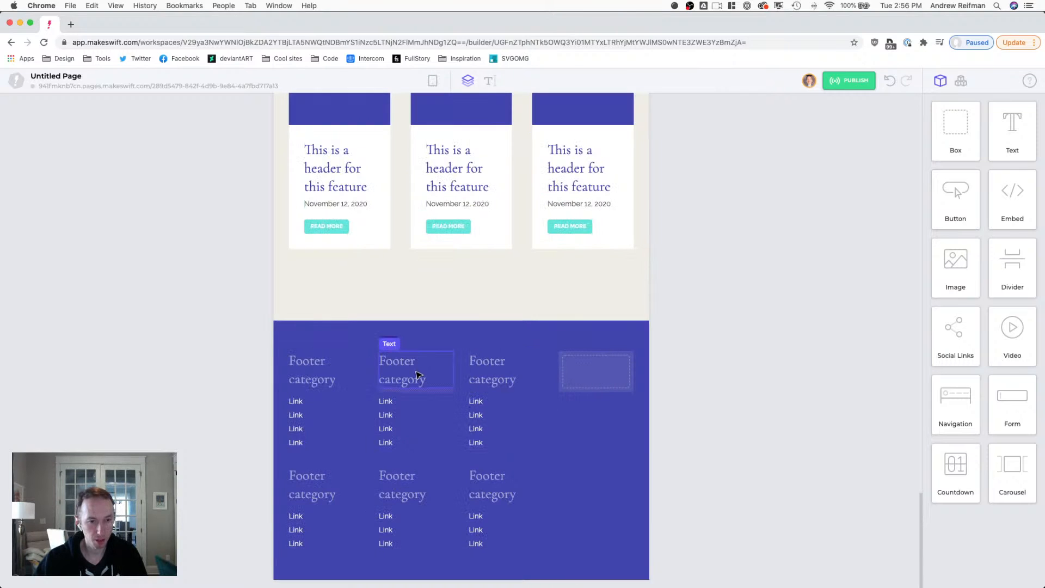
# - Return to the desktop breakpoint and move the empty footer box in front of the three link columns
pyautogui.press('3')
pyautogui.press('2')
pyautogui.press('1')
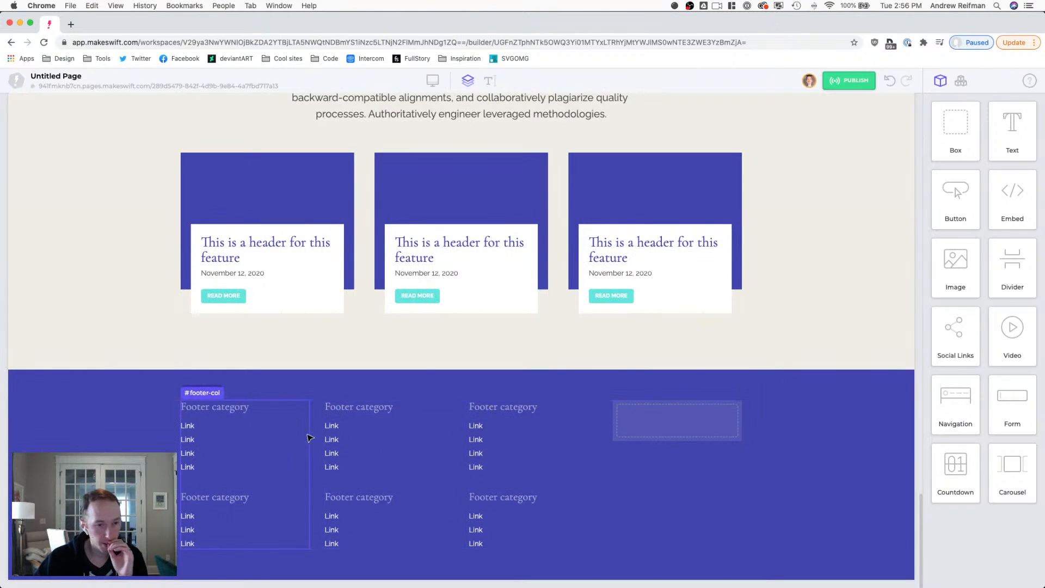
pyautogui.click(313, 436)
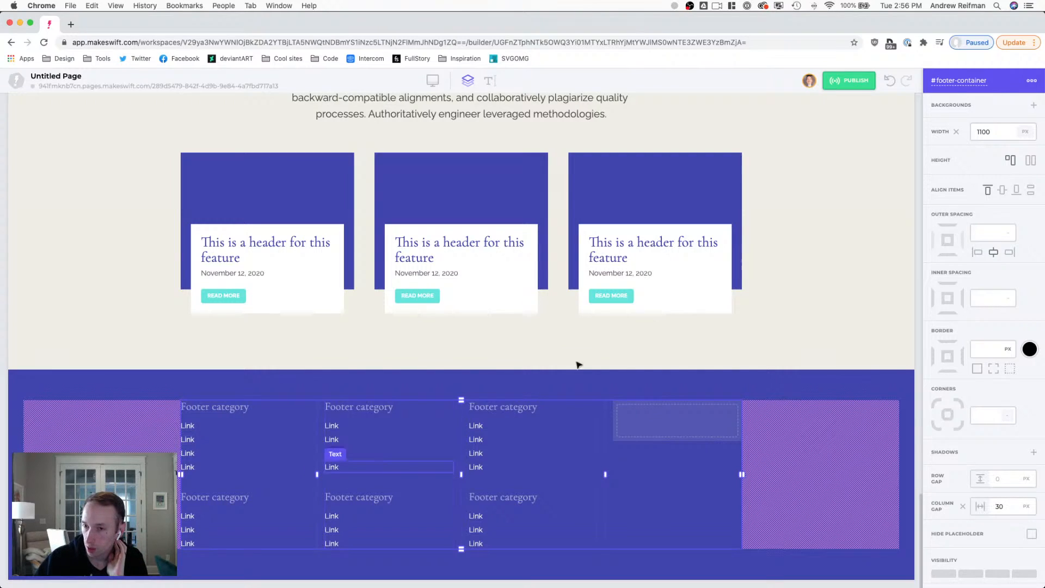
pyautogui.click(918, 254)
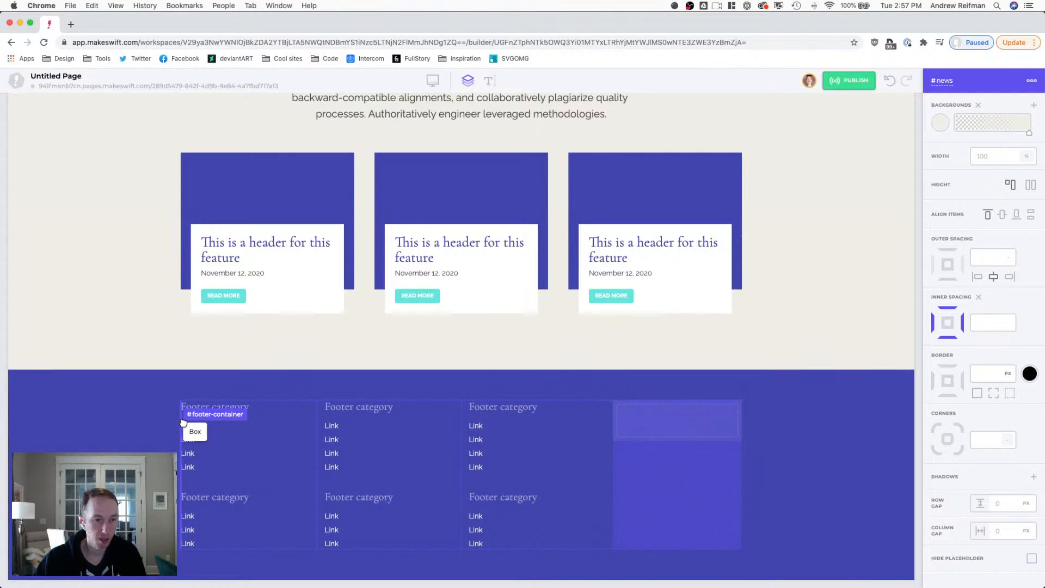
pyautogui.moveTo(183, 422); pyautogui.dragTo(186, 425)
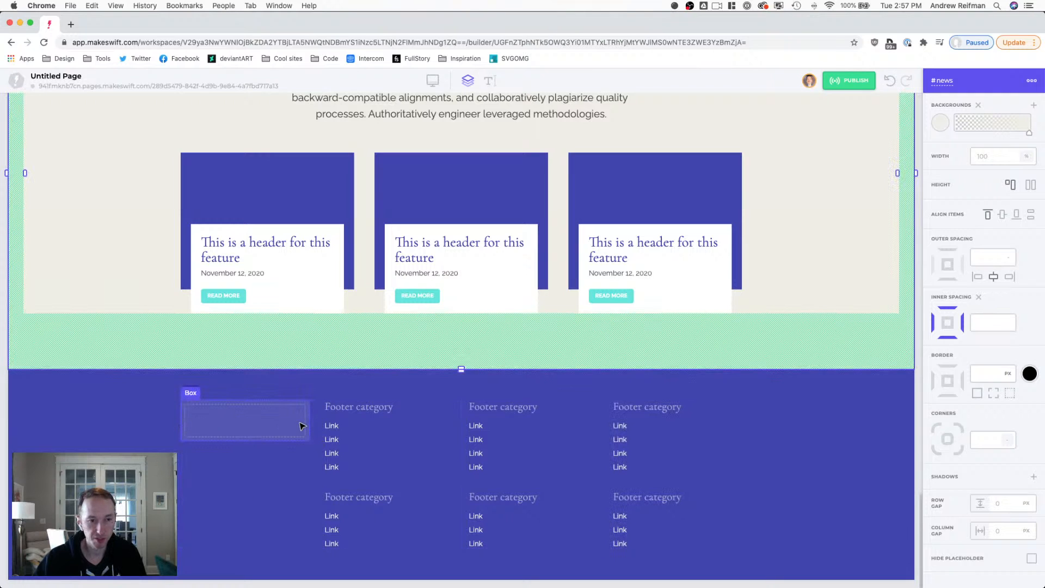
pyautogui.click(318, 427)
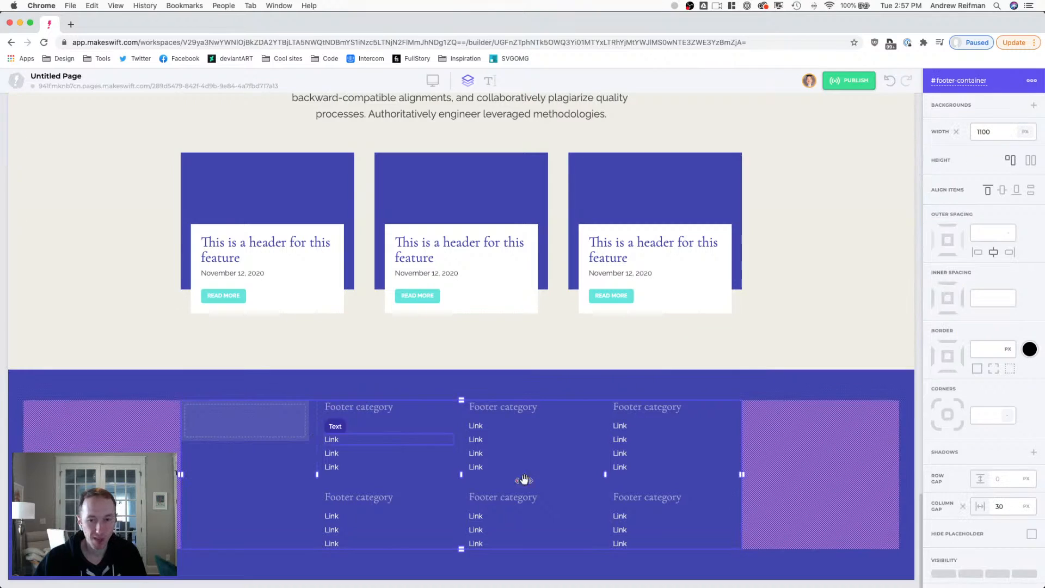
pyautogui.moveTo(604, 474); pyautogui.dragTo(633, 473)
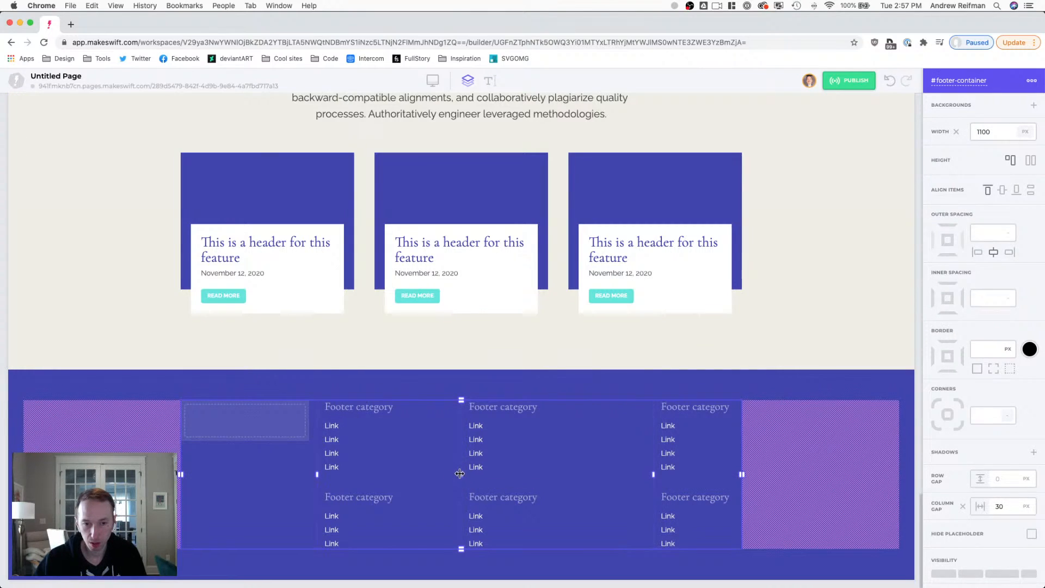
pyautogui.moveTo(502, 474); pyautogui.dragTo(542, 476)
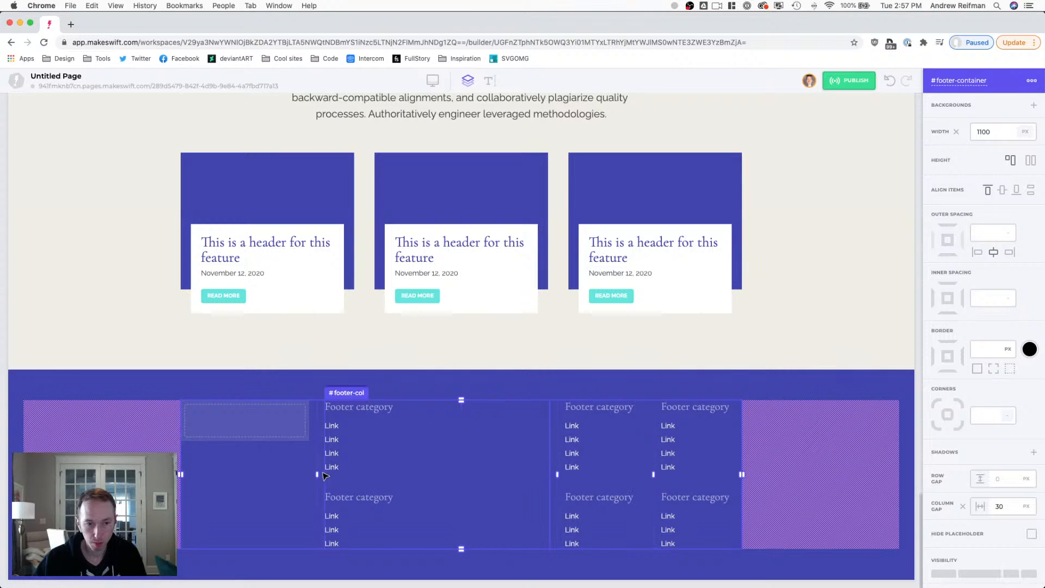
pyautogui.moveTo(316, 472); pyautogui.dragTo(441, 469)
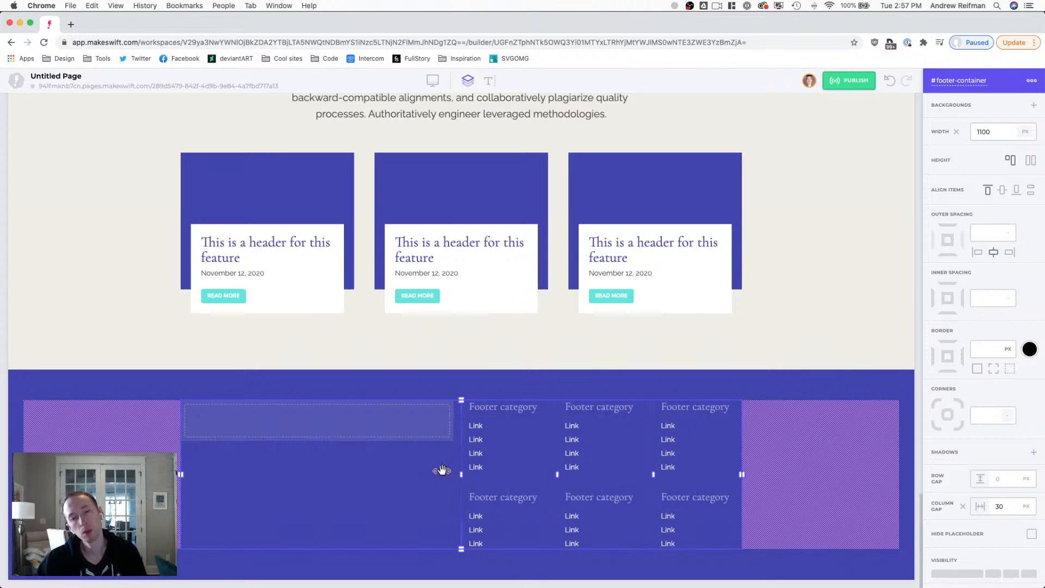
pyautogui.press('super+z')
pyautogui.press('super+z')
pyautogui.press('super+z')
pyautogui.press('super+z')
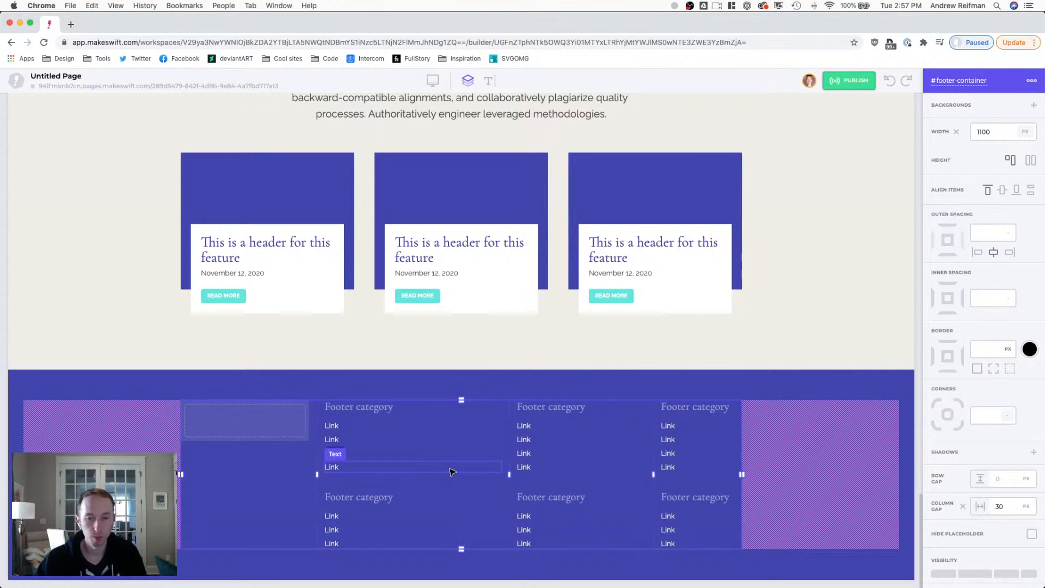
pyautogui.press('super+z')
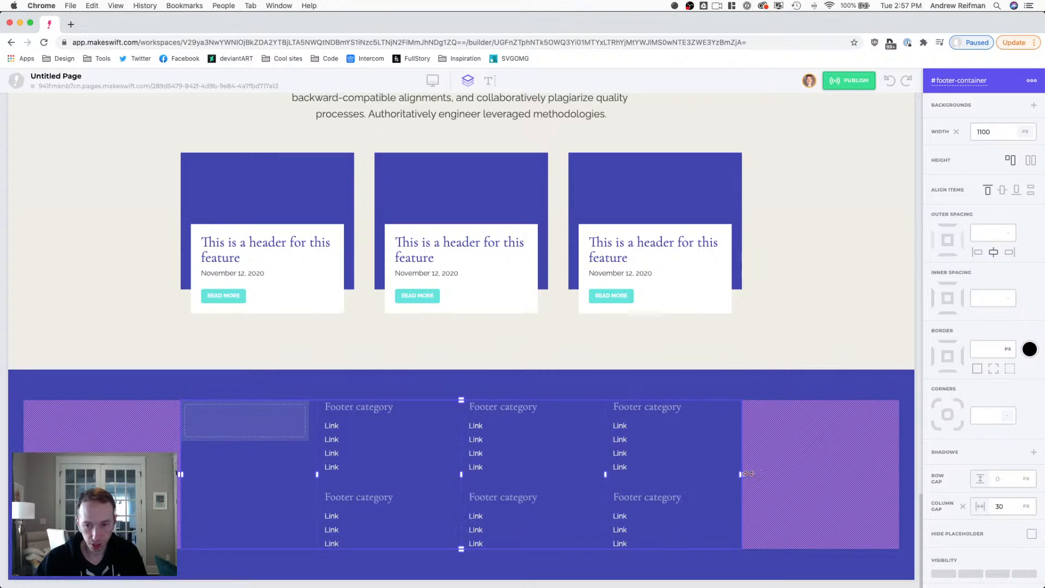
# - Narrow the footer container to 1000 px and compare it with the width of the services container
pyautogui.moveTo(748, 474); pyautogui.dragTo(724, 476)
pyautogui.scroll(10, 722, 435)
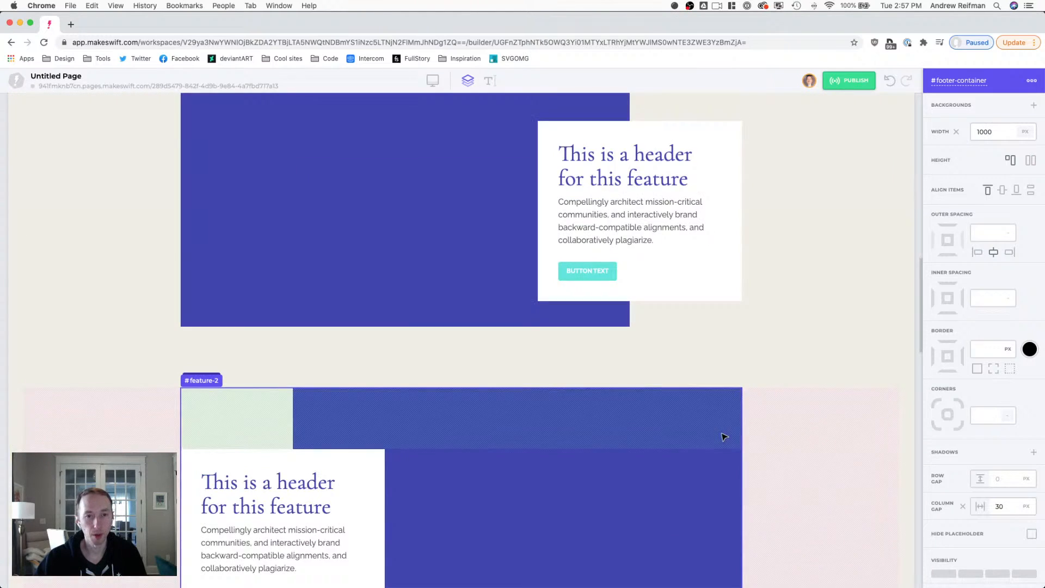
pyautogui.scroll(6, 723, 436)
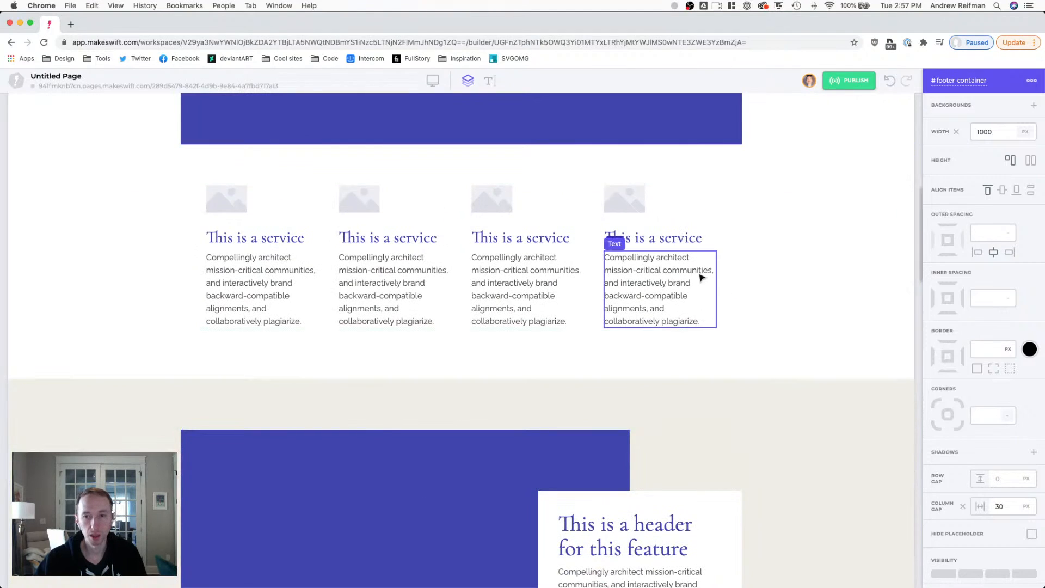
pyautogui.click(596, 260)
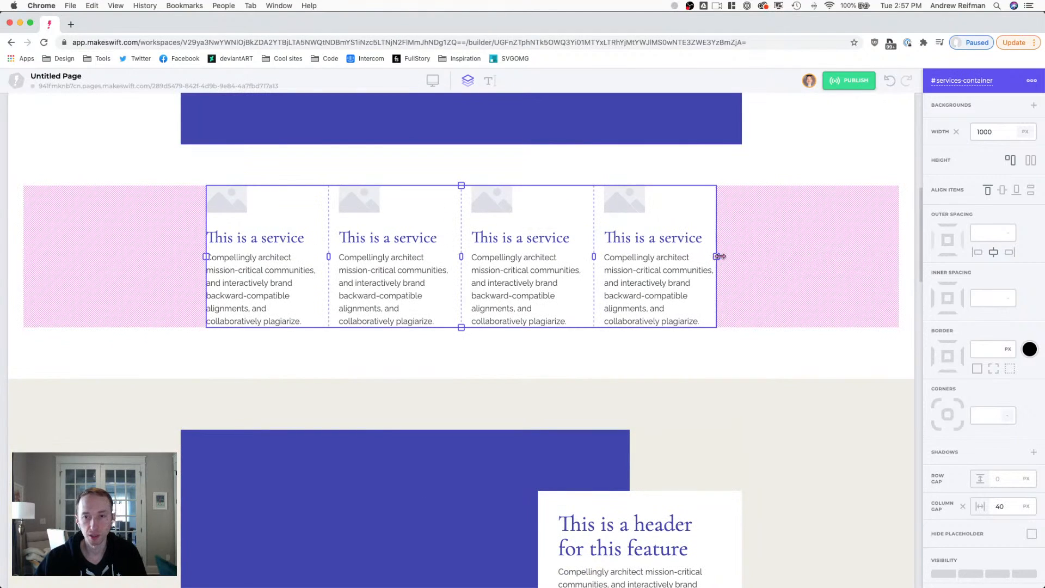
pyautogui.scroll(-15, 695, 268)
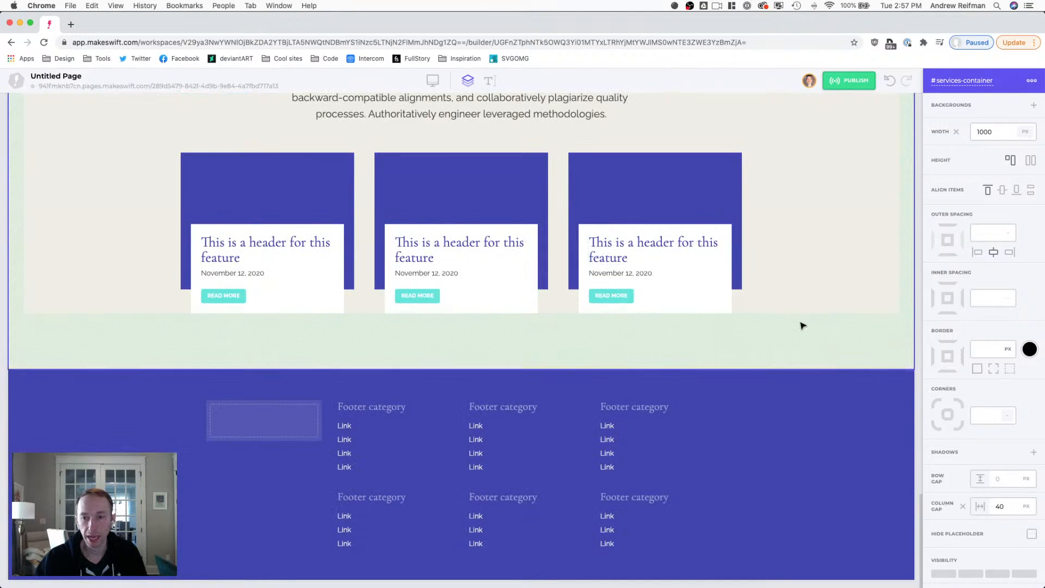
# - Place an image in the empty footer box, 100 px wide, left-aligned, with 25 px of outer spacing below it
pyautogui.click(913, 322)
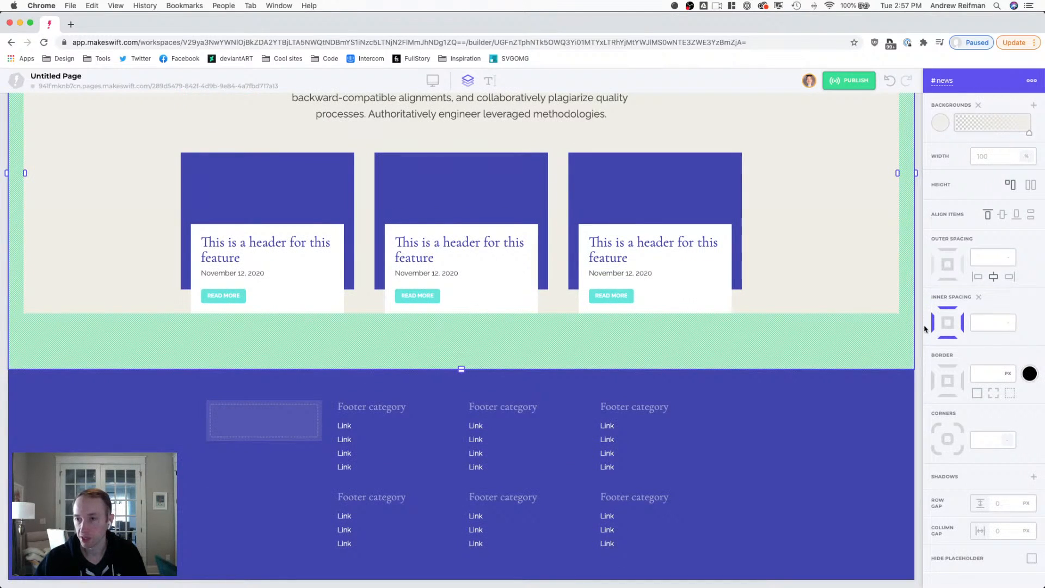
pyautogui.click(921, 293)
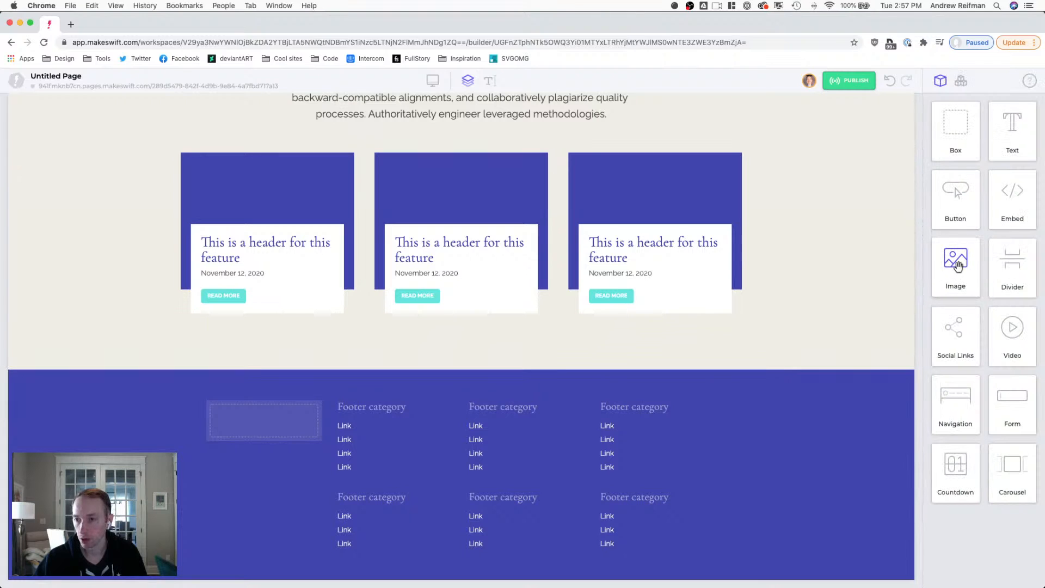
pyautogui.moveTo(958, 265); pyautogui.dragTo(255, 420)
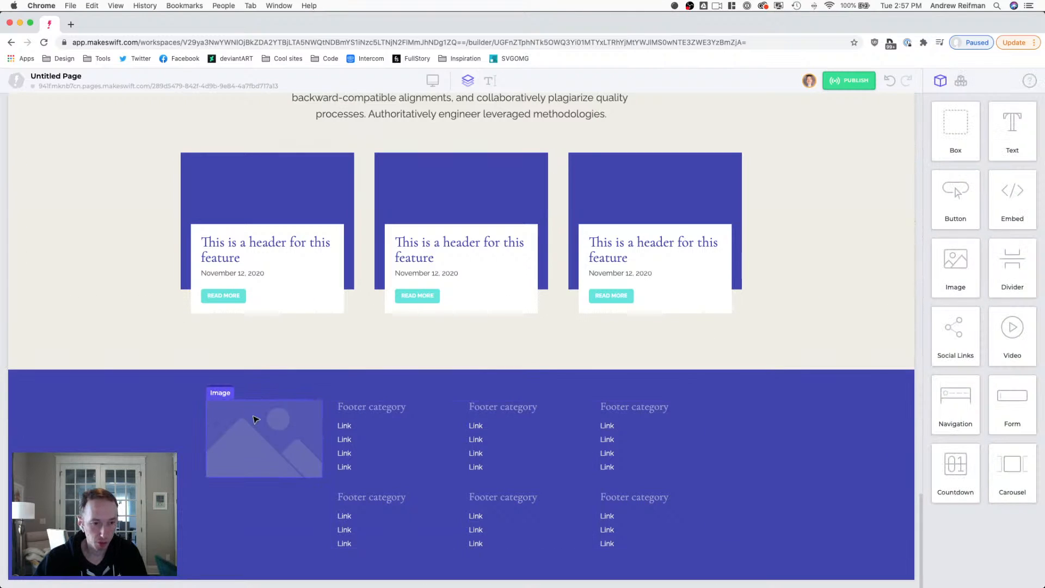
pyautogui.moveTo(324, 435); pyautogui.dragTo(234, 453)
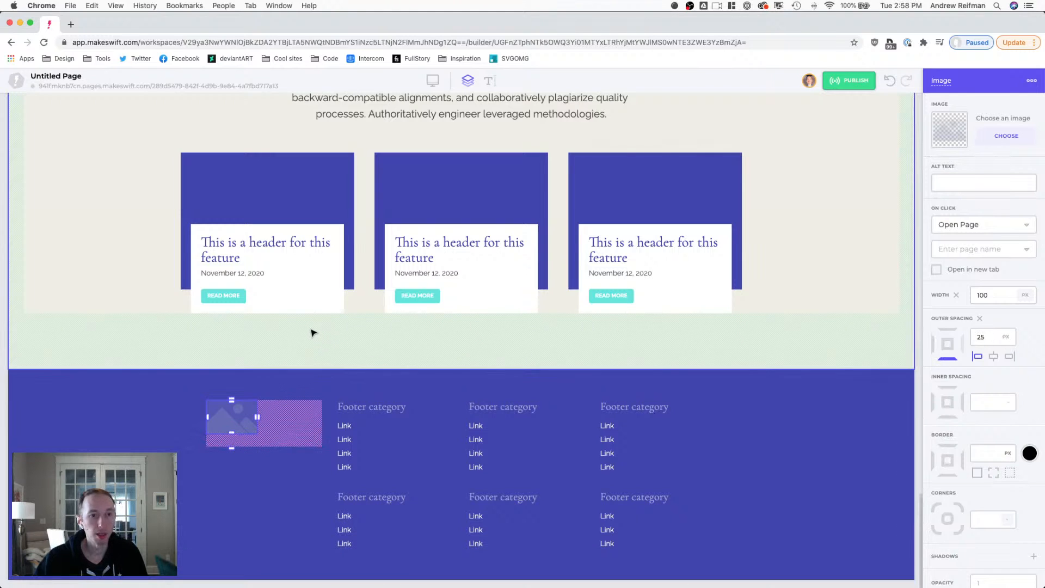
# - Copy a "Compellingly architect" paragraph from the section with the turquoise box and paste it below the footer image
pyautogui.scroll(8, 415, 197)
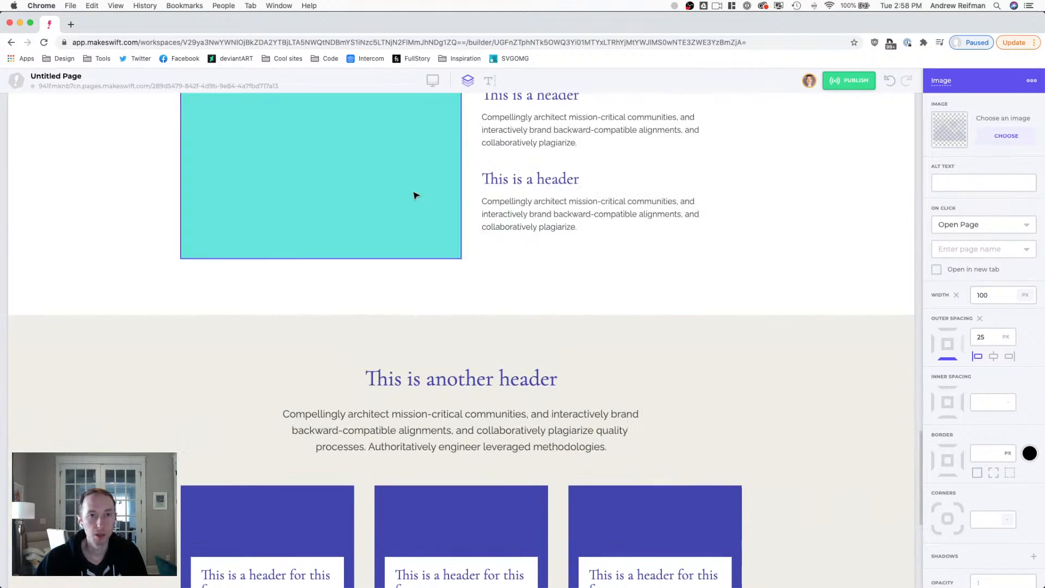
pyautogui.click(494, 157)
pyautogui.scroll(-8, 403, 198)
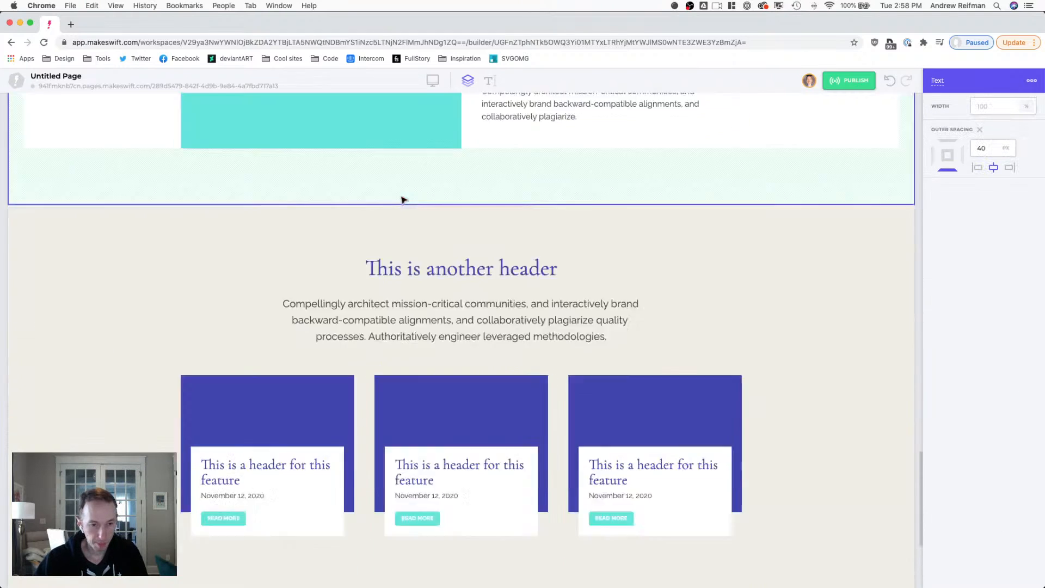
pyautogui.press('super+v')
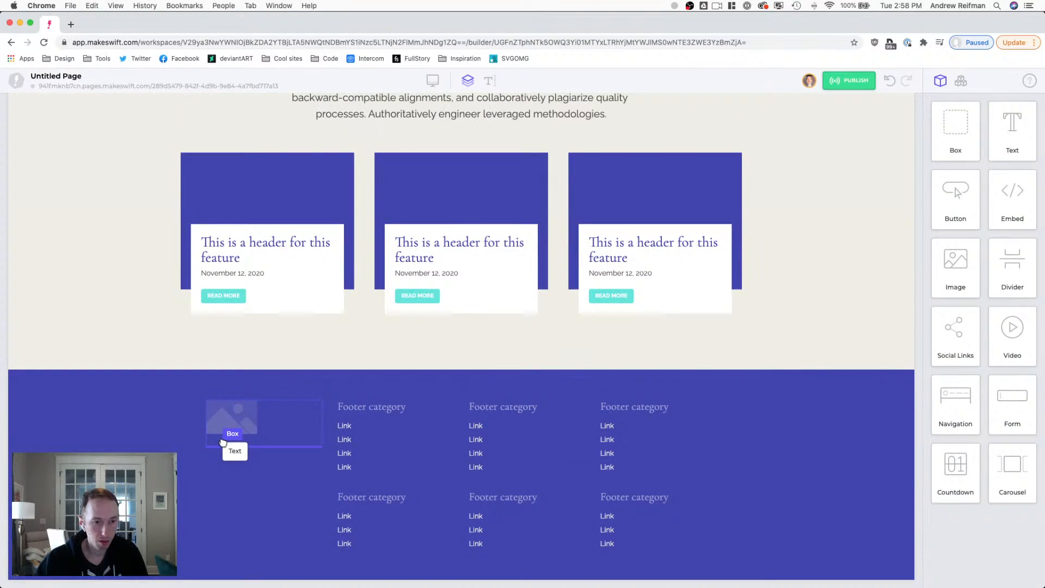
pyautogui.click(224, 444)
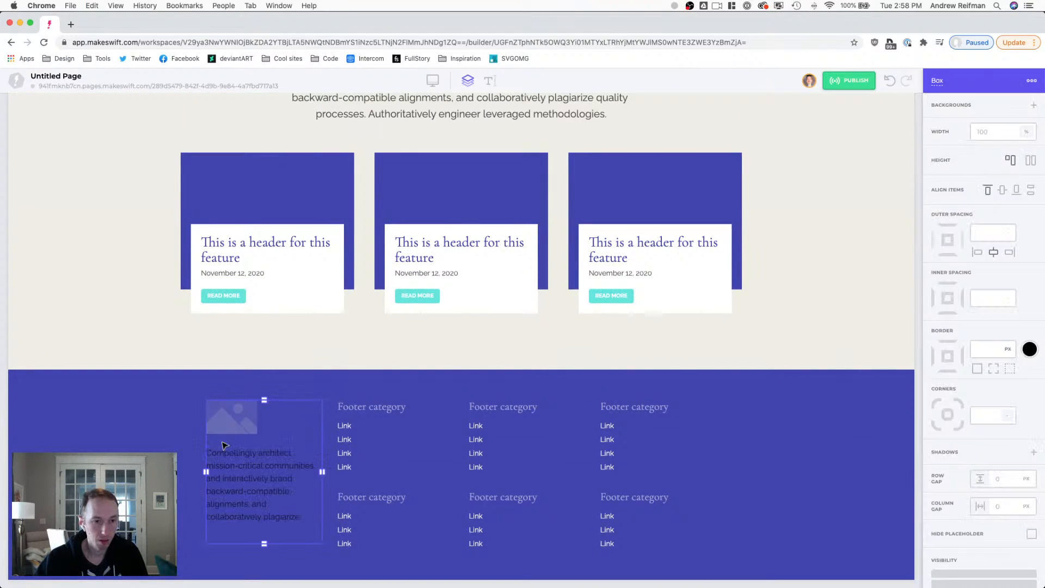
# - Set the whole footer paragraph's text color to the light off-white site color and return to layout editing
pyautogui.doubleClick(245, 469)
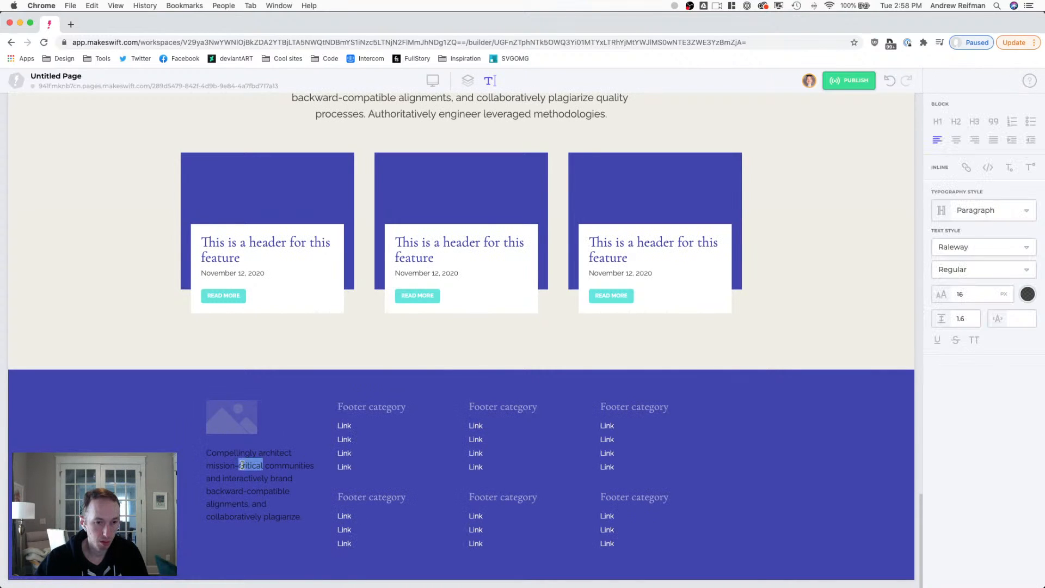
pyautogui.tripleClick(242, 465)
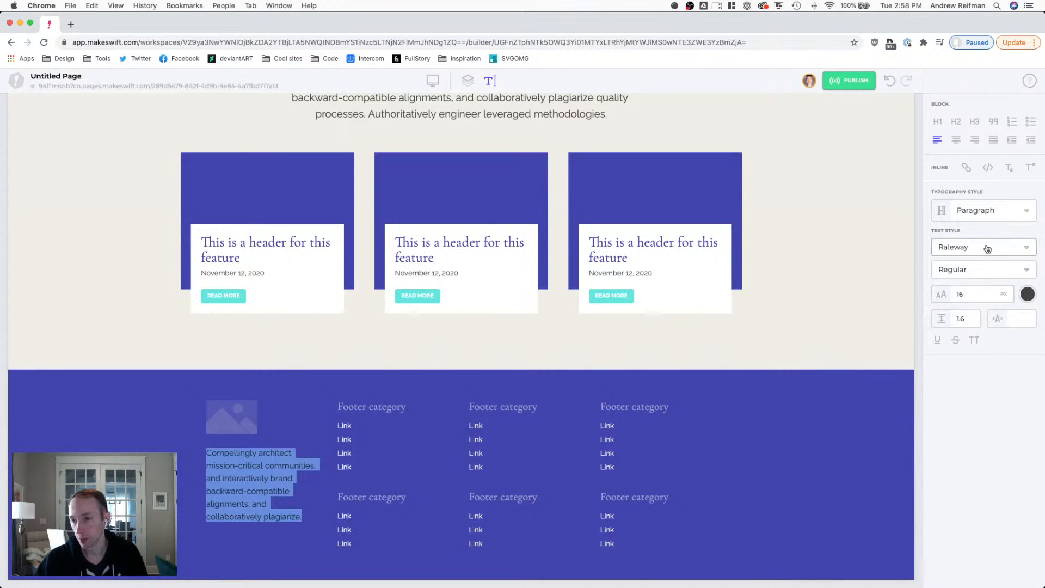
pyautogui.click(1027, 294)
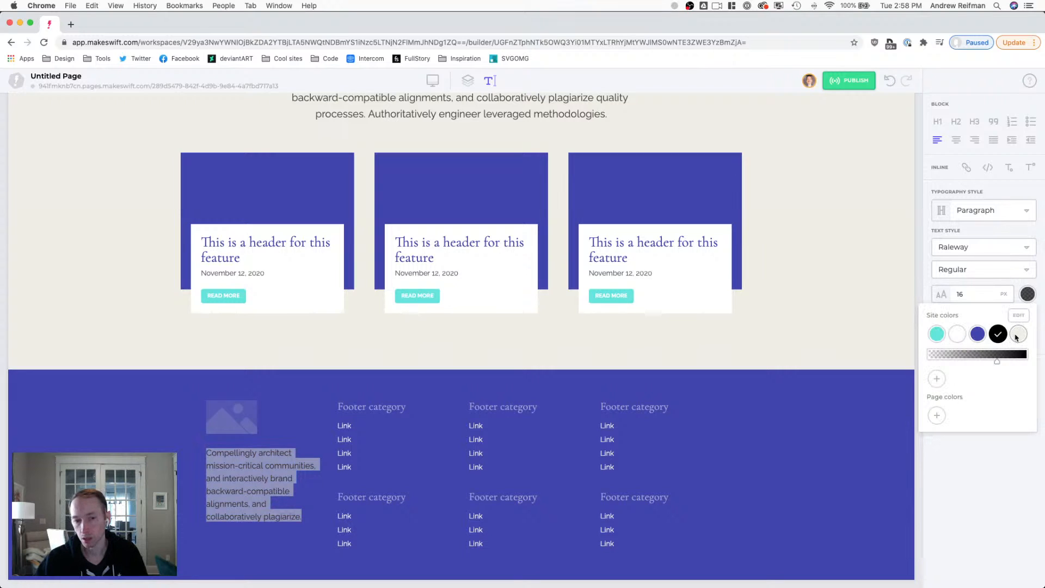
pyautogui.click(1018, 336)
pyautogui.click(245, 468)
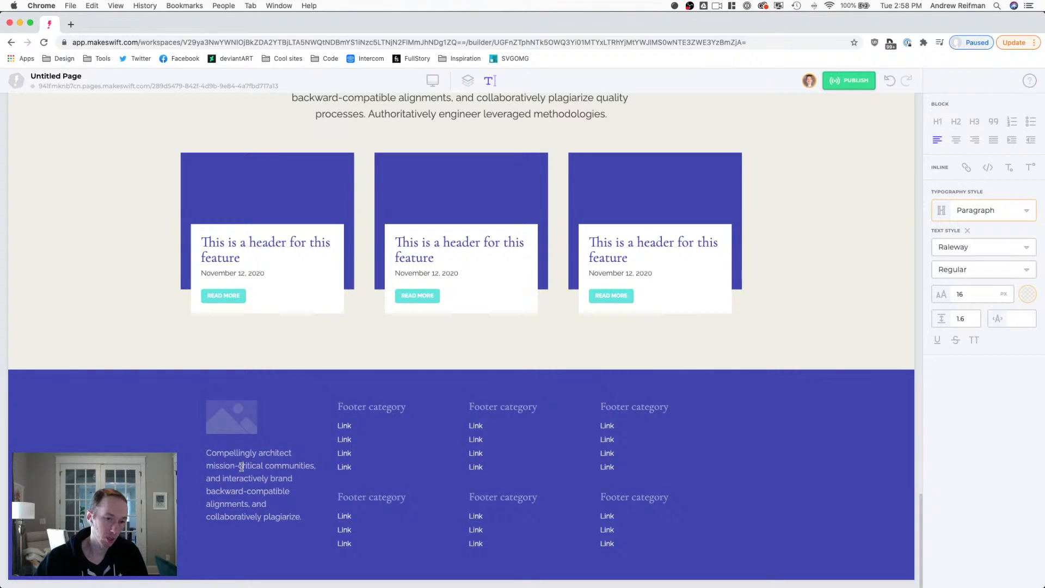
pyautogui.click(467, 80)
# - Resize the footer container's columns so the image-and-paragraph column takes half the width and the three link columns share the rest
pyautogui.click(584, 454)
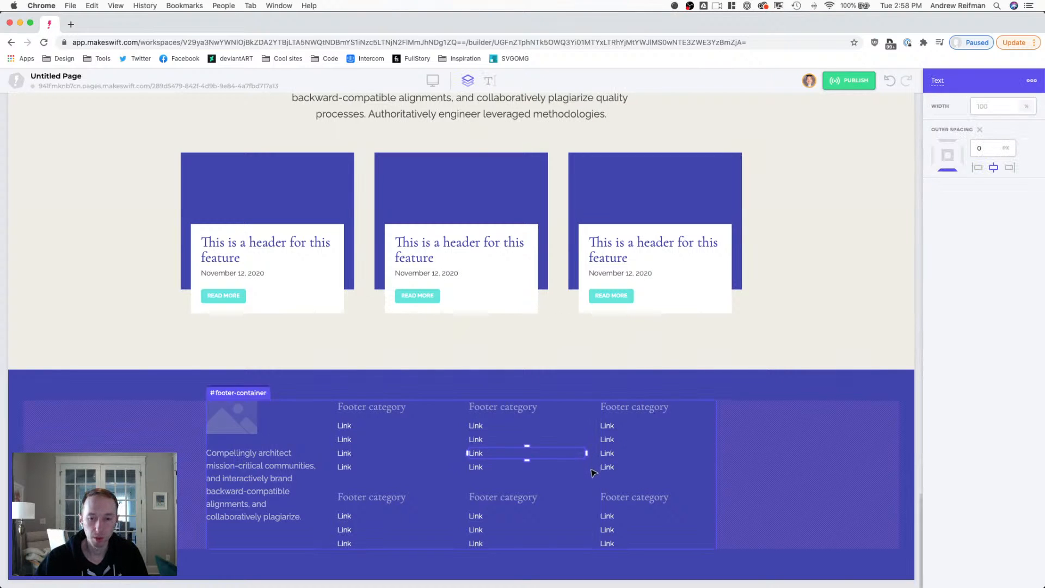
pyautogui.click(595, 467)
pyautogui.moveTo(606, 476); pyautogui.dragTo(530, 472)
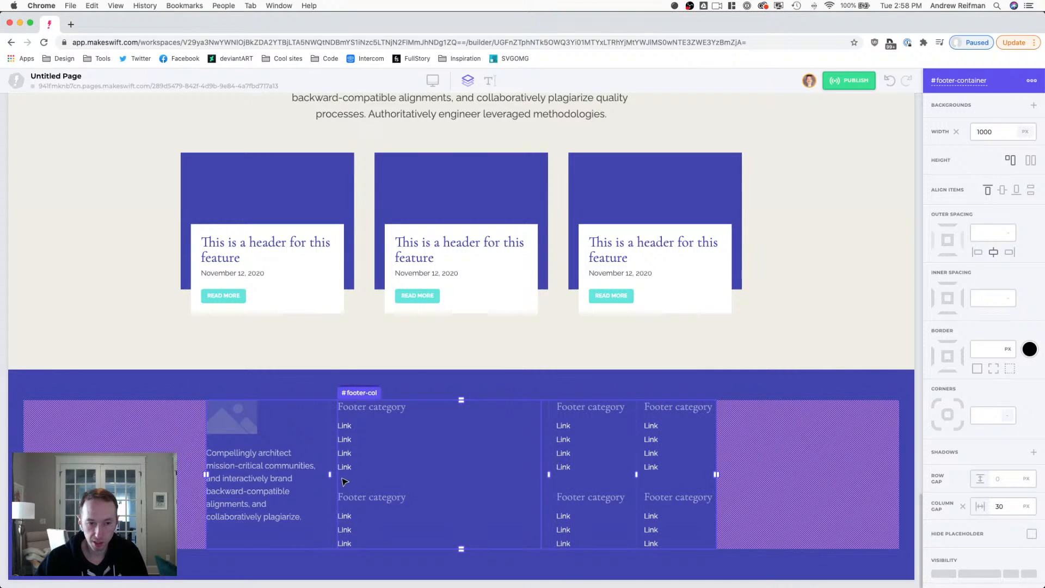
pyautogui.moveTo(330, 474); pyautogui.dragTo(441, 468)
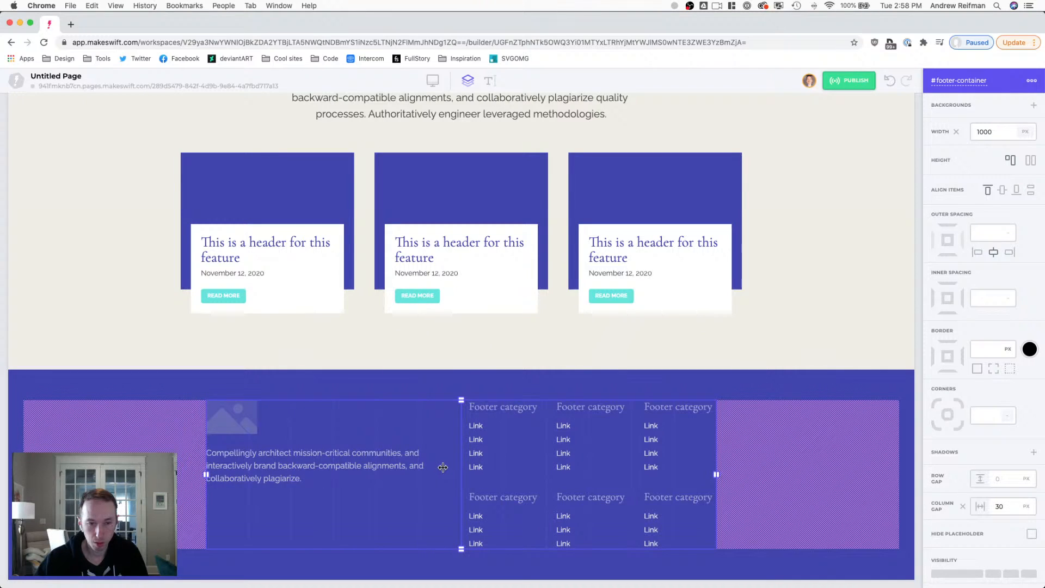
# - Narrow the image-and-paragraph column to a third of the footer container and redistribute the remaining width among the three link columns
pyautogui.moveTo(443, 467); pyautogui.dragTo(424, 467)
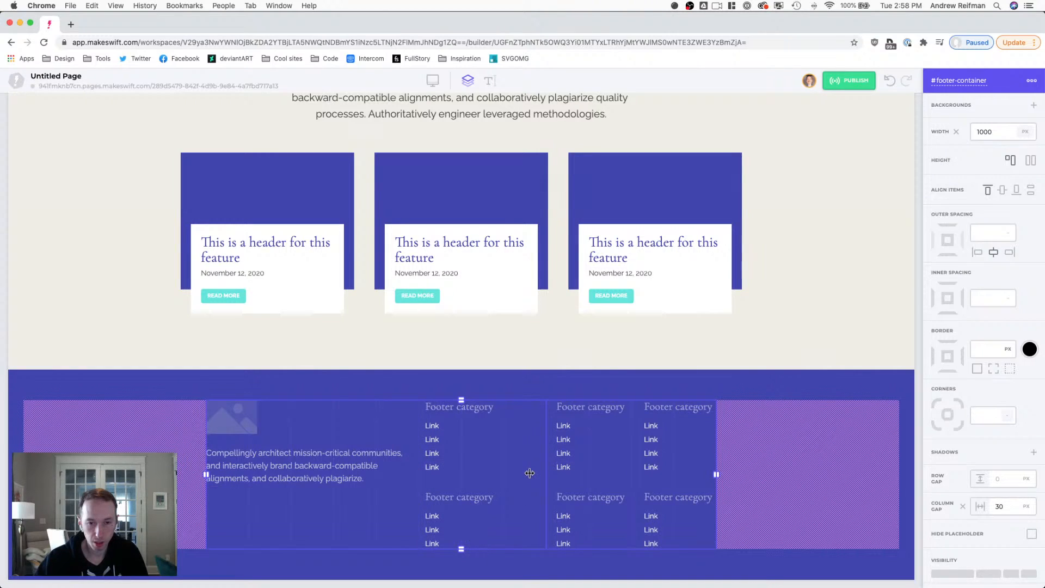
pyautogui.moveTo(530, 473); pyautogui.dragTo(526, 474)
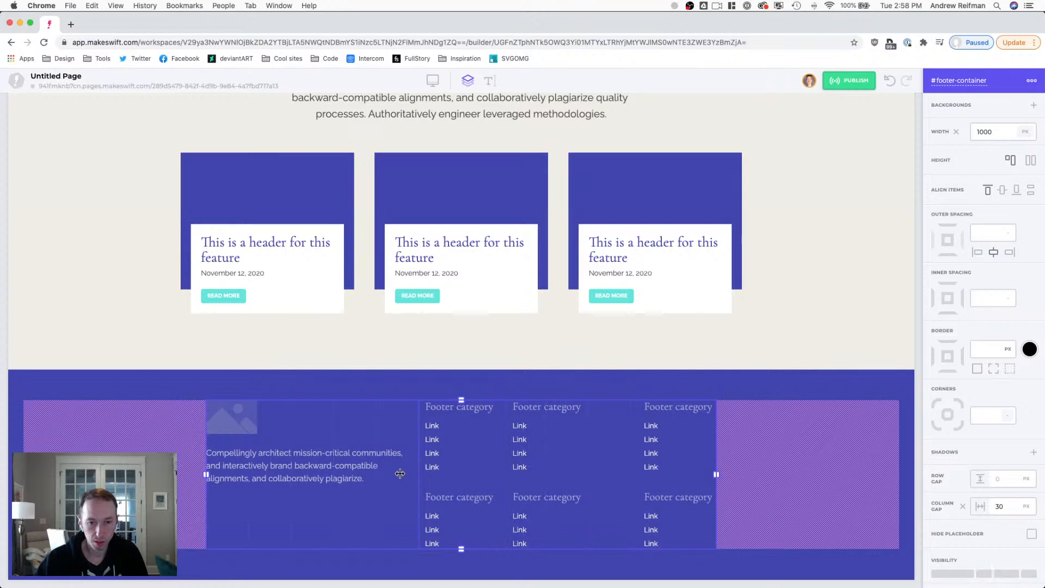
pyautogui.moveTo(397, 473); pyautogui.dragTo(393, 473)
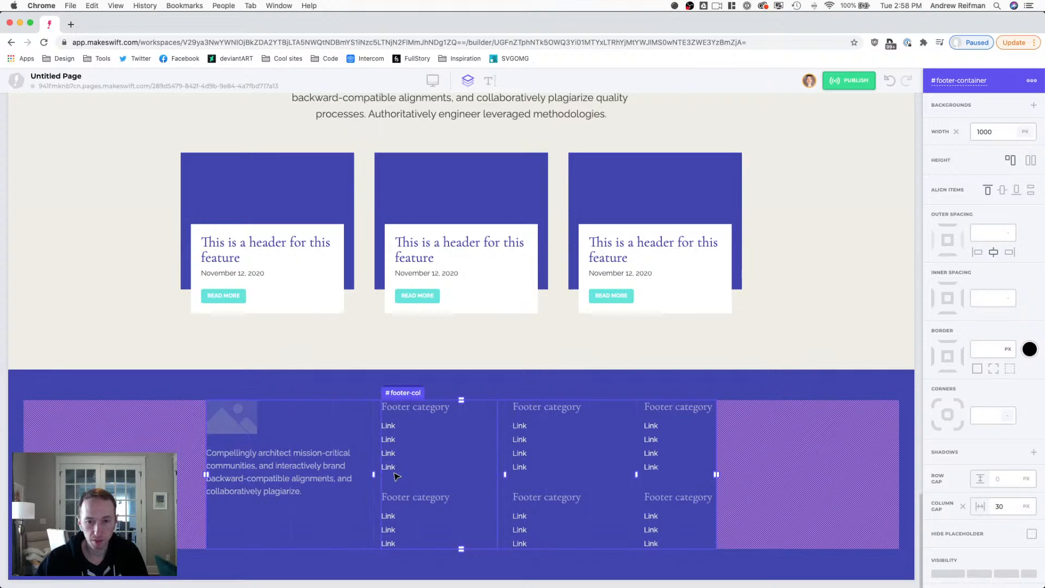
pyautogui.press('Escape')
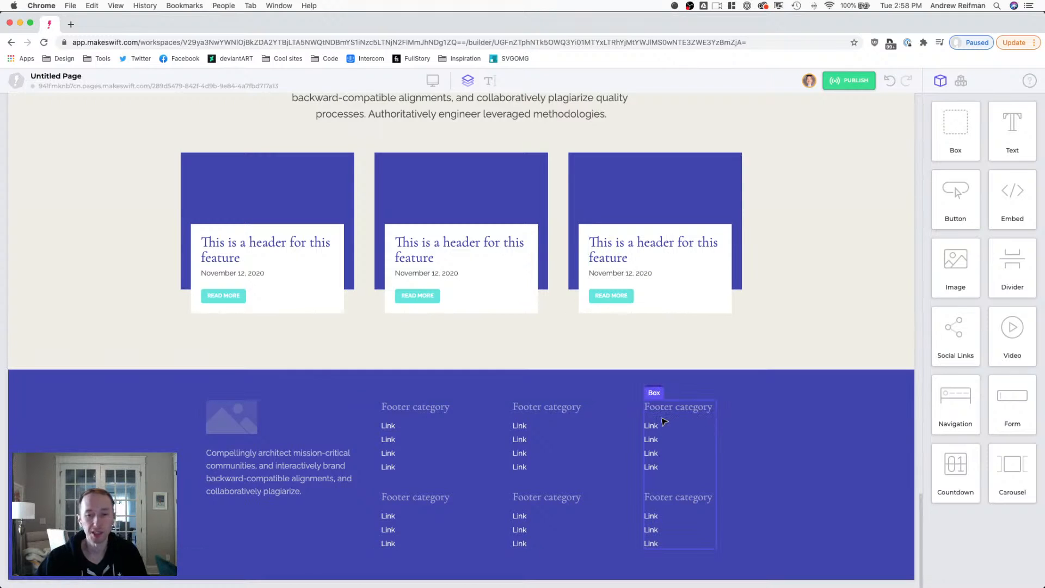
pyautogui.click(639, 455)
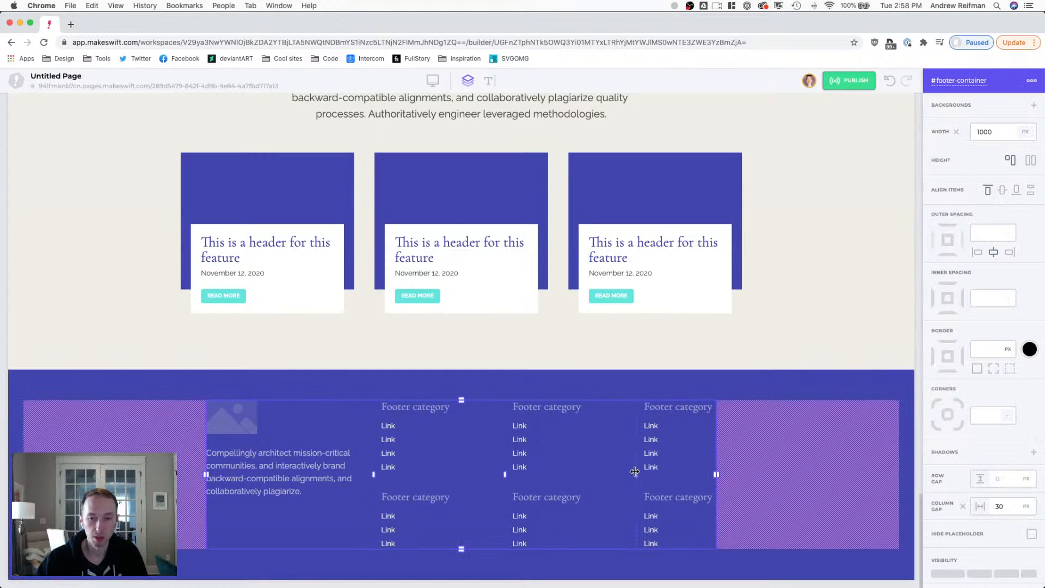
pyautogui.moveTo(634, 472); pyautogui.dragTo(607, 476)
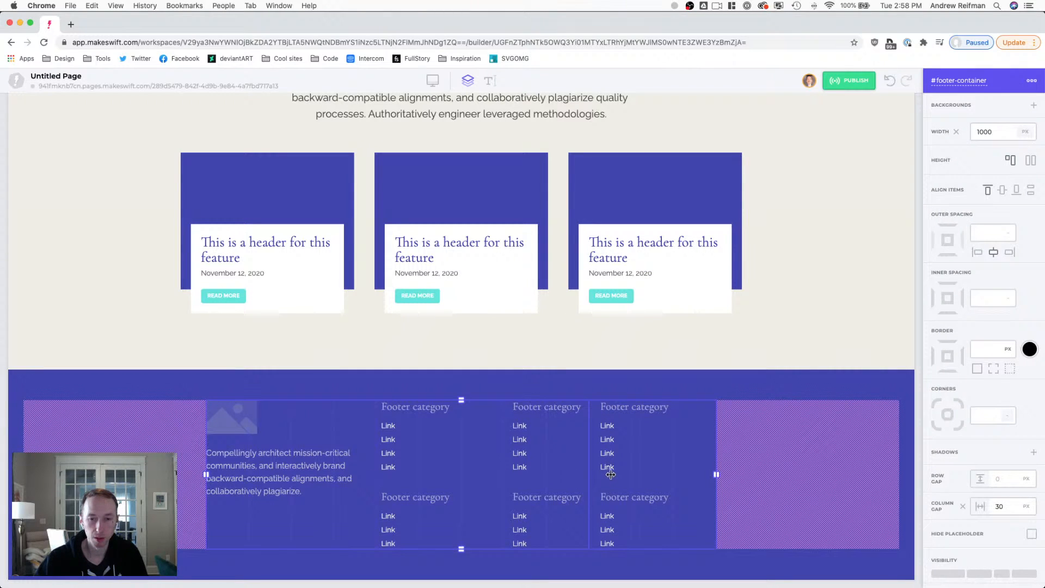
# - Shorten all six "Footer category" headings to "Category" and return to layout editing
pyautogui.doubleClick(620, 408)
pyautogui.moveTo(636, 407); pyautogui.dragTo(599, 407)
pyautogui.write('C')
pyautogui.moveTo(636, 498); pyautogui.dragTo(512, 497)
pyautogui.write('CC')
pyautogui.moveTo(549, 408); pyautogui.dragTo(511, 407)
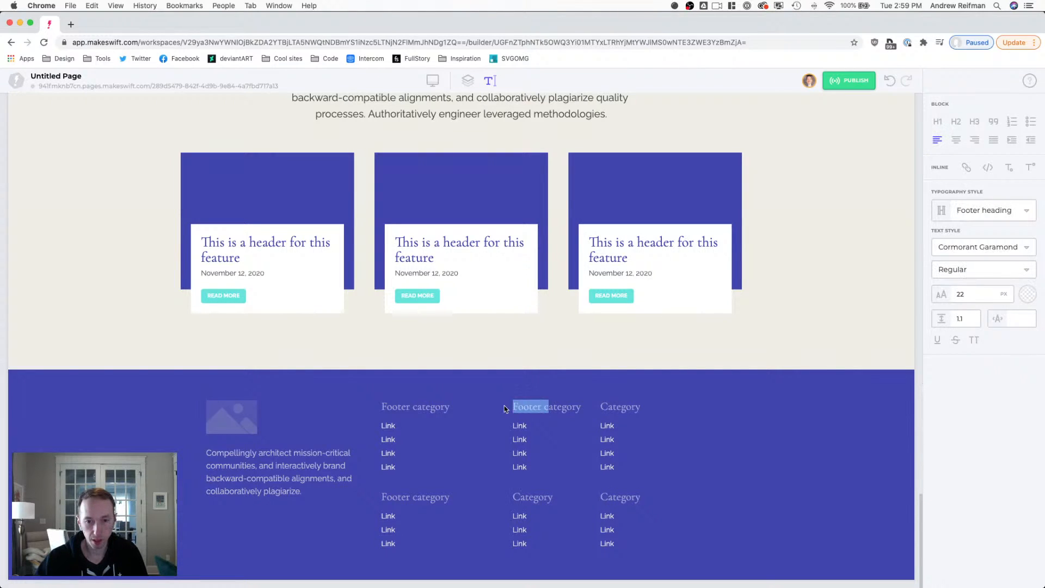
pyautogui.write('C')
pyautogui.moveTo(417, 408); pyautogui.dragTo(364, 407)
pyautogui.write('C')
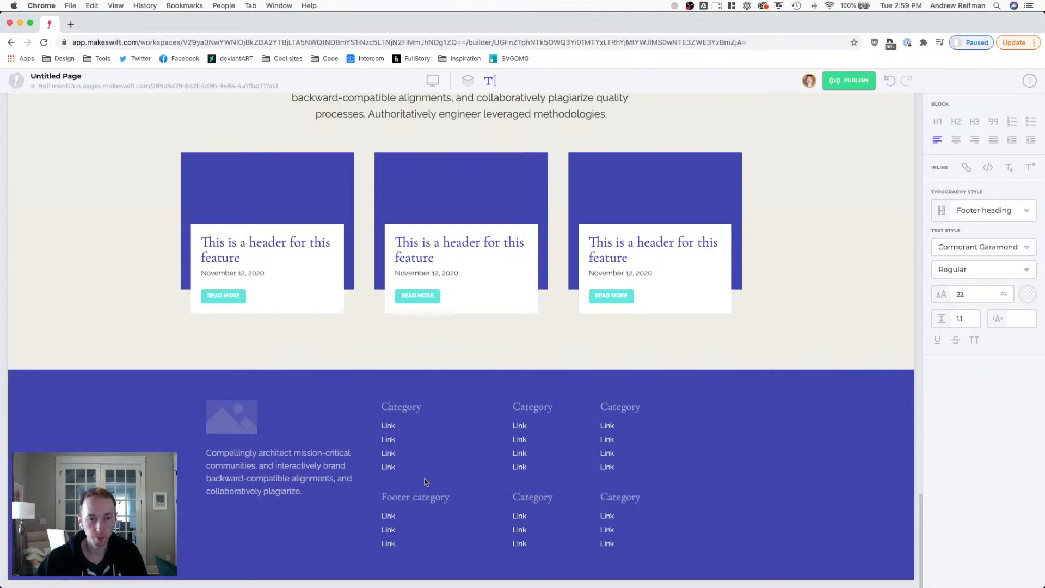
pyautogui.moveTo(417, 497); pyautogui.dragTo(358, 497)
pyautogui.write('C')
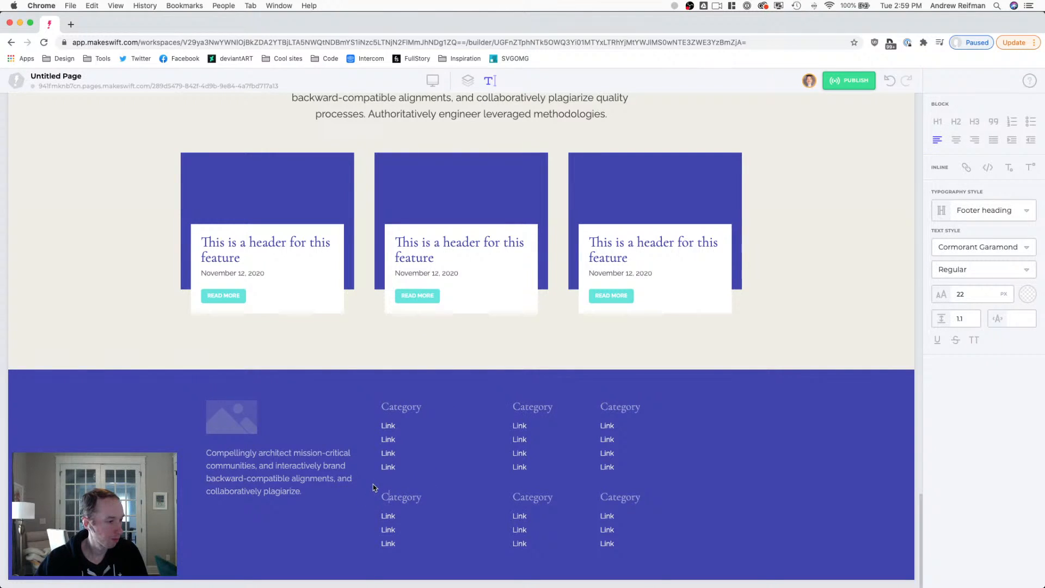
pyautogui.click(468, 80)
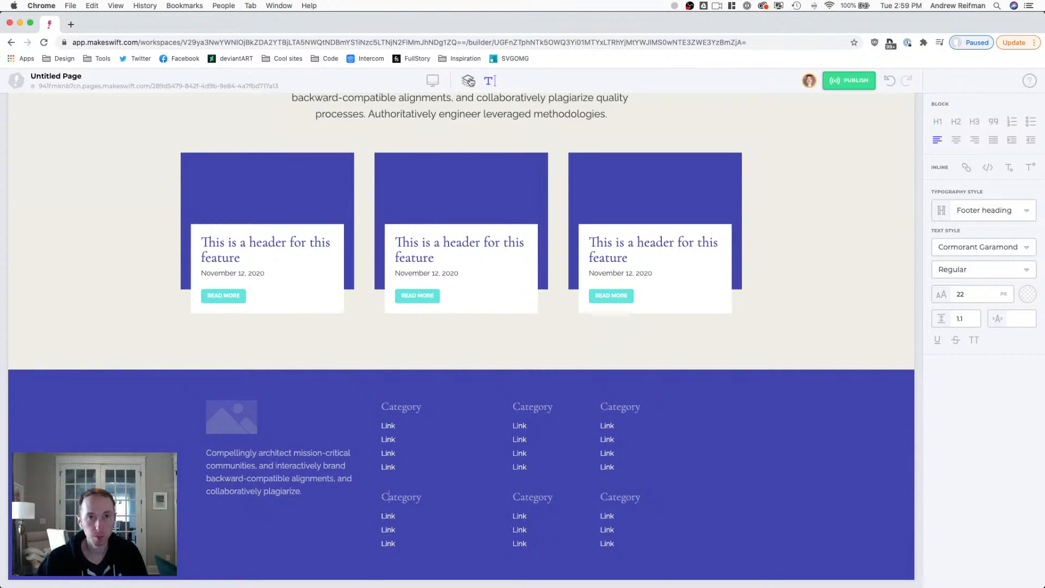
# - Widen the image-and-paragraph column to half of the footer container and make the three link columns equally narrow
pyautogui.click(504, 449)
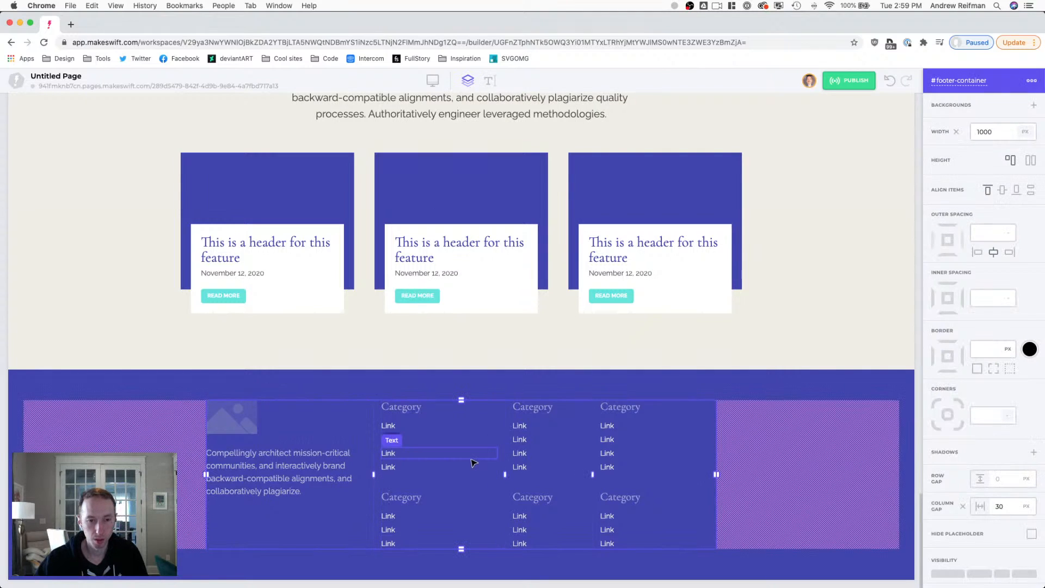
pyautogui.moveTo(386, 478); pyautogui.dragTo(402, 474)
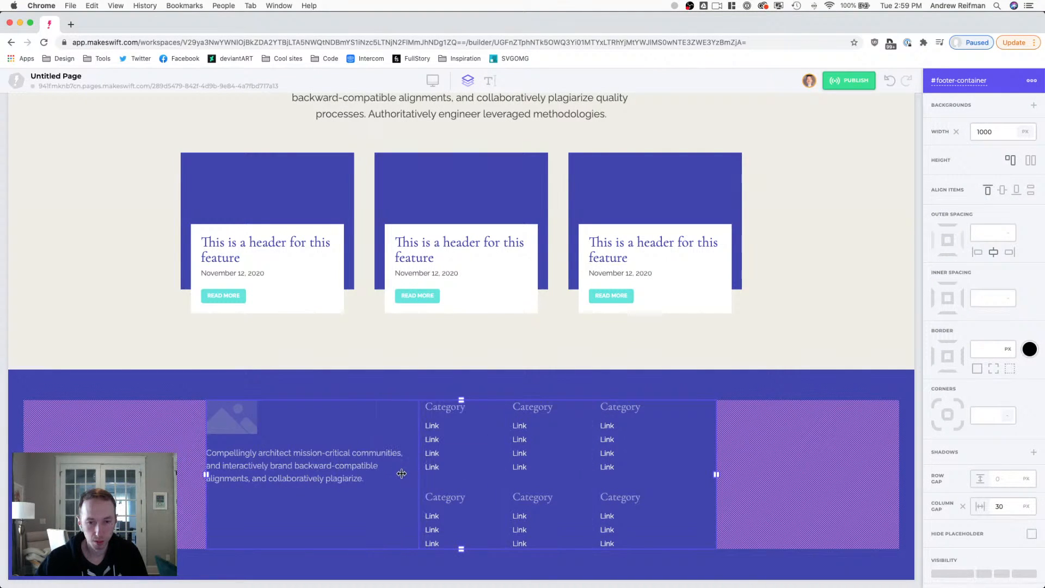
pyautogui.moveTo(591, 472); pyautogui.dragTo(612, 474)
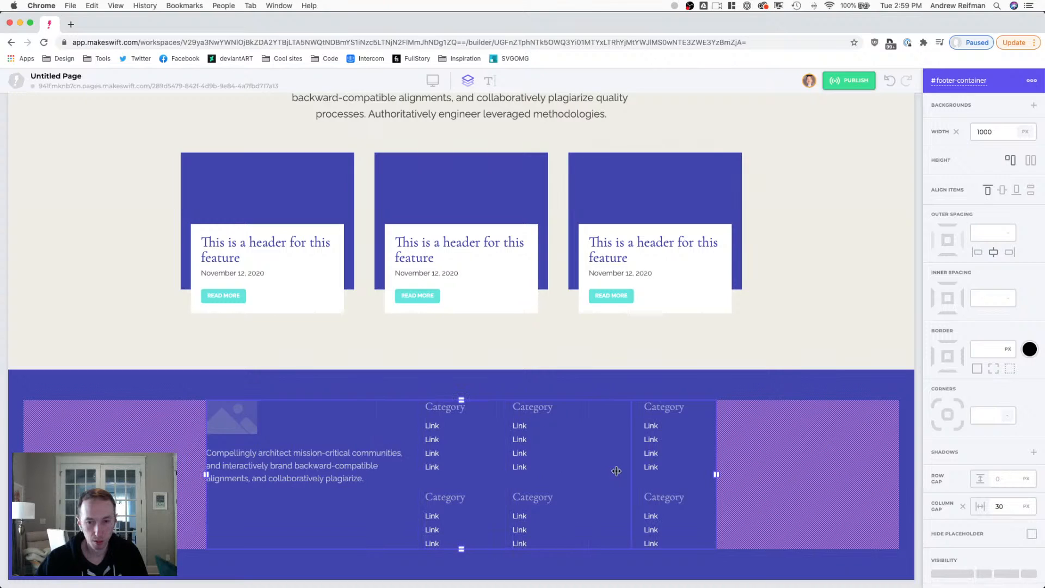
pyautogui.moveTo(521, 474); pyautogui.dragTo(556, 474)
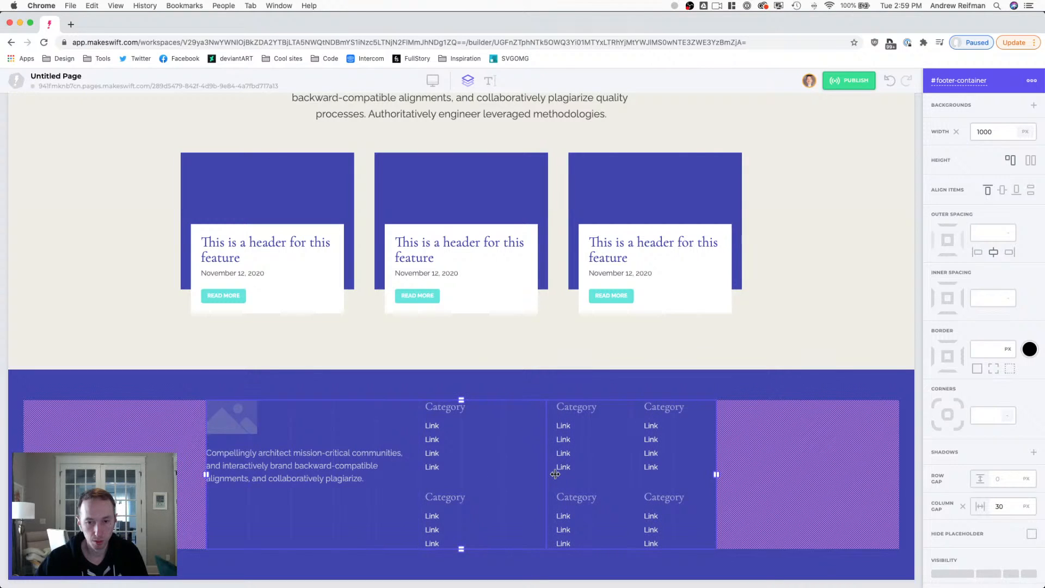
pyautogui.moveTo(440, 478); pyautogui.dragTo(455, 479)
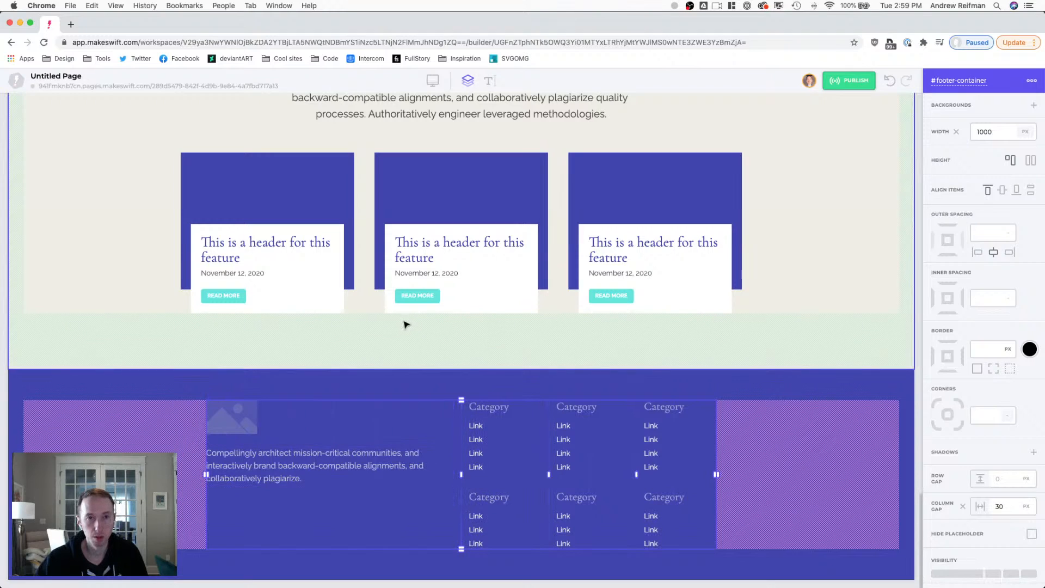
pyautogui.click(386, 129)
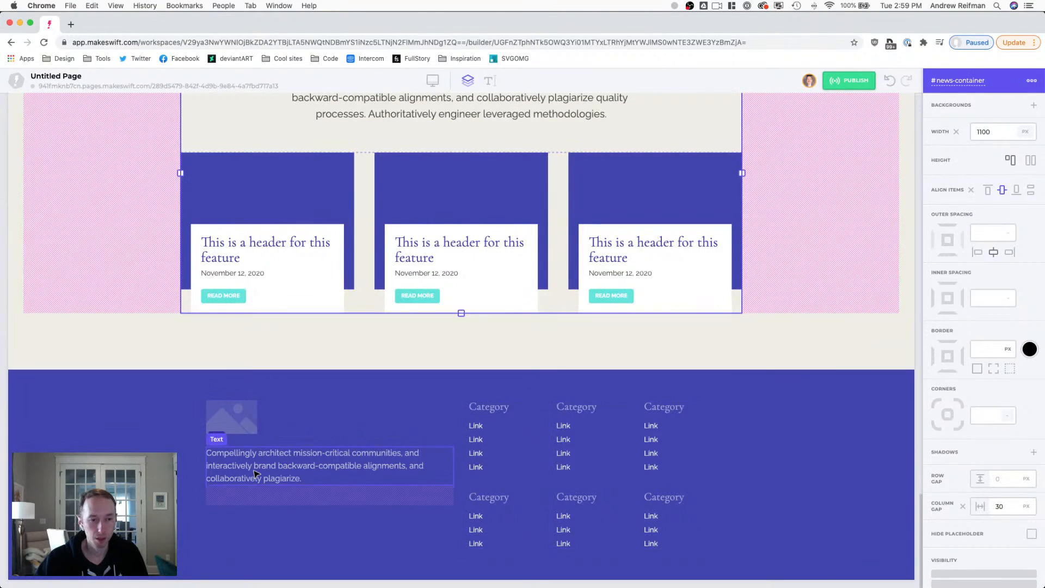
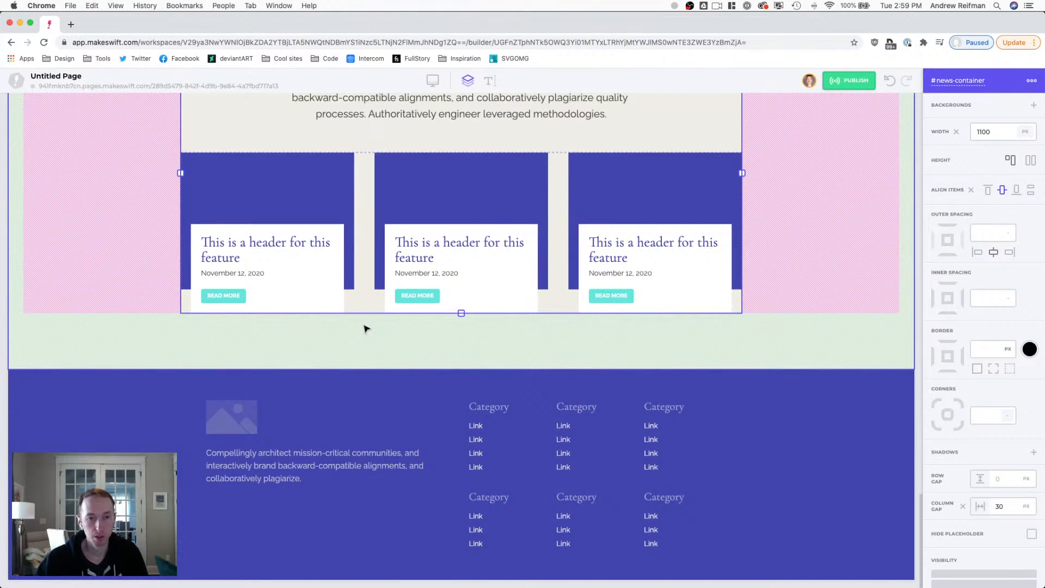
# - Apply the Footer link typography style to the whole footer paragraph
pyautogui.doubleClick(232, 469)
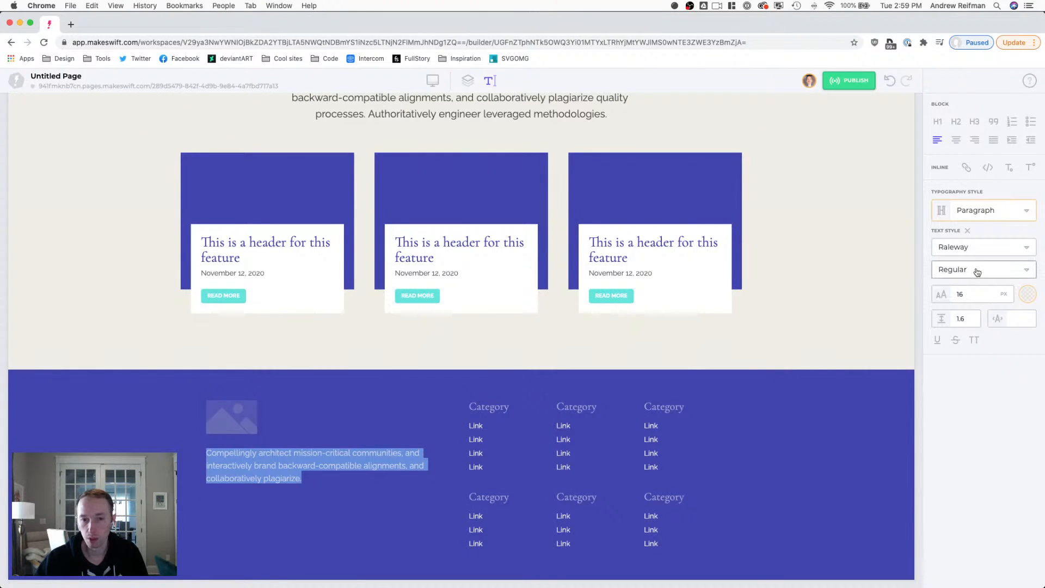
pyautogui.click(980, 210)
pyautogui.scroll(-2, 926, 262)
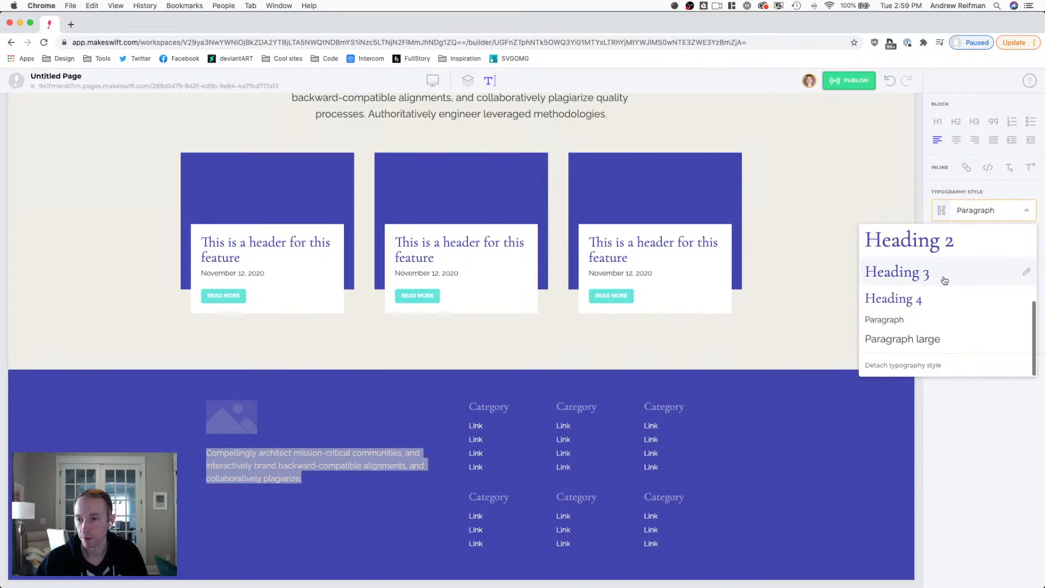
pyautogui.scroll(4, 923, 267)
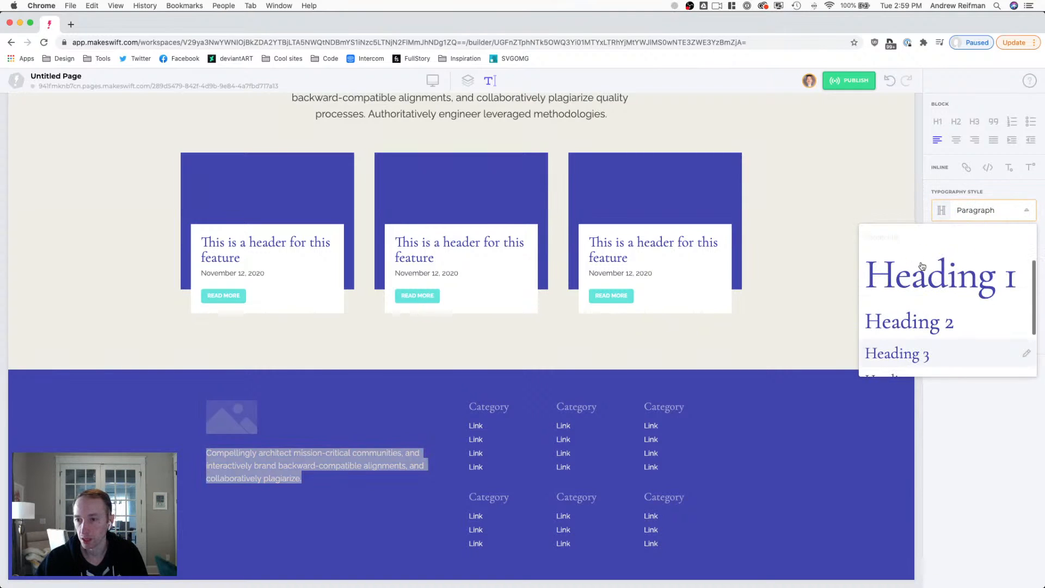
pyautogui.click(895, 240)
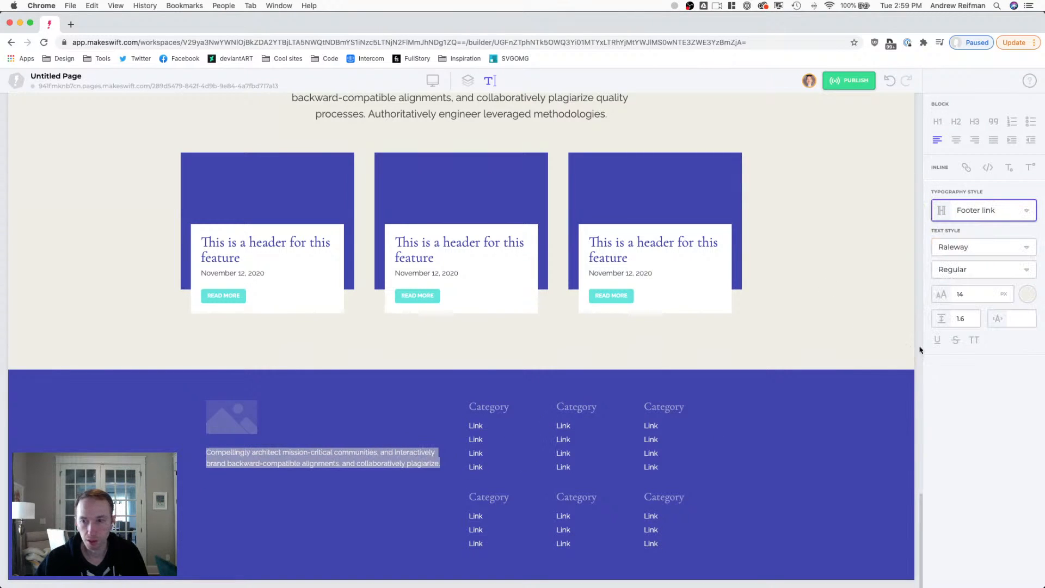
# - Rename the "Footer link" typography style to "Footer text" and return to layout editing
pyautogui.click(999, 218)
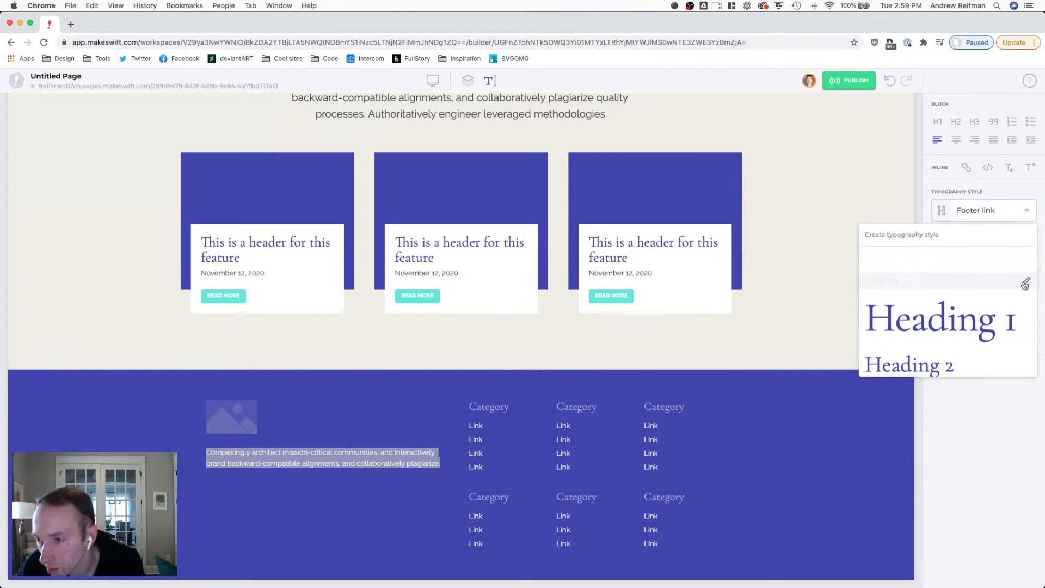
pyautogui.click(1025, 283)
pyautogui.doubleClick(423, 335)
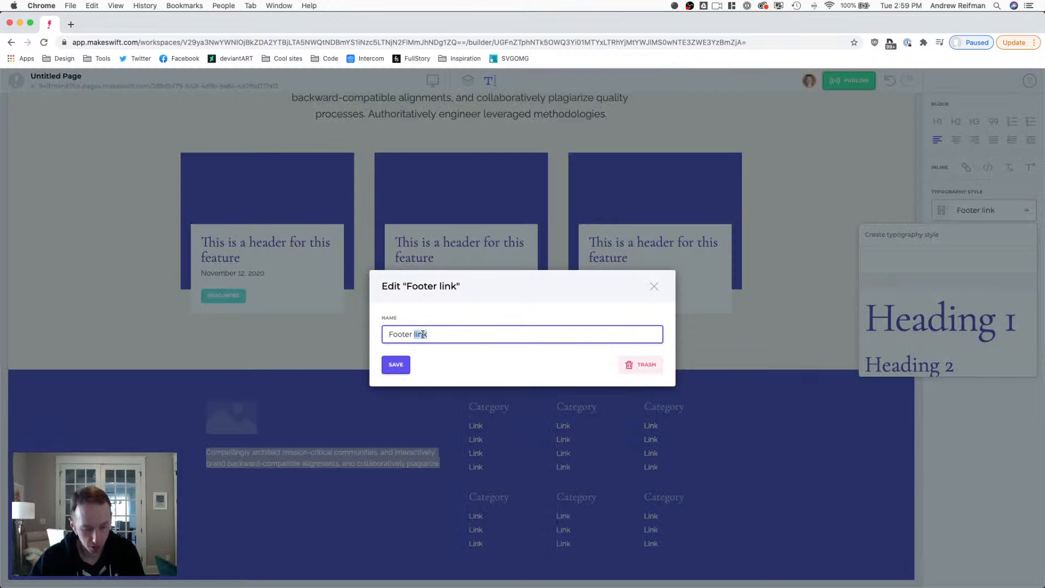
pyautogui.write('text')
pyautogui.click(403, 365)
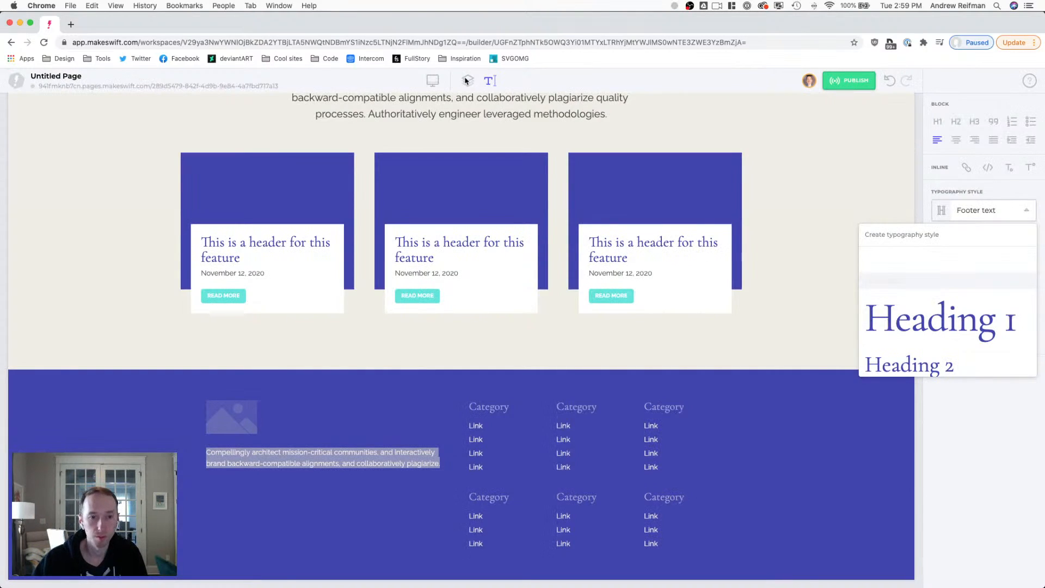
pyautogui.click(465, 81)
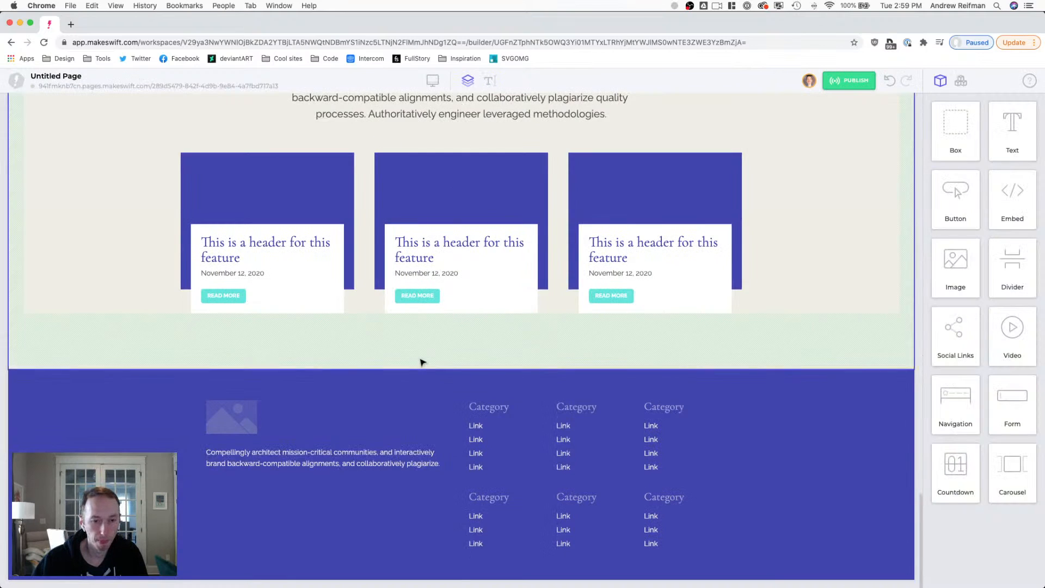
# - Set the footer container's column gap to 40 px
pyautogui.click(347, 461)
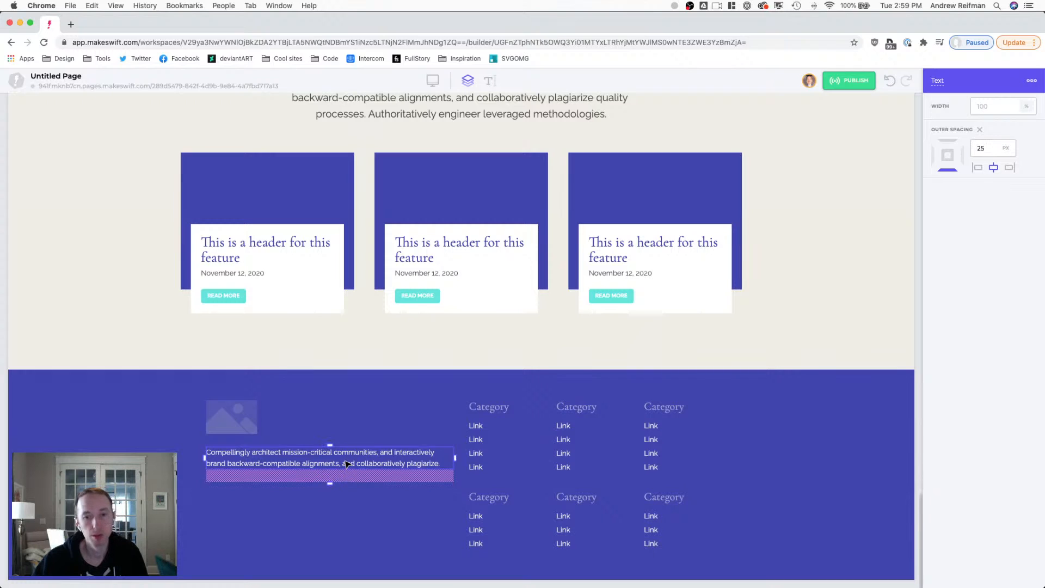
pyautogui.click(461, 475)
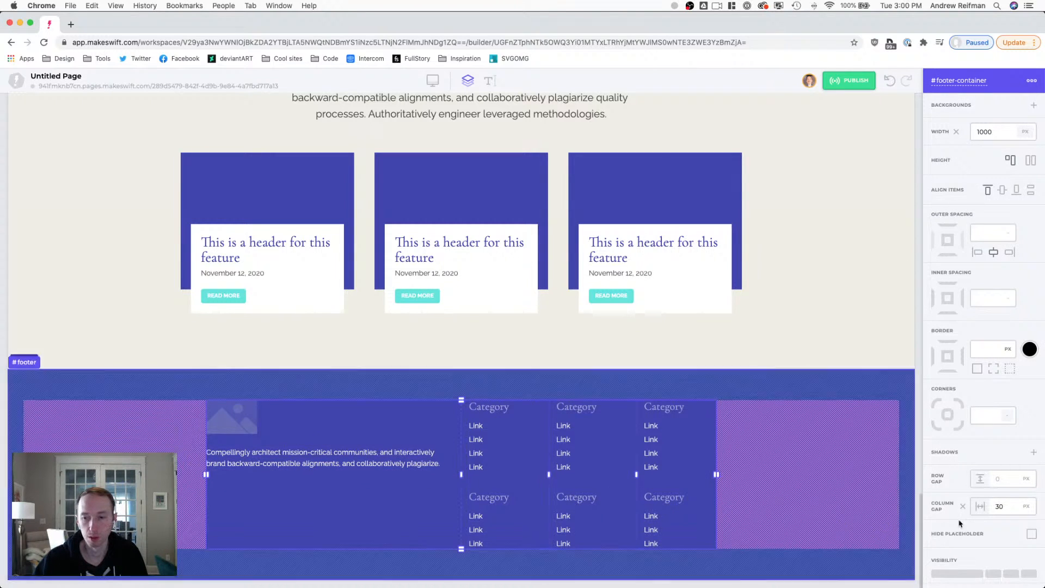
pyautogui.click(1017, 510)
pyautogui.write('35')
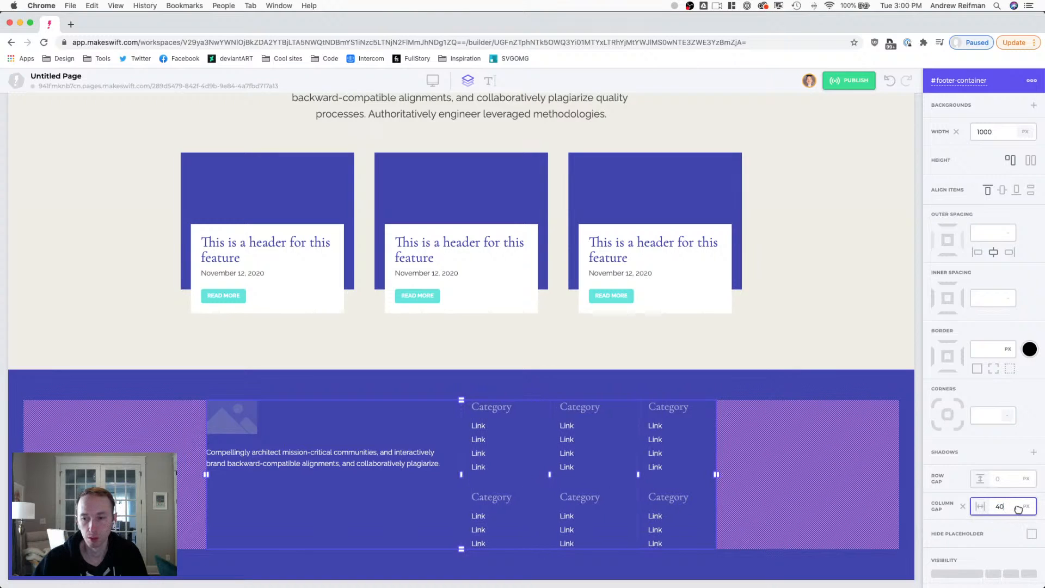
pyautogui.click(919, 418)
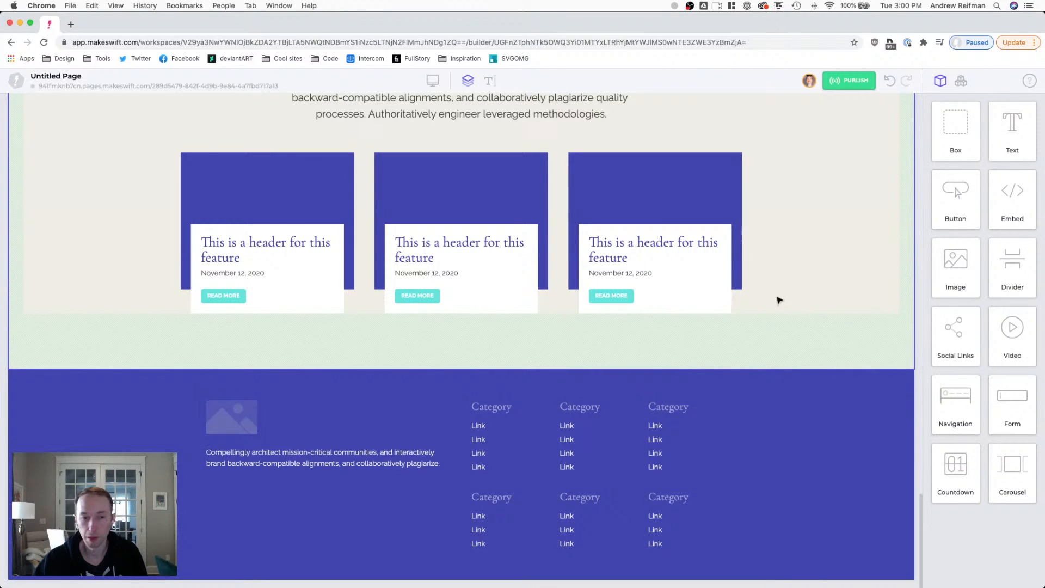
# - Delete the fourth link from each of the three upper footer categories
pyautogui.click(506, 463)
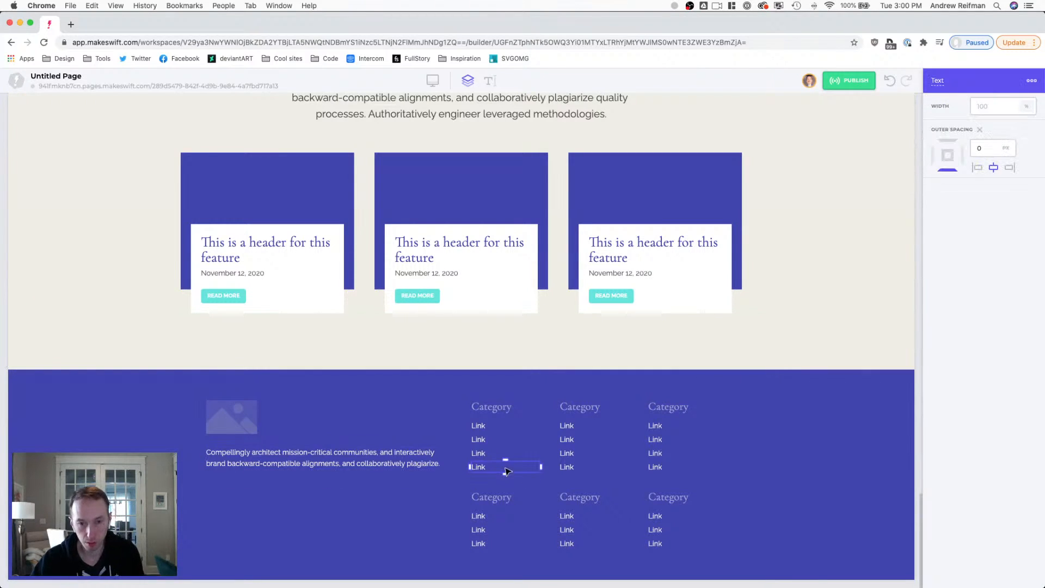
pyautogui.moveTo(507, 463); pyautogui.dragTo(582, 469)
pyautogui.press('BackSpace')
pyautogui.click(661, 469)
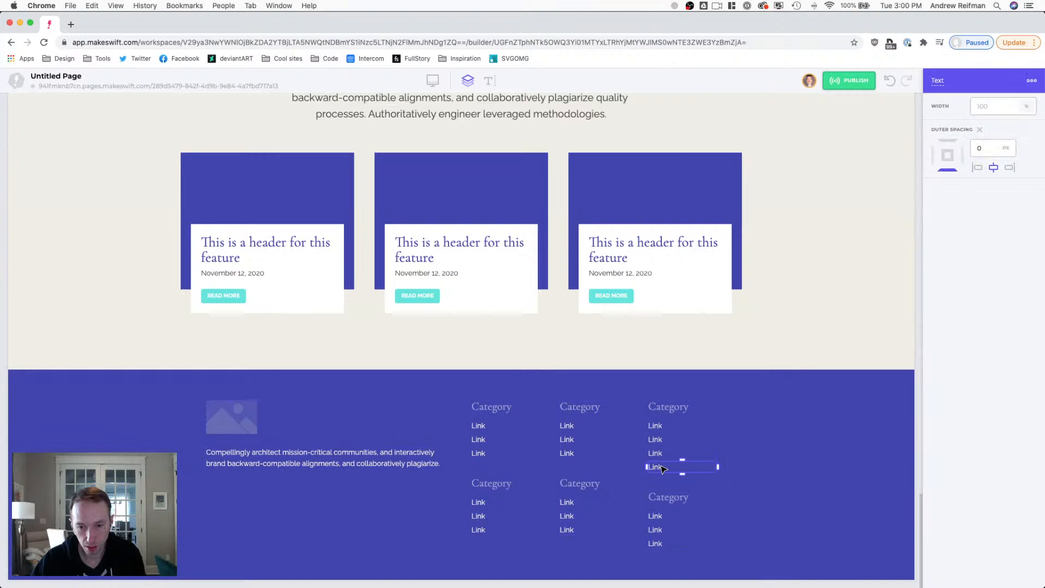
pyautogui.press('BackSpace')
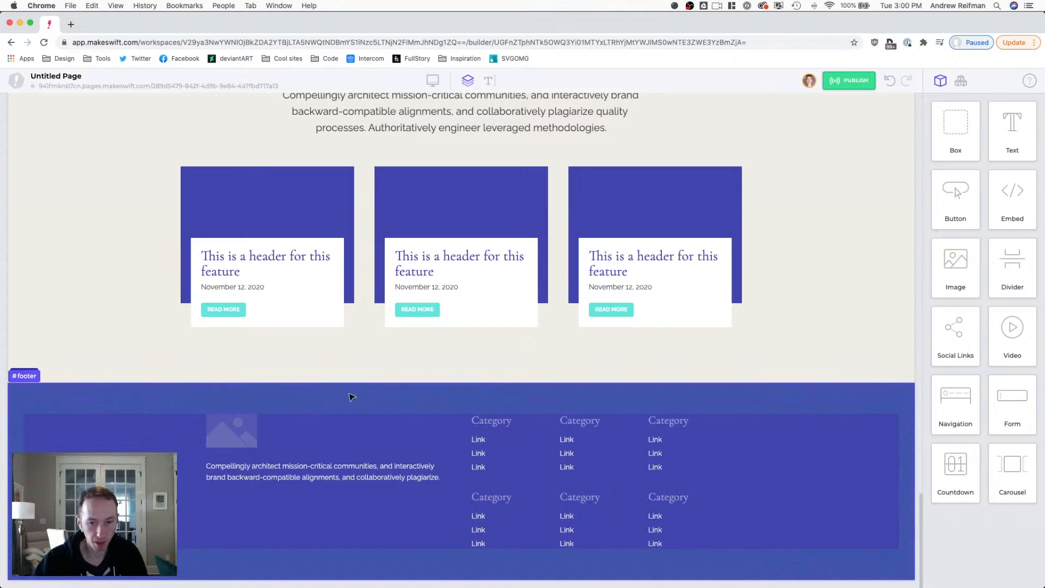
# - Tighten the bottom spacing of the three upper footer category headings to 5 px
pyautogui.click(512, 425)
pyautogui.moveTo(506, 433); pyautogui.dragTo(506, 430)
pyautogui.click(588, 423)
pyautogui.moveTo(590, 431); pyautogui.dragTo(597, 431)
pyautogui.click(677, 422)
pyautogui.moveTo(681, 430); pyautogui.dragTo(679, 428)
# - Set the bottom spacing of the three lower footer category headings to 5 px
pyautogui.click(676, 497)
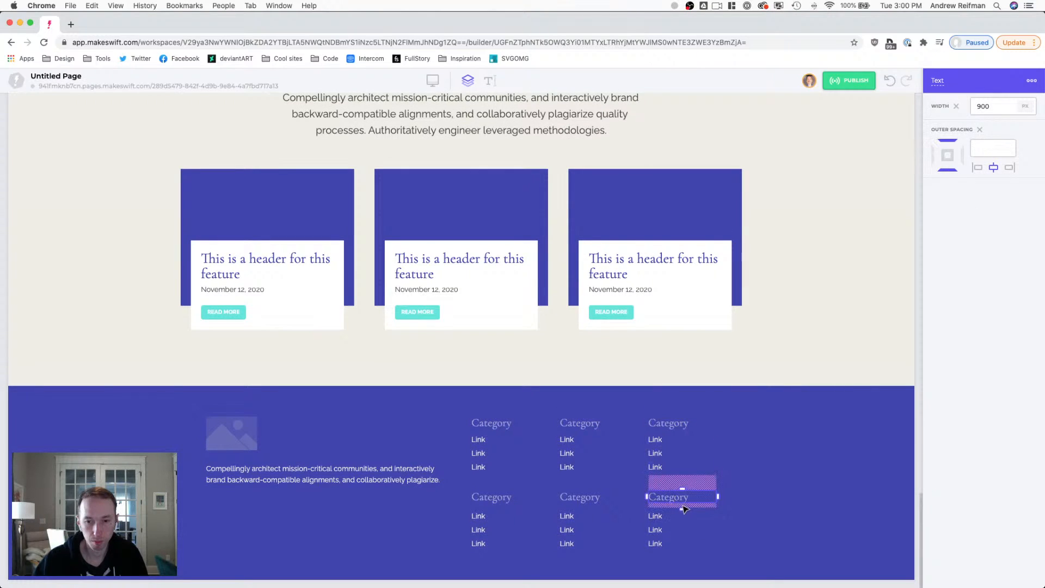
pyautogui.moveTo(684, 508); pyautogui.dragTo(681, 504)
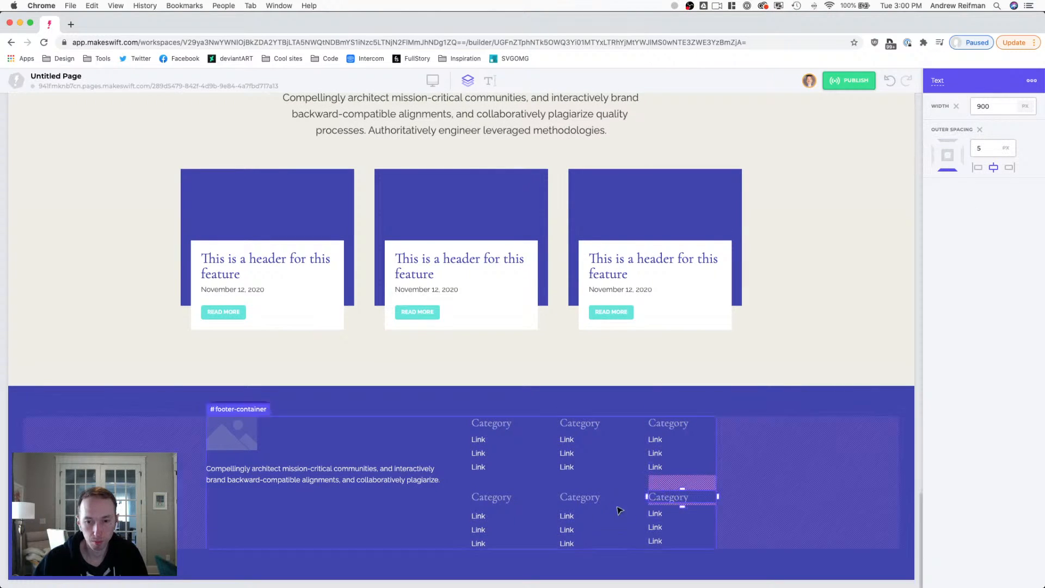
pyautogui.click(590, 503)
pyautogui.moveTo(594, 507); pyautogui.dragTo(593, 504)
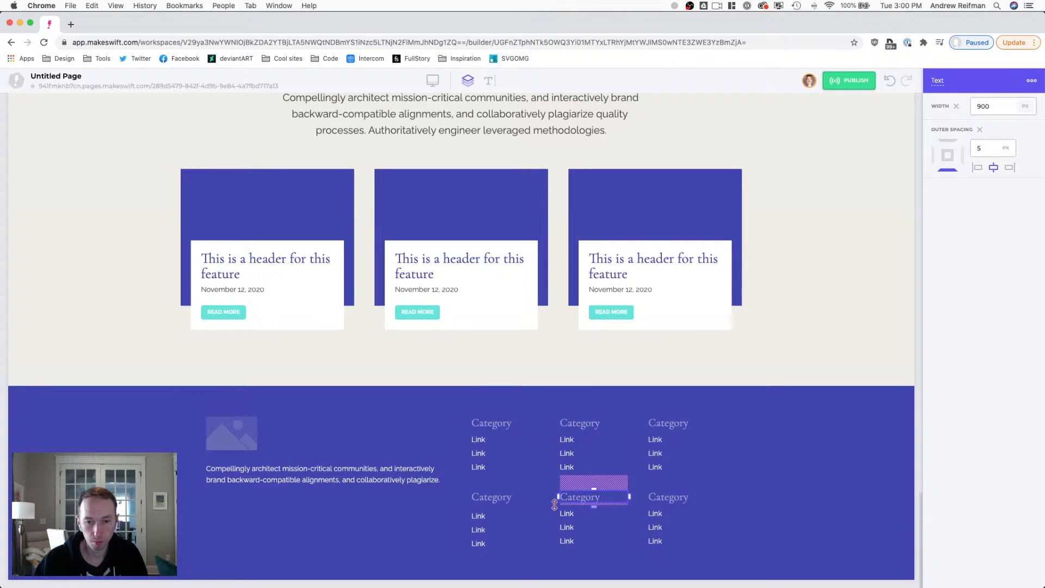
pyautogui.click(498, 502)
pyautogui.moveTo(502, 506); pyautogui.dragTo(502, 503)
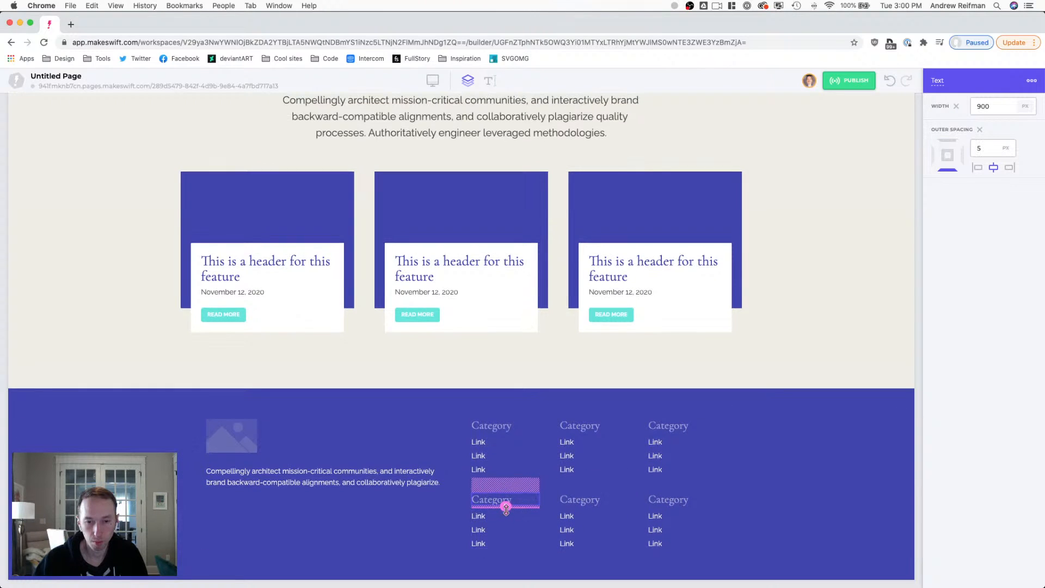
pyautogui.click(921, 353)
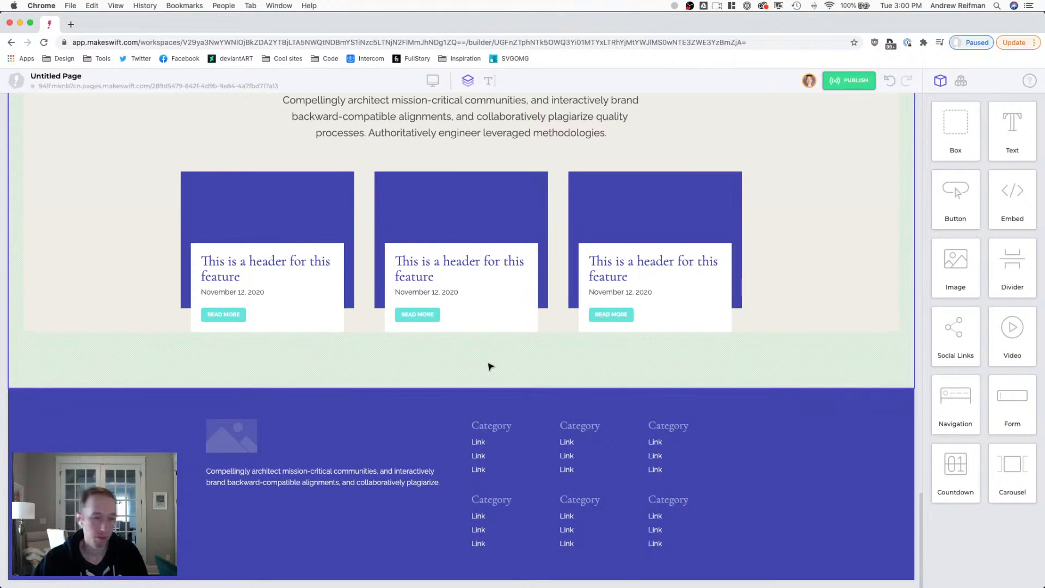
# - Duplicate the footer paragraph and tighten the spacing below both text blocks, leaving 20 px under the original
pyautogui.click(243, 484)
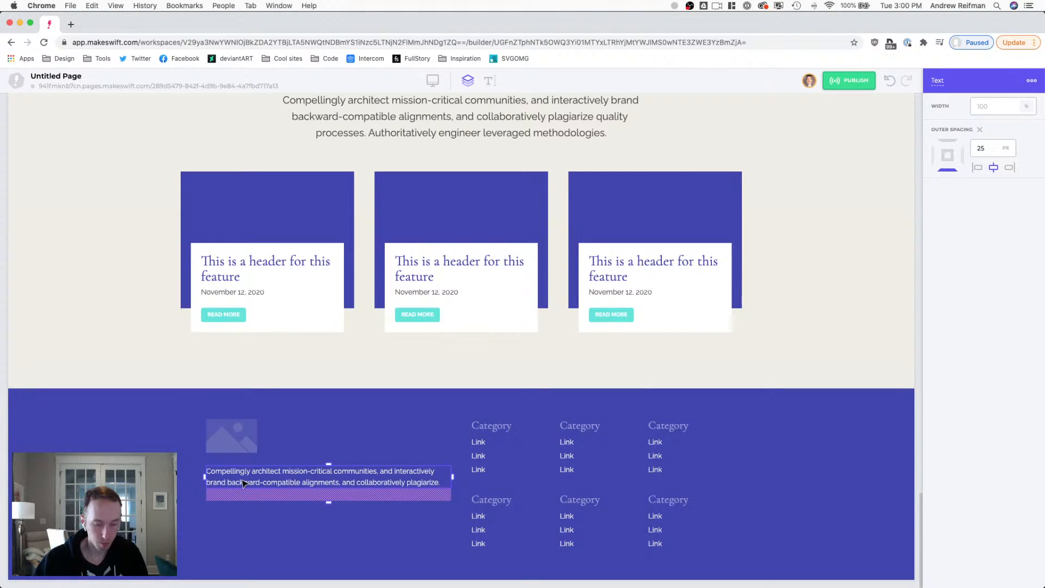
pyautogui.press('super+d')
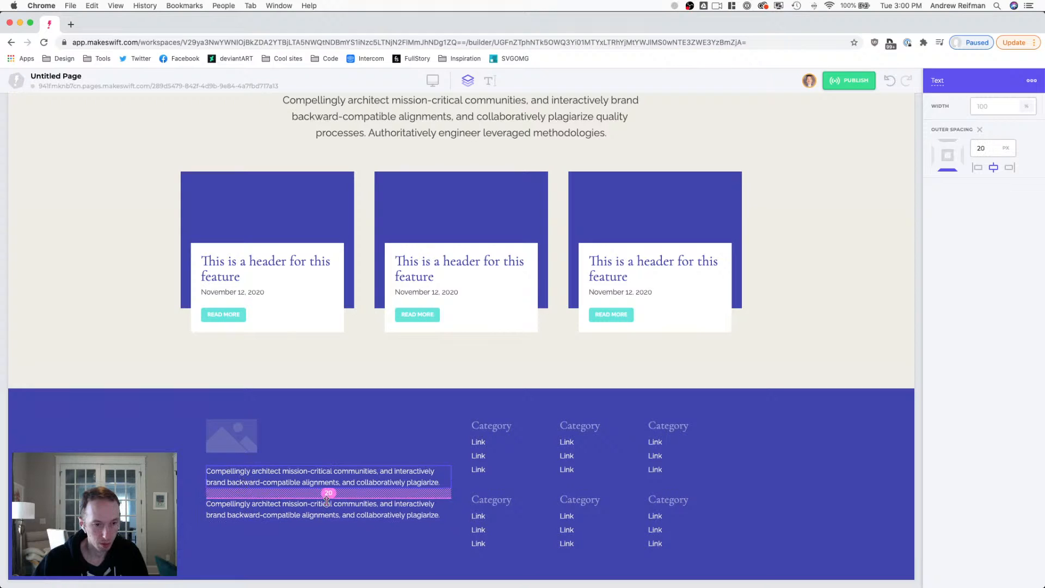
pyautogui.click(312, 520)
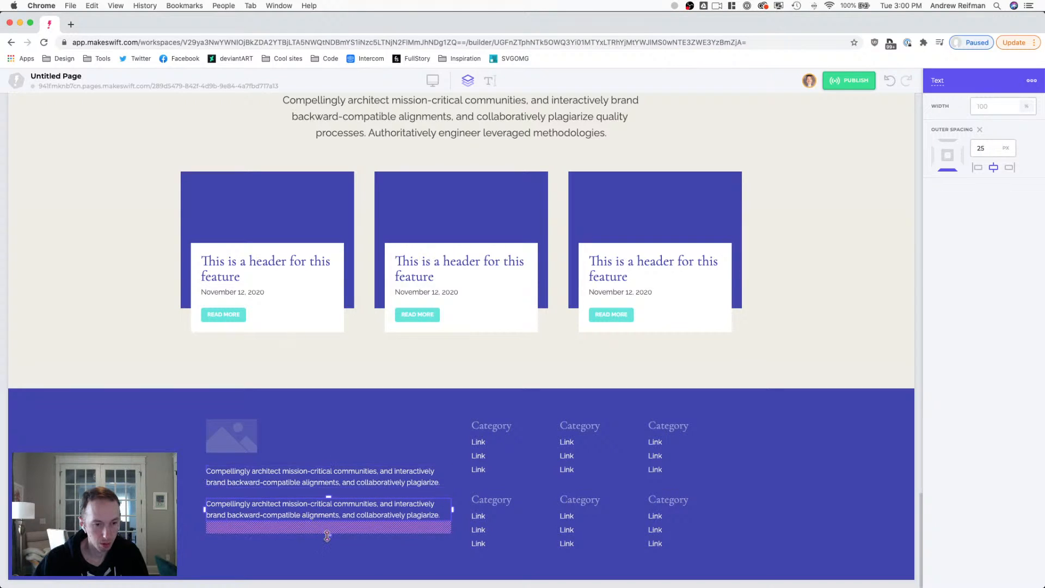
pyautogui.moveTo(327, 537); pyautogui.dragTo(327, 533)
# - Replace the duplicated footer paragraph's text with "© Copyright 2020. All rights reserved."
pyautogui.doubleClick(310, 515)
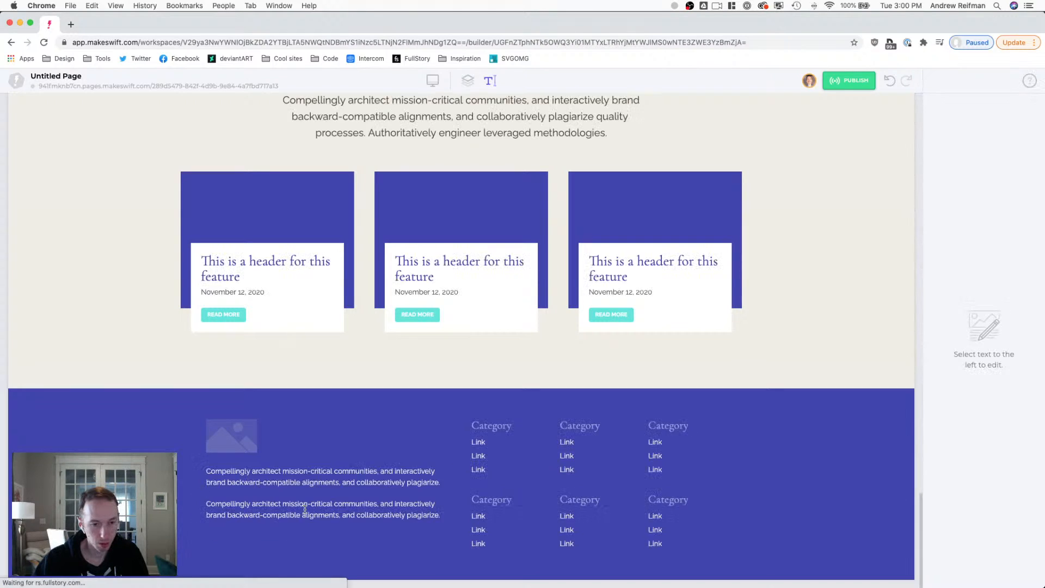
pyautogui.tripleClick(305, 509)
pyautogui.write('©')
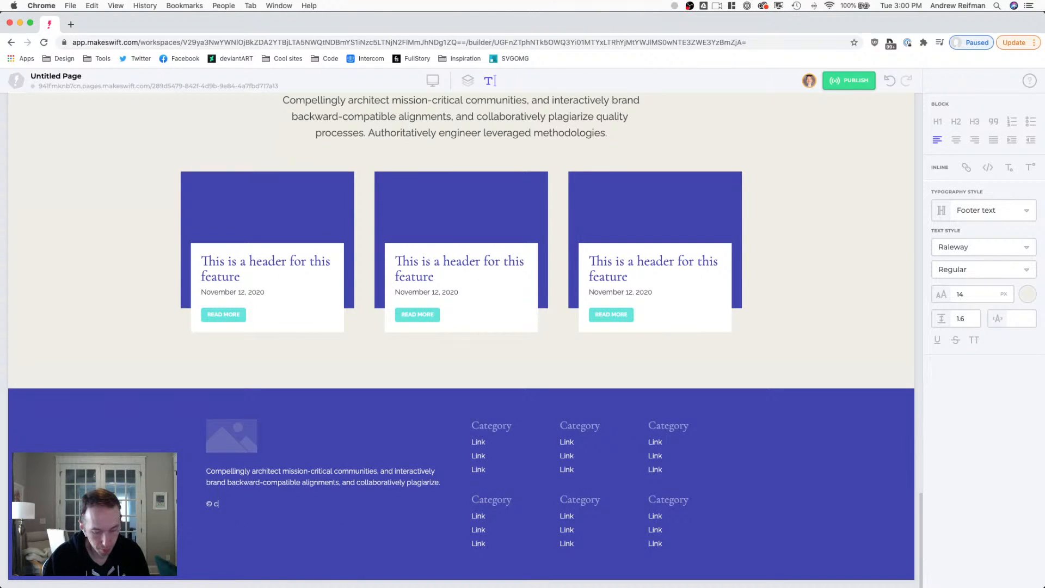
pyautogui.write(' copyright')
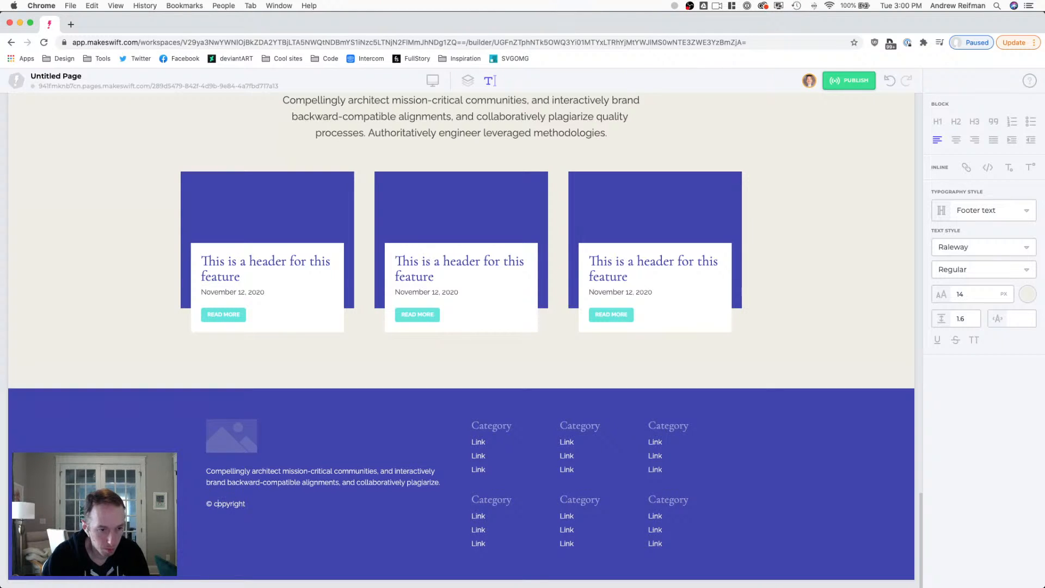
pyautogui.press('BackSpace')
pyautogui.write('Copyright ')
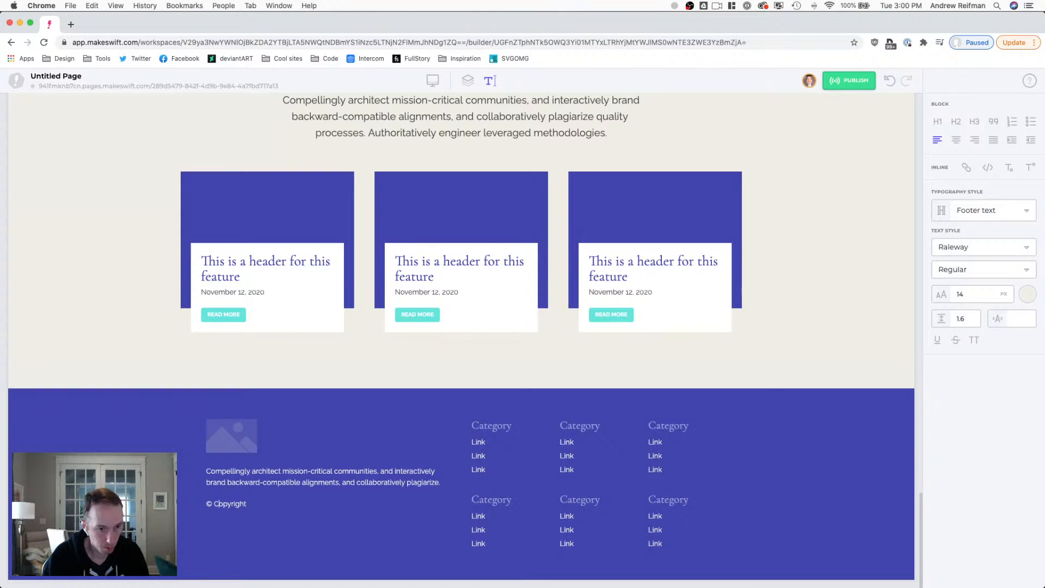
pyautogui.write('2020')
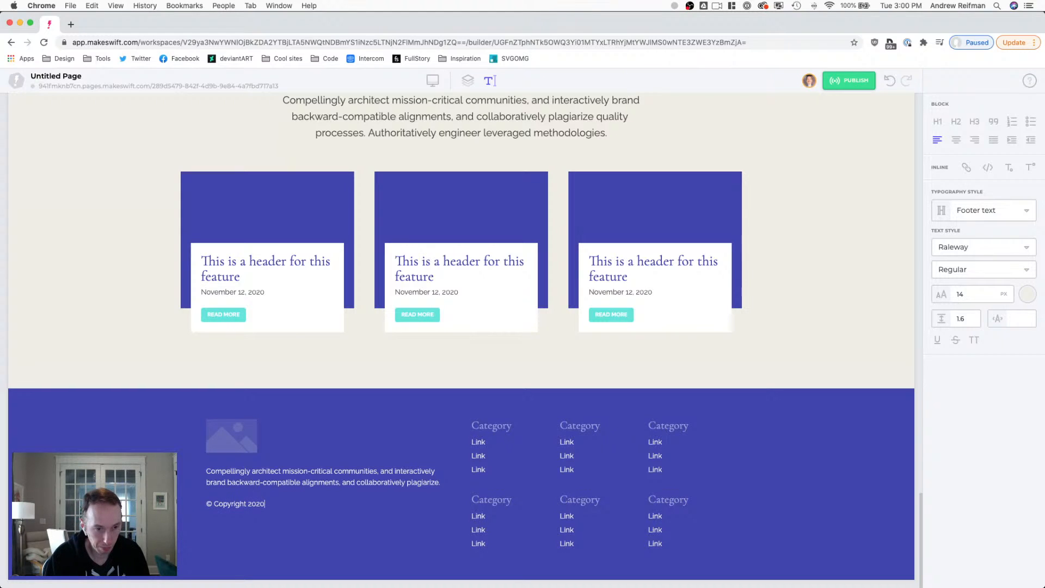
pyautogui.write('. All right')
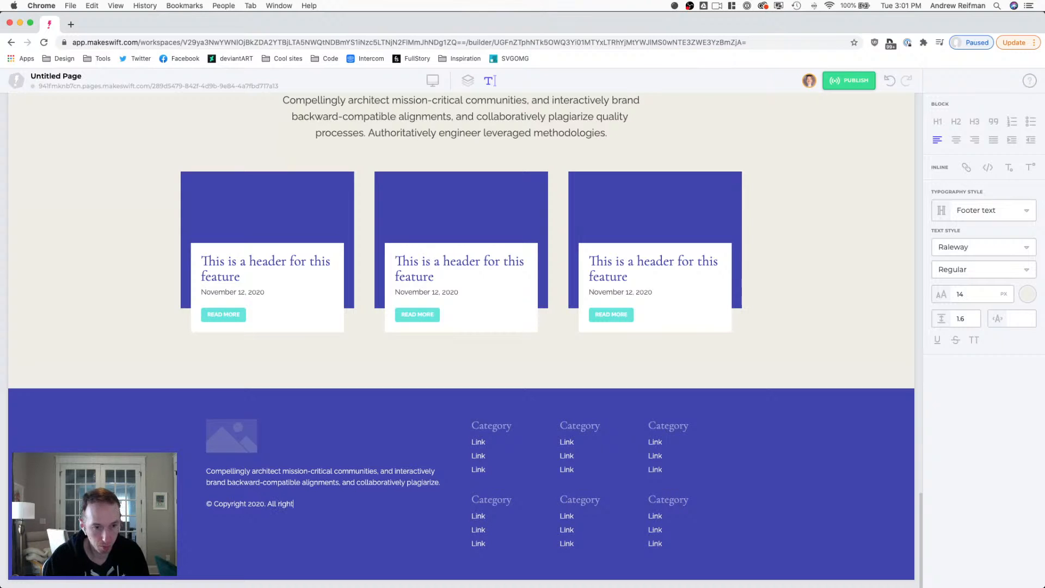
pyautogui.write('s reser')
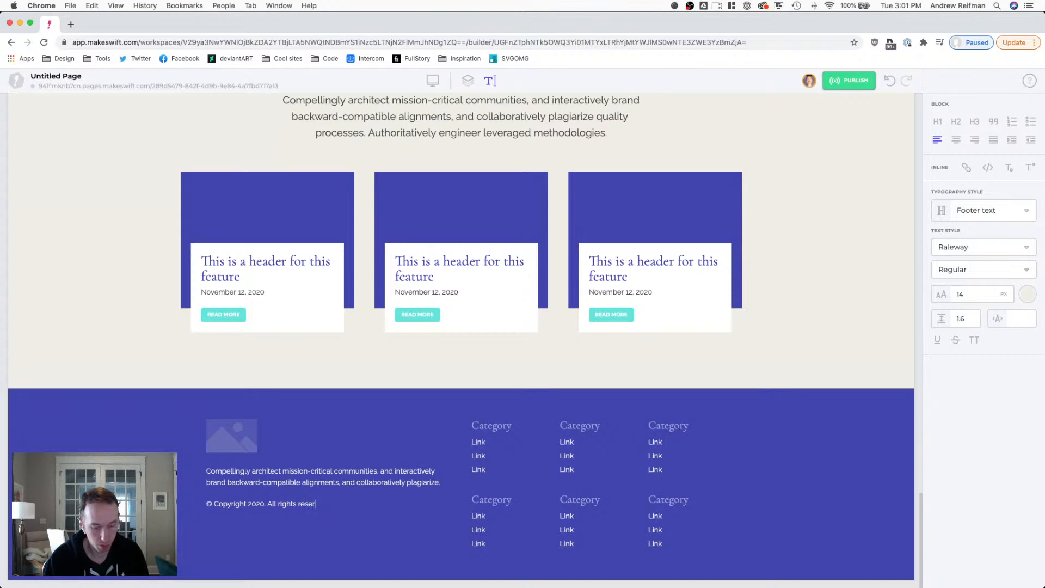
pyautogui.write('ved')
# - Colour the copyright line white at about half opacity
pyautogui.tripleClick(302, 509)
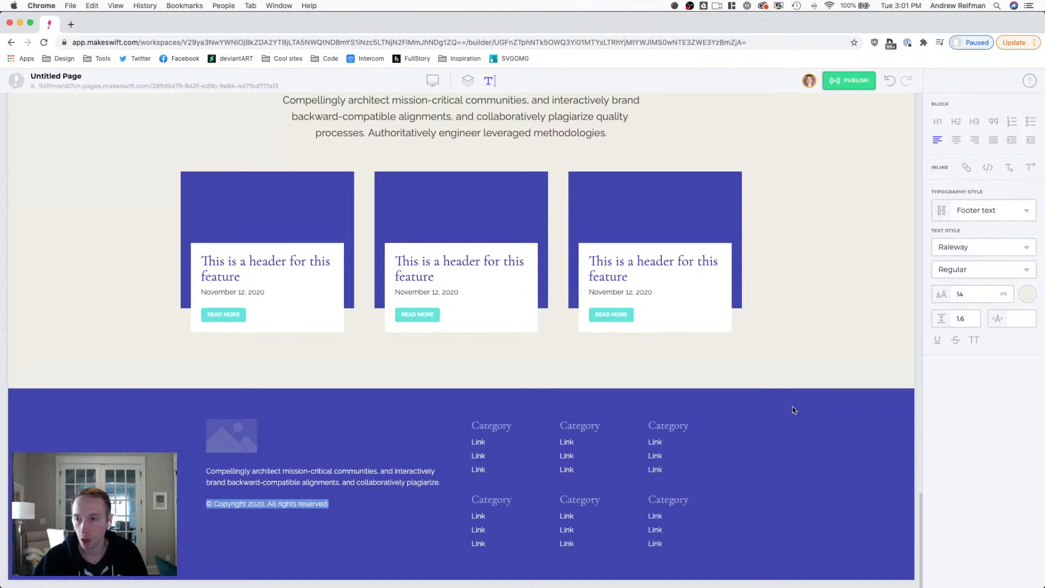
pyautogui.click(1028, 295)
pyautogui.click(958, 334)
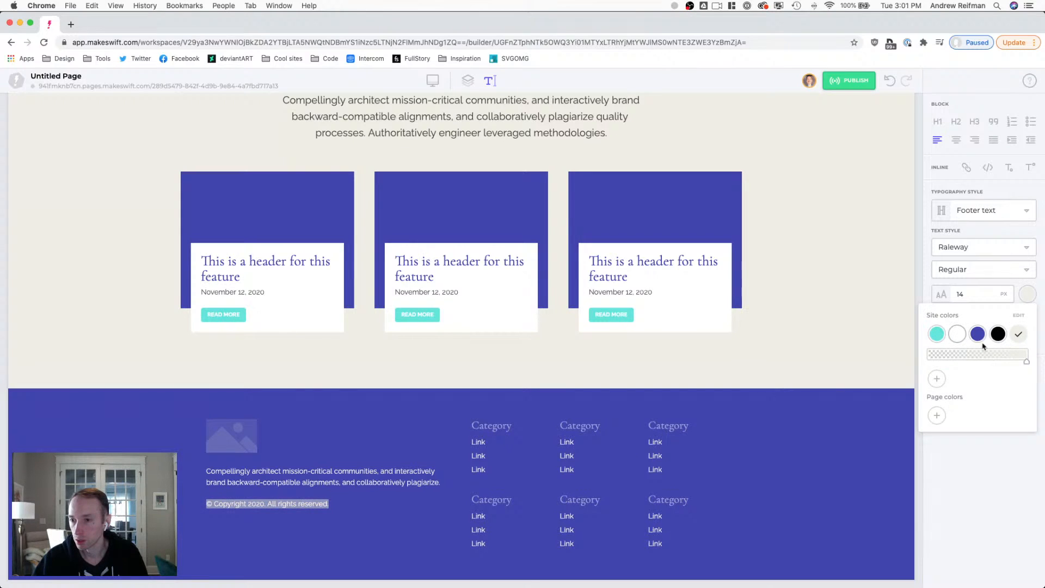
pyautogui.moveTo(1027, 362); pyautogui.dragTo(978, 361)
pyautogui.click(303, 504)
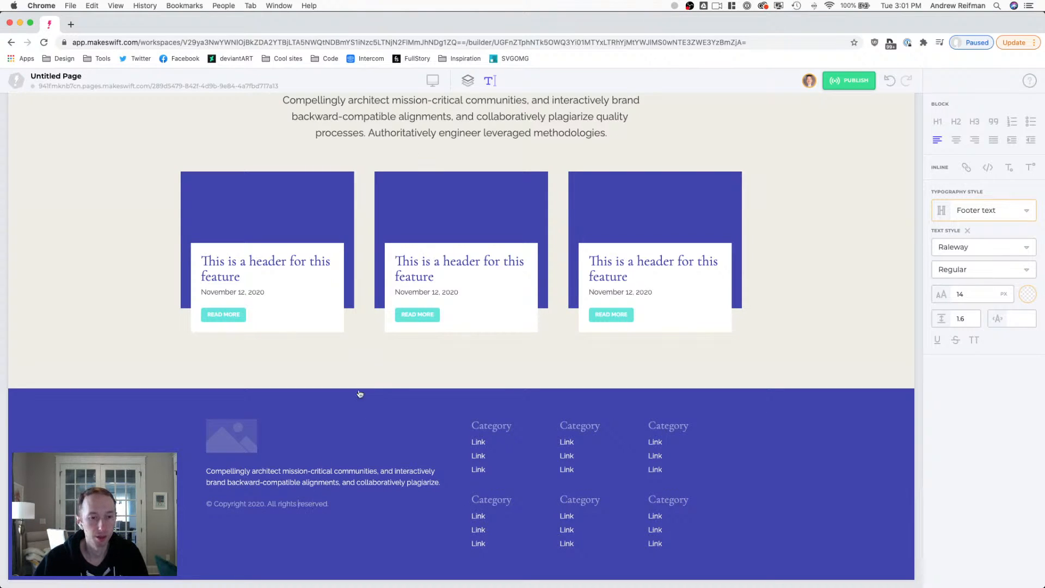
# - Open lorem2.com in a new browser tab and copy the first paragraph of its short placeholder text
pyautogui.click(346, 483)
pyautogui.click(346, 484)
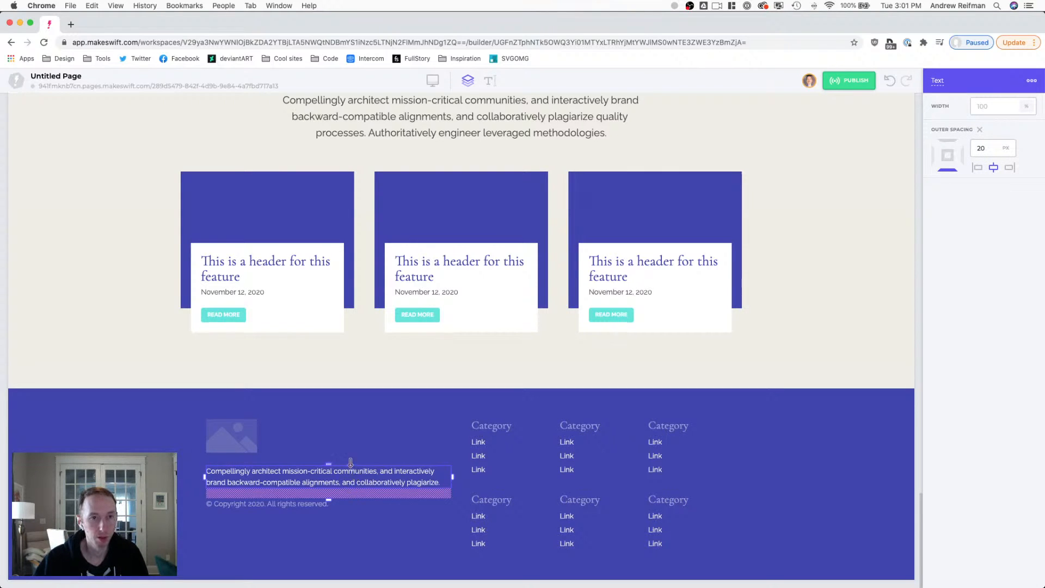
pyautogui.scroll(5, 351, 468)
pyautogui.scroll(-5, 354, 460)
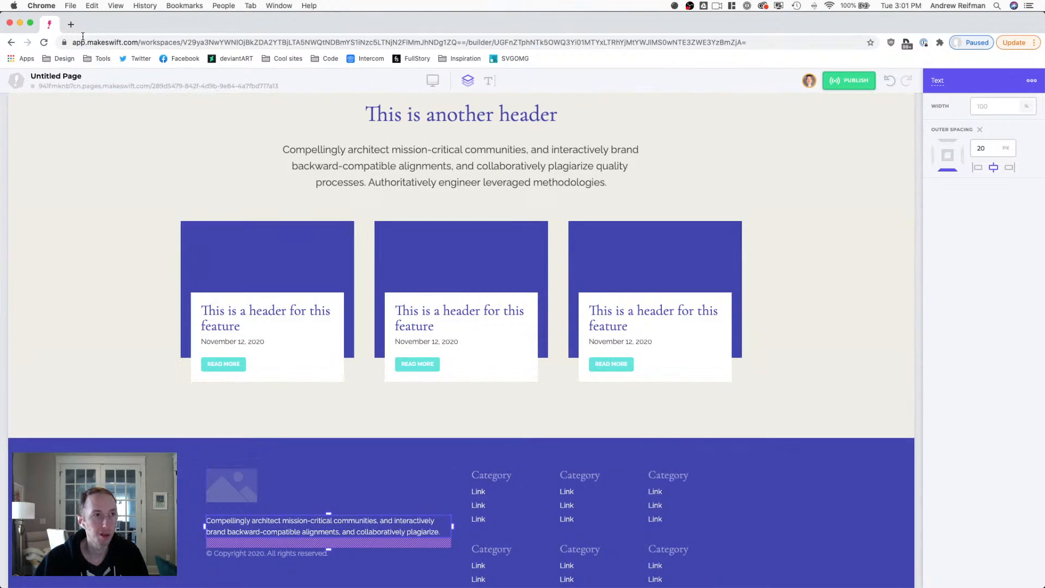
pyautogui.click(71, 25)
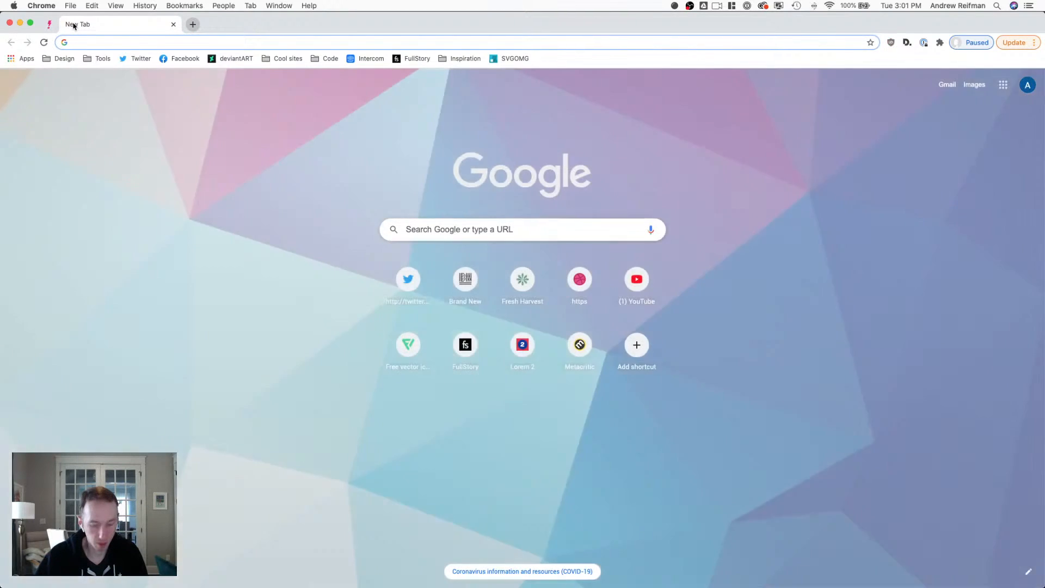
pyautogui.write('lorem2.com')
pyautogui.press('Return')
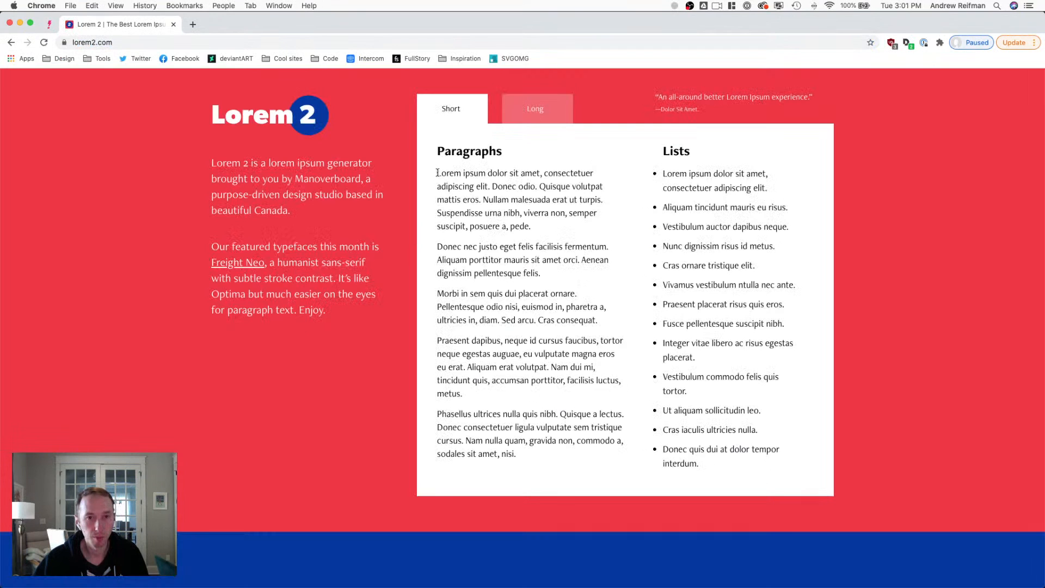
pyautogui.moveTo(438, 172); pyautogui.dragTo(536, 235)
pyautogui.press('super+c')
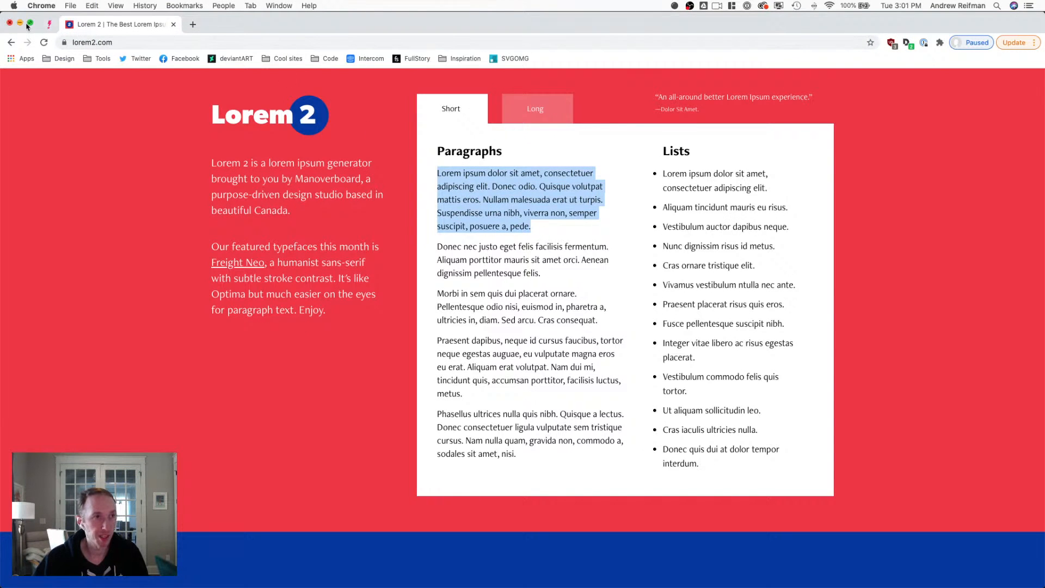
# - Return to the Makeswift page and replace the footer paragraph above the copyright line with the copied lorem ipsum text
pyautogui.click(49, 24)
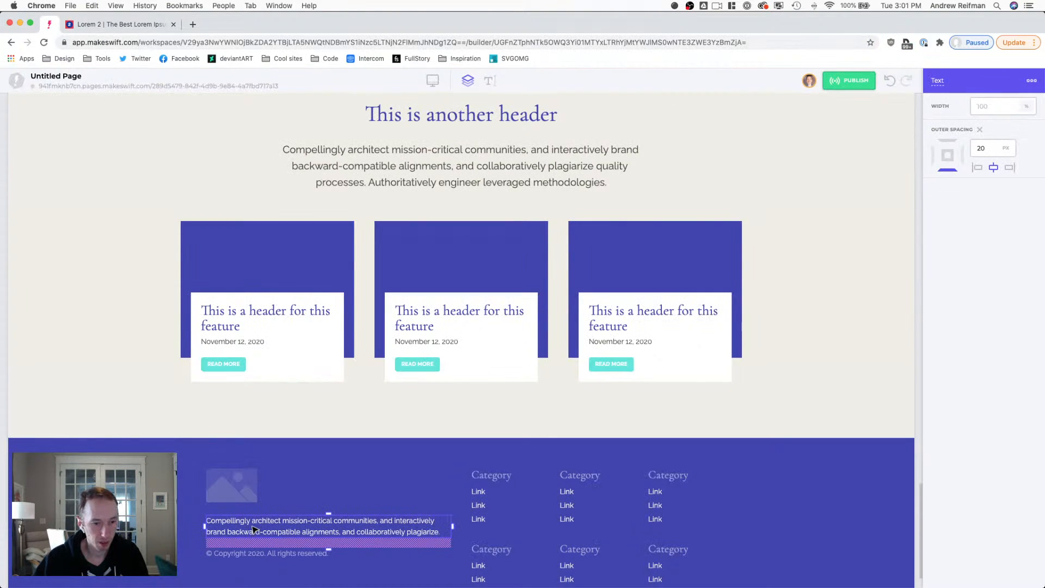
pyautogui.doubleClick(253, 529)
pyautogui.press('super+a')
pyautogui.press('super+v')
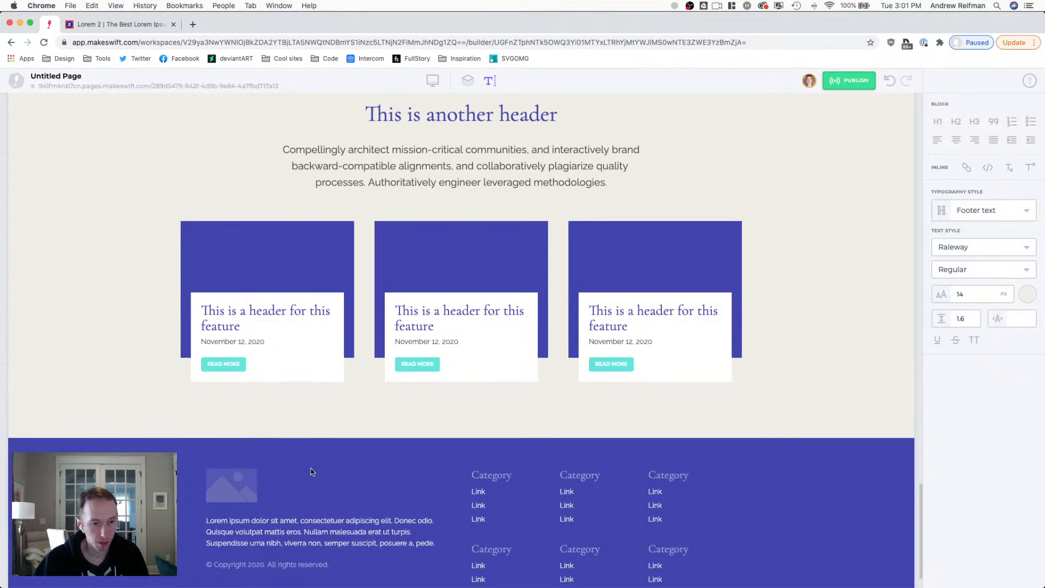
# - Apply the Paragraph typography style to the whole footer lorem ipsum text and change its colour to white
pyautogui.scroll(-2, 312, 471)
pyautogui.press('super+a')
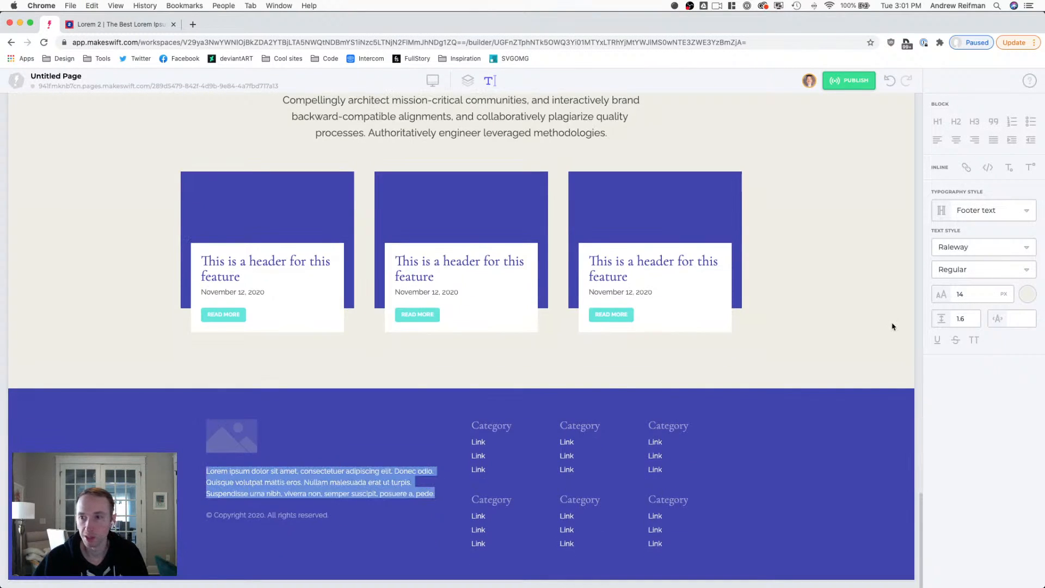
pyautogui.click(988, 211)
pyautogui.scroll(-3, 958, 289)
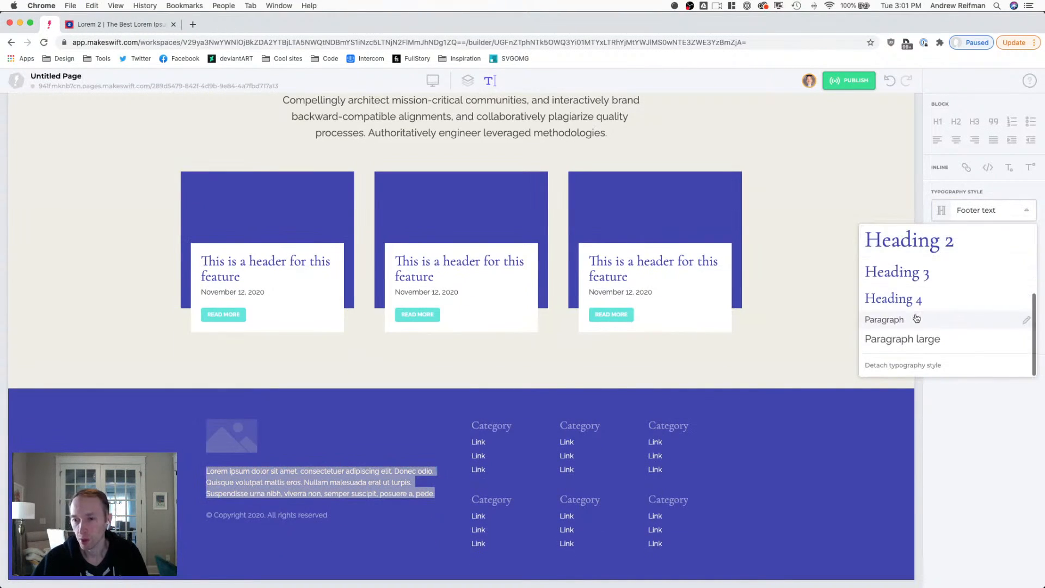
pyautogui.click(917, 319)
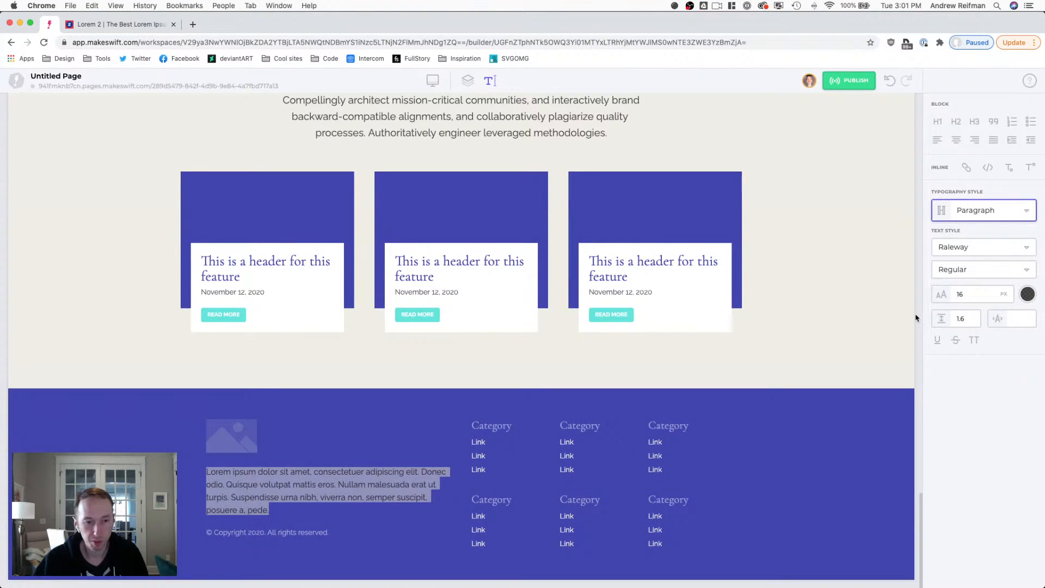
pyautogui.click(1028, 295)
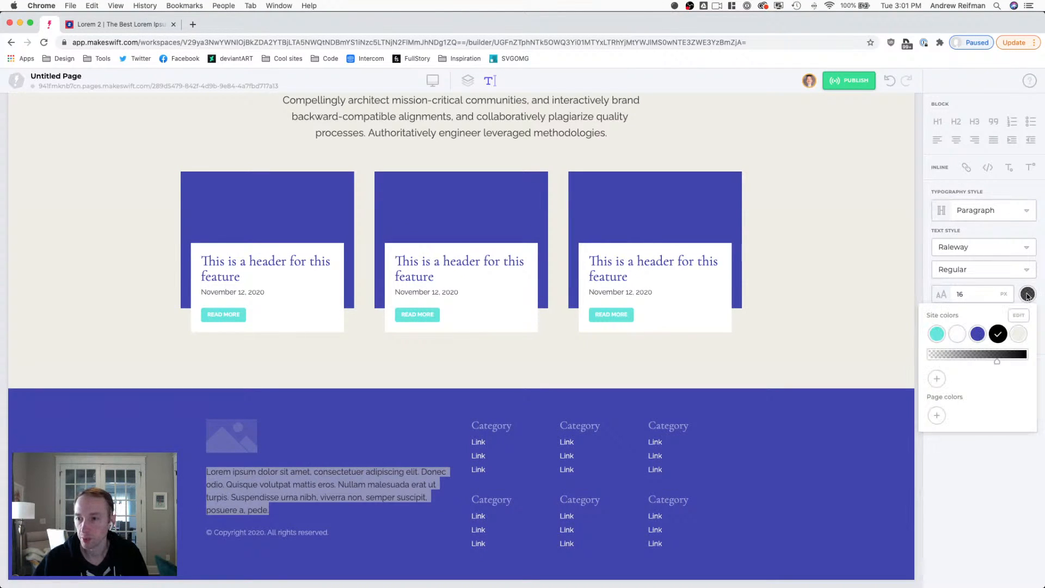
pyautogui.click(958, 334)
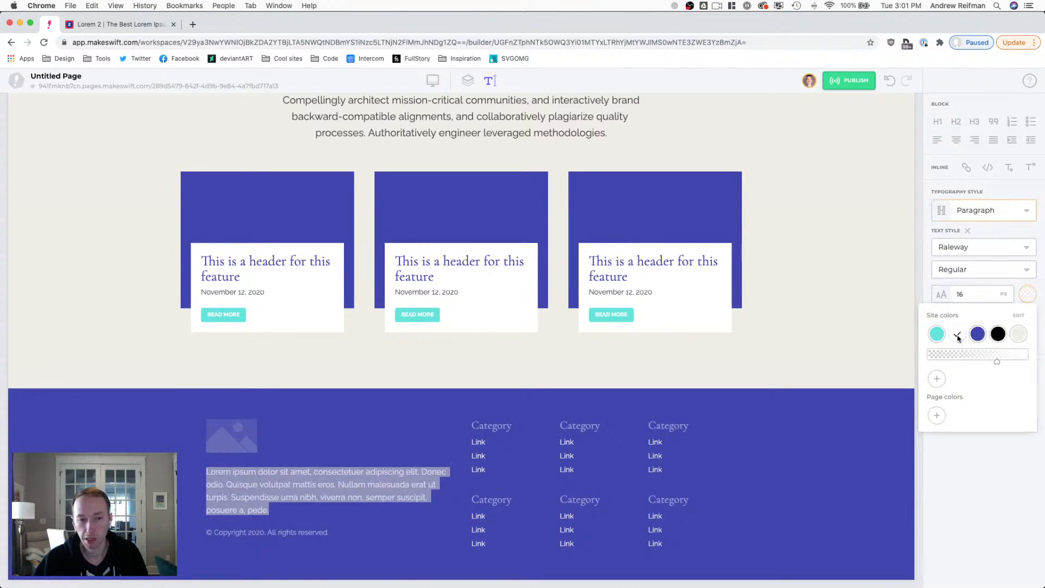
pyautogui.click(343, 483)
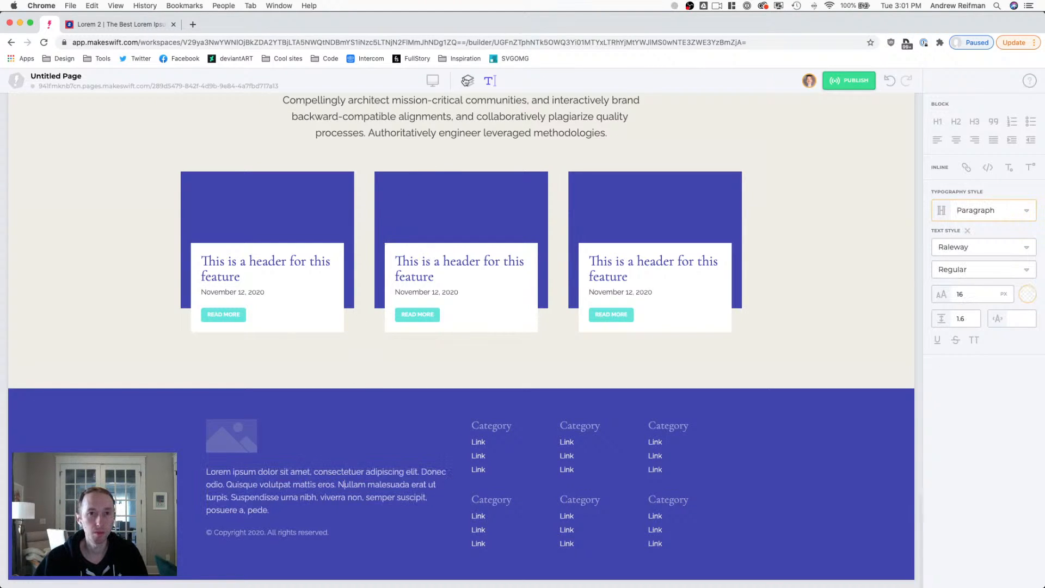
# - Trim the footer description so it ends at "suscipit." and apply the Footer text typography style to it
pyautogui.moveTo(266, 512); pyautogui.dragTo(206, 511)
pyautogui.press('BackSpace')
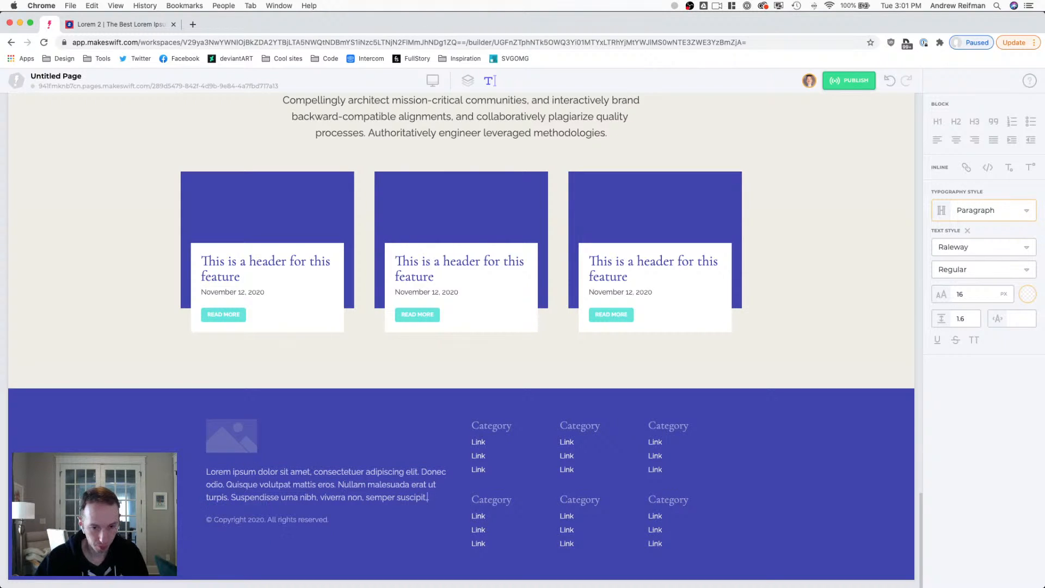
pyautogui.click(485, 443)
pyautogui.click(372, 483)
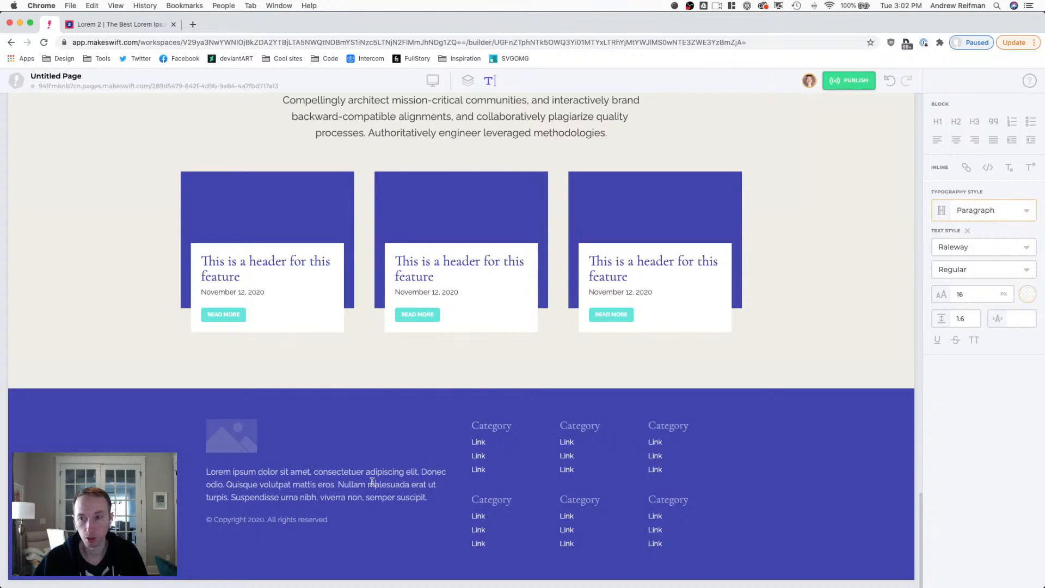
pyautogui.tripleClick(373, 482)
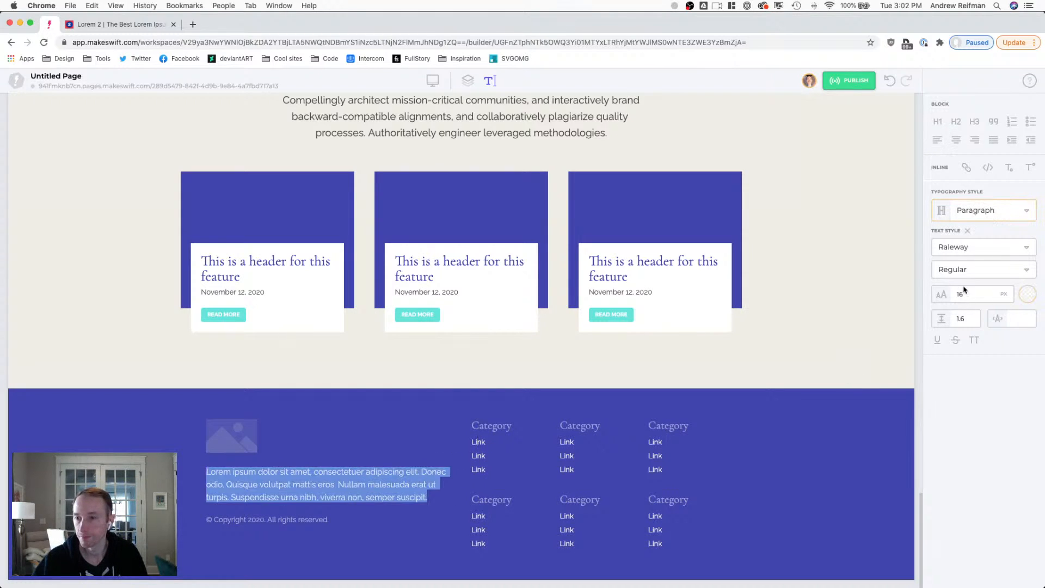
pyautogui.click(1002, 210)
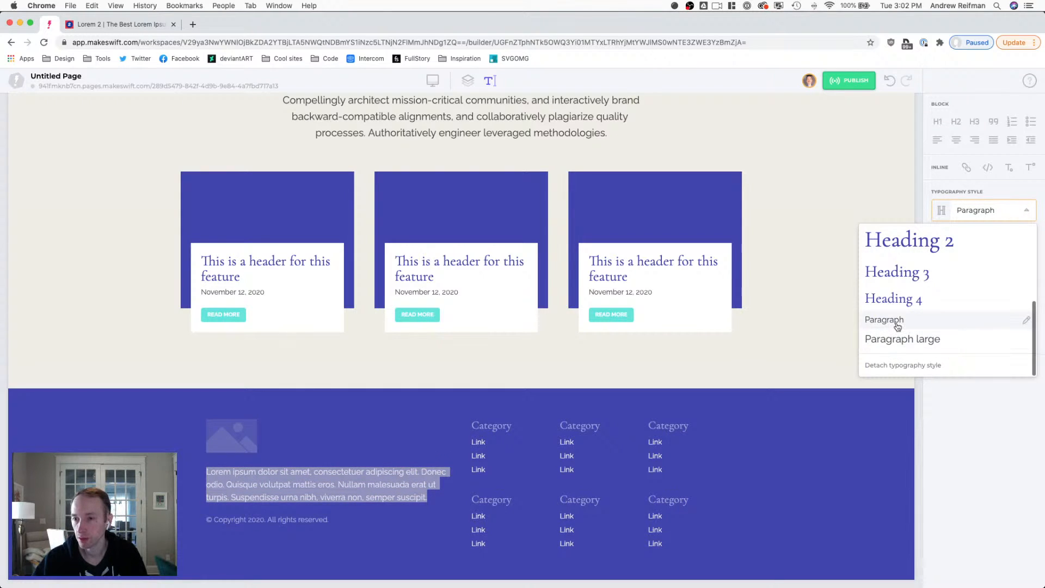
pyautogui.scroll(3, 900, 328)
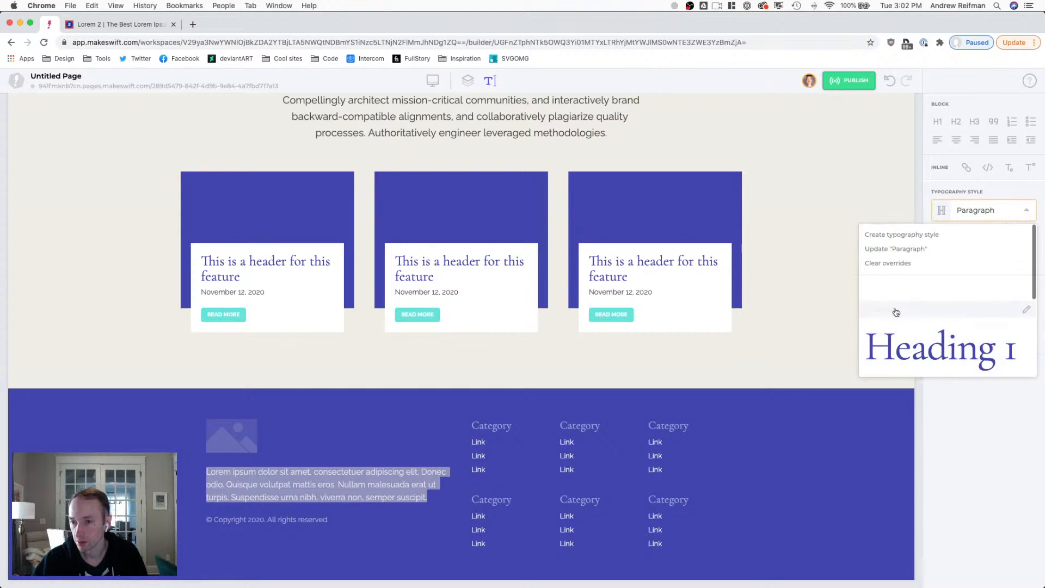
pyautogui.click(901, 299)
pyautogui.click(338, 493)
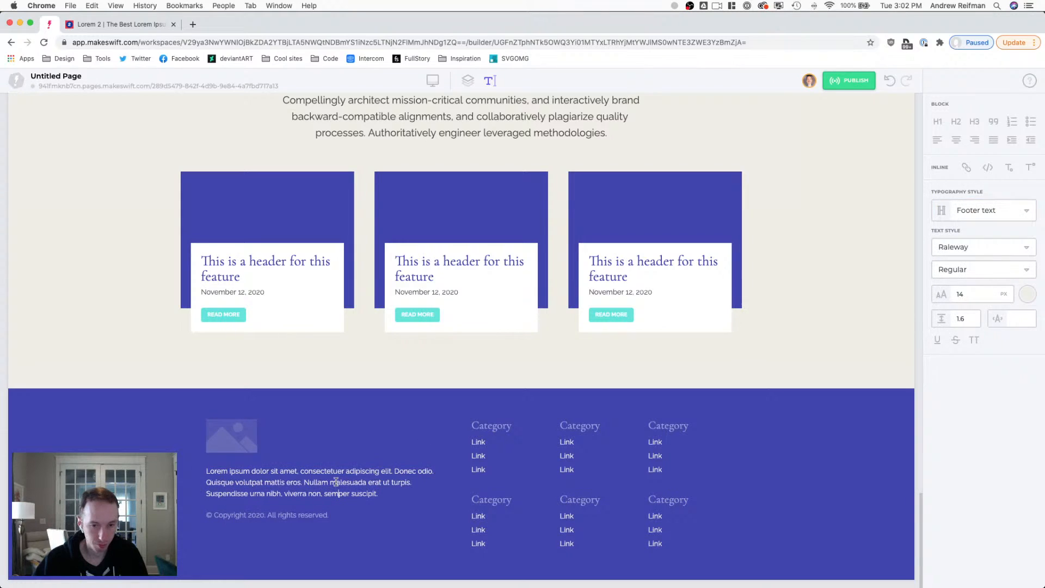
pyautogui.click(477, 443)
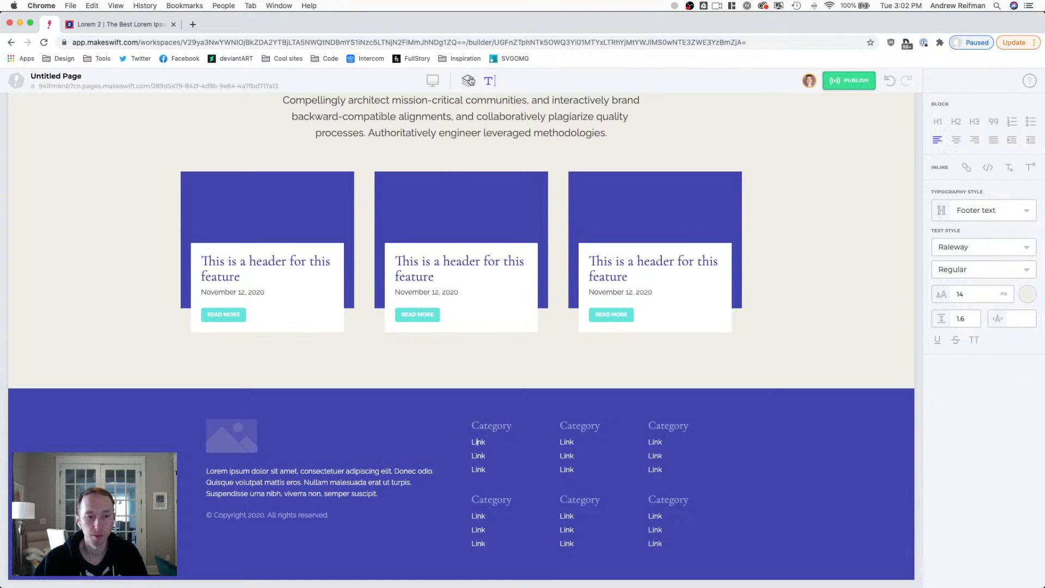
# - Add a Social Links block beneath the copyright line in the footer
pyautogui.click(417, 384)
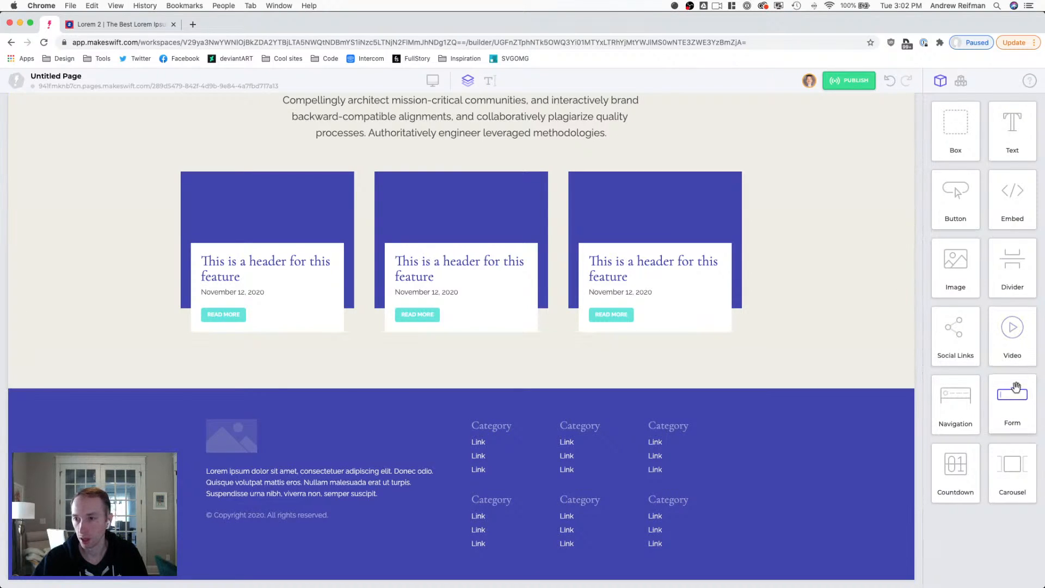
pyautogui.moveTo(955, 332); pyautogui.dragTo(234, 528)
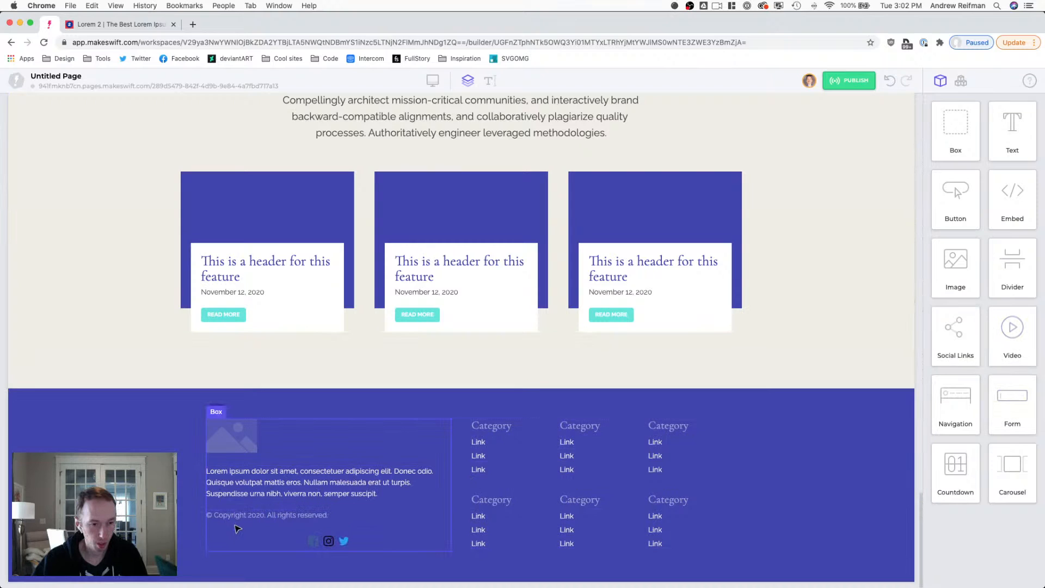
pyautogui.click(338, 543)
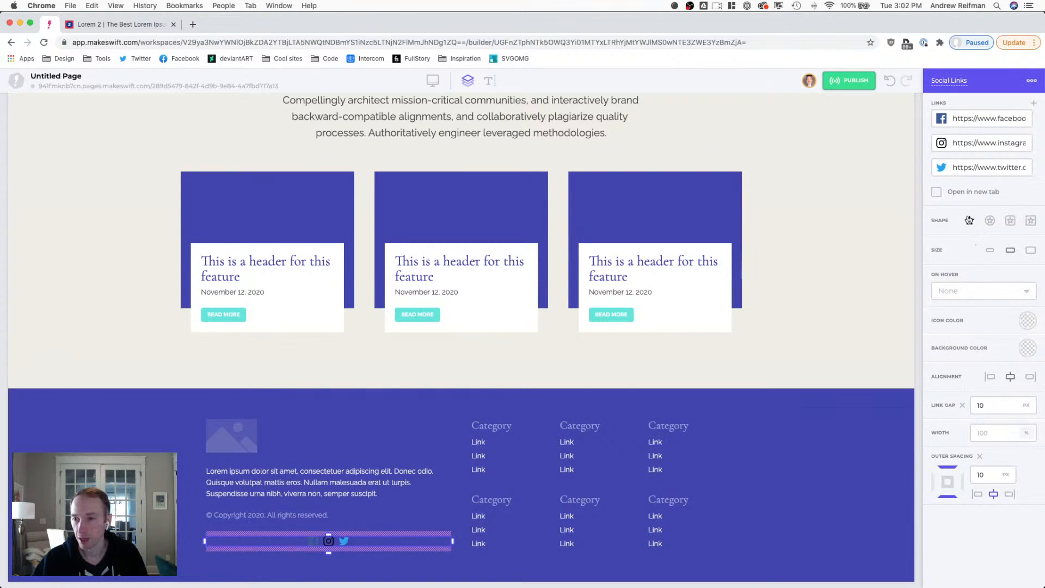
# - Set the social links' icon color to white at 50% opacity
pyautogui.click(1028, 322)
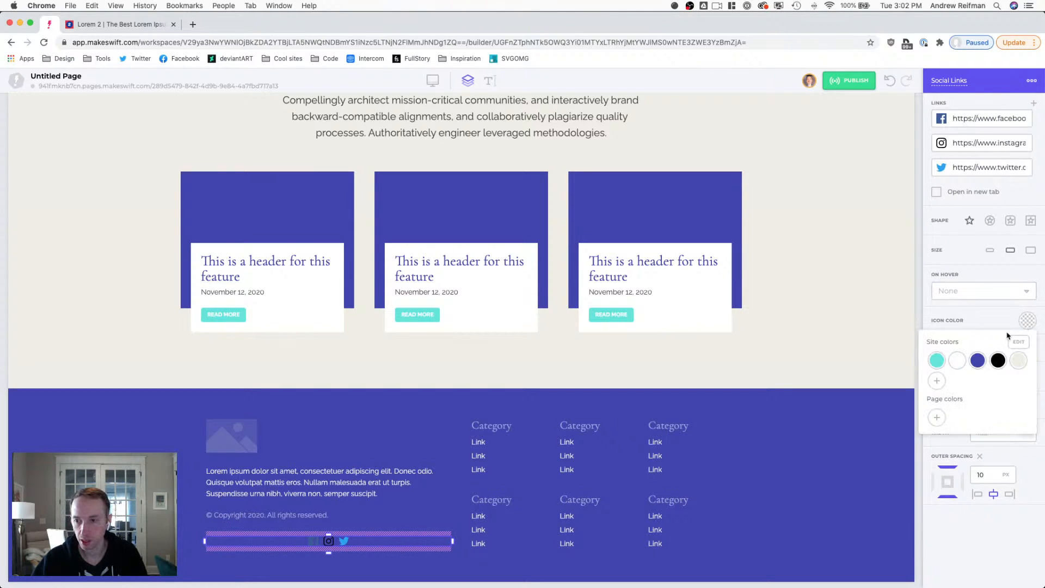
pyautogui.click(957, 360)
pyautogui.moveTo(1021, 390); pyautogui.dragTo(980, 389)
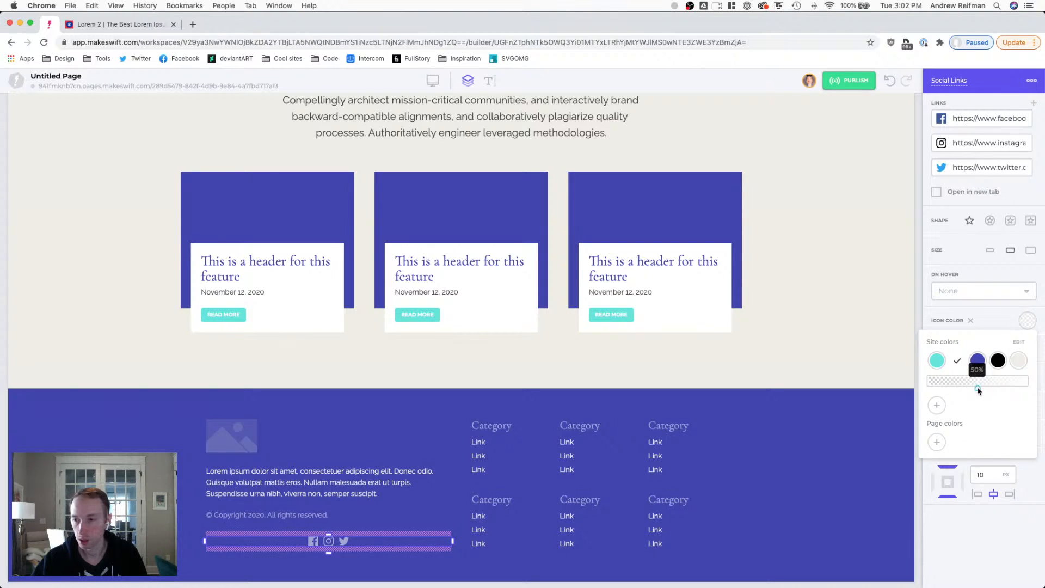
pyautogui.click(985, 317)
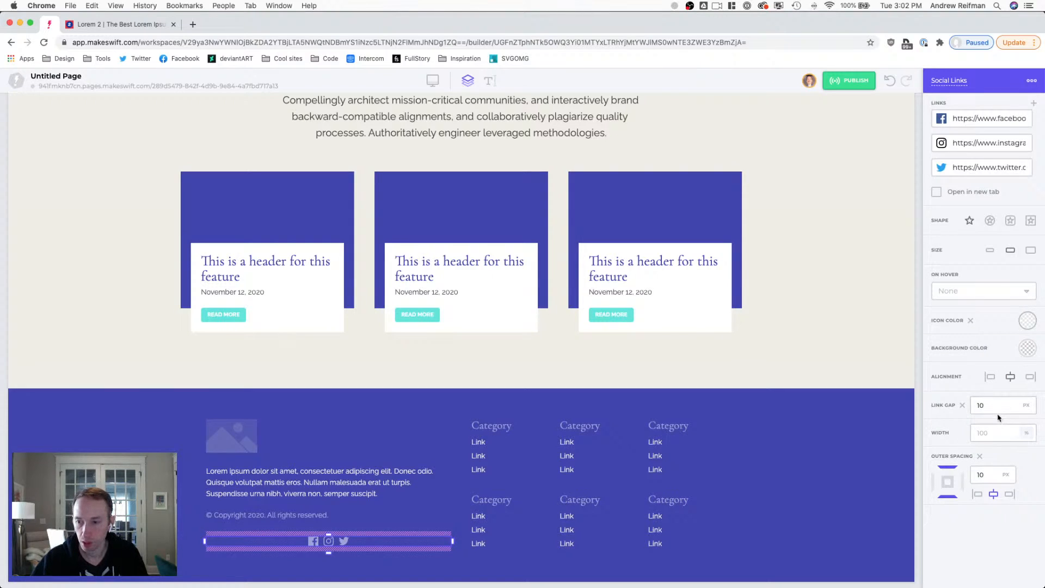
# - Left-align the social links with a 15 px link gap and no outer spacing above or below
pyautogui.moveTo(996, 407); pyautogui.dragTo(1008, 402)
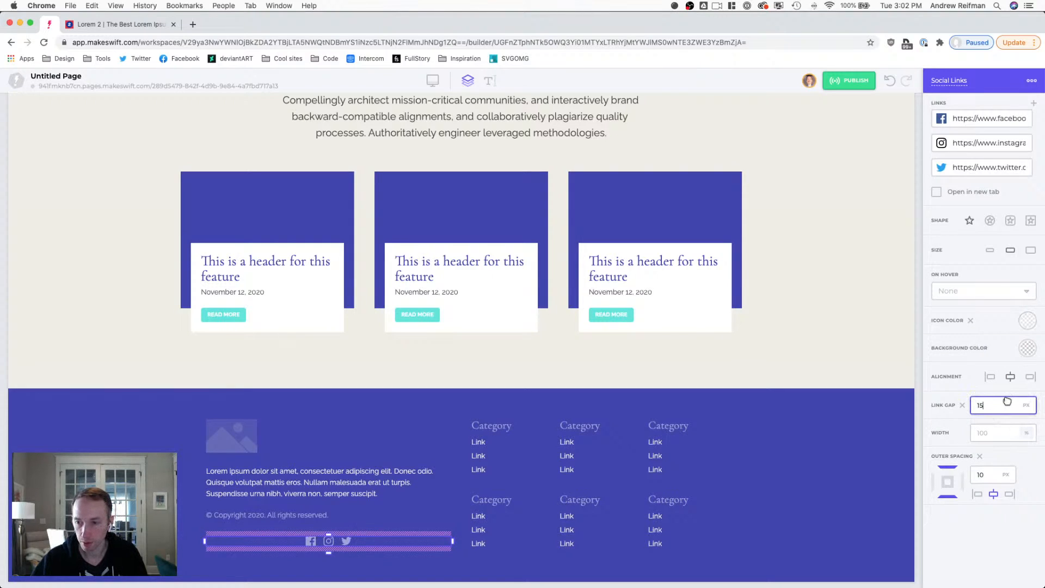
pyautogui.click(990, 376)
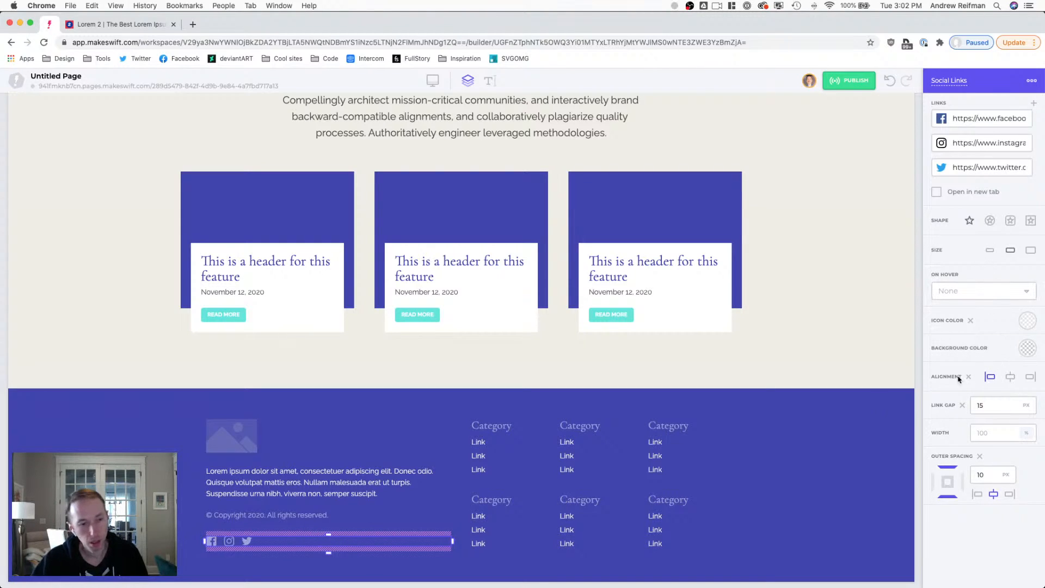
pyautogui.moveTo(327, 553); pyautogui.dragTo(328, 527)
# - Set the bottom outer spacing to 25 px for the copyright line and 15 px for the footer description
pyautogui.click(297, 527)
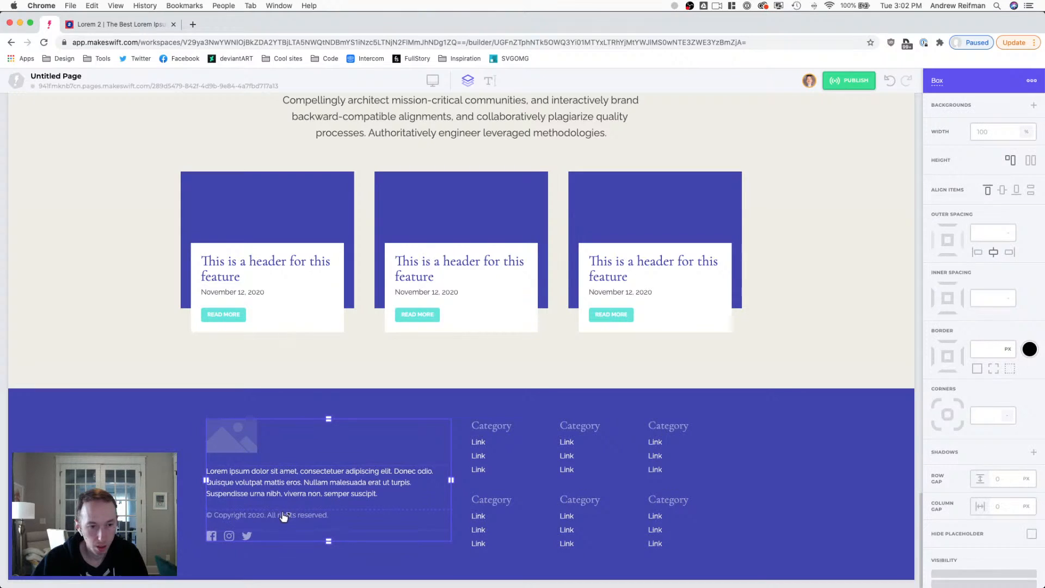
pyautogui.click(286, 516)
pyautogui.moveTo(328, 533); pyautogui.dragTo(325, 536)
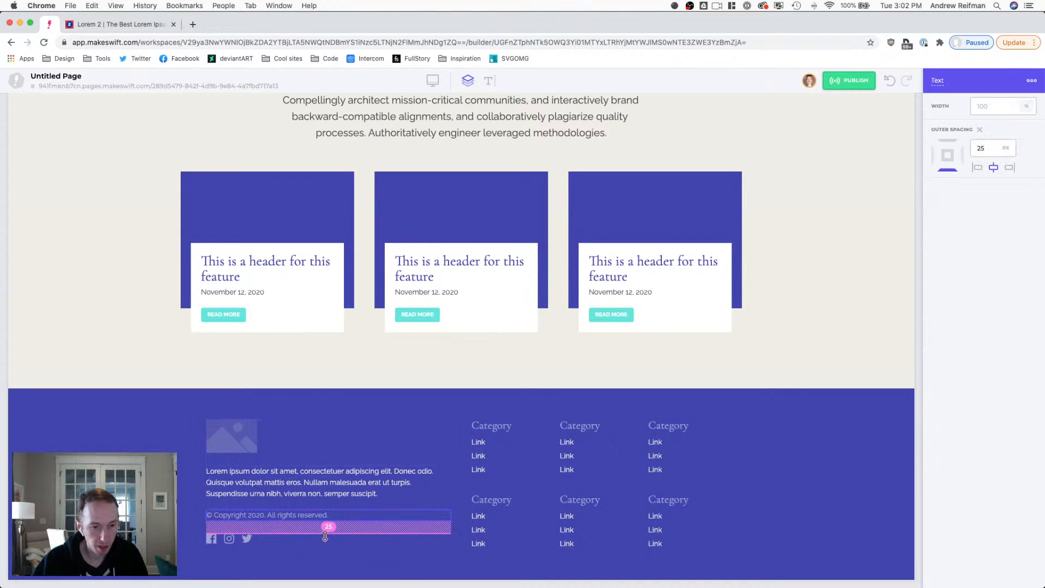
pyautogui.click(327, 507)
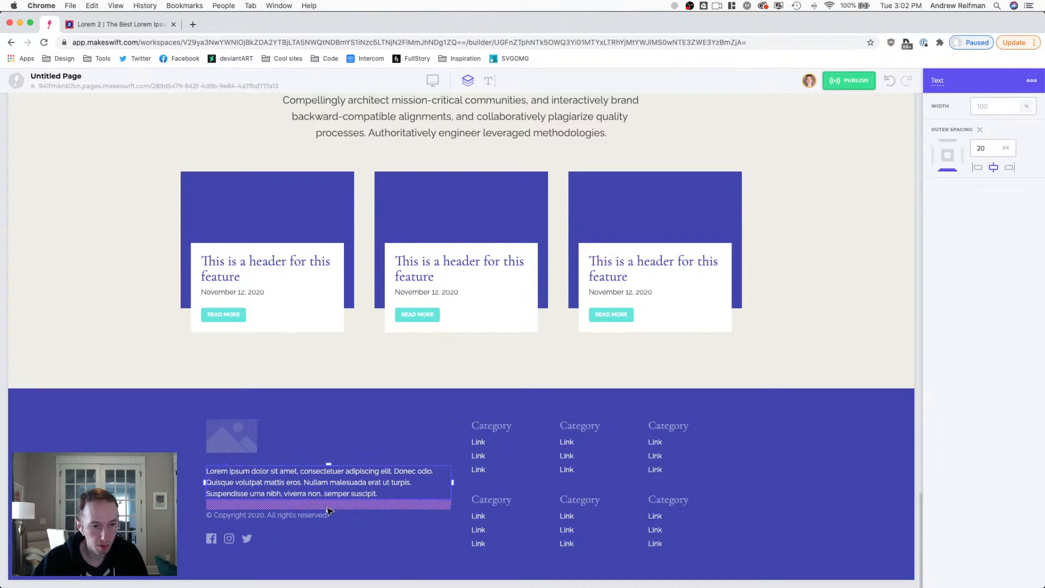
pyautogui.moveTo(329, 514); pyautogui.dragTo(327, 511)
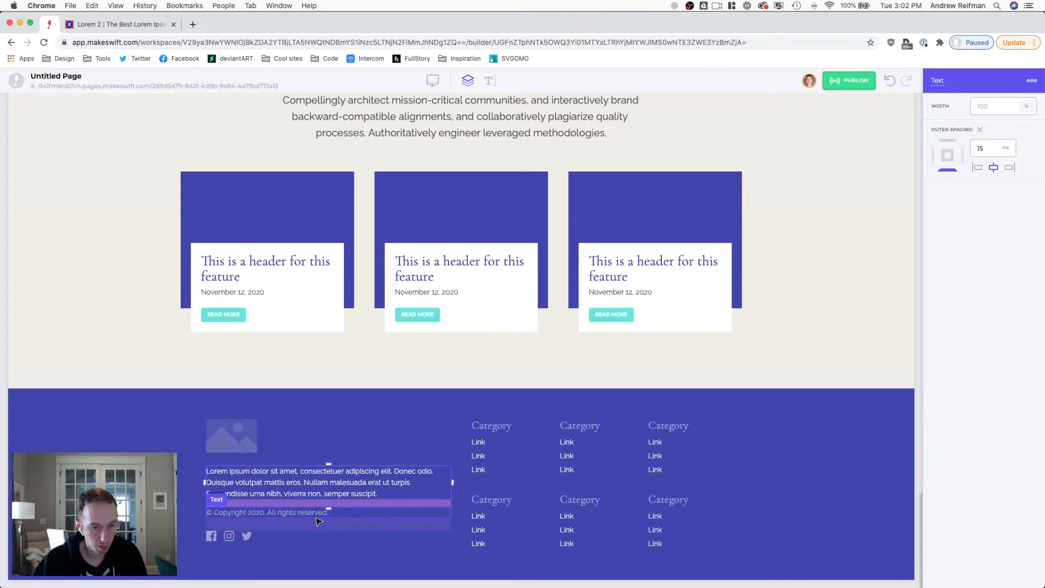
pyautogui.press('Escape')
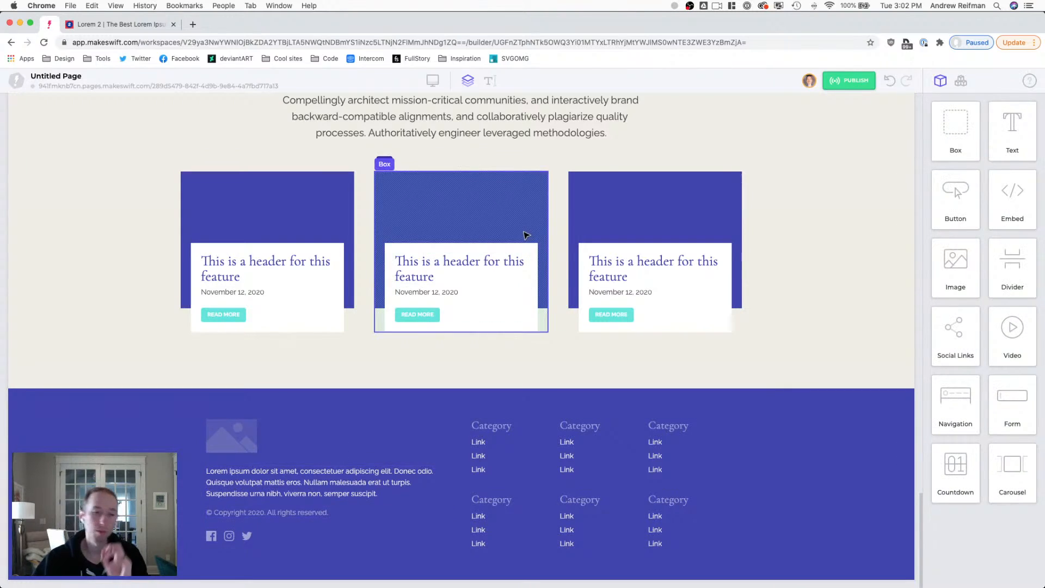
# - Set the footer box's top and bottom inner spacing to 50 px each
pyautogui.click(479, 569)
pyautogui.moveTo(464, 573); pyautogui.dragTo(461, 567)
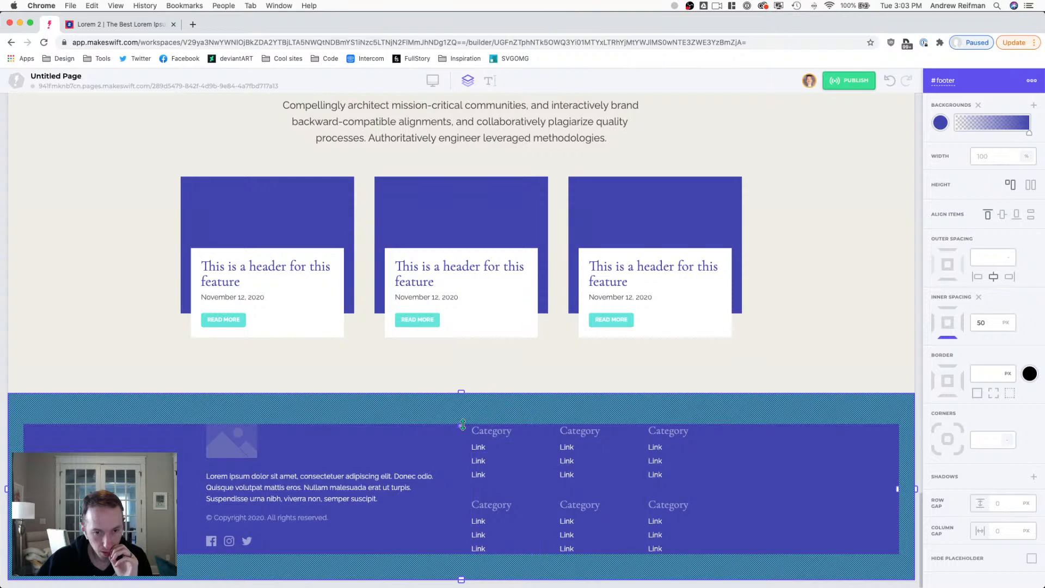
pyautogui.moveTo(462, 424); pyautogui.dragTo(462, 422)
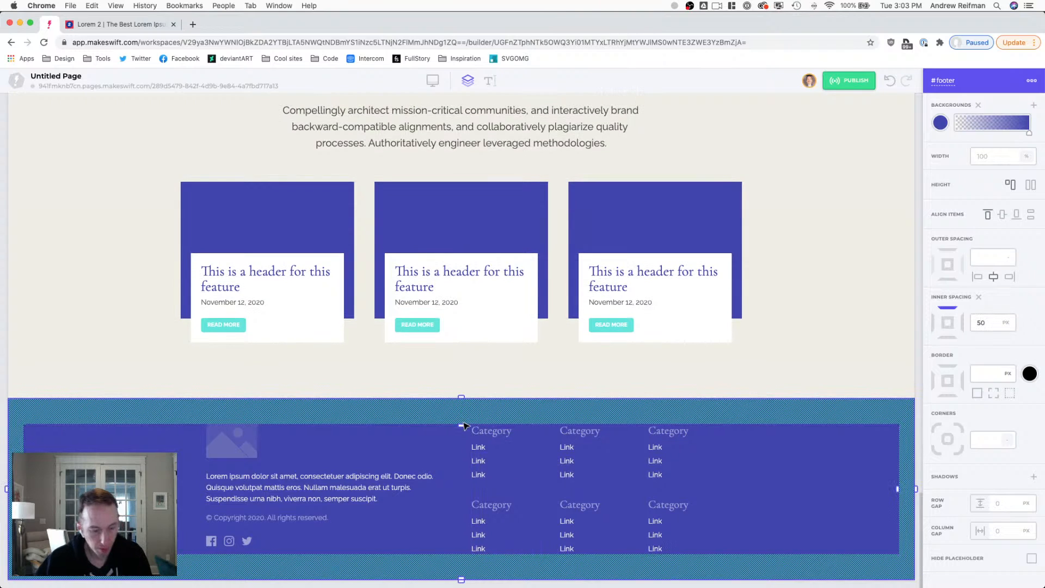
pyautogui.press('Escape')
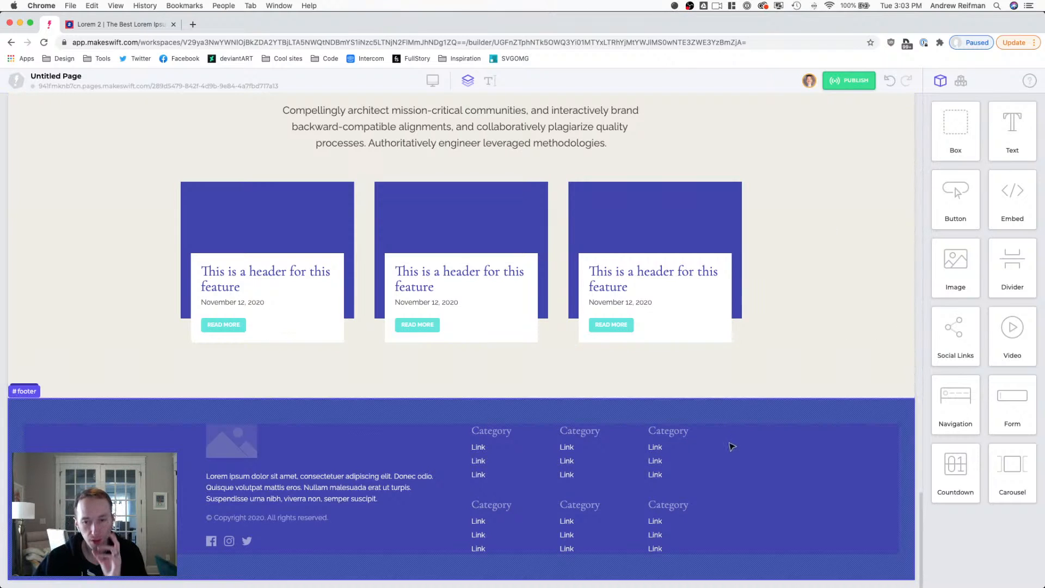
# - Set the width of the footer-container box to 1100 px
pyautogui.click(462, 475)
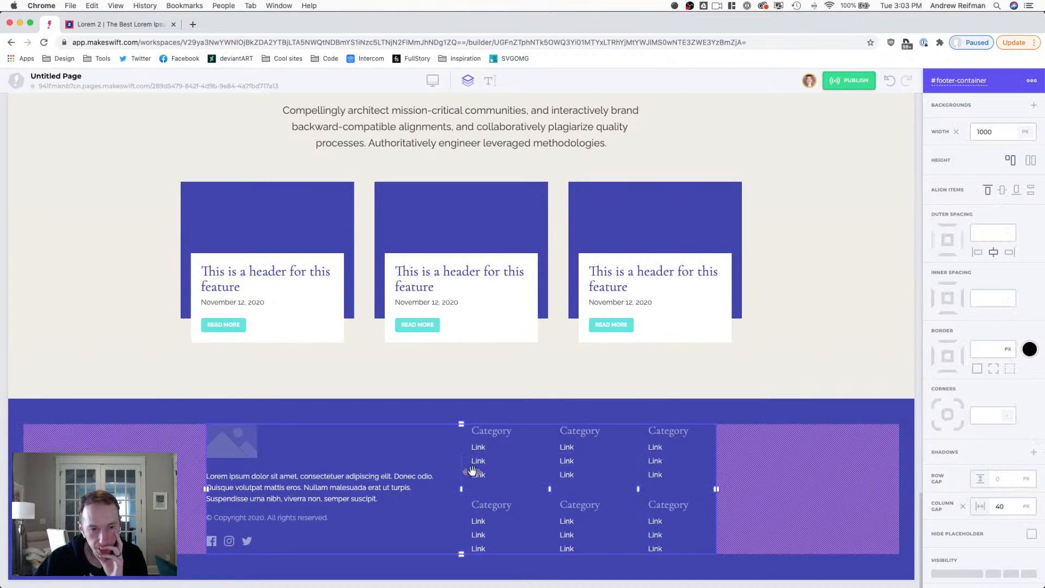
pyautogui.click(997, 133)
pyautogui.write('1100')
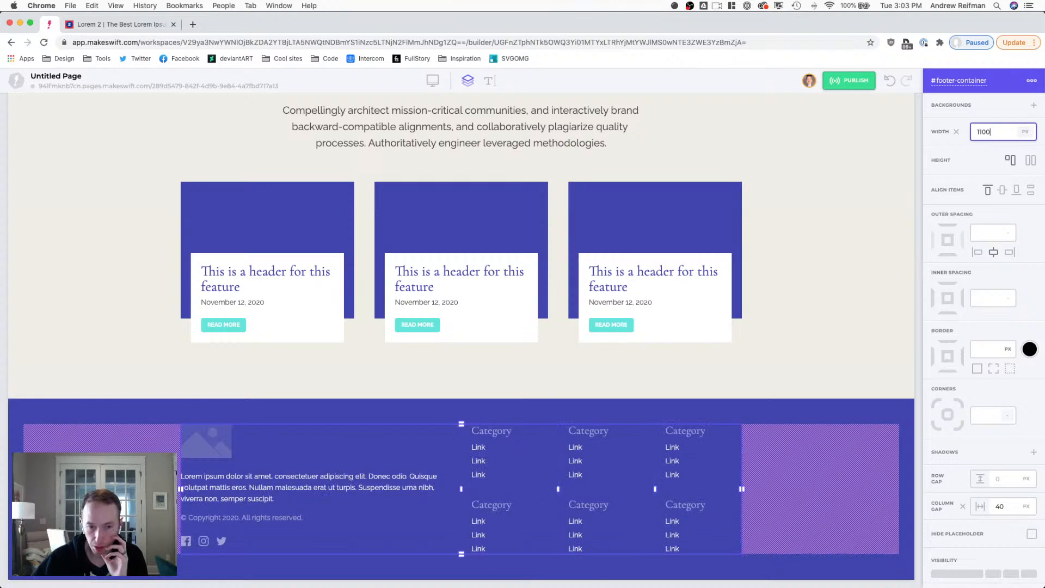
pyautogui.click(919, 246)
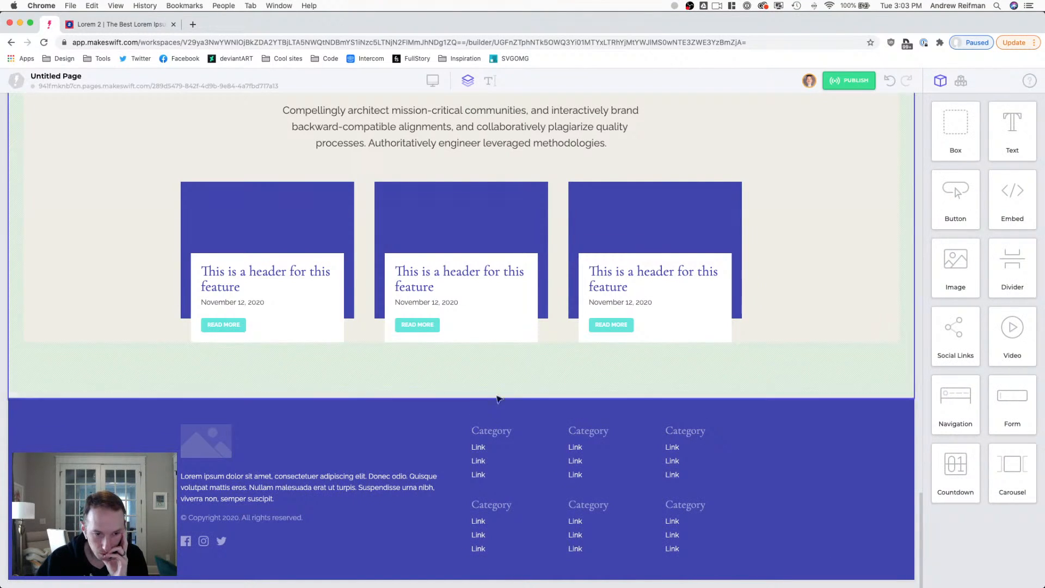
# - Narrow the footer description text block to a width of 460 px
pyautogui.click(450, 493)
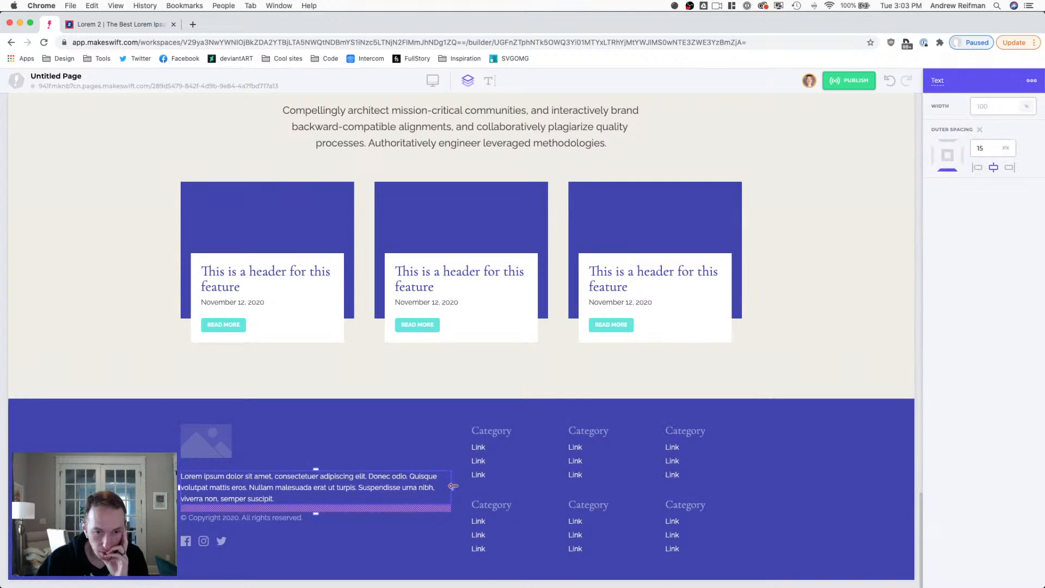
pyautogui.moveTo(453, 486); pyautogui.dragTo(422, 487)
pyautogui.press('Escape')
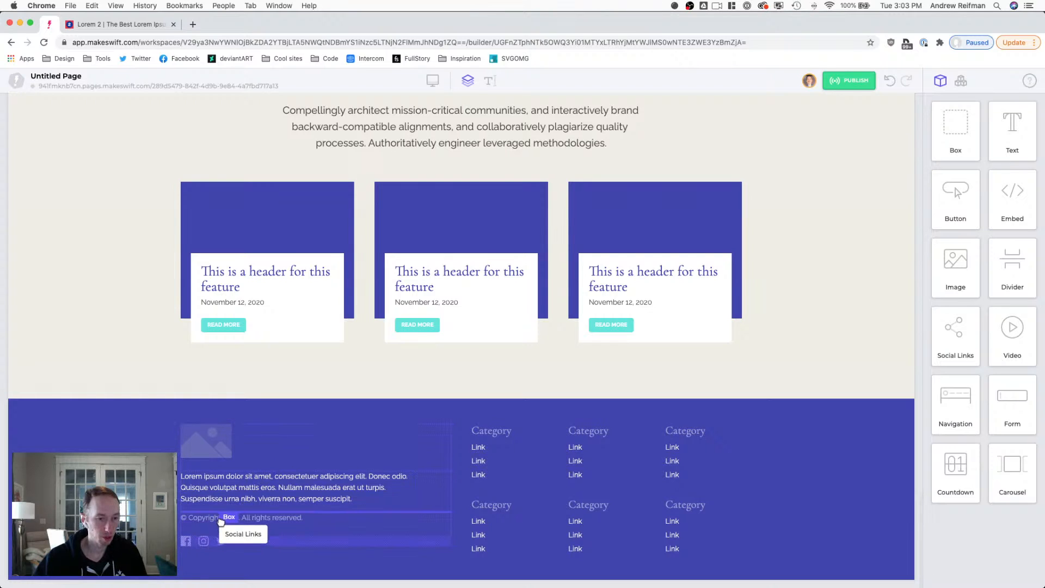
# - Move the social links above the copyright line and adjust the bottom spacing of both blocks
pyautogui.moveTo(221, 521); pyautogui.dragTo(225, 522)
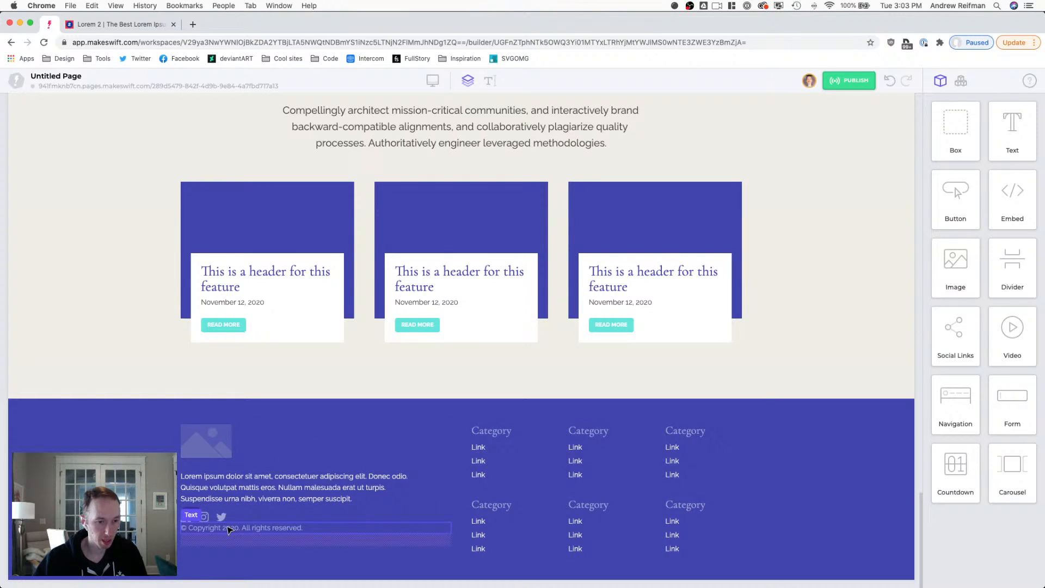
pyautogui.click(229, 530)
pyautogui.moveTo(316, 549)
pyautogui.mouseDown()
pyautogui.moveTo(317, 529)
pyautogui.moveTo(315, 542)
pyautogui.mouseUp()
pyautogui.click(211, 519)
# - Set the copyright line's font size to 12 px
pyautogui.click(275, 542)
pyautogui.doubleClick(275, 542)
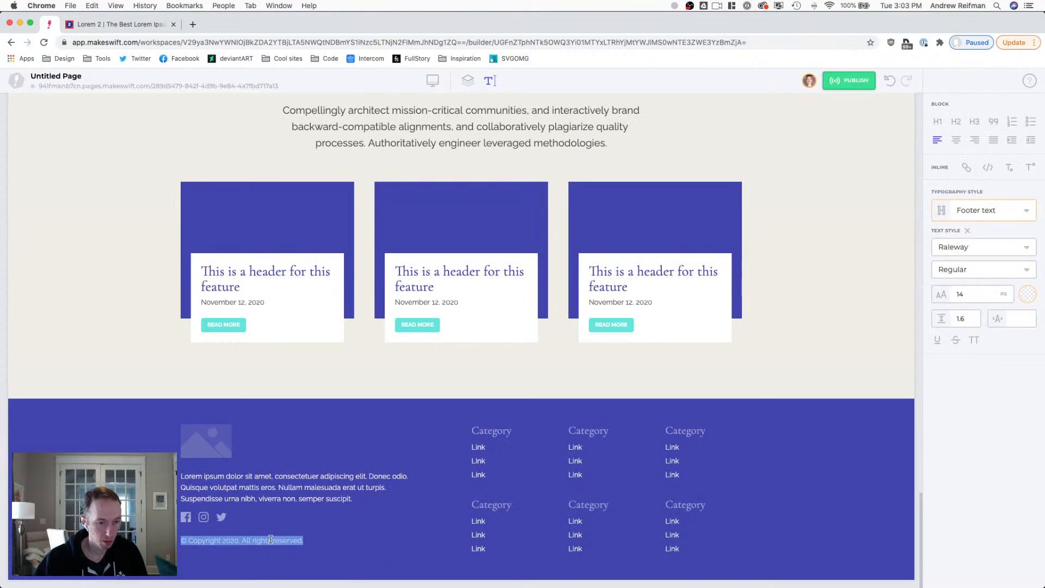
pyautogui.moveTo(978, 295); pyautogui.dragTo(972, 297)
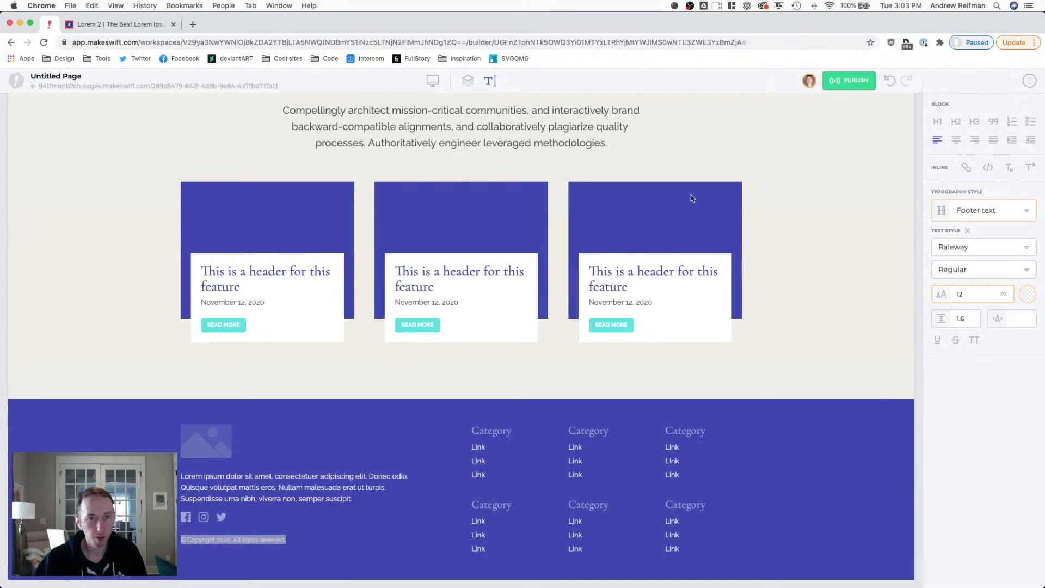
# - Increase the bottom outer spacing of the social links slightly to separate them from the copyright line
pyautogui.click(467, 80)
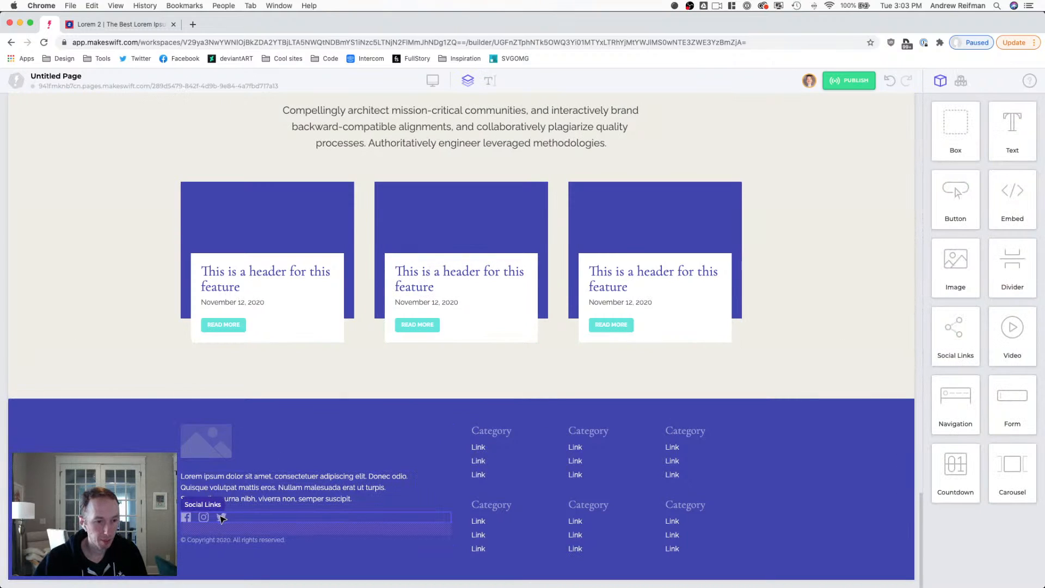
pyautogui.click(256, 521)
pyautogui.moveTo(316, 537); pyautogui.dragTo(313, 545)
pyautogui.press('Escape')
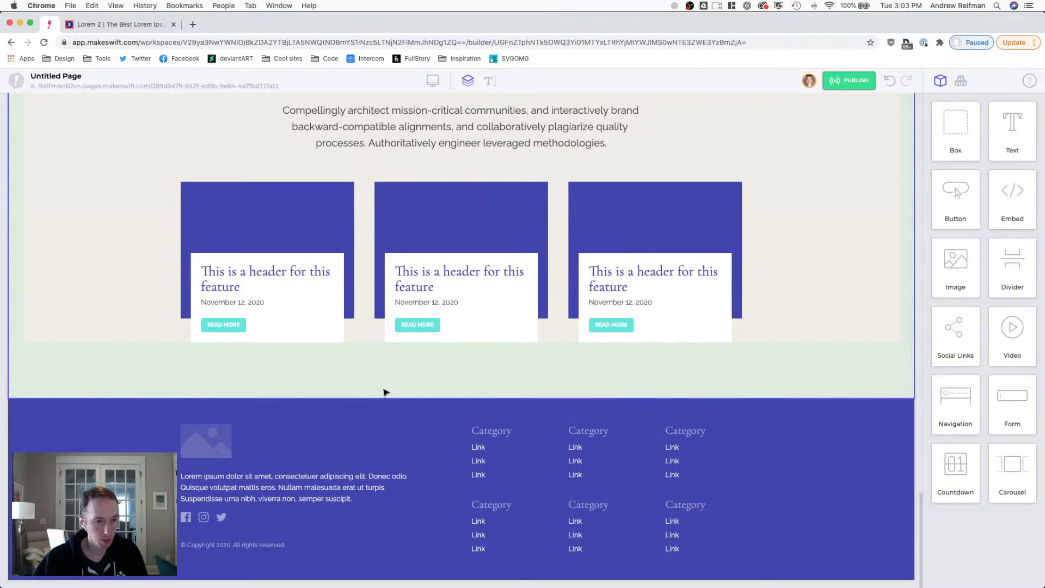
# - Set the footer description's bottom outer spacing to 20 px
pyautogui.click(300, 502)
pyautogui.moveTo(299, 512); pyautogui.dragTo(299, 516)
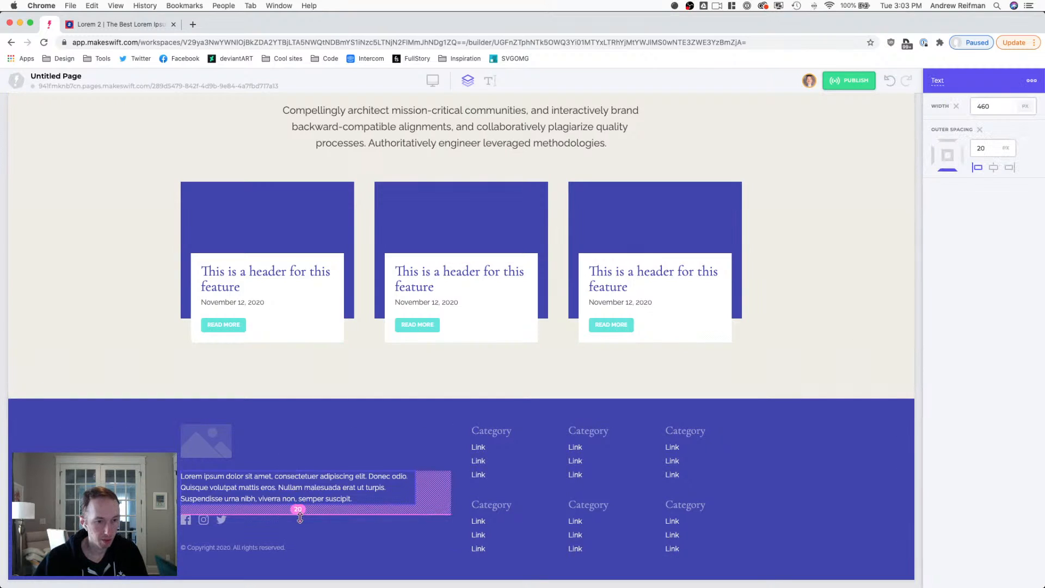
pyautogui.press('Escape')
pyautogui.moveTo(616, 256)
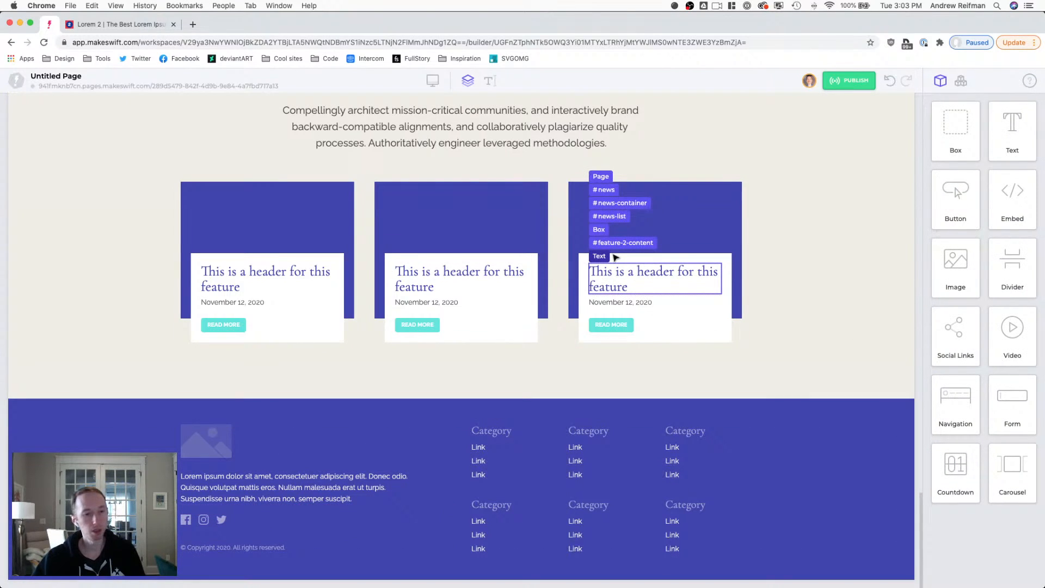
# - Set the footer social links' hover effect to Fade
pyautogui.click(210, 521)
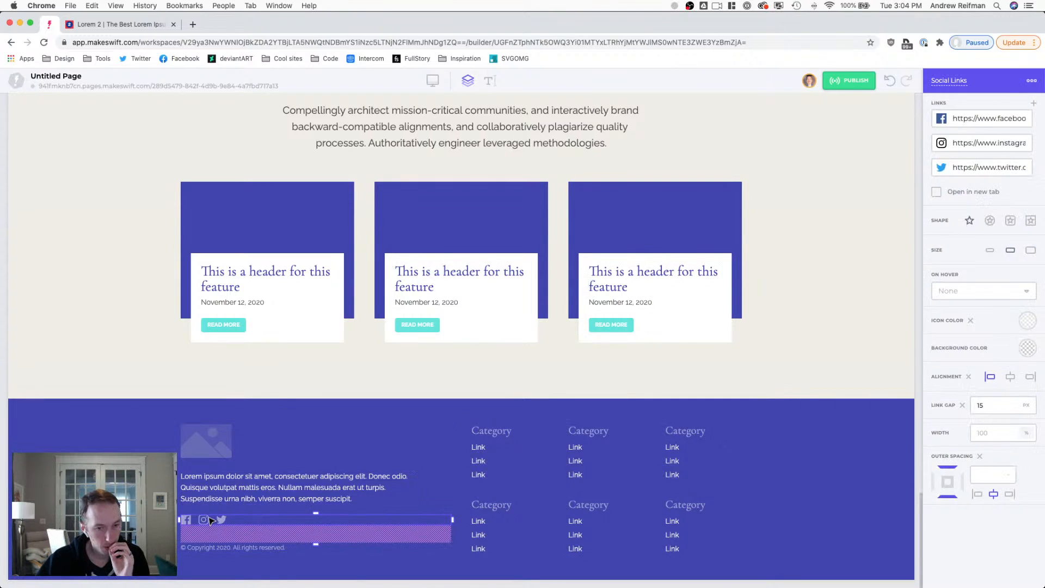
pyautogui.click(950, 293)
pyautogui.click(952, 370)
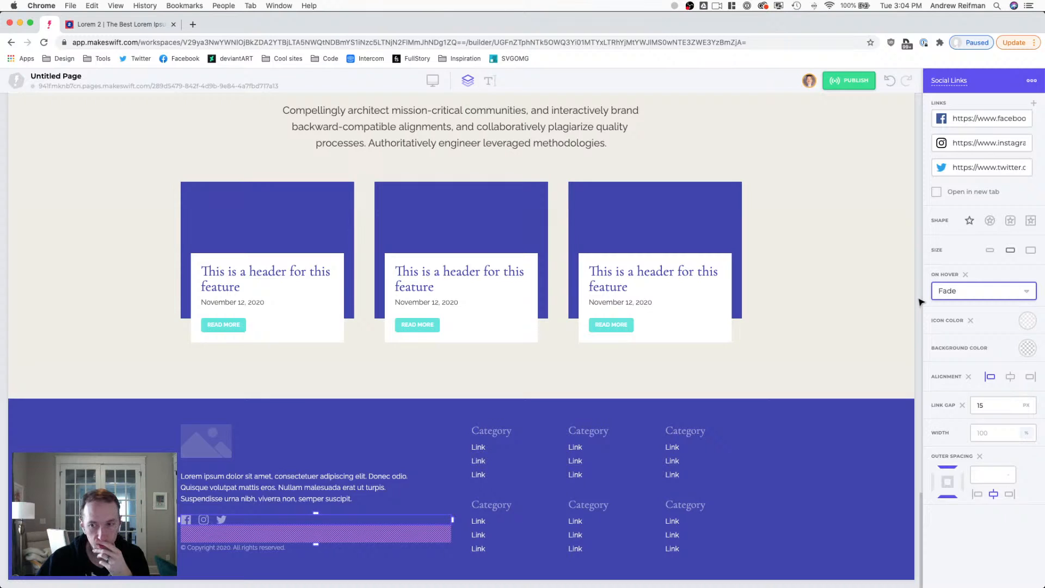
# - Try the turquoise site color at 100% opacity on the footer's social link icons
pyautogui.click(1027, 320)
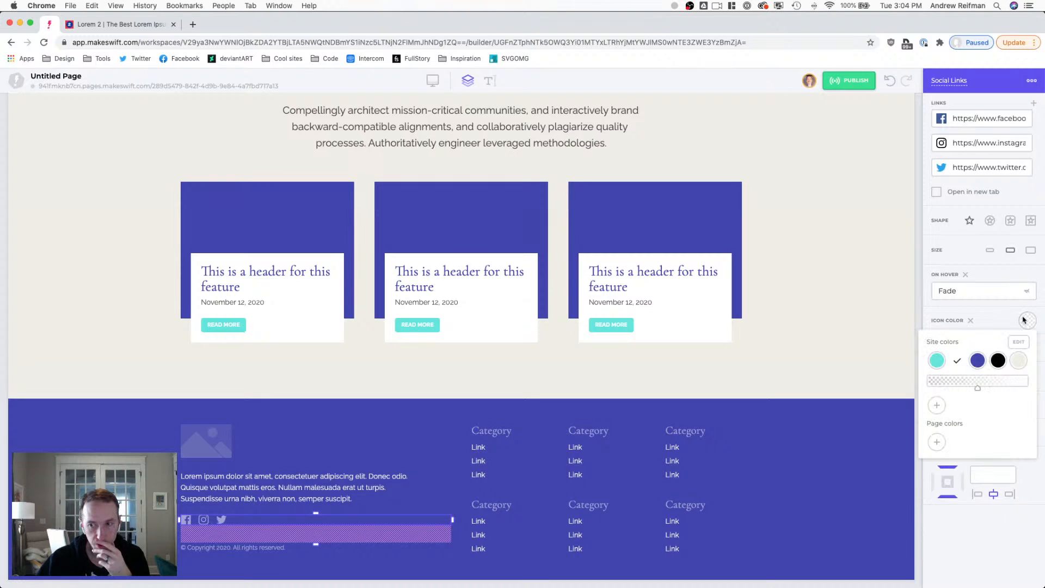
pyautogui.click(938, 360)
pyautogui.moveTo(978, 387); pyautogui.dragTo(1044, 386)
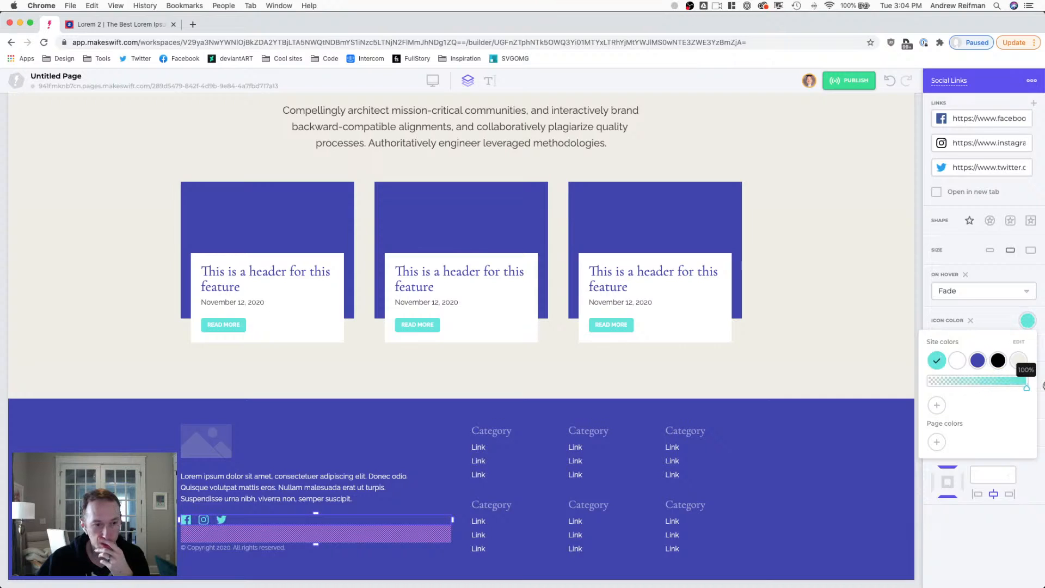
pyautogui.click(922, 311)
pyautogui.click(922, 307)
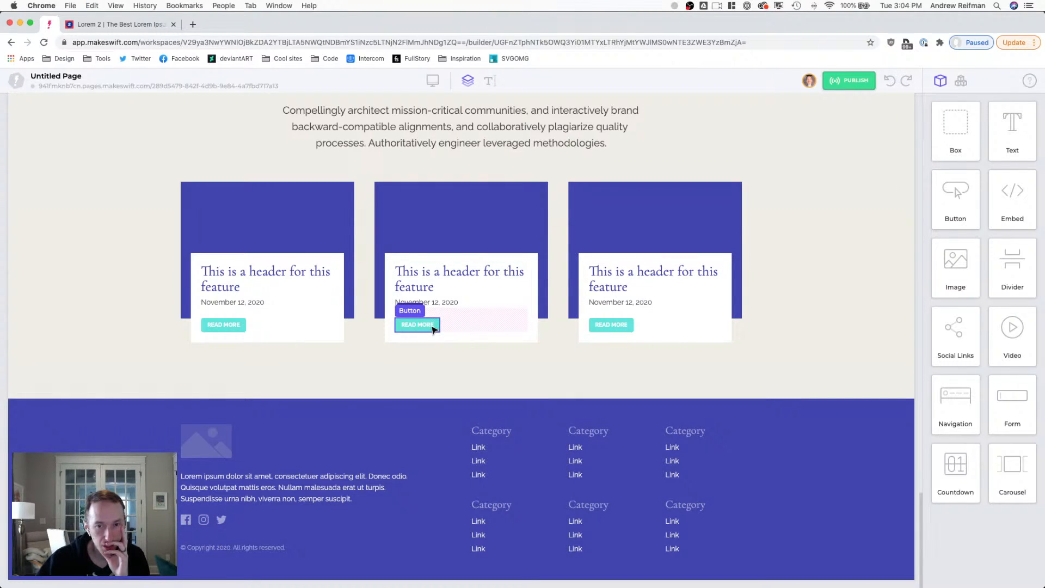
pyautogui.scroll(10, 434, 329)
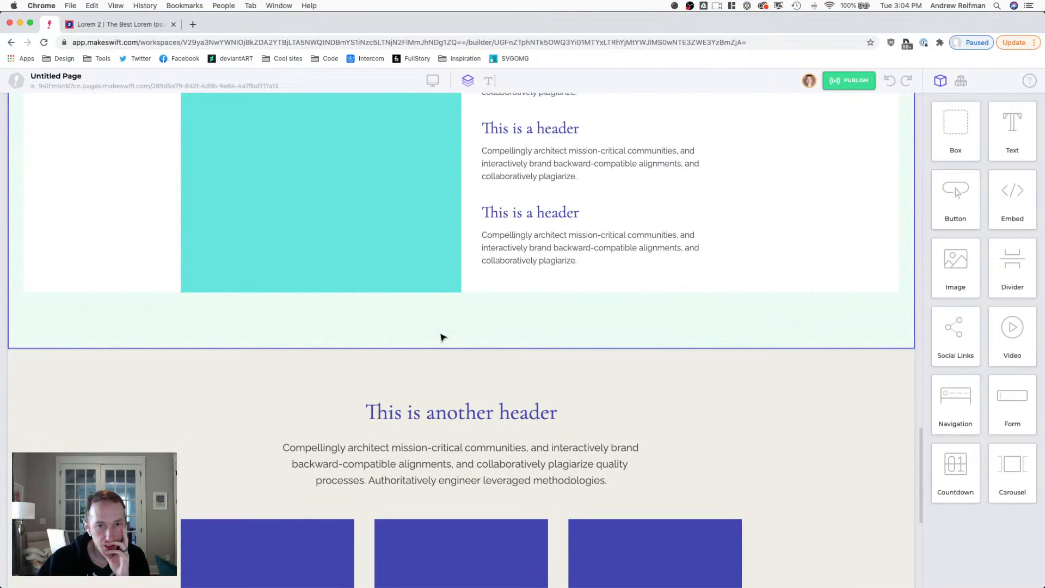
pyautogui.scroll(10, 443, 338)
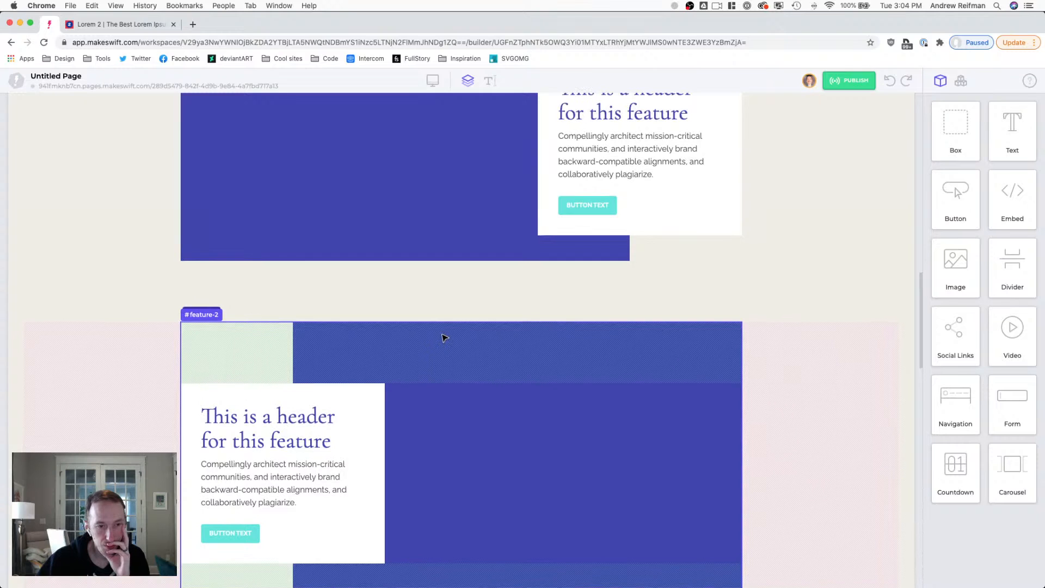
pyautogui.scroll(3, 444, 338)
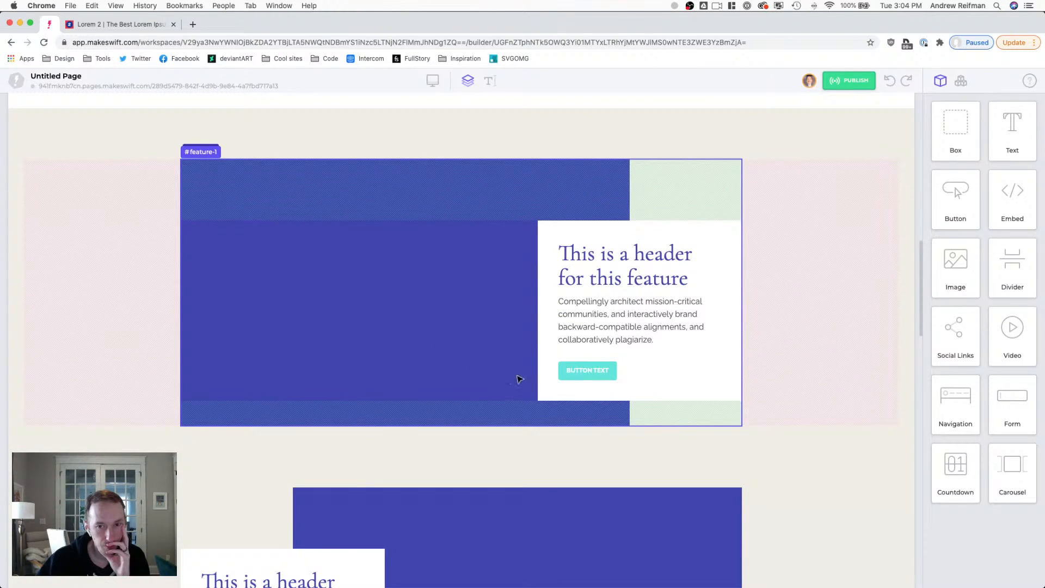
pyautogui.click(571, 374)
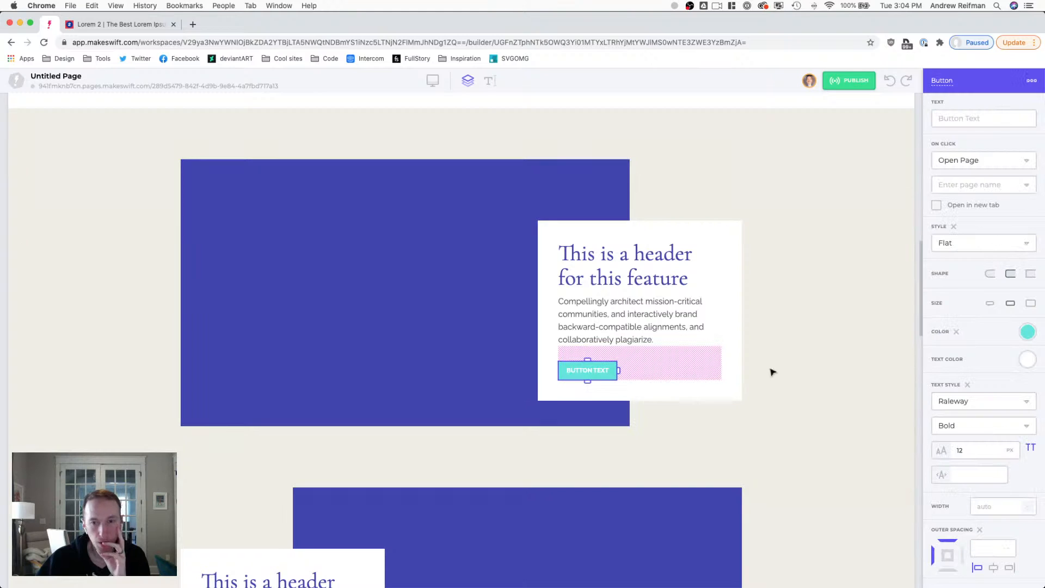
pyautogui.click(1028, 331)
pyautogui.click(1019, 352)
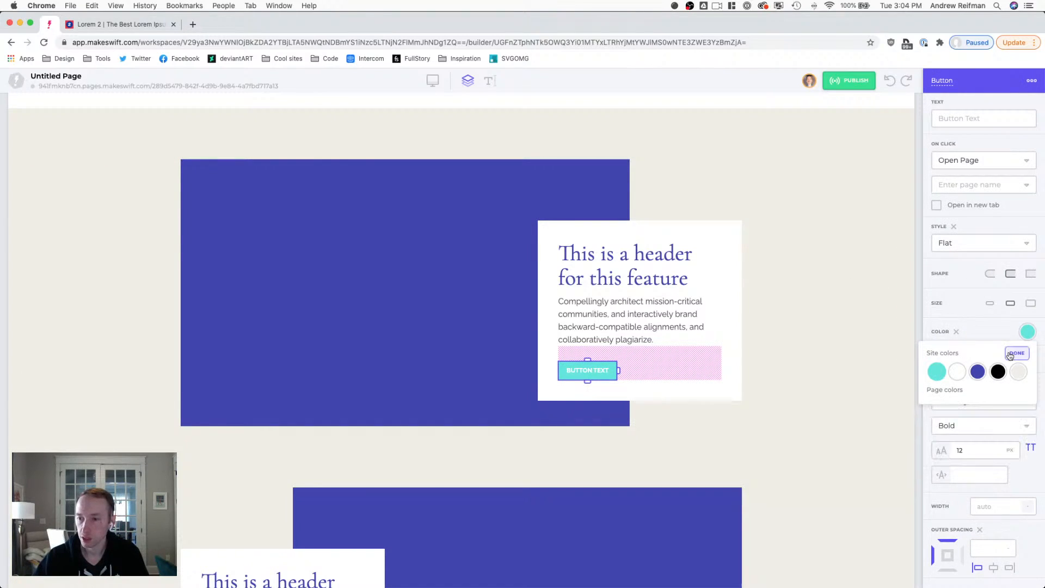
pyautogui.click(937, 372)
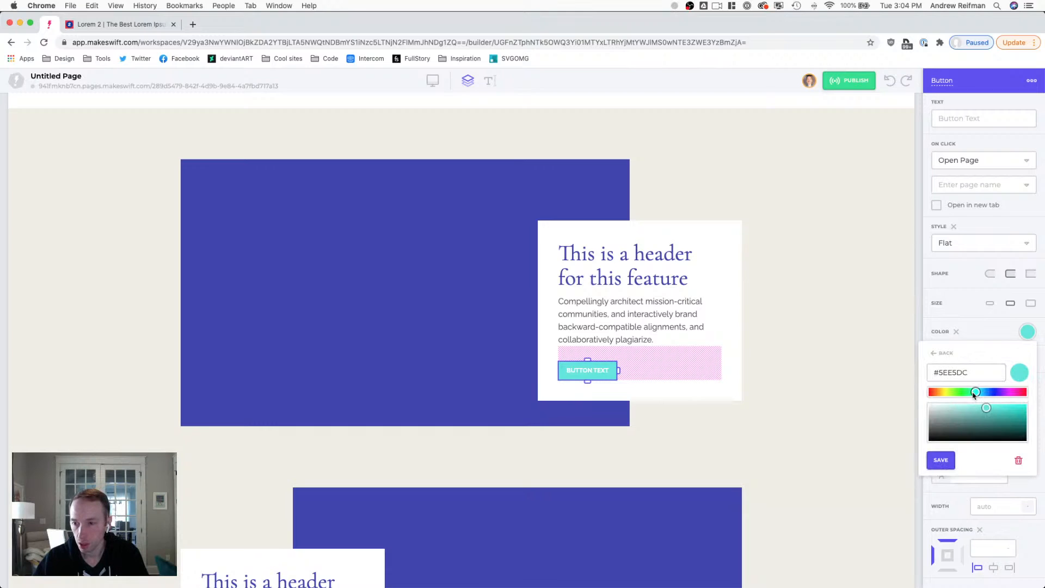
pyautogui.click(942, 355)
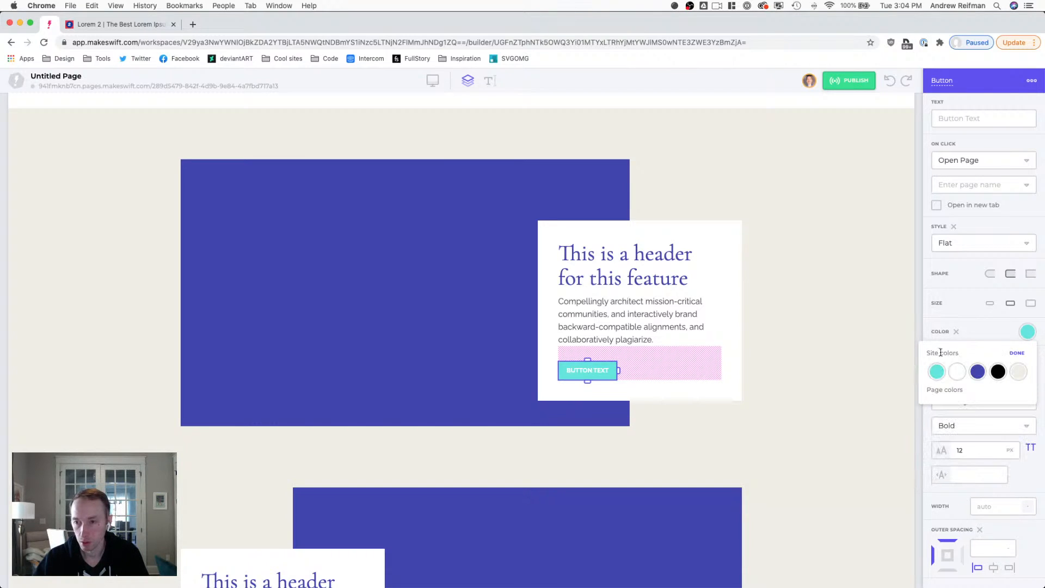
pyautogui.click(1018, 353)
# - Set the text color of the first feature card's button to black
pyautogui.click(604, 373)
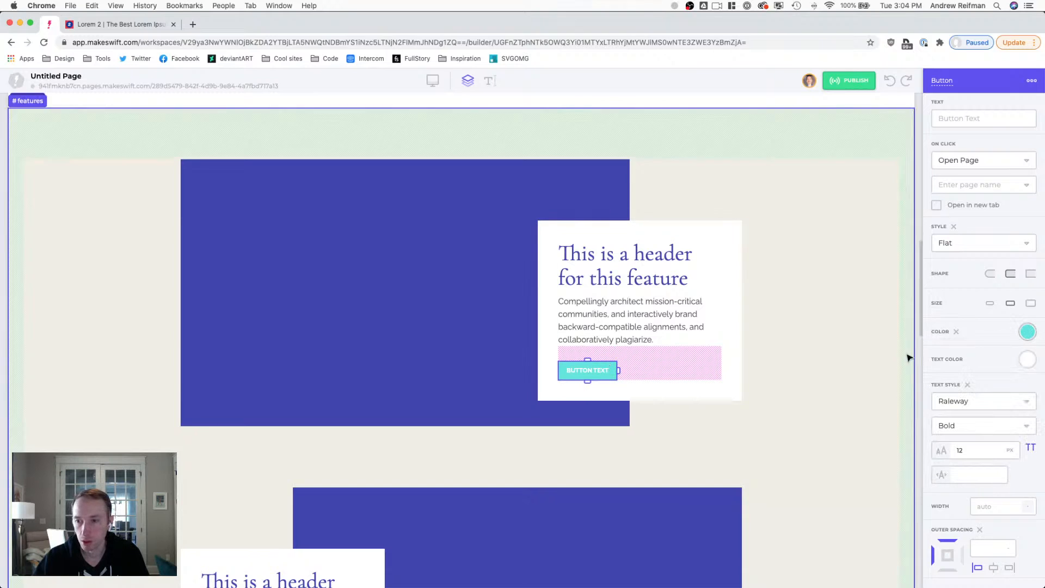
pyautogui.click(1027, 359)
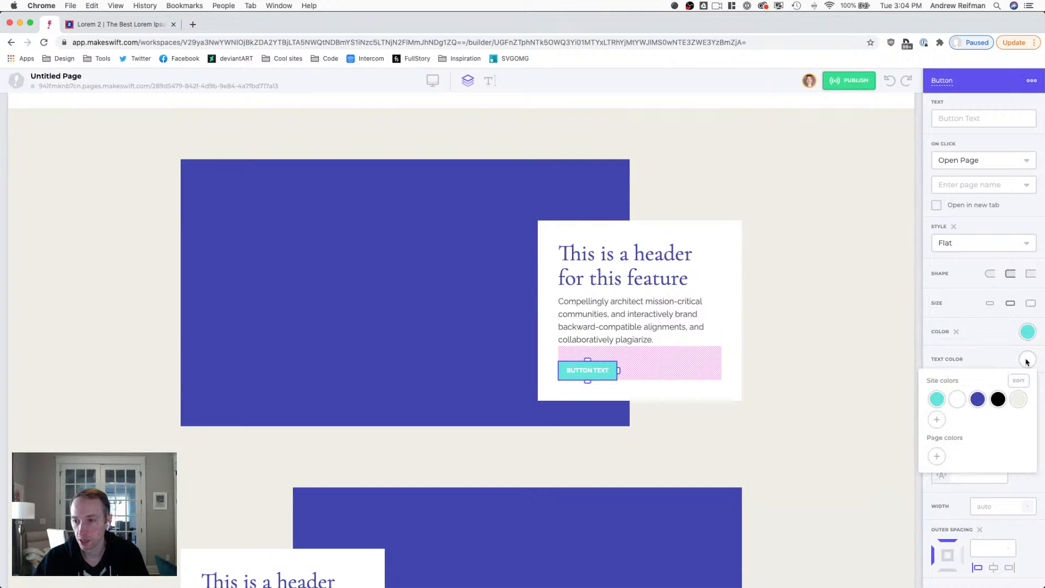
pyautogui.click(999, 399)
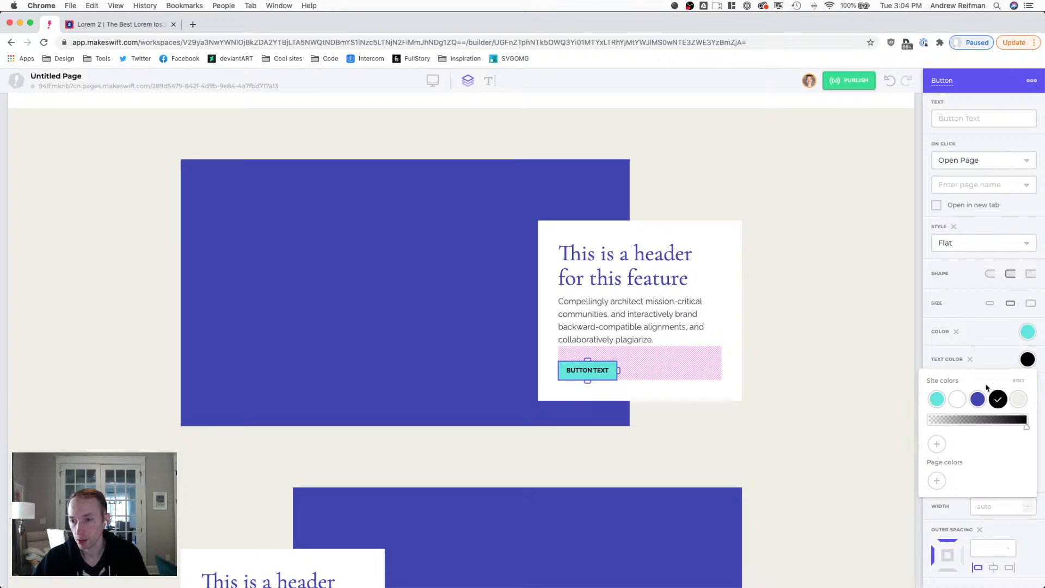
pyautogui.click(987, 360)
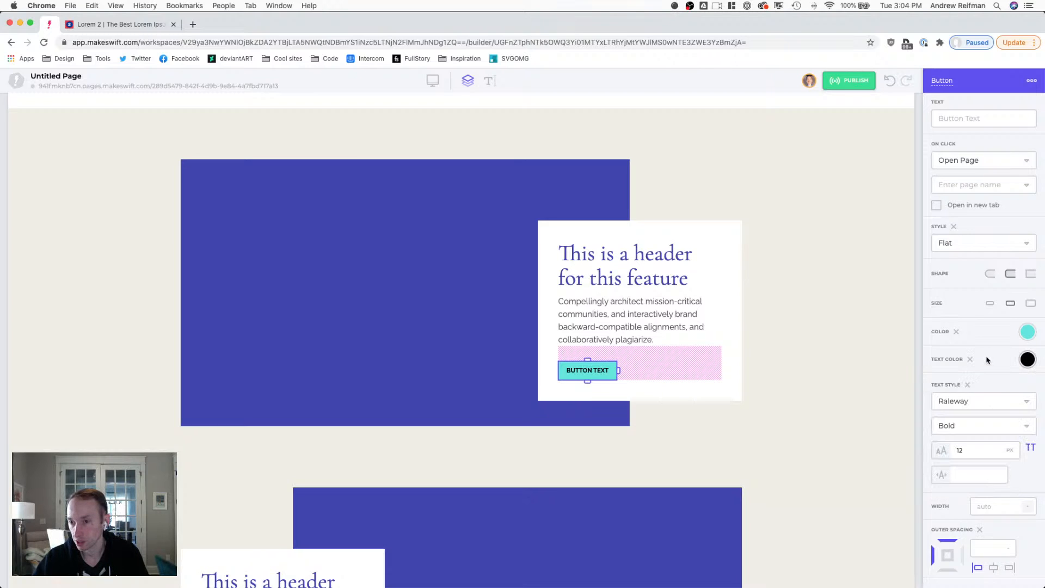
# - Change the turquoise site color to gold #DEBC66 and save it
pyautogui.click(1027, 332)
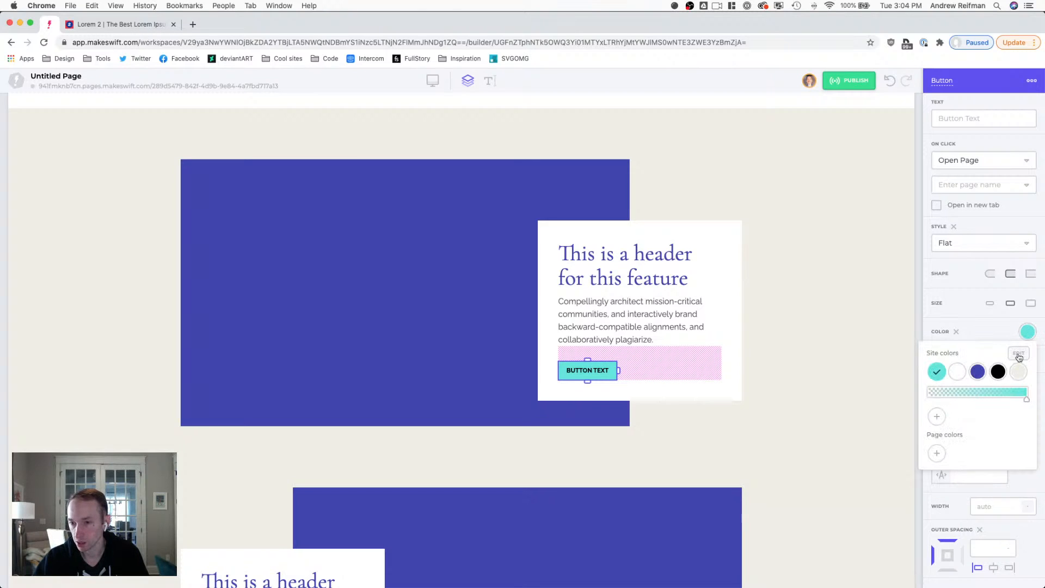
pyautogui.click(938, 371)
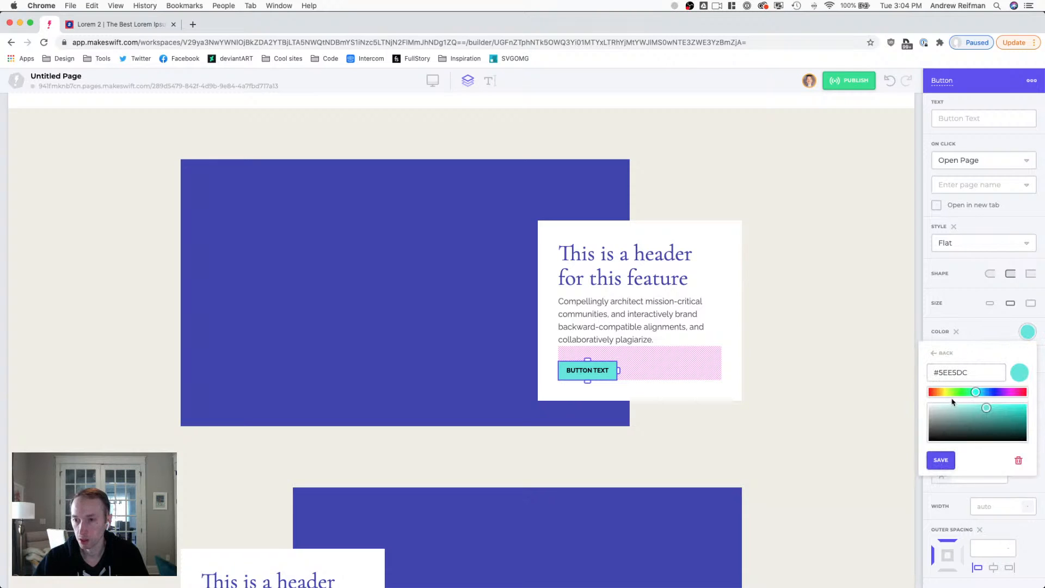
pyautogui.moveTo(976, 393)
pyautogui.mouseDown()
pyautogui.moveTo(942, 394)
pyautogui.moveTo(991, 408)
pyautogui.moveTo(982, 410)
pyautogui.mouseUp()
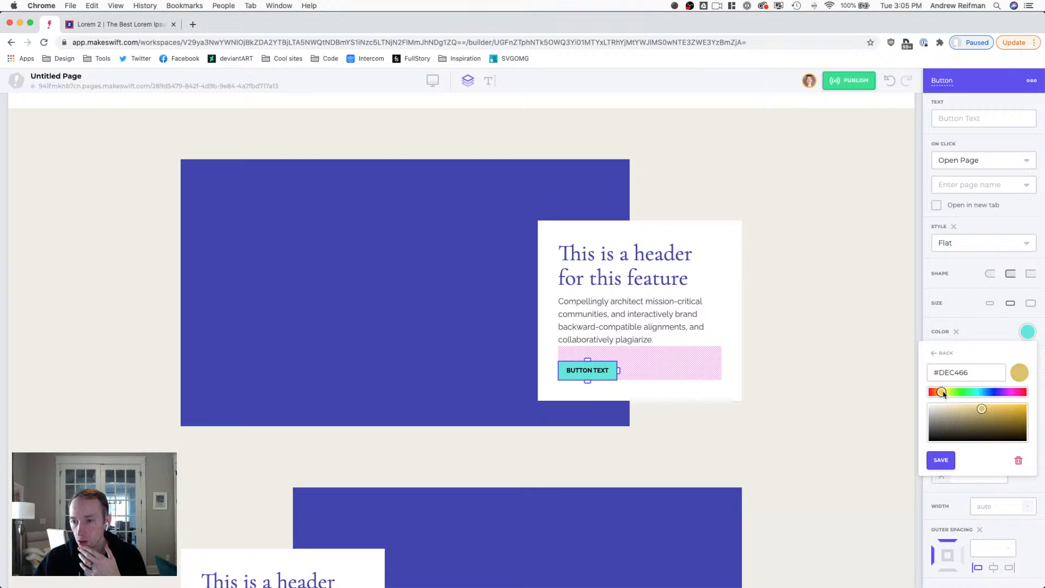
pyautogui.moveTo(942, 396); pyautogui.dragTo(940, 395)
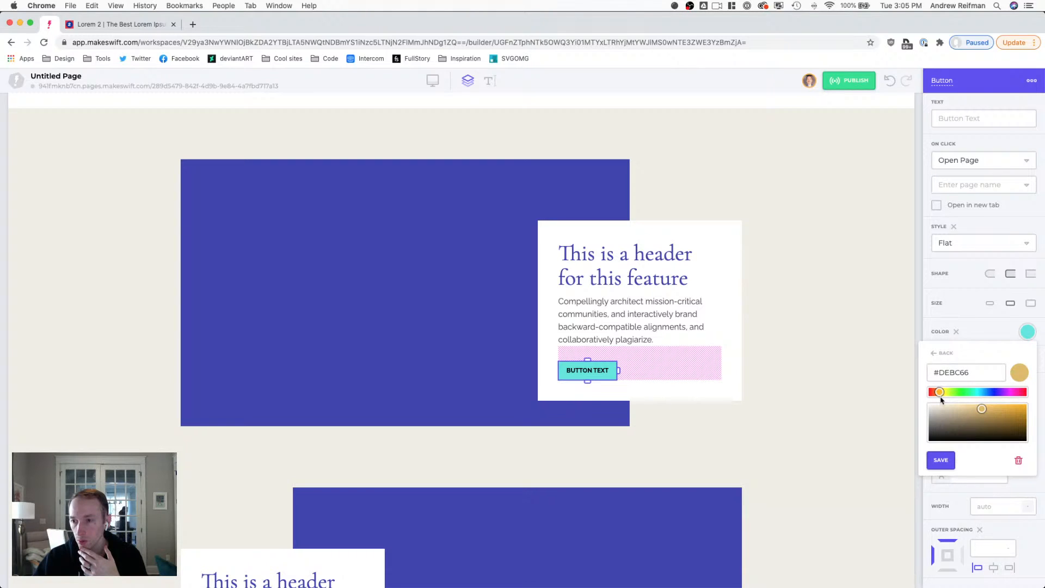
pyautogui.click(942, 461)
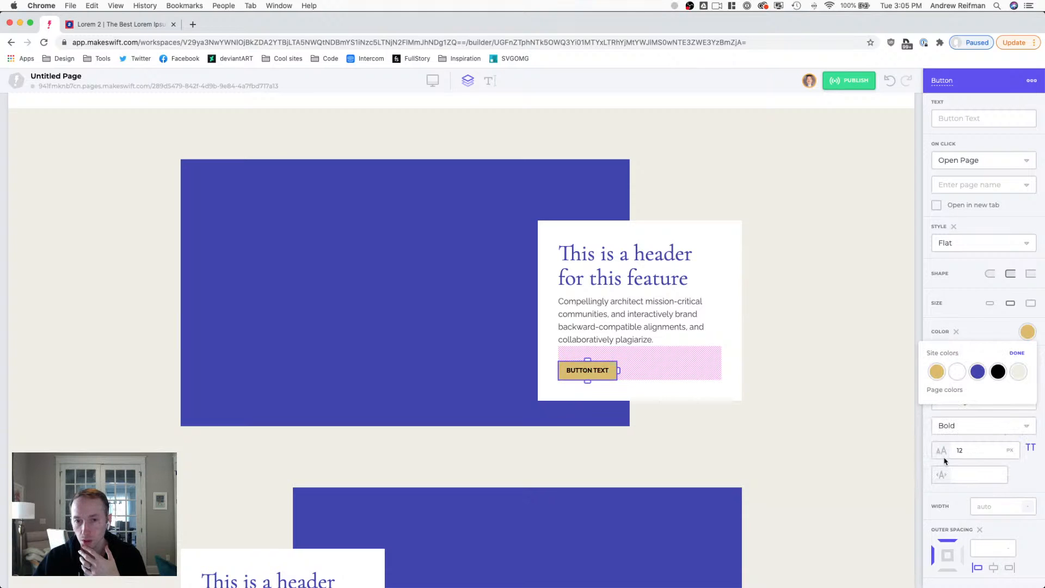
pyautogui.click(900, 377)
pyautogui.click(900, 375)
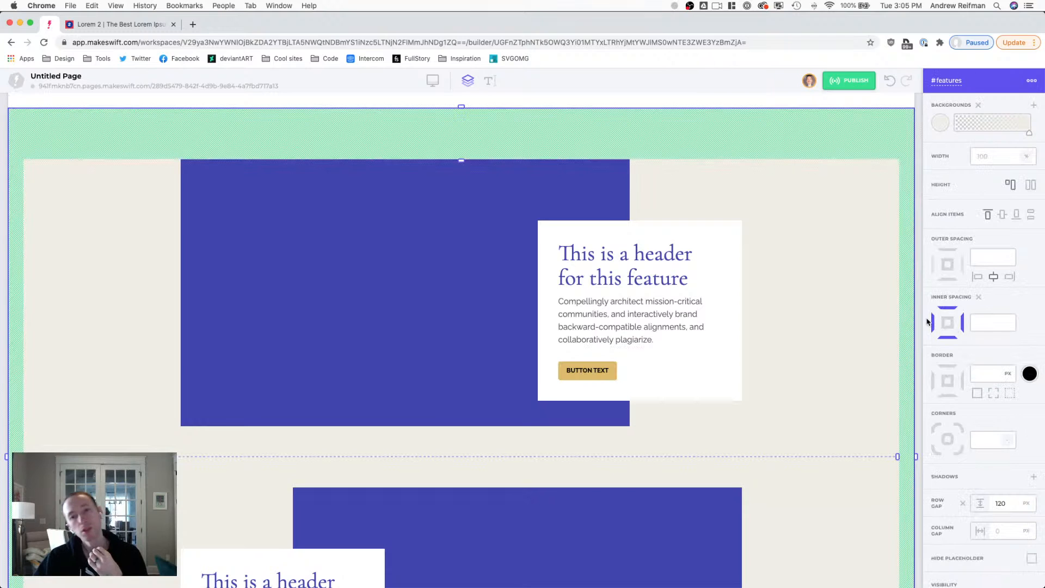
# - Edit the gold site color from the third news card's Read more button, making it slightly more saturated, and save it
pyautogui.scroll(14, 875, 316)
pyautogui.scroll(-14, 875, 316)
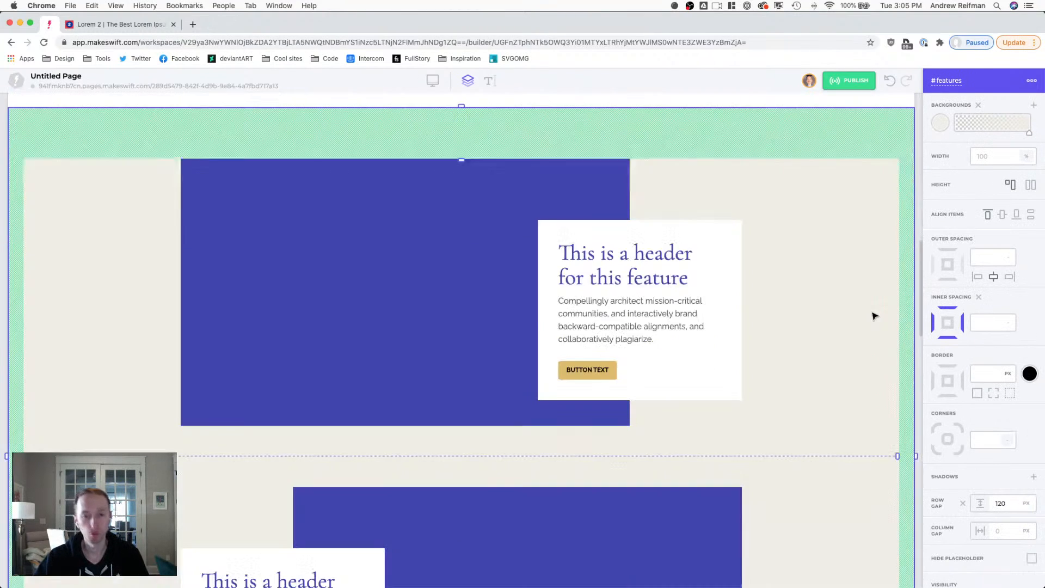
pyautogui.scroll(-7, 875, 316)
pyautogui.scroll(-9, 875, 316)
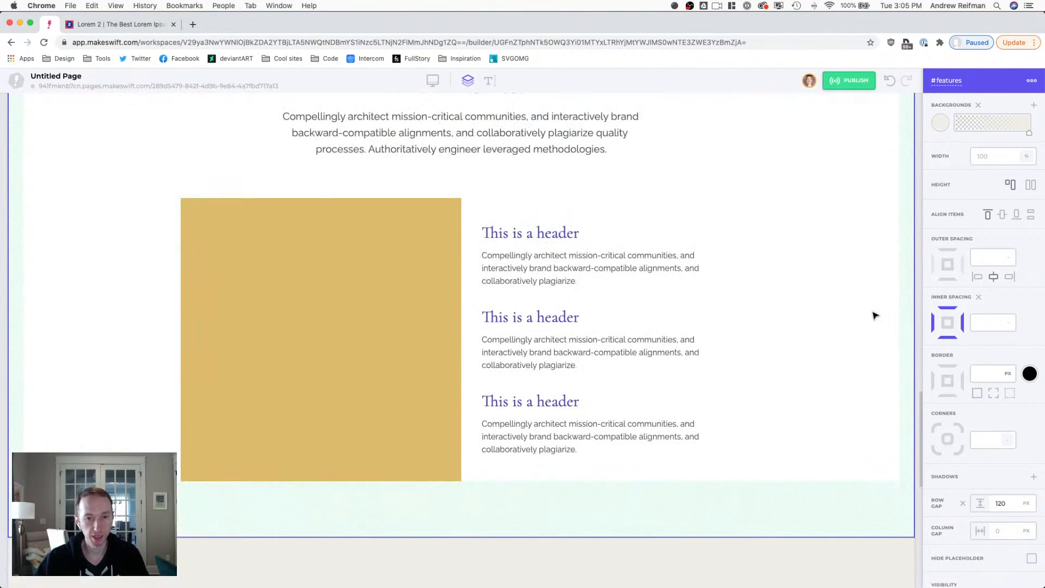
pyautogui.scroll(-2, 424, 308)
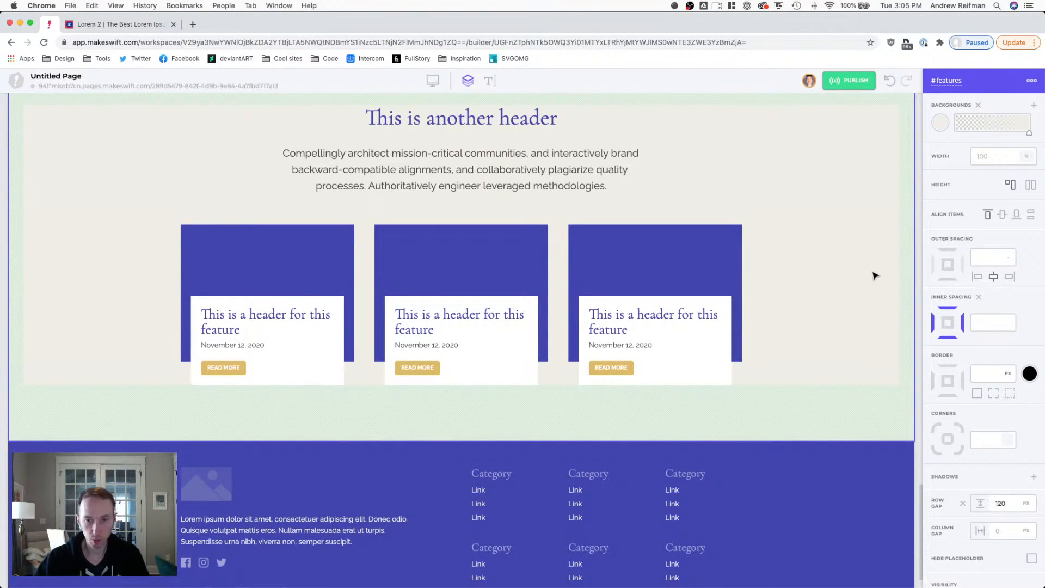
pyautogui.scroll(-1, 874, 277)
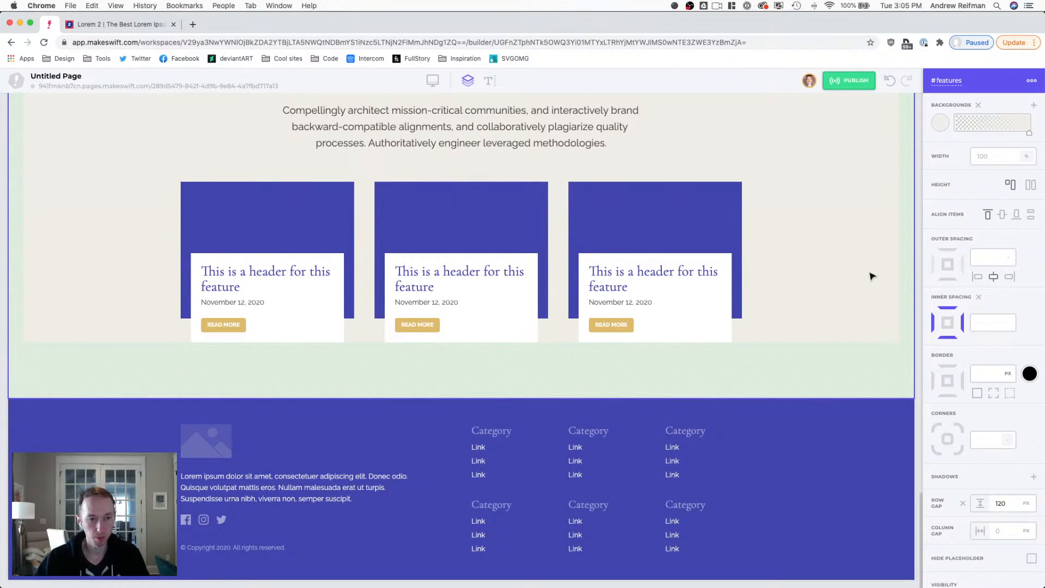
pyautogui.click(625, 325)
pyautogui.click(1028, 332)
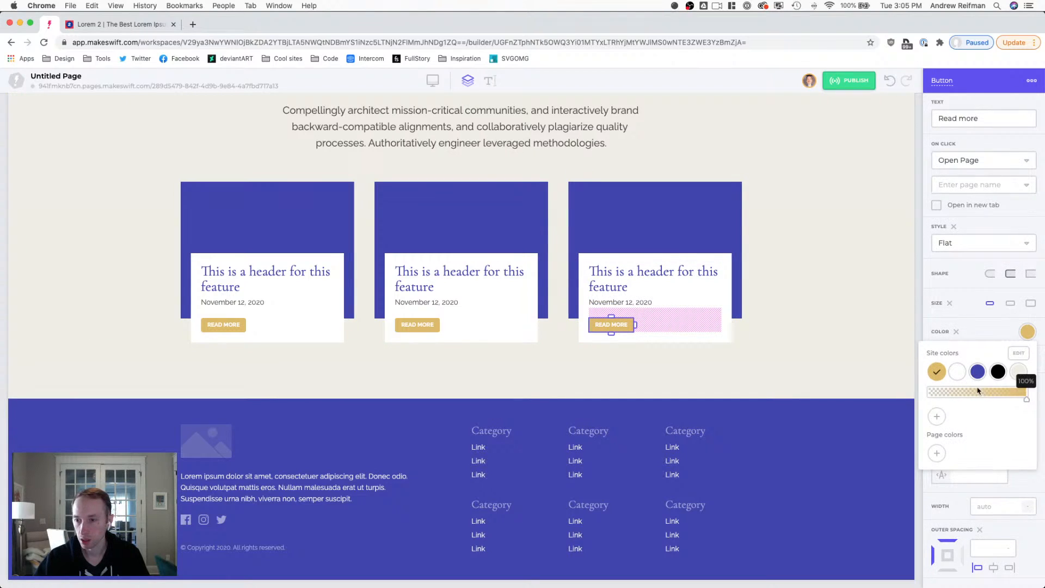
pyautogui.click(1018, 353)
pyautogui.click(935, 372)
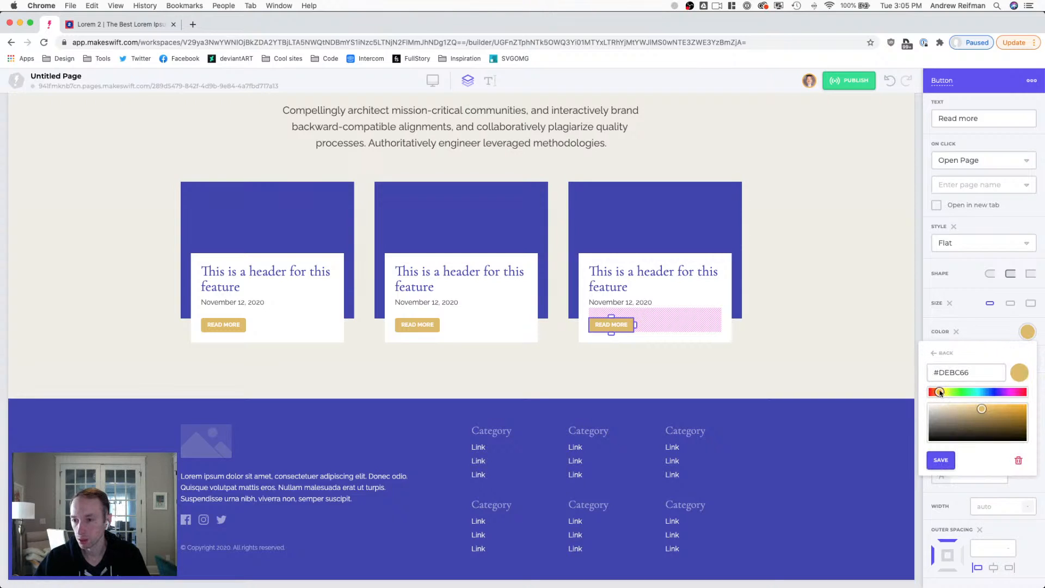
pyautogui.moveTo(986, 411); pyautogui.dragTo(990, 408)
pyautogui.click(940, 461)
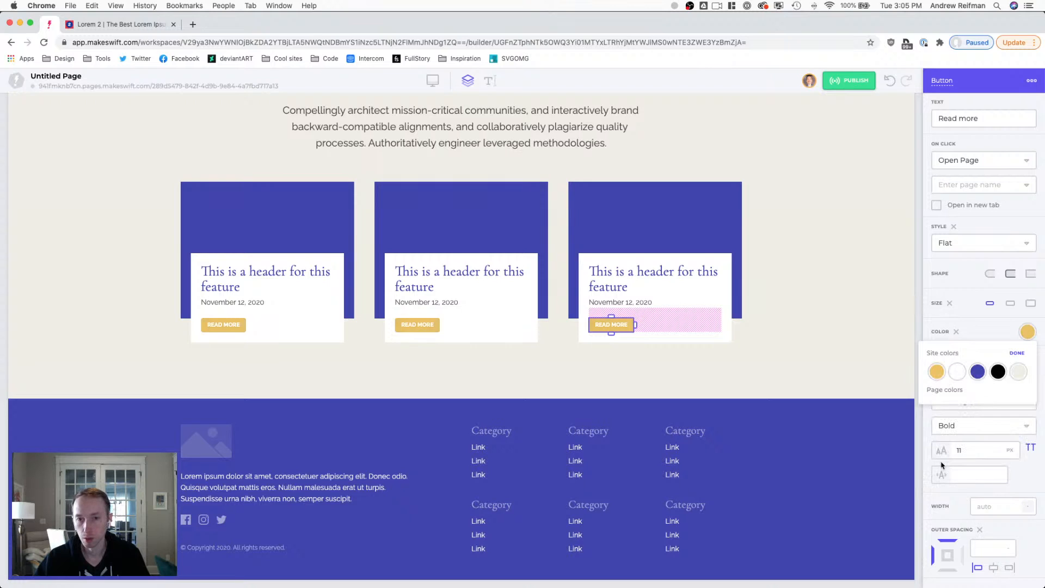
pyautogui.click(919, 308)
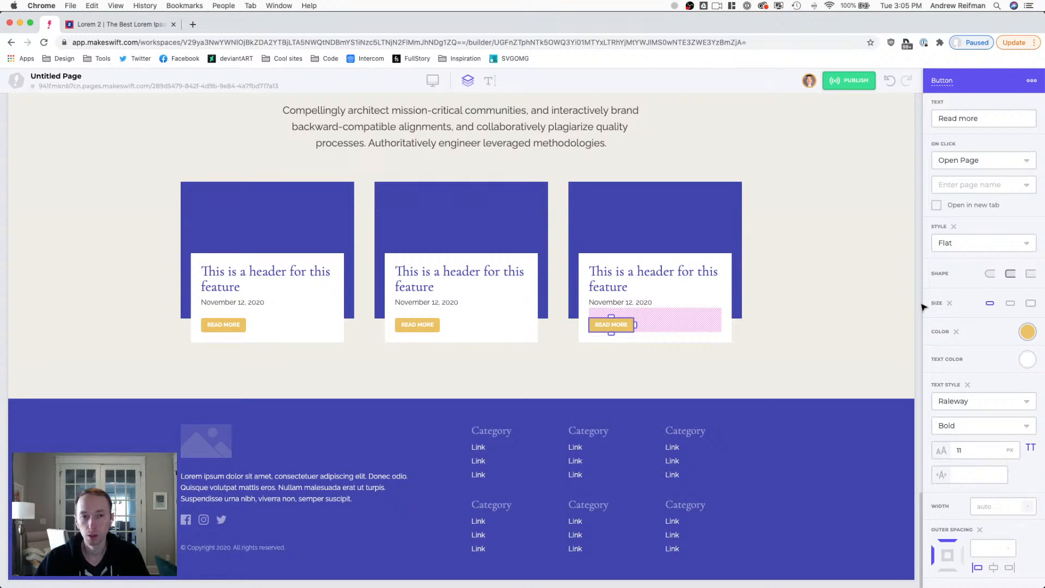
# - Reduce the opacity of the first feature button's black text color to 50%
pyautogui.scroll(20, 905, 306)
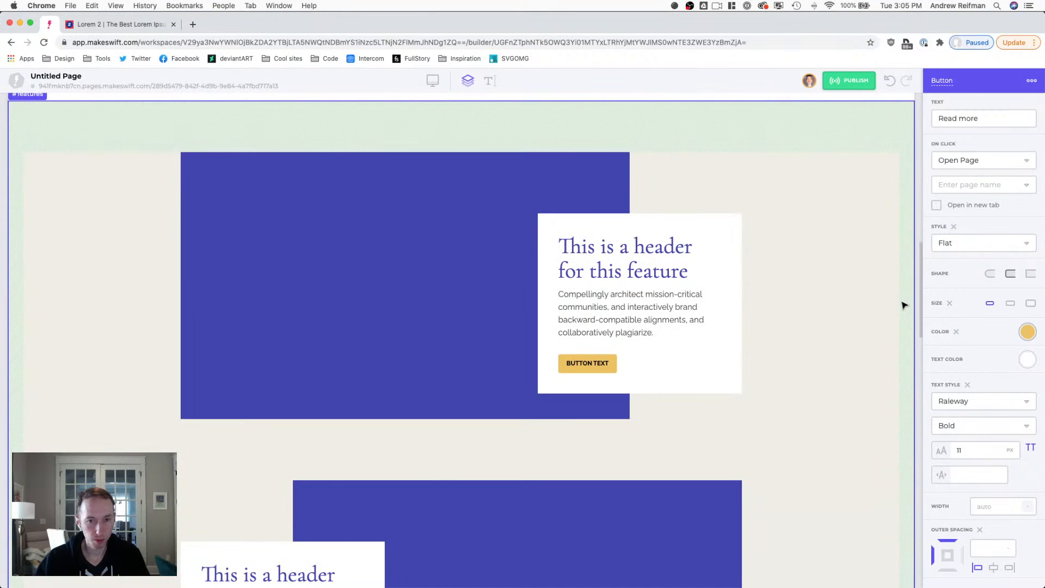
pyautogui.click(606, 364)
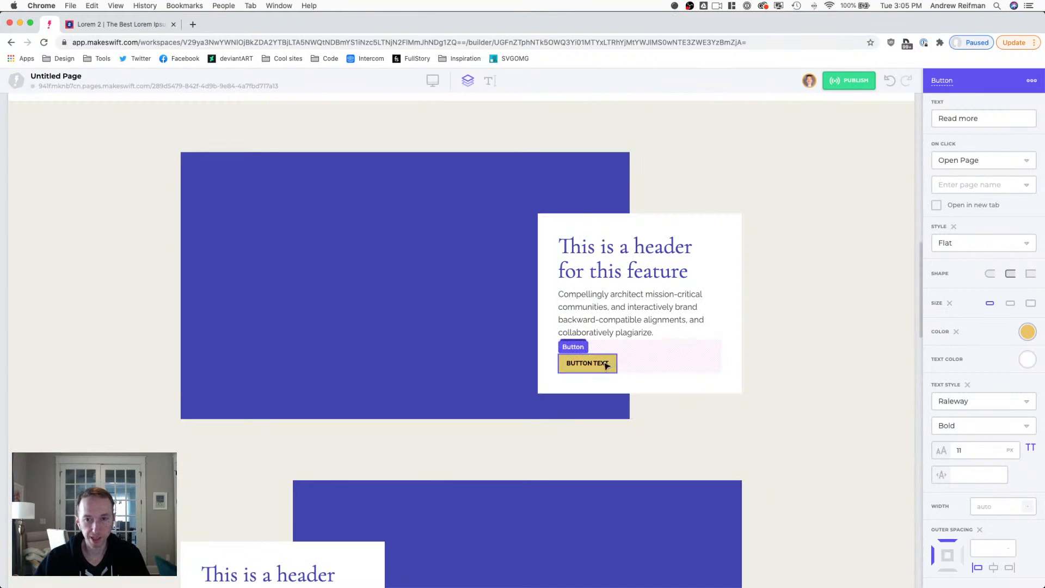
pyautogui.click(1028, 359)
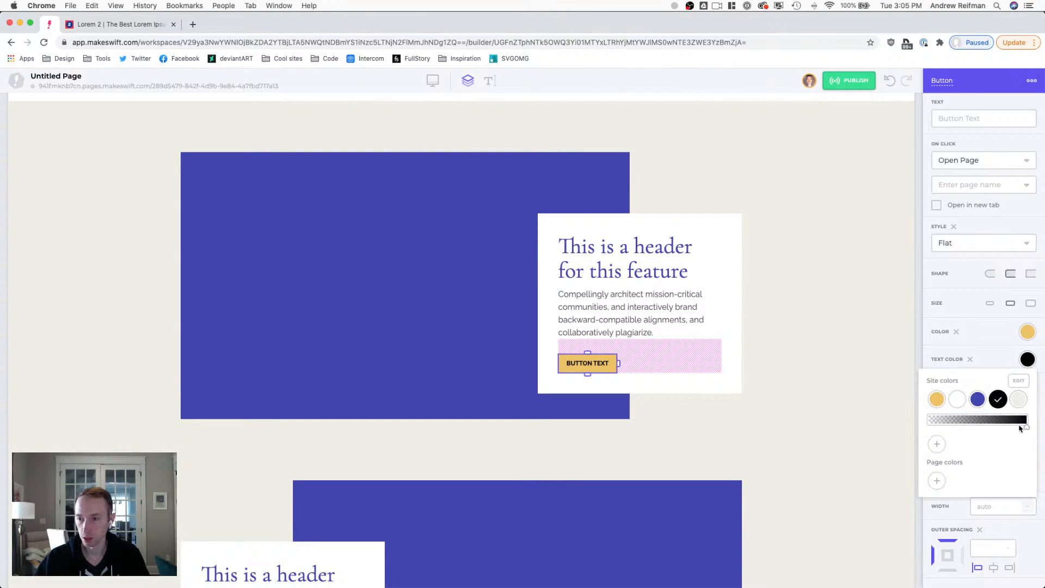
pyautogui.moveTo(1027, 430); pyautogui.dragTo(980, 430)
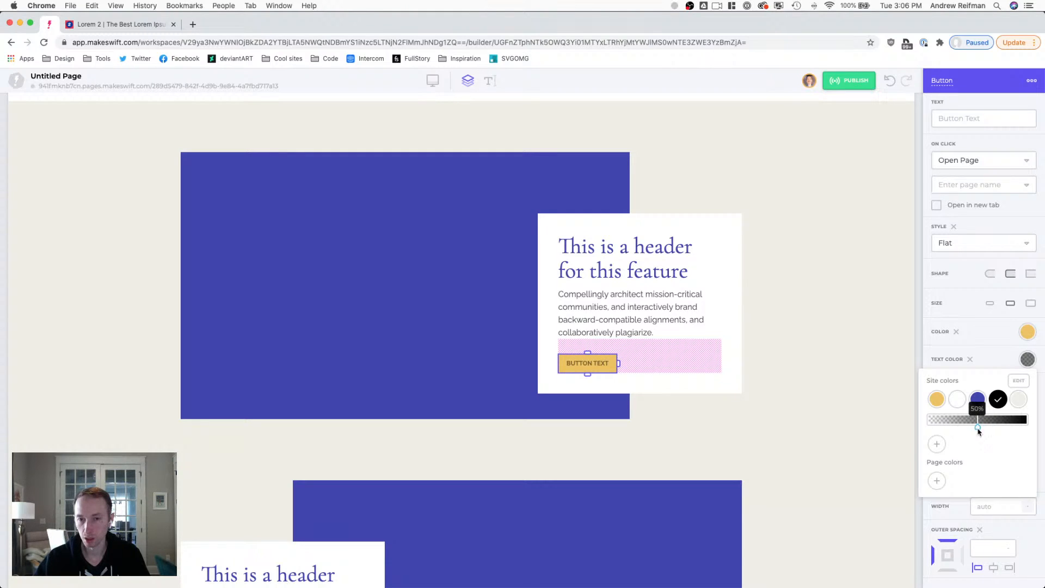
pyautogui.click(919, 343)
pyautogui.click(922, 342)
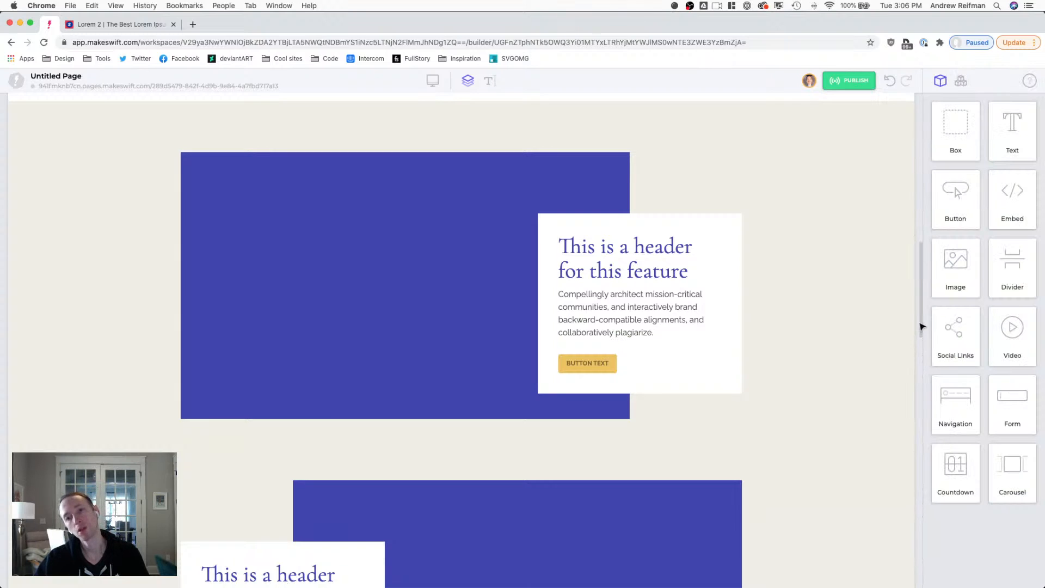
# - Fine-tune the opacity of the black text color on the first feature card's button
pyautogui.click(605, 364)
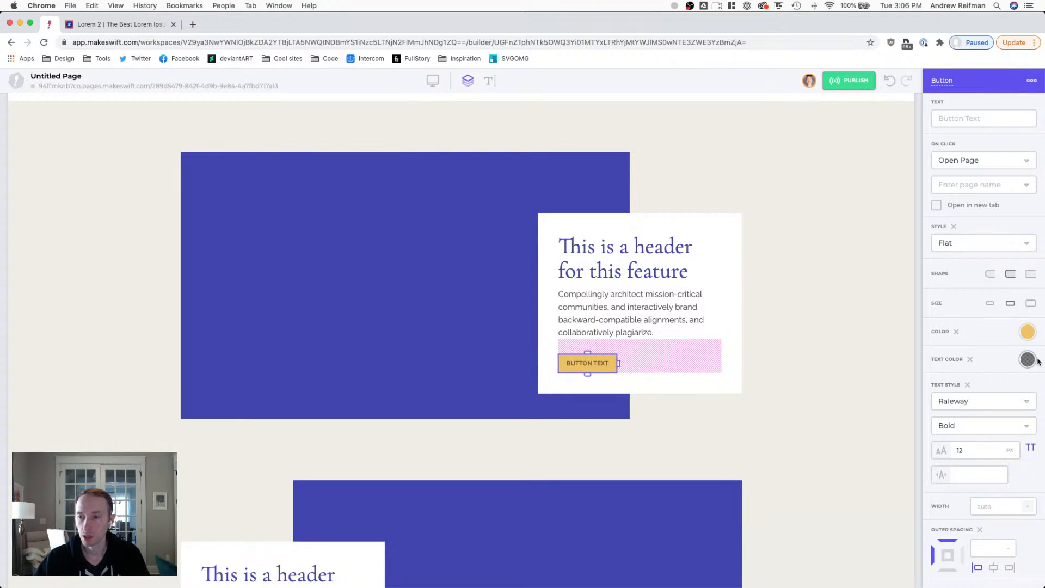
pyautogui.click(1030, 362)
pyautogui.moveTo(985, 428); pyautogui.dragTo(991, 430)
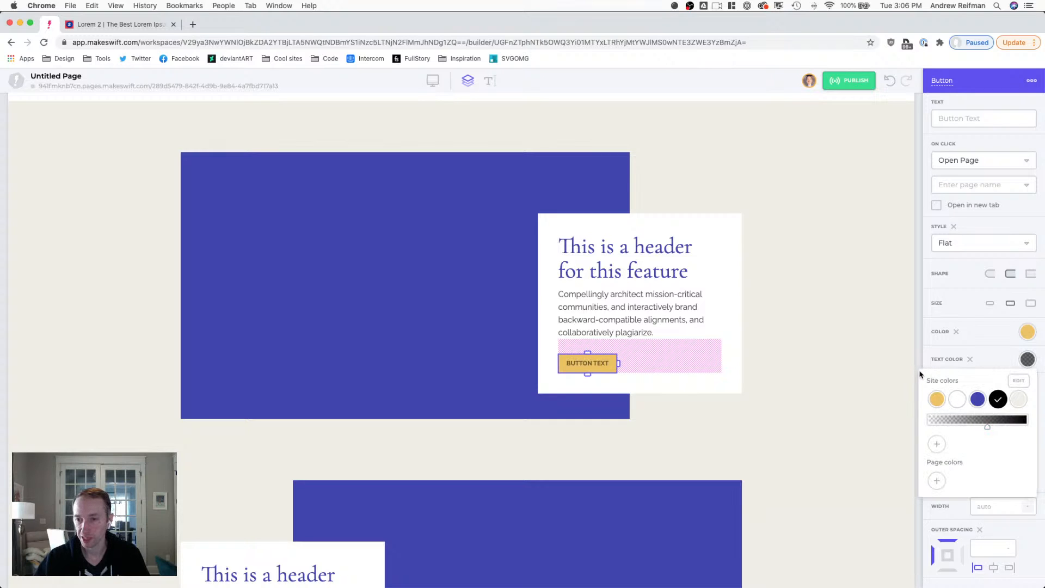
pyautogui.click(876, 371)
# - Copy the first feature card's button into the second feature card and delete that card's original white-text button
pyautogui.scroll(-4, 871, 368)
pyautogui.press('super+c')
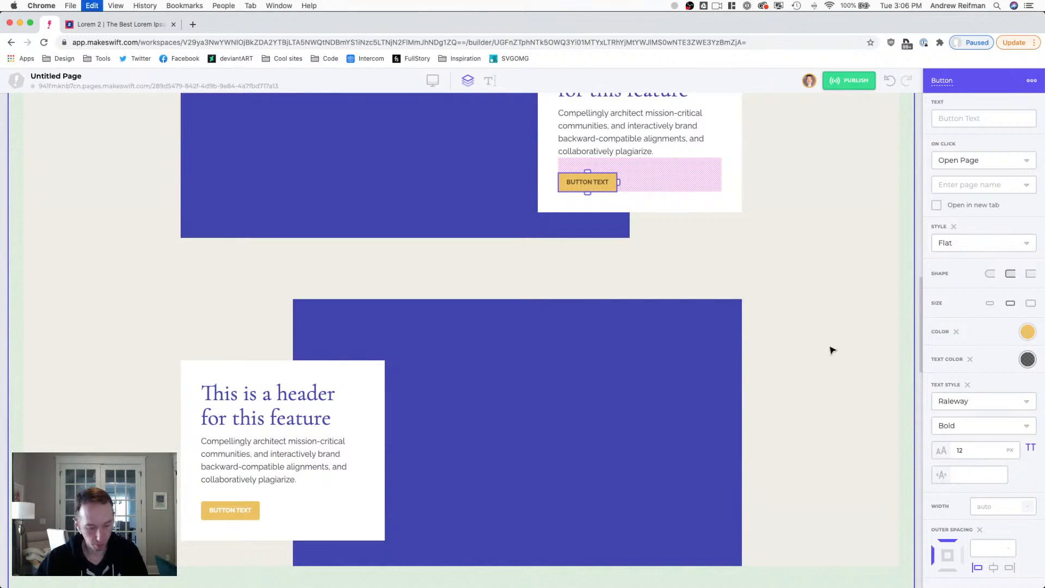
pyautogui.press('super+v')
pyautogui.click(267, 498)
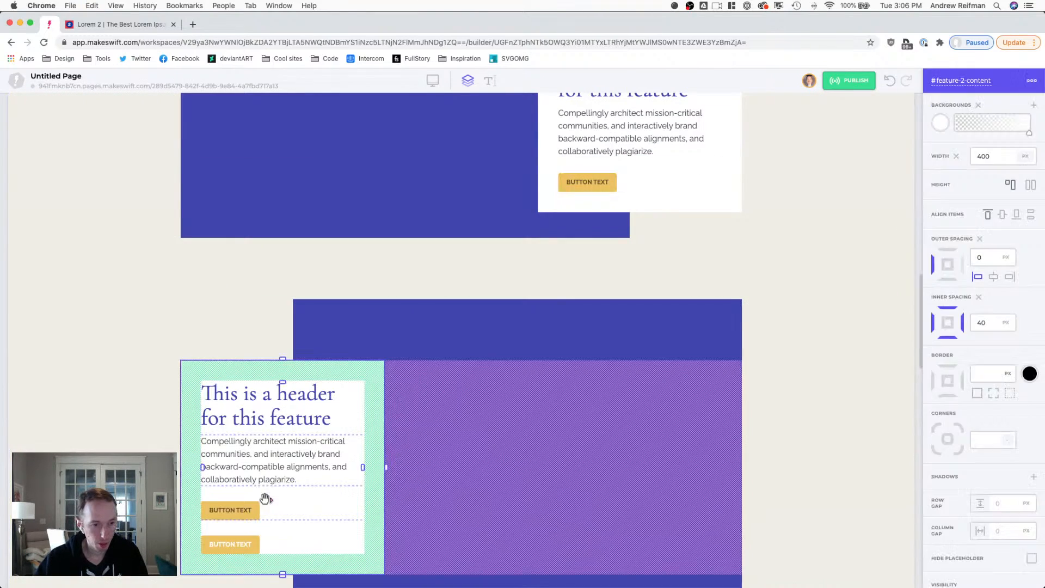
pyautogui.click(244, 544)
pyautogui.press('Delete')
# - Set the first news card's Read more button text to black and reduce the color's opacity to a dark gray
pyautogui.scroll(-15, 282, 514)
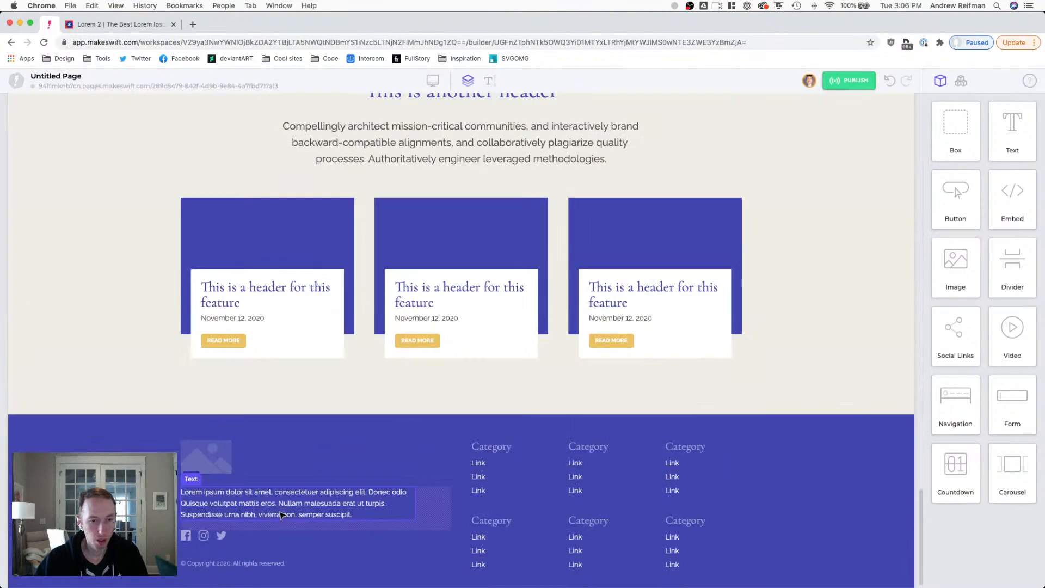
pyautogui.click(224, 341)
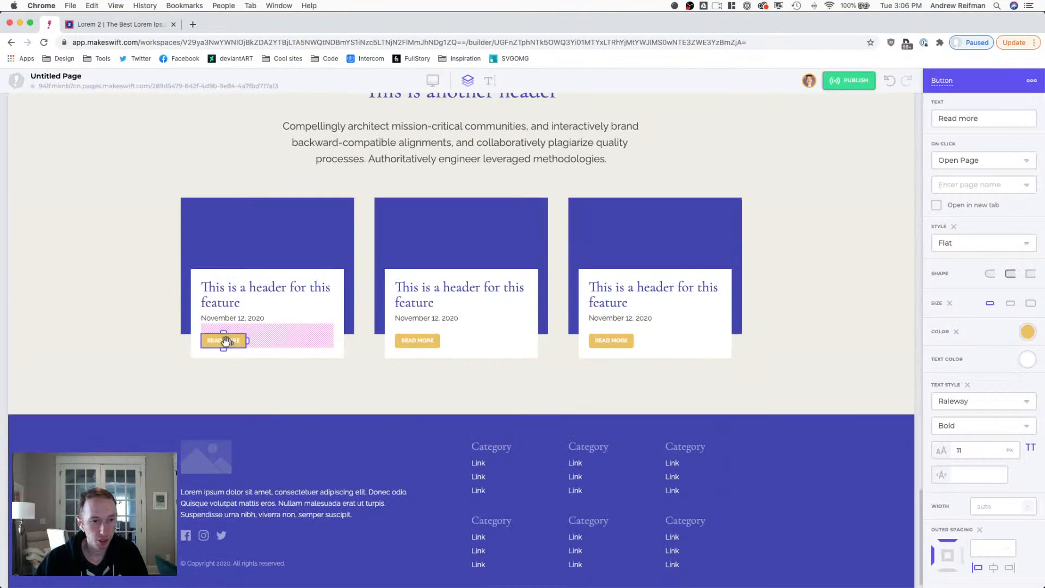
pyautogui.click(1028, 359)
pyautogui.click(998, 399)
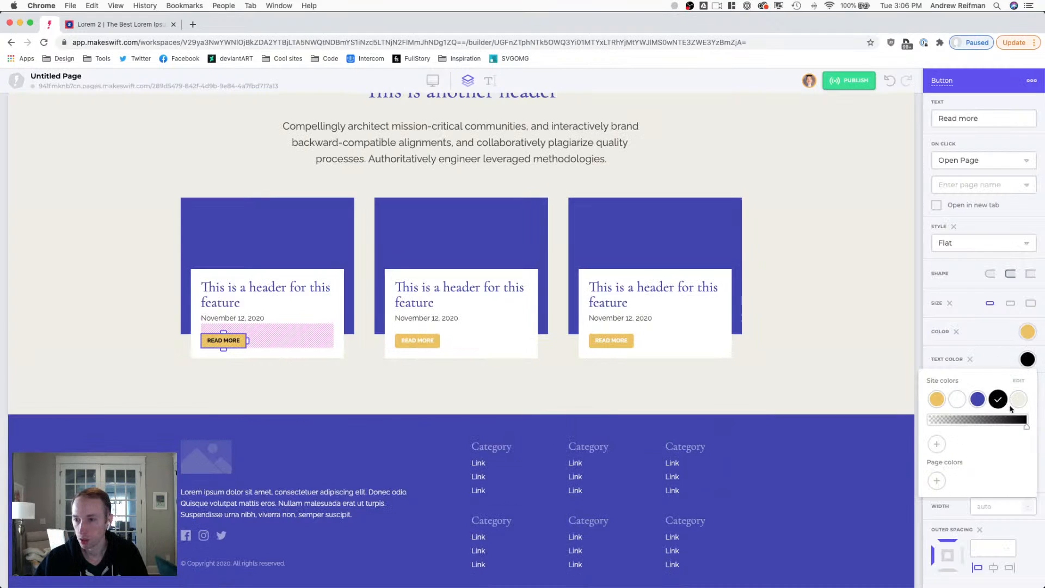
pyautogui.moveTo(1027, 420); pyautogui.dragTo(988, 430)
# - Copy the first news card's Read more button into the second and third cards and delete their original white-text buttons
pyautogui.click(228, 339)
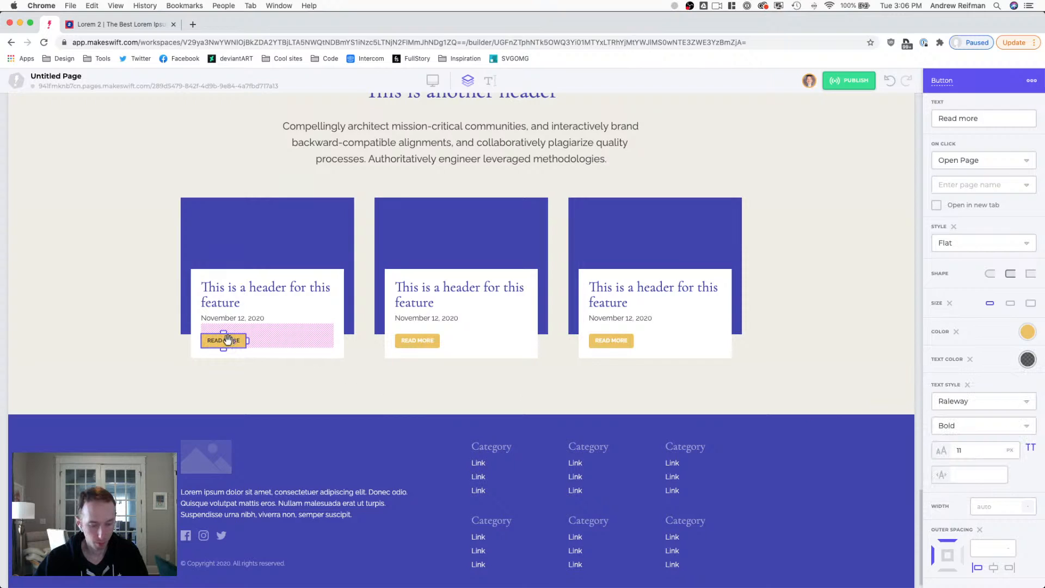
pyautogui.press('super+v')
pyautogui.click(428, 333)
pyautogui.press('super+v')
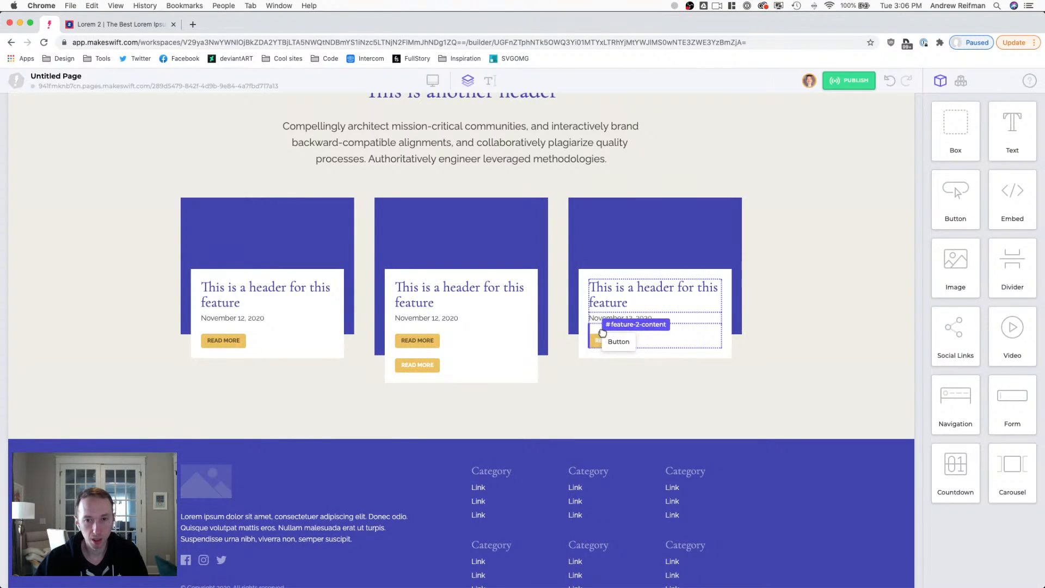
pyautogui.click(606, 342)
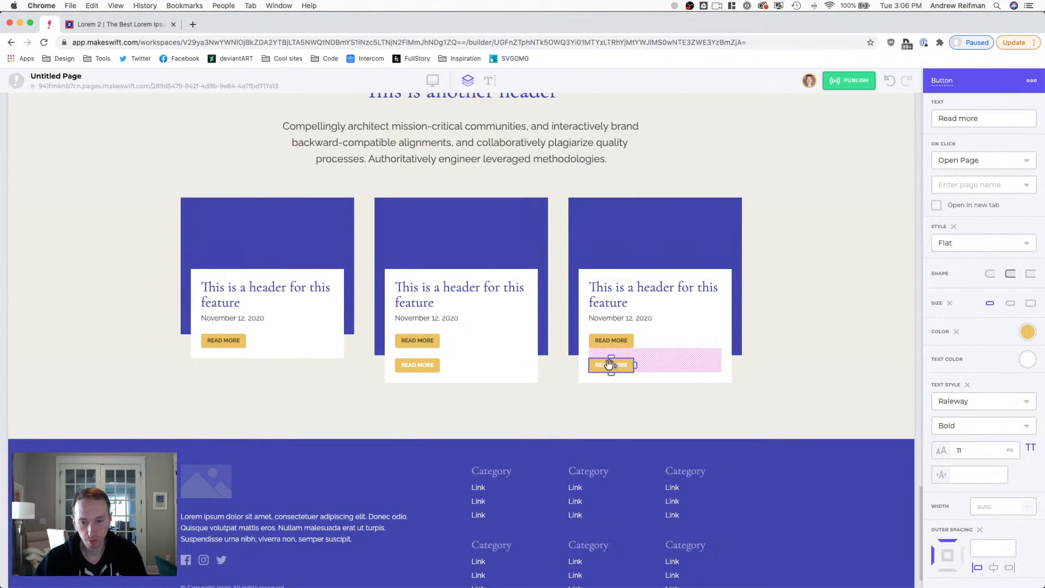
pyautogui.press('BackSpace')
pyautogui.click(432, 365)
pyautogui.press('BackSpace')
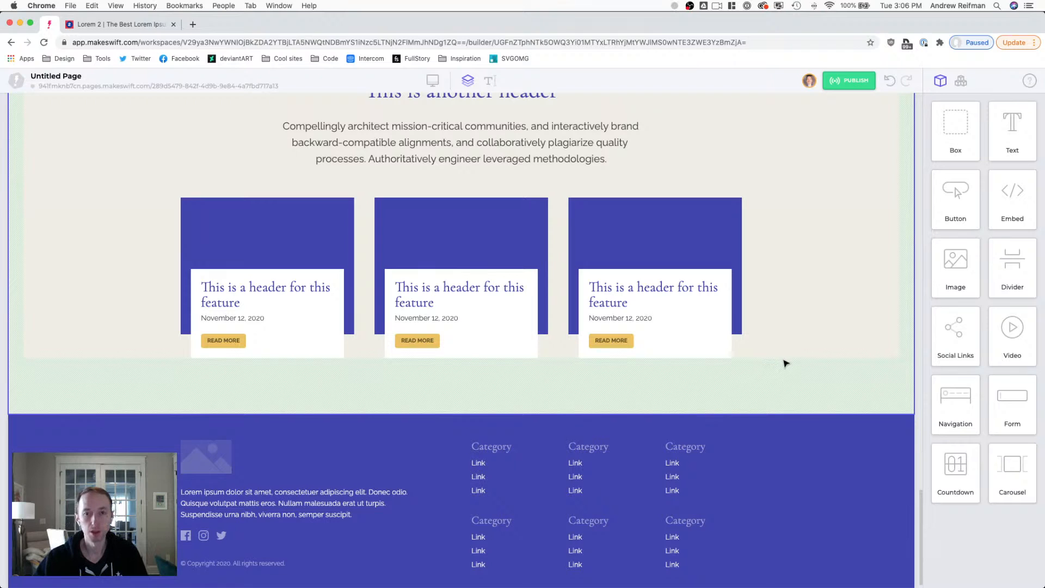
# - Set the text size of the Read more buttons in all three news cards to 10 px
pyautogui.click(626, 342)
pyautogui.doubleClick(982, 455)
pyautogui.write('10')
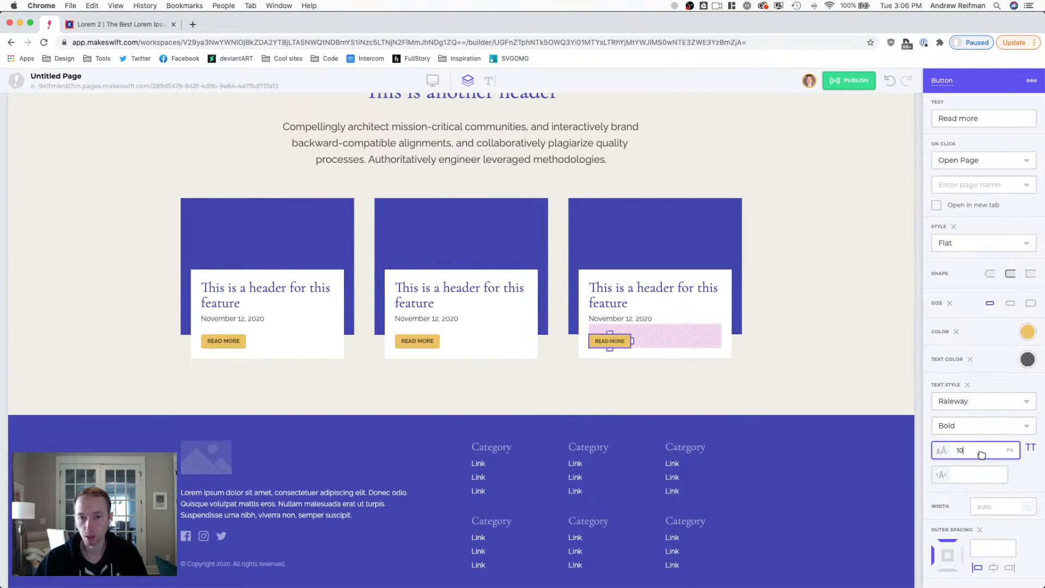
pyautogui.click(418, 341)
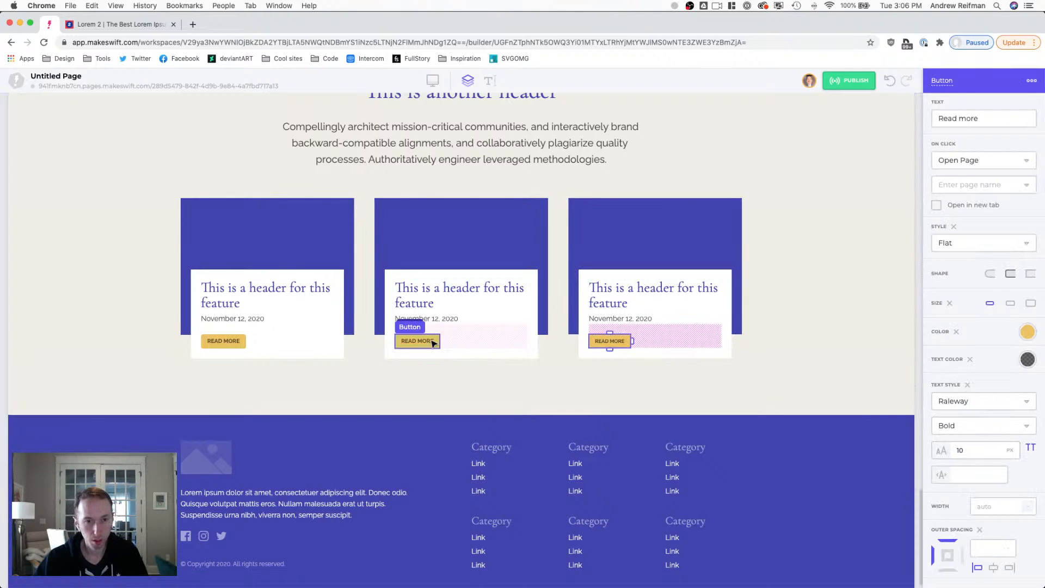
pyautogui.doubleClick(979, 454)
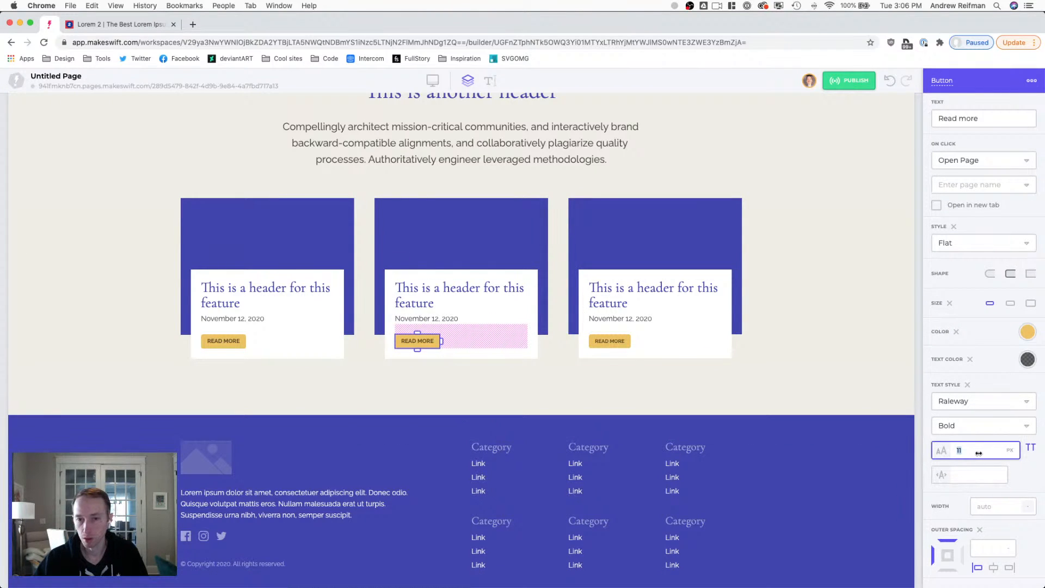
pyautogui.write('11')
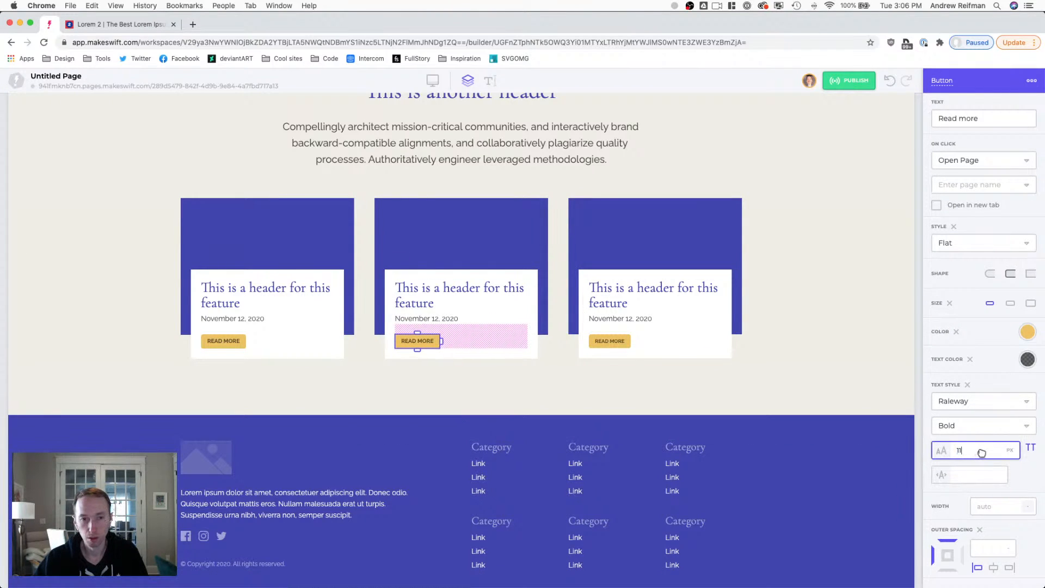
pyautogui.press('Up')
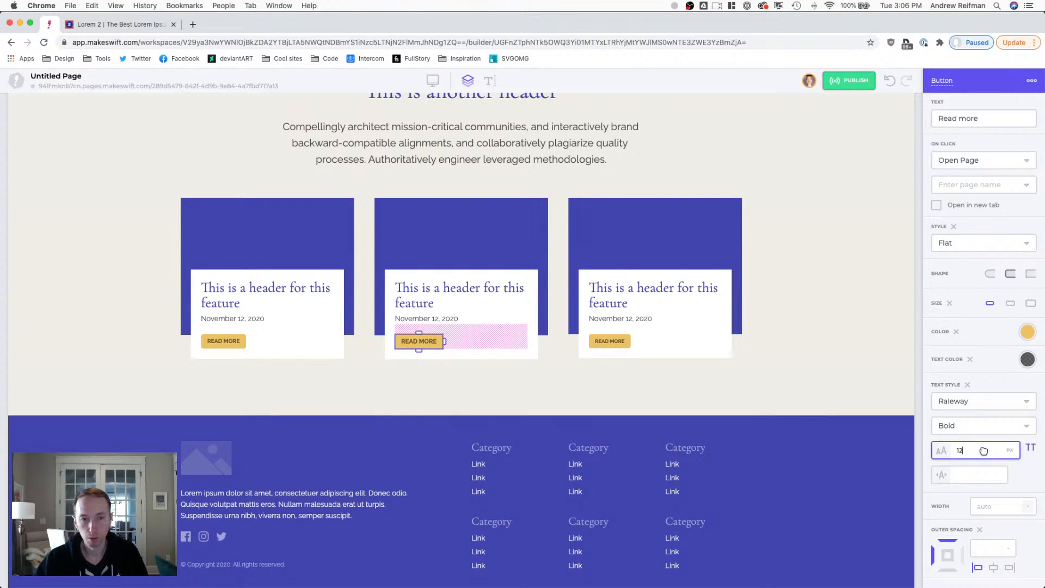
pyautogui.press('Down')
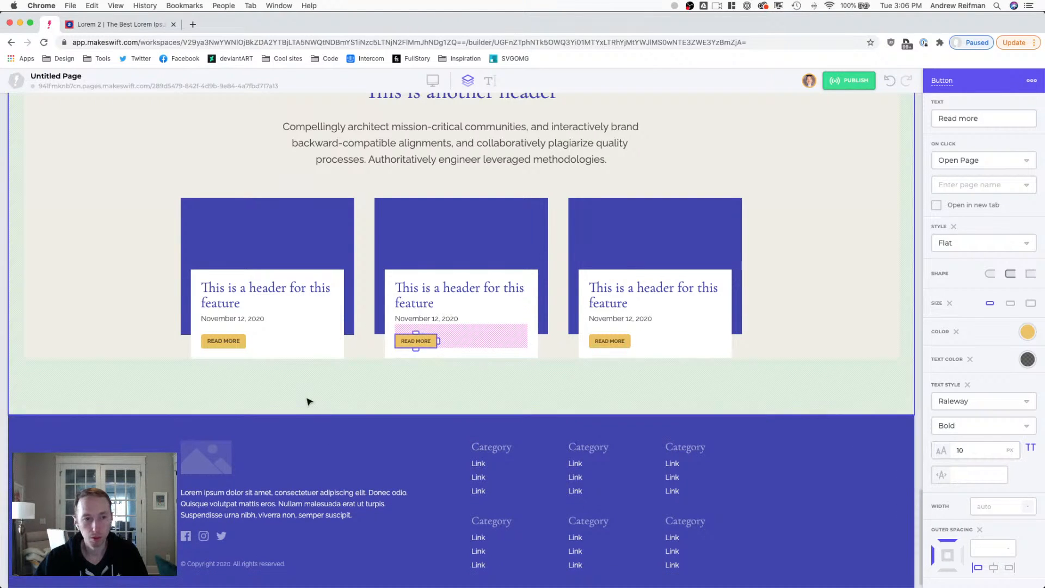
pyautogui.click(223, 341)
pyautogui.moveTo(985, 450); pyautogui.dragTo(982, 451)
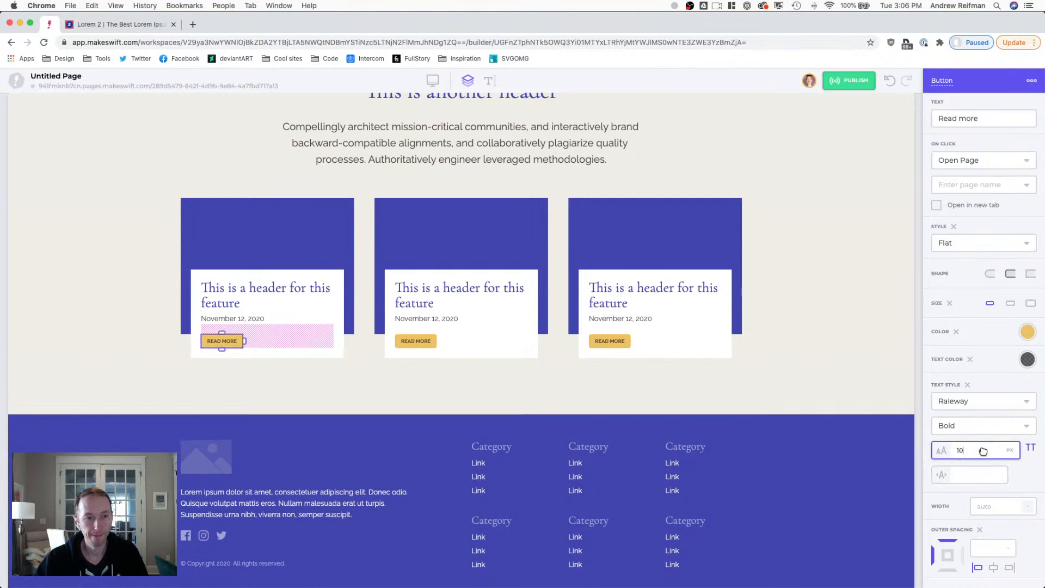
pyautogui.click(920, 382)
# - Review the updated colors and buttons across the page, from the news section up to the navigation and back to the case studies
pyautogui.scroll(1, 892, 370)
pyautogui.scroll(3, 891, 370)
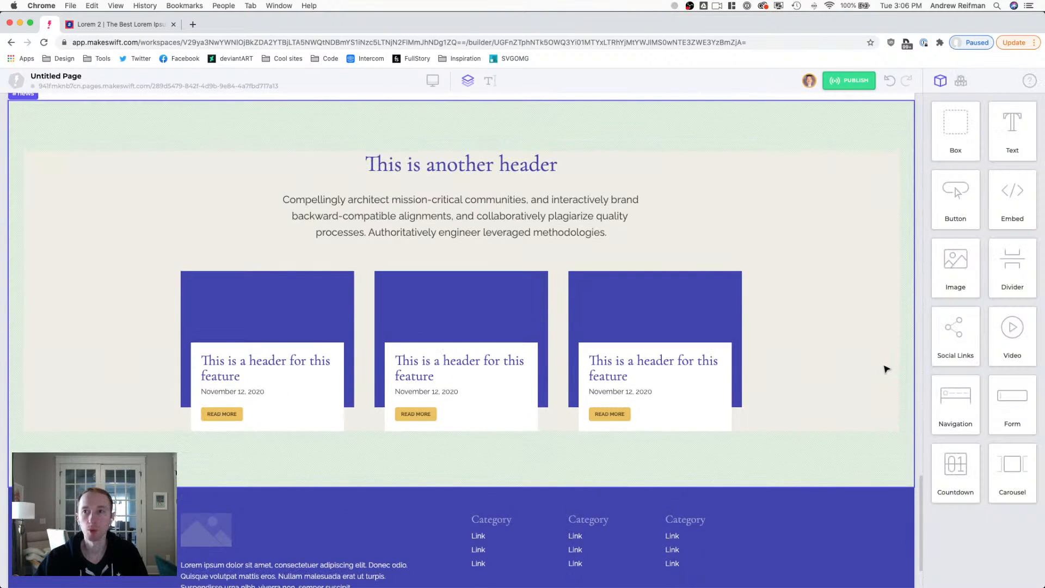
pyautogui.scroll(10, 887, 370)
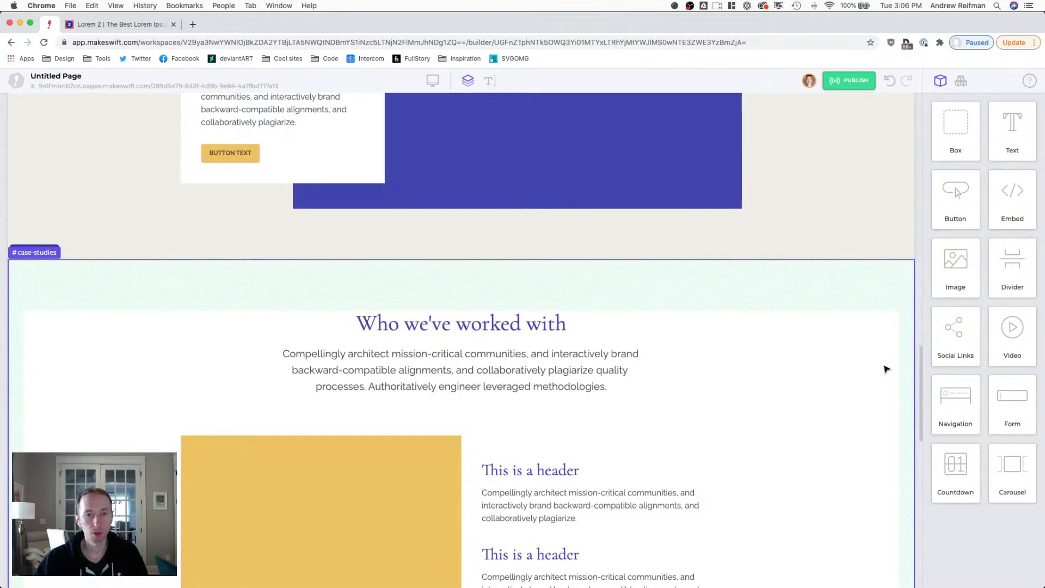
pyautogui.scroll(15, 886, 369)
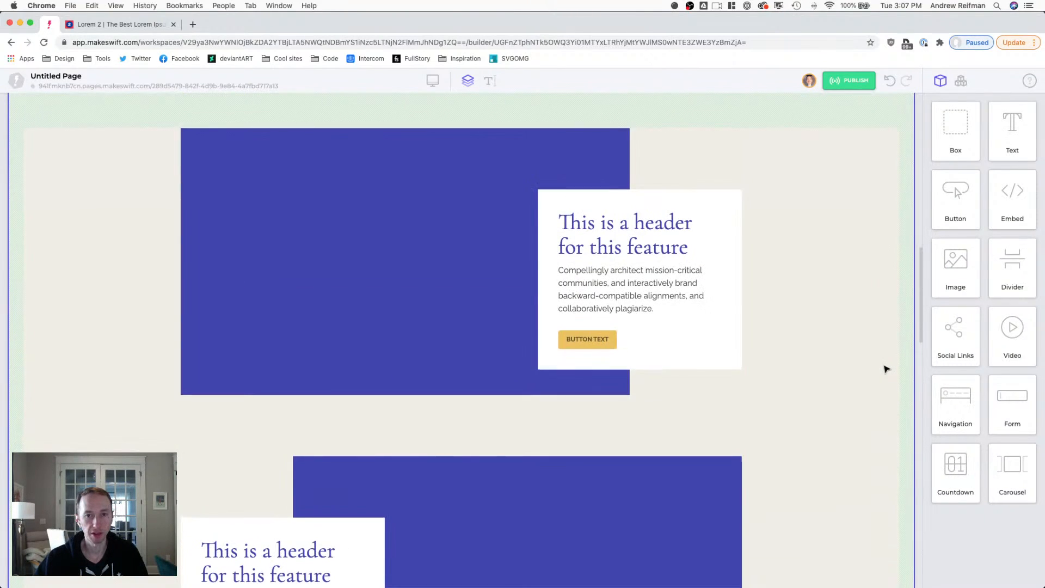
pyautogui.scroll(15, 887, 369)
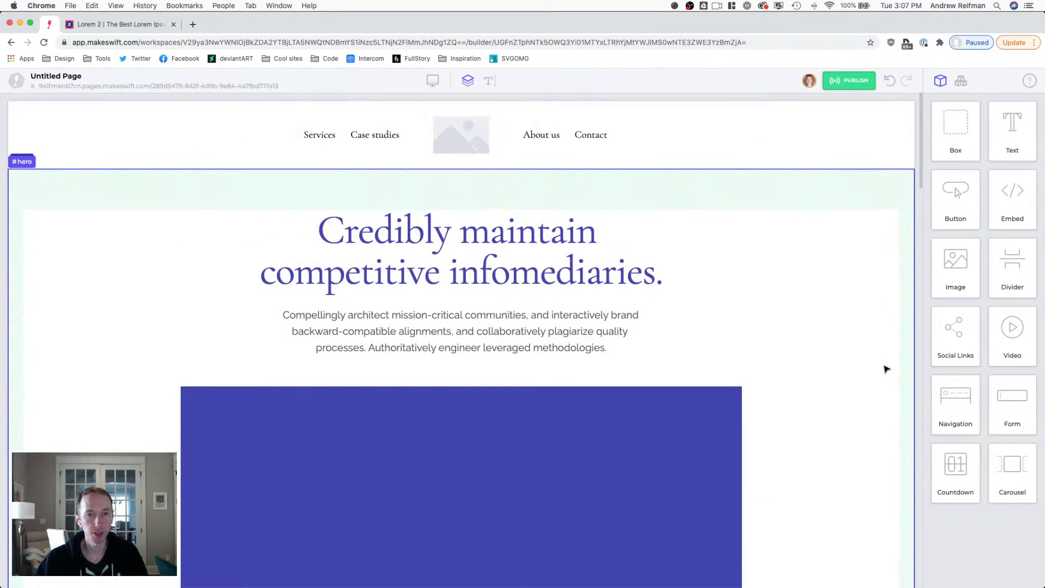
pyautogui.scroll(-10, 911, 304)
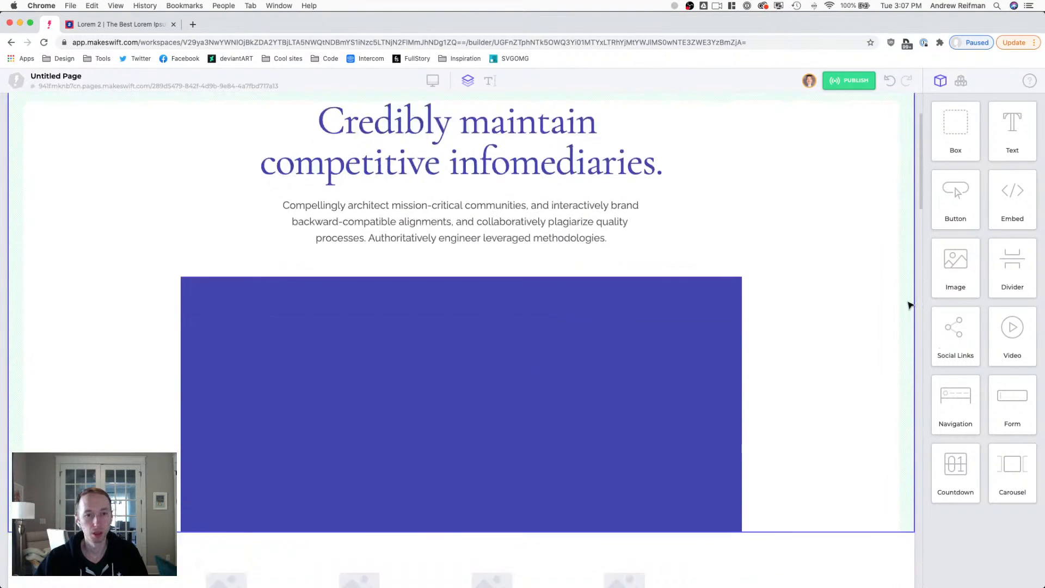
pyautogui.scroll(-15, 911, 305)
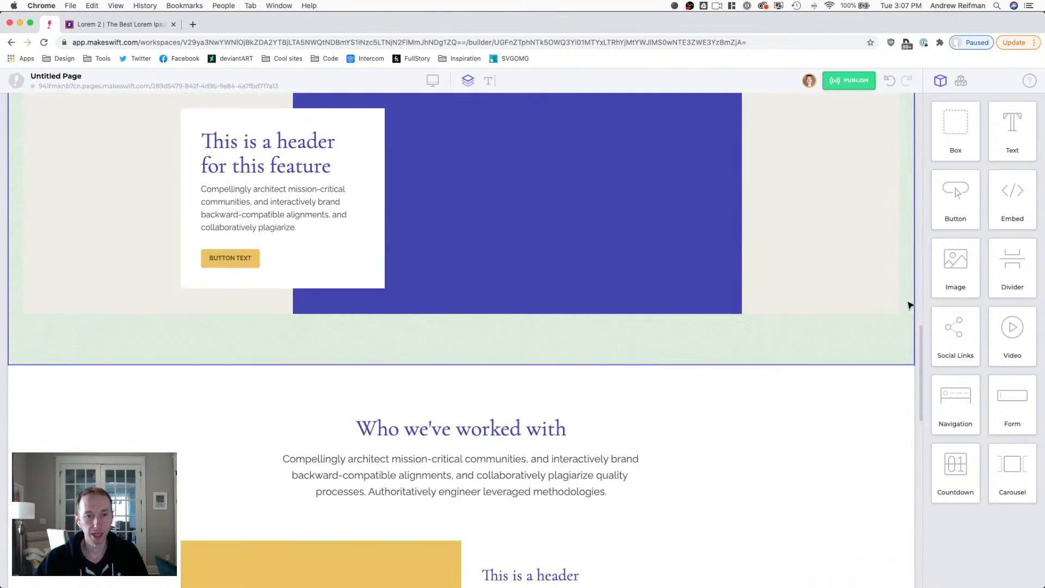
pyautogui.scroll(-4, 911, 305)
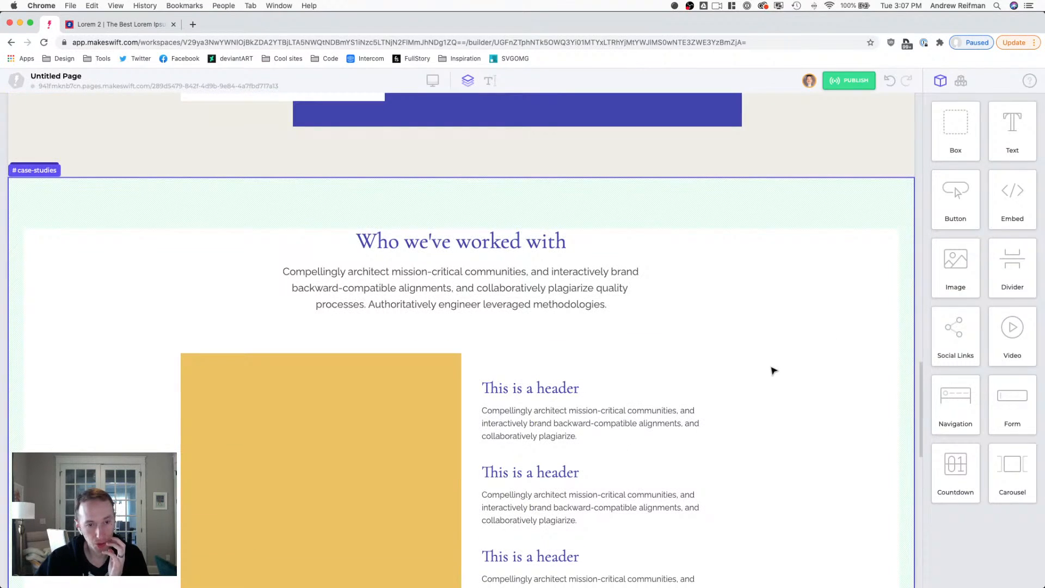
# - Change the background of the case studies image box from gold to the indigo blue site color
pyautogui.click(392, 427)
pyautogui.scroll(-3, 882, 220)
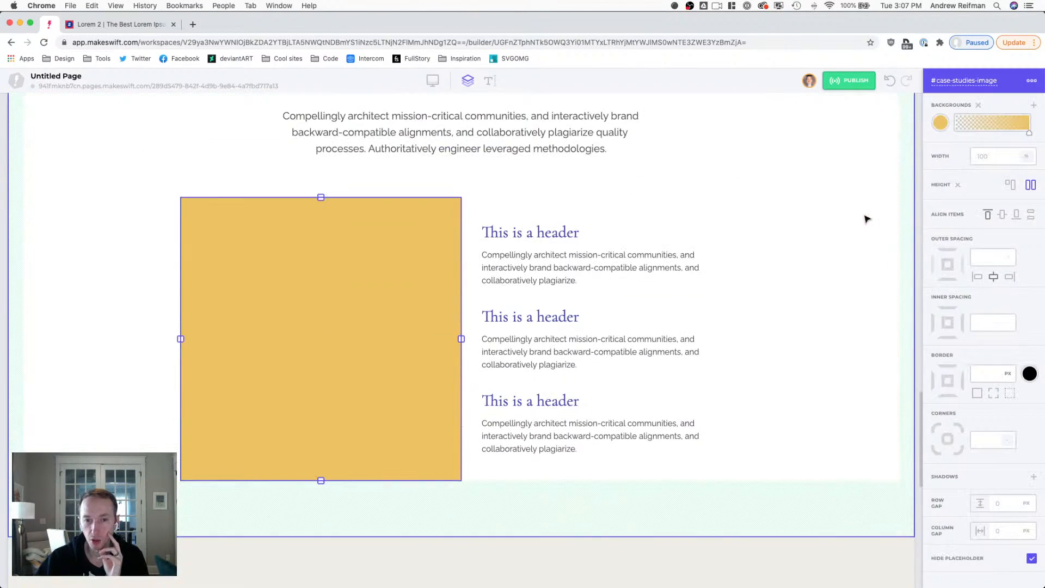
pyautogui.click(940, 124)
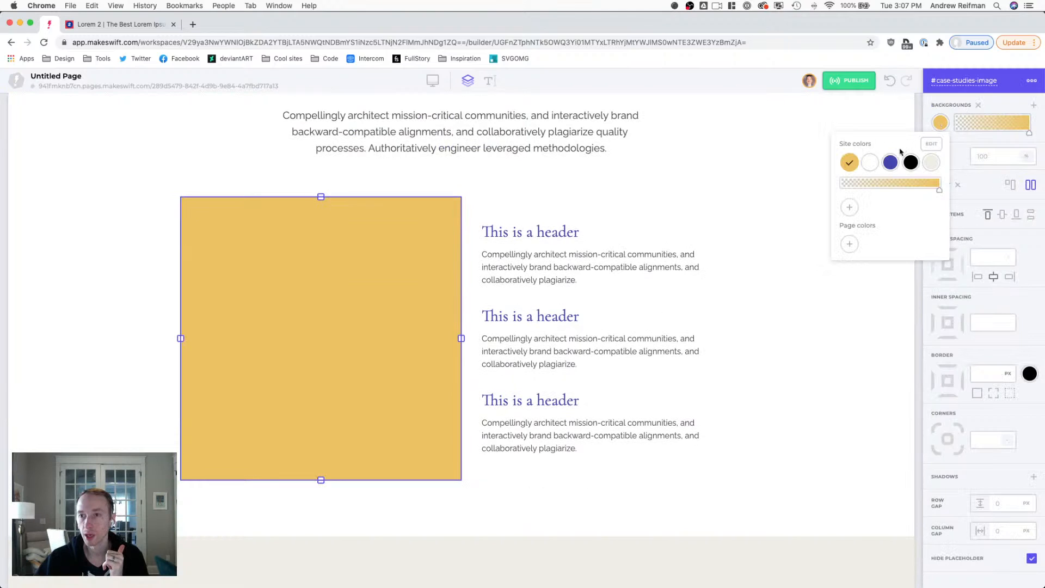
pyautogui.click(891, 162)
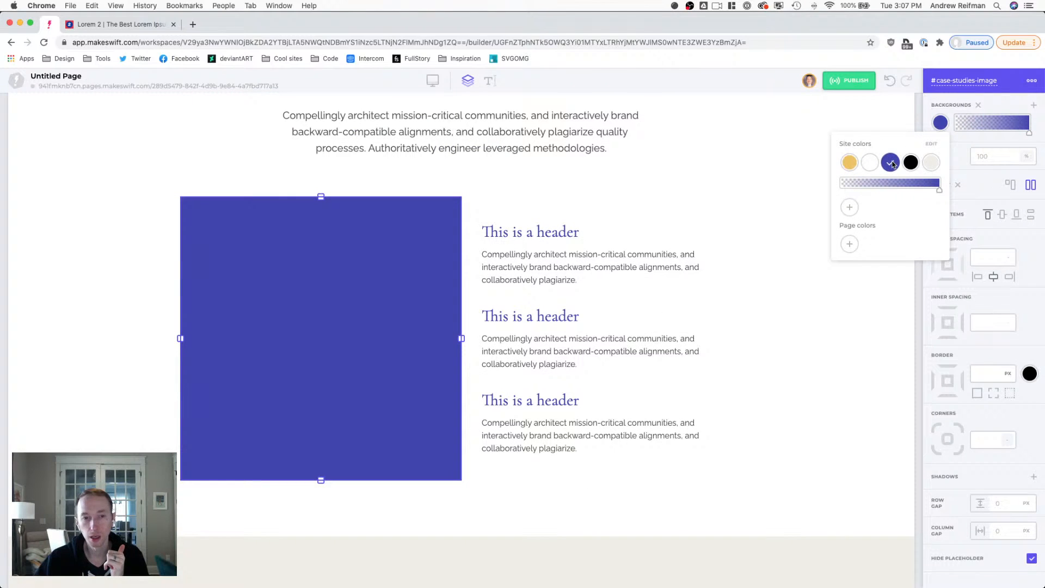
pyautogui.click(920, 291)
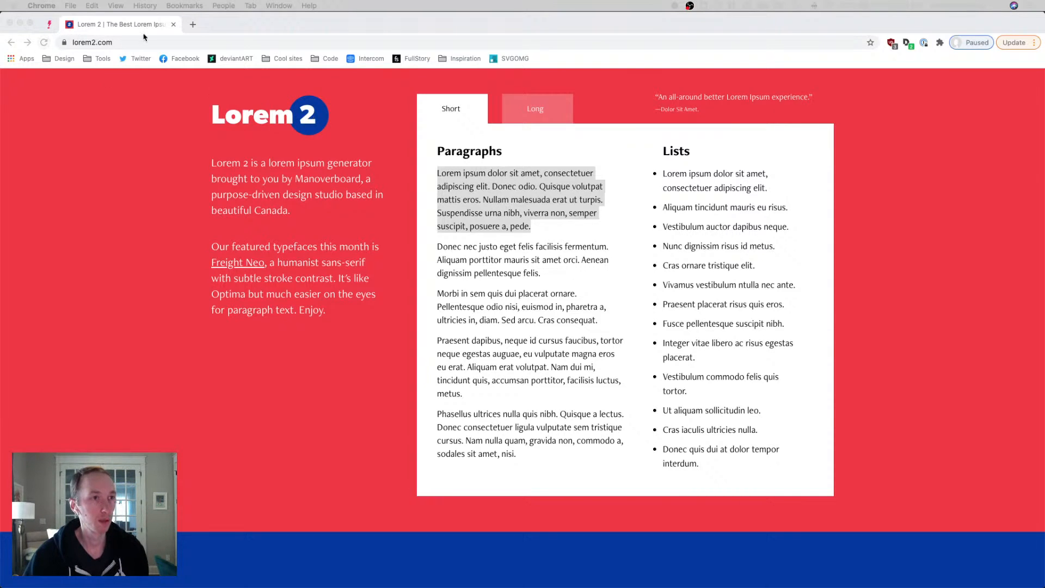
# - Switch back to the Makeswift builder tab and review the page's sections from the news cards up to the hero
pyautogui.click(50, 25)
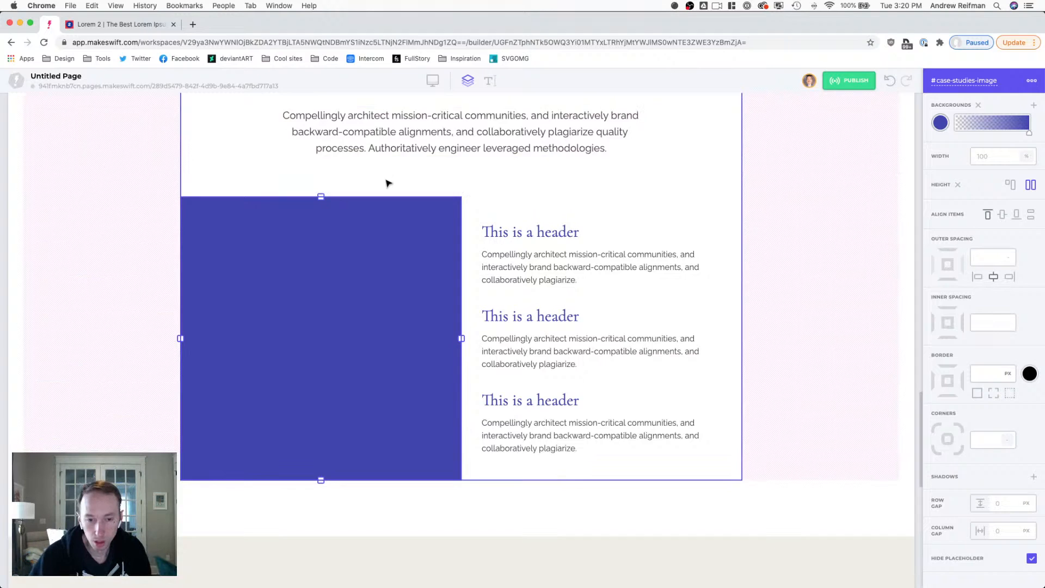
pyautogui.scroll(-3, 385, 187)
pyautogui.scroll(-4, 385, 186)
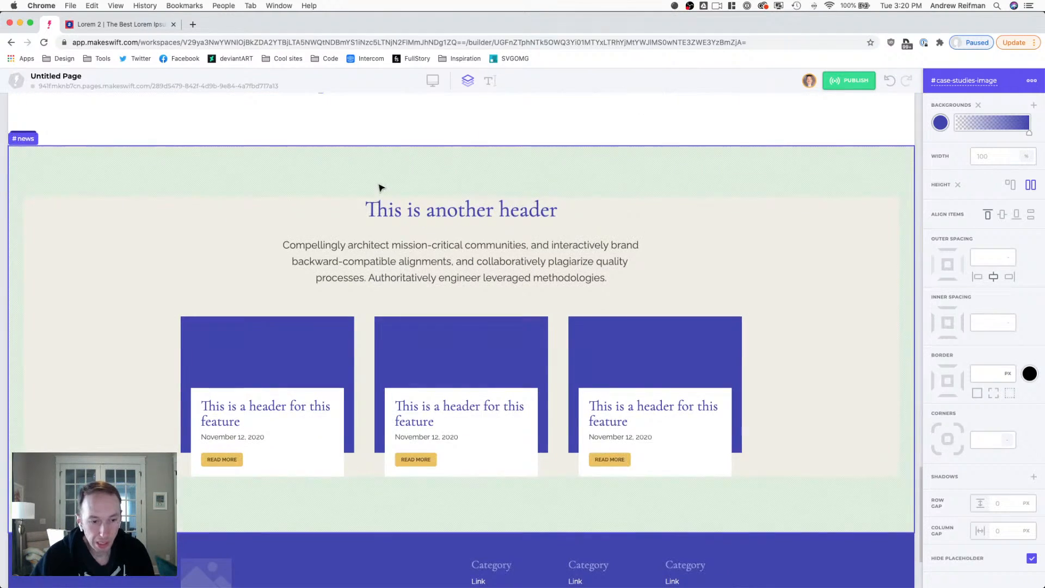
pyautogui.scroll(15, 381, 182)
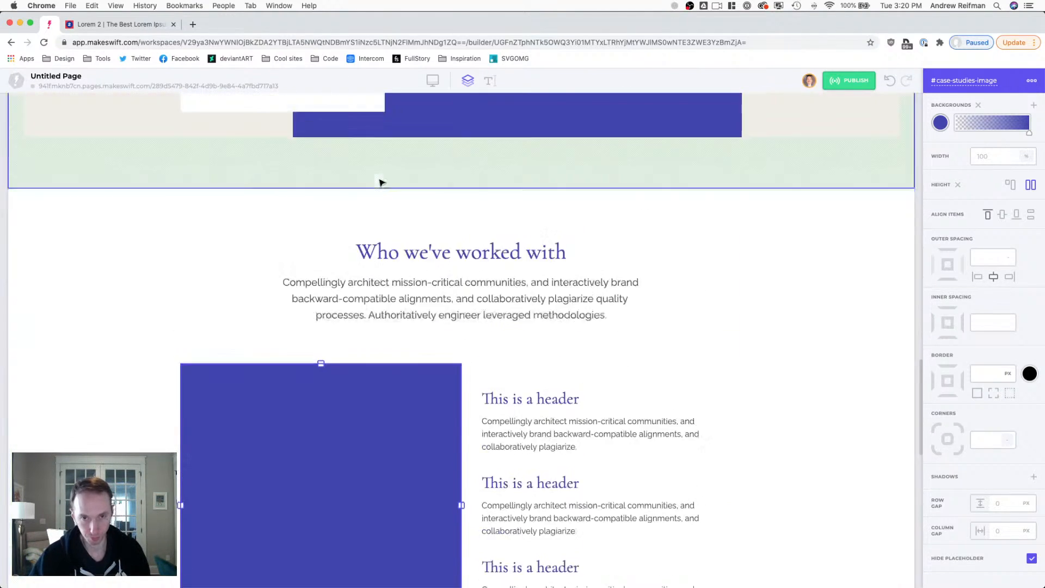
pyautogui.scroll(10, 381, 182)
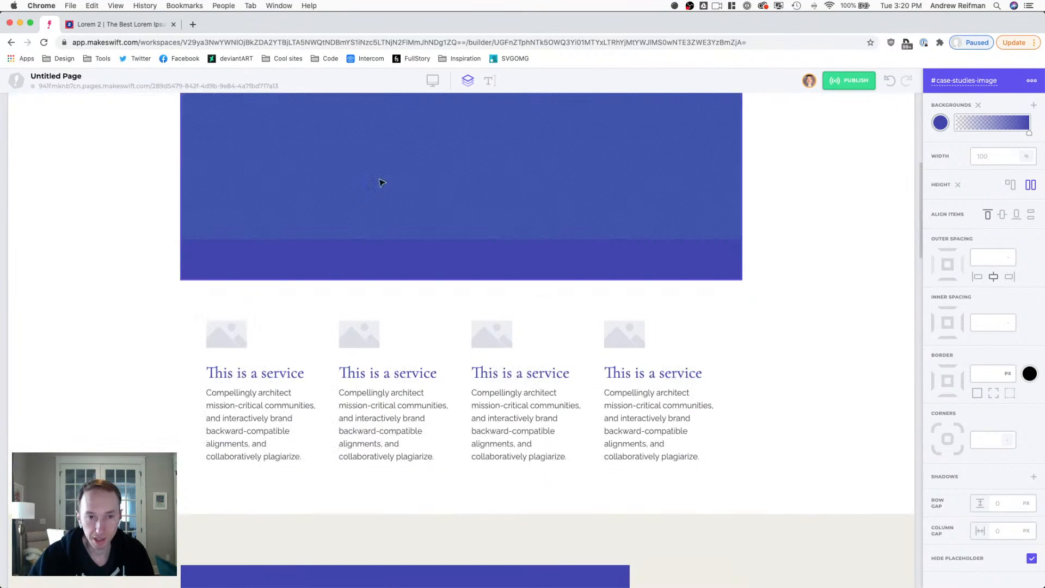
pyautogui.scroll(4, 381, 183)
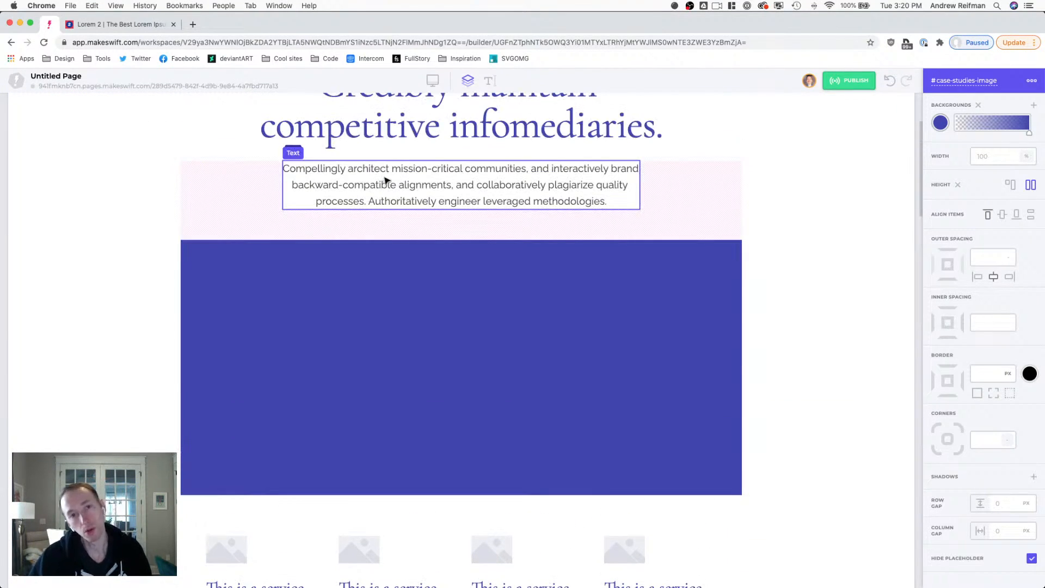
pyautogui.scroll(2, 386, 180)
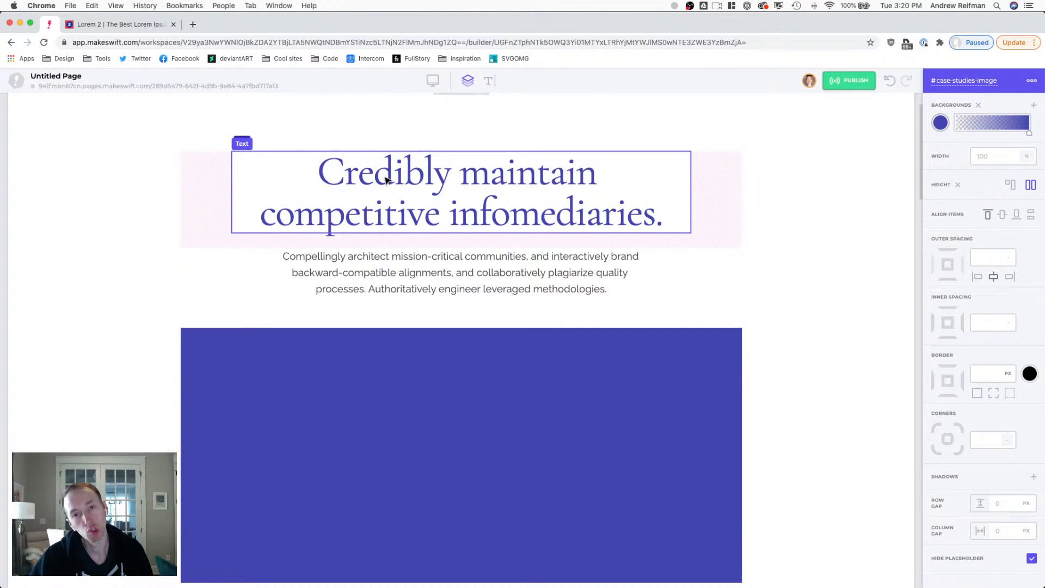
# - Review the page from the navigation and hero through the services section to the top of the next section
pyautogui.scroll(2, 386, 180)
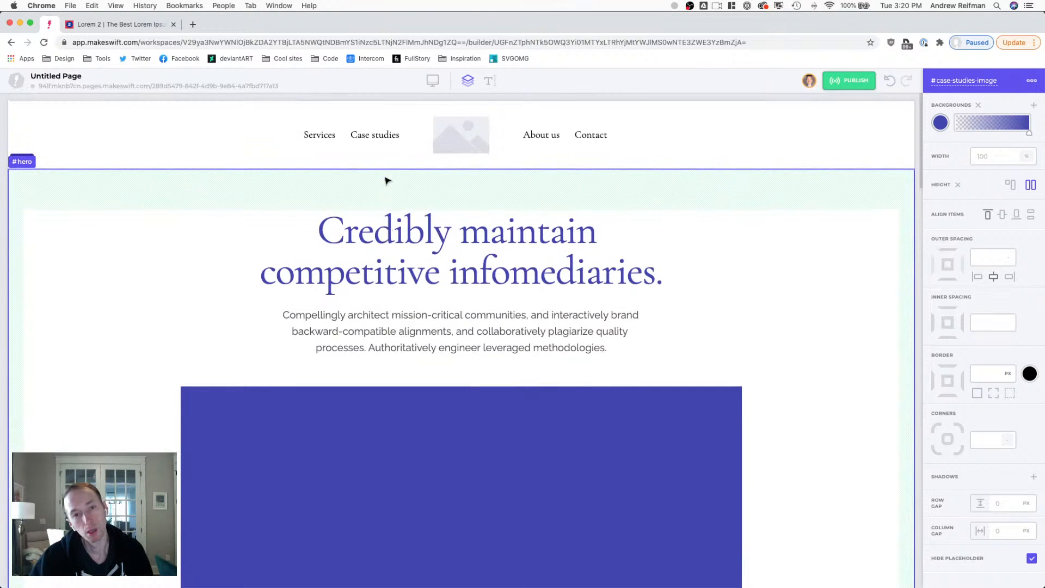
pyautogui.scroll(-6, 386, 181)
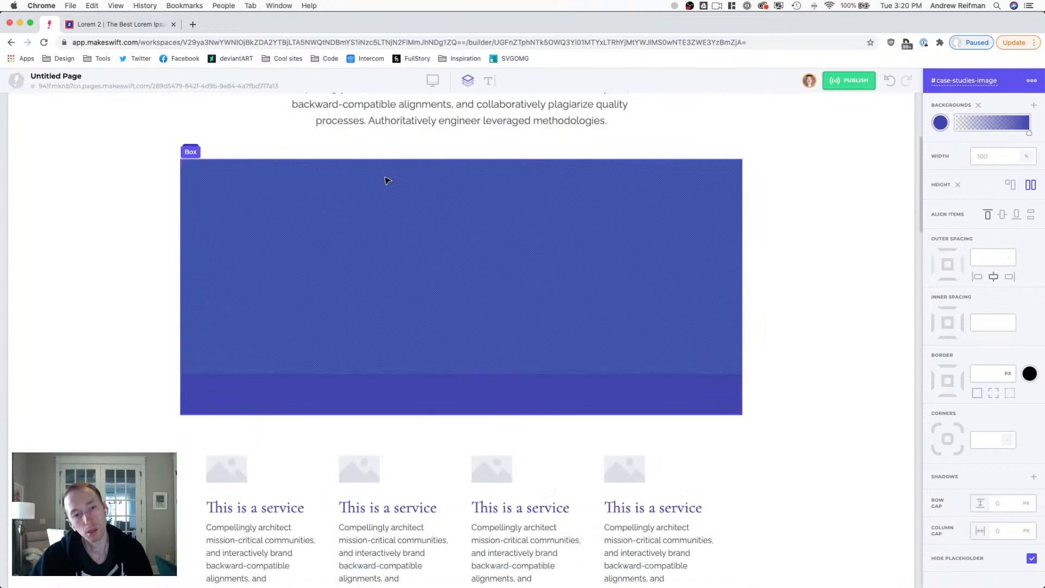
pyautogui.scroll(-2, 386, 180)
pyautogui.scroll(-2, 385, 181)
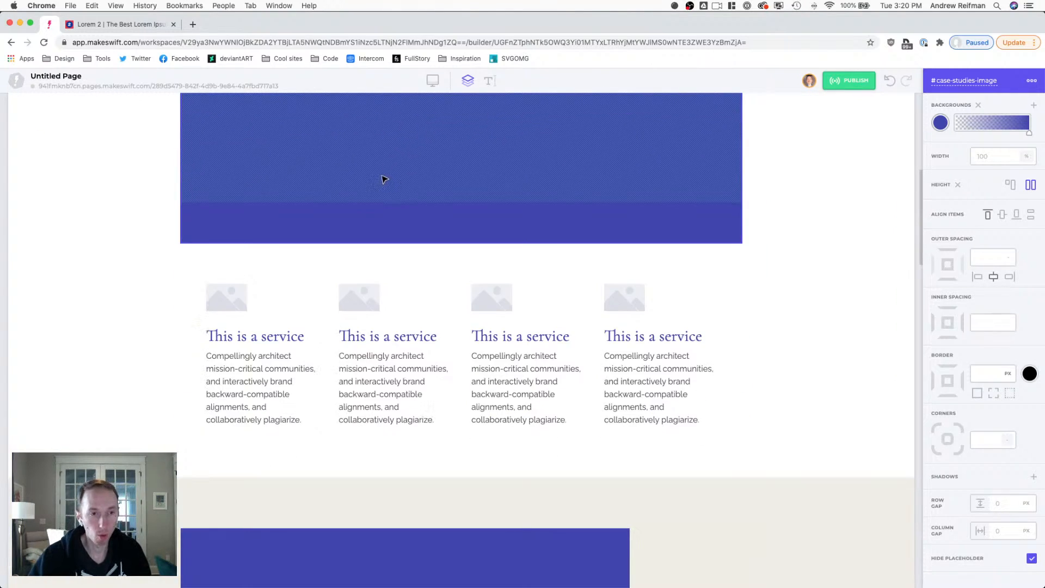
pyautogui.scroll(6, 386, 180)
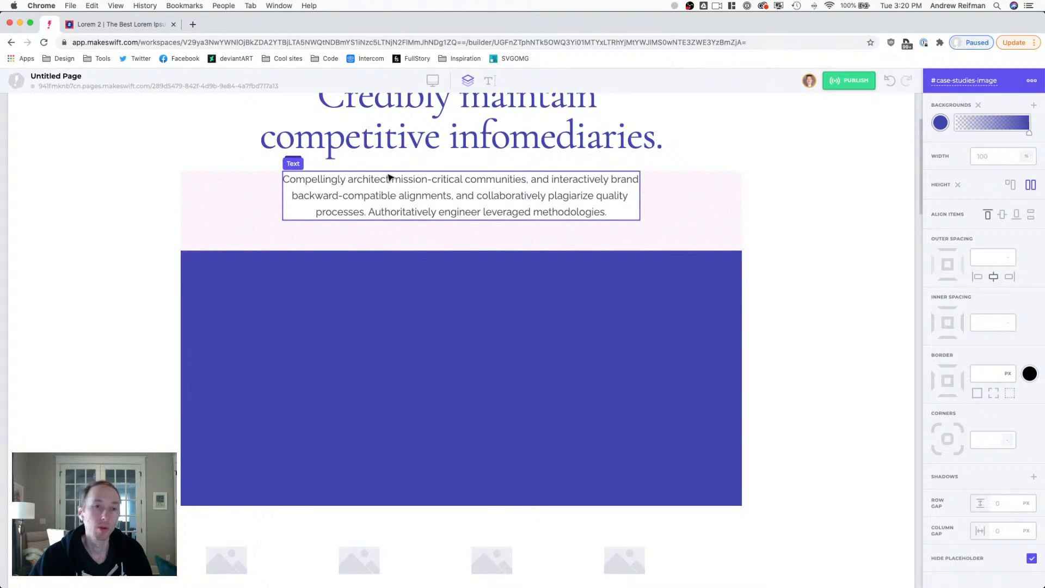
pyautogui.scroll(2, 389, 177)
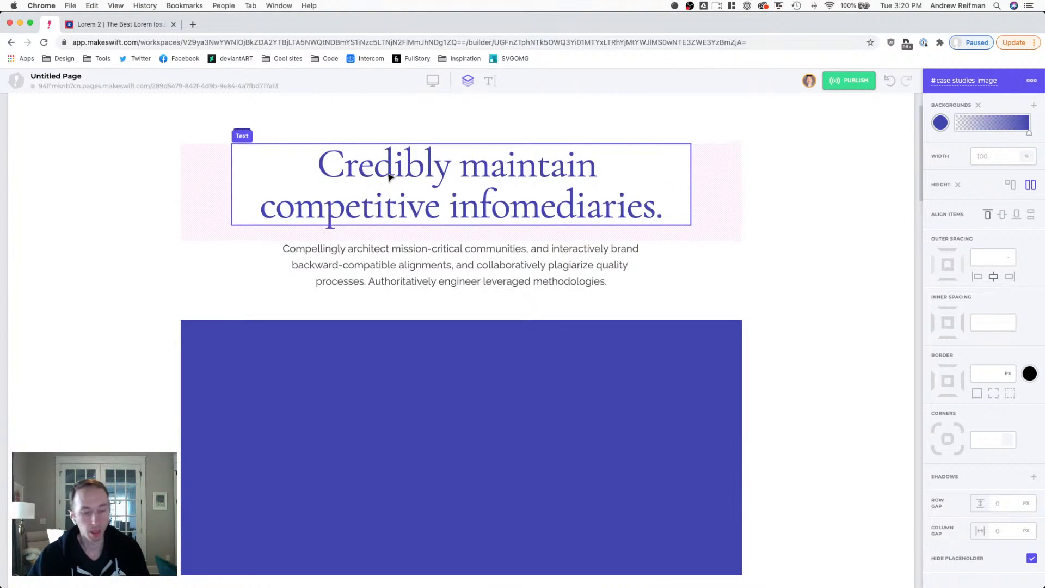
pyautogui.scroll(-10, 389, 177)
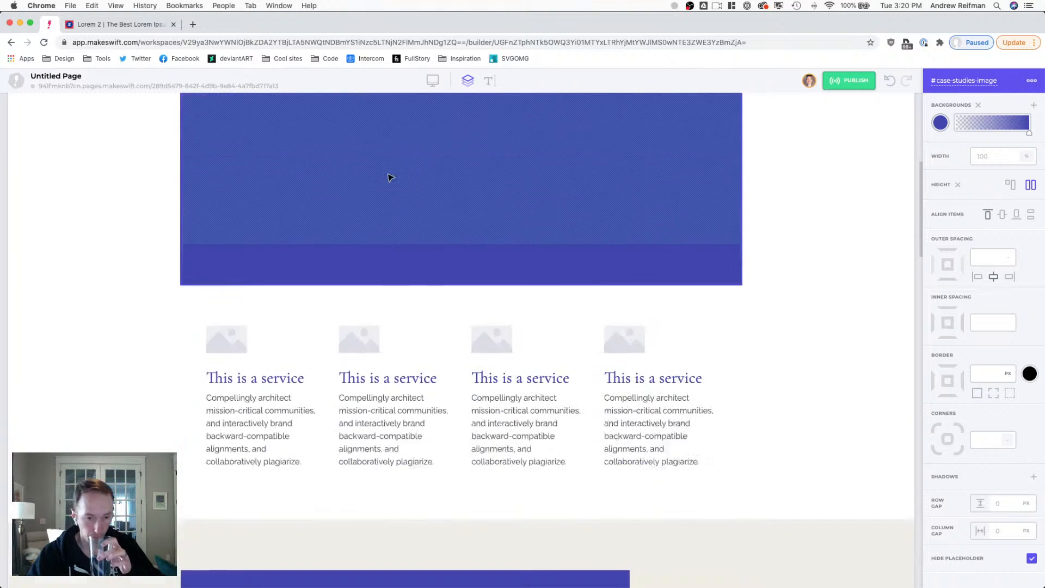
pyautogui.scroll(5, 390, 177)
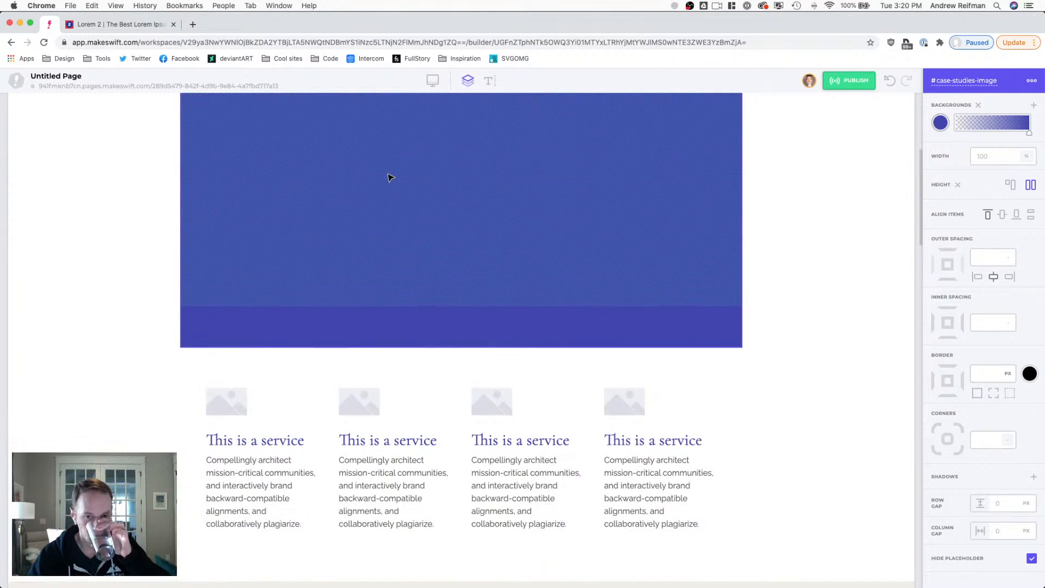
pyautogui.scroll(3, 389, 177)
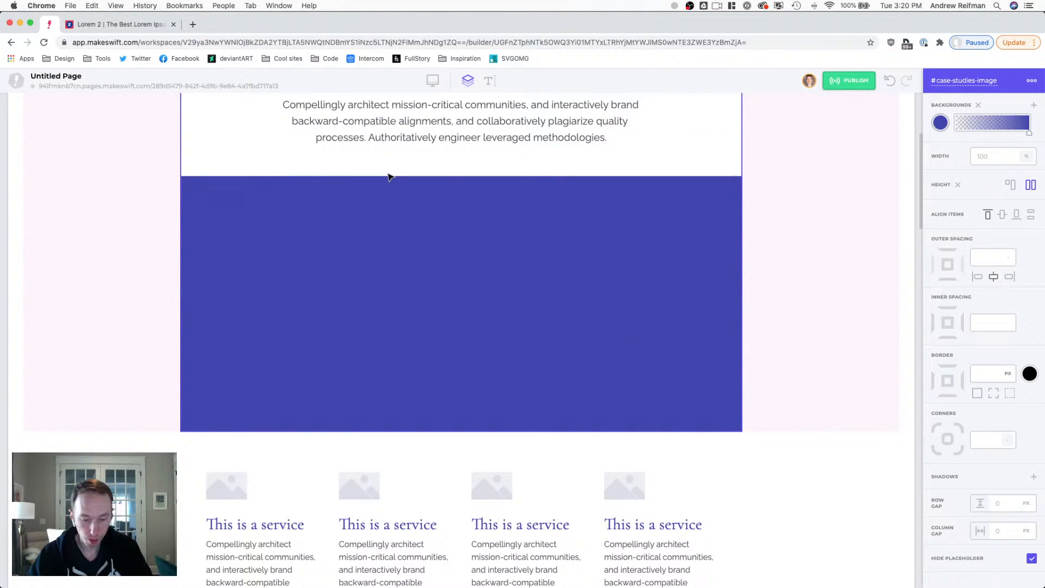
pyautogui.scroll(4, 389, 177)
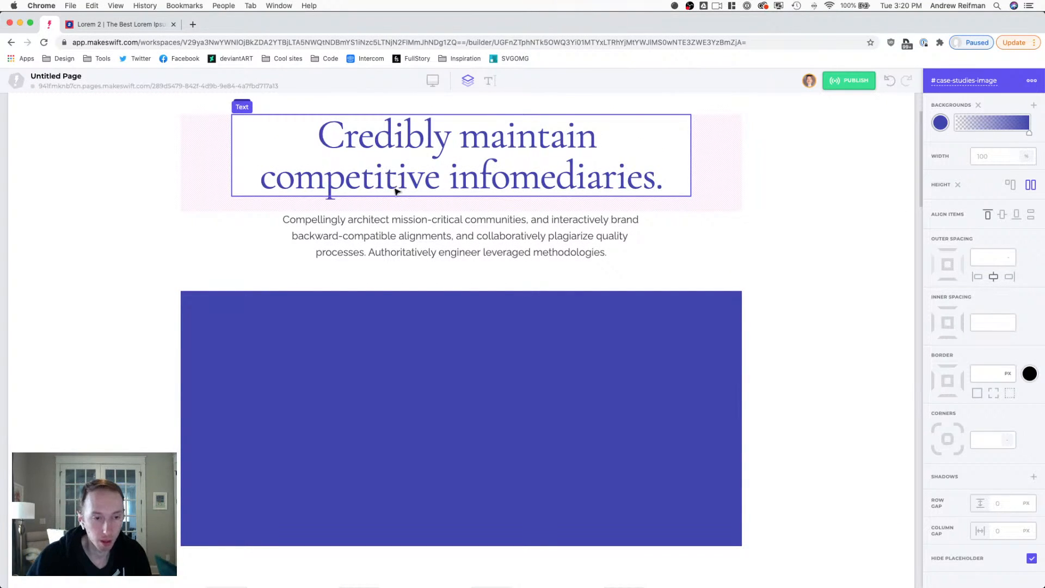
pyautogui.scroll(-8, 395, 192)
pyautogui.scroll(-9, 395, 191)
pyautogui.scroll(20, 395, 192)
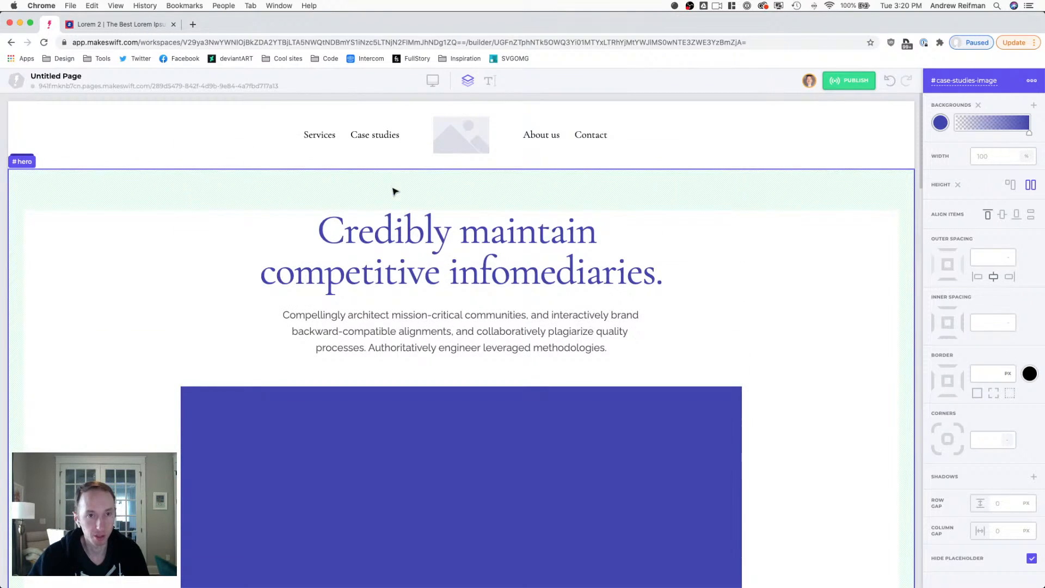
# - Switch the page to the tablet view and reduce the hero section's top inner spacing by about half
pyautogui.click(433, 80)
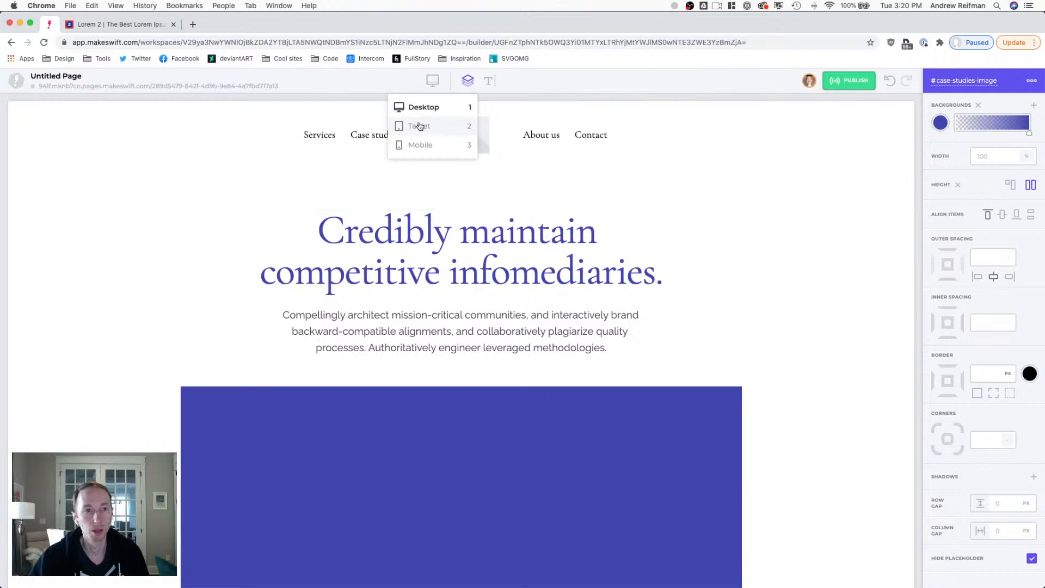
pyautogui.click(321, 126)
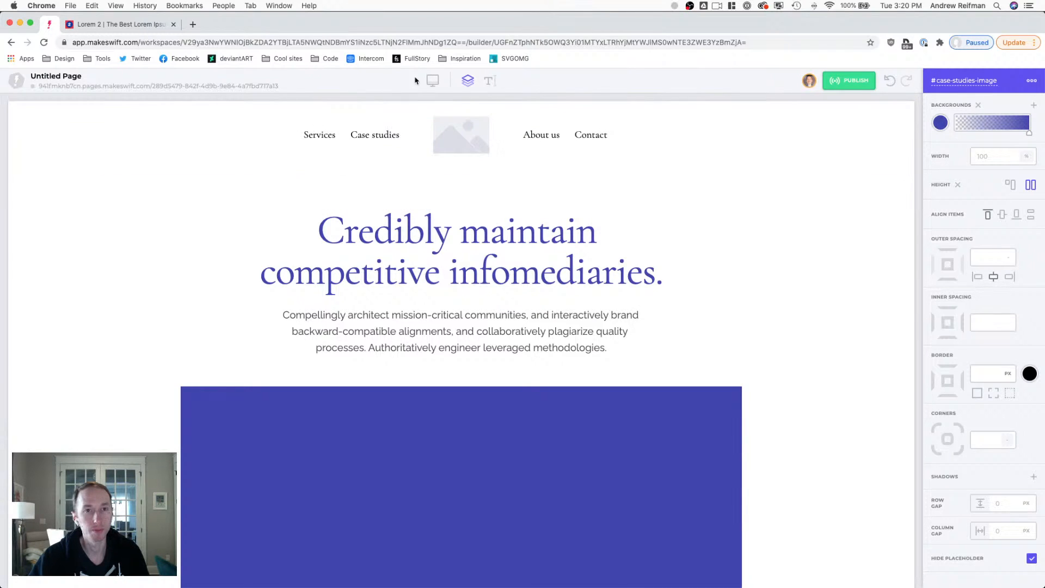
pyautogui.click(432, 81)
pyautogui.click(421, 124)
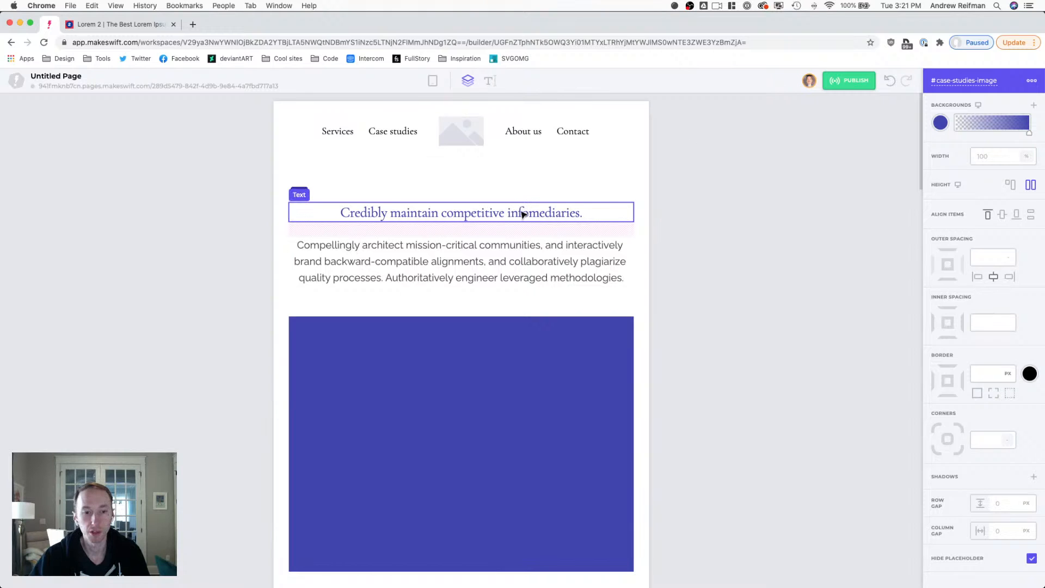
pyautogui.click(469, 187)
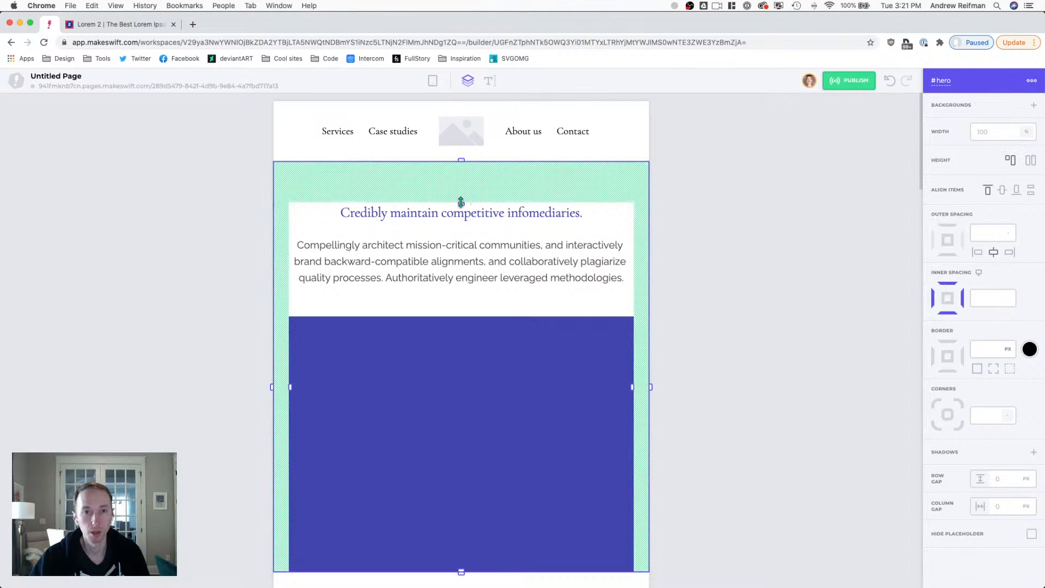
pyautogui.moveTo(461, 202); pyautogui.dragTo(460, 176)
pyautogui.click(751, 194)
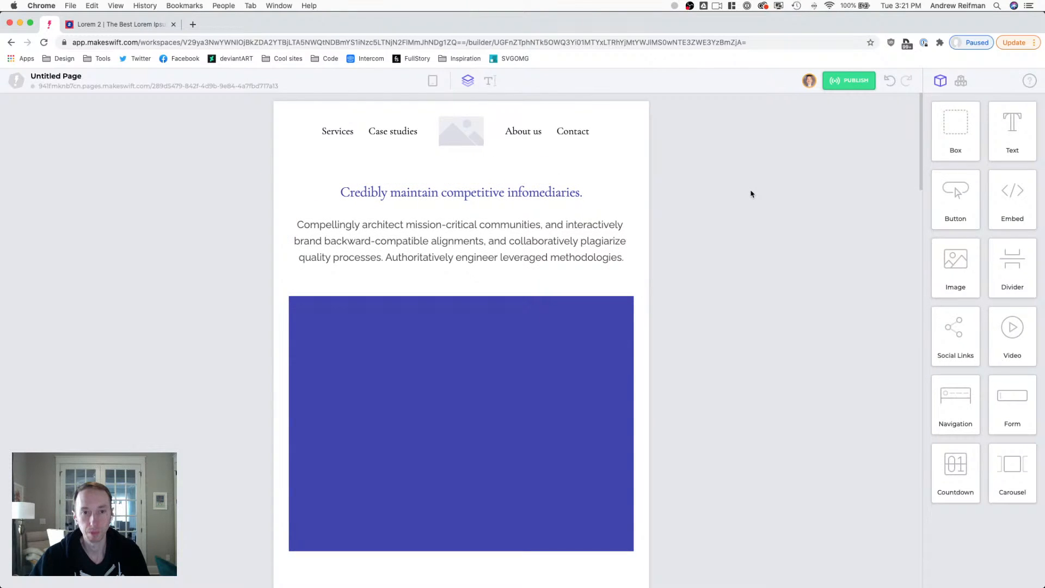
# - Return to the desktop view and inspect the text style of the hero heading
pyautogui.click(433, 82)
pyautogui.click(424, 107)
pyautogui.click(418, 226)
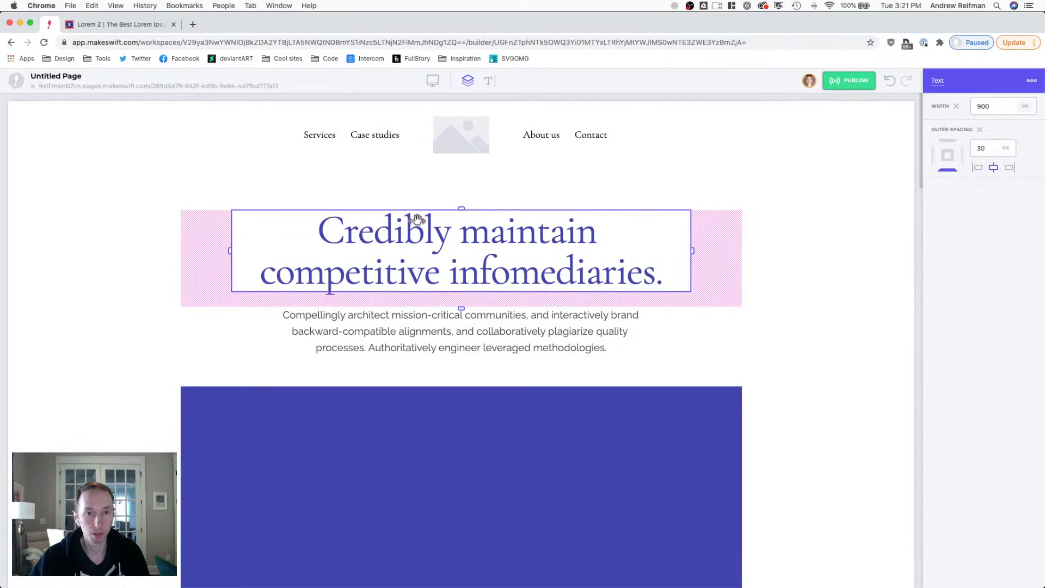
pyautogui.doubleClick(415, 236)
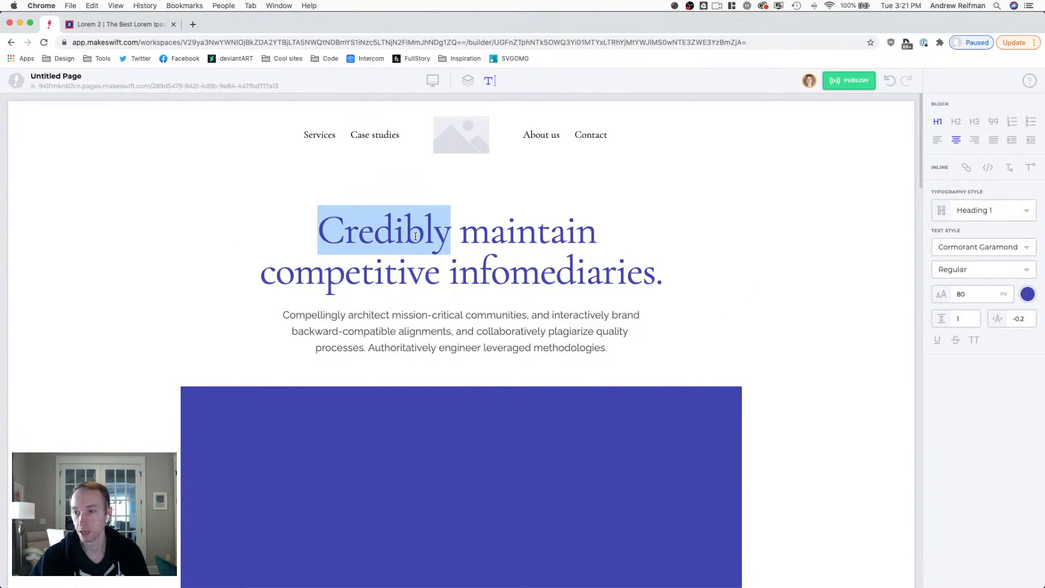
# - In the tablet view, set the whole hero heading's text size to 56 px and its line height to 1.1
pyautogui.click(432, 82)
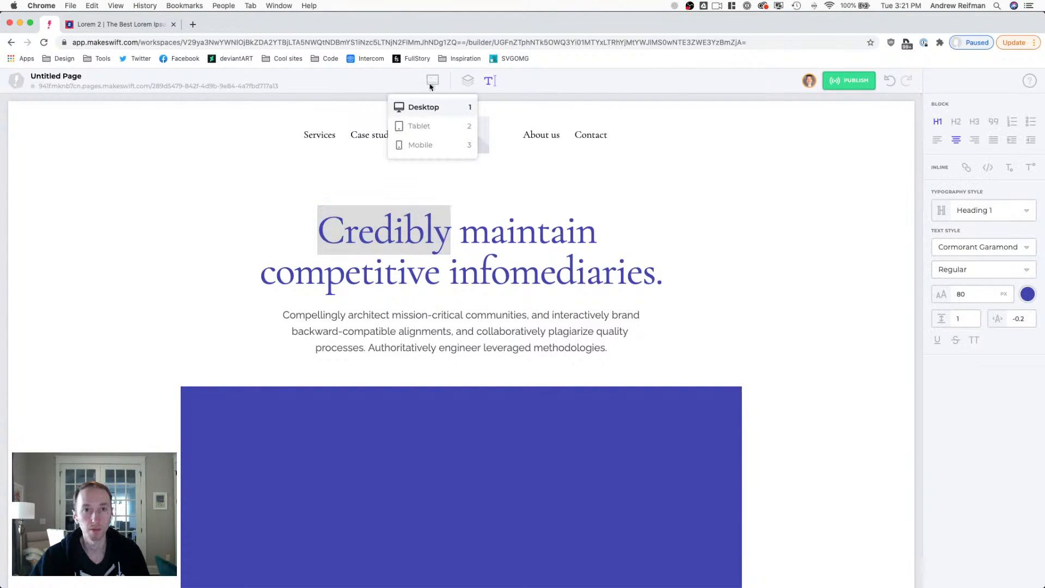
pyautogui.click(420, 124)
pyautogui.tripleClick(408, 209)
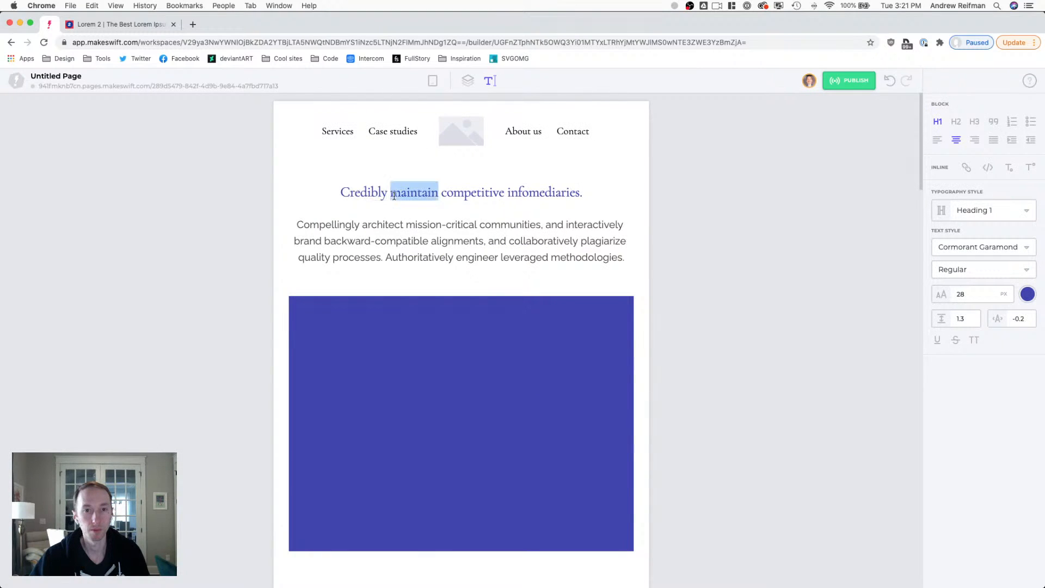
pyautogui.click(987, 298)
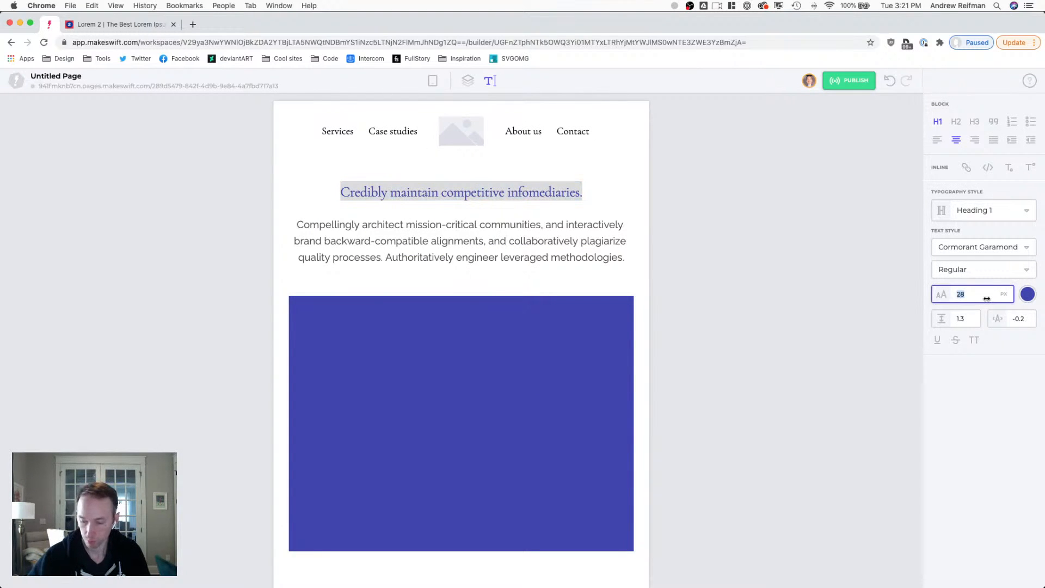
pyautogui.write('80')
pyautogui.moveTo(989, 299); pyautogui.dragTo(959, 322)
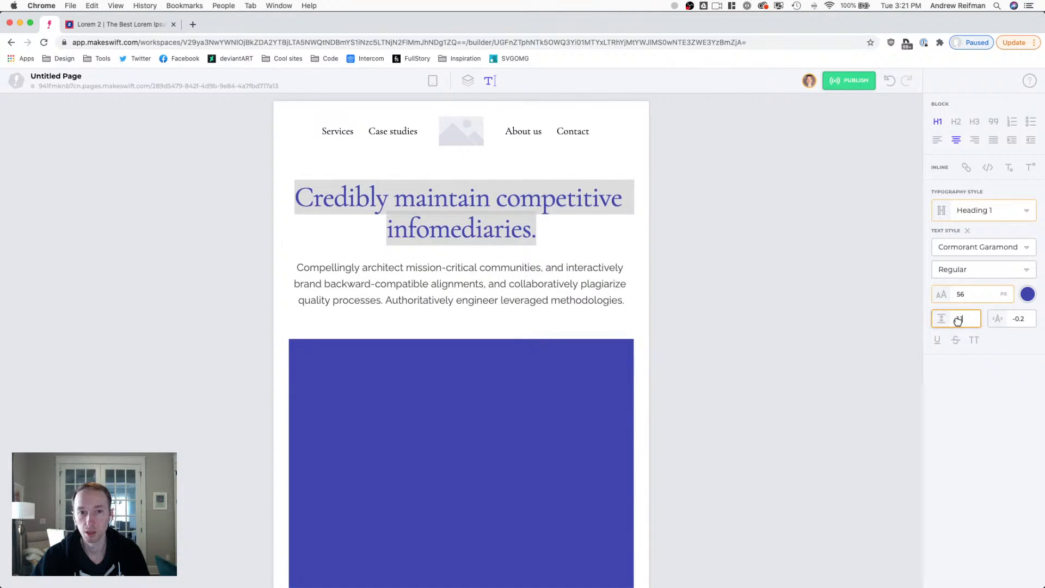
pyautogui.click(502, 217)
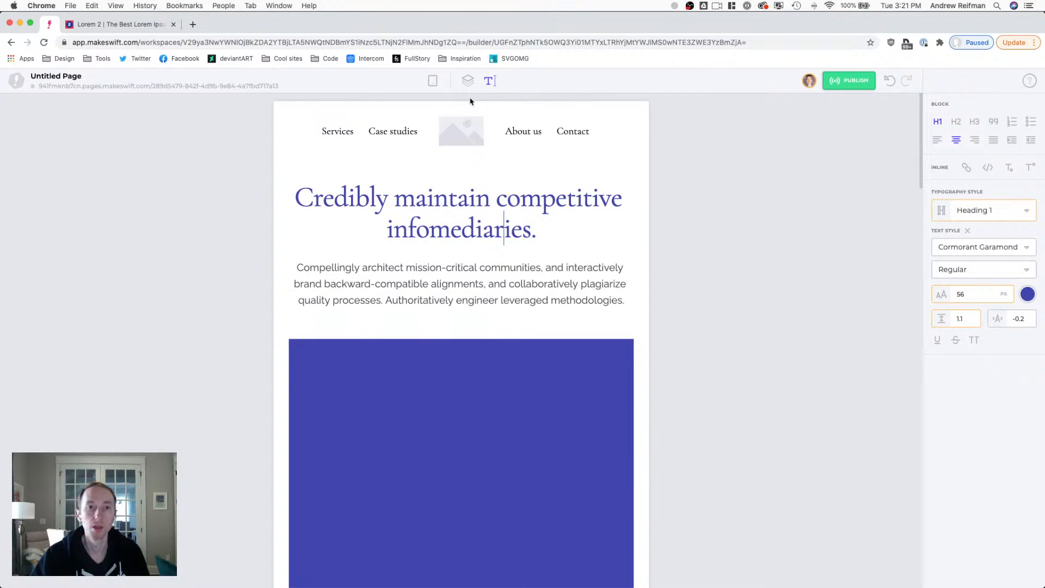
# - Tighten the navbar's inner spacing in the tablet view, using 25 px at the side
pyautogui.click(468, 81)
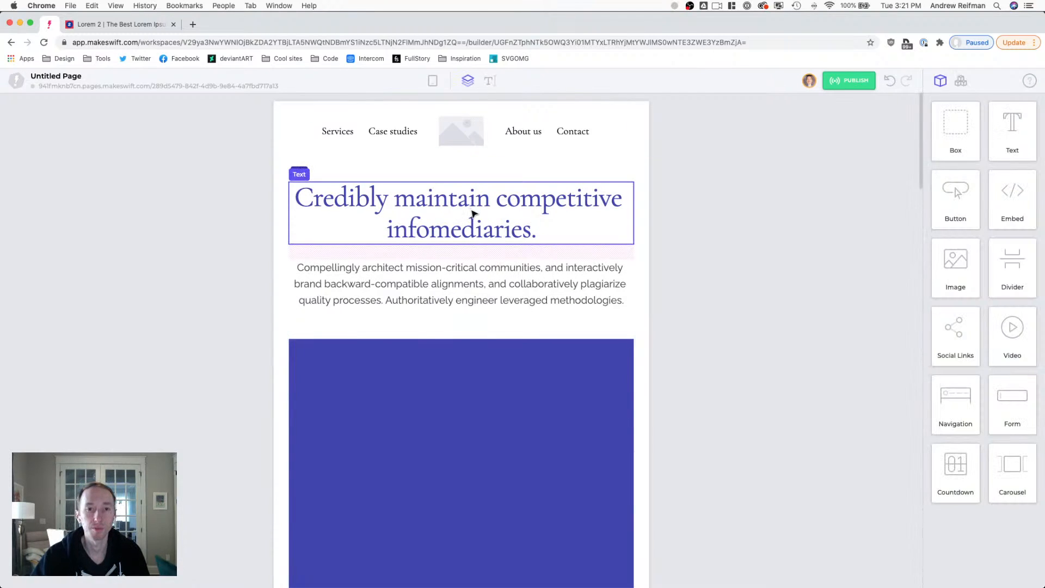
pyautogui.click(473, 156)
pyautogui.moveTo(462, 116); pyautogui.dragTo(459, 108)
pyautogui.moveTo(464, 153); pyautogui.dragTo(465, 151)
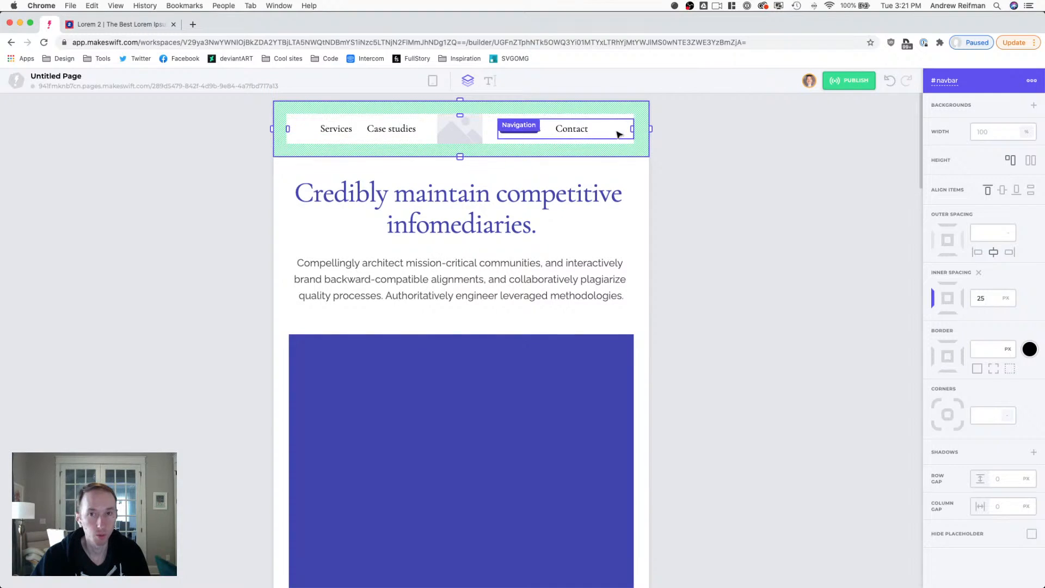
pyautogui.moveTo(632, 129); pyautogui.dragTo(633, 129)
# - Set the hero section's side inner spacing to 25 px in the tablet view
pyautogui.click(648, 226)
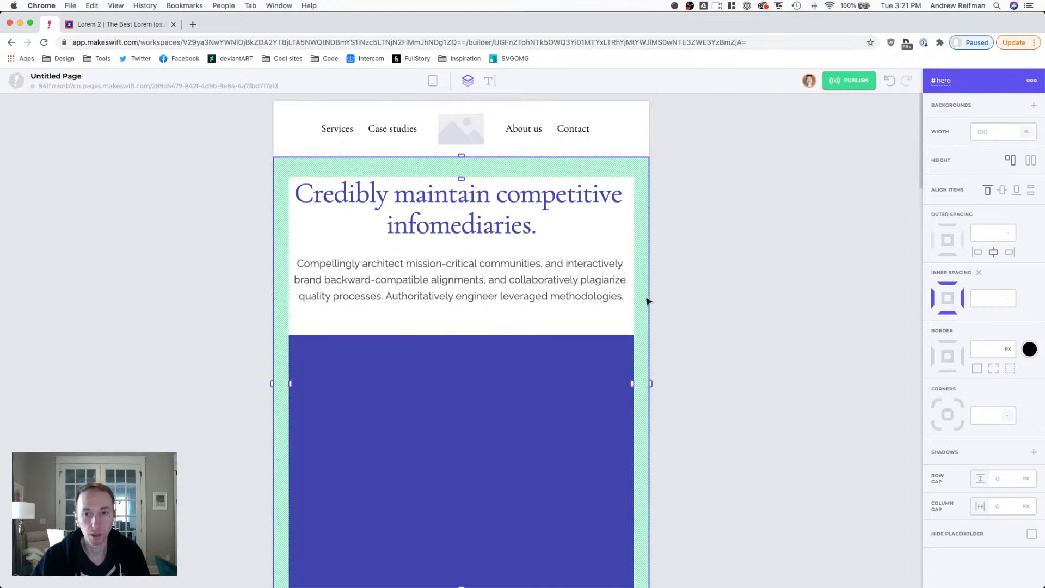
pyautogui.moveTo(631, 382); pyautogui.dragTo(634, 383)
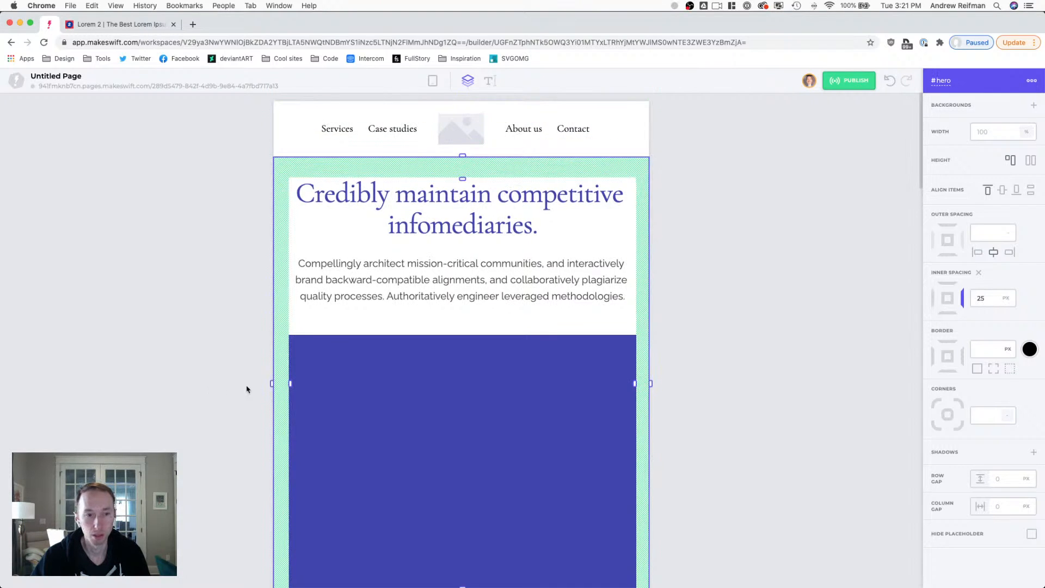
pyautogui.moveTo(291, 382); pyautogui.dragTo(287, 382)
pyautogui.click(201, 343)
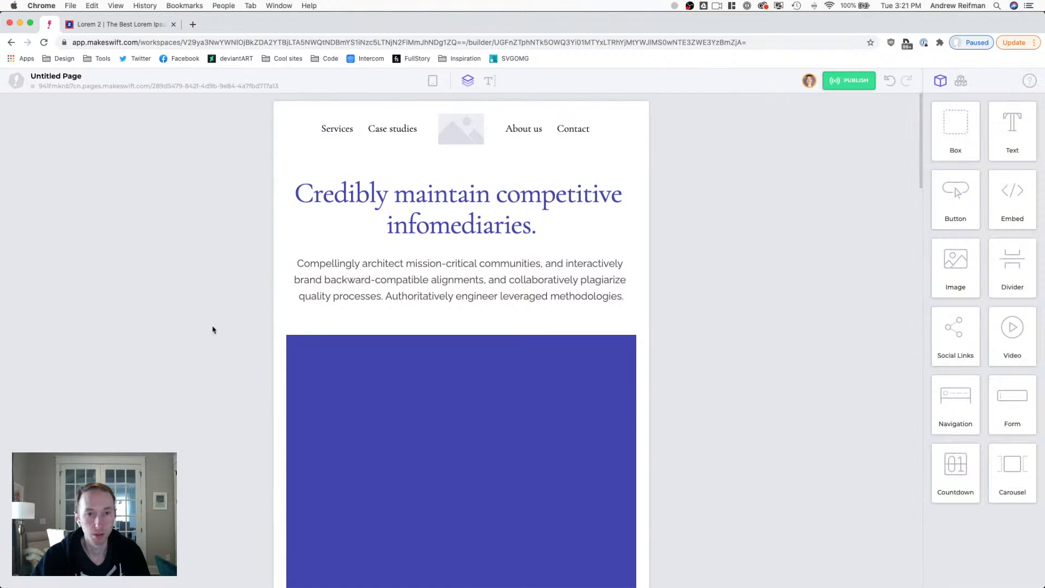
# - Set the hero paragraph's tablet text size to 18 px and compare it with the desktop view
pyautogui.doubleClick(346, 275)
pyautogui.tripleClick(347, 275)
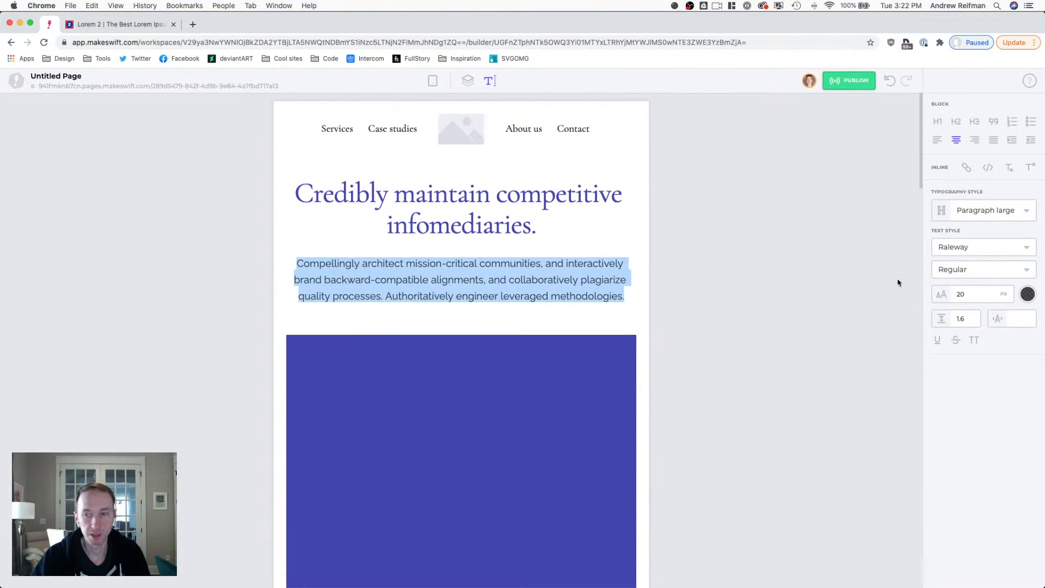
pyautogui.moveTo(987, 295); pyautogui.dragTo(982, 294)
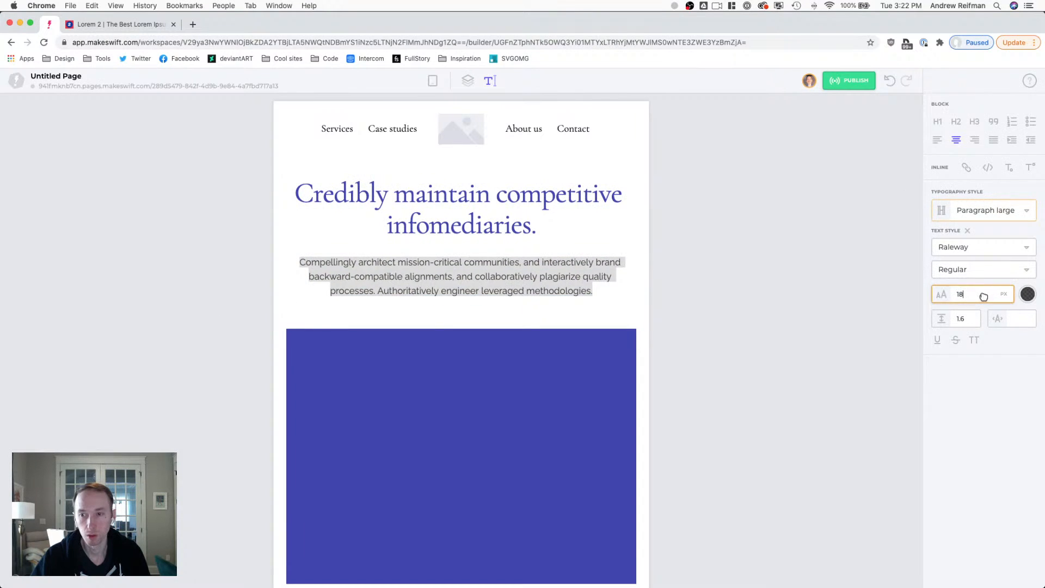
pyautogui.click(436, 83)
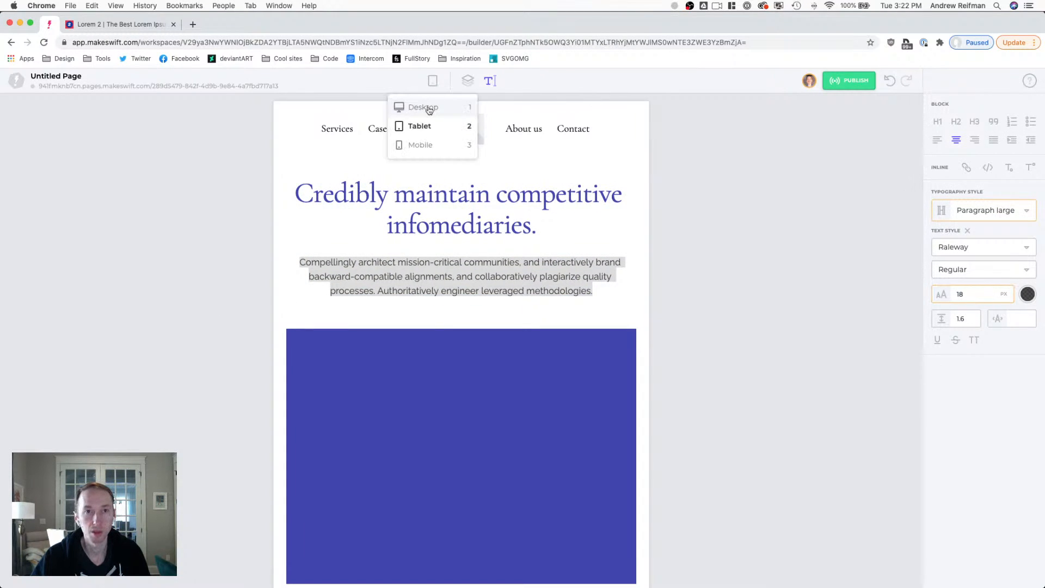
pyautogui.click(436, 109)
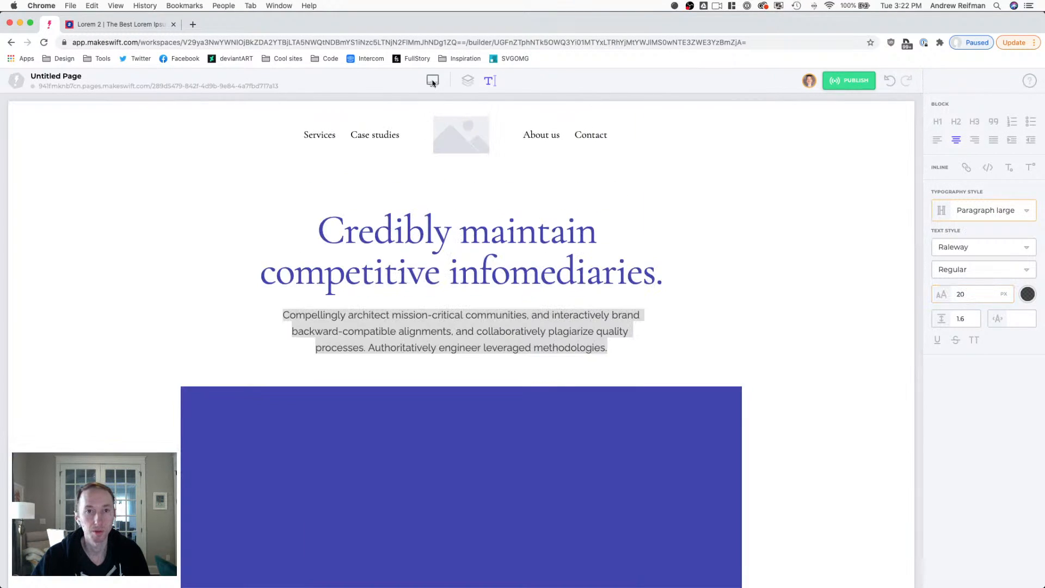
pyautogui.click(433, 81)
pyautogui.click(422, 126)
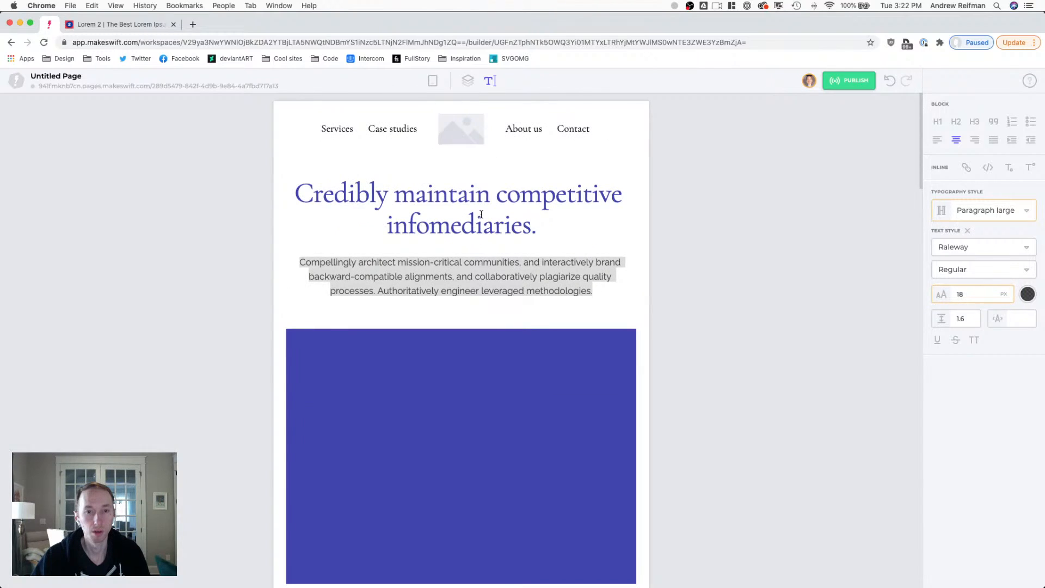
# - Slightly reduce the outer spacing below the hero heading and below the hero paragraph in the tablet view
pyautogui.click(468, 81)
pyautogui.click(479, 240)
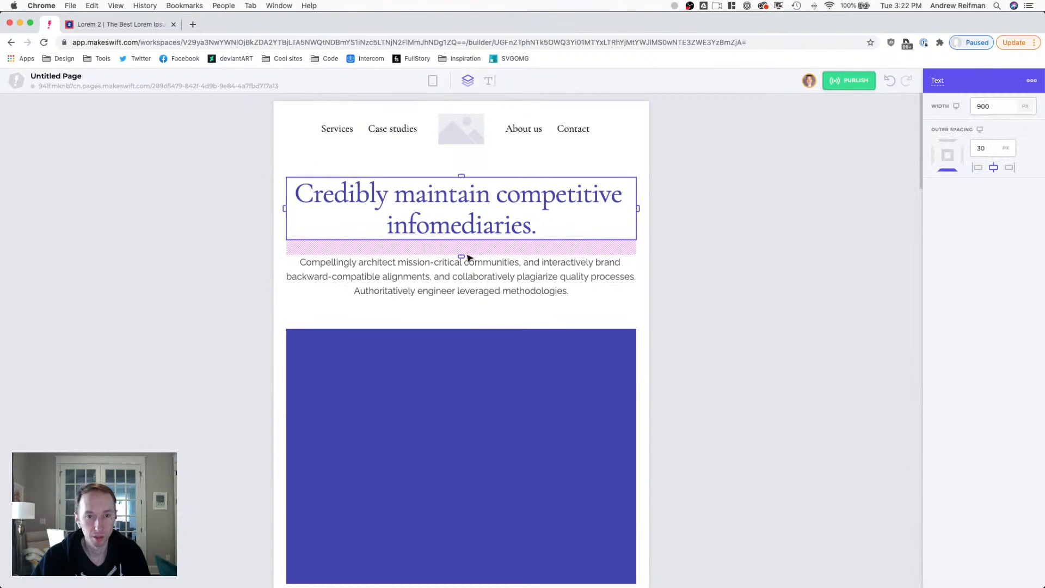
pyautogui.moveTo(463, 255); pyautogui.dragTo(463, 252)
pyautogui.click(472, 287)
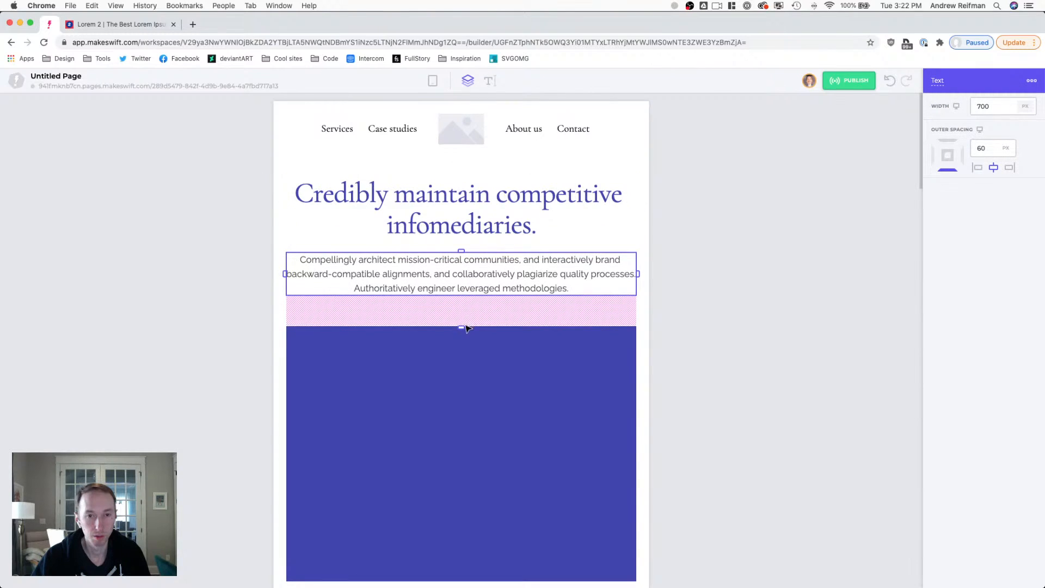
pyautogui.moveTo(462, 328); pyautogui.dragTo(461, 325)
pyautogui.click(733, 319)
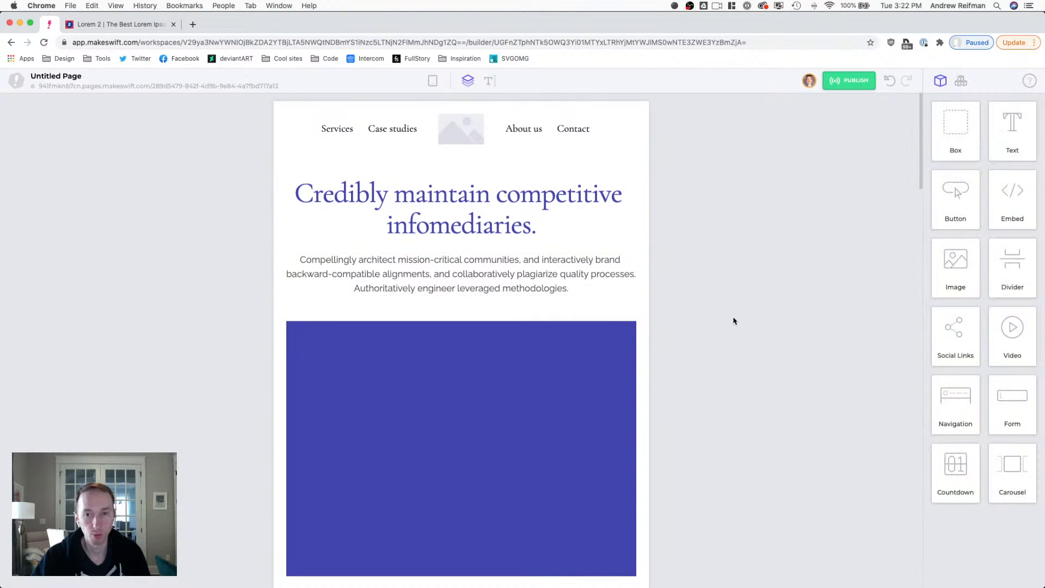
# - Reduce the top inner spacing of the hero's blue box to 260 px in the tablet view
pyautogui.scroll(-3, 726, 319)
pyautogui.click(508, 312)
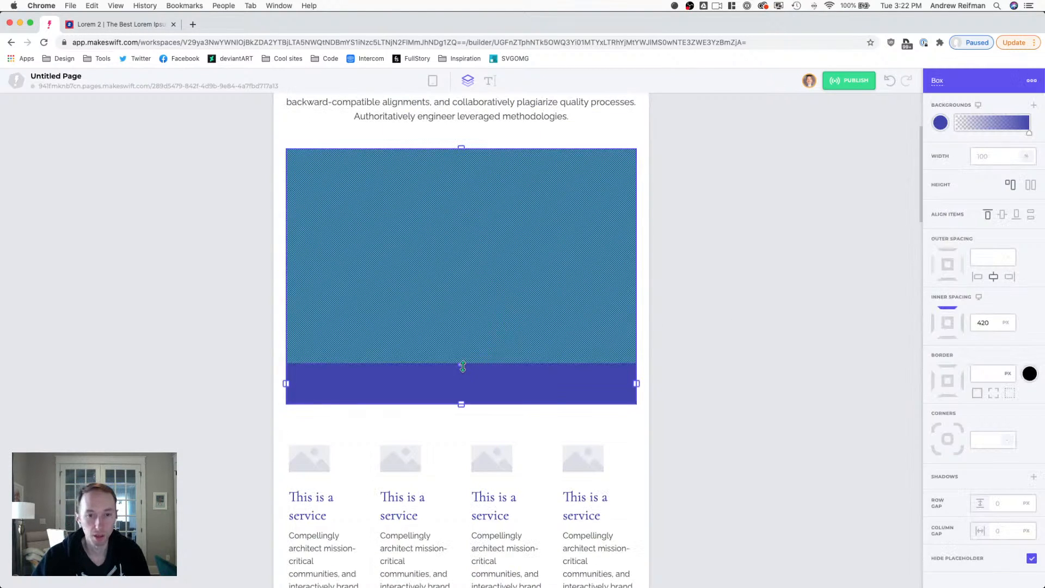
pyautogui.moveTo(461, 364); pyautogui.dragTo(468, 285)
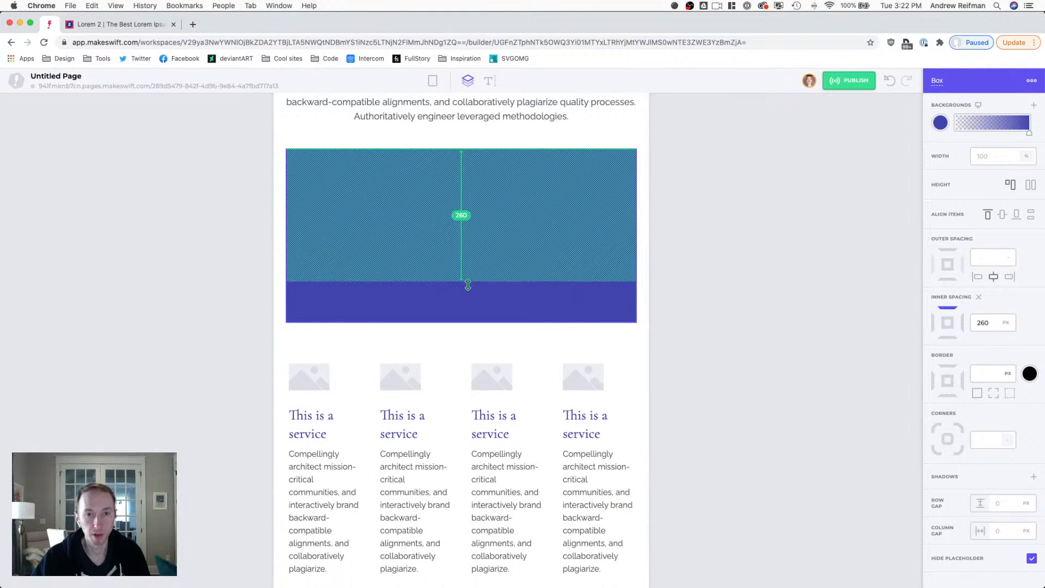
pyautogui.scroll(1, 782, 303)
pyautogui.click(778, 309)
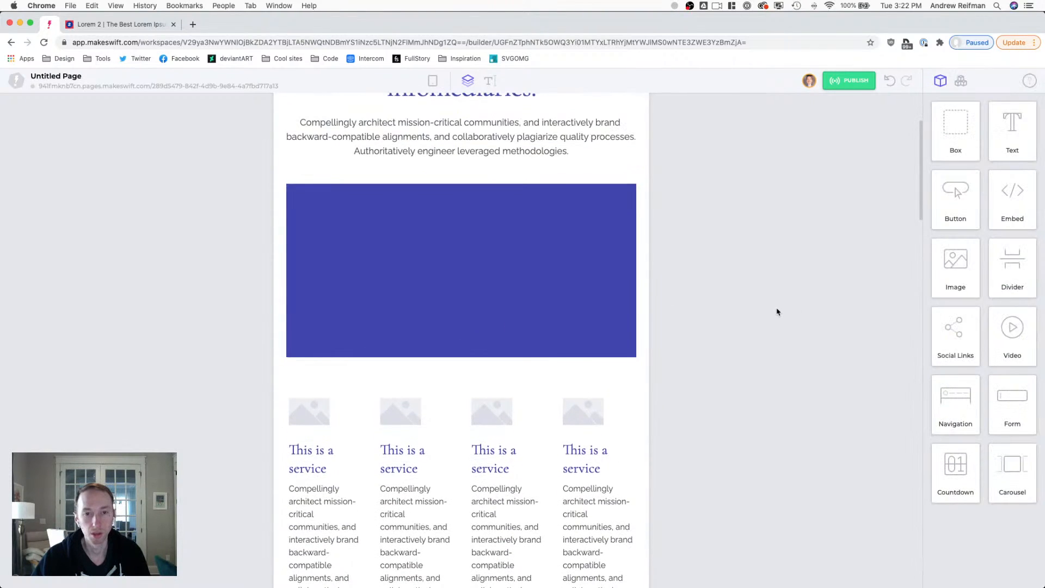
pyautogui.scroll(3, 777, 311)
# - Rearrange the four services into a two-by-two grid in the tablet view with a 50 px row gap
pyautogui.scroll(-5, 777, 312)
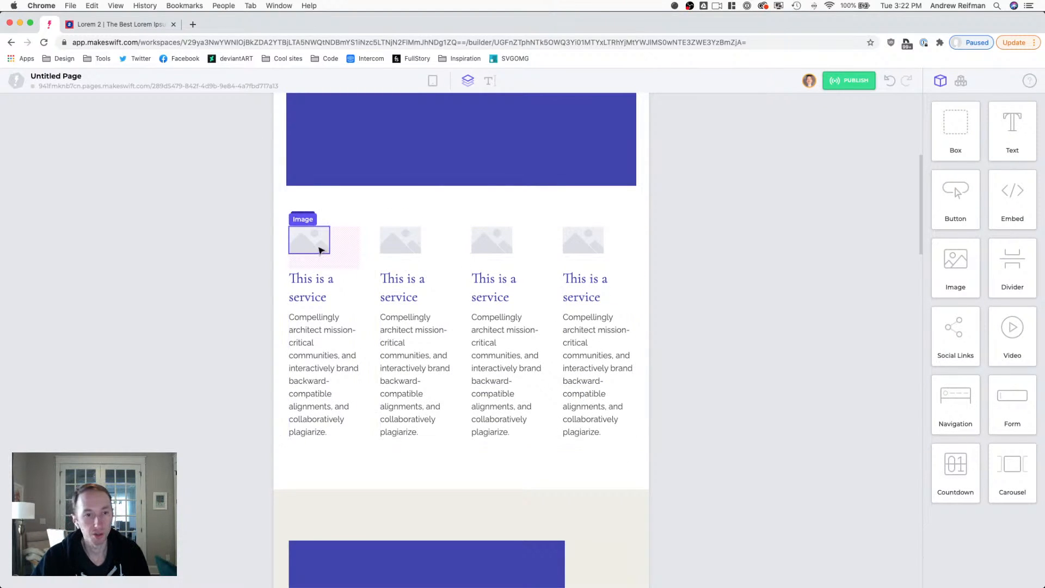
pyautogui.click(321, 248)
pyautogui.moveTo(312, 270); pyautogui.dragTo(312, 271)
pyautogui.click(457, 282)
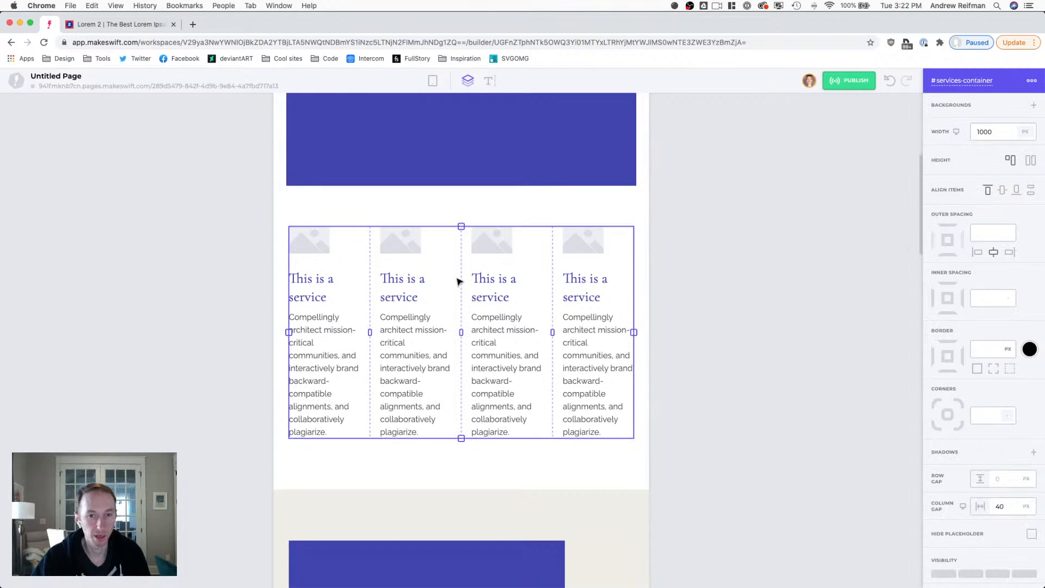
pyautogui.click(462, 275)
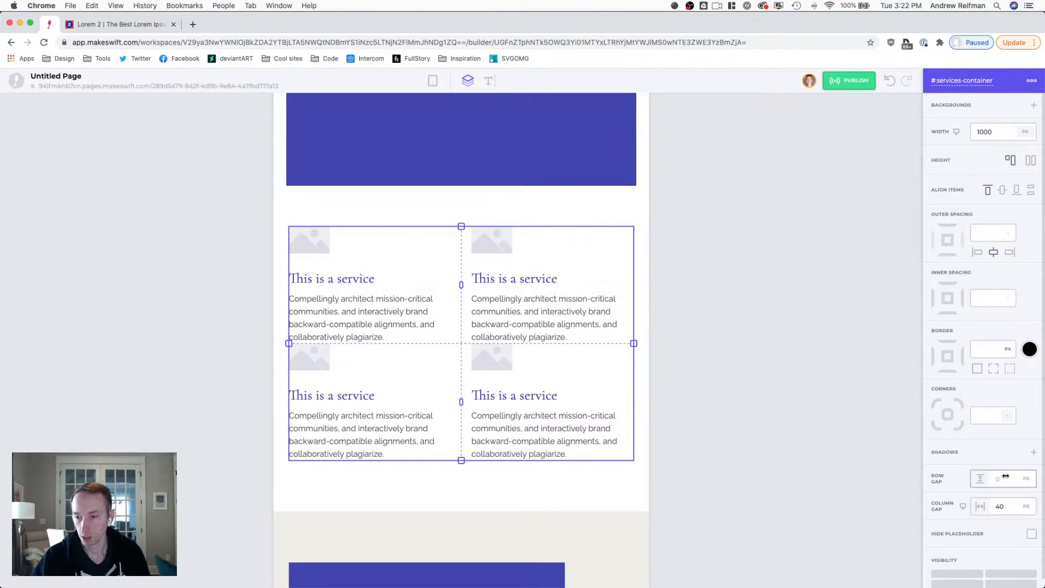
pyautogui.moveTo(1007, 481); pyautogui.dragTo(1034, 480)
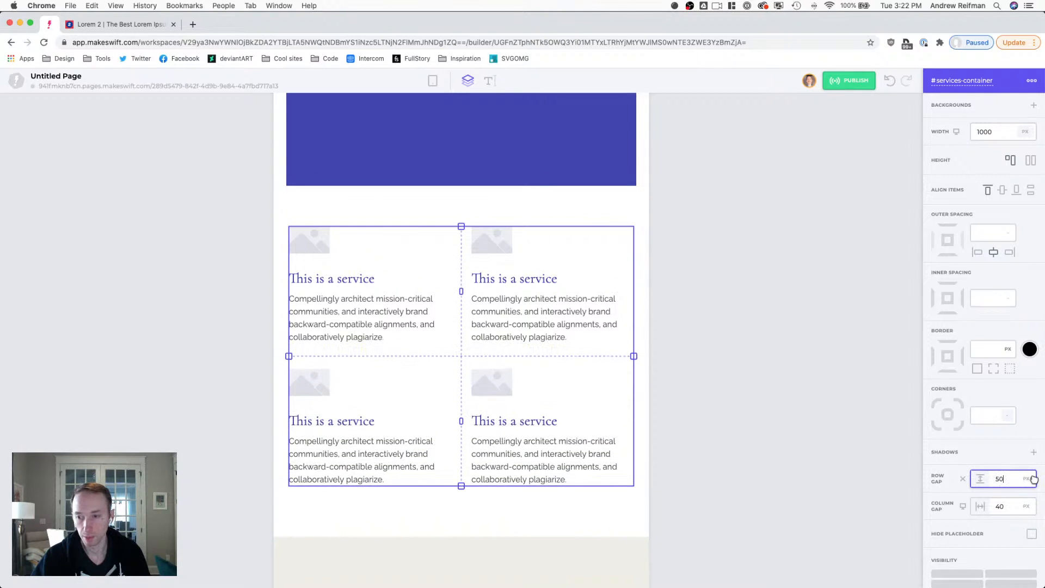
pyautogui.click(859, 452)
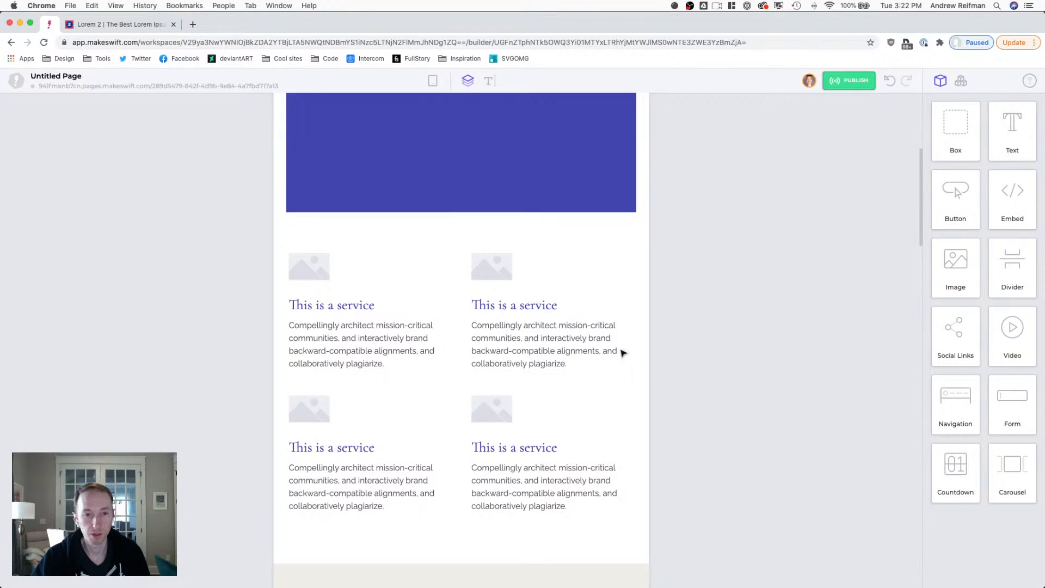
# - Set the services section's tablet inner spacing to 25 px on both sides and 60 px at the top, and slightly reduce the bottom spacing
pyautogui.click(459, 251)
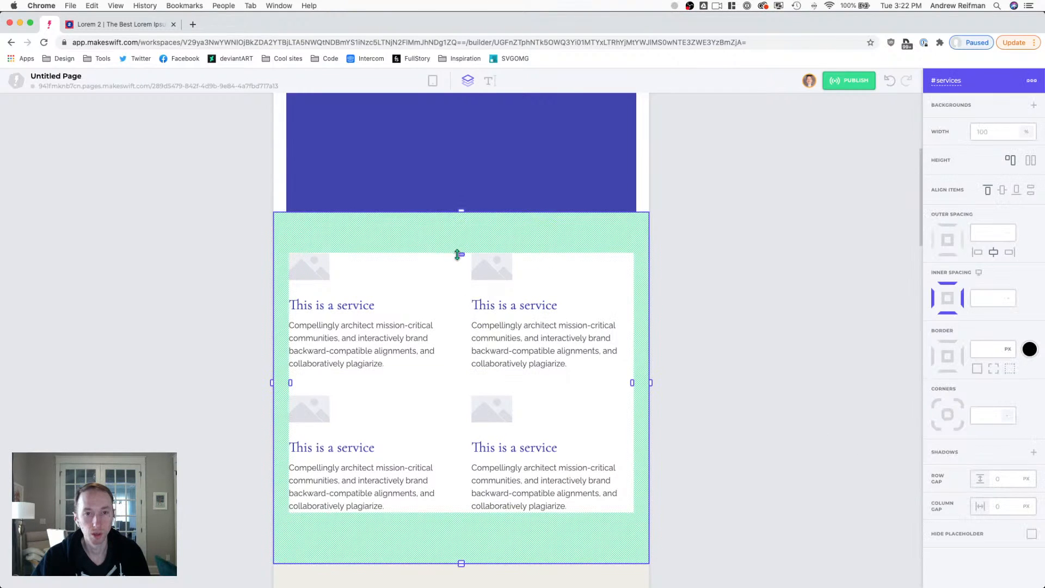
pyautogui.moveTo(297, 383); pyautogui.dragTo(294, 383)
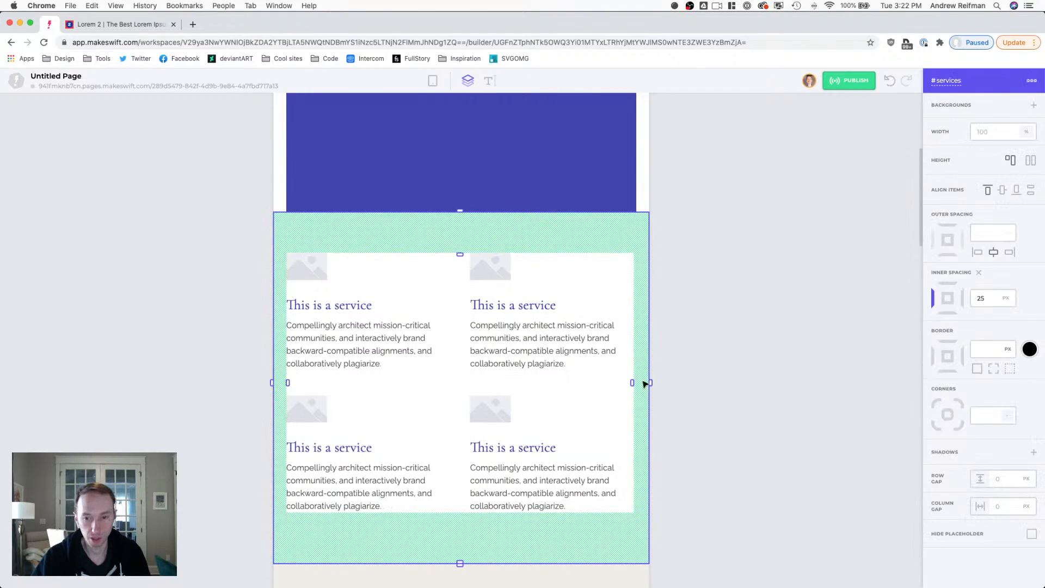
pyautogui.moveTo(633, 383); pyautogui.dragTo(635, 383)
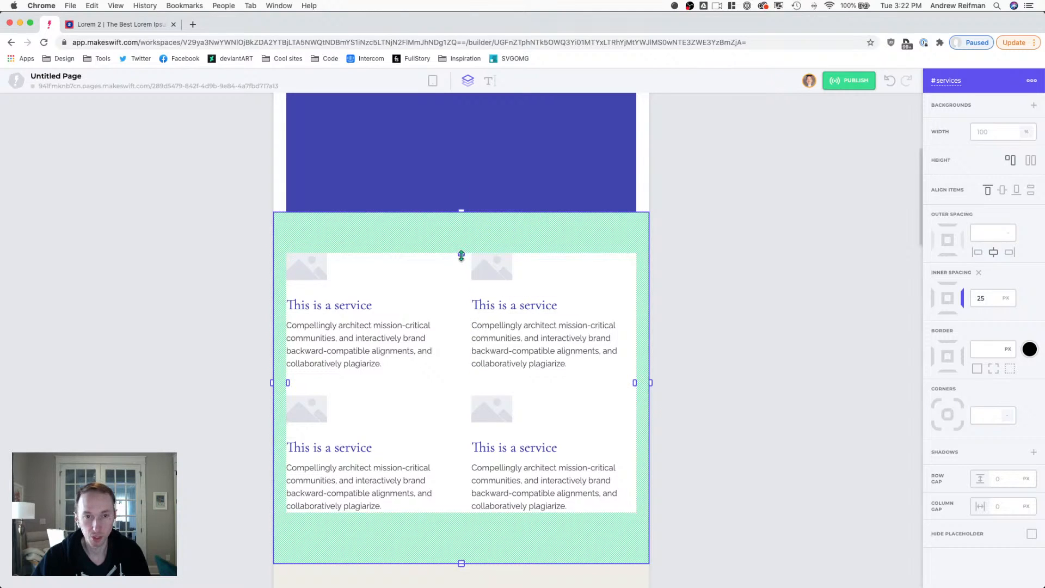
pyautogui.moveTo(461, 255); pyautogui.dragTo(462, 243)
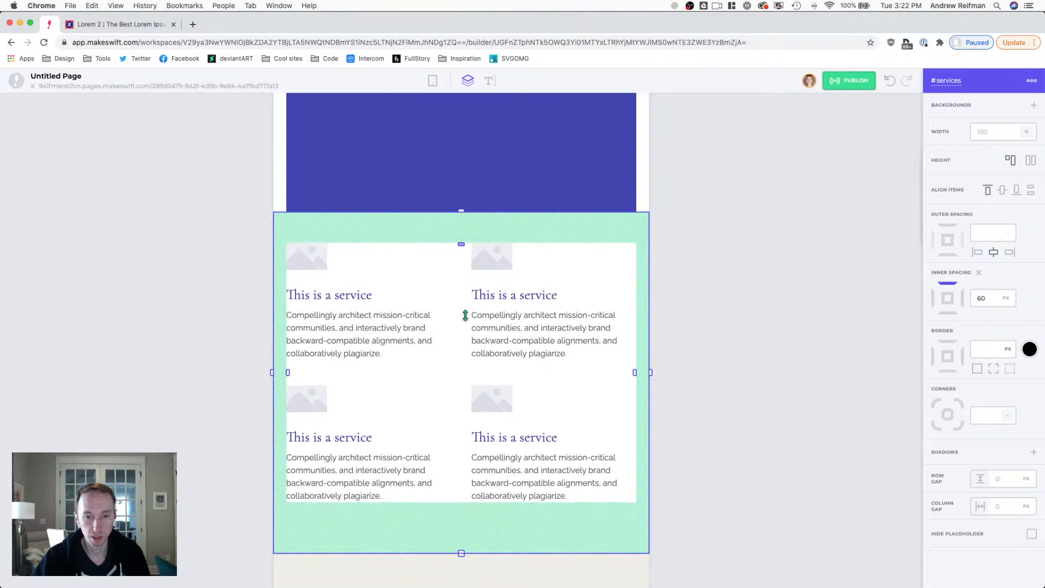
pyautogui.moveTo(467, 547); pyautogui.dragTo(467, 535)
pyautogui.click(698, 423)
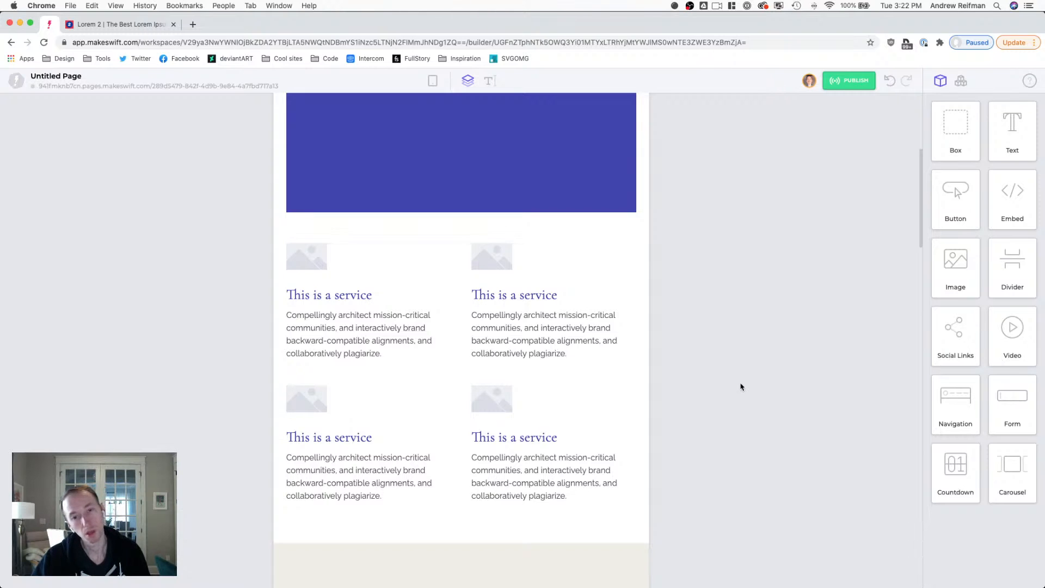
# - Slightly reduce the outer spacing below each of the four service images in the tablet view
pyautogui.click(297, 268)
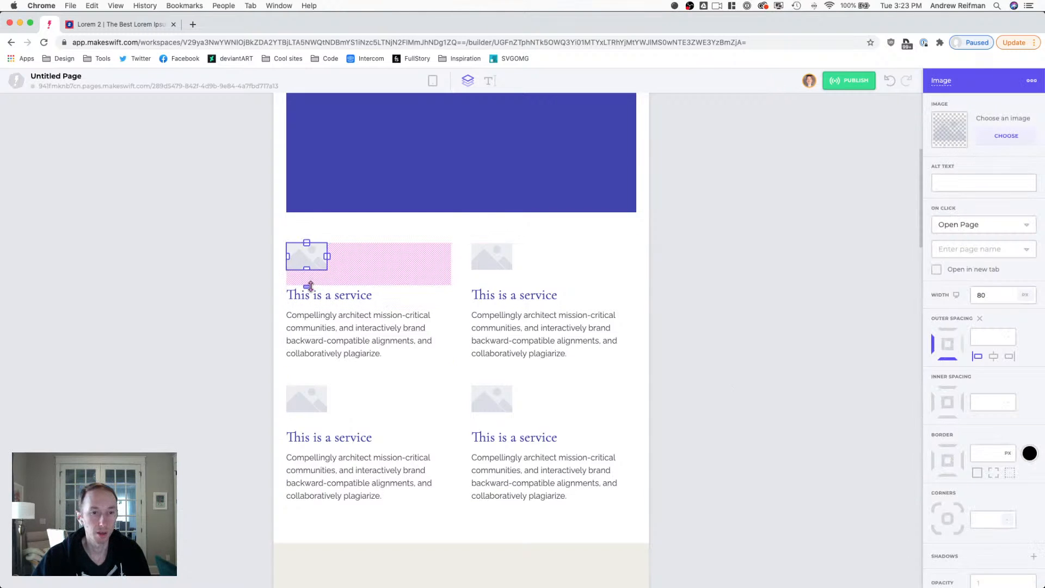
pyautogui.moveTo(309, 285); pyautogui.dragTo(305, 278)
pyautogui.click(492, 257)
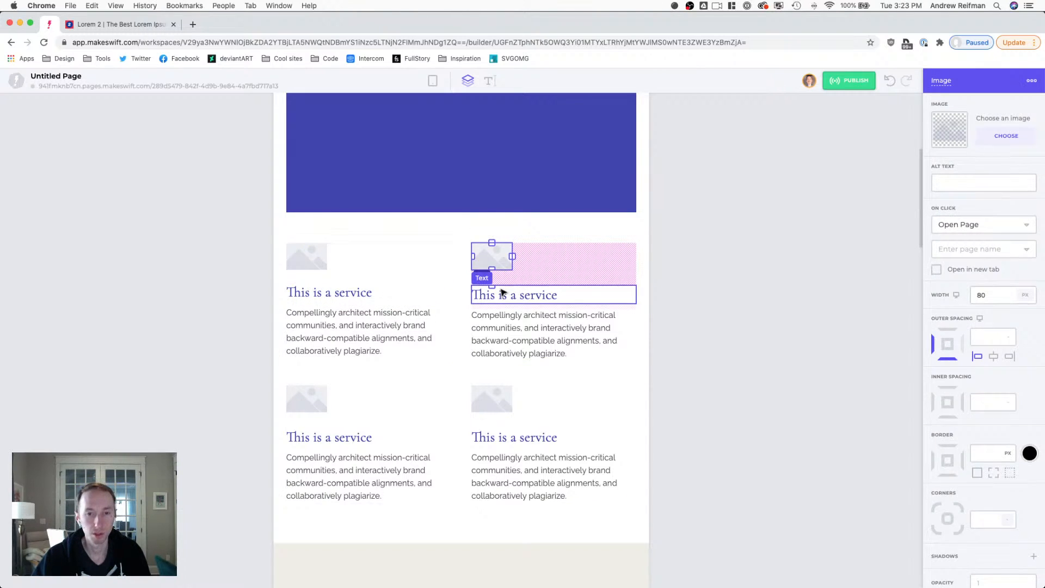
pyautogui.moveTo(493, 285); pyautogui.dragTo(490, 276)
pyautogui.click(498, 406)
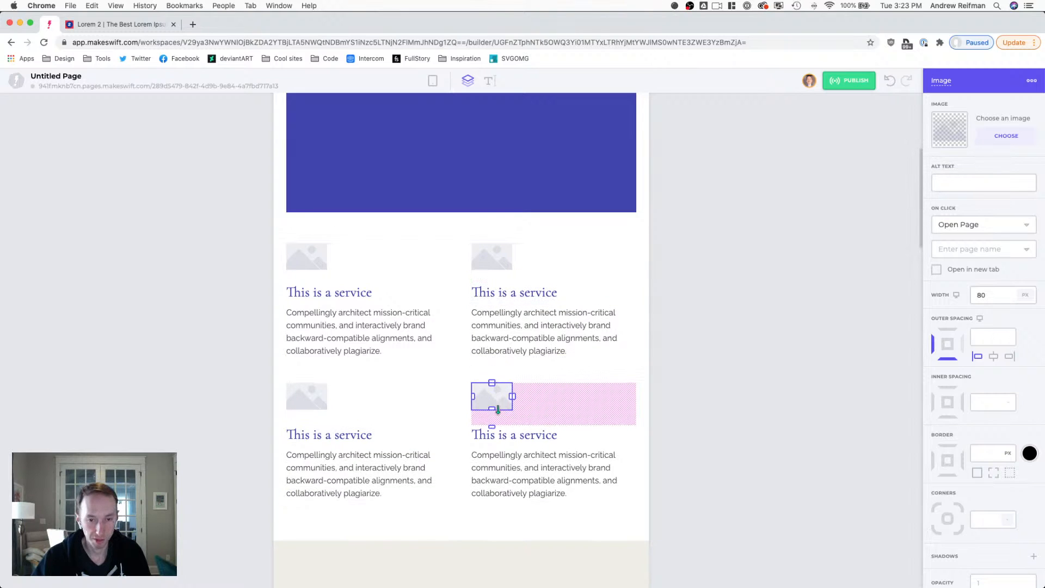
pyautogui.moveTo(496, 426); pyautogui.dragTo(493, 420)
pyautogui.click(306, 399)
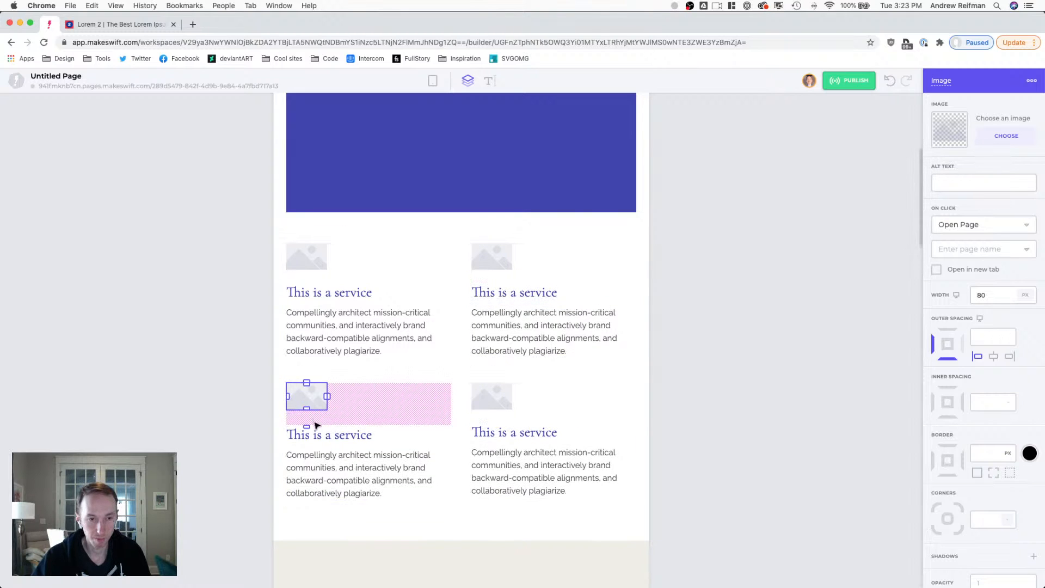
pyautogui.moveTo(309, 425); pyautogui.dragTo(304, 415)
pyautogui.click(787, 294)
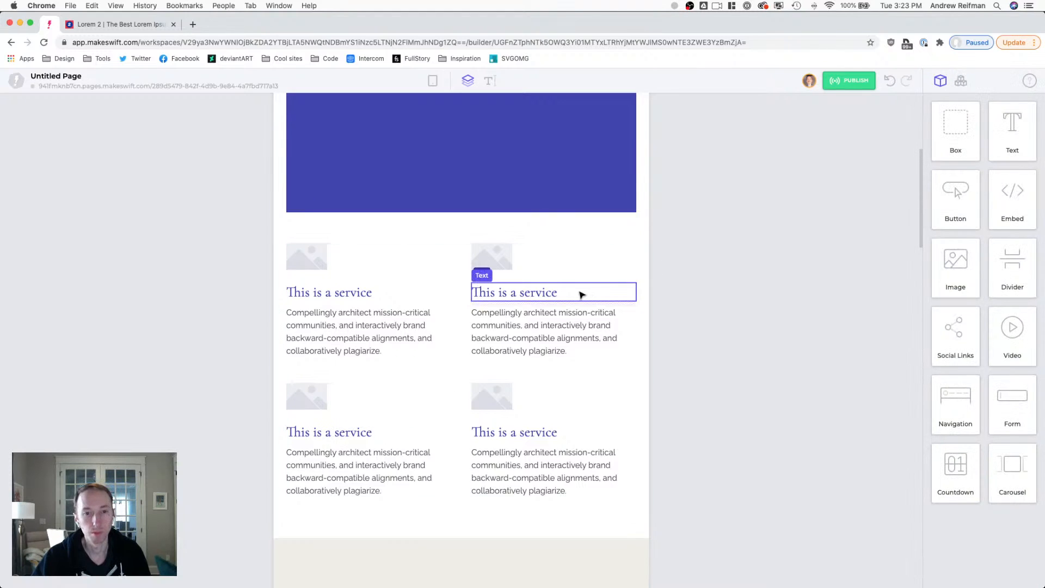
# - Compare the service heading's text size and line height between the desktop and tablet views
pyautogui.click(436, 80)
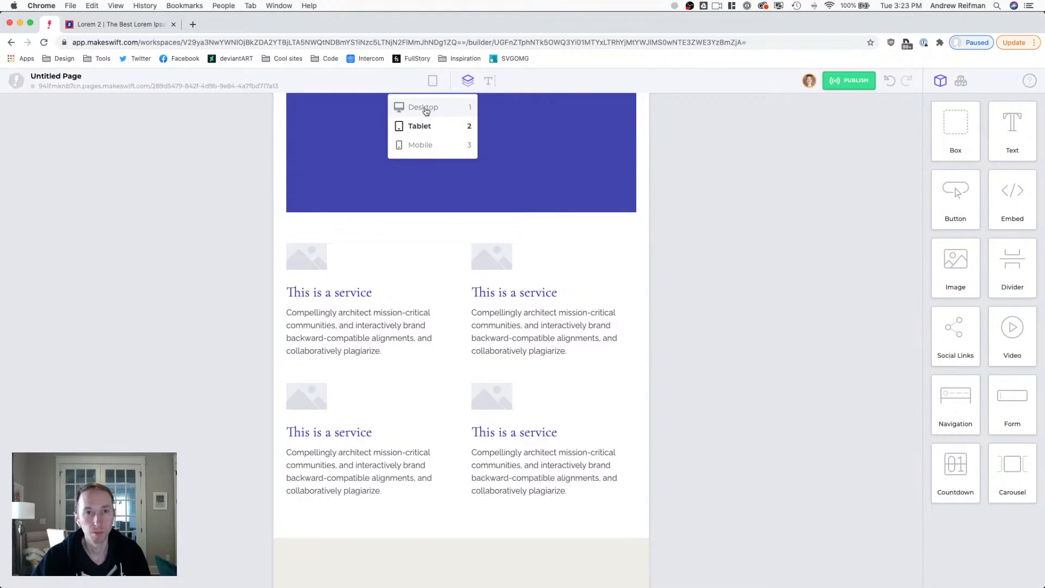
pyautogui.click(424, 106)
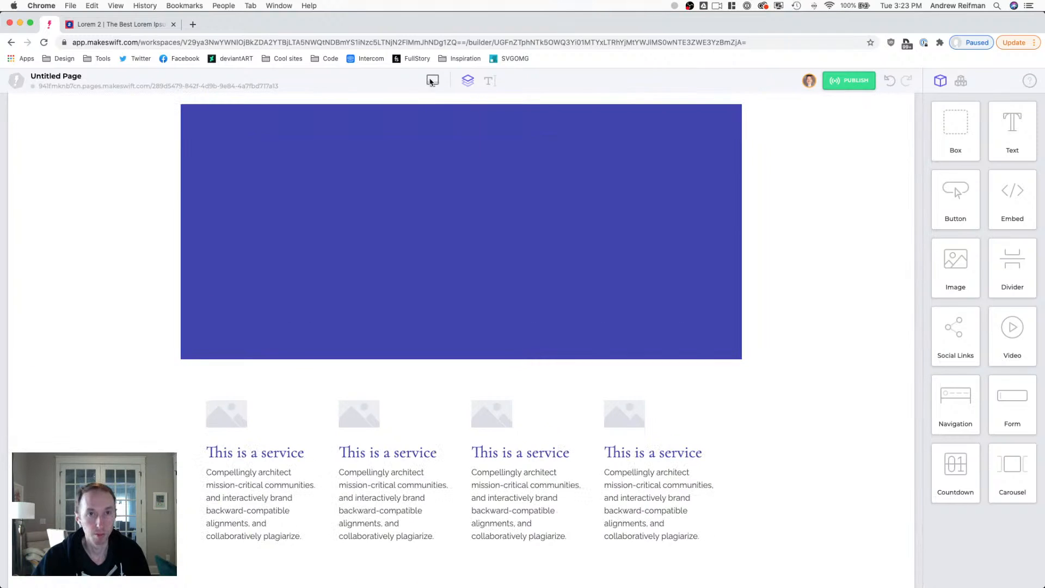
pyautogui.click(433, 81)
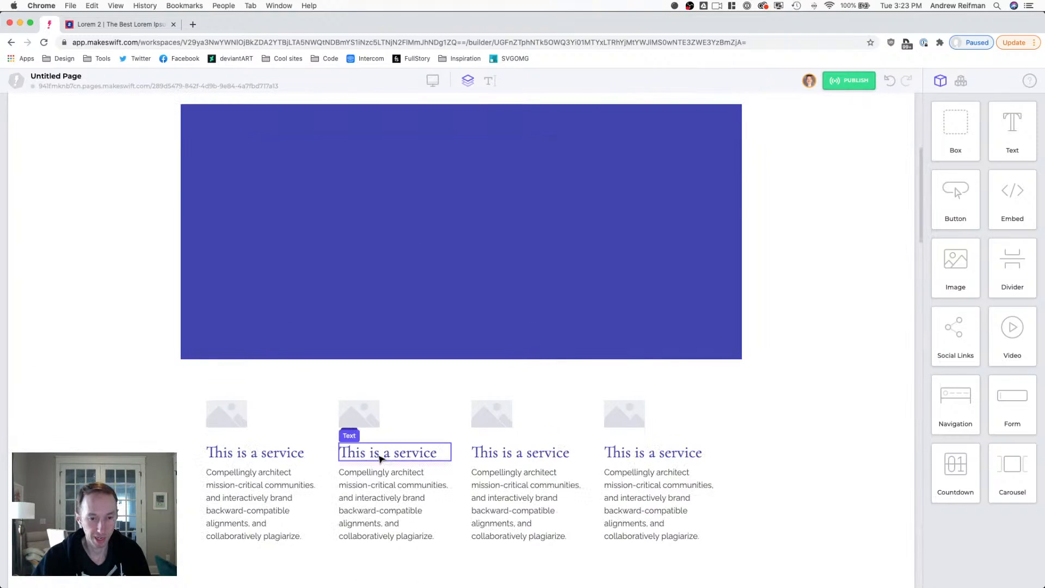
pyautogui.click(384, 458)
pyautogui.doubleClick(363, 454)
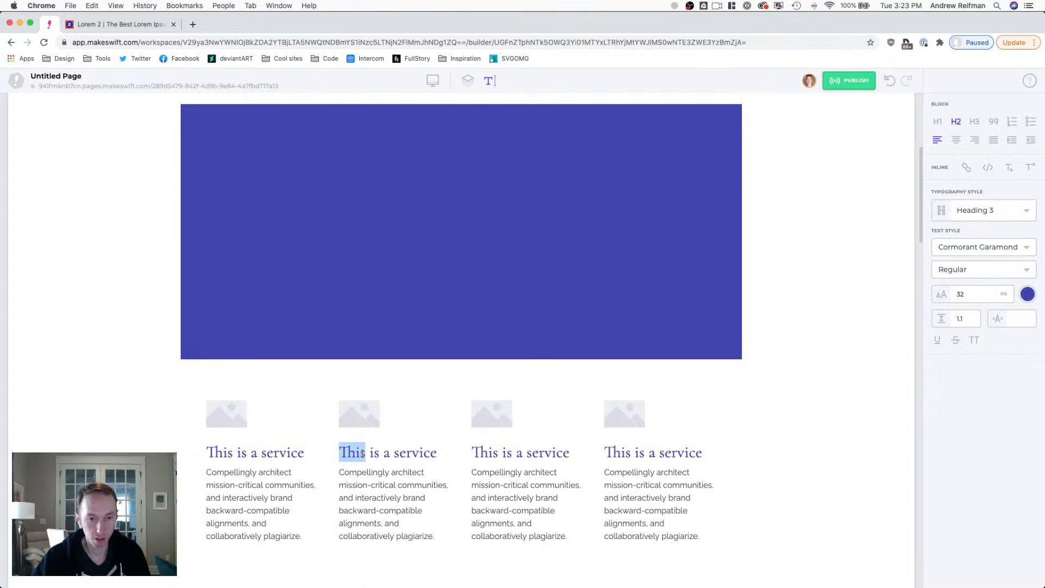
pyautogui.click(434, 81)
pyautogui.click(420, 126)
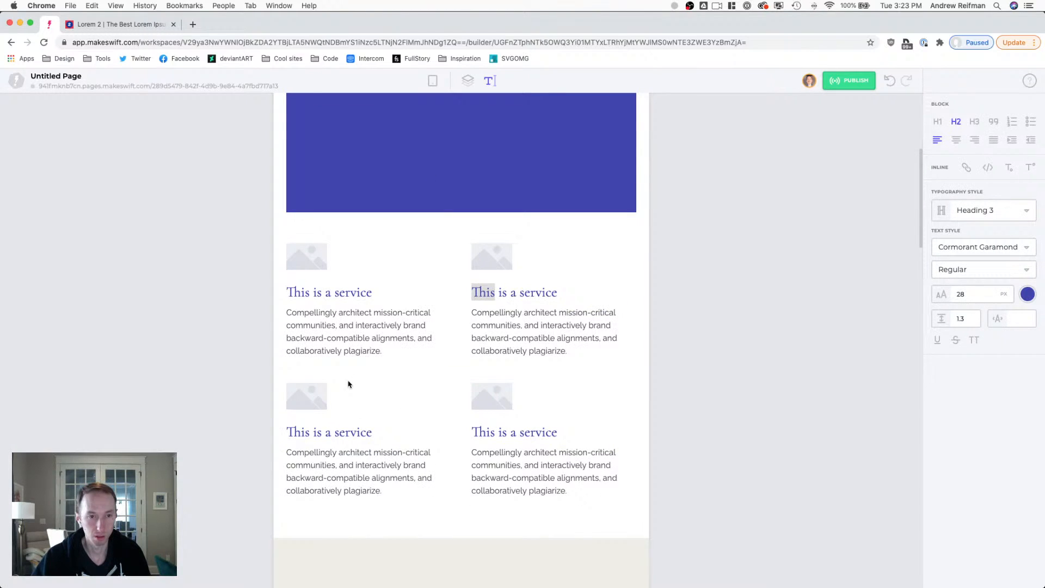
# - Set the first service heading's tablet text size to 30 px and update the Heading 3 typography style with it
pyautogui.tripleClick(306, 295)
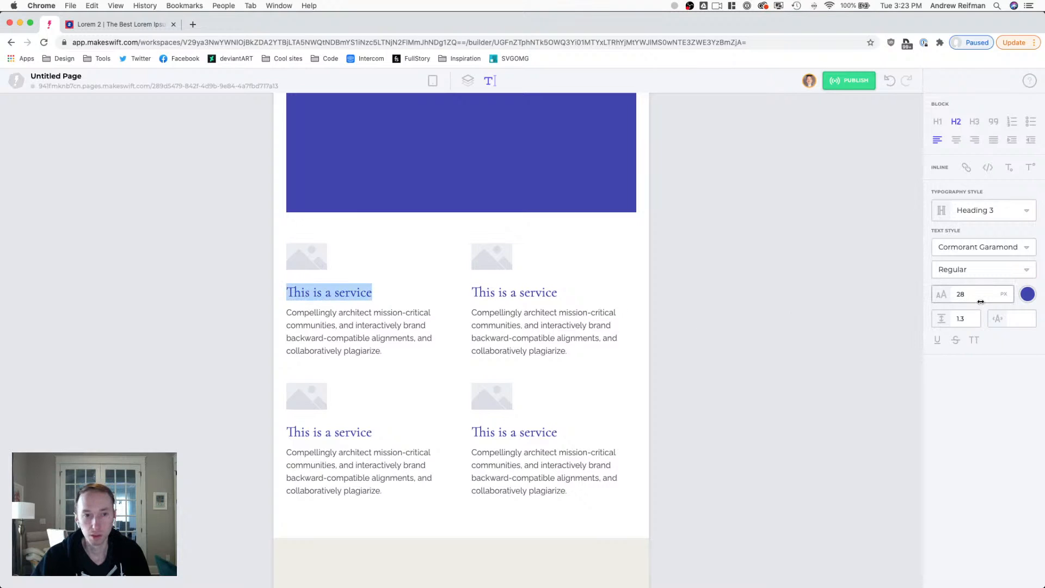
pyautogui.moveTo(986, 298); pyautogui.dragTo(988, 296)
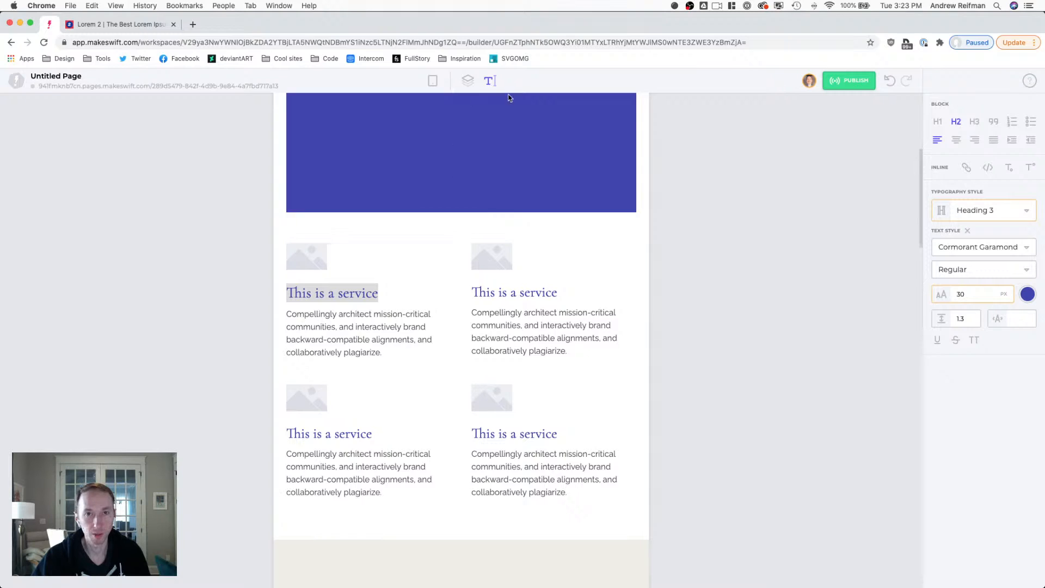
pyautogui.click(981, 209)
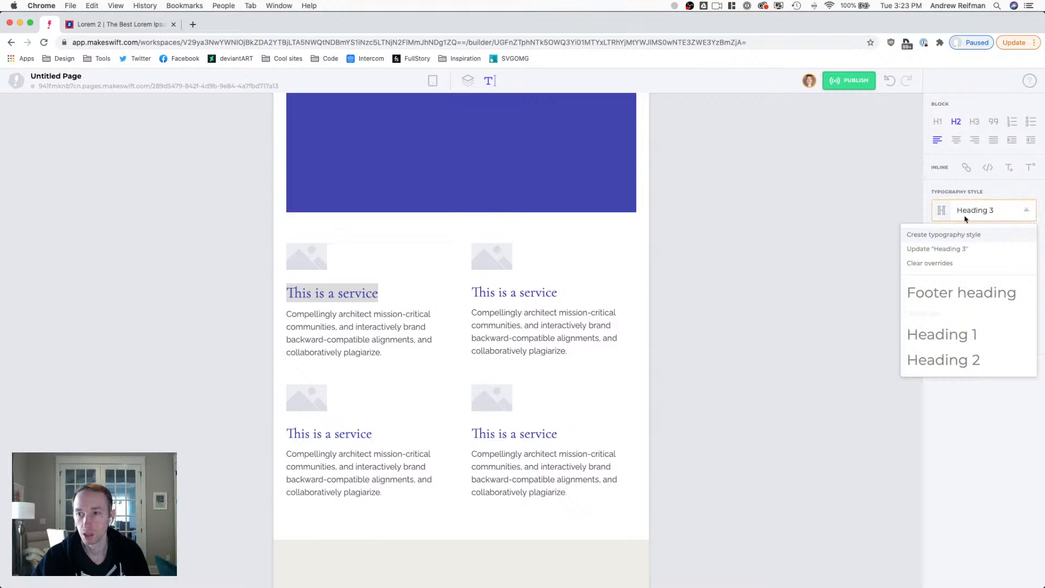
pyautogui.click(939, 249)
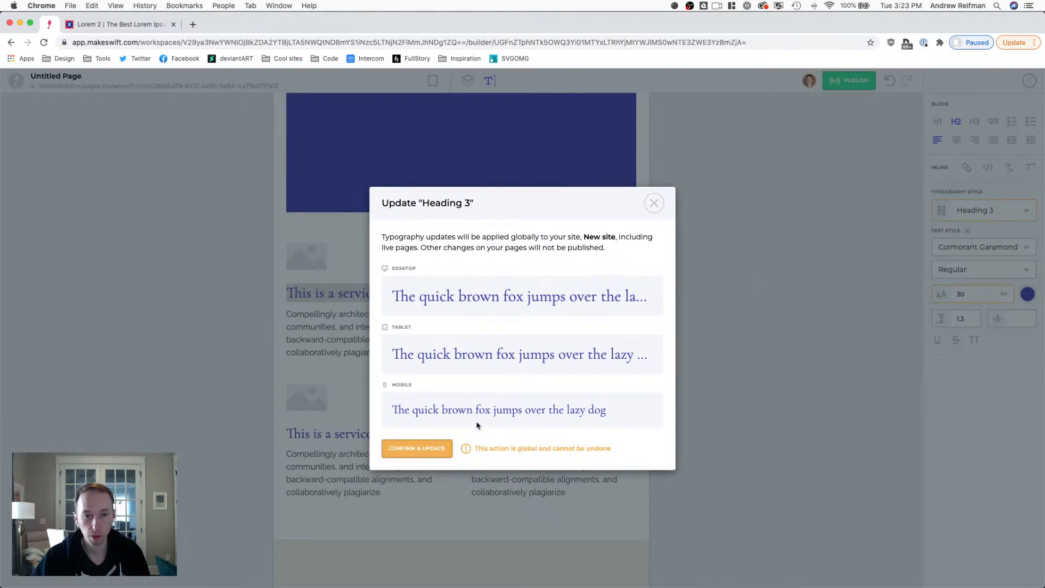
pyautogui.click(414, 448)
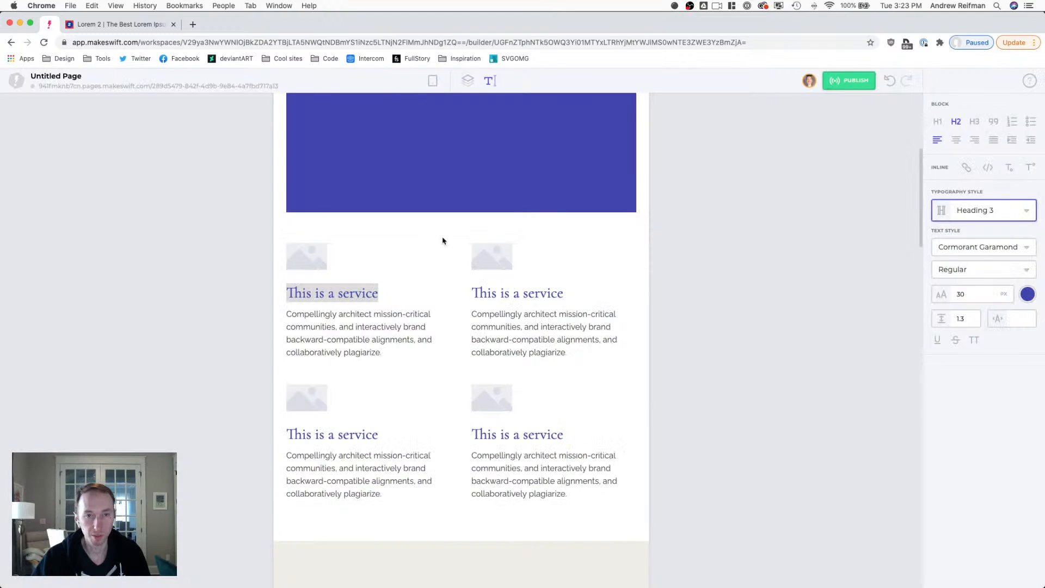
# - Slightly reduce the outer spacing below each of the four service headings in the tablet view
pyautogui.click(469, 84)
pyautogui.click(324, 294)
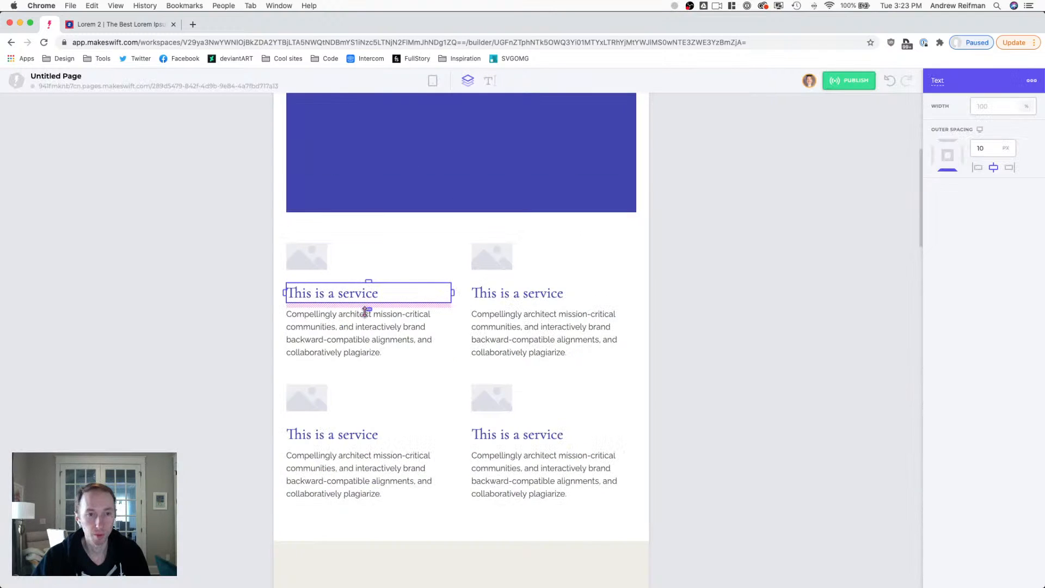
pyautogui.click(545, 295)
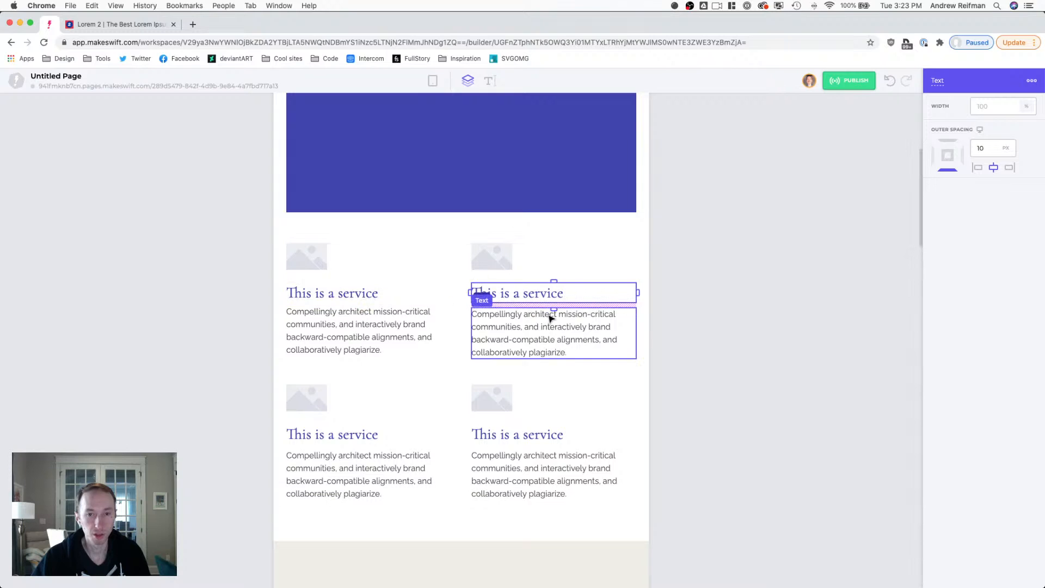
pyautogui.moveTo(553, 310); pyautogui.dragTo(553, 308)
pyautogui.click(520, 436)
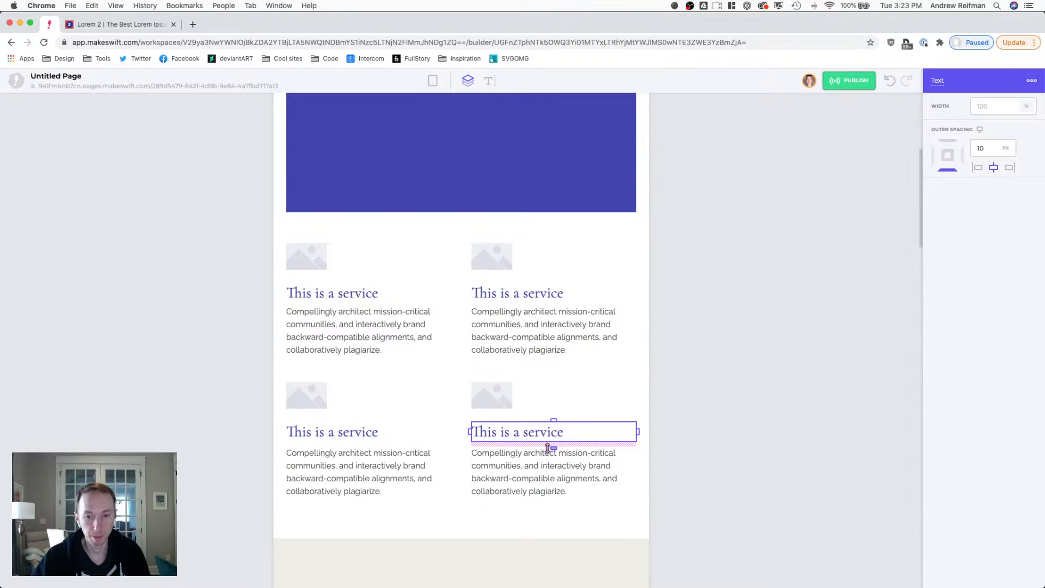
pyautogui.moveTo(553, 449); pyautogui.dragTo(553, 446)
pyautogui.click(340, 432)
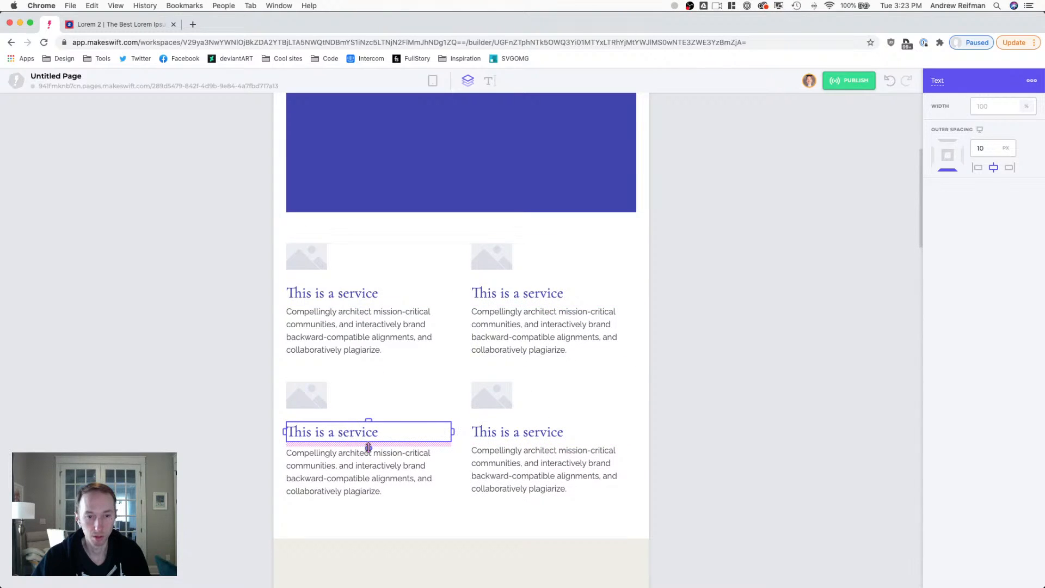
pyautogui.moveTo(368, 446); pyautogui.dragTo(368, 444)
pyautogui.click(210, 410)
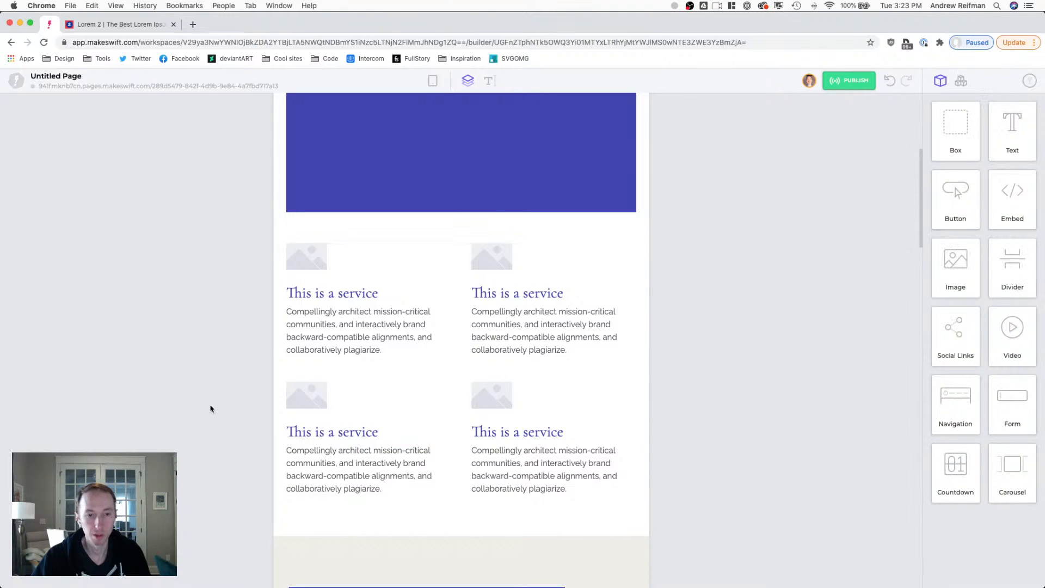
pyautogui.scroll(-4, 234, 284)
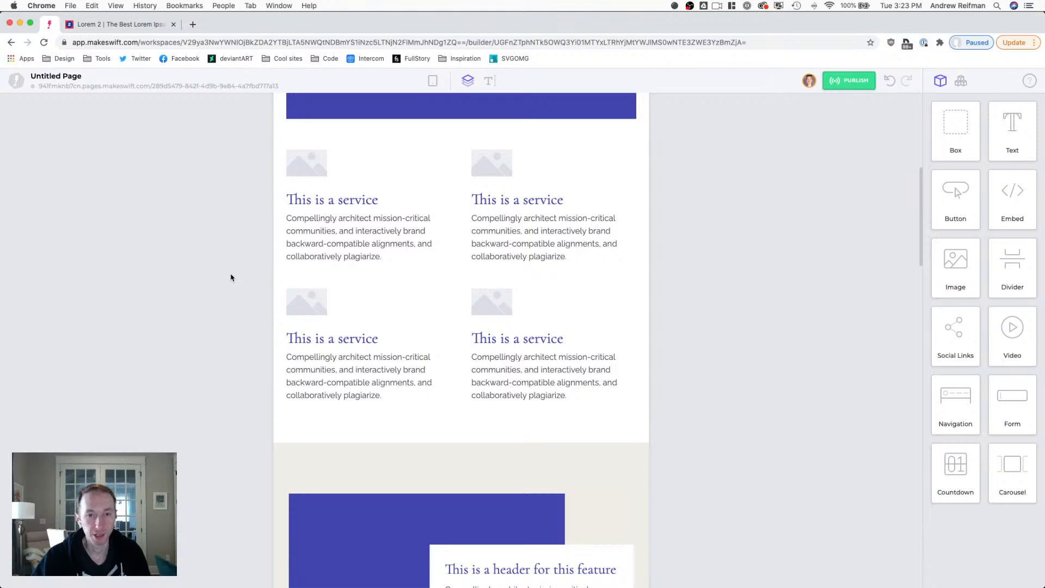
pyautogui.scroll(-15, 231, 278)
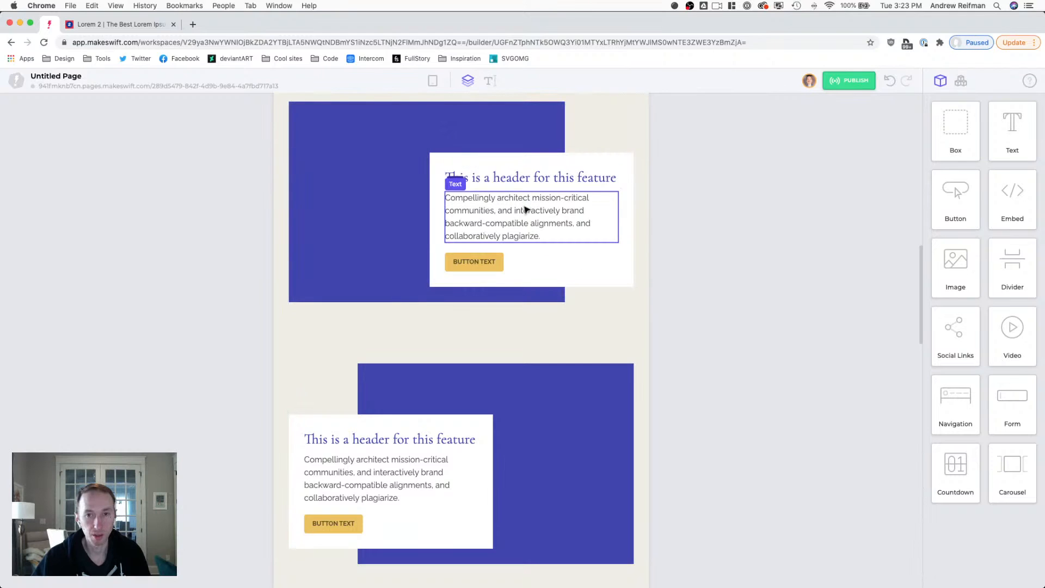
# - Update the Paragraph large typography style with the hero paragraph's adjusted tablet text settings
pyautogui.scroll(2, 522, 207)
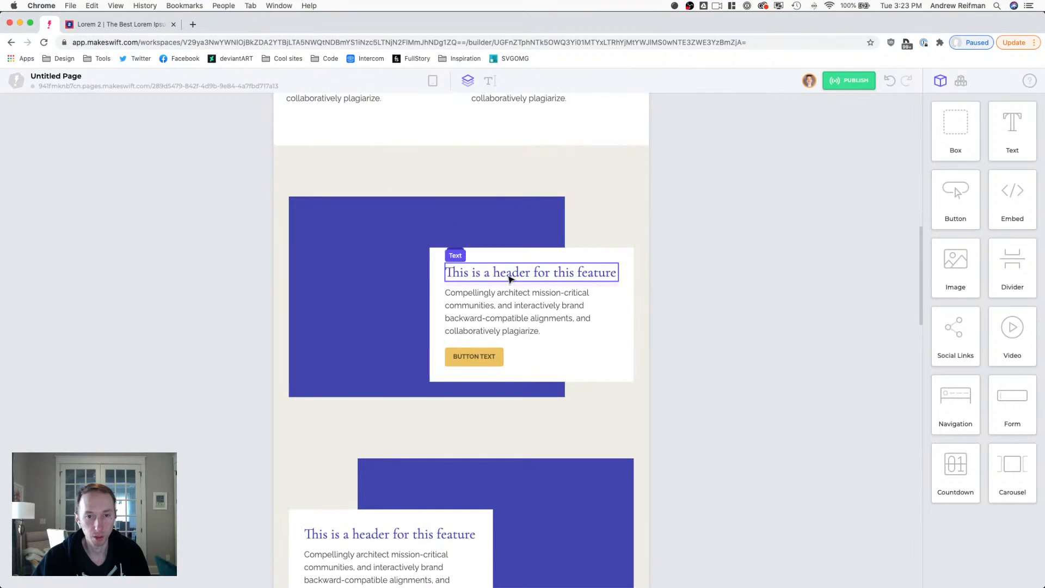
pyautogui.scroll(-5, 509, 276)
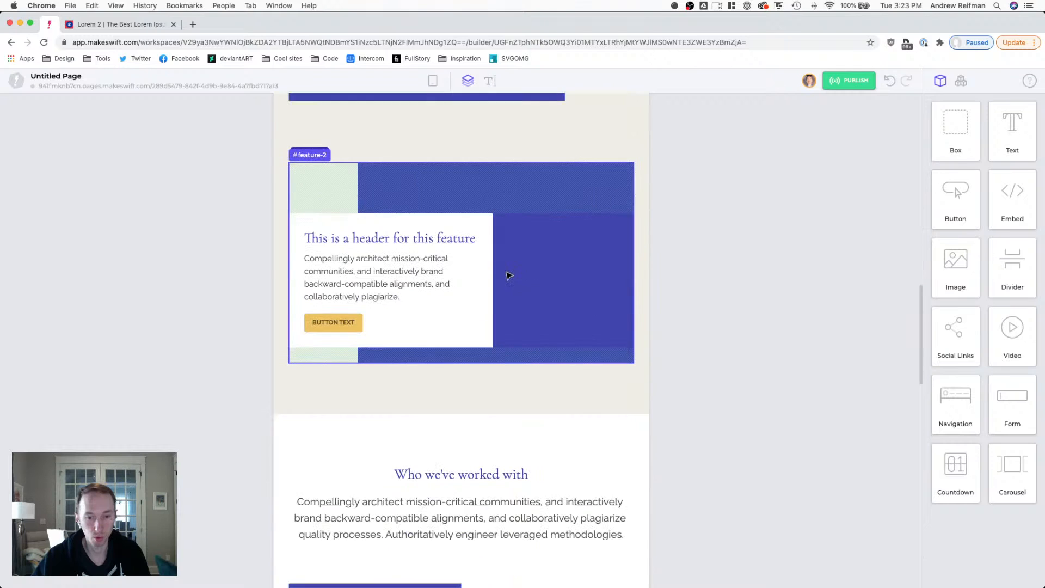
pyautogui.scroll(12, 509, 277)
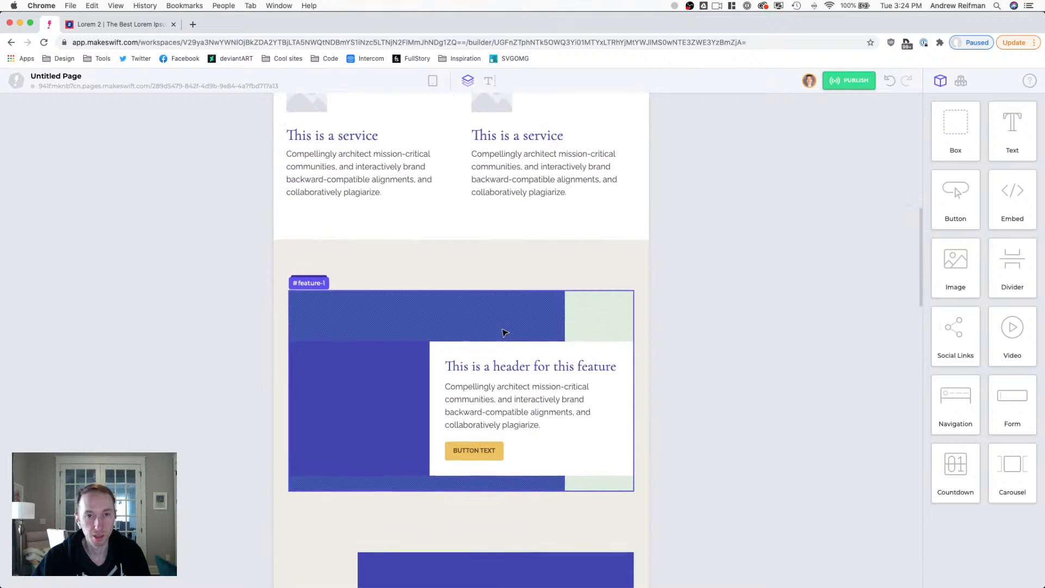
pyautogui.scroll(3, 504, 332)
pyautogui.doubleClick(467, 279)
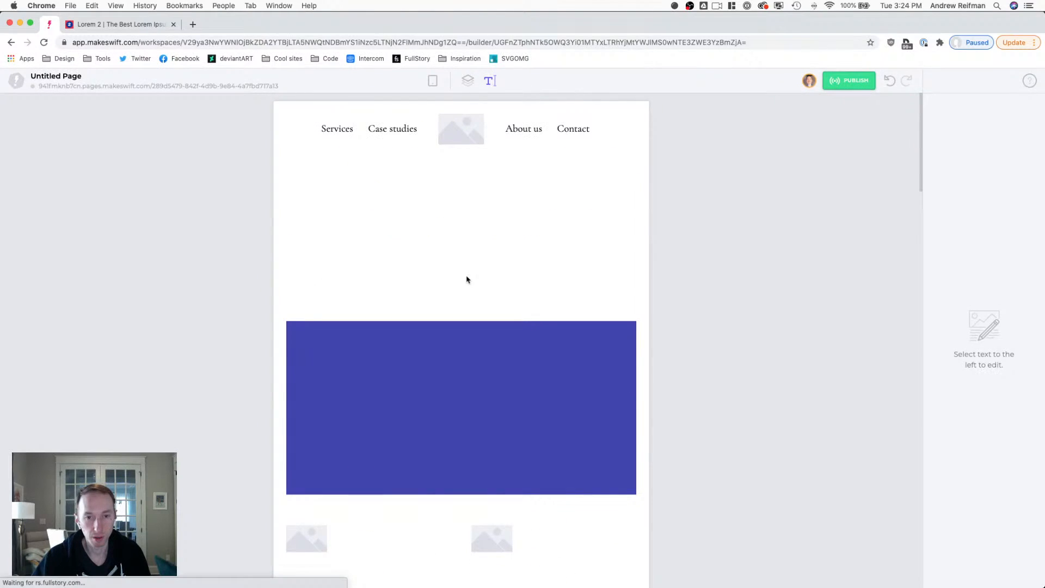
pyautogui.click(972, 213)
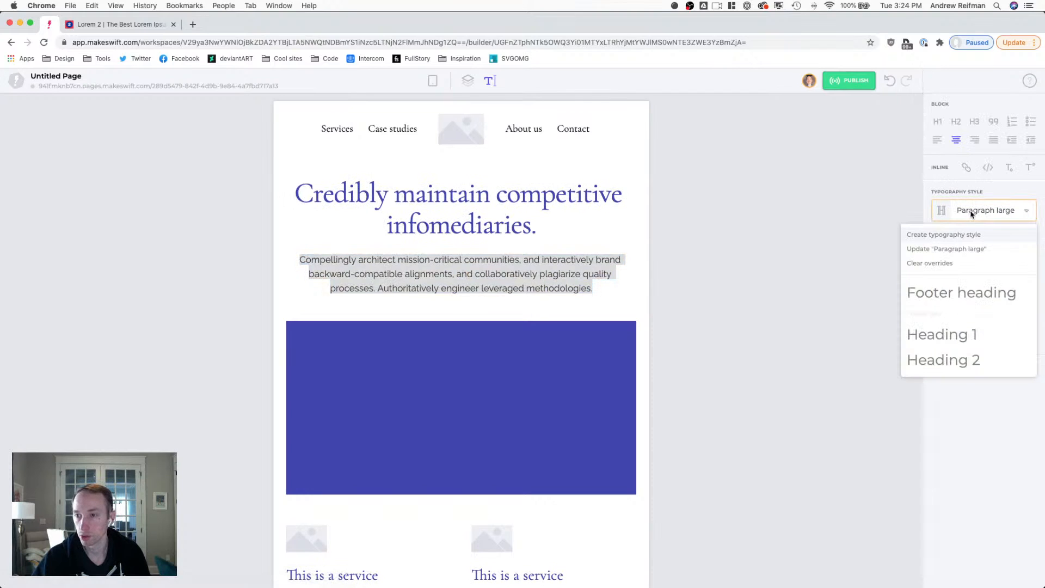
pyautogui.click(927, 248)
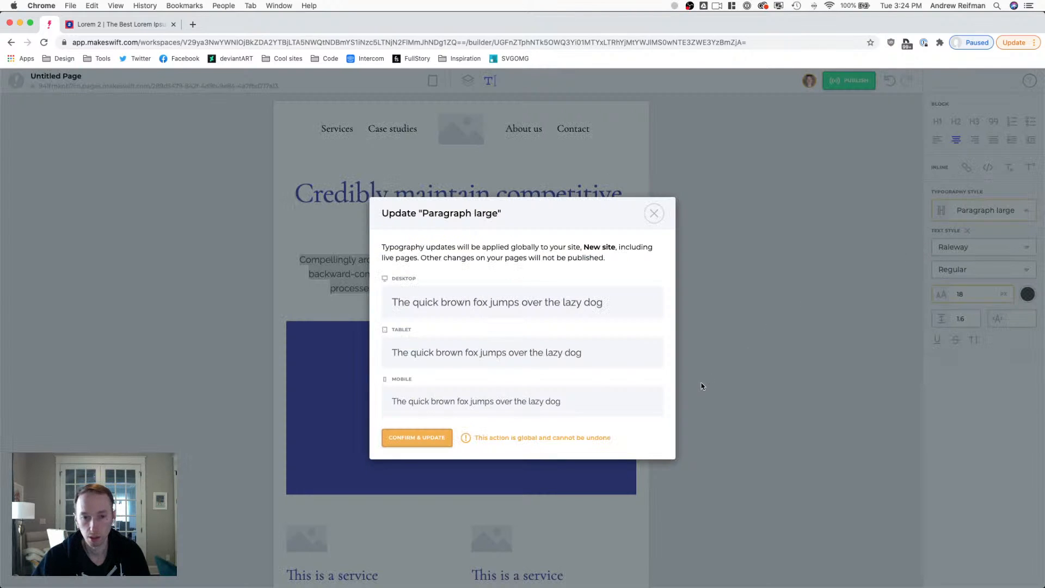
pyautogui.click(416, 438)
pyautogui.click(468, 81)
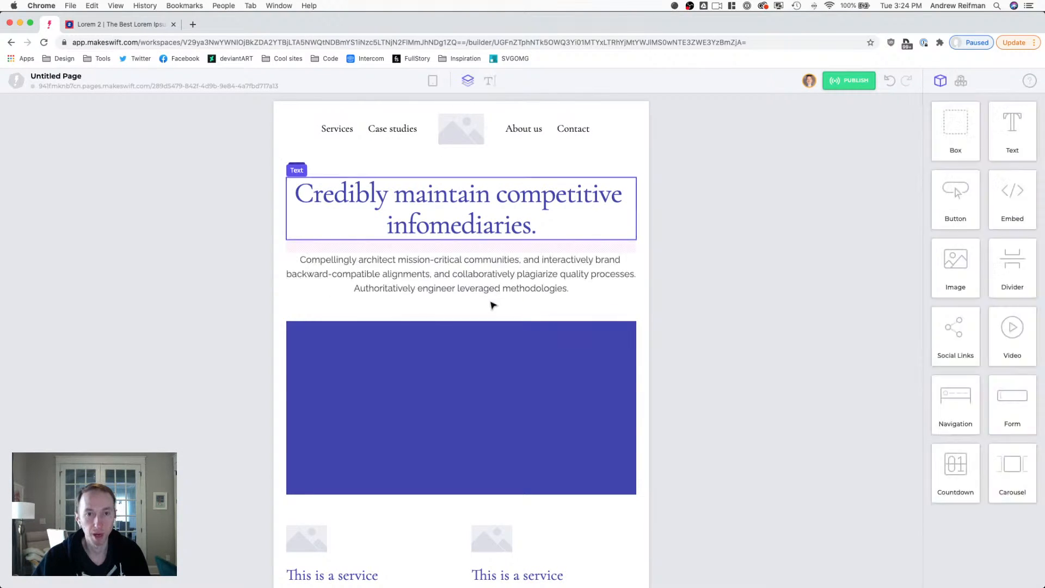
# - Compare the Heading 2 text size and line height between the tablet and desktop views, starting from the "Who we've worked with" heading
pyautogui.scroll(-10, 493, 297)
pyautogui.scroll(-2, 496, 297)
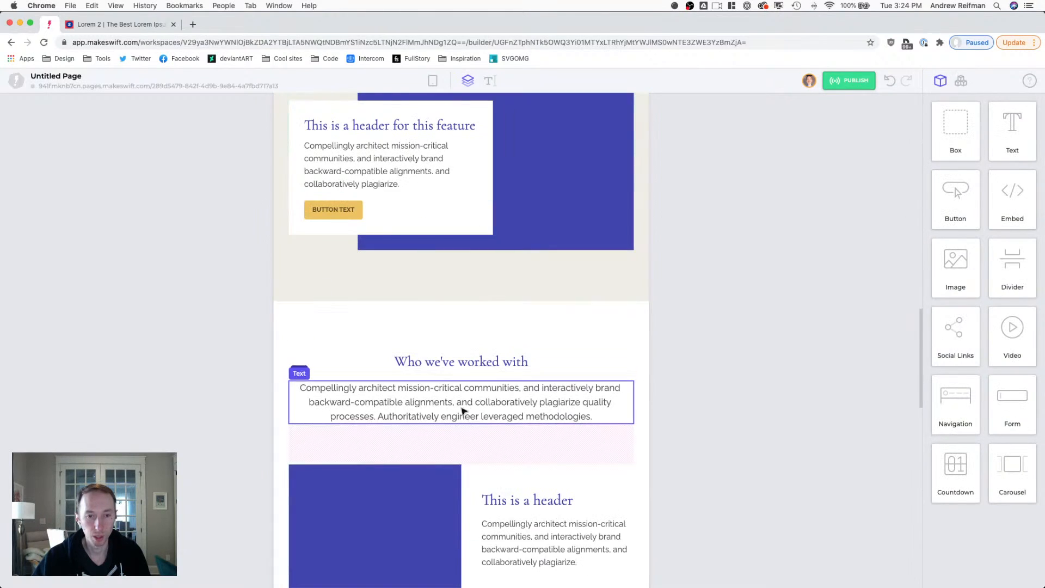
pyautogui.doubleClick(462, 364)
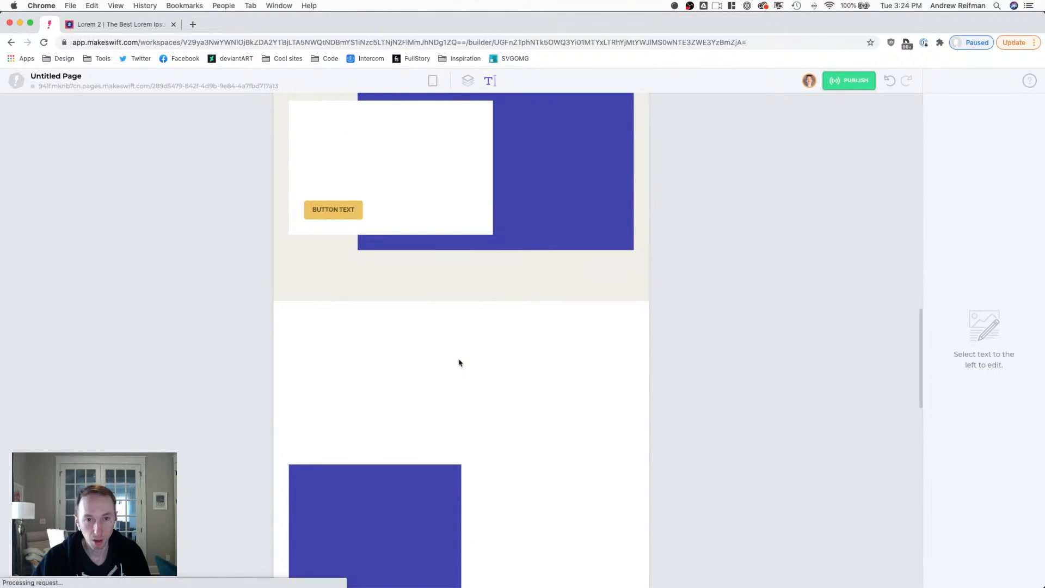
pyautogui.doubleClick(459, 359)
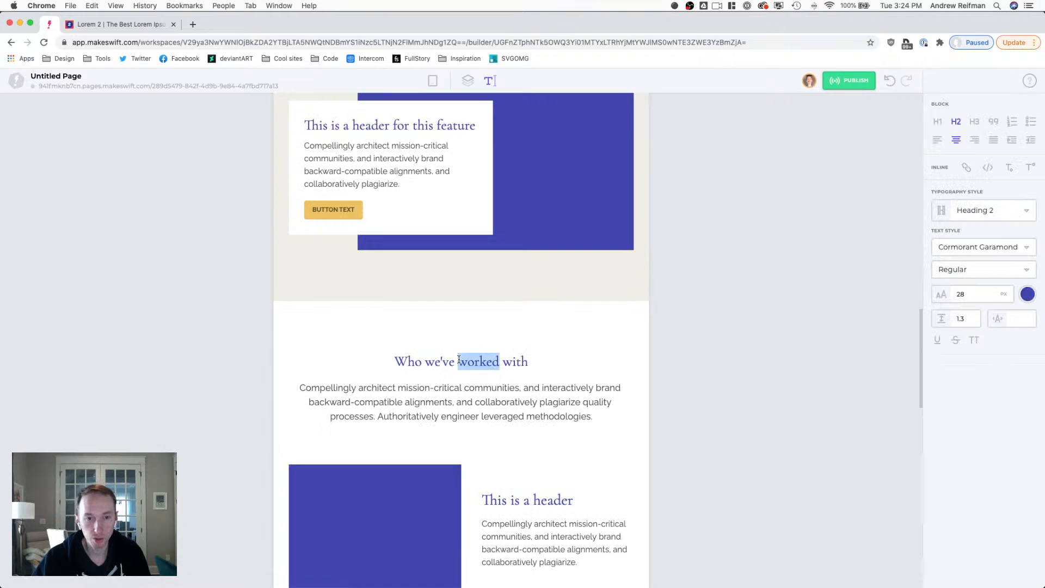
pyautogui.tripleClick(459, 360)
pyautogui.click(433, 81)
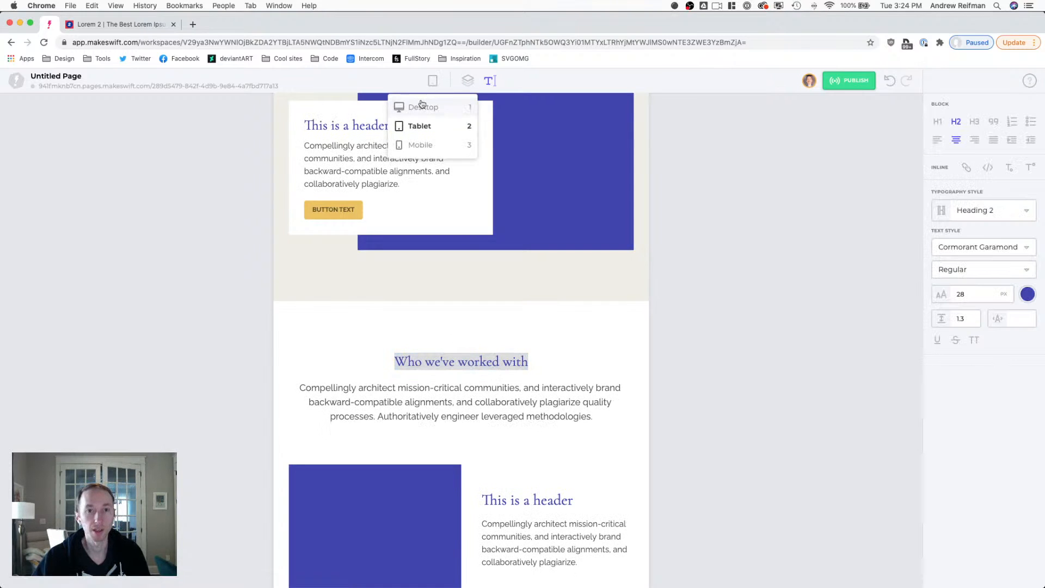
pyautogui.click(422, 106)
pyautogui.click(259, 288)
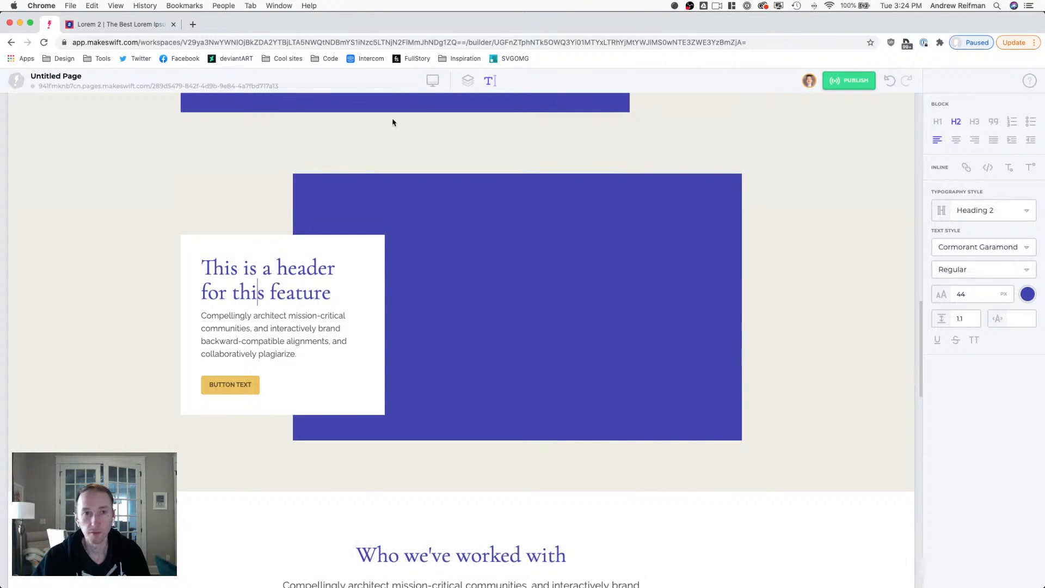
pyautogui.click(433, 81)
pyautogui.click(420, 126)
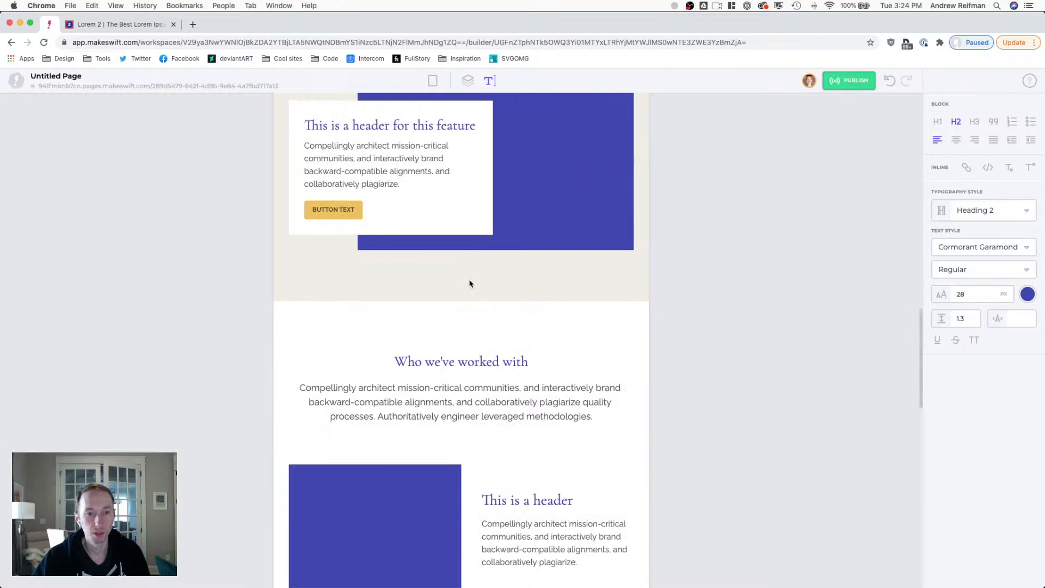
pyautogui.tripleClick(478, 360)
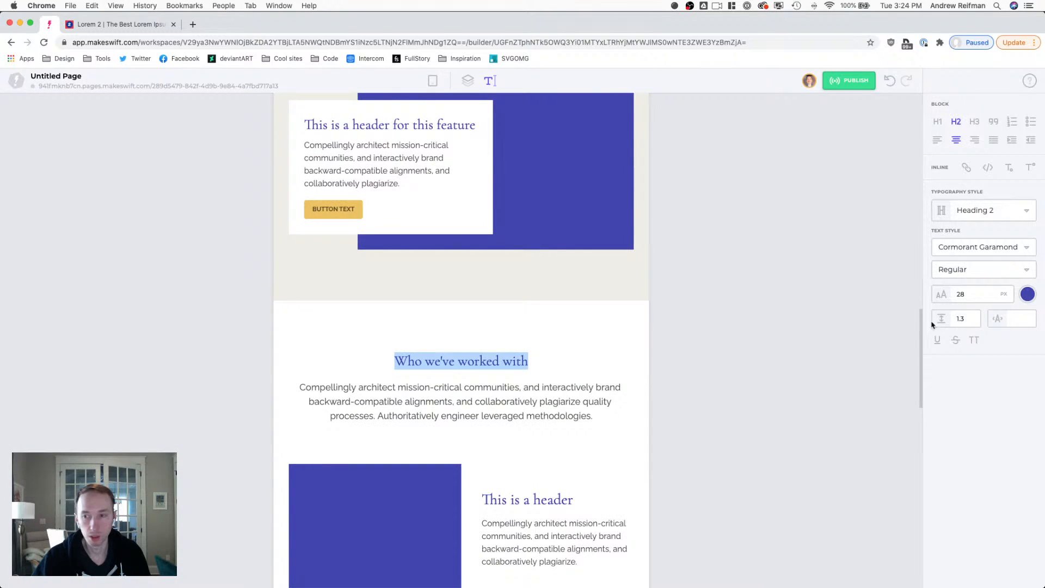
pyautogui.click(973, 296)
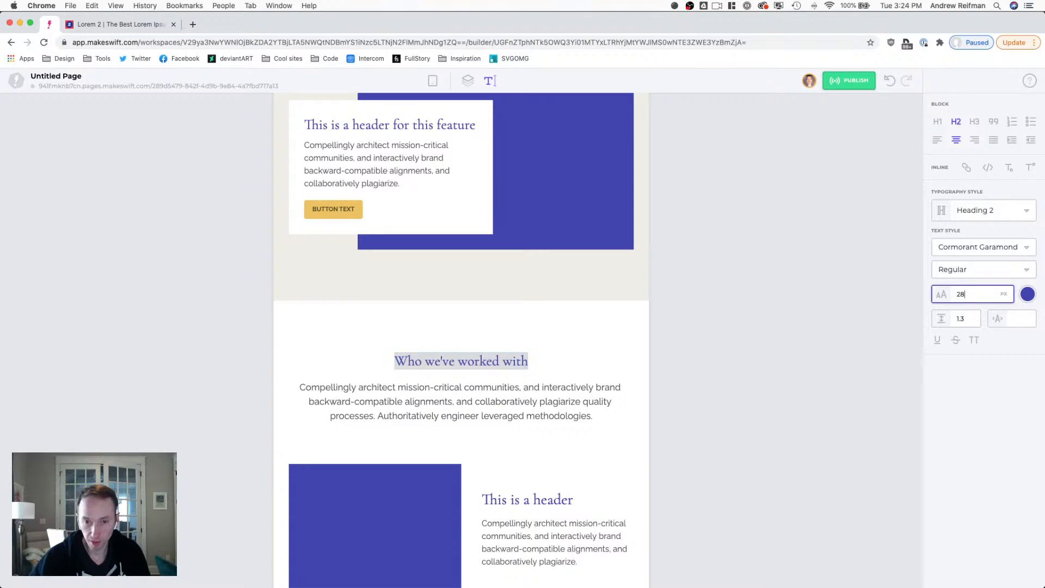
pyautogui.write('40')
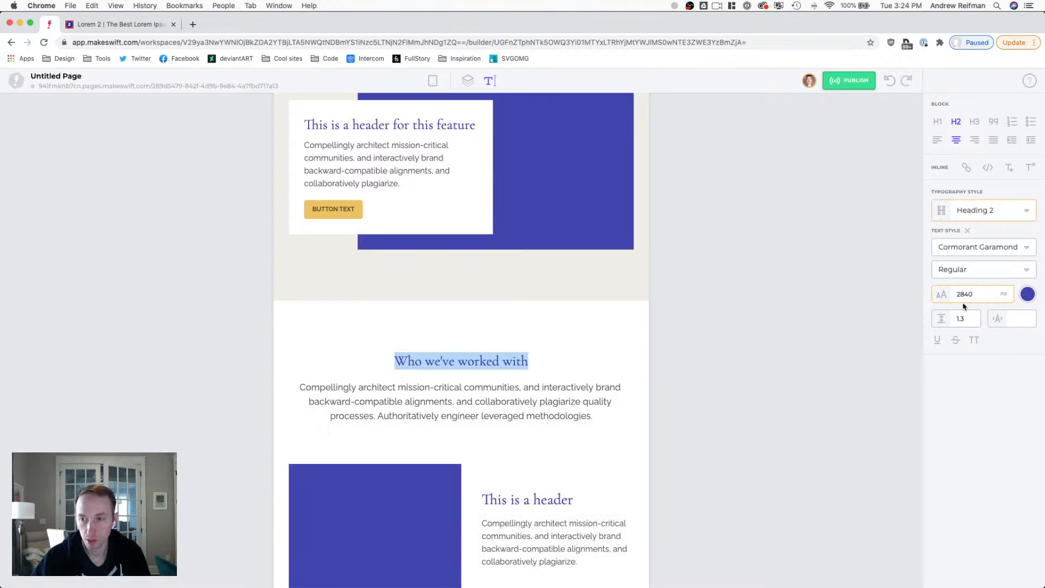
pyautogui.doubleClick(967, 295)
pyautogui.write('4')
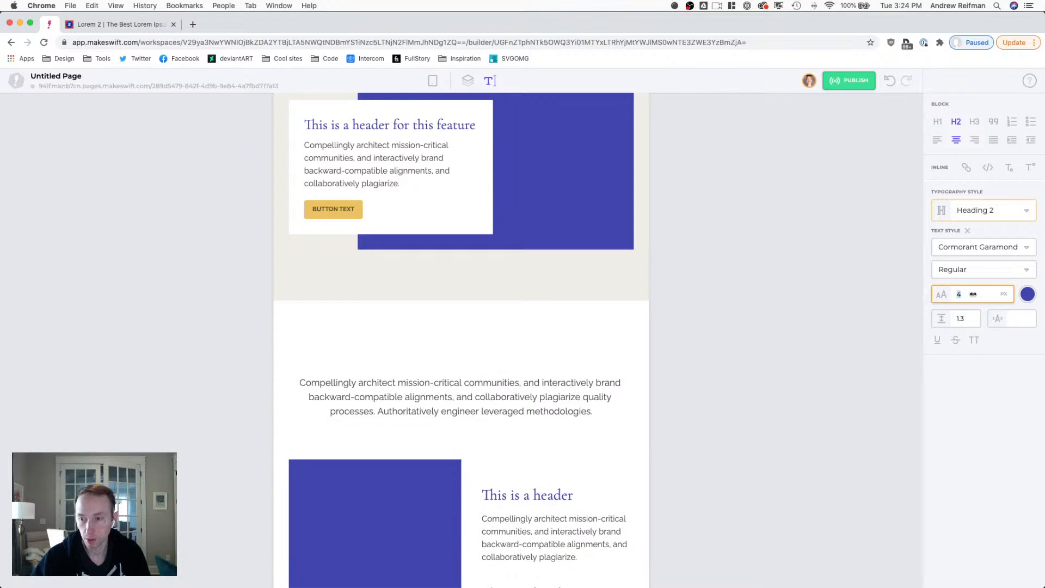
pyautogui.write('0')
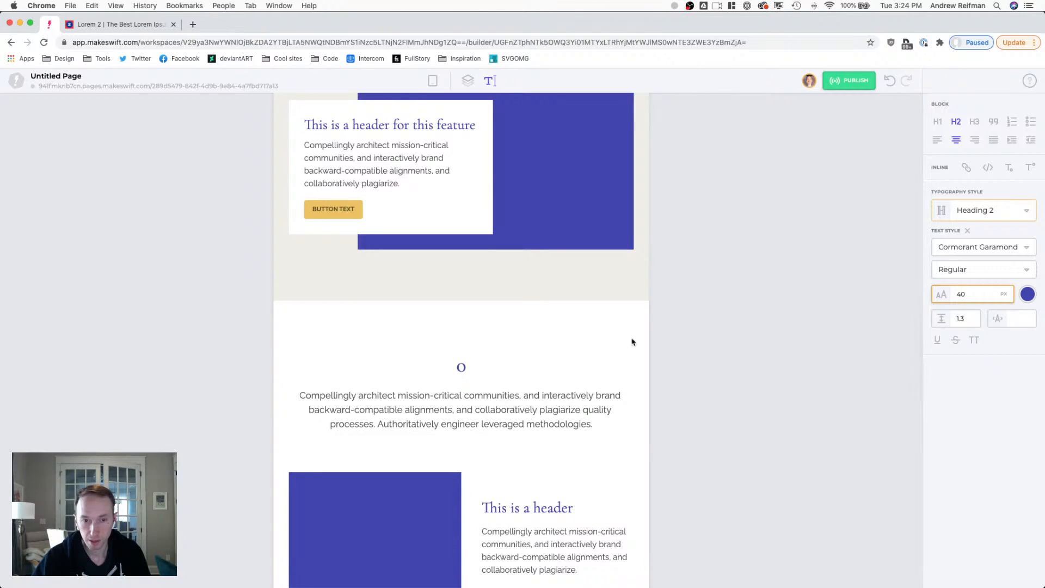
pyautogui.click(464, 368)
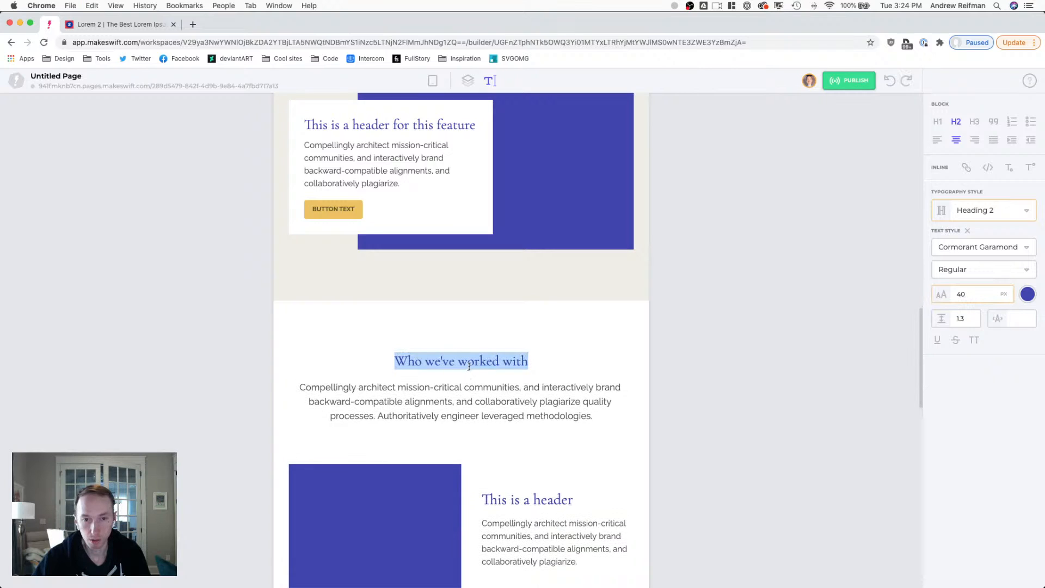
# - Set the "Who we've worked with" heading's tablet text size to 36 px
pyautogui.click(974, 298)
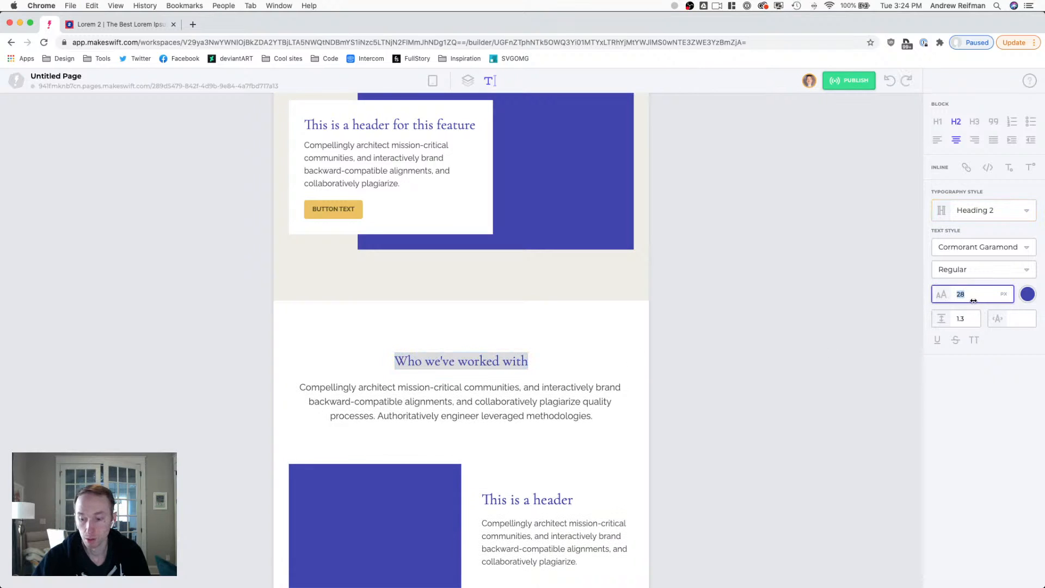
pyautogui.write('40')
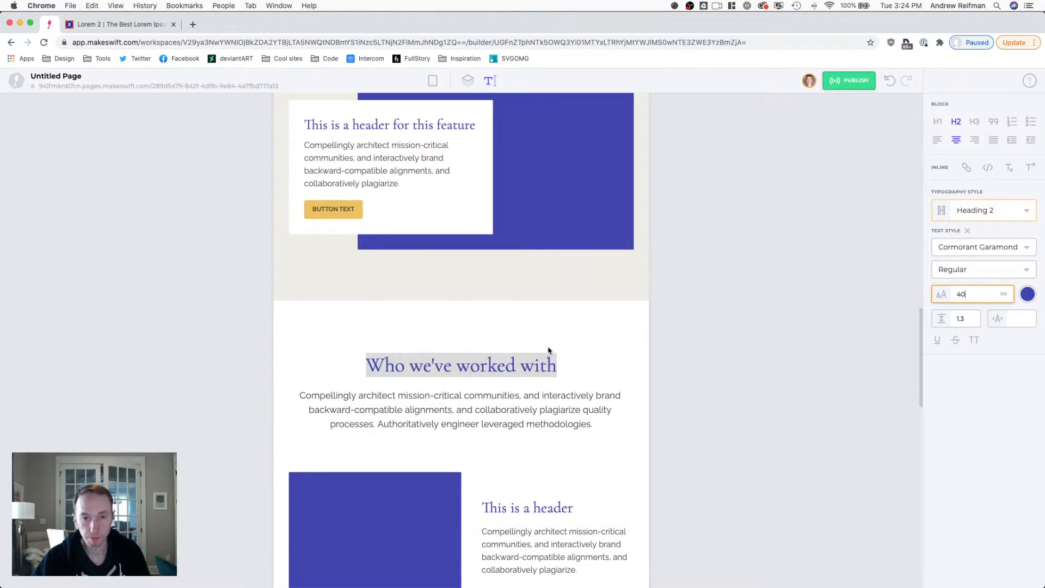
pyautogui.press('Down')
pyautogui.press('Down')
pyautogui.press('Down')
pyautogui.press('Down')
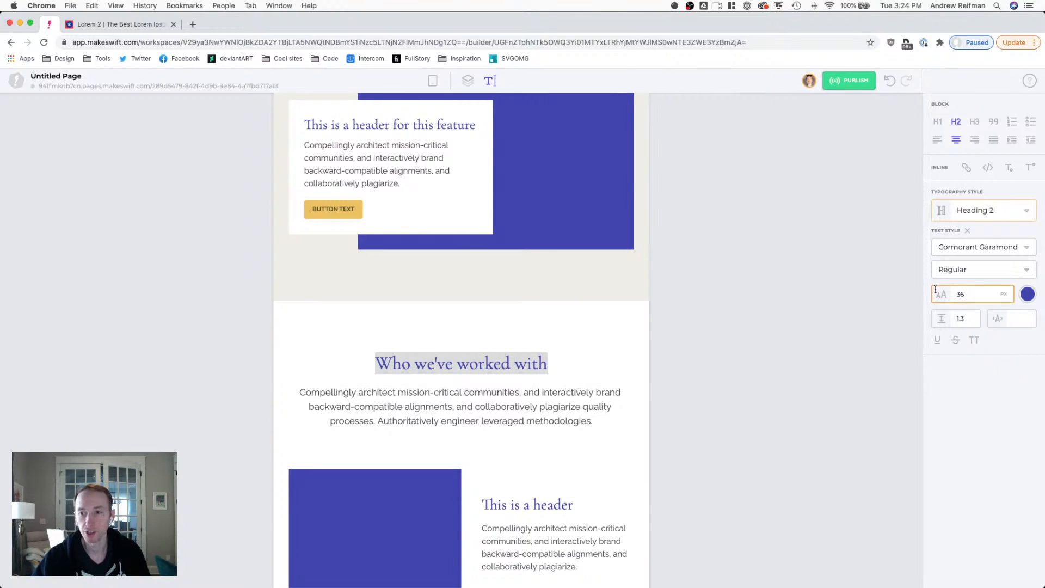
# - Update the Heading 2 typography style globally with the "Who we've worked with" heading's new tablet text size
pyautogui.click(952, 210)
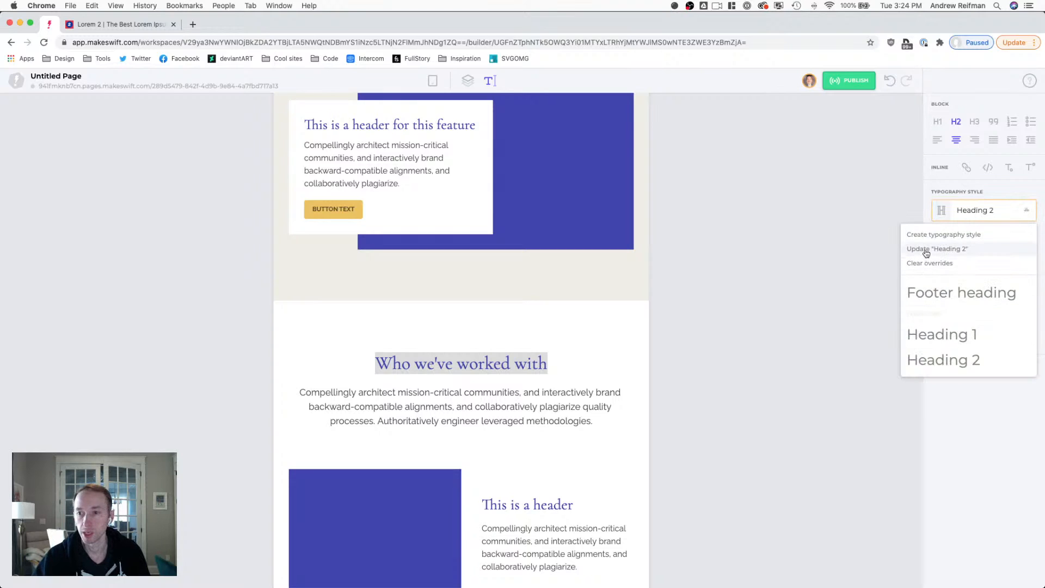
pyautogui.scroll(-3, 943, 291)
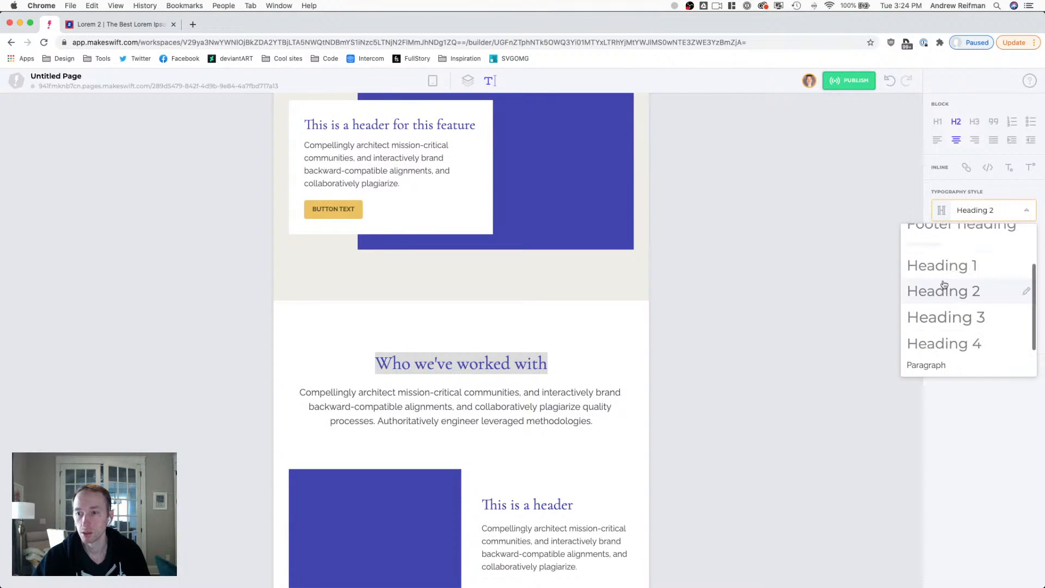
pyautogui.click(509, 363)
pyautogui.click(484, 363)
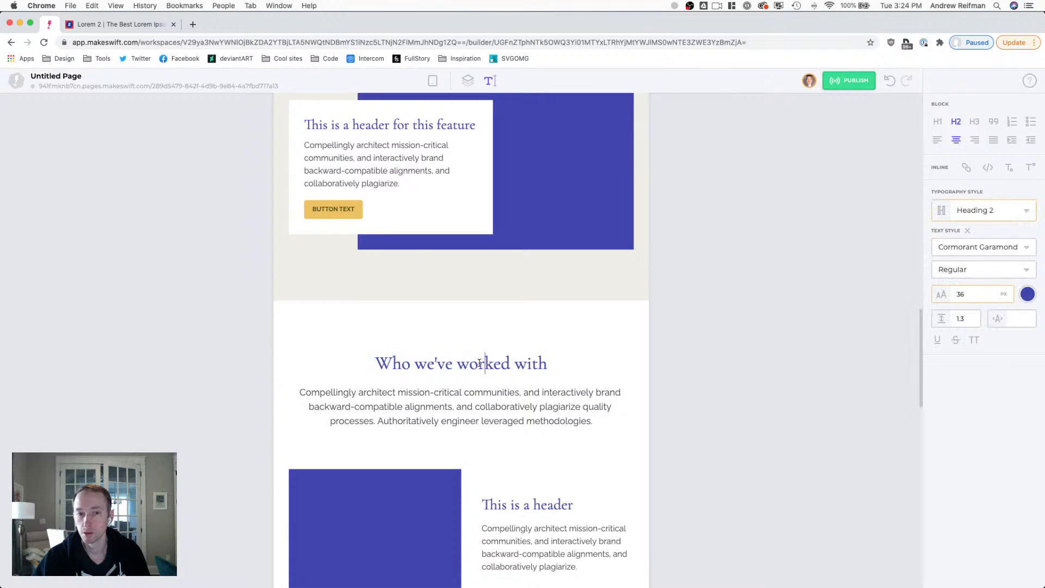
pyautogui.tripleClick(479, 363)
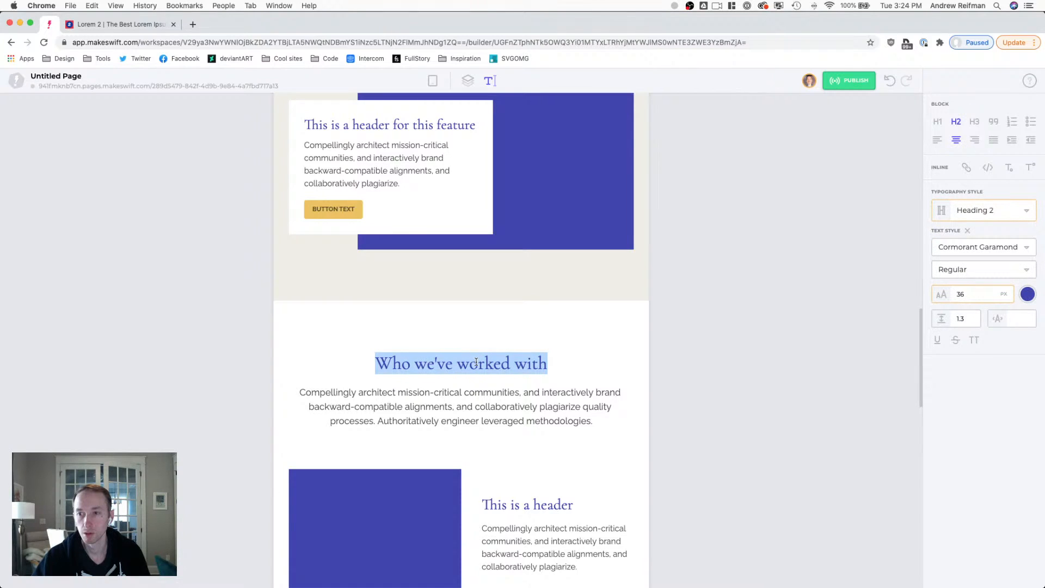
pyautogui.click(980, 211)
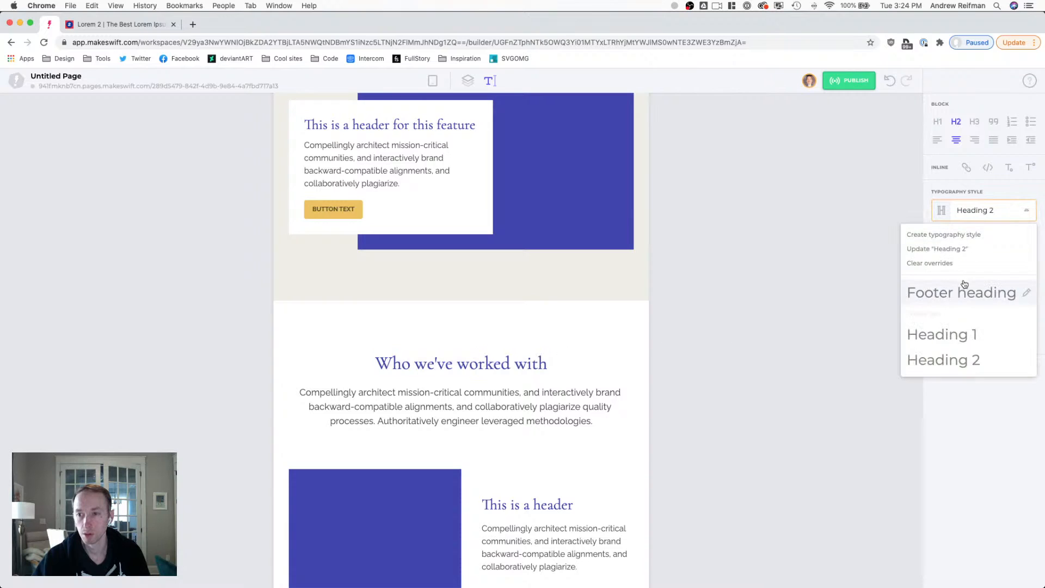
pyautogui.click(939, 249)
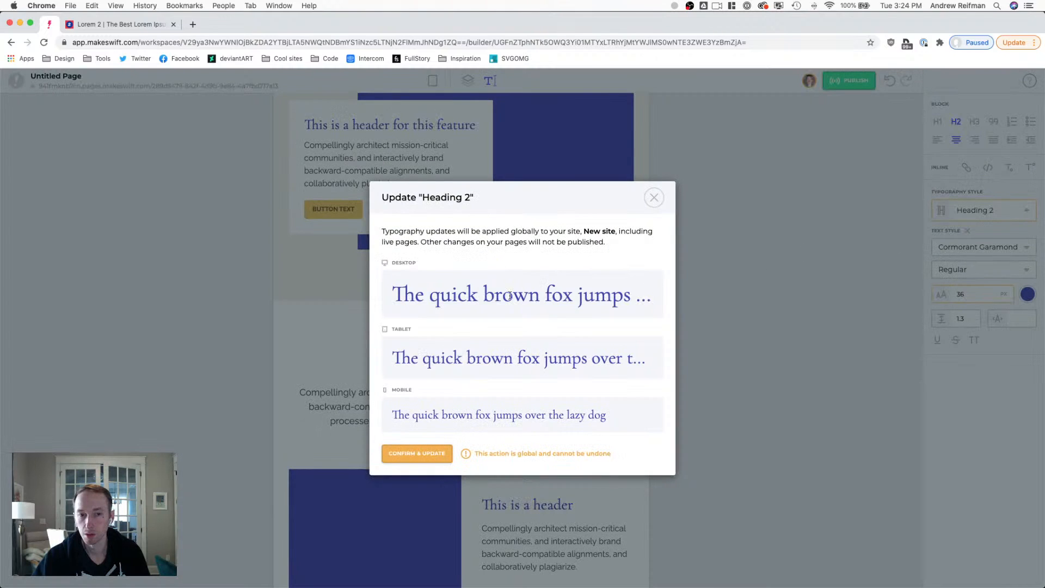
pyautogui.click(408, 455)
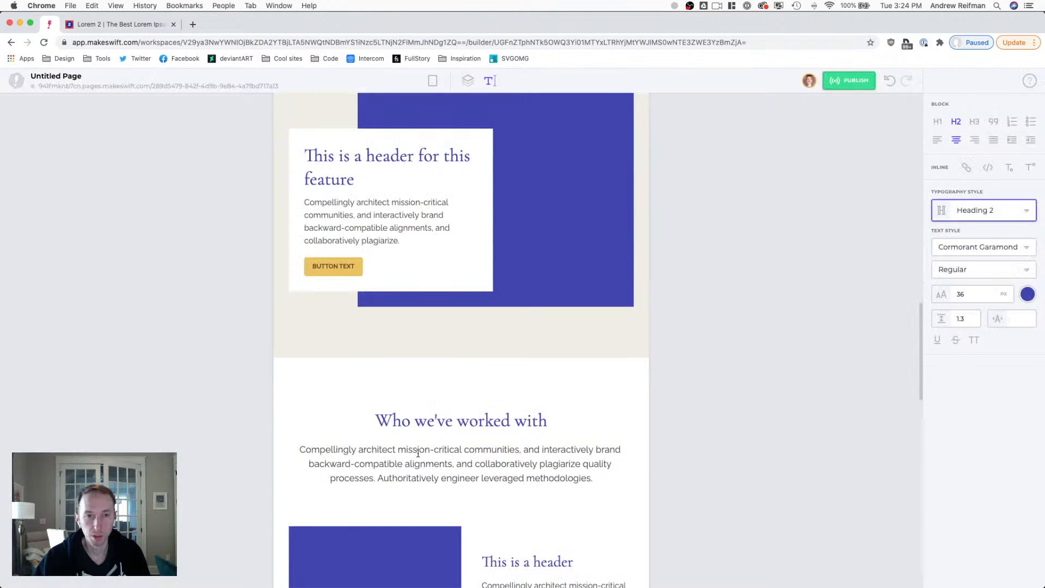
# - Set the second feature heading's tablet line height to 1.1 and update the Heading 2 typography style with it
pyautogui.tripleClick(331, 159)
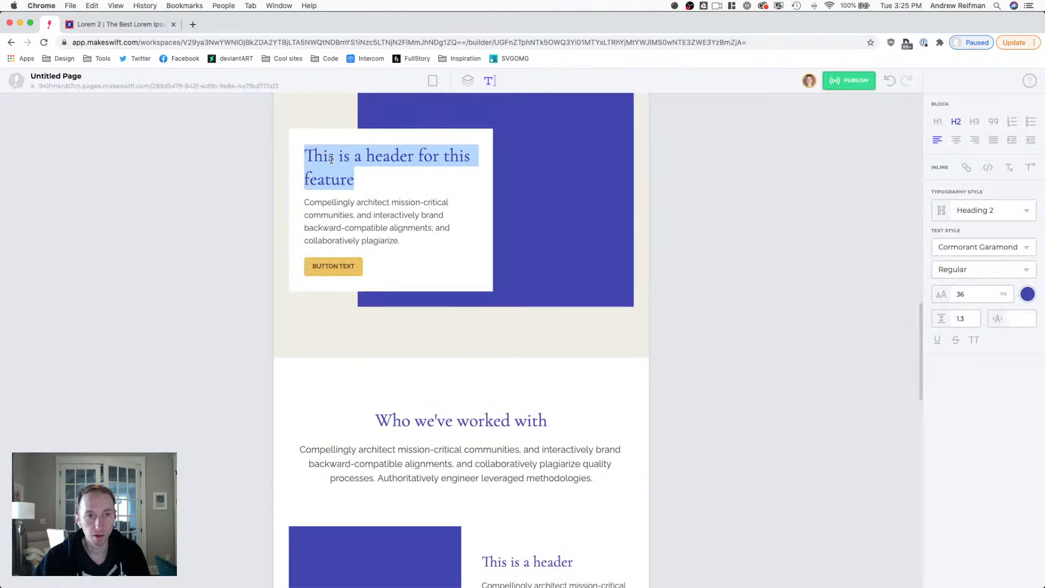
pyautogui.click(973, 324)
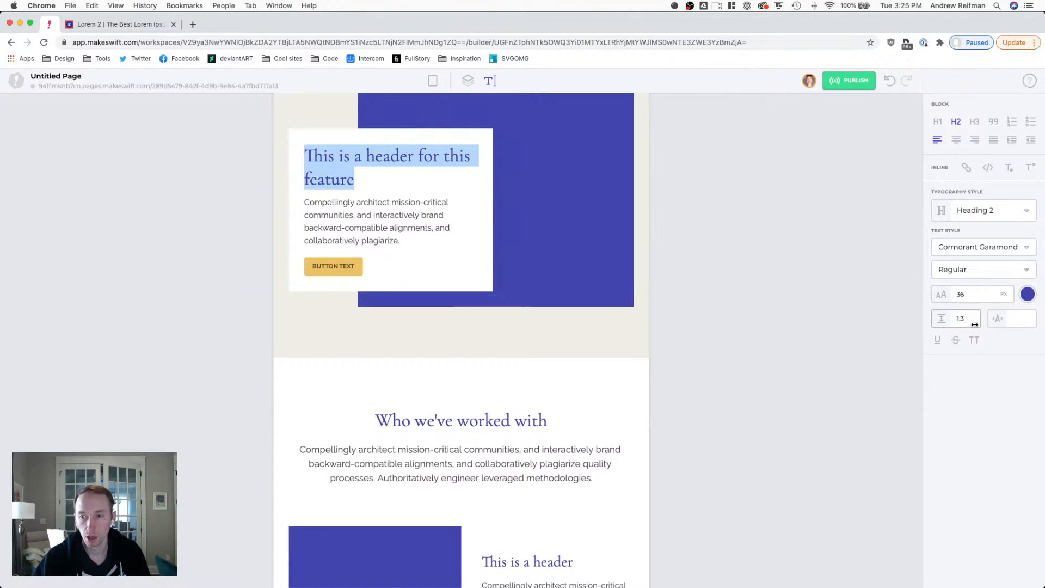
pyautogui.write('1.2')
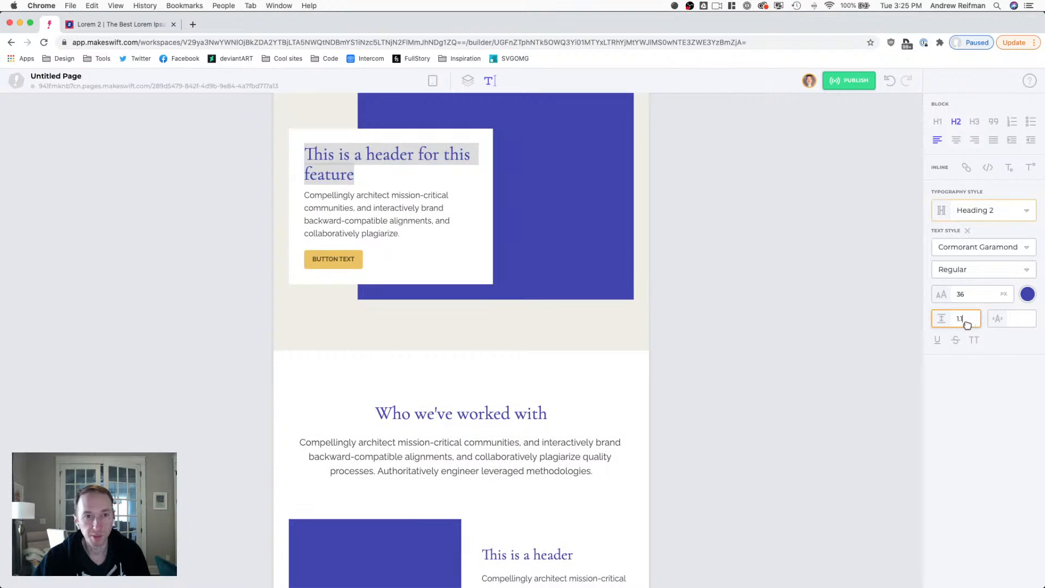
pyautogui.click(985, 210)
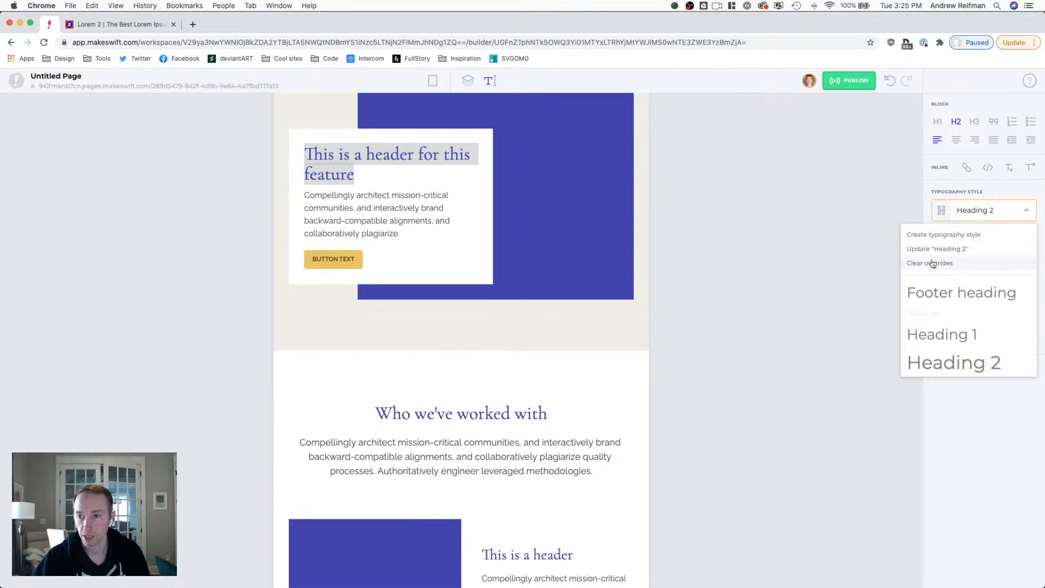
pyautogui.click(932, 249)
pyautogui.click(417, 454)
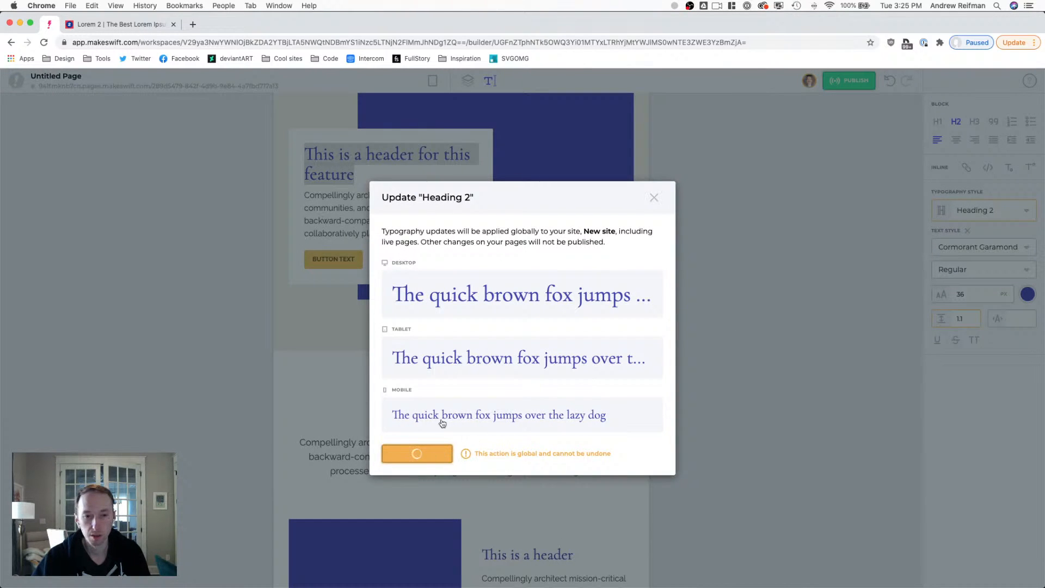
pyautogui.click(469, 403)
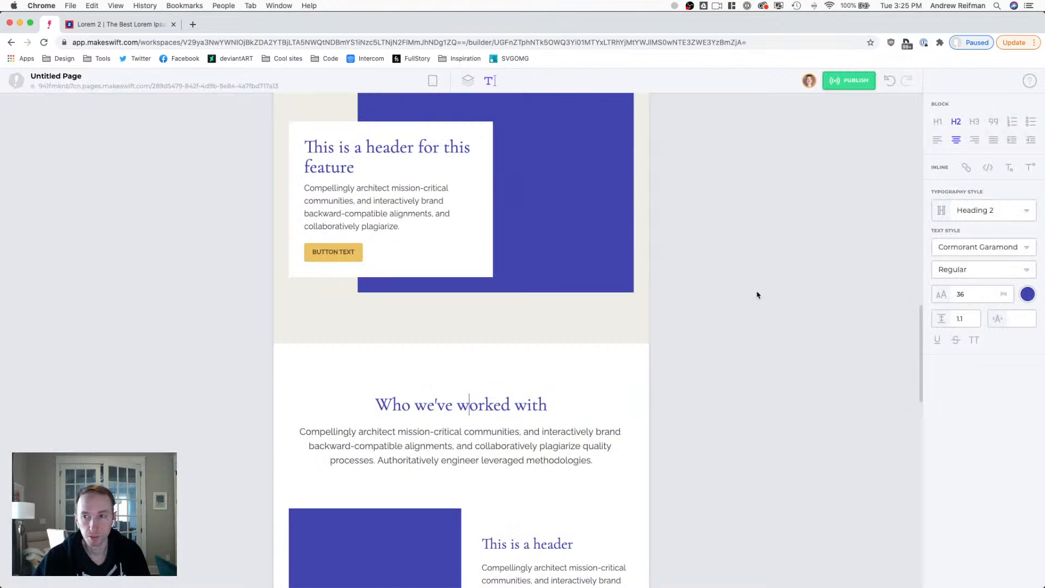
# - Review the available typography styles and inspect the Heading 2 headings across the features and "Who we've worked with" sections in tablet view
pyautogui.click(981, 211)
pyautogui.scroll(-3, 981, 259)
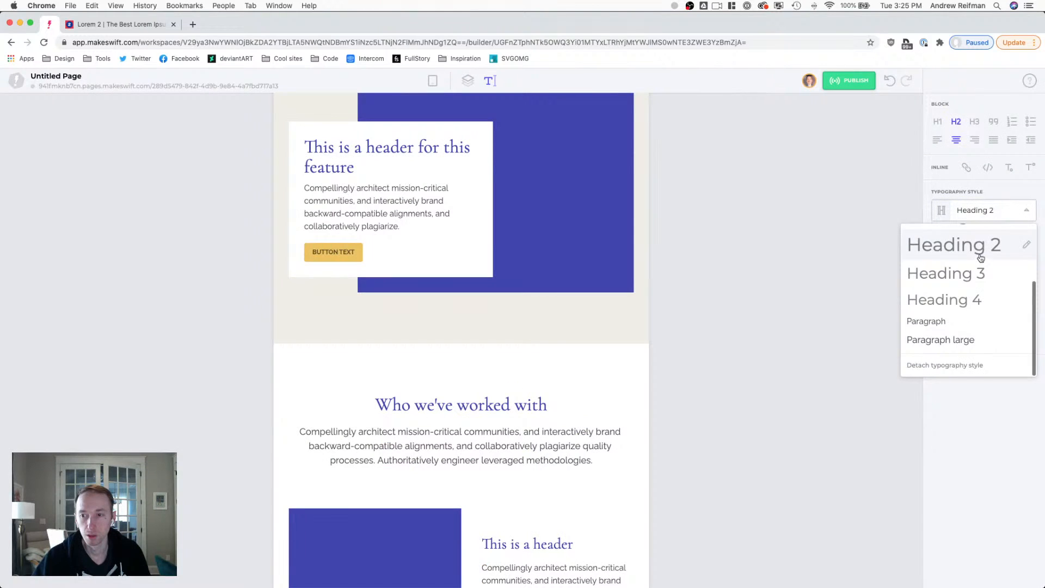
pyautogui.click(980, 210)
pyautogui.scroll(-3, 509, 370)
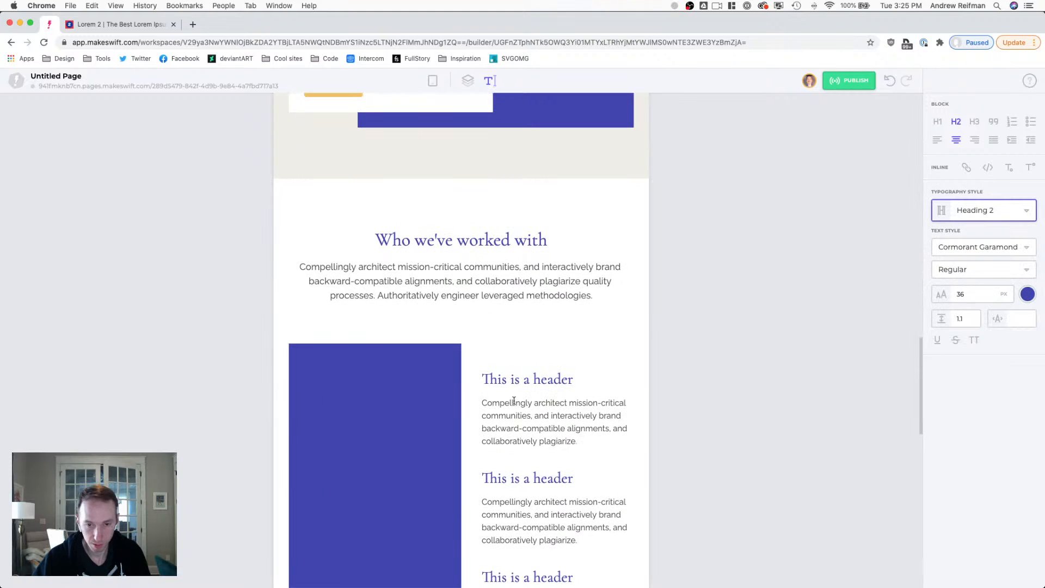
pyautogui.scroll(5, 513, 375)
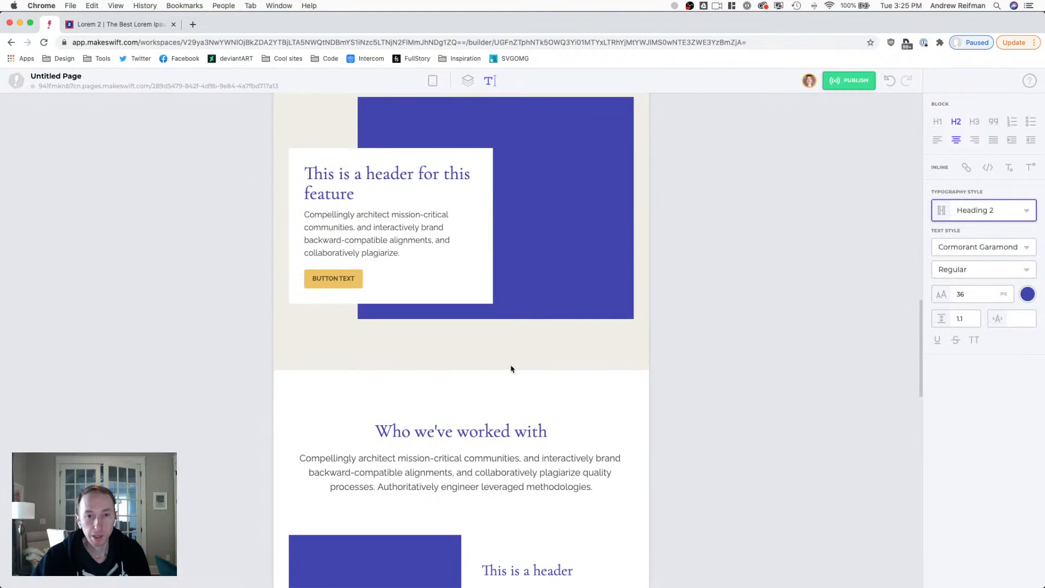
pyautogui.click(467, 81)
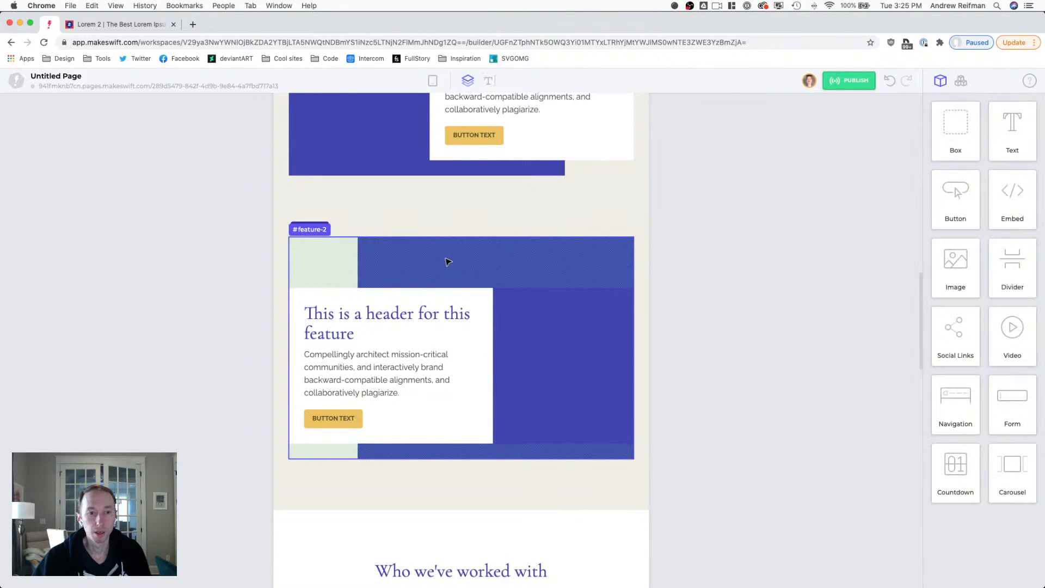
pyautogui.scroll(4, 450, 261)
pyautogui.scroll(2, 445, 259)
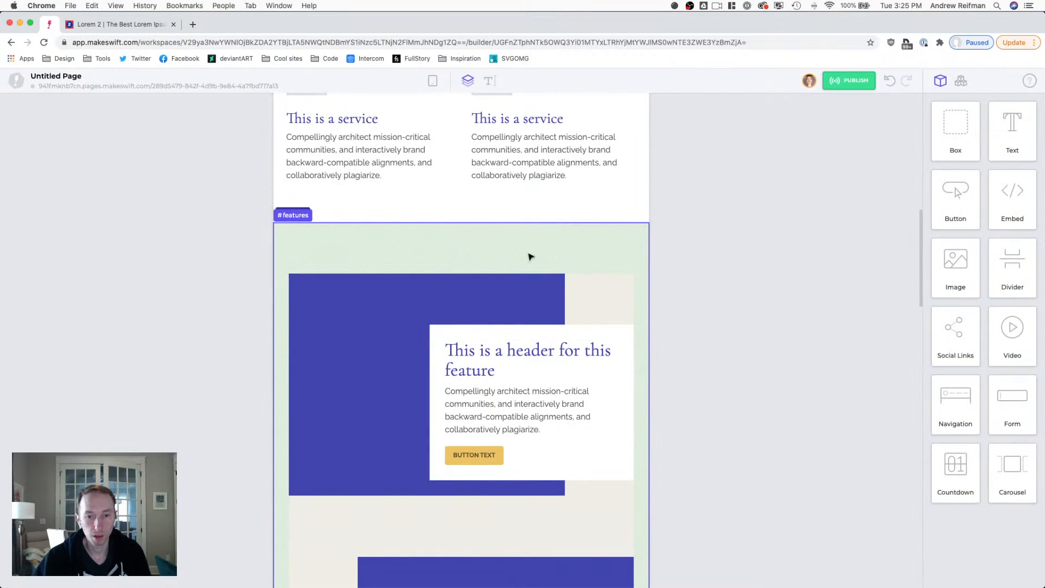
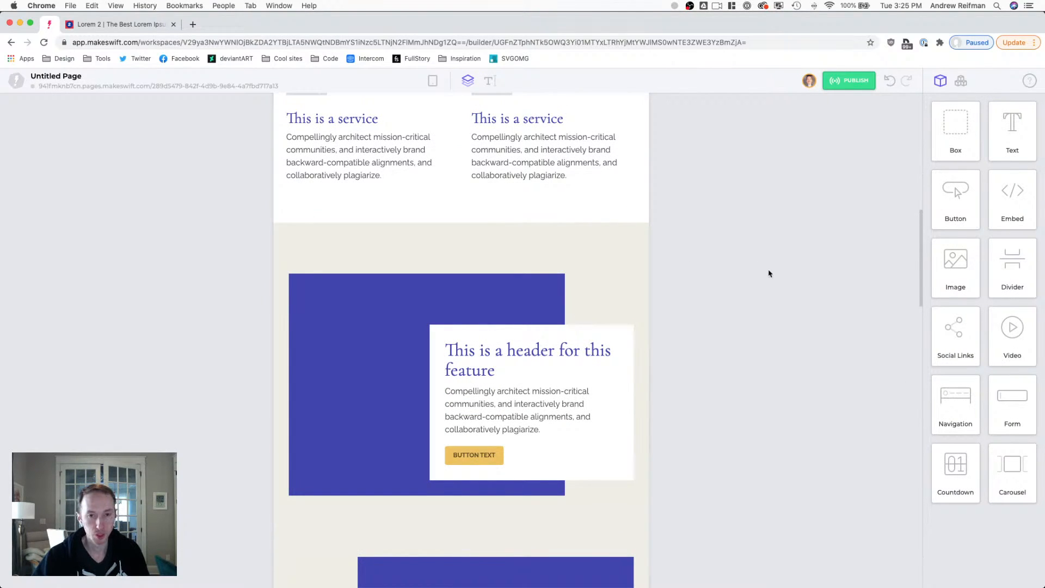
# - Set the features section's tablet row gap to 100 px
pyautogui.scroll(-2, 769, 274)
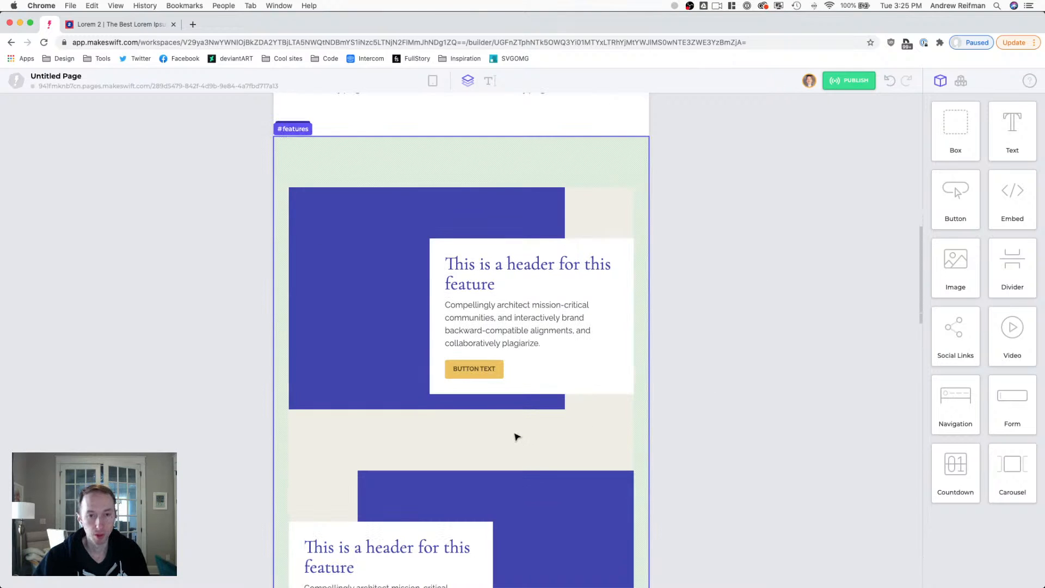
pyautogui.click(498, 437)
pyautogui.doubleClick(1008, 504)
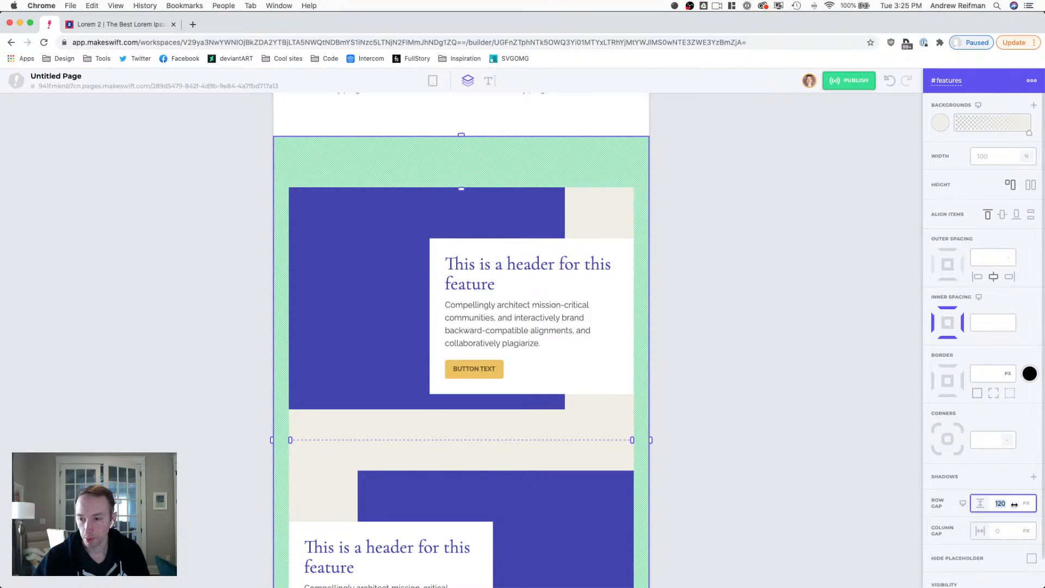
pyautogui.write('110')
pyautogui.moveTo(1009, 506); pyautogui.dragTo(1001, 505)
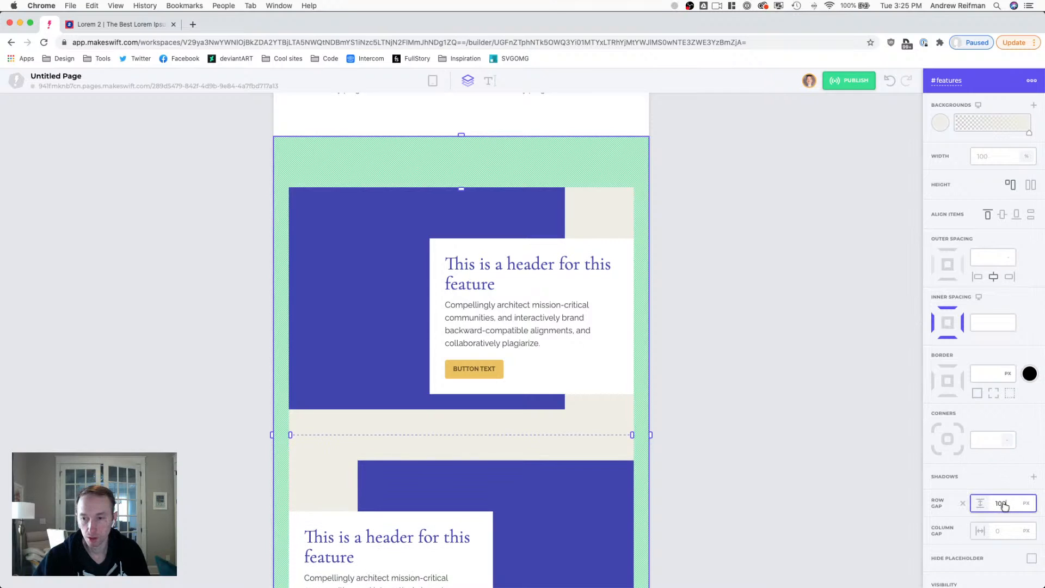
pyautogui.click(787, 384)
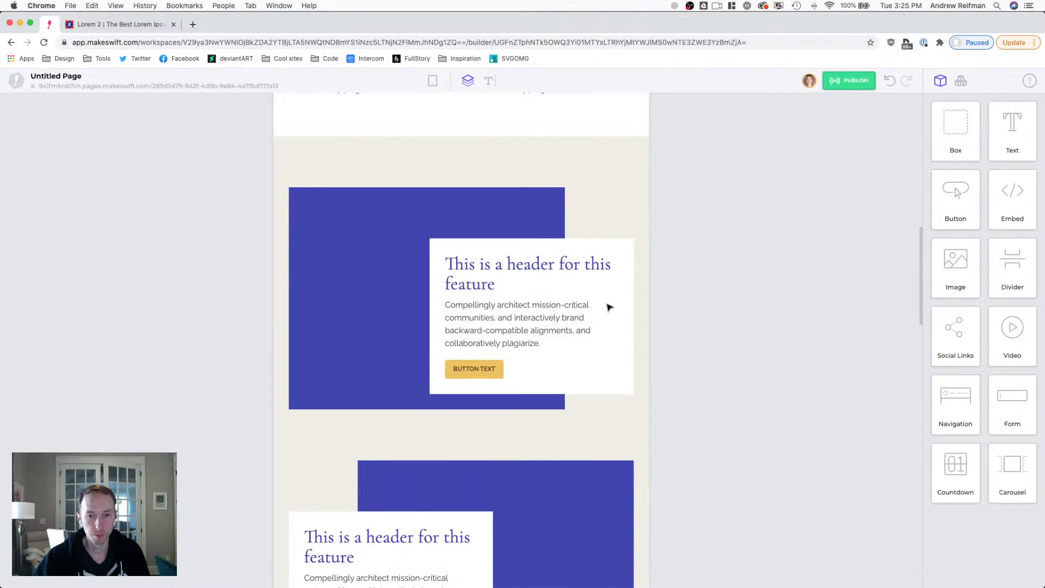
# - Check the typography style and text size of the first feature's paragraph in tablet view
pyautogui.click(507, 318)
pyautogui.click(506, 316)
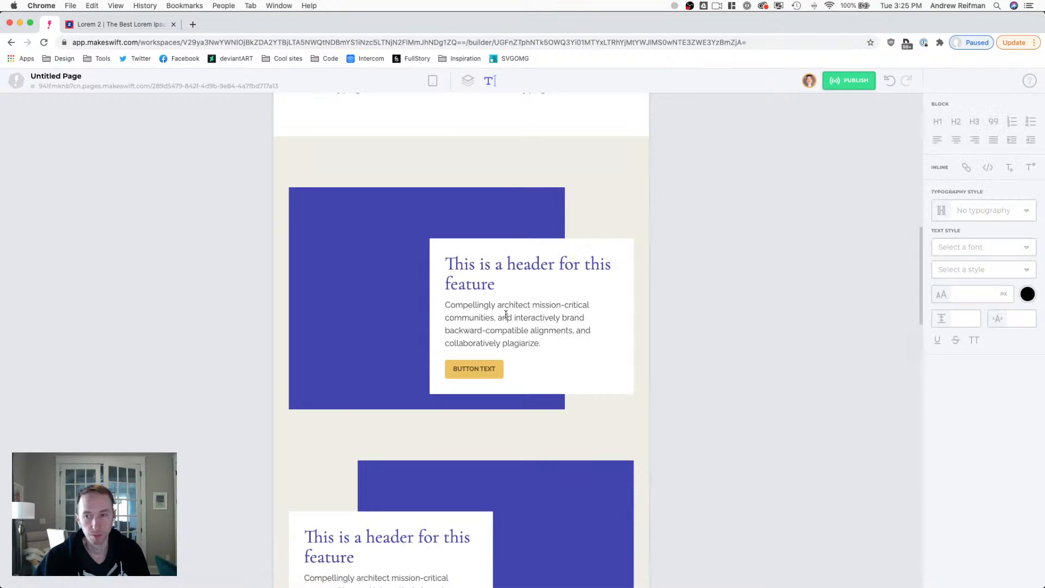
pyautogui.tripleClick(506, 315)
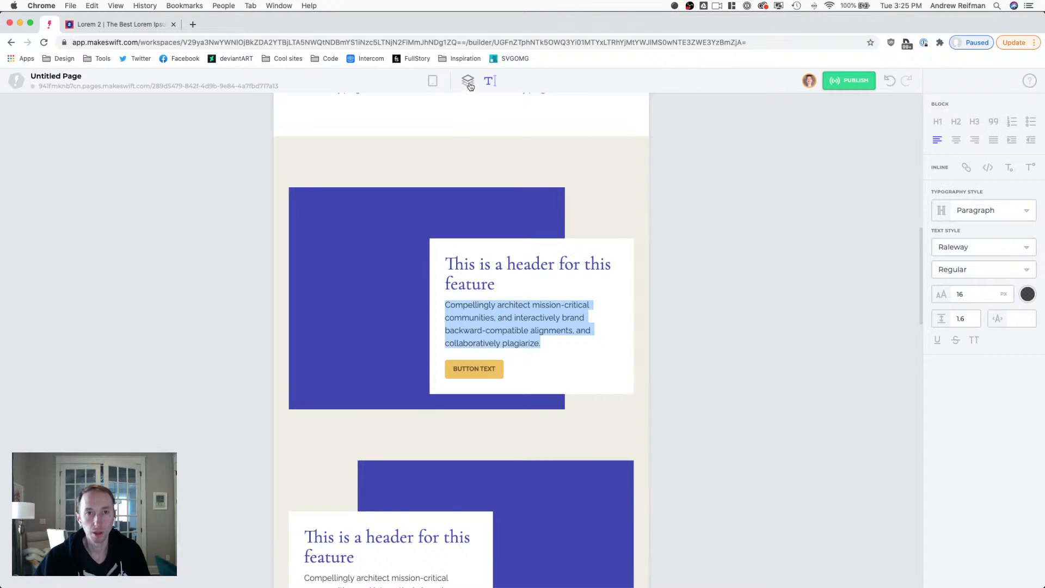
pyautogui.press('Escape')
pyautogui.press('Escape')
pyautogui.scroll(-2, 518, 220)
pyautogui.scroll(3, 518, 221)
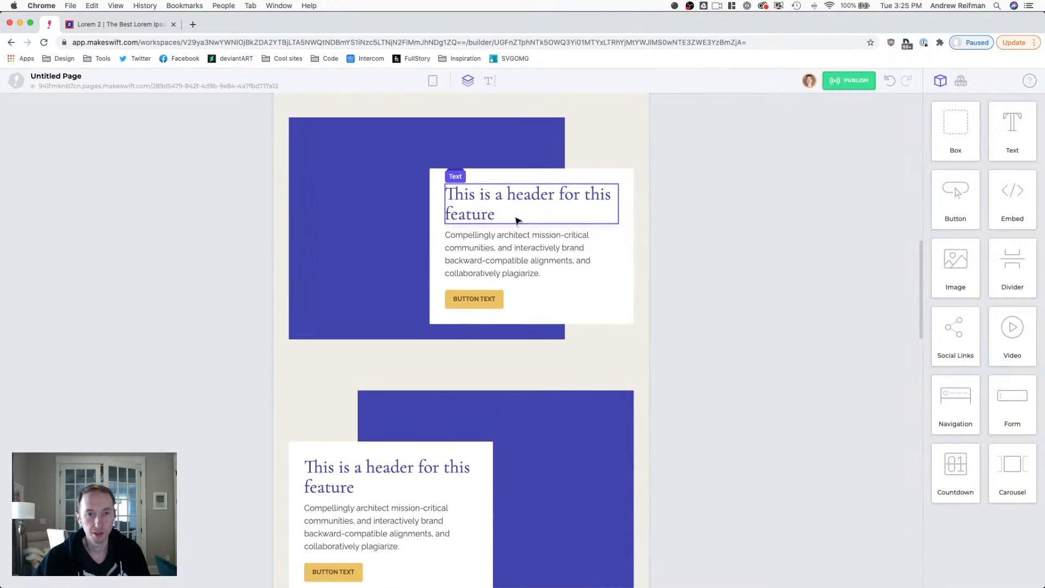
# - Reduce the features section's tablet inner spacing at the top, to 25 px on both sides and to 80 px at the bottom
pyautogui.click(462, 201)
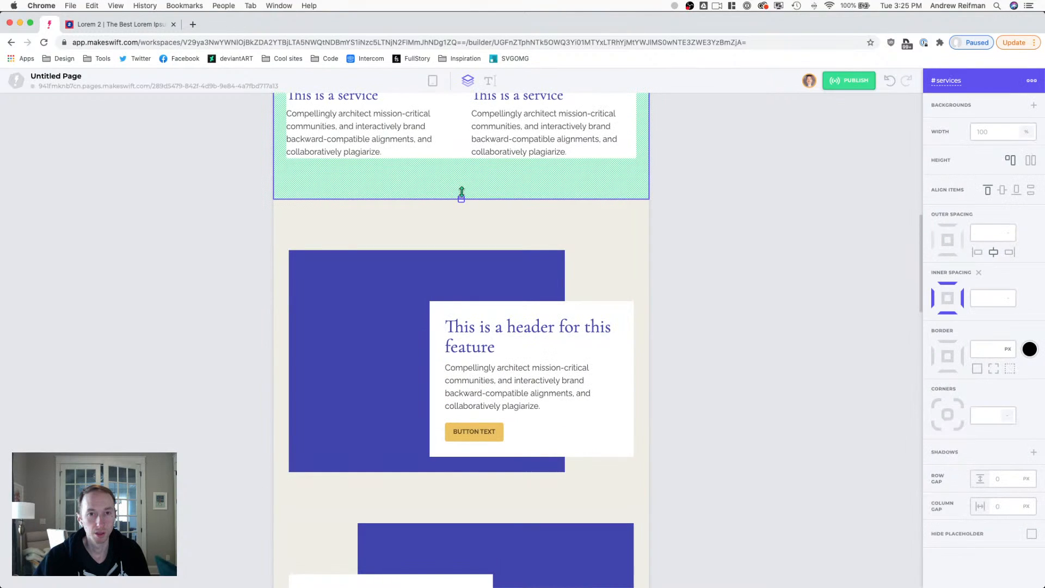
pyautogui.moveTo(462, 251); pyautogui.dragTo(462, 244)
pyautogui.scroll(-3, 460, 240)
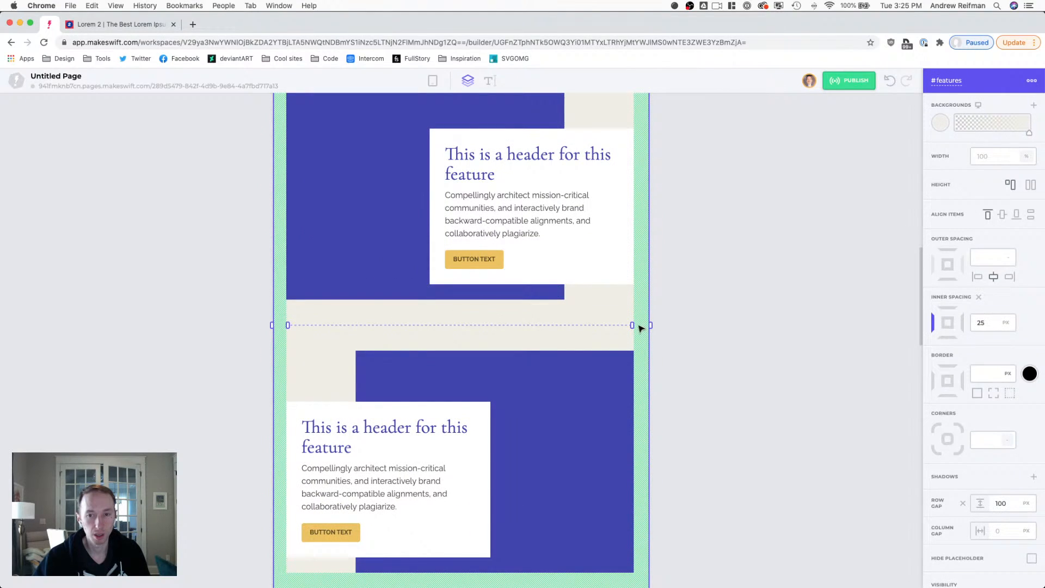
pyautogui.scroll(-3, 537, 357)
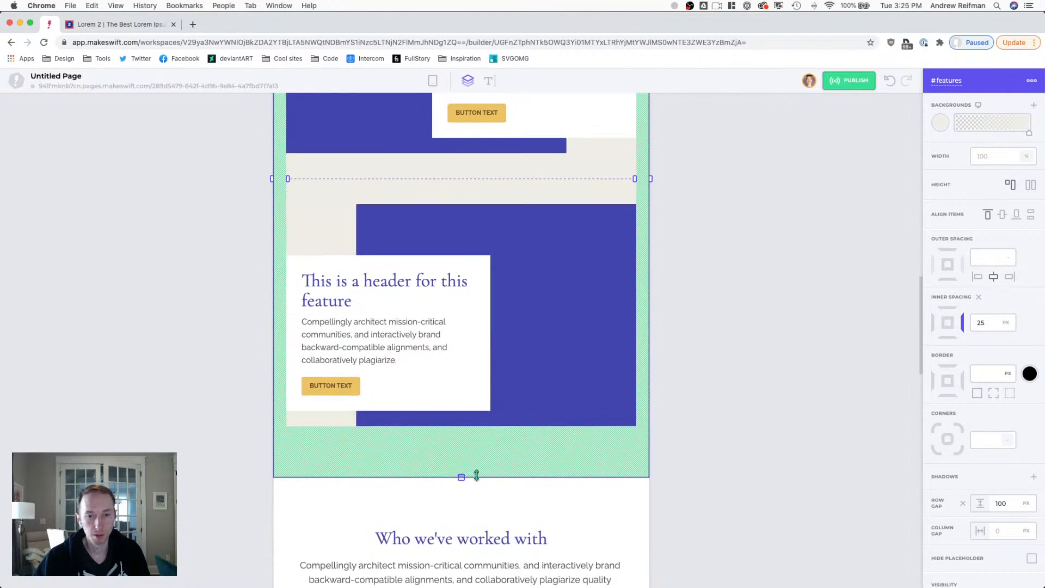
pyautogui.moveTo(477, 475); pyautogui.dragTo(466, 466)
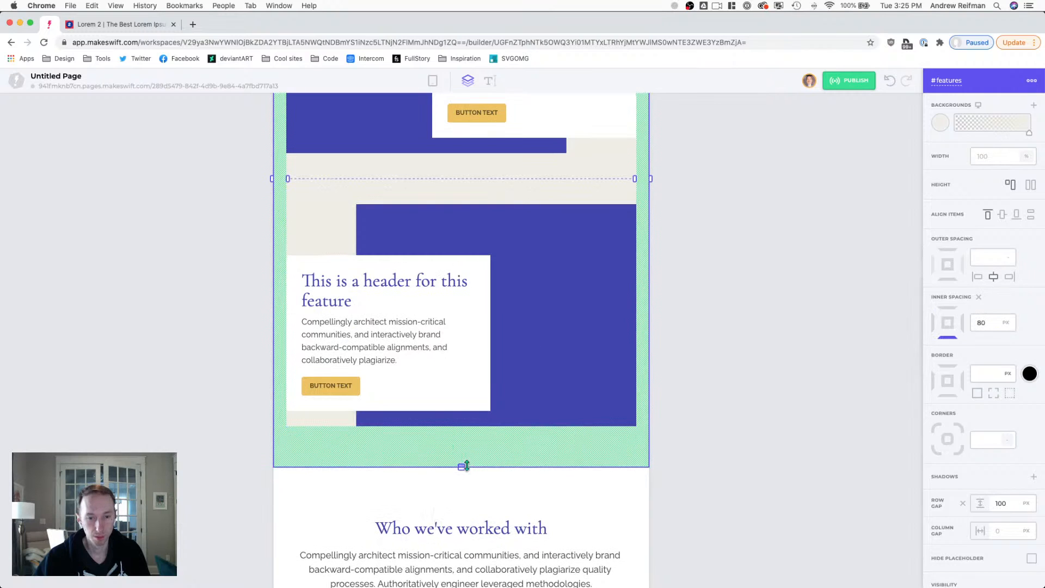
# - Set the case-studies section's top inner spacing to 85 px in tablet view
pyautogui.scroll(-2, 688, 376)
pyautogui.click(506, 415)
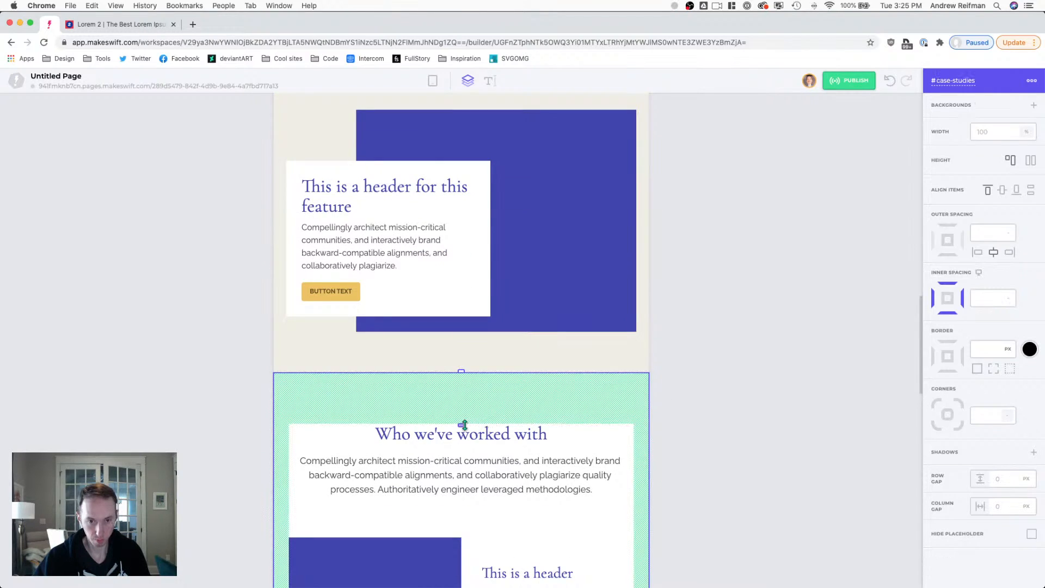
pyautogui.moveTo(464, 425); pyautogui.dragTo(462, 417)
pyautogui.scroll(-4, 708, 365)
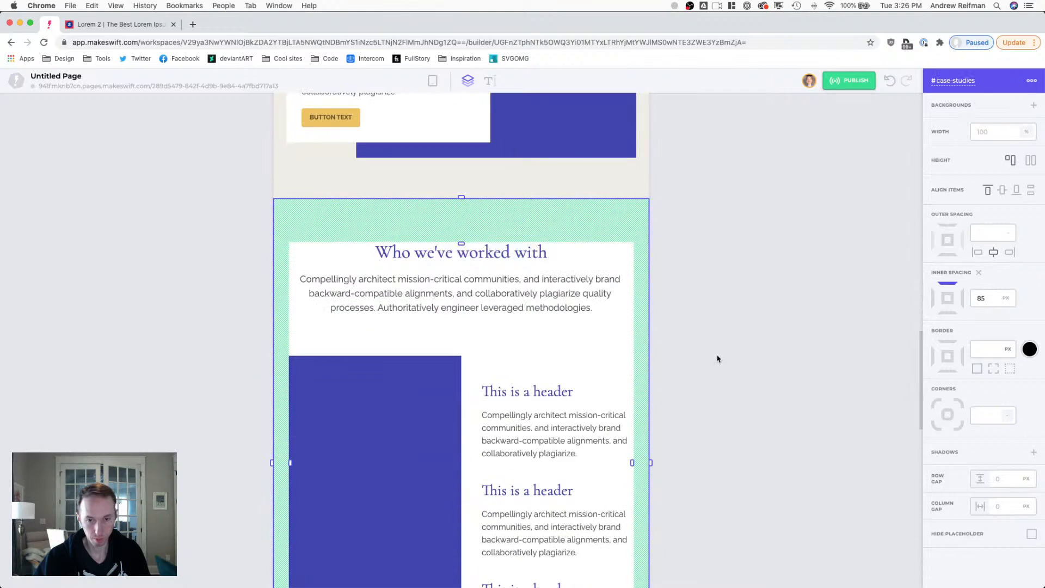
# - Reduce the spacing below the intro paragraph under "Who we've worked with" in tablet view
pyautogui.click(474, 318)
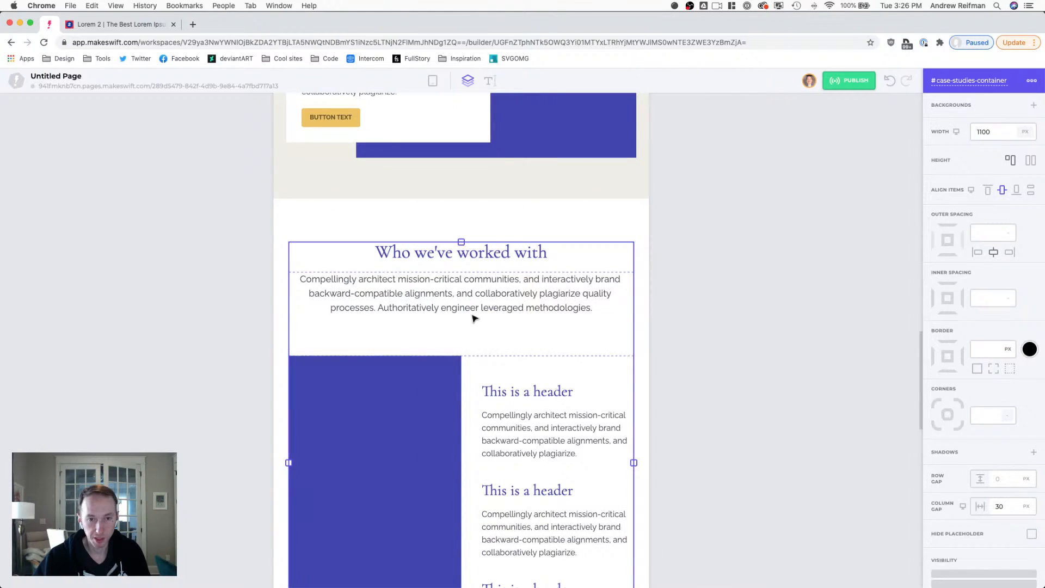
pyautogui.click(471, 322)
pyautogui.moveTo(463, 359); pyautogui.dragTo(462, 348)
pyautogui.click(747, 340)
# - Compare the Heading 3 text size and line height between tablet and desktop using the first case-study header
pyautogui.scroll(-5, 750, 333)
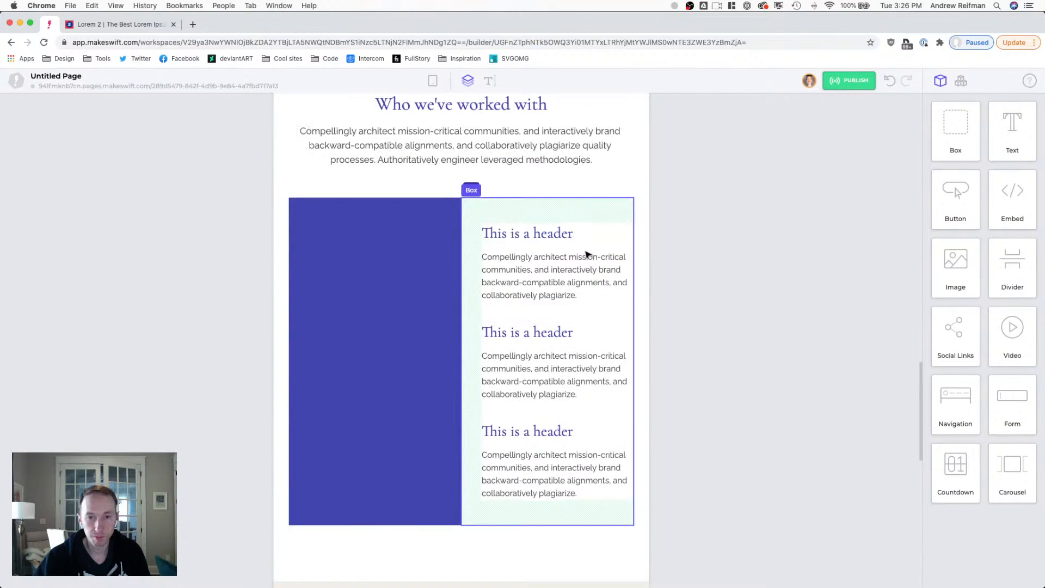
pyautogui.click(520, 235)
pyautogui.tripleClick(515, 233)
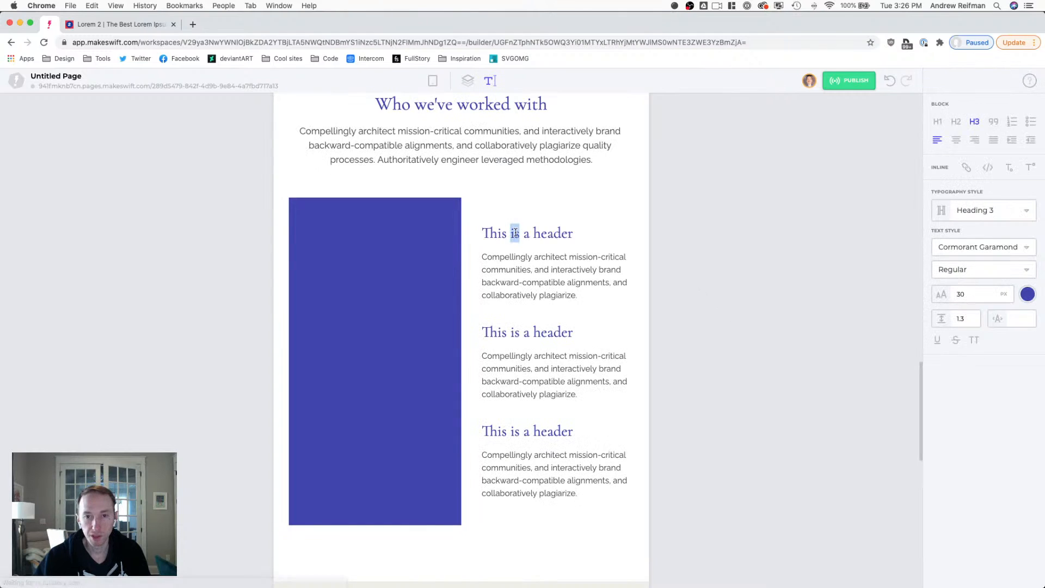
pyautogui.click(434, 82)
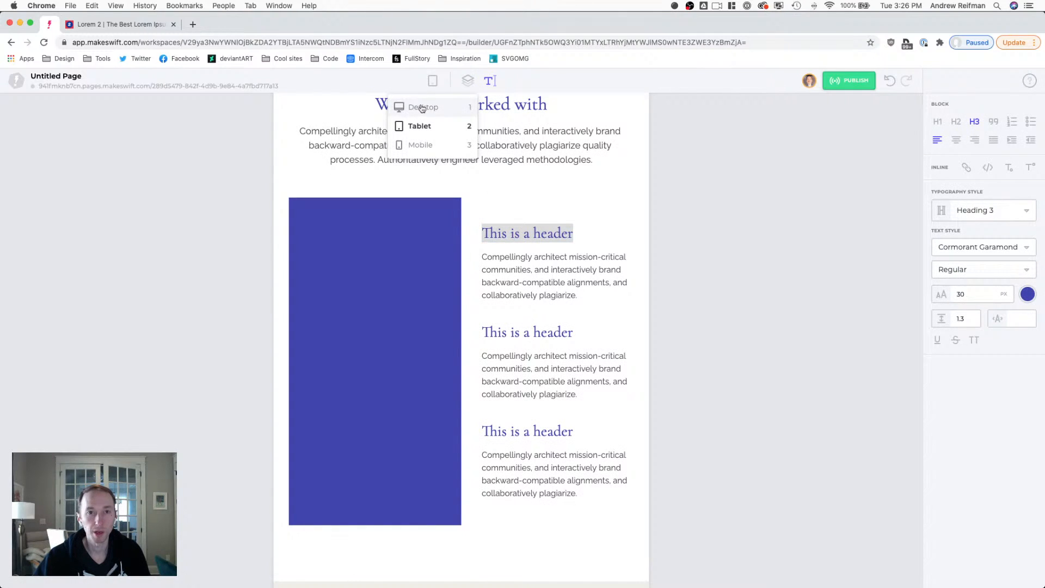
pyautogui.click(422, 108)
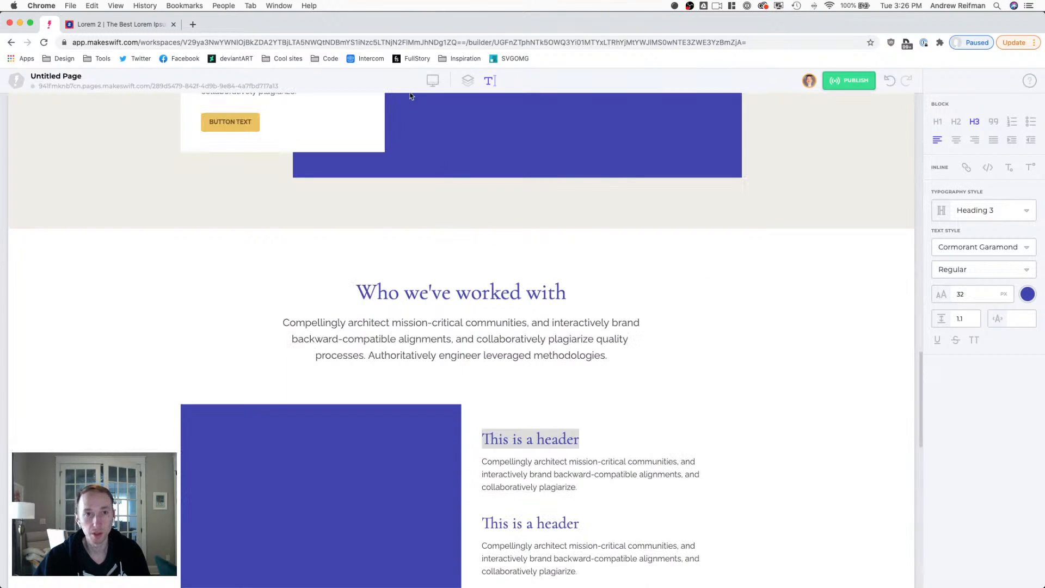
pyautogui.click(433, 81)
pyautogui.press('2')
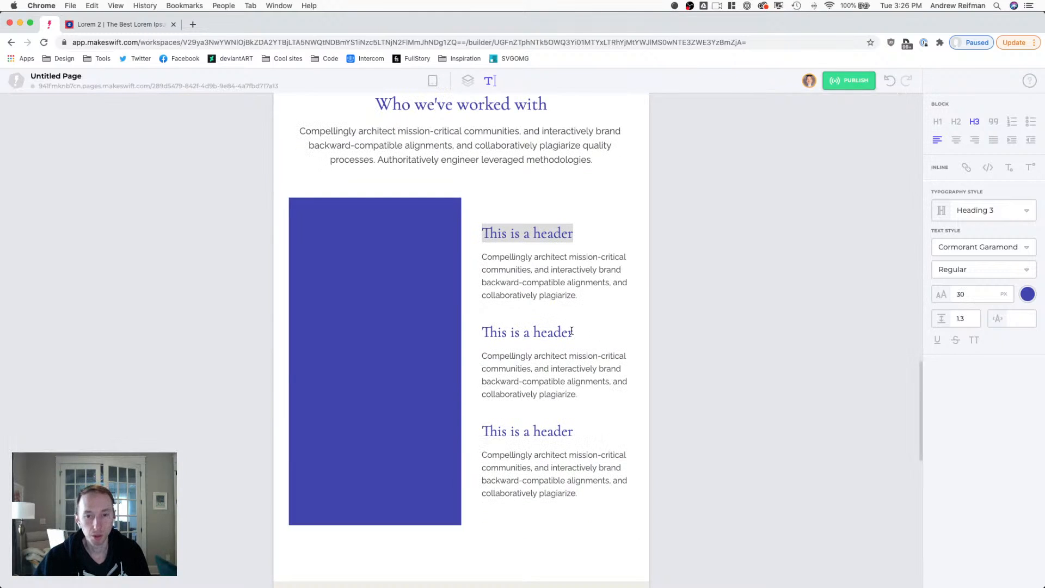
# - Set the first case-study header's tablet text size to 28 px and its line height to 1.2
pyautogui.click(975, 294)
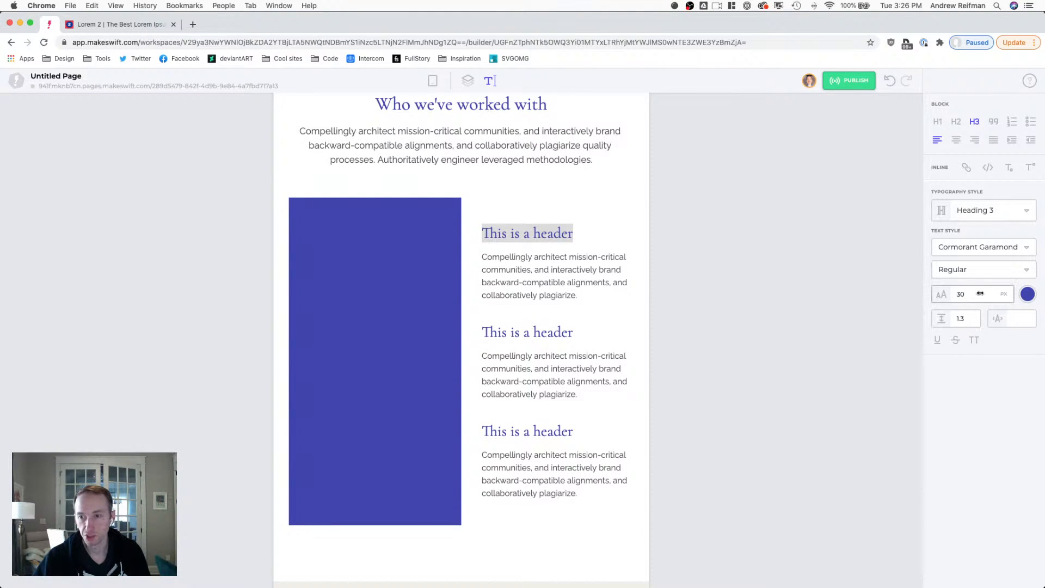
pyautogui.write('29')
pyautogui.press('BackSpace')
pyautogui.write('8')
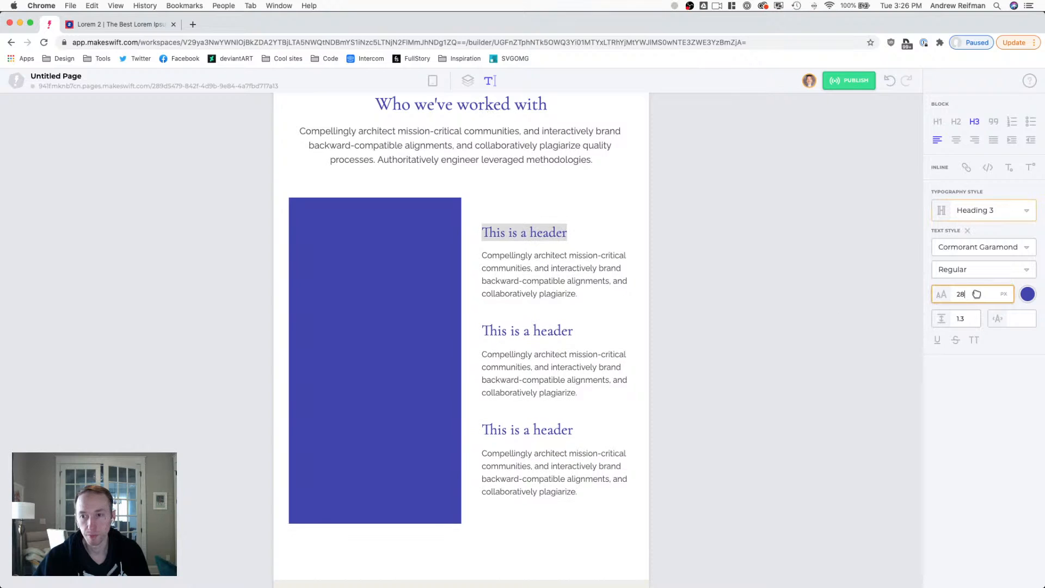
pyautogui.click(967, 321)
pyautogui.press('BackSpace')
pyautogui.write('2')
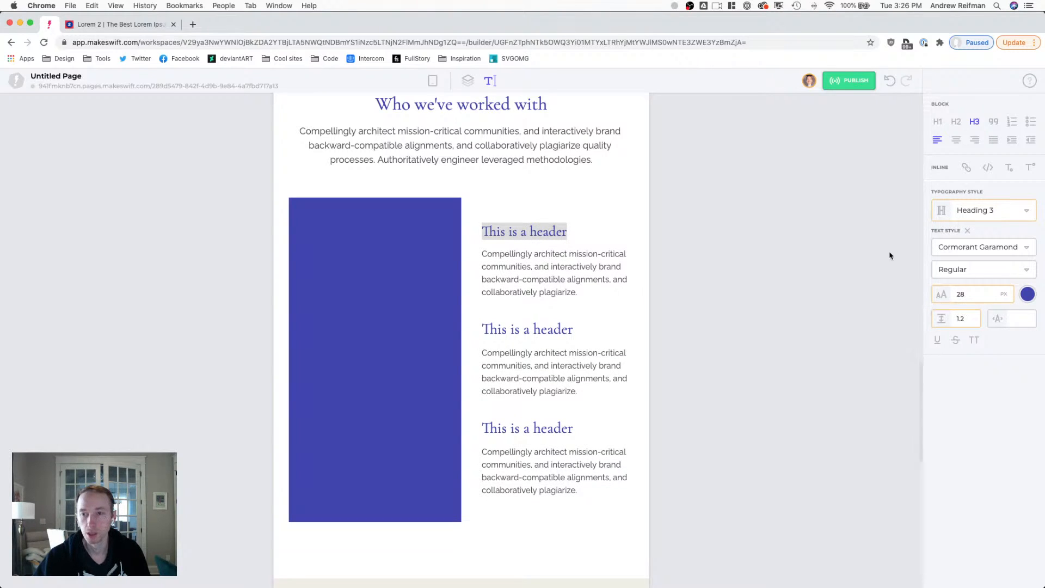
# - Append the filler text "asgasghahsg asghas g" to the first case-study header to test a two-line heading
pyautogui.click(571, 233)
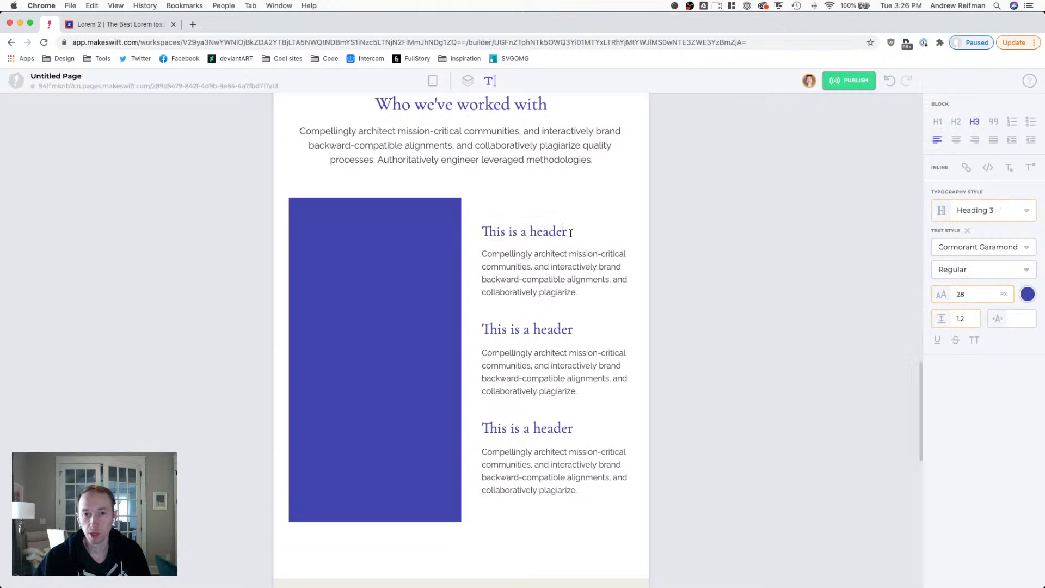
pyautogui.write('asgasgh')
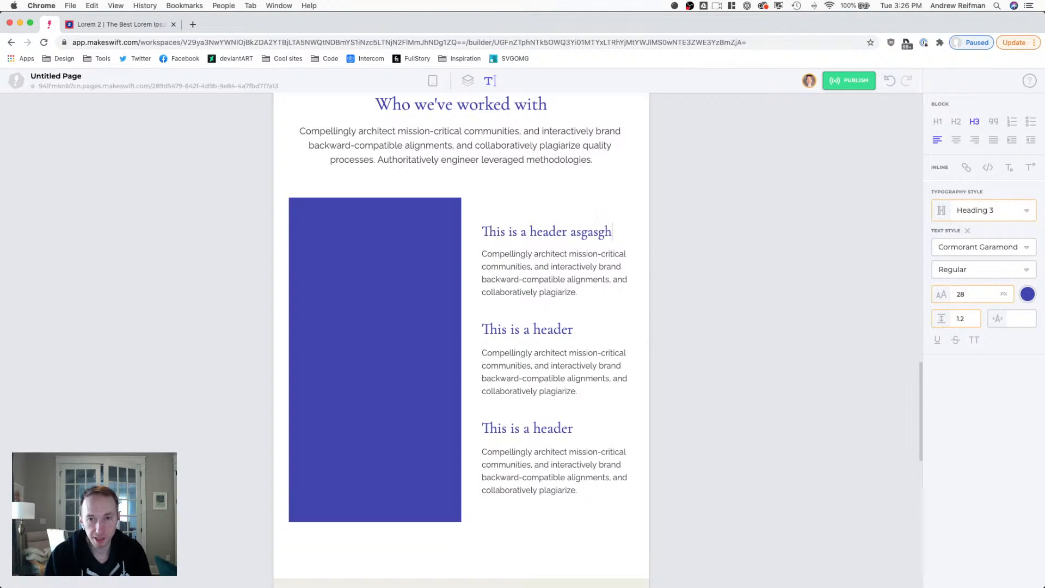
pyautogui.write('ahsg asghas g')
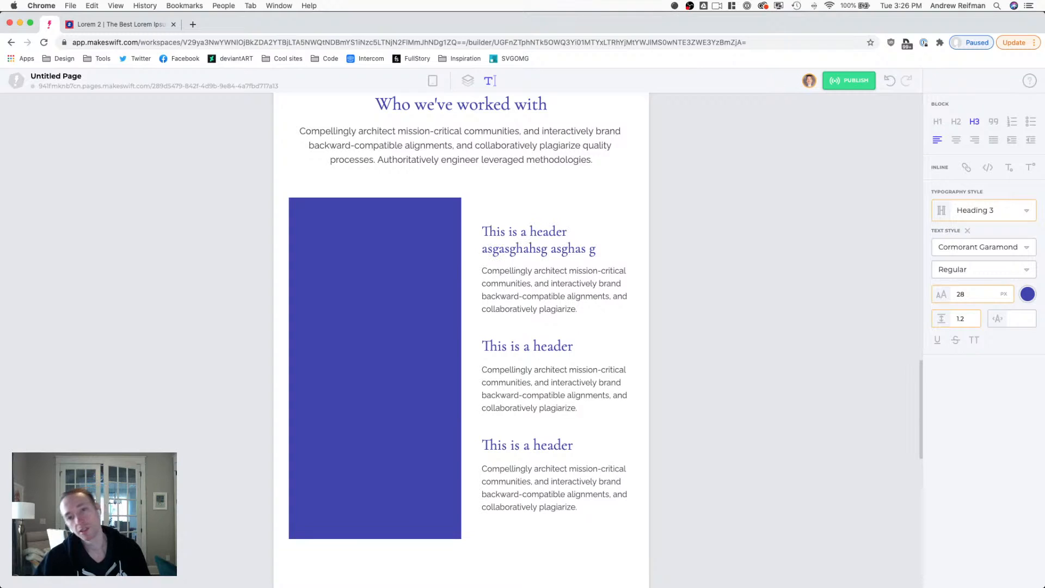
# - Set the two-line case-study header's tablet line height to 1.1
pyautogui.tripleClick(565, 240)
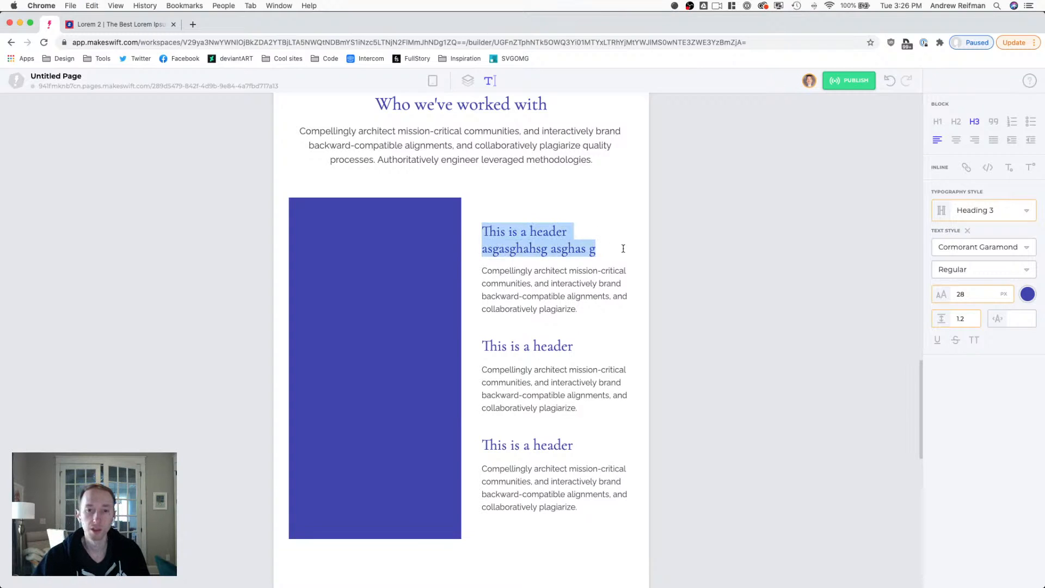
pyautogui.click(972, 321)
pyautogui.press('Down')
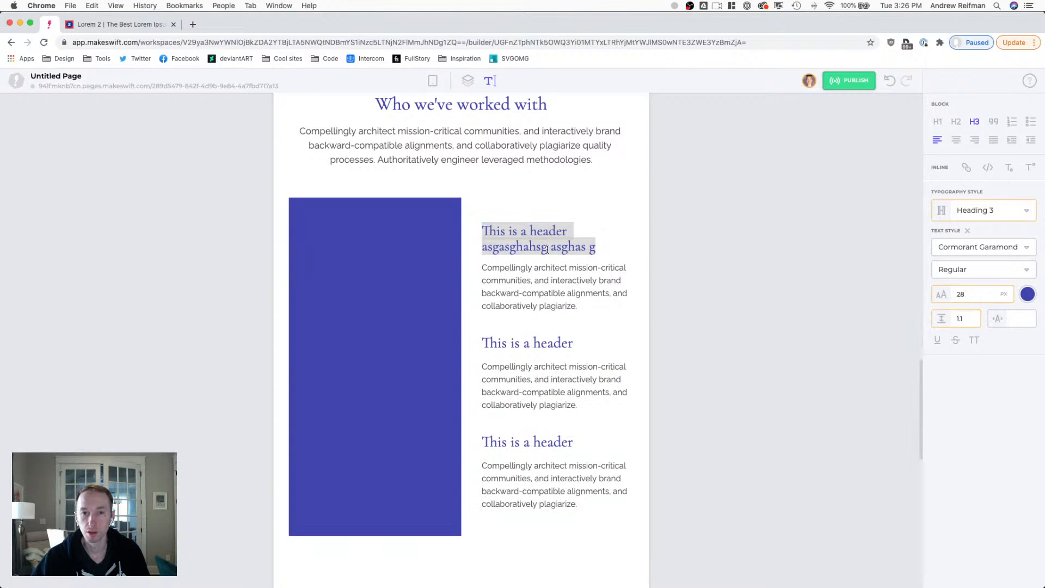
pyautogui.click(530, 244)
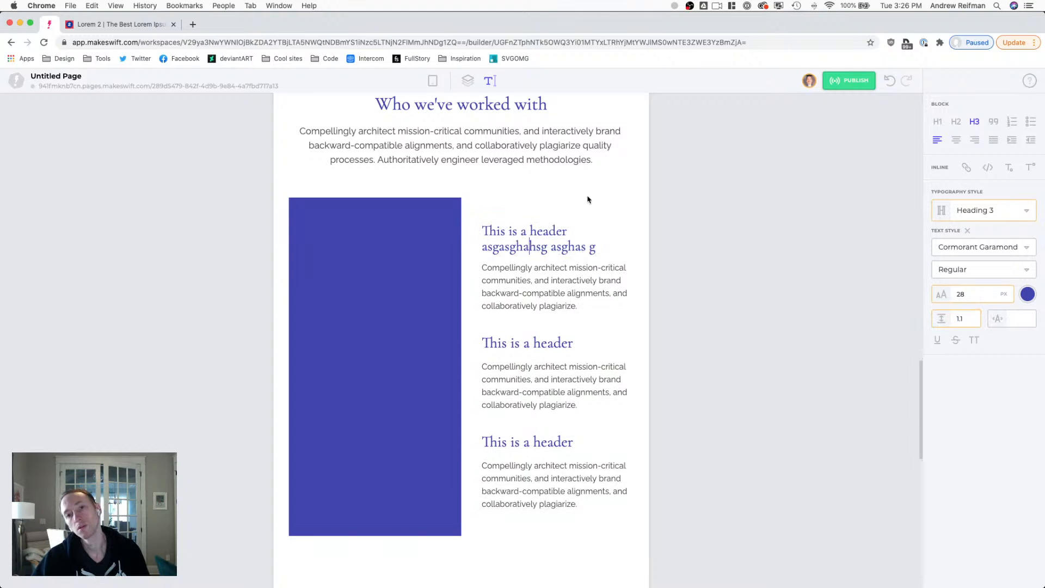
pyautogui.doubleClick(554, 233)
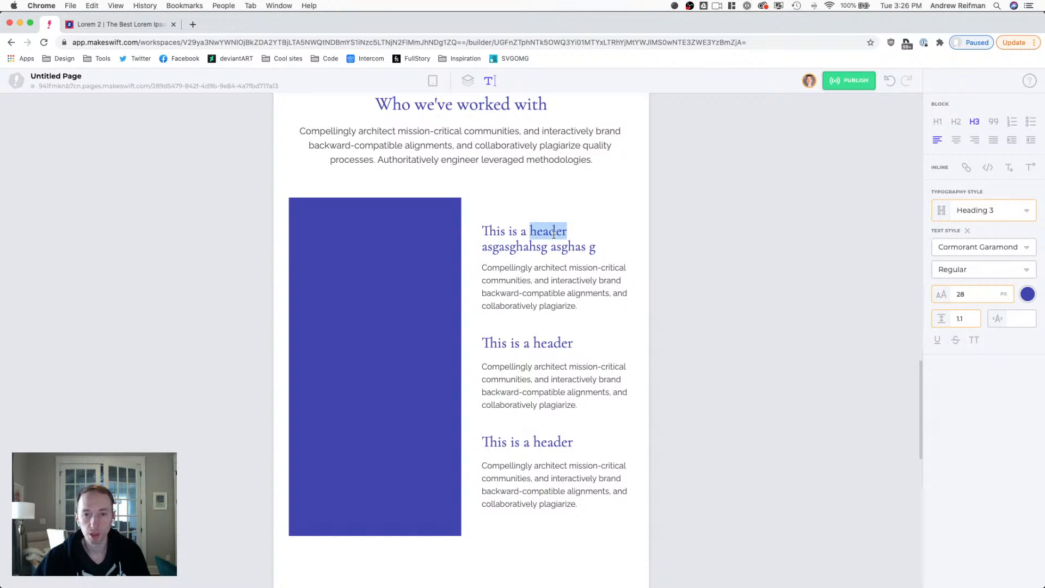
# - Update the shared Heading 3 typography style from the first case-study header's tablet overrides
pyautogui.tripleClick(554, 233)
pyautogui.click(965, 214)
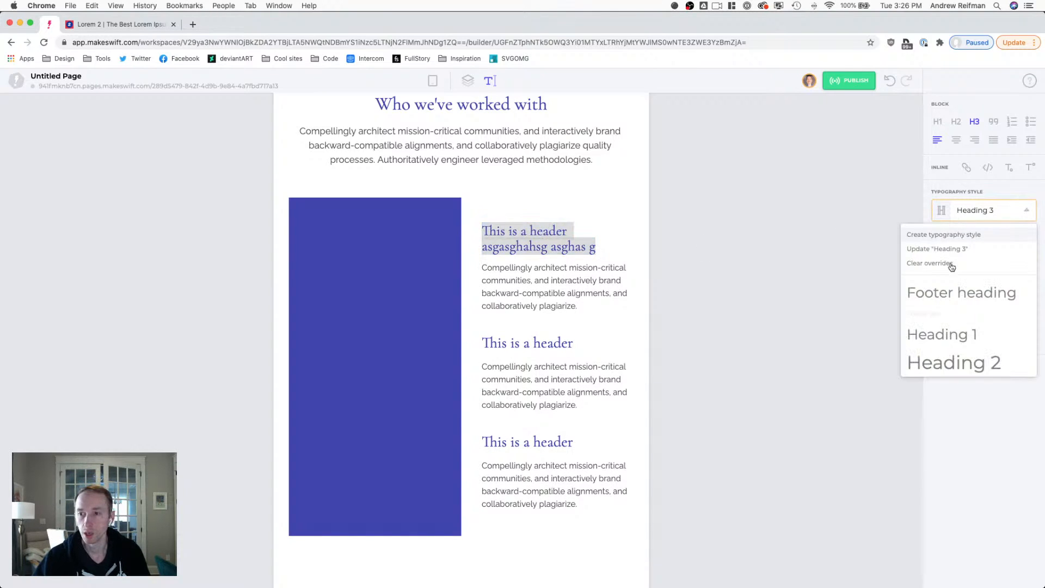
pyautogui.click(932, 250)
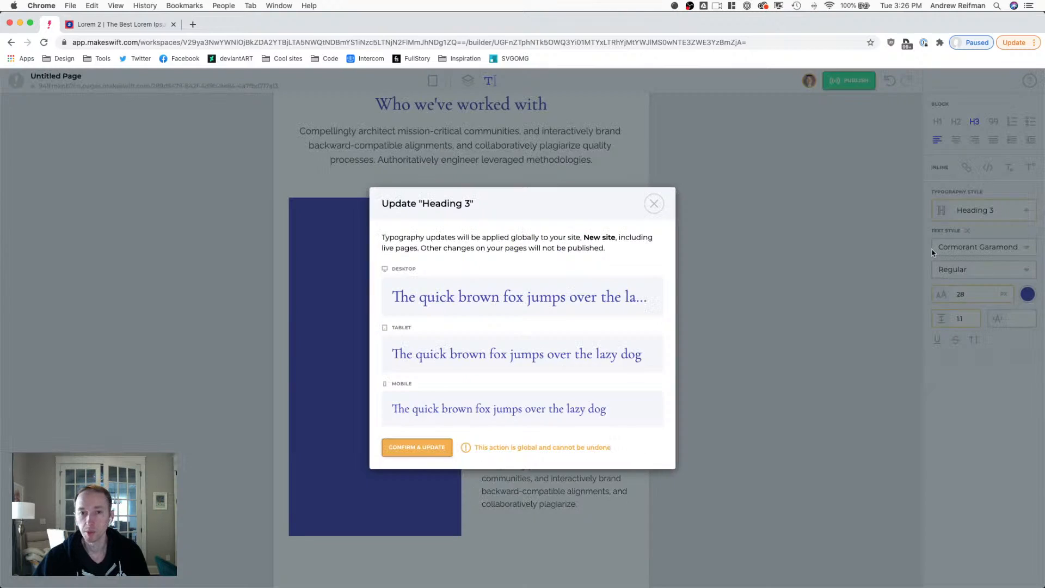
pyautogui.click(417, 448)
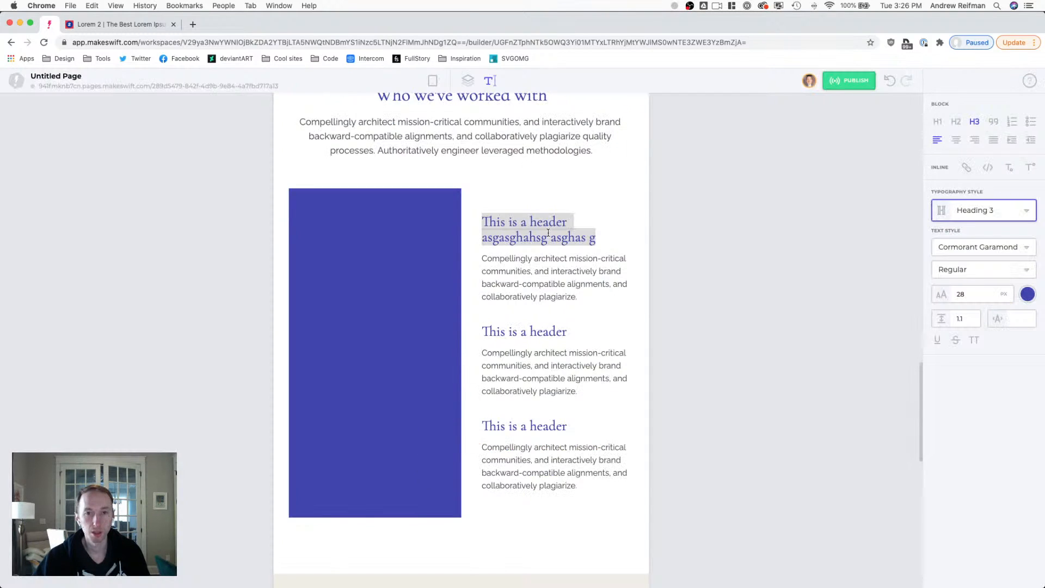
# - Delete the filler text "asgasghahsg asghas g" from the first case-study header
pyautogui.moveTo(595, 238); pyautogui.dragTo(483, 238)
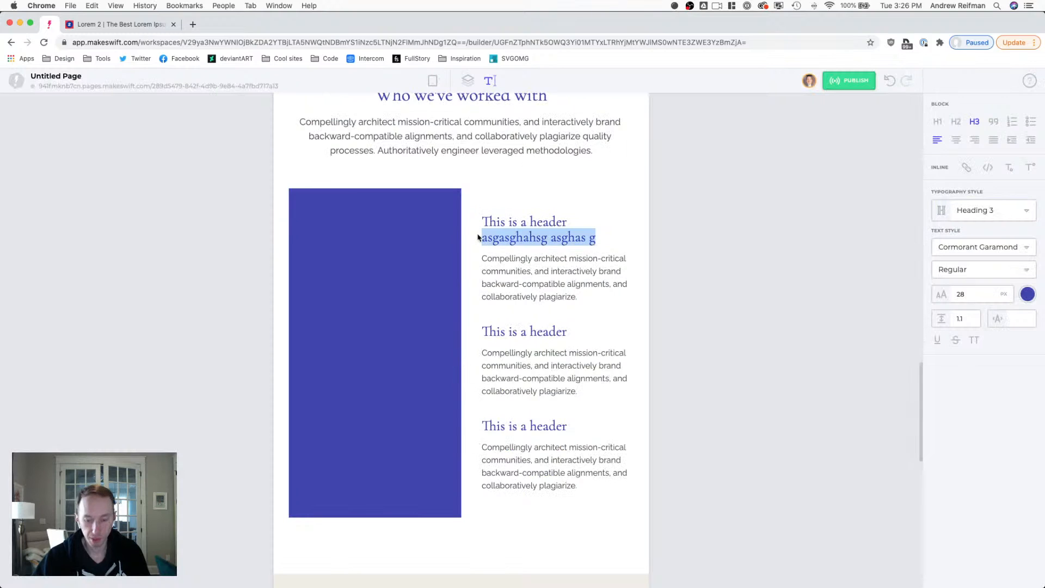
pyautogui.press('BackSpace')
pyautogui.press('BackSpace')
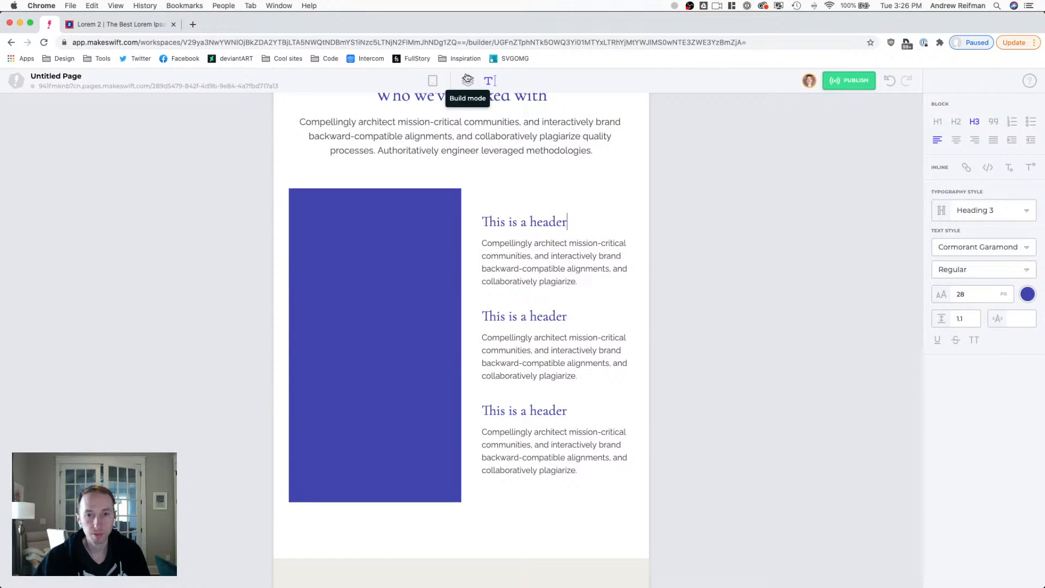
# - Set the bottom outer spacing of all three case-study headers to 10 px
pyautogui.tripleClick(505, 255)
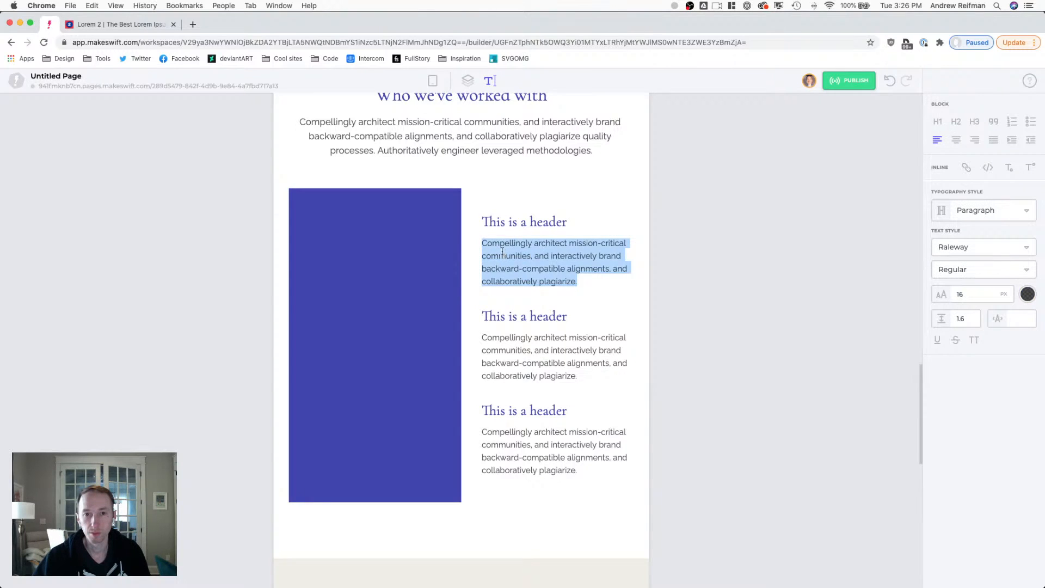
pyautogui.click(568, 297)
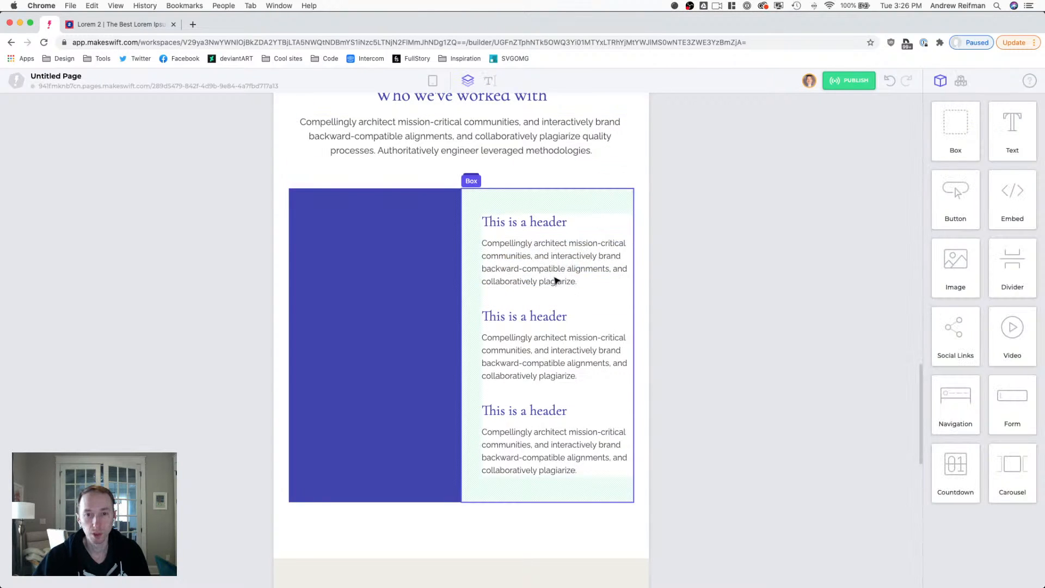
pyautogui.click(556, 280)
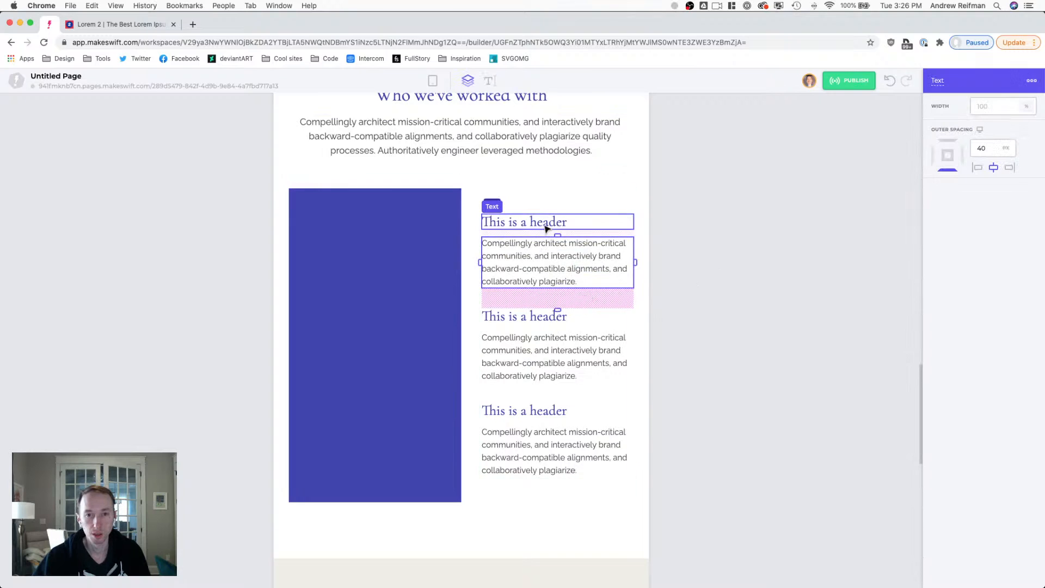
pyautogui.click(734, 224)
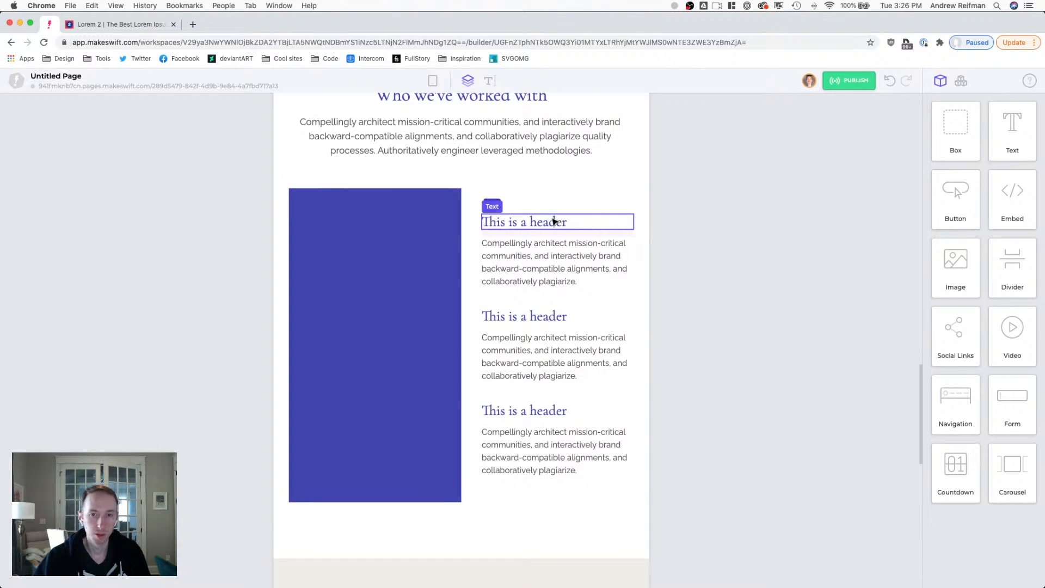
pyautogui.click(553, 223)
pyautogui.moveTo(559, 242); pyautogui.dragTo(560, 239)
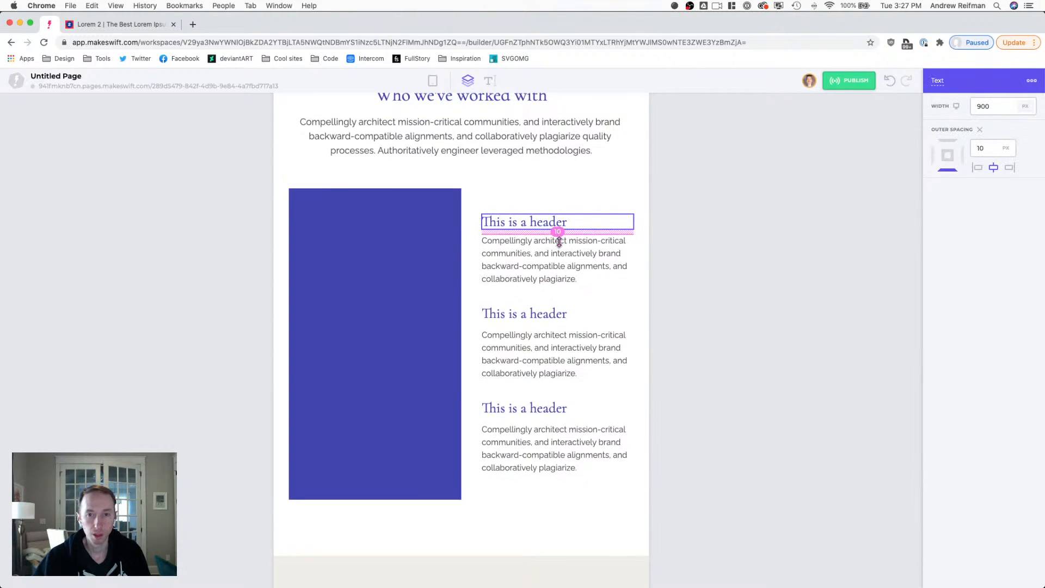
pyautogui.click(547, 314)
pyautogui.moveTo(555, 330); pyautogui.dragTo(555, 327)
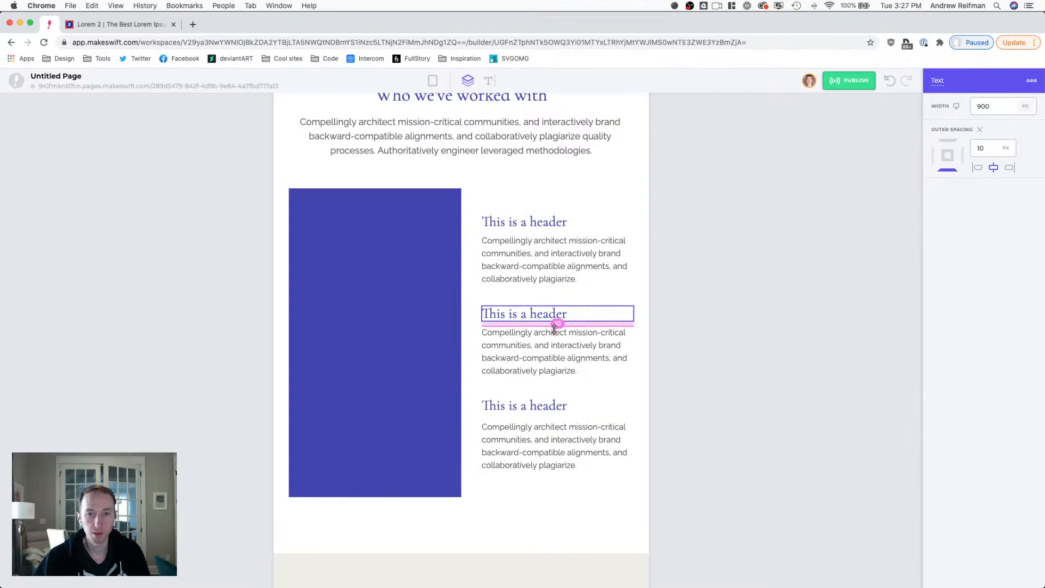
pyautogui.click(550, 409)
pyautogui.moveTo(553, 421); pyautogui.dragTo(553, 396)
# - Set the bottom outer spacing of the first and second case-study paragraphs to 35 px
pyautogui.click(655, 397)
pyautogui.click(548, 373)
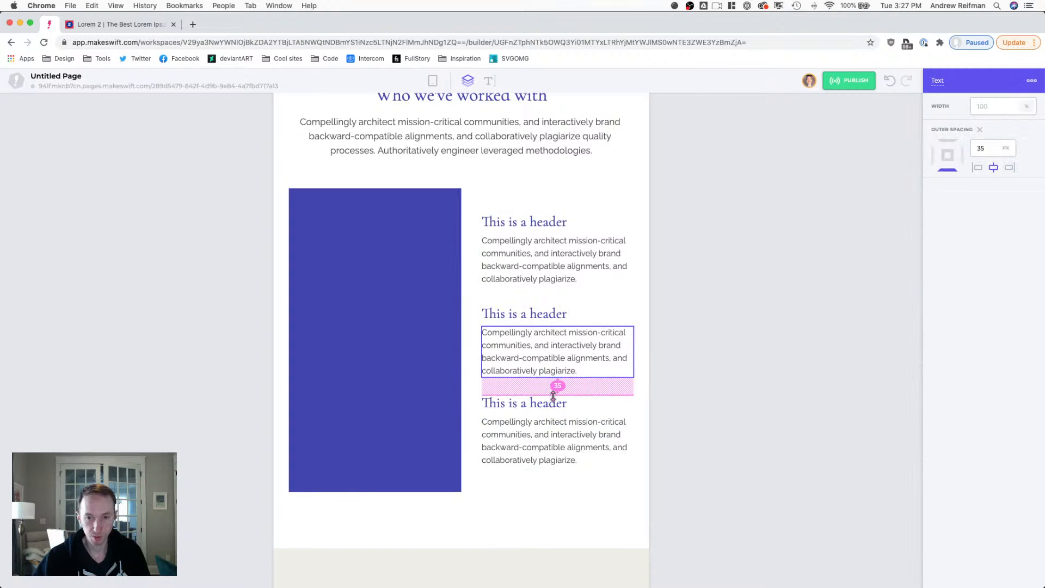
pyautogui.click(546, 277)
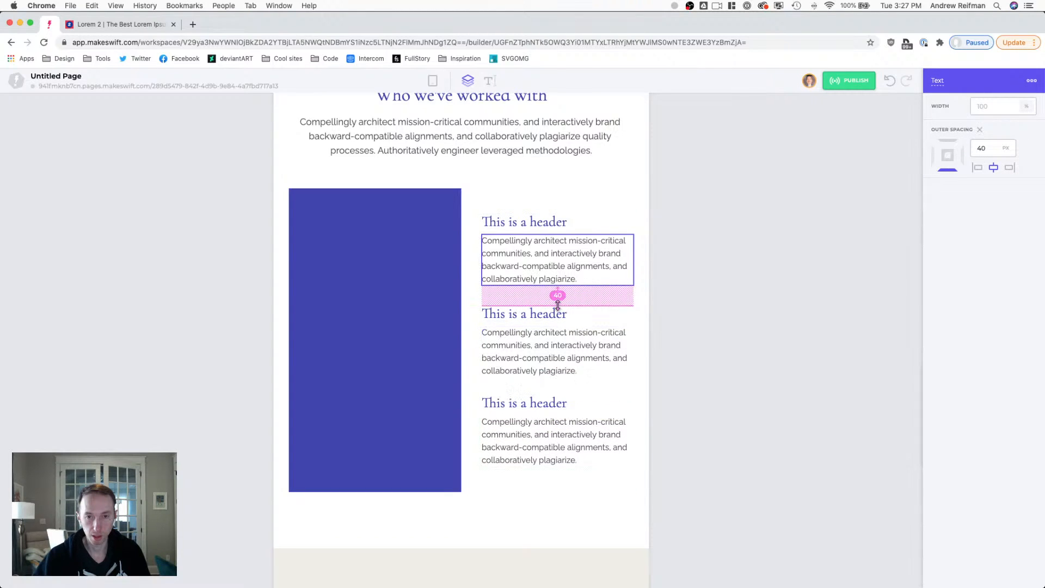
pyautogui.moveTo(557, 307); pyautogui.dragTo(566, 305)
pyautogui.click(705, 294)
# - Try to shift the column divider between the case-studies image and the text column
pyautogui.click(487, 225)
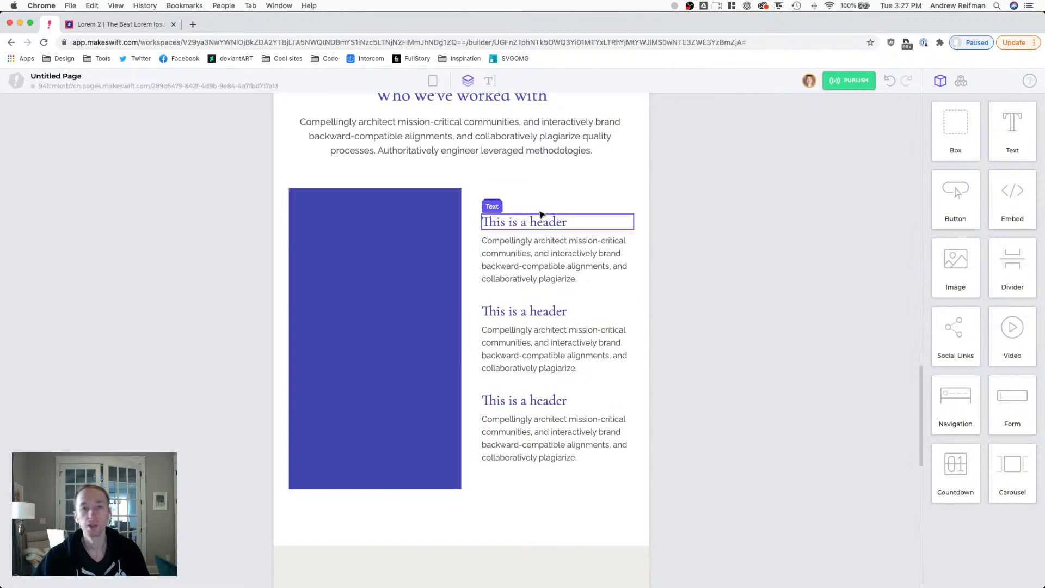
pyautogui.click(457, 245)
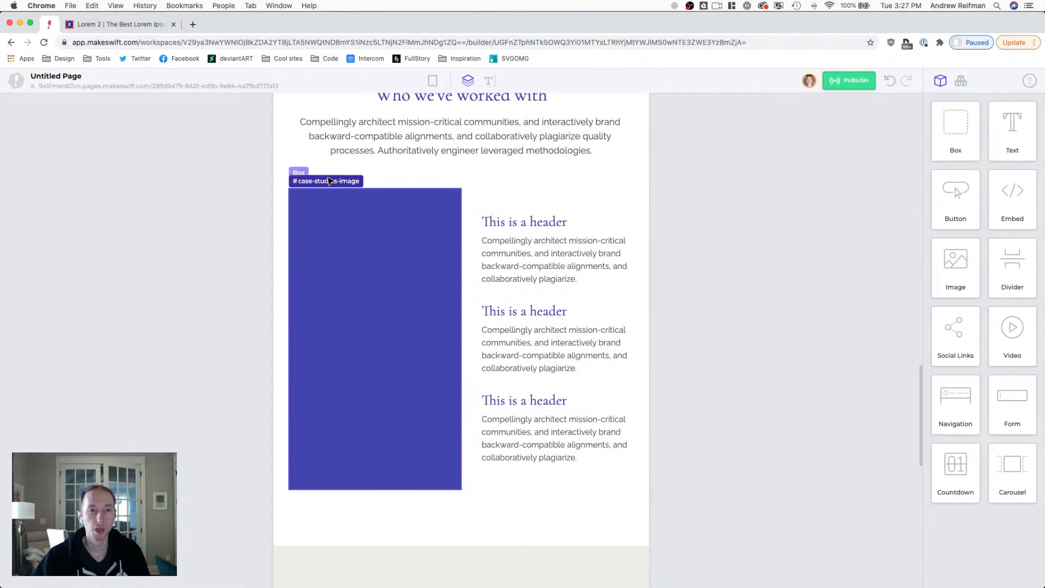
pyautogui.click(306, 168)
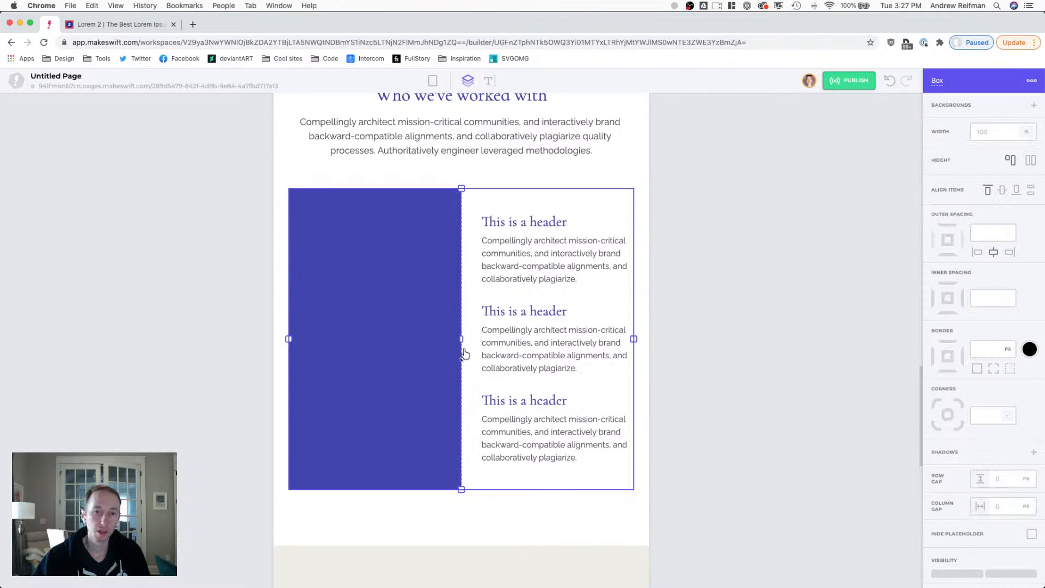
pyautogui.moveTo(463, 337)
pyautogui.mouseDown()
pyautogui.moveTo(481, 336)
pyautogui.moveTo(439, 333)
pyautogui.moveTo(455, 335)
pyautogui.mouseUp()
pyautogui.click(760, 334)
# - Set the case-studies text box's inner spacing to 30 px above and 35 px below its content
pyautogui.click(543, 210)
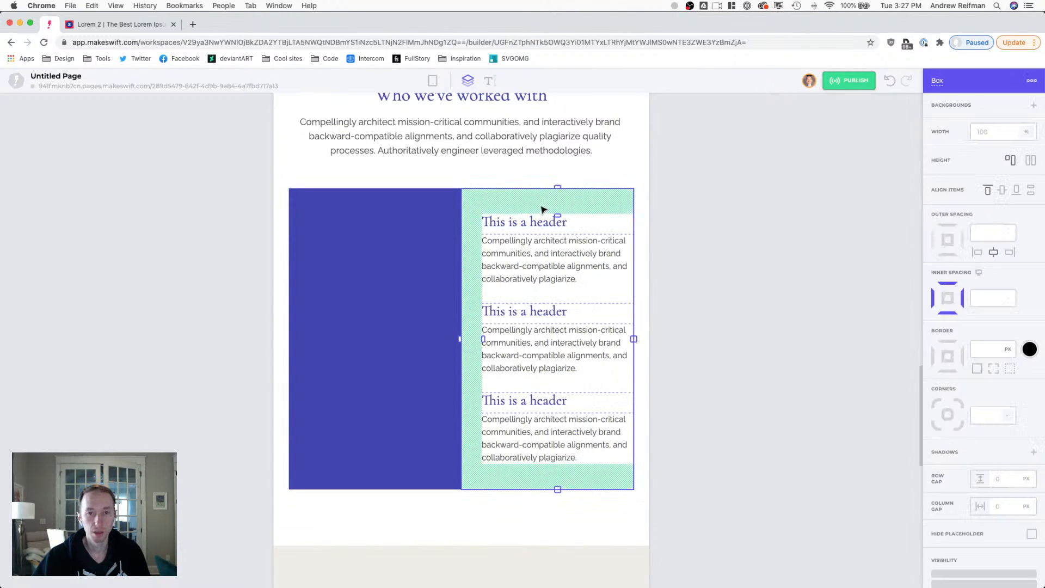
pyautogui.moveTo(559, 217); pyautogui.dragTo(558, 206)
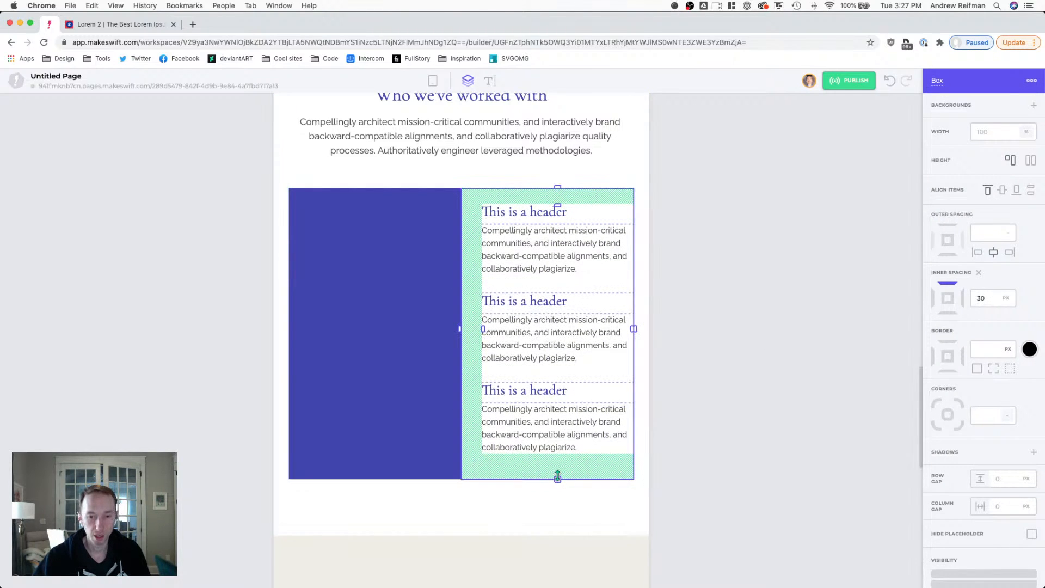
pyautogui.moveTo(557, 476); pyautogui.dragTo(557, 470)
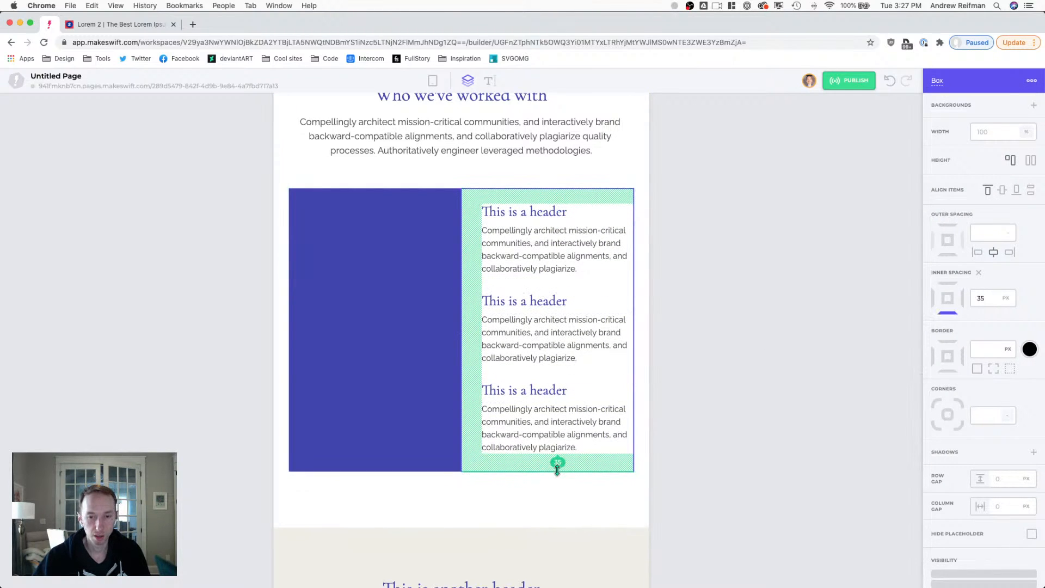
pyautogui.click(733, 420)
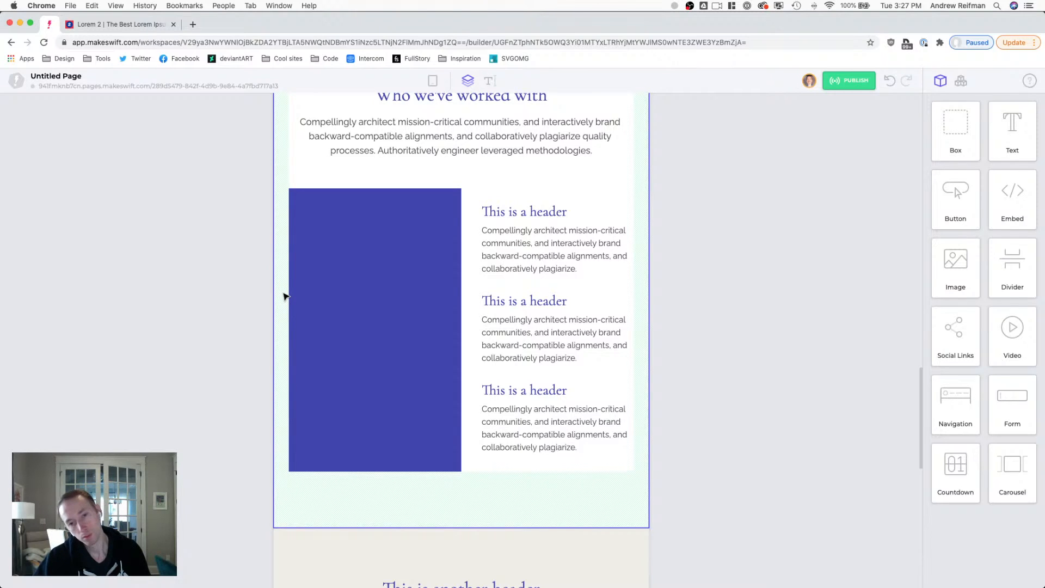
# - Set the case-studies section's top and bottom inner spacing to 80 px, matching the features section above it
pyautogui.scroll(-1, 285, 295)
pyautogui.click(463, 491)
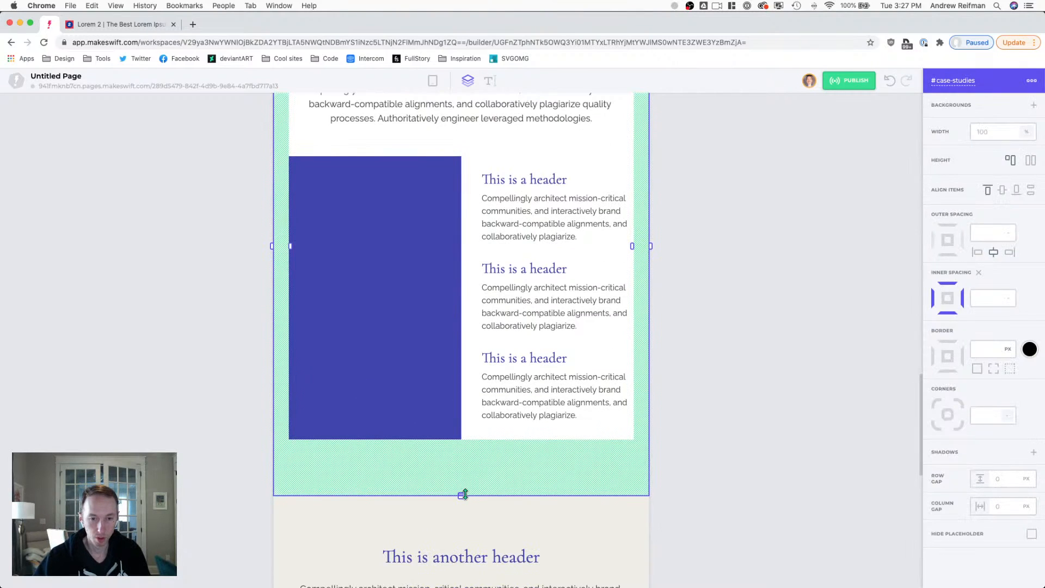
pyautogui.moveTo(466, 488); pyautogui.dragTo(466, 481)
pyautogui.scroll(2, 466, 468)
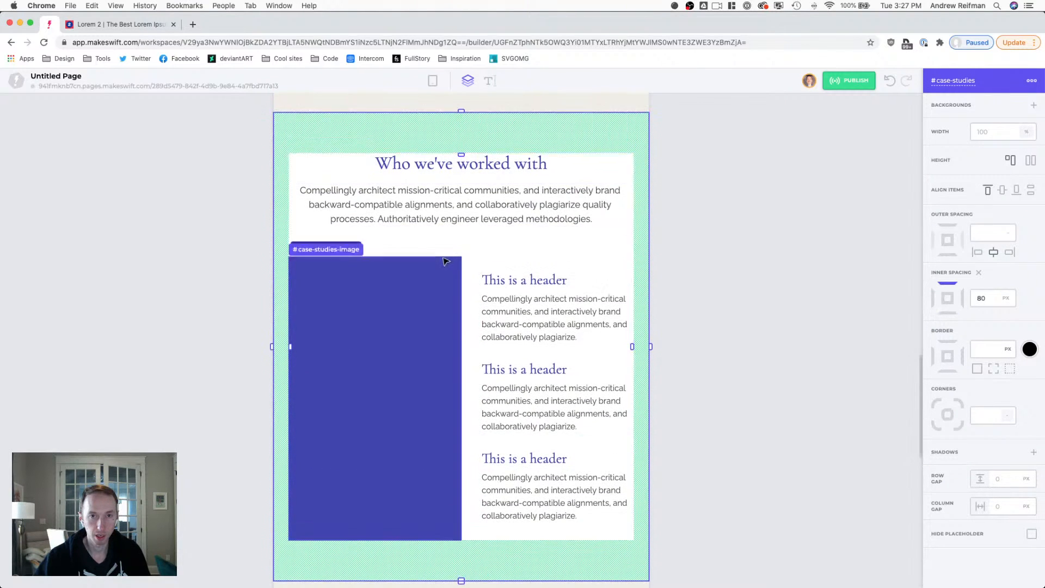
pyautogui.scroll(2, 462, 242)
pyautogui.click(464, 247)
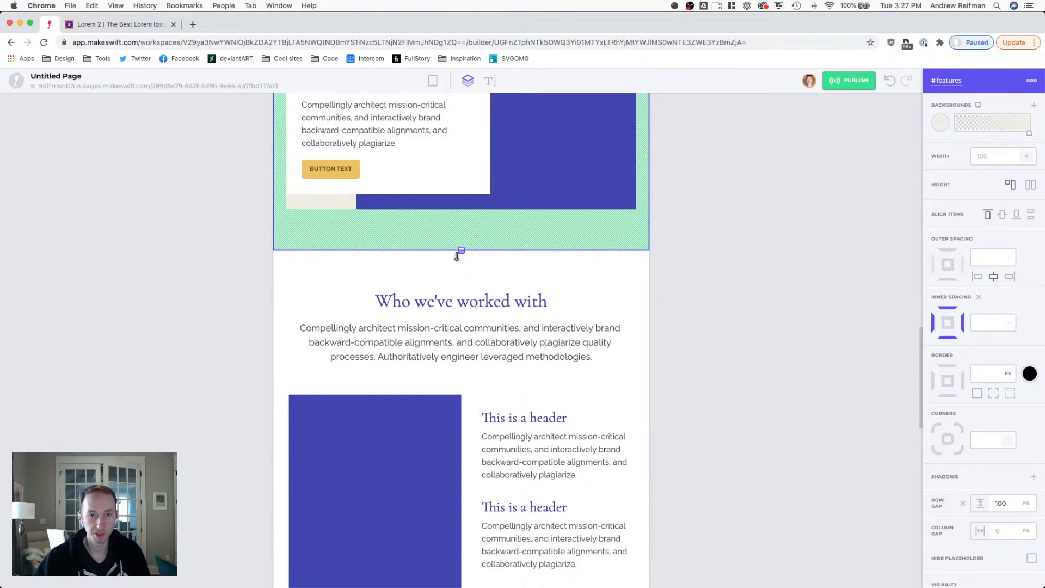
# - Set the news section's top inner spacing to 80 px
pyautogui.scroll(-3, 455, 270)
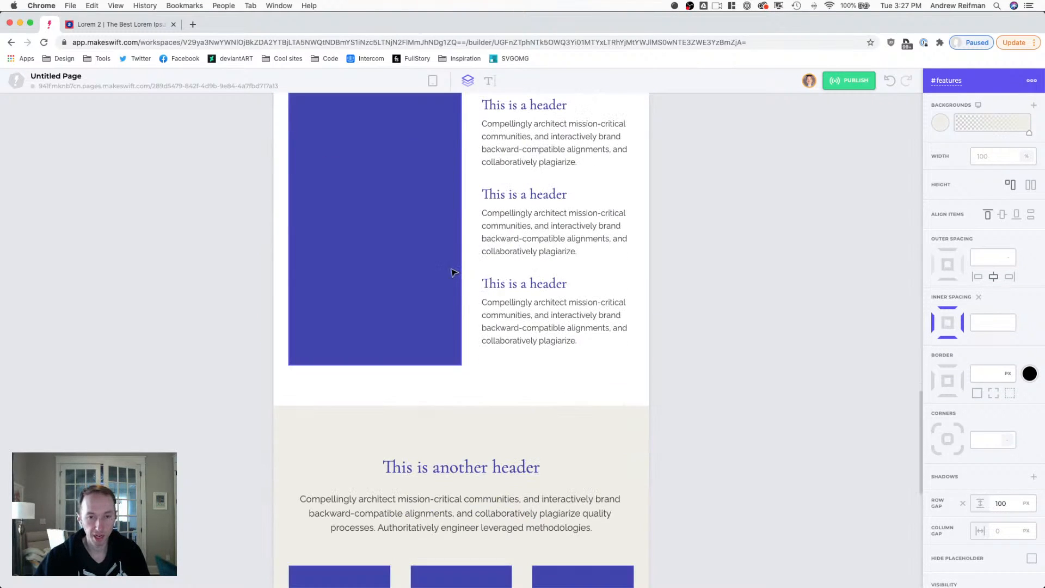
pyautogui.scroll(-1, 456, 351)
pyautogui.click(460, 409)
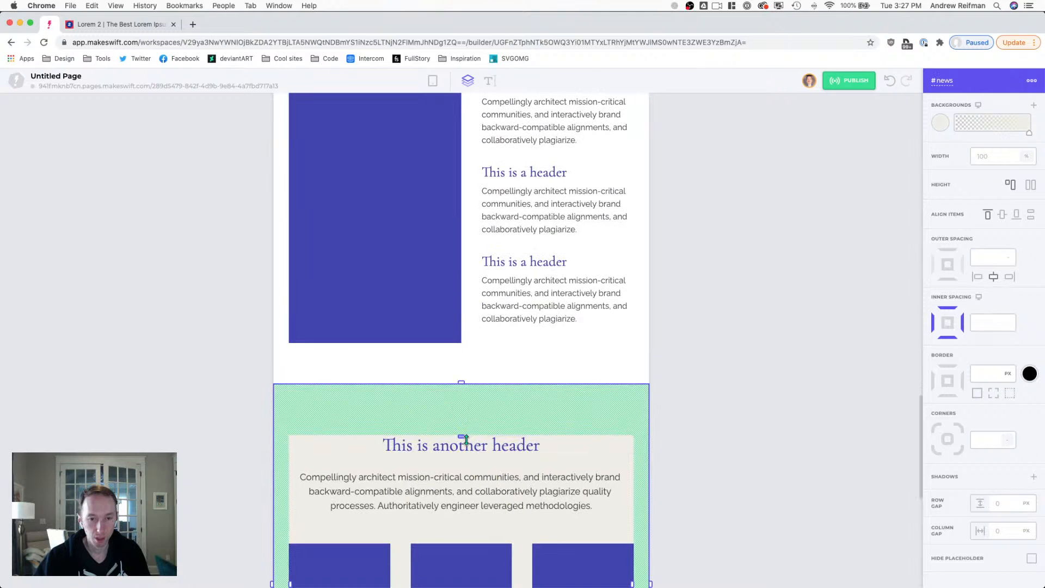
pyautogui.moveTo(466, 440); pyautogui.dragTo(467, 427)
pyautogui.scroll(-2, 467, 381)
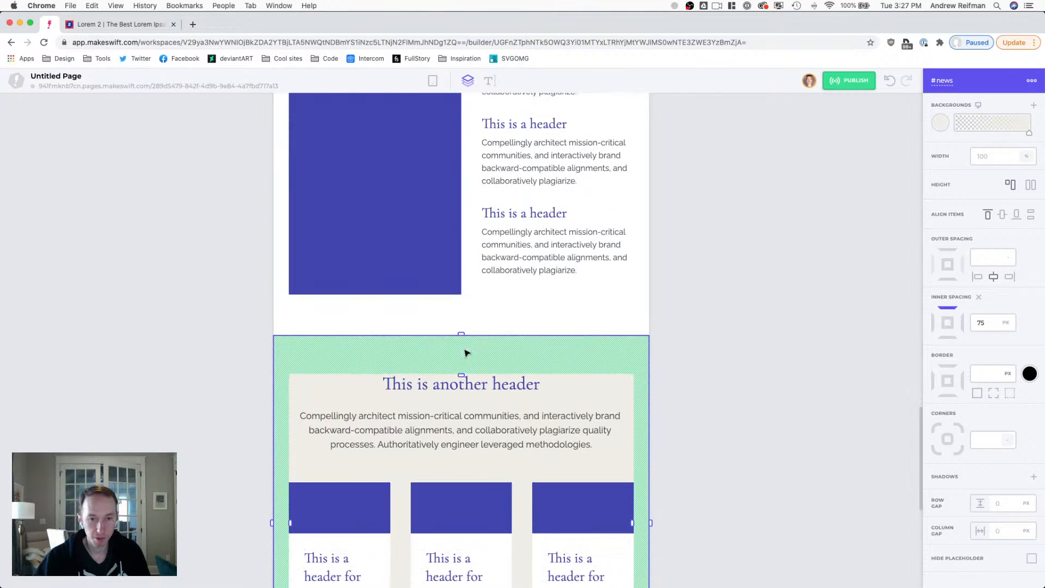
pyautogui.moveTo(462, 374); pyautogui.dragTo(462, 377)
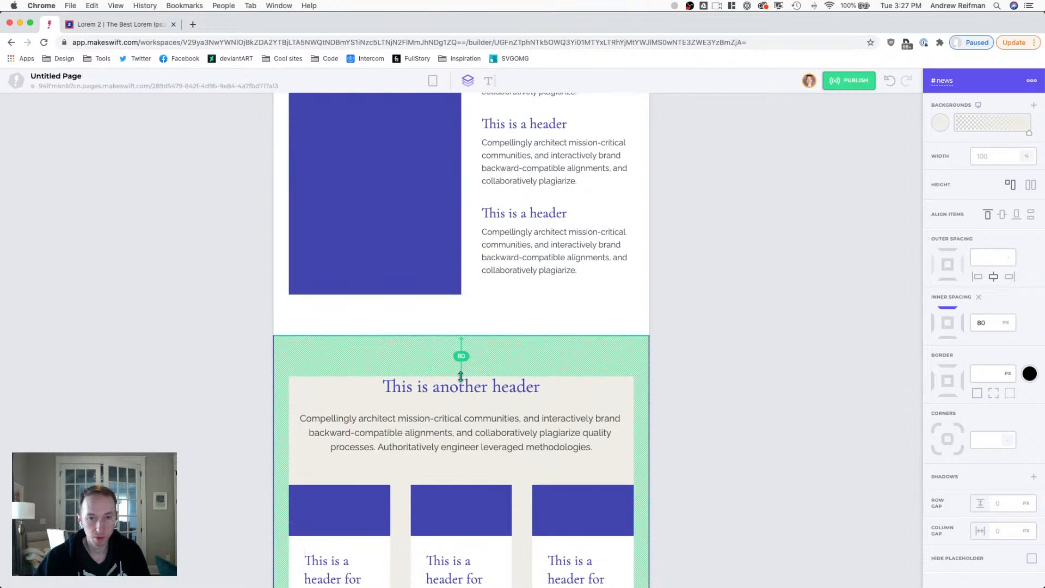
pyautogui.click(708, 381)
# - Set the bottom outer spacing of the news section's heading to 20 px and of its intro paragraph to 50 px
pyautogui.click(513, 394)
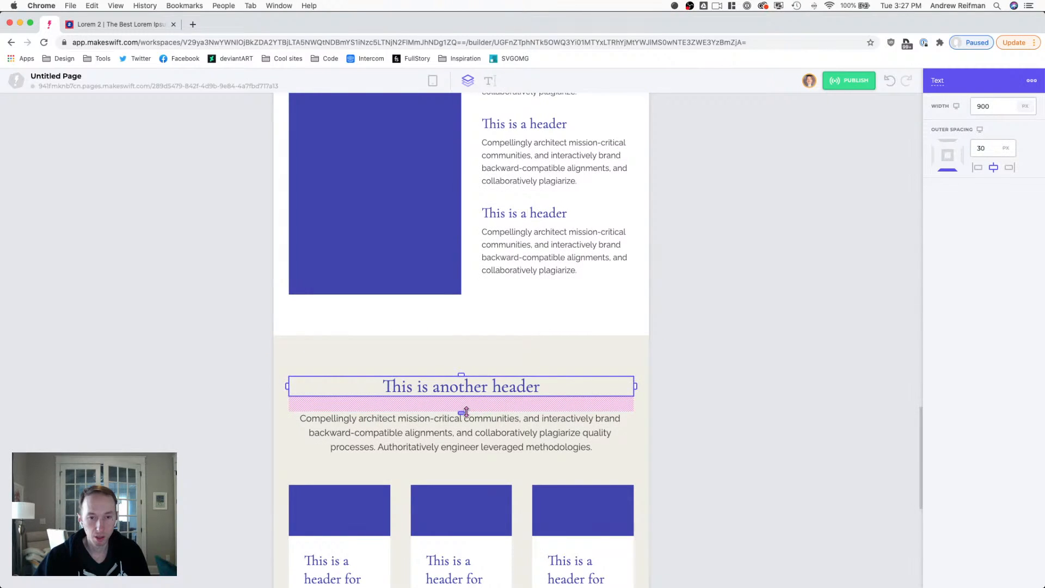
pyautogui.moveTo(465, 412); pyautogui.dragTo(466, 407)
pyautogui.scroll(-3, 732, 340)
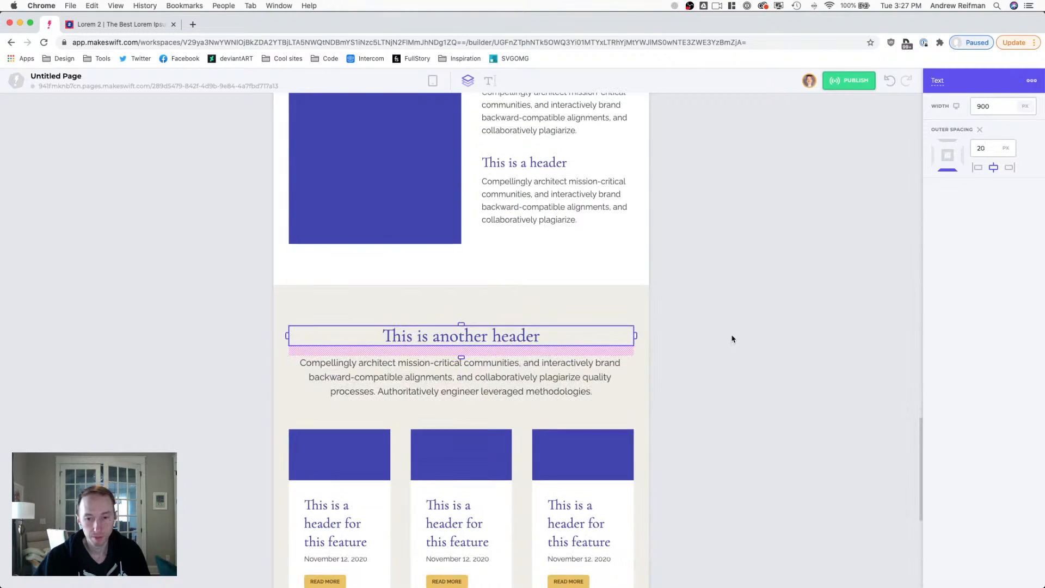
pyautogui.scroll(-5, 725, 340)
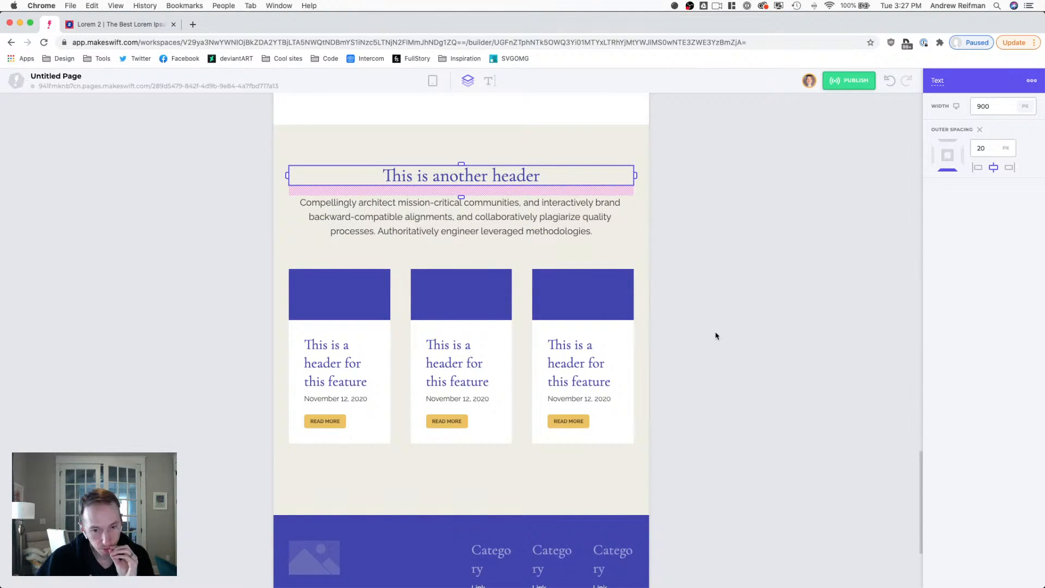
pyautogui.click(519, 239)
pyautogui.moveTo(463, 270); pyautogui.dragTo(463, 267)
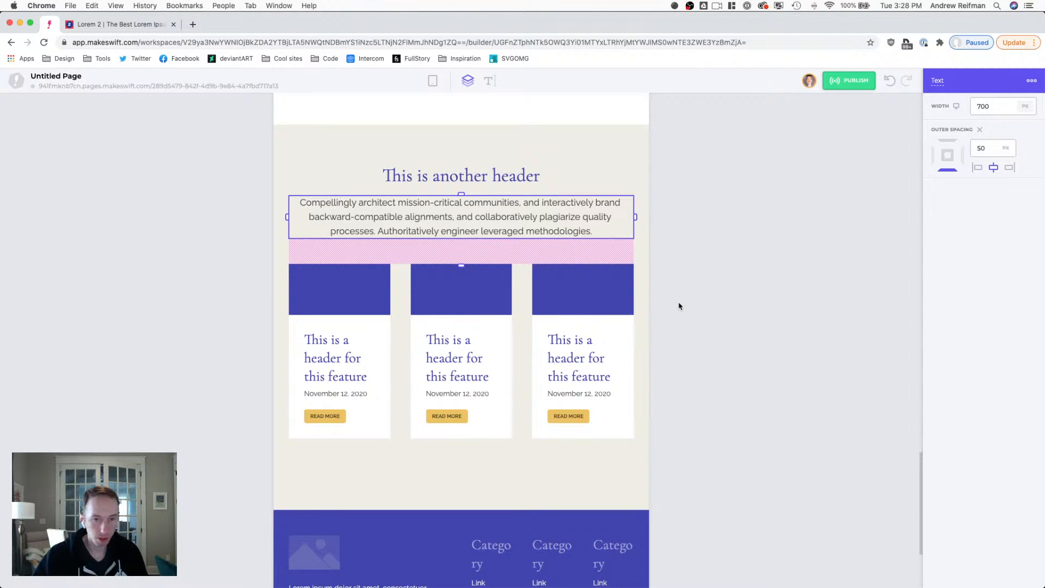
# - Rearrange the news list into two rows, with the first card at full width above the other two
pyautogui.click(522, 307)
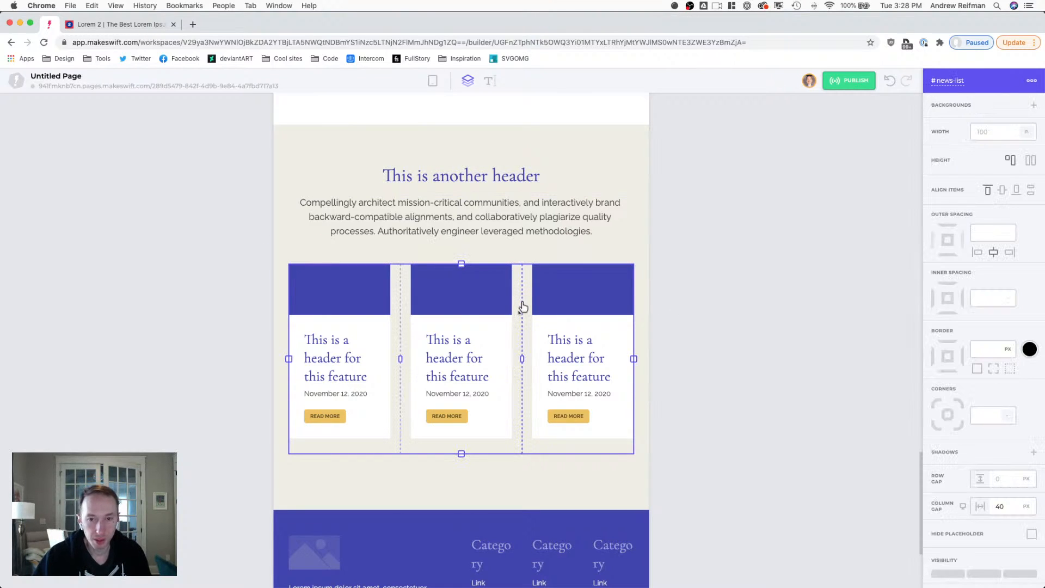
pyautogui.moveTo(522, 307); pyautogui.dragTo(460, 307)
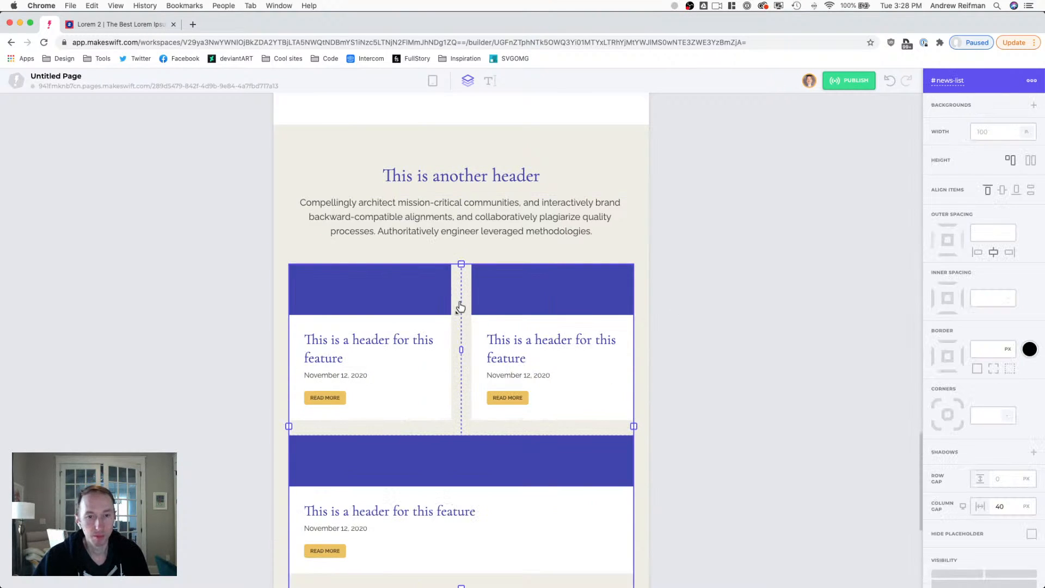
pyautogui.press('super+z')
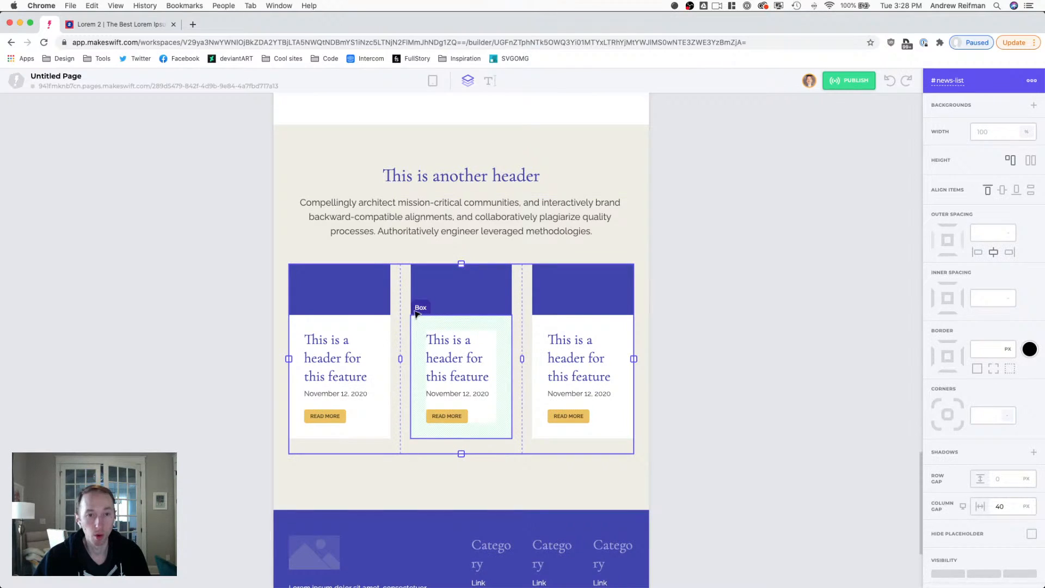
pyautogui.press('super+shift+z')
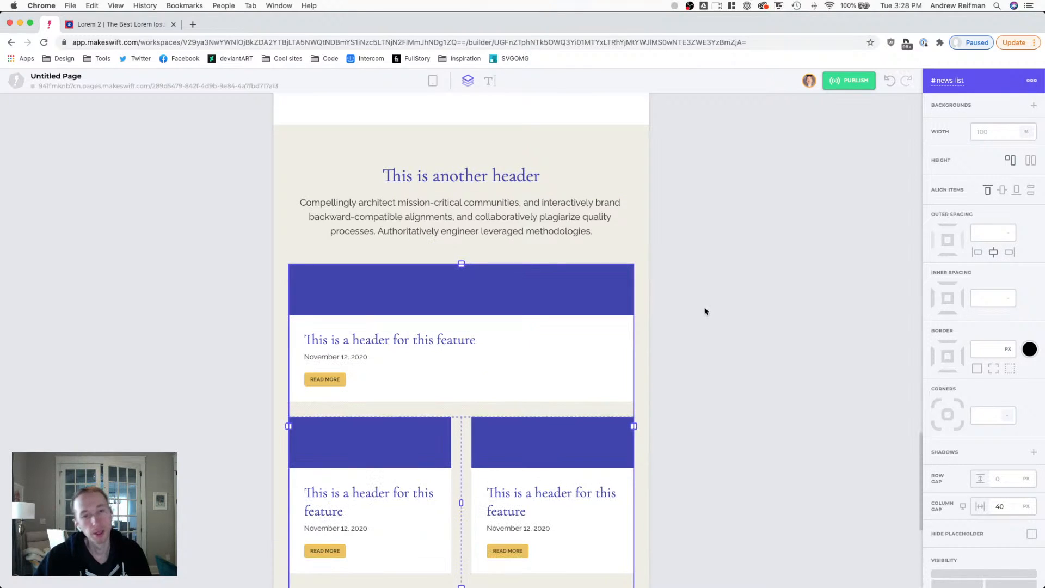
# - Compare the news section's card layout with its desktop version, then return to the tablet view
pyautogui.click(740, 304)
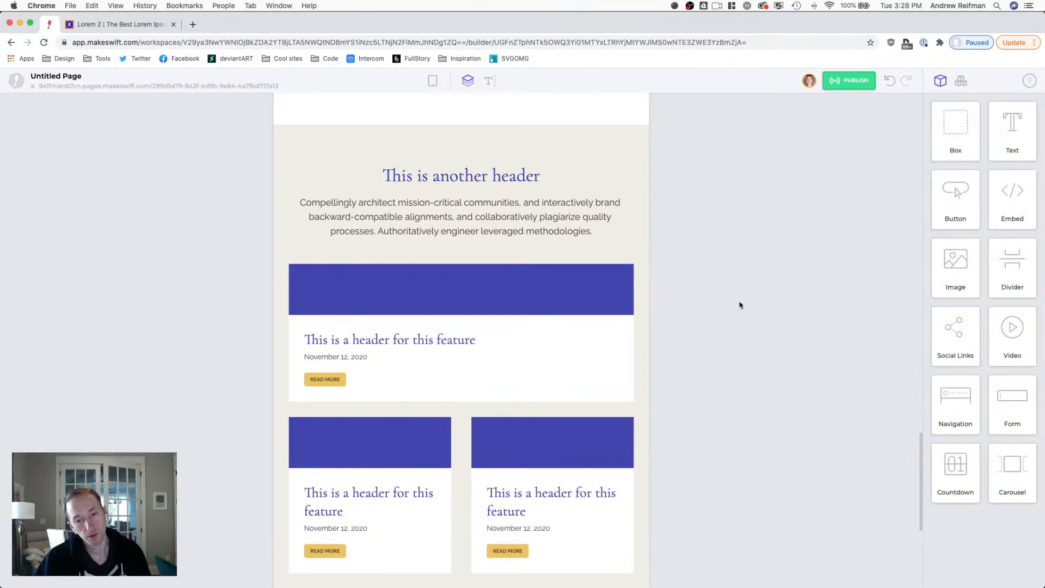
pyautogui.scroll(-1, 708, 261)
pyautogui.click(431, 84)
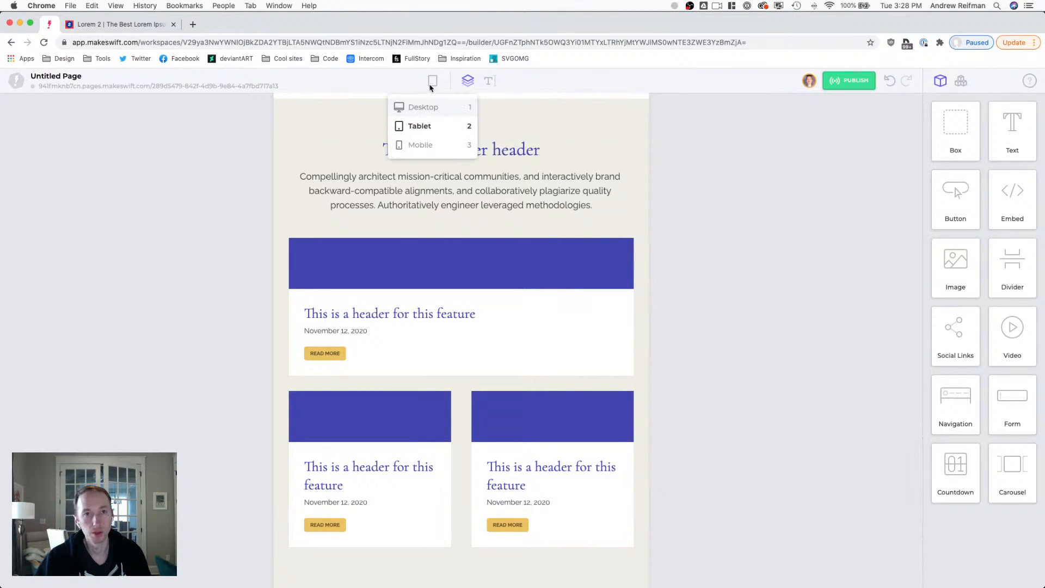
pyautogui.click(424, 115)
pyautogui.scroll(-4, 537, 289)
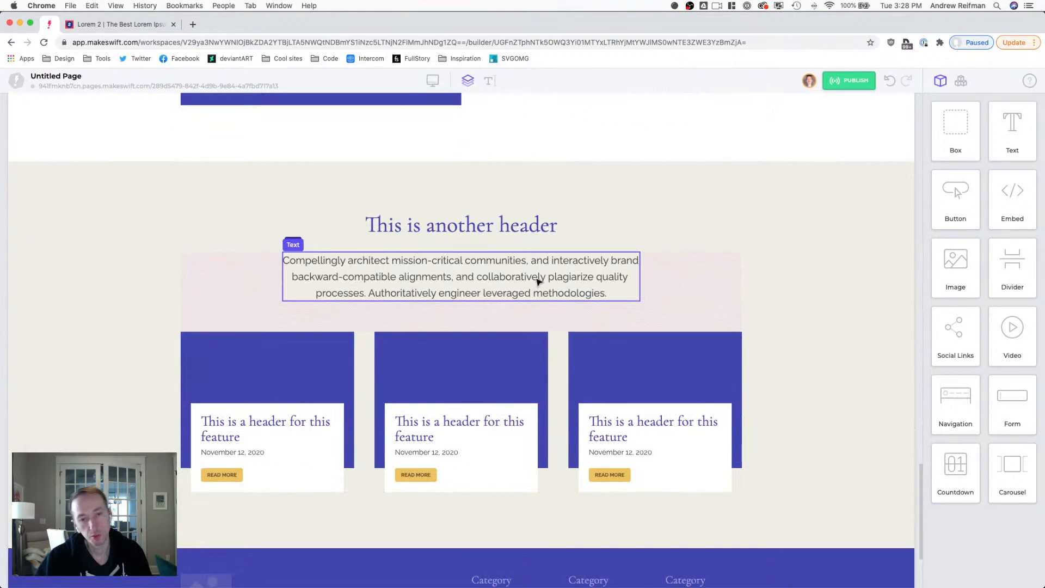
pyautogui.click(433, 81)
pyautogui.click(420, 127)
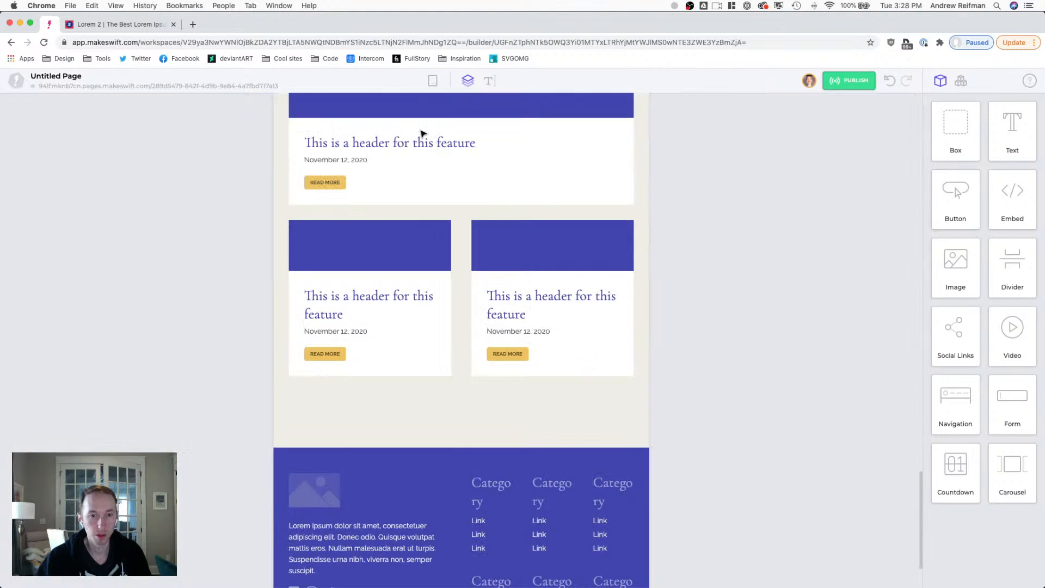
# - Reset the inner spacing of all three news cards so that they inherit the desktop styles
pyautogui.scroll(3, 398, 219)
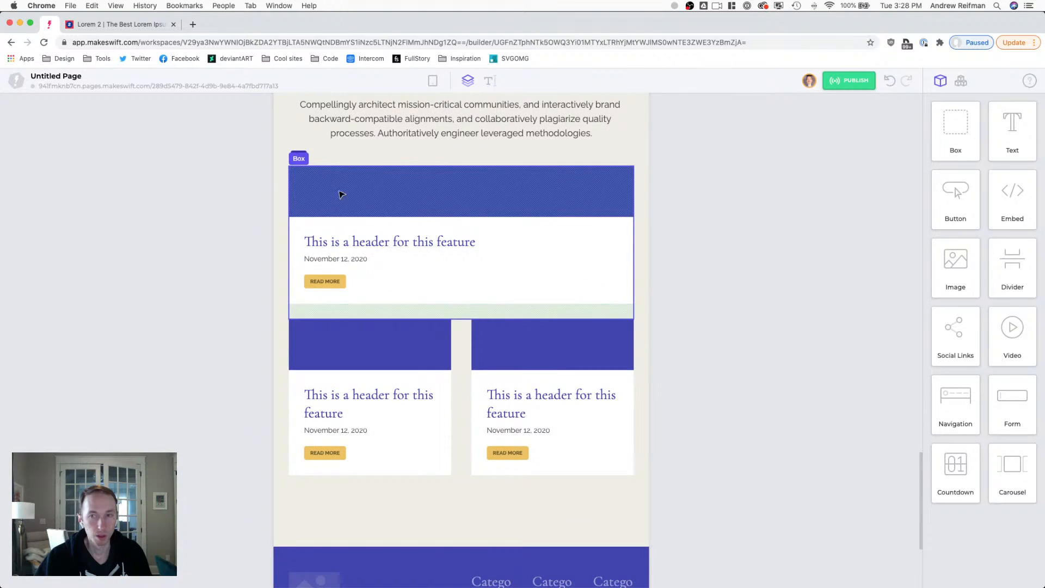
pyautogui.click(342, 194)
pyautogui.click(979, 324)
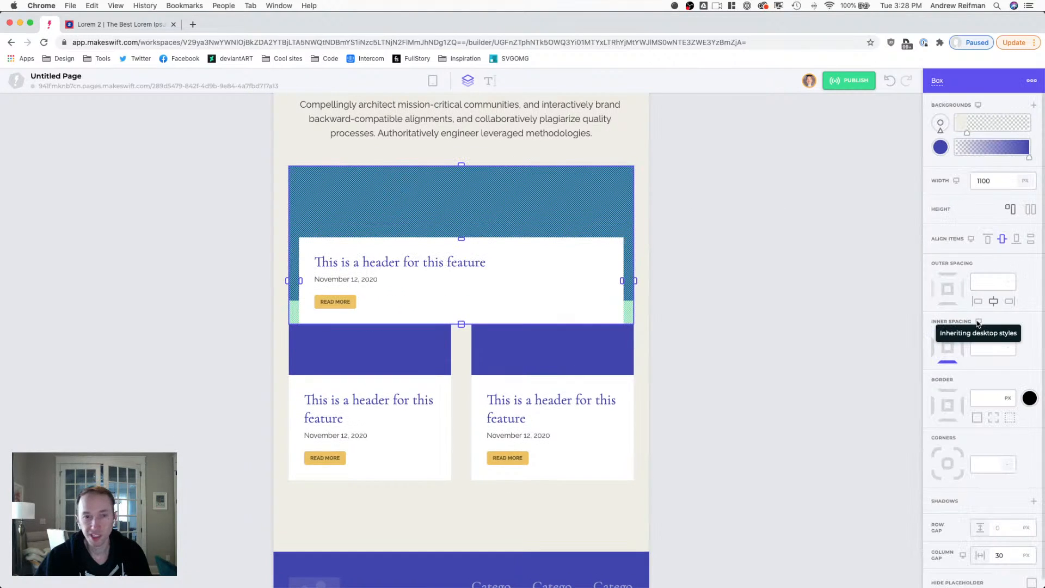
pyautogui.click(369, 343)
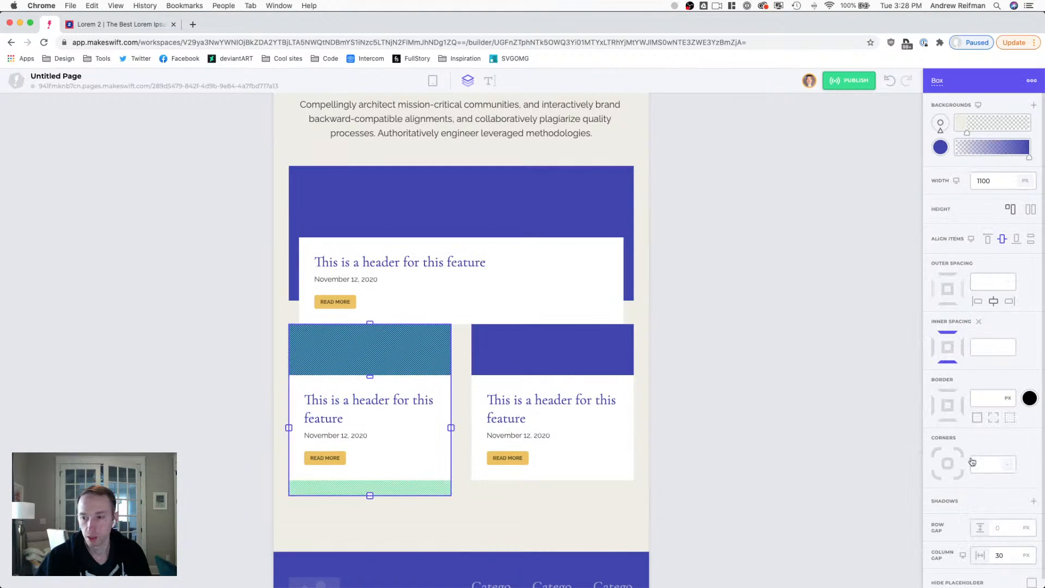
pyautogui.click(979, 322)
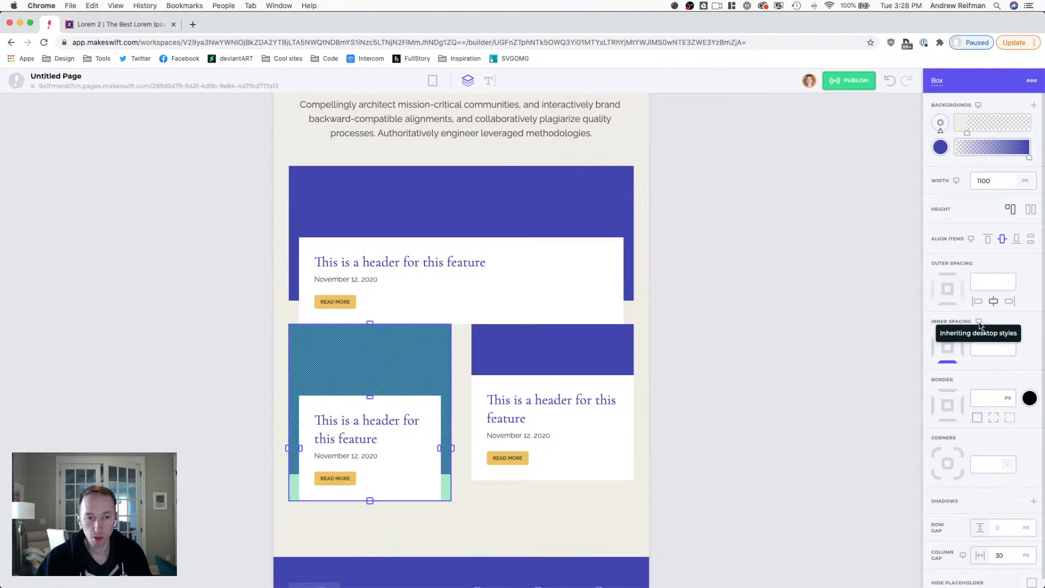
pyautogui.click(552, 349)
pyautogui.click(983, 323)
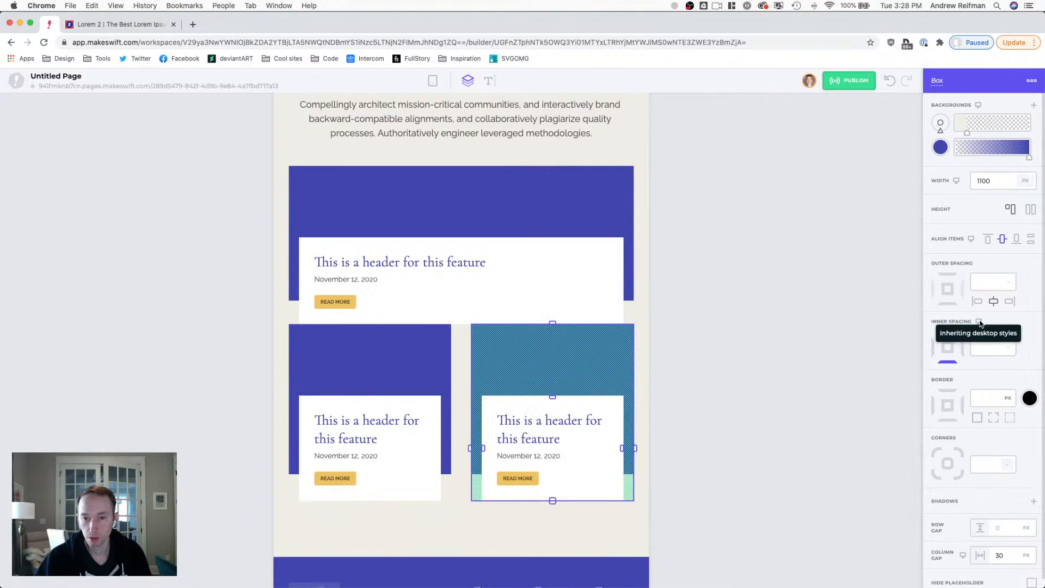
pyautogui.click(787, 322)
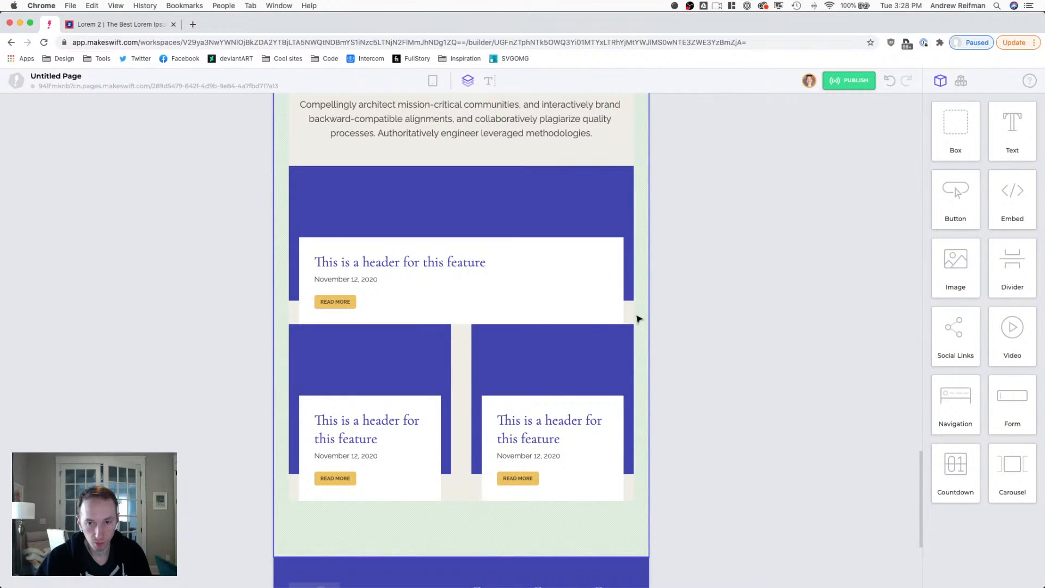
# - Set the row gap of the news list to 35 px
pyautogui.click(457, 355)
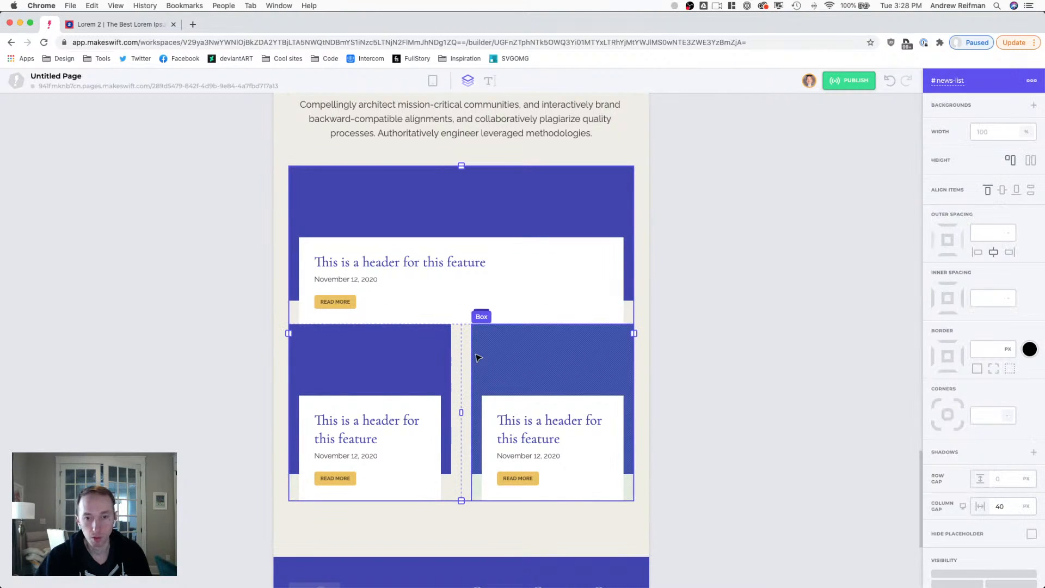
pyautogui.click(1005, 479)
pyautogui.write('30')
pyautogui.press('BackSpace')
pyautogui.write('5')
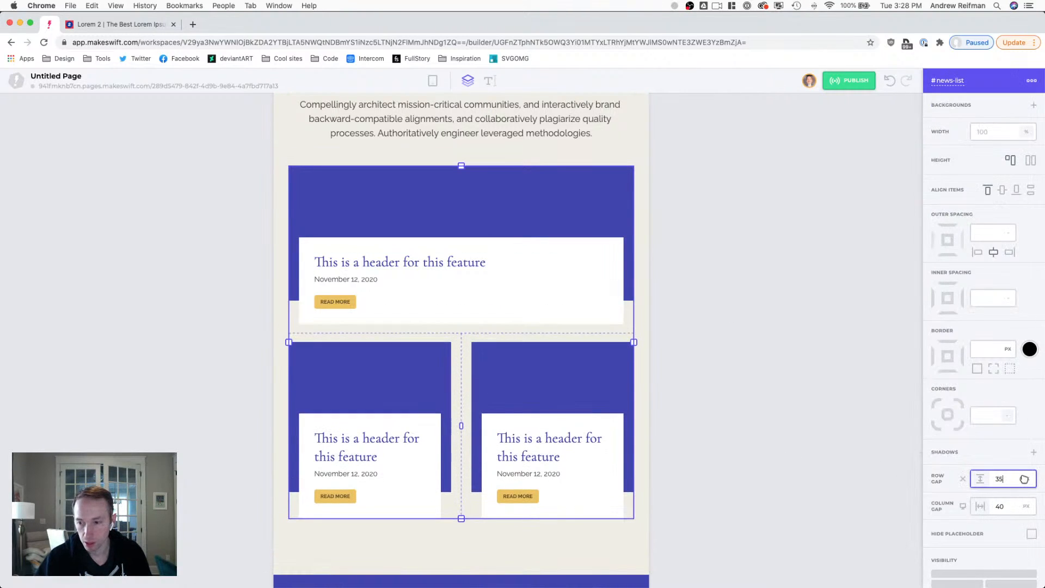
pyautogui.click(824, 384)
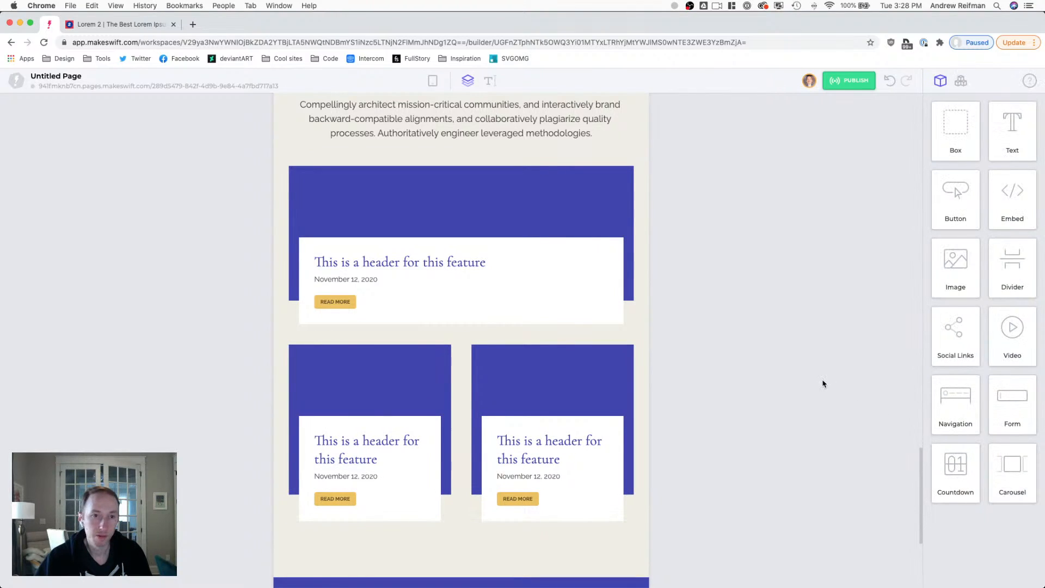
# - Increase the top inner spacing of the full-width first news card to 180 px
pyautogui.click(490, 223)
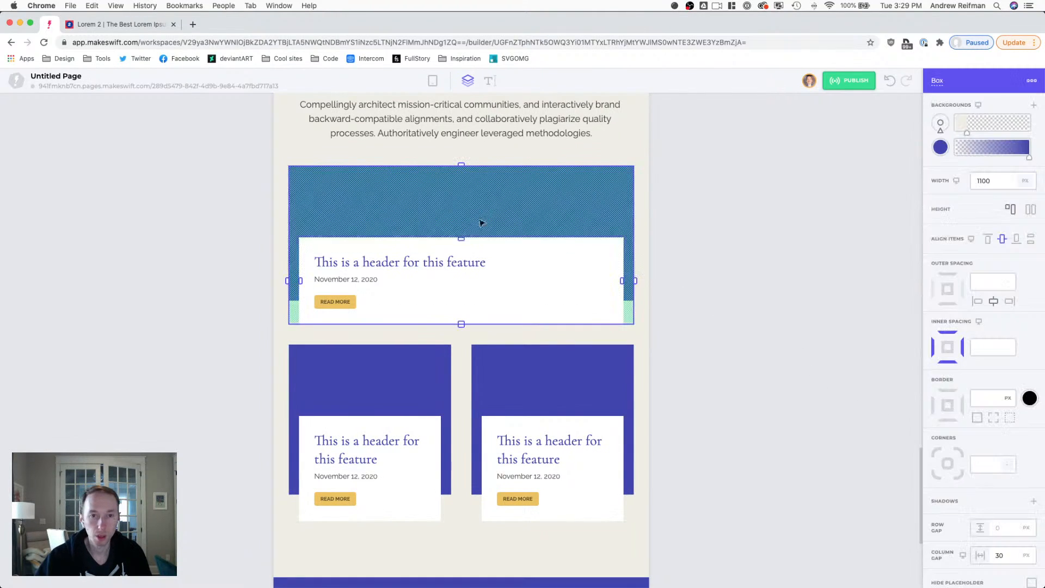
pyautogui.moveTo(461, 238); pyautogui.dragTo(462, 264)
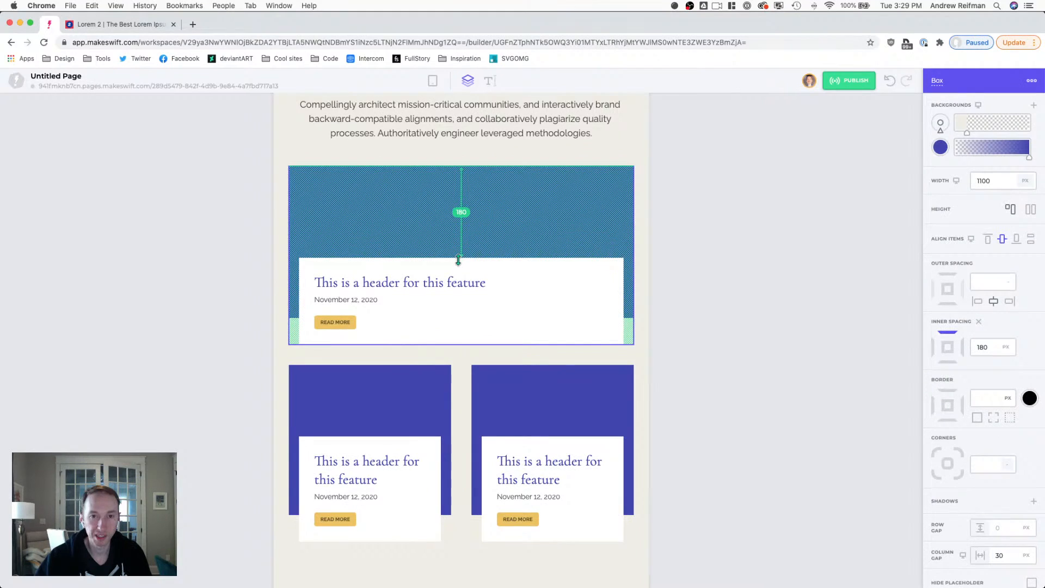
pyautogui.click(731, 255)
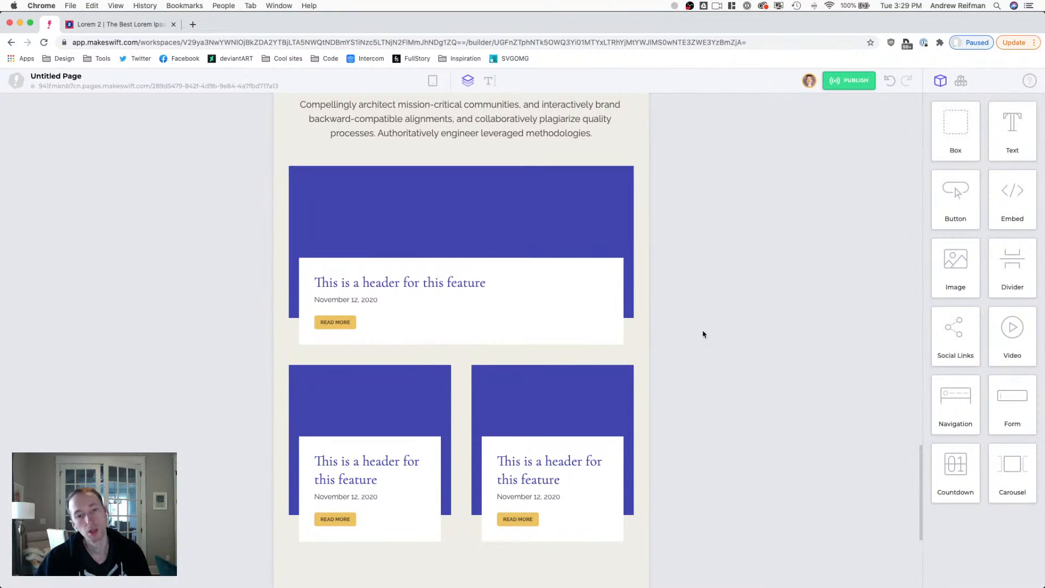
# - Set the news card heading's line height to 1.2 and update the shared Heading 4 typography style with it
pyautogui.doubleClick(547, 464)
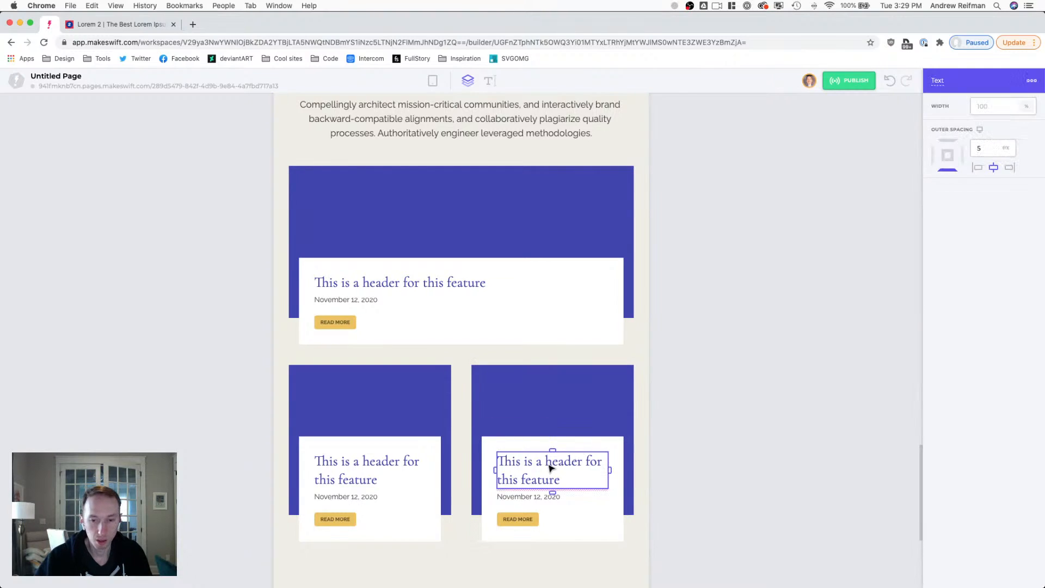
pyautogui.doubleClick(547, 464)
pyautogui.tripleClick(548, 464)
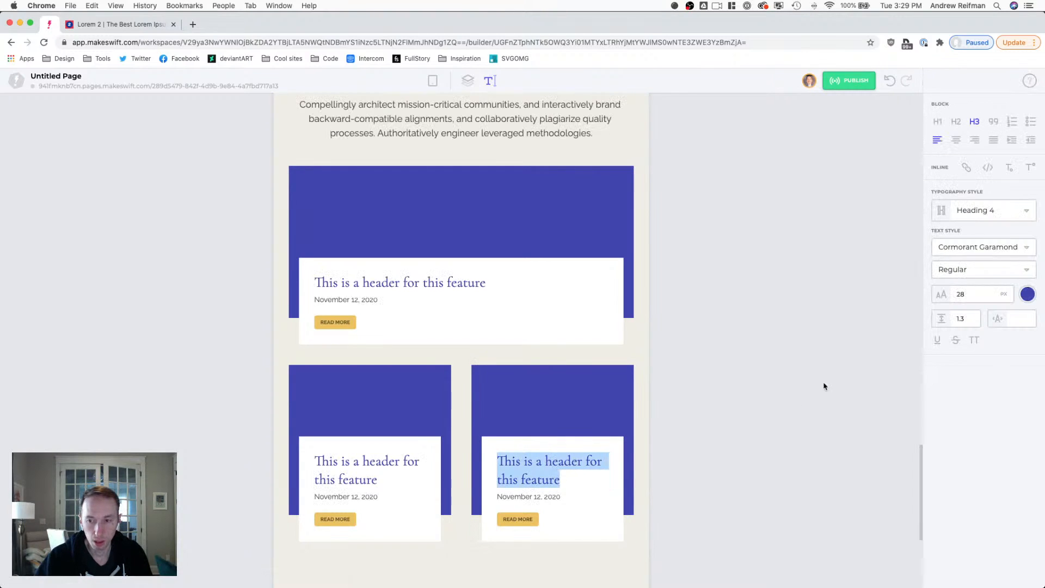
pyautogui.click(967, 323)
pyautogui.press('Down')
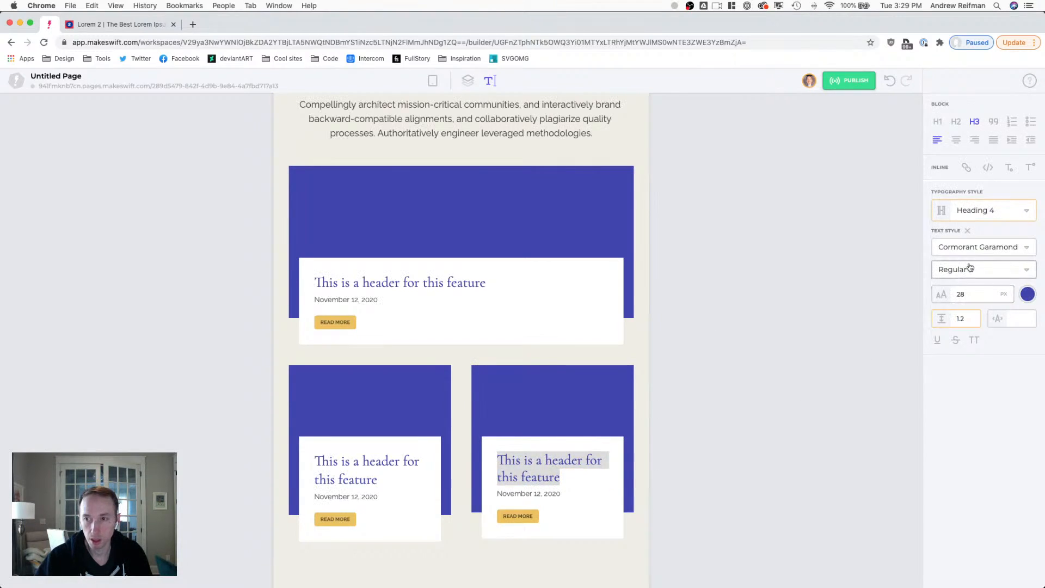
pyautogui.click(961, 212)
pyautogui.click(930, 249)
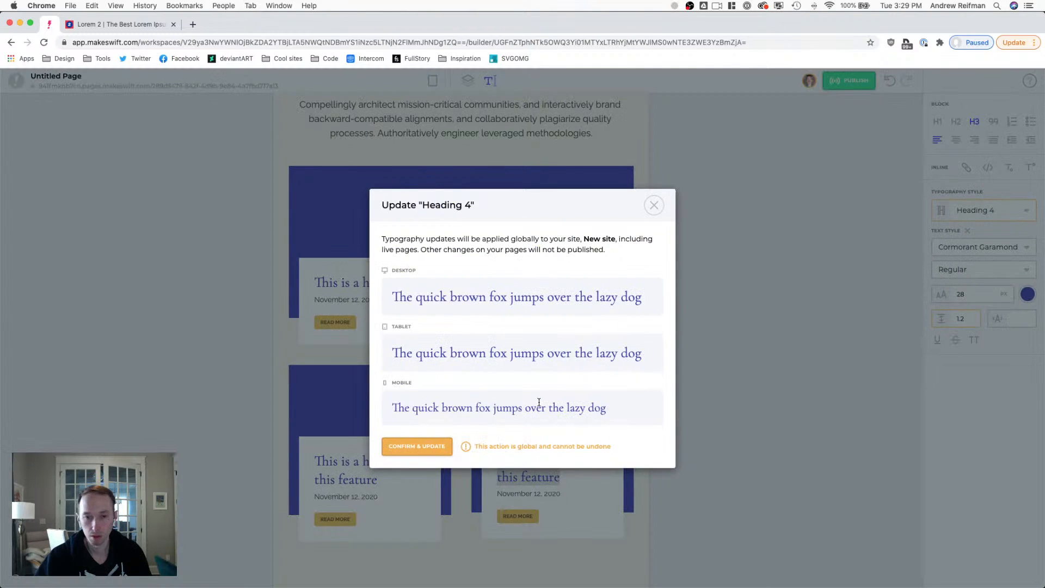
pyautogui.click(439, 451)
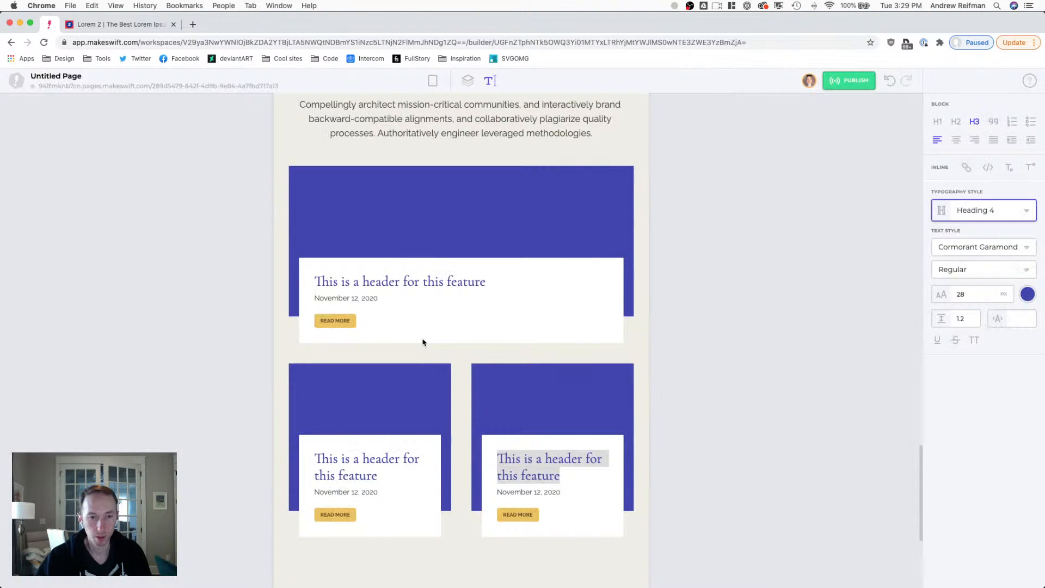
pyautogui.click(786, 273)
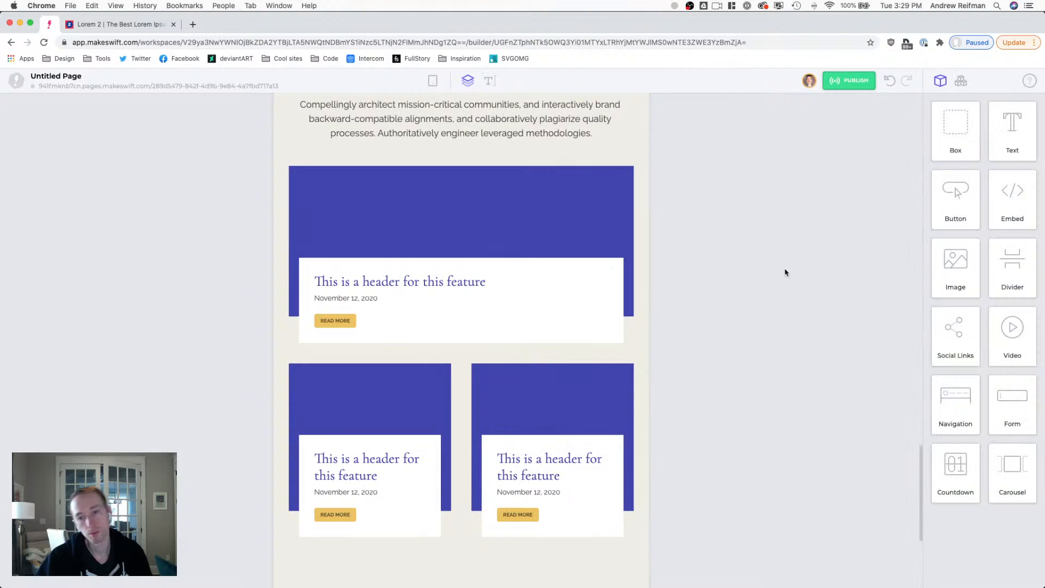
# - Set the row gap between the two rows of the news list to 30 px
pyautogui.click(599, 358)
pyautogui.click(1009, 481)
pyautogui.write('35')
pyautogui.press('BackSpace')
pyautogui.write('0')
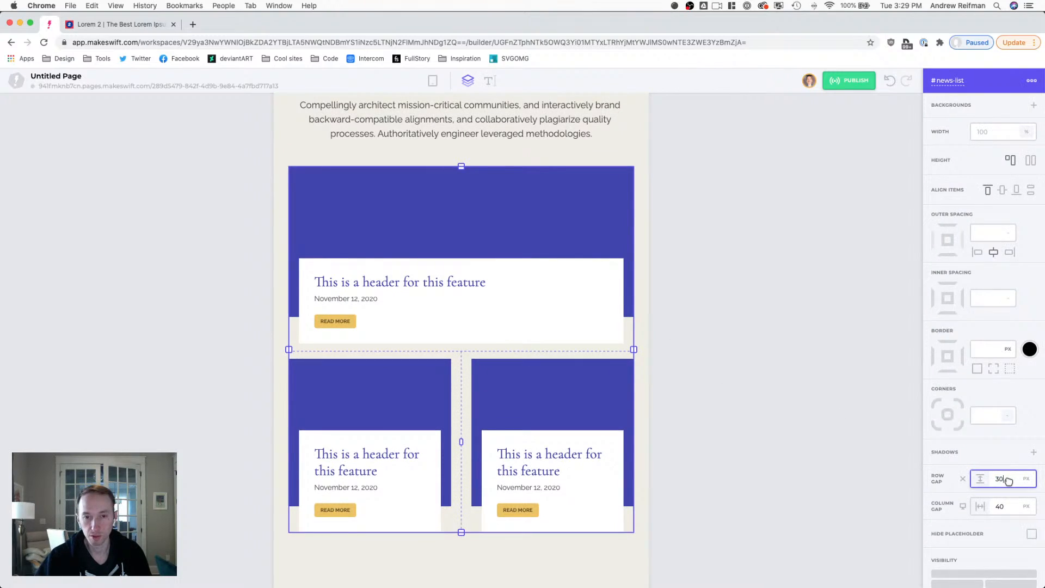
pyautogui.press('Return')
pyautogui.click(783, 446)
pyautogui.scroll(3, 776, 434)
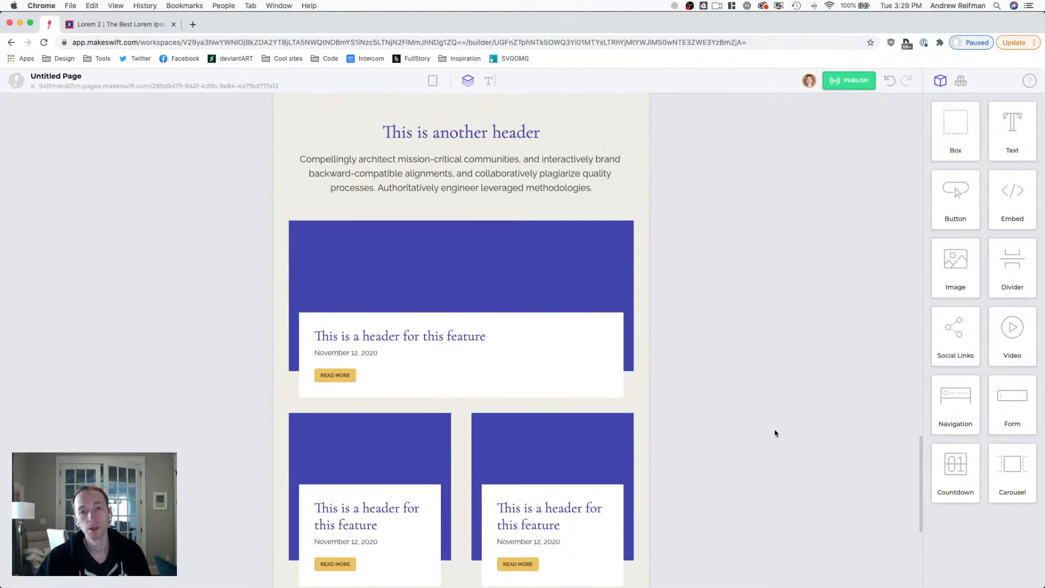
pyautogui.scroll(-3, 776, 433)
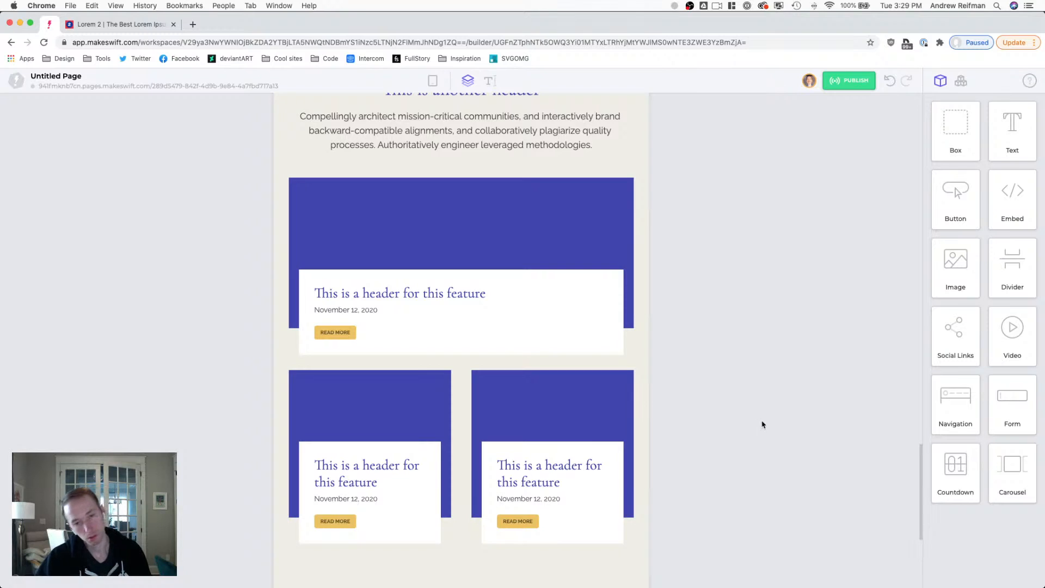
# - Set the news section's bottom inner spacing to 80 px
pyautogui.scroll(-4, 763, 423)
pyautogui.click(494, 394)
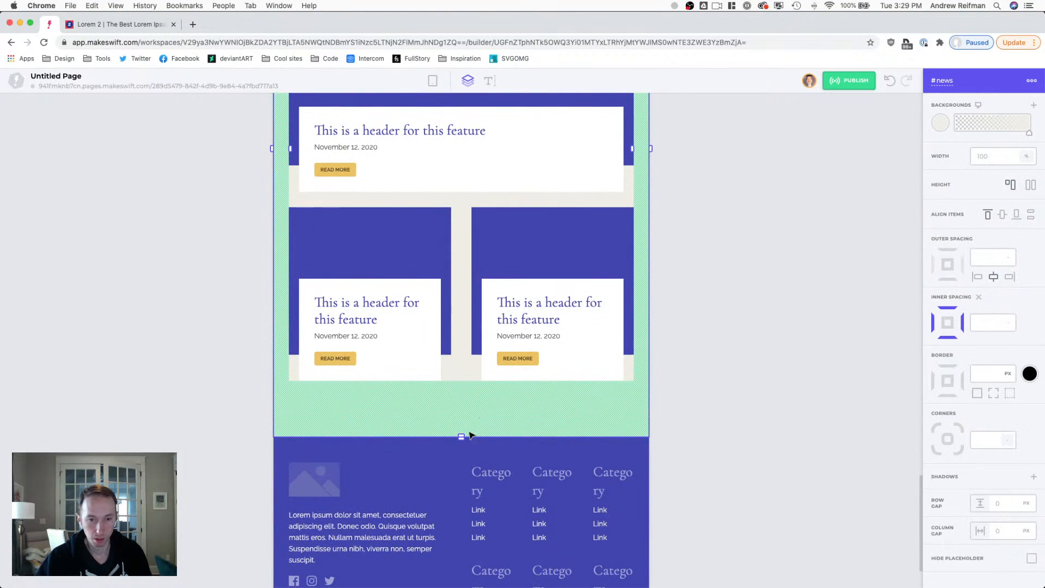
pyautogui.moveTo(464, 433); pyautogui.dragTo(464, 414)
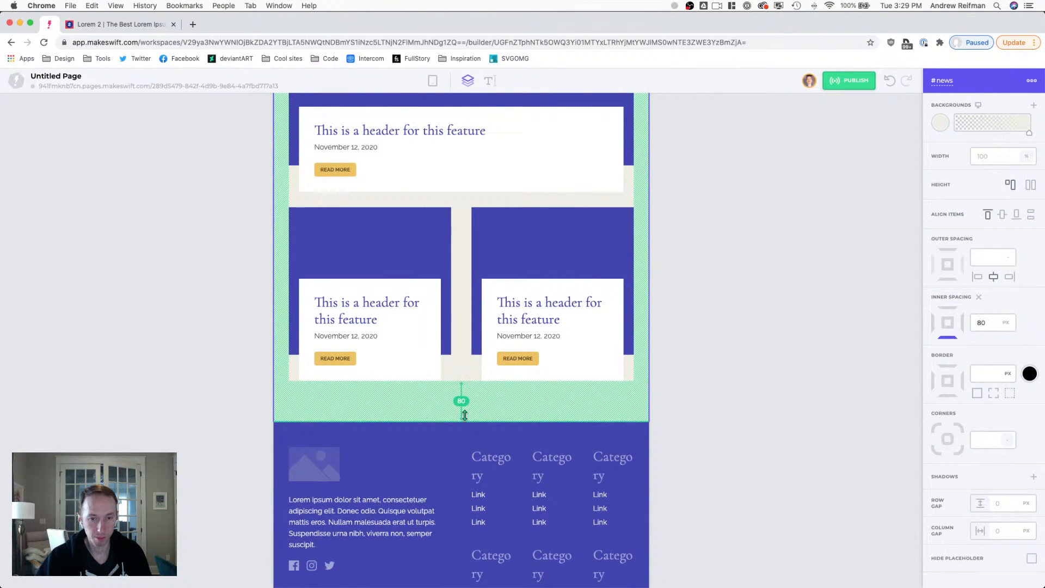
pyautogui.click(745, 405)
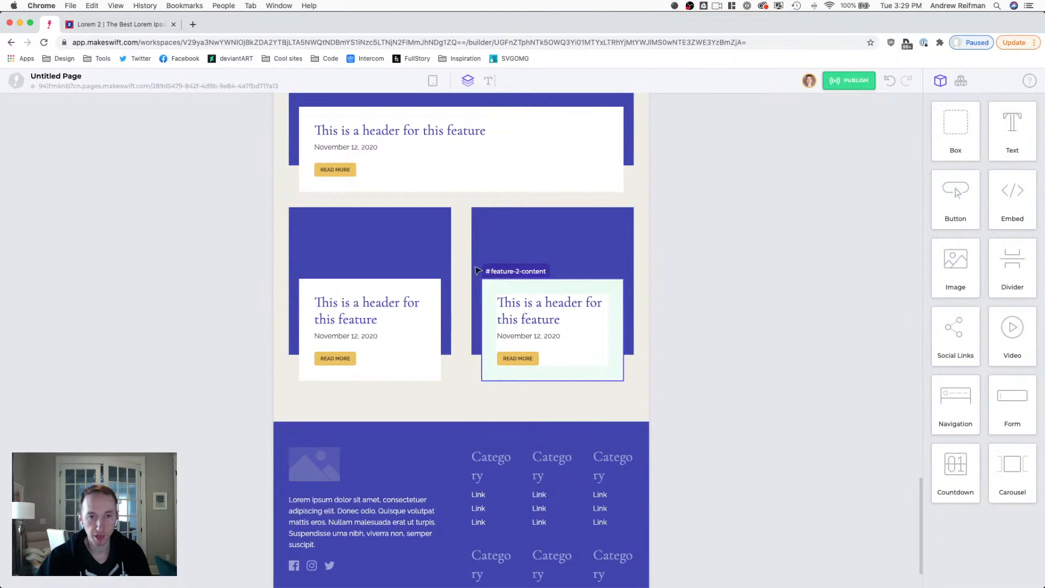
# - Select the first footer category heading and check its text style in the desktop view before returning to tablet
pyautogui.scroll(-2, 457, 252)
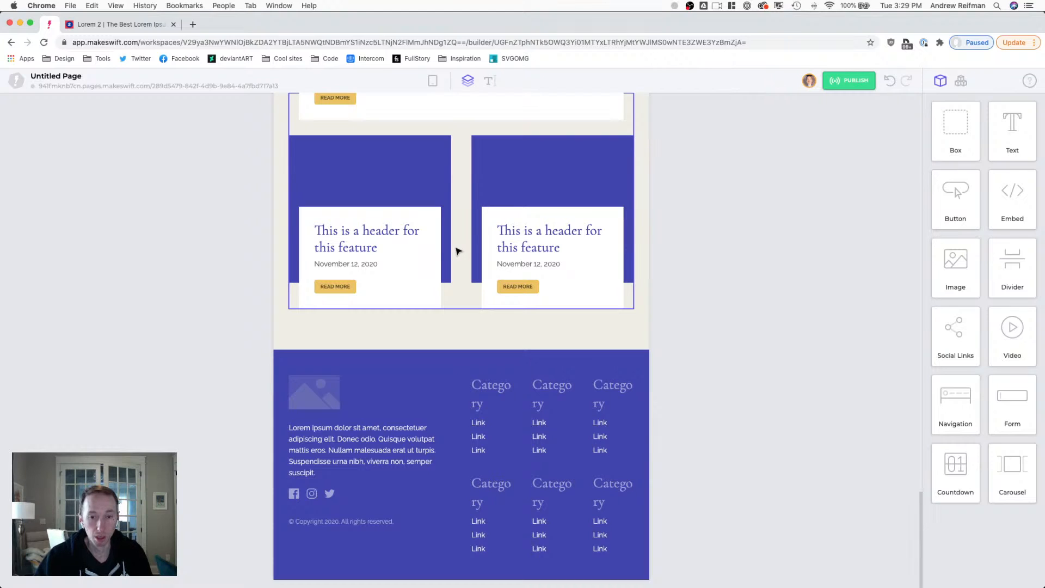
pyautogui.click(484, 392)
pyautogui.doubleClick(483, 389)
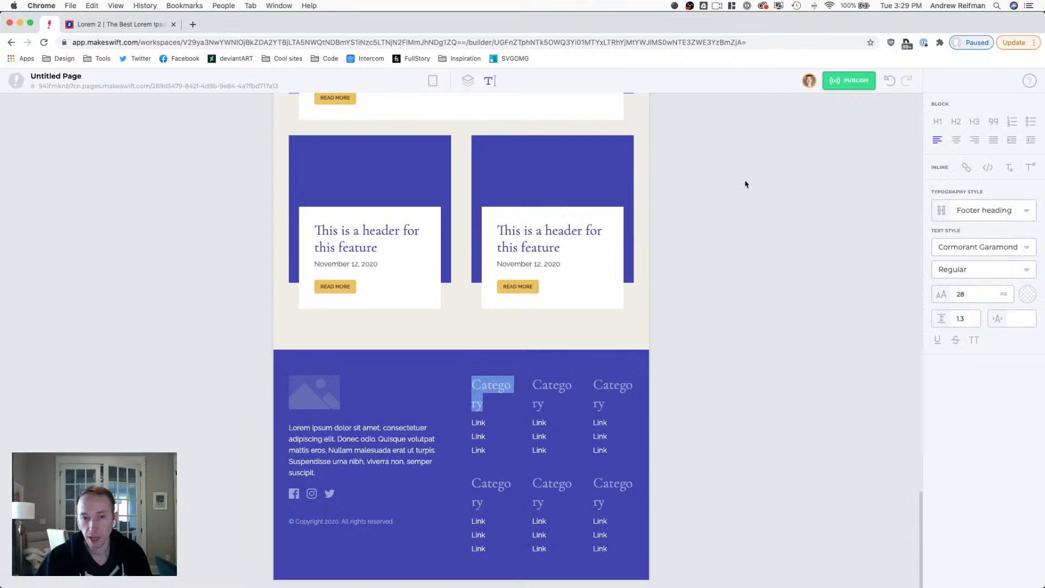
pyautogui.click(432, 81)
pyautogui.click(418, 106)
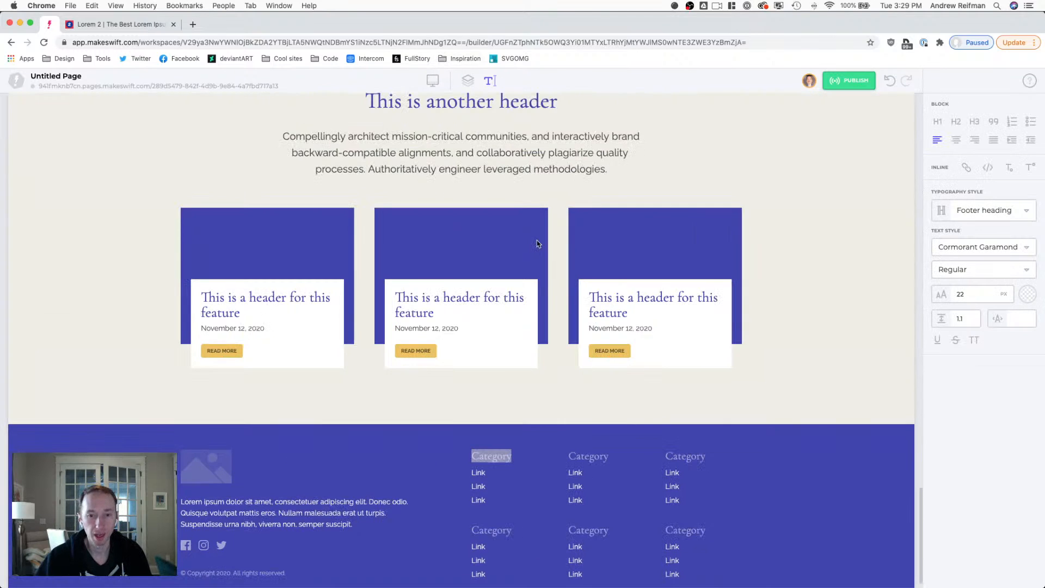
pyautogui.click(432, 80)
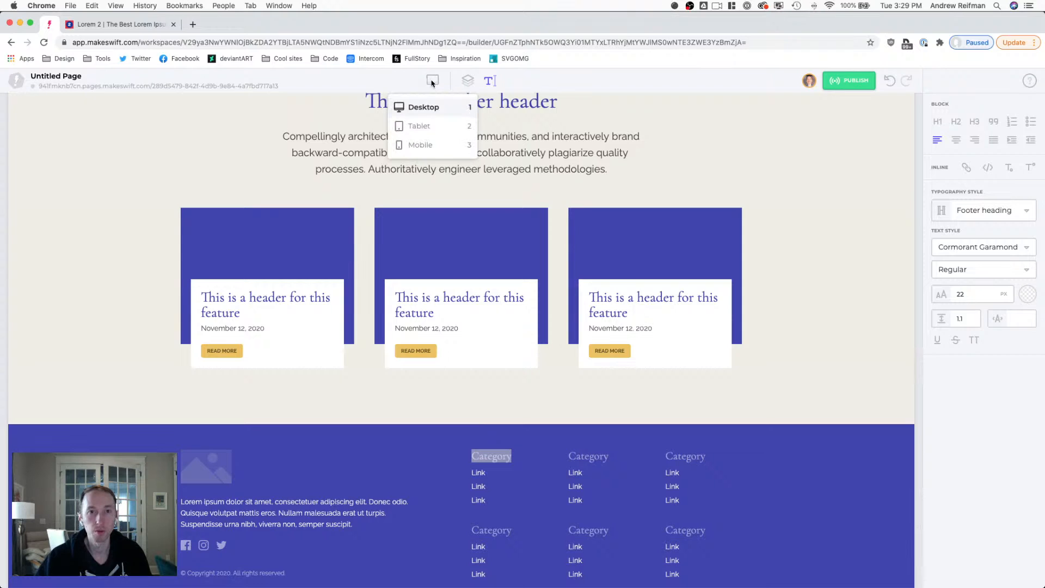
pyautogui.press('2')
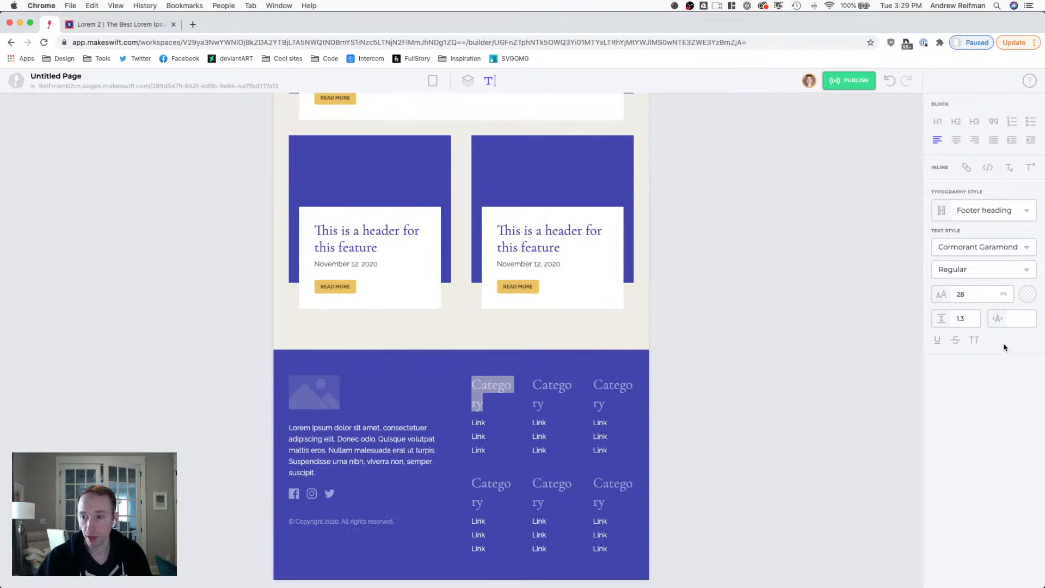
# - Set the footer category heading's font size to 20 px and update the shared Footer heading typography style with it
pyautogui.click(983, 294)
pyautogui.write('20')
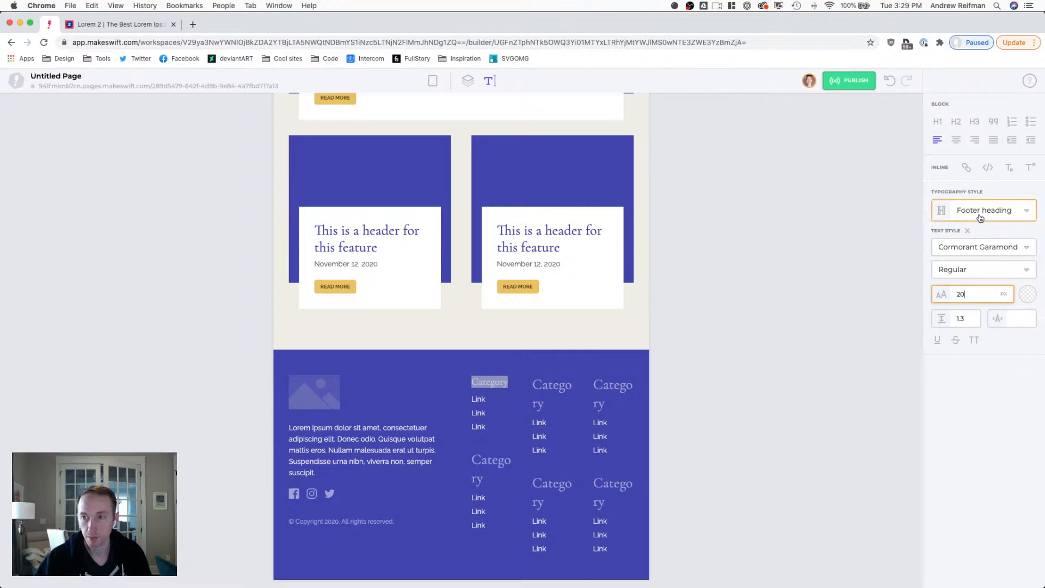
pyautogui.click(964, 322)
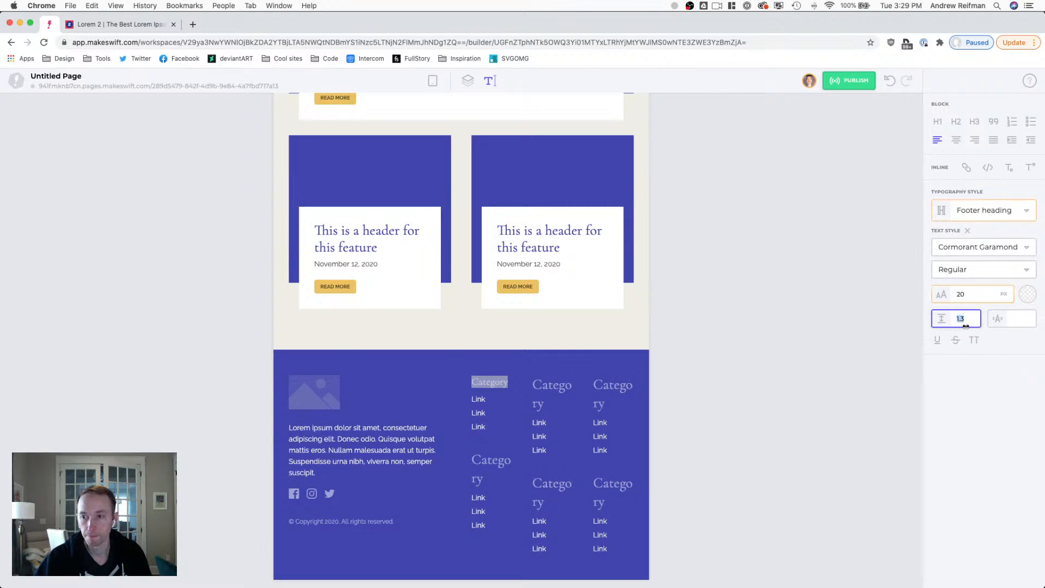
pyautogui.click(961, 211)
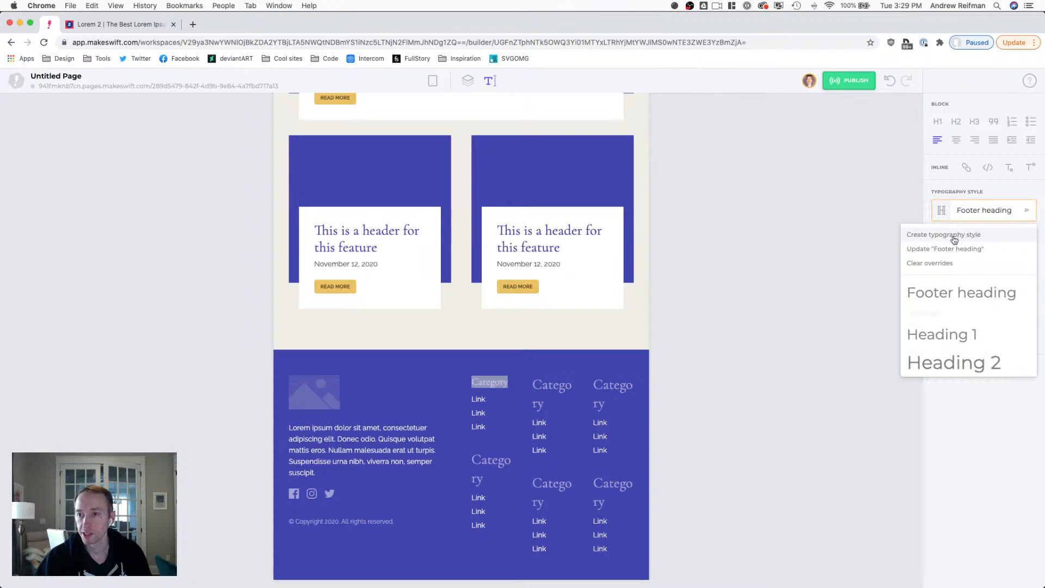
pyautogui.click(946, 249)
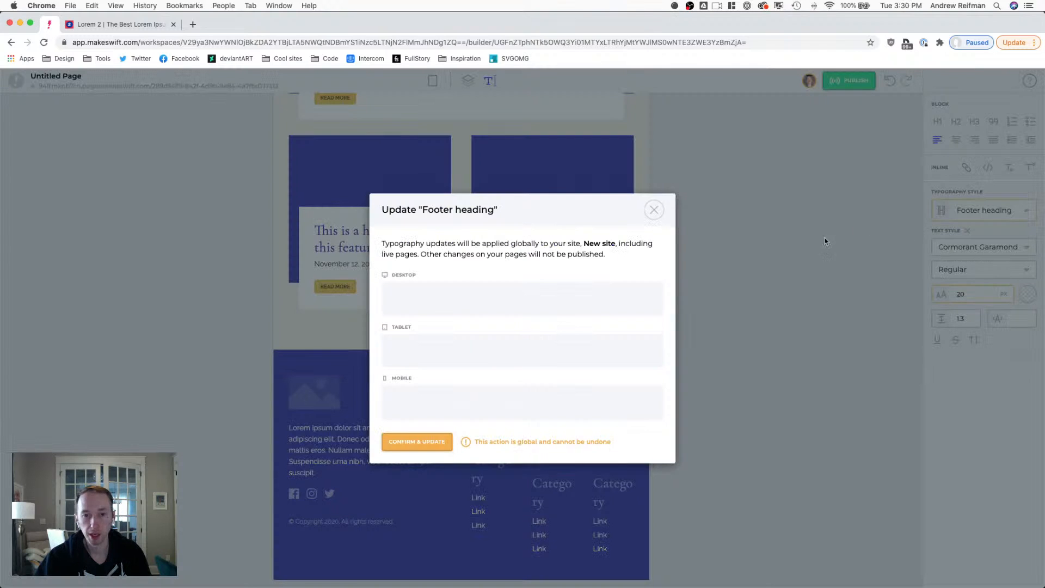
pyautogui.click(440, 441)
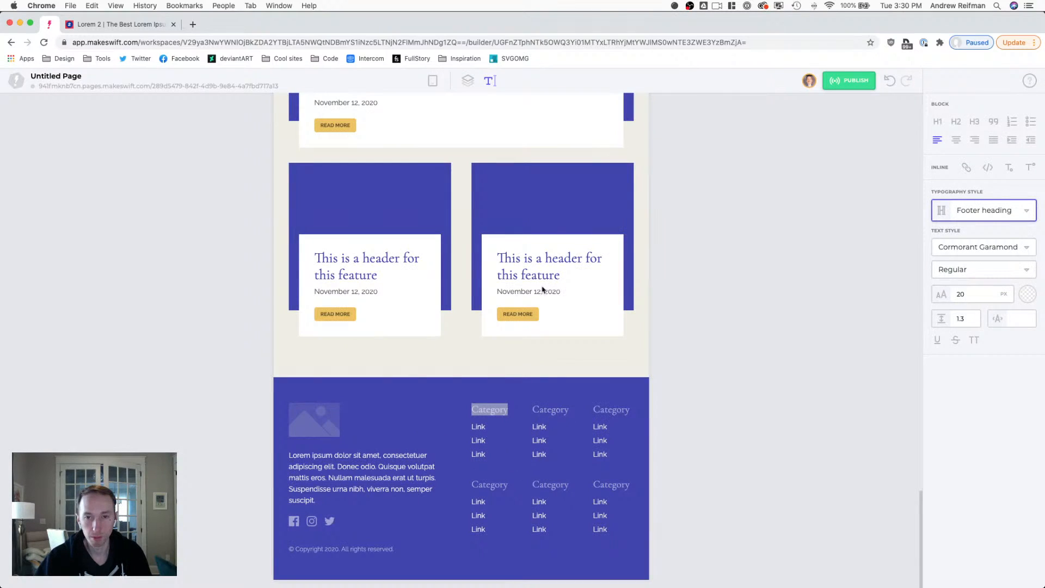
pyautogui.click(751, 459)
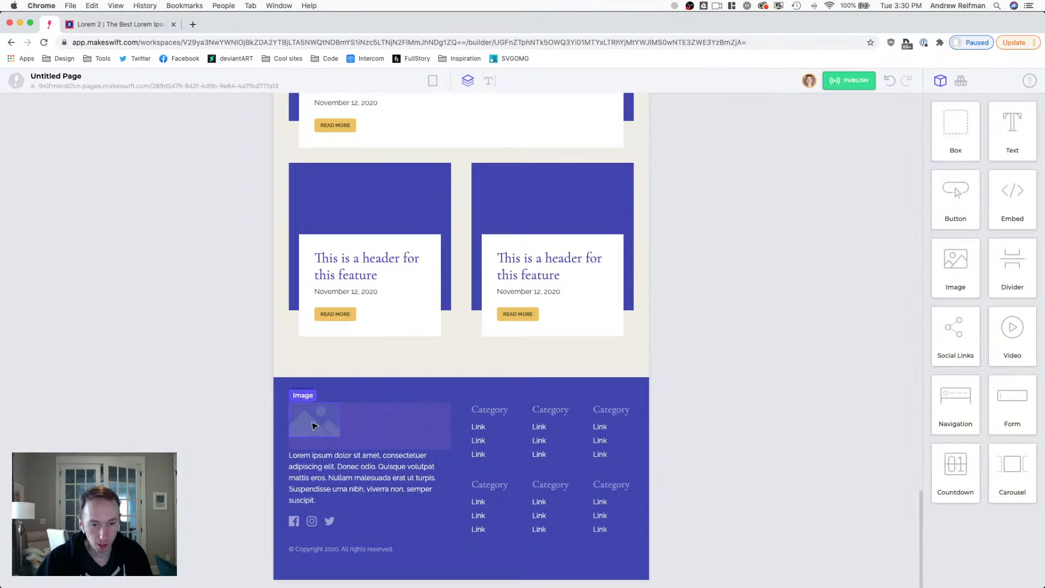
# - Set the footer's inner spacing to 40 px at the top, 25 px on both sides and 30 px at the bottom
pyautogui.click(457, 481)
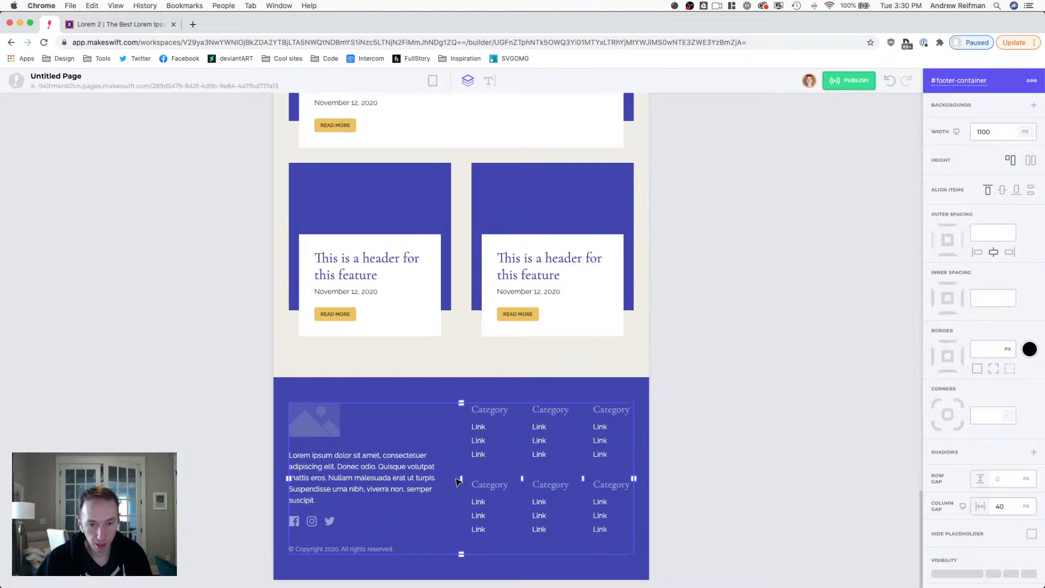
pyautogui.click(704, 458)
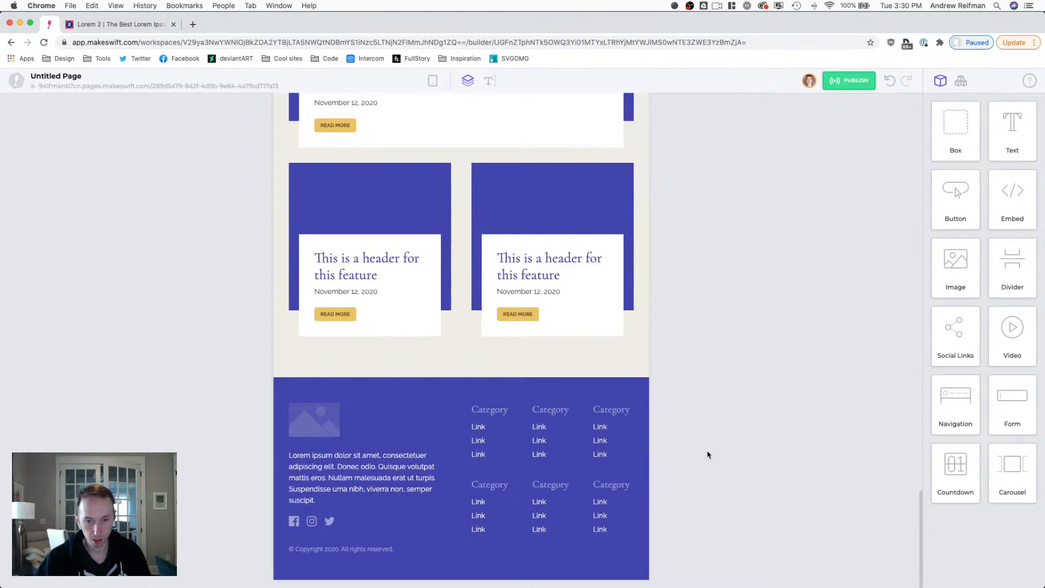
pyautogui.click(478, 406)
pyautogui.click(444, 399)
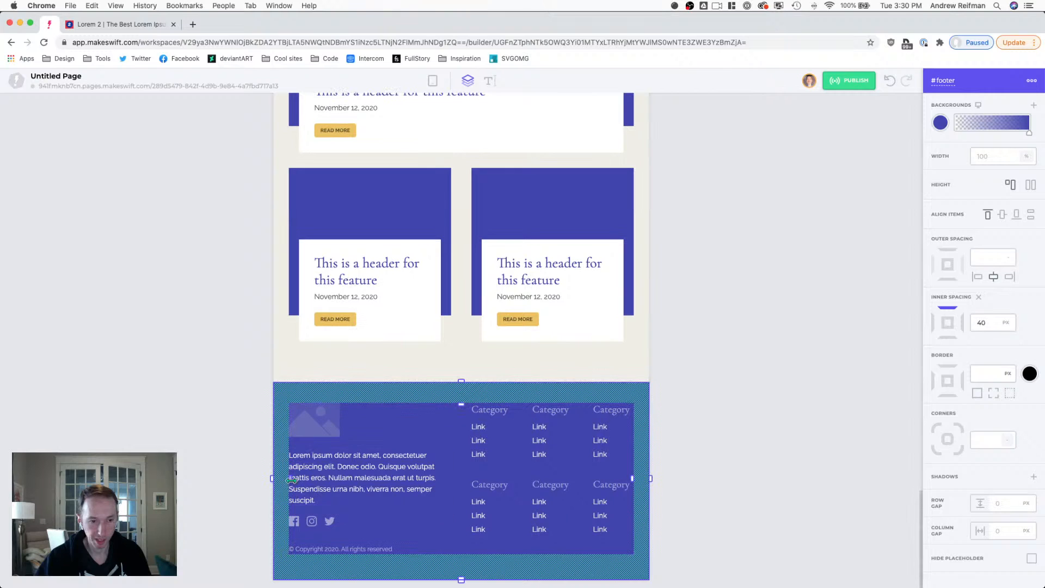
pyautogui.moveTo(290, 478); pyautogui.dragTo(281, 478)
pyautogui.moveTo(633, 477); pyautogui.dragTo(635, 477)
pyautogui.moveTo(459, 573); pyautogui.dragTo(456, 563)
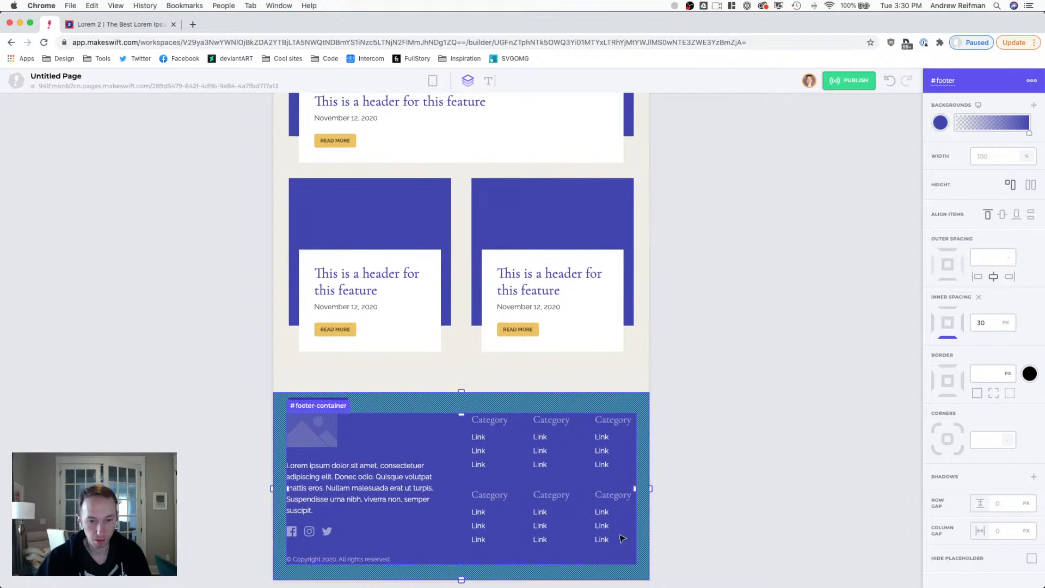
pyautogui.click(732, 497)
# - Set the news section's left and right inner spacing to 25 px
pyautogui.scroll(1, 732, 496)
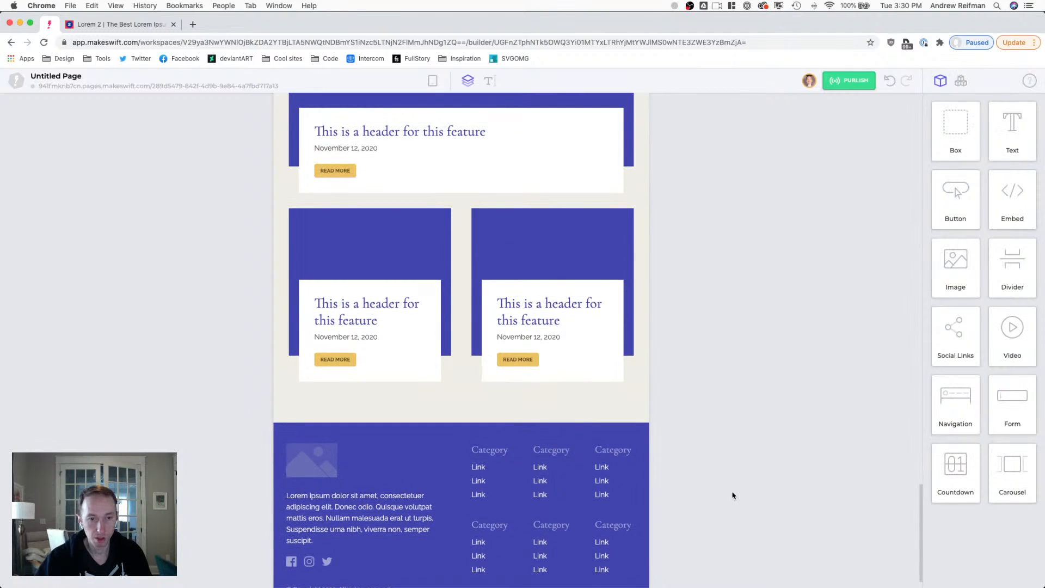
pyautogui.click(648, 347)
pyautogui.scroll(4, 635, 305)
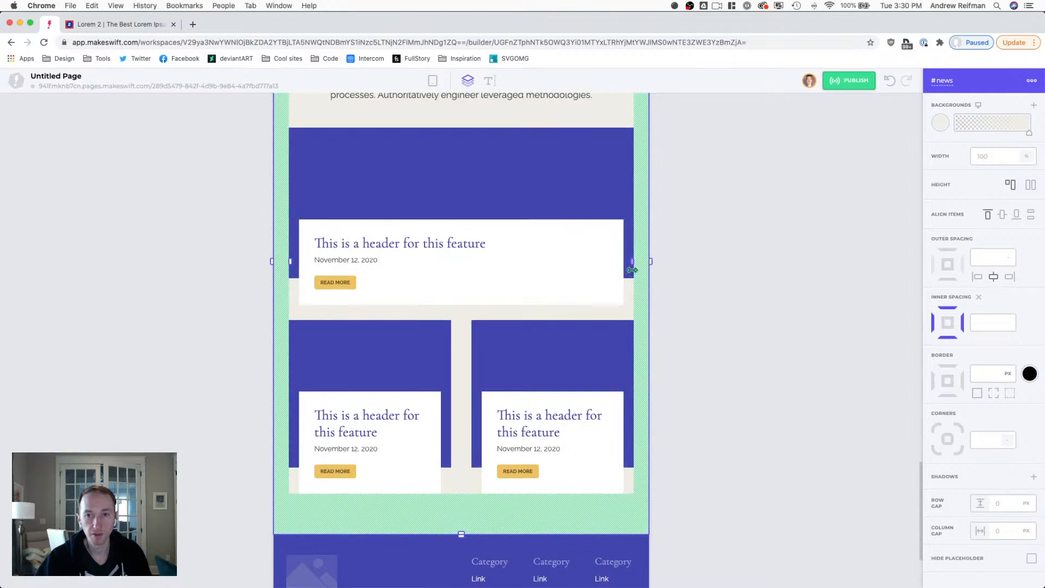
pyautogui.moveTo(631, 261); pyautogui.dragTo(641, 262)
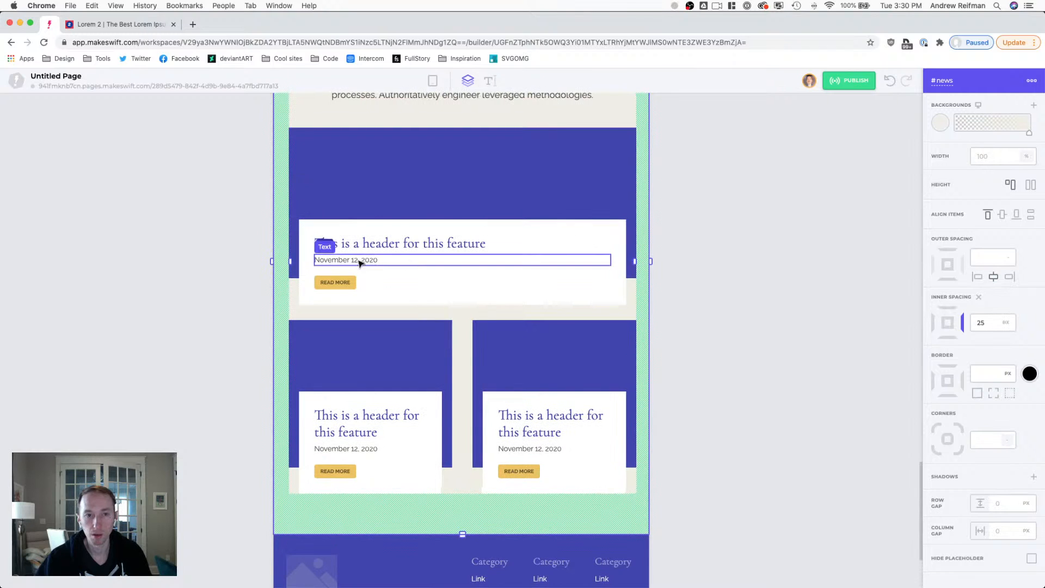
pyautogui.moveTo(292, 261); pyautogui.dragTo(290, 262)
# - Set the case studies section's left and right inner spacing to 25 px
pyautogui.scroll(15, 289, 262)
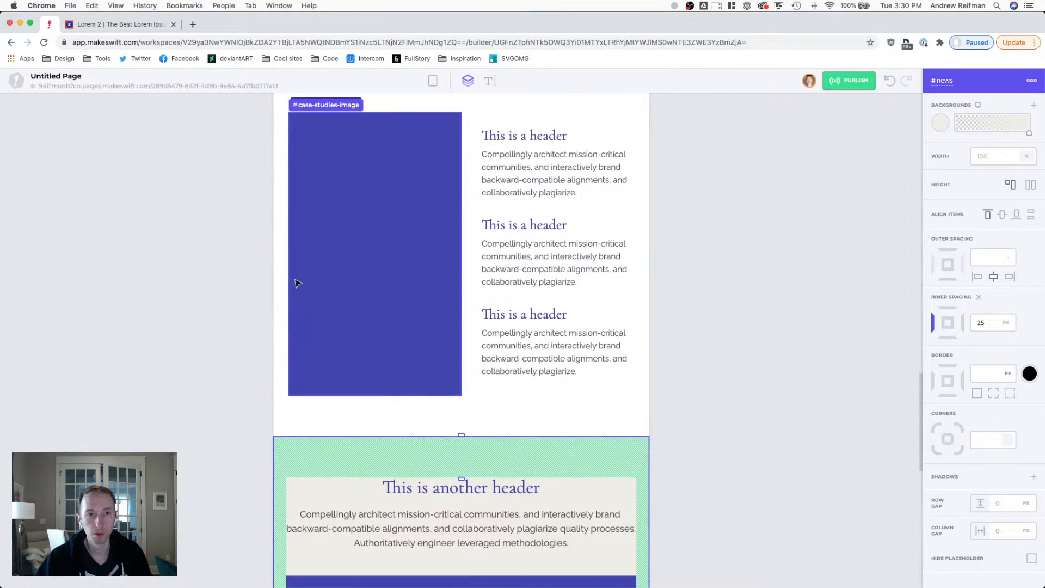
pyautogui.click(290, 253)
pyautogui.moveTo(289, 206); pyautogui.dragTo(287, 206)
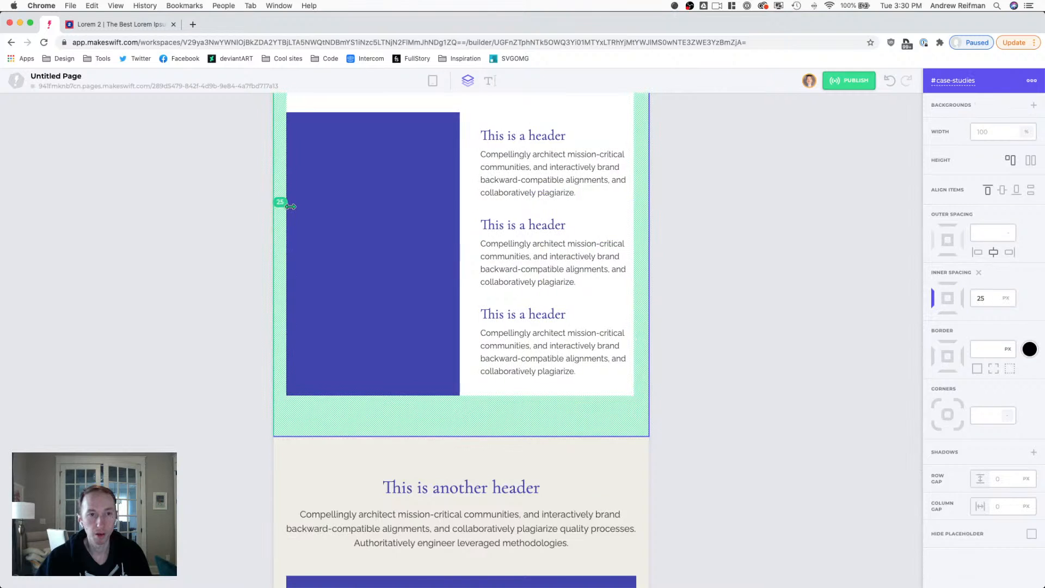
pyautogui.moveTo(630, 201); pyautogui.dragTo(637, 201)
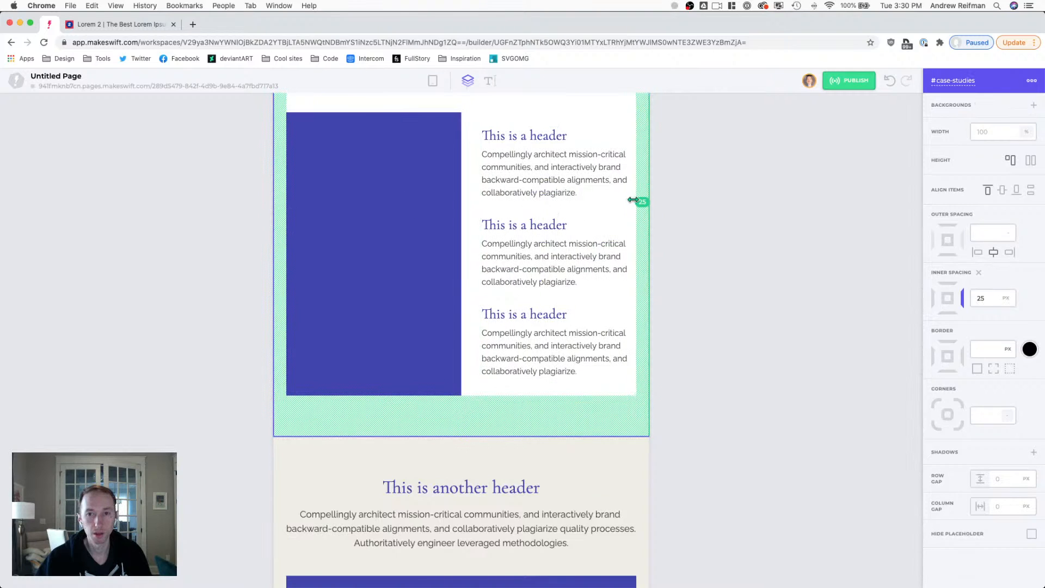
# - Check the features section's side spacing against the sections below it and review its feature cards
pyautogui.scroll(8, 632, 223)
pyautogui.click(641, 215)
pyautogui.scroll(3, 631, 235)
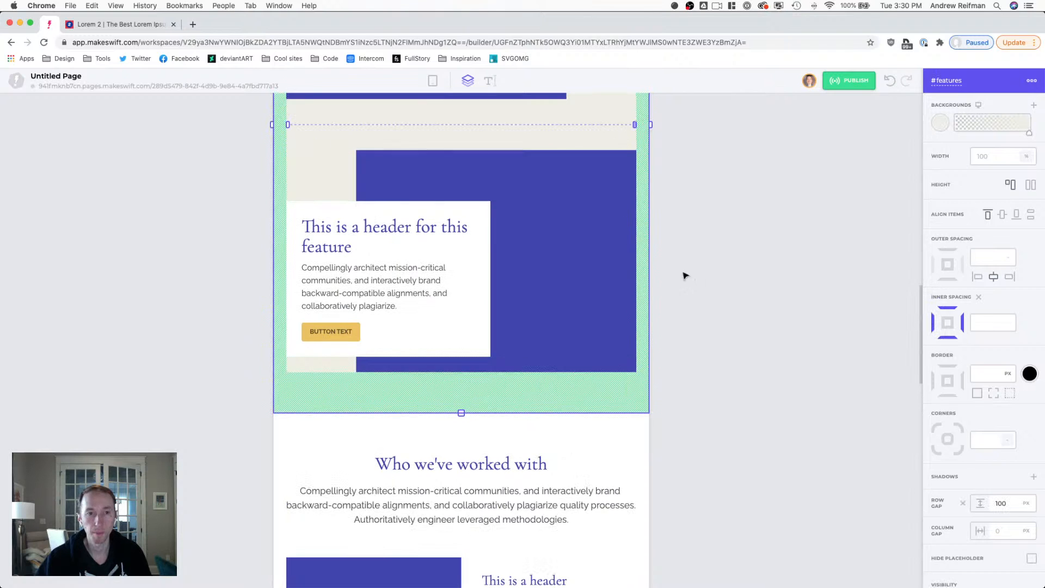
pyautogui.click(740, 280)
pyautogui.scroll(8, 740, 280)
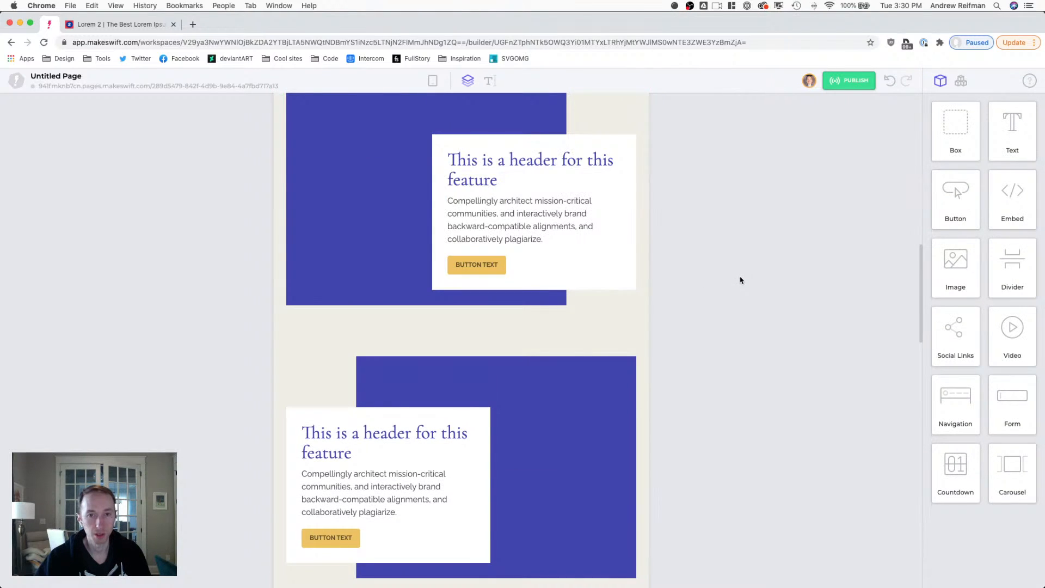
# - Increase the spacing below the description text in the footer of the tablet layout
pyautogui.scroll(-7, 740, 280)
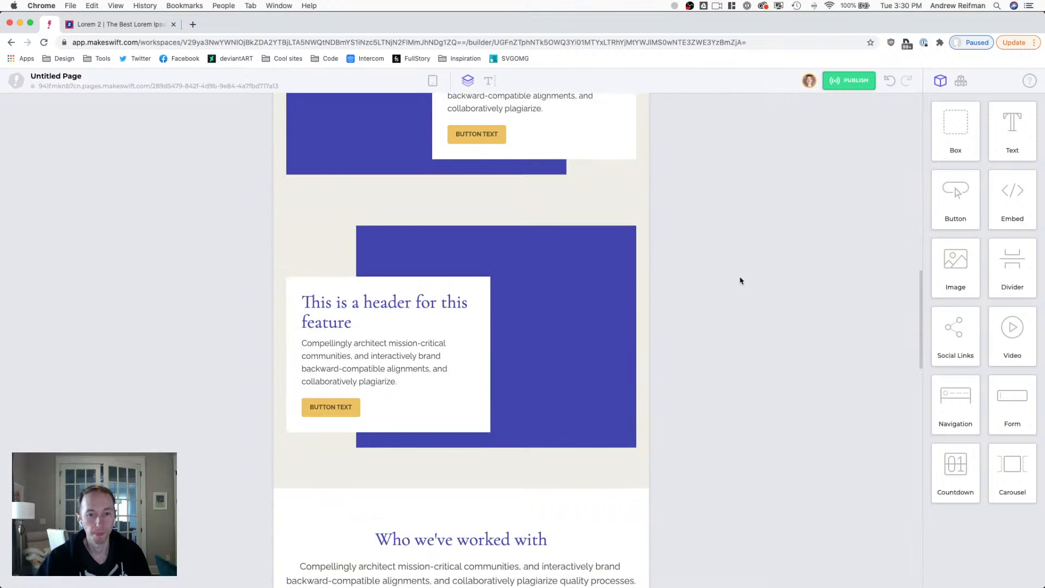
pyautogui.scroll(-2, 740, 280)
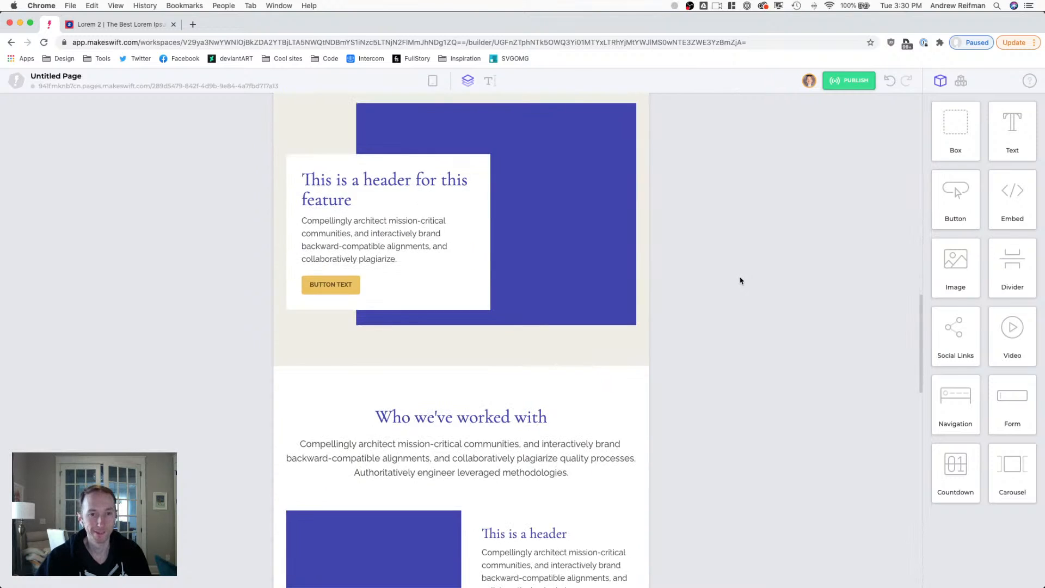
pyautogui.scroll(-7, 740, 280)
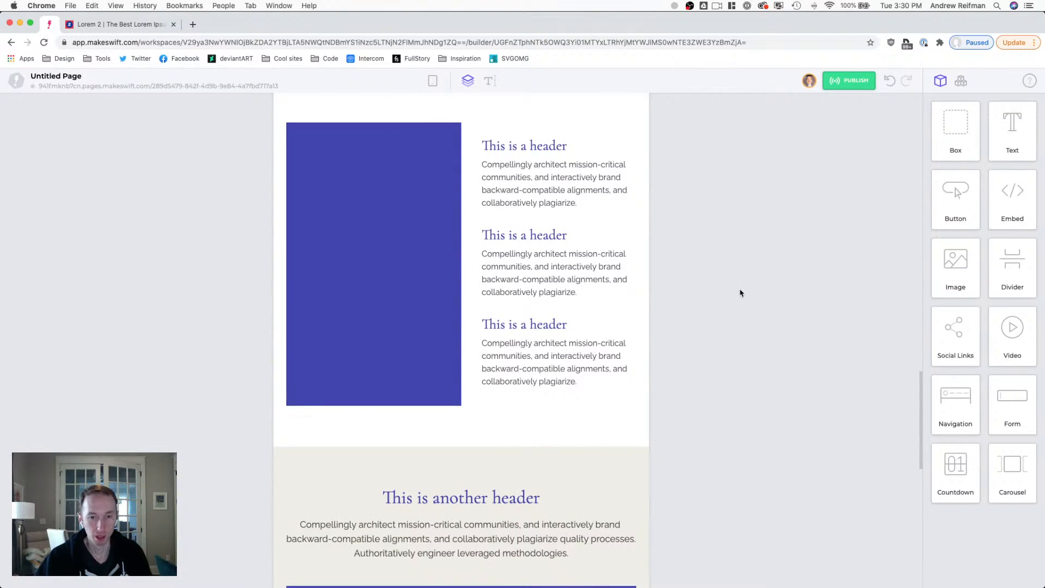
pyautogui.scroll(-8, 740, 293)
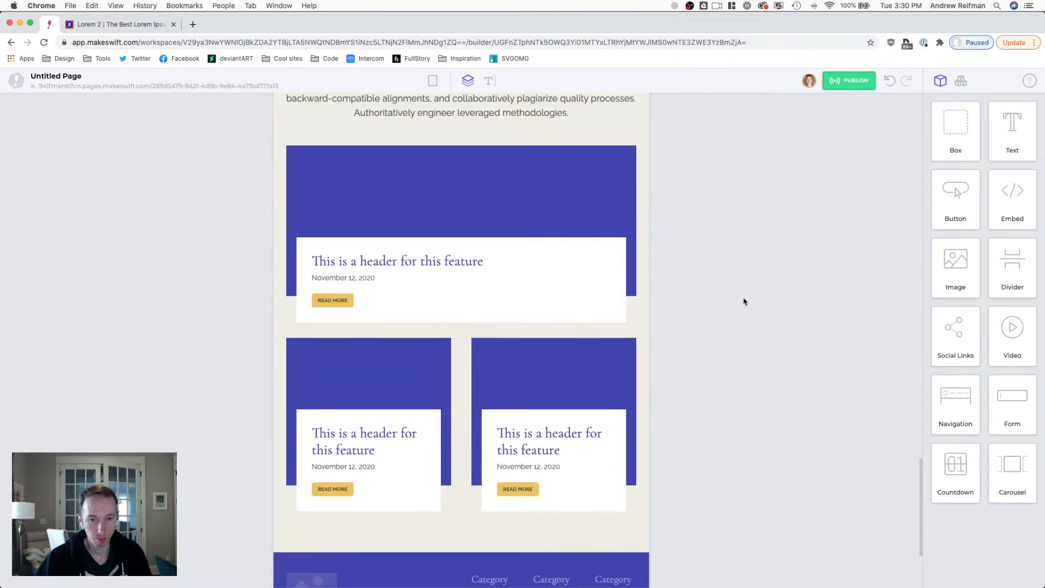
pyautogui.scroll(-3, 745, 301)
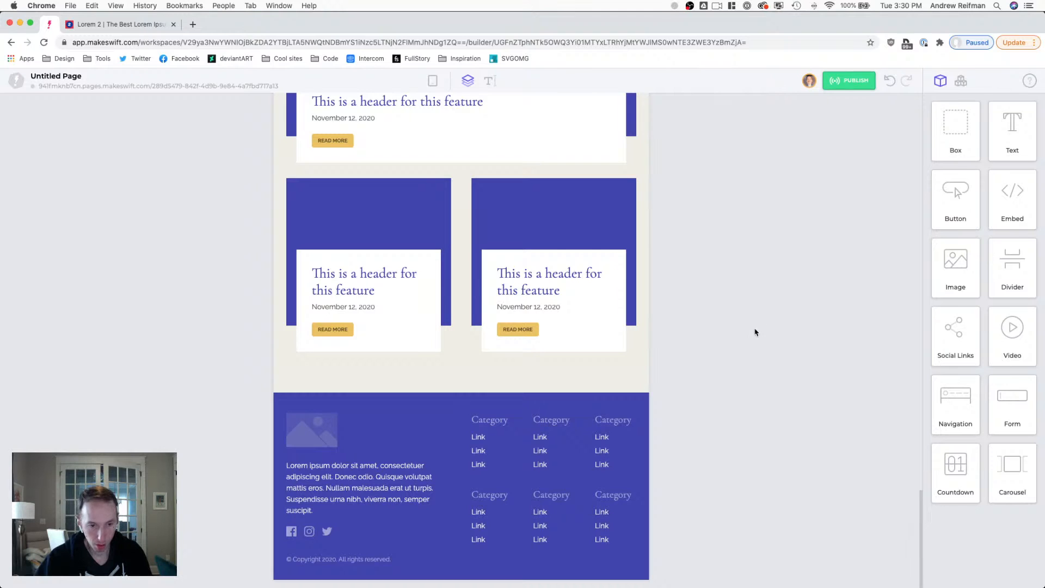
pyautogui.click(359, 494)
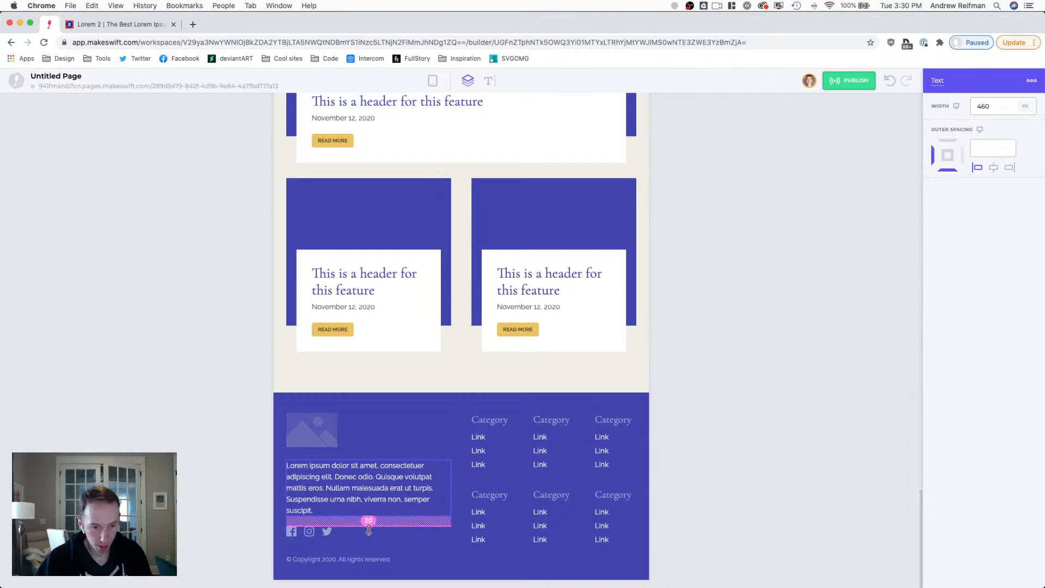
pyautogui.click(768, 516)
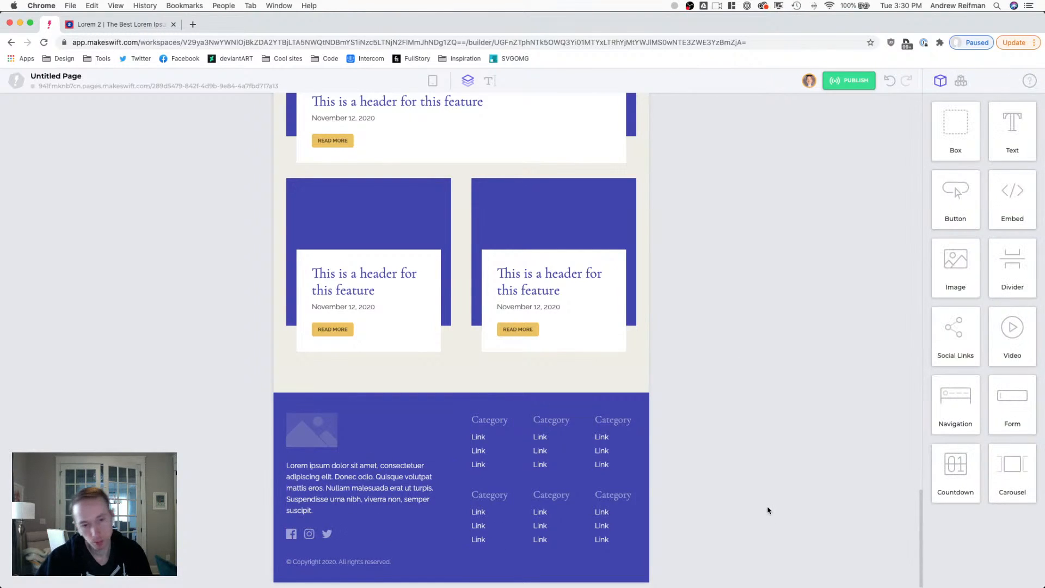
# - Switch the page builder from the tablet layout to the Mobile layout
pyautogui.scroll(4, 753, 476)
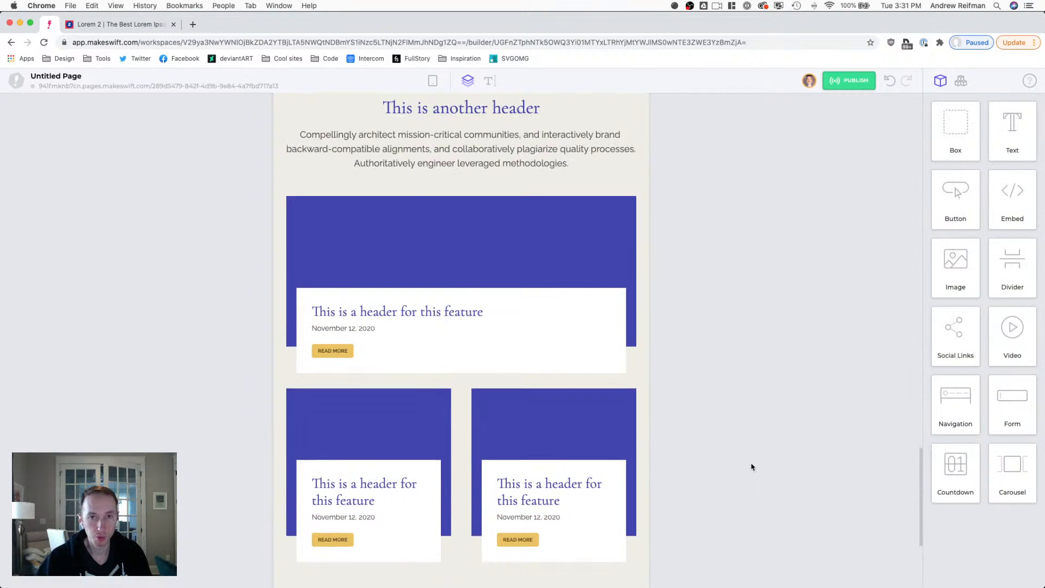
pyautogui.scroll(15, 752, 467)
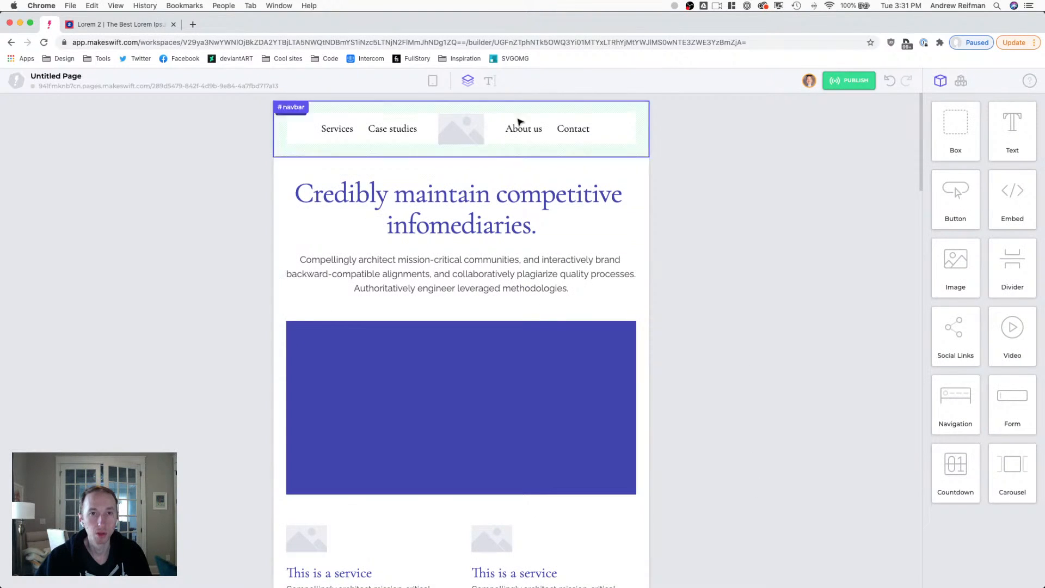
pyautogui.click(435, 81)
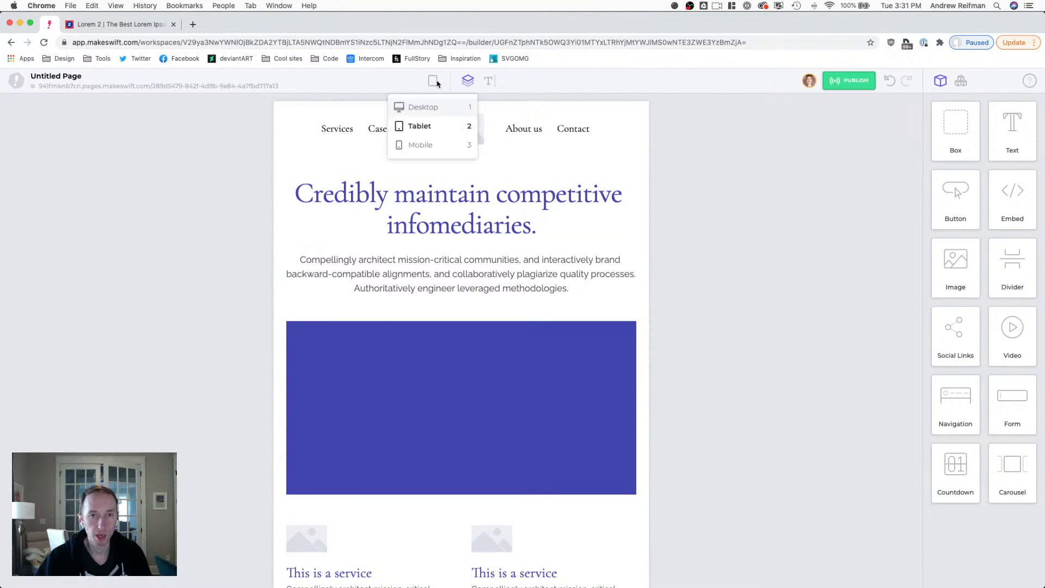
pyautogui.click(425, 145)
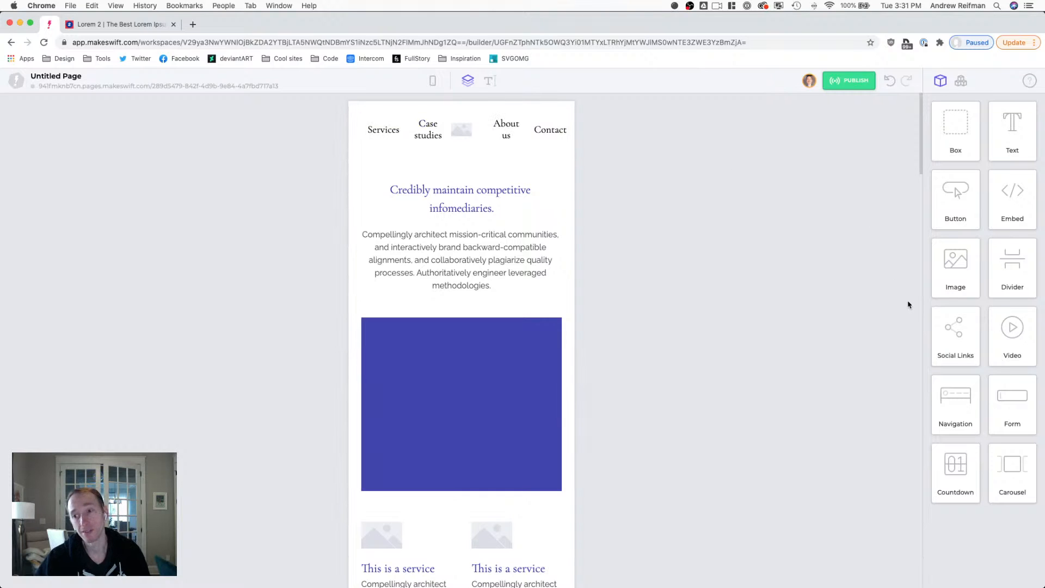
pyautogui.moveTo(953, 397); pyautogui.dragTo(436, 121)
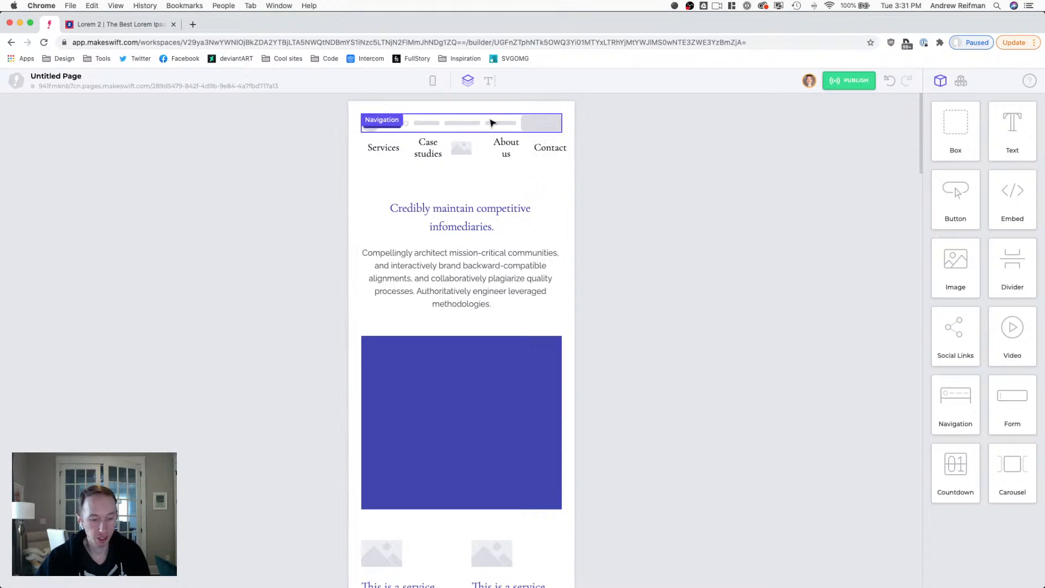
pyautogui.press('1')
pyautogui.press('2')
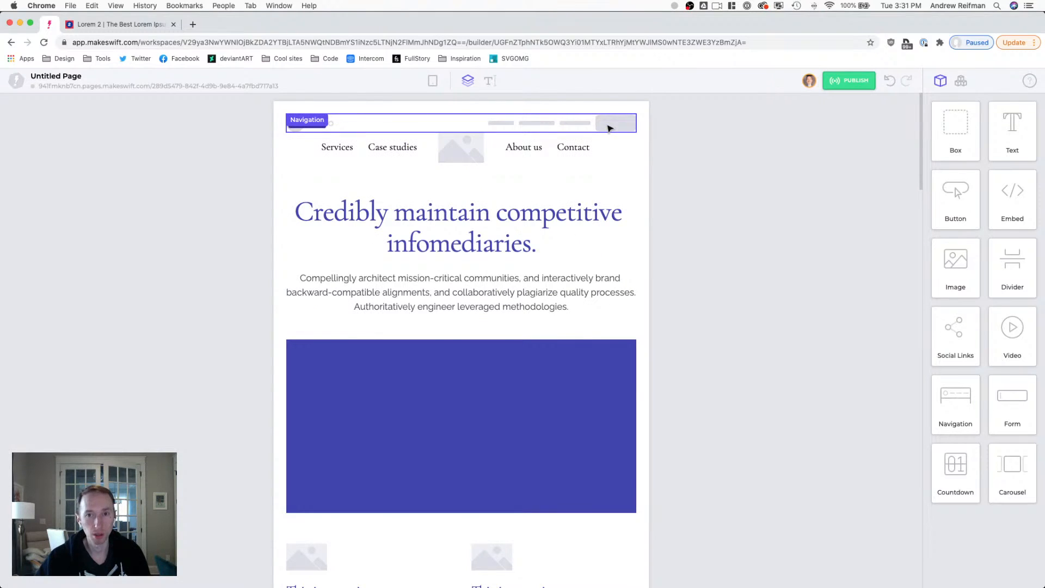
pyautogui.press('3')
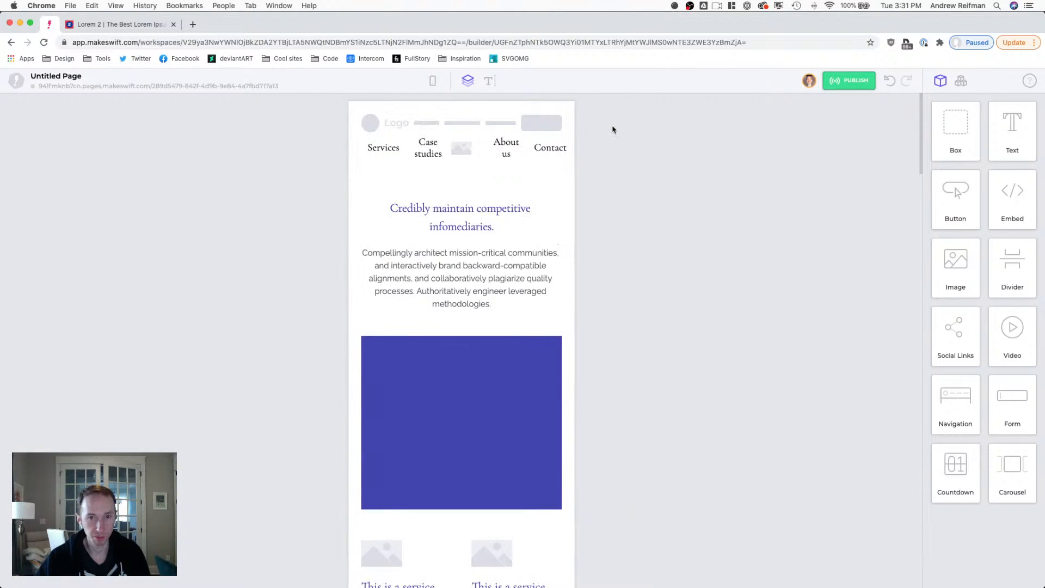
pyautogui.click(542, 127)
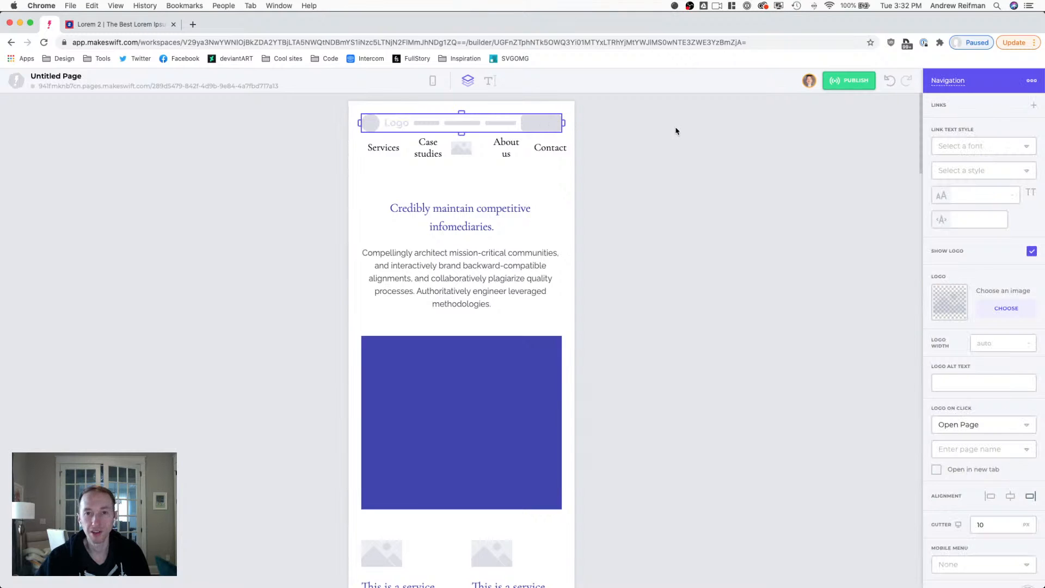
pyautogui.press('Delete')
# - Duplicate the navigation holding Services and Case studies, placing the copy at full width above the existing navbar row
pyautogui.click(422, 134)
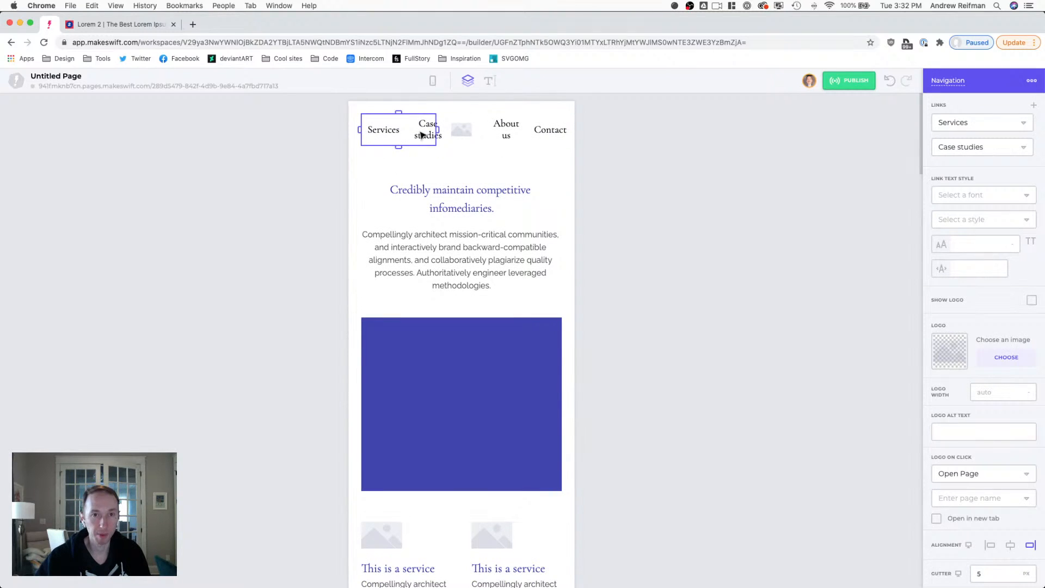
pyautogui.press('super+c')
pyautogui.press('Escape')
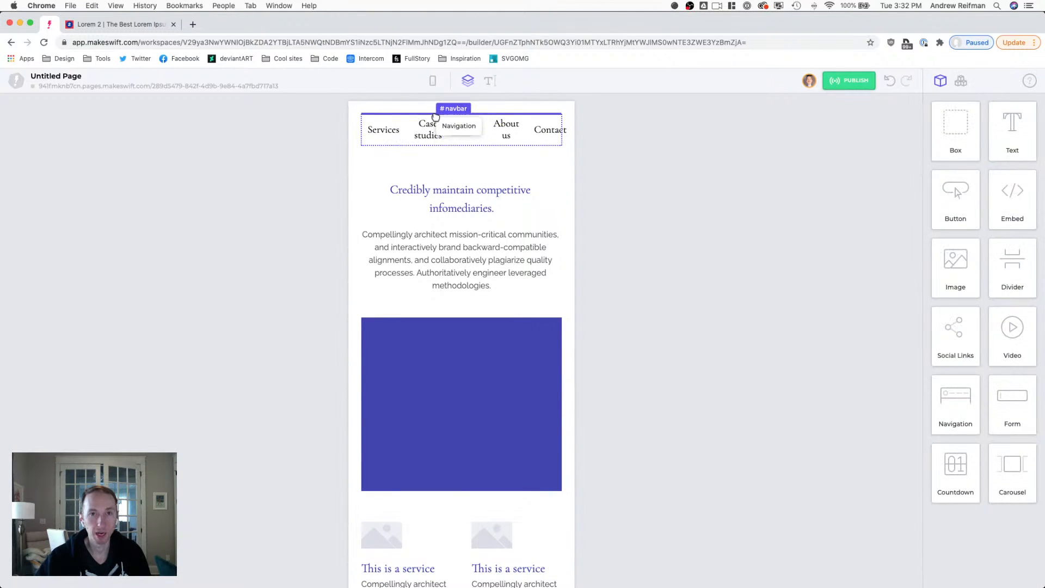
pyautogui.press('super+v')
pyautogui.moveTo(454, 128); pyautogui.dragTo(454, 134)
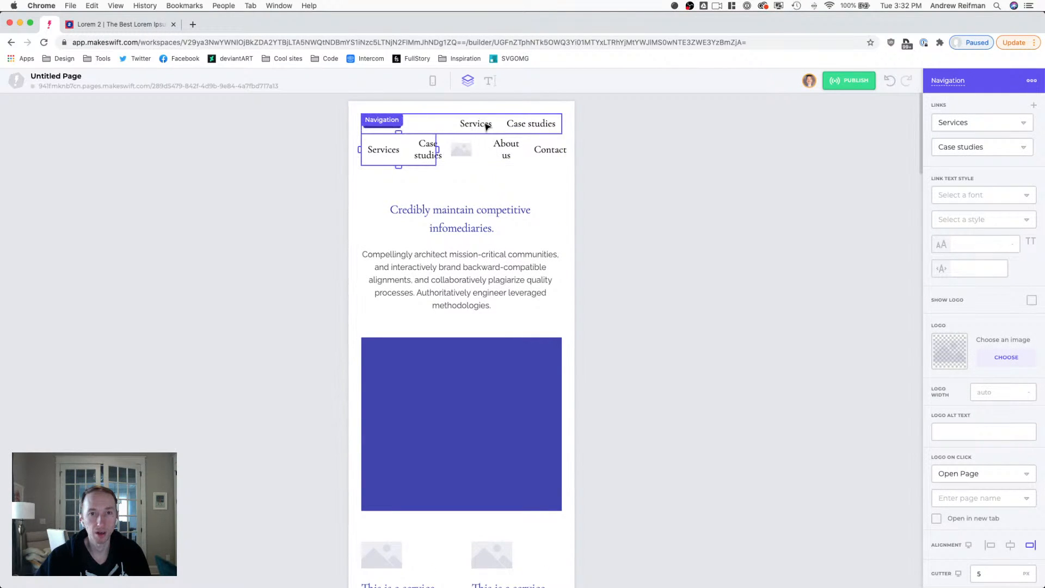
# - Add two more links to the copied navigation, labelled About us and Contact
pyautogui.click(1034, 105)
pyautogui.click(1034, 106)
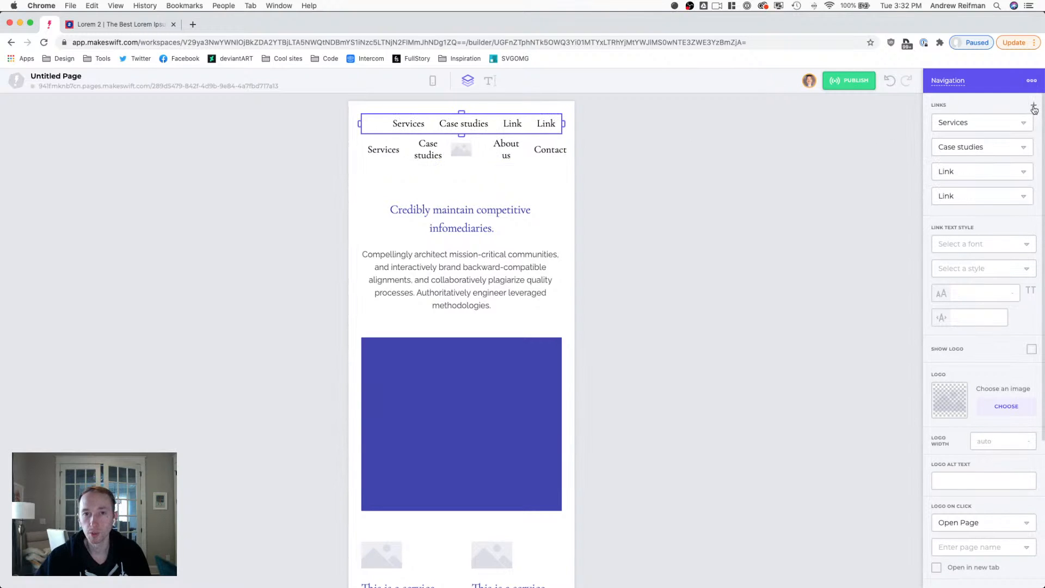
pyautogui.doubleClick(953, 171)
pyautogui.write('Sb')
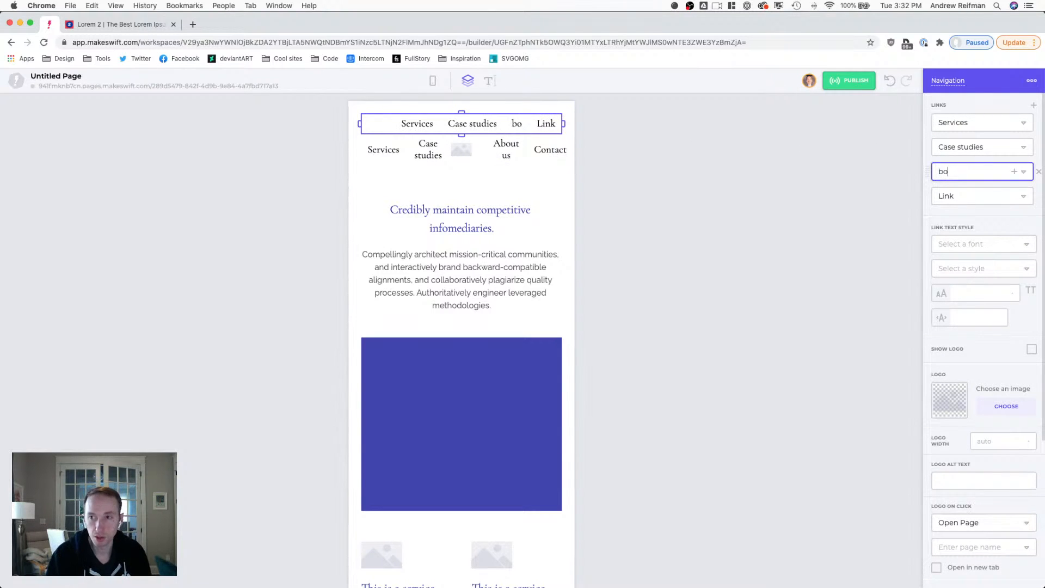
pyautogui.press('BackSpace')
pyautogui.press('BackSpace')
pyautogui.write('About ')
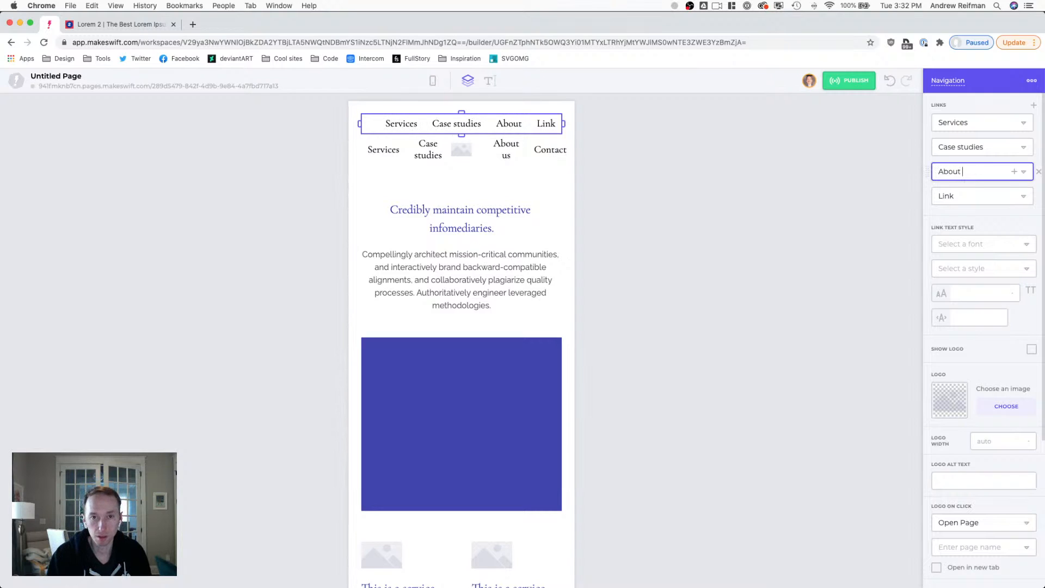
pyautogui.write('us')
pyautogui.doubleClick(949, 194)
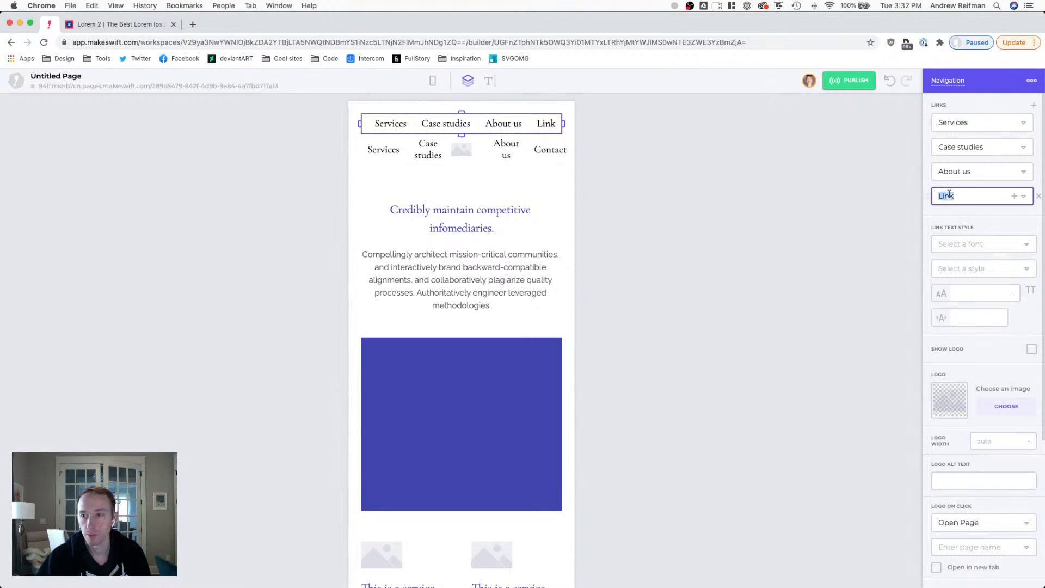
pyautogui.write('Contact')
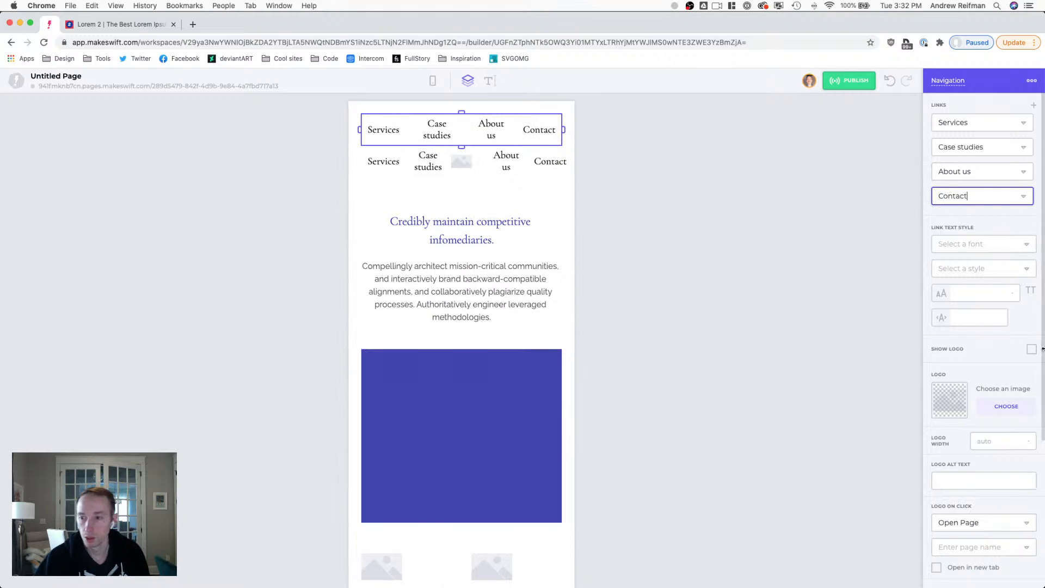
# - Show the logo in the copied navigation and set its mobile menu to Cover from right
pyautogui.click(1032, 349)
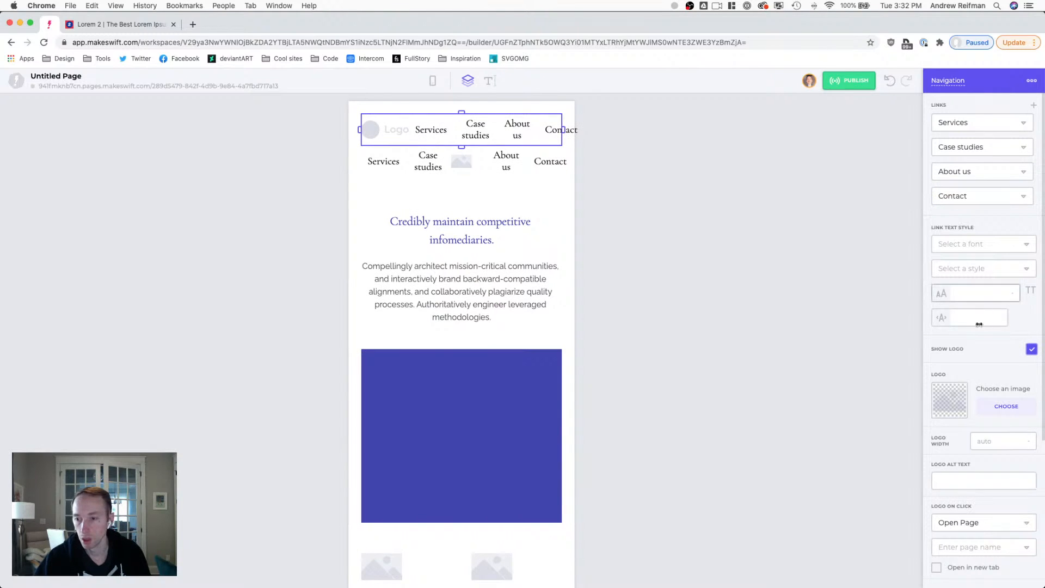
pyautogui.scroll(-5, 979, 343)
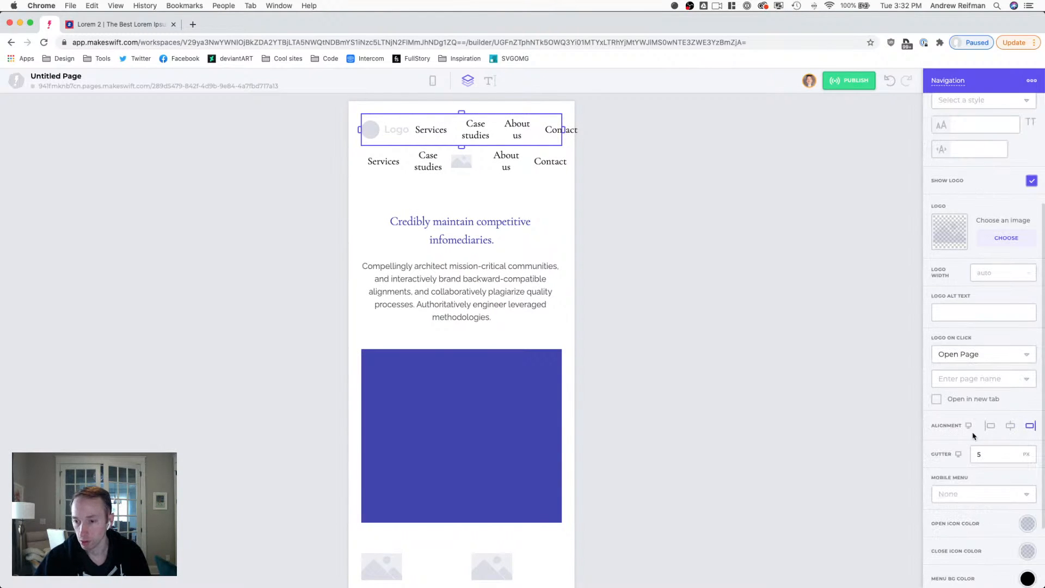
pyautogui.click(961, 494)
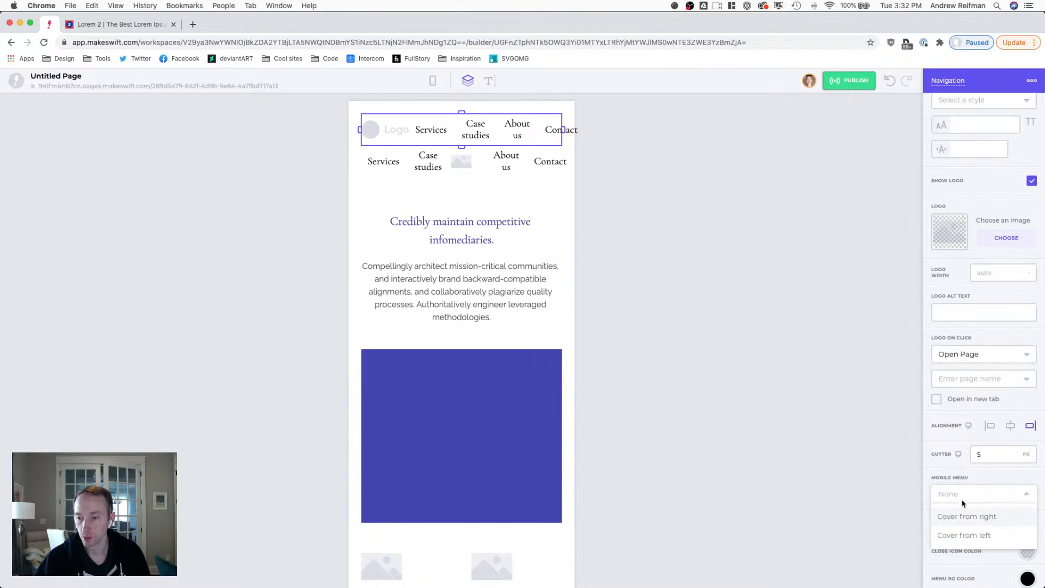
pyautogui.click(961, 516)
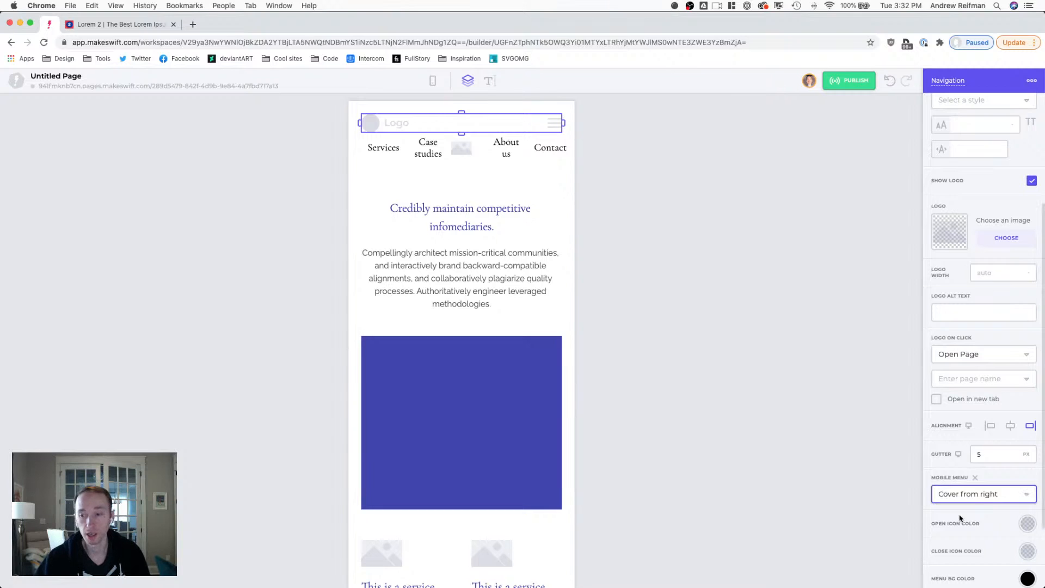
# - Set the mobile menu's open icon color to the blue site color
pyautogui.scroll(-1, 961, 518)
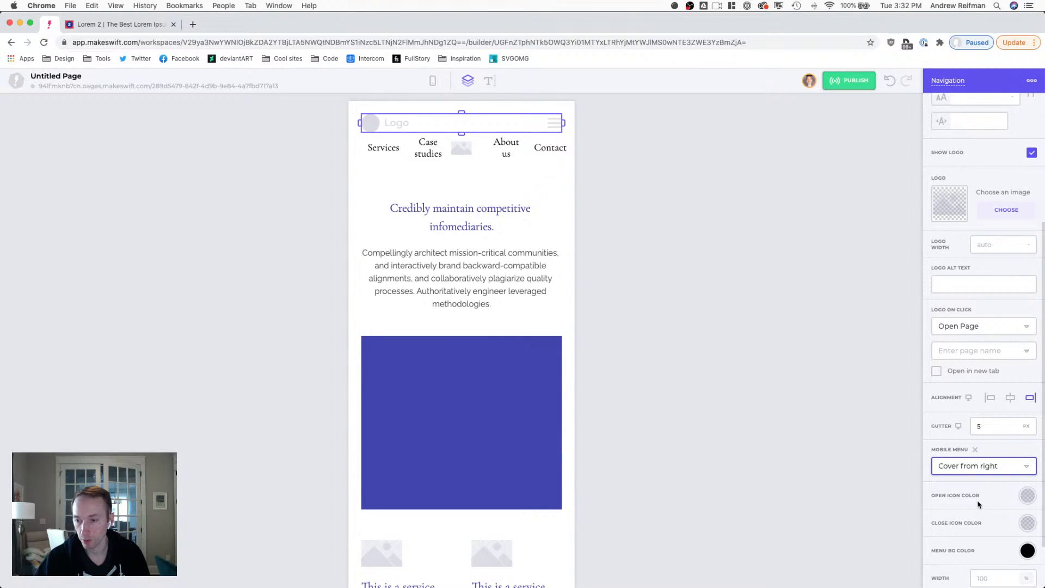
pyautogui.click(1021, 494)
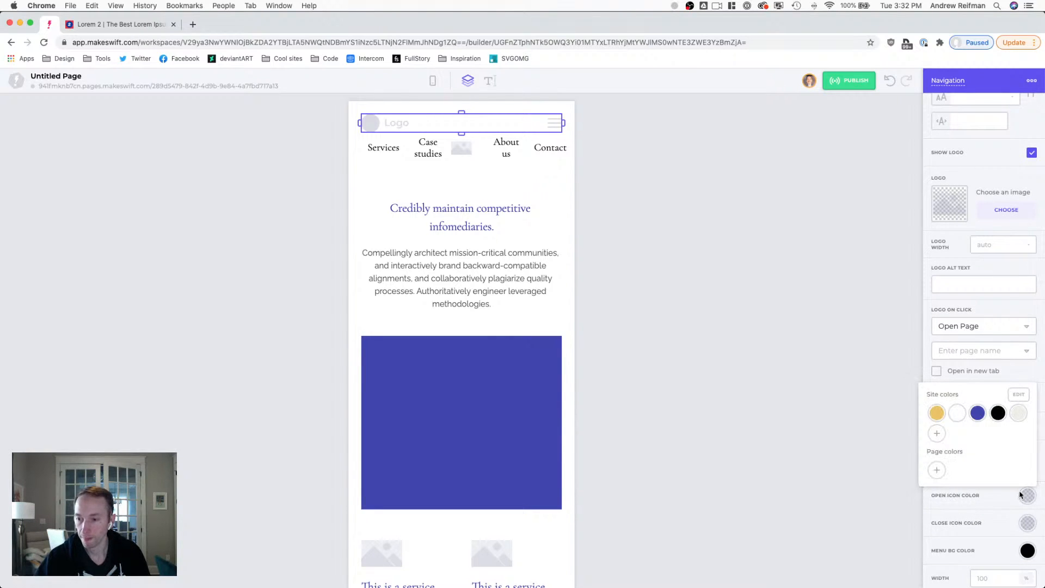
pyautogui.click(978, 413)
pyautogui.click(1000, 505)
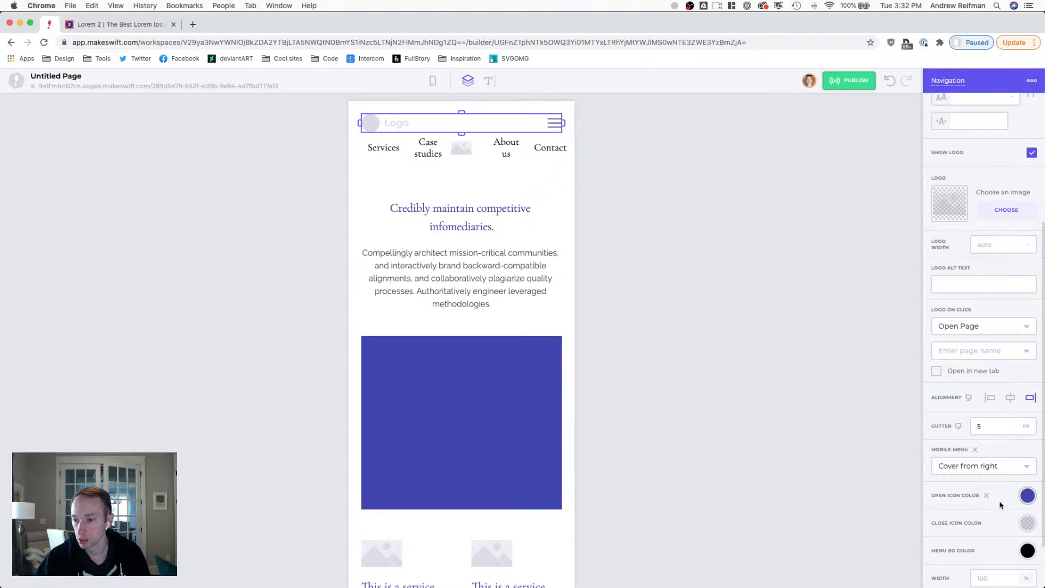
# - Set the mobile menu's background color to the blue site color
pyautogui.scroll(-1, 1000, 495)
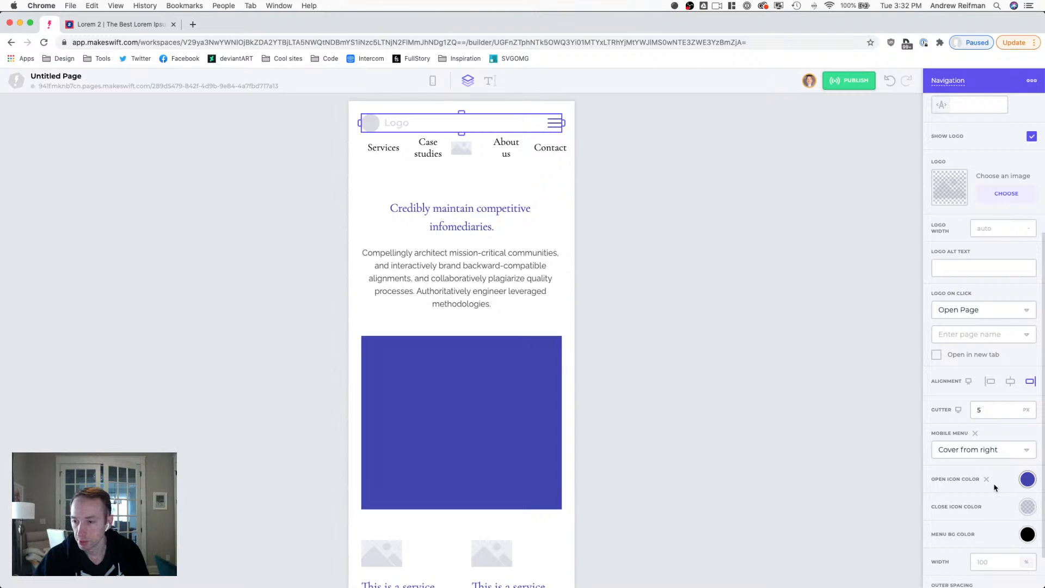
pyautogui.scroll(-1, 996, 485)
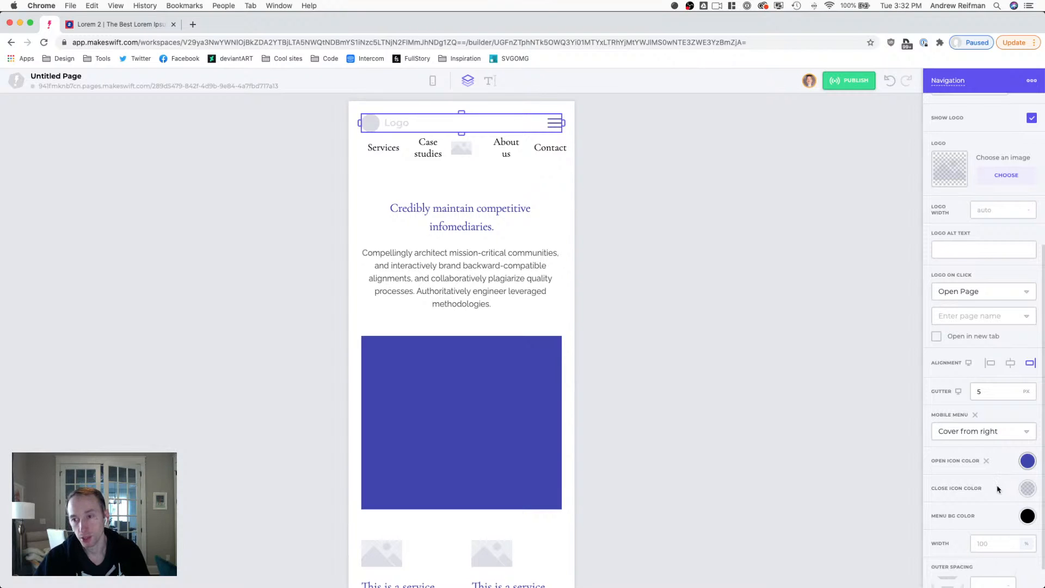
pyautogui.click(1027, 489)
pyautogui.click(1028, 516)
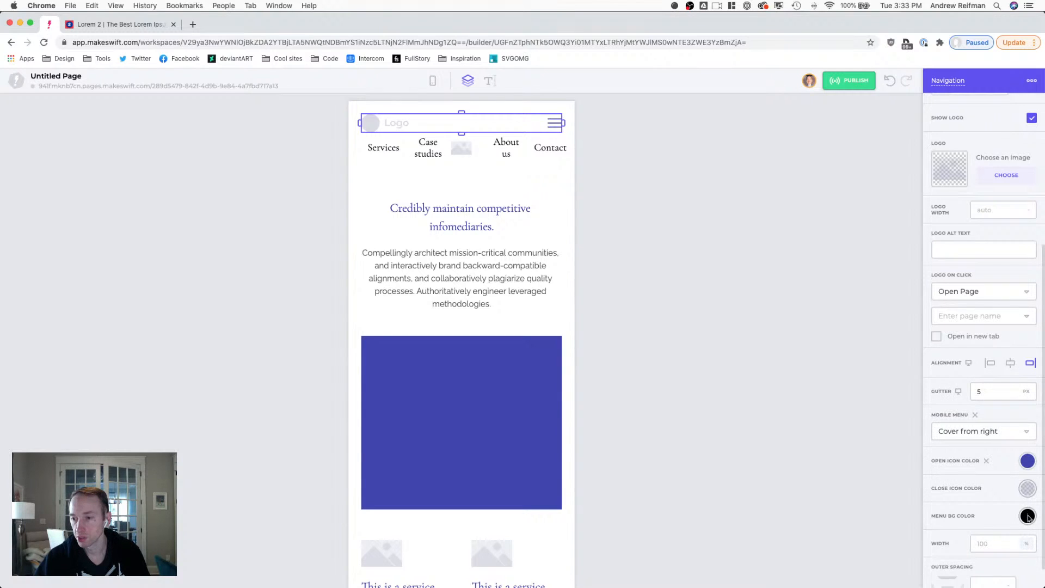
pyautogui.click(979, 435)
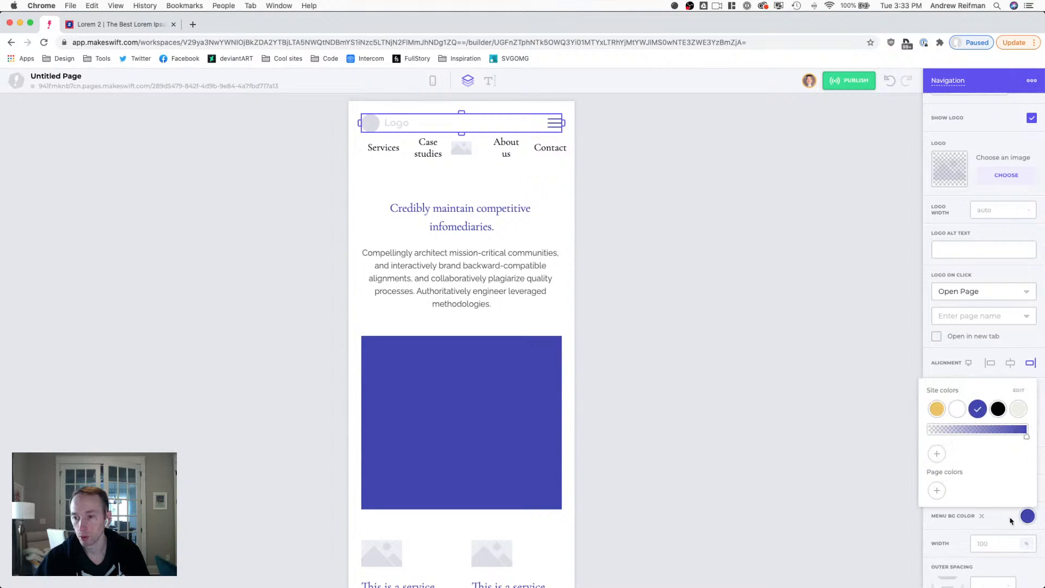
pyautogui.click(1004, 523)
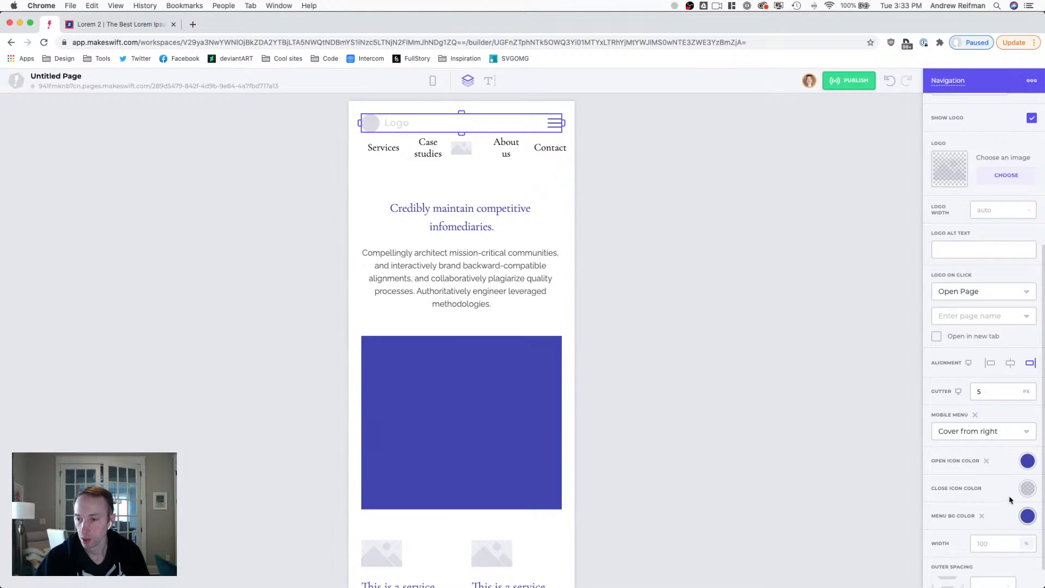
# - Set the mobile menu's close icon color to the white site color at 51% opacity
pyautogui.click(1024, 489)
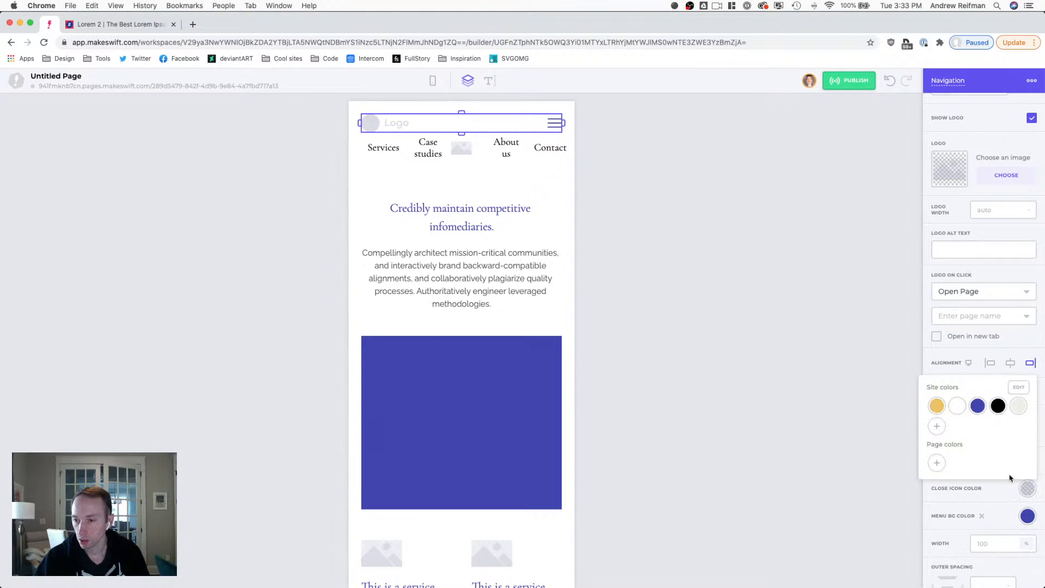
pyautogui.click(961, 410)
pyautogui.moveTo(1023, 412); pyautogui.dragTo(980, 407)
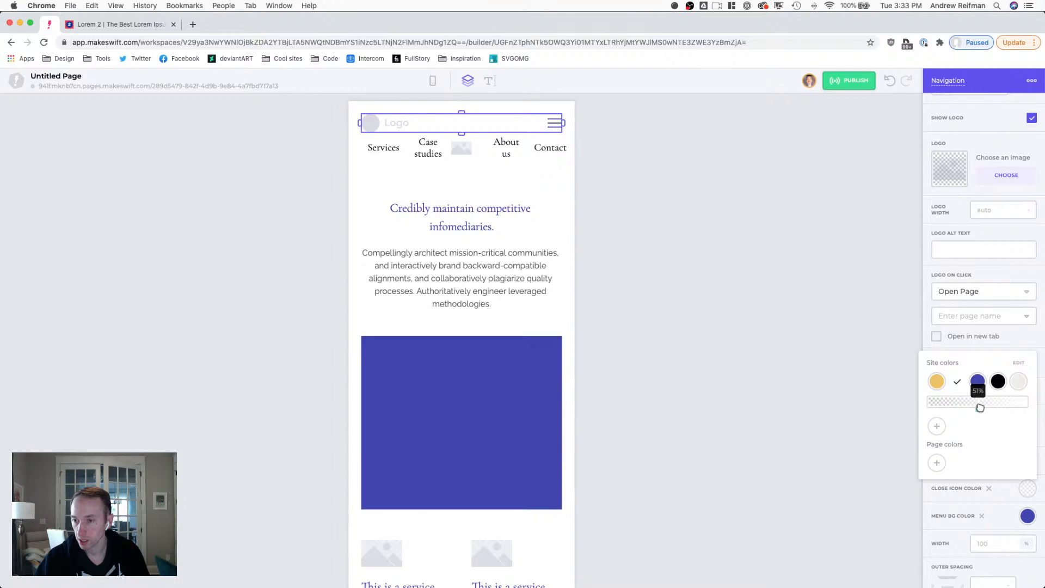
pyautogui.click(1017, 338)
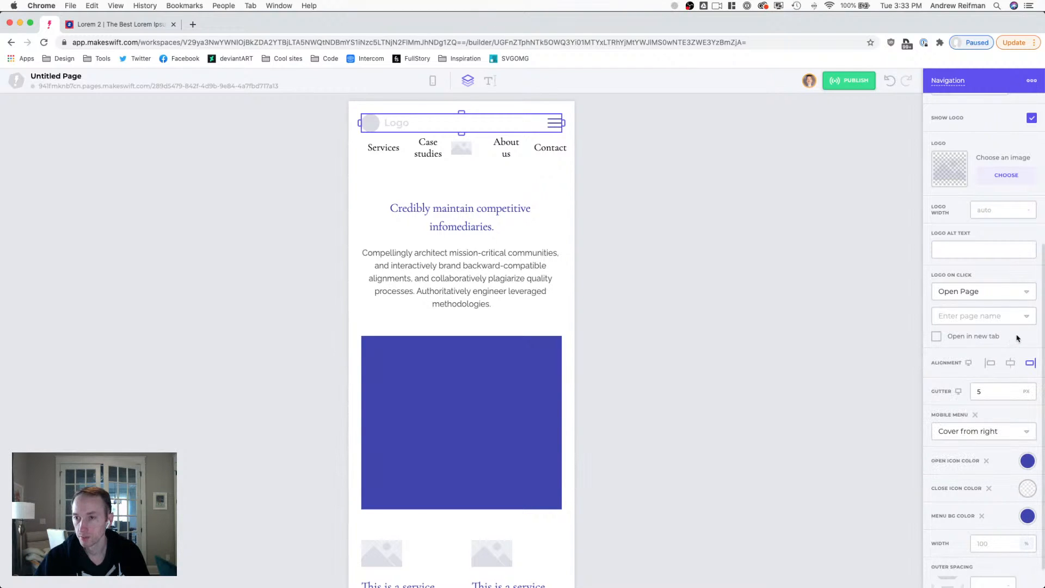
# - Set the Services link's text color to the white site color in the mobile navigation
pyautogui.scroll(5, 976, 267)
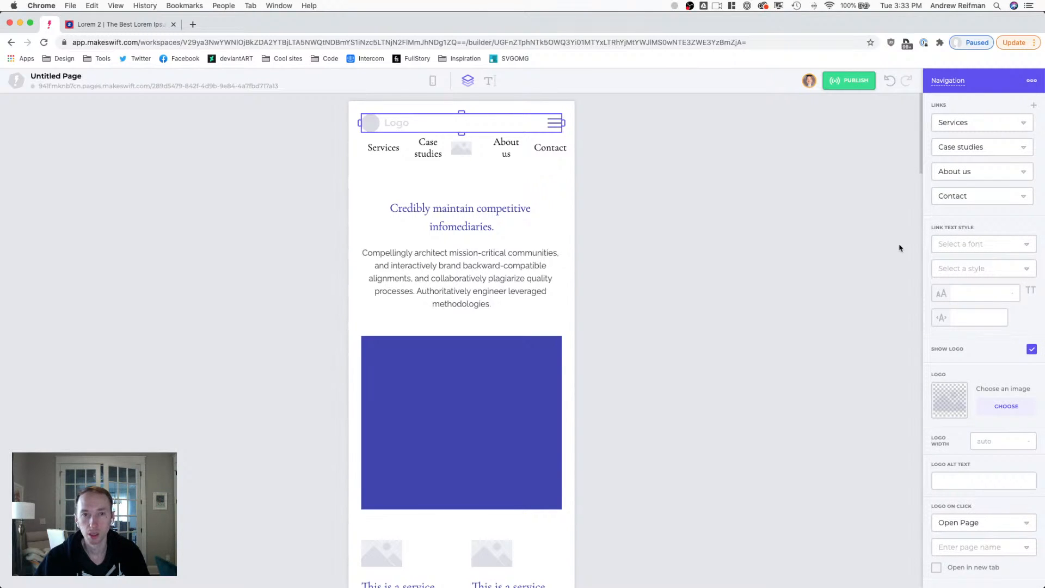
pyautogui.click(1024, 124)
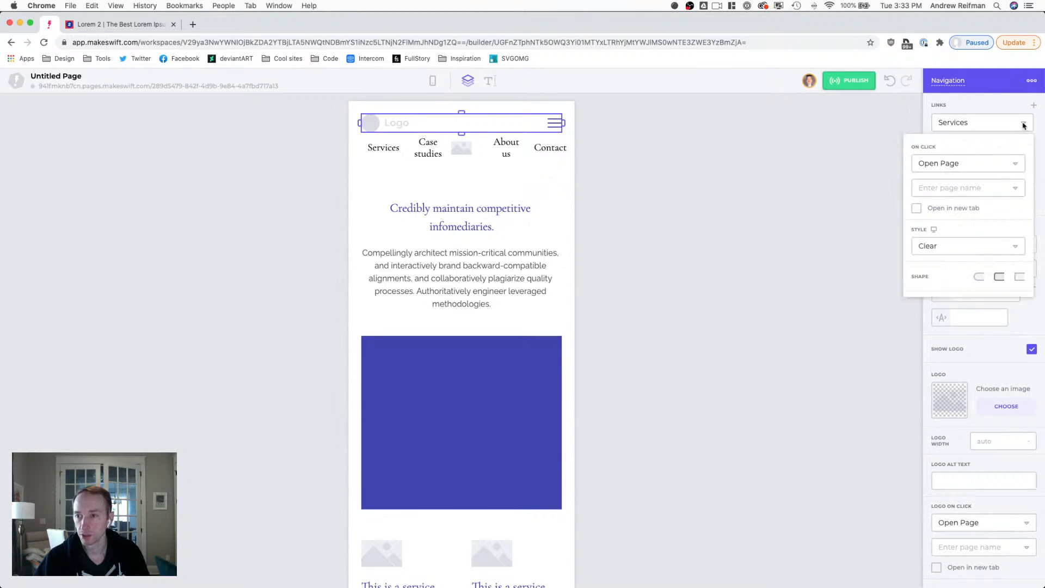
pyautogui.scroll(-5, 998, 210)
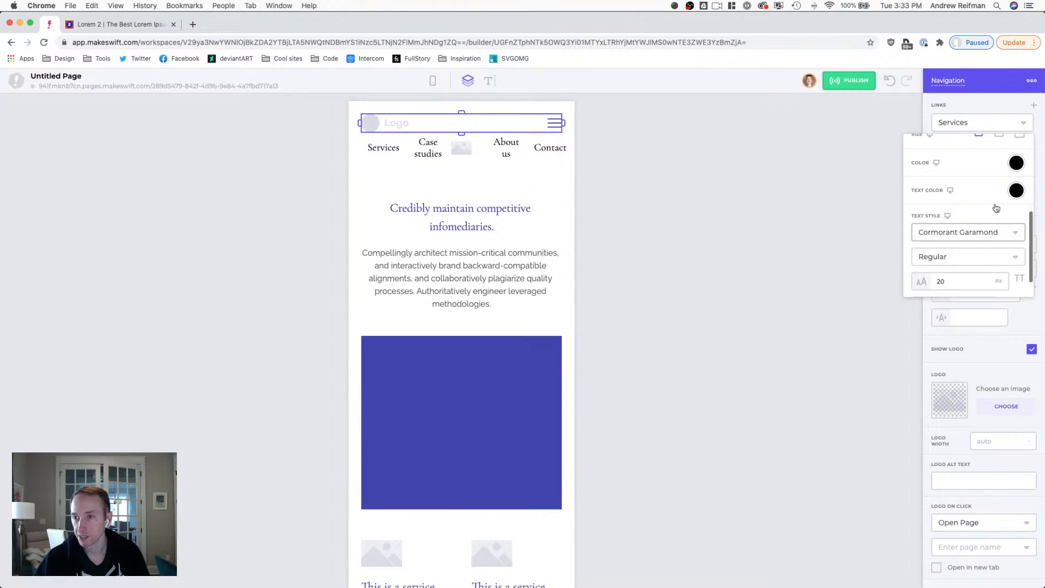
pyautogui.click(1016, 191)
pyautogui.click(947, 232)
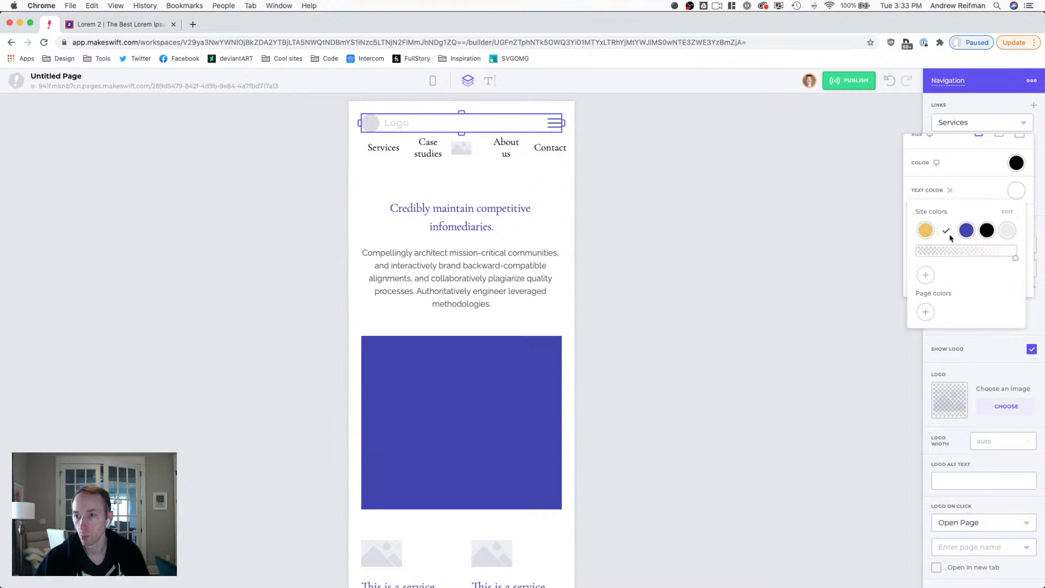
pyautogui.click(1007, 104)
pyautogui.click(1023, 121)
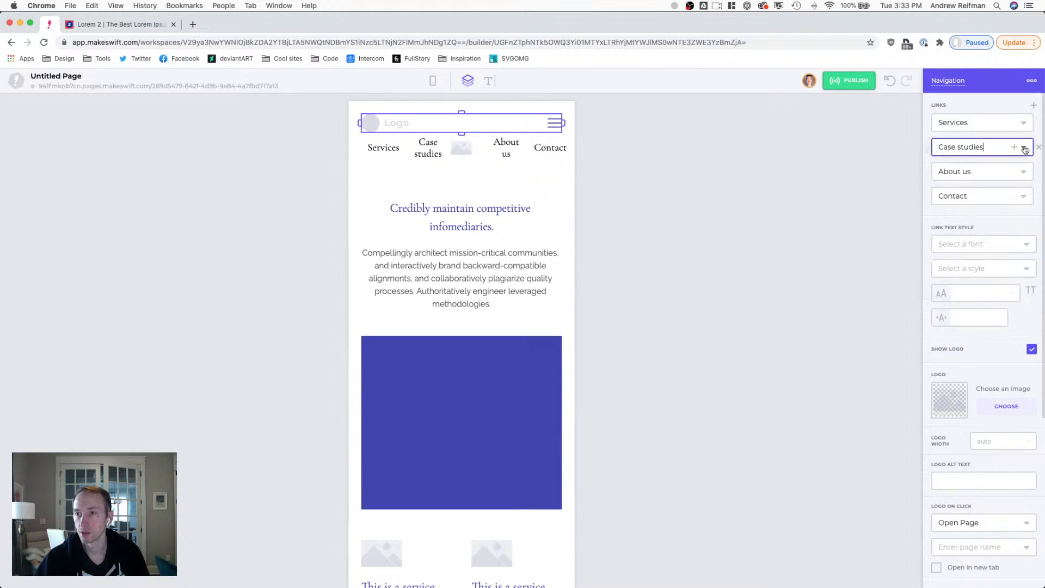
# - Set the Case studies link's text color to the white site color
pyautogui.click(1025, 150)
pyautogui.scroll(-3, 987, 207)
pyautogui.click(1016, 184)
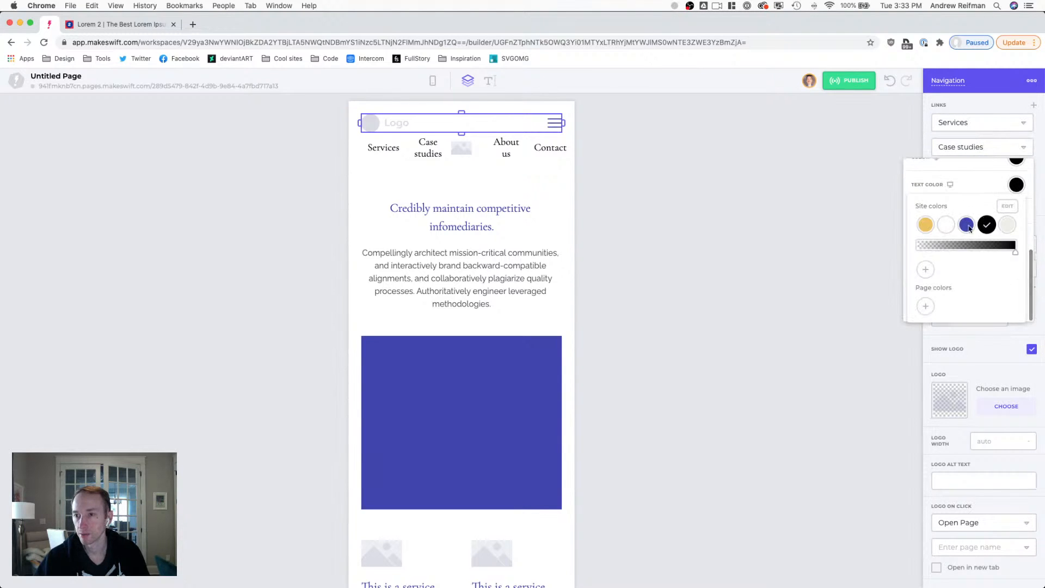
pyautogui.click(946, 225)
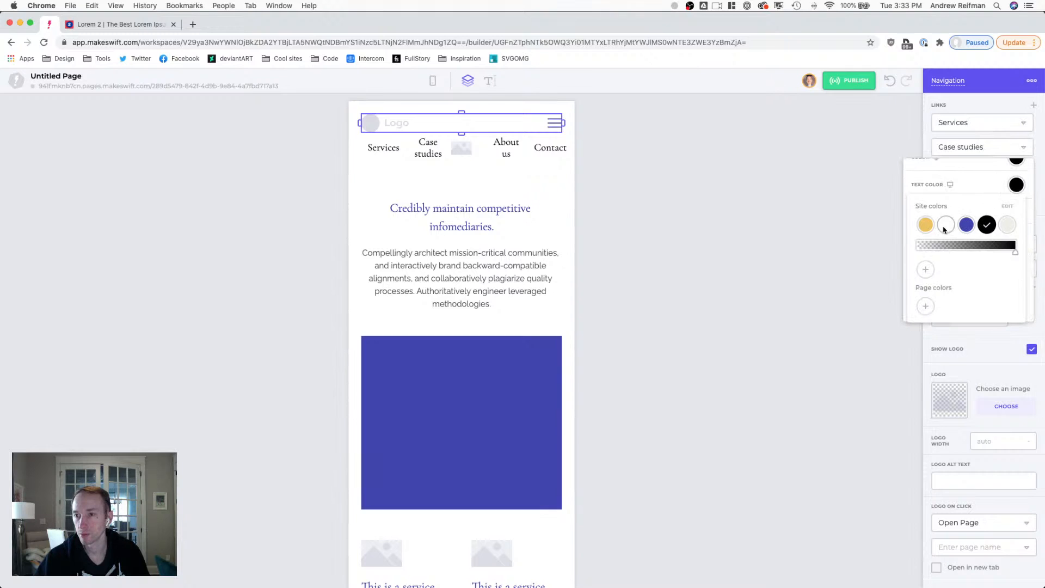
pyautogui.click(1014, 141)
# - Set the About us link's text color to the white site color
pyautogui.click(1020, 171)
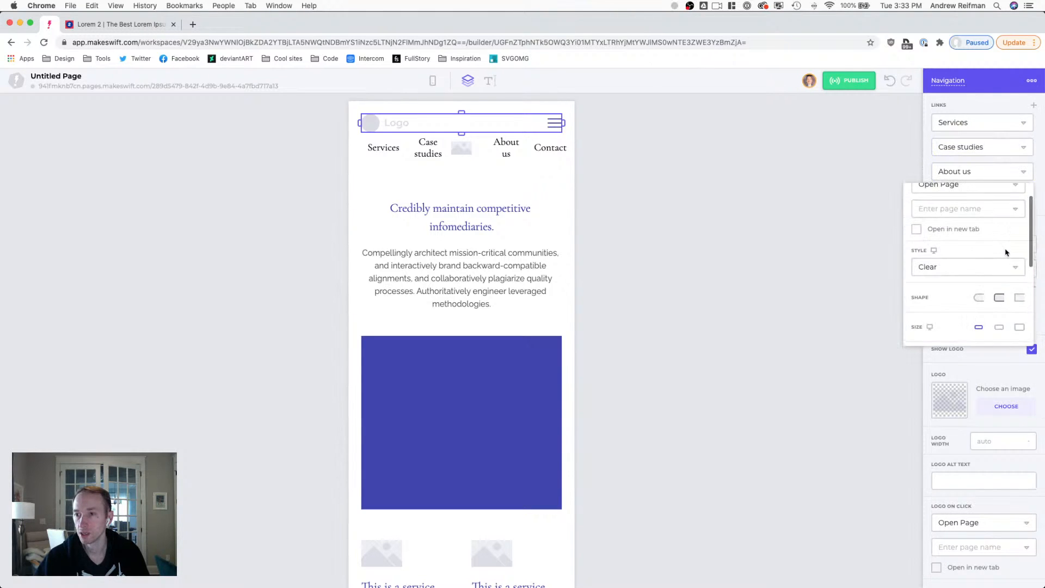
pyautogui.scroll(-3, 1007, 252)
pyautogui.click(1016, 300)
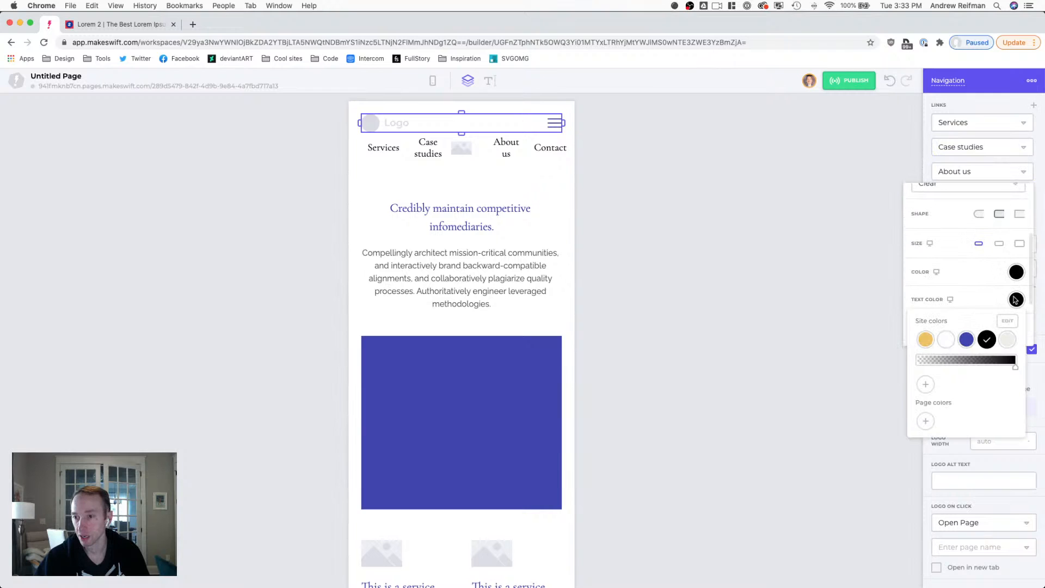
pyautogui.click(948, 341)
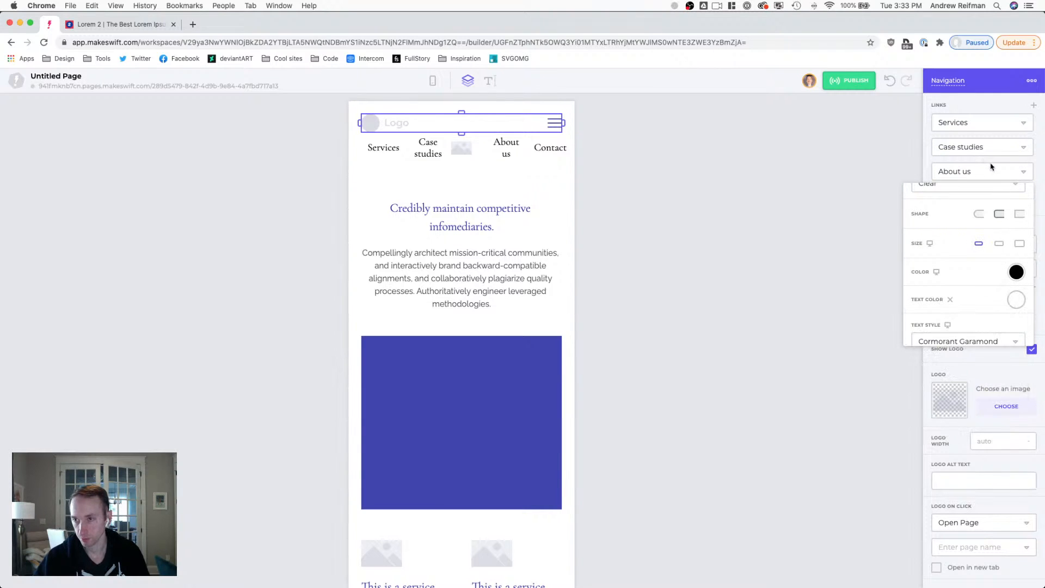
pyautogui.click(1019, 170)
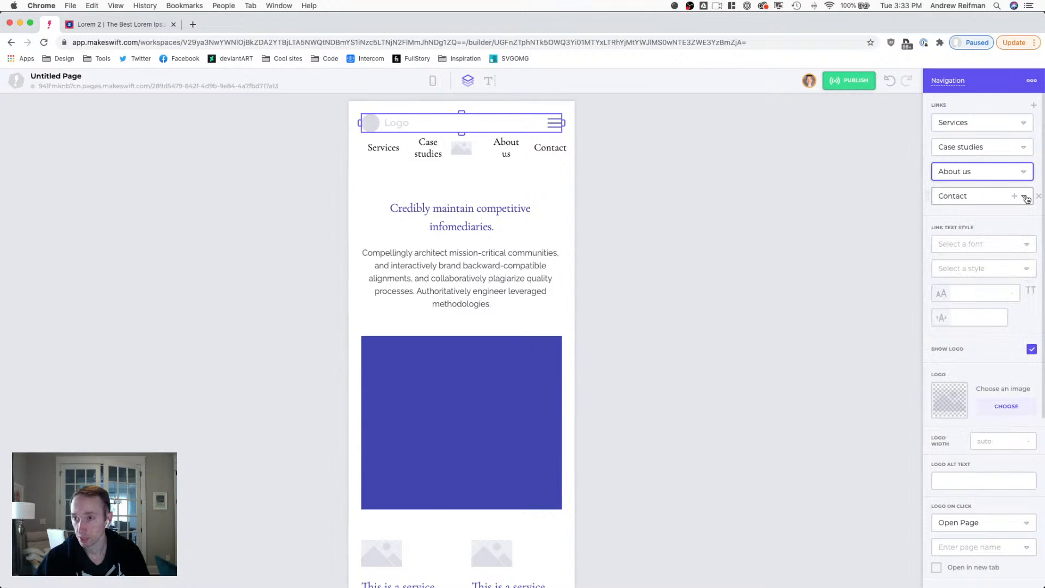
# - Set the Contact link's text color to the white site color
pyautogui.click(1025, 197)
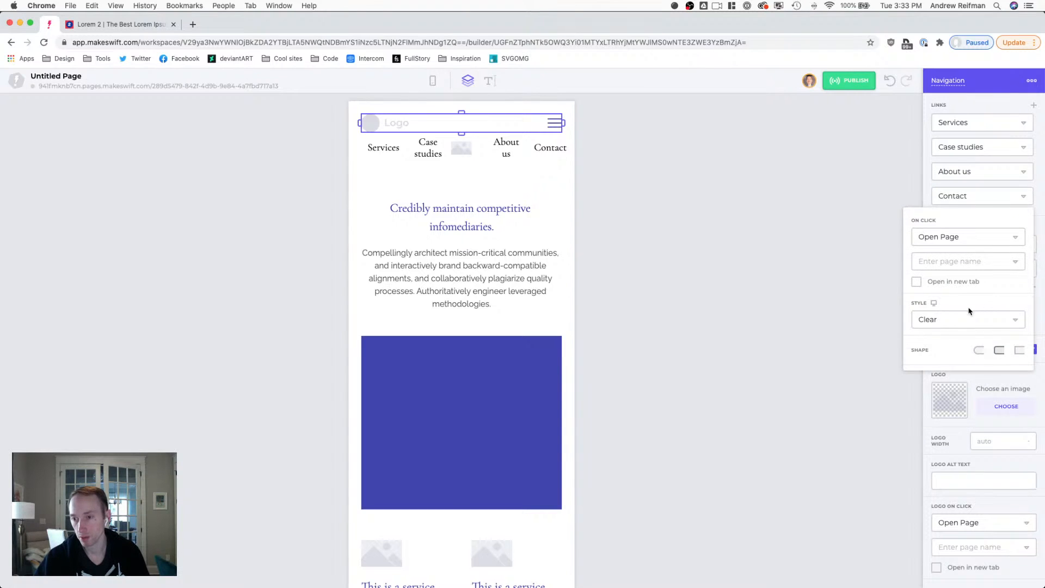
pyautogui.scroll(-5, 971, 310)
pyautogui.click(1017, 315)
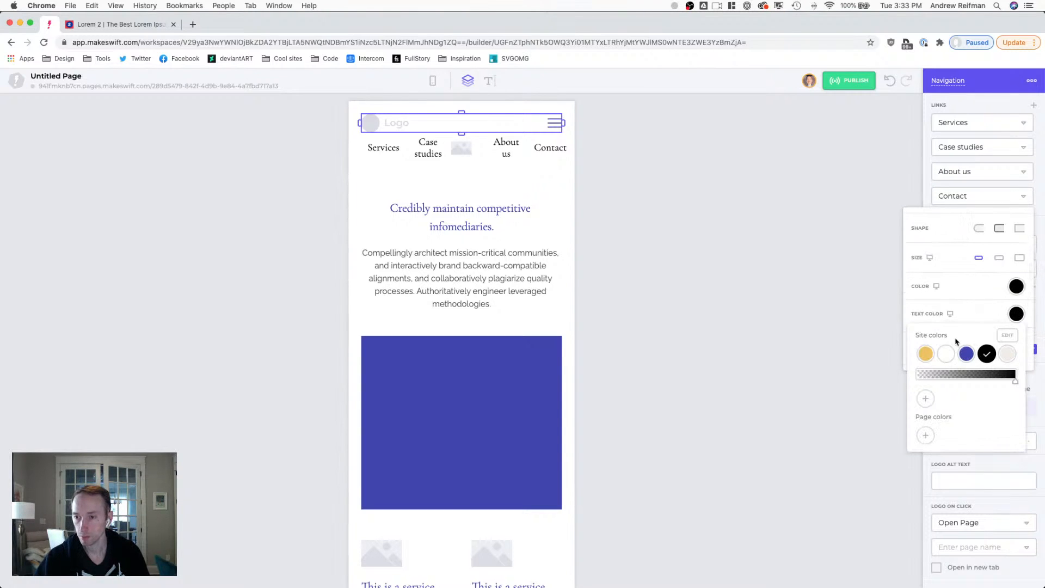
pyautogui.click(946, 354)
pyautogui.click(1035, 184)
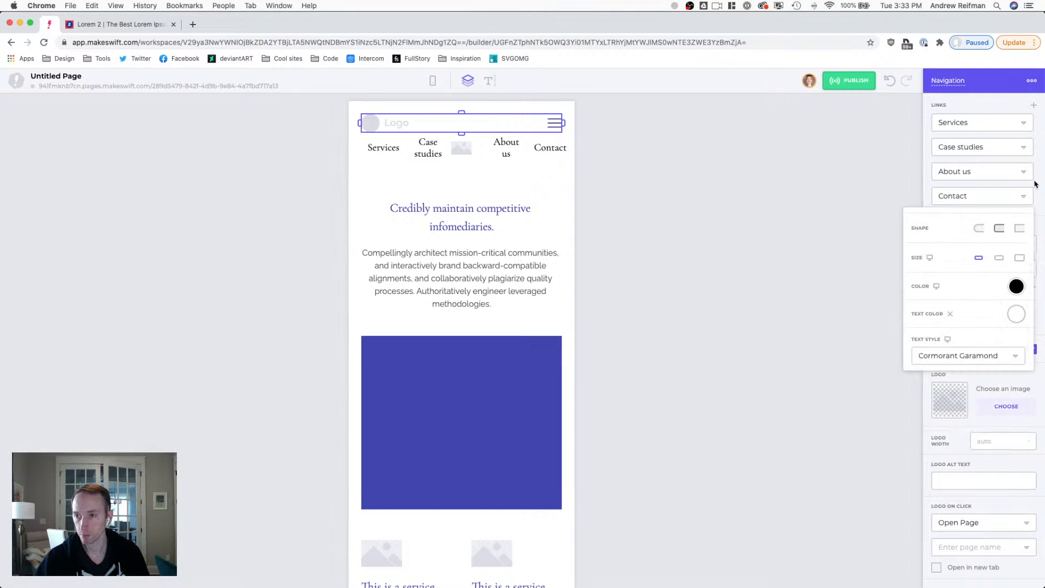
pyautogui.click(1038, 184)
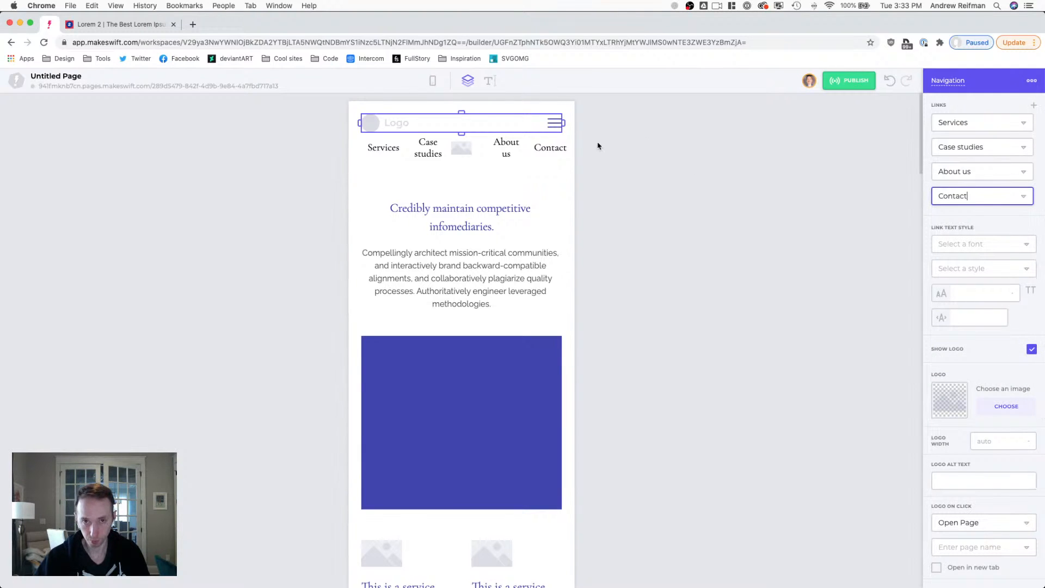
# - Hide the original two link groups and the image between them in the navbar-container on mobile
pyautogui.moveTo(381, 140)
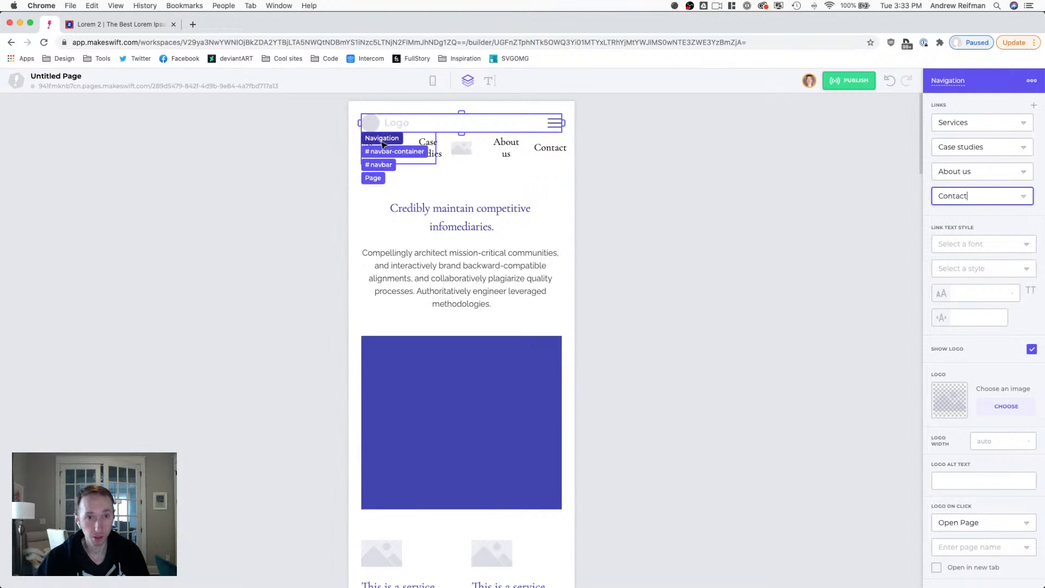
pyautogui.click(382, 153)
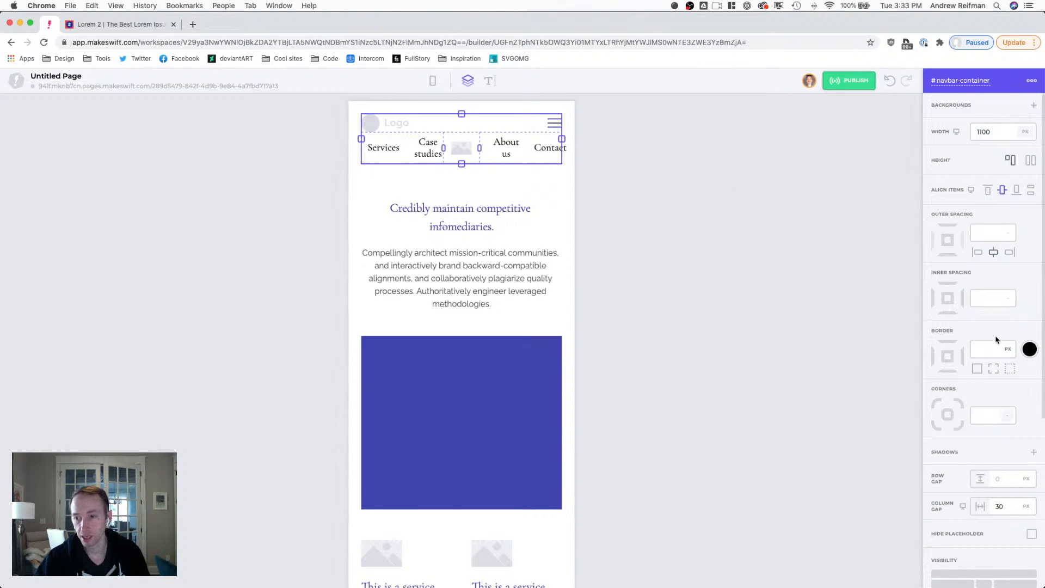
pyautogui.scroll(-1, 999, 343)
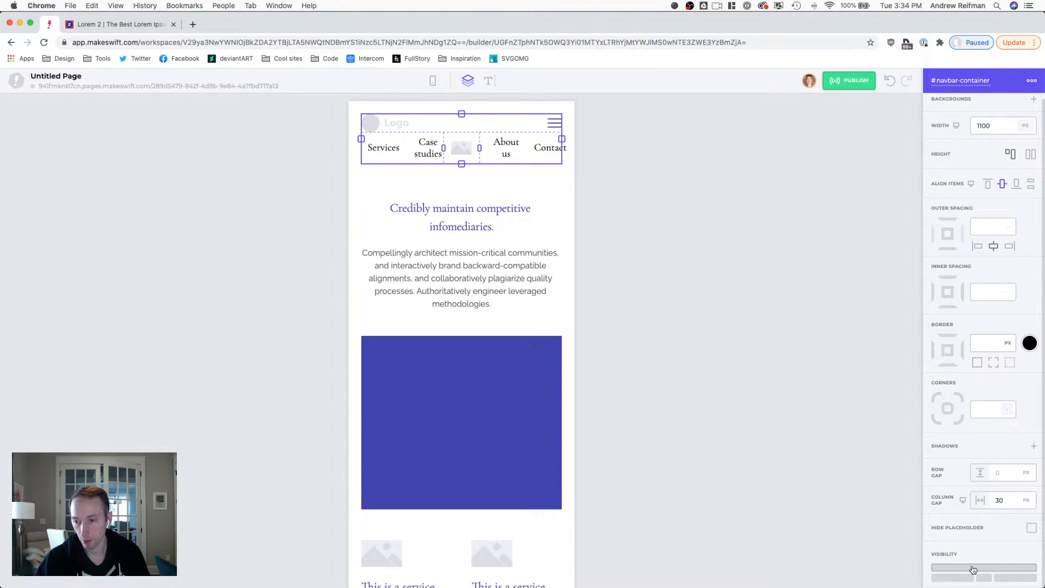
pyautogui.click(979, 582)
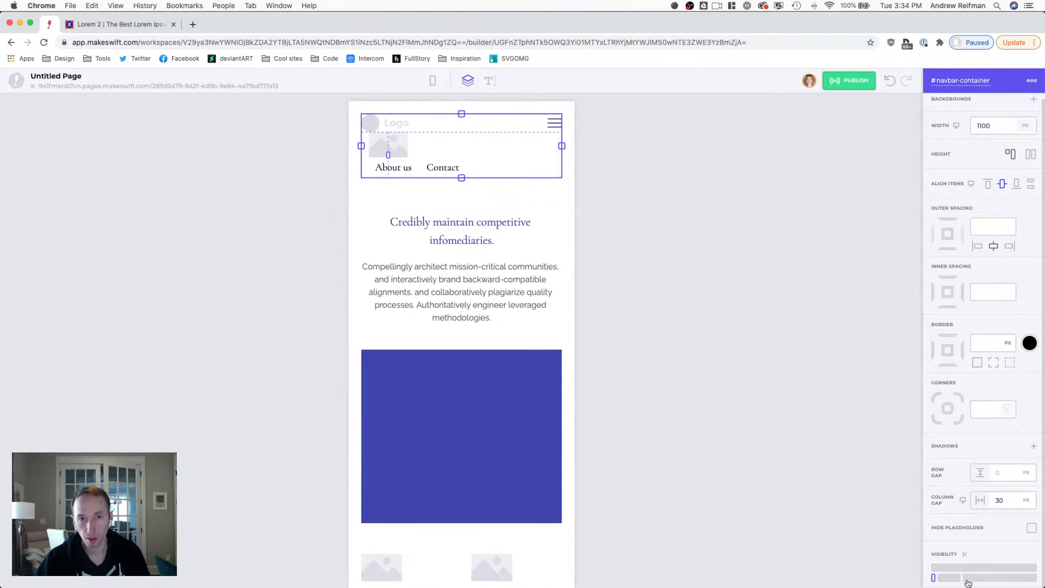
pyautogui.click(973, 582)
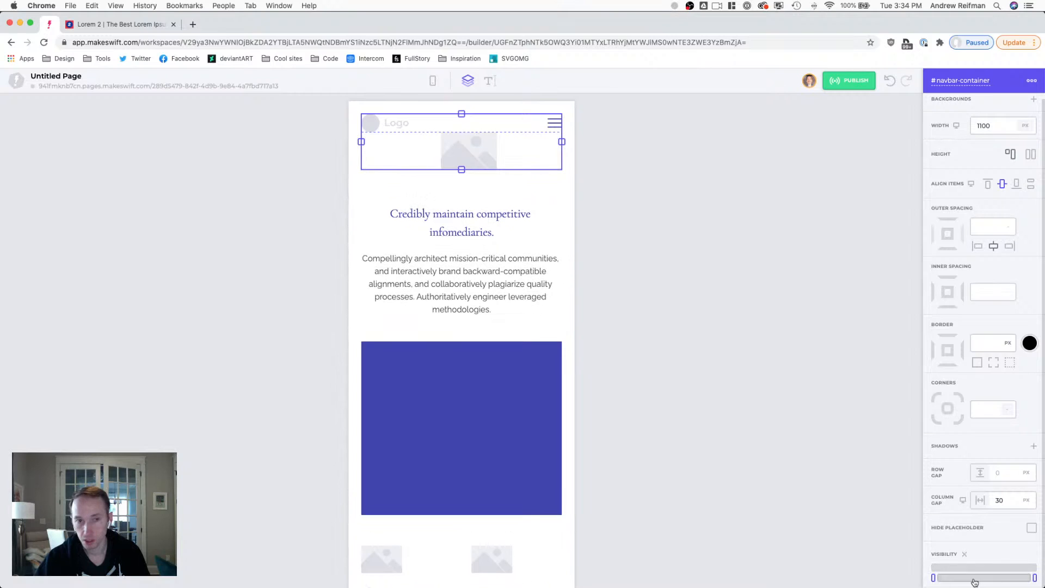
pyautogui.click(975, 583)
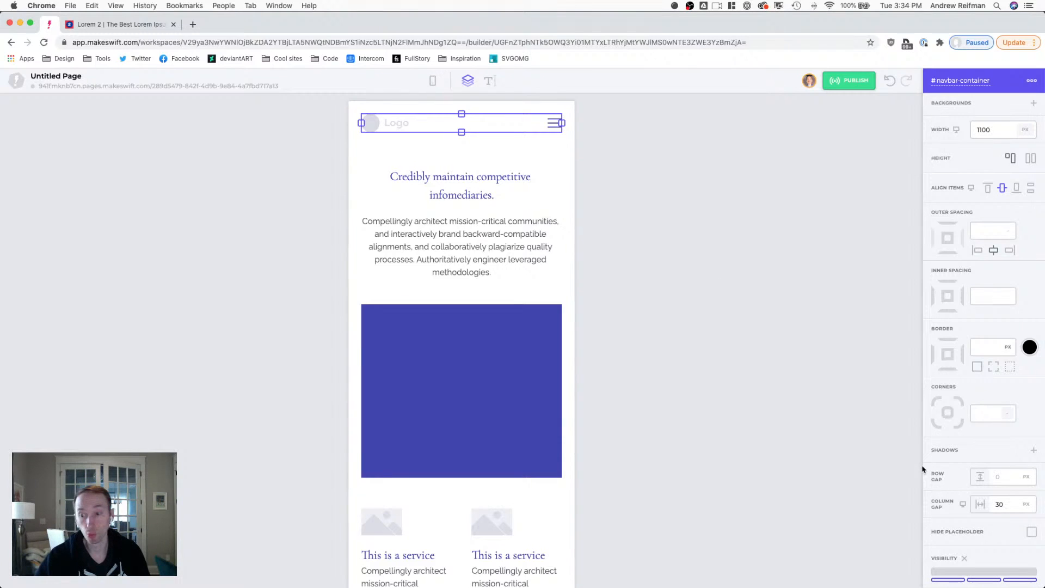
# - Compare the navbar across the desktop, tablet and mobile views
pyautogui.click(432, 80)
pyautogui.click(419, 109)
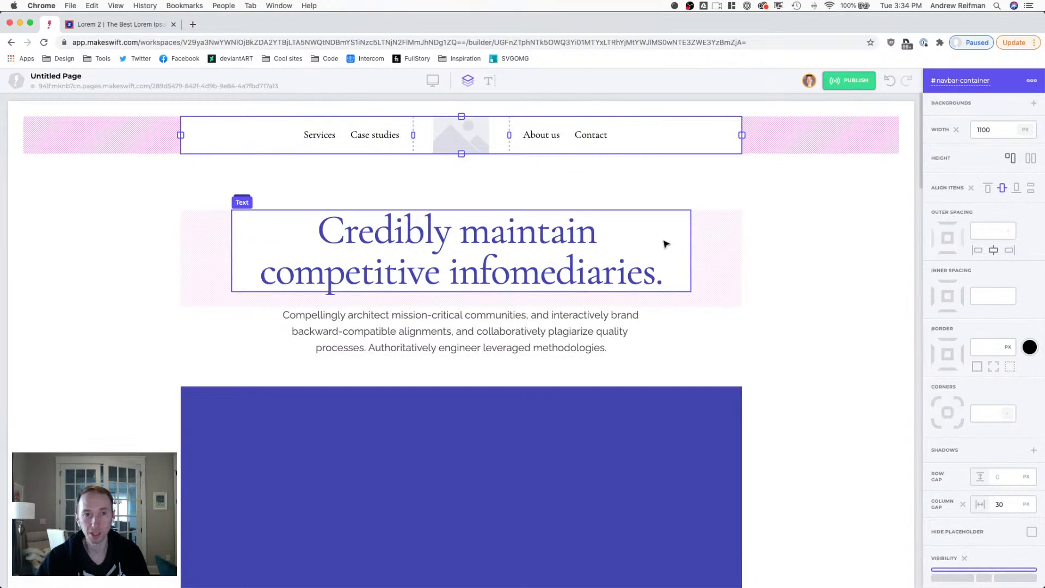
pyautogui.click(433, 81)
pyautogui.click(417, 127)
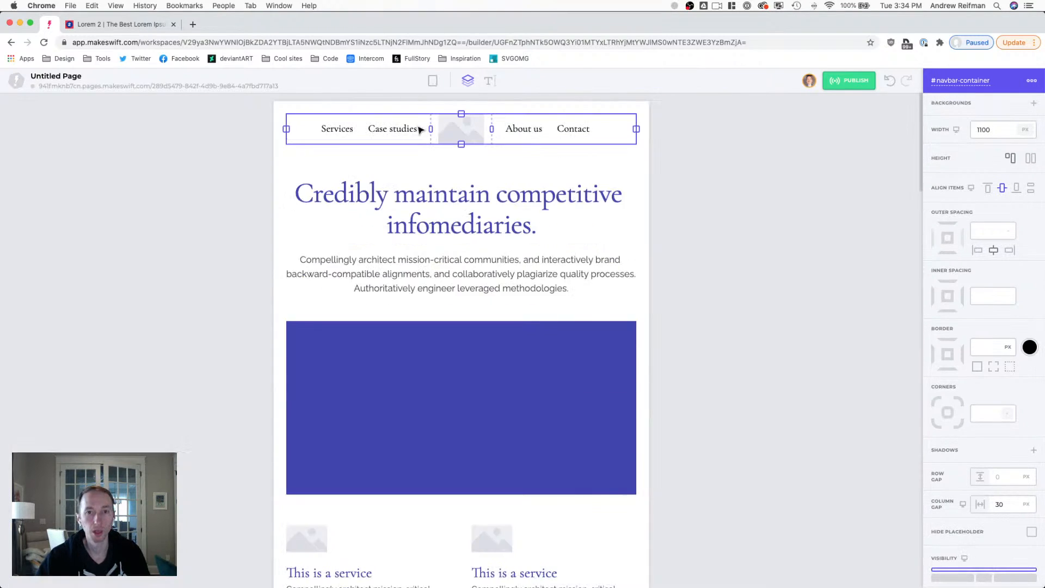
pyautogui.click(433, 80)
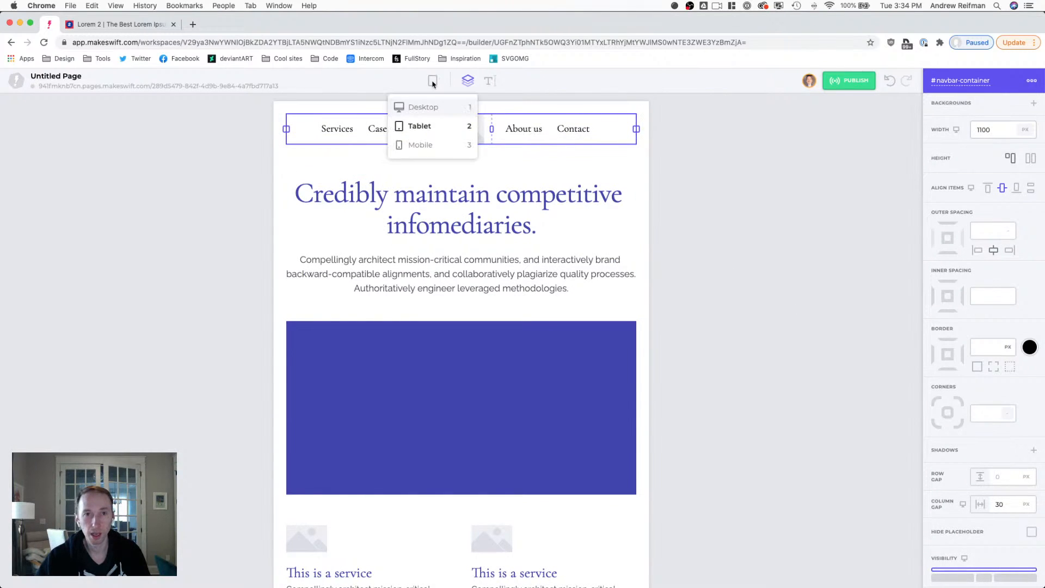
pyautogui.click(420, 145)
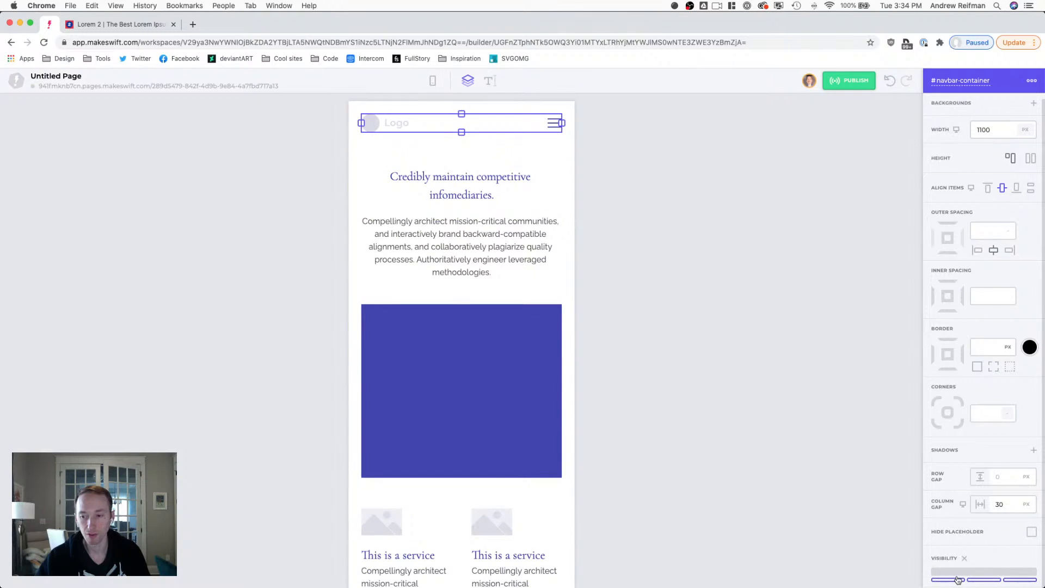
pyautogui.click(432, 80)
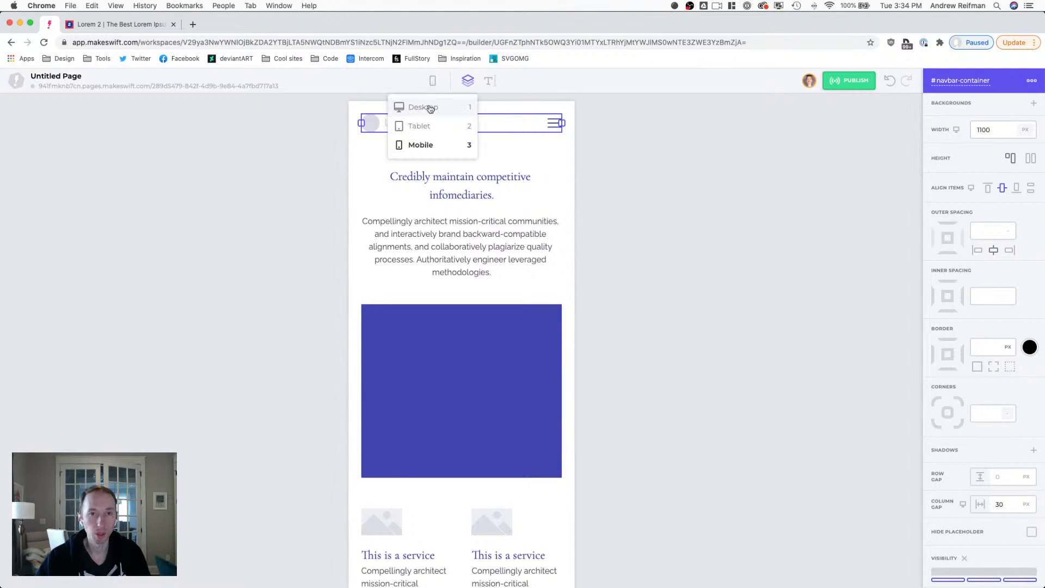
pyautogui.click(430, 105)
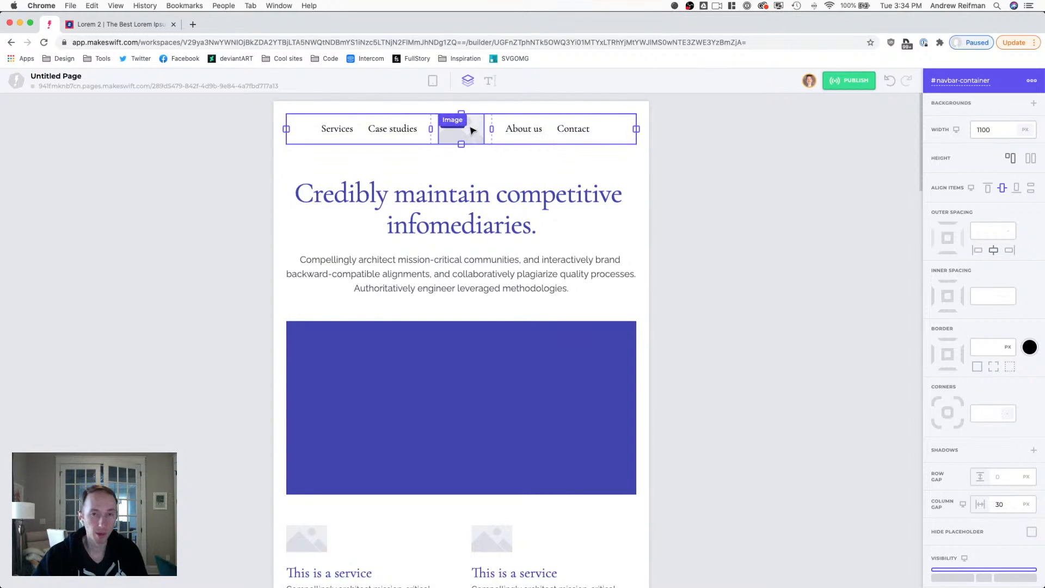
pyautogui.click(433, 81)
pyautogui.click(425, 145)
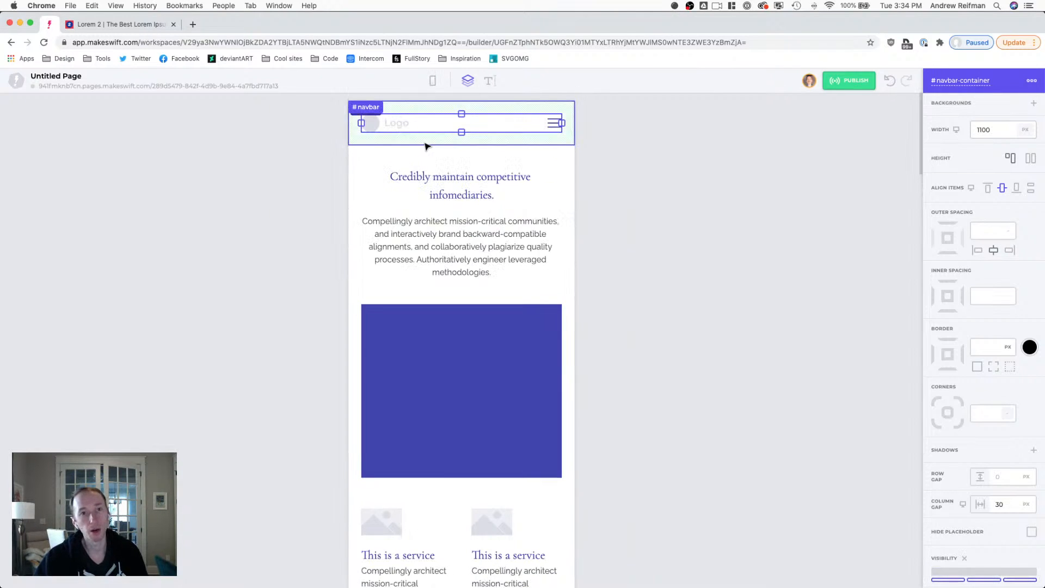
# - Reduce the navbar box's upper and lower inner spacing in the mobile view
pyautogui.click(611, 152)
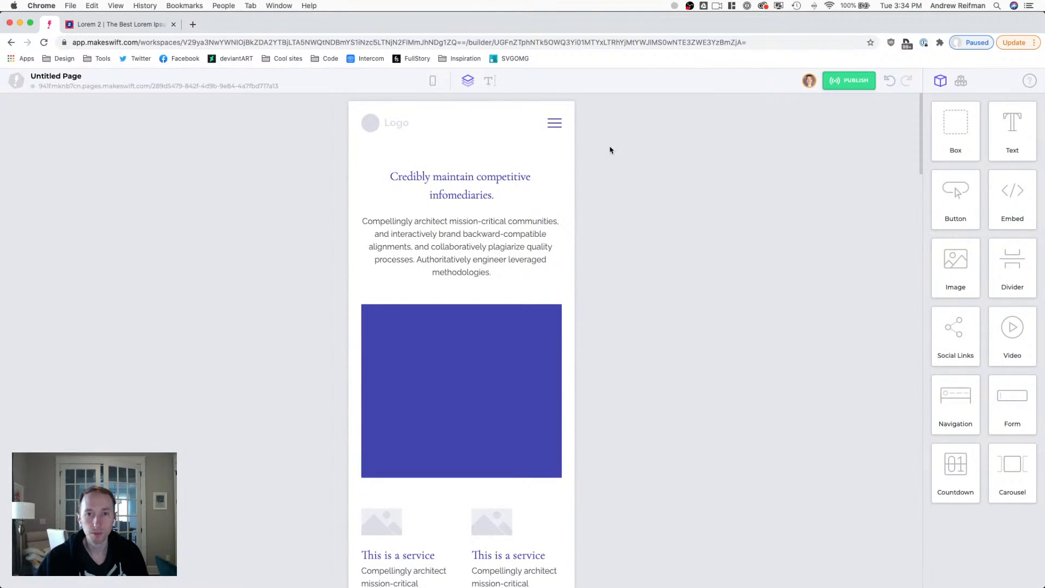
pyautogui.click(561, 121)
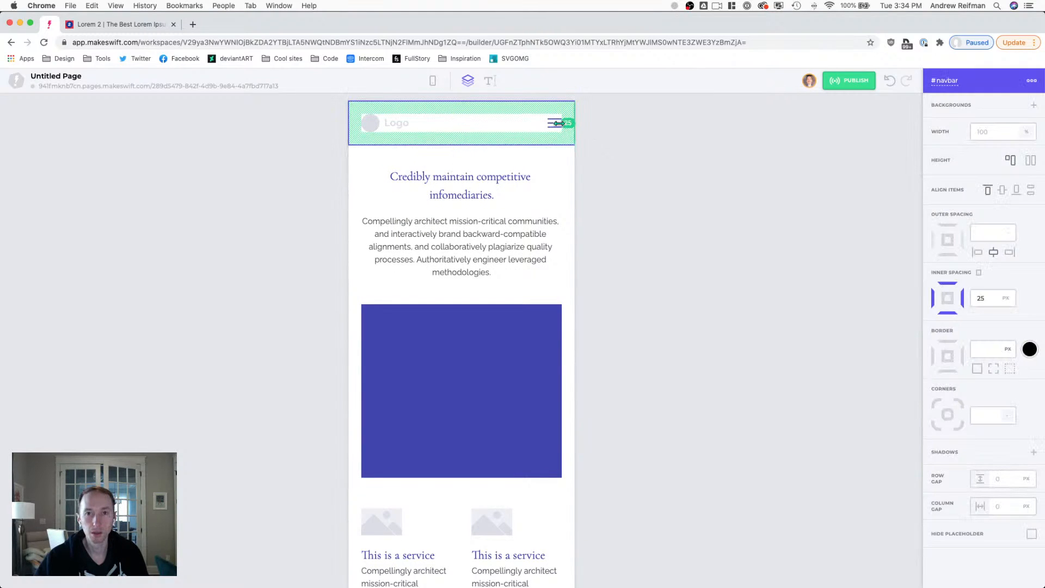
pyautogui.moveTo(467, 115); pyautogui.dragTo(464, 132)
pyautogui.click(641, 147)
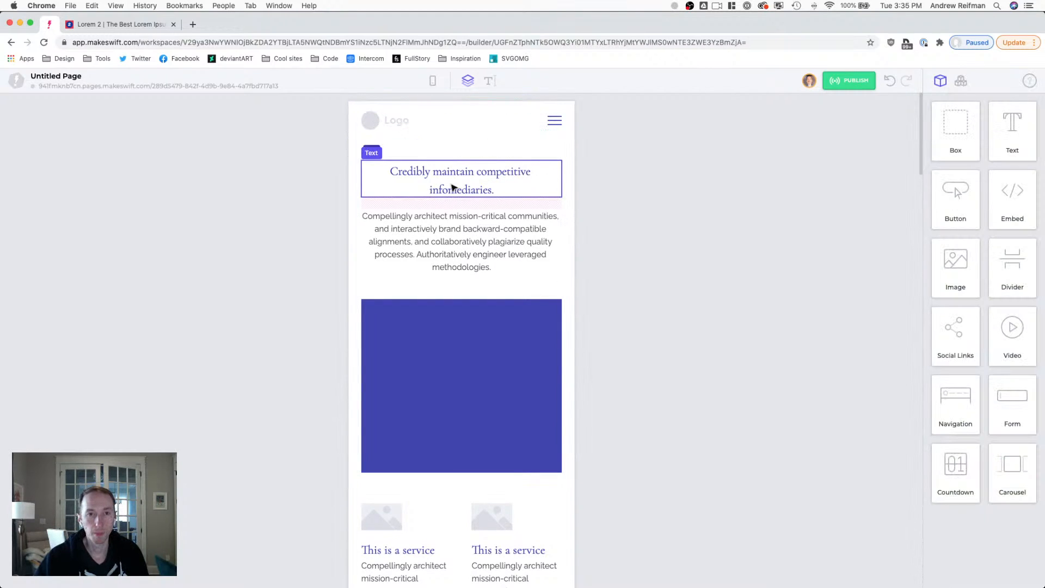
# - Compare the hero section in the desktop and tablet views, returning to the mobile view
pyautogui.click(433, 81)
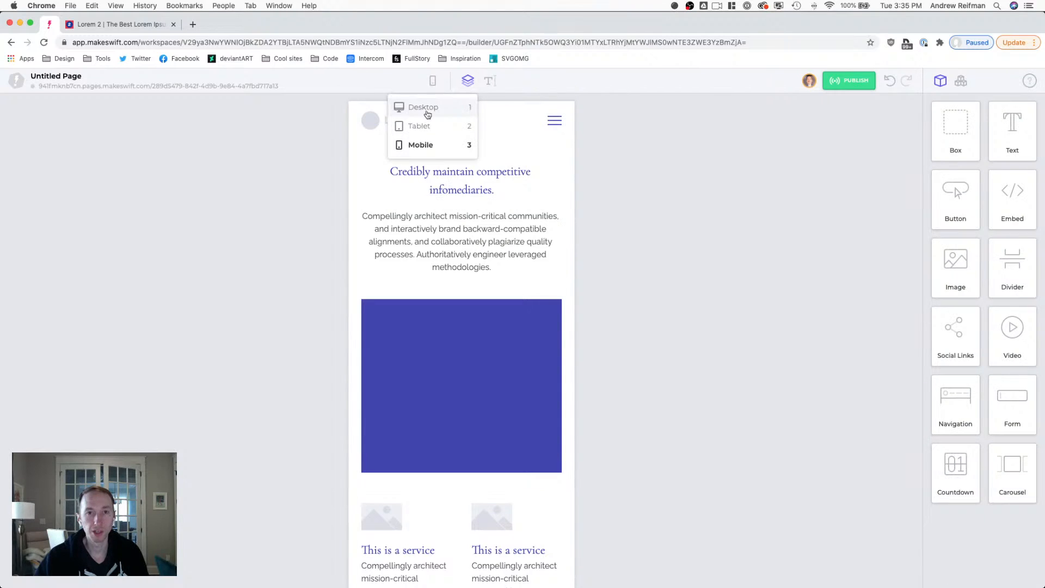
pyautogui.click(414, 106)
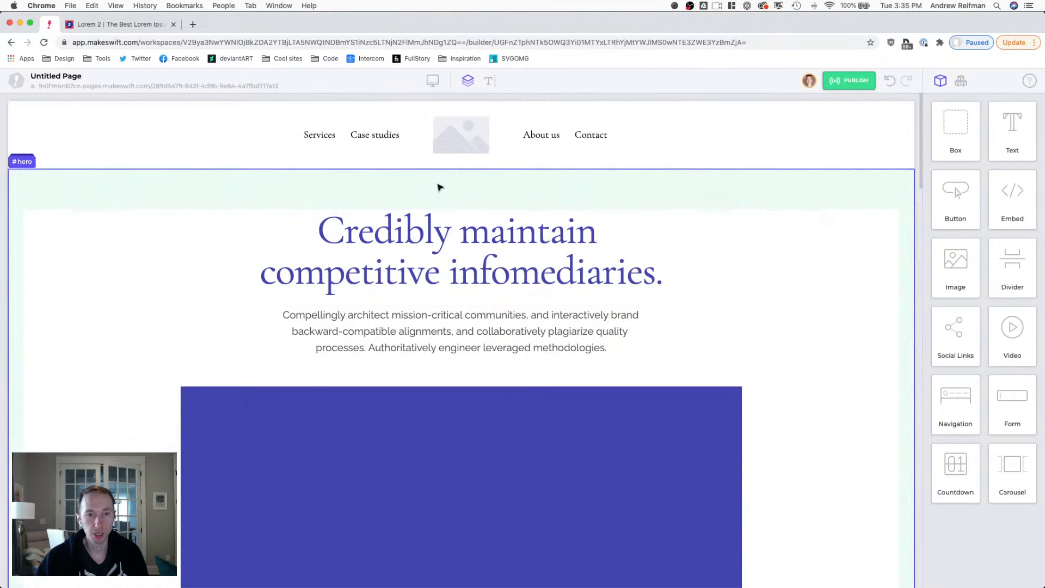
pyautogui.click(433, 82)
pyautogui.click(423, 126)
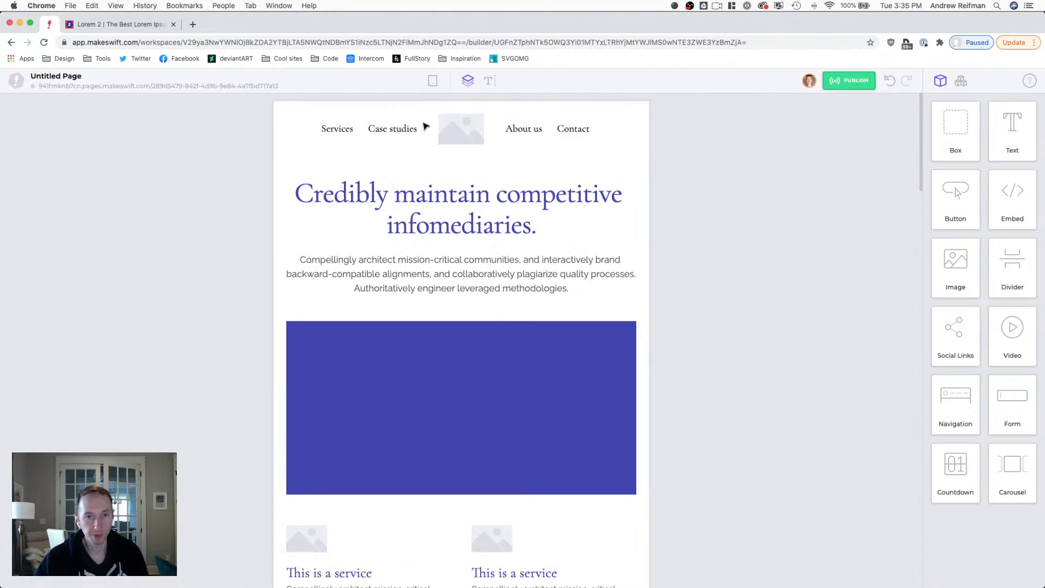
pyautogui.click(433, 81)
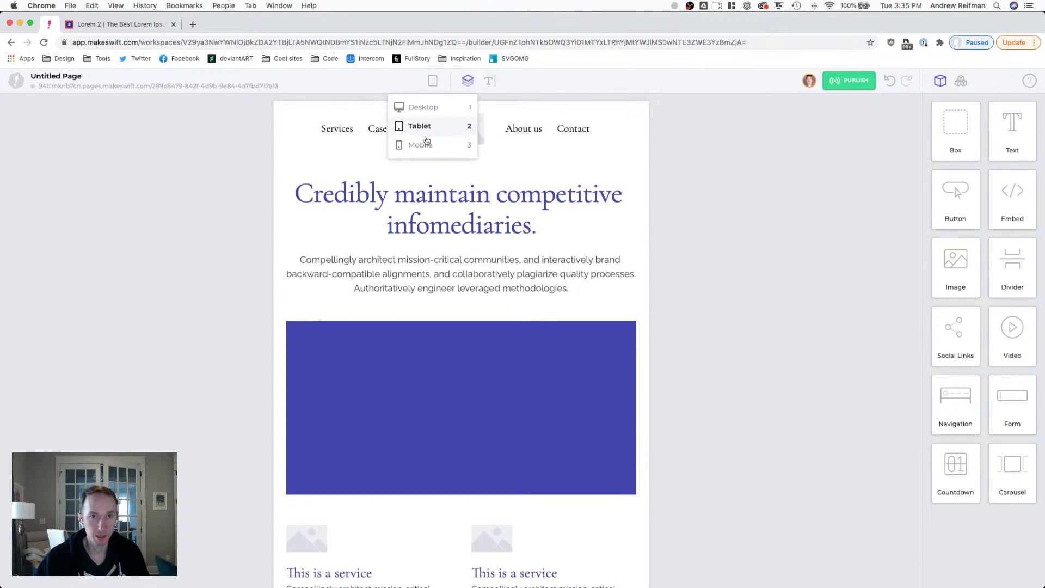
pyautogui.click(425, 143)
# - Set the font size of the hero heading "Credibly maintain competitive infomediaries." to 36 px in the mobile view
pyautogui.click(459, 183)
pyautogui.click(460, 181)
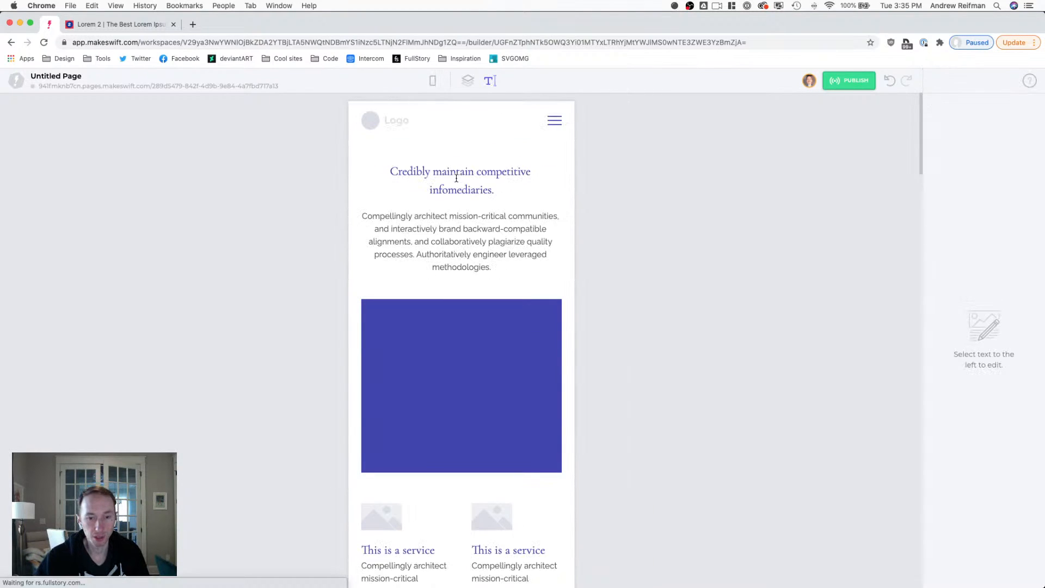
pyautogui.doubleClick(462, 178)
pyautogui.tripleClick(462, 178)
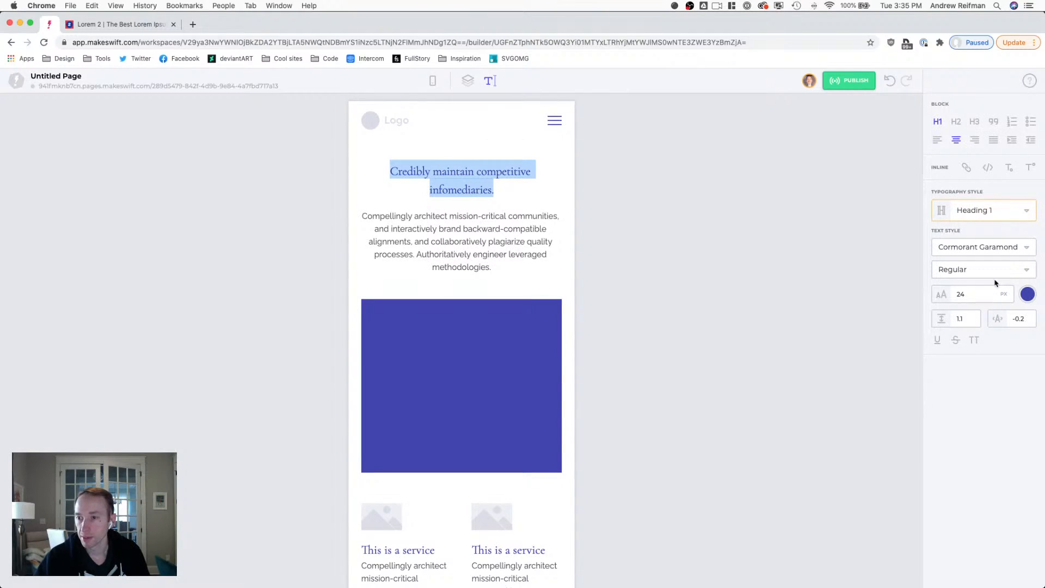
pyautogui.click(980, 295)
pyautogui.write('36')
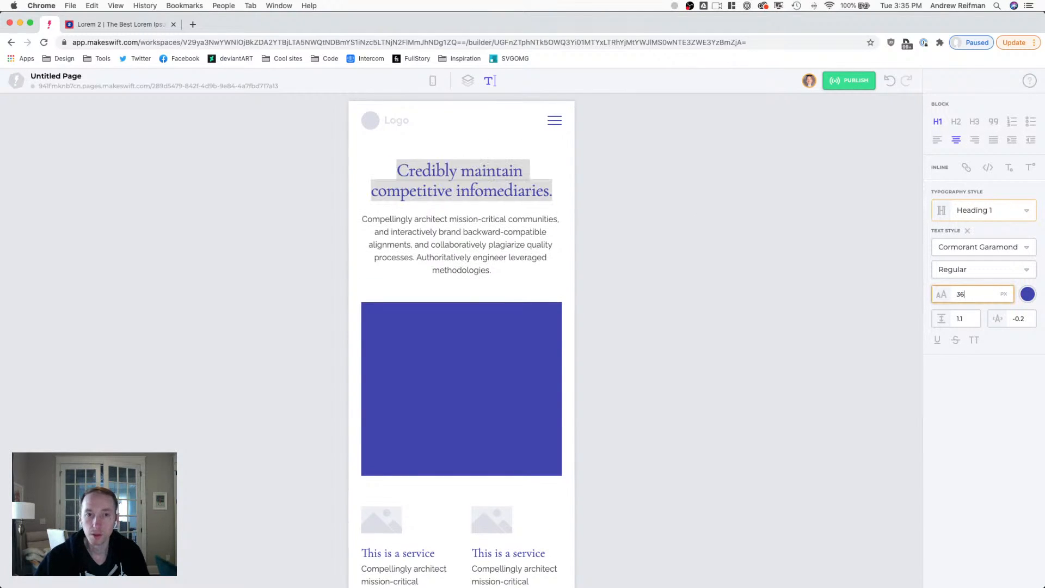
pyautogui.click(494, 189)
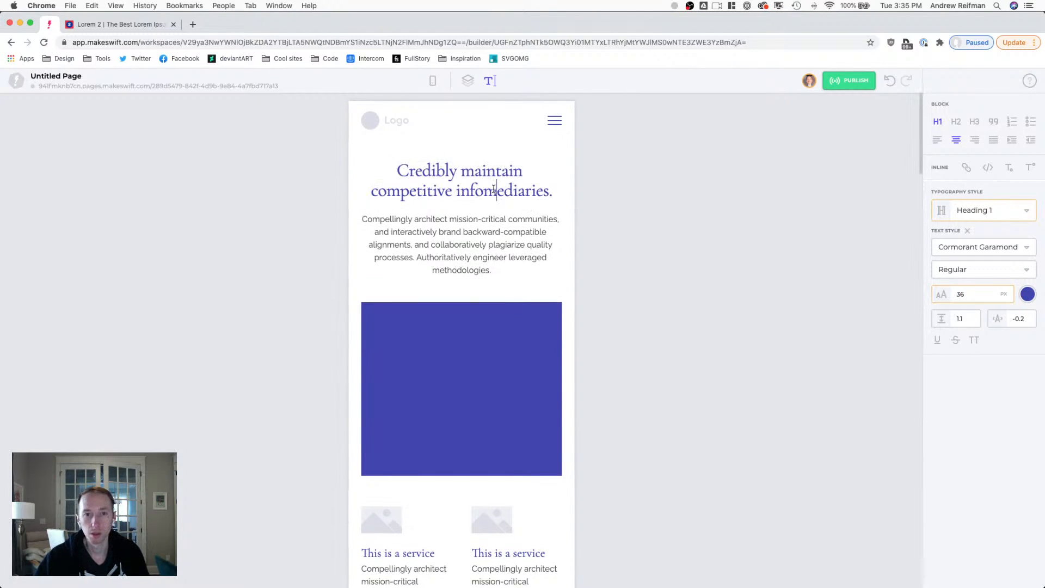
# - Try a line height of 1.2 on the whole hero heading and return it to 1.1
pyautogui.tripleClick(494, 189)
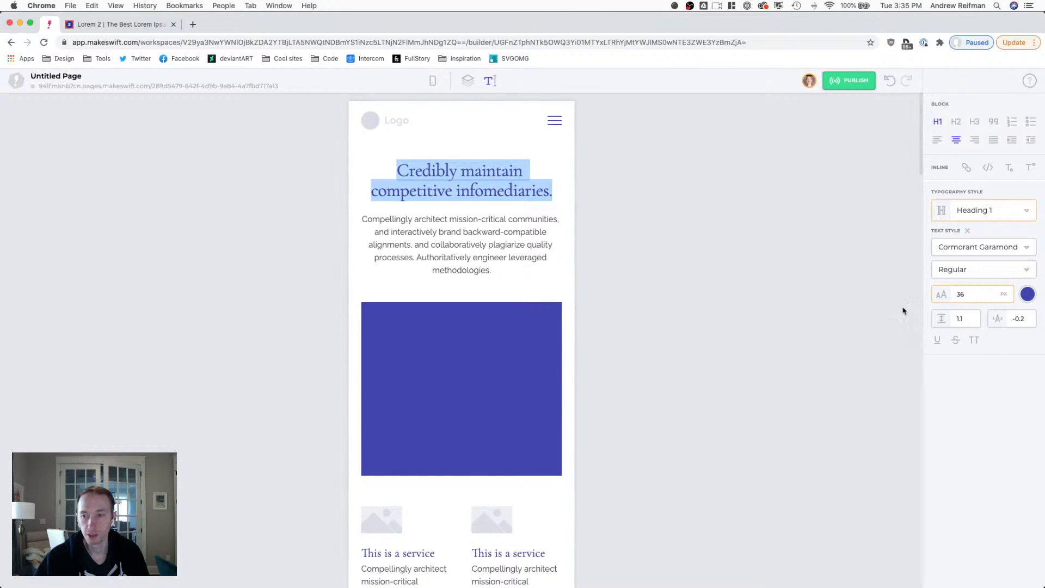
pyautogui.click(968, 324)
pyautogui.press('Up')
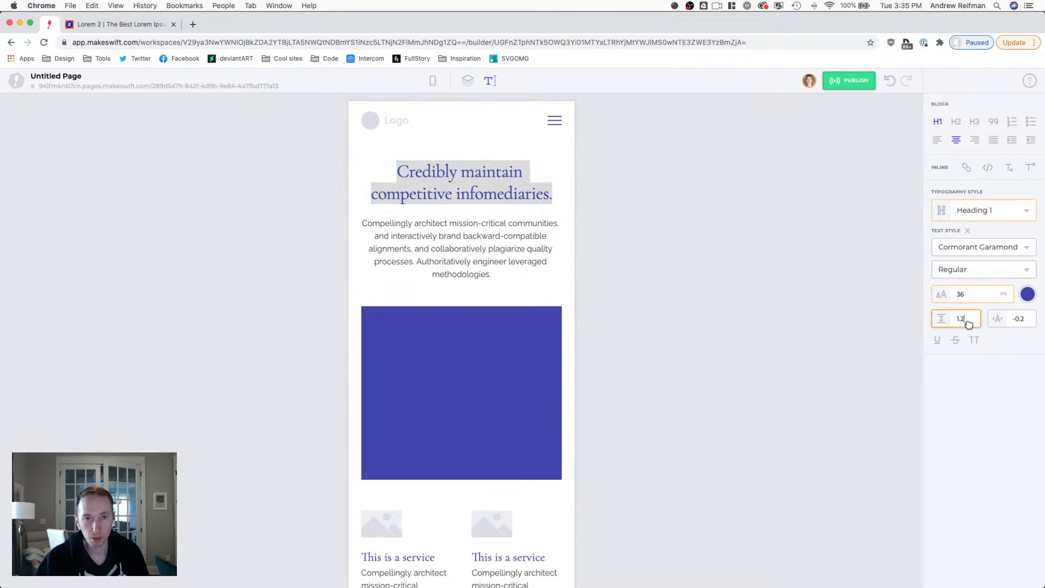
pyautogui.press('Down')
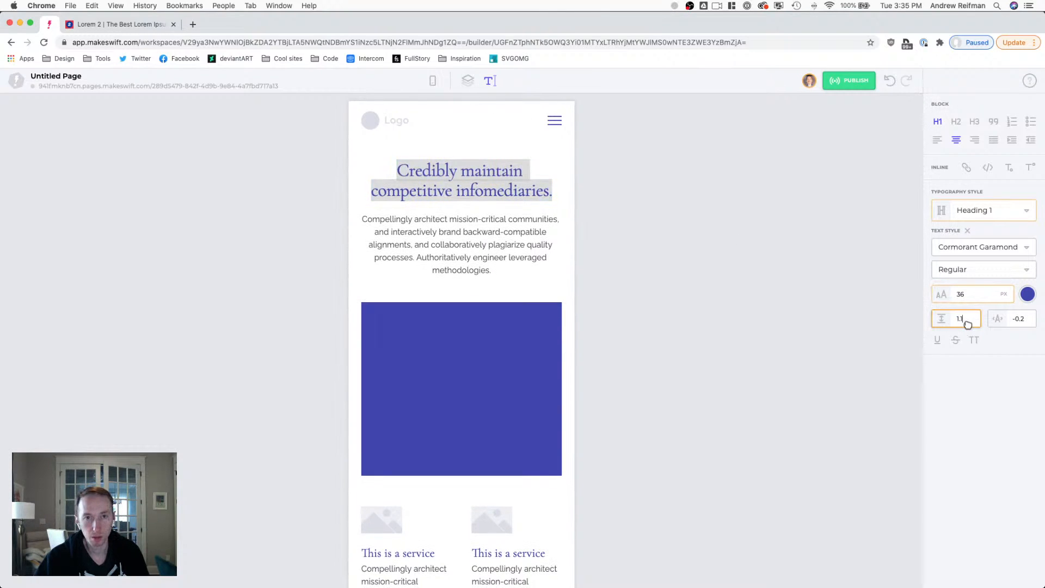
# - Update the global Heading 1 typography style with the hero heading's overrides
pyautogui.click(990, 212)
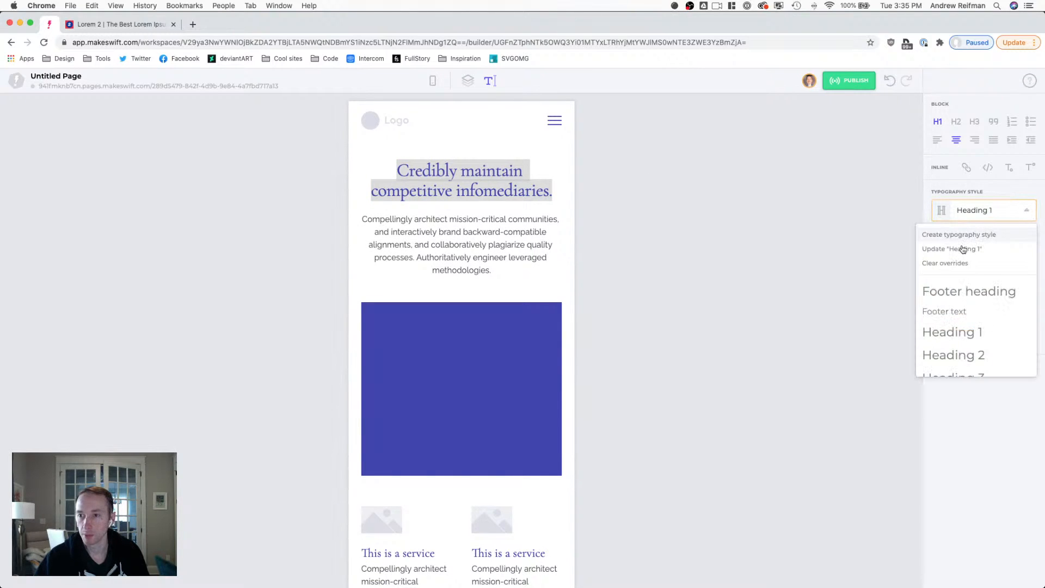
pyautogui.click(963, 250)
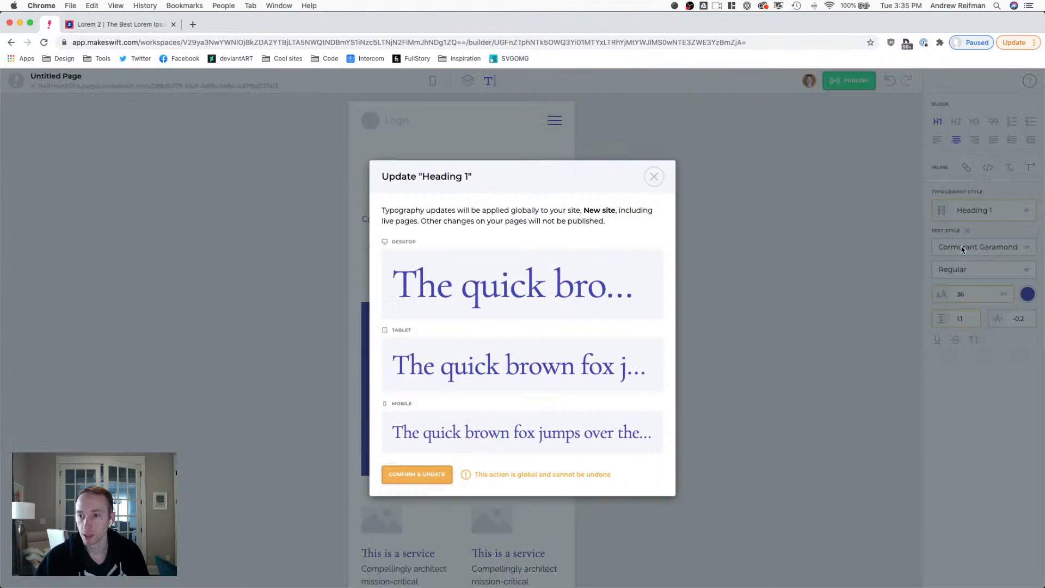
pyautogui.click(417, 475)
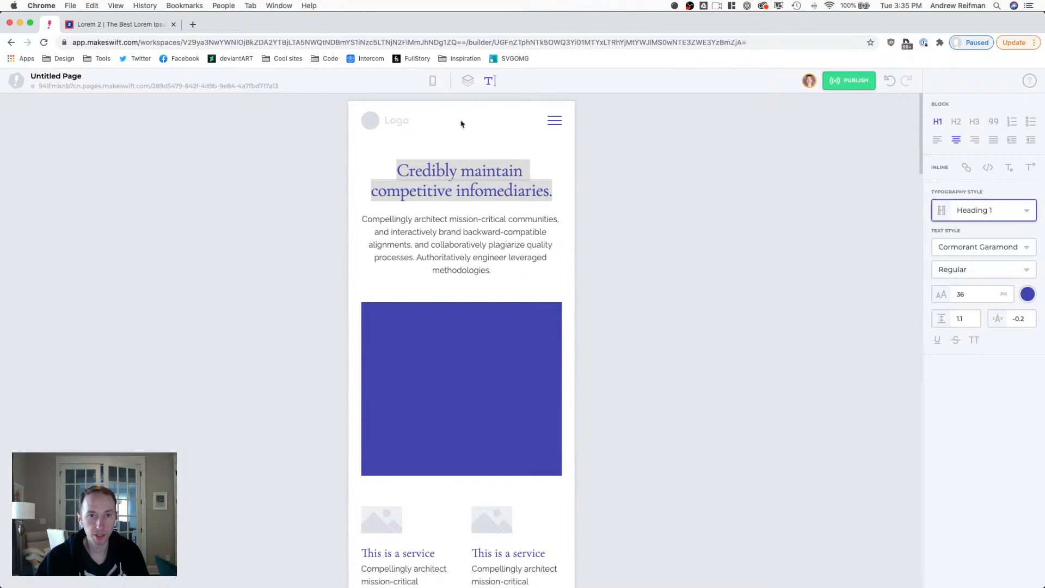
# - Reduce the upper inner spacing of the hero box to 30 px on mobile
pyautogui.click(467, 81)
pyautogui.click(460, 156)
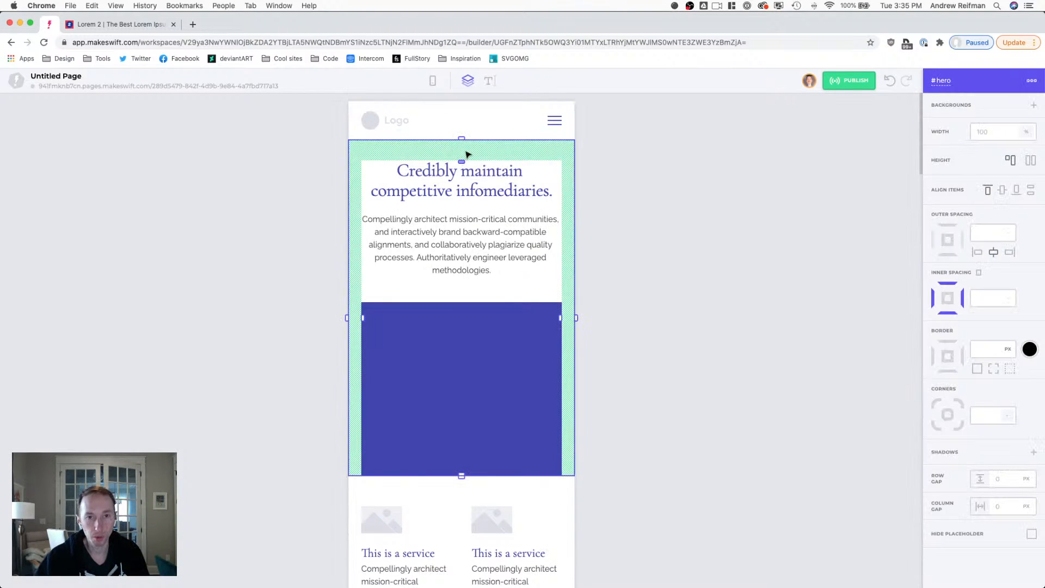
pyautogui.moveTo(460, 160); pyautogui.dragTo(457, 158)
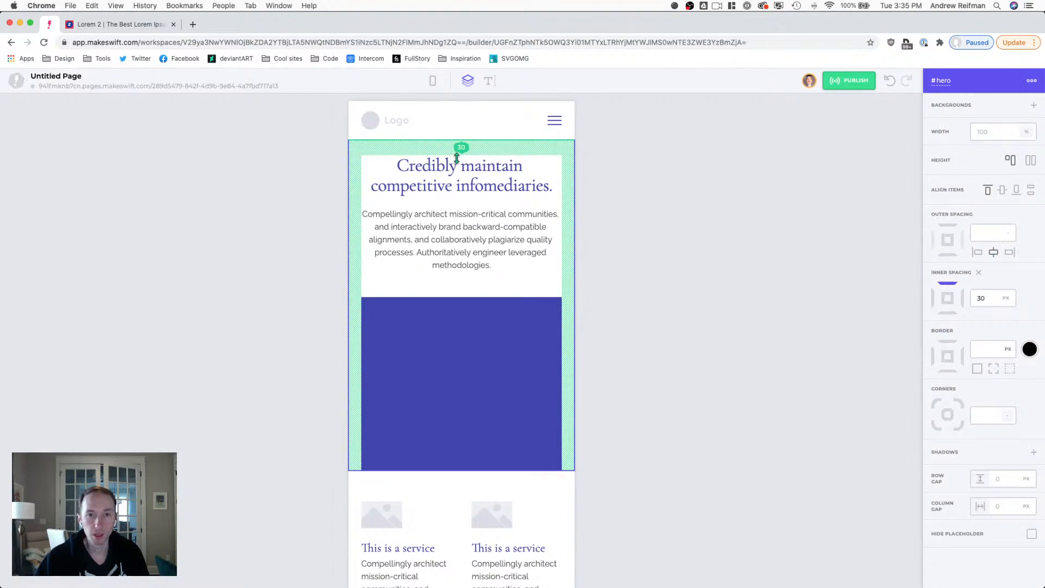
pyautogui.click(693, 172)
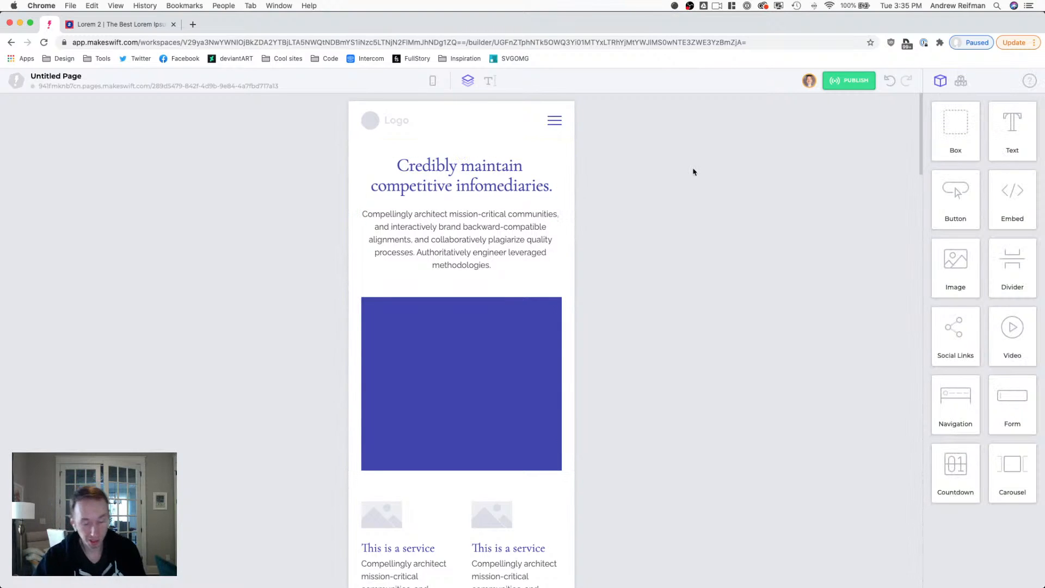
# - Reduce the outer spacing below the hero heading to 20 px and below the hero paragraph to 40 px
pyautogui.click(501, 184)
pyautogui.moveTo(466, 208); pyautogui.dragTo(466, 205)
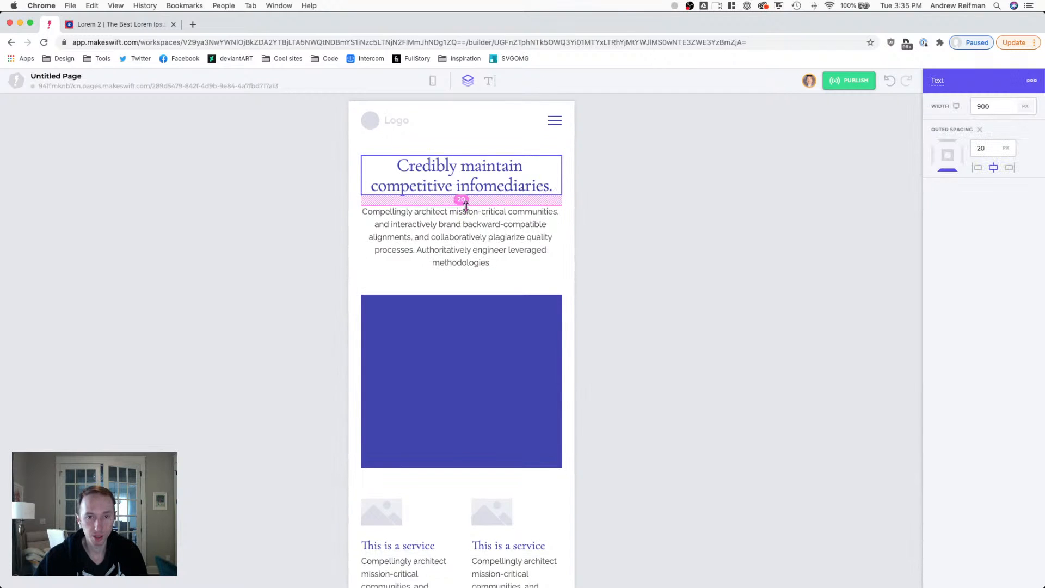
pyautogui.click(660, 208)
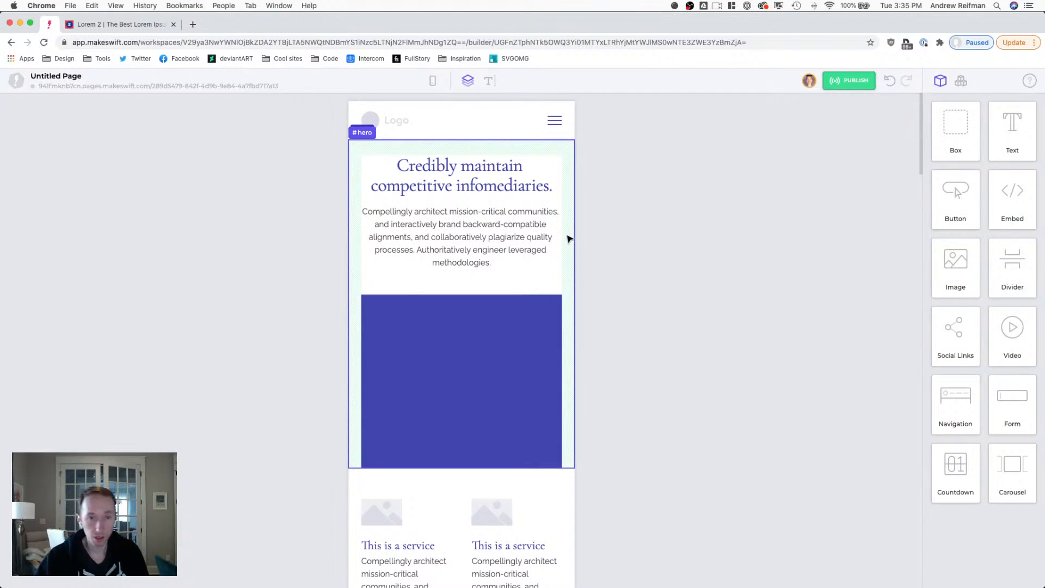
pyautogui.click(499, 251)
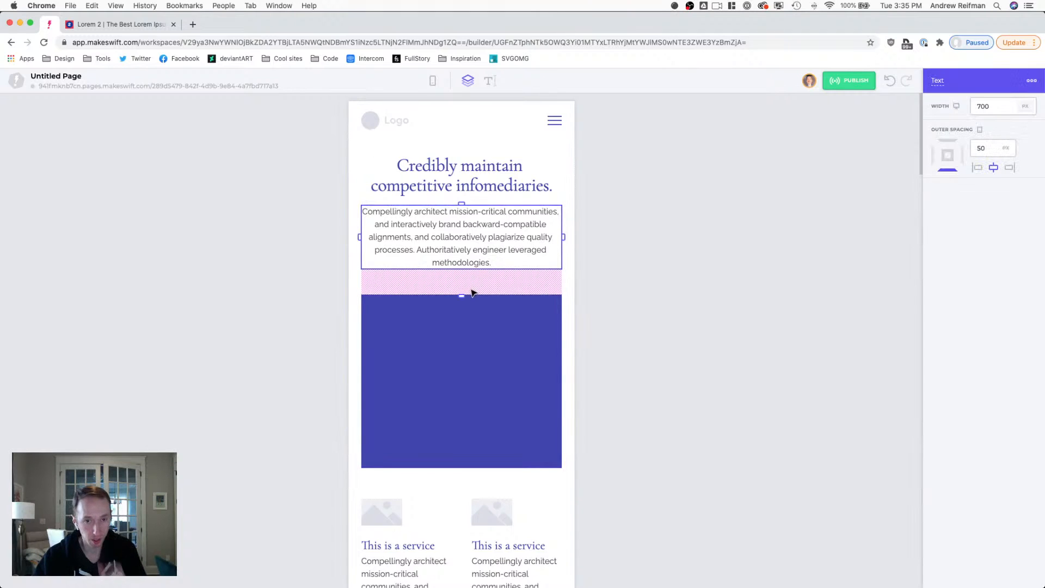
pyautogui.moveTo(463, 295); pyautogui.dragTo(464, 291)
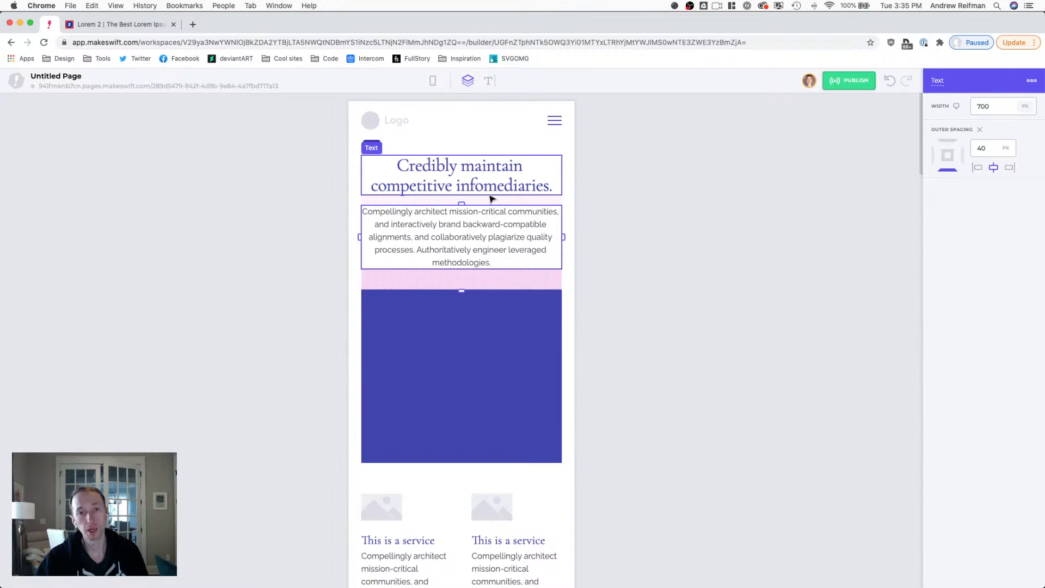
pyautogui.click(636, 199)
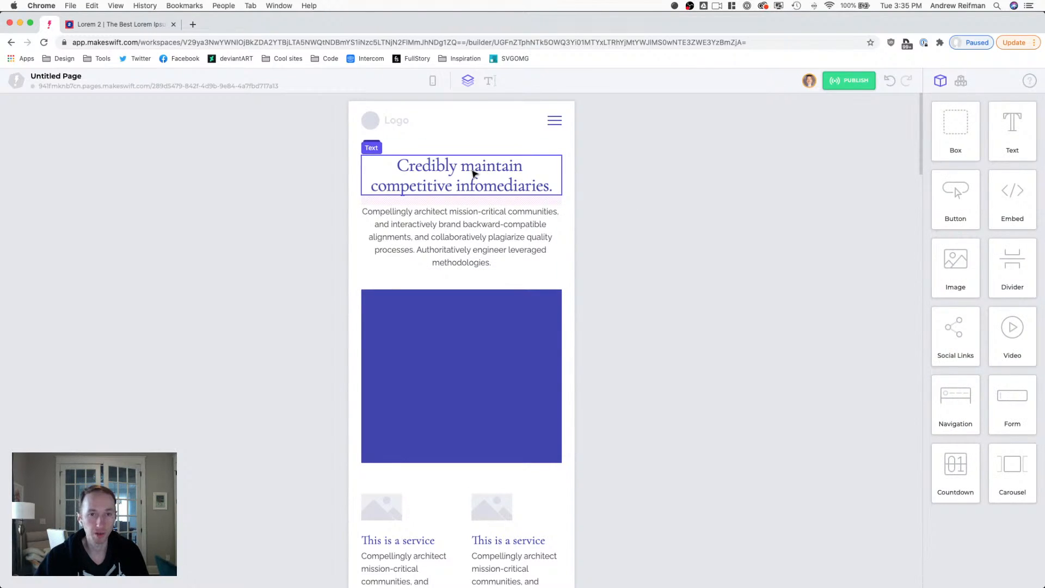
# - Shorten the blue hero box by reducing its upper inner spacing to about 150 px on mobile
pyautogui.click(474, 378)
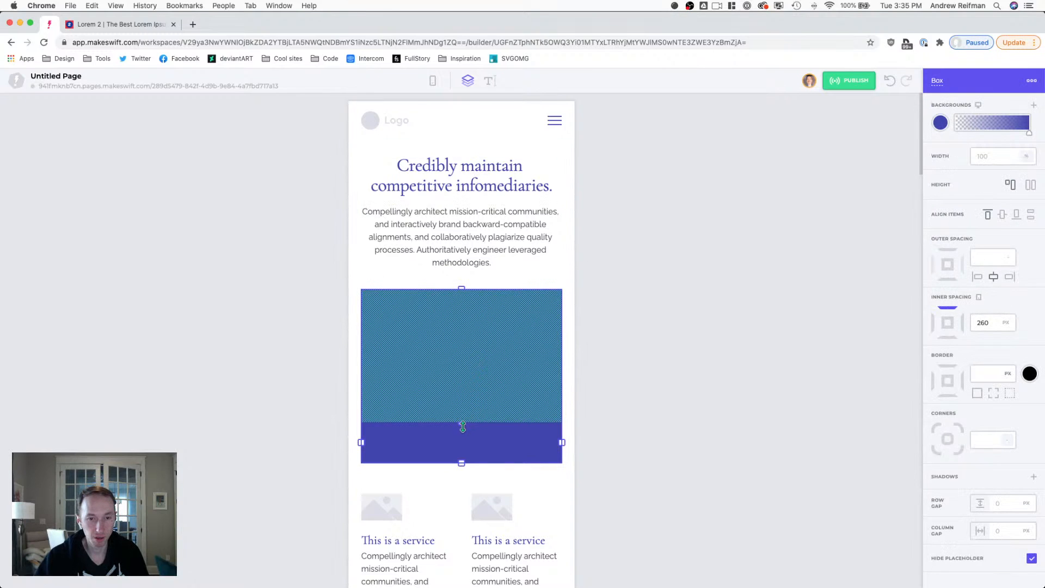
pyautogui.moveTo(463, 427); pyautogui.dragTo(462, 368)
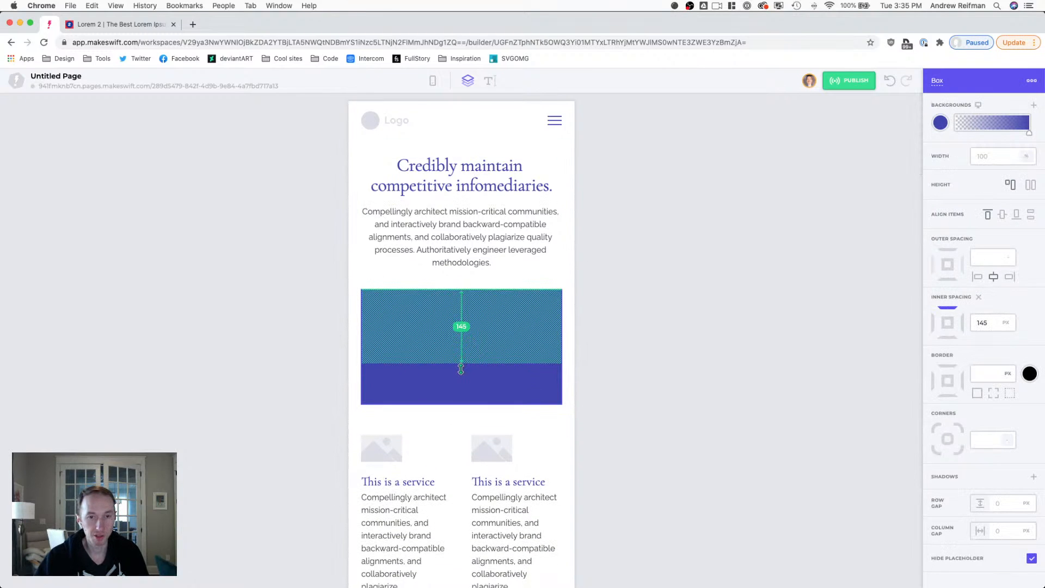
pyautogui.click(656, 363)
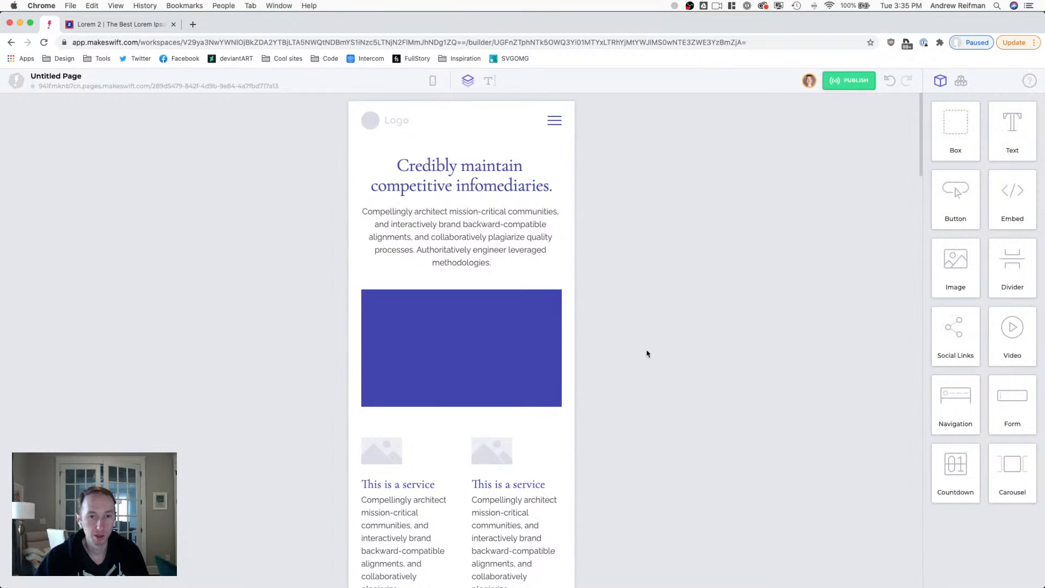
# - Tighten the outer spacing between the hero paragraph and the blue box slightly more
pyautogui.click(474, 240)
pyautogui.moveTo(460, 284); pyautogui.dragTo(460, 281)
pyautogui.click(643, 301)
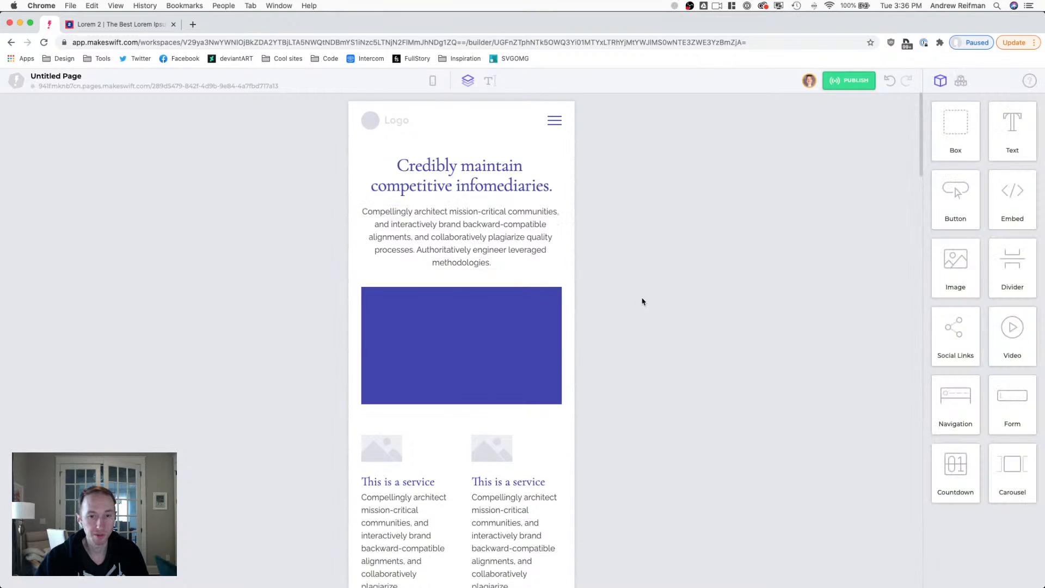
# - Stack the four service items of the services-container in a single column on mobile
pyautogui.scroll(-5, 643, 301)
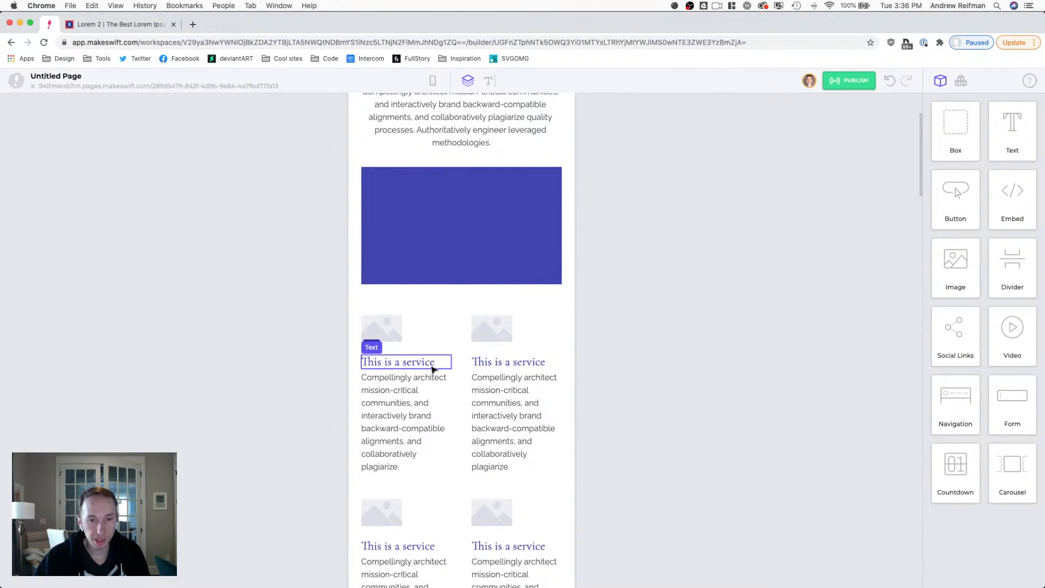
pyautogui.click(458, 355)
pyautogui.scroll(-3, 628, 357)
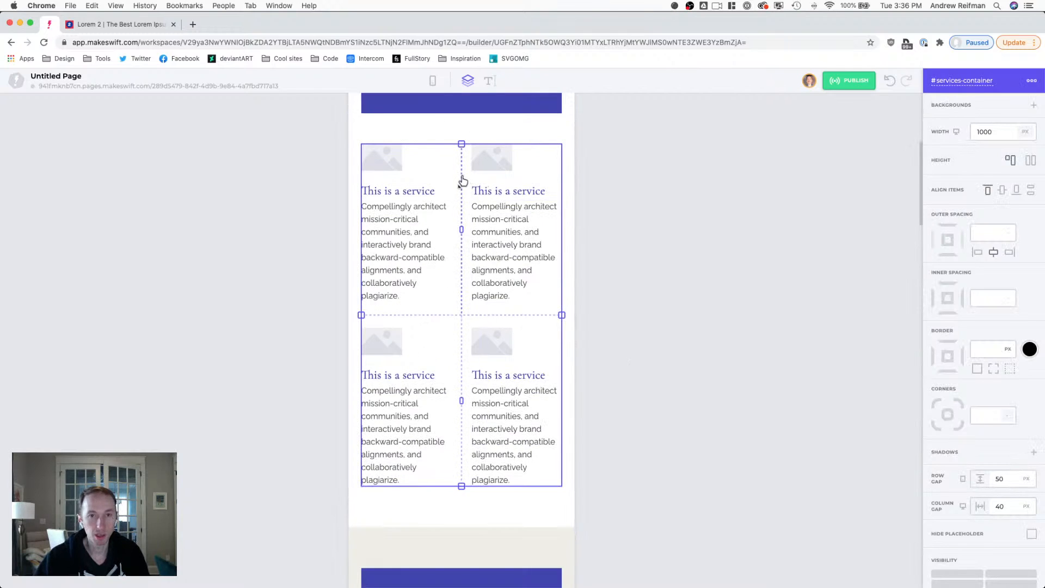
pyautogui.click(462, 180)
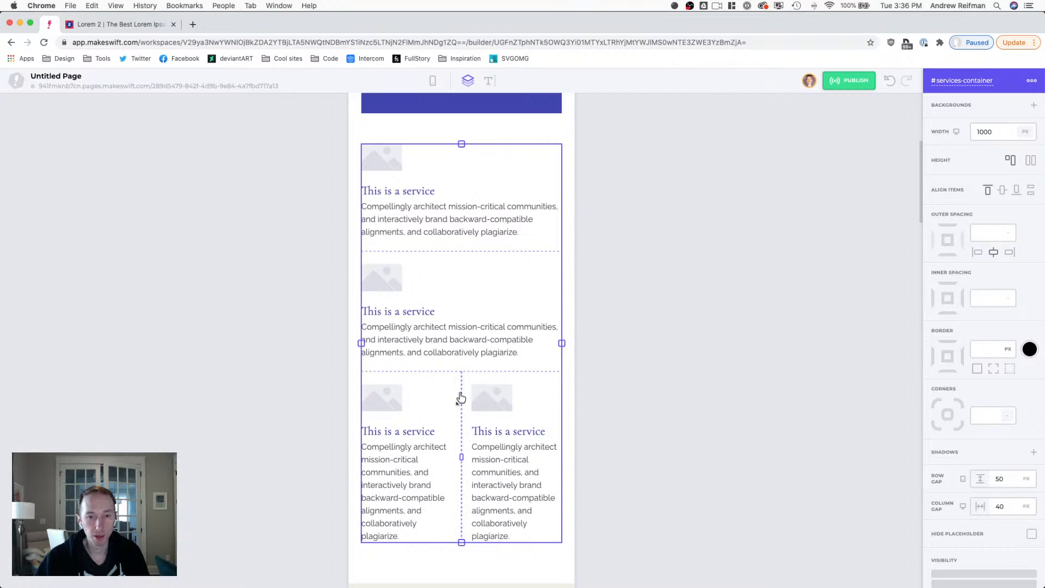
pyautogui.click(461, 399)
pyautogui.click(660, 392)
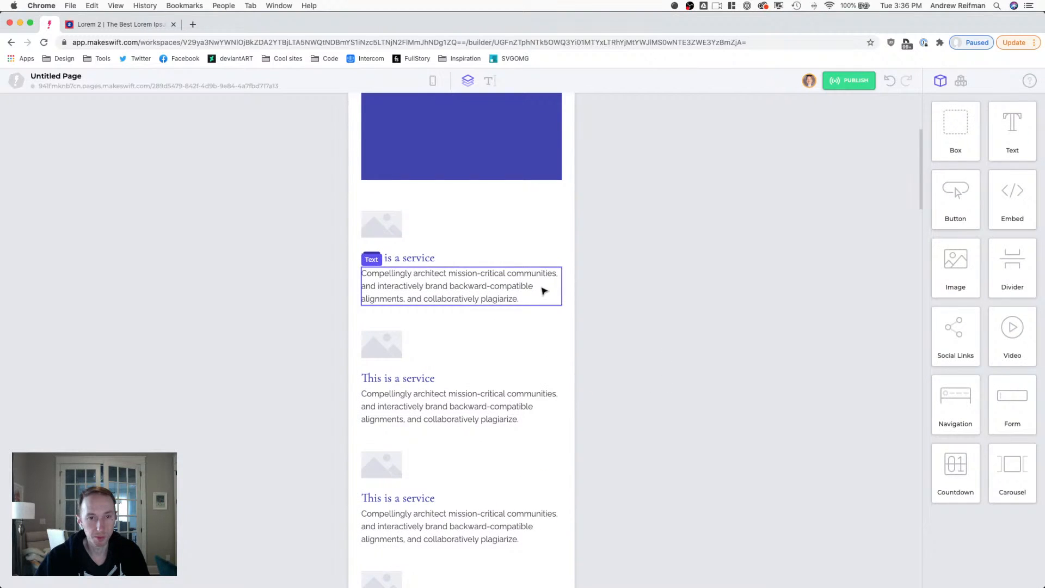
# - Set the font size of the first "This is a service" heading to 28 px in the mobile view
pyautogui.scroll(1, 425, 251)
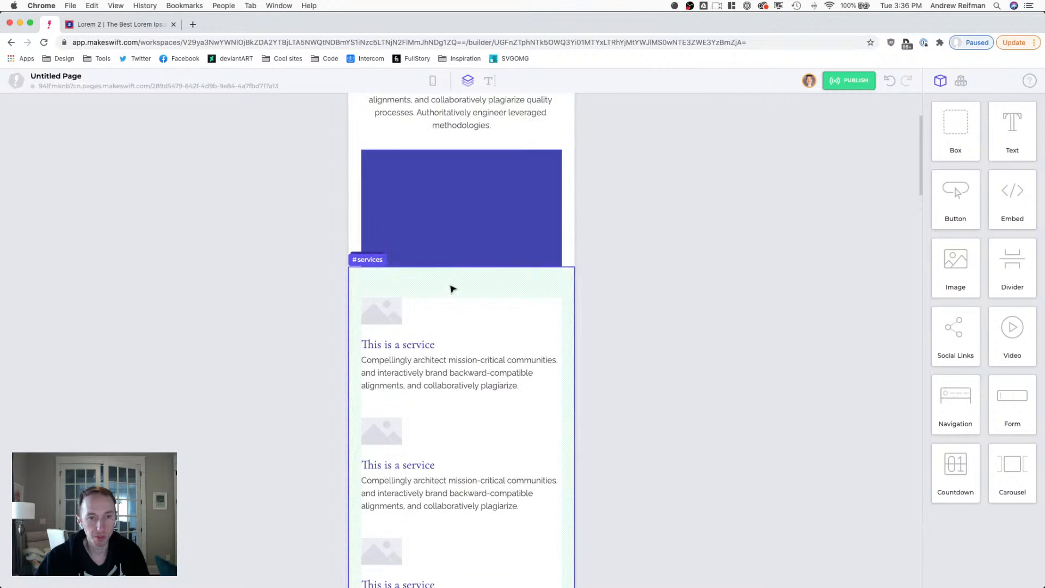
pyautogui.doubleClick(417, 346)
pyautogui.tripleClick(419, 344)
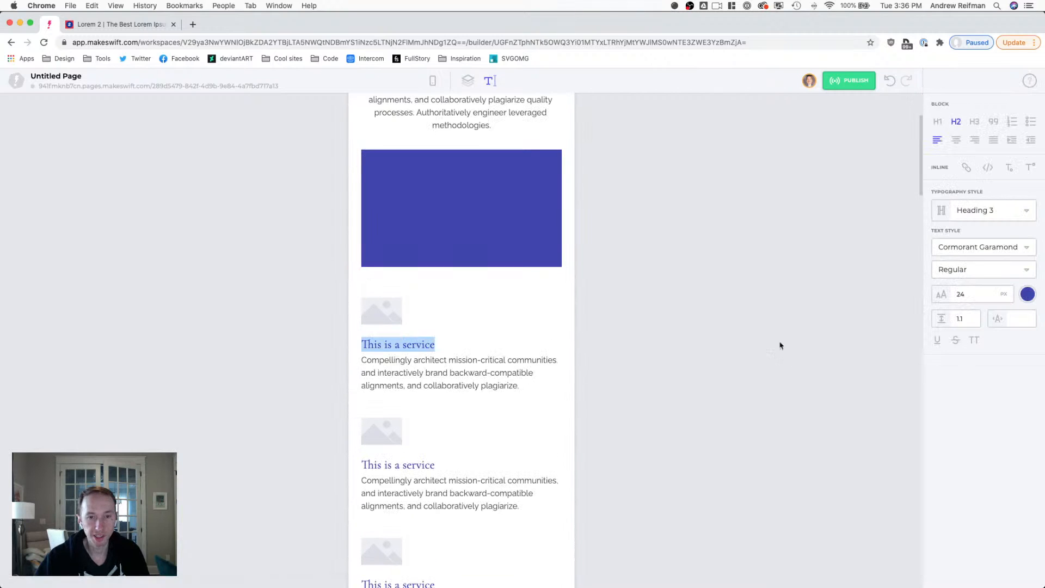
pyautogui.click(970, 294)
pyautogui.moveTo(970, 294); pyautogui.dragTo(981, 294)
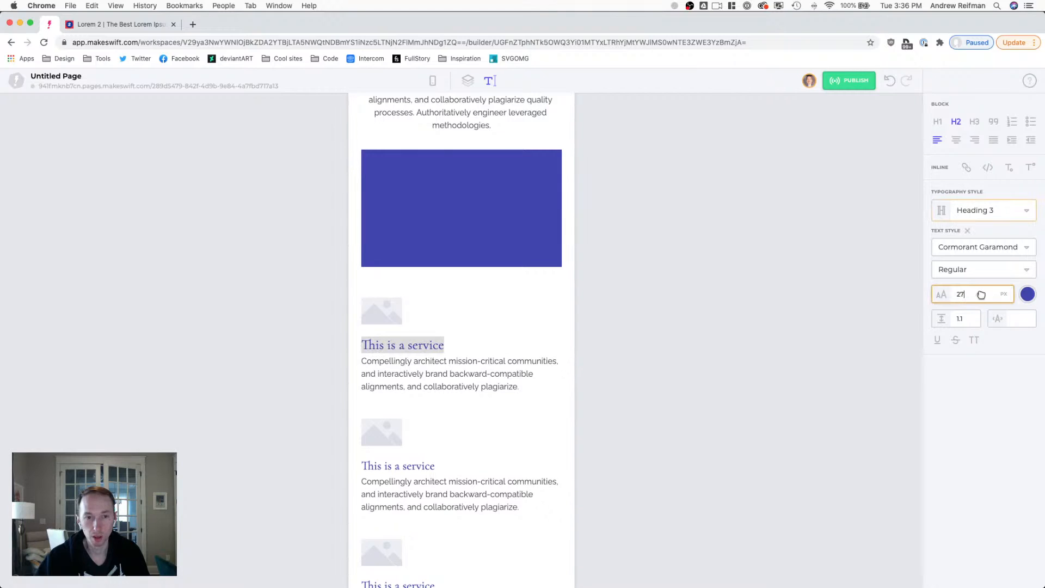
pyautogui.press('Up')
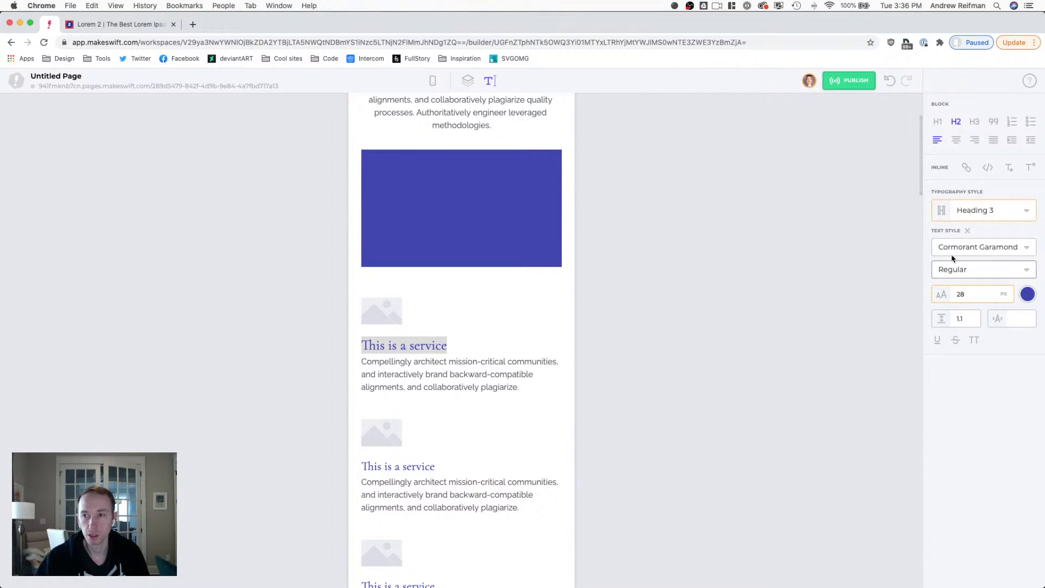
pyautogui.scroll(-10, 616, 253)
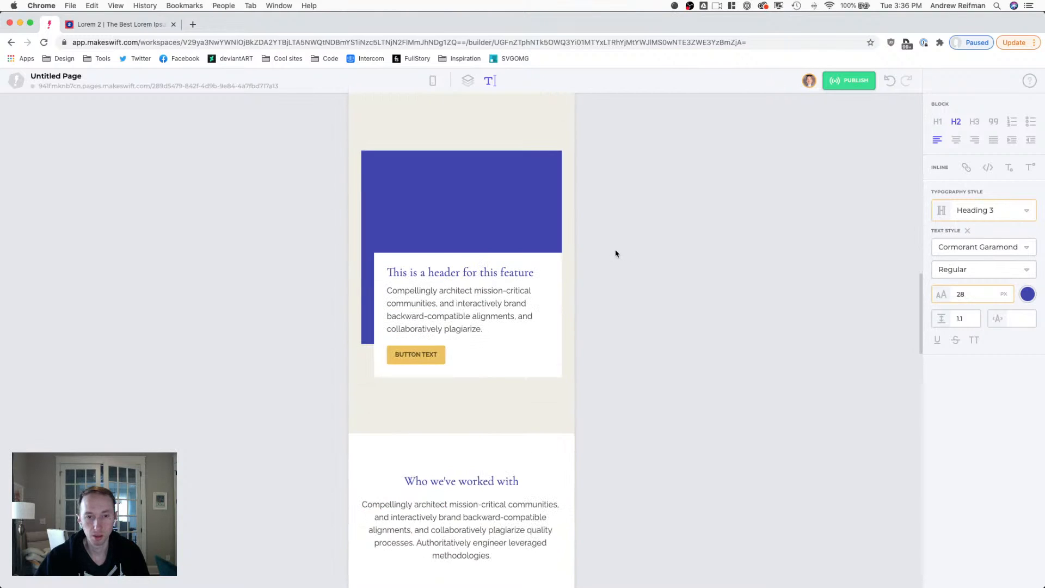
# - Update the Heading 3 typography style with the 28 px override made on the first "This is a service" heading
pyautogui.scroll(10, 616, 253)
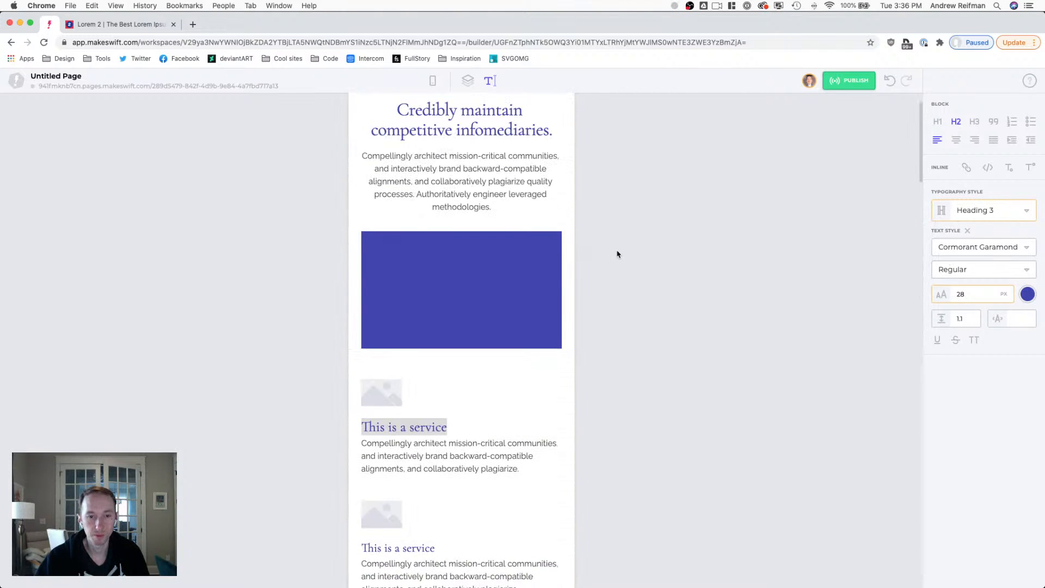
pyautogui.scroll(-1, 618, 254)
pyautogui.scroll(2, 618, 254)
pyautogui.scroll(-2, 618, 254)
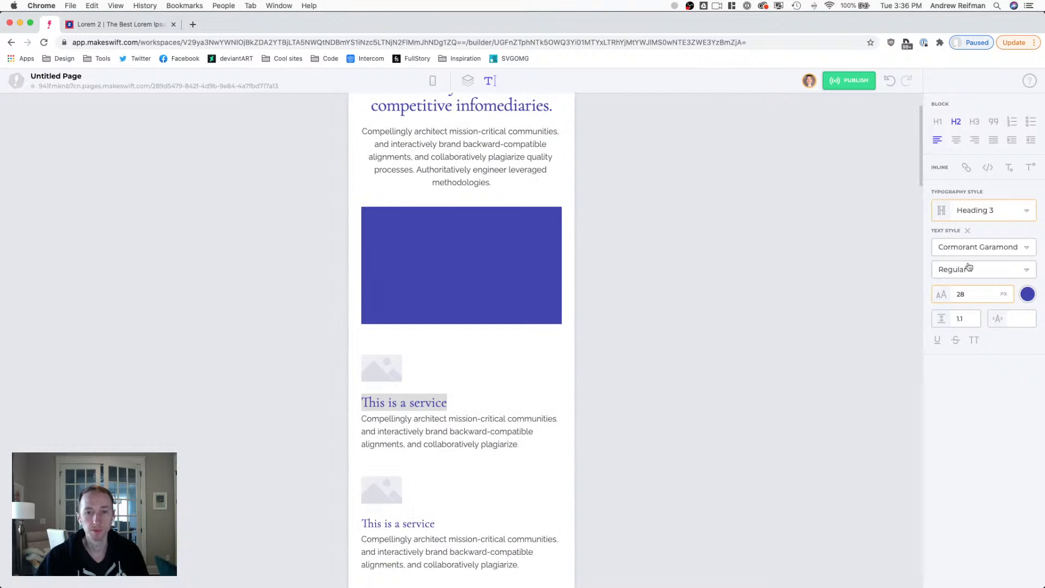
pyautogui.click(973, 218)
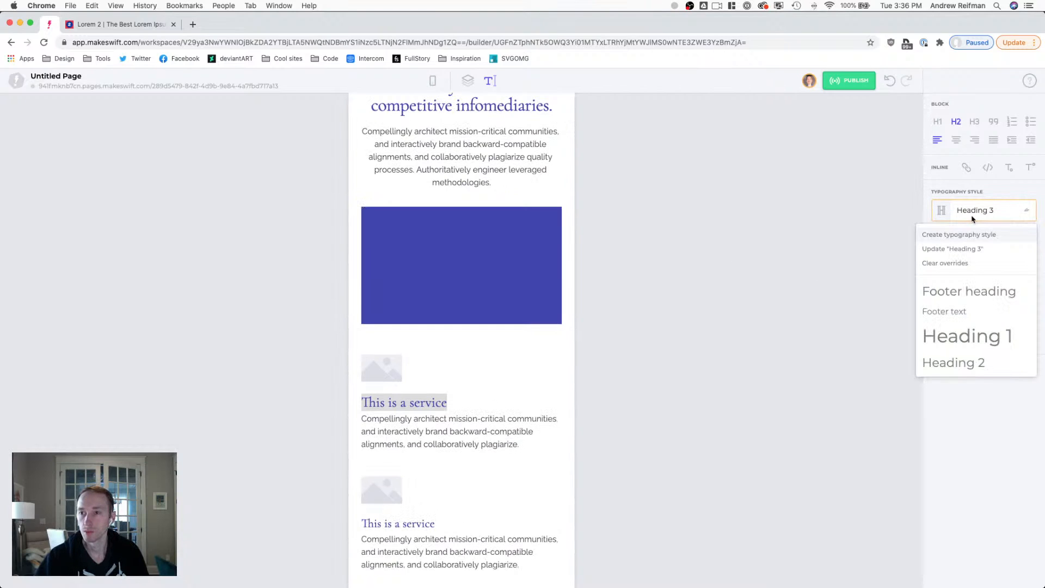
pyautogui.click(953, 249)
pyautogui.click(435, 450)
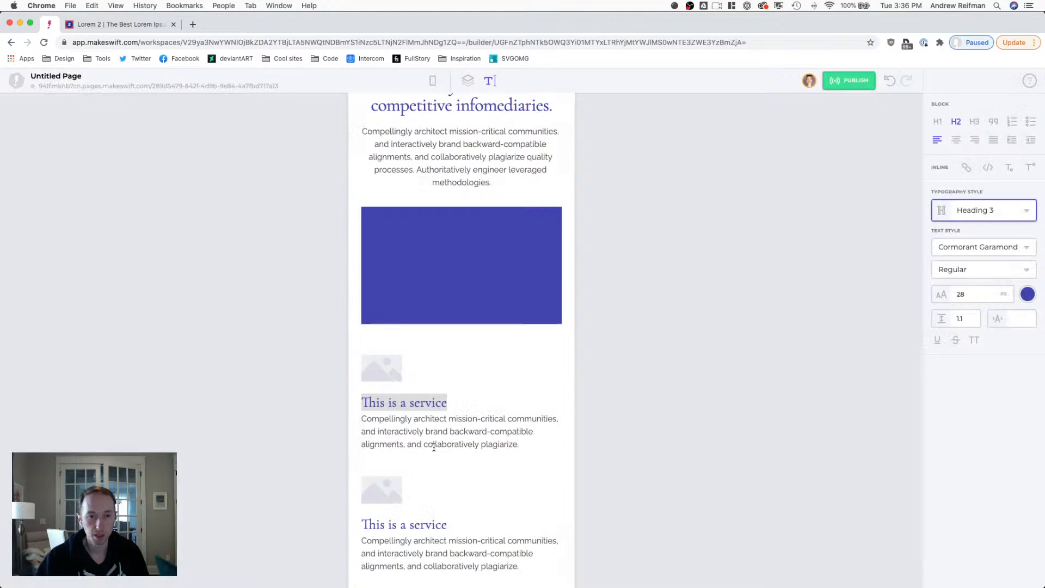
# - Check the text style of the paragraph under the first "This is a service" heading
pyautogui.scroll(-3, 439, 430)
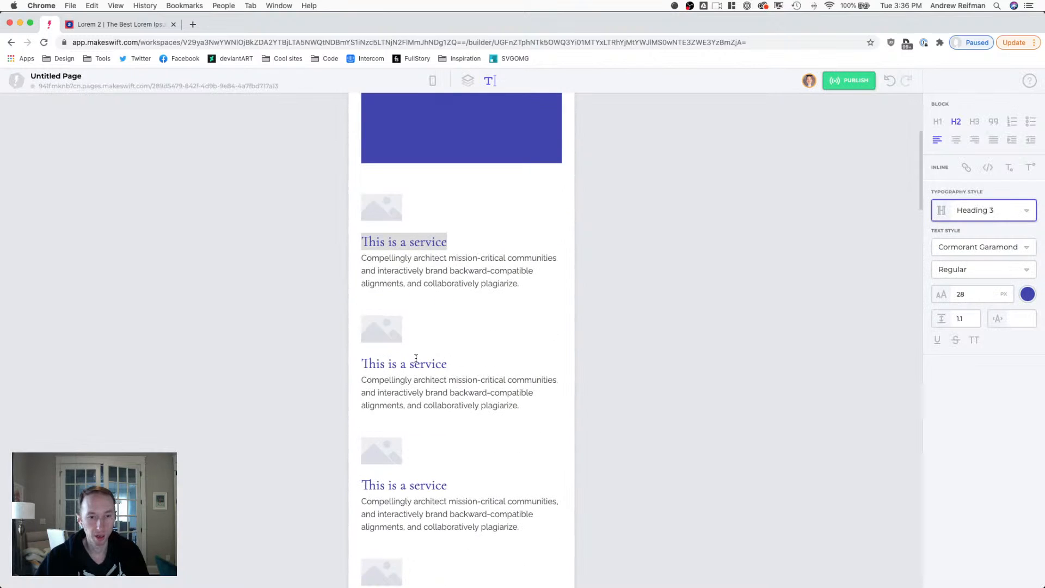
pyautogui.click(468, 80)
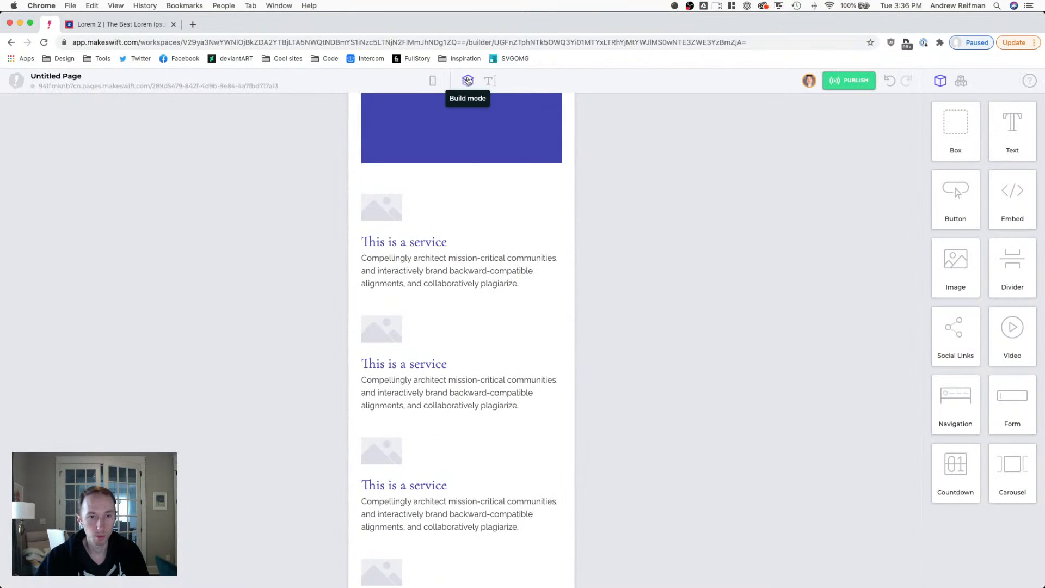
pyautogui.click(485, 79)
pyautogui.click(459, 265)
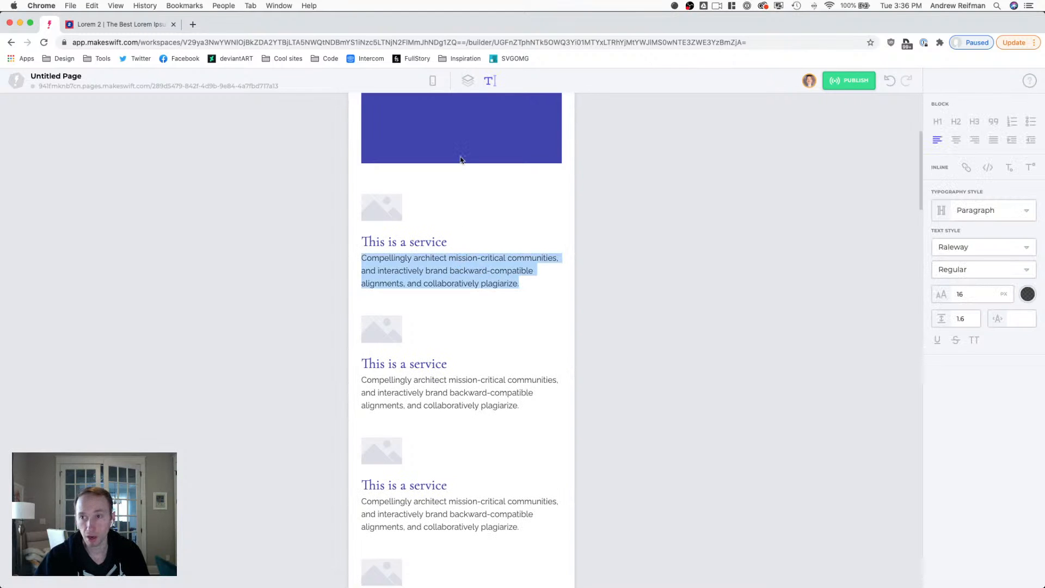
# - Set the row gap between the service items in the services-container to 40 px on mobile
pyautogui.click(468, 80)
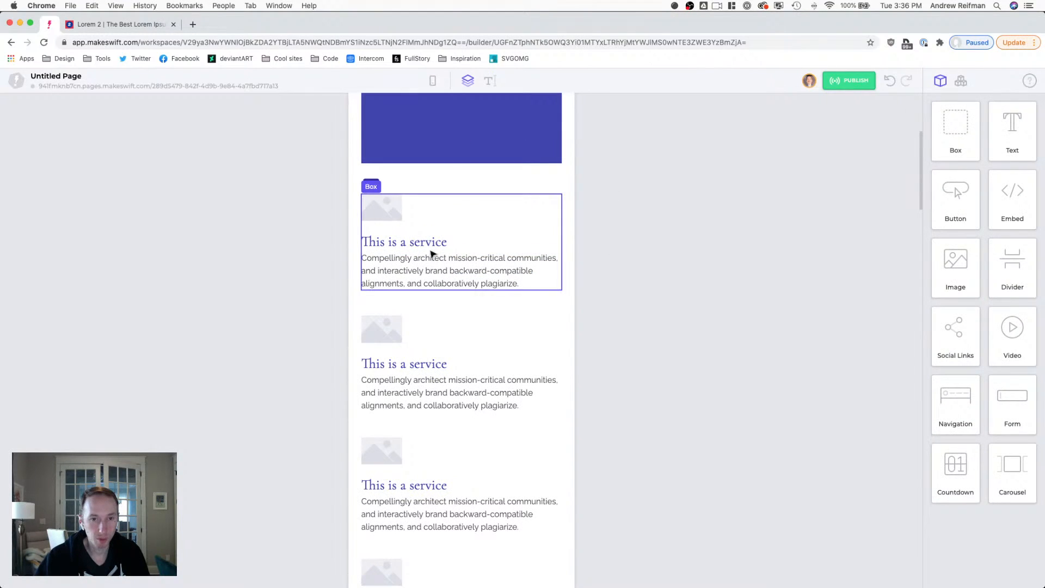
pyautogui.scroll(-3, 643, 244)
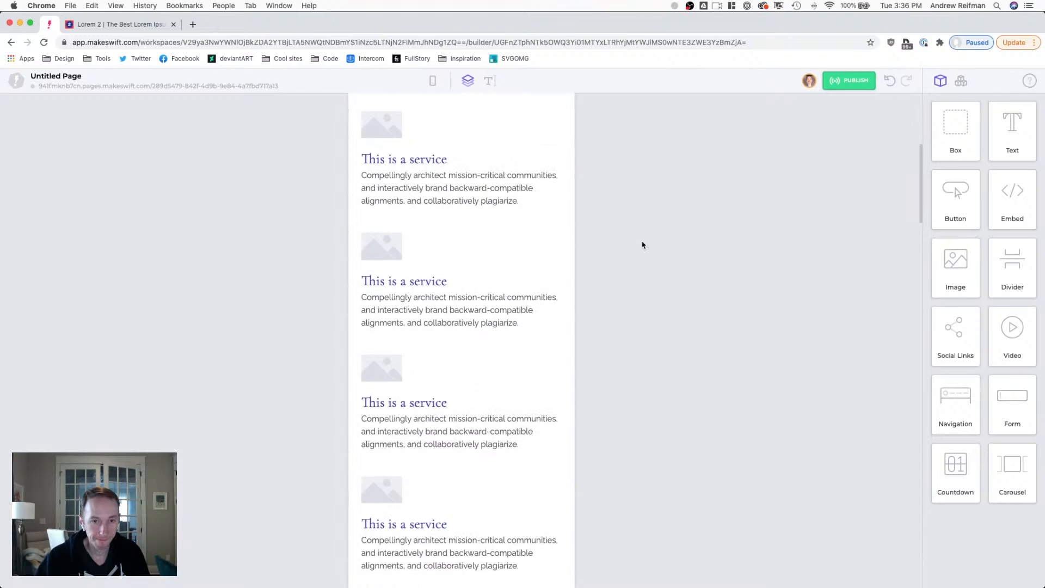
pyautogui.click(414, 315)
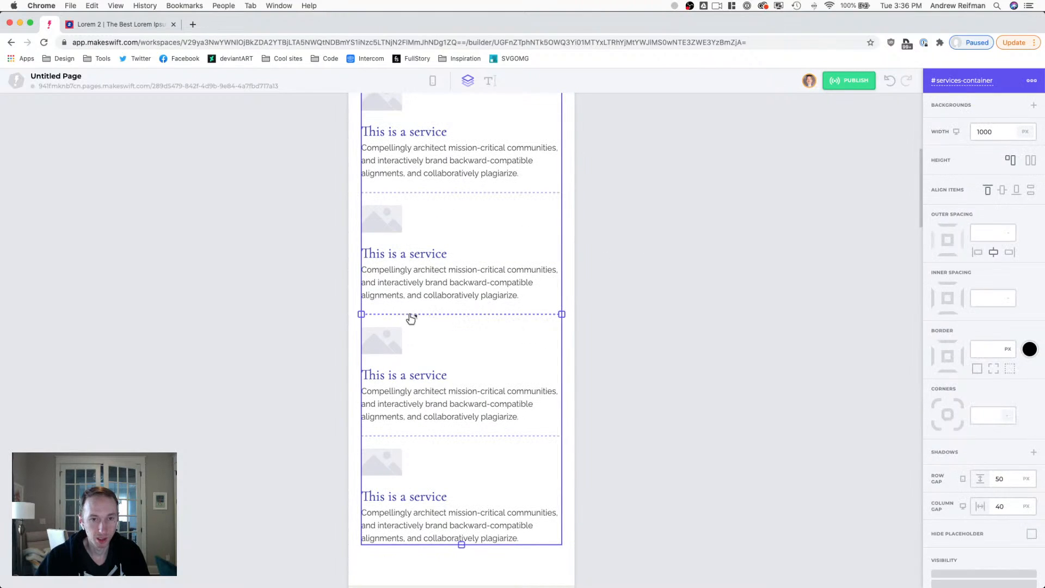
pyautogui.moveTo(1016, 482); pyautogui.dragTo(1011, 483)
pyautogui.click(765, 445)
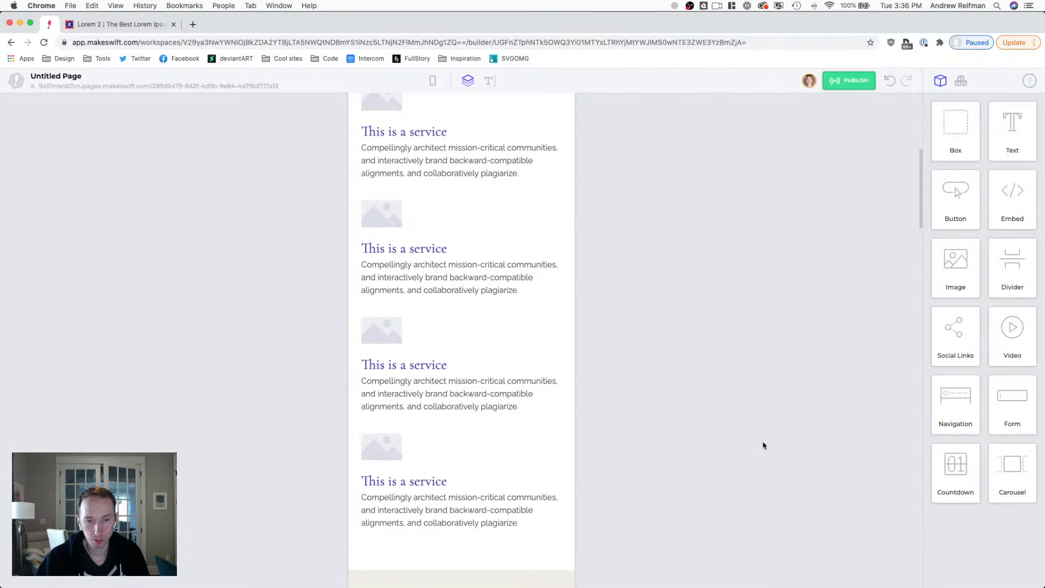
pyautogui.click(479, 433)
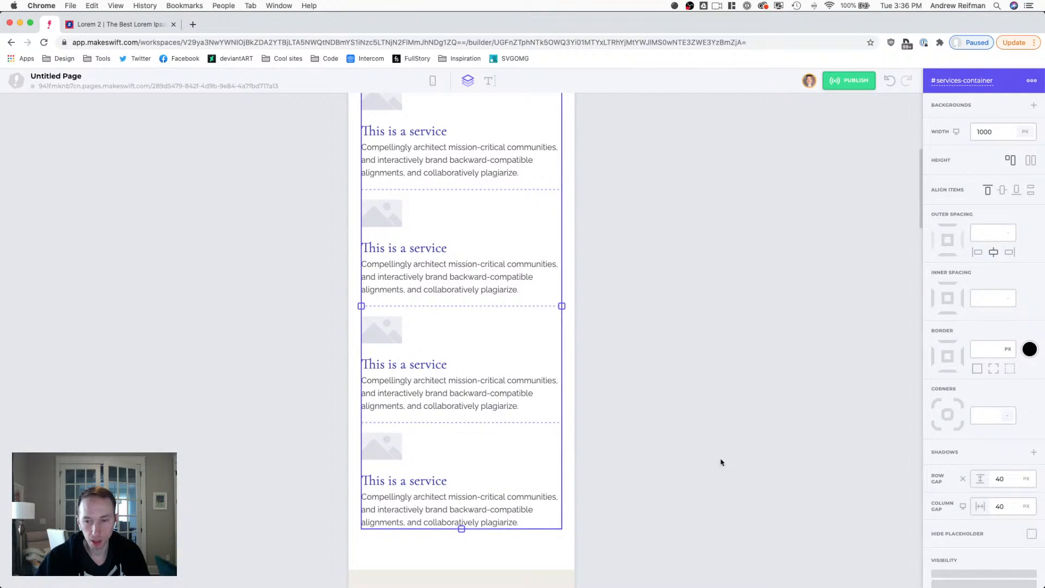
# - Set the bottom inner spacing of the services section to 60 px on mobile
pyautogui.scroll(-3, 740, 411)
pyautogui.click(660, 454)
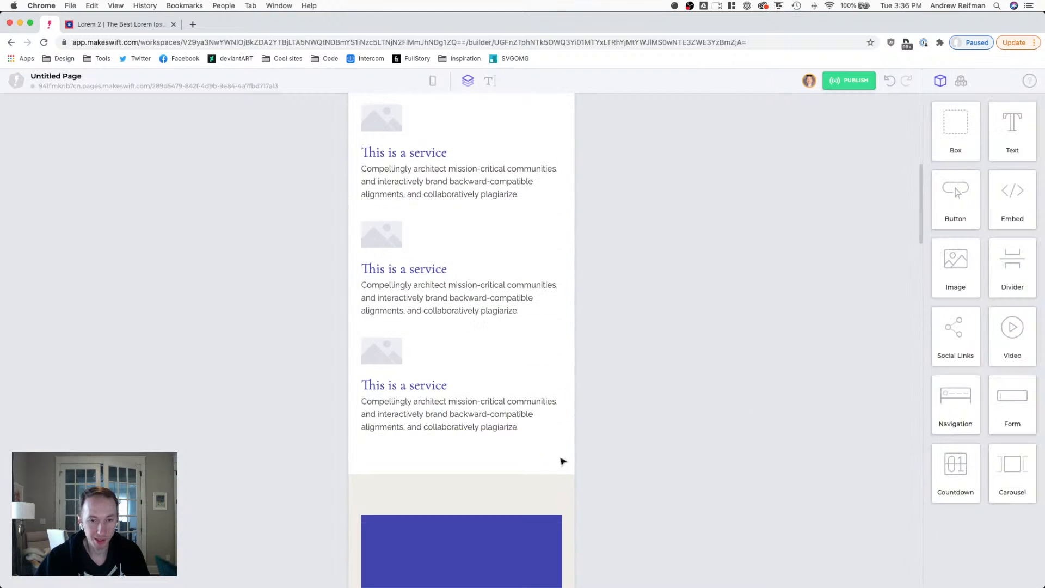
pyautogui.click(490, 468)
pyautogui.moveTo(464, 470); pyautogui.dragTo(464, 462)
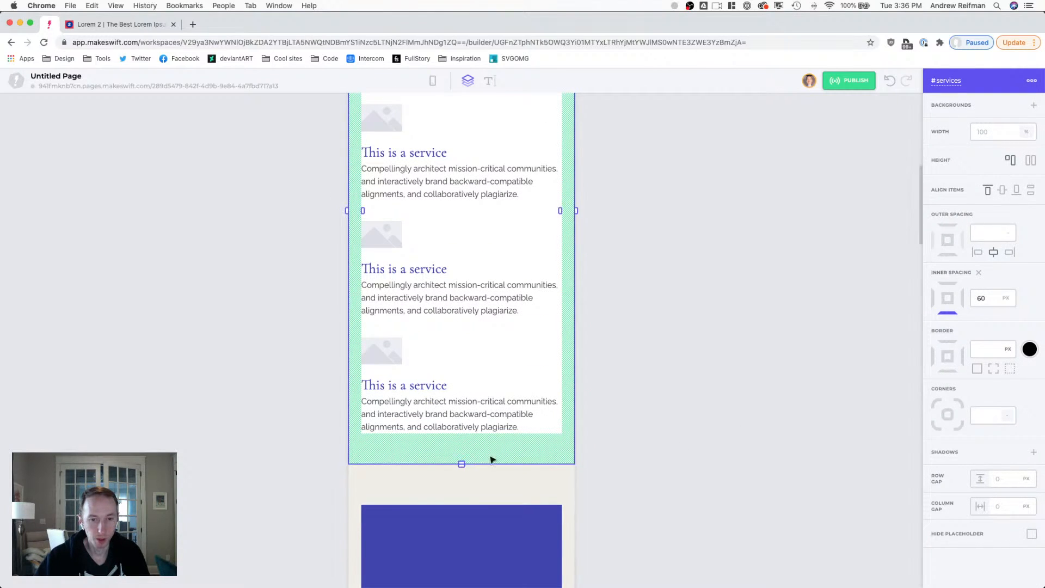
# - Try a slightly smaller top inner spacing on the services section, and return it to its previous size
pyautogui.scroll(5, 639, 372)
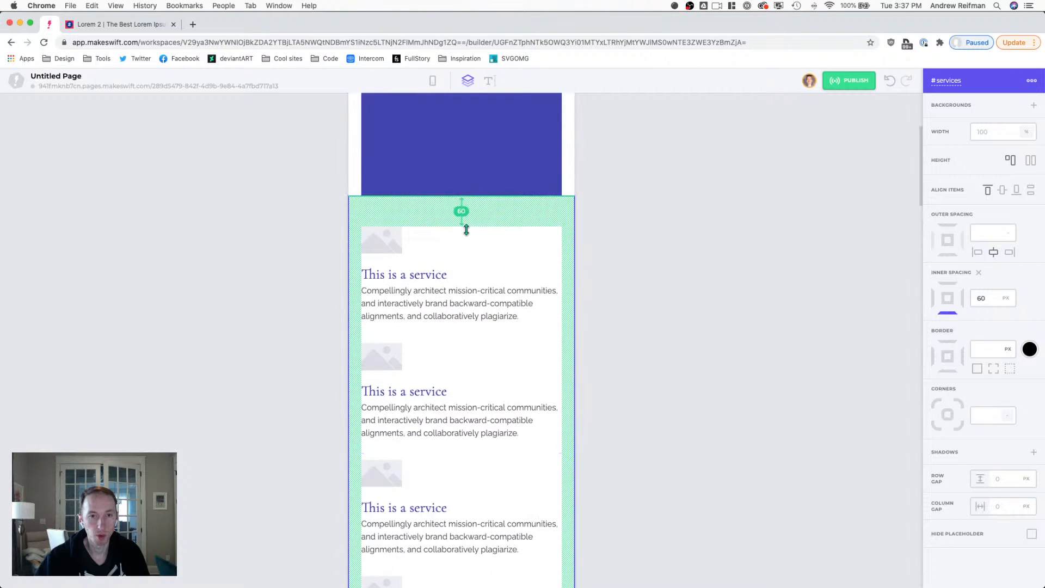
pyautogui.moveTo(462, 229); pyautogui.dragTo(466, 225)
pyautogui.click(637, 227)
pyautogui.scroll(5, 651, 226)
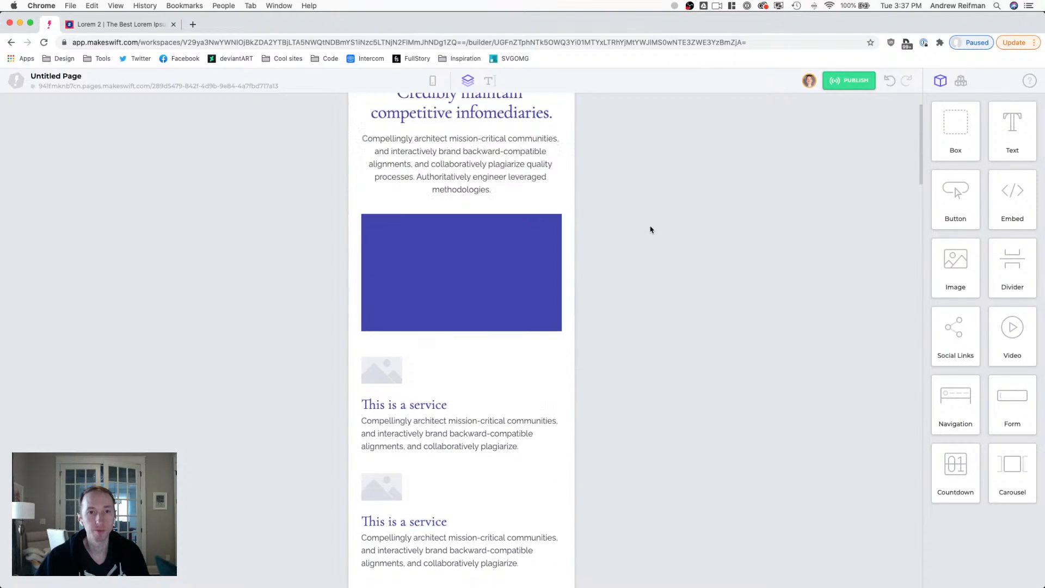
pyautogui.scroll(1, 649, 228)
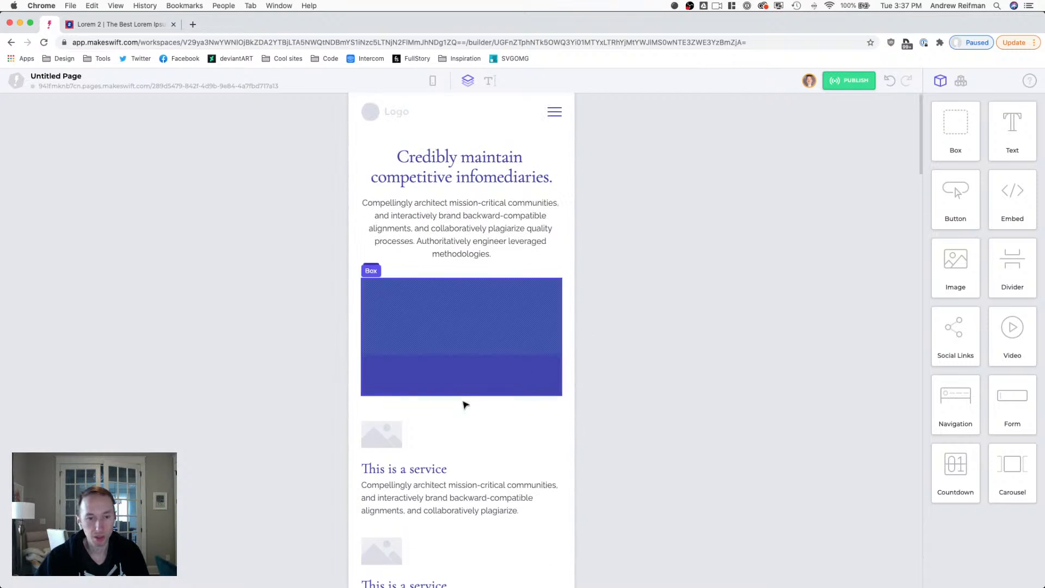
pyautogui.click(463, 422)
pyautogui.moveTo(463, 422); pyautogui.dragTo(464, 427)
pyautogui.click(679, 384)
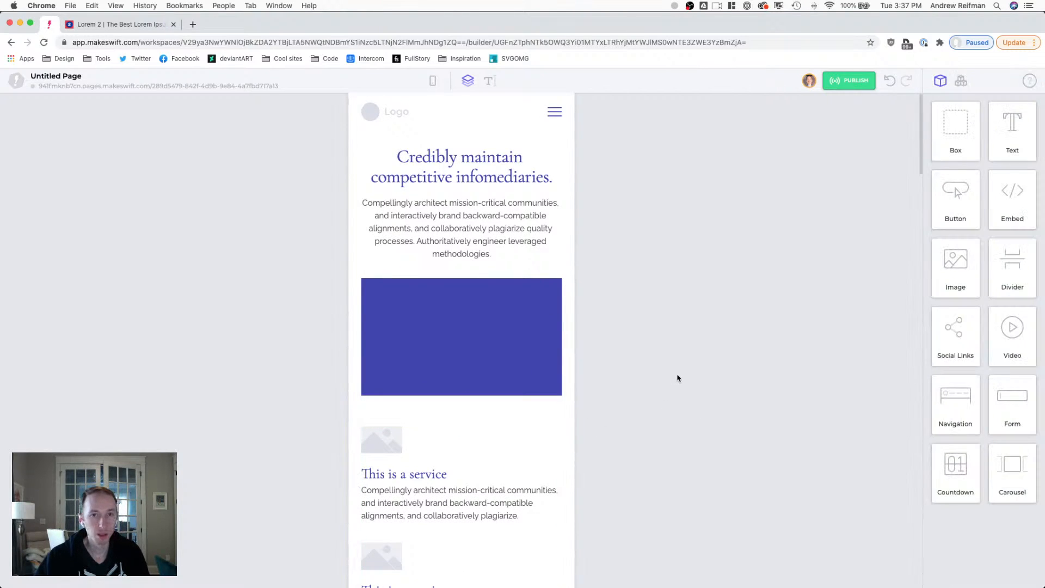
# - Slightly reduce the spacing above the hero heading, just below the navbar, on mobile
pyautogui.scroll(1, 679, 378)
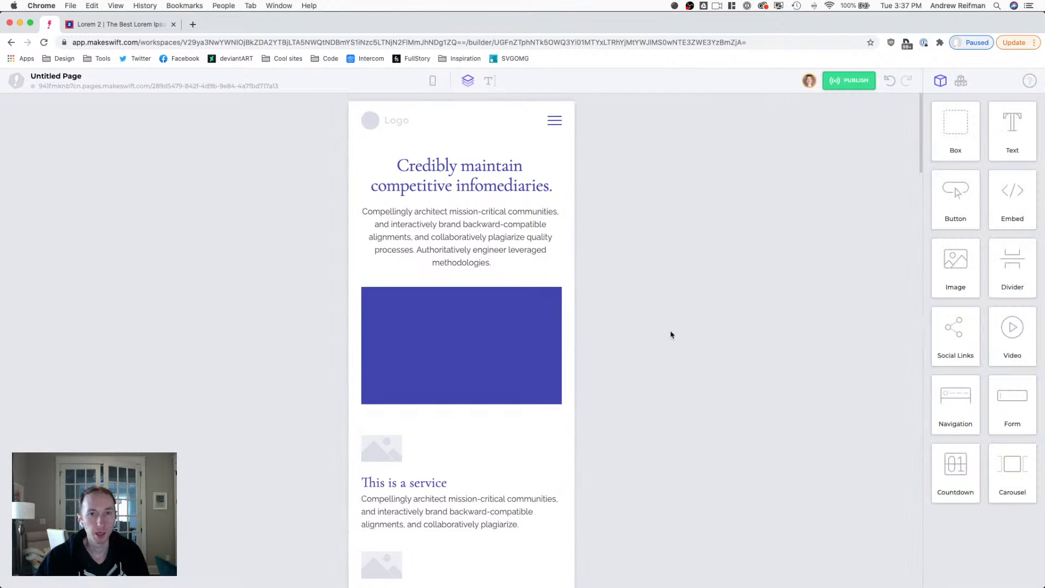
pyautogui.click(518, 155)
pyautogui.moveTo(463, 157); pyautogui.dragTo(464, 152)
pyautogui.click(648, 170)
# - Reduce the top inner spacing of the beige features section above the first feature box
pyautogui.scroll(-5, 606, 250)
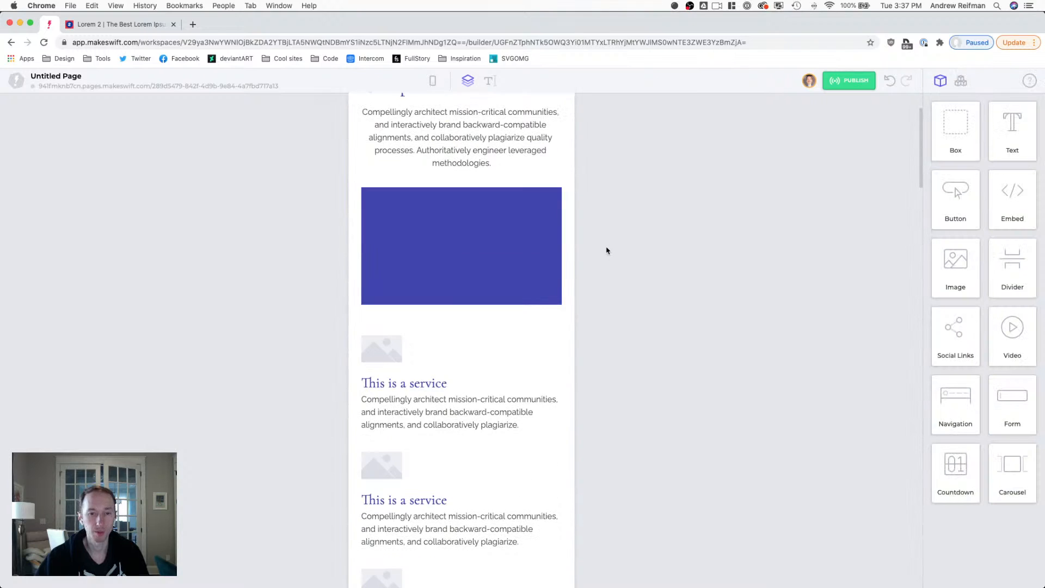
pyautogui.scroll(-10, 607, 250)
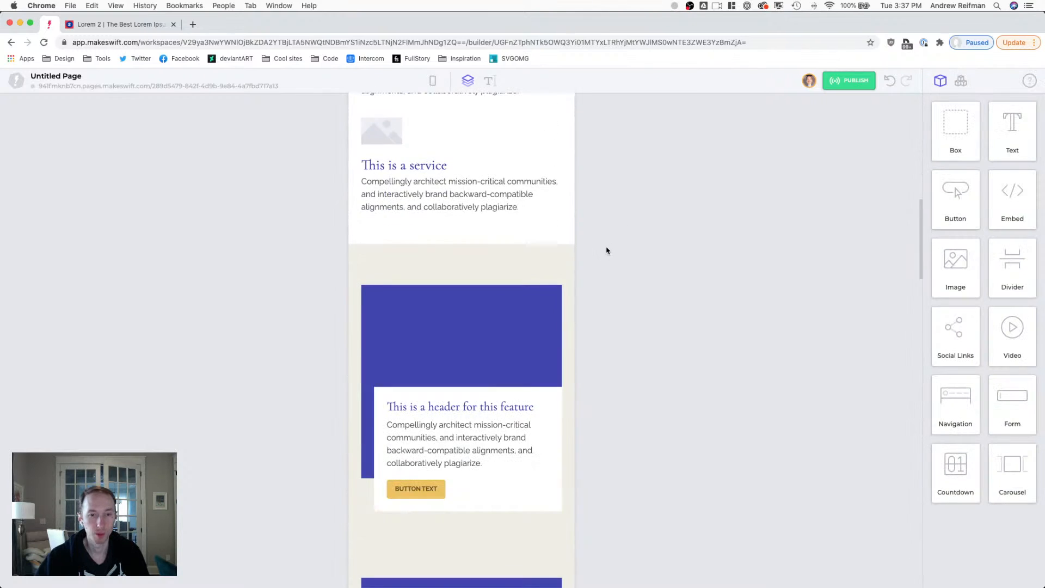
pyautogui.click(497, 273)
pyautogui.moveTo(462, 285); pyautogui.dragTo(469, 277)
pyautogui.click(655, 285)
# - Set the row gap between the two feature boxes in the features section to 60 px
pyautogui.scroll(-2, 610, 349)
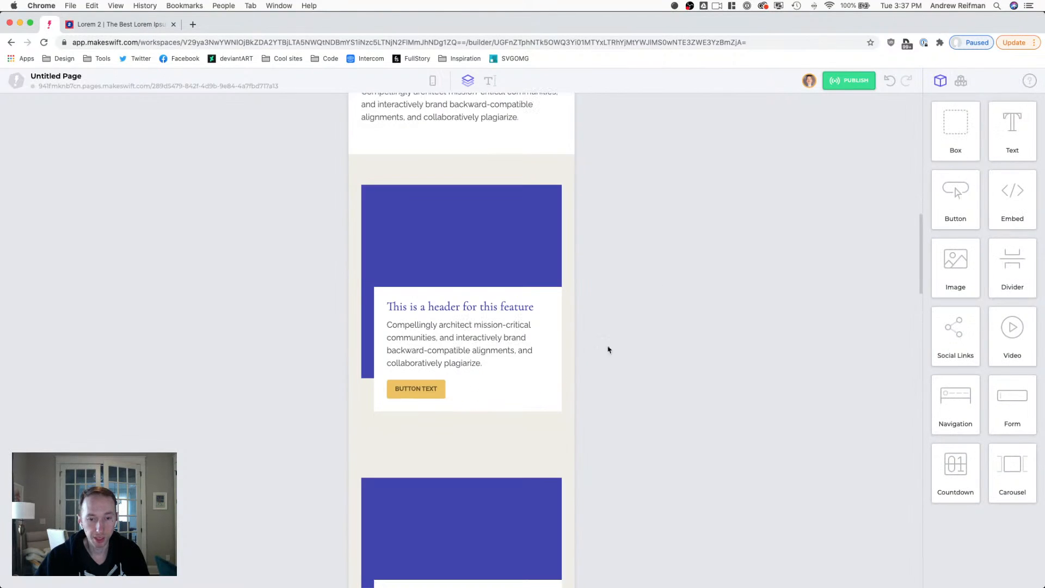
pyautogui.click(506, 442)
pyautogui.doubleClick(1000, 503)
pyautogui.write('60')
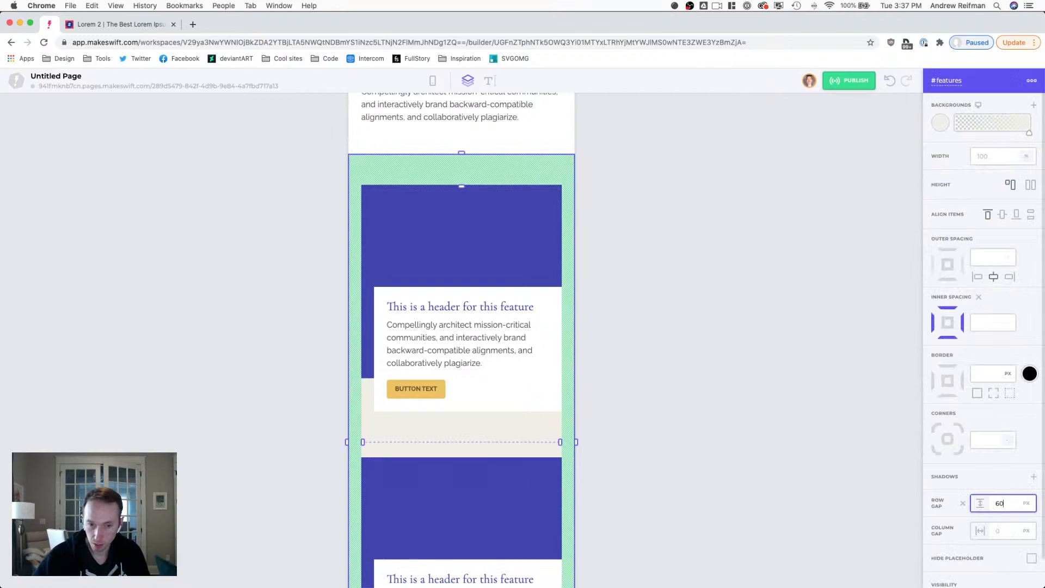
pyautogui.click(677, 423)
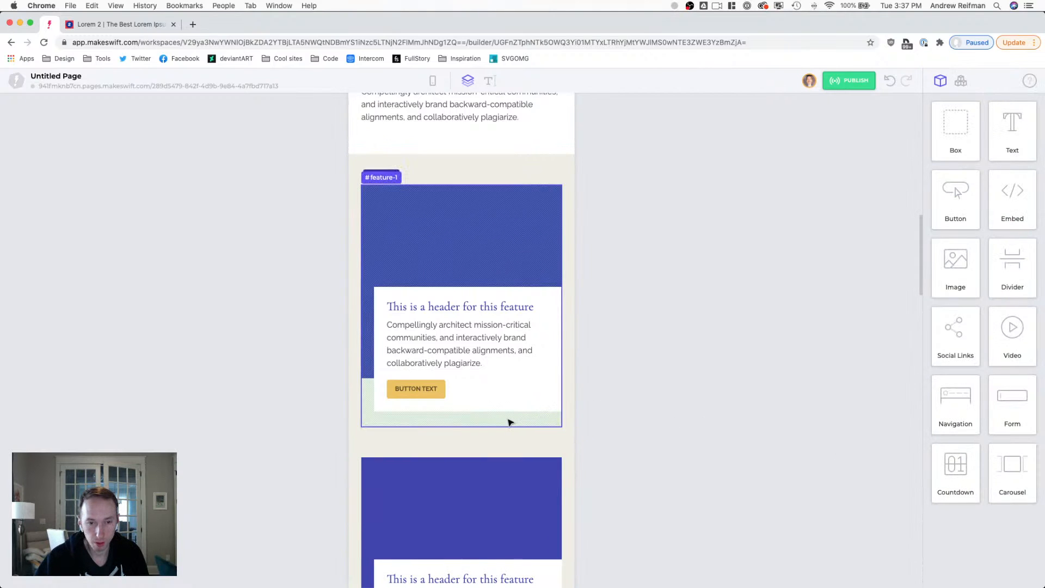
# - Reduce the bottom inner spacing of the feature-1 box to 0 px
pyautogui.click(496, 425)
pyautogui.moveTo(473, 422); pyautogui.dragTo(469, 410)
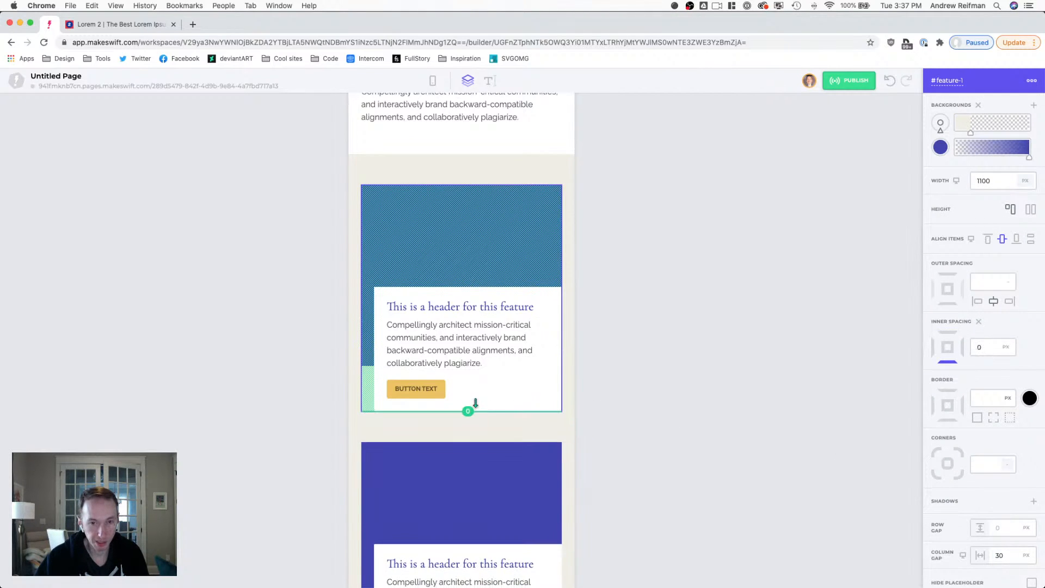
pyautogui.click(634, 390)
# - Remove the bottom inner spacing of the feature-2 box under its white card
pyautogui.scroll(-3, 635, 390)
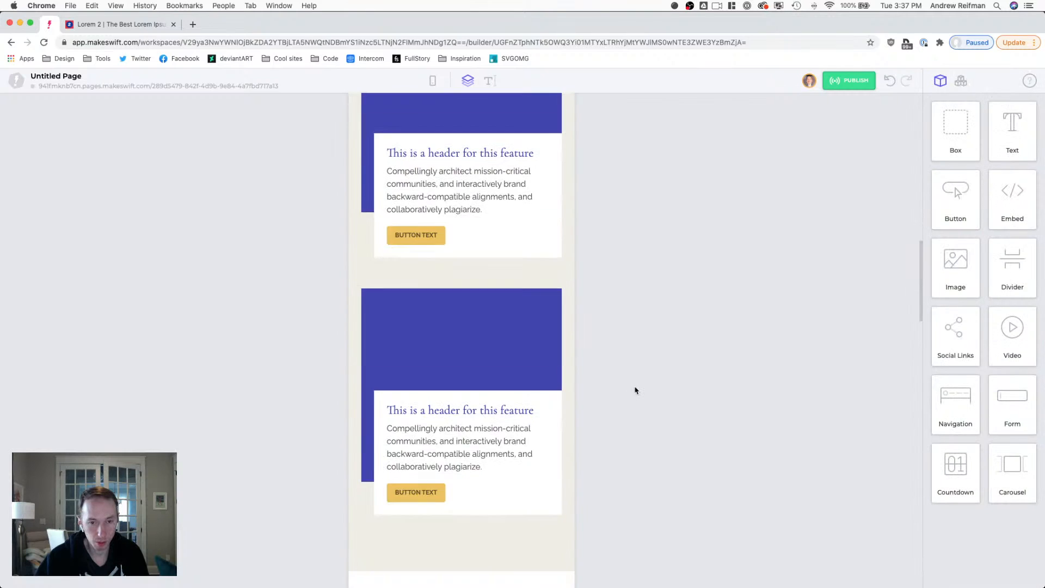
pyautogui.click(454, 523)
pyautogui.moveTo(464, 528); pyautogui.dragTo(469, 511)
pyautogui.click(649, 444)
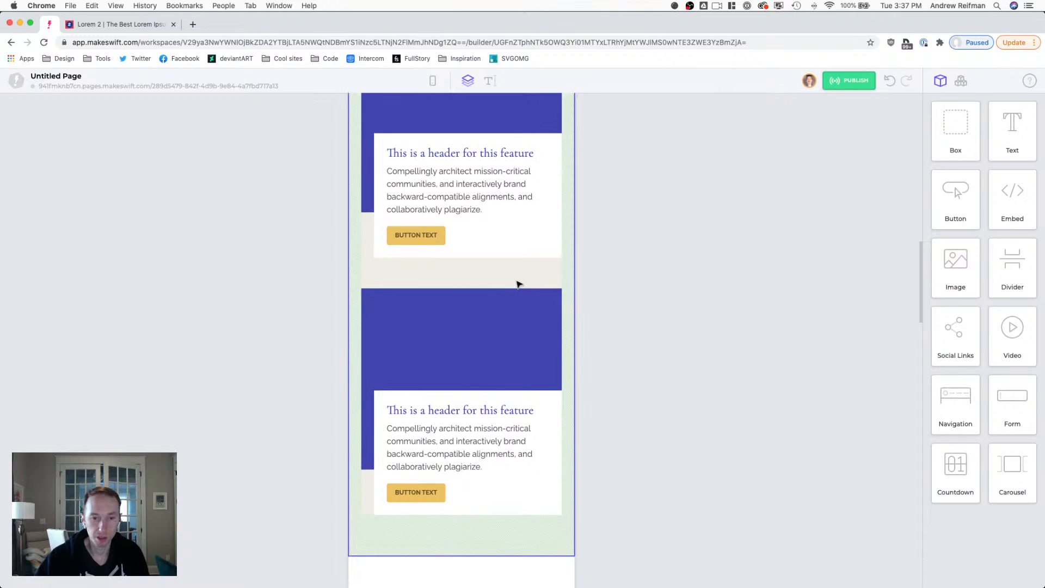
# - Set the inner spacing of the feature-2 box to 0 px on the left and 25 px on the right
pyautogui.click(370, 417)
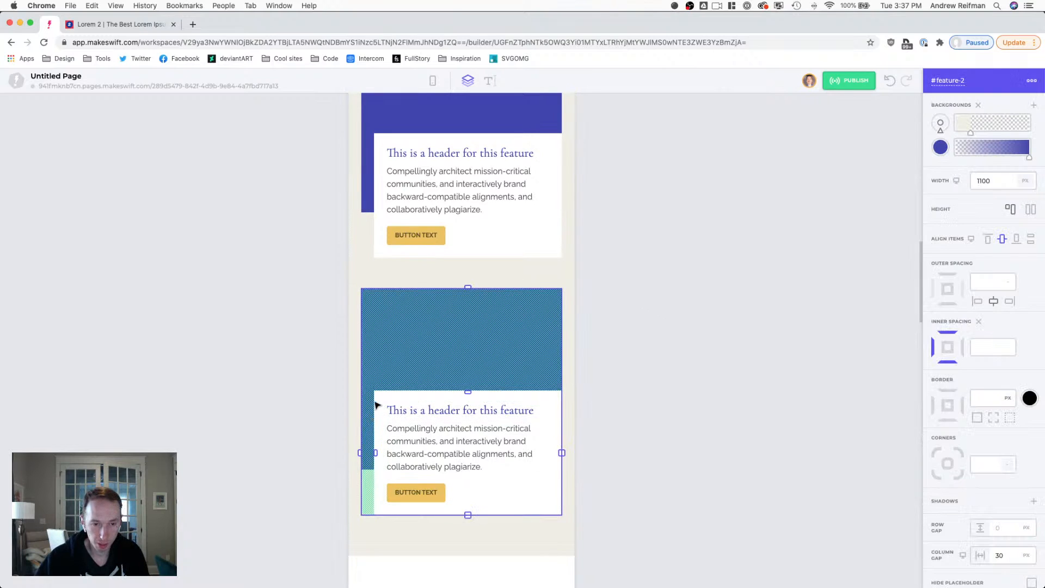
pyautogui.moveTo(376, 452); pyautogui.dragTo(362, 455)
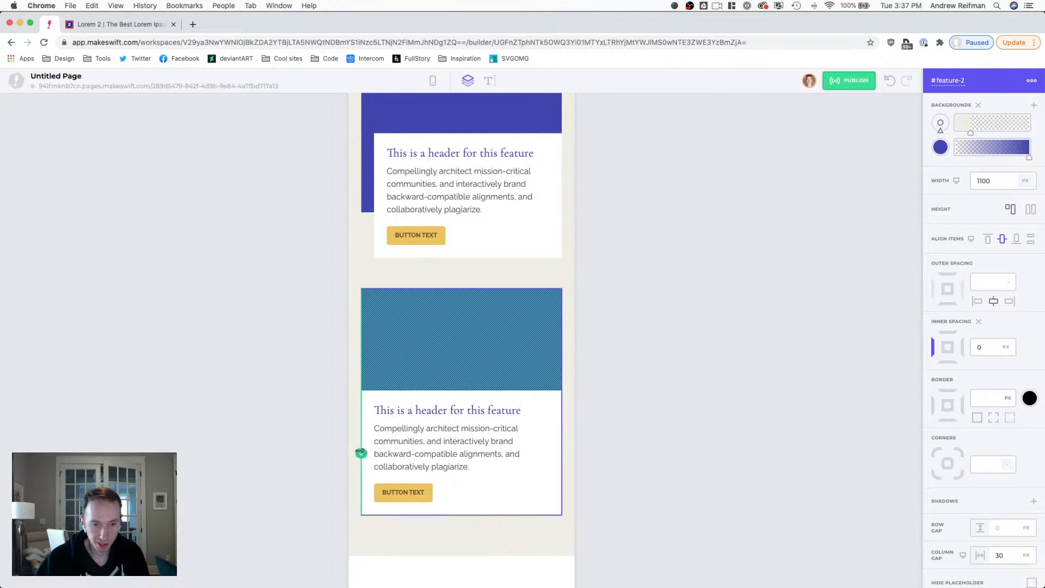
pyautogui.moveTo(561, 455); pyautogui.dragTo(543, 456)
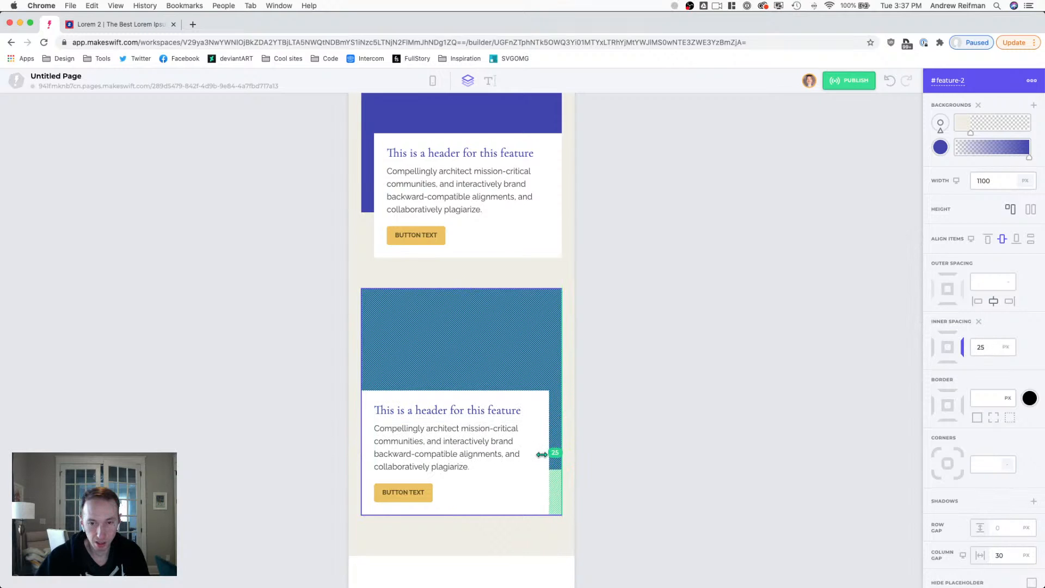
pyautogui.click(640, 434)
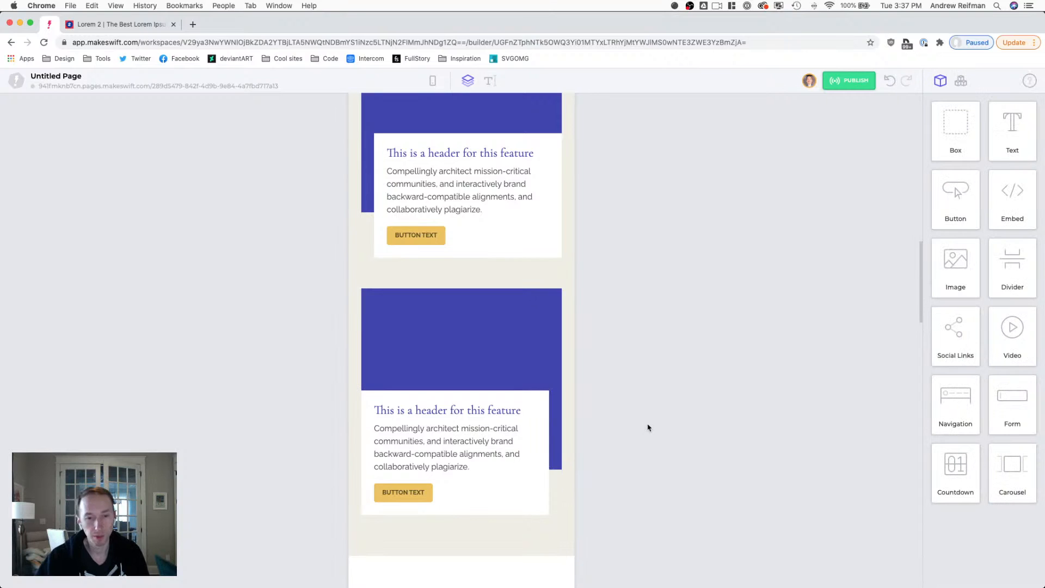
# - Try insetting the white card in the feature-2 box by 15 px on both sides and adjusting the left inner spacing of feature-1
pyautogui.click(378, 448)
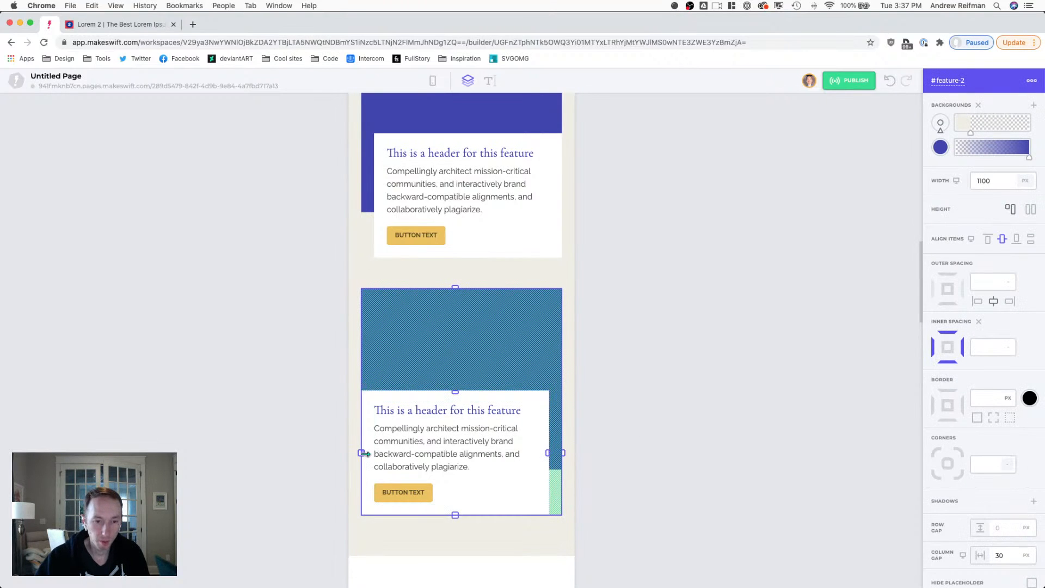
pyautogui.moveTo(362, 453); pyautogui.dragTo(372, 454)
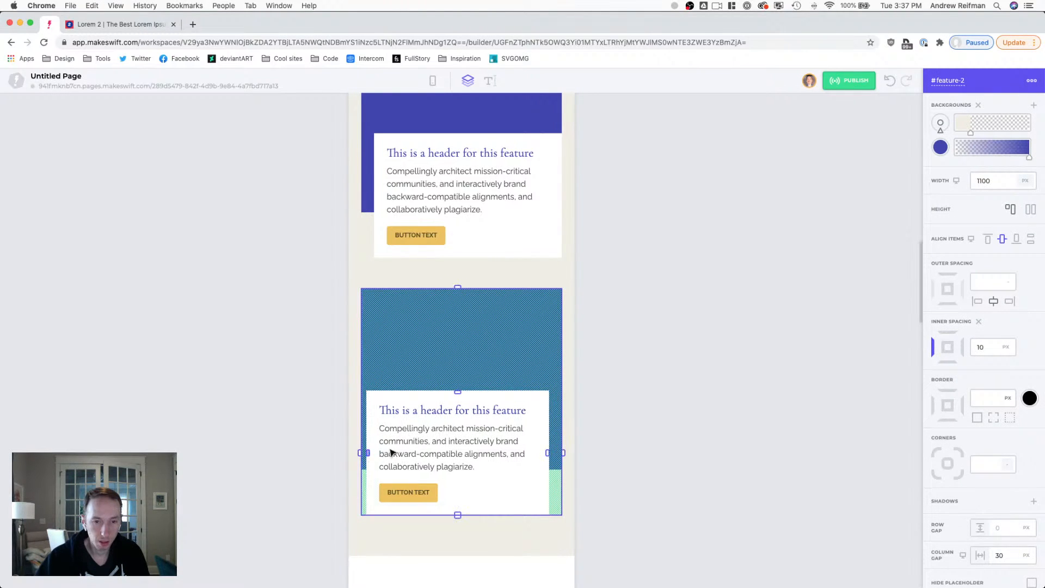
pyautogui.click(709, 432)
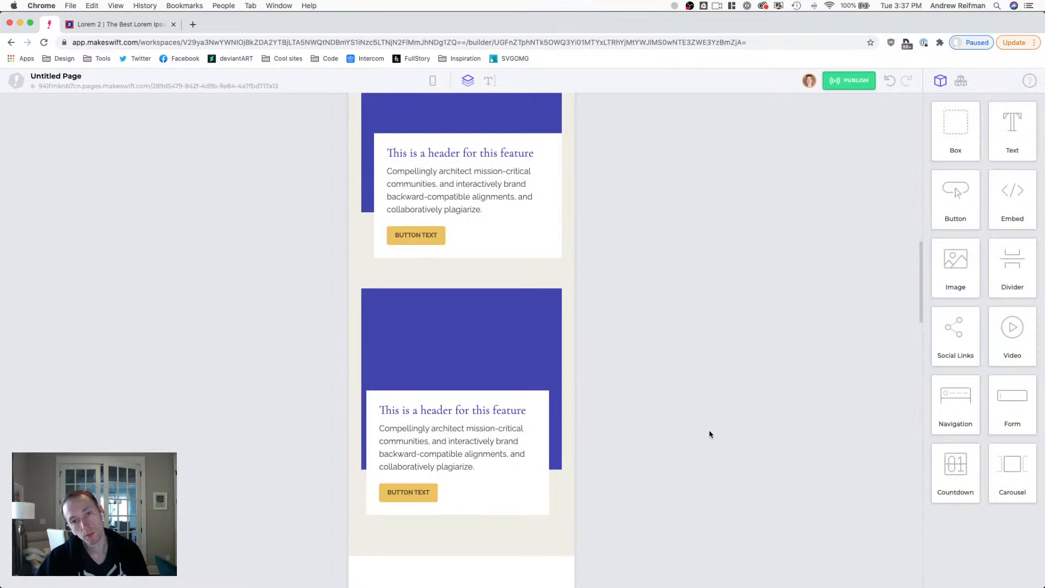
pyautogui.click(527, 385)
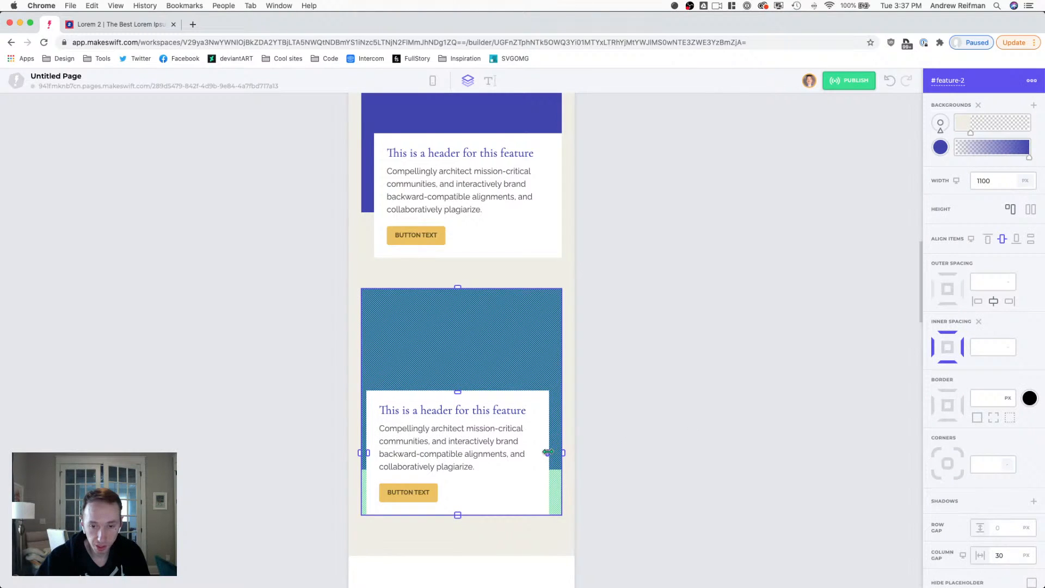
pyautogui.moveTo(553, 452); pyautogui.dragTo(553, 454)
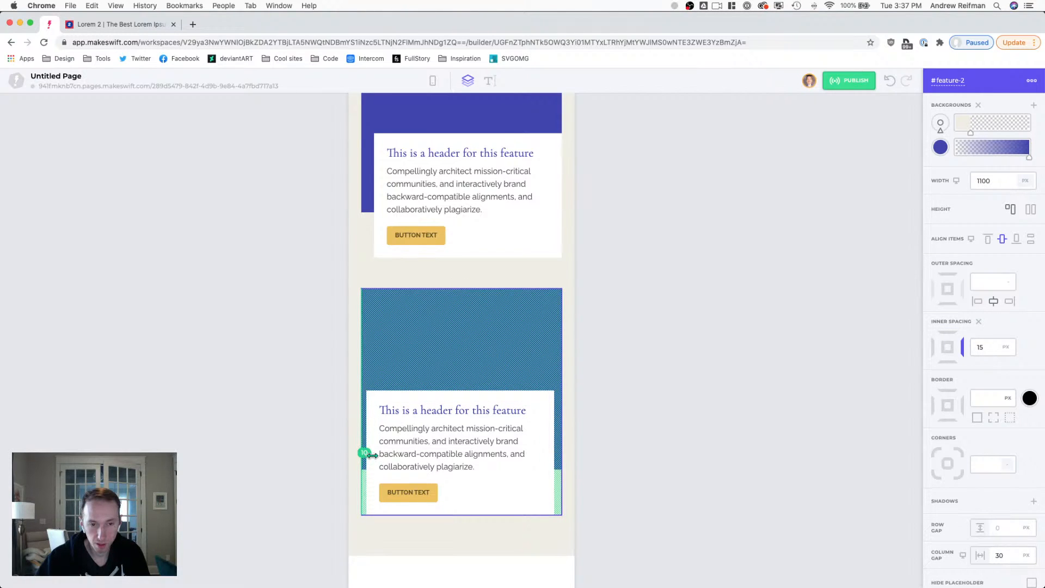
pyautogui.scroll(3, 396, 304)
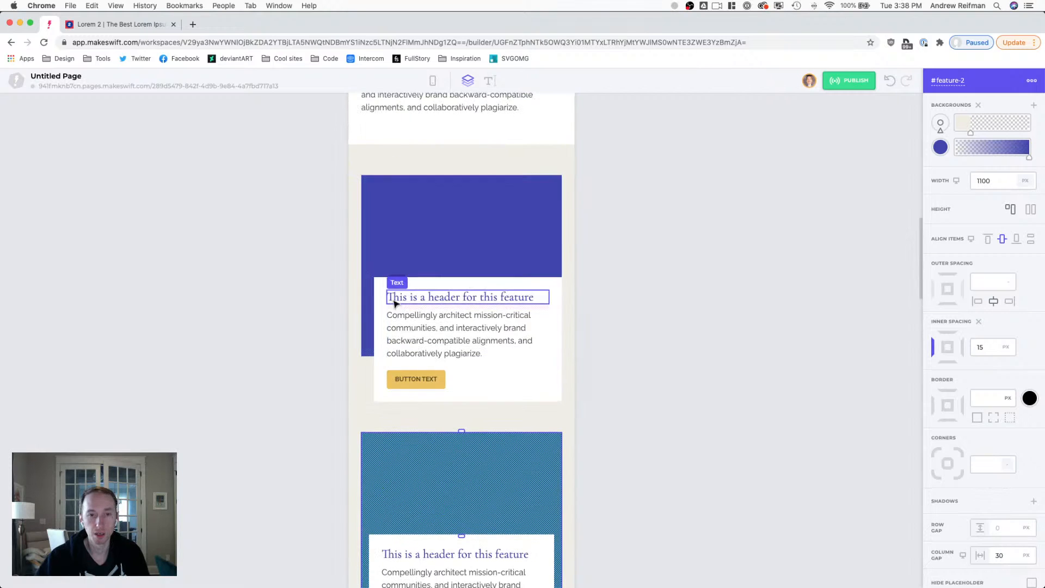
pyautogui.click(370, 320)
pyautogui.moveTo(379, 342); pyautogui.dragTo(389, 343)
# - Undo the trial inner spacing changes on the feature-1 and feature-2 boxes and check the spacing of both boxes
pyautogui.press('super+z')
pyautogui.press('super+z')
pyautogui.press('super+z')
pyautogui.press('super+z')
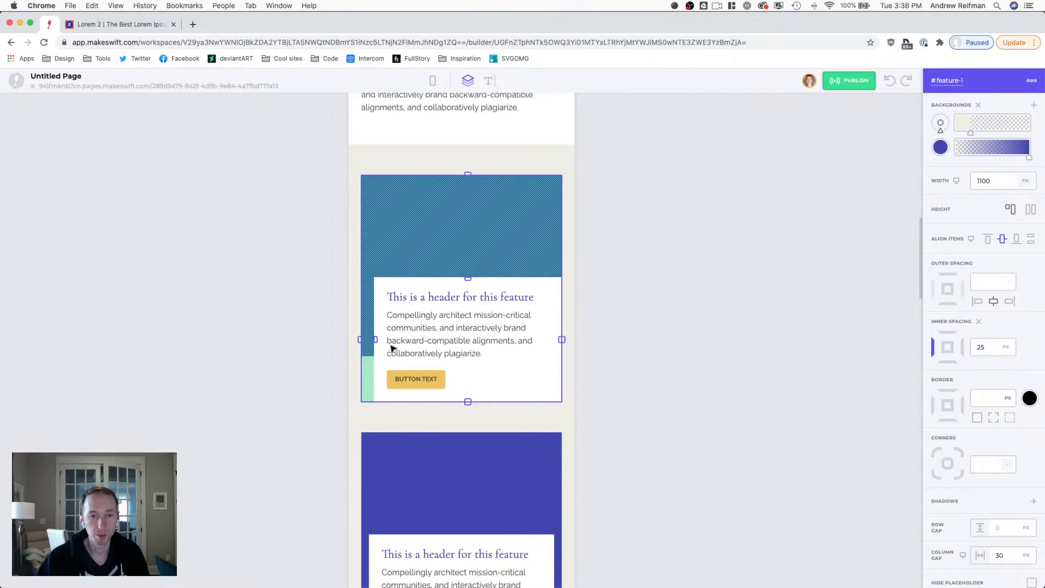
pyautogui.scroll(-1, 627, 353)
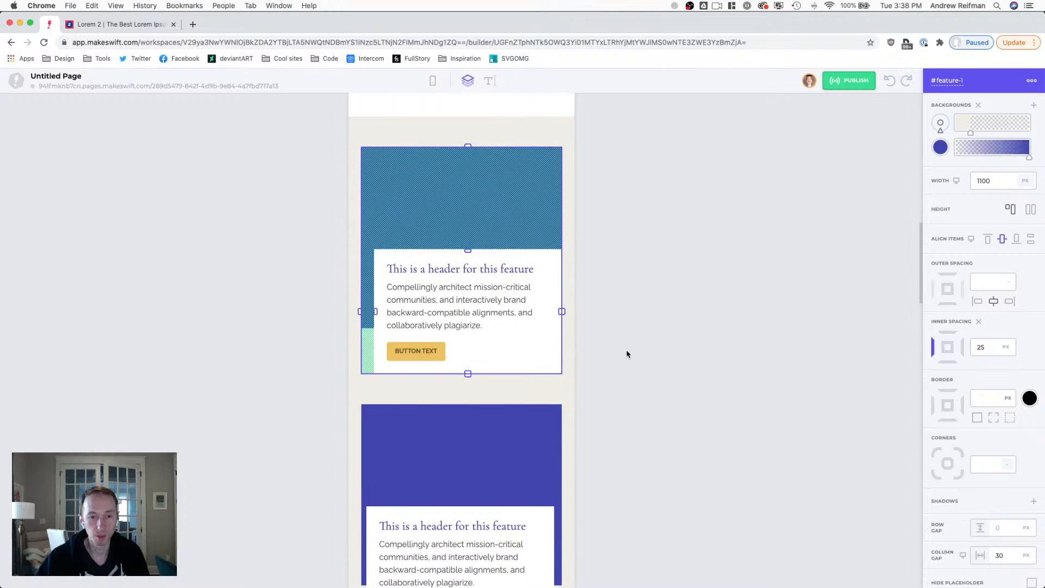
pyautogui.press('super+z')
pyautogui.press('super+z')
pyautogui.press('super+z')
pyautogui.press('super+z')
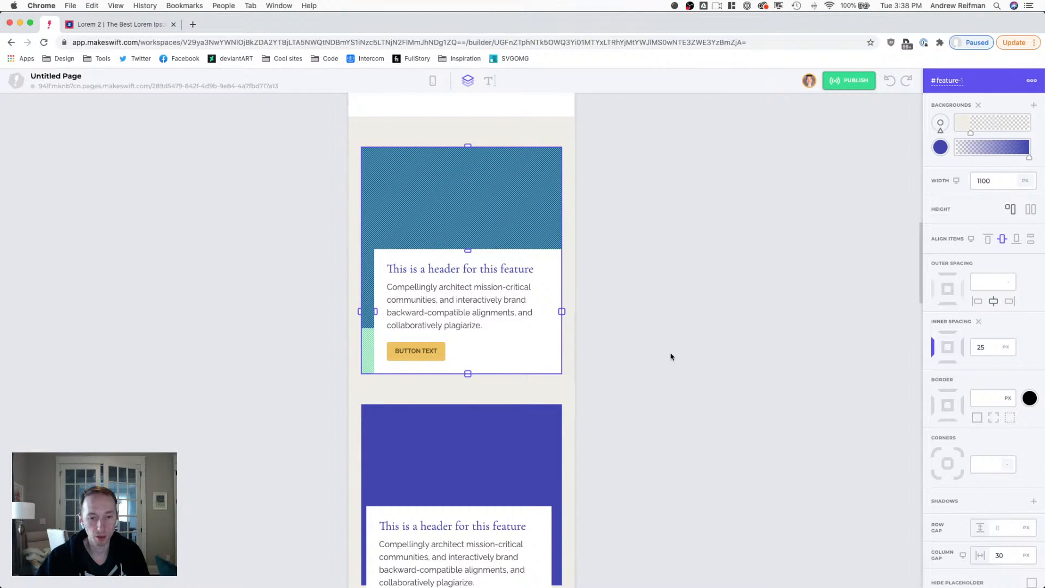
pyautogui.scroll(-5, 654, 355)
pyautogui.press('super+z')
pyautogui.press('super+z')
pyautogui.press('super+z')
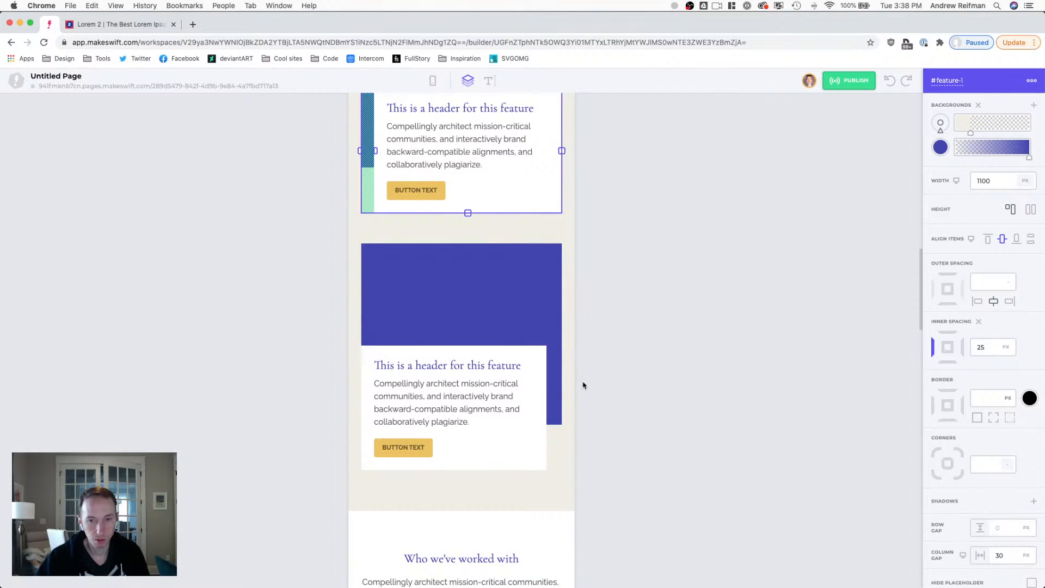
pyautogui.click(502, 336)
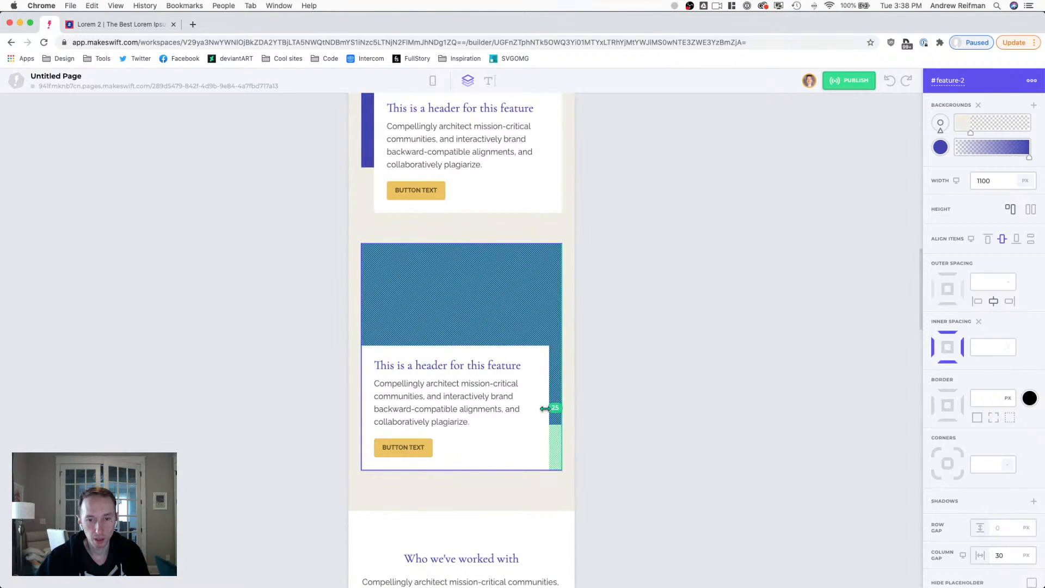
pyautogui.click(384, 209)
pyautogui.scroll(1, 381, 215)
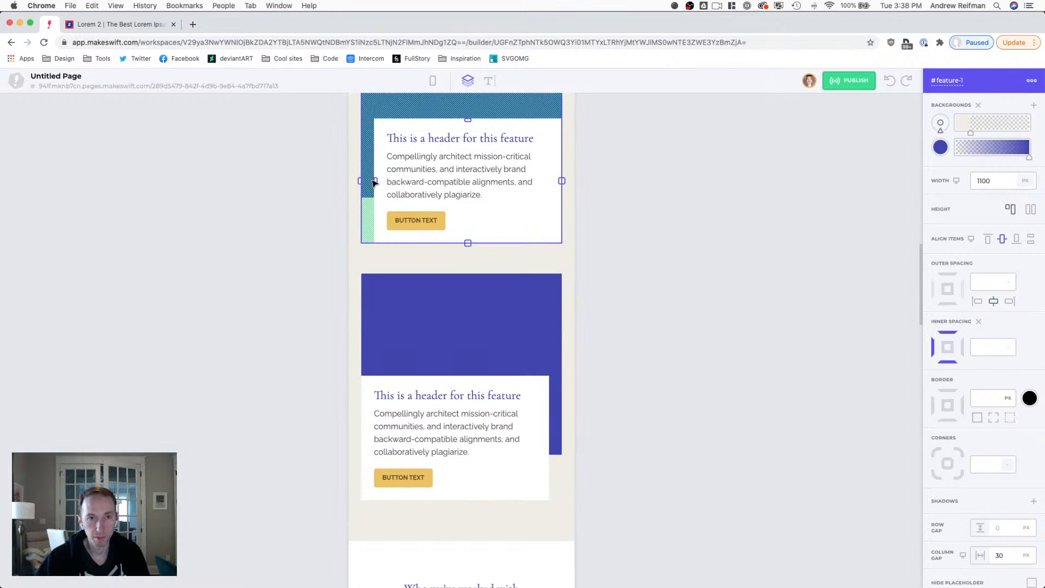
pyautogui.click(645, 304)
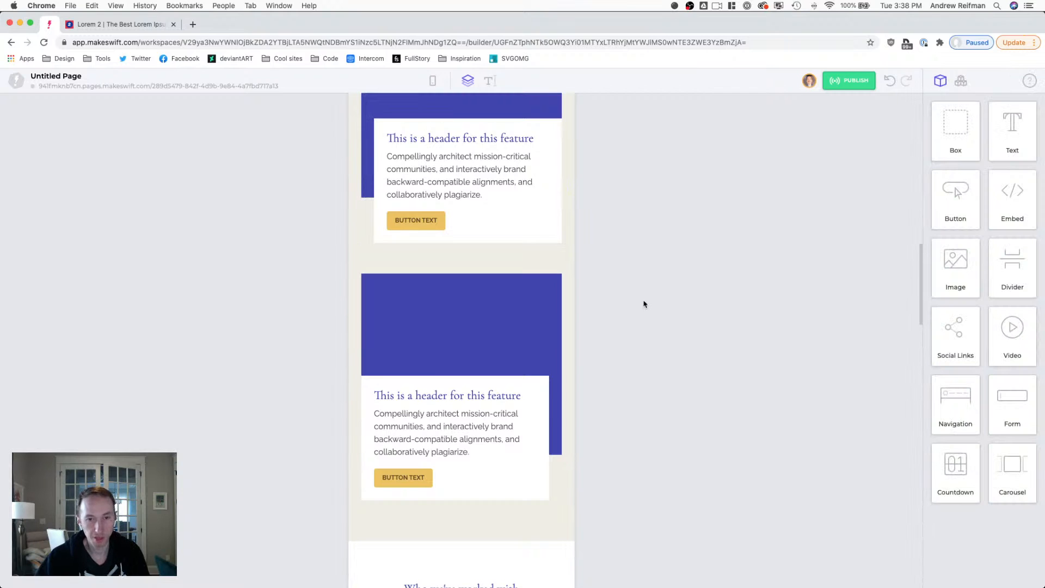
# - Reduce the bottom inner spacing of the features section below the second feature box
pyautogui.scroll(-3, 645, 304)
pyautogui.click(463, 444)
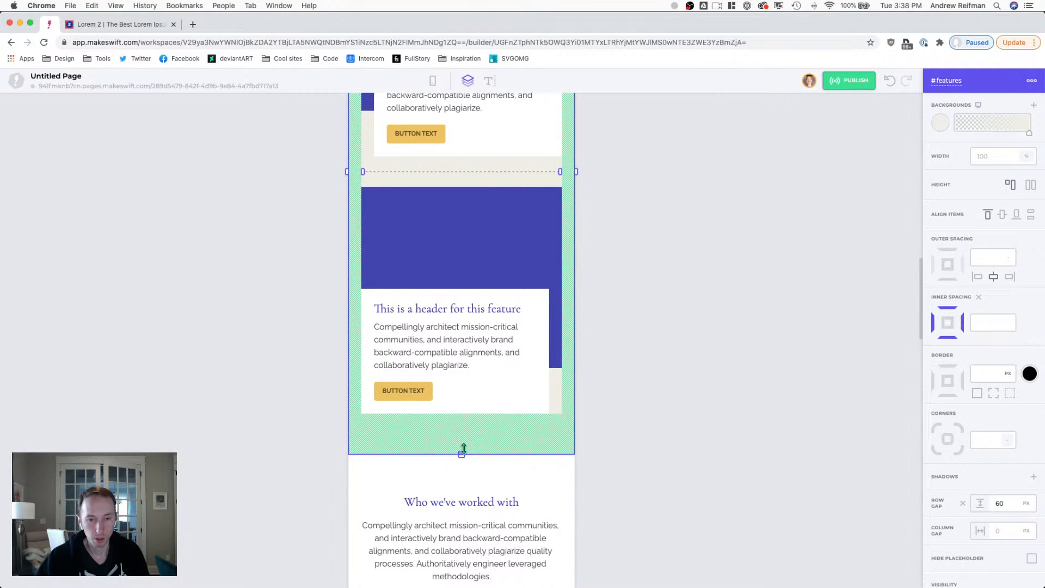
pyautogui.moveTo(469, 443); pyautogui.dragTo(469, 441)
pyautogui.click(671, 369)
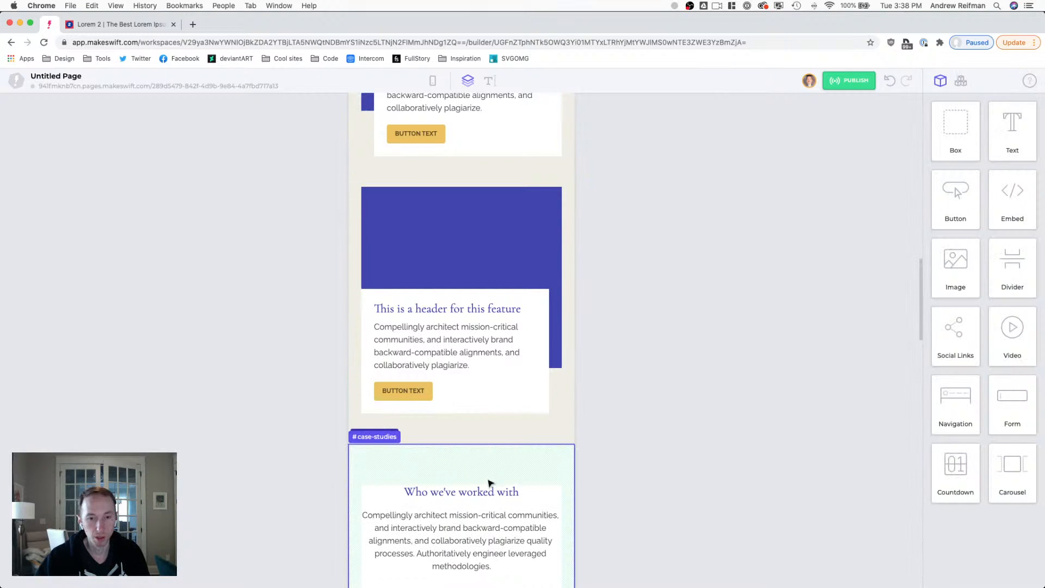
# - Set the font size of the "Who we've worked with" heading to 32 px, using the service headings for comparison
pyautogui.doubleClick(471, 491)
pyautogui.tripleClick(468, 492)
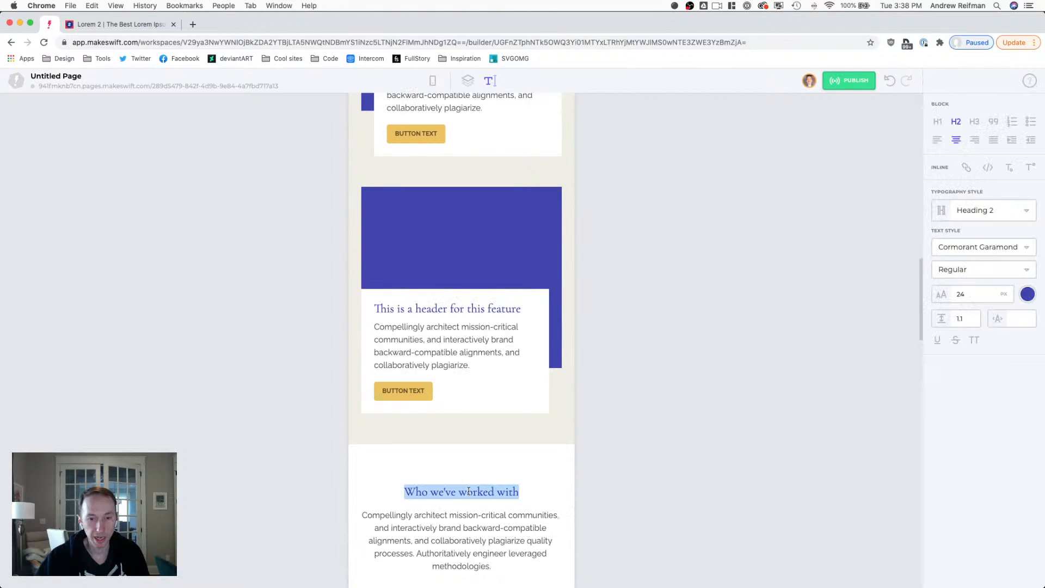
pyautogui.click(975, 294)
pyautogui.scroll(5, 537, 234)
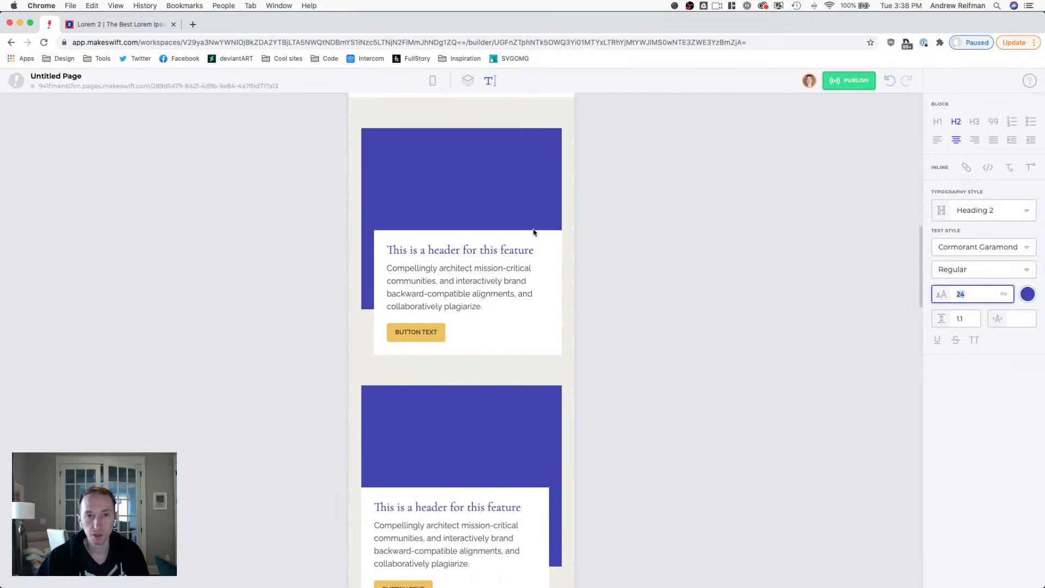
pyautogui.scroll(4, 479, 229)
pyautogui.click(403, 137)
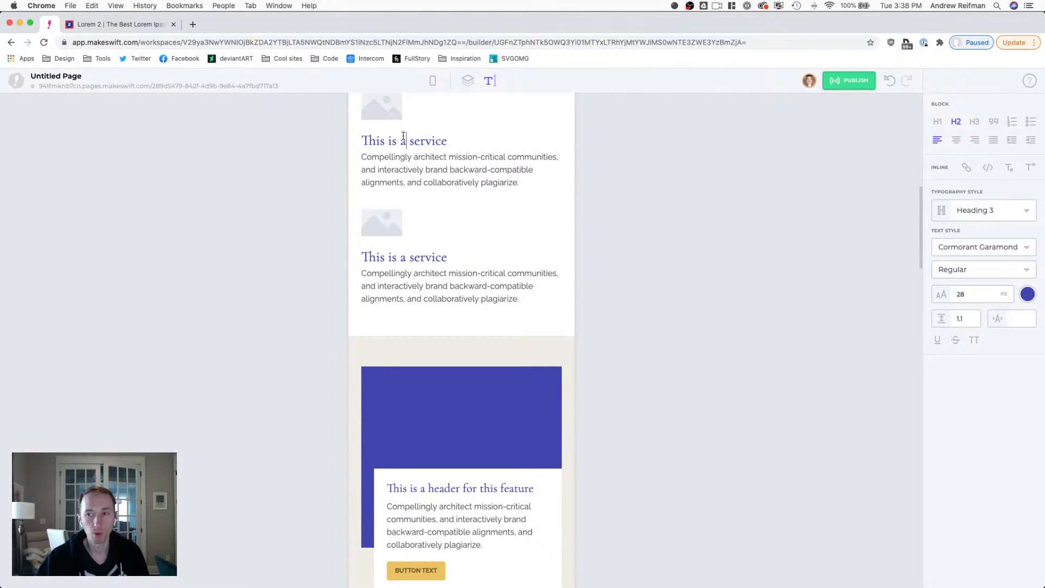
pyautogui.scroll(-13, 501, 212)
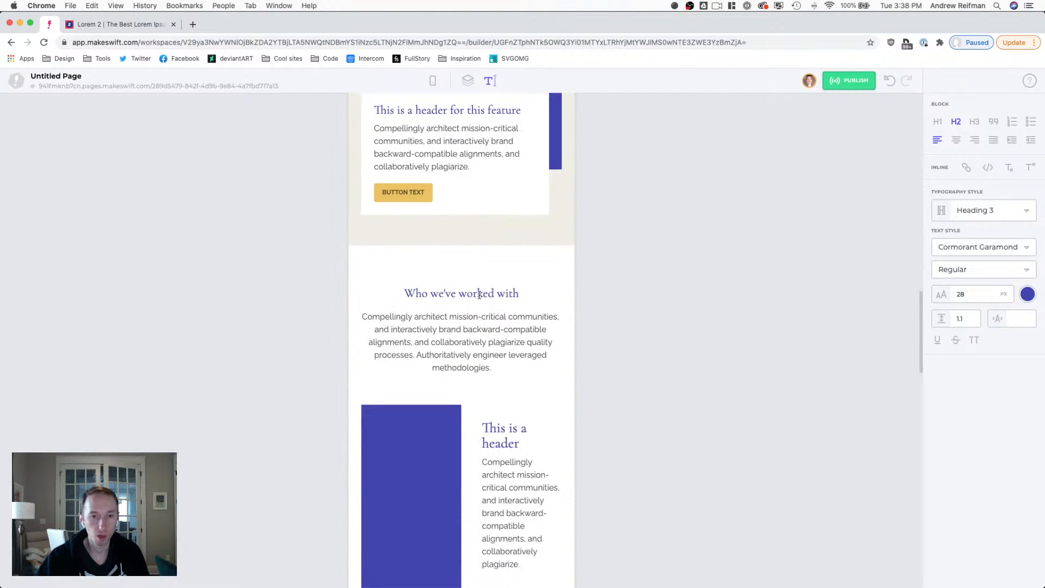
pyautogui.doubleClick(472, 296)
pyautogui.tripleClick(472, 296)
pyautogui.click(974, 294)
pyautogui.write('32')
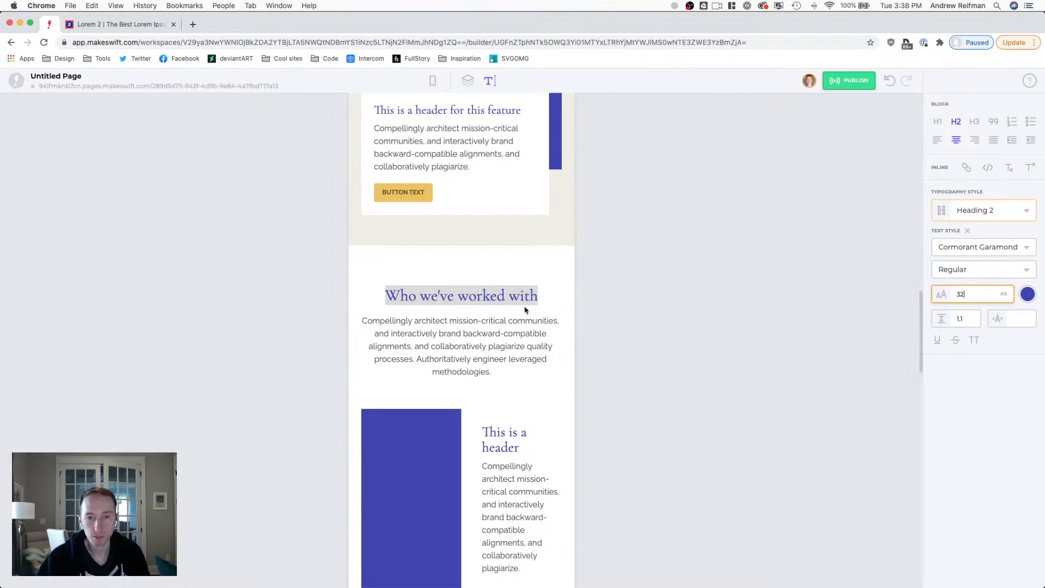
pyautogui.scroll(15, 525, 310)
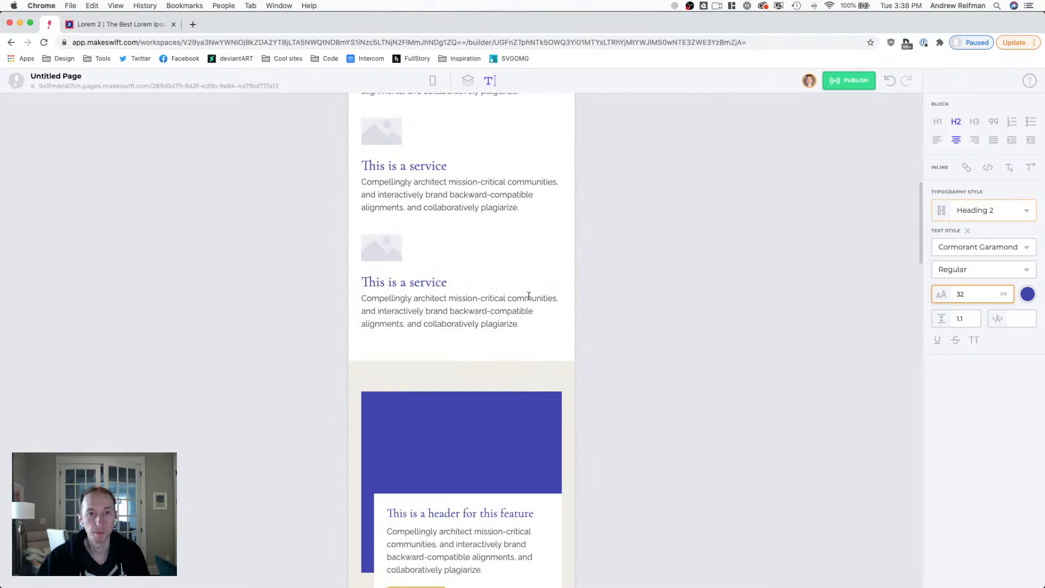
pyautogui.scroll(-15, 528, 296)
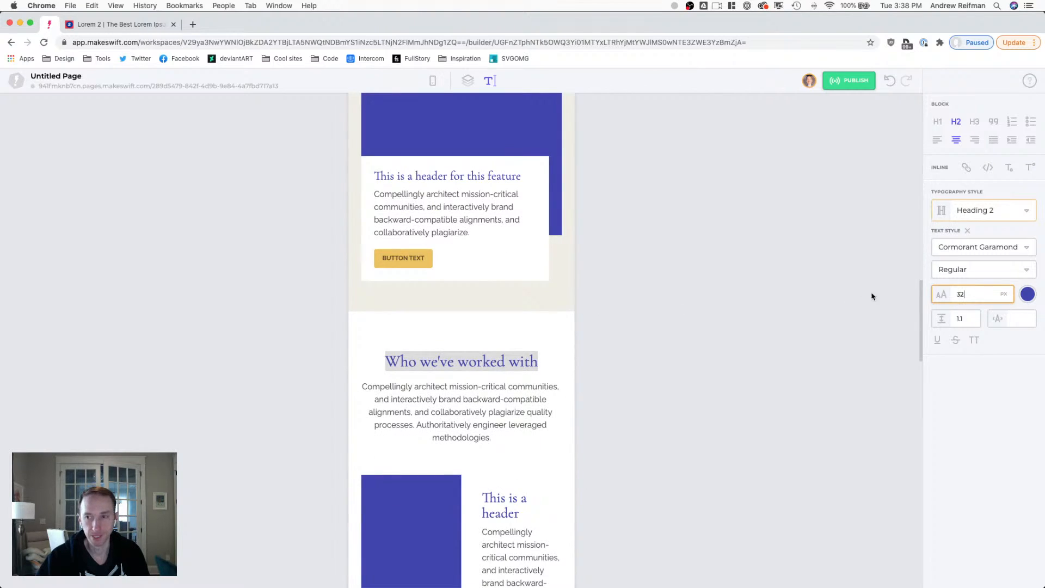
# - Update the Heading 2 typography style with the heading's new size and review the feature headings that use it
pyautogui.click(971, 210)
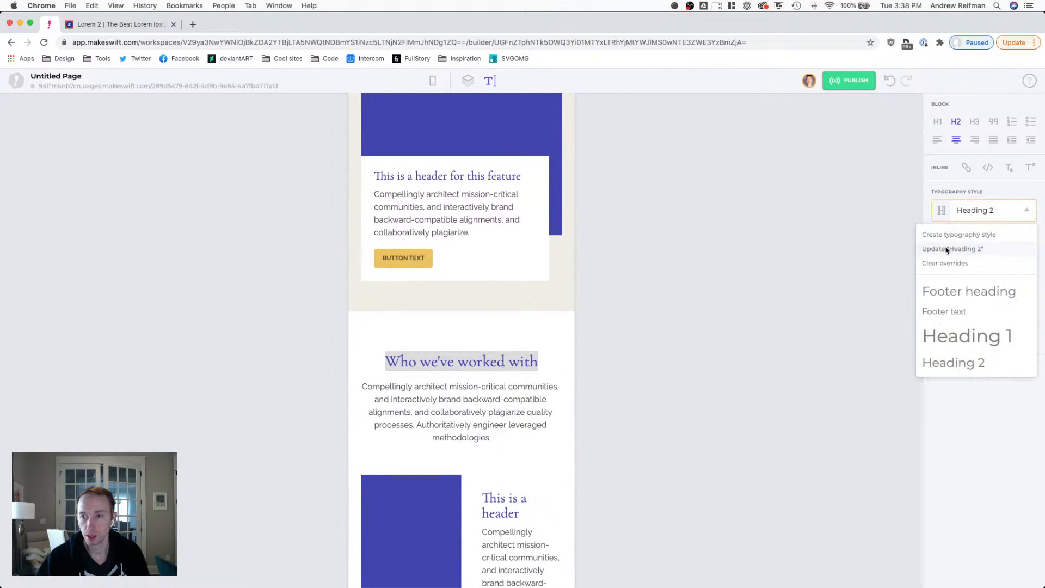
pyautogui.click(947, 250)
pyautogui.click(427, 460)
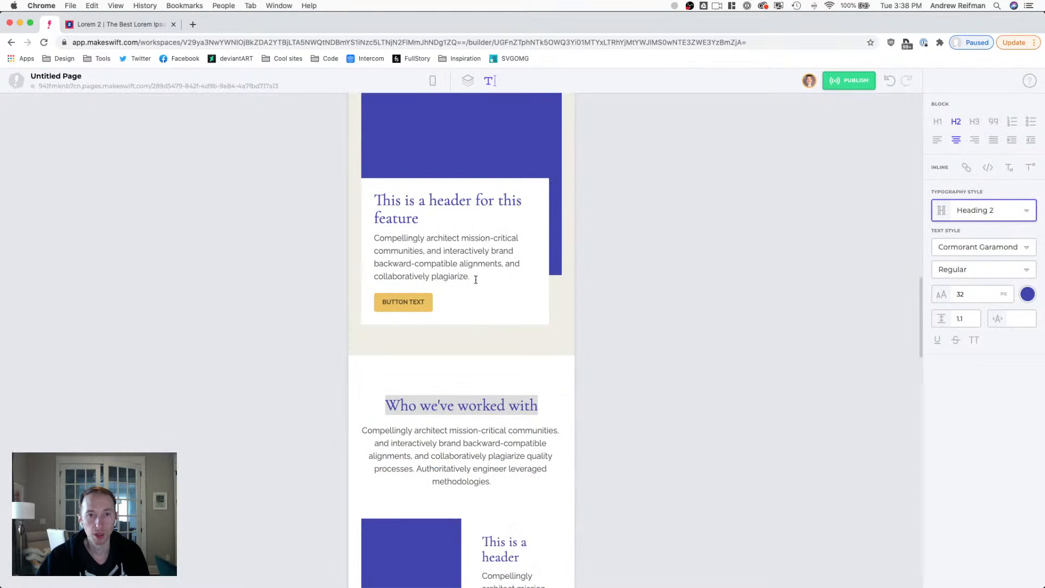
pyautogui.scroll(2, 468, 281)
pyautogui.click(409, 257)
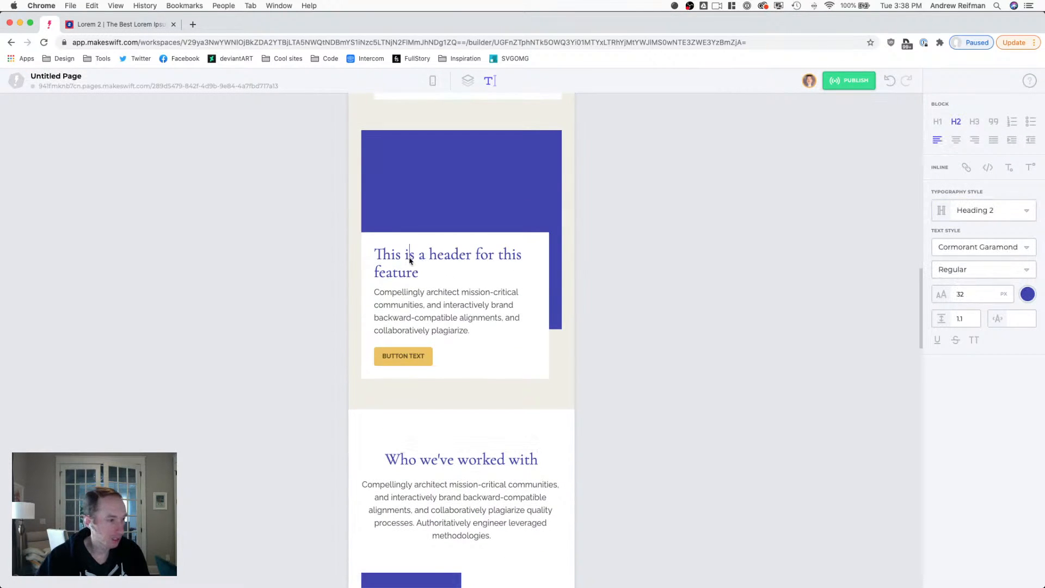
pyautogui.scroll(8, 414, 260)
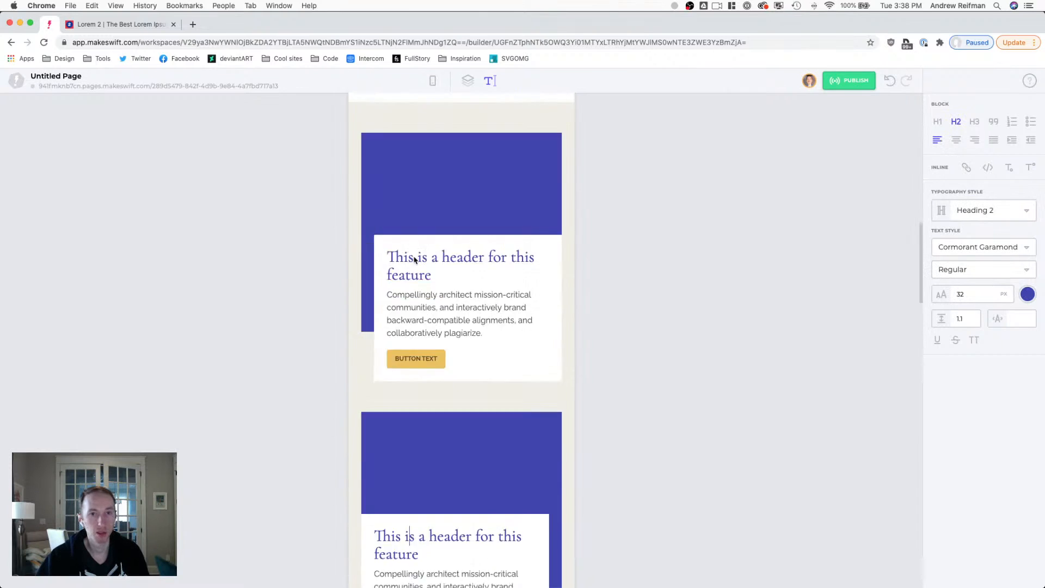
pyautogui.scroll(-7, 427, 341)
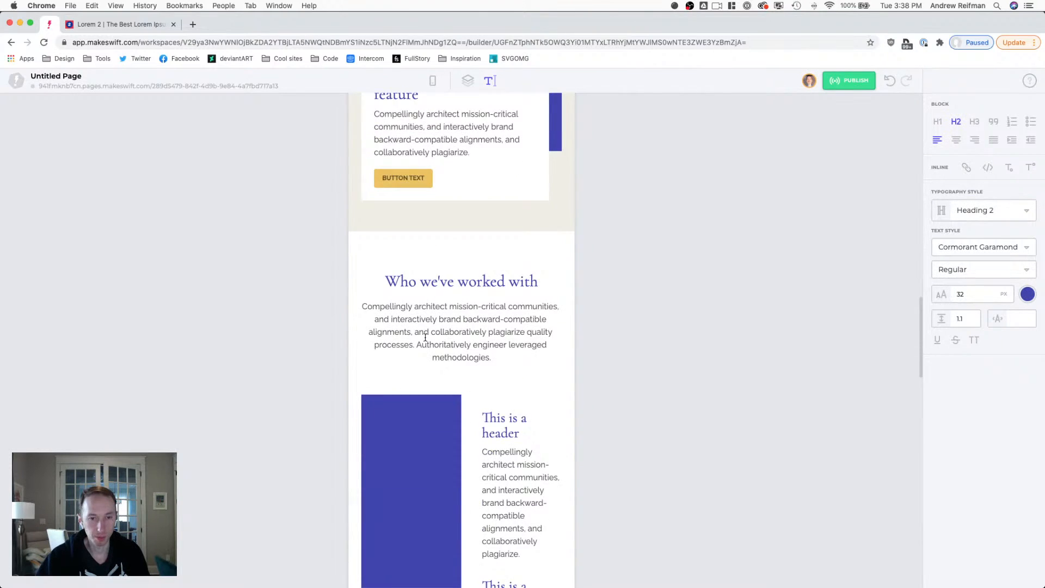
pyautogui.scroll(-1, 506, 327)
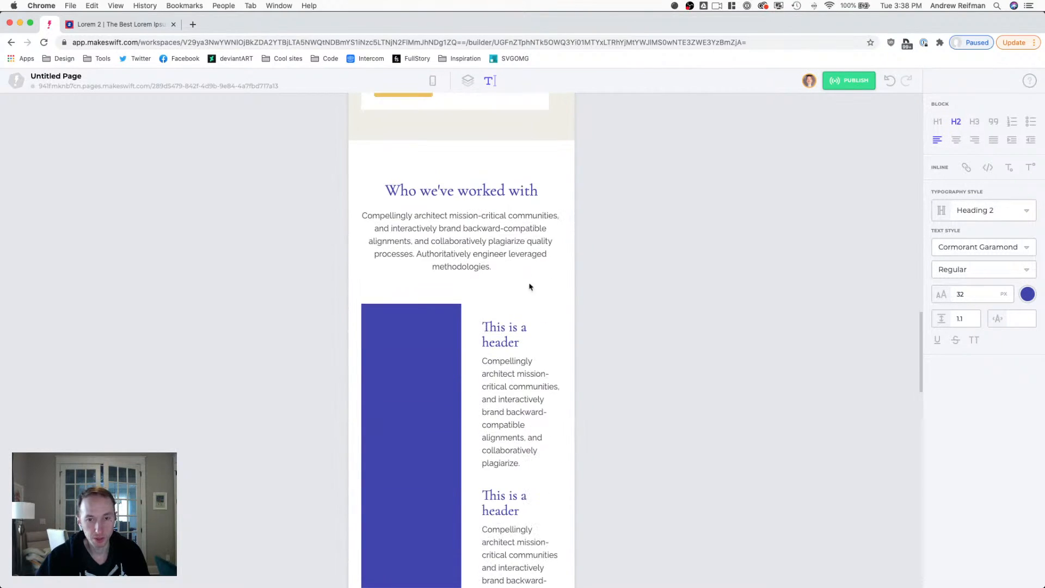
# - Stack the case studies image above the text column by resizing the two columns of their parent box to full width
pyautogui.click(468, 81)
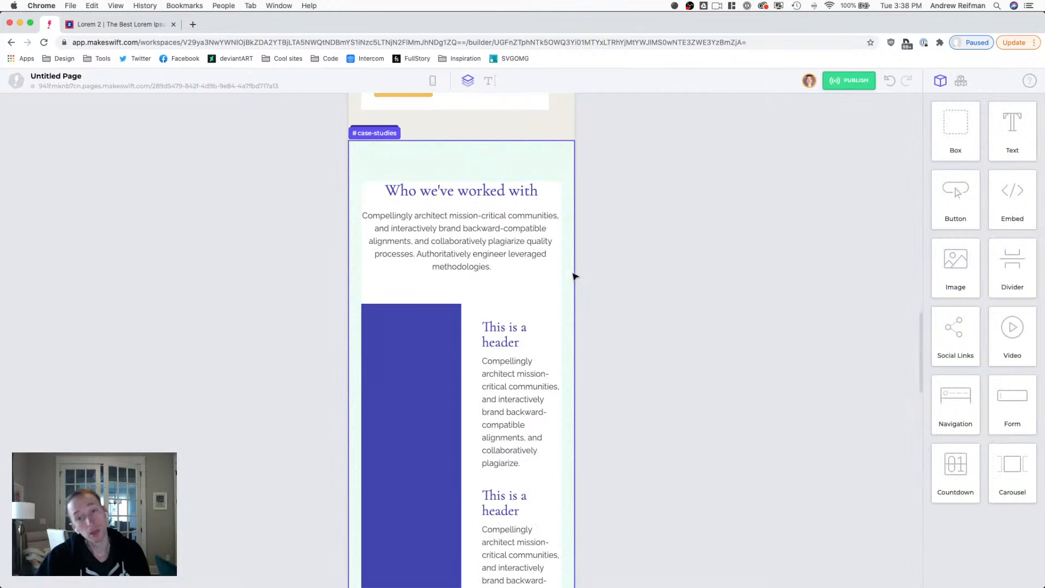
pyautogui.scroll(-1, 544, 273)
pyautogui.scroll(-1, 575, 270)
pyautogui.click(478, 285)
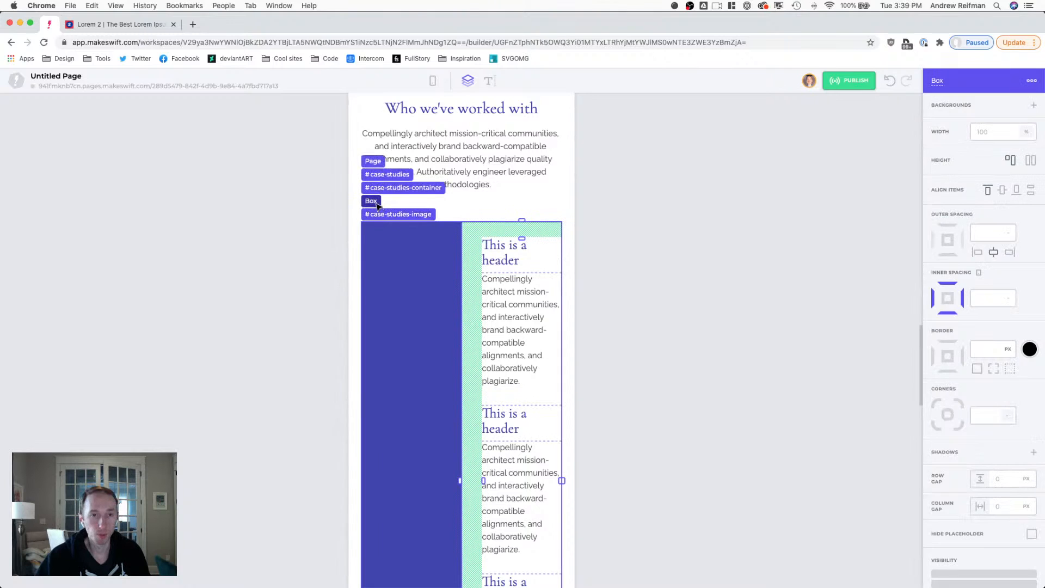
pyautogui.click(372, 201)
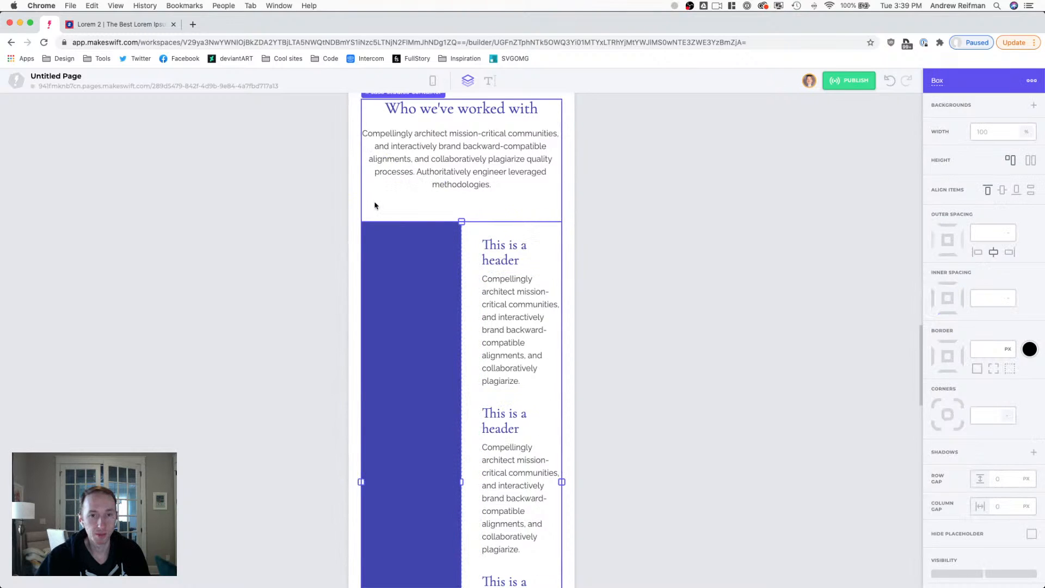
pyautogui.click(461, 281)
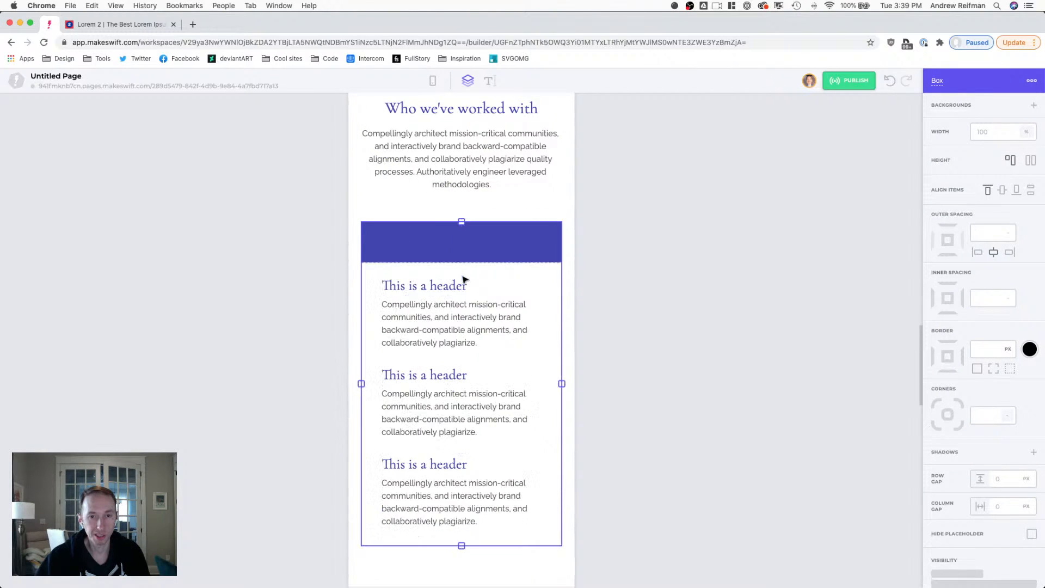
# - Increase the top inner spacing of the case-studies-image box to 140 px
pyautogui.click(462, 243)
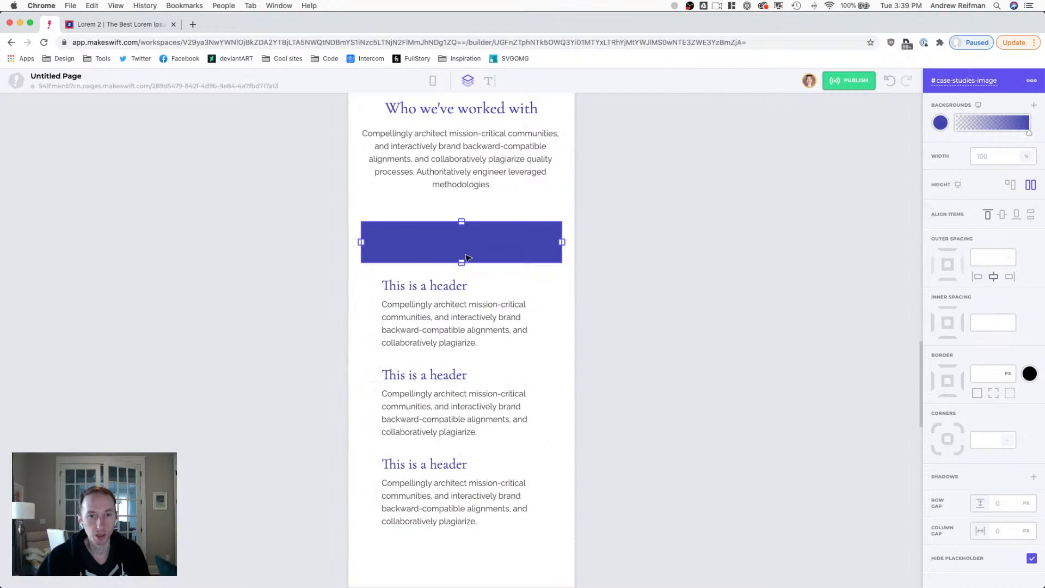
pyautogui.moveTo(463, 225); pyautogui.dragTo(464, 299)
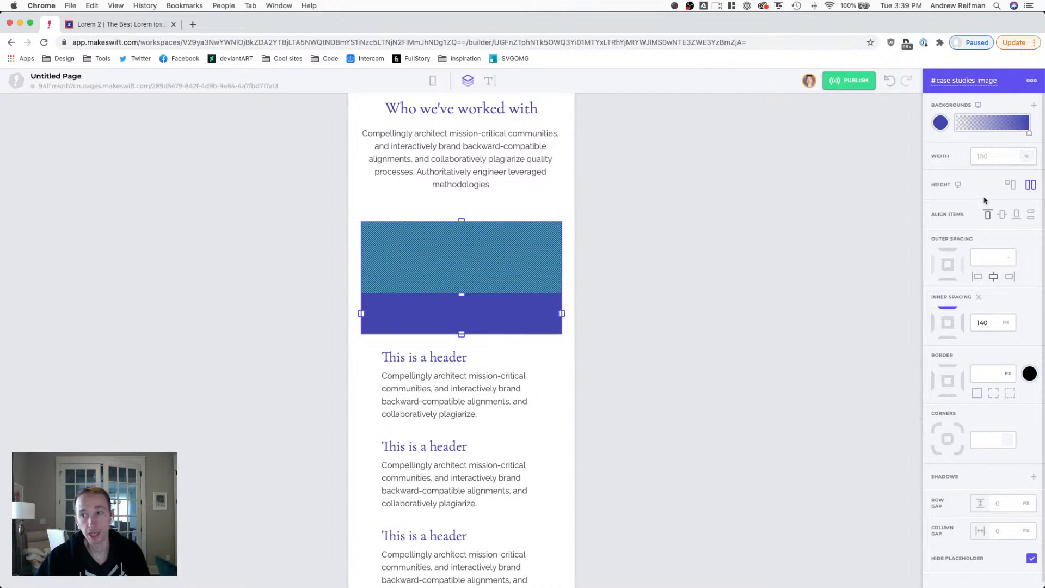
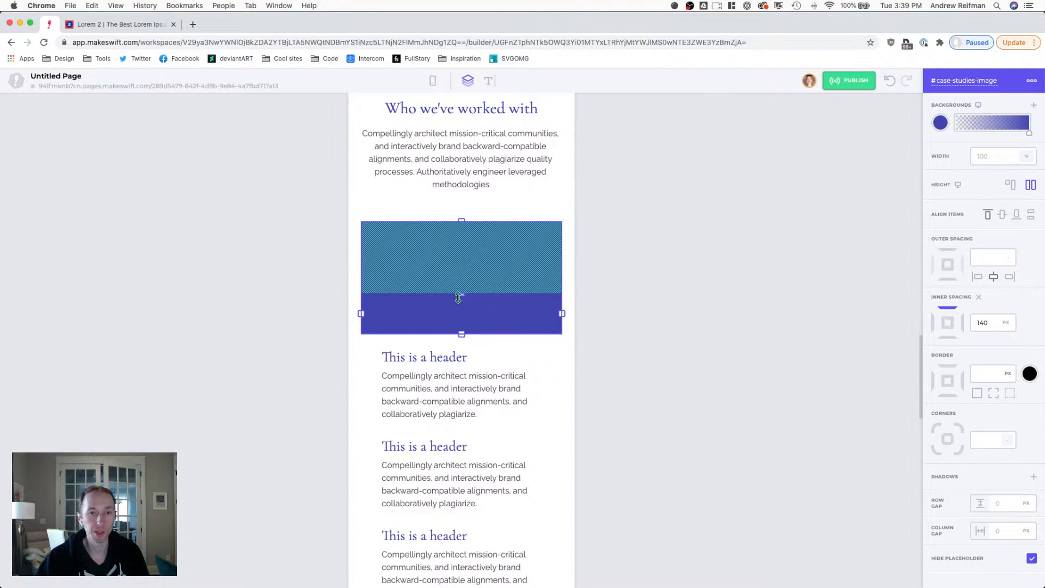
# - Reduce the bottom outer spacing of the intro paragraph under the "Who we've worked with" heading
pyautogui.moveTo(458, 297); pyautogui.dragTo(459, 300)
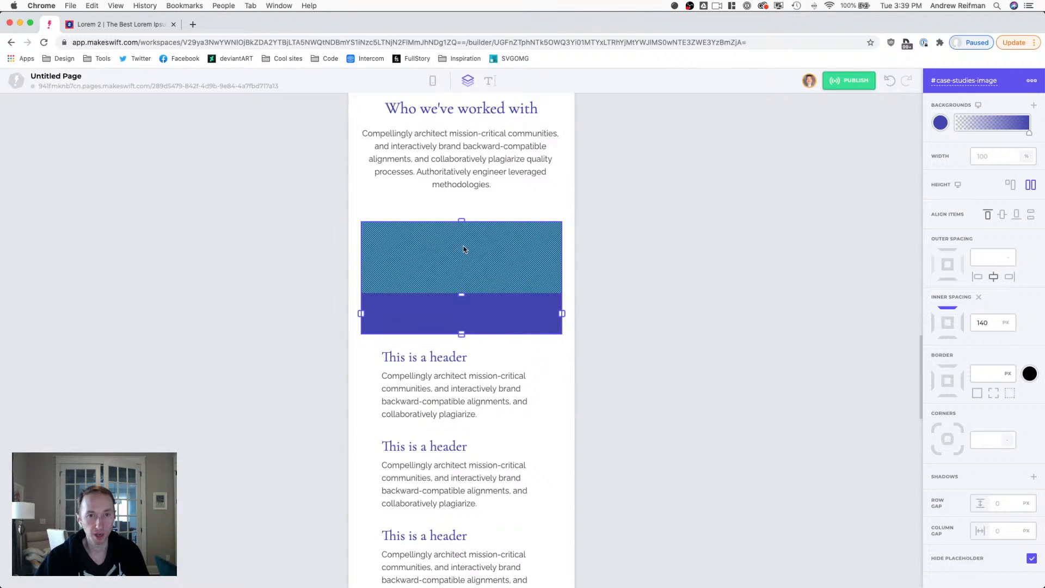
pyautogui.click(459, 209)
pyautogui.click(465, 185)
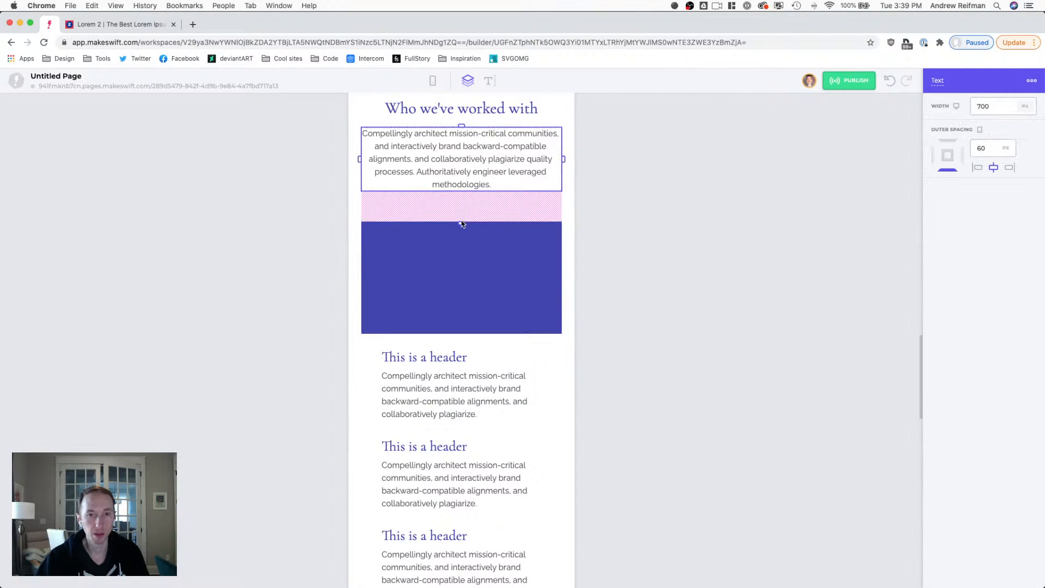
pyautogui.moveTo(460, 222); pyautogui.dragTo(460, 215)
pyautogui.click(624, 228)
pyautogui.scroll(-2, 644, 284)
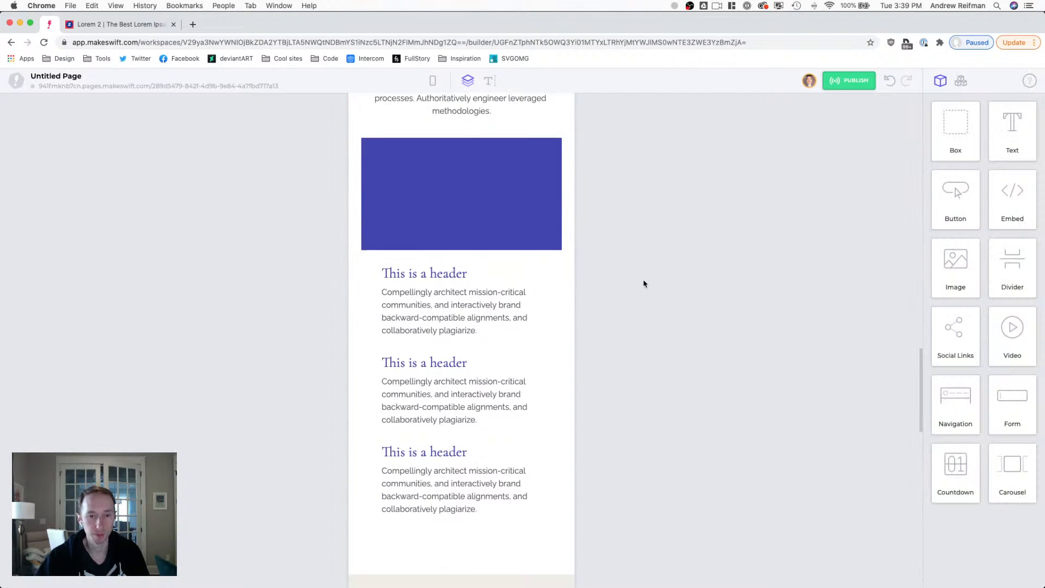
# - Set the inner spacing of the case studies text column to 0 on the left and bottom and 40 px on top
pyautogui.click(373, 308)
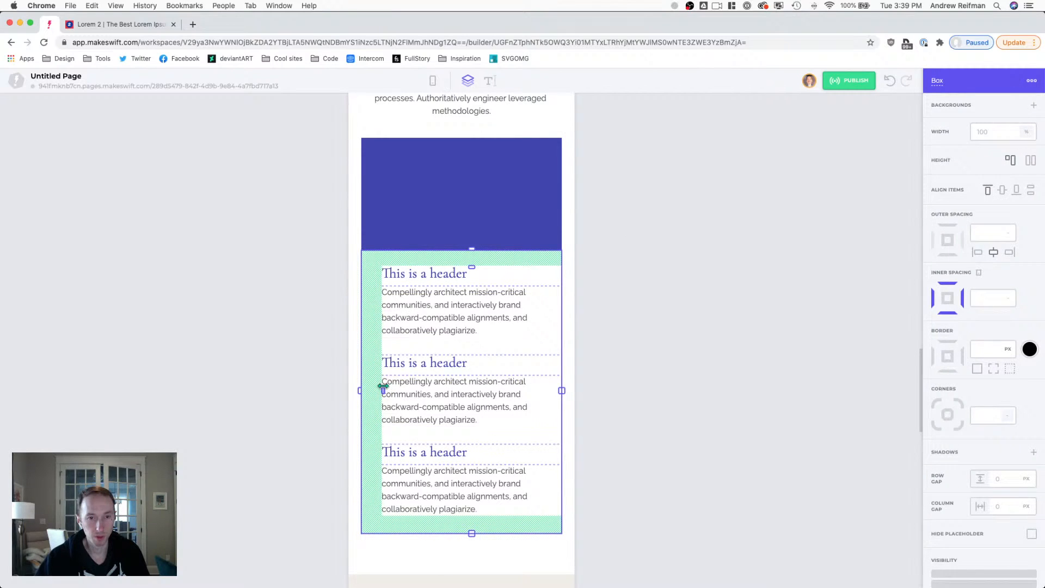
pyautogui.moveTo(384, 387); pyautogui.dragTo(350, 385)
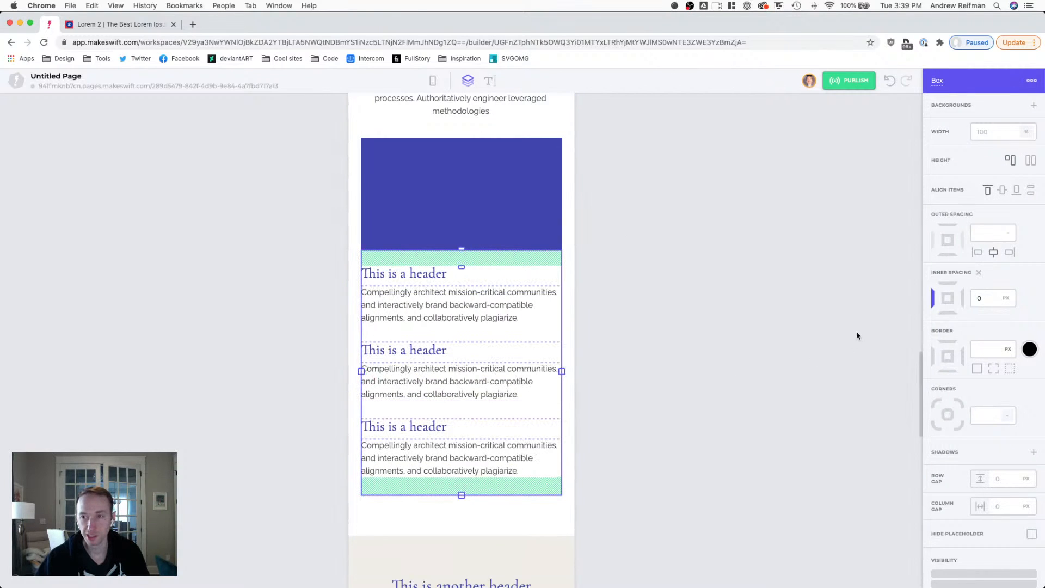
pyautogui.moveTo(462, 494); pyautogui.dragTo(462, 477)
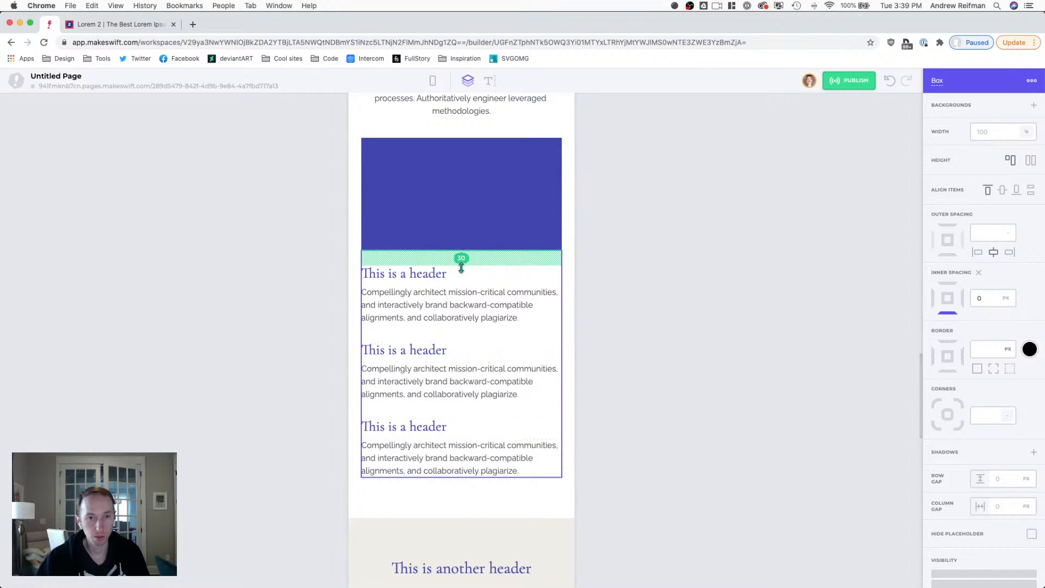
pyautogui.moveTo(462, 260); pyautogui.dragTo(462, 276)
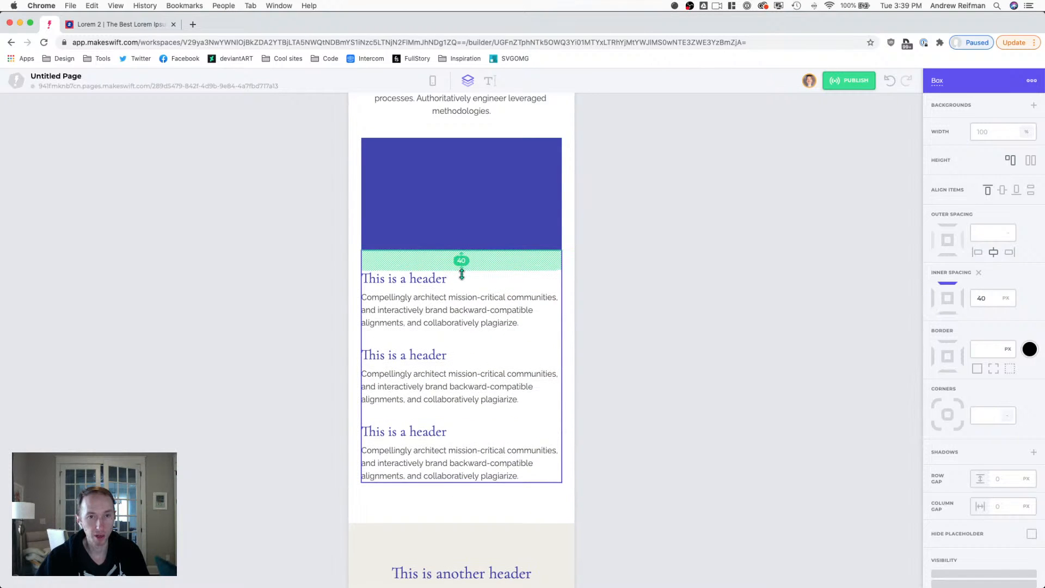
pyautogui.click(708, 282)
# - Set the font size of the first "This is a service" heading to 26 px
pyautogui.scroll(3, 719, 282)
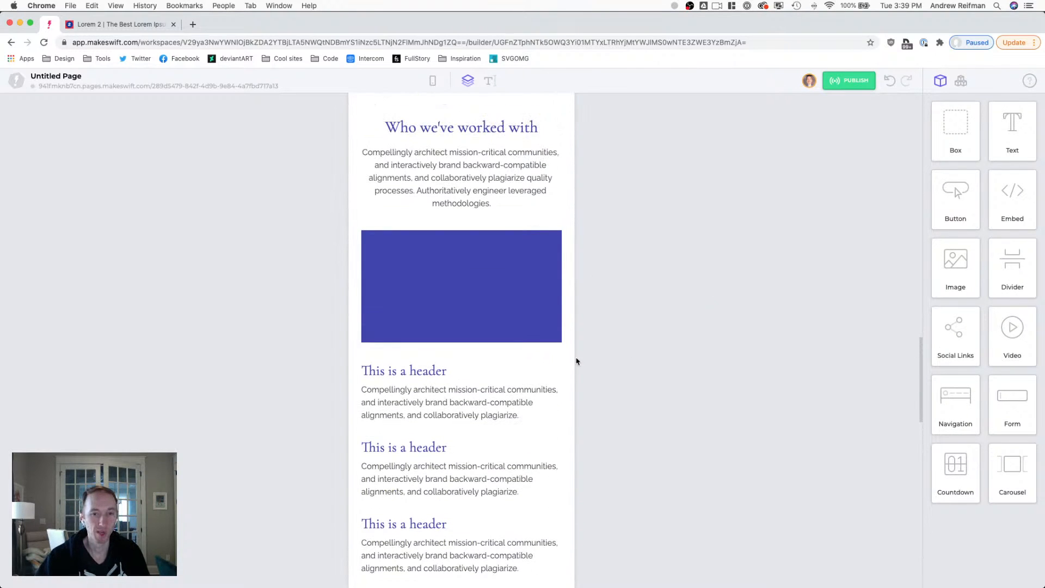
pyautogui.scroll(20, 490, 354)
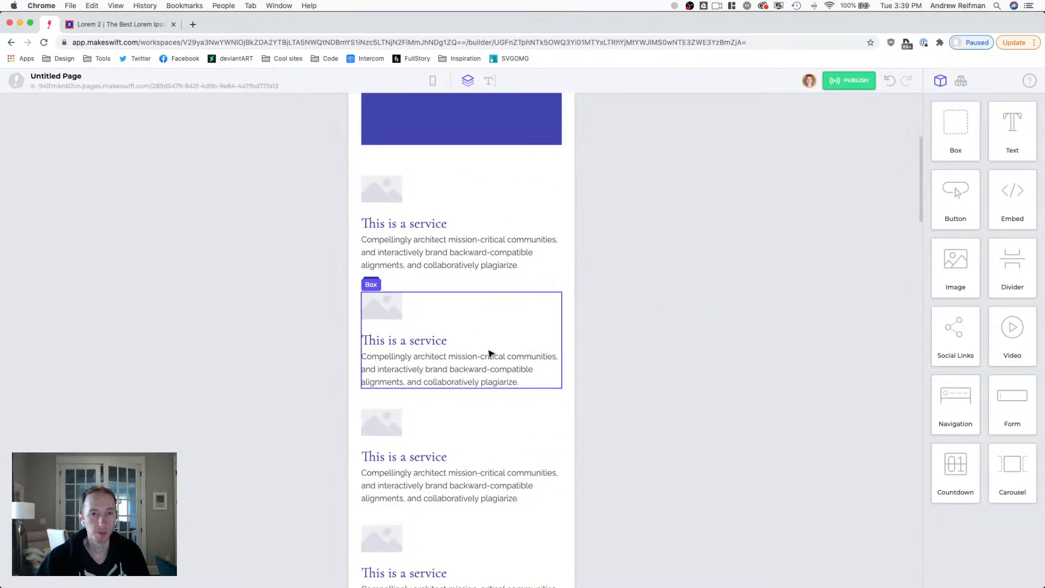
pyautogui.doubleClick(425, 225)
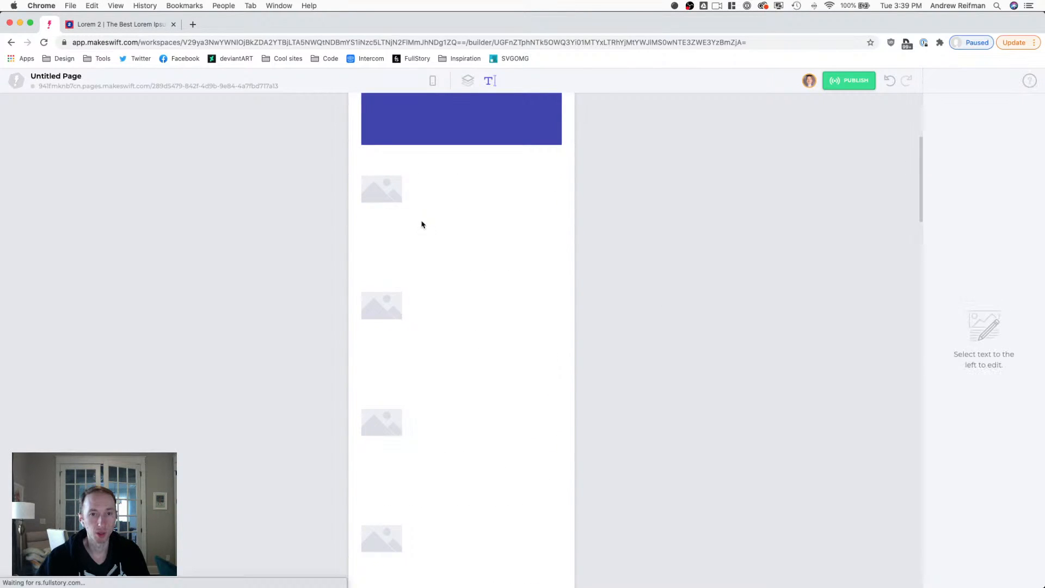
pyautogui.press('super+a')
pyautogui.click(973, 297)
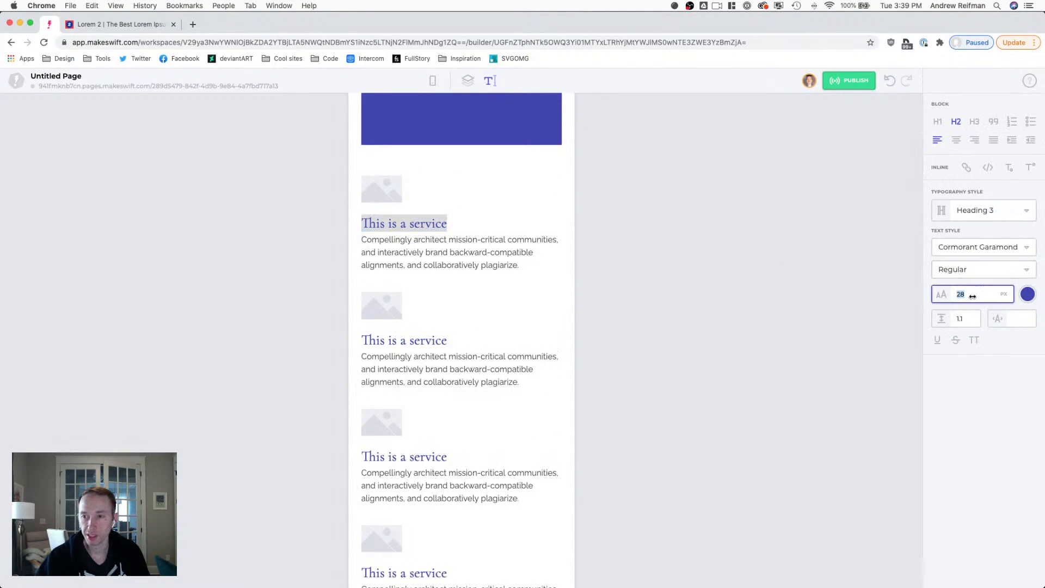
pyautogui.write('27')
pyautogui.press('Down')
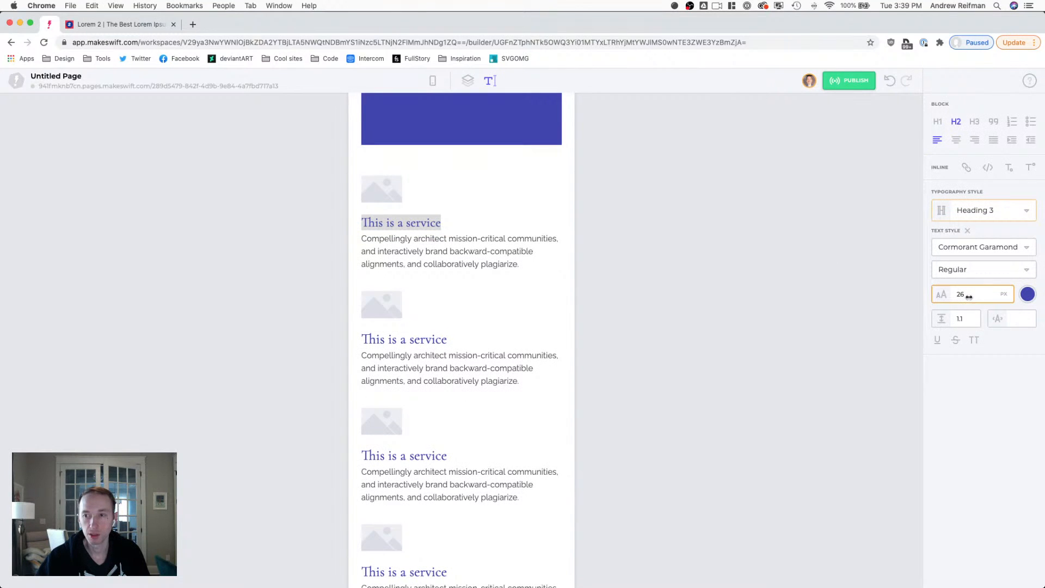
# - Check the other small headings down the page and update the global Heading 3 typography style with the new size
pyautogui.scroll(-4, 737, 289)
pyautogui.scroll(-10, 737, 289)
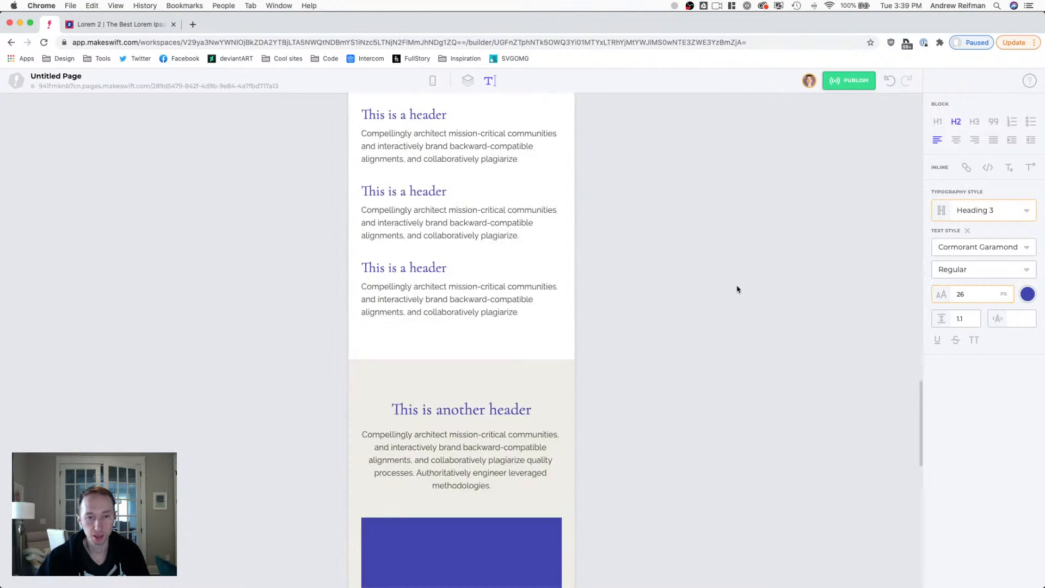
pyautogui.scroll(2, 737, 289)
pyautogui.click(943, 209)
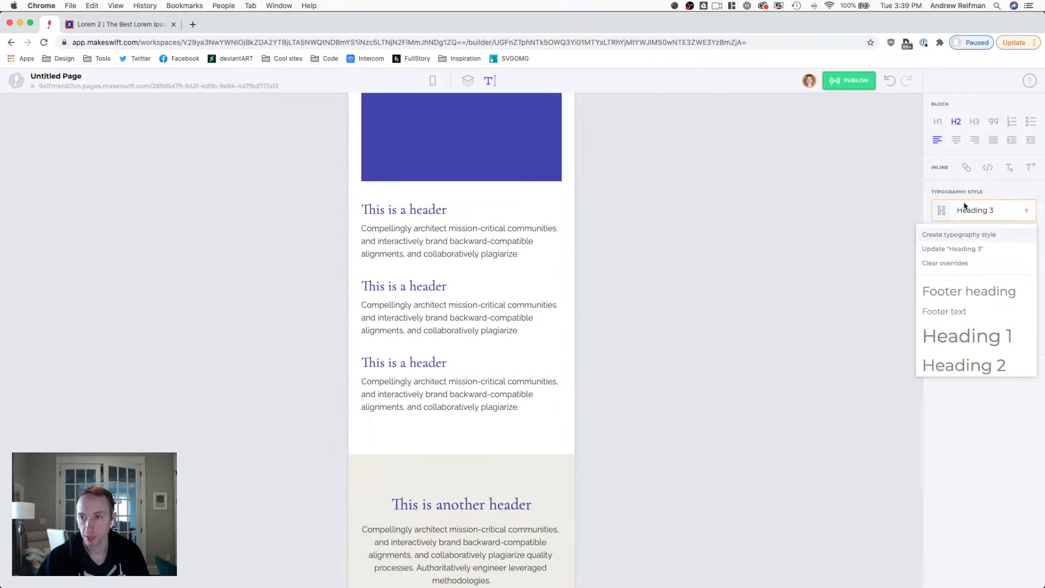
pyautogui.click(941, 250)
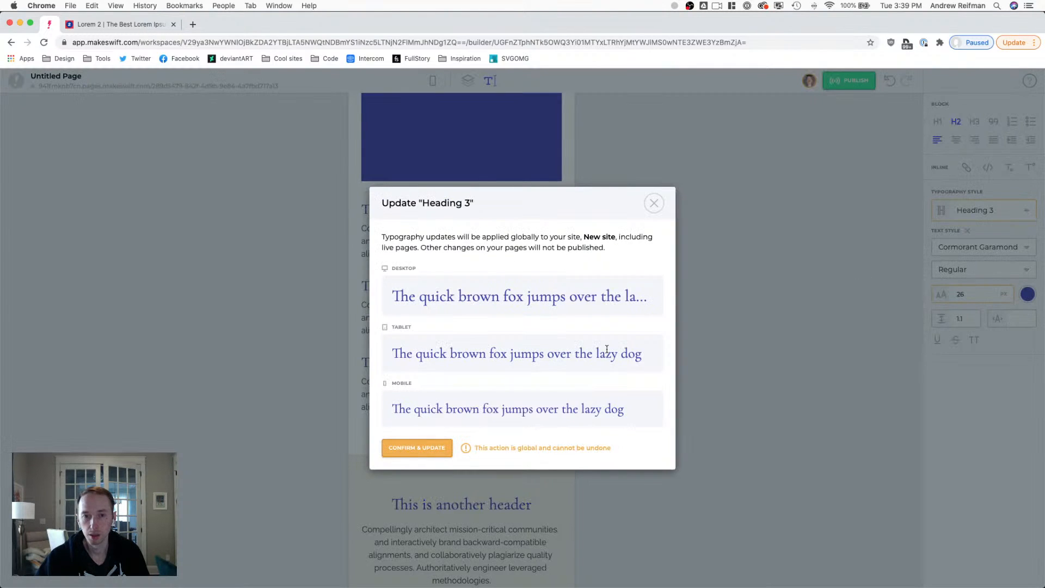
pyautogui.click(435, 448)
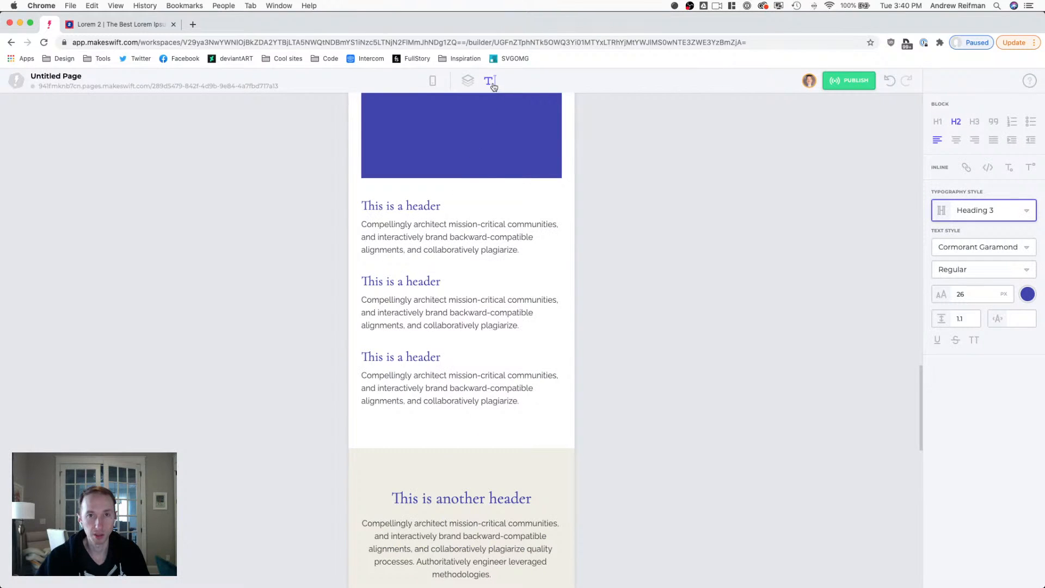
# - Slightly reduce the bottom outer spacing of the first and second description texts in the case studies column
pyautogui.click(469, 82)
pyautogui.click(419, 247)
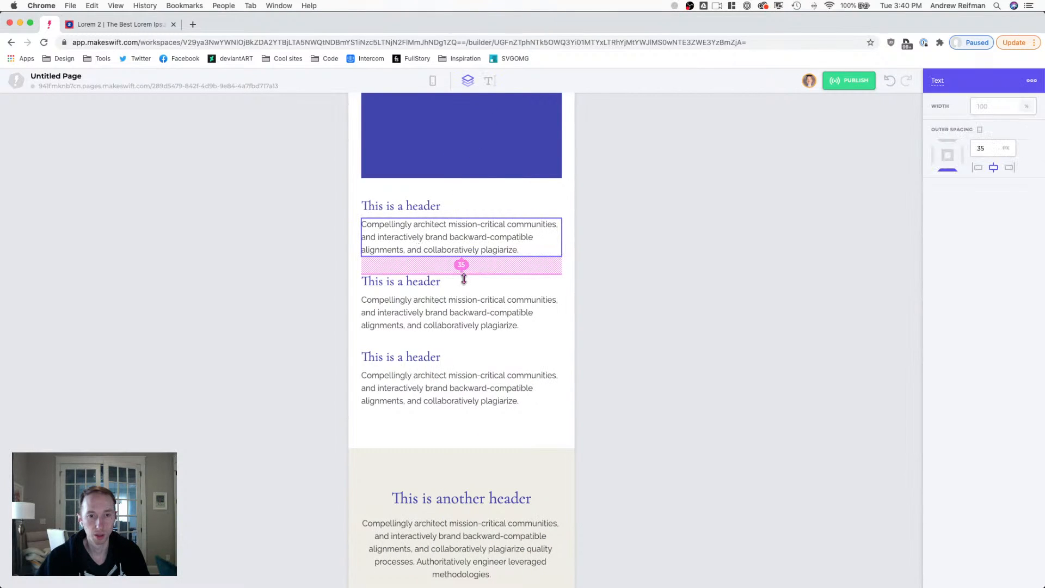
pyautogui.click(464, 317)
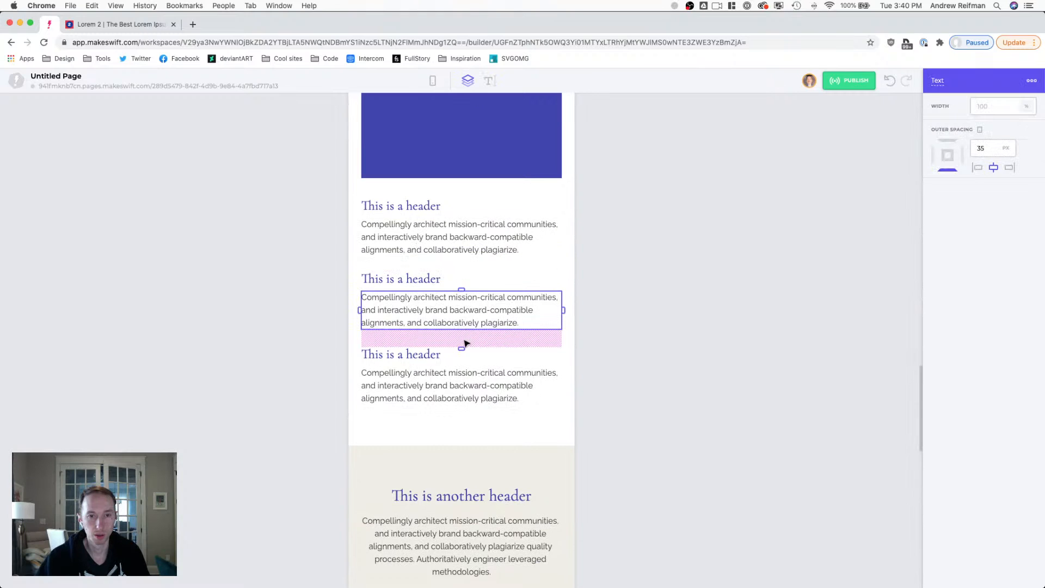
pyautogui.click(656, 333)
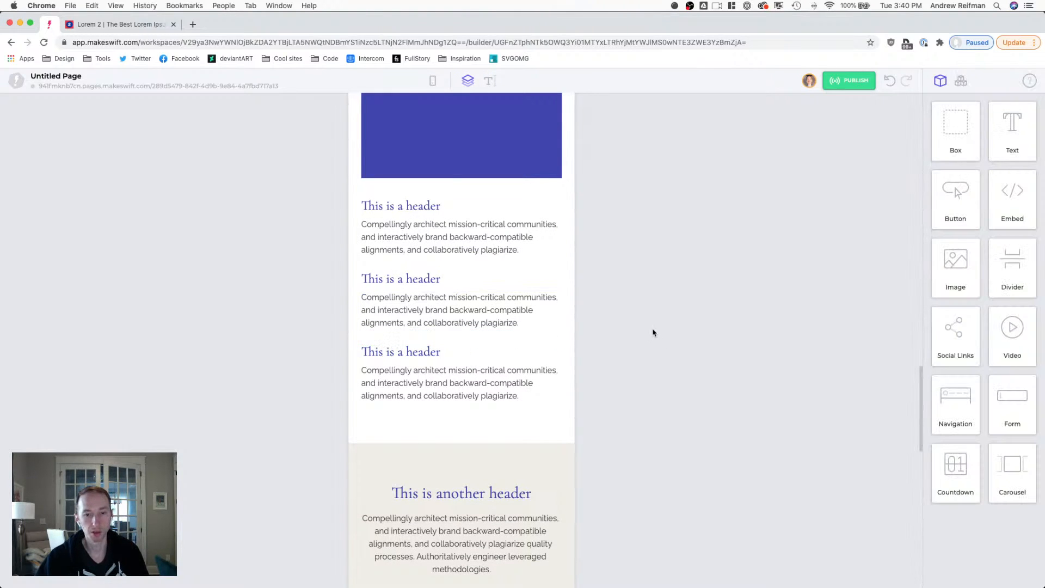
# - Set the bottom inner spacing of the case-studies section to 60 px and reduce its top inner spacing to match
pyautogui.scroll(-3, 653, 333)
pyautogui.click(463, 360)
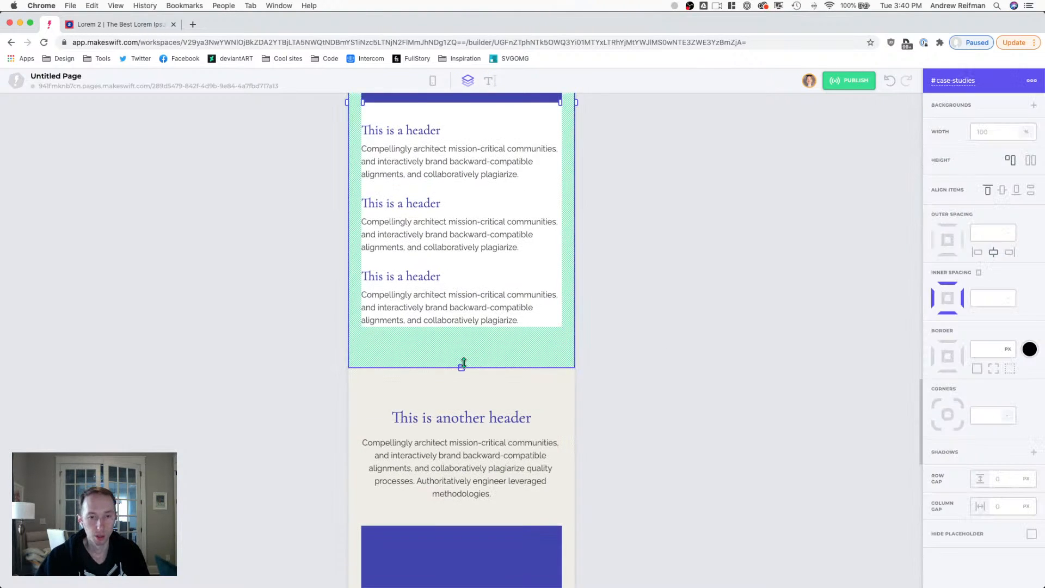
pyautogui.moveTo(465, 360); pyautogui.dragTo(465, 357)
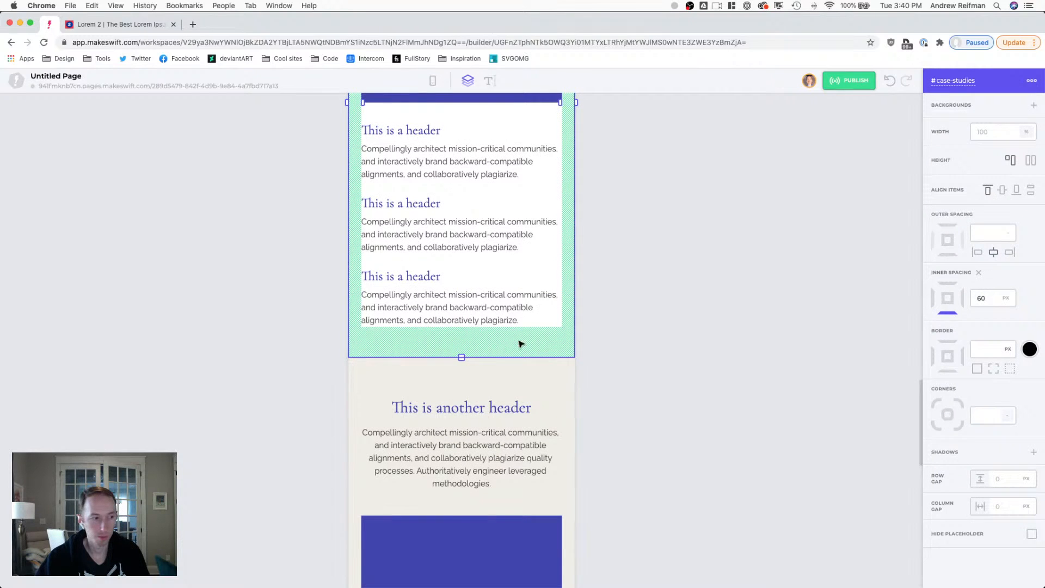
pyautogui.scroll(10, 546, 340)
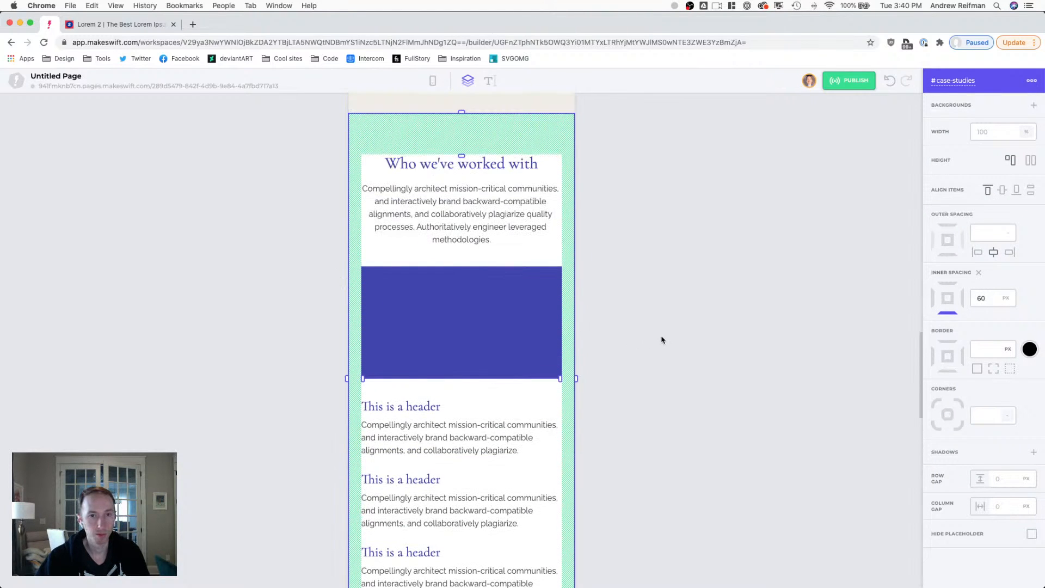
pyautogui.click(662, 340)
pyautogui.scroll(3, 667, 341)
pyautogui.click(462, 212)
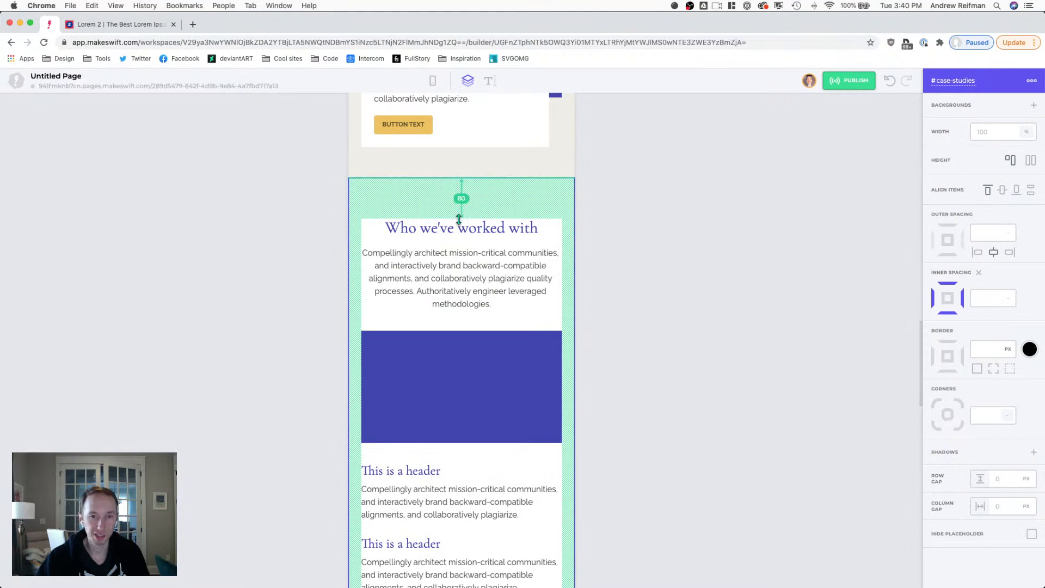
pyautogui.moveTo(459, 220); pyautogui.dragTo(460, 209)
pyautogui.click(674, 326)
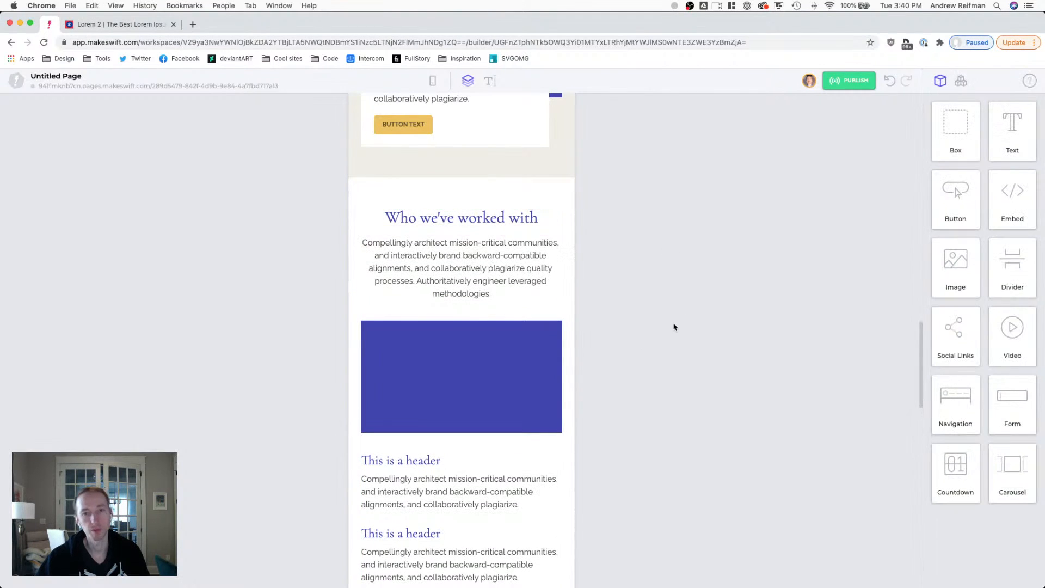
# - Set the top inner spacing of the news section to 60 px
pyautogui.scroll(1, 661, 324)
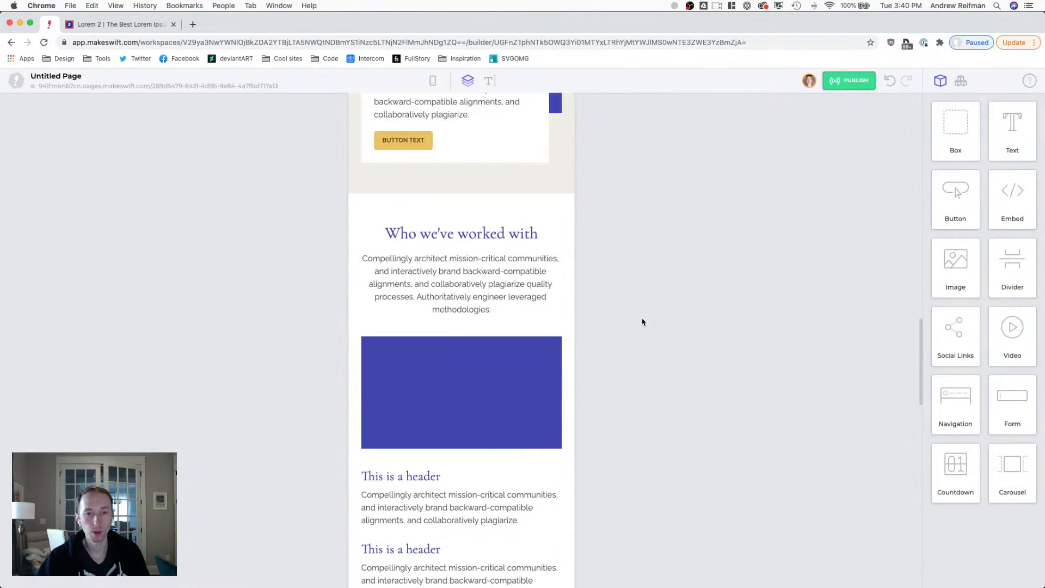
pyautogui.scroll(-8, 651, 322)
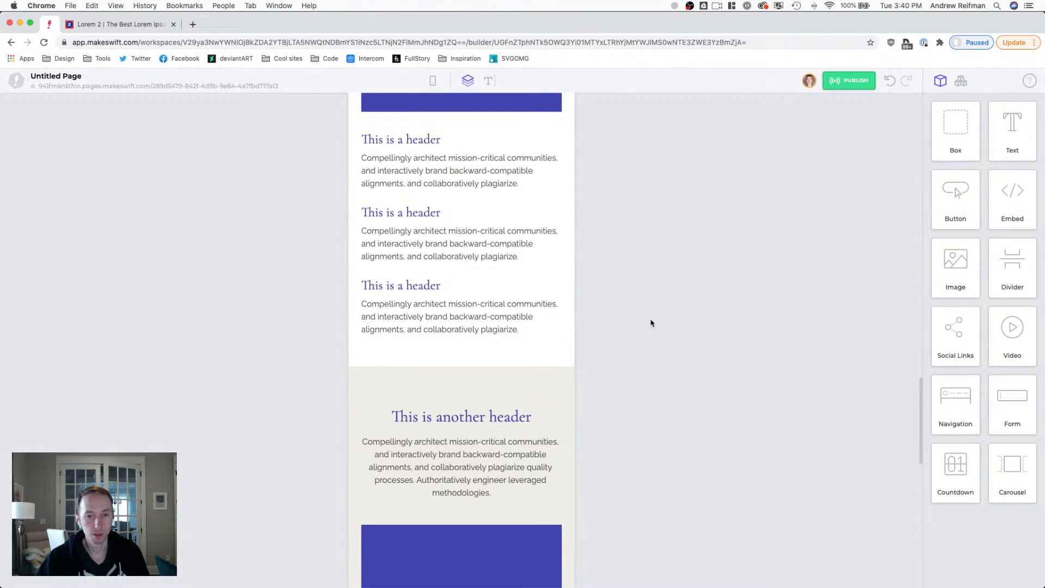
pyautogui.scroll(-2, 651, 323)
pyautogui.click(485, 315)
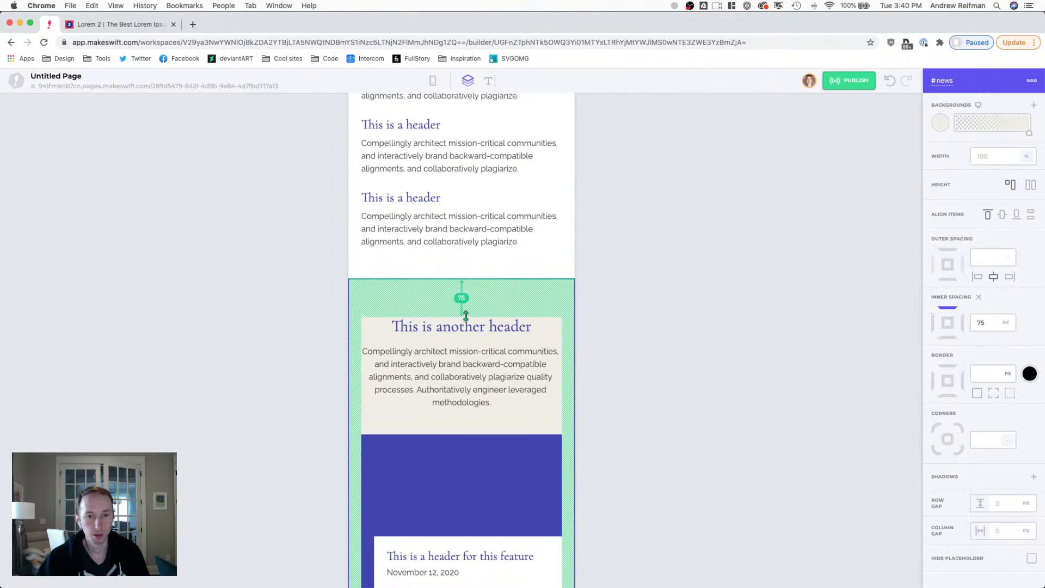
pyautogui.moveTo(465, 316); pyautogui.dragTo(467, 310)
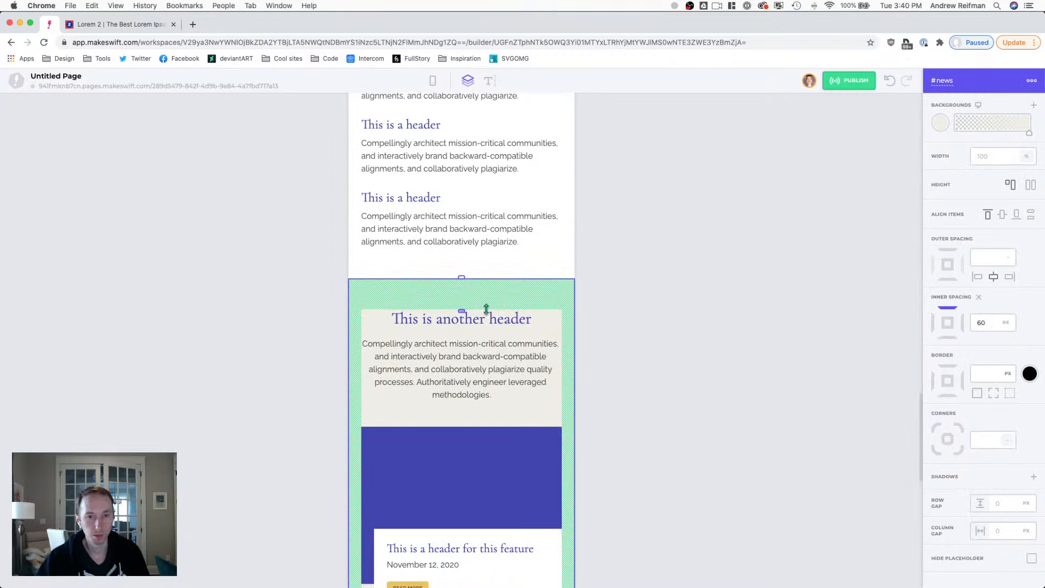
pyautogui.click(550, 268)
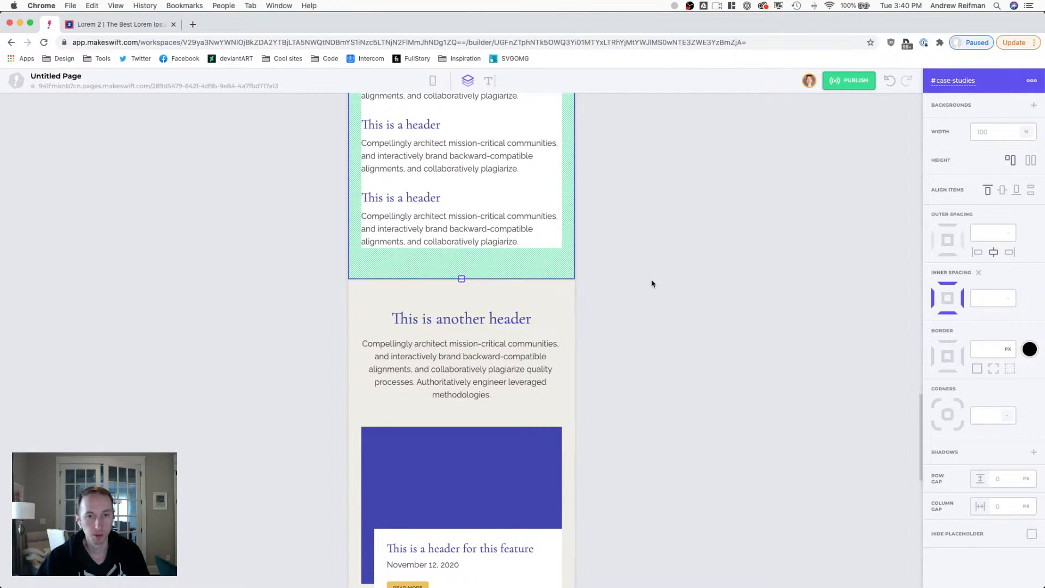
pyautogui.click(651, 297)
# - Remove the bottom inner spacing beneath the white card in the wide featured news box
pyautogui.scroll(-2, 652, 303)
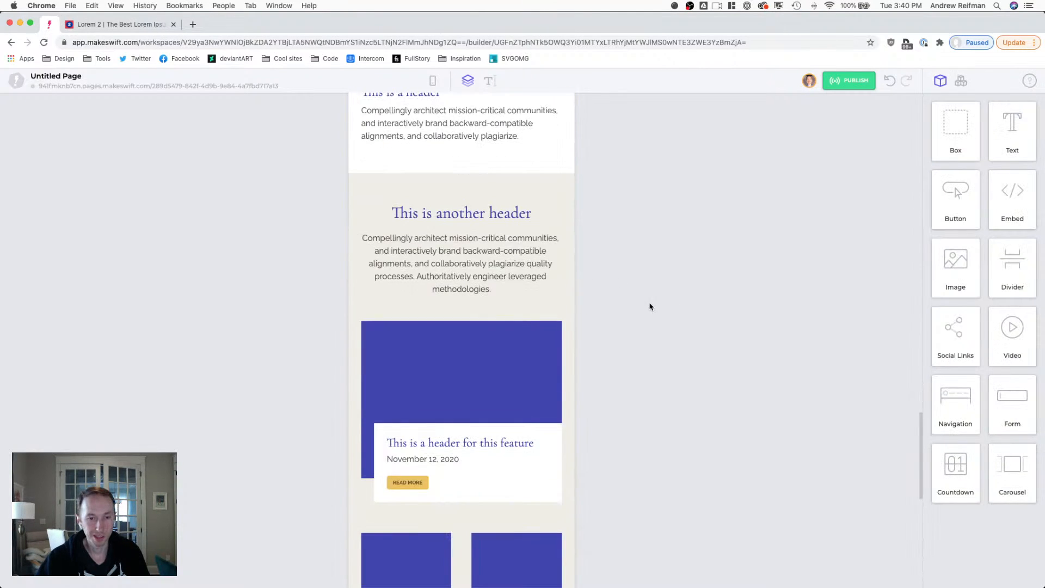
pyautogui.scroll(-3, 649, 306)
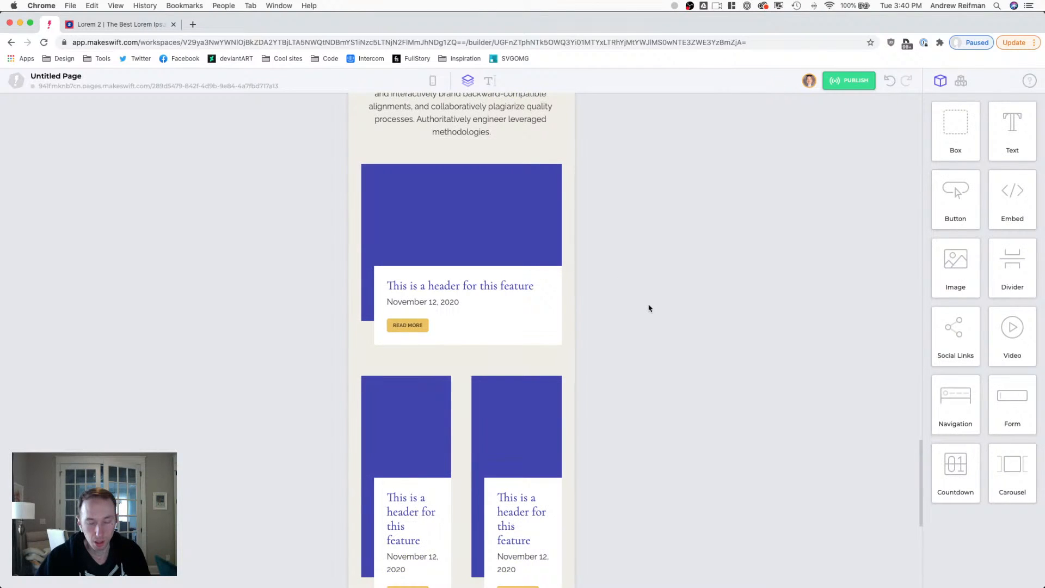
pyautogui.scroll(-1, 649, 311)
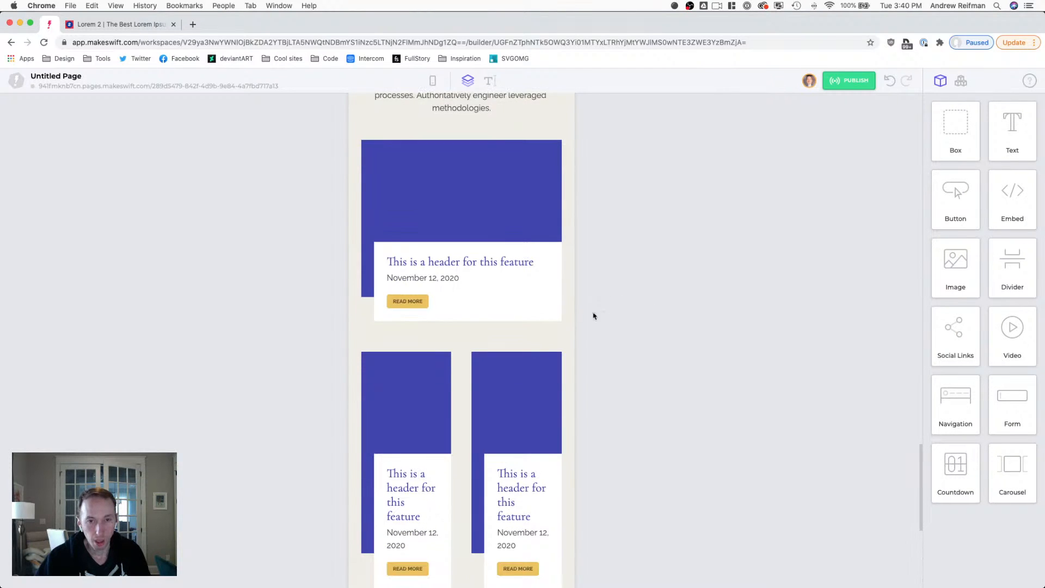
pyautogui.click(457, 331)
pyautogui.moveTo(466, 333); pyautogui.dragTo(467, 321)
pyautogui.click(624, 315)
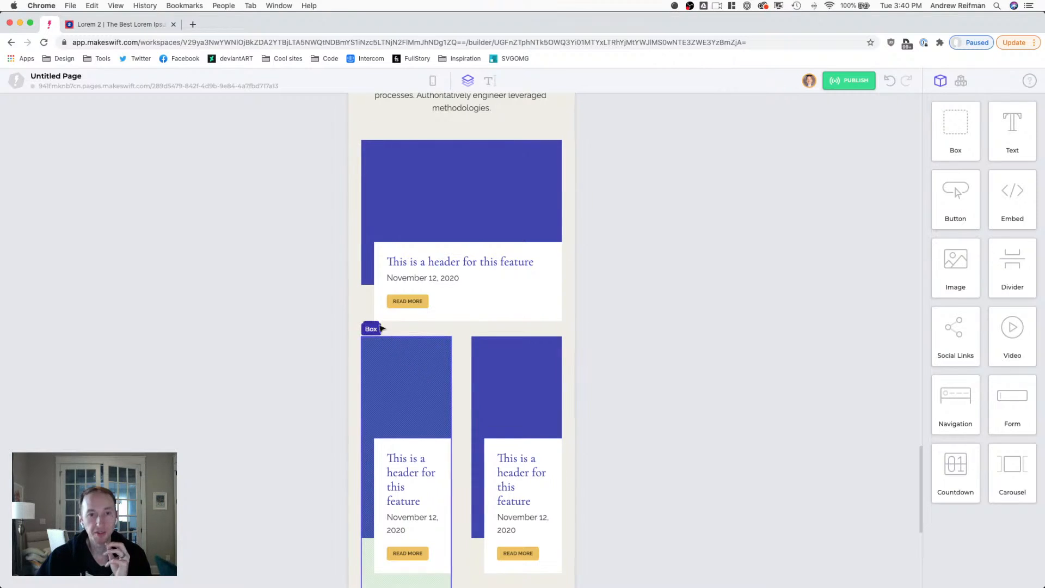
# - Set the wide featured news box's left and right inner spacing to 20 px and shift its beige background stop to lengthen the blue area
pyautogui.click(373, 296)
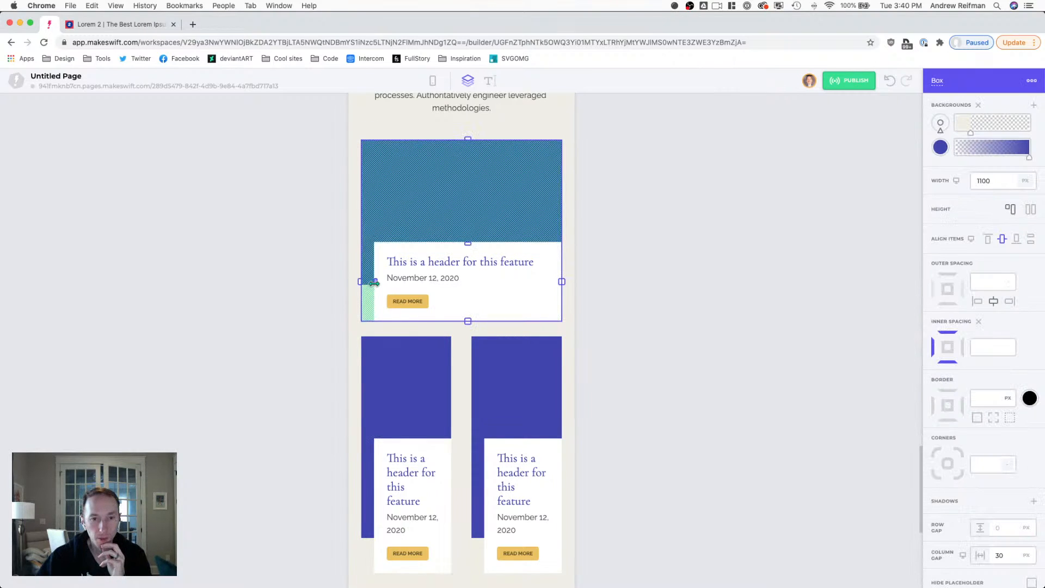
pyautogui.moveTo(374, 283); pyautogui.dragTo(371, 282)
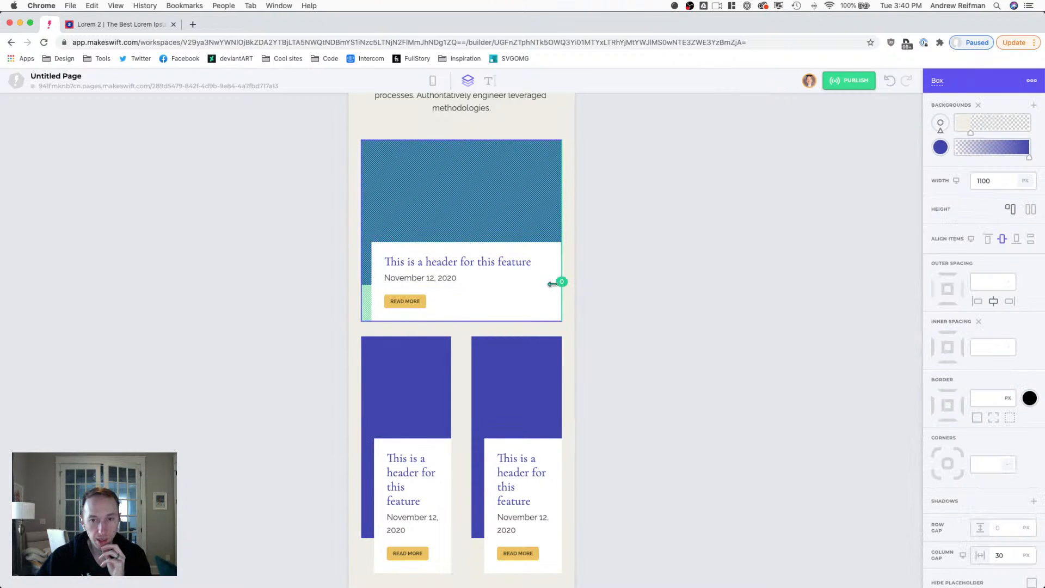
pyautogui.moveTo(552, 284); pyautogui.dragTo(551, 283)
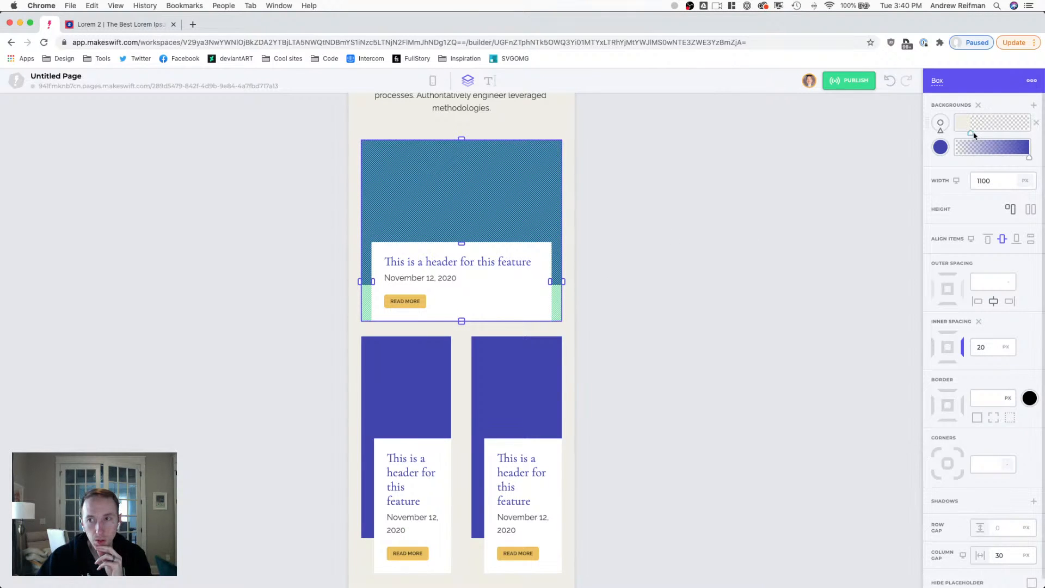
pyautogui.moveTo(973, 133)
pyautogui.mouseDown()
pyautogui.moveTo(982, 134)
pyautogui.moveTo(968, 136)
pyautogui.mouseUp()
pyautogui.click(832, 150)
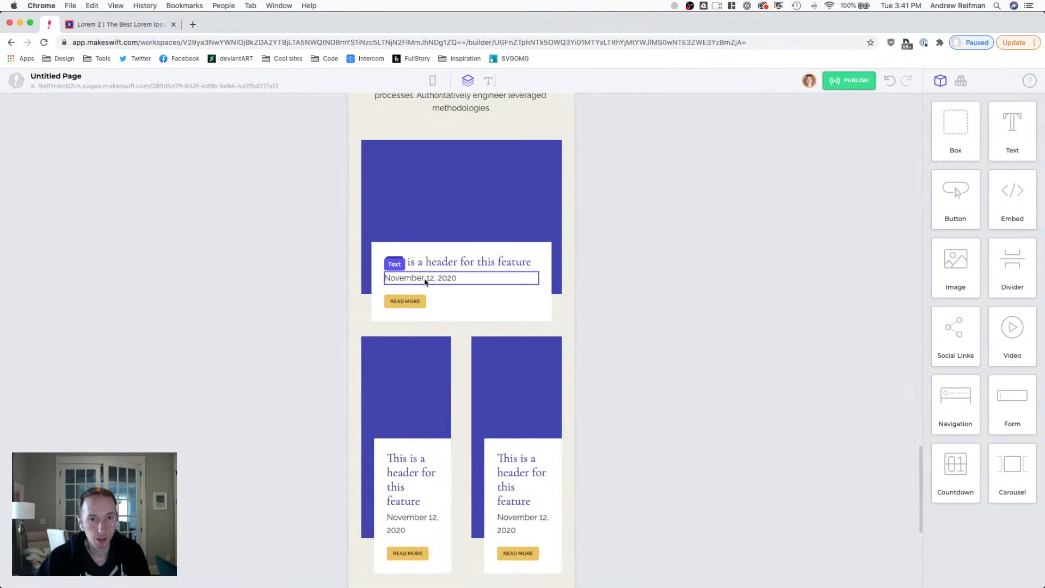
# - Reduce the date text in the wide featured news box to 14 px for mobile, matching the tablet size
pyautogui.click(425, 279)
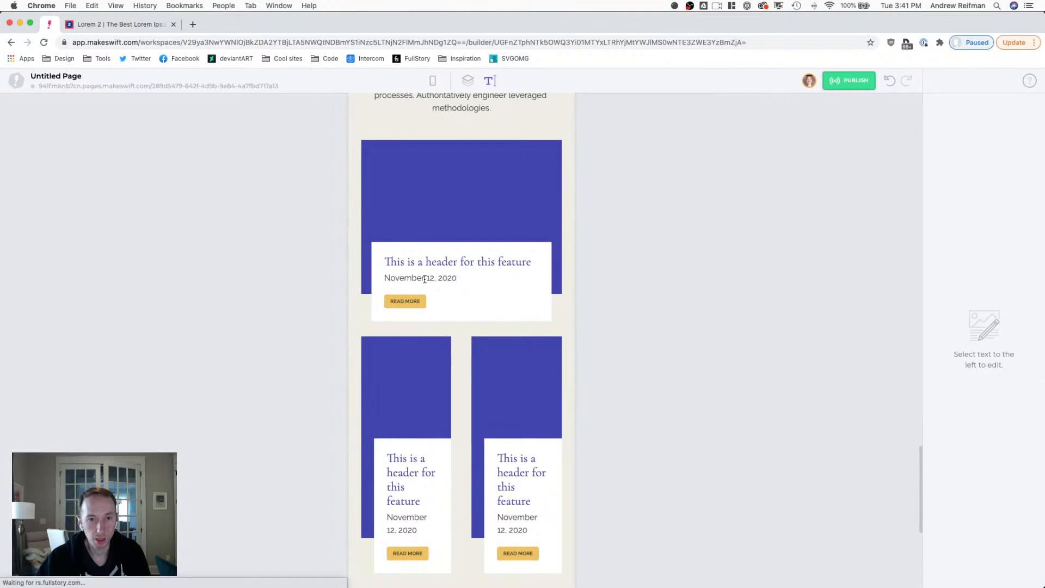
pyautogui.tripleClick(425, 279)
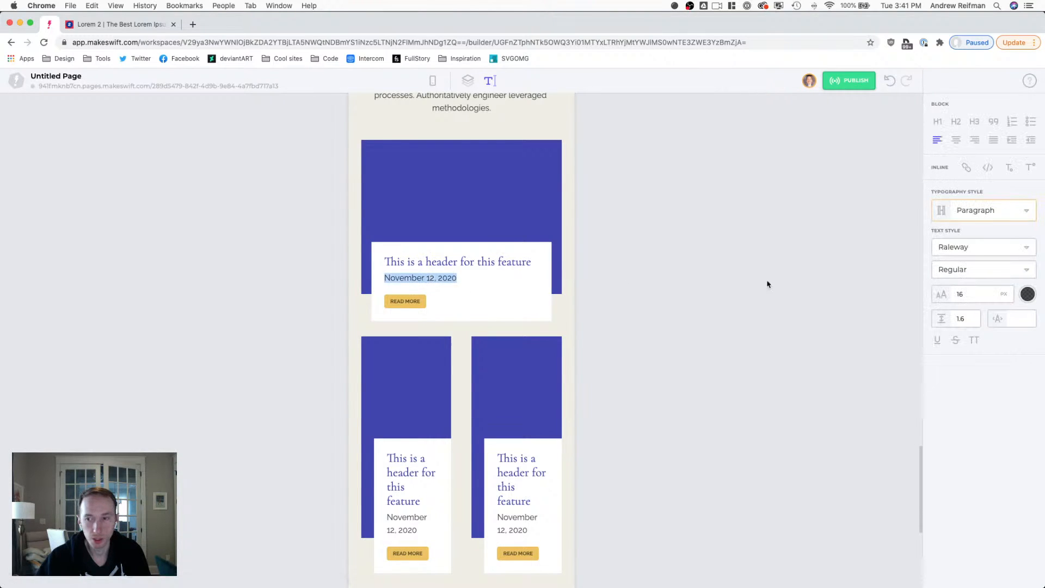
pyautogui.click(430, 85)
pyautogui.click(417, 126)
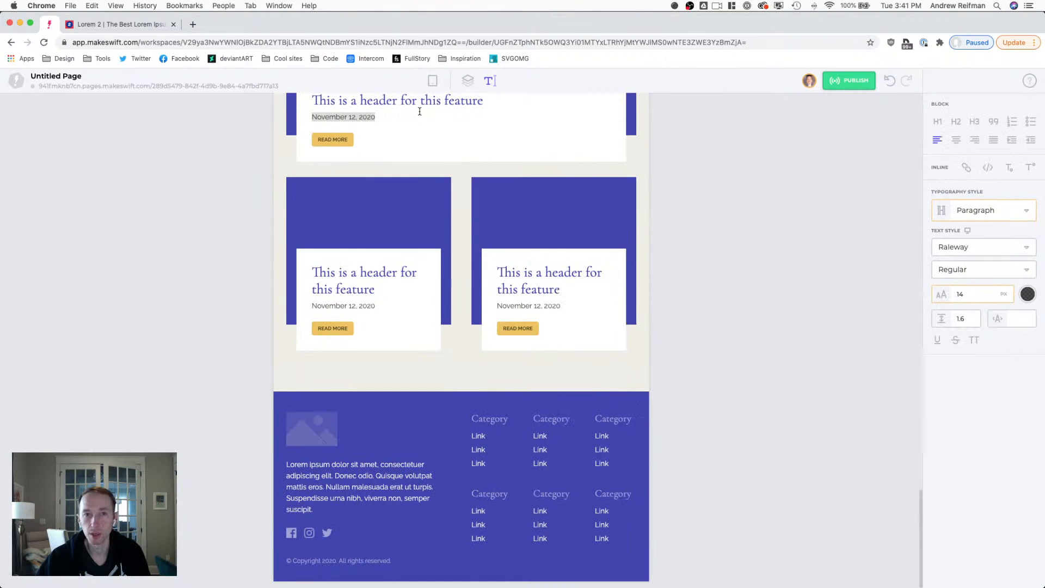
pyautogui.click(433, 83)
pyautogui.click(465, 145)
pyautogui.moveTo(980, 295); pyautogui.dragTo(984, 295)
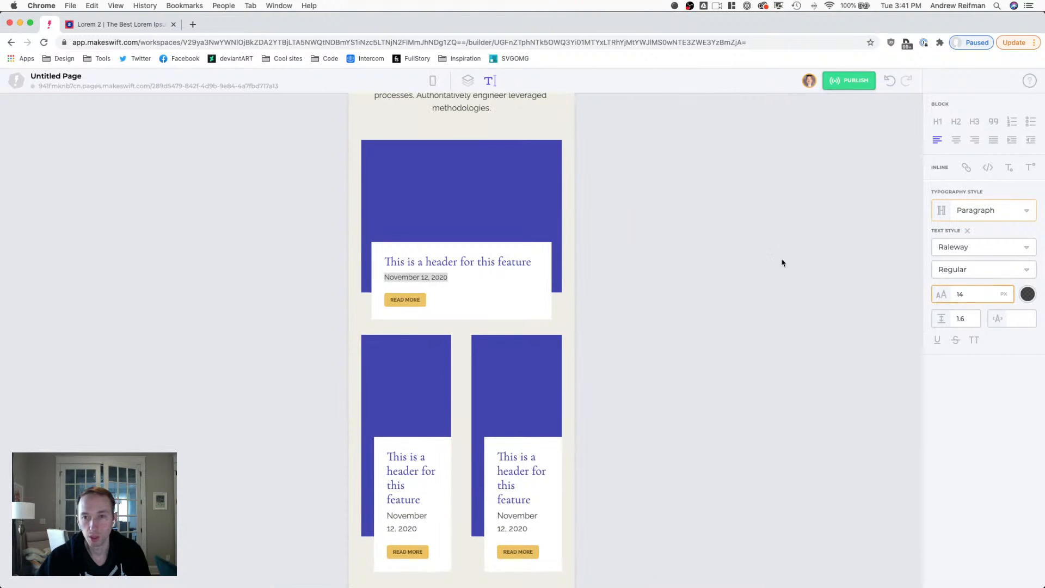
pyautogui.click(437, 276)
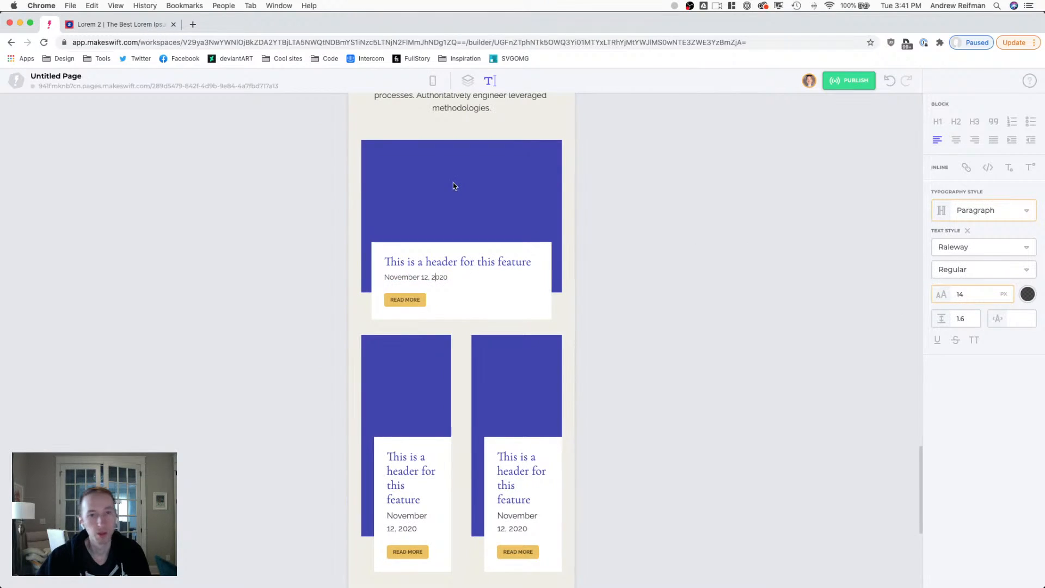
pyautogui.click(467, 81)
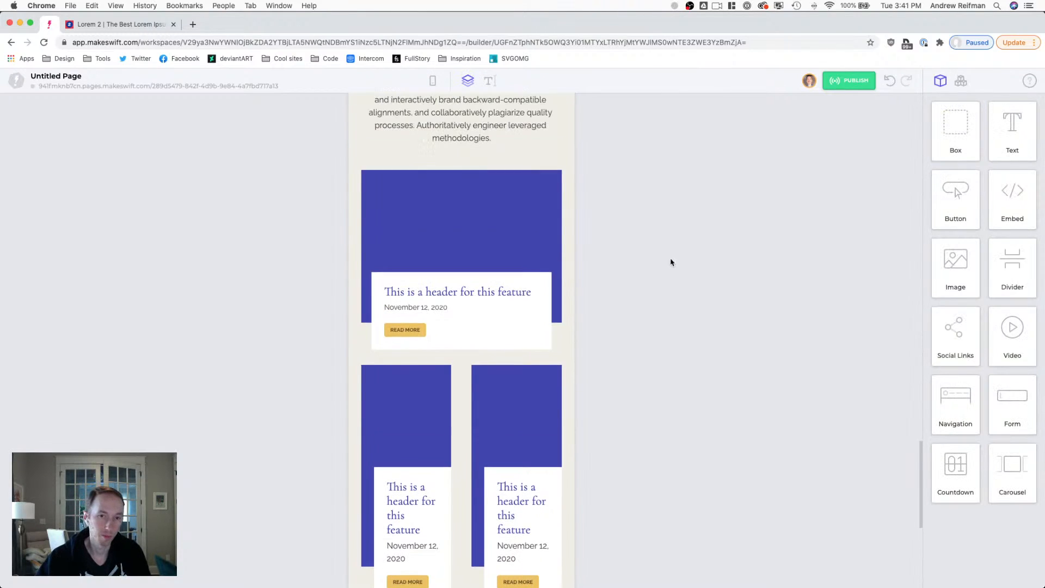
# - Compare the typography style and size of the news feature header with the service and case study headers
pyautogui.click(509, 292)
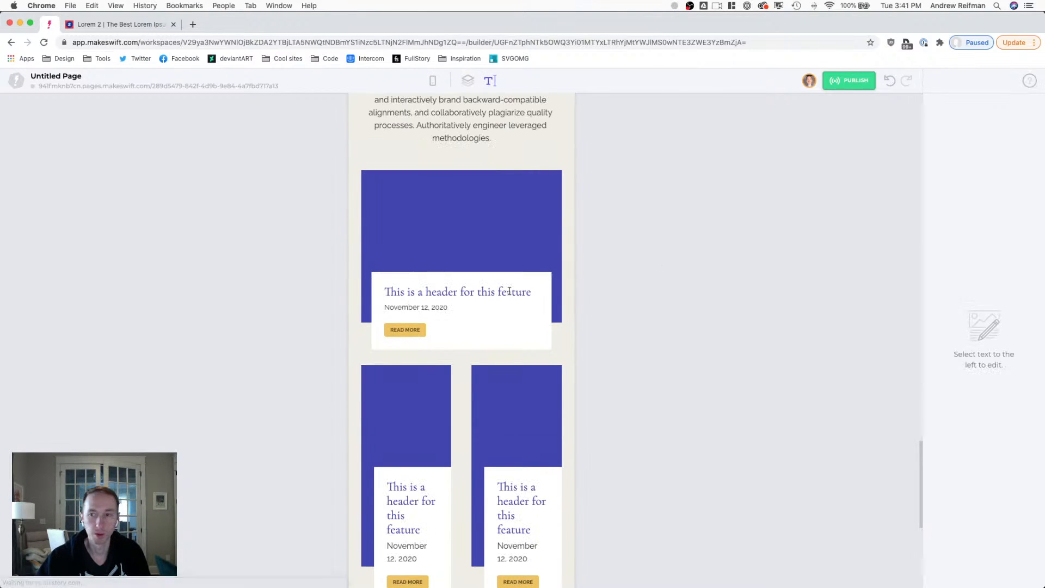
pyautogui.doubleClick(509, 292)
pyautogui.tripleClick(509, 292)
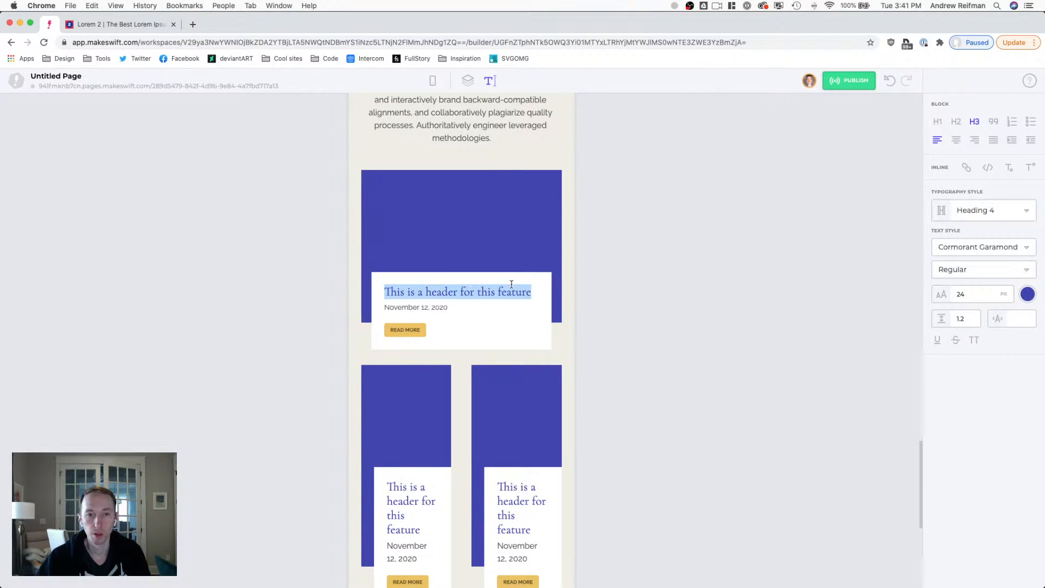
pyautogui.scroll(10, 512, 286)
pyautogui.scroll(15, 512, 284)
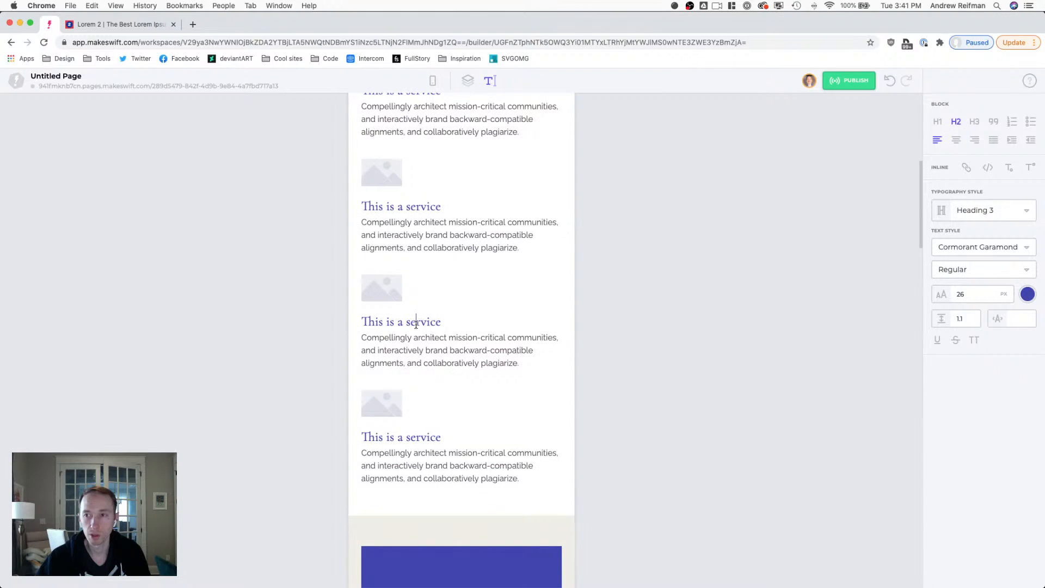
pyautogui.scroll(10, 422, 318)
pyautogui.scroll(-20, 427, 317)
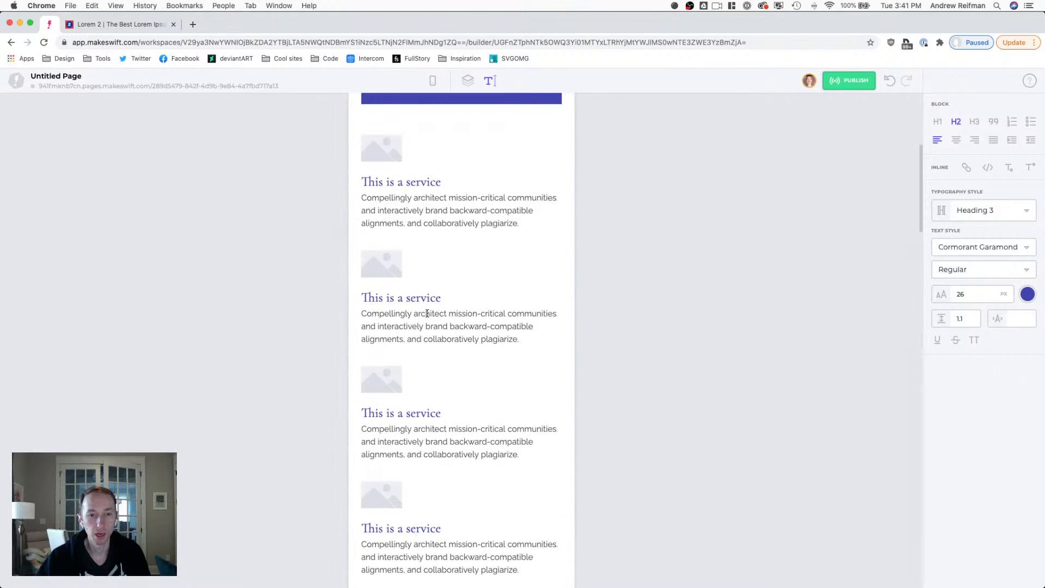
pyautogui.scroll(7, 427, 317)
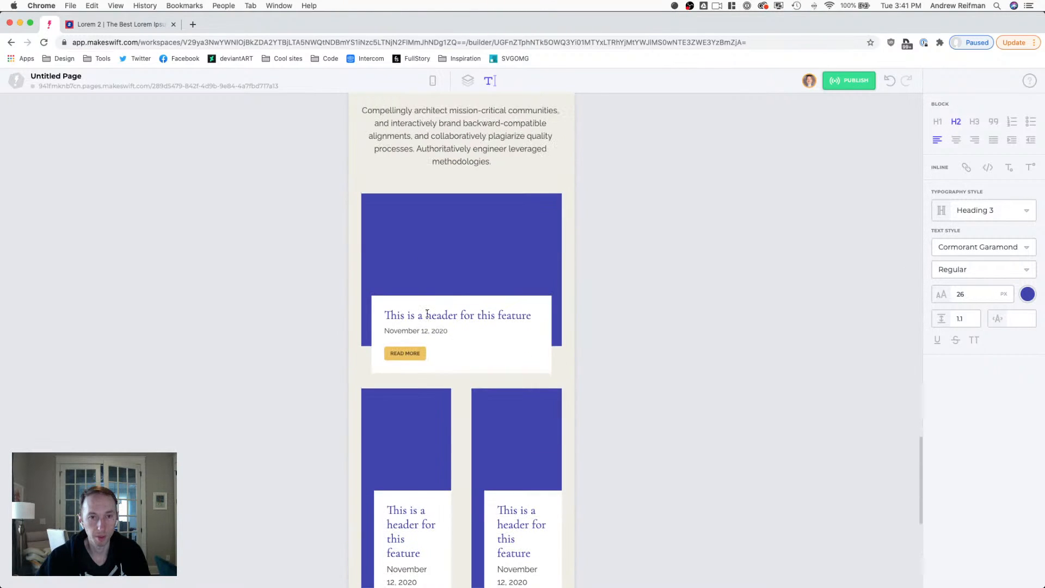
pyautogui.tripleClick(428, 315)
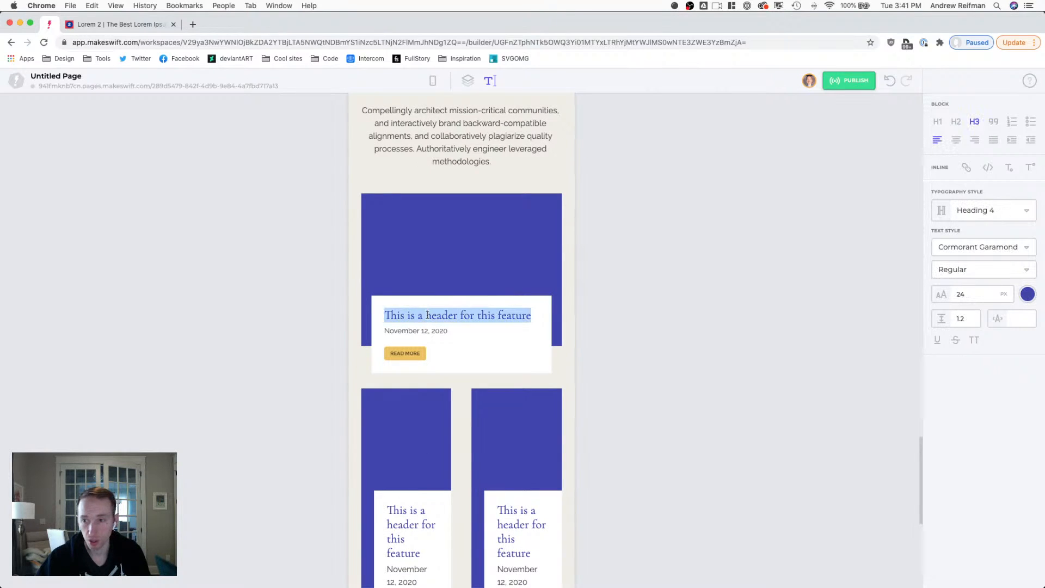
pyautogui.scroll(6, 465, 240)
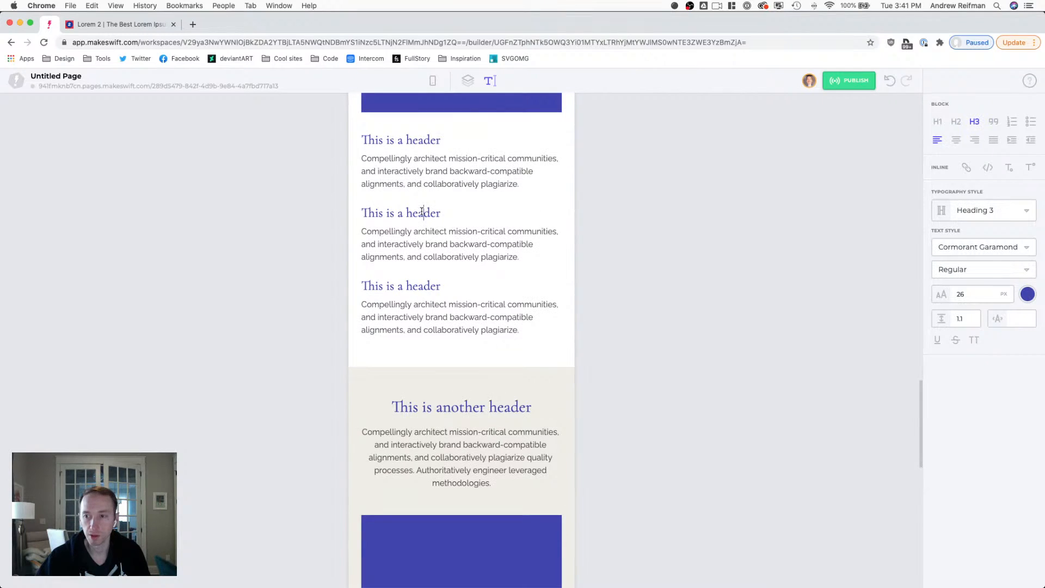
pyautogui.scroll(-7, 733, 299)
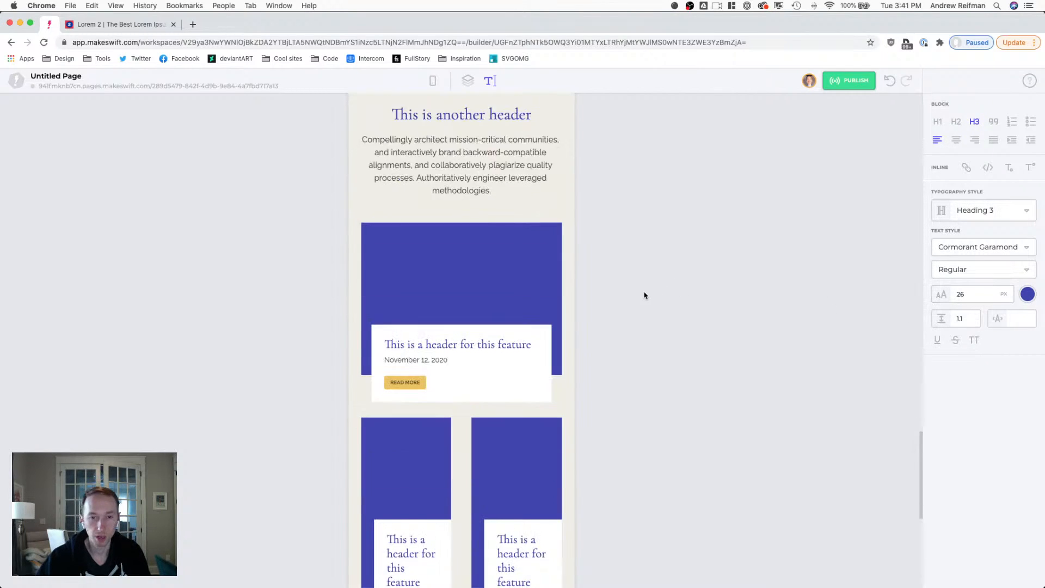
pyautogui.click(468, 80)
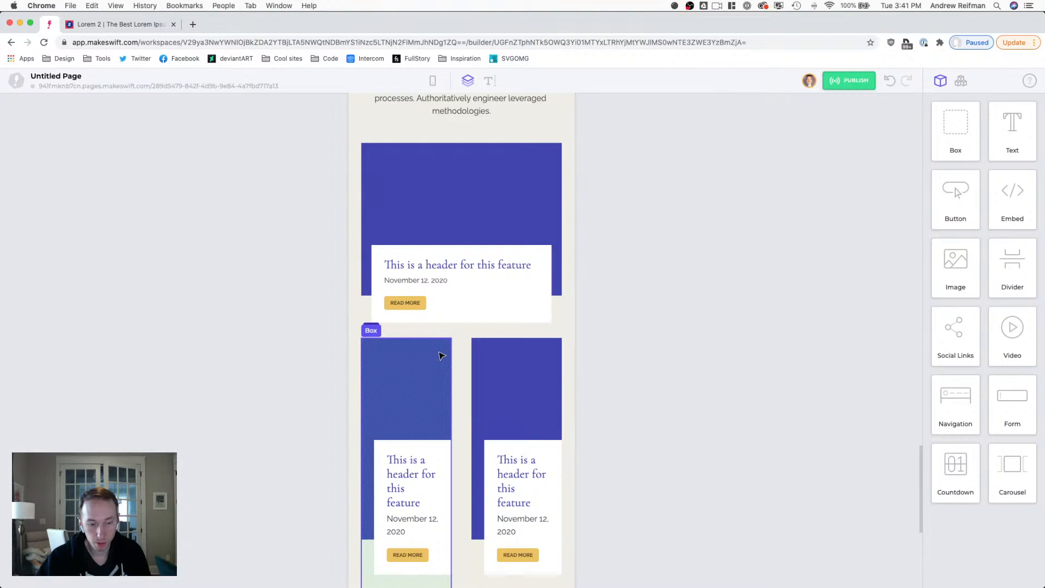
# - Compare the news boxes in the desktop and tablet layouts, and delete the middle news feature box in the desktop layout
pyautogui.press('d')
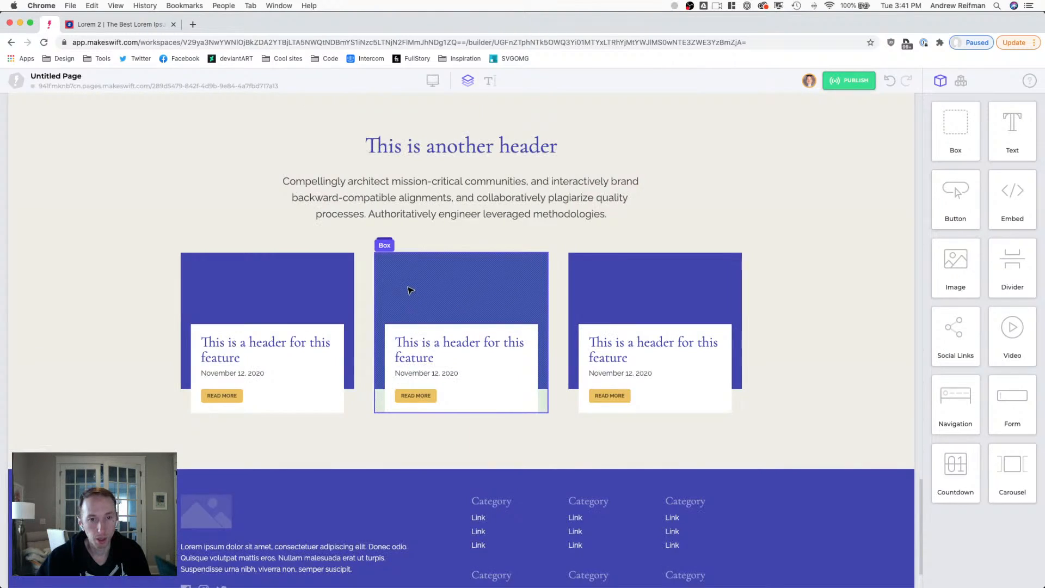
pyautogui.click(433, 80)
pyautogui.click(420, 125)
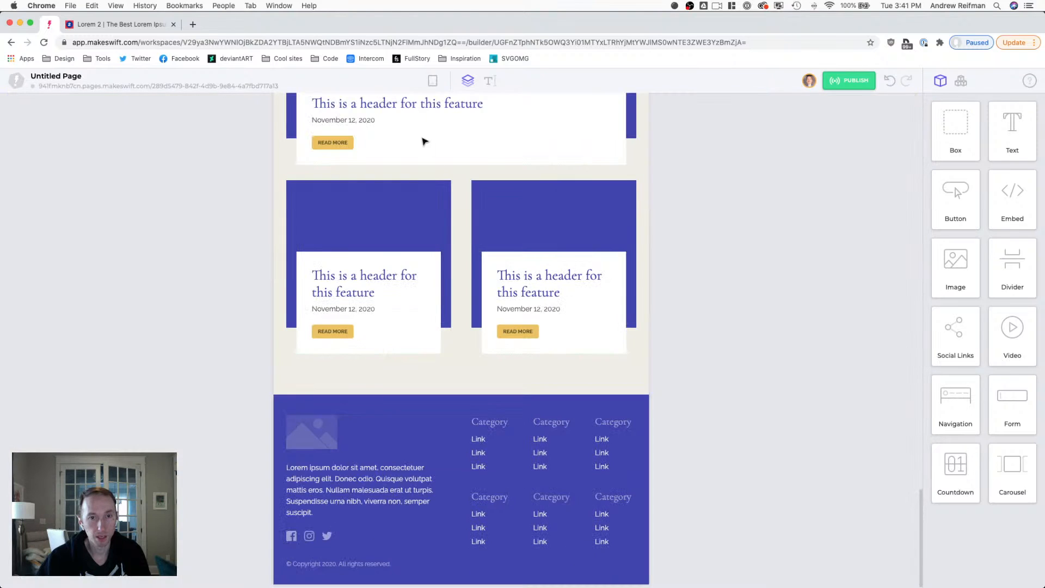
pyautogui.click(433, 81)
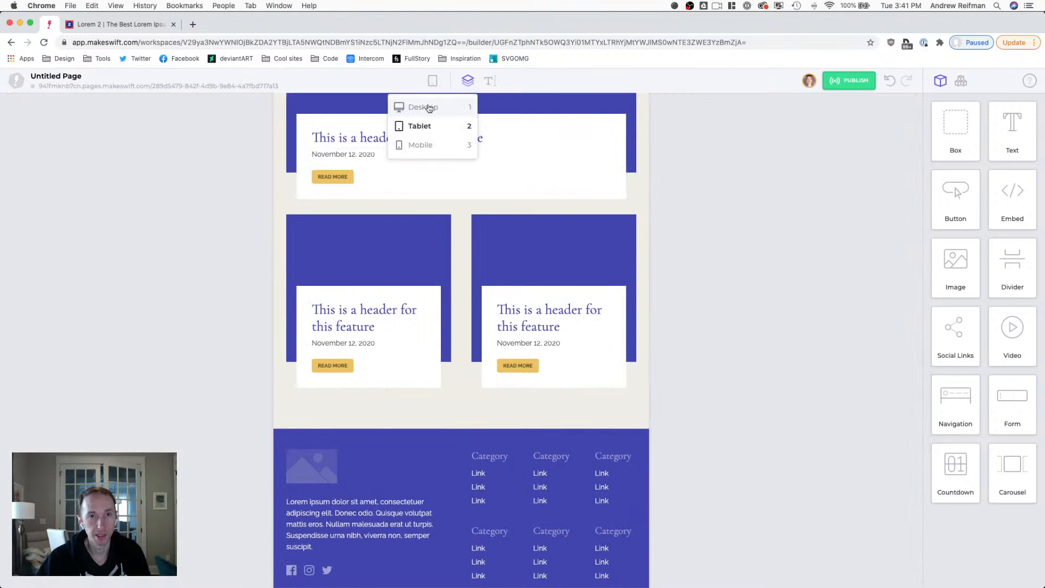
pyautogui.click(430, 108)
pyautogui.click(389, 314)
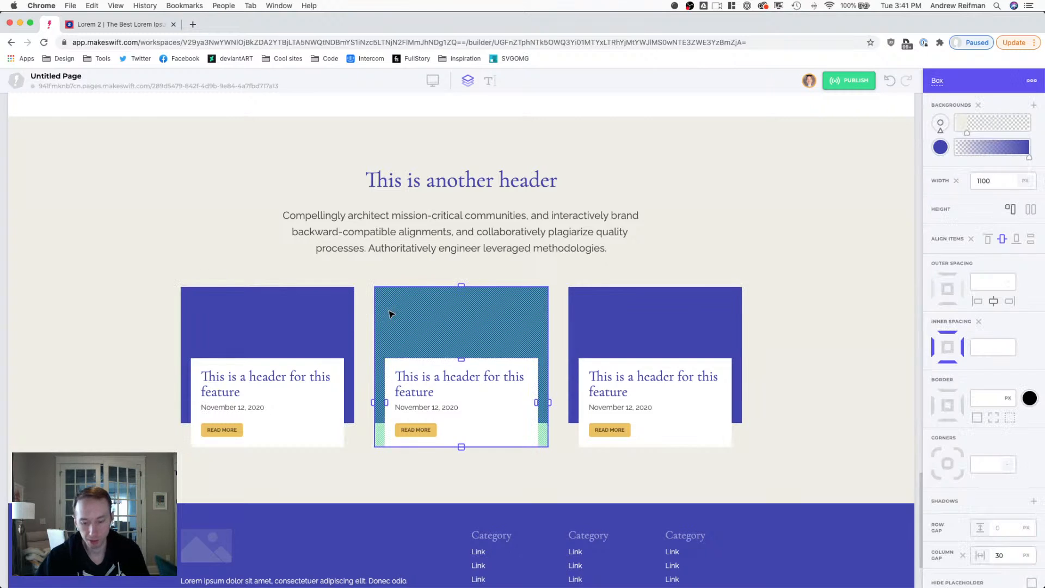
pyautogui.press('Delete')
# - Duplicate the first news feature box twice and delete the old last box in the row
pyautogui.click(385, 311)
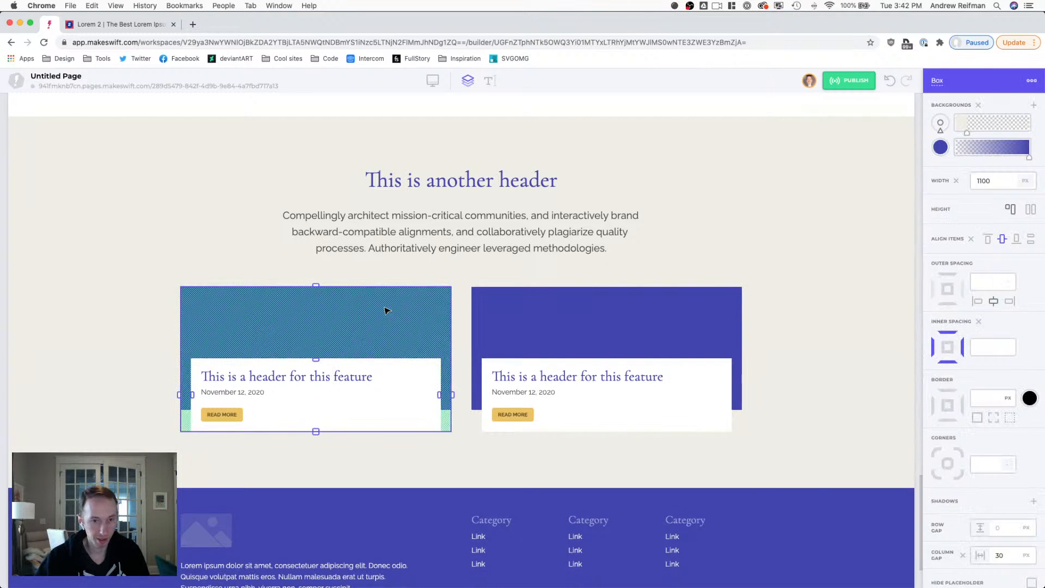
pyautogui.press('super+d')
pyautogui.press('super+d')
pyautogui.click(629, 312)
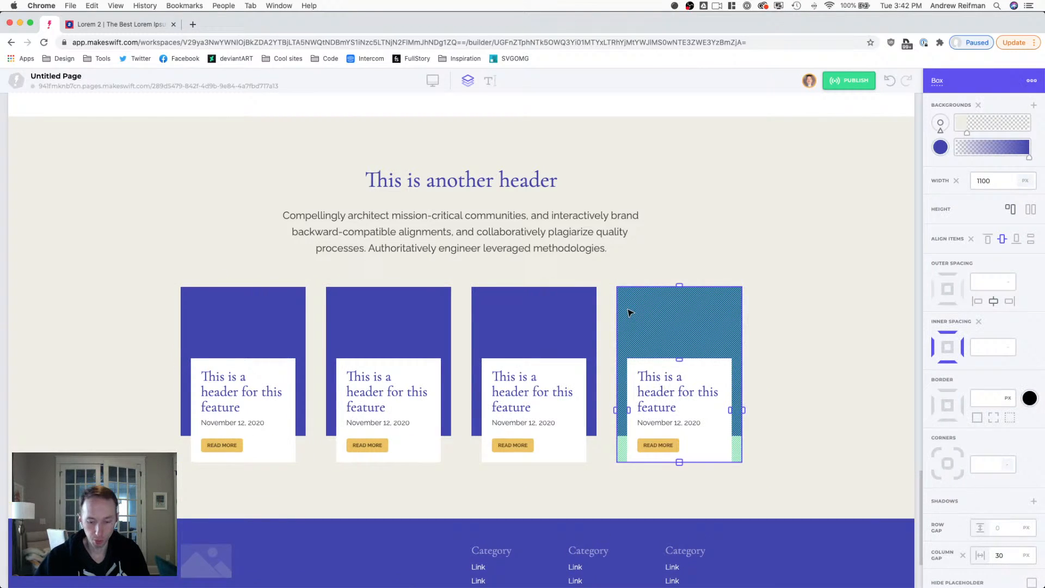
pyautogui.press('Delete')
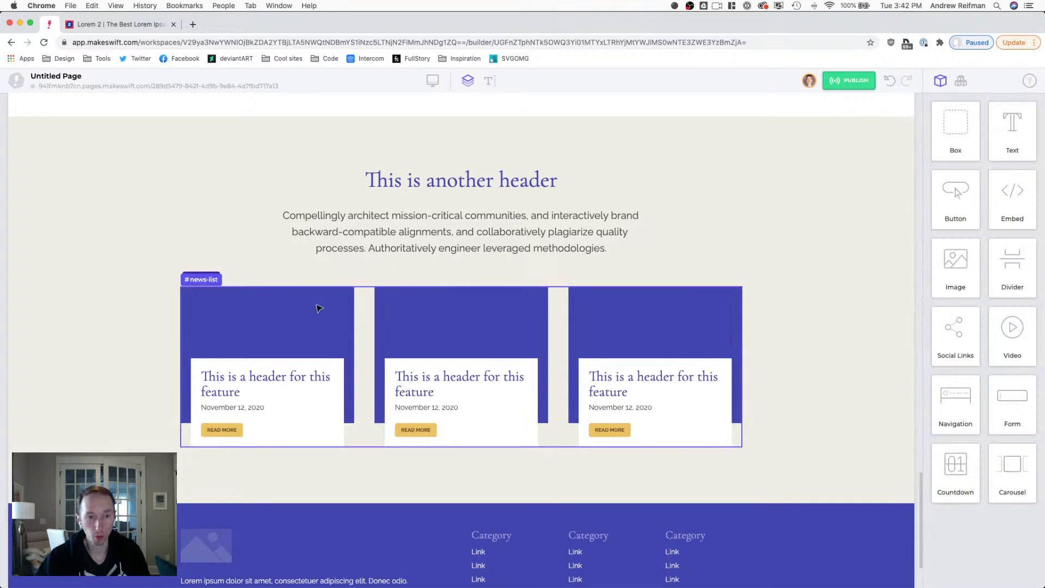
# - In the tablet layout, place the last two boxes of the news list side by side in one row
pyautogui.click(432, 82)
pyautogui.click(419, 126)
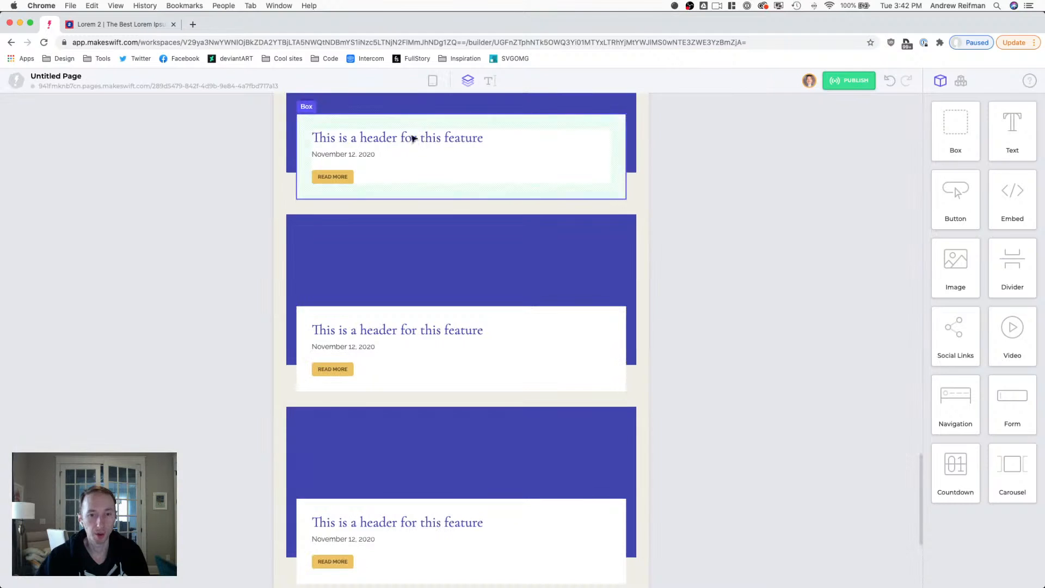
pyautogui.click(342, 209)
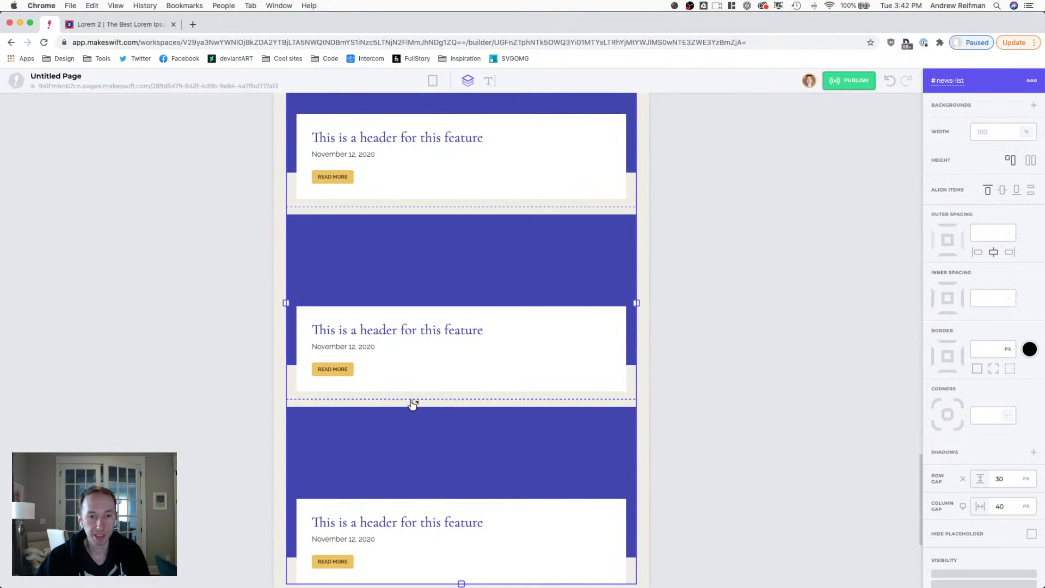
# - In the mobile layout, split the last two boxes of the news list into separate full-width rows
pyautogui.click(432, 81)
pyautogui.click(416, 142)
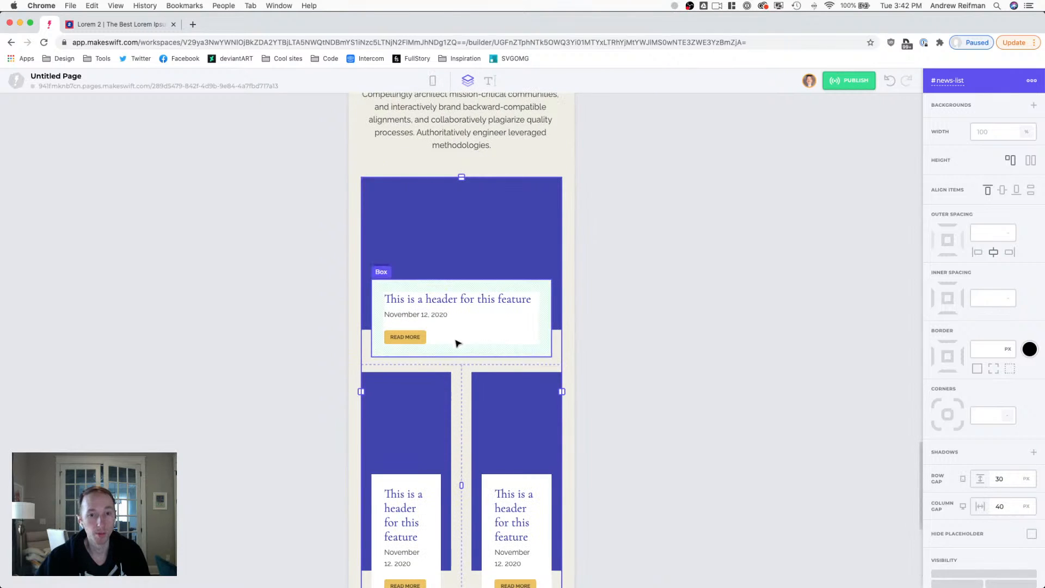
pyautogui.click(461, 382)
pyautogui.scroll(-1, 603, 369)
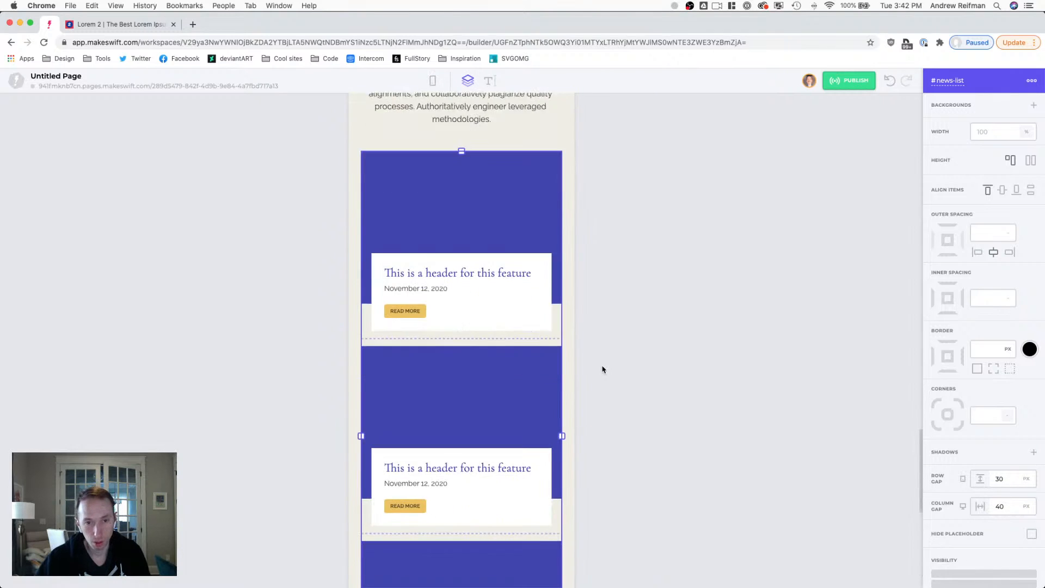
pyautogui.click(647, 374)
# - Review the spacing and stacking of the three news feature boxes in the mobile layout
pyautogui.scroll(-5, 647, 375)
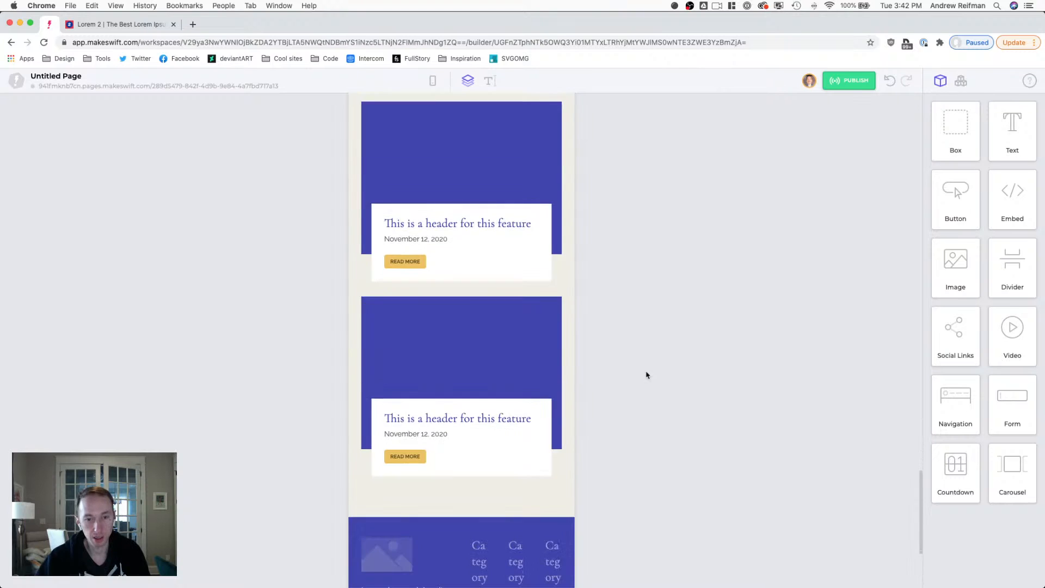
pyautogui.scroll(2, 563, 424)
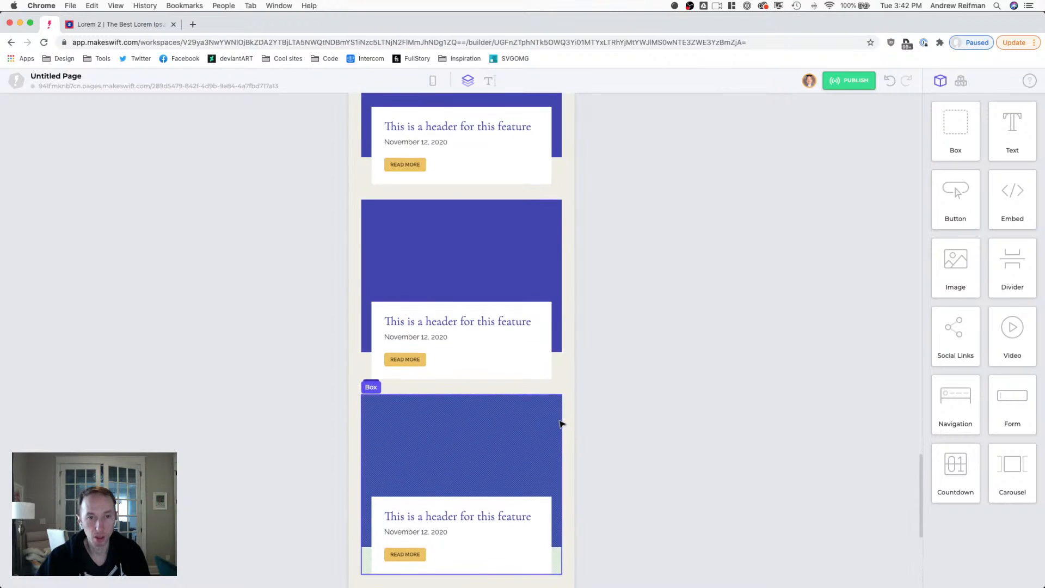
pyautogui.scroll(-2, 560, 423)
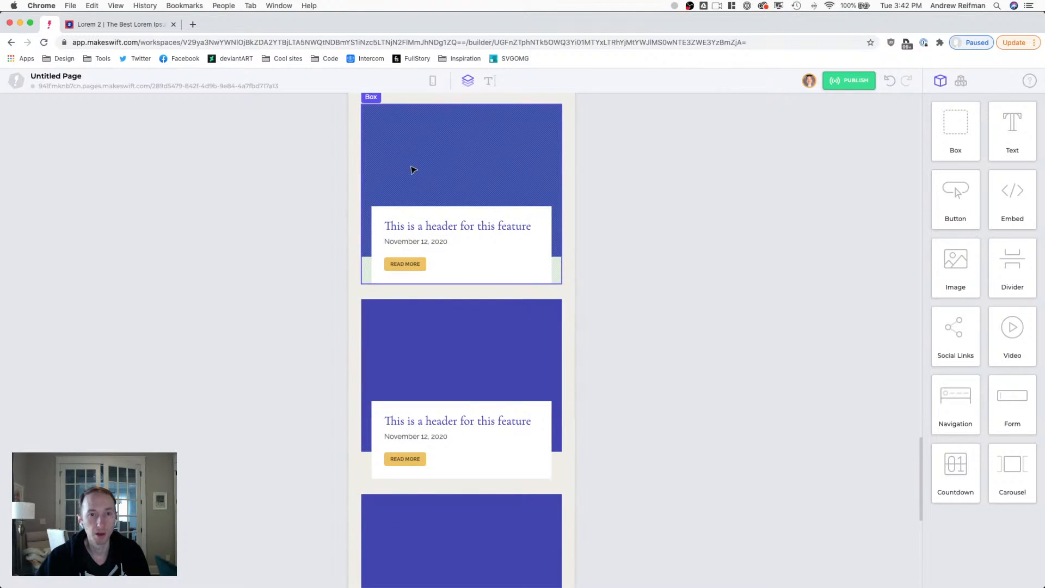
pyautogui.scroll(-2, 412, 166)
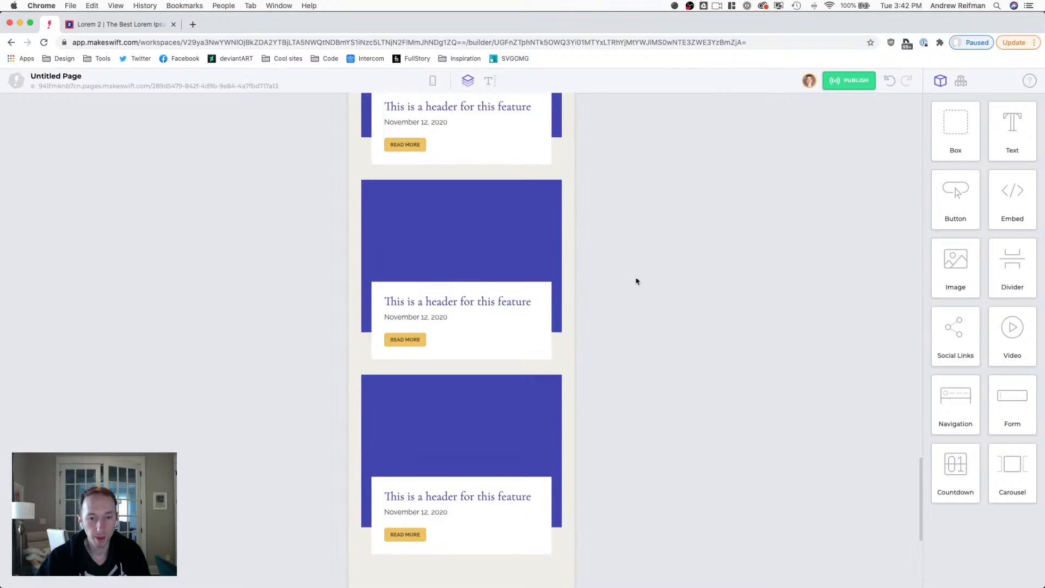
pyautogui.scroll(3, 639, 281)
pyautogui.scroll(3, 638, 281)
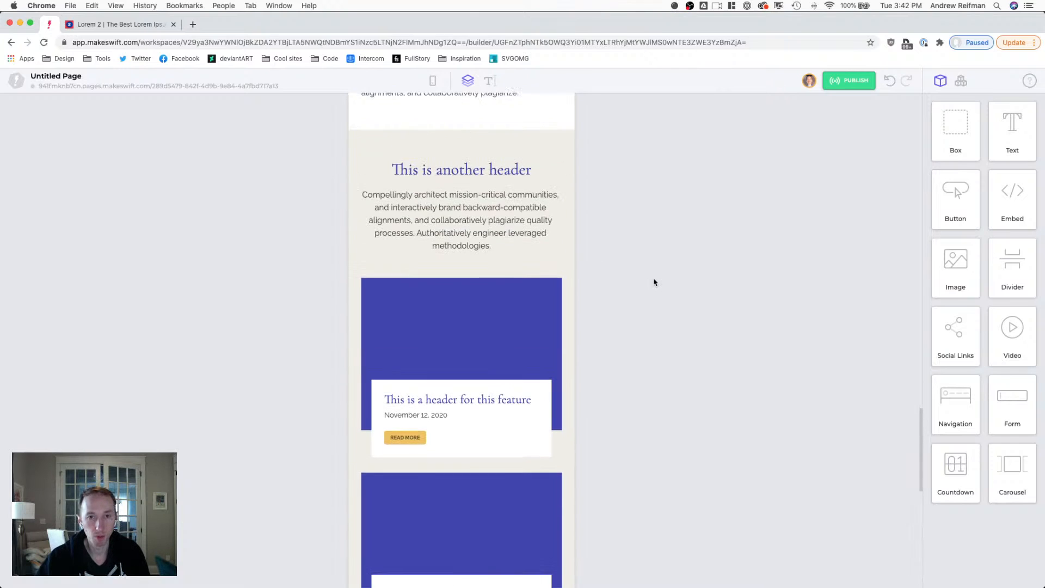
# - Slightly reduce the spacing below the centered paragraph above the news feature boxes in the mobile layout
pyautogui.scroll(1, 649, 268)
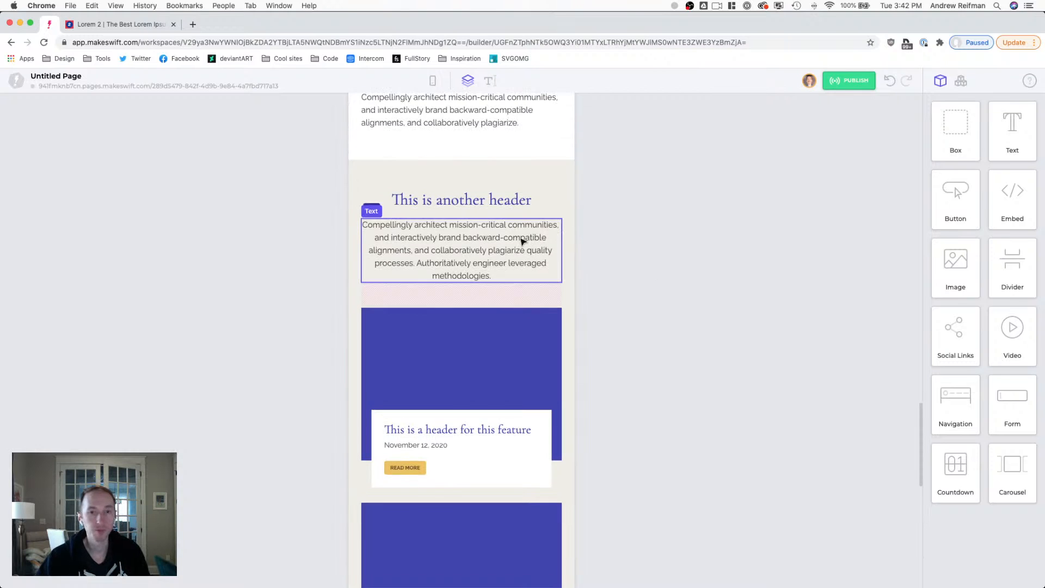
pyautogui.click(496, 245)
pyautogui.moveTo(461, 308); pyautogui.dragTo(461, 302)
pyautogui.click(628, 305)
pyautogui.scroll(-5, 631, 305)
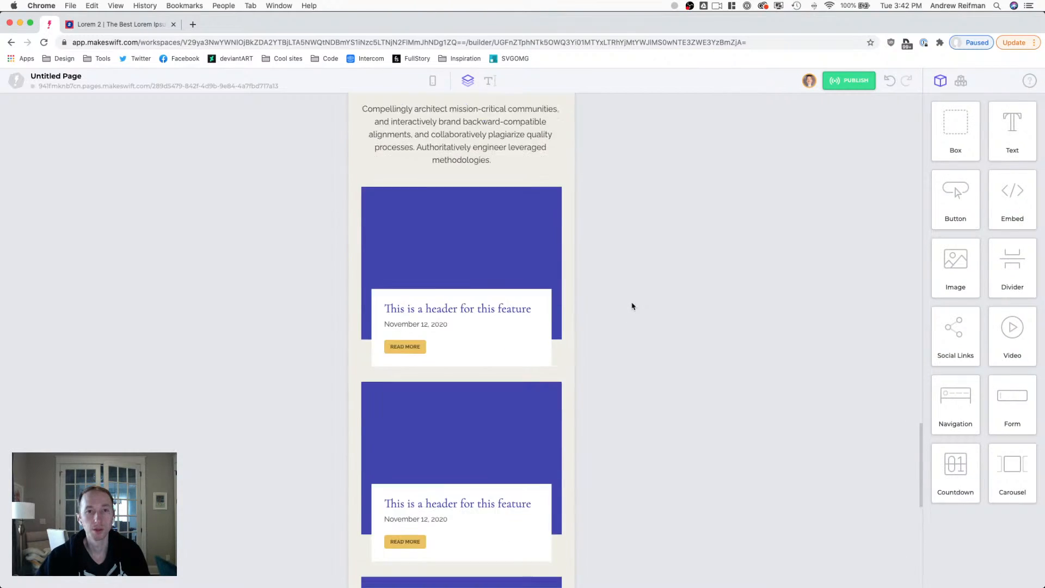
# - Reduce the inner bottom spacing of the #news section below the last feature box
pyautogui.scroll(-2, 632, 306)
pyautogui.click(460, 364)
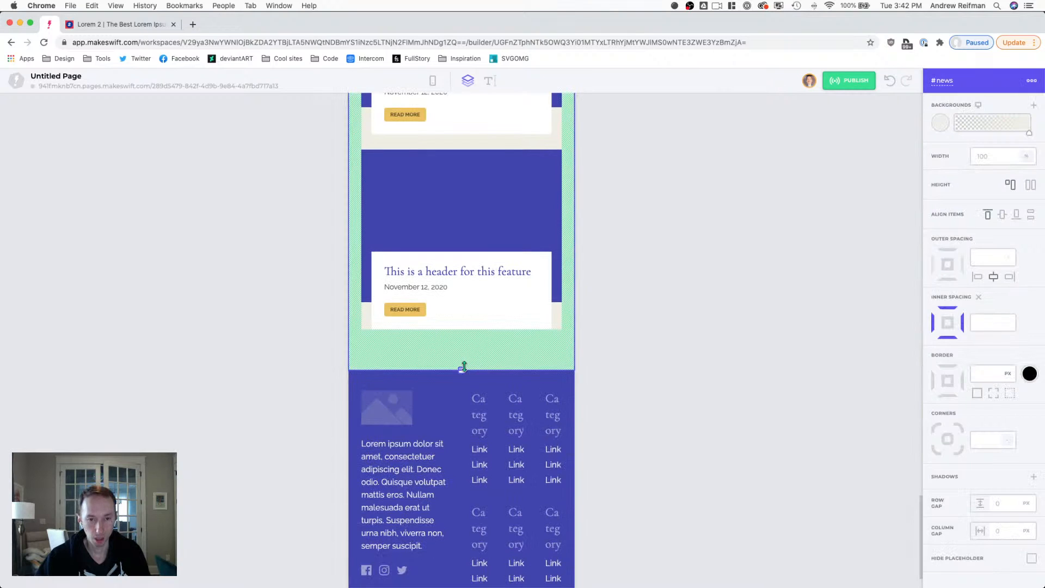
pyautogui.moveTo(466, 364); pyautogui.dragTo(465, 353)
pyautogui.click(618, 351)
pyautogui.scroll(-1, 621, 349)
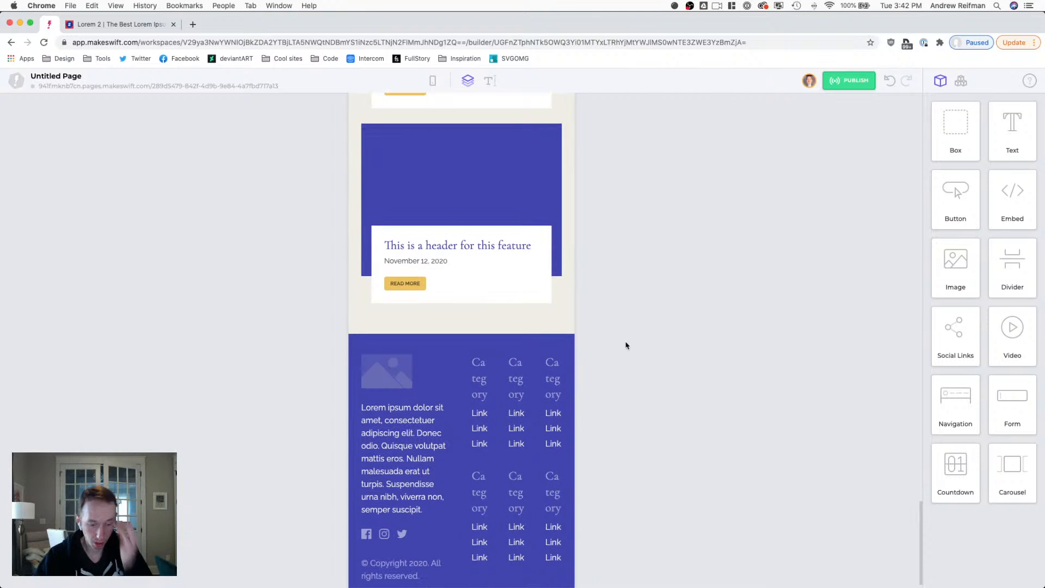
# - In the mobile layout, widen the footer's logo and text column to full width so the three category columns sit below it
pyautogui.click(633, 340)
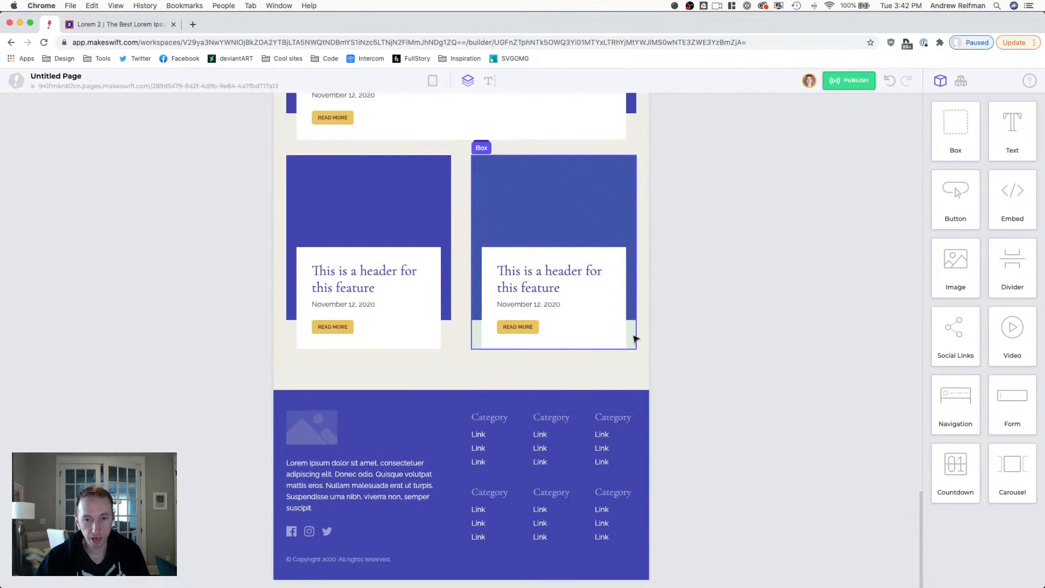
pyautogui.press('3')
pyautogui.scroll(-7, 639, 328)
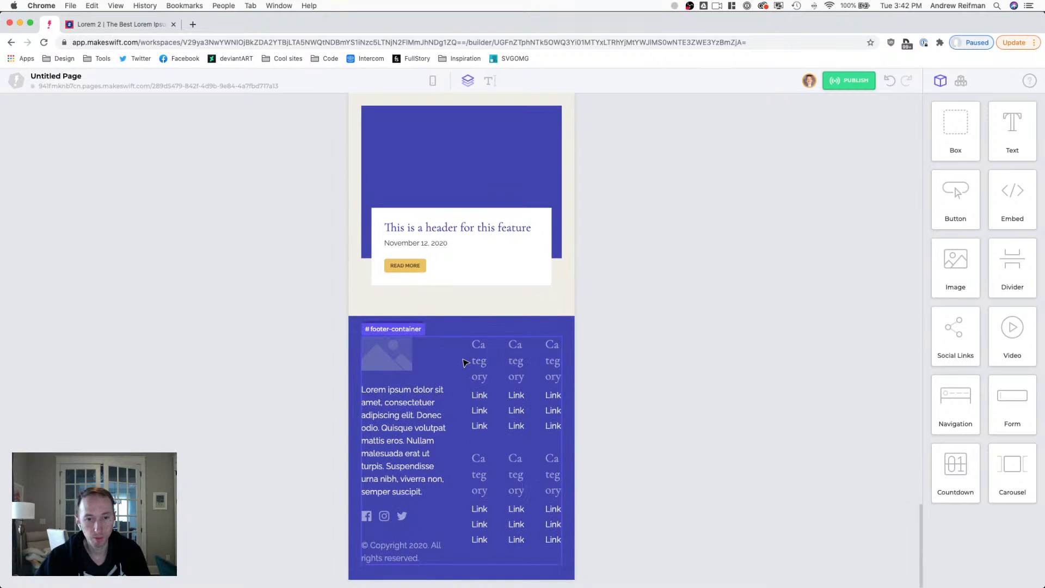
pyautogui.click(465, 362)
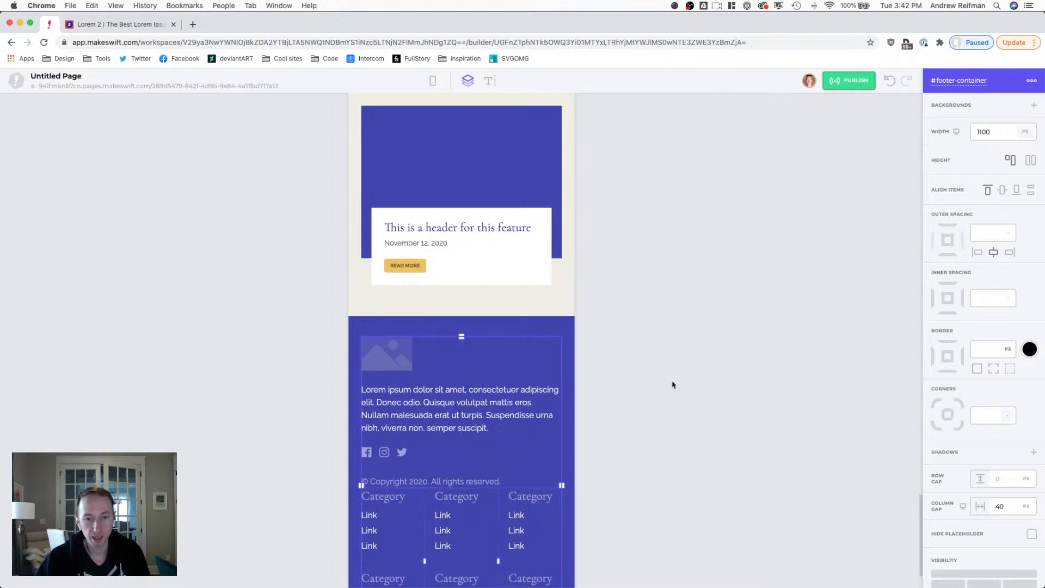
pyautogui.scroll(-3, 732, 385)
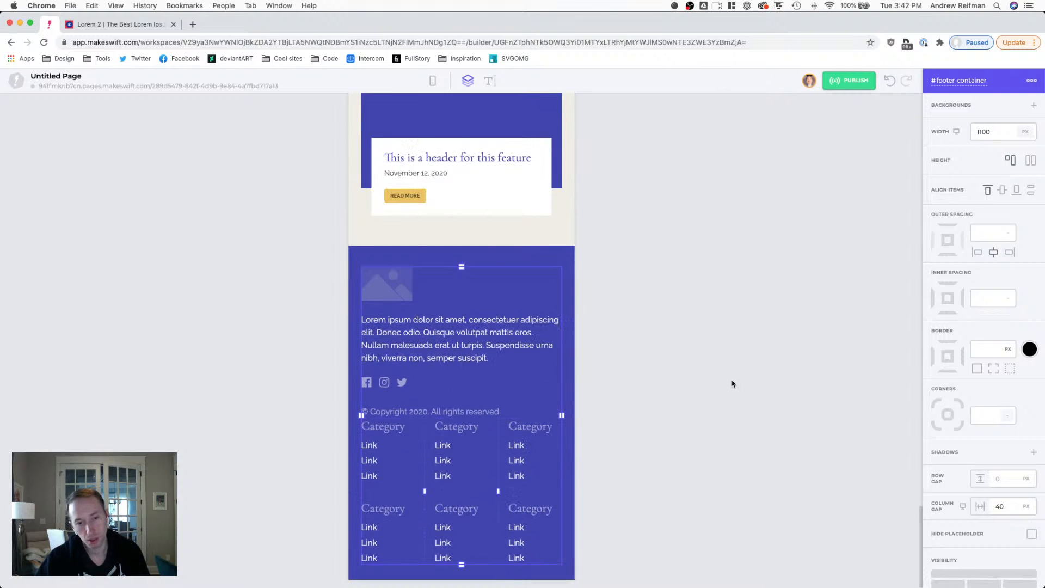
# - Set the footer paragraph's font size to 14 px and update the "Footer text" typography style with it
pyautogui.doubleClick(440, 333)
pyautogui.tripleClick(438, 332)
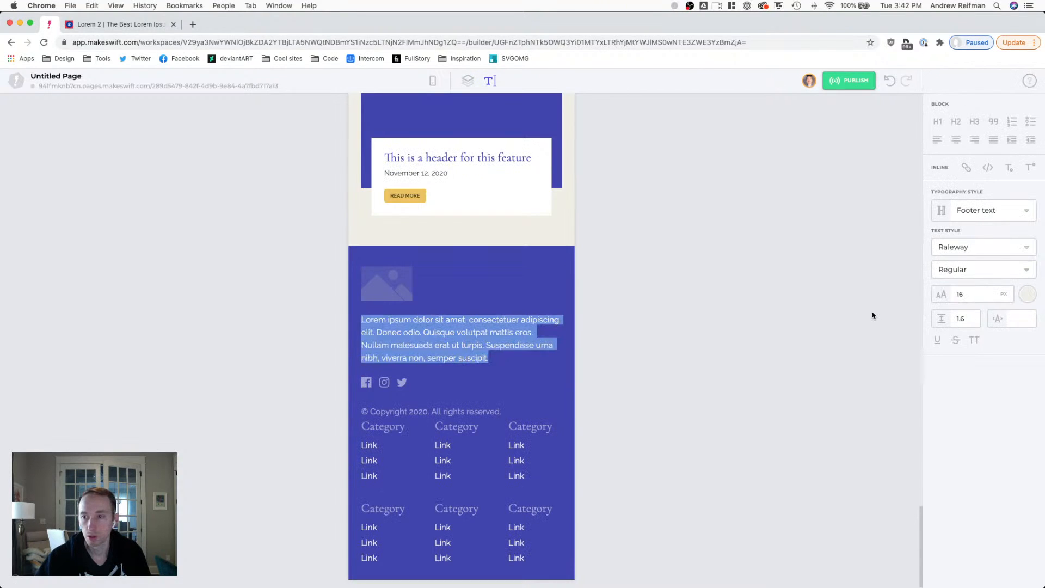
pyautogui.click(981, 293)
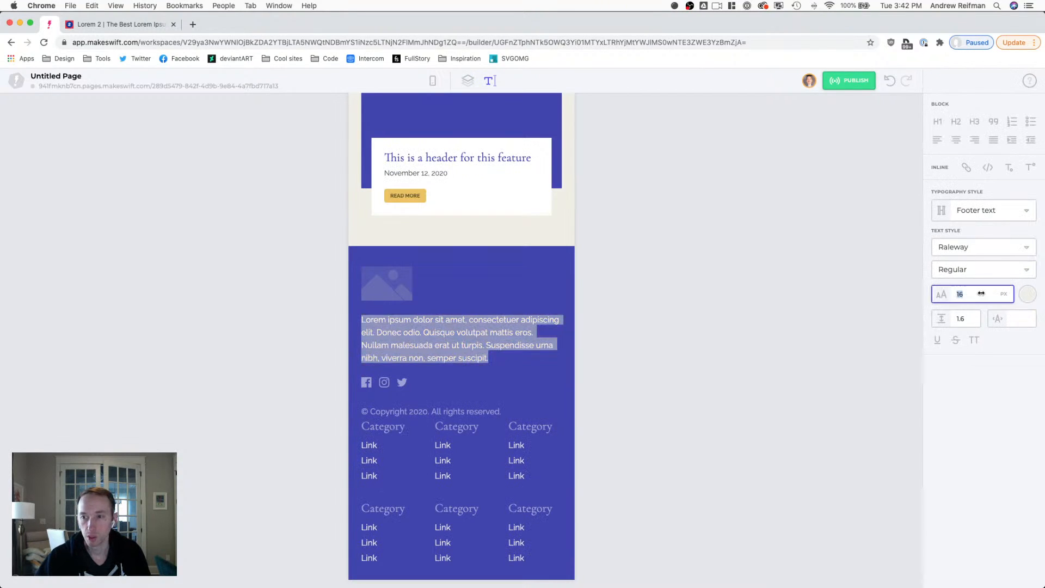
pyautogui.write('15')
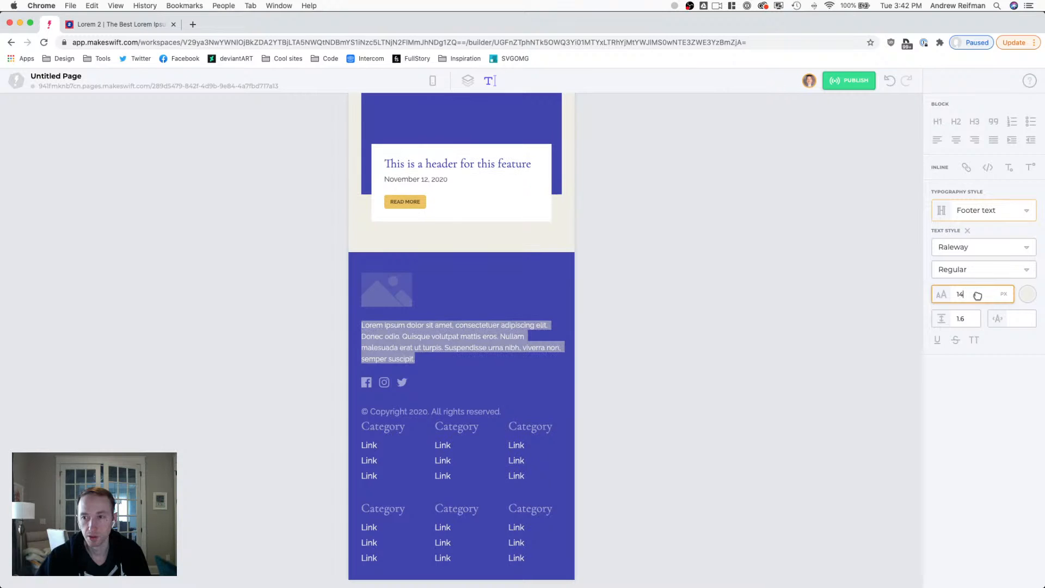
pyautogui.click(976, 211)
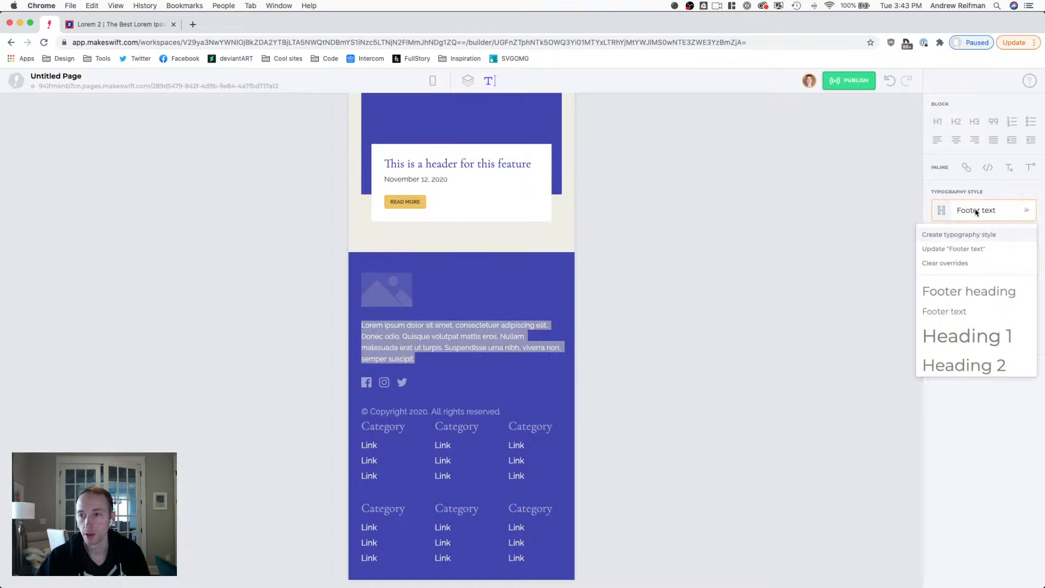
pyautogui.click(953, 249)
pyautogui.click(448, 417)
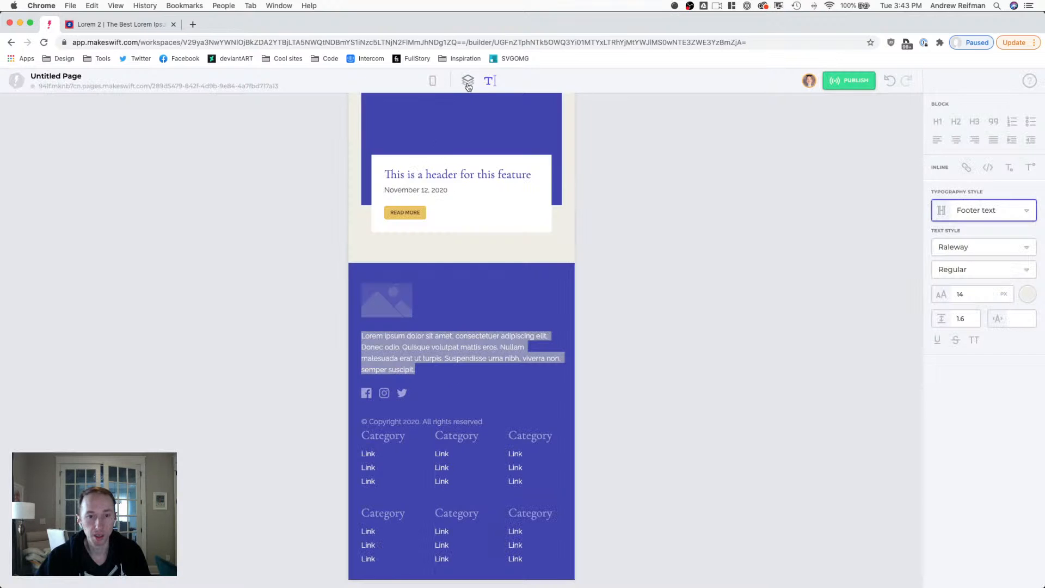
# - Slightly reduce the spacing below the footer's social links and set the copyright text's bottom spacing to 40 px
pyautogui.click(467, 80)
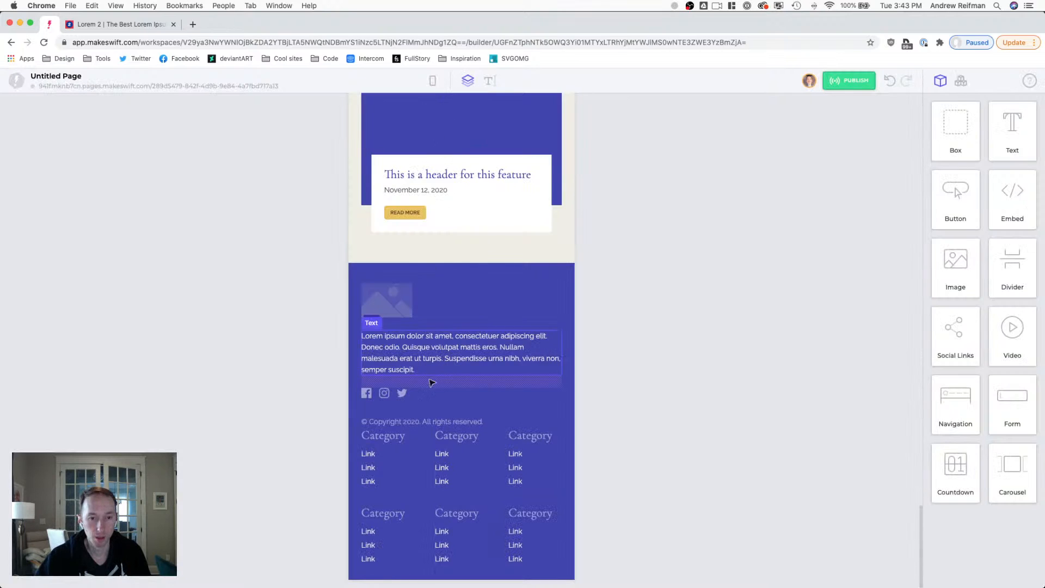
pyautogui.click(396, 393)
pyautogui.moveTo(462, 417); pyautogui.dragTo(456, 456)
pyautogui.click(440, 425)
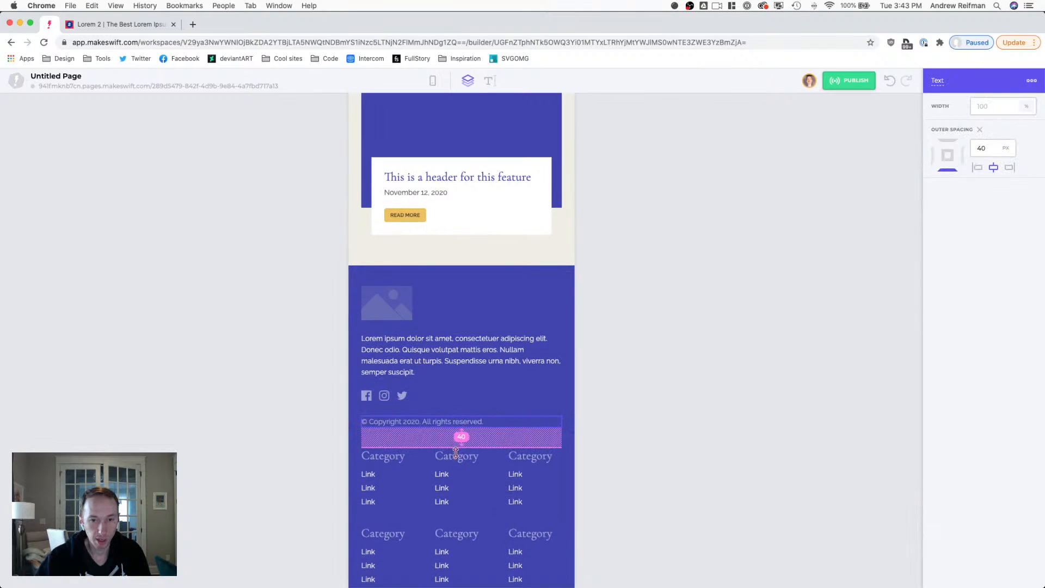
pyautogui.click(651, 420)
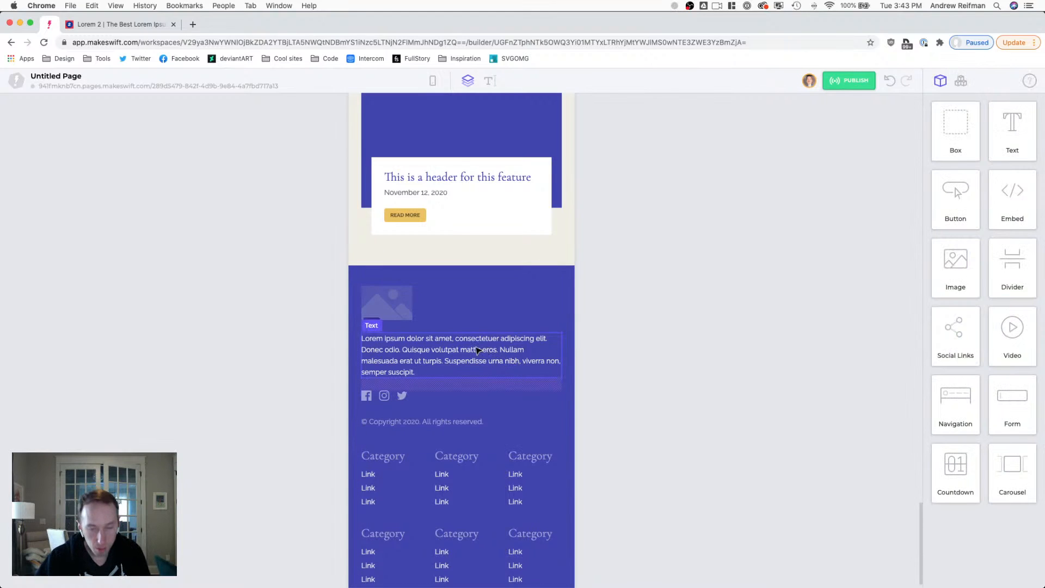
# - Slightly reduce the spacing below the footer's placeholder logo image
pyautogui.click(409, 316)
pyautogui.moveTo(391, 333); pyautogui.dragTo(391, 330)
pyautogui.click(658, 331)
pyautogui.scroll(-1, 656, 329)
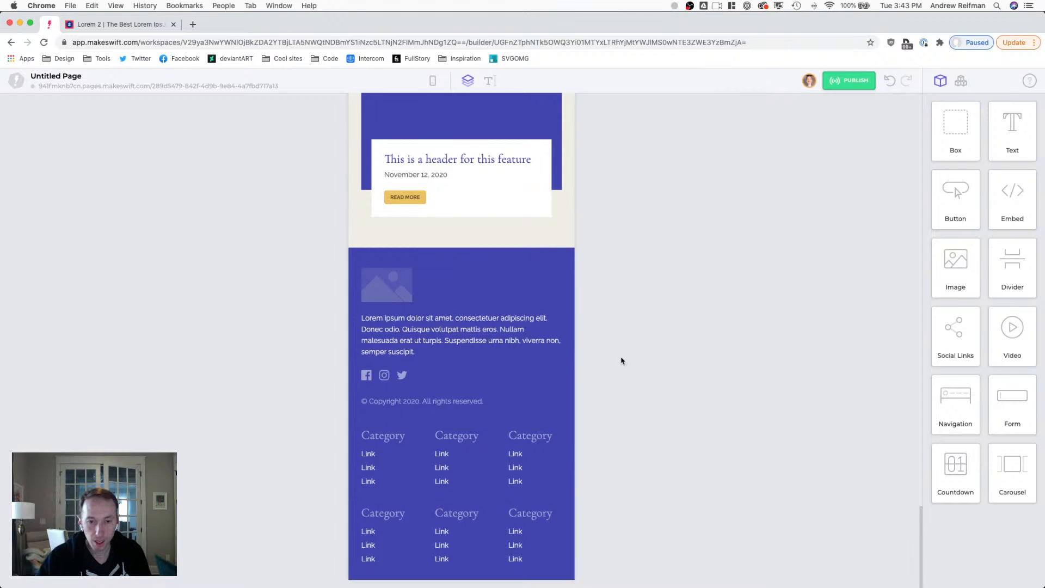
pyautogui.click(427, 462)
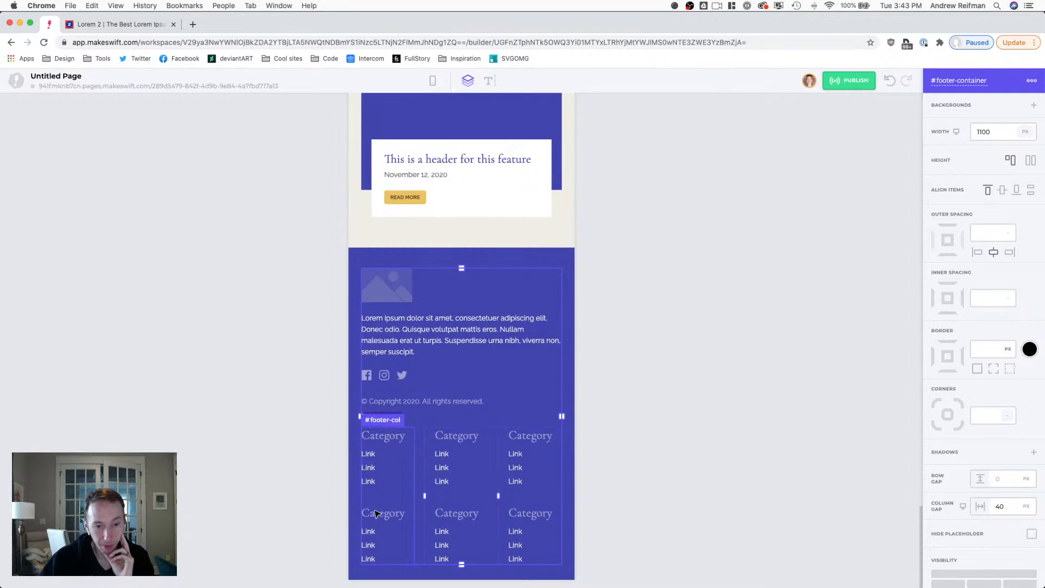
pyautogui.moveTo(382, 459)
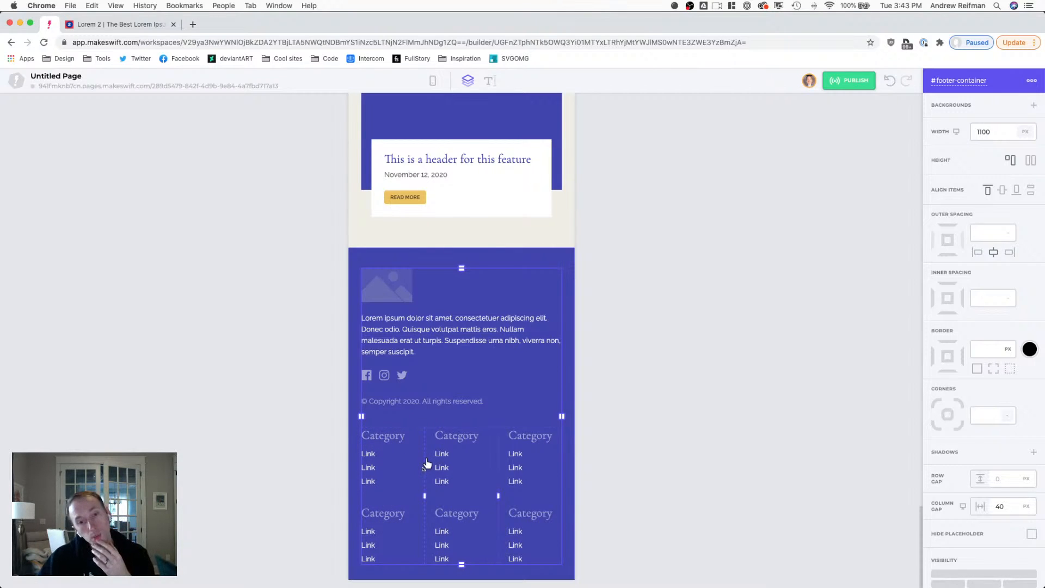
pyautogui.click(631, 417)
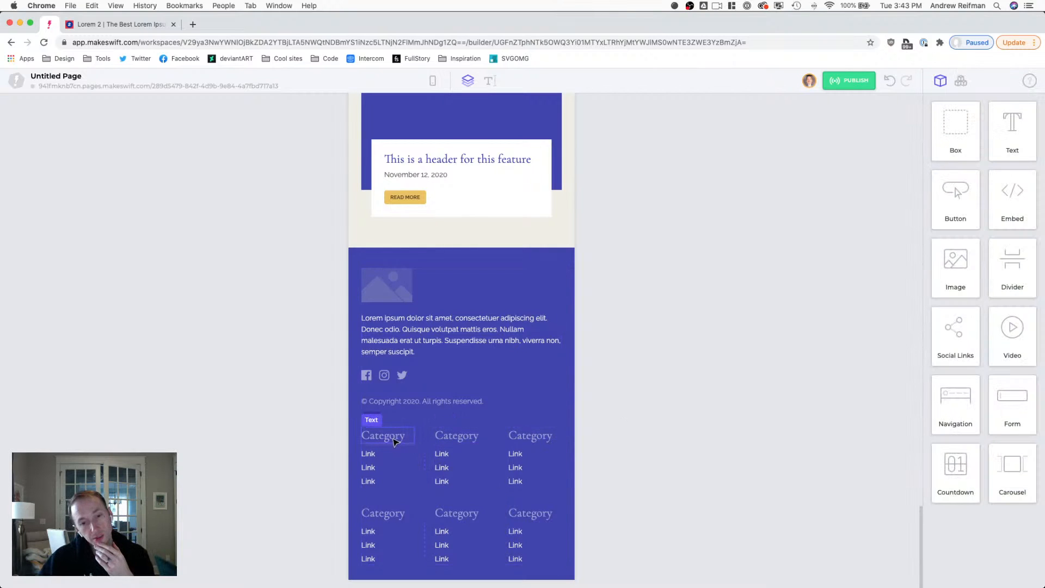
# - Set the first footer Category heading's font size to 22 px in the mobile layout
pyautogui.click(387, 435)
pyautogui.click(387, 436)
pyautogui.doubleClick(387, 435)
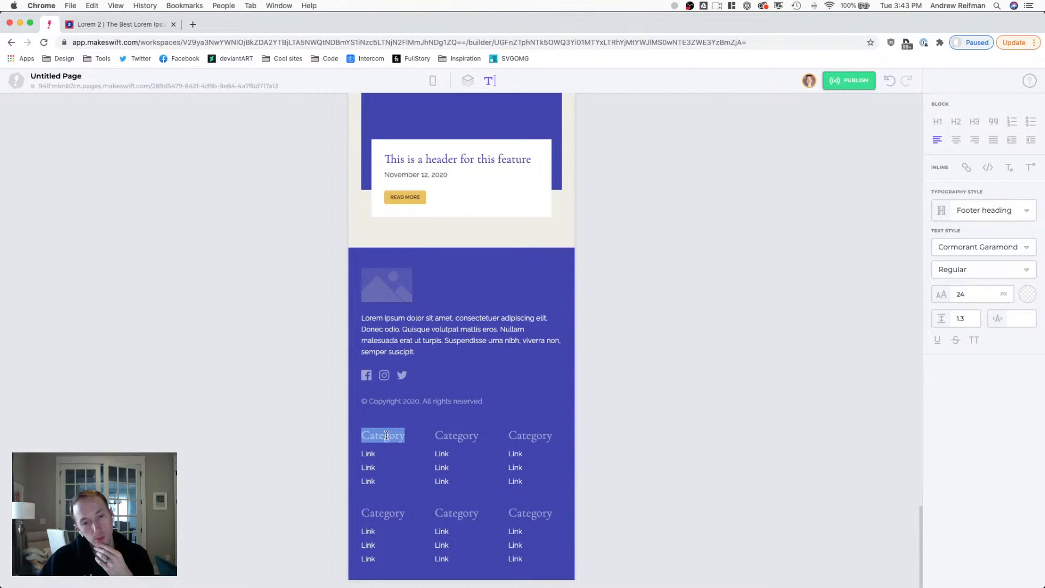
pyautogui.click(974, 298)
pyautogui.write('22')
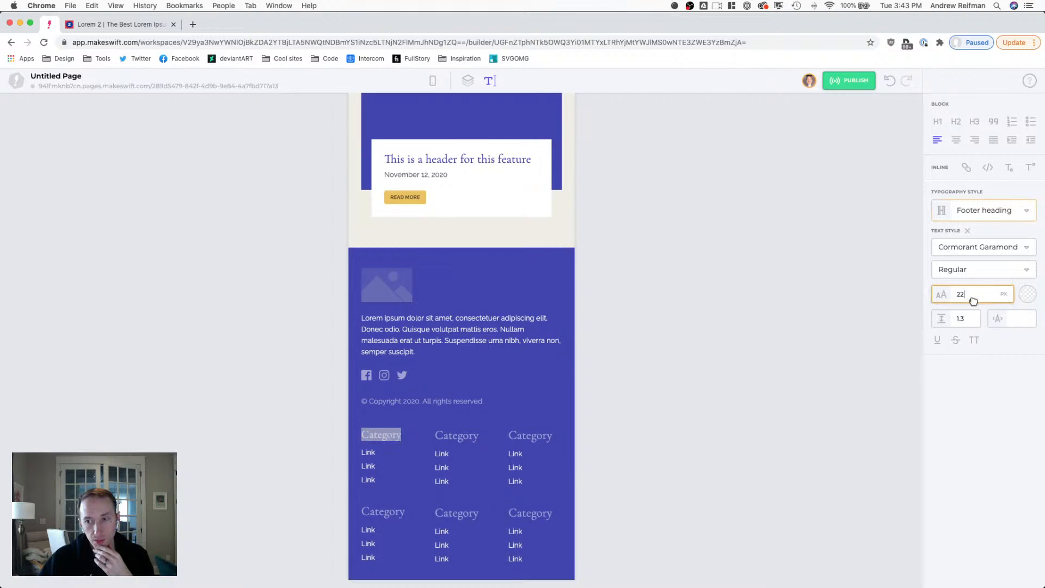
# - Check the footer Category heading's font size in the tablet layout and return to the mobile layout
pyautogui.click(433, 82)
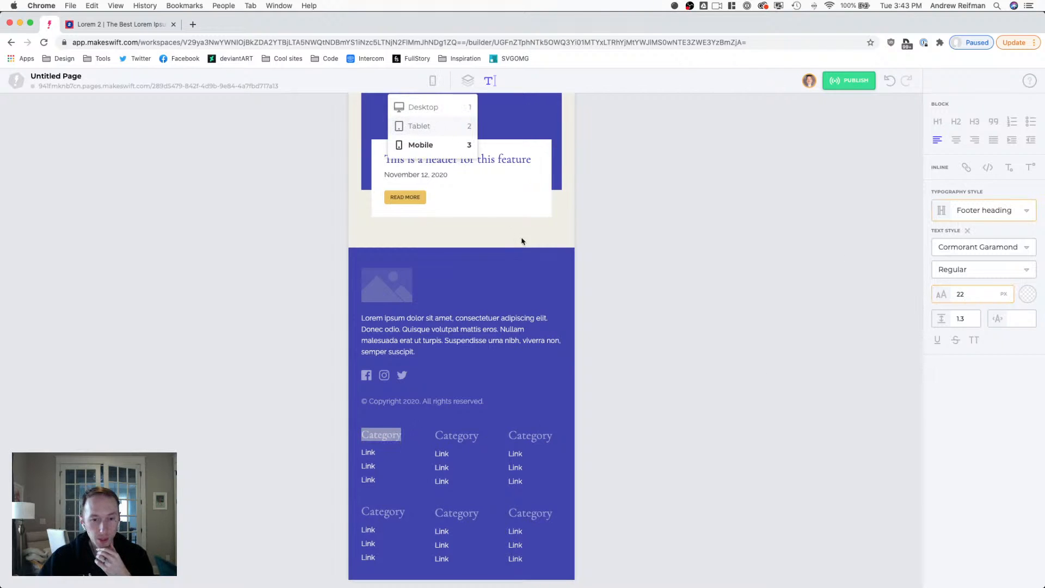
pyautogui.press('2')
pyautogui.click(433, 80)
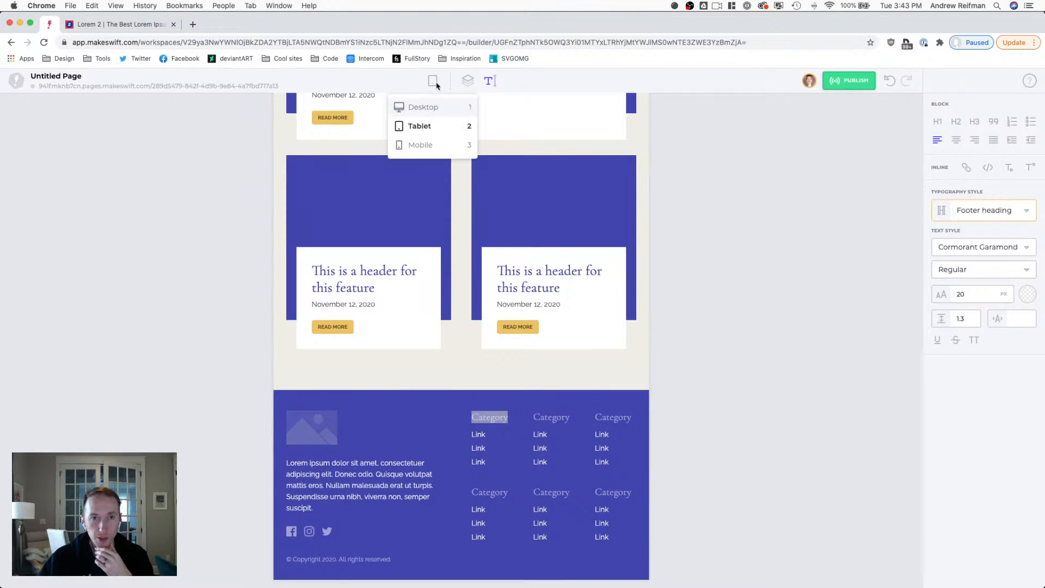
pyautogui.click(421, 144)
pyautogui.scroll(-9, 692, 342)
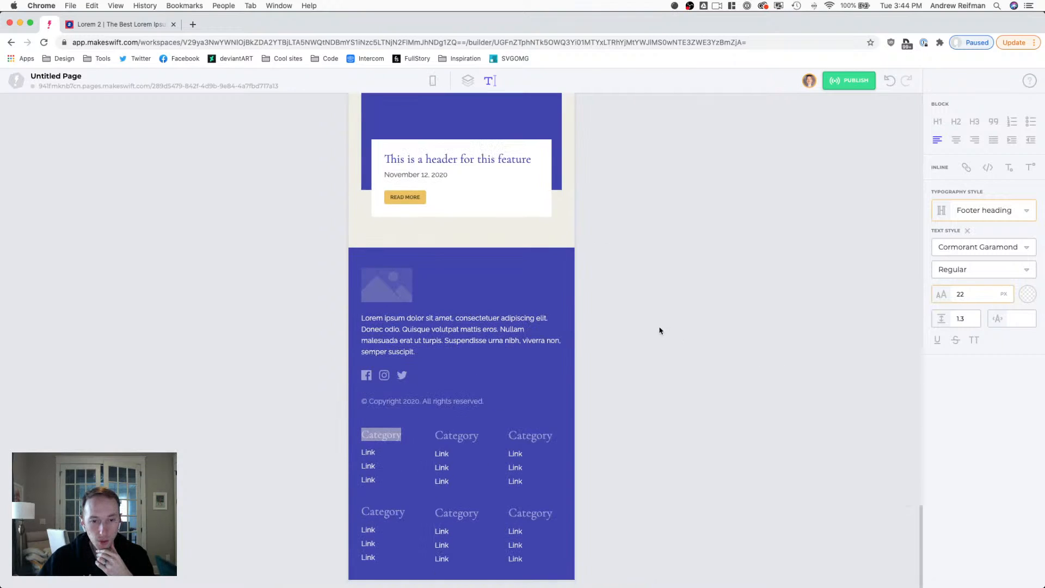
# - Set the footer Category heading's mobile font size to 20 px and update the "Footer heading" typography style globally
pyautogui.click(971, 294)
pyautogui.press('Down')
pyautogui.press('Down')
pyautogui.press('Down')
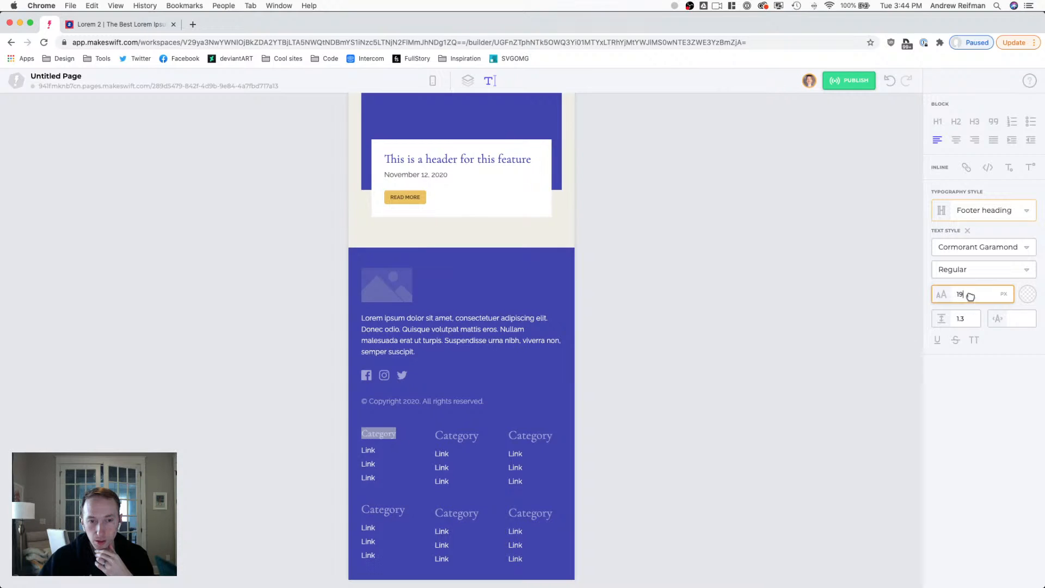
pyautogui.press('Up')
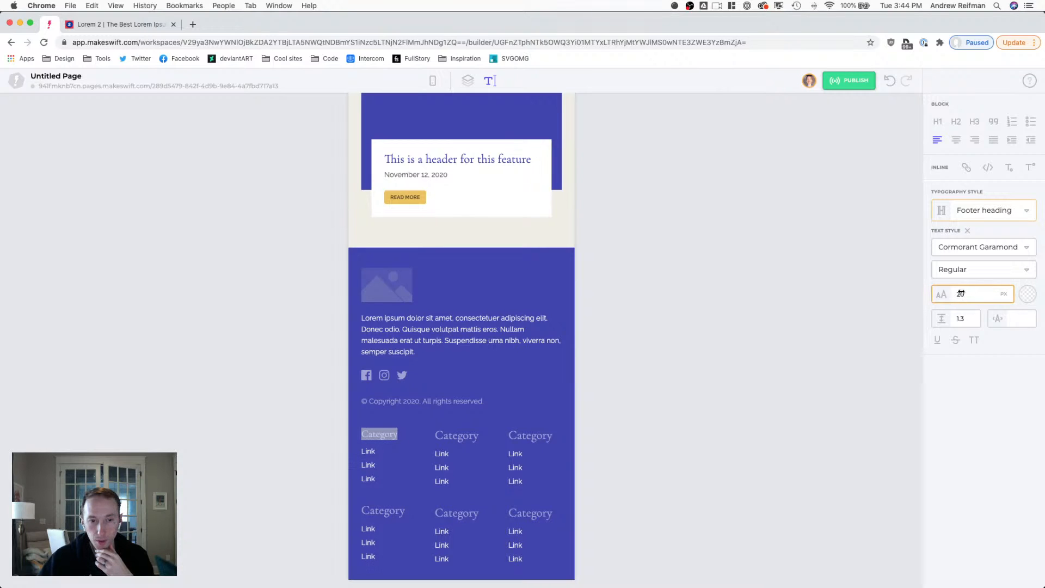
pyautogui.click(968, 213)
pyautogui.click(939, 249)
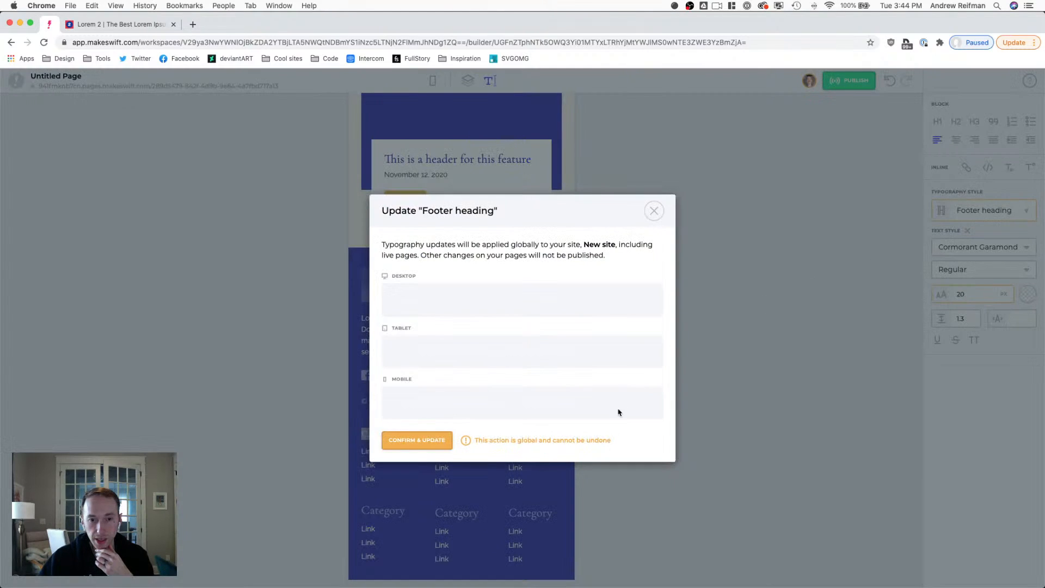
pyautogui.click(443, 446)
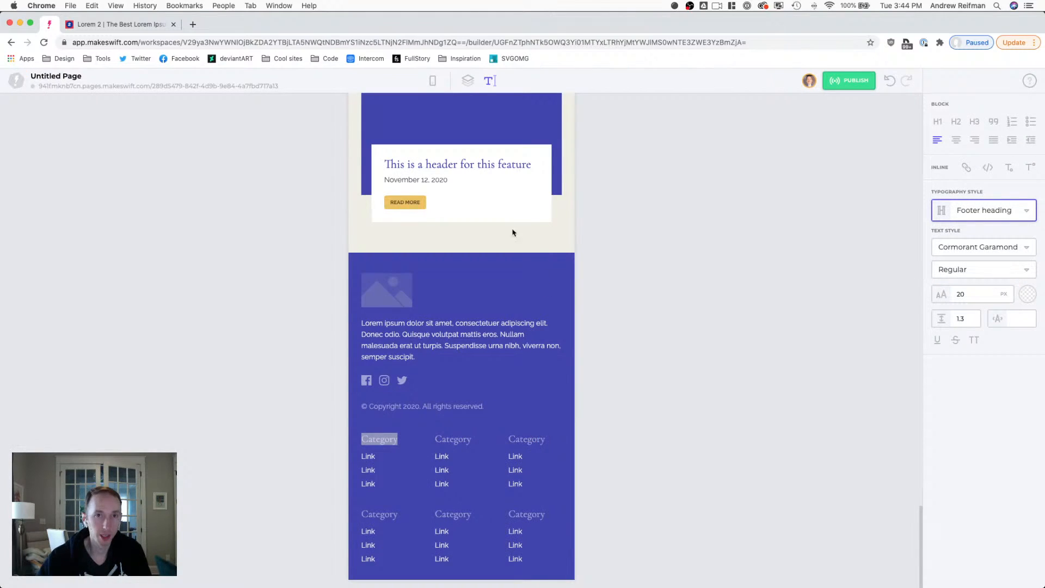
# - In the desktop layout, delete the lower Category heading and its three links from the first footer link column
pyautogui.click(434, 81)
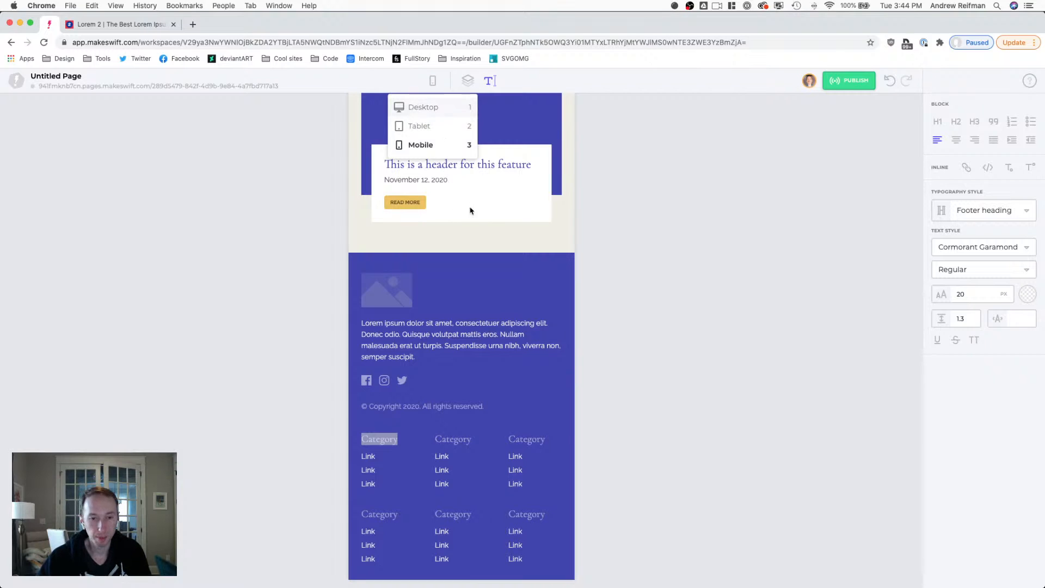
pyautogui.press('1')
pyautogui.click(424, 385)
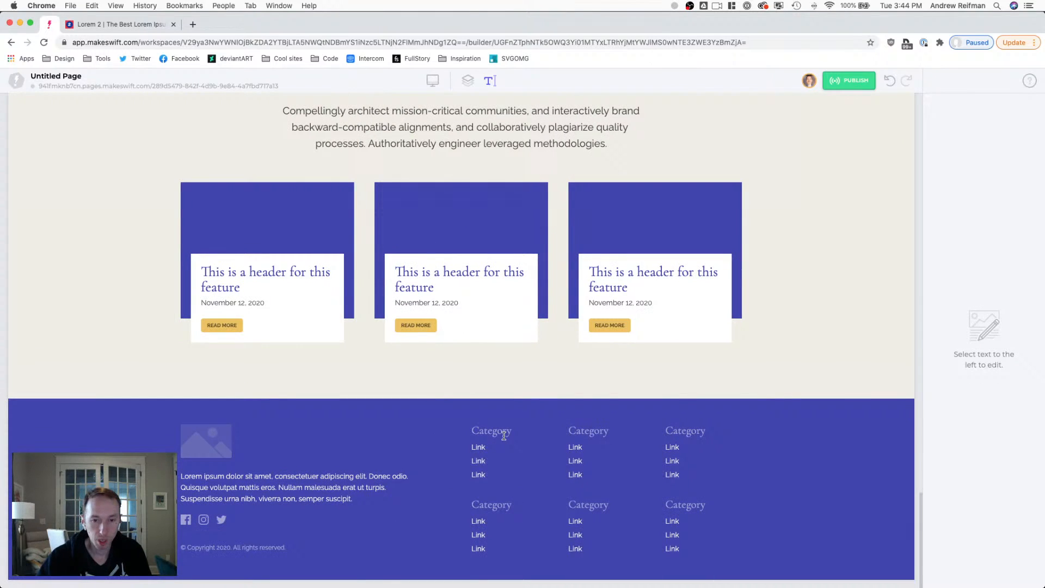
pyautogui.press('Escape')
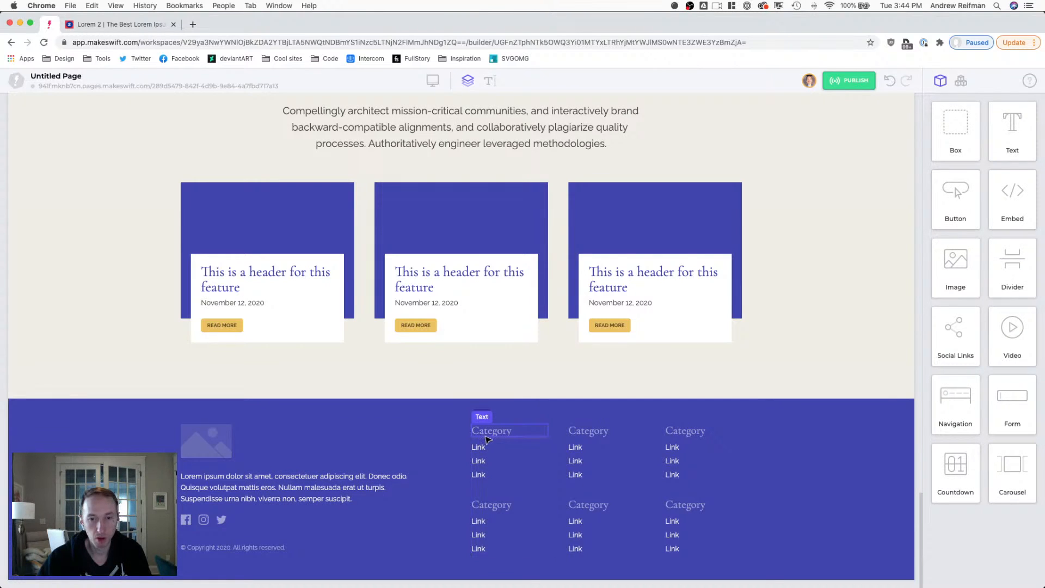
pyautogui.click(494, 505)
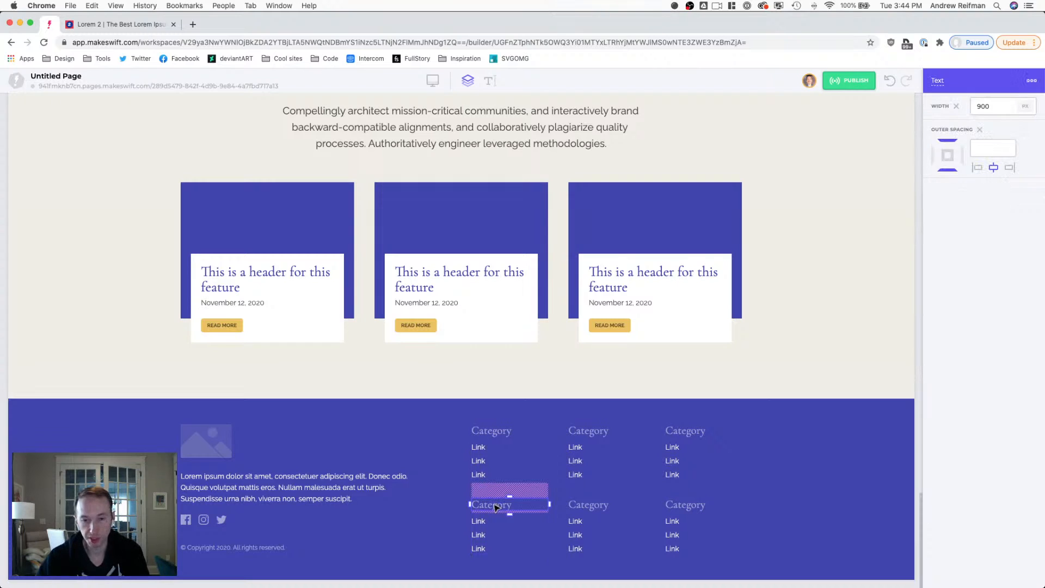
pyautogui.press('BackSpace')
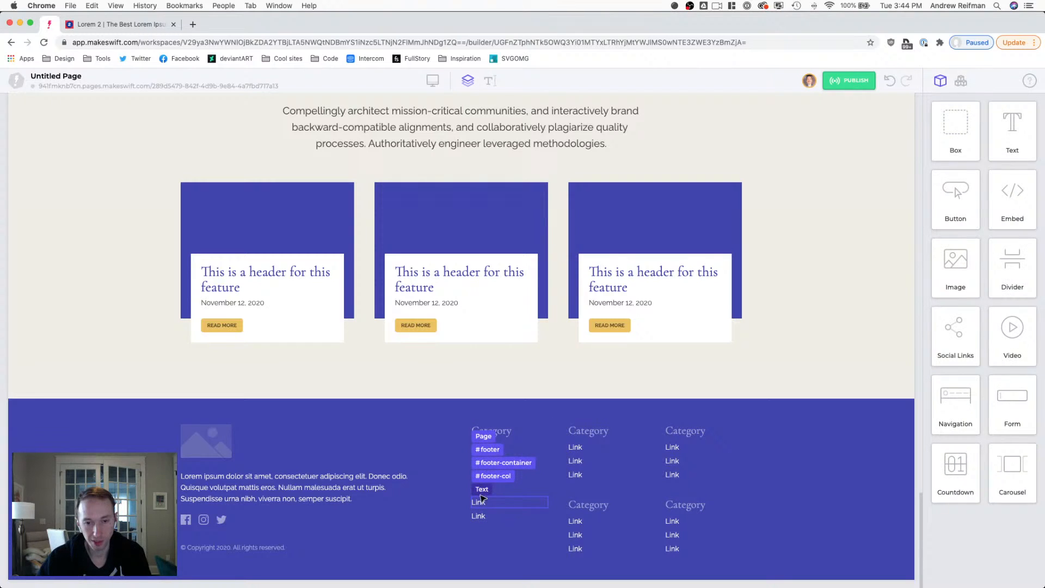
pyautogui.click(482, 498)
pyautogui.press('BackSpace')
pyautogui.click(482, 499)
pyautogui.press('BackSpace')
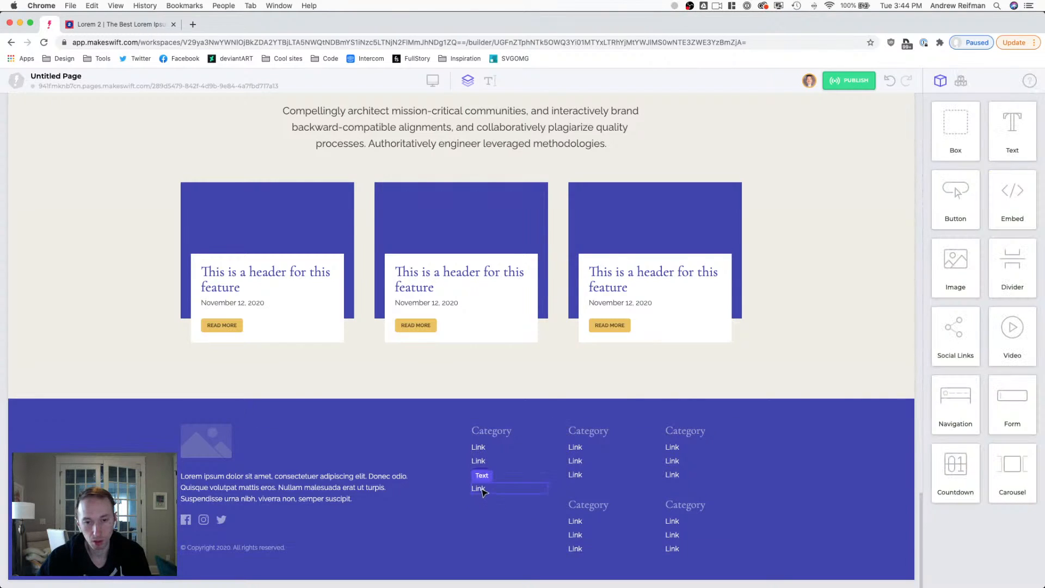
pyautogui.click(481, 490)
pyautogui.press('BackSpace')
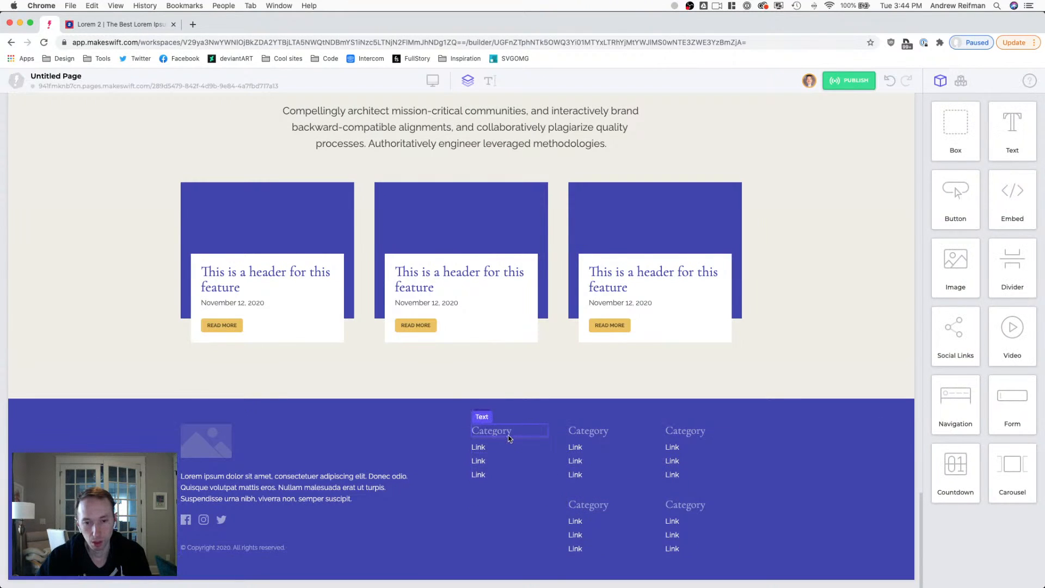
# - Add a box to the footer before the first link column and give it the ID "footer-links"
pyautogui.moveTo(953, 141); pyautogui.dragTo(458, 442)
pyautogui.click(413, 449)
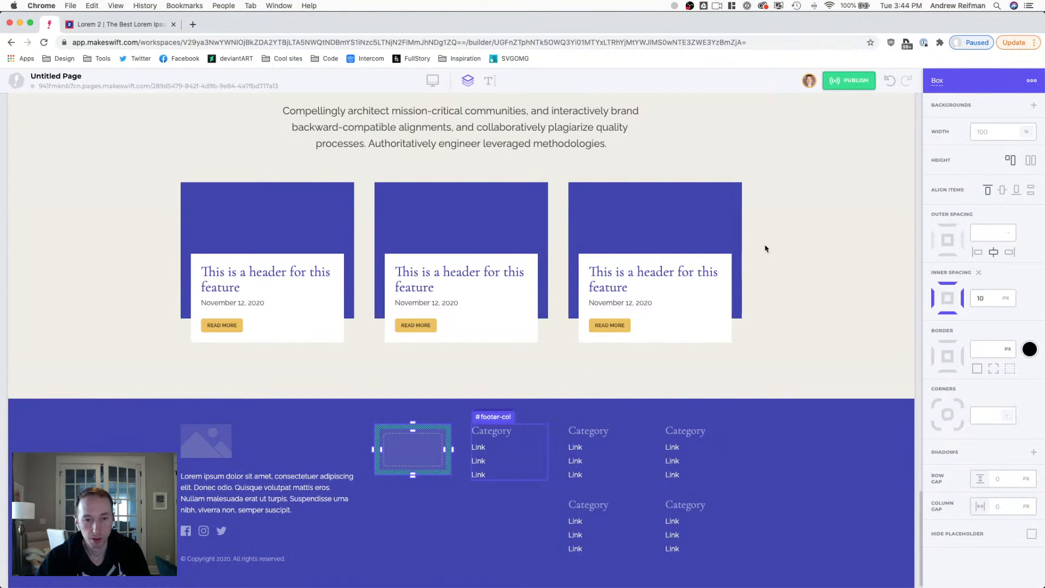
pyautogui.click(937, 81)
pyautogui.write('footer')
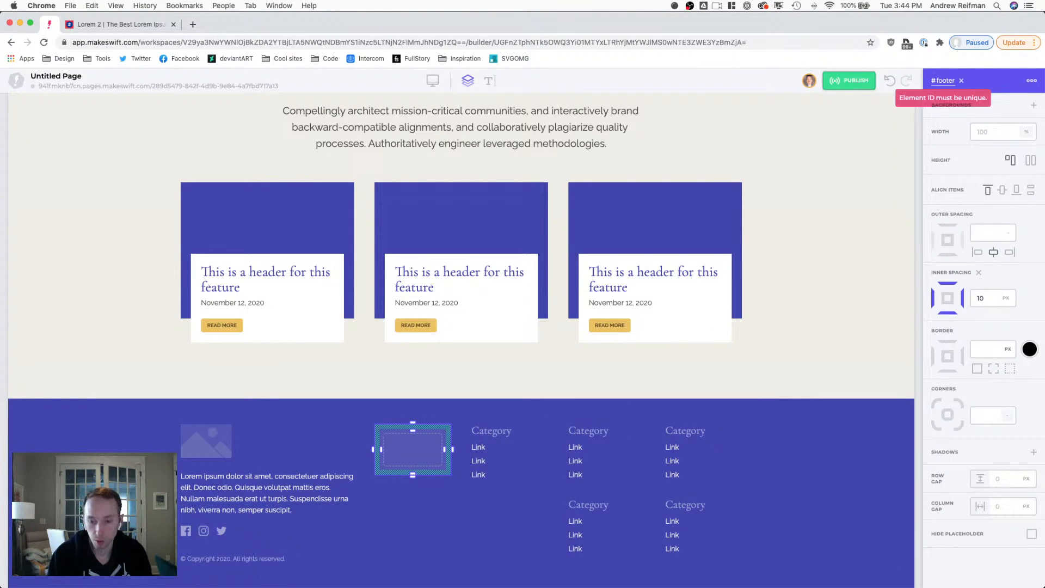
pyautogui.write('-links')
pyautogui.press('Return')
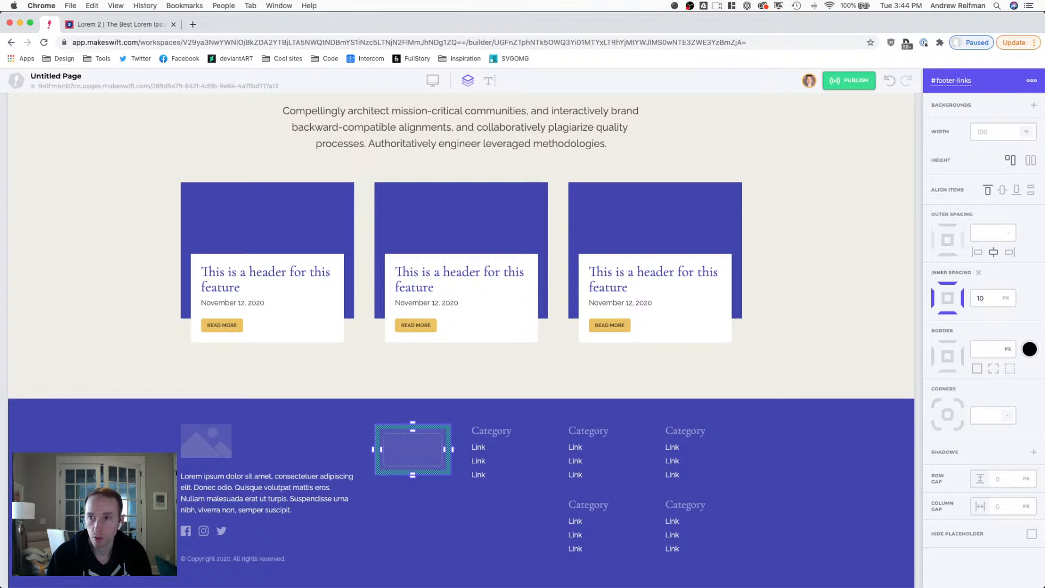
# - Give the footer box with the logo, description and social icons the ID "footer-info"
pyautogui.click(195, 410)
pyautogui.click(952, 80)
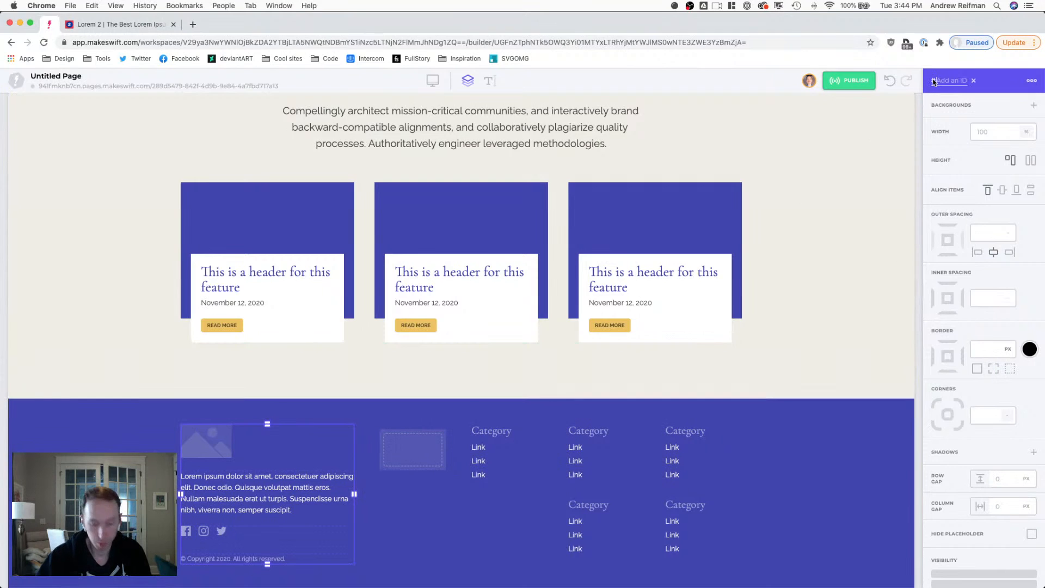
pyautogui.write('footer-info')
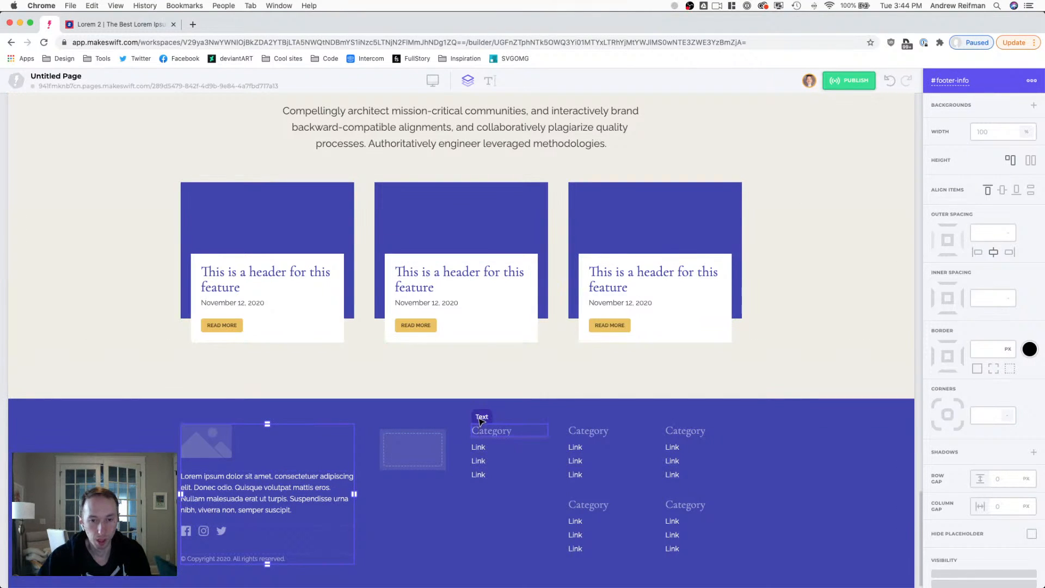
# - Move the first Category column into the footer-links box and delete the two other link columns
pyautogui.moveTo(481, 418)
pyautogui.moveTo(484, 410); pyautogui.dragTo(426, 450)
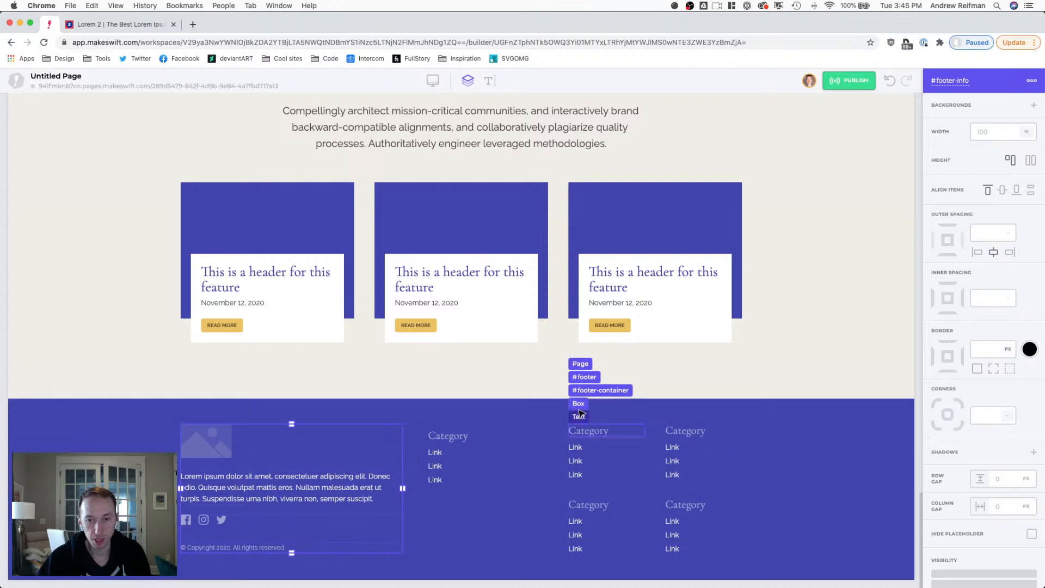
pyautogui.click(581, 409)
pyautogui.moveTo(582, 409); pyautogui.dragTo(679, 410)
pyautogui.press('Delete')
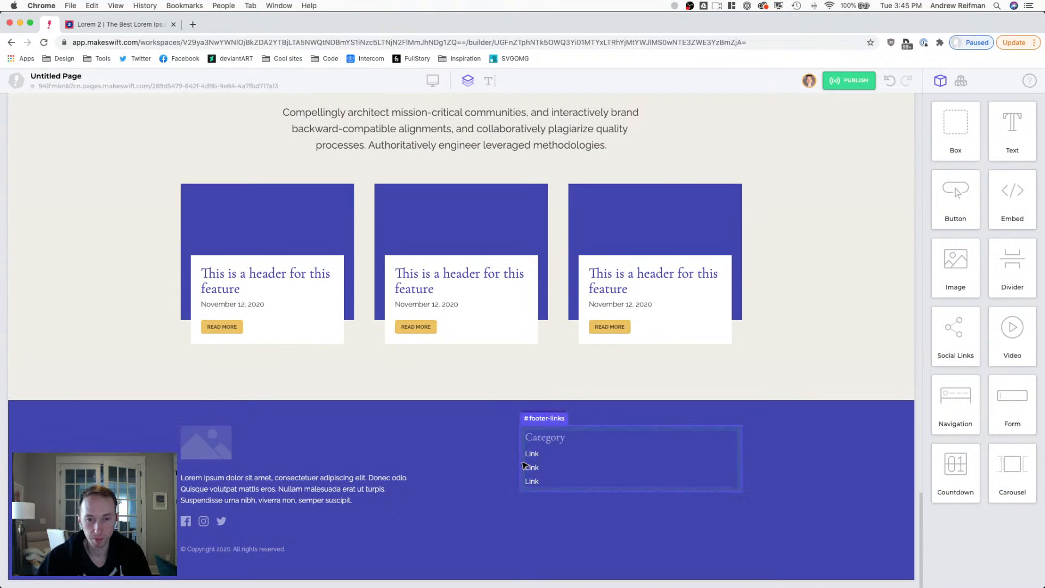
# - Resize the footer container's columns so that the footer-info and footer-links boxes are equally wide
pyautogui.click(511, 476)
pyautogui.moveTo(509, 489); pyautogui.dragTo(389, 494)
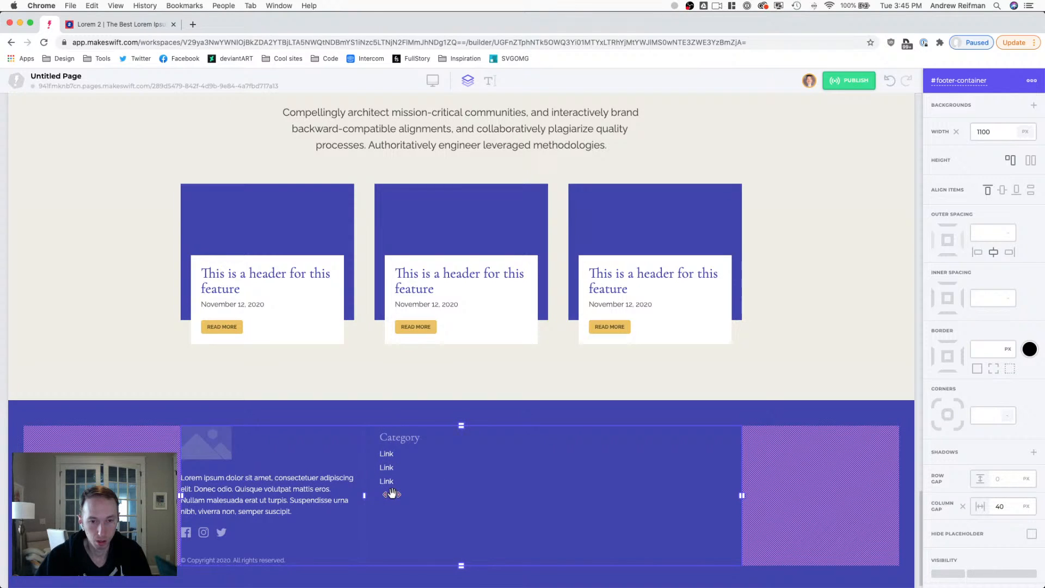
pyautogui.press('super+z')
pyautogui.moveTo(412, 492); pyautogui.dragTo(431, 492)
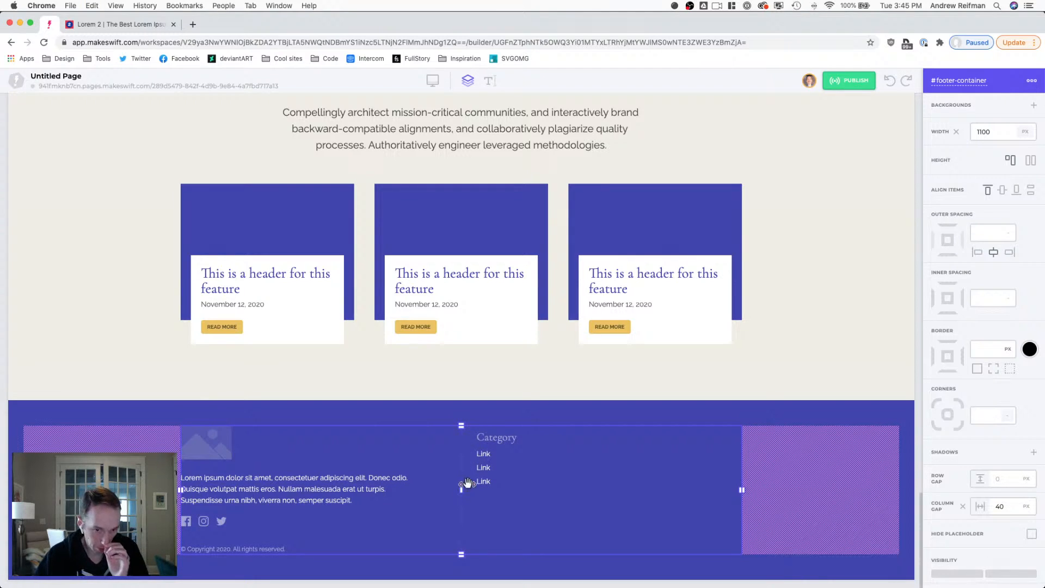
# - Remove the inner spacing from the footer-links box
pyautogui.moveTo(490, 416)
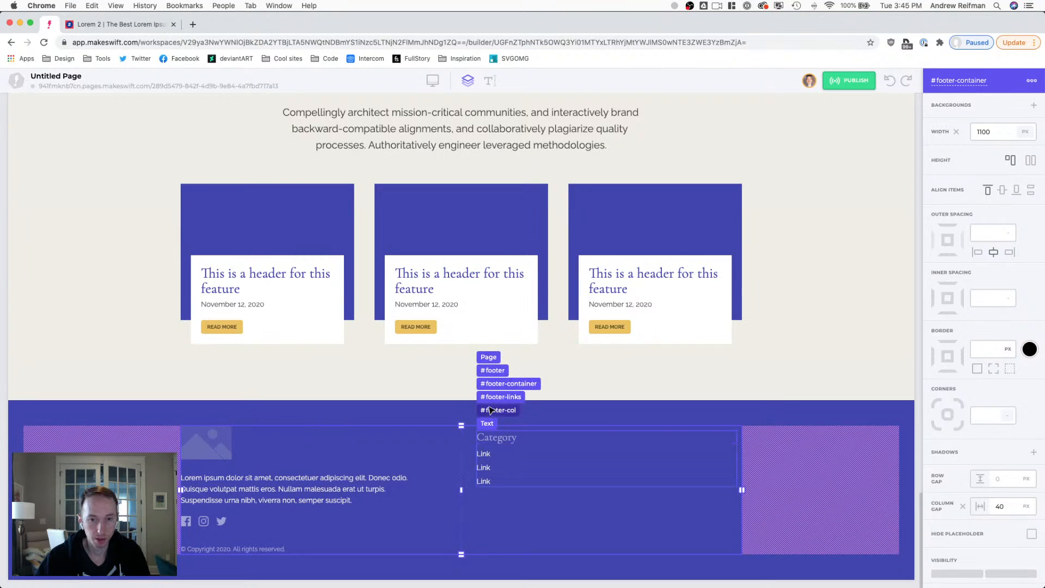
pyautogui.click(492, 397)
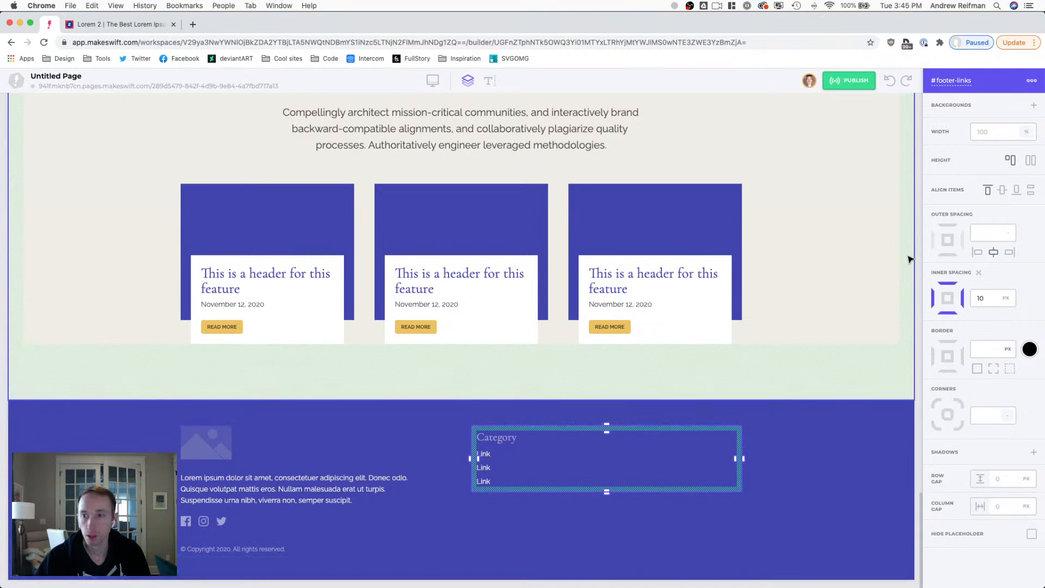
pyautogui.click(979, 273)
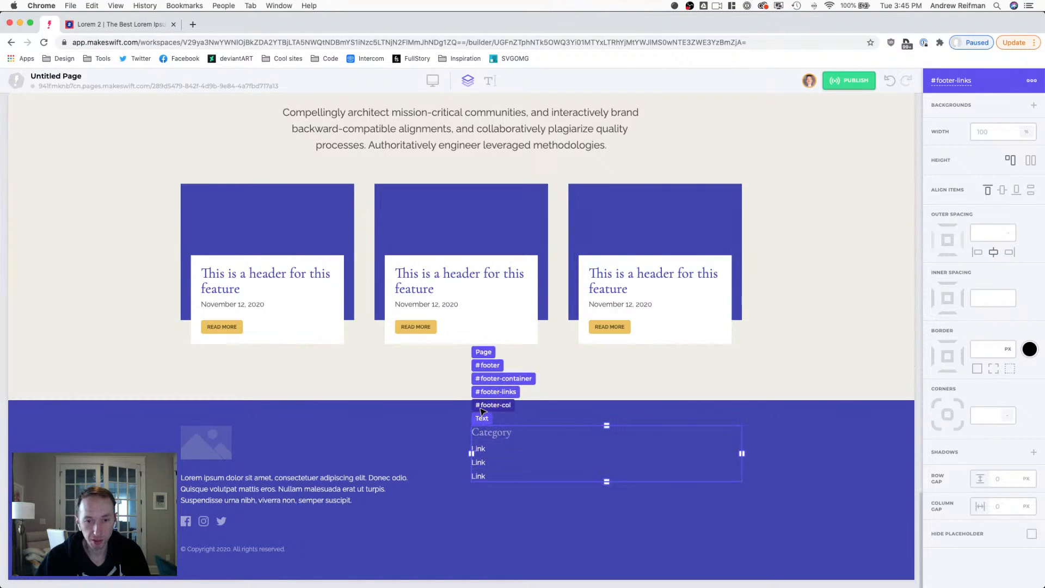
# - Duplicate the Category link column inside the footer-links box until it holds six columns side by side
pyautogui.click(482, 409)
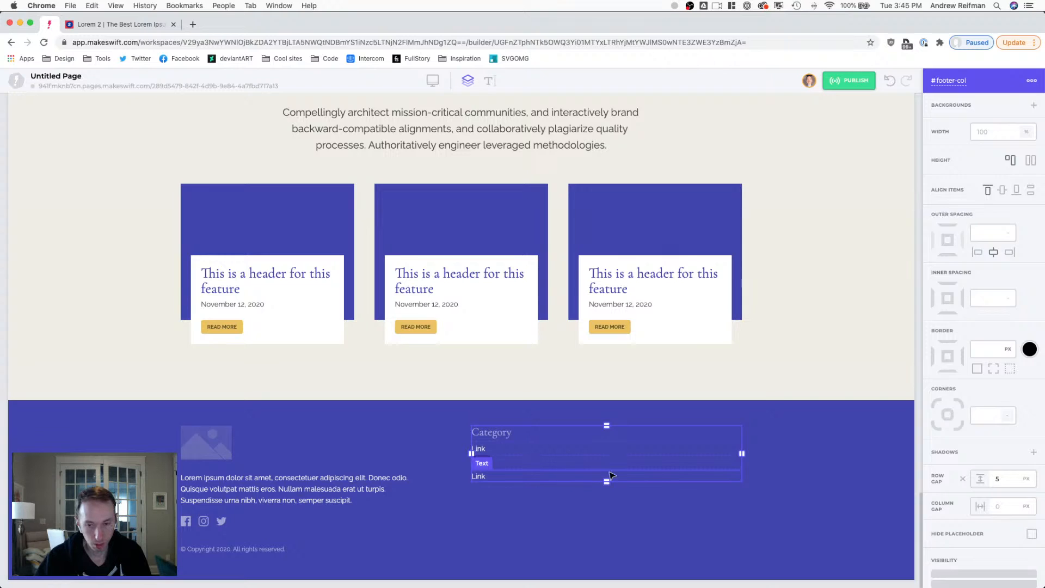
pyautogui.press('Escape')
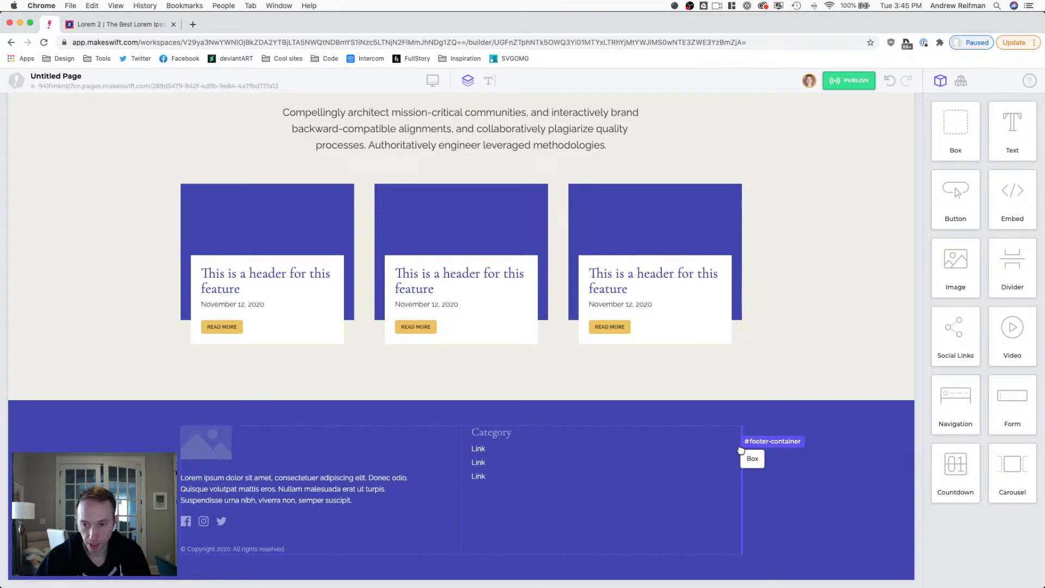
pyautogui.moveTo(739, 450); pyautogui.dragTo(740, 451)
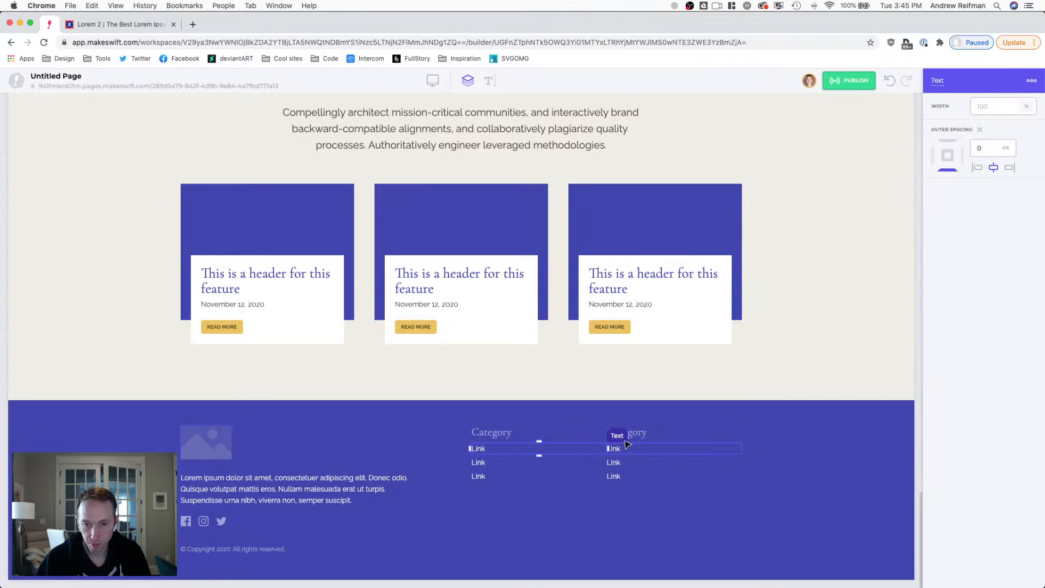
pyautogui.click(618, 422)
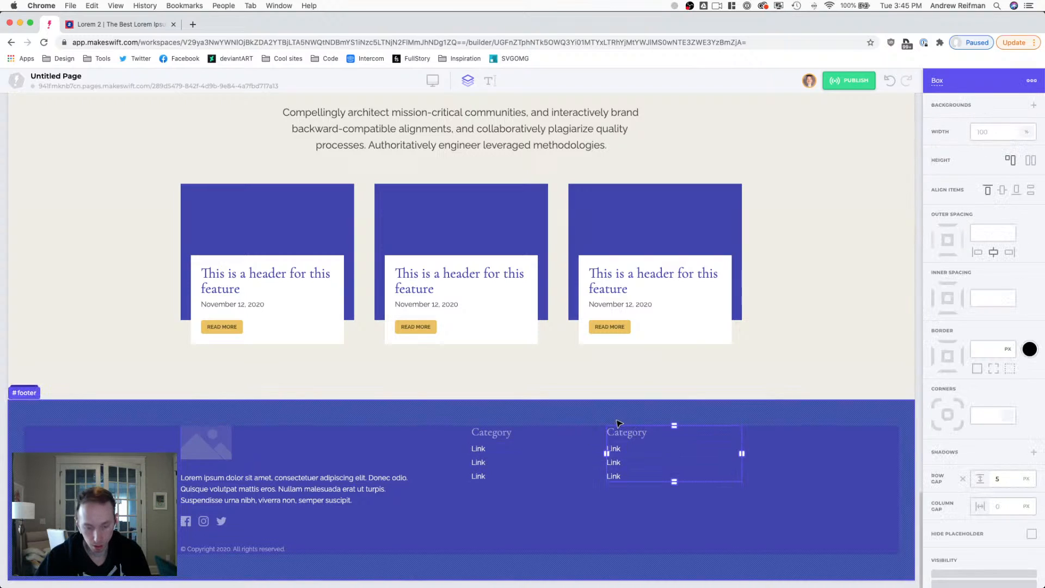
pyautogui.press('super+d')
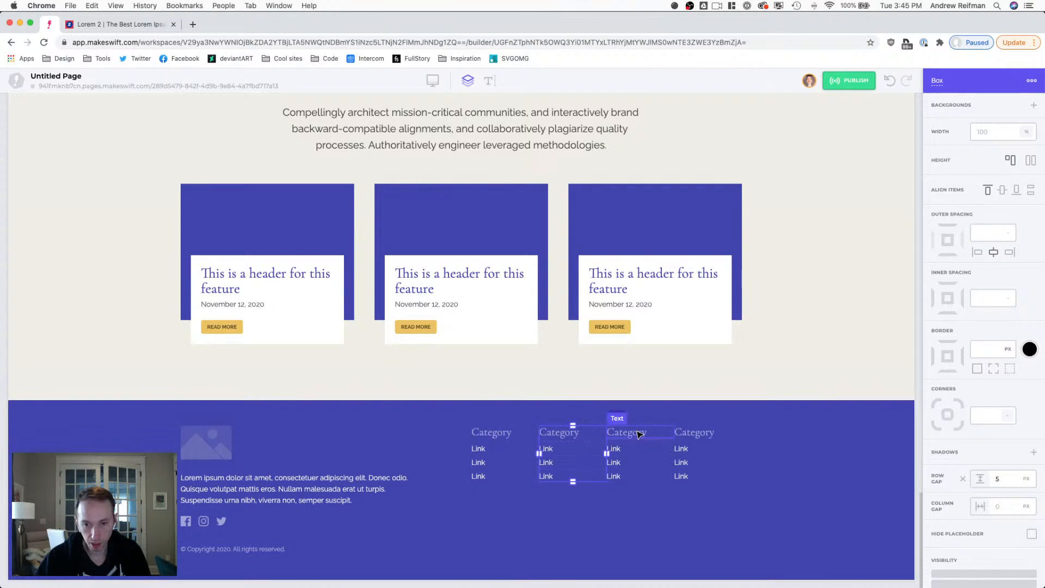
pyautogui.press('super+d')
pyautogui.press('super+d')
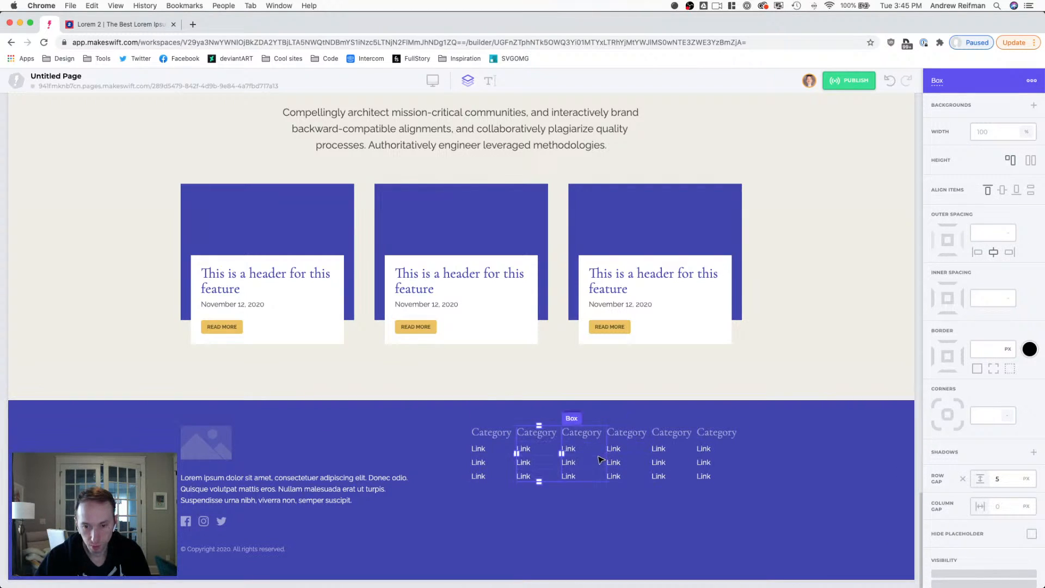
# - Wrap the footer-links columns into two rows of three and set the row gap to 30 px
pyautogui.moveTo(575, 450)
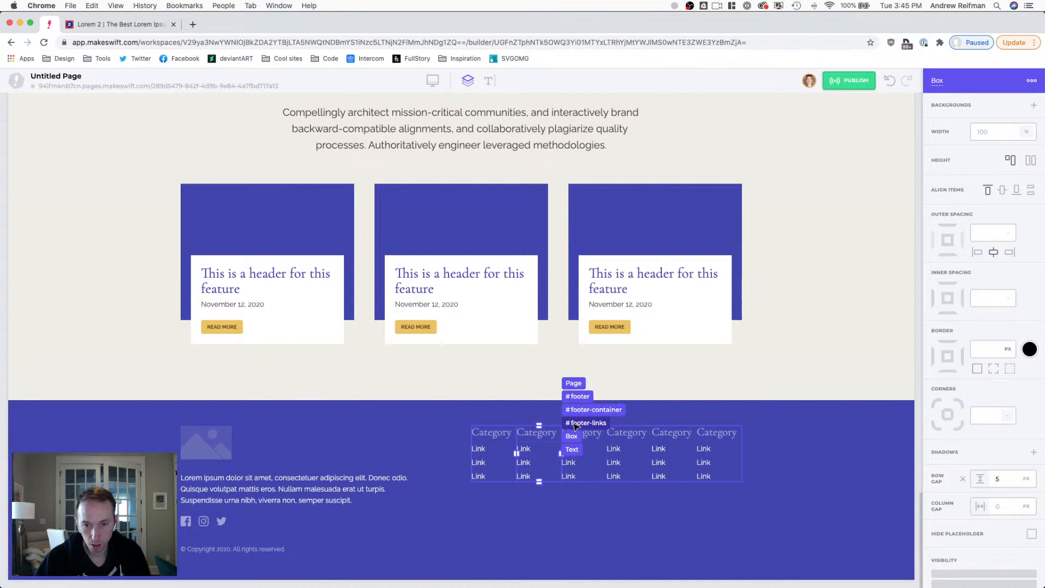
pyautogui.click(581, 423)
pyautogui.doubleClick(607, 453)
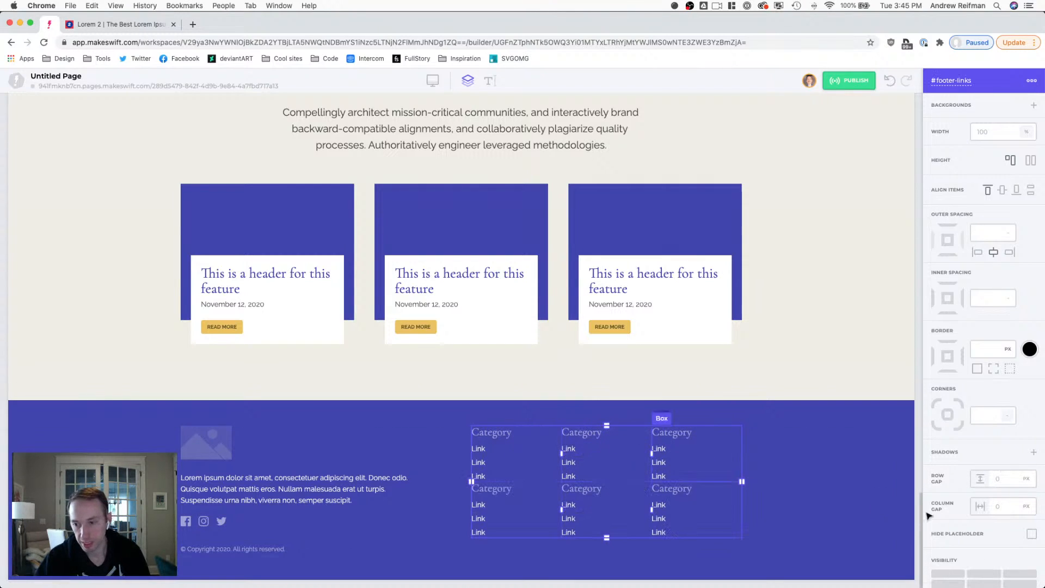
pyautogui.moveTo(1007, 477); pyautogui.dragTo(1024, 476)
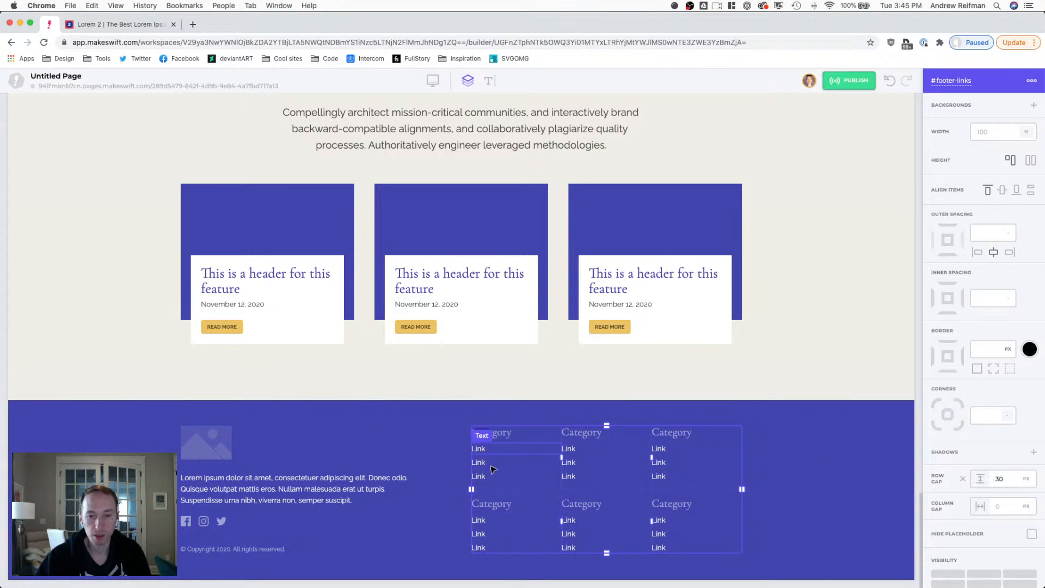
# - Set the column gap of the footer-links box to 20 px
pyautogui.moveTo(496, 464)
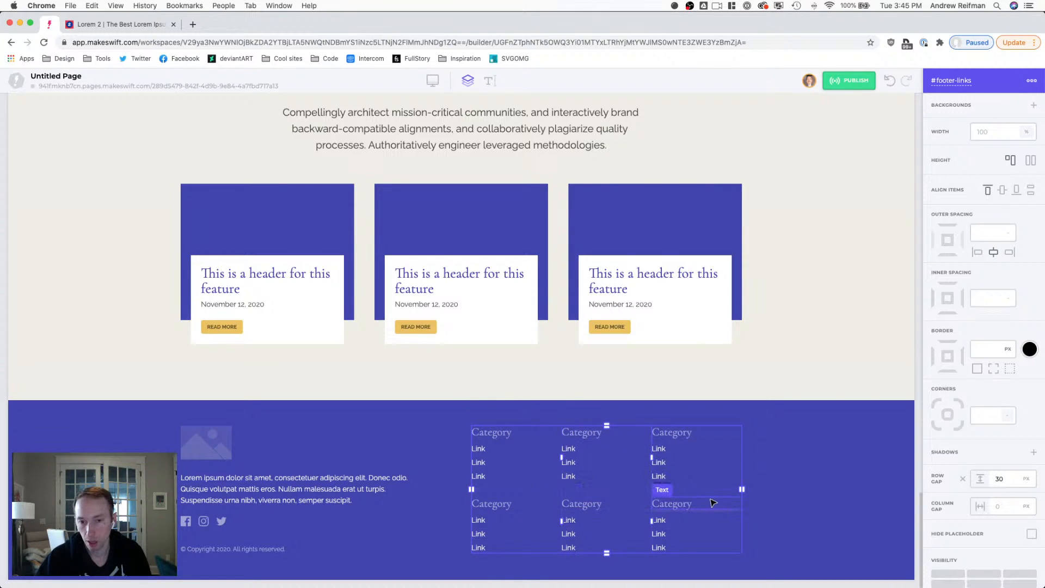
pyautogui.click(1006, 509)
pyautogui.write('15')
pyautogui.press('BackSpace')
pyautogui.press('BackSpace')
pyautogui.write('20')
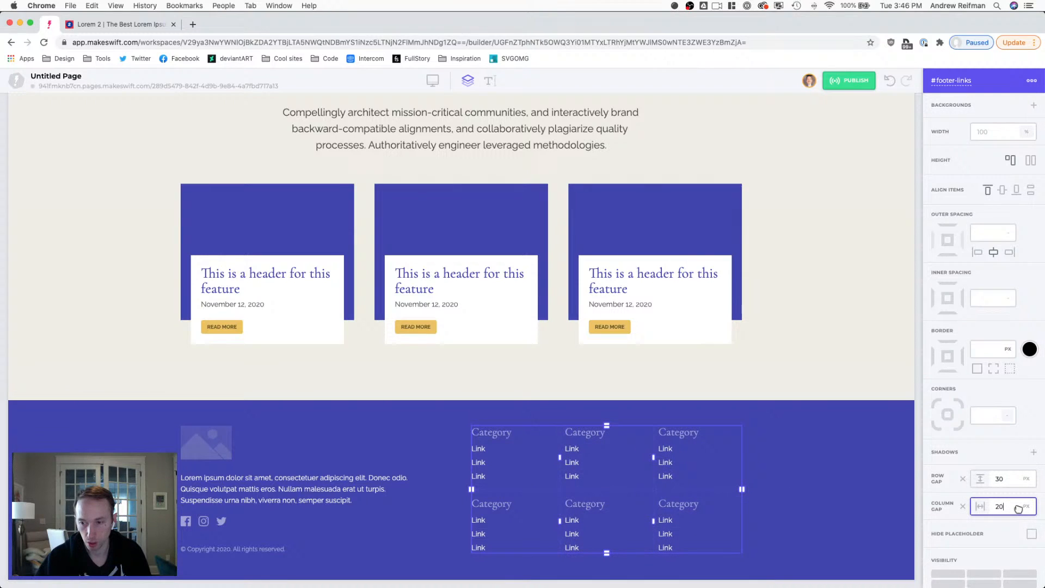
pyautogui.press('Return')
pyautogui.press('Escape')
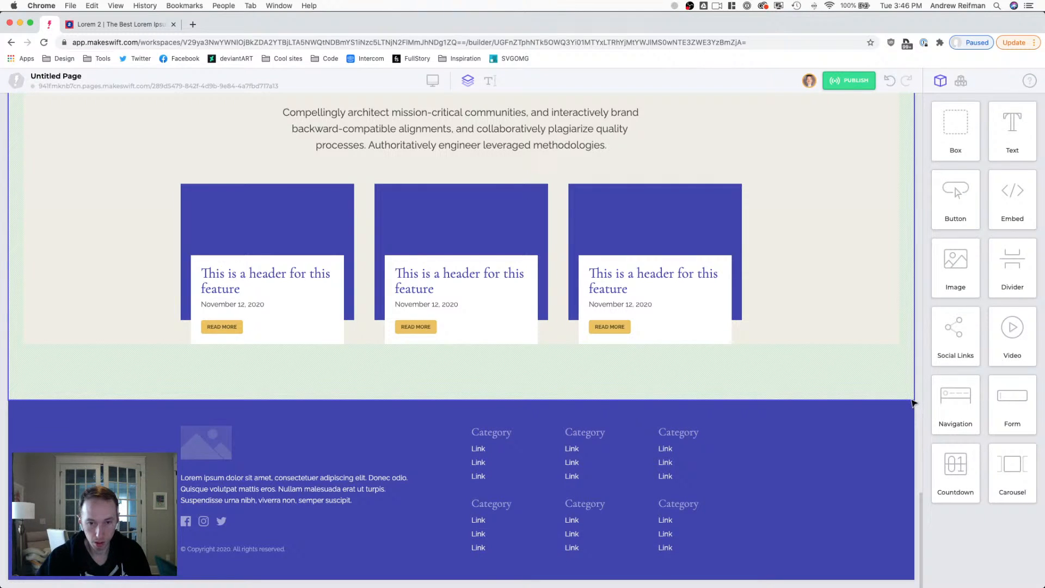
# - In the tablet layout, narrow the footer-info column to give the footer-links box more width
pyautogui.press('2')
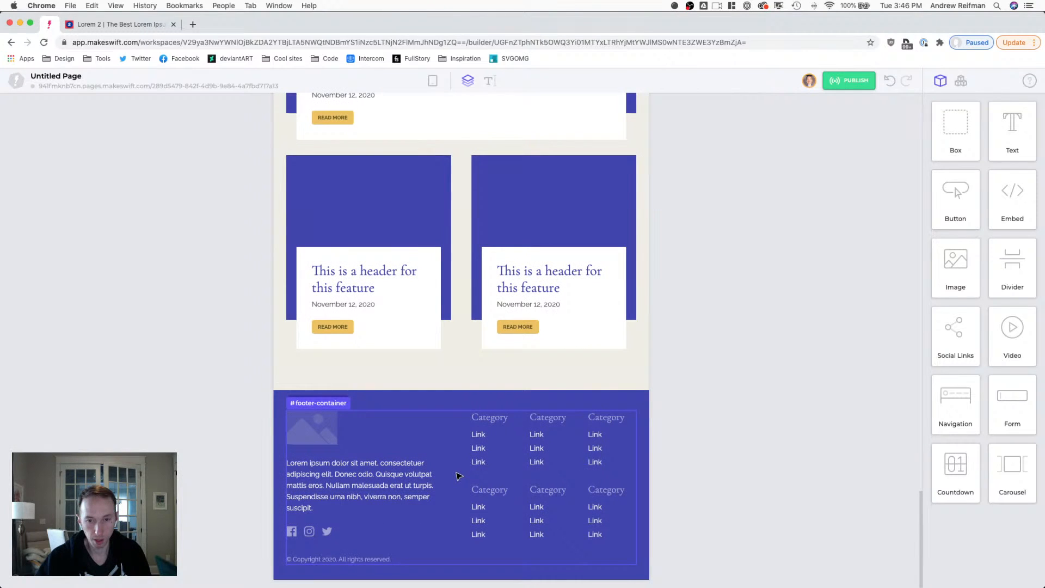
pyautogui.click(458, 476)
pyautogui.moveTo(460, 486); pyautogui.dragTo(430, 486)
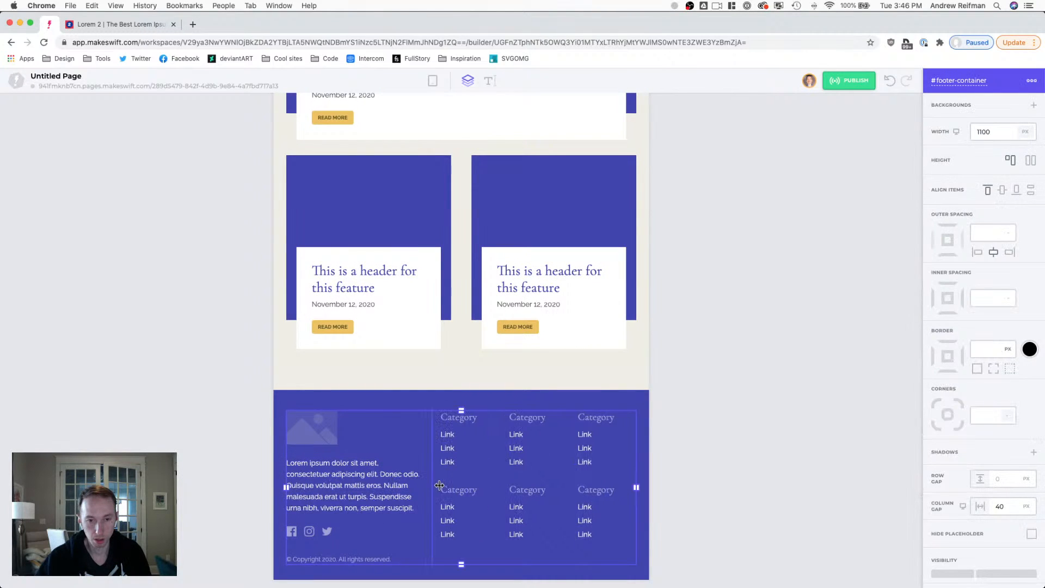
pyautogui.click(751, 471)
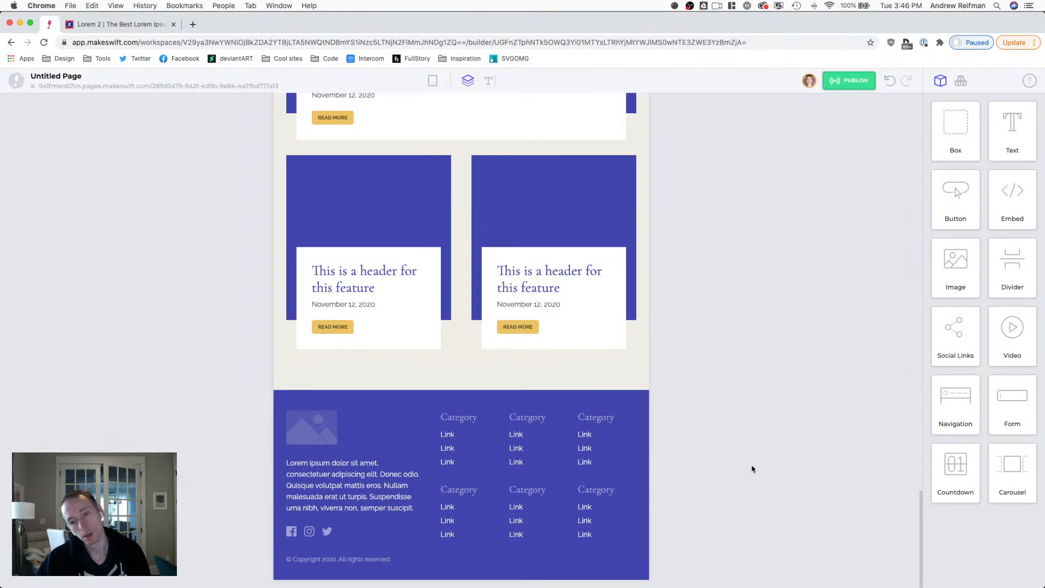
# - In the mobile layout, stack the footer-info column at full width above the footer-links box in the footer container
pyautogui.press('3')
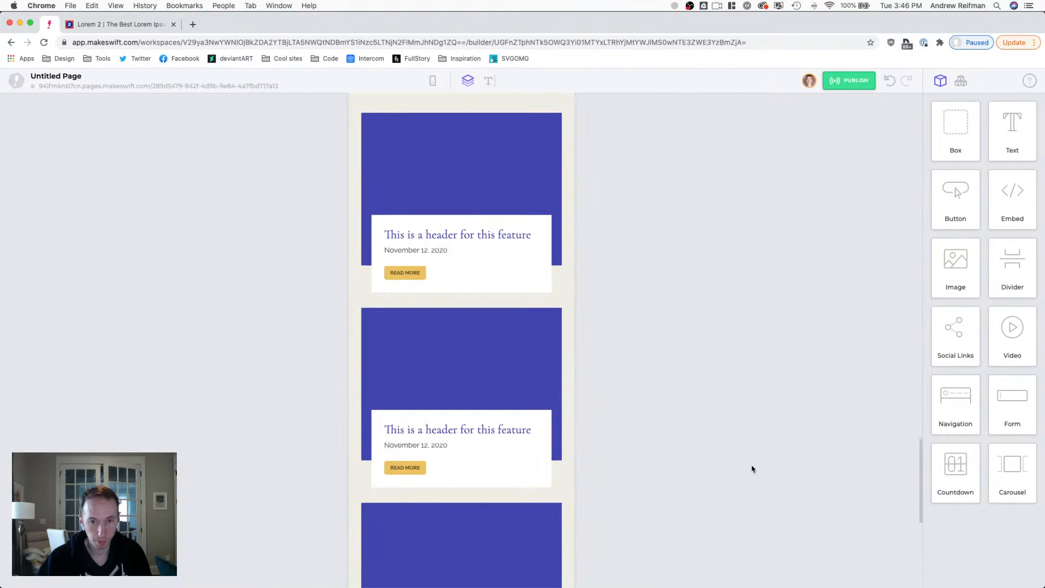
pyautogui.scroll(-7, 641, 432)
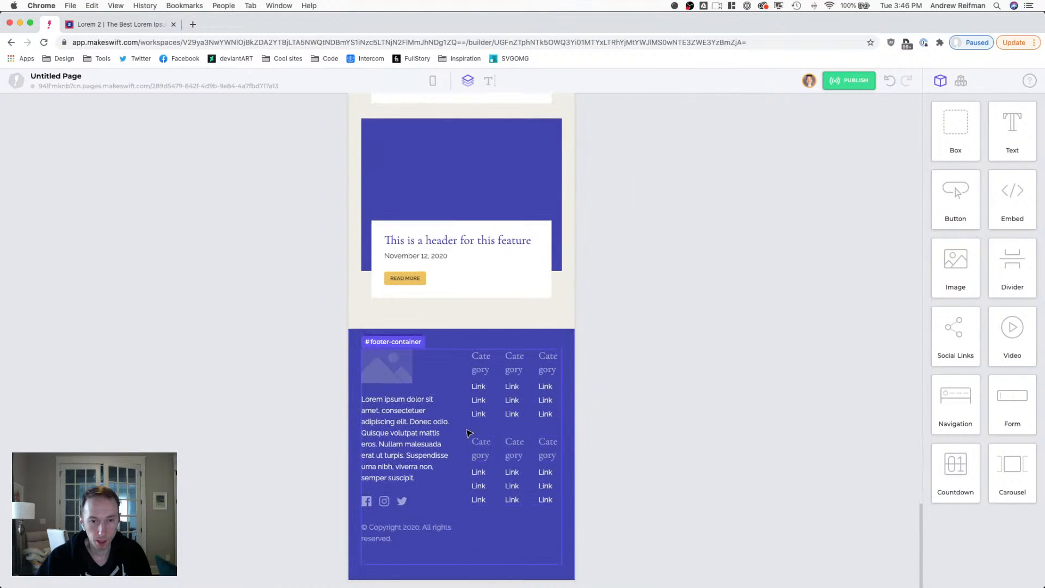
pyautogui.click(465, 431)
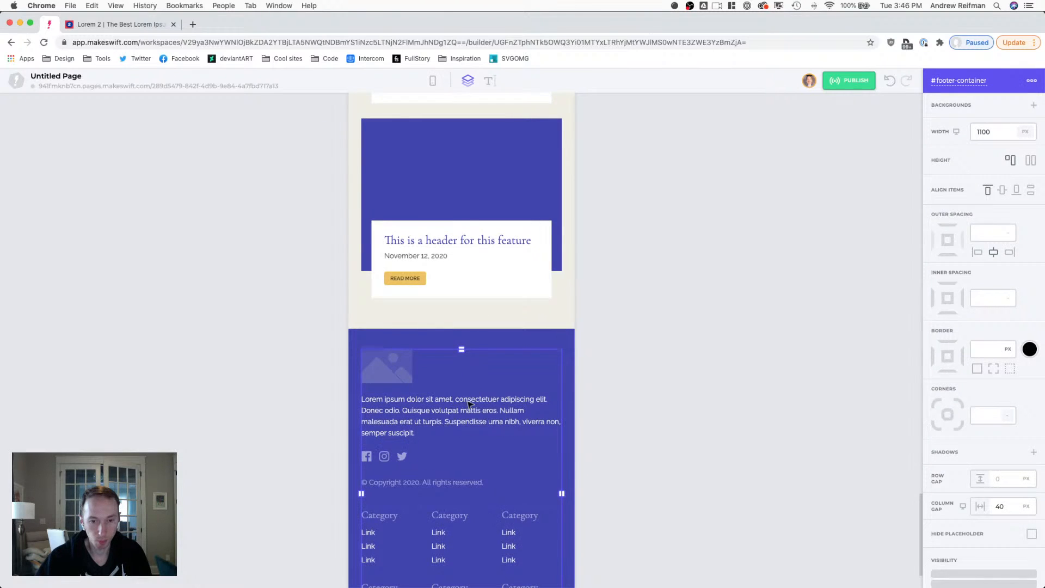
pyautogui.scroll(-2, 627, 427)
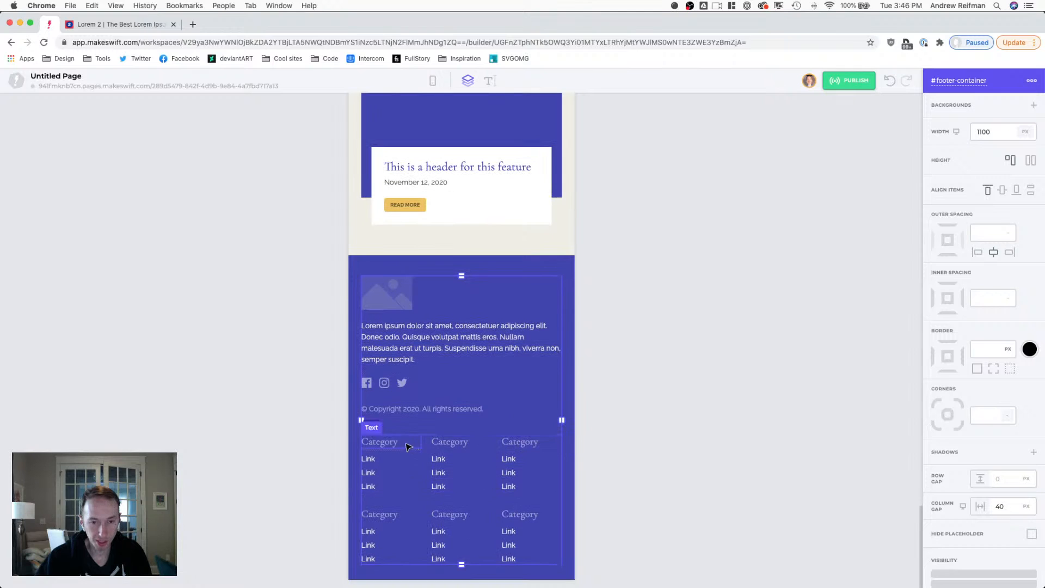
# - In the mobile layout, rewrap the six footer-links Category columns into three rows of two
pyautogui.moveTo(372, 430)
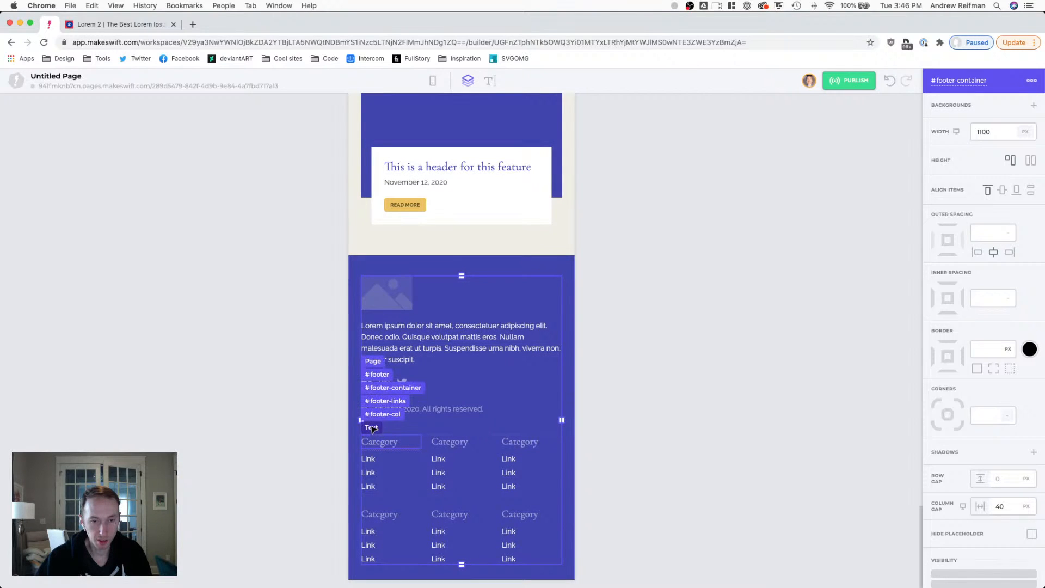
pyautogui.click(385, 401)
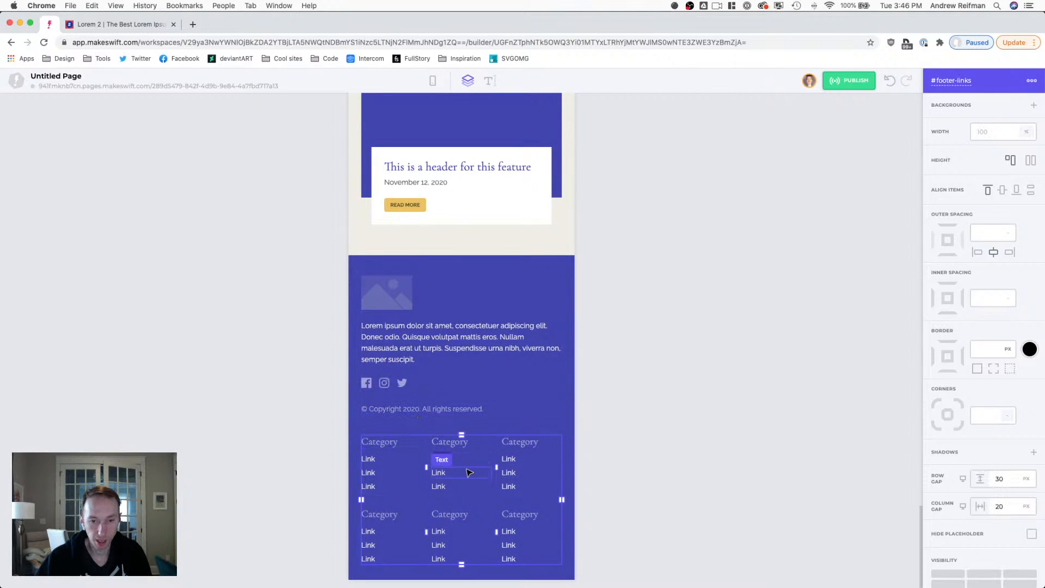
pyautogui.click(497, 452)
pyautogui.scroll(-2, 500, 451)
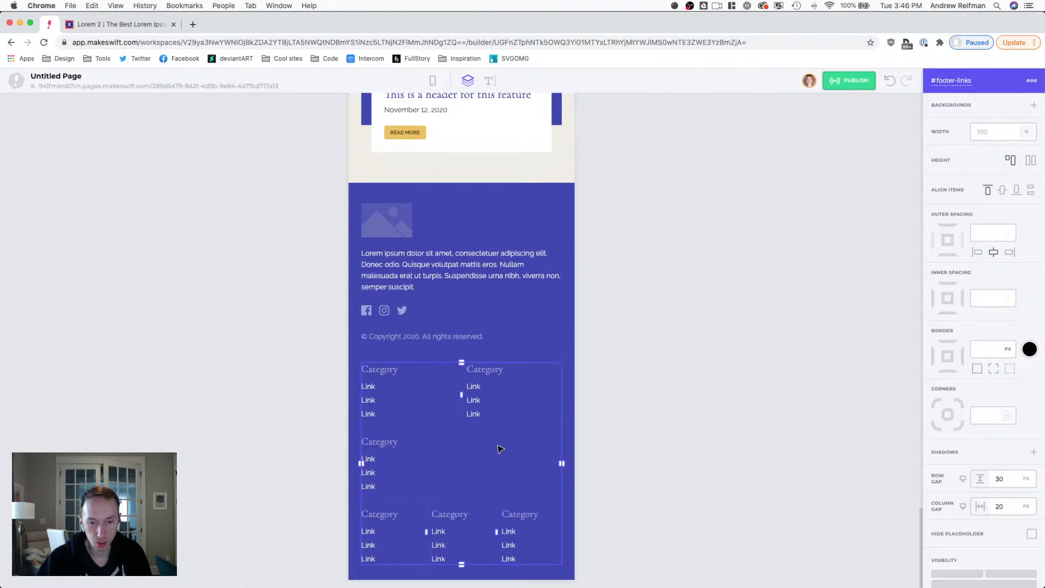
pyautogui.click(423, 501)
pyautogui.click(460, 515)
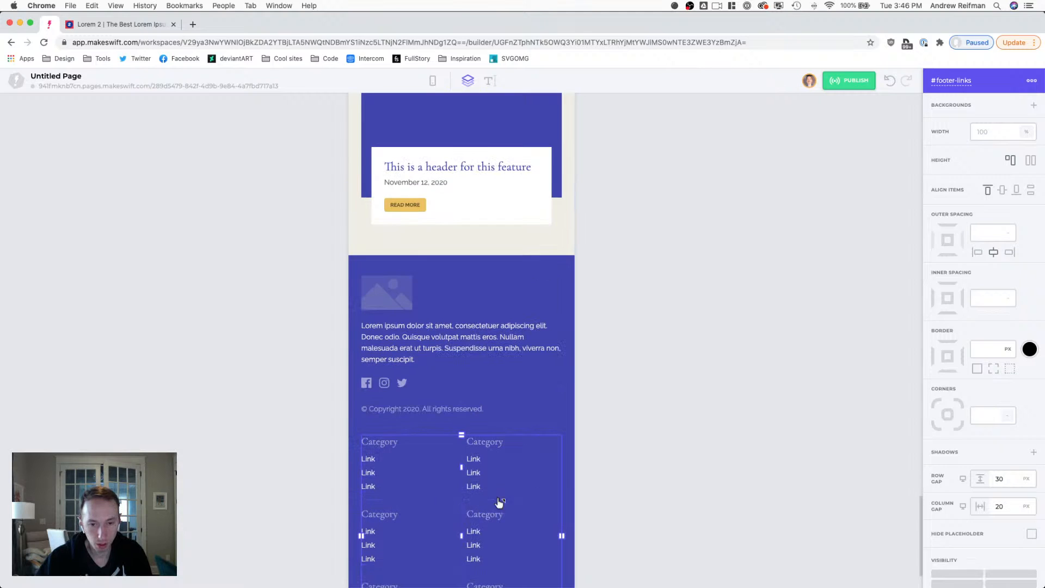
pyautogui.scroll(-2, 598, 453)
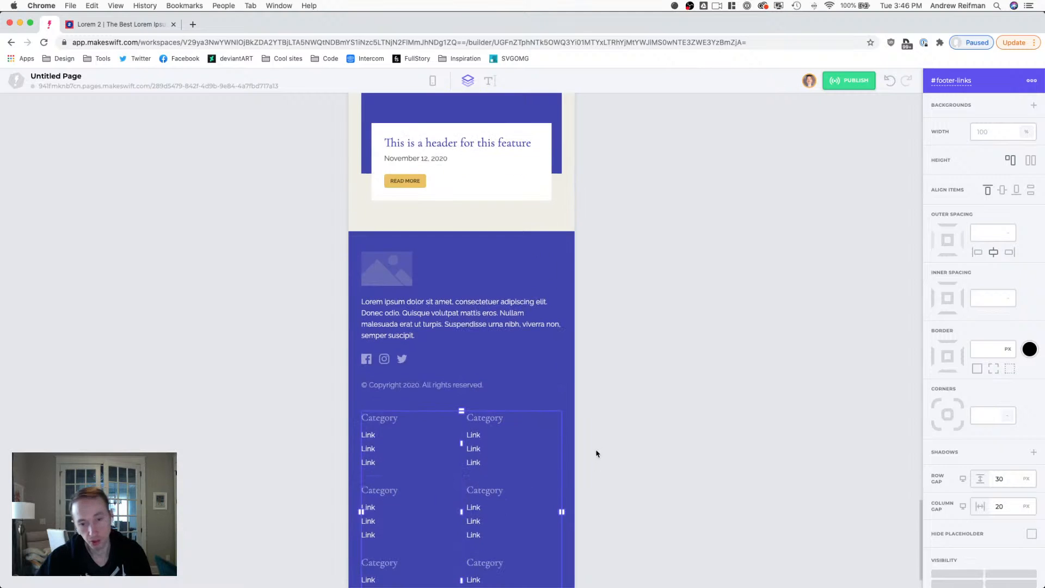
pyautogui.click(650, 436)
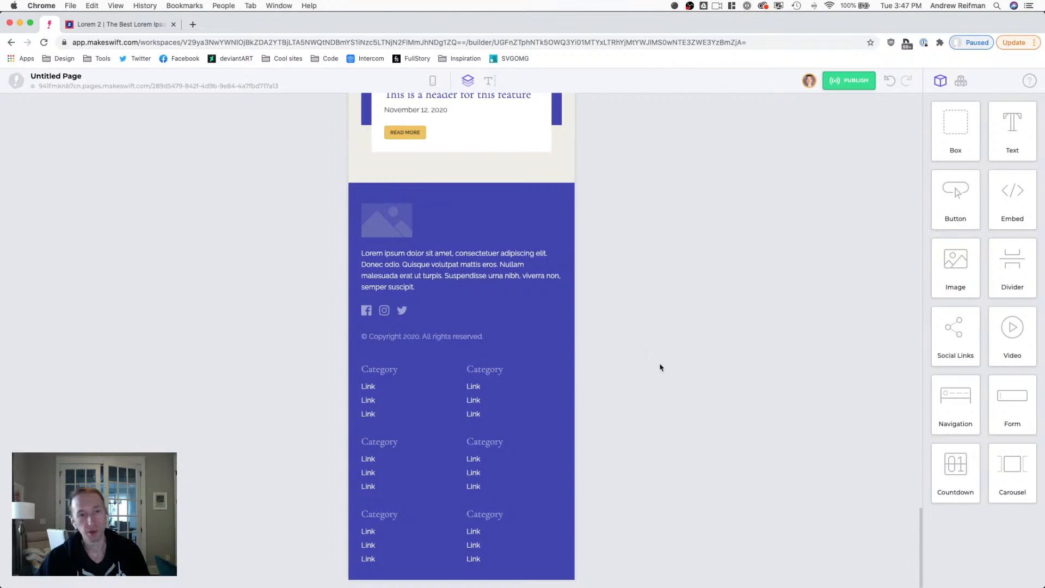
# - Increase the mobile footer's inner spacing to 40 px at the bottom and 45 px at the top
pyautogui.click(459, 206)
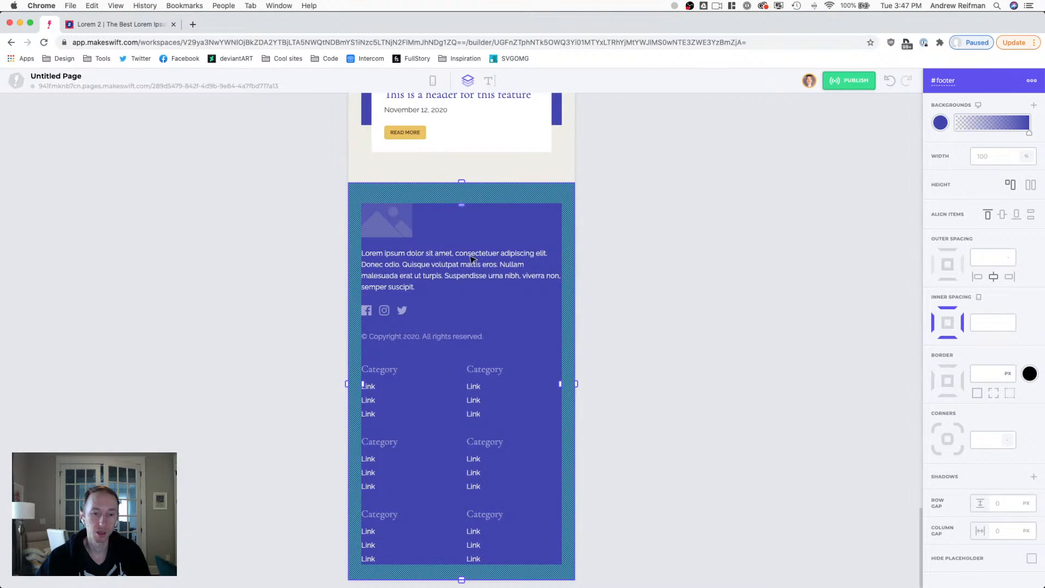
pyautogui.click(634, 505)
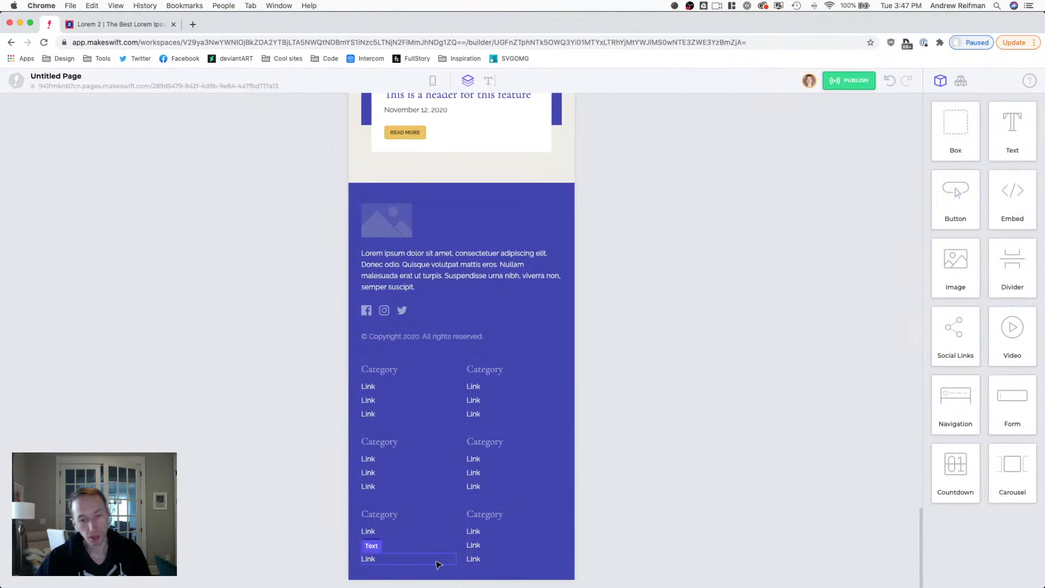
pyautogui.click(416, 573)
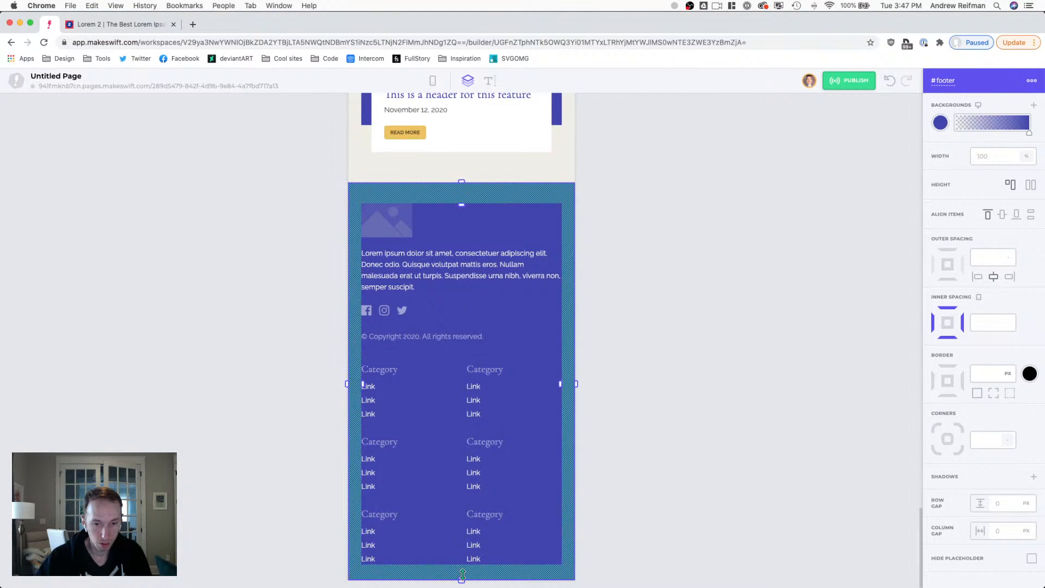
pyautogui.moveTo(462, 578); pyautogui.dragTo(462, 584)
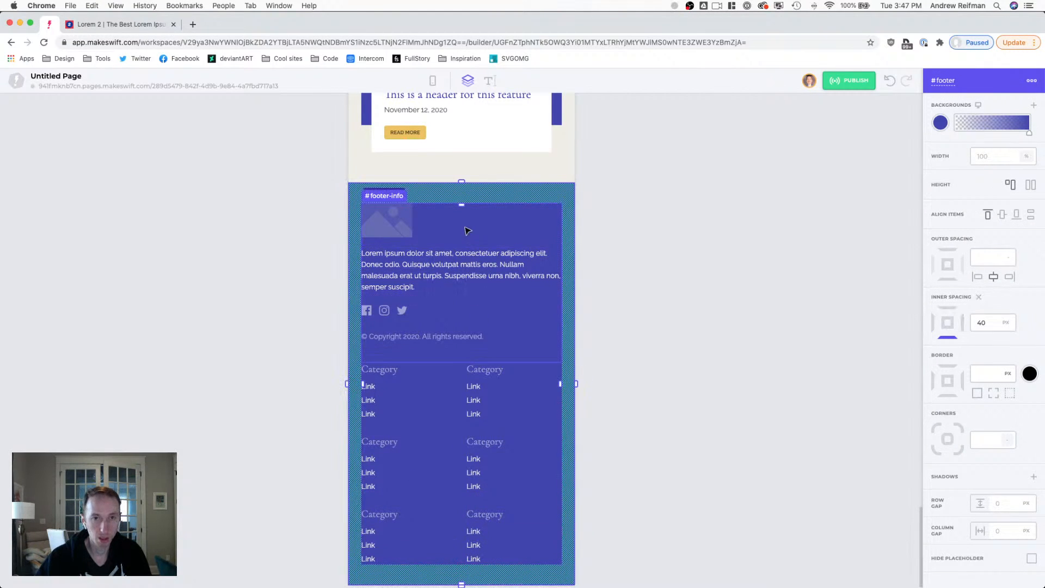
pyautogui.moveTo(462, 205); pyautogui.dragTo(462, 207)
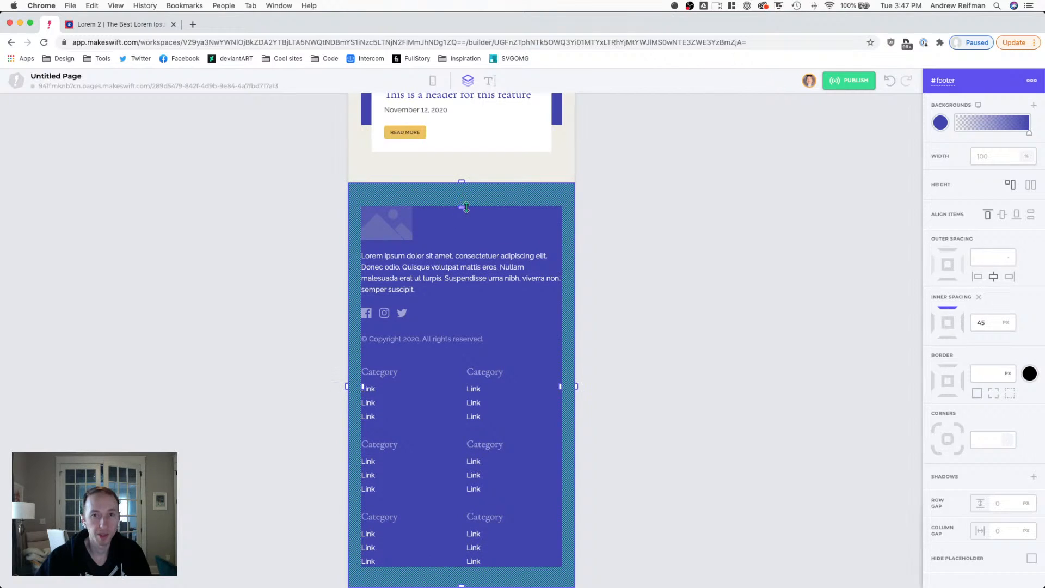
pyautogui.click(643, 225)
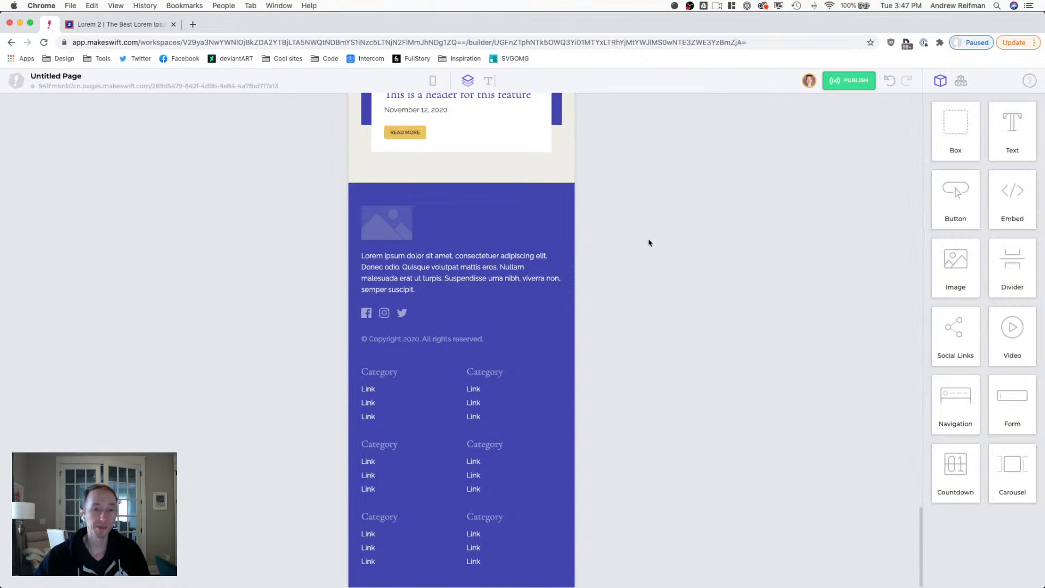
# - Review the page in the mobile, tablet and desktop layouts, checking the desktop sections from hero to footer
pyautogui.scroll(10, 655, 269)
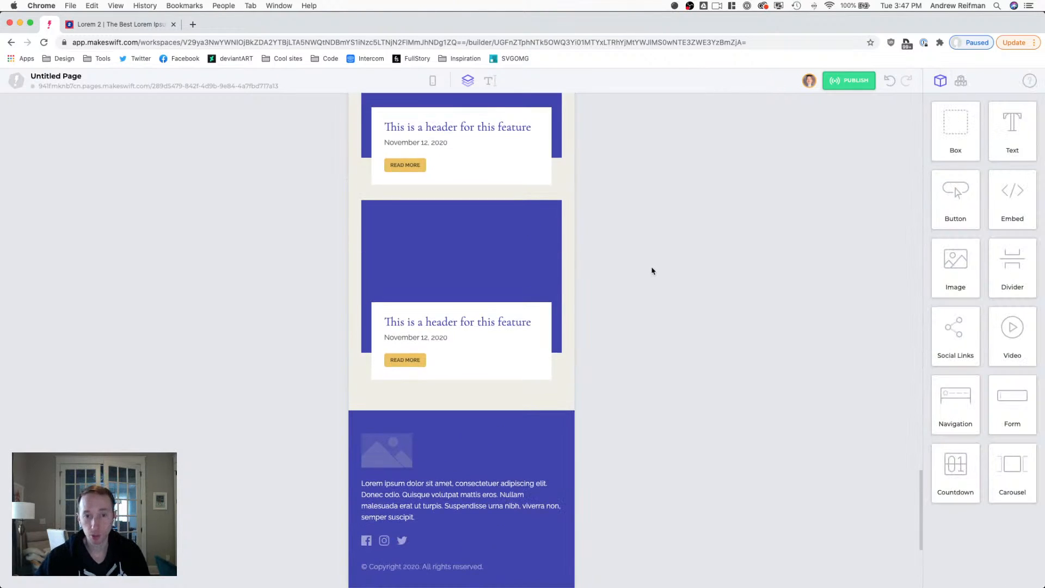
pyautogui.scroll(15, 656, 269)
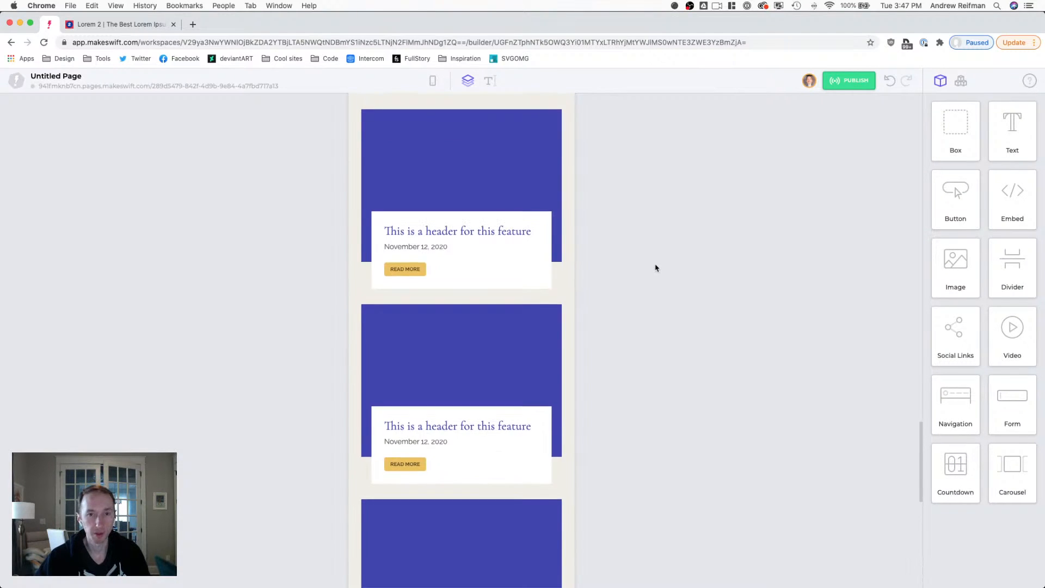
pyautogui.scroll(15, 656, 267)
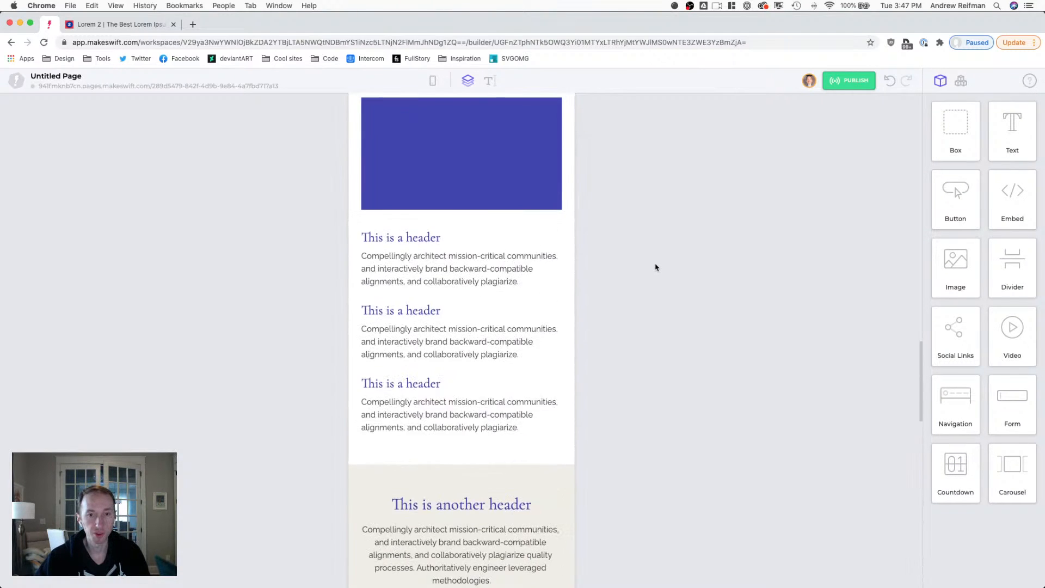
pyautogui.scroll(20, 655, 268)
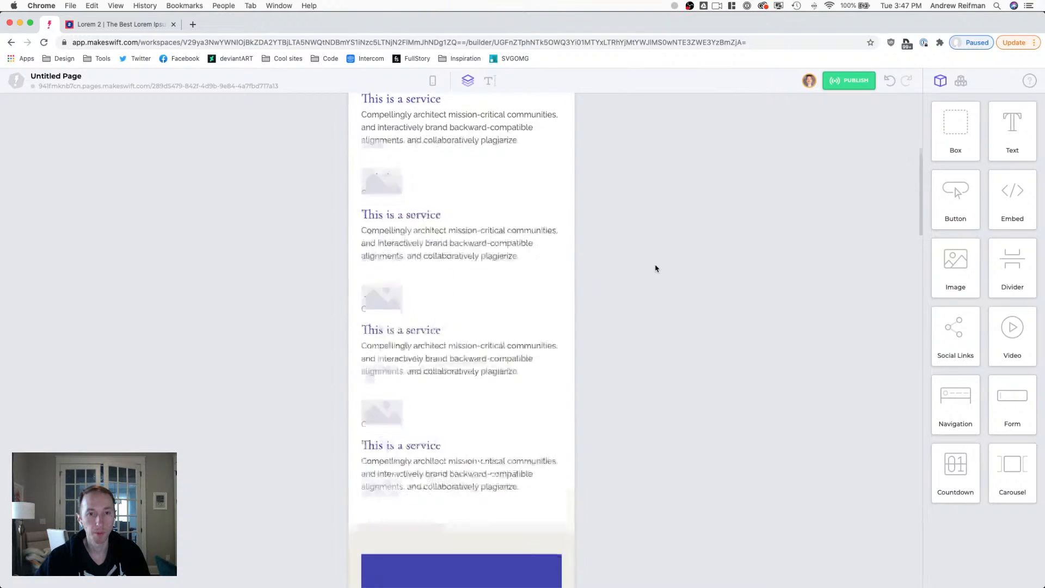
pyautogui.press('2')
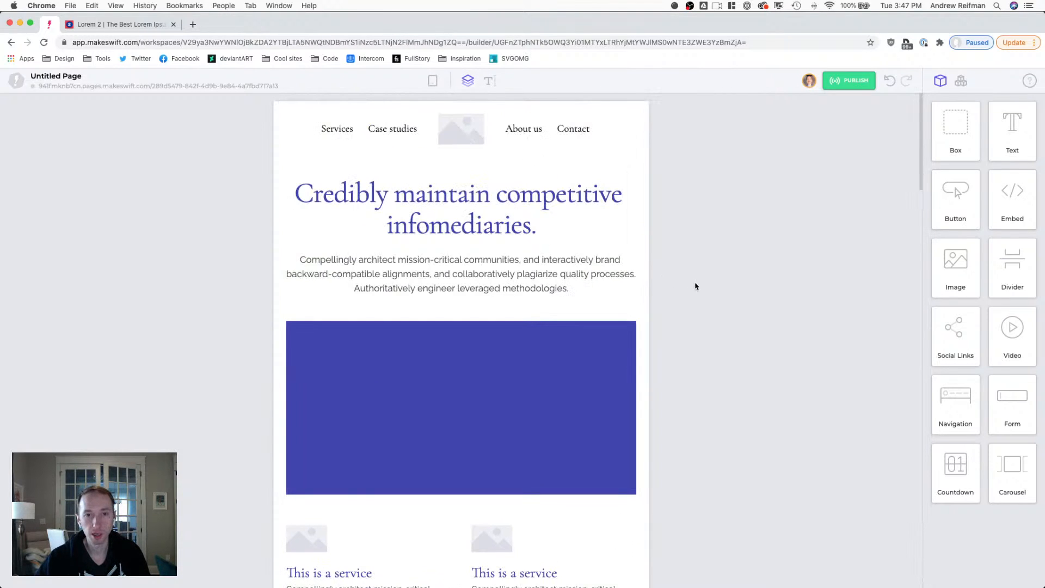
pyautogui.press('3')
pyautogui.scroll(-10, 705, 286)
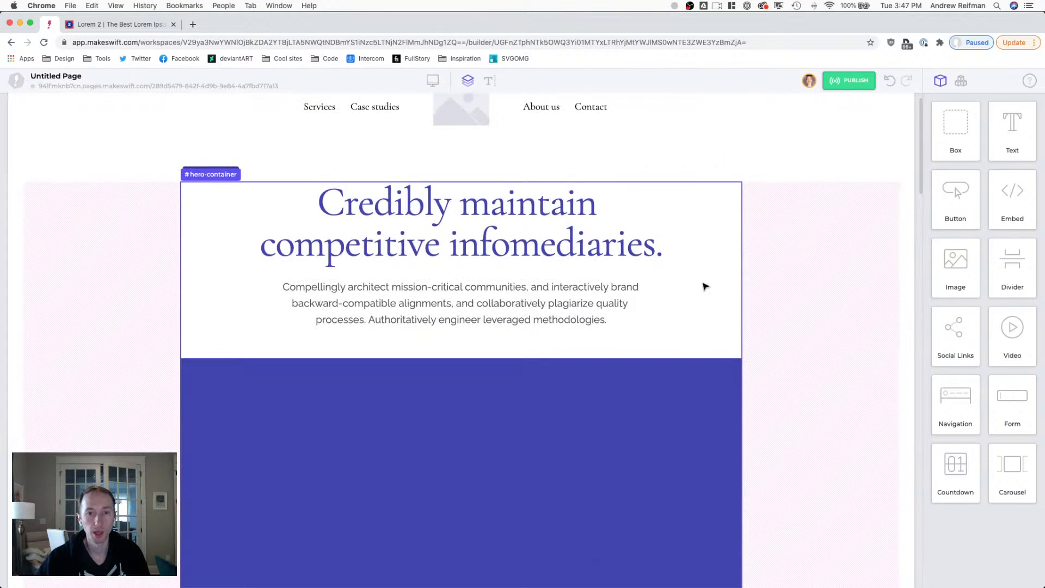
pyautogui.scroll(3, 705, 286)
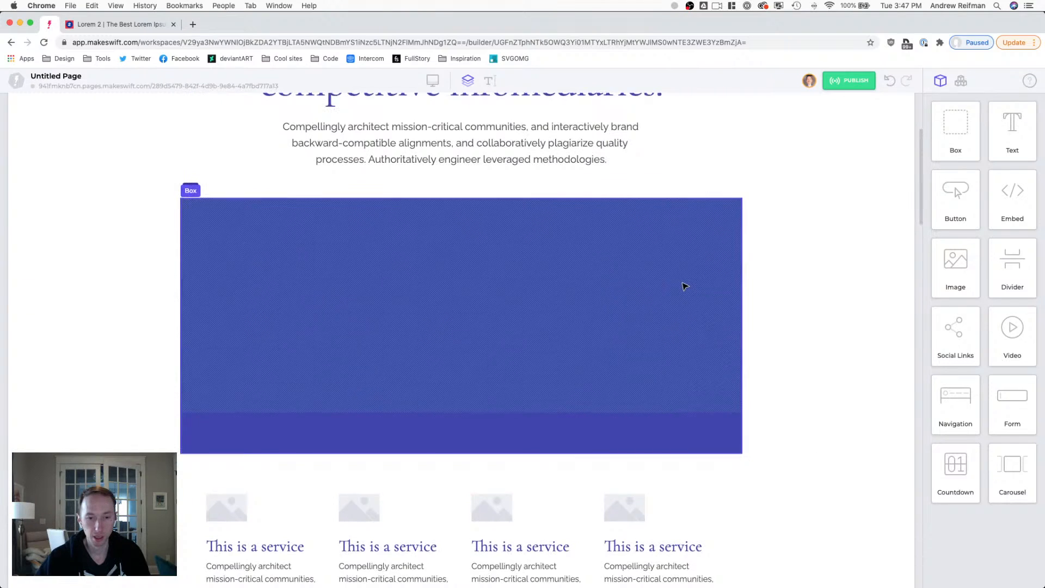
pyautogui.scroll(-8, 685, 286)
pyautogui.scroll(-3, 685, 286)
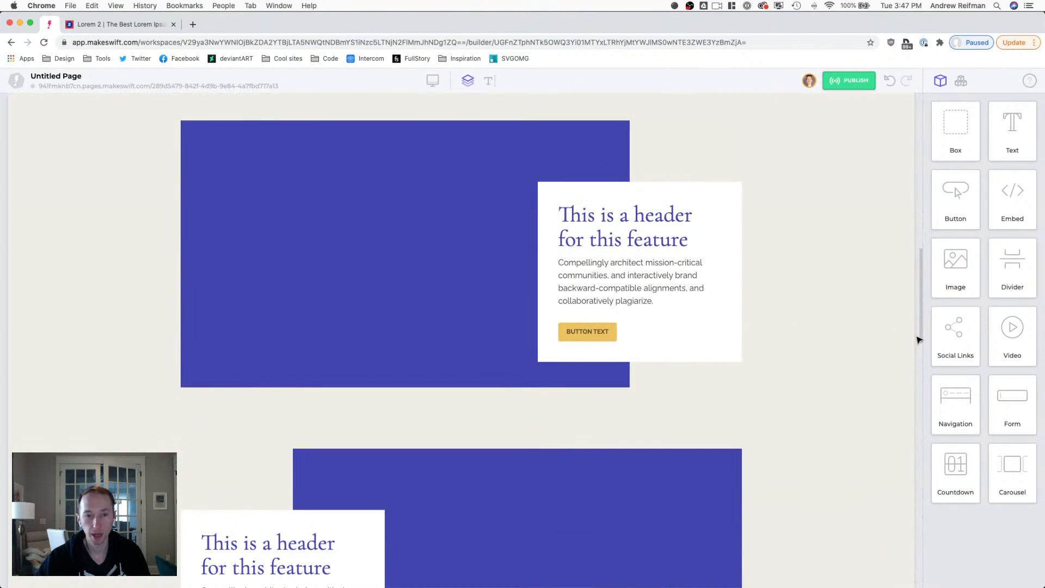
pyautogui.scroll(-10, 877, 331)
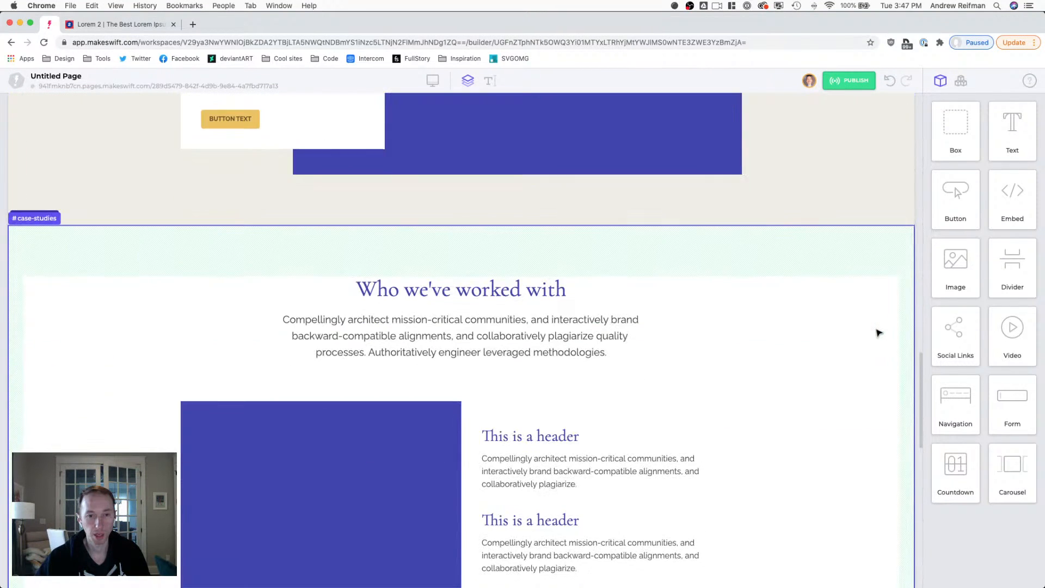
pyautogui.scroll(-8, 877, 332)
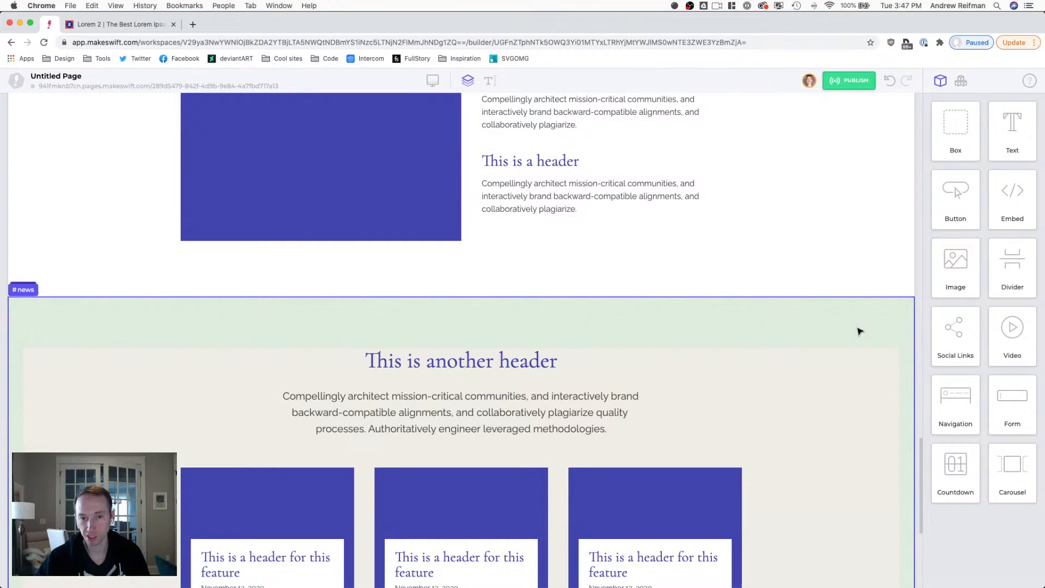
pyautogui.scroll(-2, 857, 331)
pyautogui.scroll(-3, 859, 330)
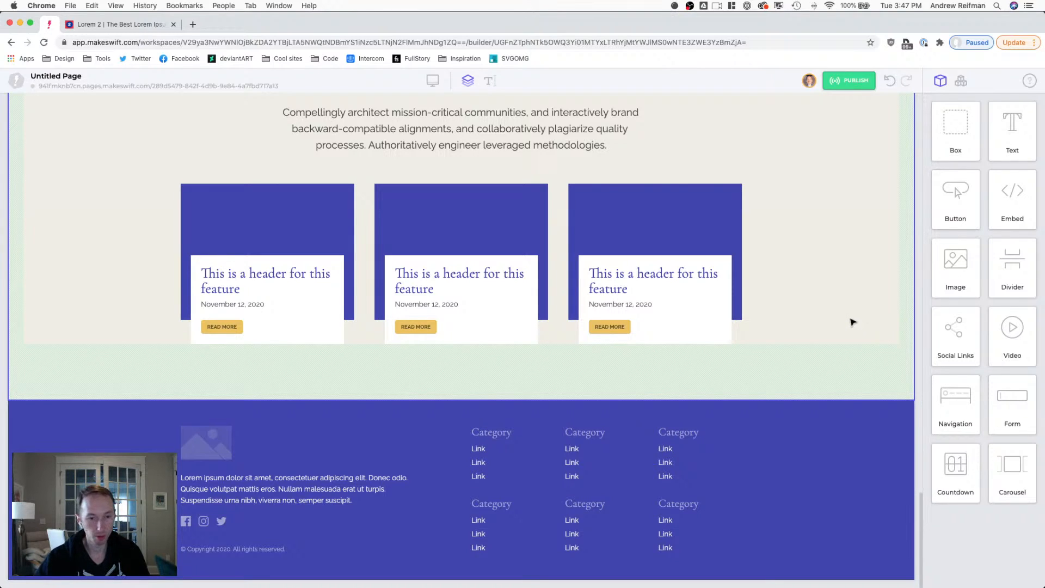
pyautogui.scroll(3, 852, 322)
pyautogui.scroll(-3, 852, 321)
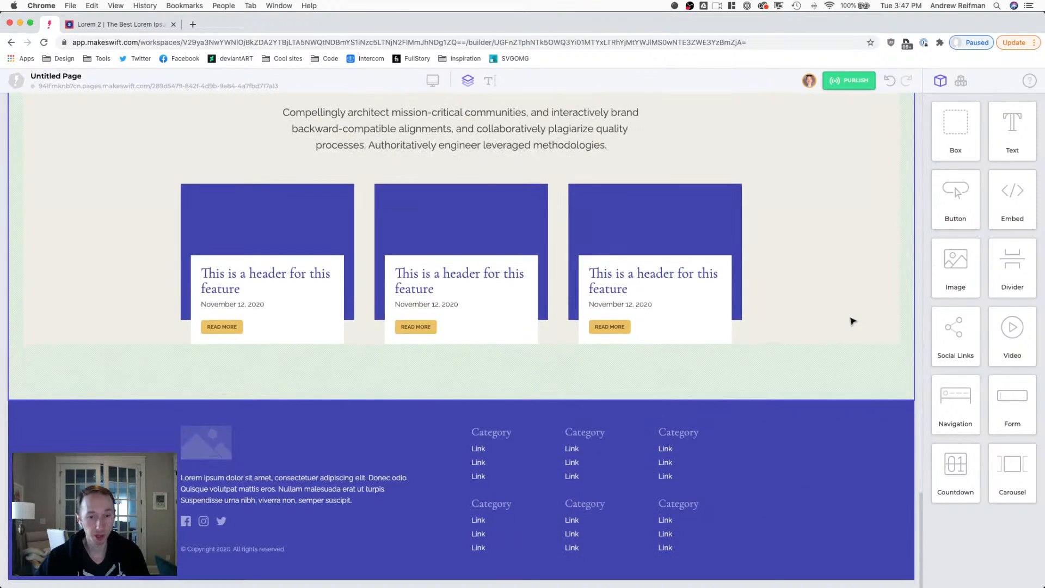
pyautogui.scroll(15, 730, 410)
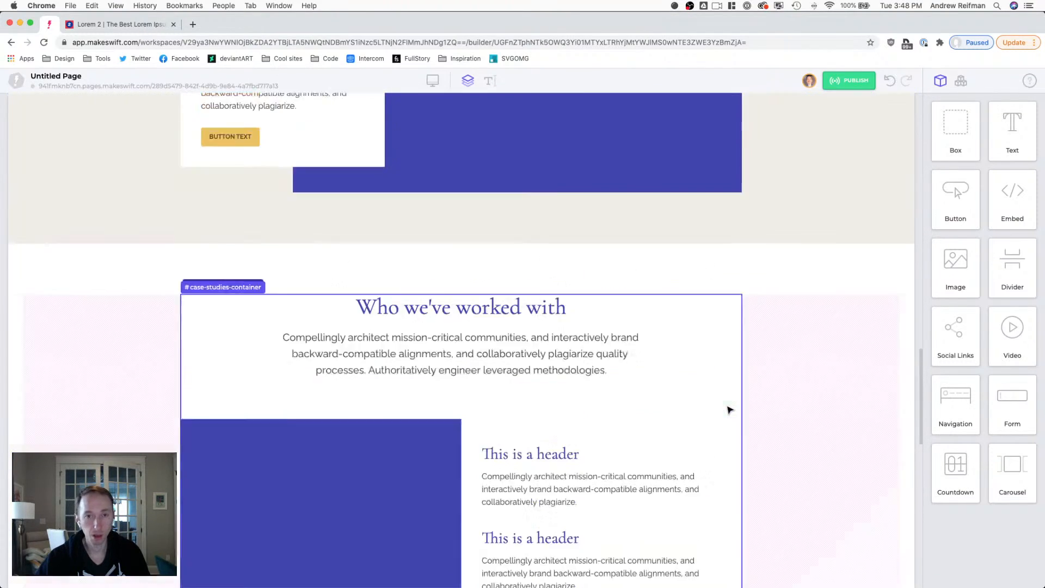
pyautogui.scroll(1, 731, 409)
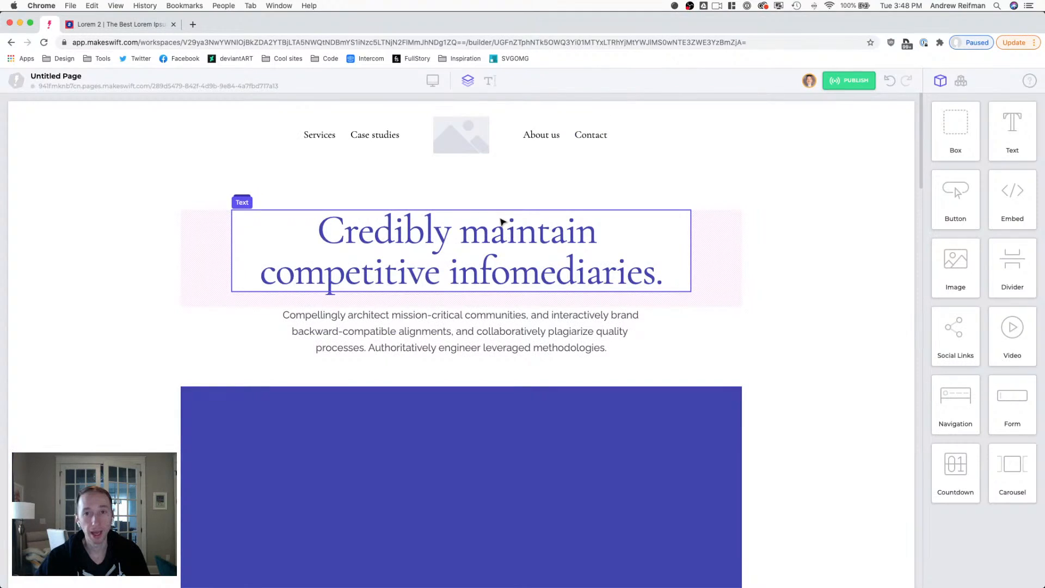